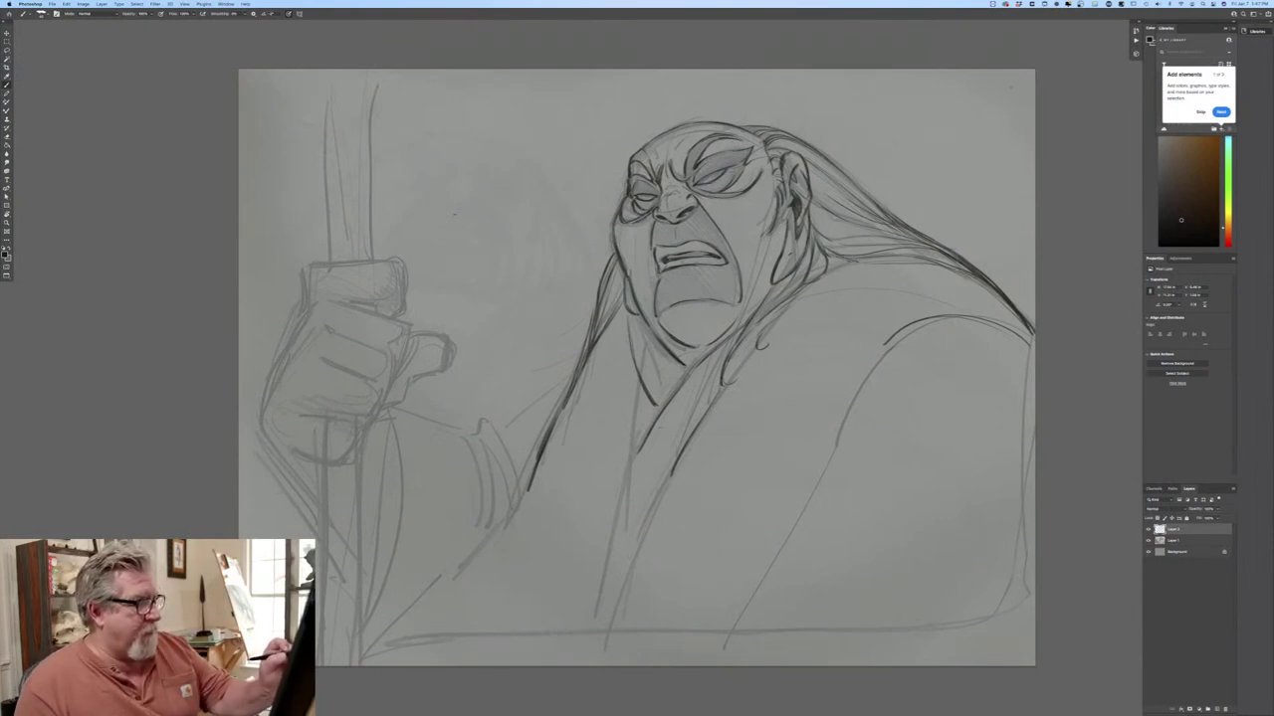
# Hide and reshow Layer 1 to compare the dark line work with the underlying sketch.
pyautogui.moveTo(957, 271)
pyautogui.mouseDown()
pyautogui.moveTo(1027, 328)
pyautogui.moveTo(957, 255)
pyautogui.mouseUp()
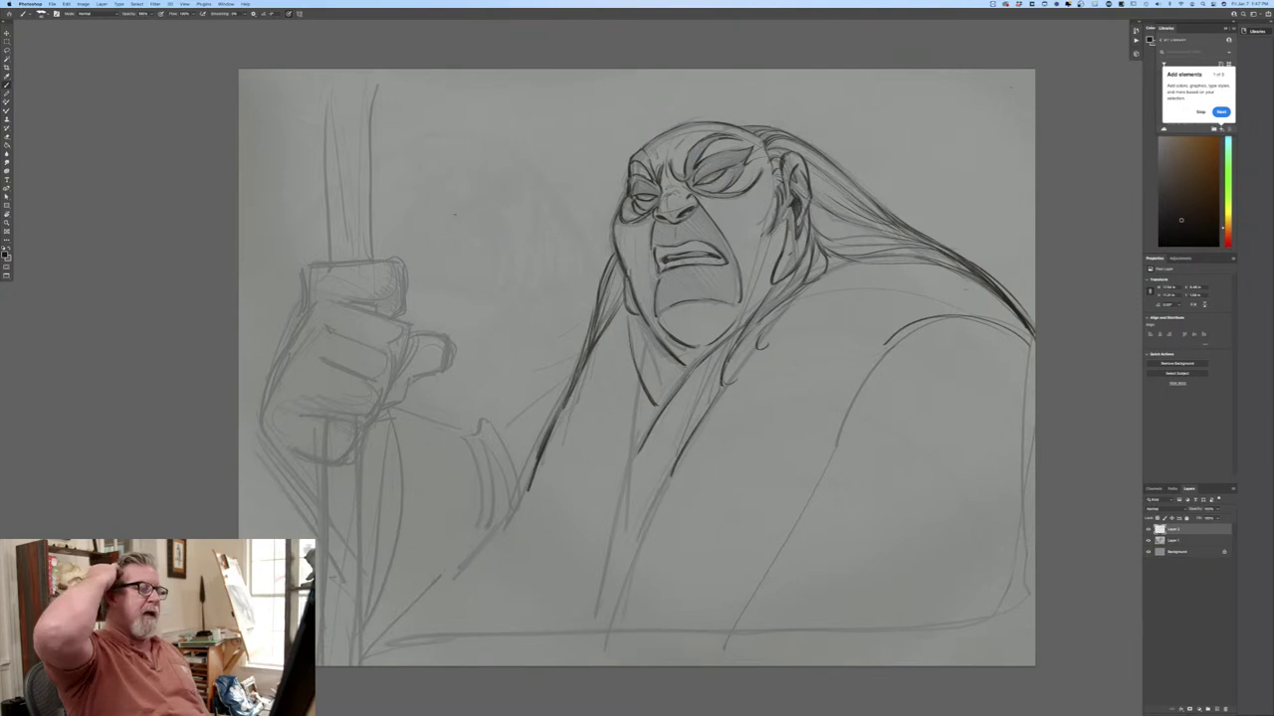
pyautogui.click(1148, 541)
pyautogui.click(1147, 541)
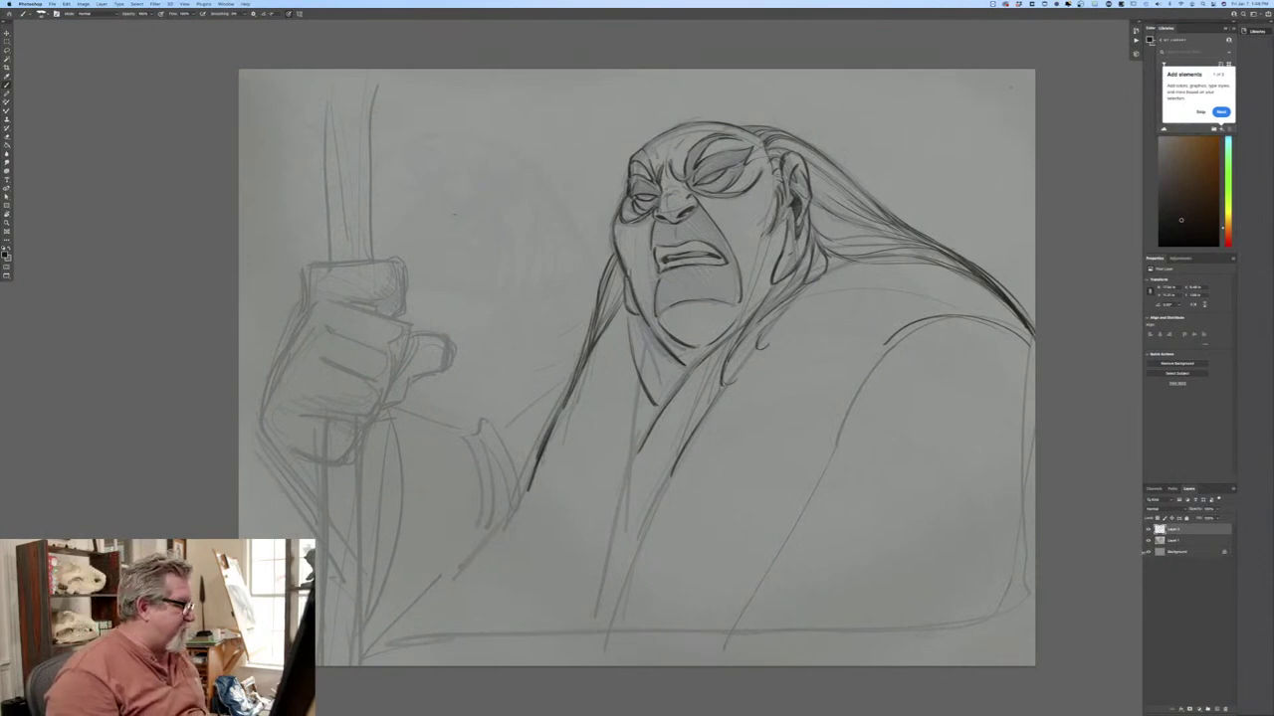
# Extend both edges of the robe's collar down the chest with long dark strokes over the faint sketch lines.
pyautogui.press('super+equal')
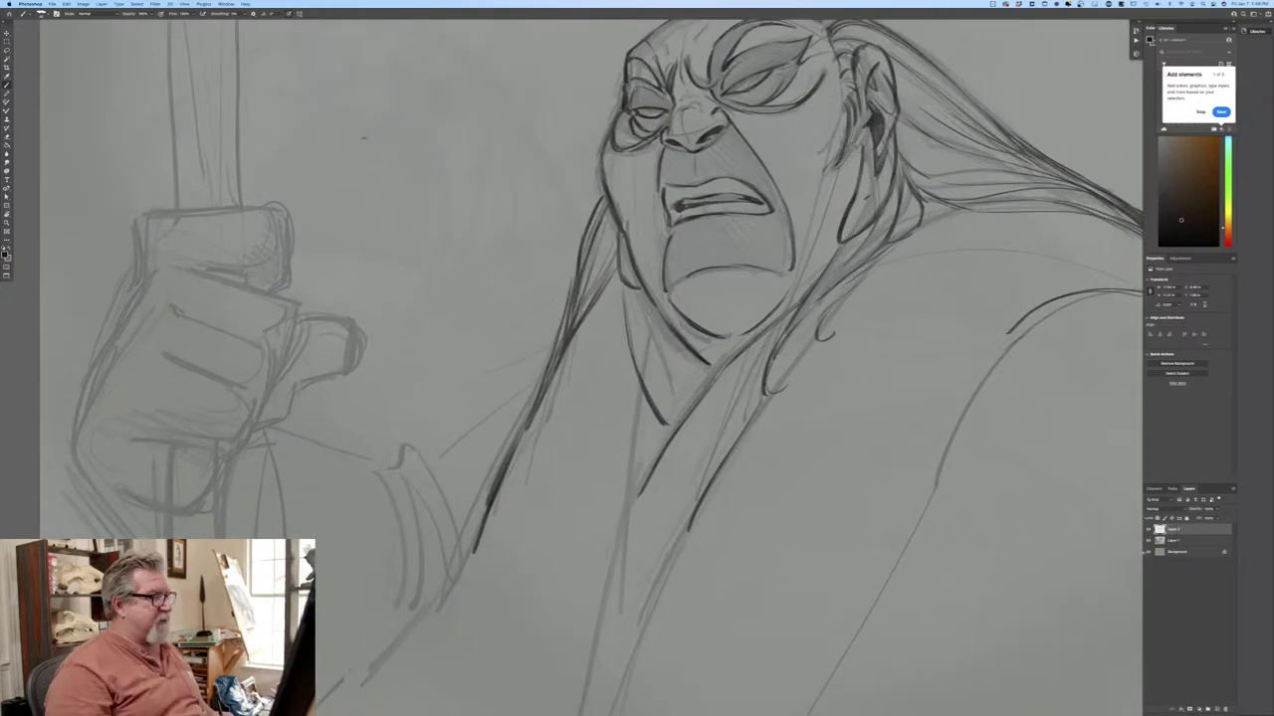
pyautogui.moveTo(645, 480); pyautogui.dragTo(611, 555)
pyautogui.moveTo(629, 509); pyautogui.dragTo(597, 597)
pyautogui.moveTo(615, 537); pyautogui.dragTo(572, 667)
pyautogui.moveTo(689, 530); pyautogui.dragTo(643, 654)
pyautogui.moveTo(689, 527); pyautogui.dragTo(633, 699)
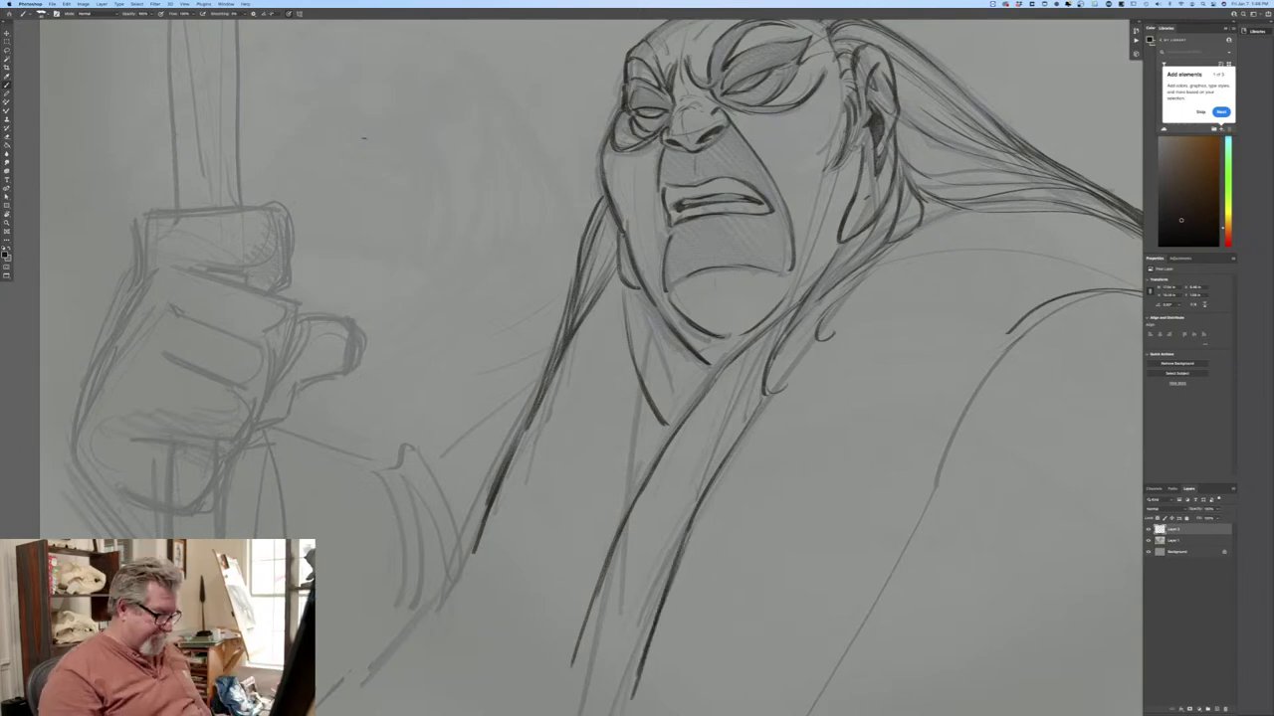
# Ink the outer knuckle contour of the fist and the boxy outline of its top finger over the sketch.
pyautogui.press('super+minus')
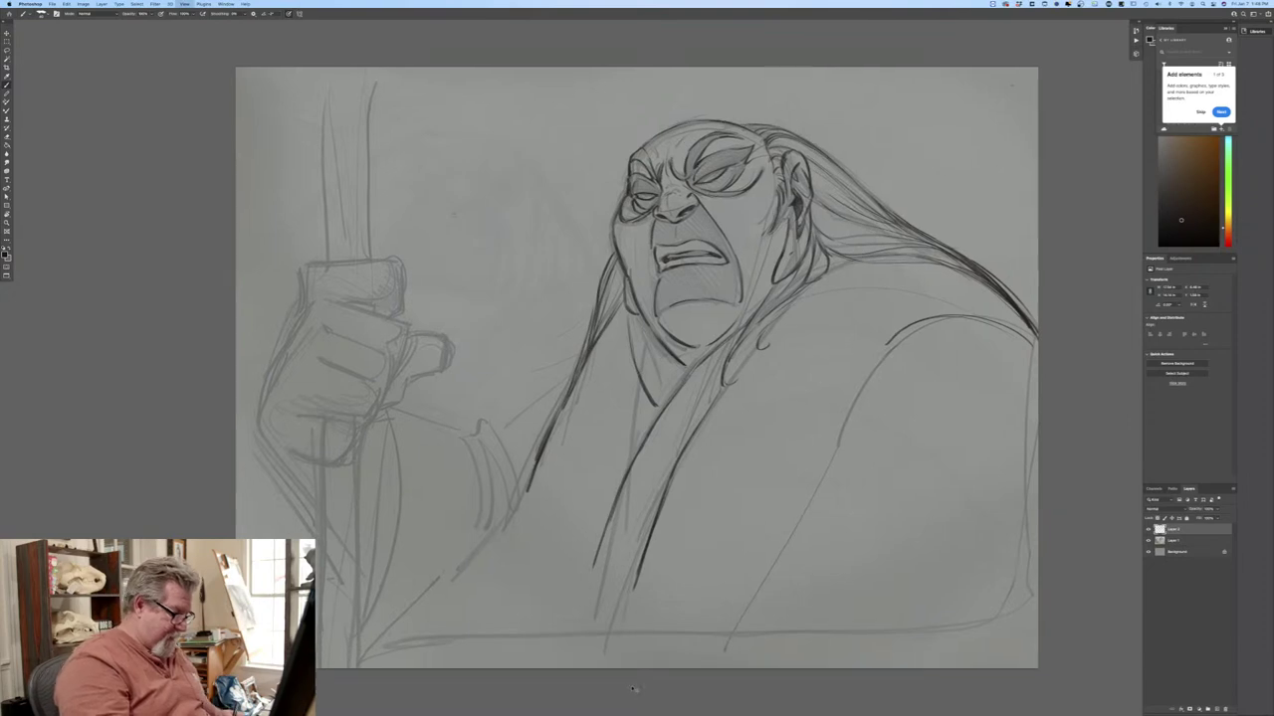
pyautogui.press('super+equal')
pyautogui.moveTo(363, 137); pyautogui.dragTo(584, 115)
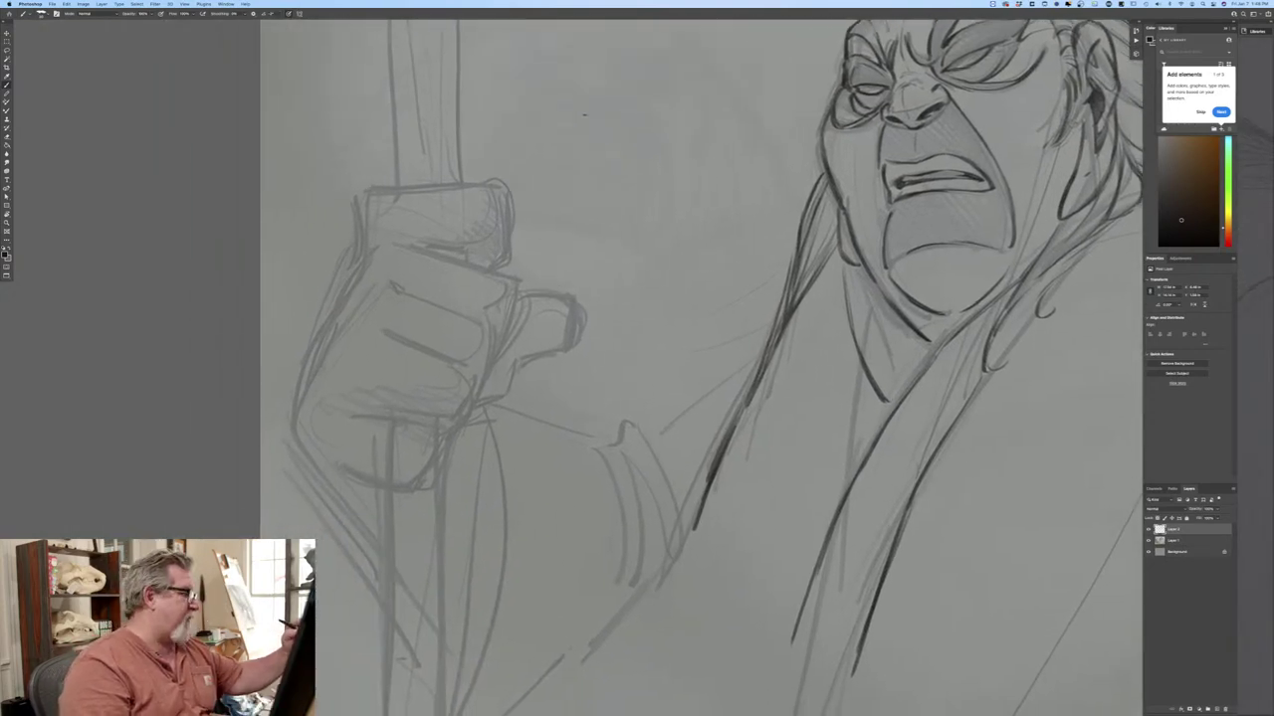
pyautogui.moveTo(356, 240)
pyautogui.mouseDown()
pyautogui.moveTo(345, 280)
pyautogui.moveTo(321, 289)
pyautogui.moveTo(314, 374)
pyautogui.mouseUp()
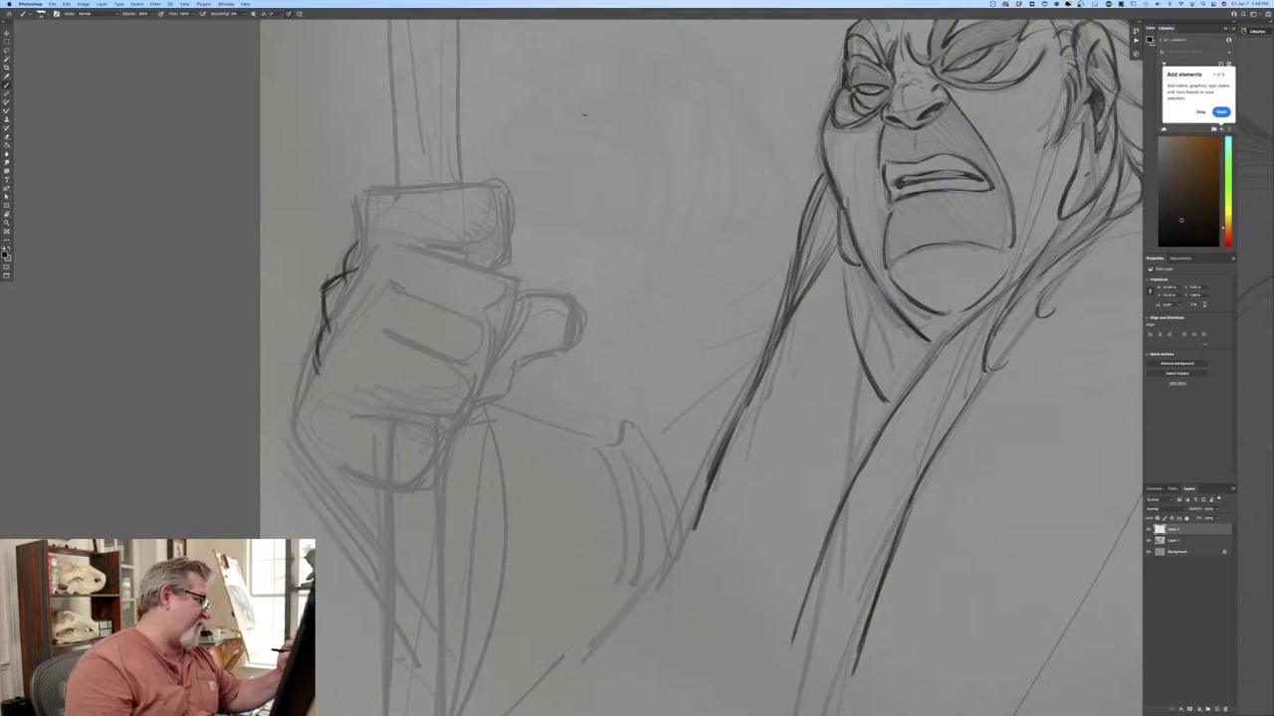
pyautogui.moveTo(364, 207); pyautogui.dragTo(355, 233)
pyautogui.moveTo(384, 175); pyautogui.dragTo(360, 235)
pyautogui.moveTo(389, 184)
pyautogui.mouseDown()
pyautogui.moveTo(369, 210)
pyautogui.moveTo(444, 244)
pyautogui.moveTo(408, 184)
pyautogui.moveTo(492, 176)
pyautogui.moveTo(507, 215)
pyautogui.mouseUp()
pyautogui.moveTo(507, 193); pyautogui.dragTo(507, 258)
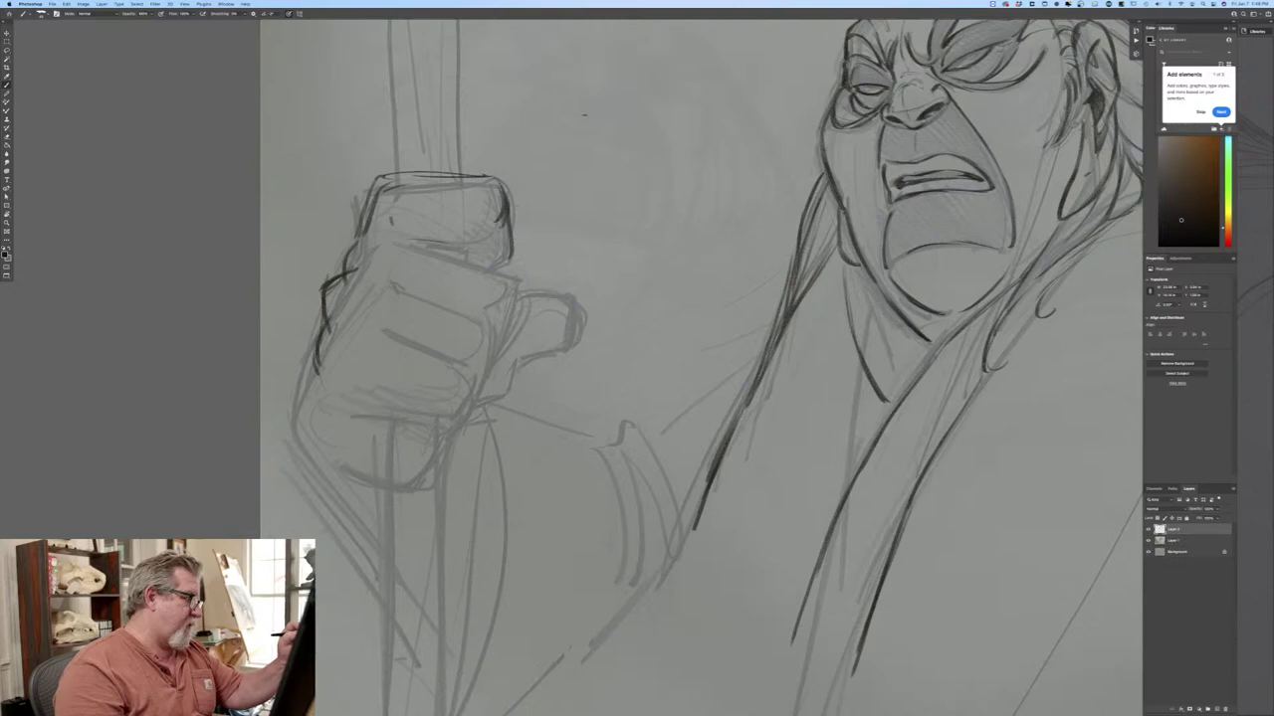
# Ink the crease beneath the fist's top finger and the curled end of the second finger.
pyautogui.moveTo(426, 240)
pyautogui.mouseDown()
pyautogui.moveTo(484, 237)
pyautogui.moveTo(487, 258)
pyautogui.mouseUp()
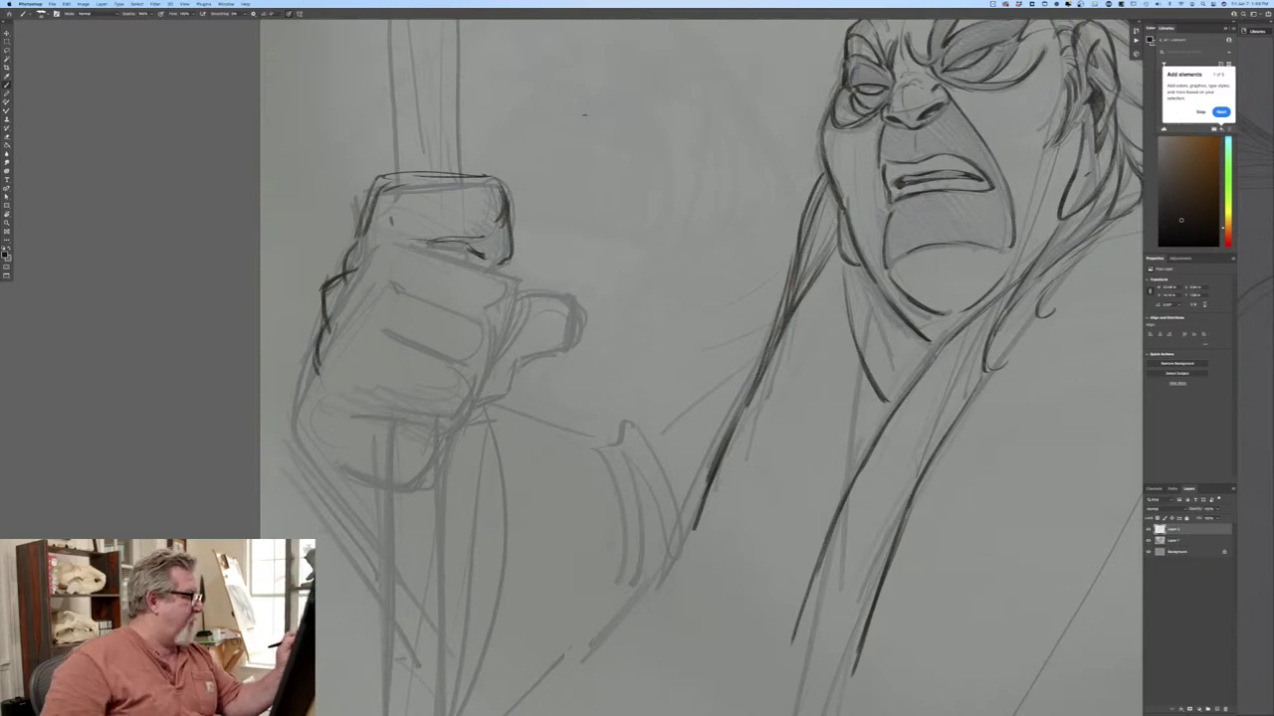
pyautogui.moveTo(395, 234)
pyautogui.mouseDown()
pyautogui.moveTo(497, 259)
pyautogui.moveTo(518, 290)
pyautogui.moveTo(462, 254)
pyautogui.mouseUp()
pyautogui.moveTo(405, 239)
pyautogui.mouseDown()
pyautogui.moveTo(429, 249)
pyautogui.moveTo(413, 243)
pyautogui.mouseUp()
pyautogui.moveTo(407, 236)
pyautogui.mouseDown()
pyautogui.moveTo(515, 265)
pyautogui.moveTo(503, 309)
pyautogui.mouseUp()
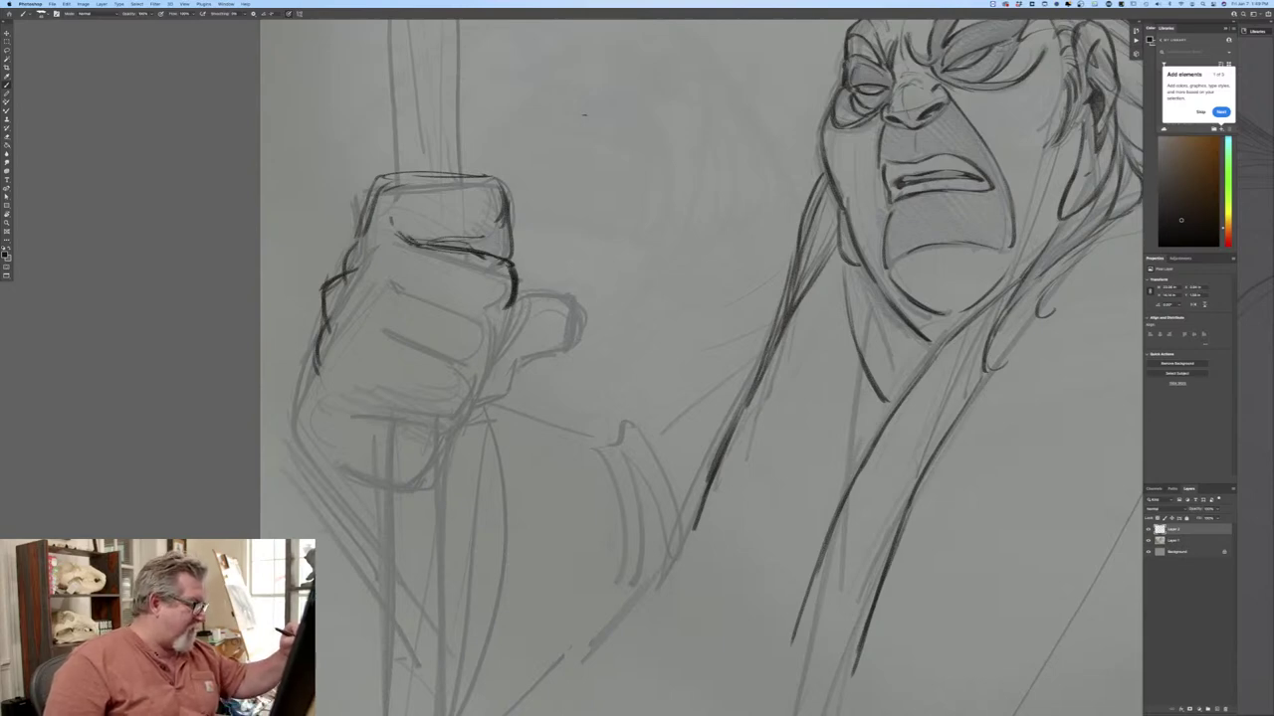
# Darken the top edge and both sides of the fist's top finger with heavier shadow strokes.
pyautogui.moveTo(487, 182); pyautogui.dragTo(498, 217)
pyautogui.moveTo(499, 187); pyautogui.dragTo(512, 254)
pyautogui.moveTo(402, 180); pyautogui.dragTo(462, 178)
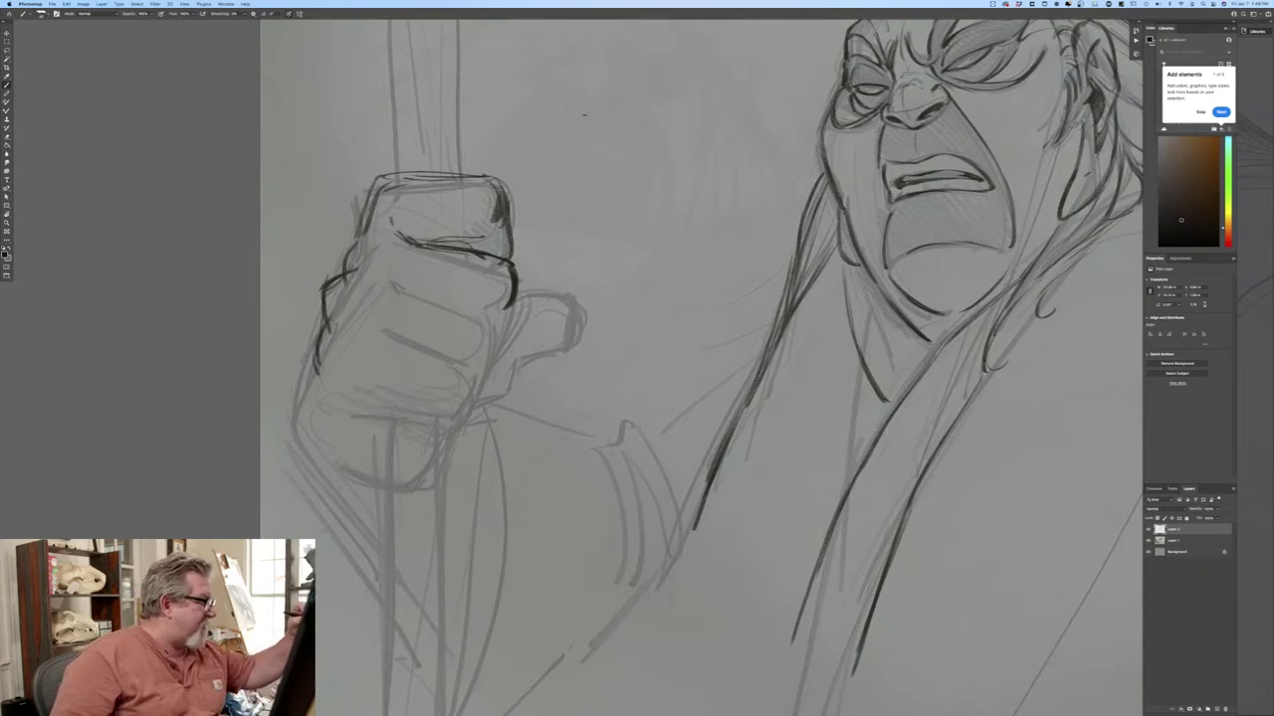
pyautogui.moveTo(386, 193); pyautogui.dragTo(366, 235)
pyautogui.moveTo(374, 216); pyautogui.dragTo(364, 236)
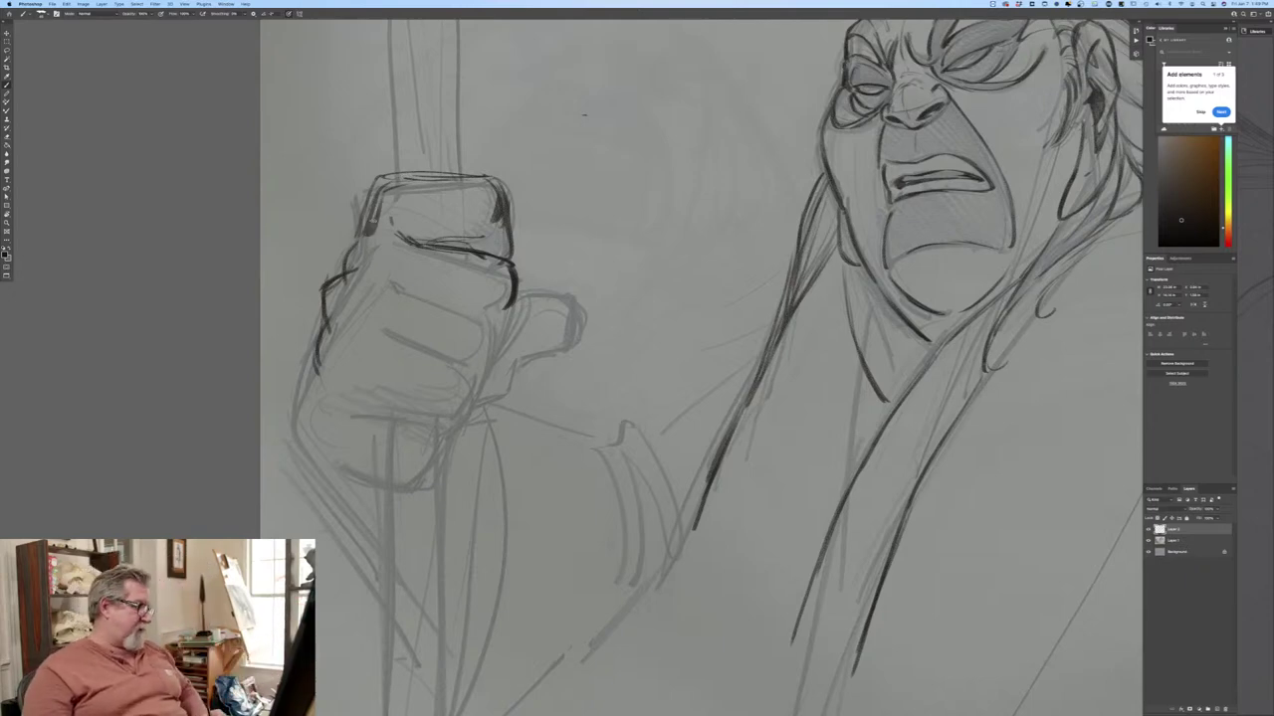
# Ink the folds of the fist's lower fingers and the short vertical line running down from the hand.
pyautogui.moveTo(394, 286)
pyautogui.mouseDown()
pyautogui.moveTo(494, 330)
pyautogui.moveTo(511, 304)
pyautogui.moveTo(480, 383)
pyautogui.mouseUp()
pyautogui.moveTo(387, 333); pyautogui.dragTo(465, 388)
pyautogui.moveTo(397, 335)
pyautogui.mouseDown()
pyautogui.moveTo(465, 394)
pyautogui.moveTo(434, 426)
pyautogui.moveTo(374, 409)
pyautogui.moveTo(341, 416)
pyautogui.moveTo(364, 418)
pyautogui.mouseUp()
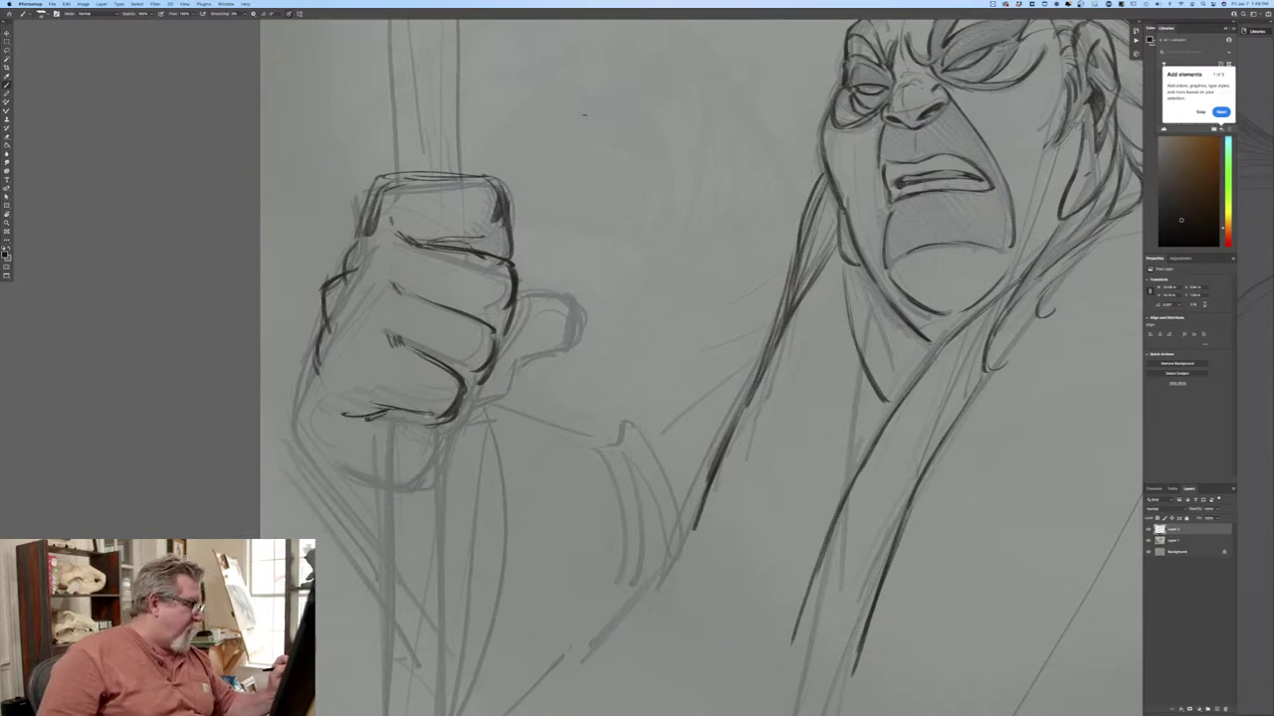
pyautogui.moveTo(462, 387)
pyautogui.mouseDown()
pyautogui.moveTo(440, 424)
pyautogui.moveTo(432, 485)
pyautogui.mouseUp()
pyautogui.moveTo(383, 428); pyautogui.dragTo(375, 533)
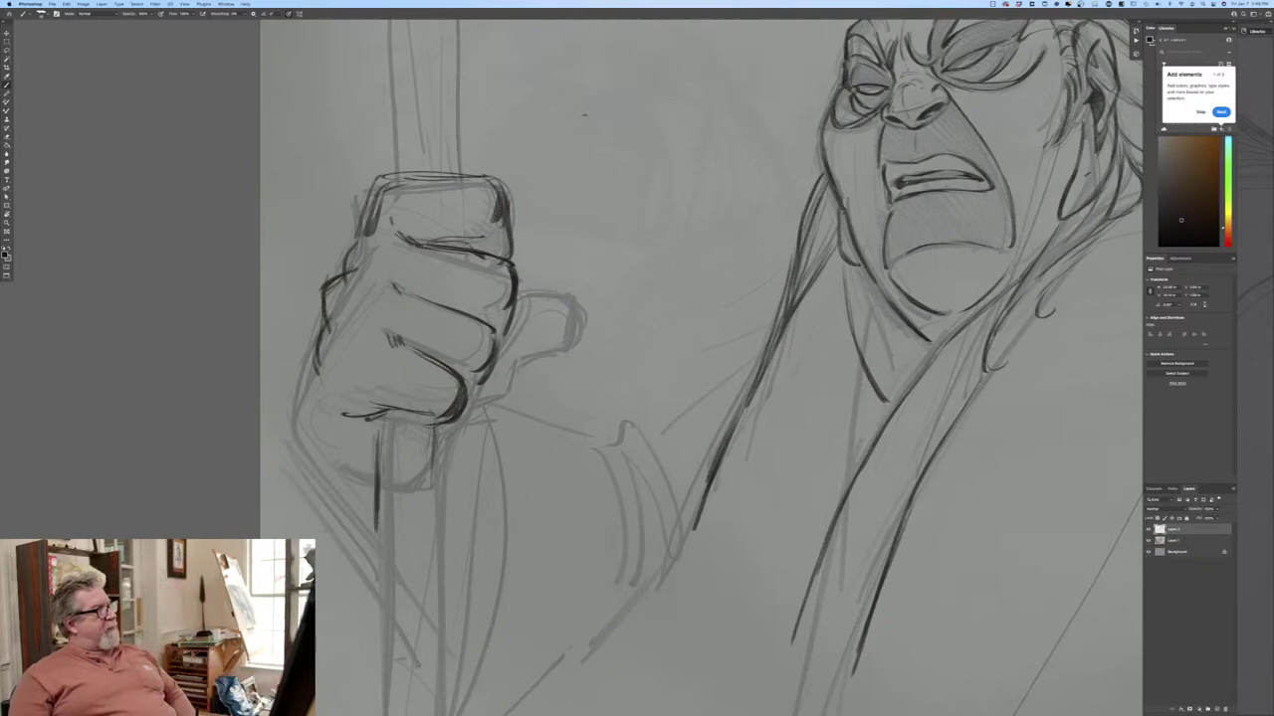
# Strengthen the top finger's edges and ink the back of the hand from the knuckles down to the wrist.
pyautogui.moveTo(497, 187); pyautogui.dragTo(511, 261)
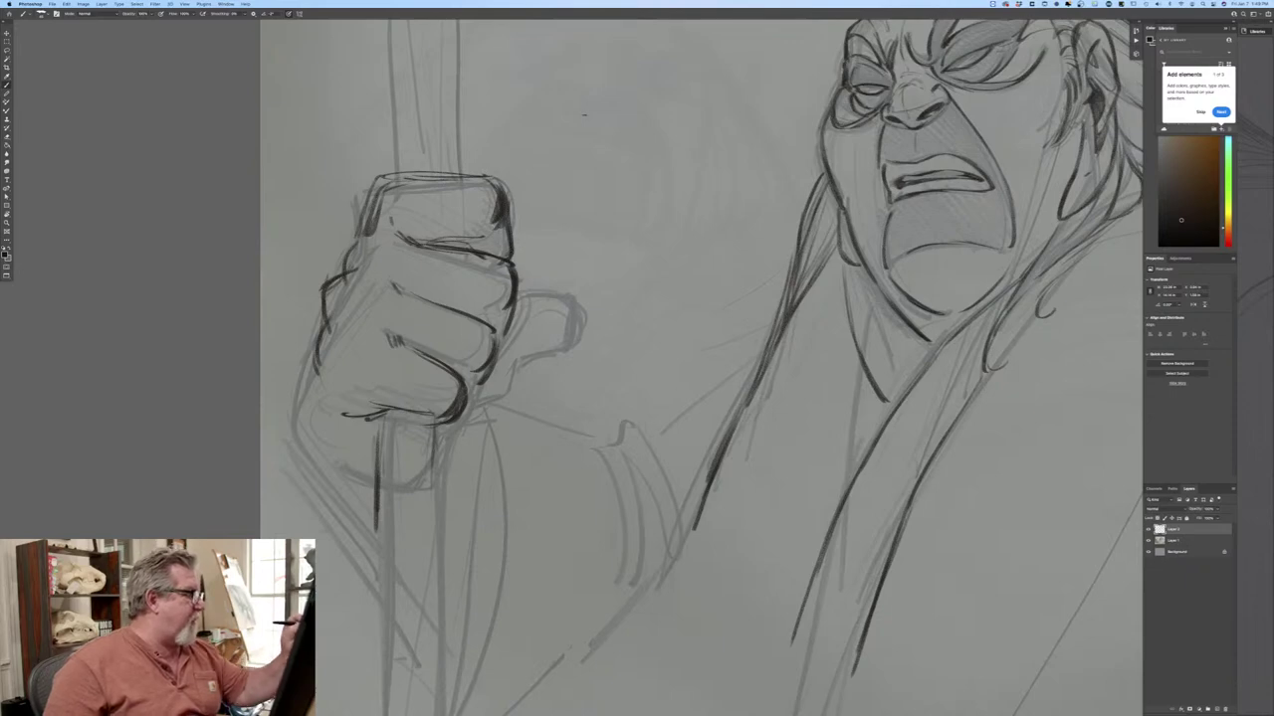
pyautogui.moveTo(422, 179)
pyautogui.mouseDown()
pyautogui.moveTo(370, 195)
pyautogui.moveTo(373, 233)
pyautogui.mouseUp()
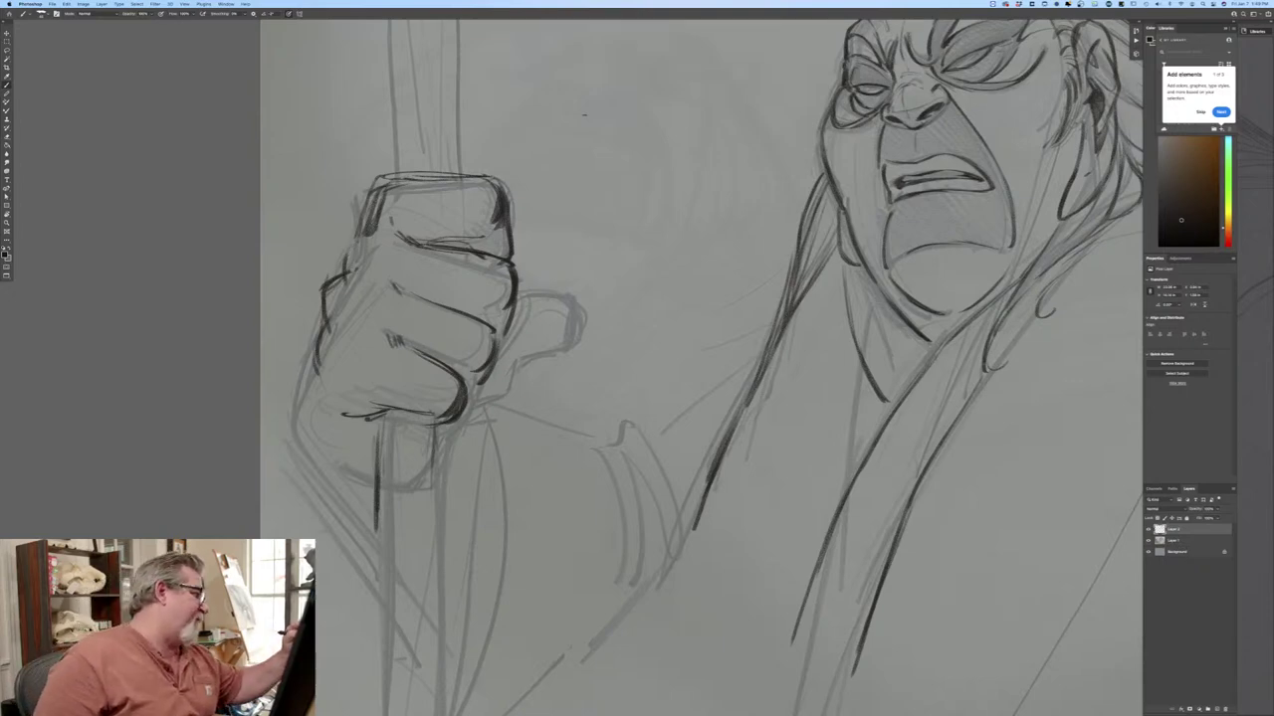
pyautogui.moveTo(376, 191)
pyautogui.mouseDown()
pyautogui.moveTo(347, 267)
pyautogui.moveTo(332, 261)
pyautogui.moveTo(348, 234)
pyautogui.mouseUp()
pyautogui.moveTo(349, 235)
pyautogui.mouseDown()
pyautogui.moveTo(320, 378)
pyautogui.moveTo(300, 400)
pyautogui.mouseUp()
pyautogui.moveTo(320, 316); pyautogui.dragTo(299, 418)
pyautogui.moveTo(314, 356); pyautogui.dragTo(301, 454)
pyautogui.moveTo(313, 467); pyautogui.dragTo(324, 478)
pyautogui.moveTo(304, 418)
pyautogui.mouseDown()
pyautogui.moveTo(291, 446)
pyautogui.moveTo(304, 461)
pyautogui.mouseUp()
pyautogui.moveTo(331, 490); pyautogui.dragTo(343, 501)
pyautogui.moveTo(298, 440); pyautogui.dragTo(316, 476)
pyautogui.moveTo(317, 476); pyautogui.dragTo(348, 505)
pyautogui.moveTo(288, 449); pyautogui.dragTo(378, 538)
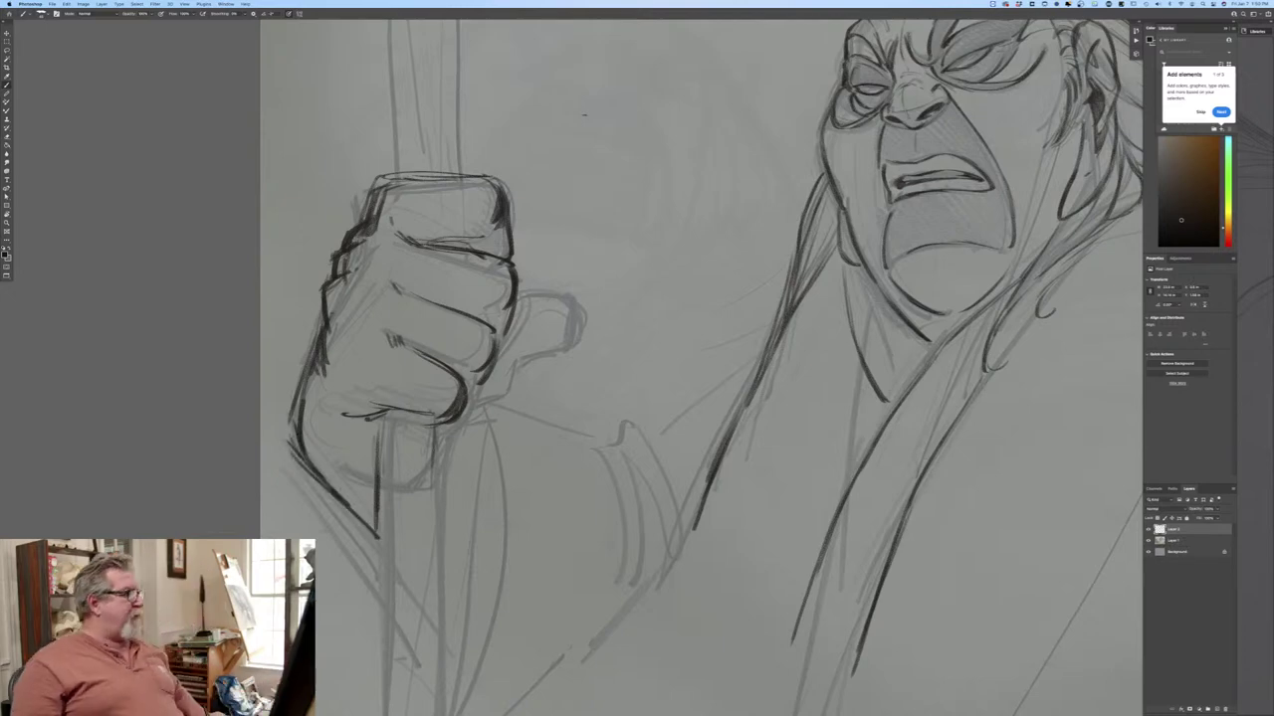
# Ink the creases by the little finger, outline the thumb, and thicken the lower contour of the hand.
pyautogui.moveTo(374, 394); pyautogui.dragTo(403, 413)
pyautogui.moveTo(372, 477); pyautogui.dragTo(334, 482)
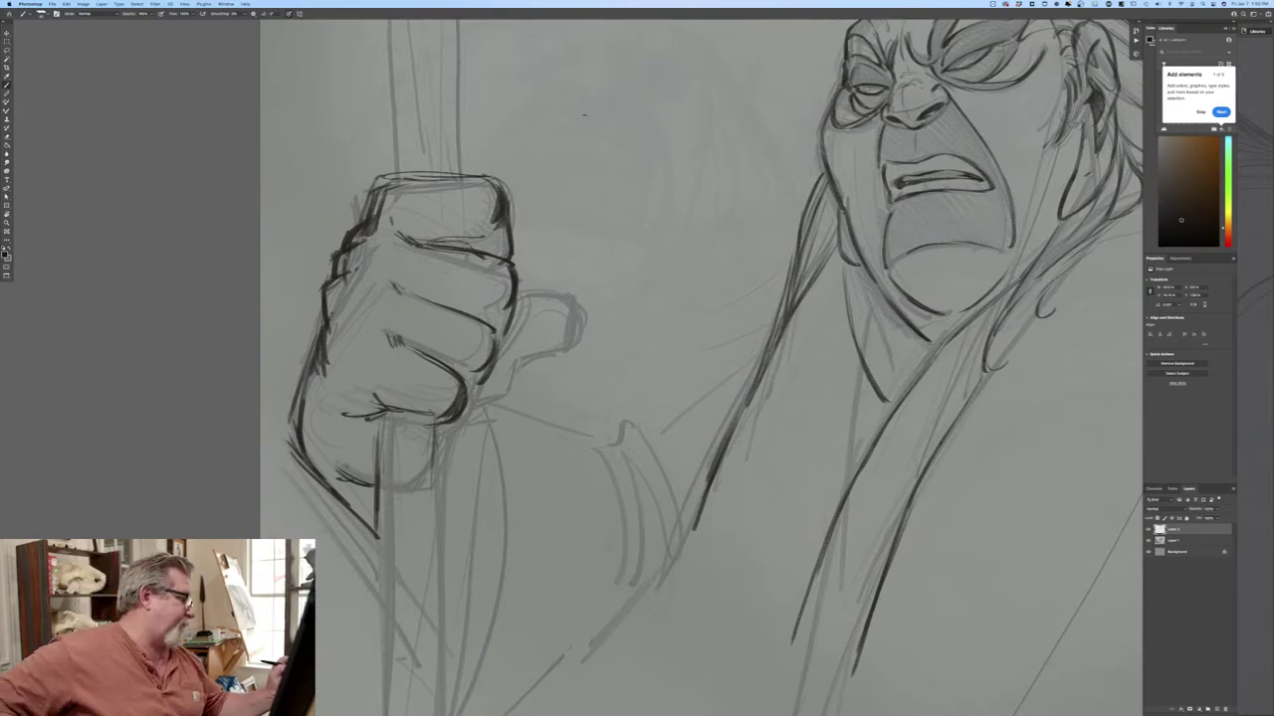
pyautogui.moveTo(519, 298)
pyautogui.mouseDown()
pyautogui.moveTo(557, 289)
pyautogui.moveTo(582, 342)
pyautogui.moveTo(486, 388)
pyautogui.moveTo(561, 295)
pyautogui.moveTo(577, 338)
pyautogui.moveTo(465, 404)
pyautogui.mouseUp()
pyautogui.moveTo(460, 409); pyautogui.dragTo(445, 464)
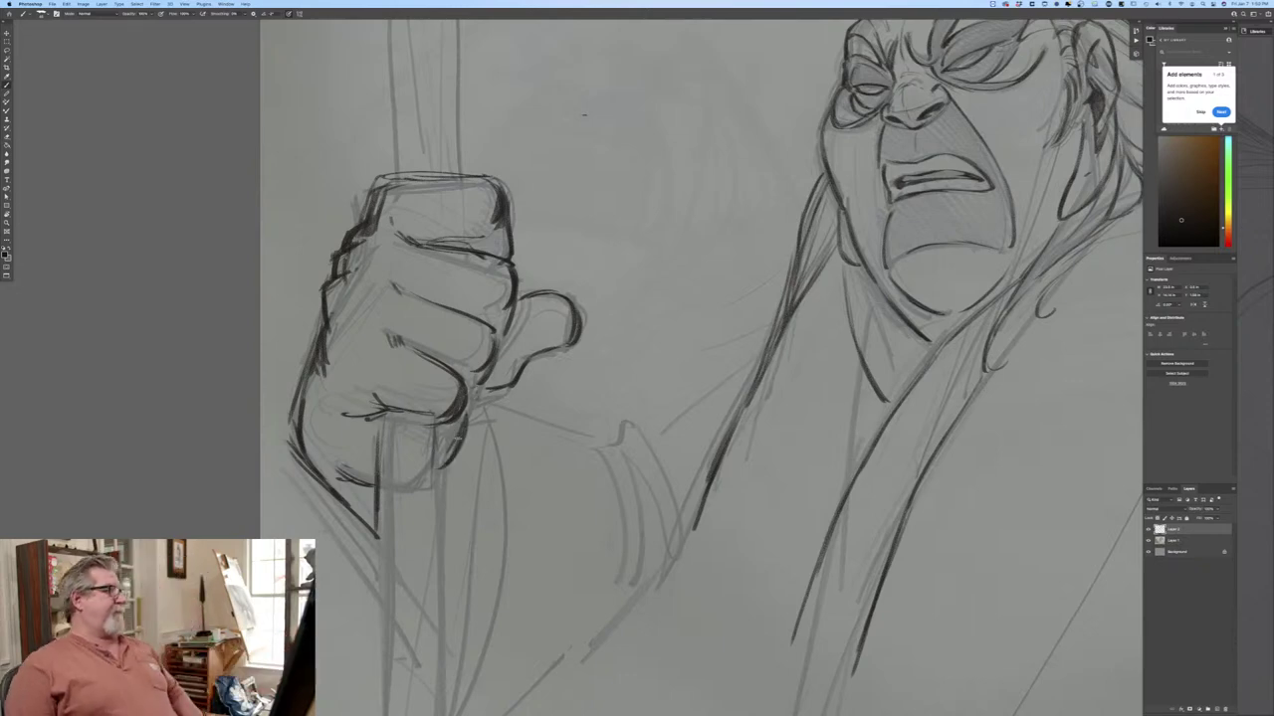
pyautogui.moveTo(366, 423); pyautogui.dragTo(356, 431)
pyautogui.moveTo(309, 363)
pyautogui.mouseDown()
pyautogui.moveTo(300, 458)
pyautogui.moveTo(377, 541)
pyautogui.mouseUp()
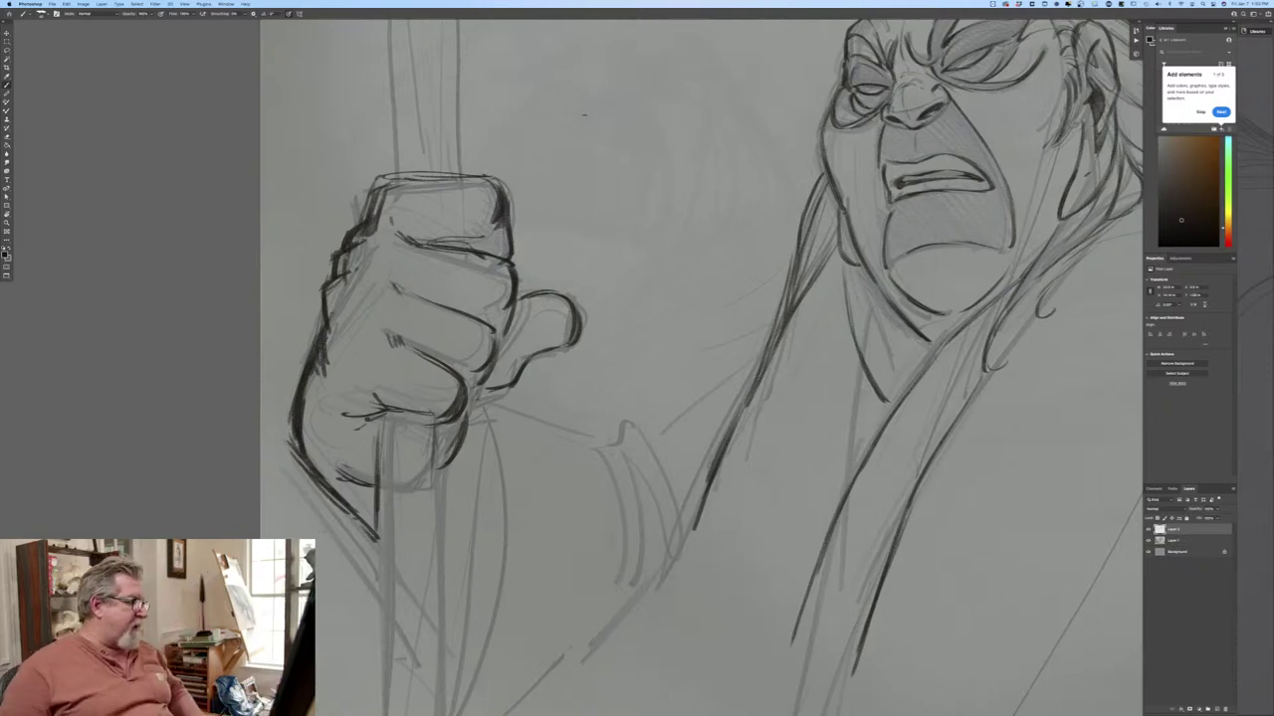
# Thicken the upper edge of the thumb and the curled end and crease of the middle fingers.
pyautogui.moveTo(525, 303); pyautogui.dragTo(571, 305)
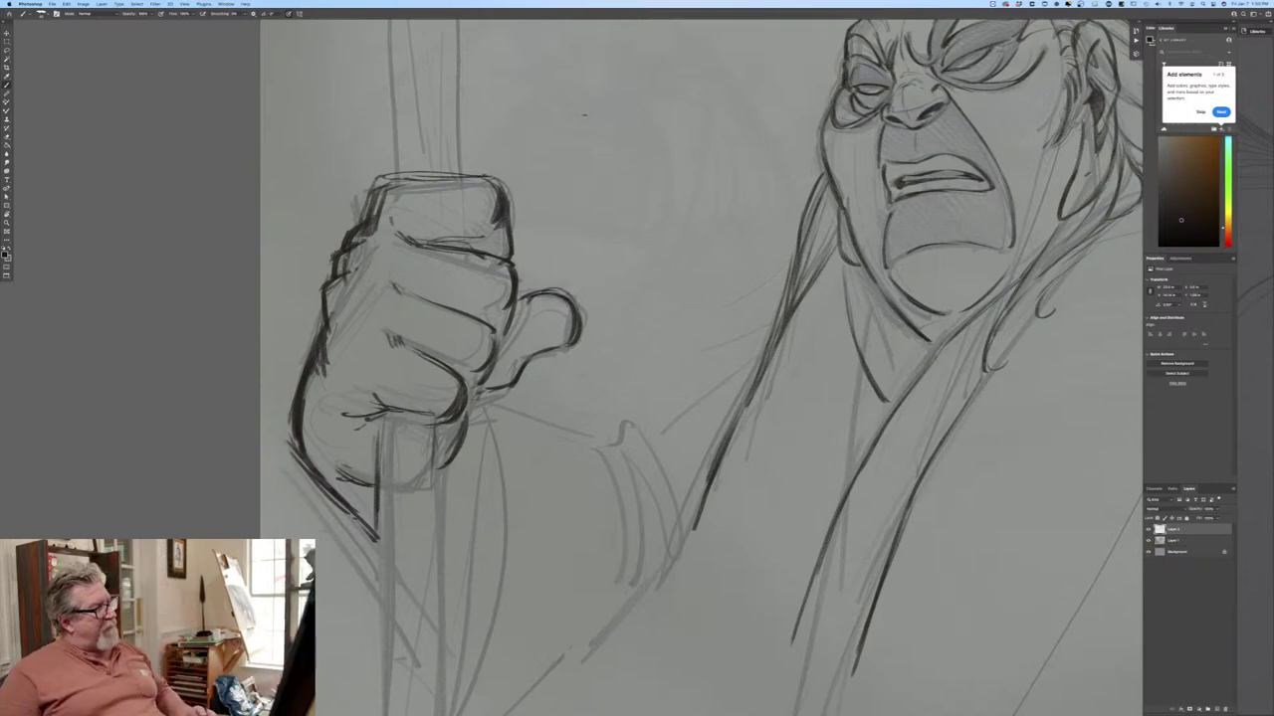
pyautogui.moveTo(477, 316)
pyautogui.mouseDown()
pyautogui.moveTo(494, 321)
pyautogui.moveTo(488, 376)
pyautogui.mouseUp()
pyautogui.moveTo(410, 292); pyautogui.dragTo(430, 301)
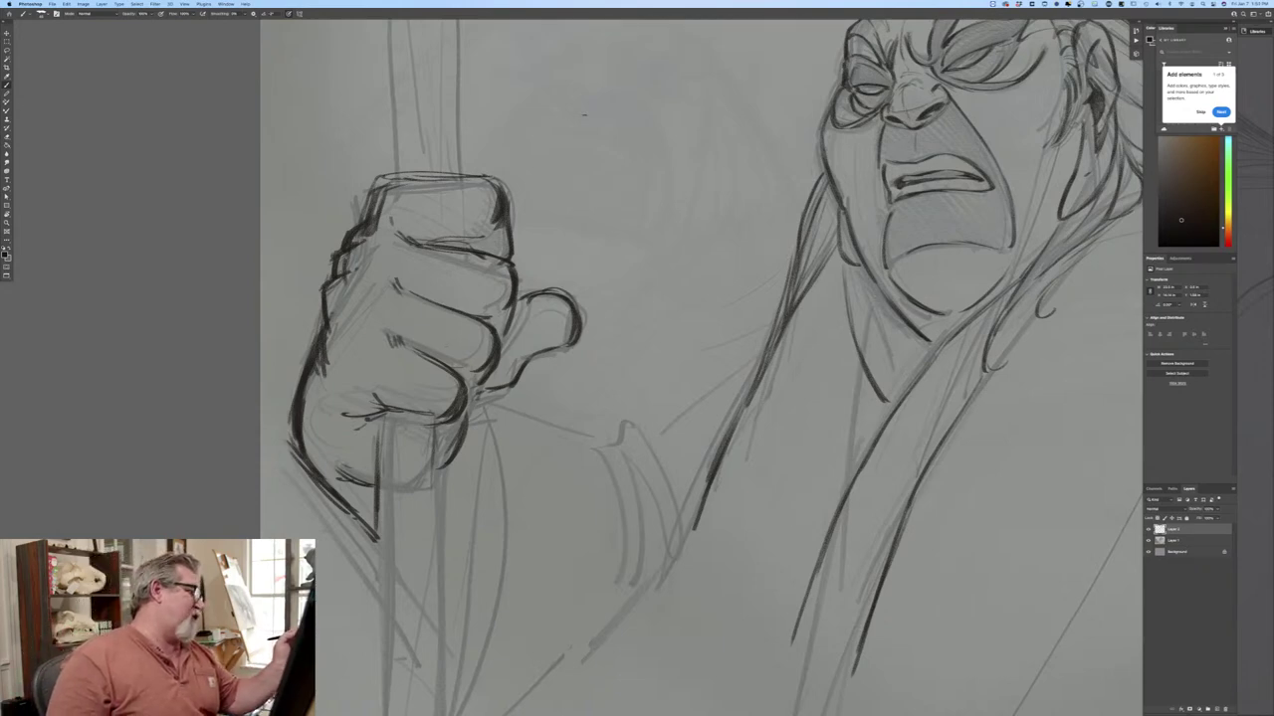
# Reshape the fist's top finger with a higher, peaked knuckle and heavy dark strokes along its upper and inner edges.
pyautogui.moveTo(372, 222)
pyautogui.mouseDown()
pyautogui.moveTo(390, 189)
pyautogui.moveTo(495, 178)
pyautogui.mouseUp()
pyautogui.moveTo(401, 175)
pyautogui.mouseDown()
pyautogui.moveTo(476, 173)
pyautogui.moveTo(404, 171)
pyautogui.mouseUp()
pyautogui.moveTo(372, 225)
pyautogui.mouseDown()
pyautogui.moveTo(410, 163)
pyautogui.moveTo(511, 186)
pyautogui.moveTo(514, 249)
pyautogui.mouseUp()
pyautogui.moveTo(508, 197)
pyautogui.mouseDown()
pyautogui.moveTo(516, 254)
pyautogui.moveTo(503, 255)
pyautogui.mouseUp()
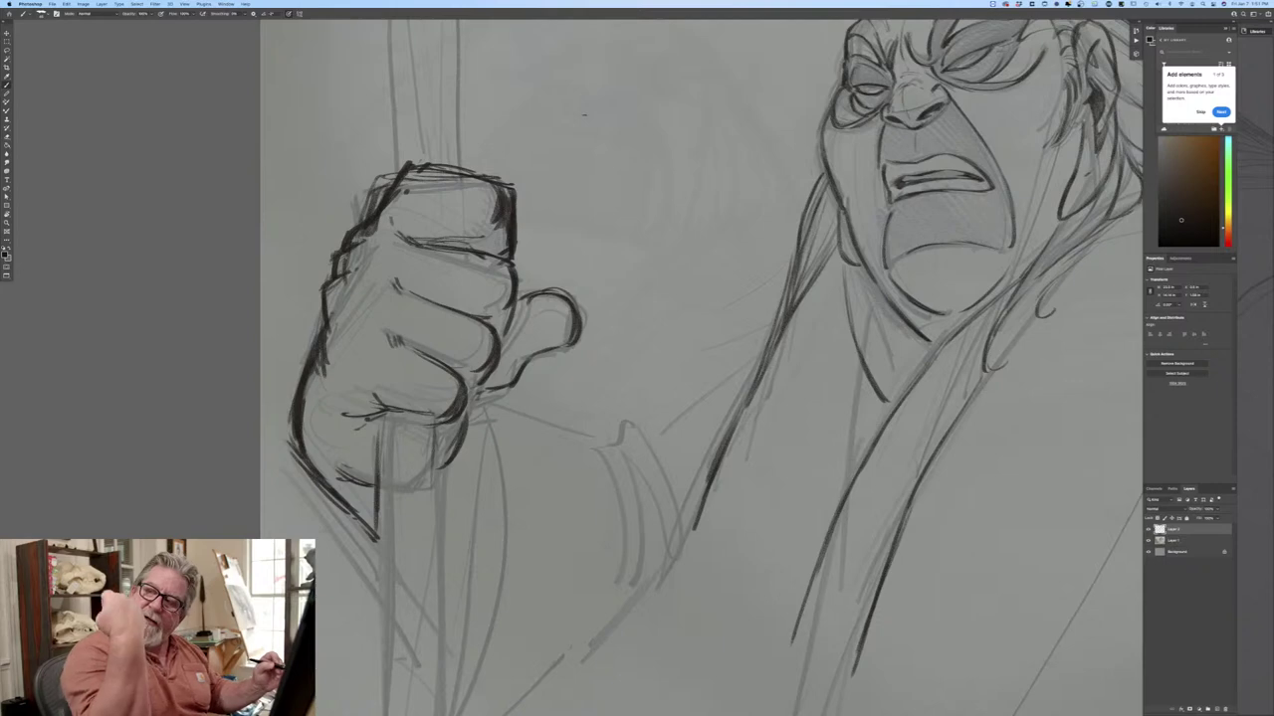
pyautogui.moveTo(390, 193)
pyautogui.mouseDown()
pyautogui.moveTo(414, 165)
pyautogui.moveTo(450, 161)
pyautogui.moveTo(510, 191)
pyautogui.mouseUp()
pyautogui.moveTo(441, 166); pyautogui.dragTo(511, 189)
pyautogui.moveTo(412, 152); pyautogui.dragTo(503, 193)
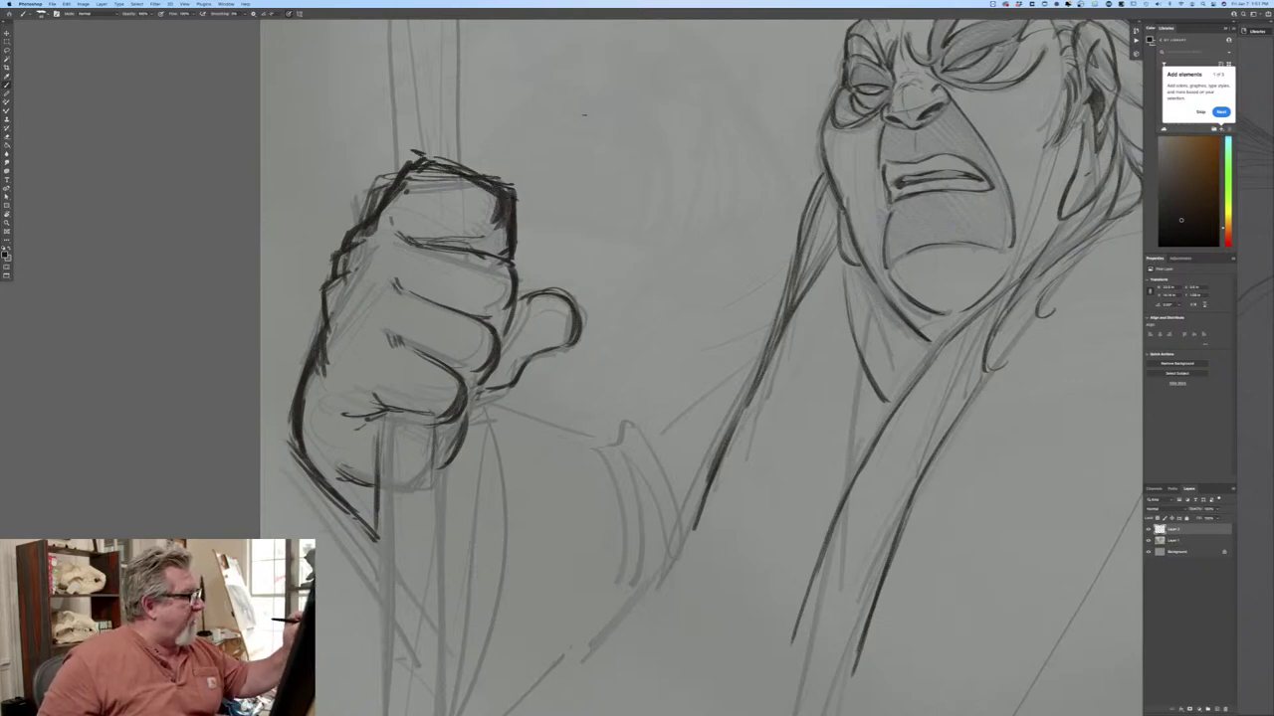
pyautogui.moveTo(422, 157)
pyautogui.mouseDown()
pyautogui.moveTo(388, 207)
pyautogui.moveTo(489, 191)
pyautogui.moveTo(429, 212)
pyautogui.moveTo(419, 209)
pyautogui.moveTo(430, 171)
pyautogui.moveTo(472, 187)
pyautogui.mouseUp()
pyautogui.moveTo(360, 221); pyautogui.dragTo(376, 207)
pyautogui.moveTo(432, 171)
pyautogui.mouseDown()
pyautogui.moveTo(500, 203)
pyautogui.moveTo(516, 231)
pyautogui.moveTo(505, 251)
pyautogui.mouseUp()
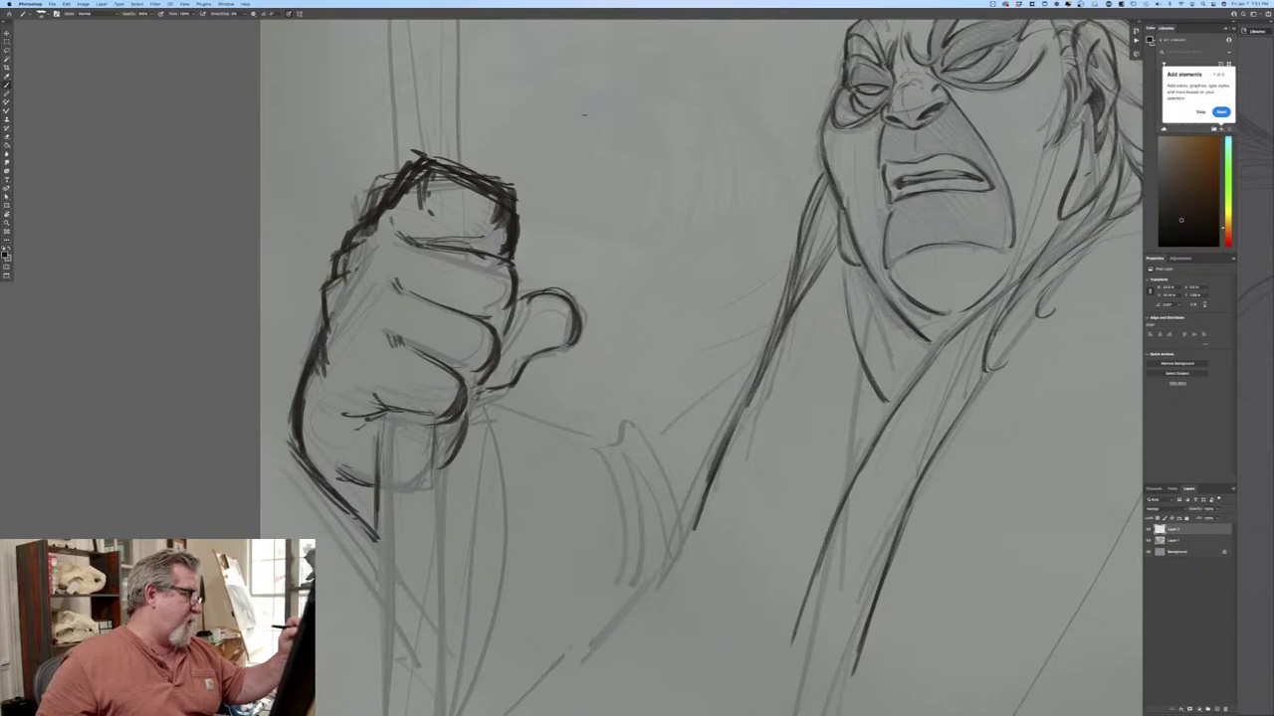
# Rework the creases and curled ends of the fist's fingers with bolder, more angular strokes.
pyautogui.moveTo(394, 241); pyautogui.dragTo(470, 228)
pyautogui.moveTo(400, 241)
pyautogui.mouseDown()
pyautogui.moveTo(484, 233)
pyautogui.moveTo(507, 288)
pyautogui.mouseUp()
pyautogui.moveTo(487, 229)
pyautogui.mouseDown()
pyautogui.moveTo(511, 304)
pyautogui.moveTo(474, 281)
pyautogui.moveTo(465, 291)
pyautogui.moveTo(503, 263)
pyautogui.mouseUp()
pyautogui.moveTo(501, 268); pyautogui.dragTo(508, 308)
pyautogui.moveTo(419, 287); pyautogui.dragTo(465, 300)
pyautogui.moveTo(437, 299)
pyautogui.mouseDown()
pyautogui.moveTo(475, 303)
pyautogui.moveTo(466, 327)
pyautogui.mouseUp()
pyautogui.moveTo(508, 315); pyautogui.dragTo(495, 330)
pyautogui.moveTo(508, 316)
pyautogui.mouseDown()
pyautogui.moveTo(491, 324)
pyautogui.moveTo(452, 307)
pyautogui.moveTo(483, 322)
pyautogui.mouseUp()
pyautogui.moveTo(475, 321)
pyautogui.mouseDown()
pyautogui.moveTo(483, 382)
pyautogui.moveTo(471, 395)
pyautogui.mouseUp()
pyautogui.moveTo(410, 345)
pyautogui.mouseDown()
pyautogui.moveTo(448, 372)
pyautogui.moveTo(453, 428)
pyautogui.mouseUp()
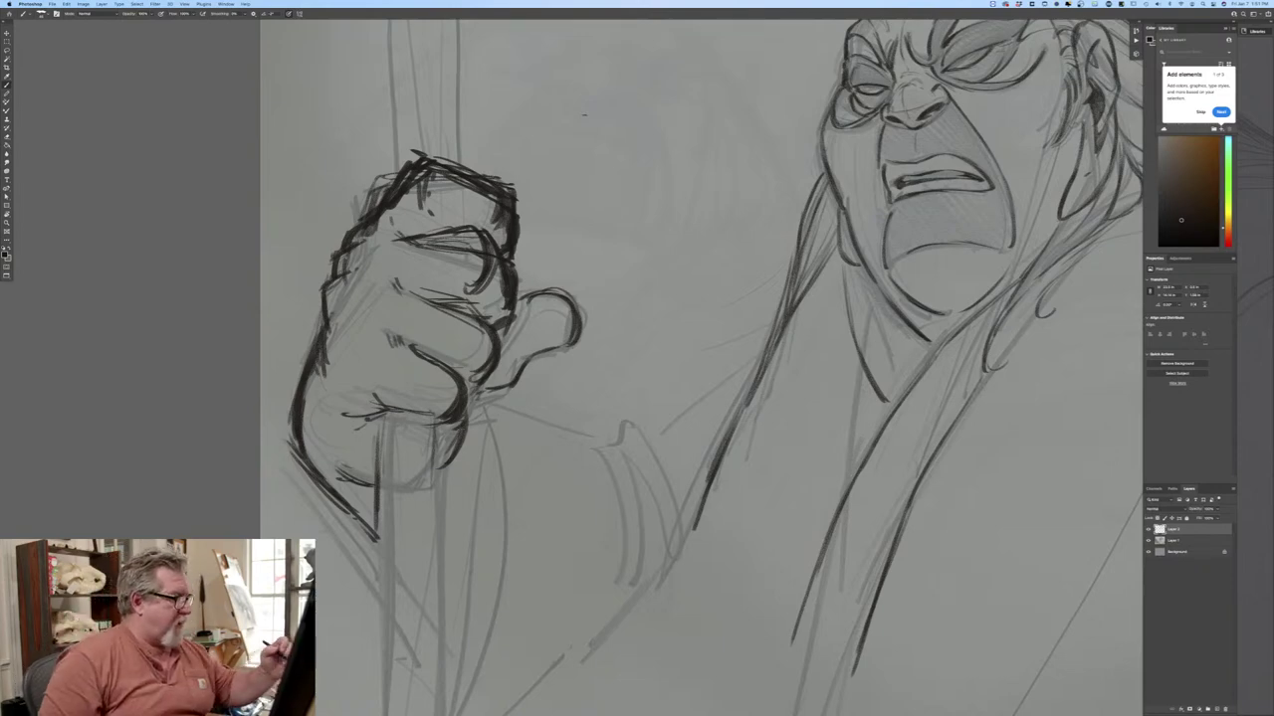
# Remove the dark outline of the thumb, leaving the faint sketch beneath it.
pyautogui.press('super+z')
pyautogui.press('super+z')
pyautogui.press('super+z')
pyautogui.press('super+z')
pyautogui.press('super+z')
pyautogui.press('super+z')
pyautogui.press('super+z')
pyautogui.press('super+z')
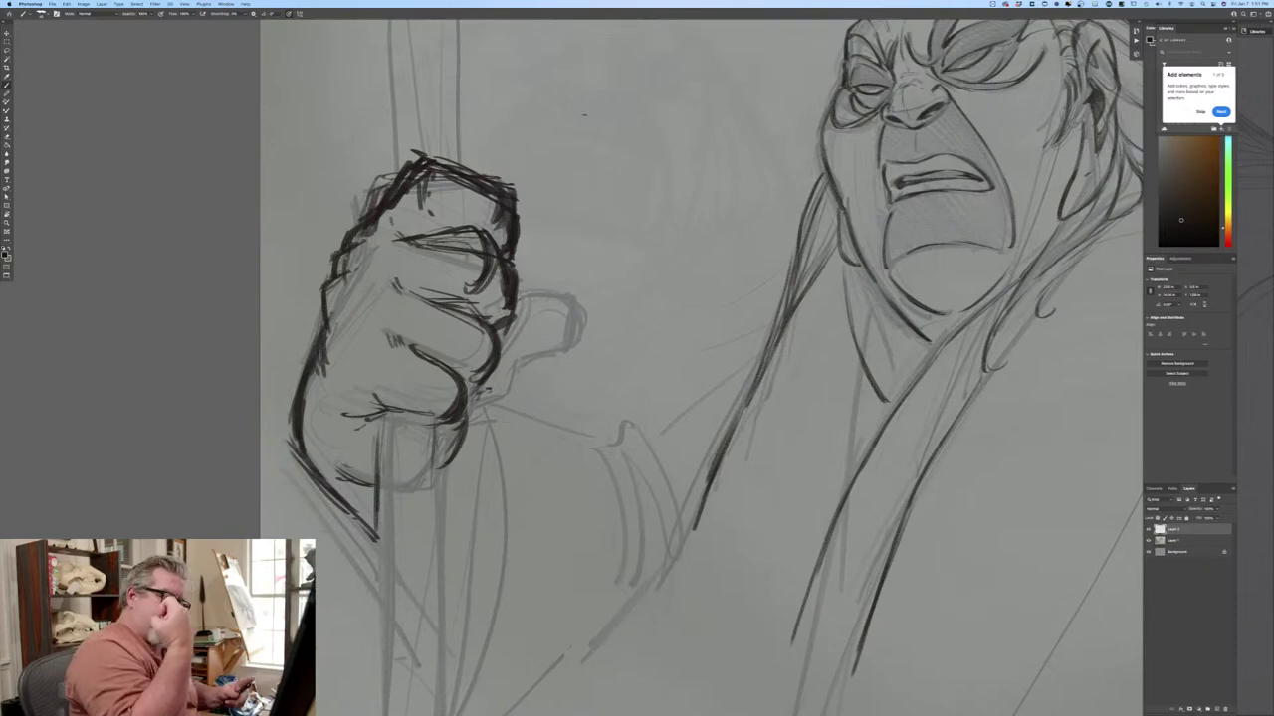
# Redraw the thumb with a rounder, raised tip and a heavy outer edge, and connect its base to the palm.
pyautogui.moveTo(542, 274)
pyautogui.mouseDown()
pyautogui.moveTo(573, 335)
pyautogui.moveTo(543, 356)
pyautogui.moveTo(556, 279)
pyautogui.moveTo(577, 320)
pyautogui.moveTo(557, 348)
pyautogui.mouseUp()
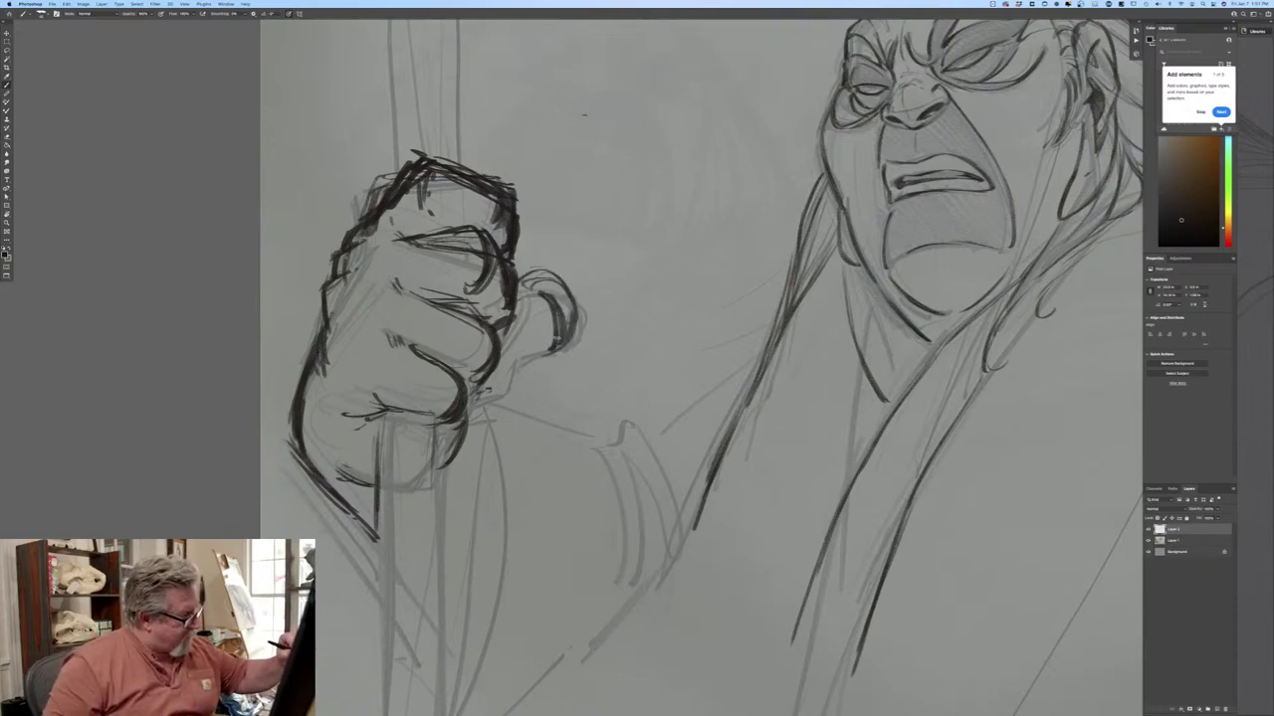
pyautogui.moveTo(571, 299)
pyautogui.mouseDown()
pyautogui.moveTo(542, 350)
pyautogui.moveTo(515, 354)
pyautogui.mouseUp()
pyautogui.moveTo(527, 266)
pyautogui.mouseDown()
pyautogui.moveTo(514, 273)
pyautogui.moveTo(549, 262)
pyautogui.moveTo(581, 338)
pyautogui.mouseUp()
pyautogui.moveTo(561, 294)
pyautogui.mouseDown()
pyautogui.moveTo(543, 348)
pyautogui.moveTo(512, 350)
pyautogui.mouseUp()
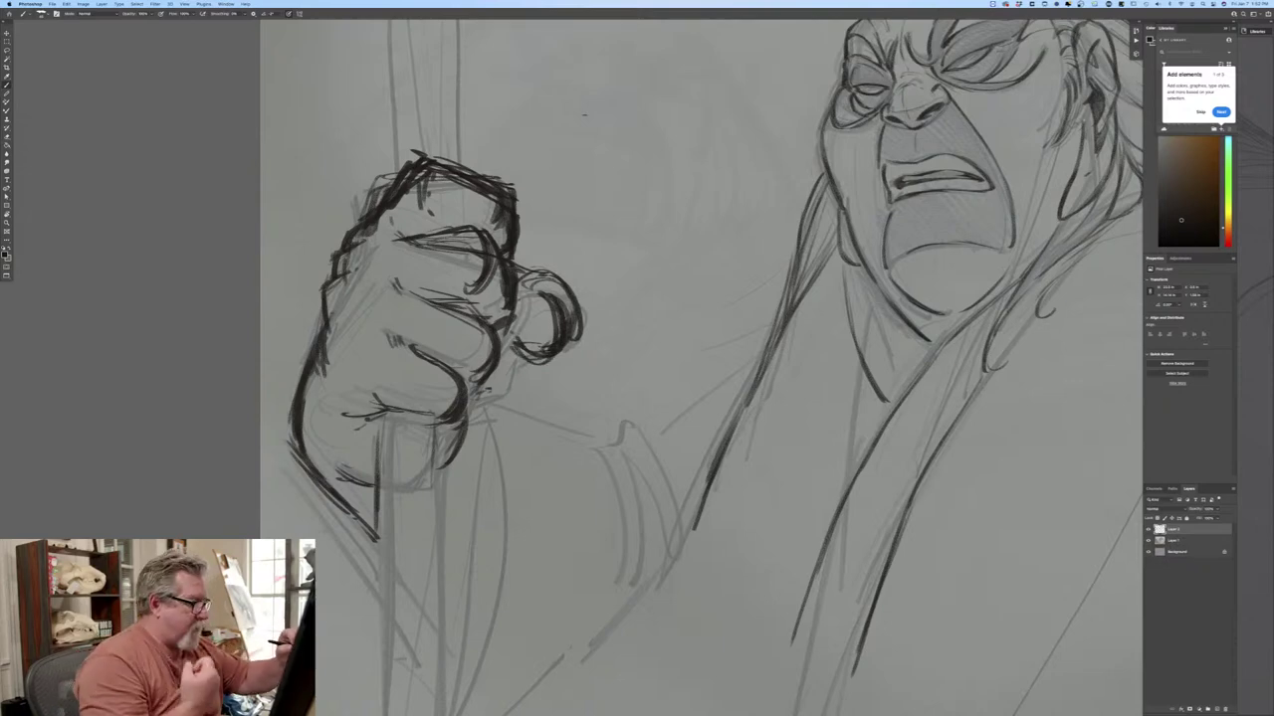
pyautogui.moveTo(526, 361); pyautogui.dragTo(478, 406)
pyautogui.moveTo(515, 370); pyautogui.dragTo(479, 412)
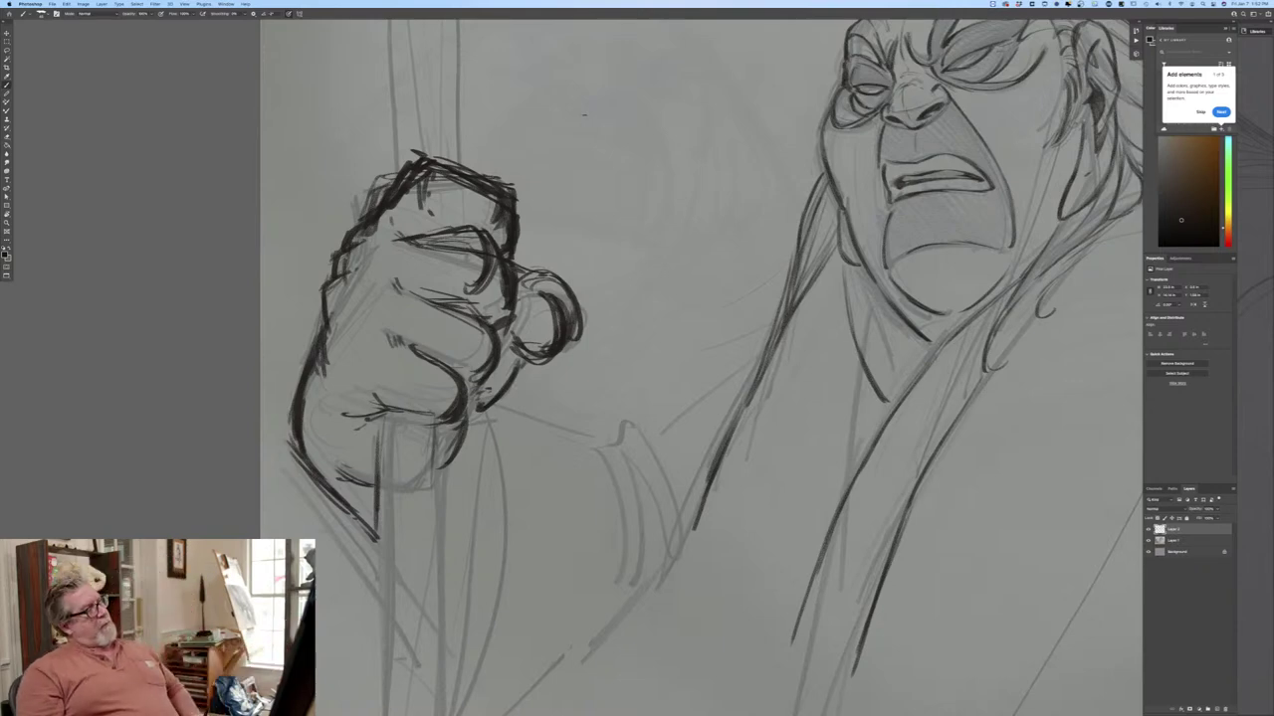
pyautogui.moveTo(540, 292)
pyautogui.mouseDown()
pyautogui.moveTo(556, 306)
pyautogui.moveTo(555, 285)
pyautogui.moveTo(579, 326)
pyautogui.mouseUp()
pyautogui.moveTo(559, 285); pyautogui.dragTo(576, 317)
pyautogui.moveTo(515, 262); pyautogui.dragTo(530, 271)
# Ink both edges of the staff below the fist down to the bottom of the canvas.
pyautogui.press('super+minus')
pyautogui.press('super+minus')
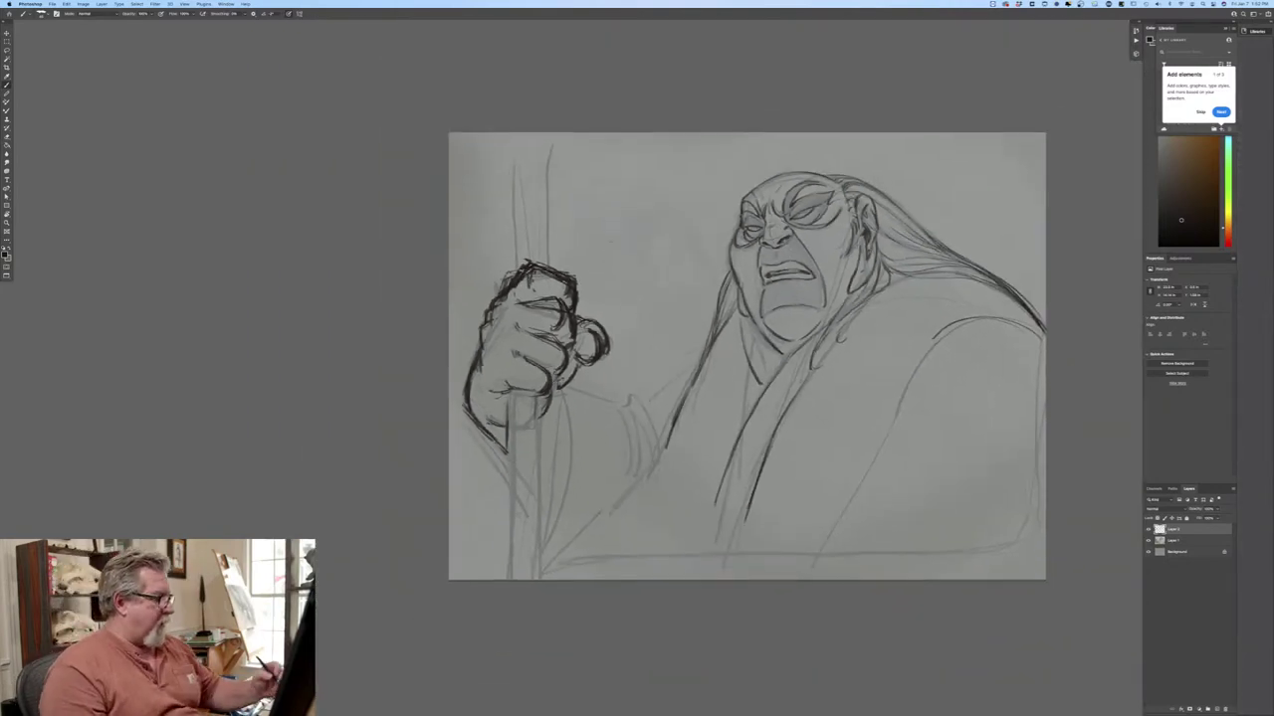
pyautogui.moveTo(508, 400)
pyautogui.mouseDown()
pyautogui.moveTo(504, 535)
pyautogui.moveTo(537, 478)
pyautogui.moveTo(540, 580)
pyautogui.mouseUp()
pyautogui.moveTo(509, 431)
pyautogui.mouseDown()
pyautogui.moveTo(500, 579)
pyautogui.moveTo(512, 470)
pyautogui.mouseUp()
pyautogui.moveTo(559, 394)
pyautogui.mouseDown()
pyautogui.moveTo(648, 420)
pyautogui.moveTo(543, 557)
pyautogui.mouseUp()
# Ink the sleeve's folds near the elbow, the shoulder line, and the robe edge running down to the canvas bottom.
pyautogui.moveTo(577, 416)
pyautogui.mouseDown()
pyautogui.moveTo(559, 546)
pyautogui.moveTo(611, 414)
pyautogui.moveTo(645, 463)
pyautogui.mouseUp()
pyautogui.moveTo(615, 396)
pyautogui.mouseDown()
pyautogui.moveTo(666, 433)
pyautogui.moveTo(637, 401)
pyautogui.moveTo(694, 370)
pyautogui.mouseUp()
pyautogui.moveTo(653, 427); pyautogui.dragTo(677, 410)
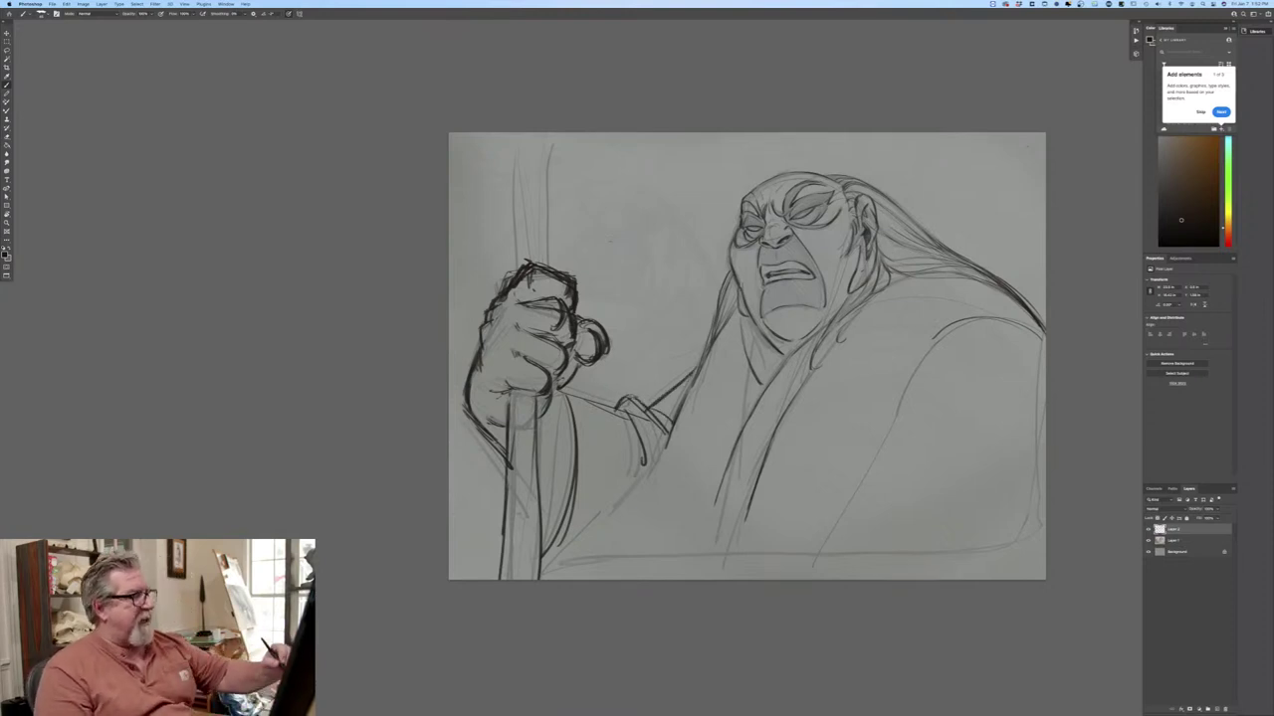
pyautogui.moveTo(703, 364); pyautogui.dragTo(616, 579)
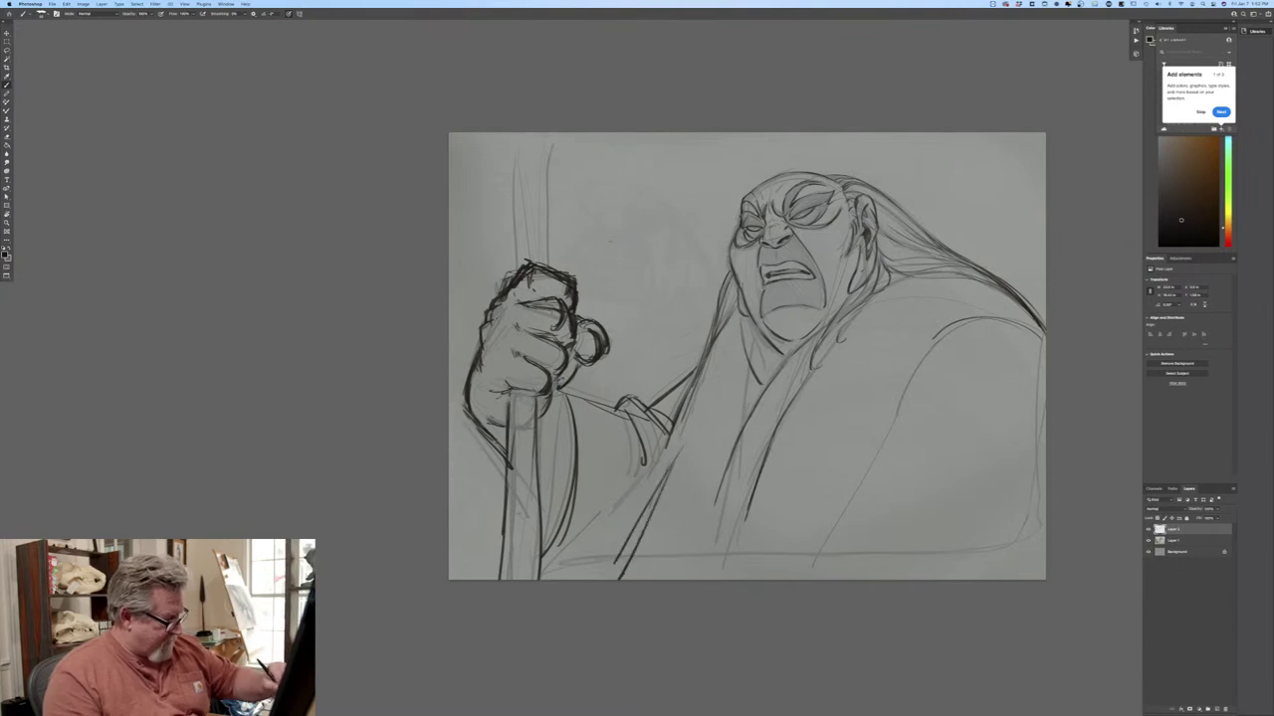
# Darken the curved sleeve opening and upper sleeve edge, and hatch a shadow beside the lower staff.
pyautogui.moveTo(575, 396); pyautogui.dragTo(559, 581)
pyautogui.moveTo(572, 517); pyautogui.dragTo(542, 533)
pyautogui.moveTo(568, 516); pyautogui.dragTo(550, 550)
pyautogui.moveTo(579, 394); pyautogui.dragTo(567, 481)
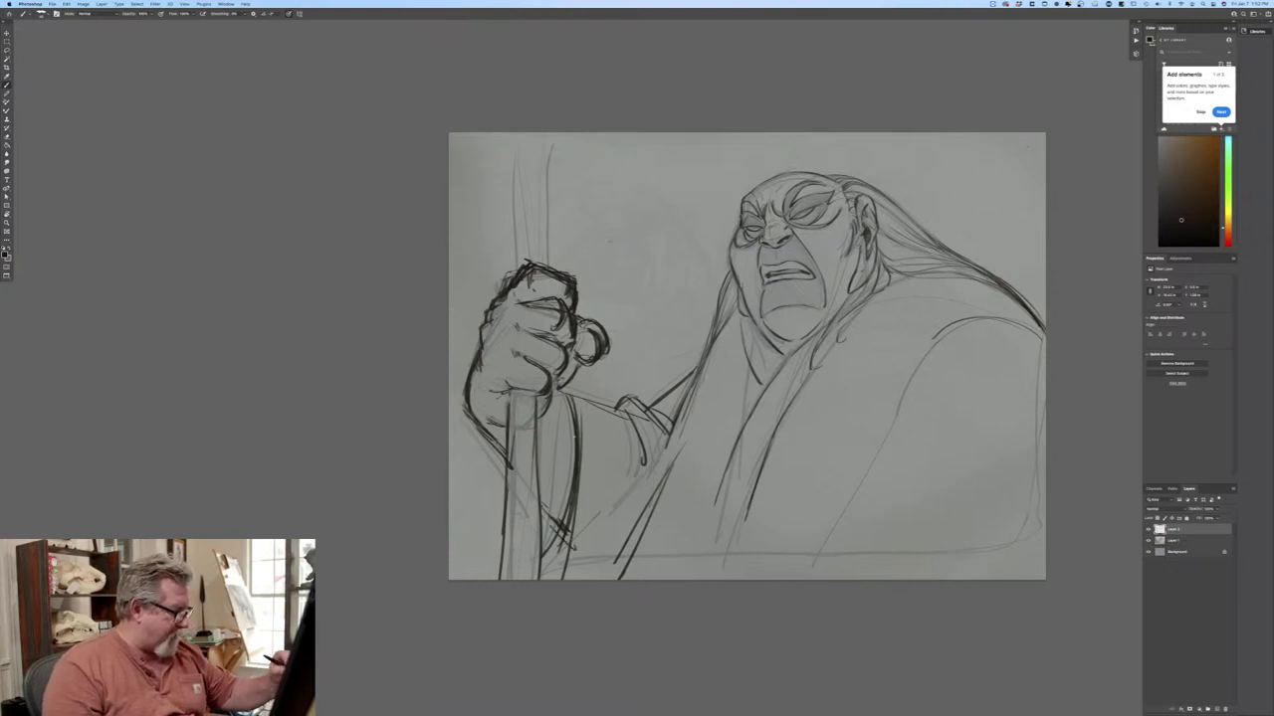
pyautogui.moveTo(575, 392); pyautogui.dragTo(633, 413)
pyautogui.moveTo(549, 518); pyautogui.dragTo(555, 579)
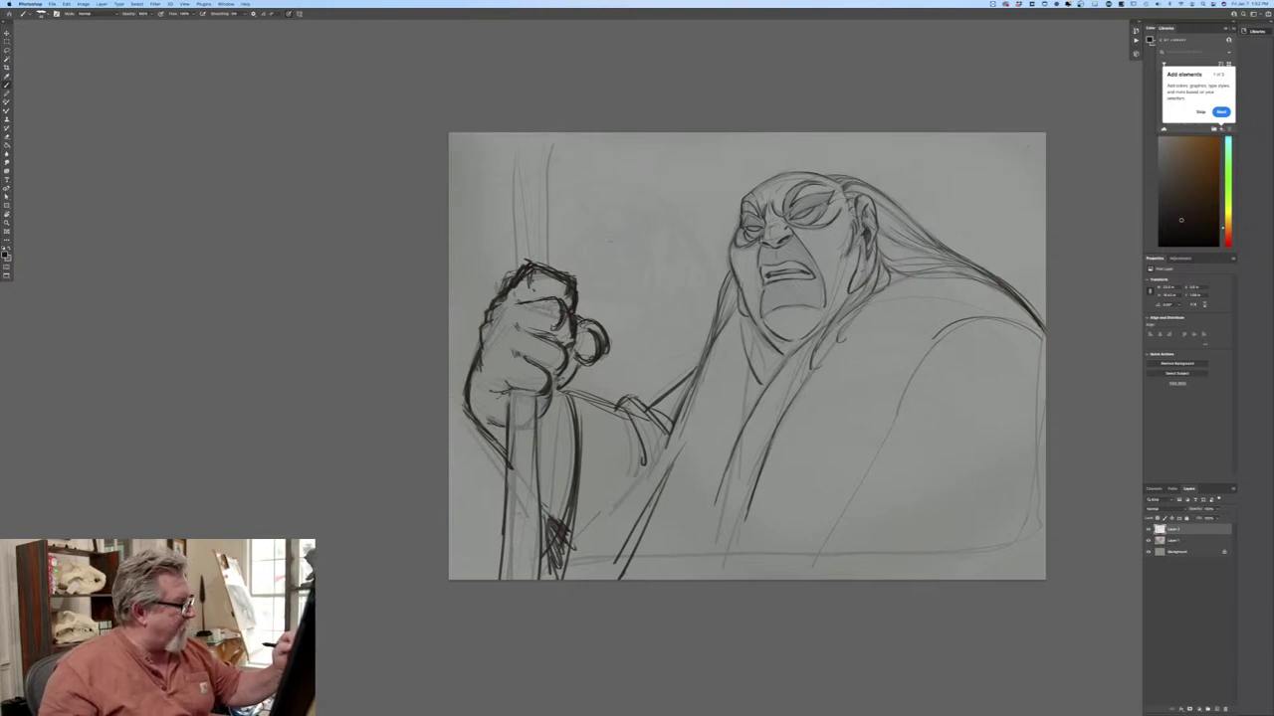
# Add short dark contour strokes to the fist's knuckles, fingers, thumb base and wrist, and touch up the sleeve opening and fold.
pyautogui.moveTo(538, 276); pyautogui.dragTo(535, 290)
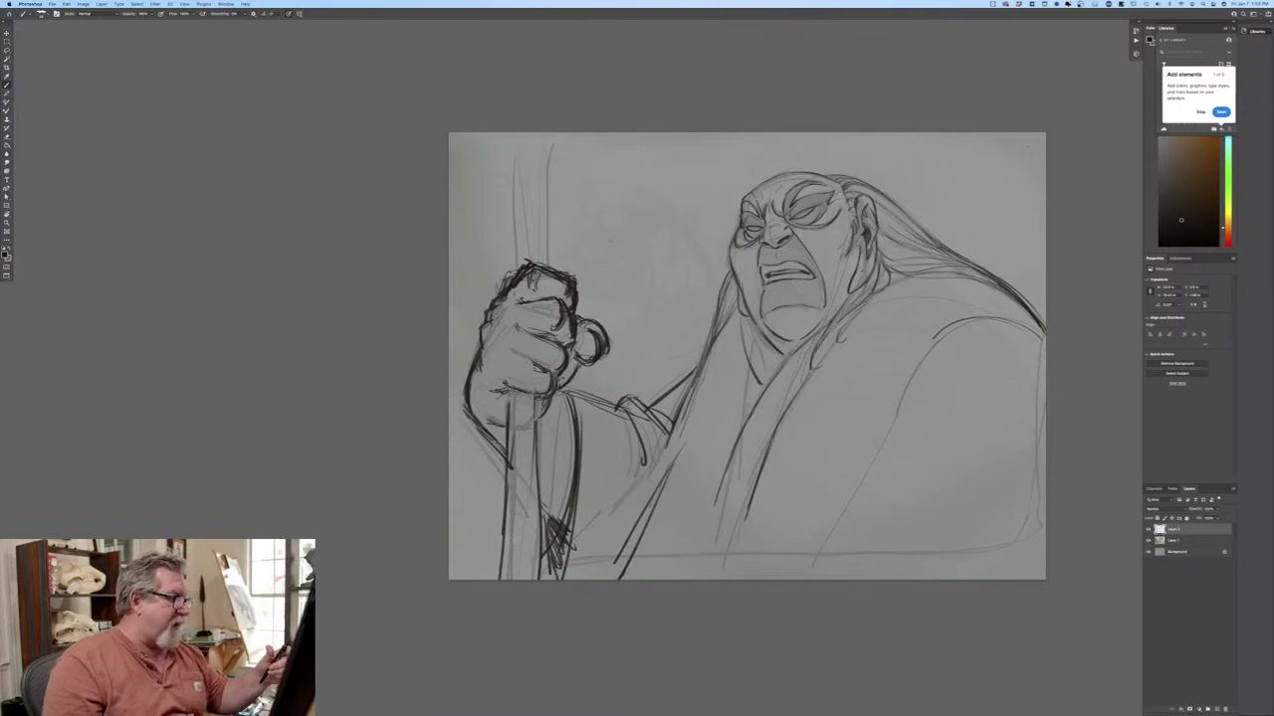
pyautogui.moveTo(517, 357)
pyautogui.mouseDown()
pyautogui.moveTo(550, 376)
pyautogui.moveTo(532, 395)
pyautogui.mouseUp()
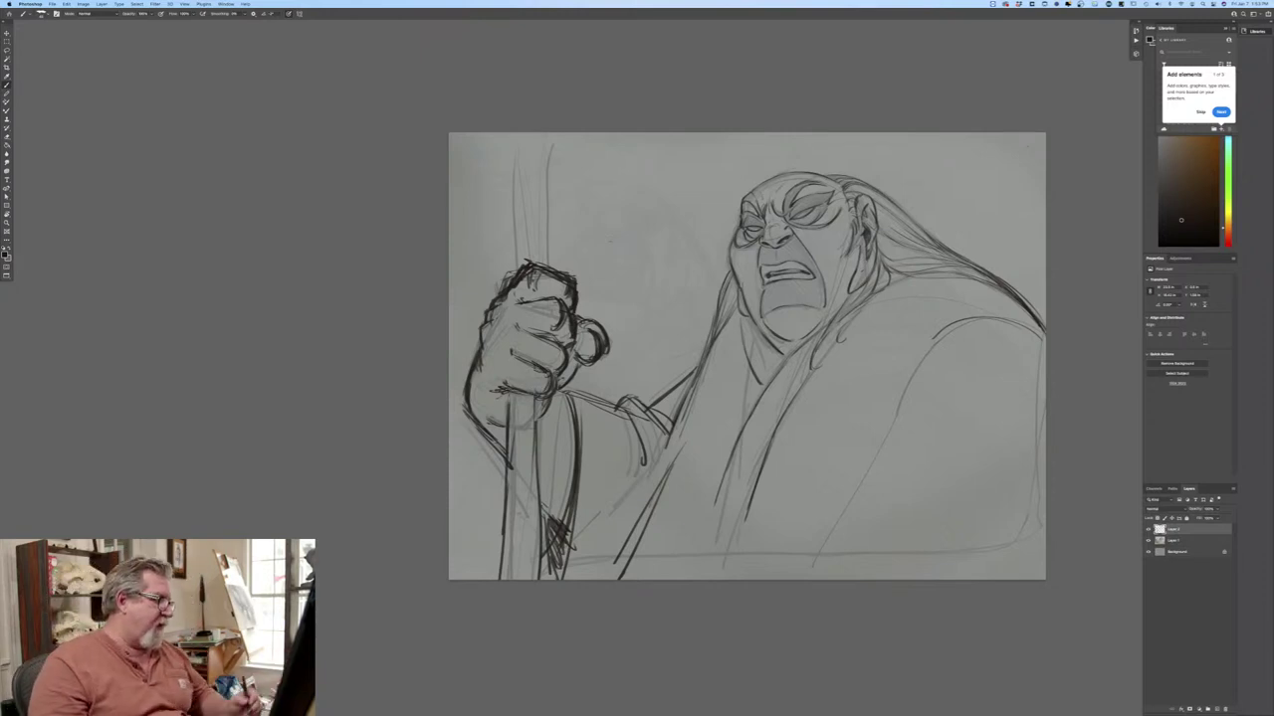
pyautogui.moveTo(537, 334); pyautogui.dragTo(565, 346)
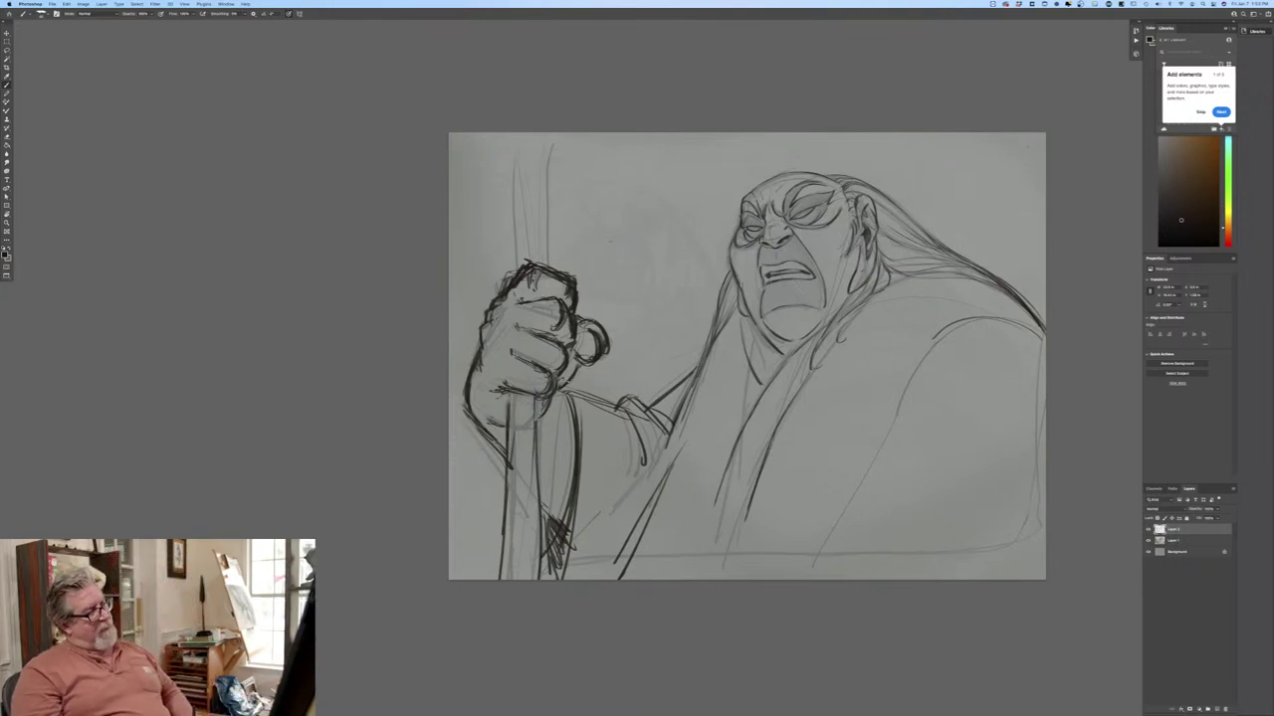
pyautogui.moveTo(571, 347); pyautogui.dragTo(577, 361)
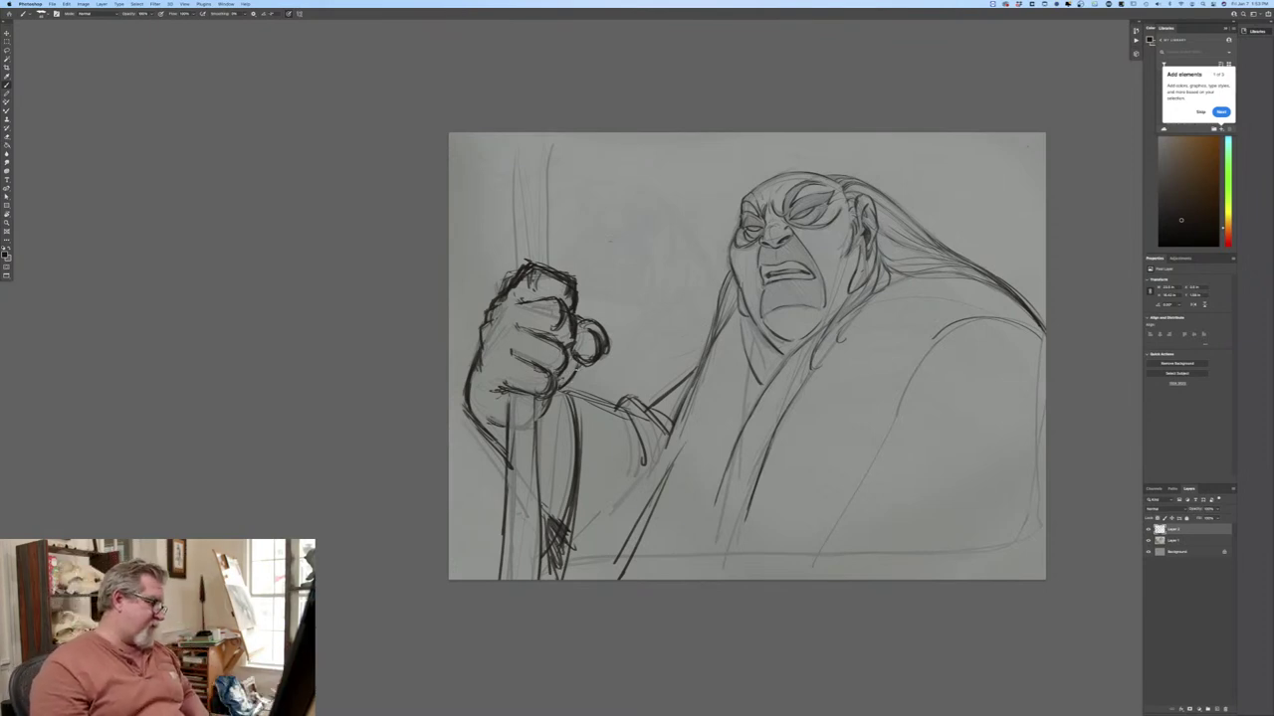
pyautogui.moveTo(490, 421); pyautogui.dragTo(503, 425)
pyautogui.moveTo(572, 451); pyautogui.dragTo(570, 473)
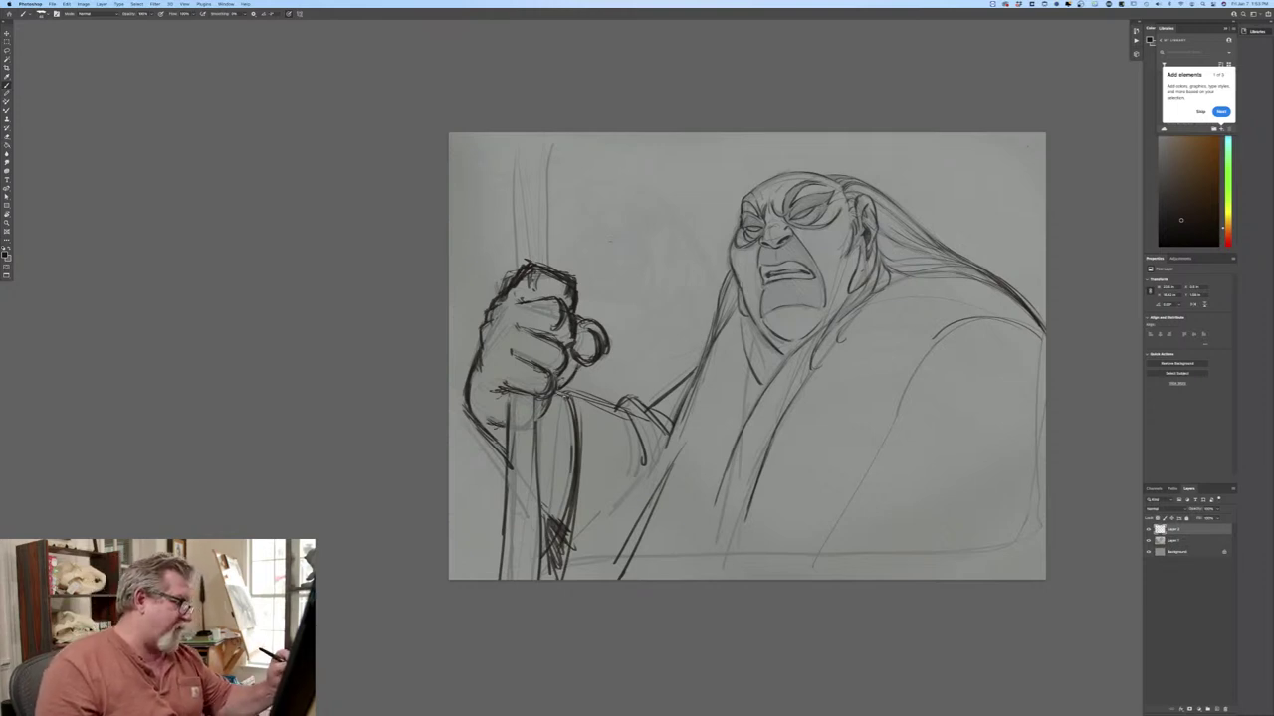
pyautogui.moveTo(639, 417); pyautogui.dragTo(659, 431)
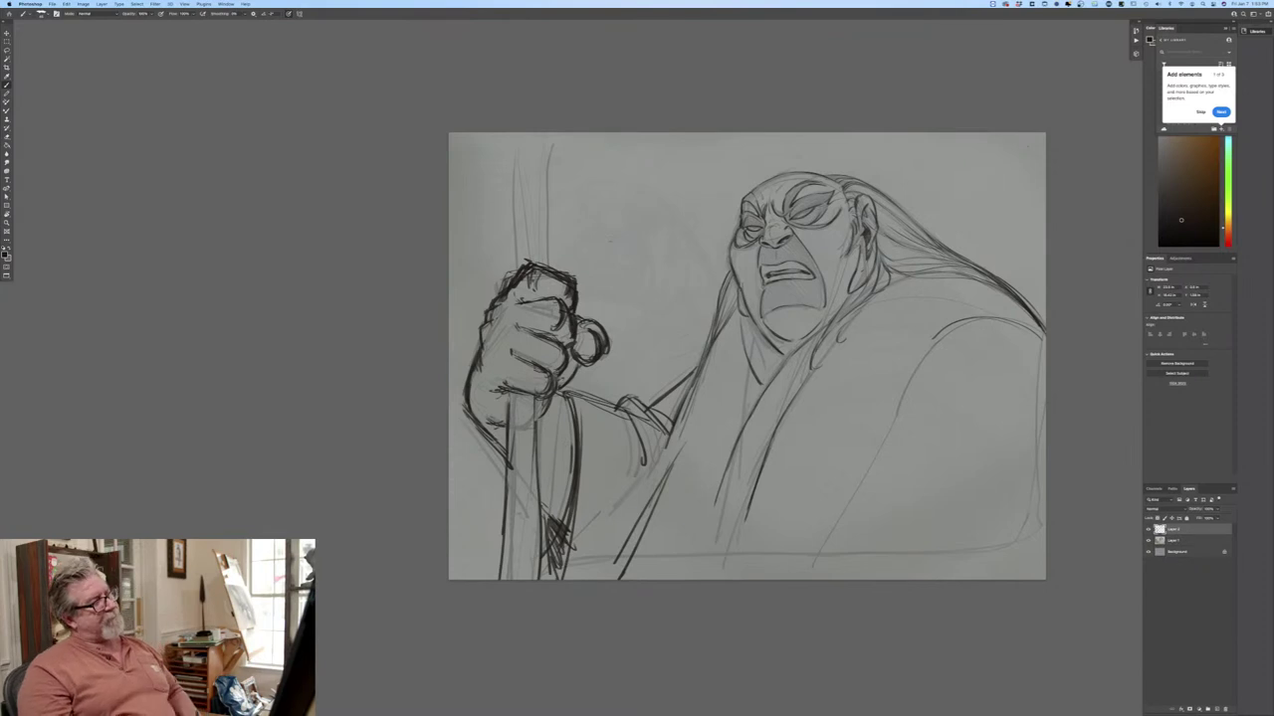
# Undo the last strokes along the fist's outer edge and redraw the back of the hand with bumpier knuckle contours.
pyautogui.moveTo(483, 317); pyautogui.dragTo(473, 386)
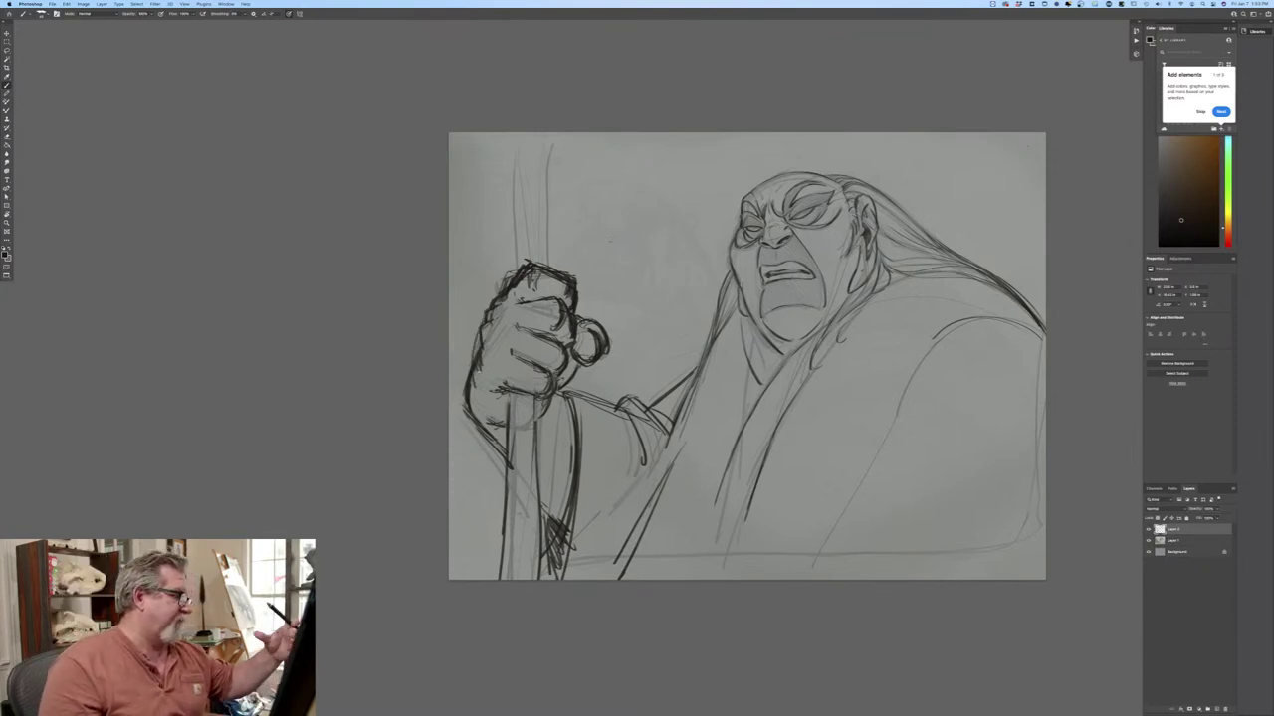
pyautogui.press('super+z')
pyautogui.press('super+z')
pyautogui.press('super+z')
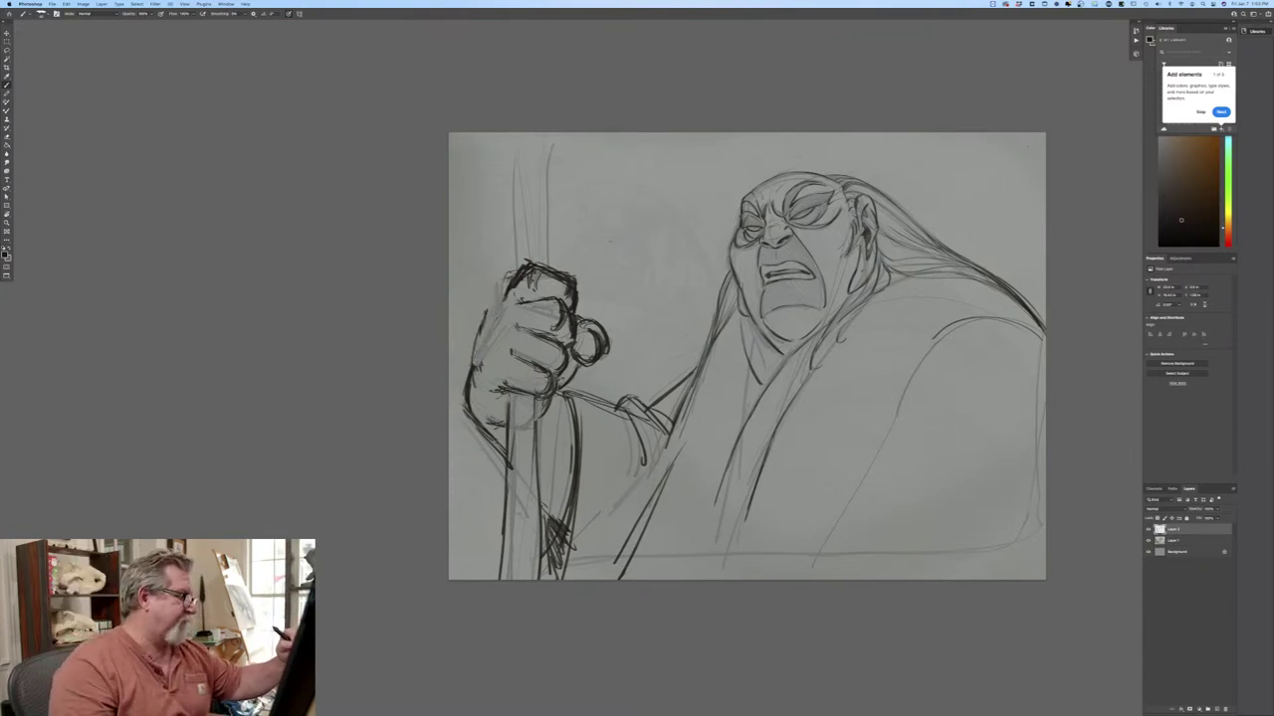
pyautogui.rightClick(611, 241)
pyautogui.press('Escape')
pyautogui.moveTo(509, 285); pyautogui.dragTo(487, 333)
pyautogui.moveTo(492, 324)
pyautogui.mouseDown()
pyautogui.moveTo(483, 382)
pyautogui.moveTo(467, 380)
pyautogui.mouseUp()
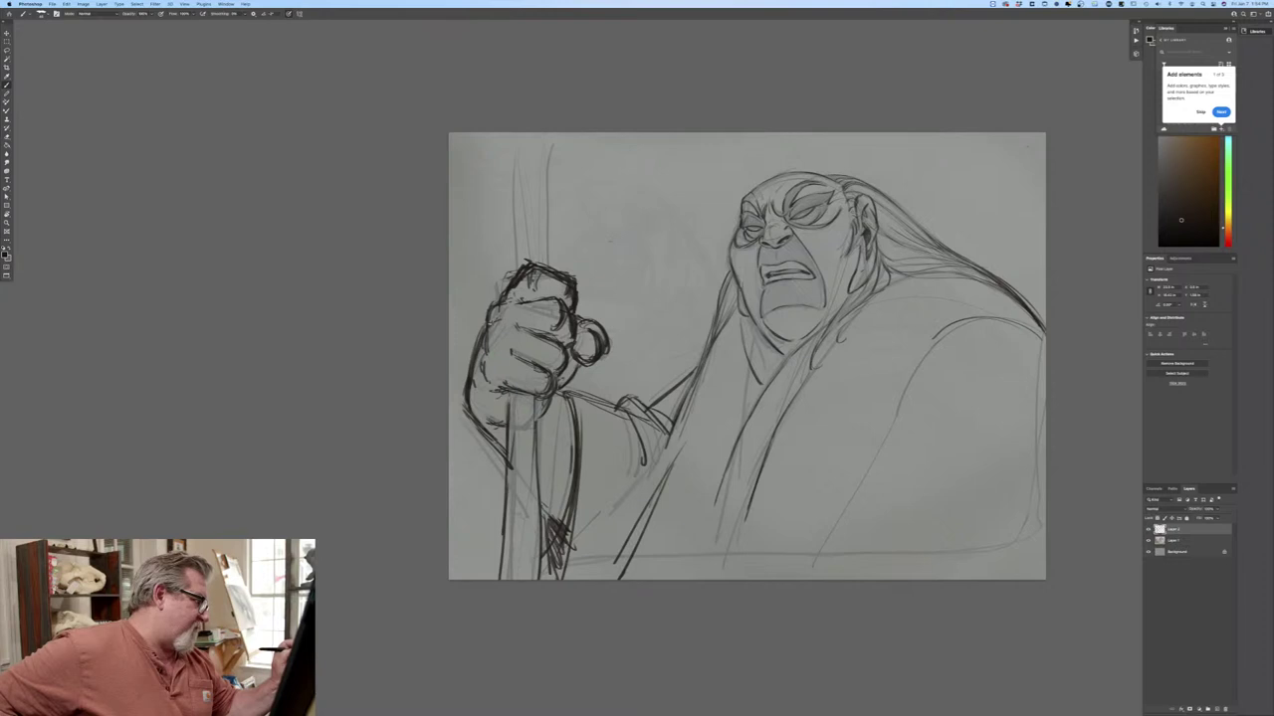
pyautogui.moveTo(492, 346); pyautogui.dragTo(471, 392)
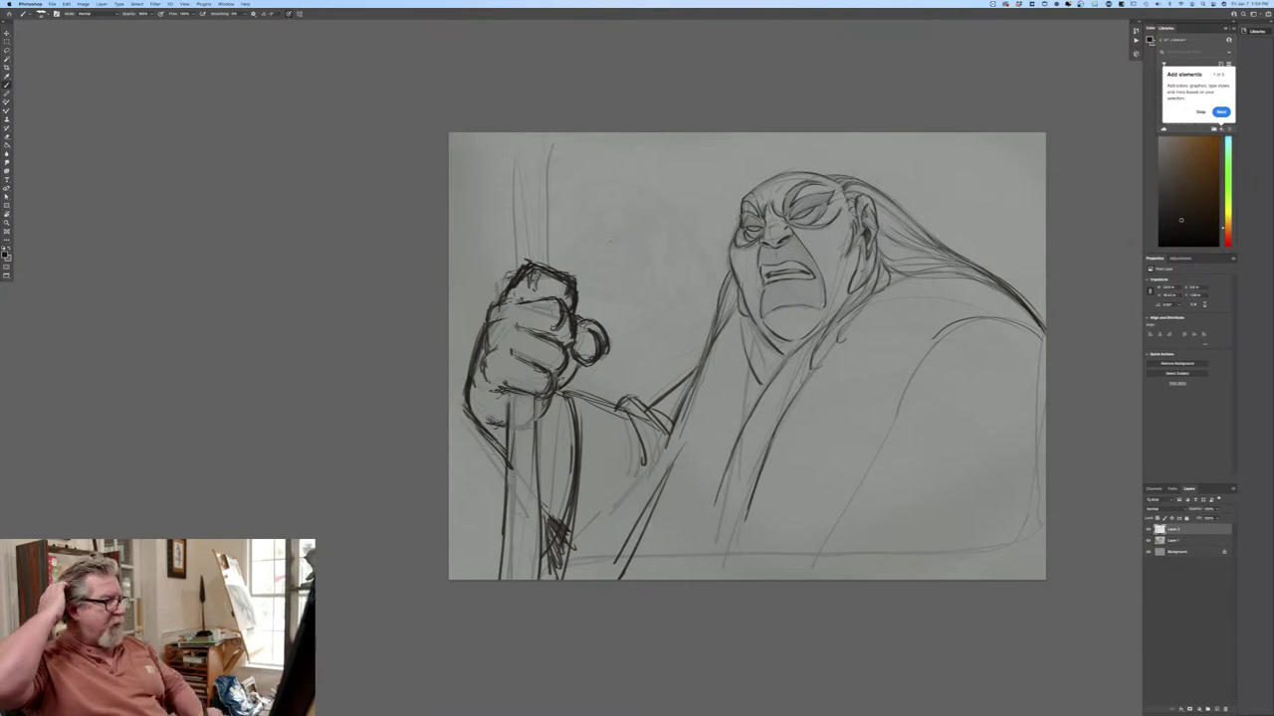
pyautogui.moveTo(570, 313); pyautogui.dragTo(564, 331)
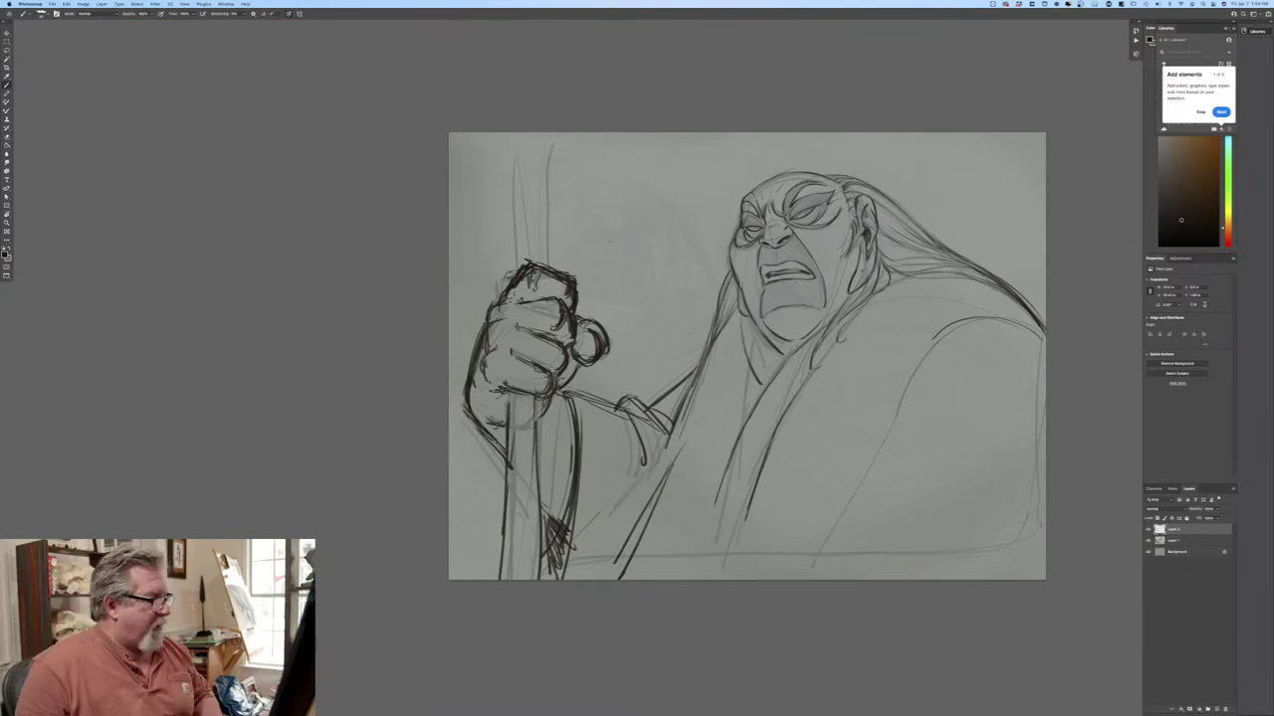
# Lower the opacity of both sketch layers and add a new empty layer on top for clean line work.
pyautogui.click(1198, 517)
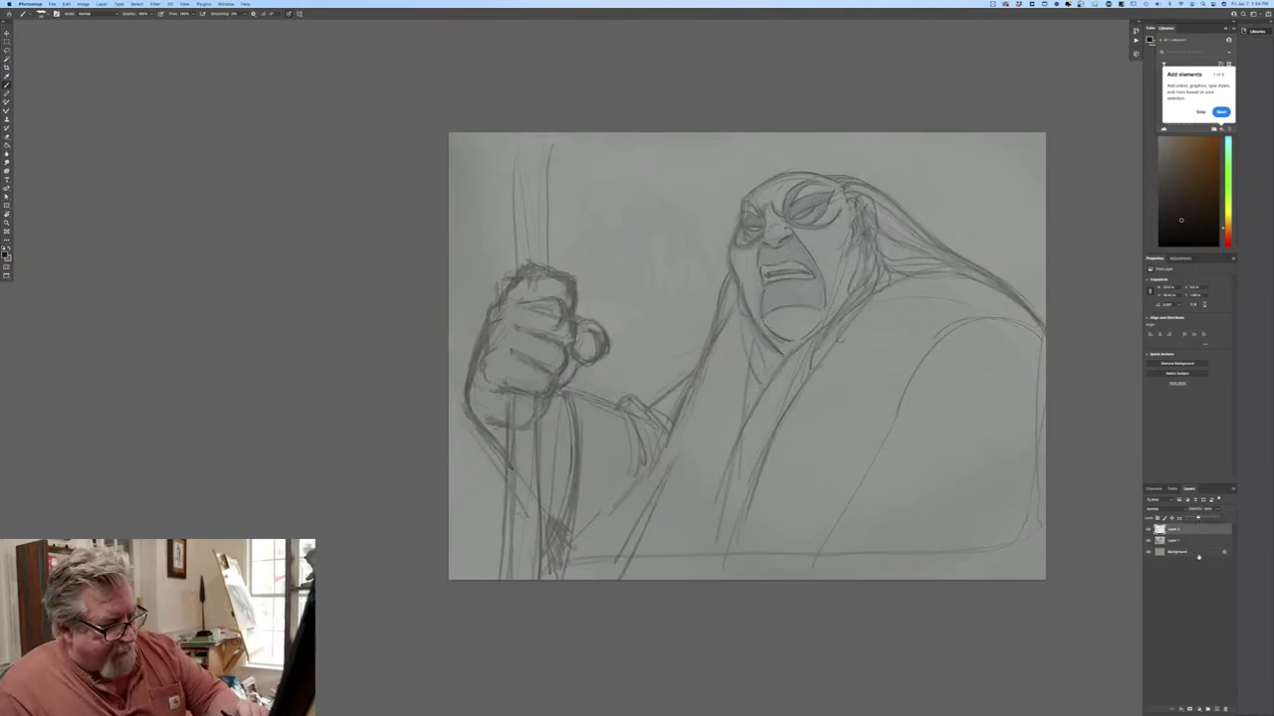
pyautogui.click(1182, 540)
pyautogui.click(1215, 510)
pyautogui.moveTo(1213, 514); pyautogui.dragTo(1206, 518)
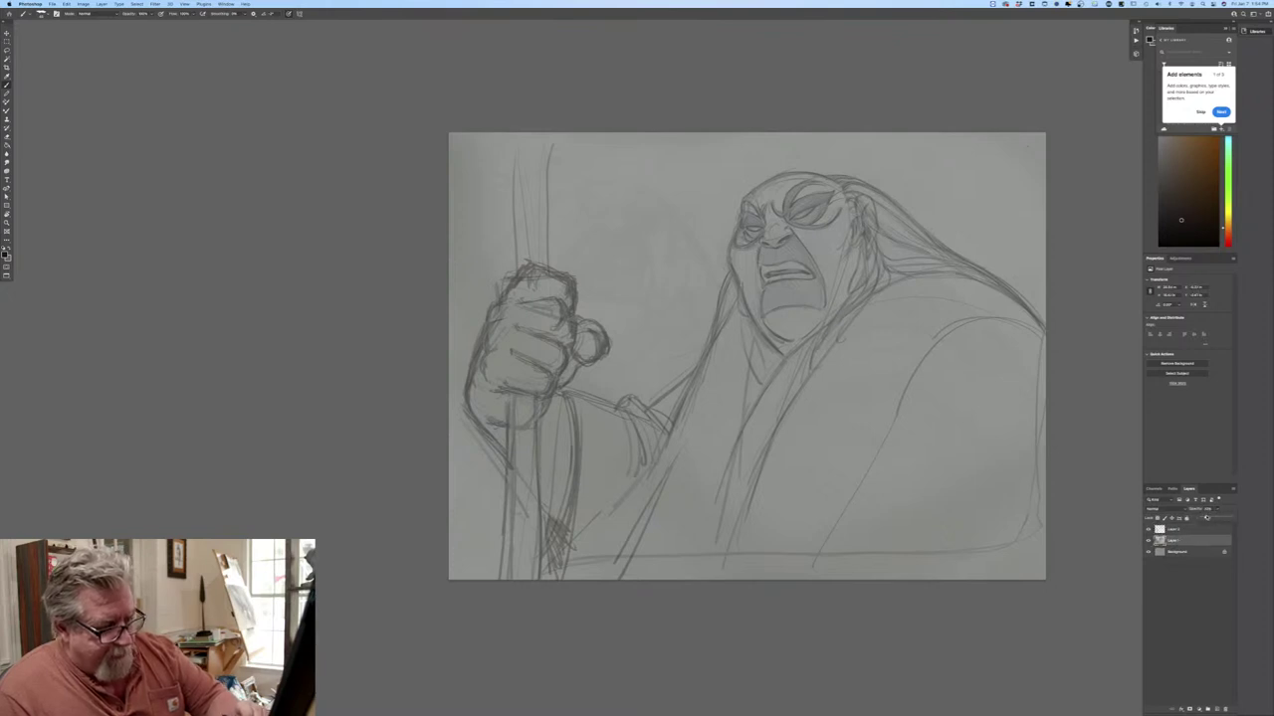
pyautogui.click(1197, 530)
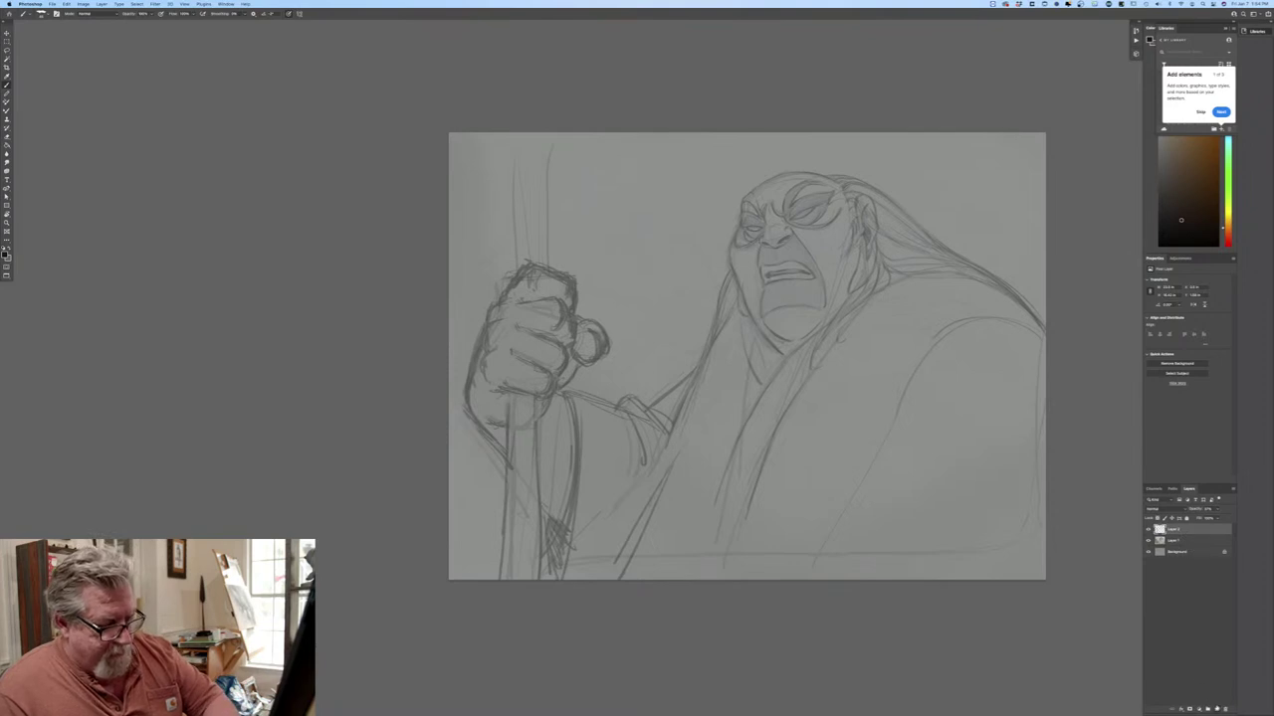
pyautogui.click(1216, 708)
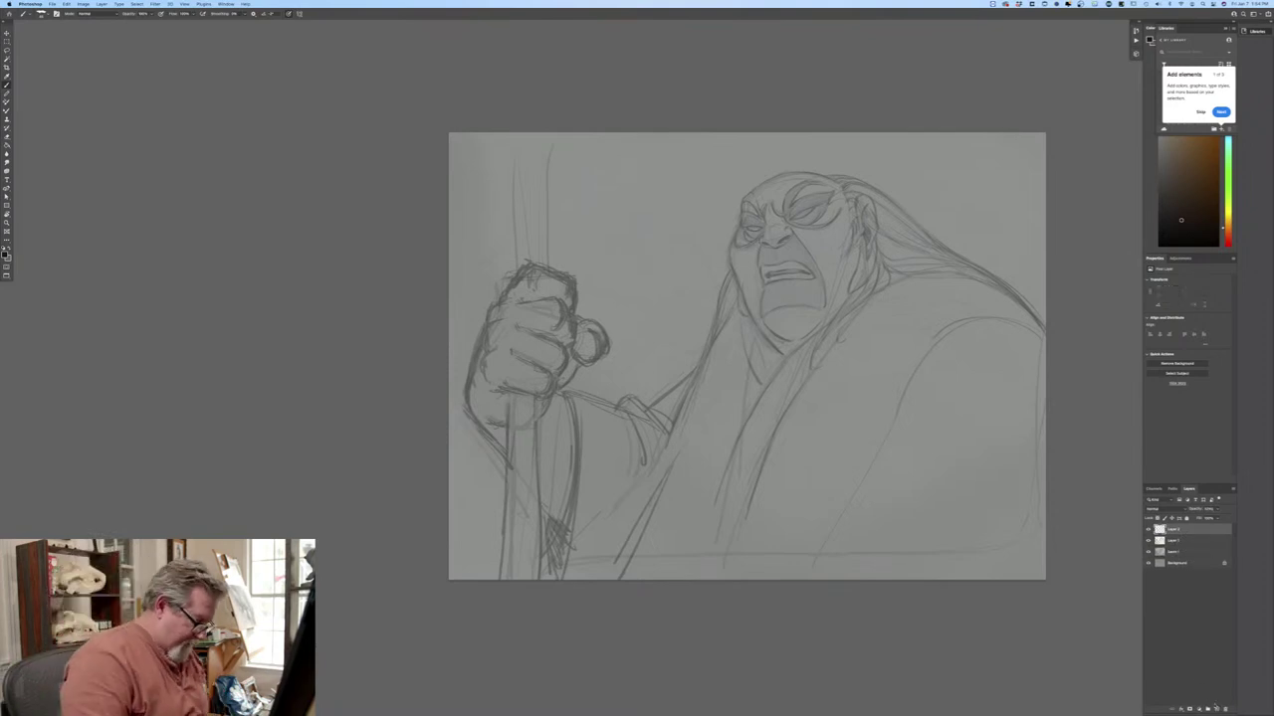
# Ink the face's far brow and eye socket, the frown crease, the nose, and the long cheek fold running down beside the mouth.
pyautogui.press('super+plus')
pyautogui.moveTo(361, 390); pyautogui.dragTo(175, 461)
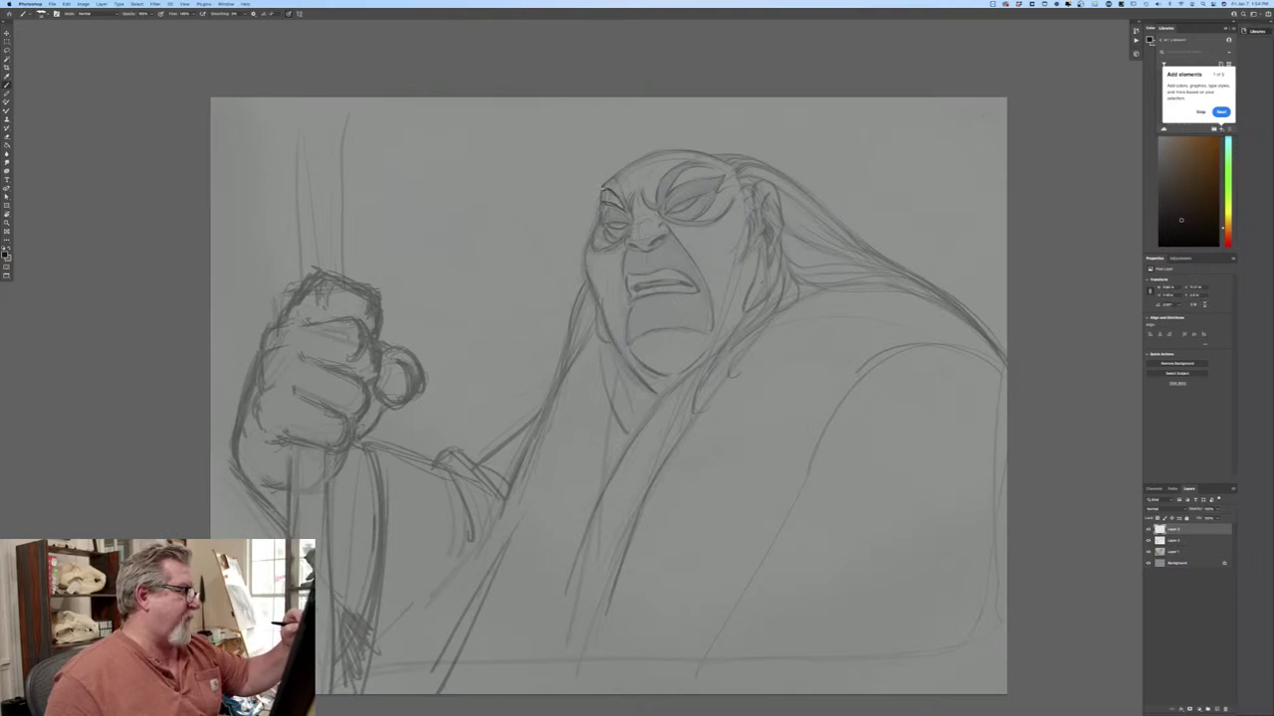
pyautogui.moveTo(602, 188); pyautogui.dragTo(598, 215)
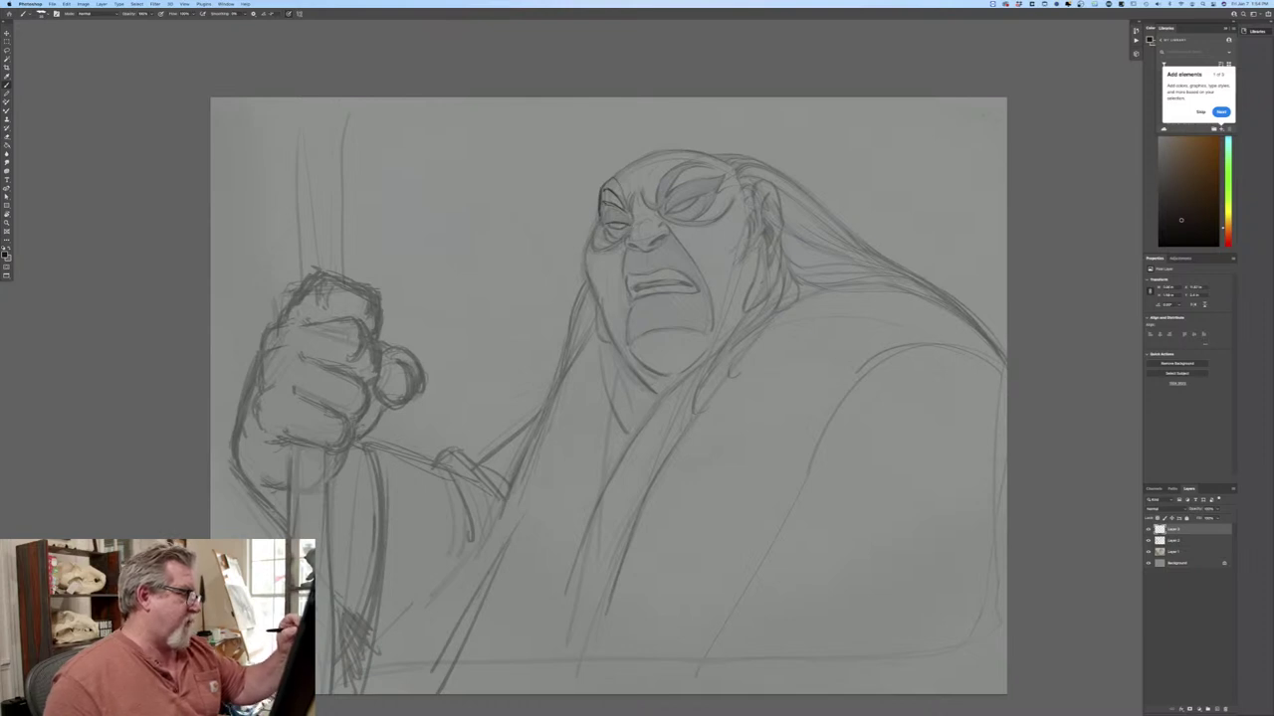
pyautogui.moveTo(633, 194)
pyautogui.mouseDown()
pyautogui.moveTo(629, 210)
pyautogui.moveTo(653, 209)
pyautogui.mouseUp()
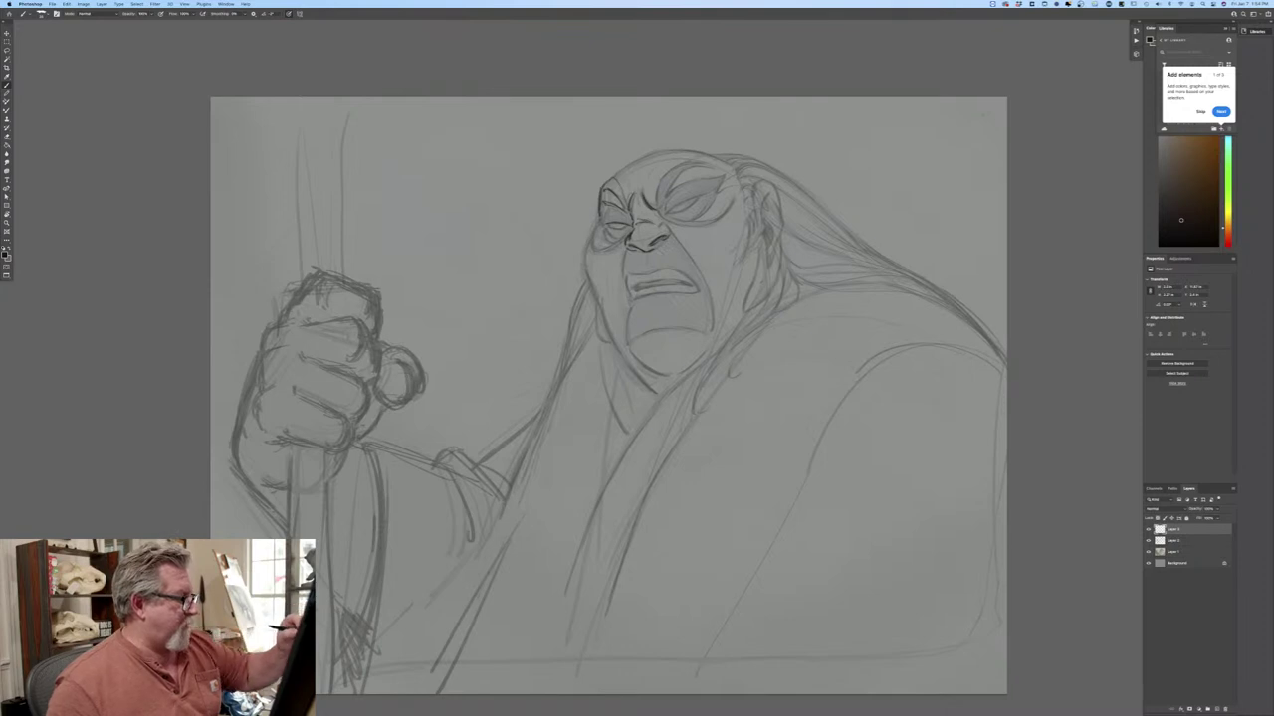
pyautogui.moveTo(665, 223)
pyautogui.mouseDown()
pyautogui.moveTo(708, 287)
pyautogui.moveTo(712, 334)
pyautogui.mouseUp()
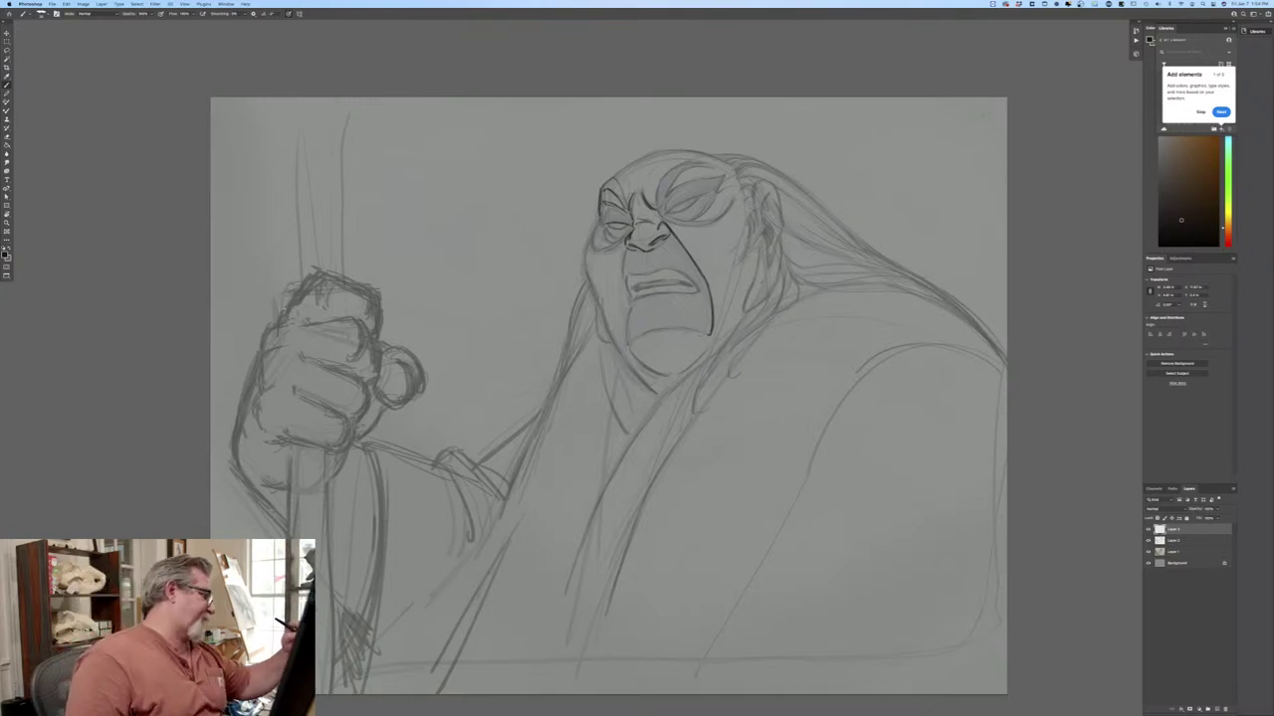
# Ink the fist's knuckle bumps, the top of the hand, and the curled contours of the fingers on the new layer.
pyautogui.moveTo(281, 312)
pyautogui.mouseDown()
pyautogui.moveTo(276, 326)
pyautogui.moveTo(291, 318)
pyautogui.moveTo(258, 356)
pyautogui.moveTo(259, 433)
pyautogui.mouseUp()
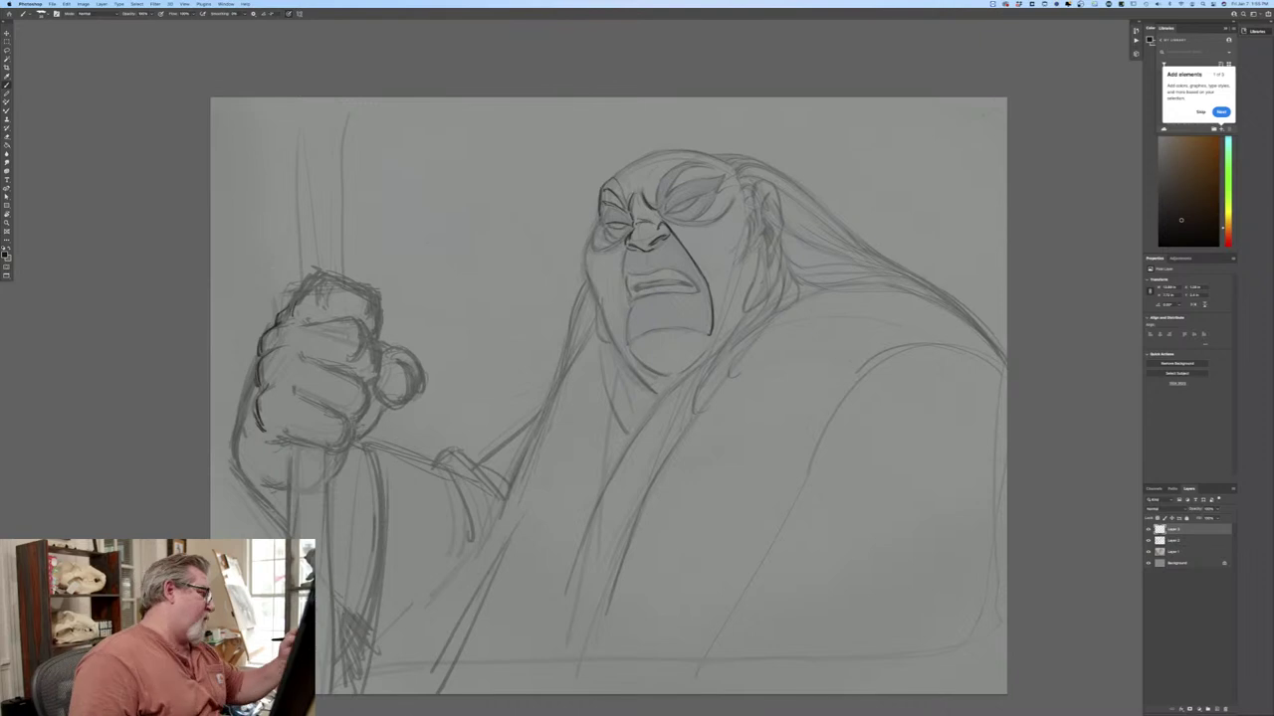
pyautogui.moveTo(280, 310); pyautogui.dragTo(297, 300)
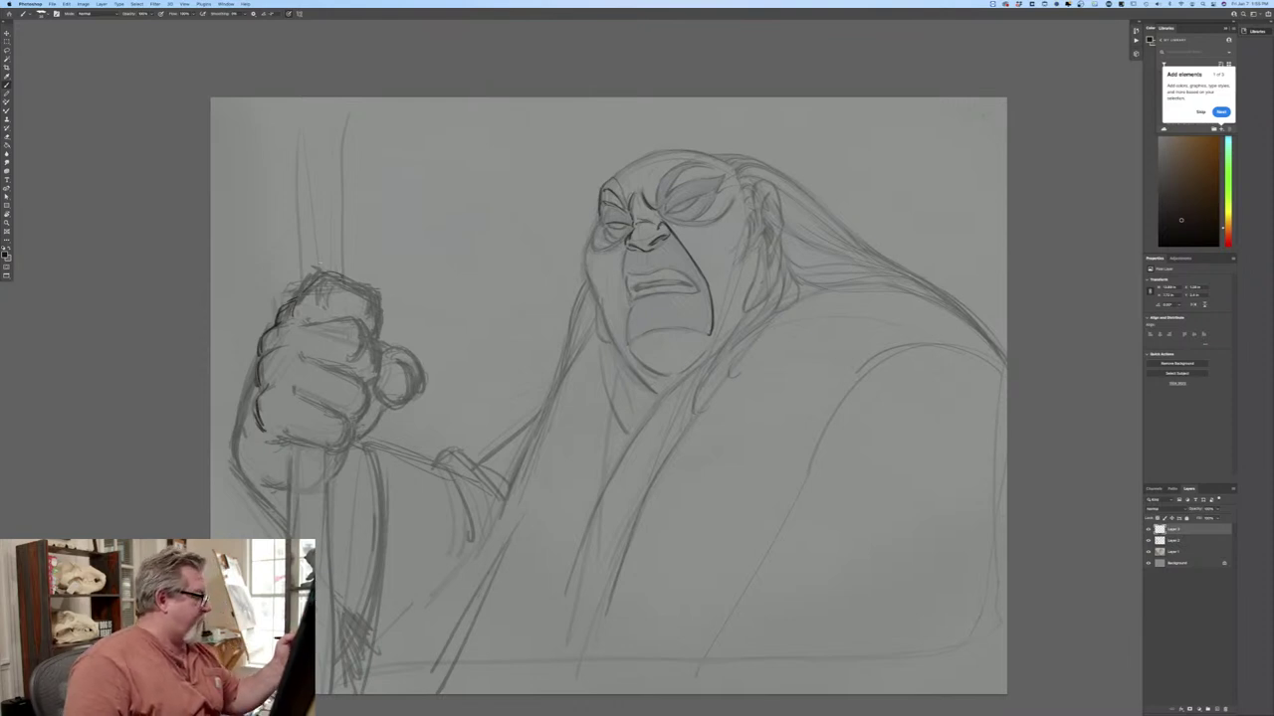
pyautogui.moveTo(344, 279)
pyautogui.mouseDown()
pyautogui.moveTo(379, 296)
pyautogui.moveTo(376, 338)
pyautogui.mouseUp()
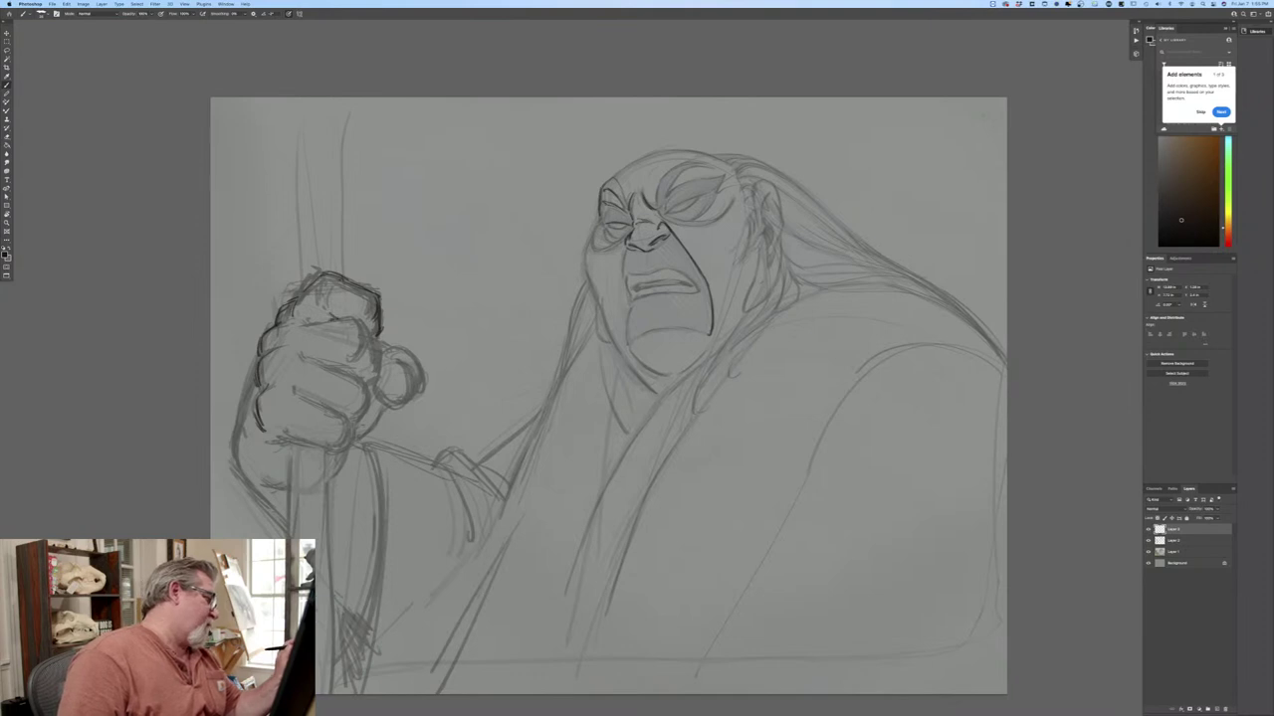
pyautogui.moveTo(325, 323)
pyautogui.mouseDown()
pyautogui.moveTo(365, 321)
pyautogui.moveTo(366, 386)
pyautogui.mouseUp()
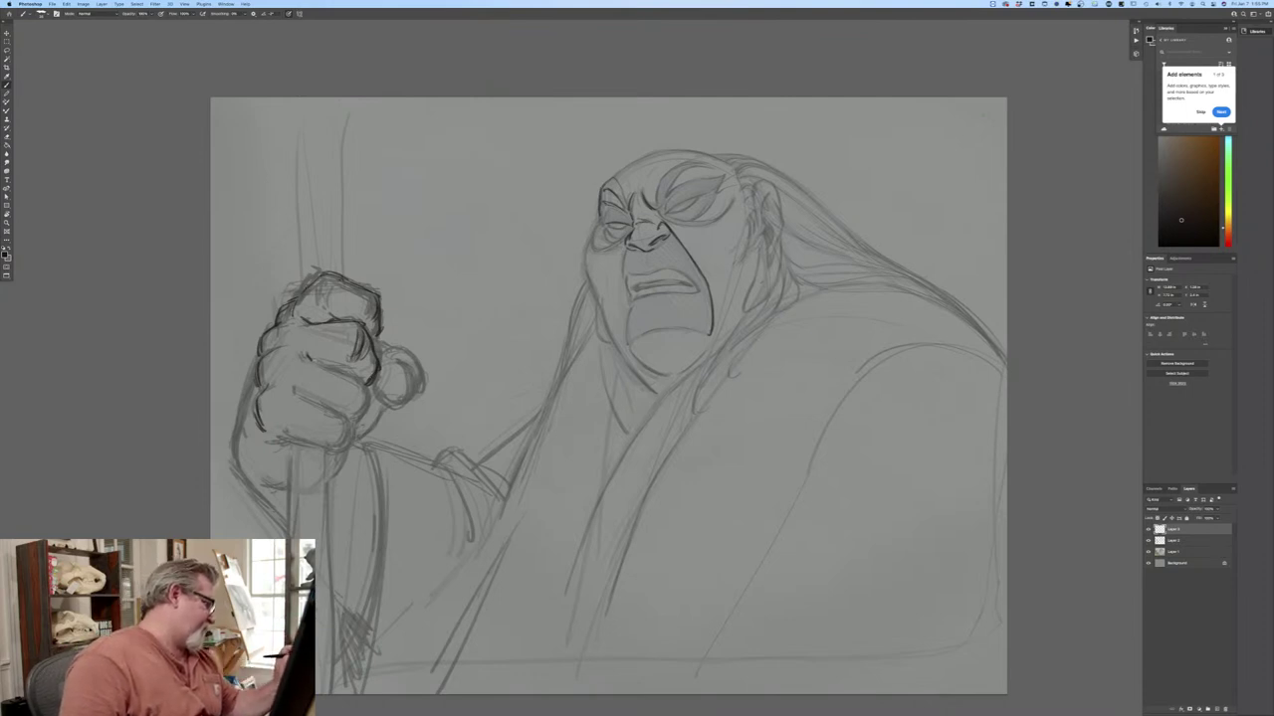
pyautogui.moveTo(336, 369)
pyautogui.mouseDown()
pyautogui.moveTo(366, 388)
pyautogui.moveTo(357, 419)
pyautogui.mouseUp()
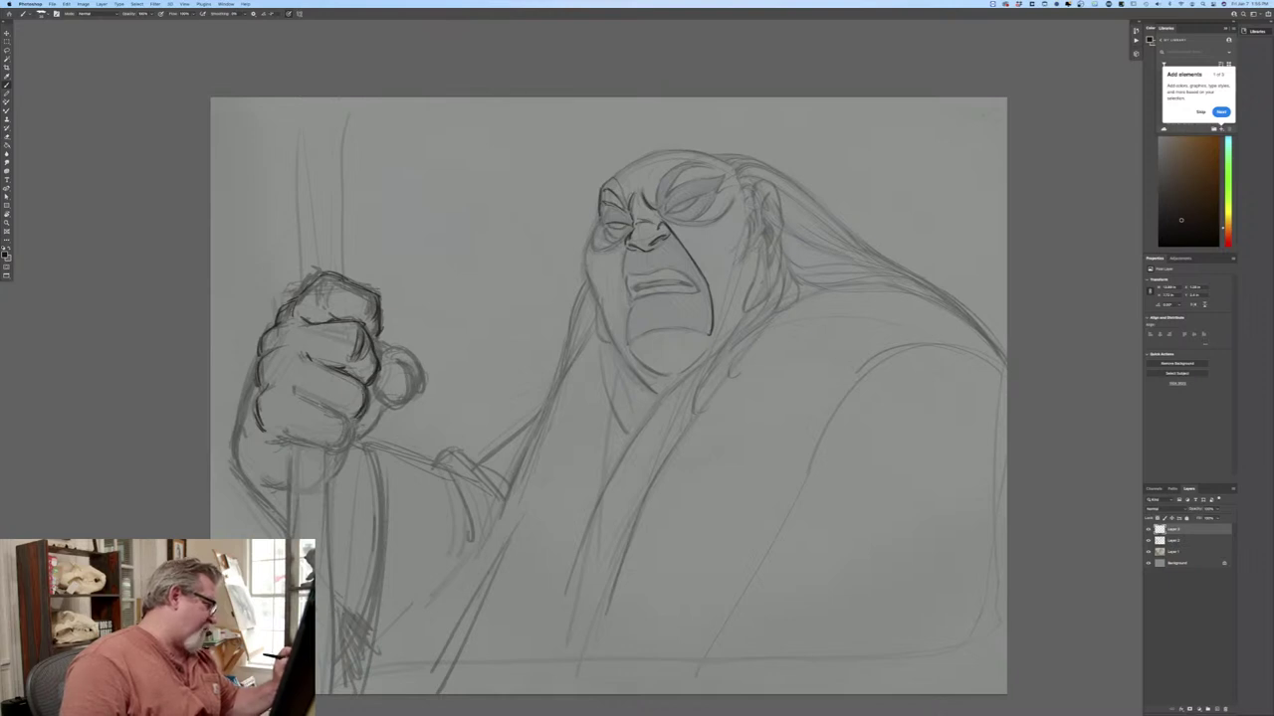
pyautogui.moveTo(296, 389)
pyautogui.mouseDown()
pyautogui.moveTo(344, 415)
pyautogui.moveTo(340, 450)
pyautogui.mouseUp()
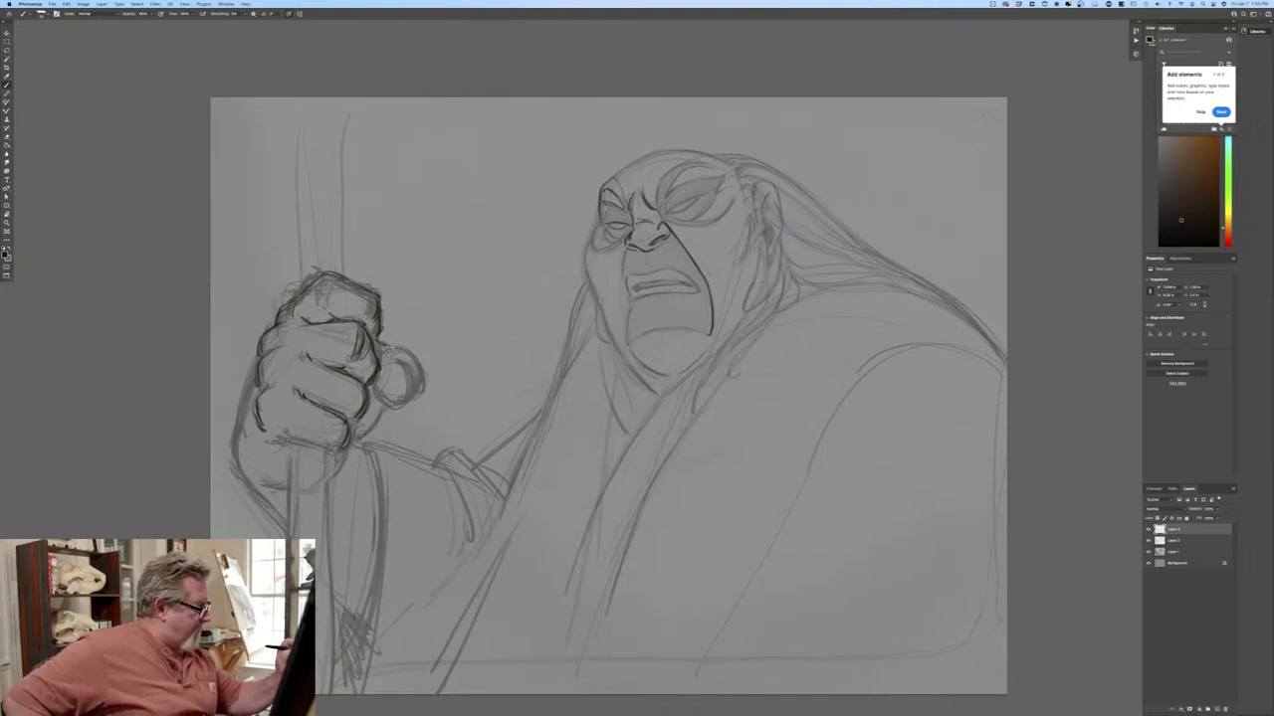
# Outline the thumb with a heavy outer curve, and ink the palm edge, the back of the hand and the heel of the fist.
pyautogui.moveTo(411, 353)
pyautogui.mouseDown()
pyautogui.moveTo(422, 378)
pyautogui.moveTo(408, 403)
pyautogui.moveTo(414, 385)
pyautogui.moveTo(379, 397)
pyautogui.moveTo(400, 406)
pyautogui.mouseUp()
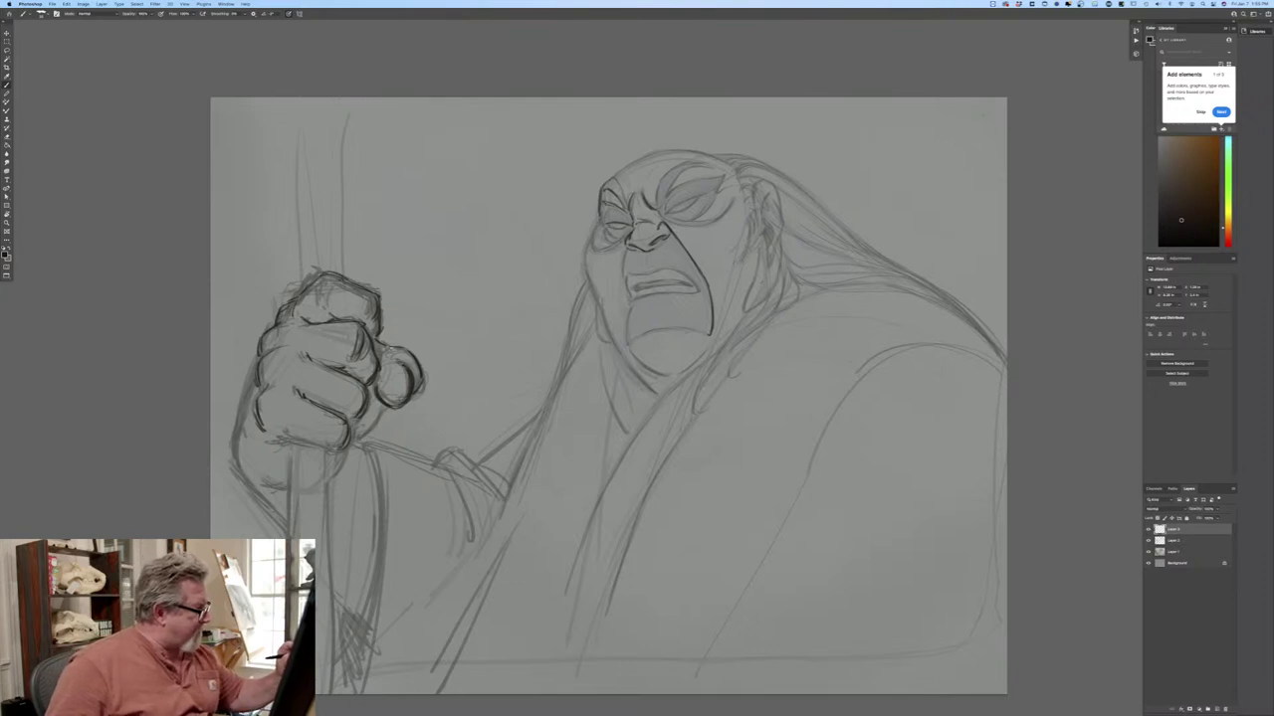
pyautogui.moveTo(358, 438); pyautogui.dragTo(381, 408)
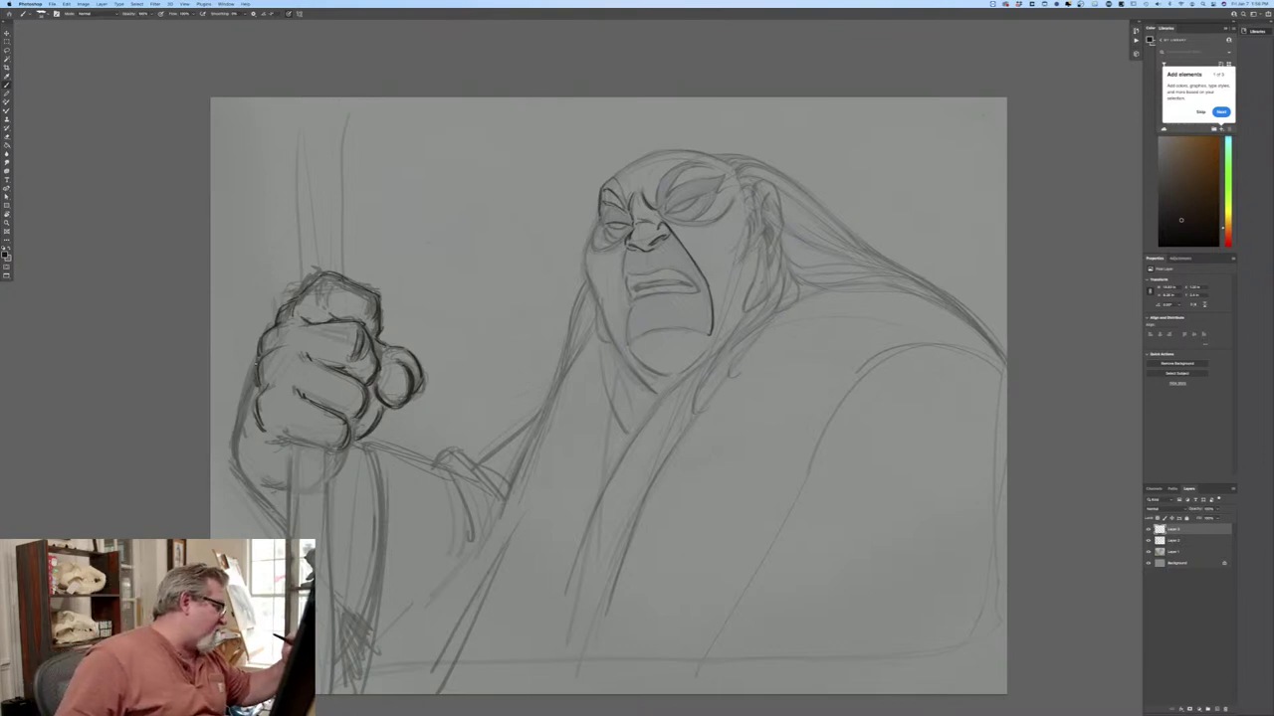
pyautogui.moveTo(241, 410); pyautogui.dragTo(234, 467)
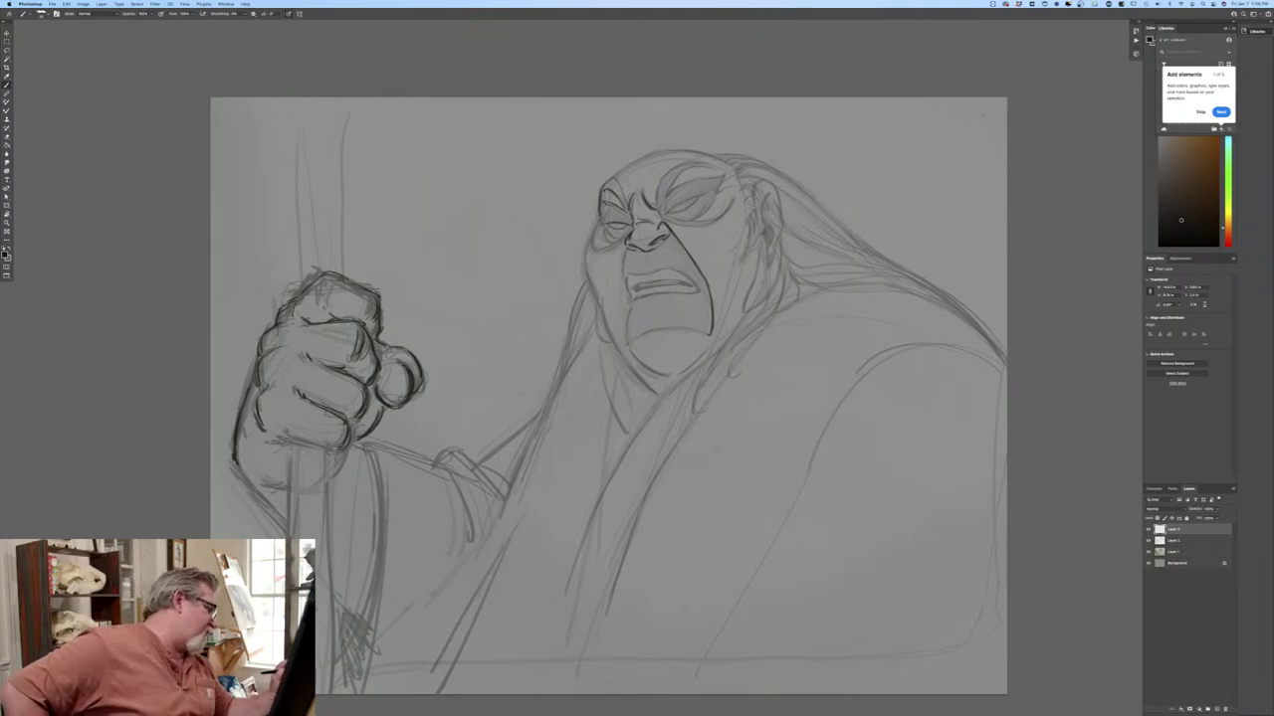
pyautogui.moveTo(235, 461)
pyautogui.mouseDown()
pyautogui.moveTo(242, 485)
pyautogui.moveTo(288, 491)
pyautogui.mouseUp()
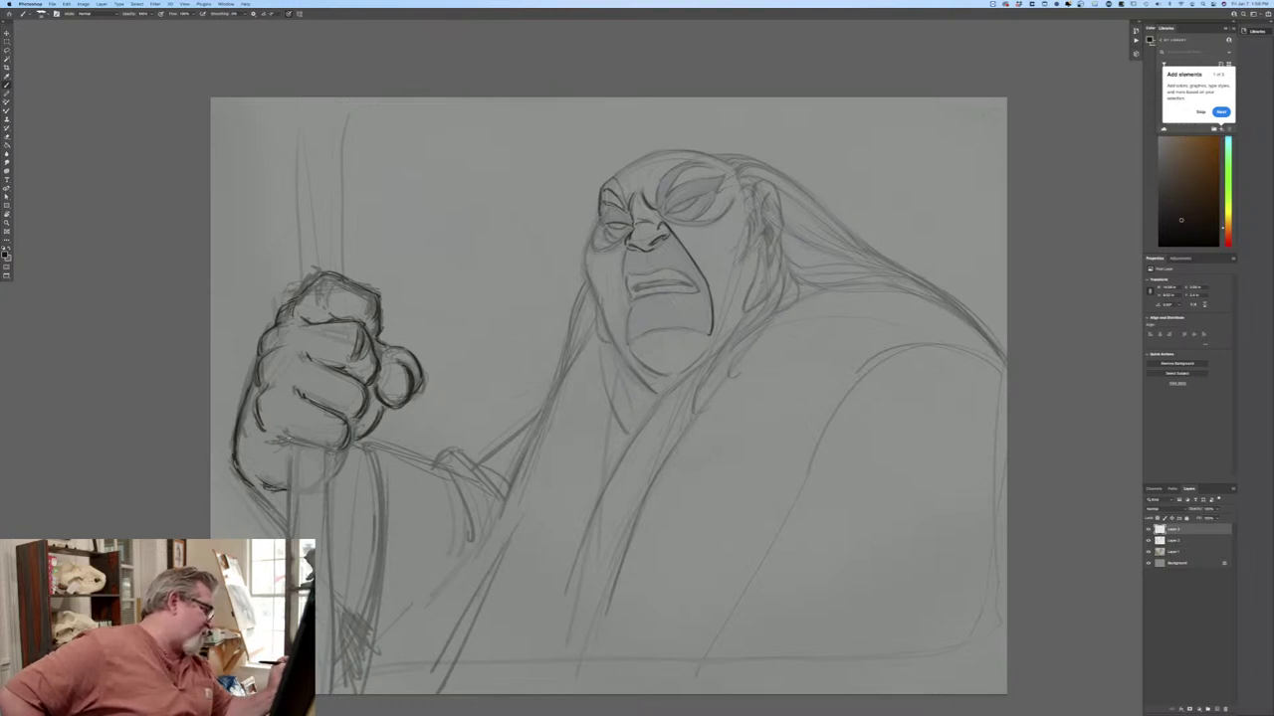
# Ink the crease under the little finger and the palm's lower edge, and add small detail lines to the upper knuckles and fingers.
pyautogui.moveTo(287, 435); pyautogui.dragTo(326, 449)
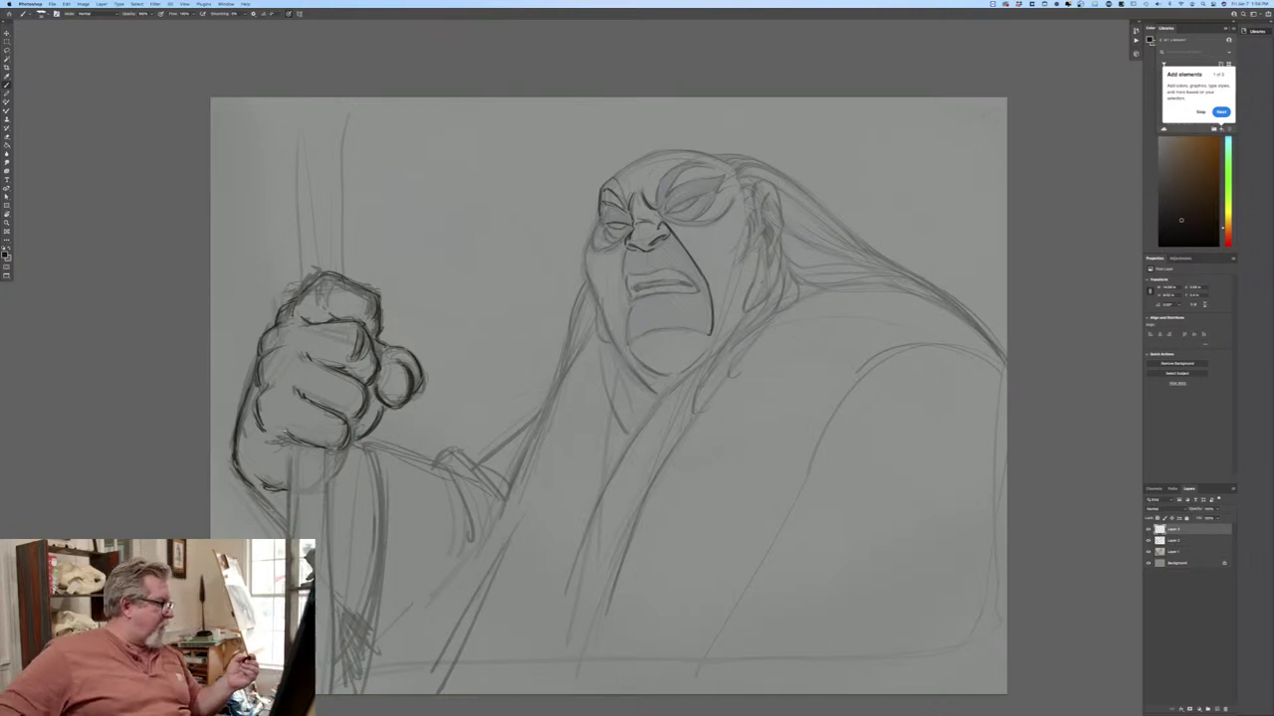
pyautogui.moveTo(312, 446)
pyautogui.mouseDown()
pyautogui.moveTo(330, 453)
pyautogui.moveTo(303, 441)
pyautogui.moveTo(334, 460)
pyautogui.moveTo(323, 485)
pyautogui.mouseUp()
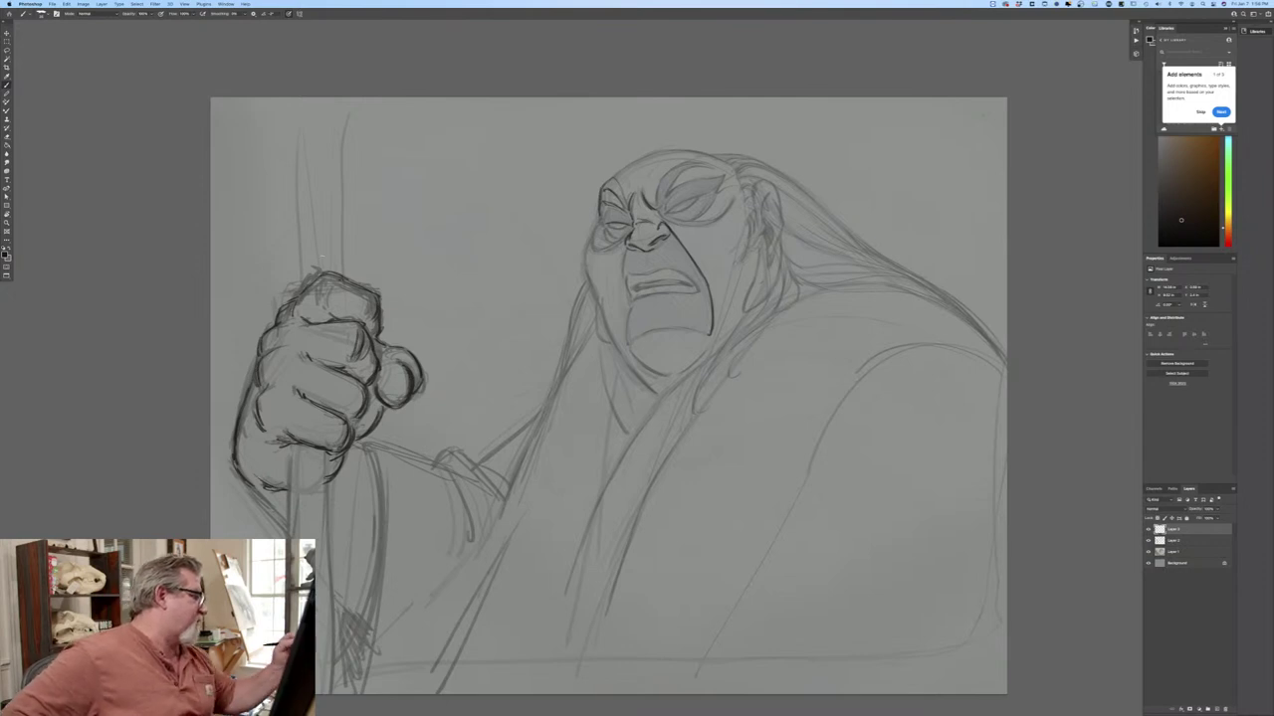
pyautogui.moveTo(323, 274)
pyautogui.mouseDown()
pyautogui.moveTo(314, 289)
pyautogui.moveTo(330, 295)
pyautogui.mouseUp()
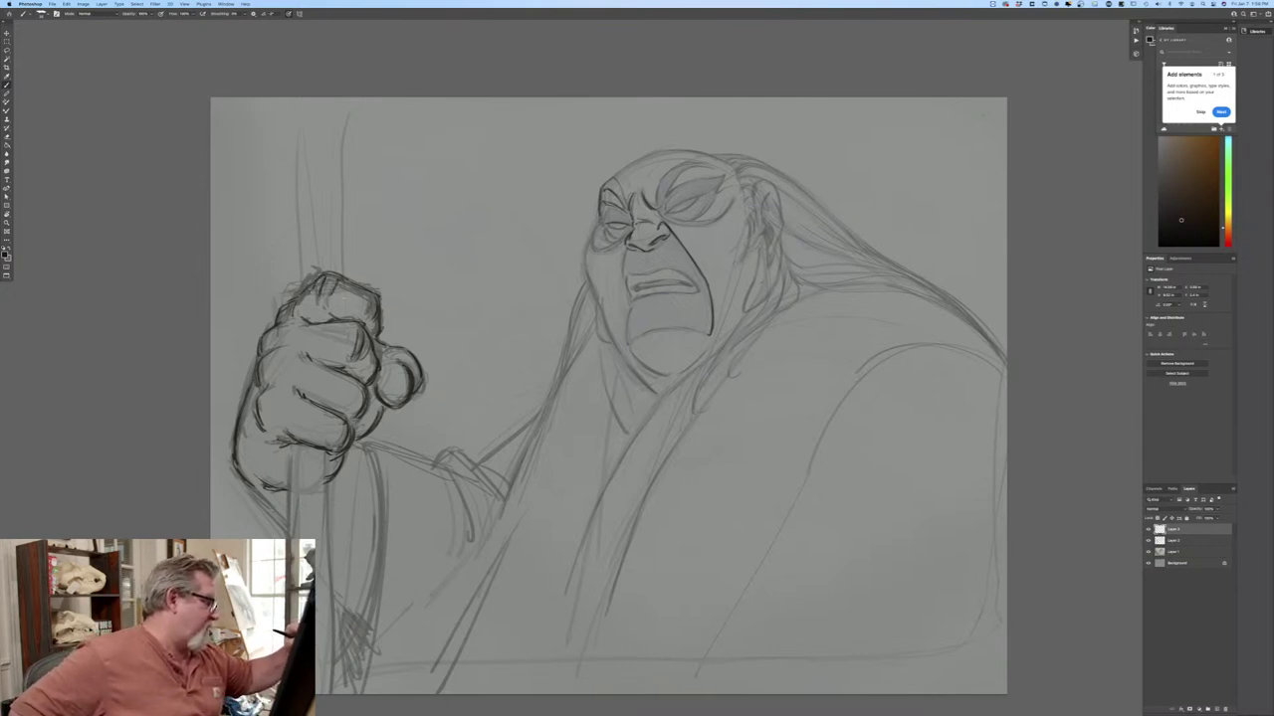
pyautogui.moveTo(345, 332)
pyautogui.mouseDown()
pyautogui.moveTo(343, 350)
pyautogui.moveTo(290, 380)
pyautogui.mouseUp()
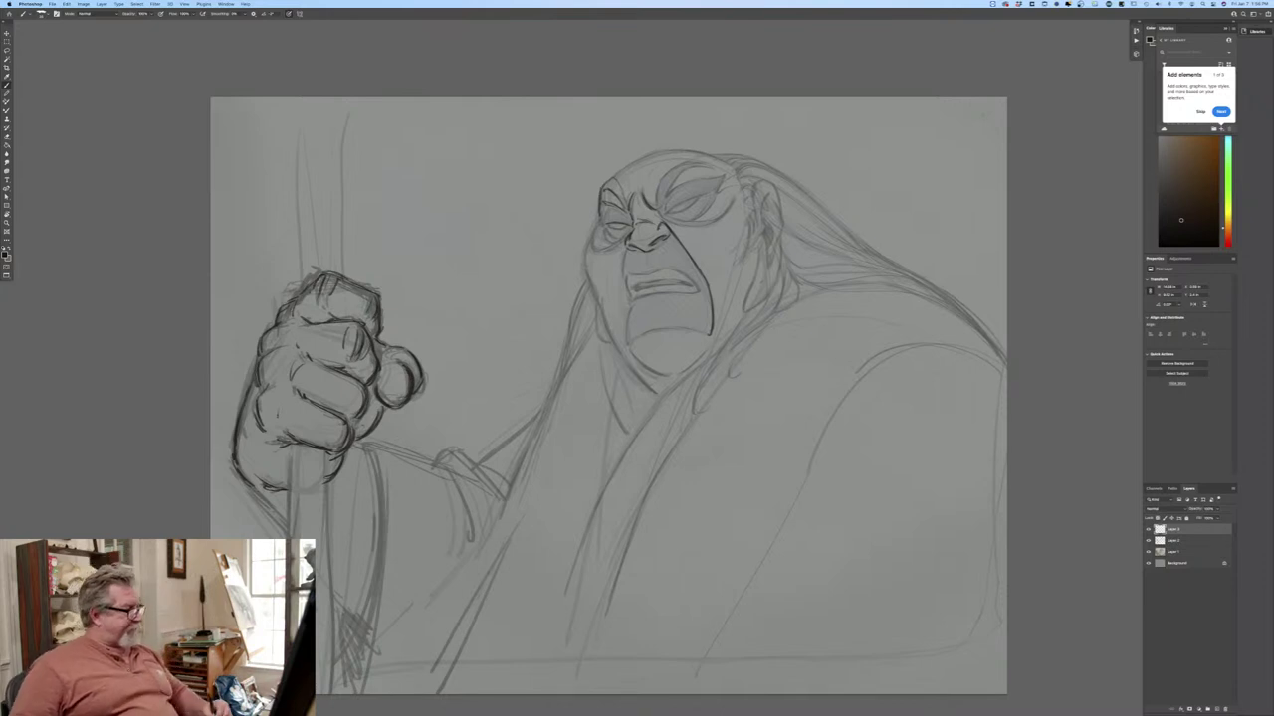
# Ink both edges of the staff below the fist and above it up to the canvas top, thickening the lines near the hand.
pyautogui.moveTo(323, 457); pyautogui.dragTo(324, 513)
pyautogui.moveTo(293, 440); pyautogui.dragTo(289, 481)
pyautogui.moveTo(293, 440)
pyautogui.mouseDown()
pyautogui.moveTo(284, 540)
pyautogui.moveTo(329, 573)
pyautogui.mouseUp()
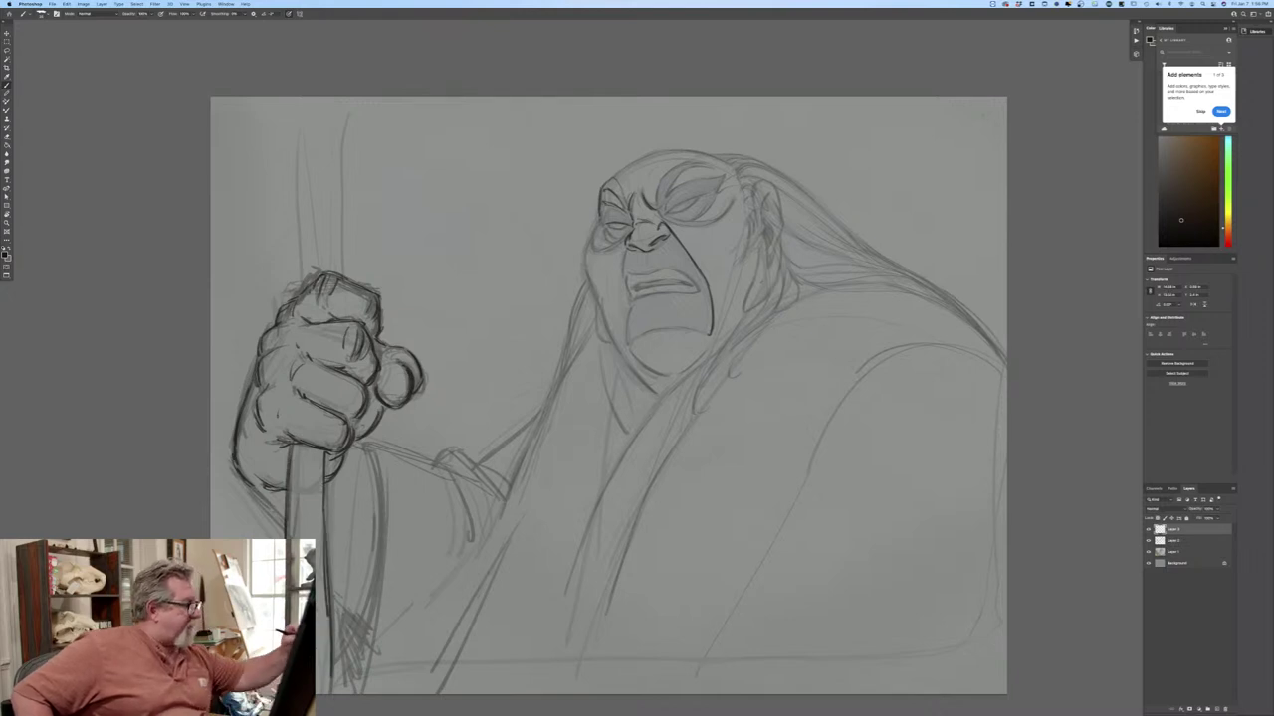
pyautogui.moveTo(344, 277)
pyautogui.mouseDown()
pyautogui.moveTo(348, 107)
pyautogui.moveTo(351, 127)
pyautogui.mouseUp()
pyautogui.moveTo(311, 257); pyautogui.dragTo(305, 114)
pyautogui.moveTo(313, 280)
pyautogui.mouseDown()
pyautogui.moveTo(306, 175)
pyautogui.moveTo(308, 214)
pyautogui.mouseUp()
pyautogui.moveTo(347, 282); pyautogui.dragTo(354, 215)
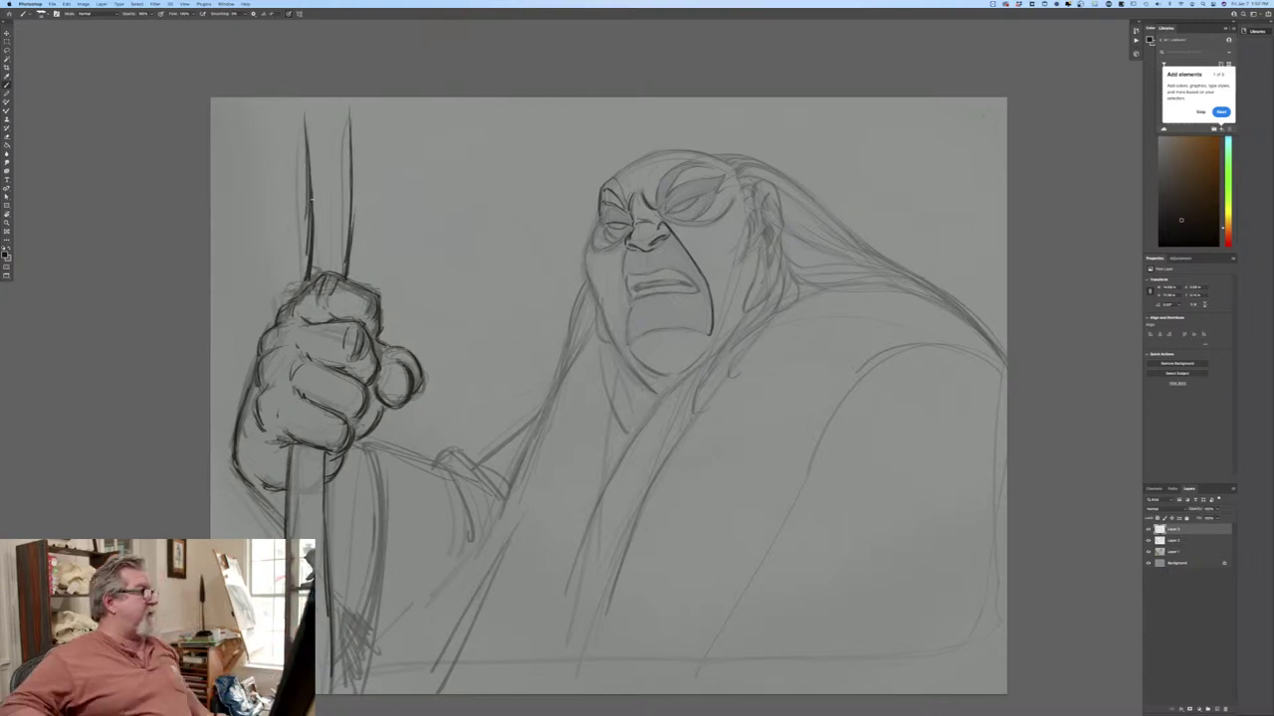
# Undo the last three strokes on the staff, and ink the outer knuckle contour of the fist.
pyautogui.press('super+z')
pyautogui.press('super+z')
pyautogui.press('super+z')
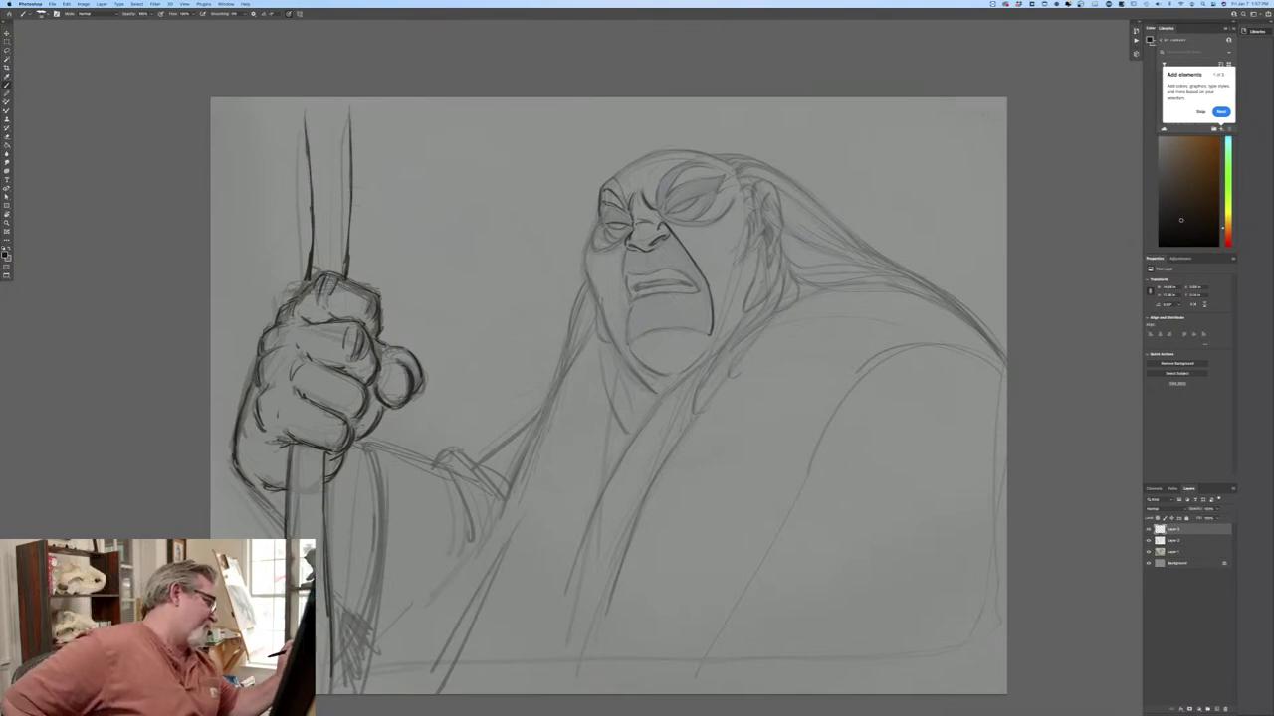
pyautogui.moveTo(277, 322); pyautogui.dragTo(261, 354)
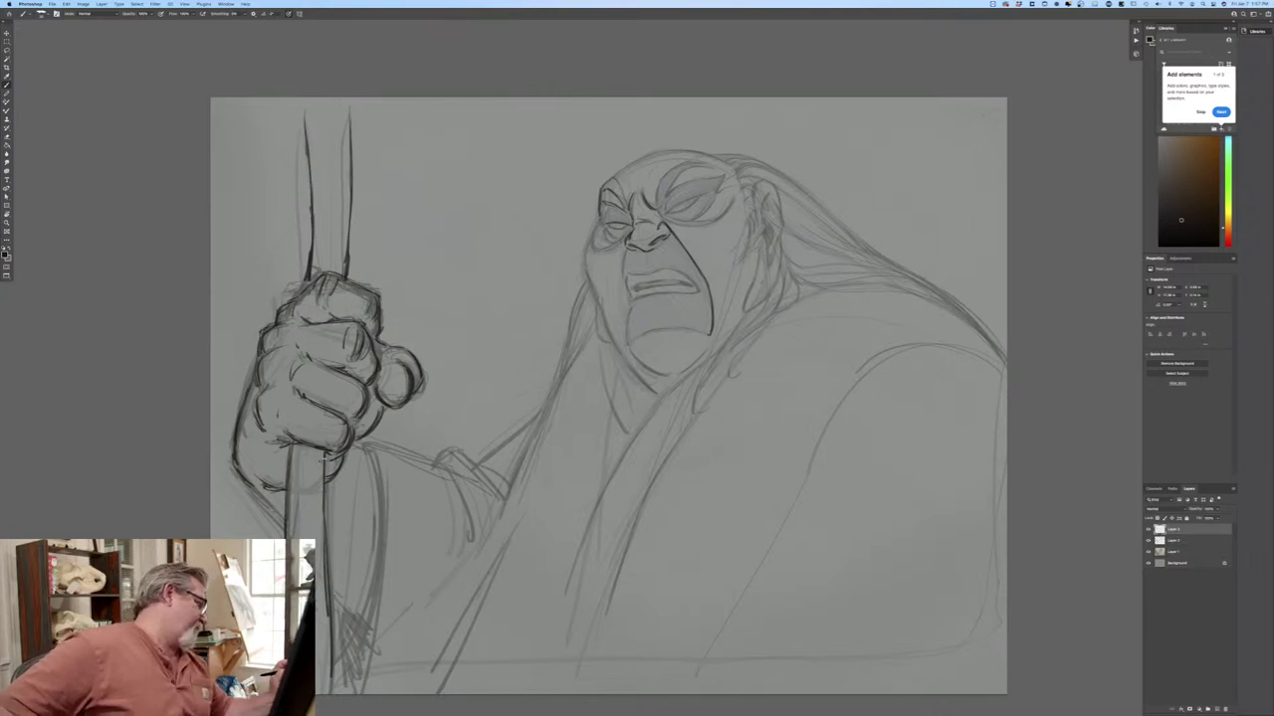
# Ink the sleeve opening below the fist, the folded cuff edge with its drape, and the line rising from the cuff toward the hair.
pyautogui.moveTo(350, 434)
pyautogui.mouseDown()
pyautogui.moveTo(342, 445)
pyautogui.moveTo(381, 513)
pyautogui.moveTo(381, 559)
pyautogui.mouseUp()
pyautogui.moveTo(381, 480); pyautogui.dragTo(364, 652)
pyautogui.moveTo(380, 553); pyautogui.dragTo(354, 675)
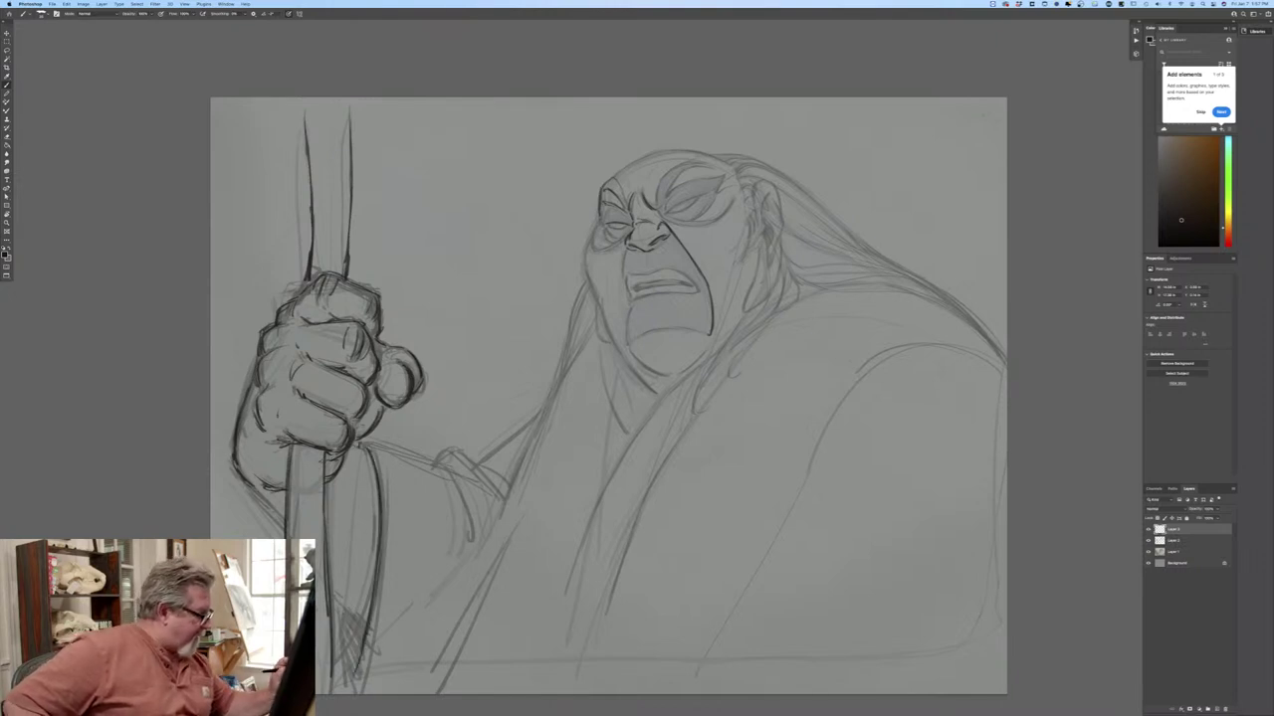
pyautogui.moveTo(376, 446)
pyautogui.mouseDown()
pyautogui.moveTo(438, 466)
pyautogui.moveTo(439, 451)
pyautogui.moveTo(499, 495)
pyautogui.mouseUp()
pyautogui.moveTo(455, 453)
pyautogui.mouseDown()
pyautogui.moveTo(493, 478)
pyautogui.moveTo(450, 469)
pyautogui.moveTo(471, 553)
pyautogui.mouseUp()
pyautogui.moveTo(541, 410); pyautogui.dragTo(479, 463)
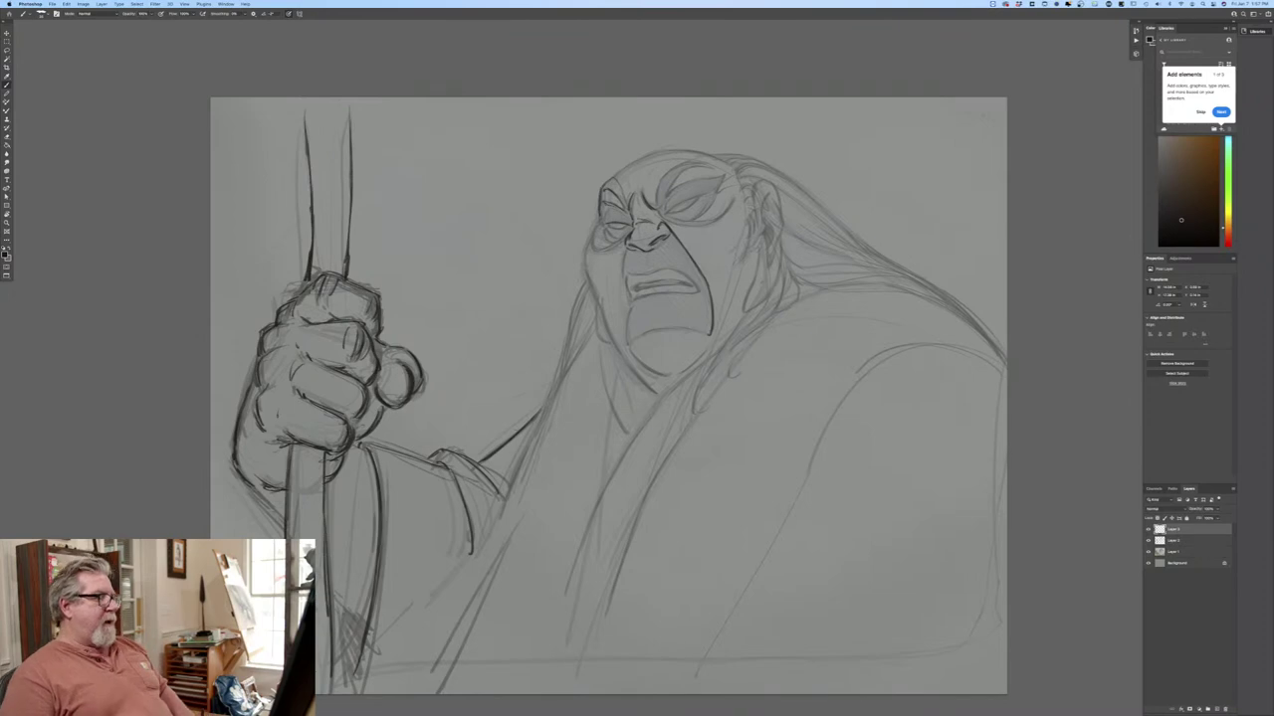
# Ink the far fold beside the mouth down to the chin, the upper and lower lips, and the dark opening between them.
pyautogui.press('super+plus')
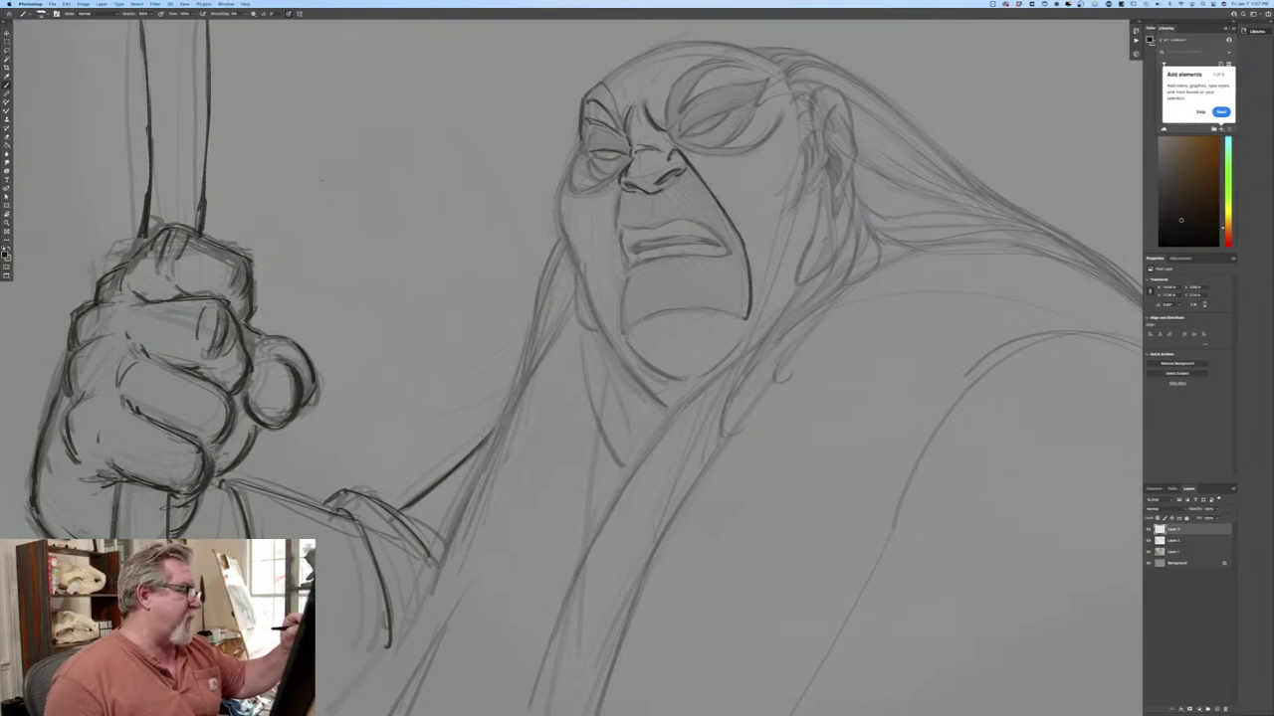
pyautogui.moveTo(618, 237); pyautogui.dragTo(623, 334)
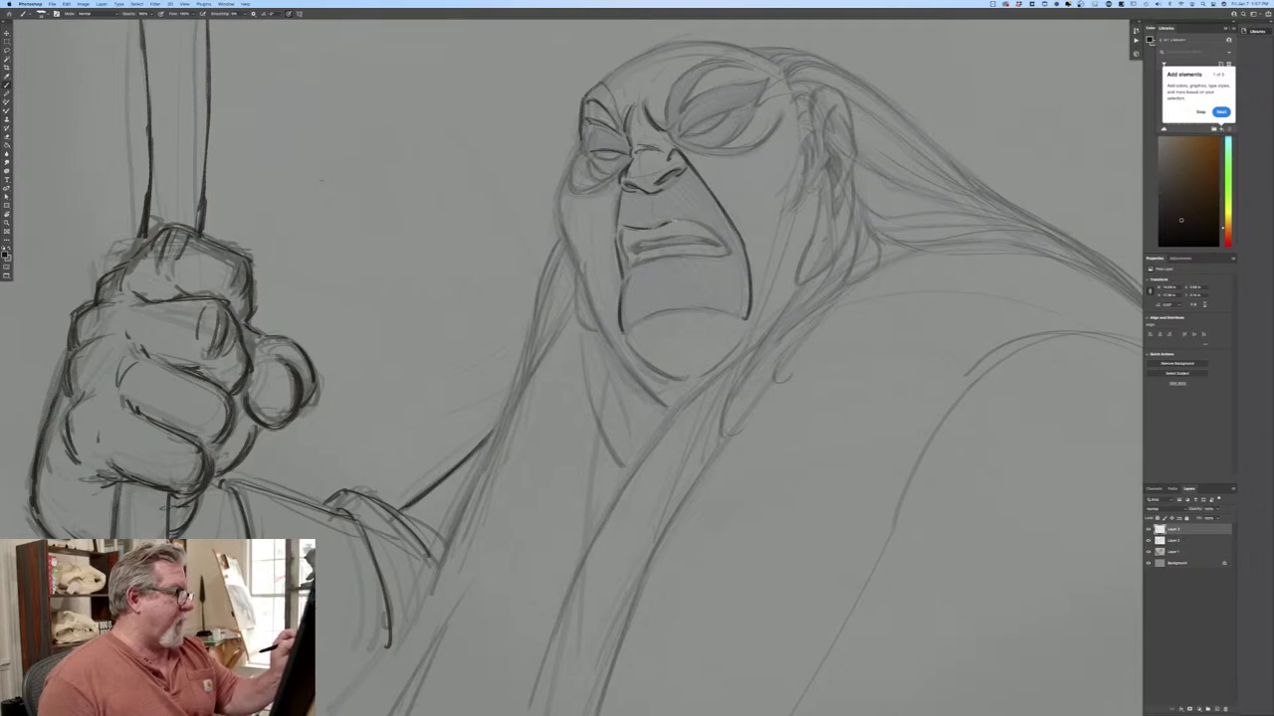
pyautogui.moveTo(681, 220)
pyautogui.mouseDown()
pyautogui.moveTo(710, 228)
pyautogui.moveTo(731, 256)
pyautogui.mouseUp()
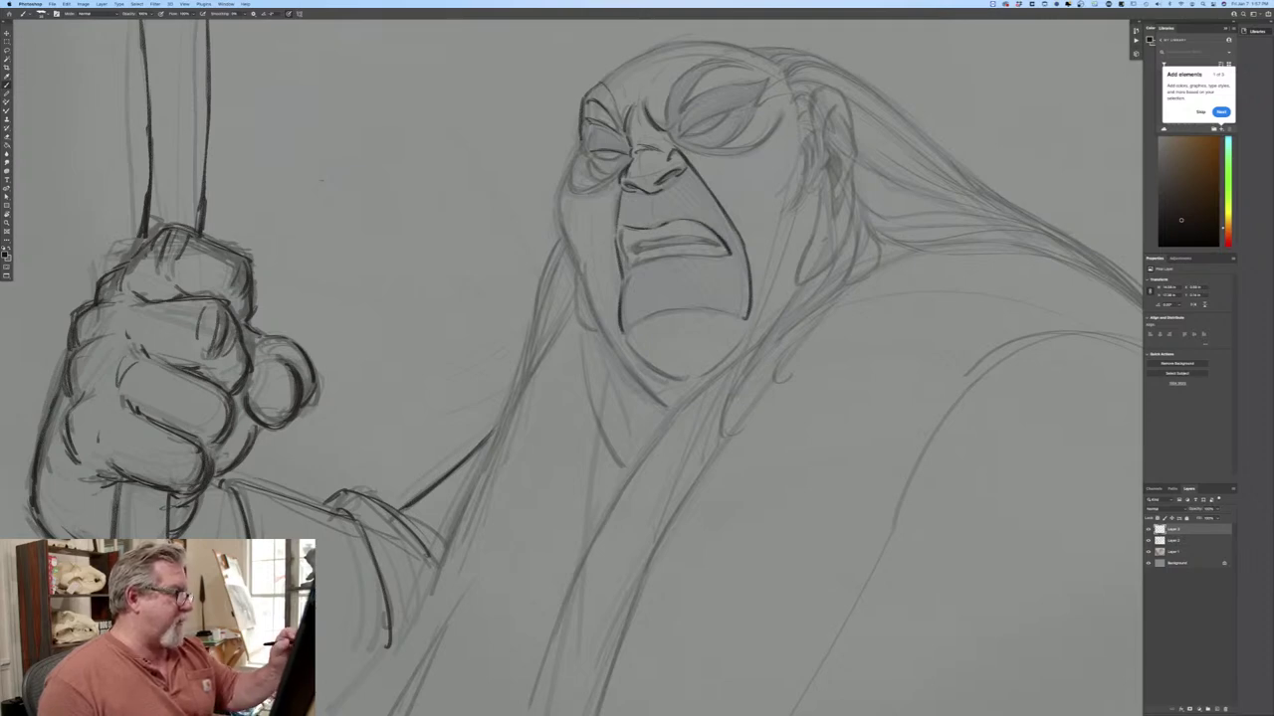
pyautogui.moveTo(623, 229)
pyautogui.mouseDown()
pyautogui.moveTo(629, 271)
pyautogui.moveTo(727, 253)
pyautogui.mouseUp()
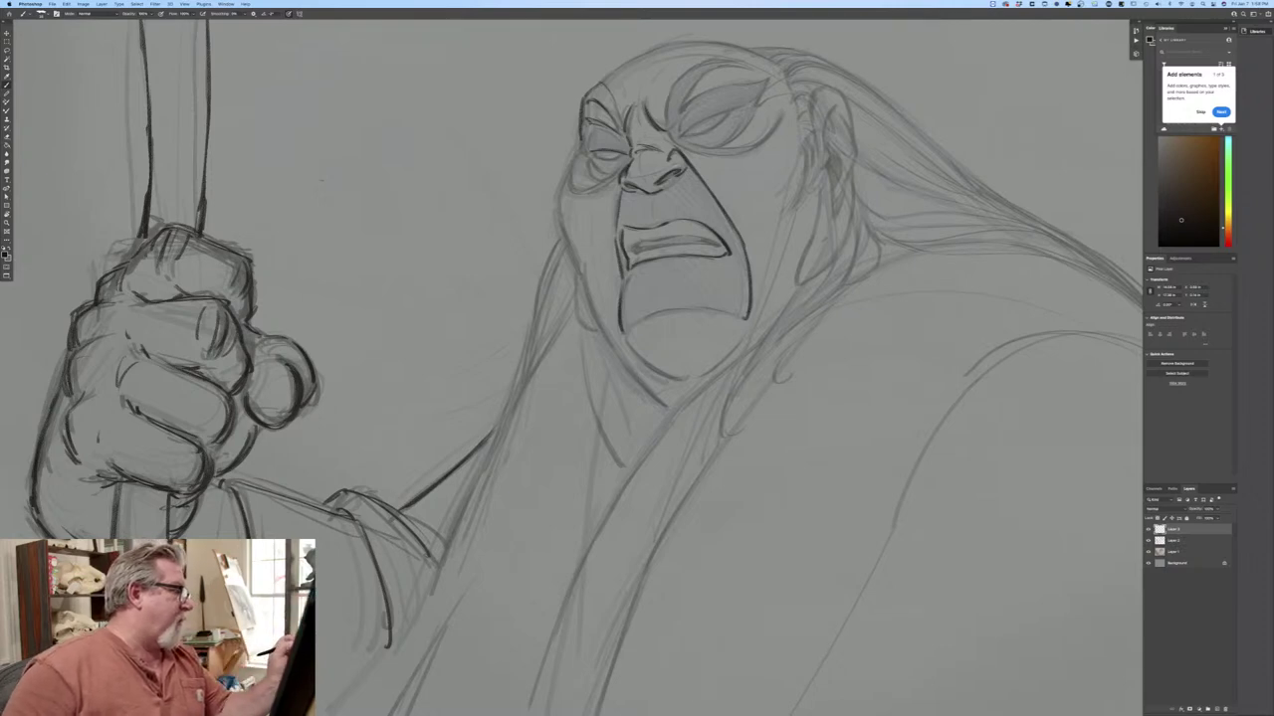
pyautogui.moveTo(653, 240); pyautogui.dragTo(721, 241)
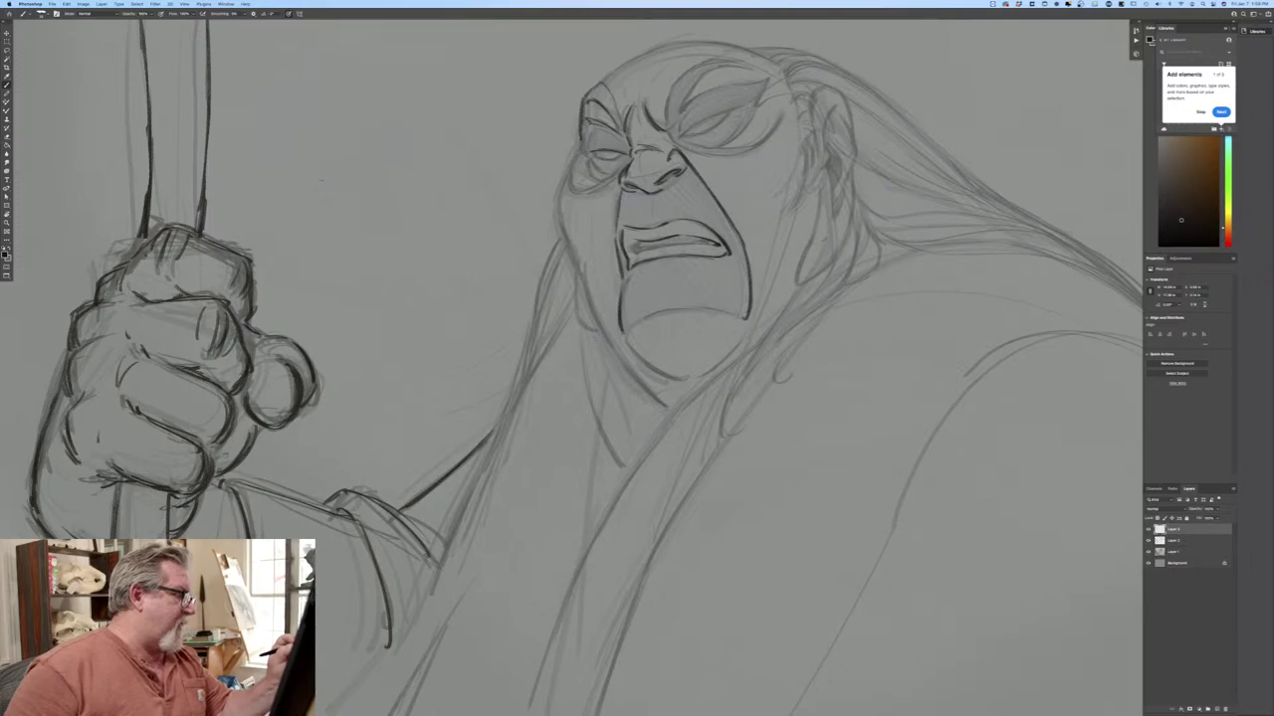
pyautogui.moveTo(640, 250); pyautogui.dragTo(710, 244)
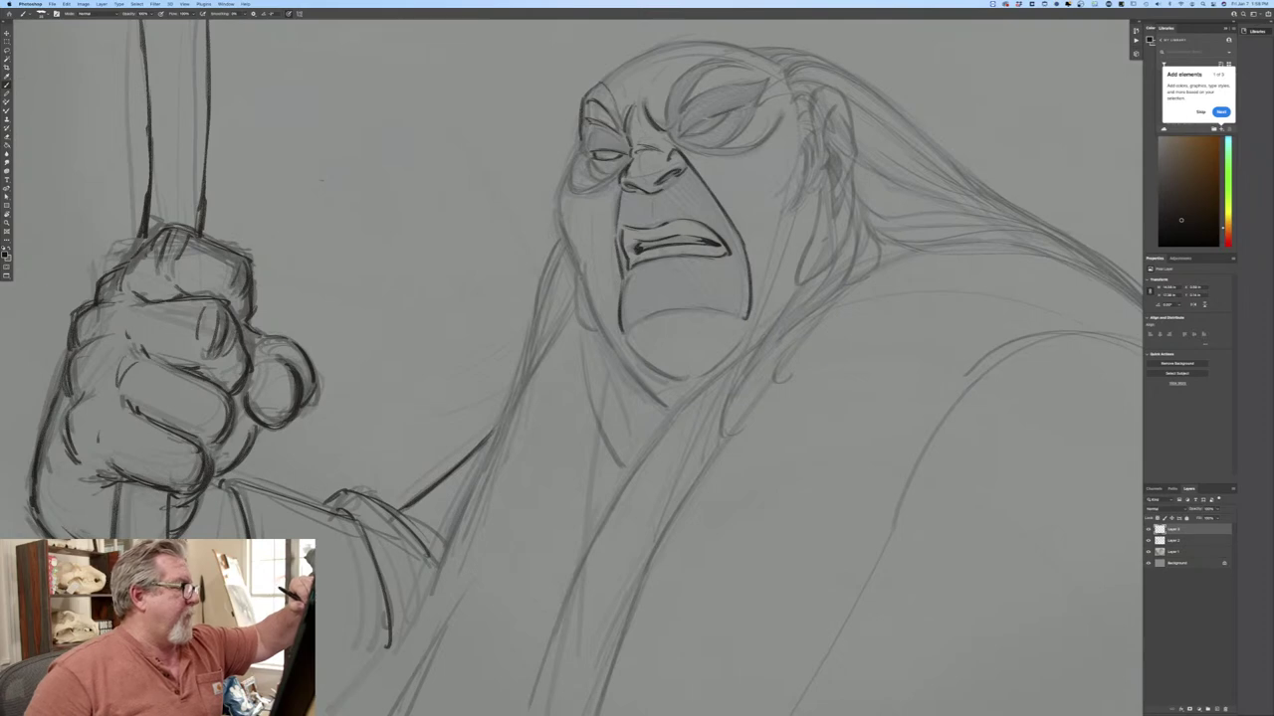
# Darken the near eye's lid line and ink the curved bags under both eyes.
pyautogui.moveTo(726, 117); pyautogui.dragTo(697, 134)
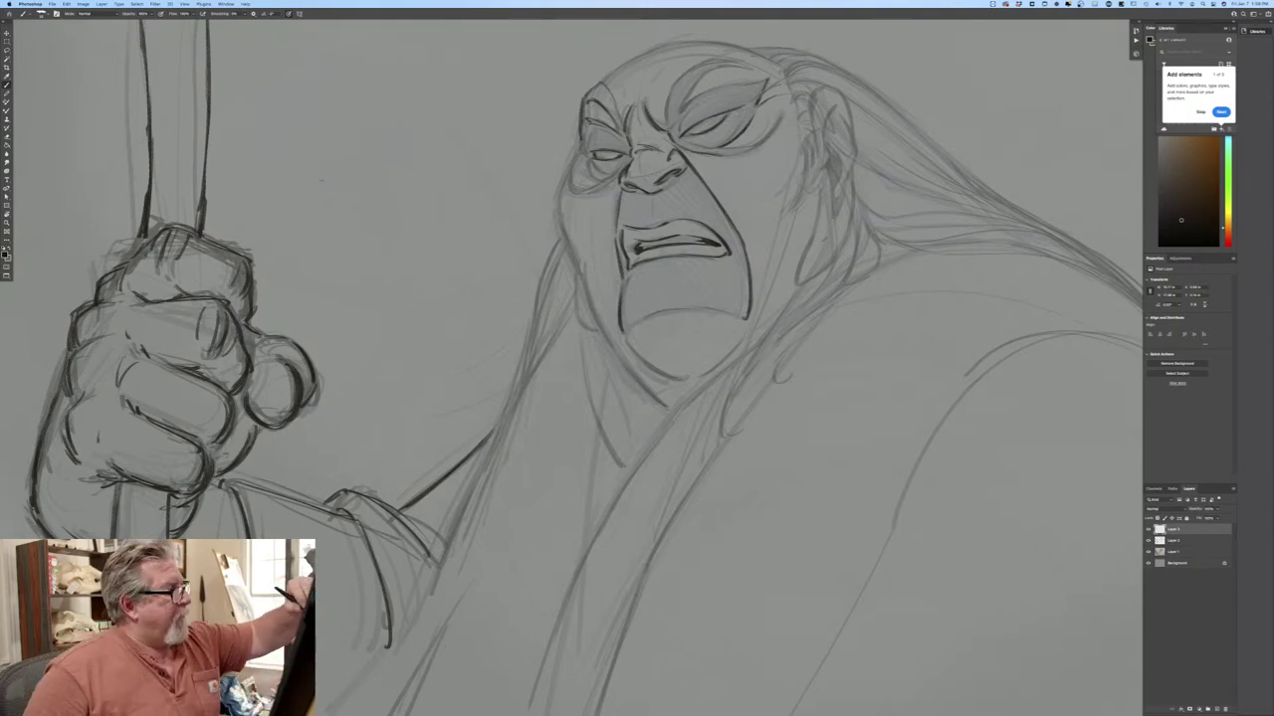
pyautogui.moveTo(771, 136); pyautogui.dragTo(727, 153)
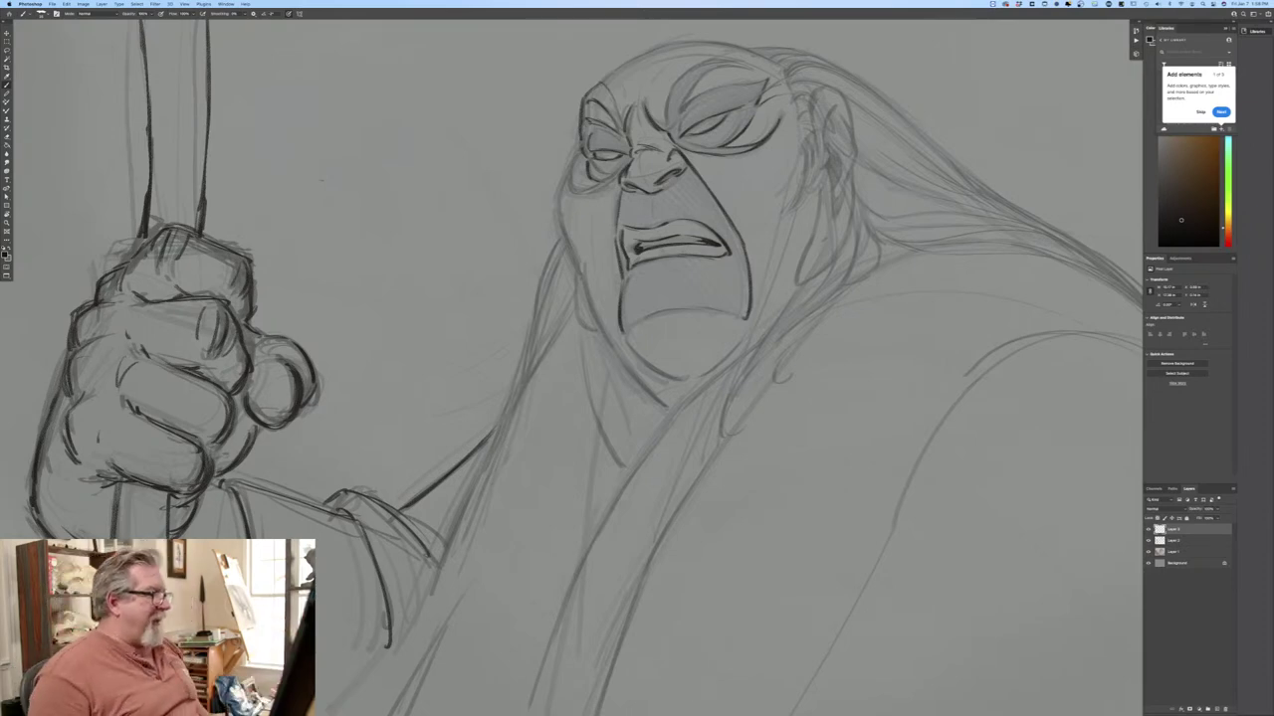
pyautogui.moveTo(598, 163)
pyautogui.mouseDown()
pyautogui.moveTo(602, 187)
pyautogui.moveTo(585, 193)
pyautogui.mouseUp()
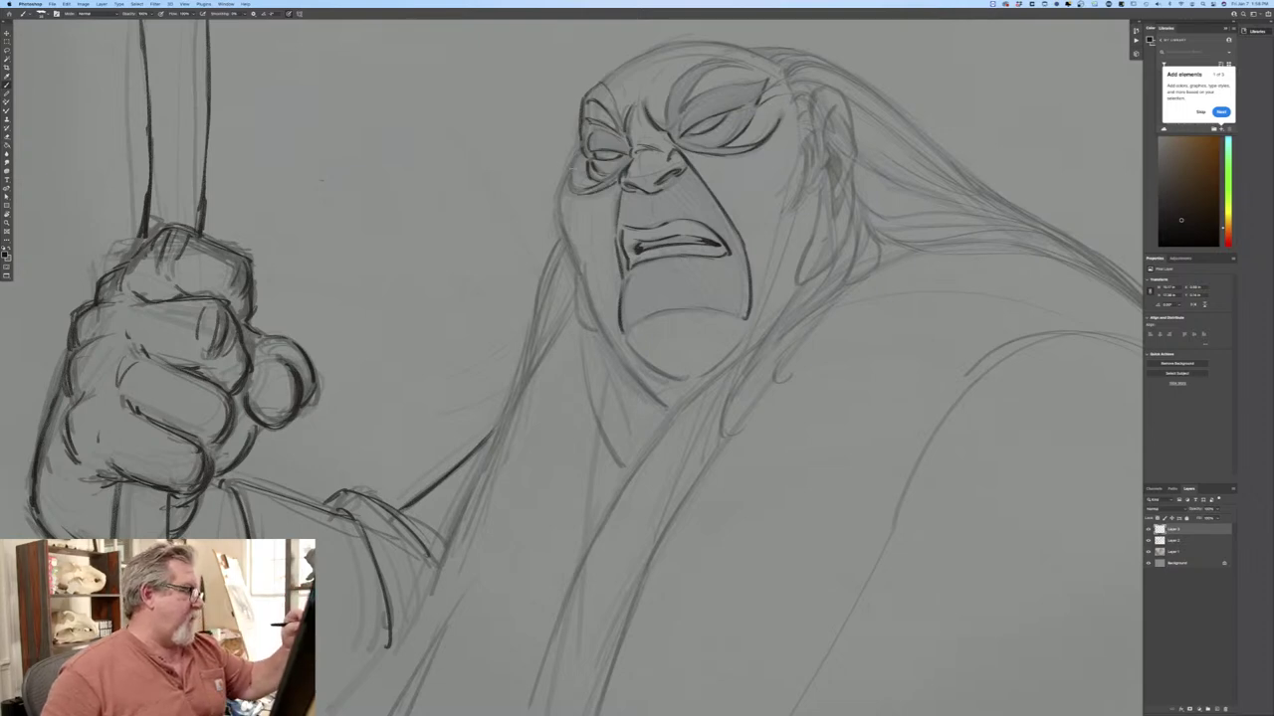
# Ink the far side of the face from the eye socket around the cheekbone and down the cheek.
pyautogui.moveTo(580, 145); pyautogui.dragTo(572, 161)
pyautogui.moveTo(573, 171); pyautogui.dragTo(571, 189)
pyautogui.moveTo(567, 179); pyautogui.dragTo(559, 197)
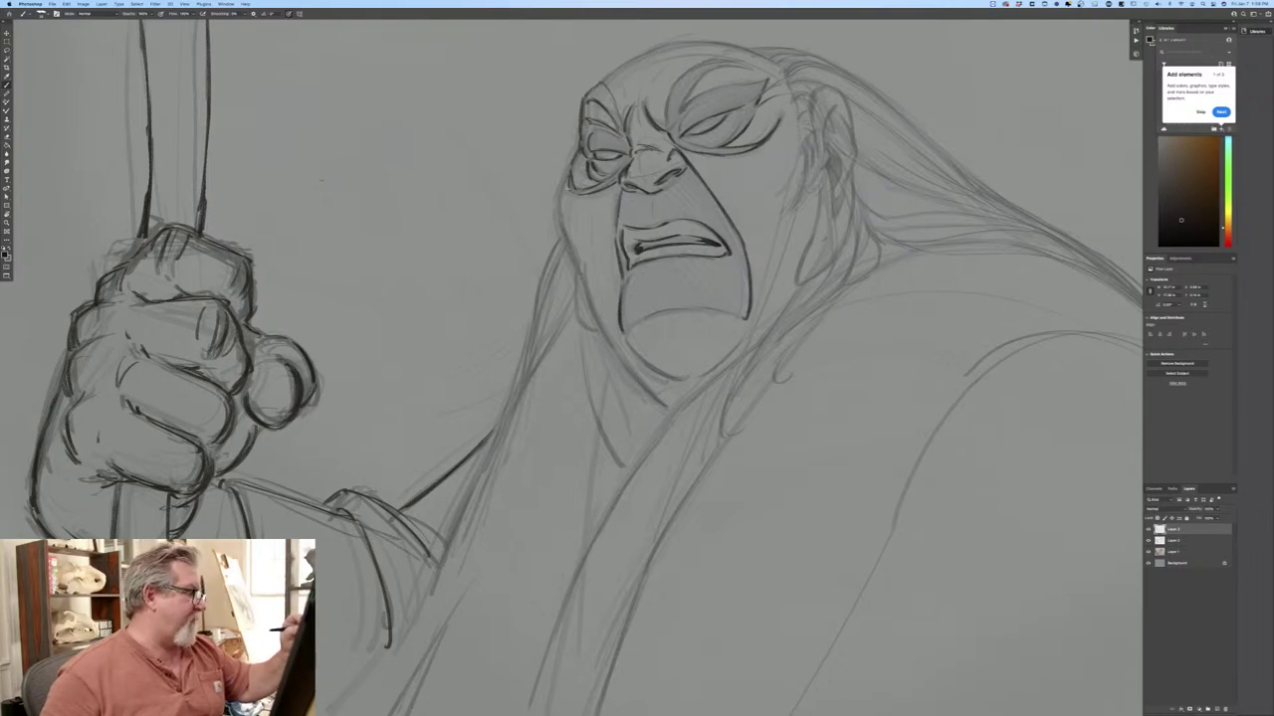
pyautogui.moveTo(570, 169); pyautogui.dragTo(561, 189)
pyautogui.moveTo(562, 209); pyautogui.dragTo(572, 257)
pyautogui.moveTo(569, 247); pyautogui.dragTo(579, 266)
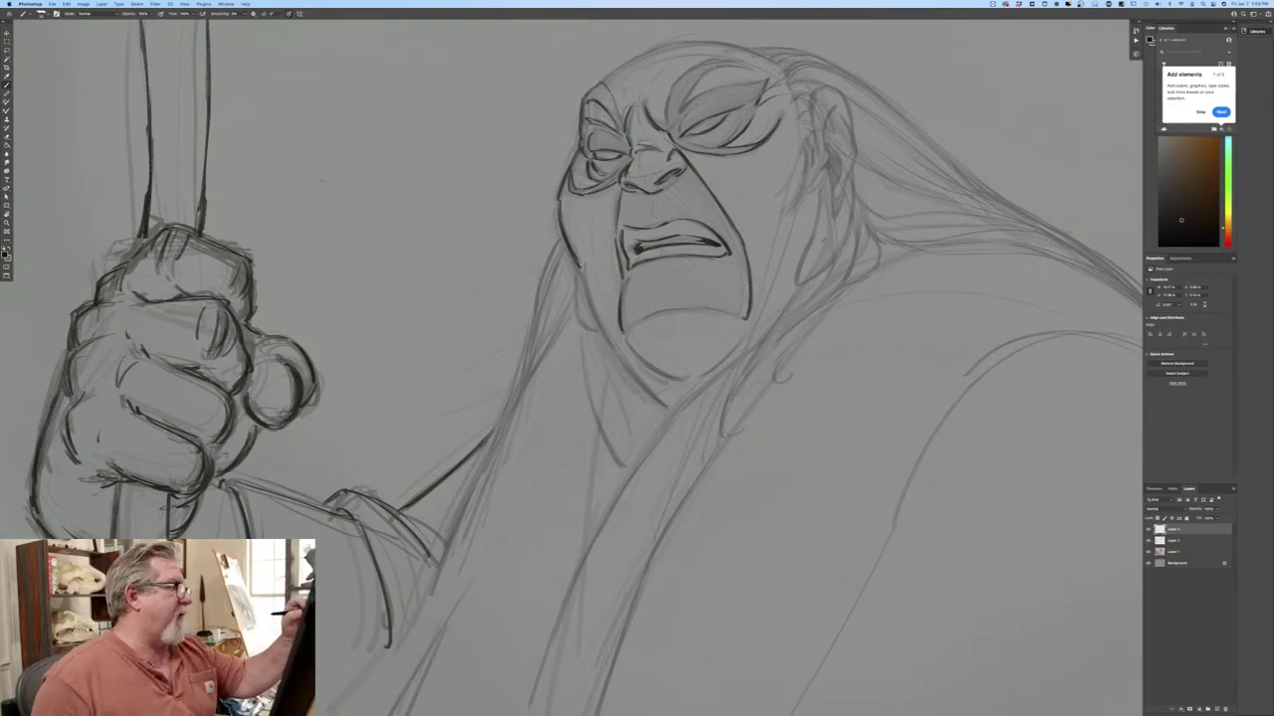
# Ink the frown creases, the brow contours above both eyes, and the dome of the head down to the far brow.
pyautogui.moveTo(640, 104); pyautogui.dragTo(635, 130)
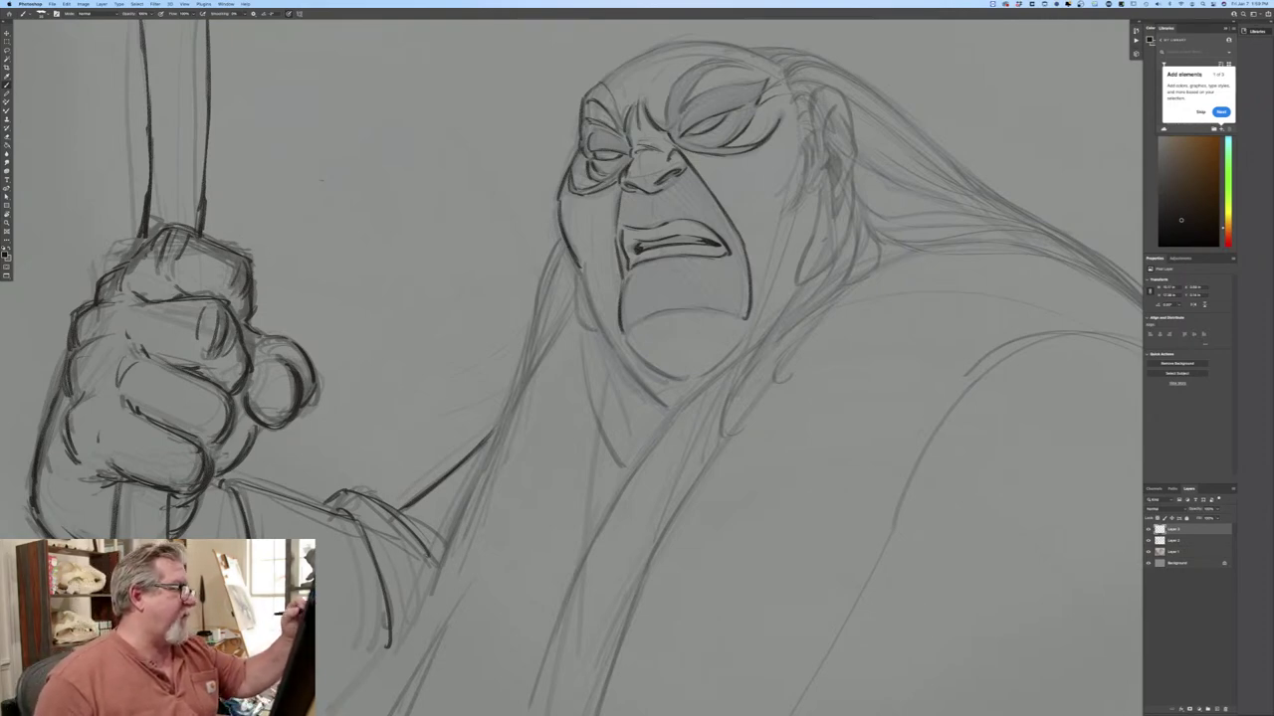
pyautogui.moveTo(345, 350); pyautogui.dragTo(334, 464)
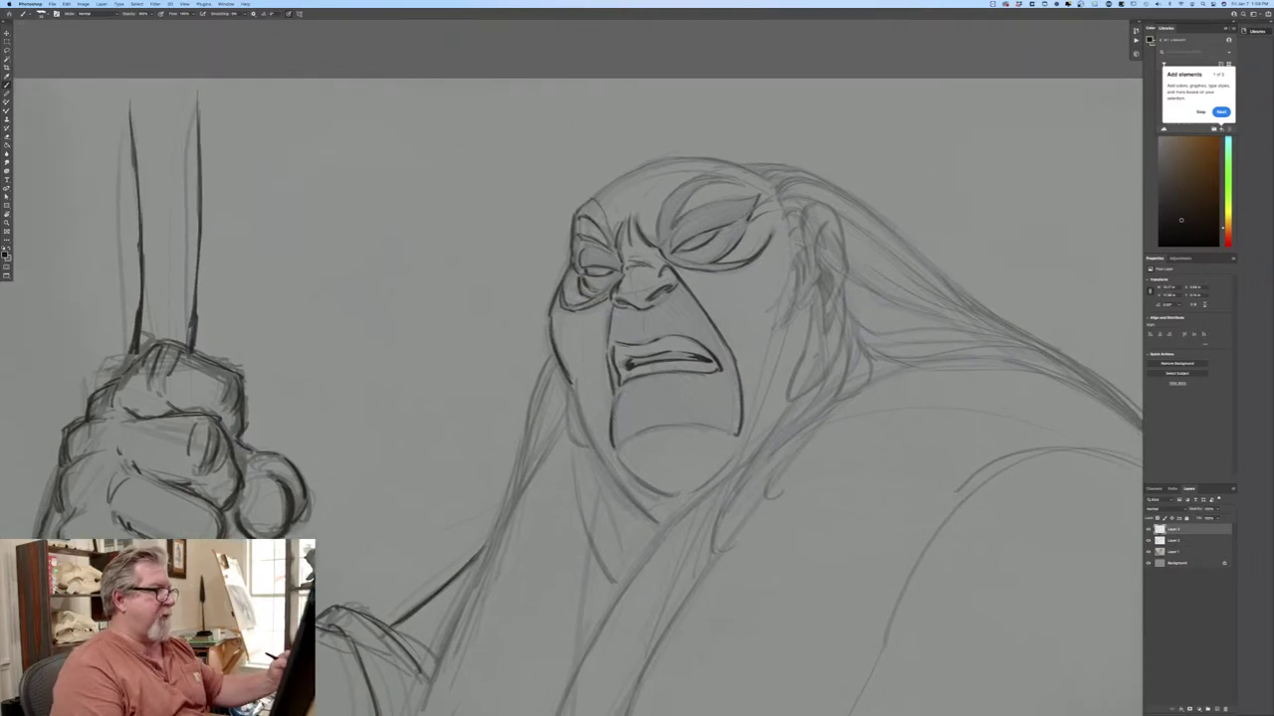
pyautogui.moveTo(704, 205); pyautogui.dragTo(736, 200)
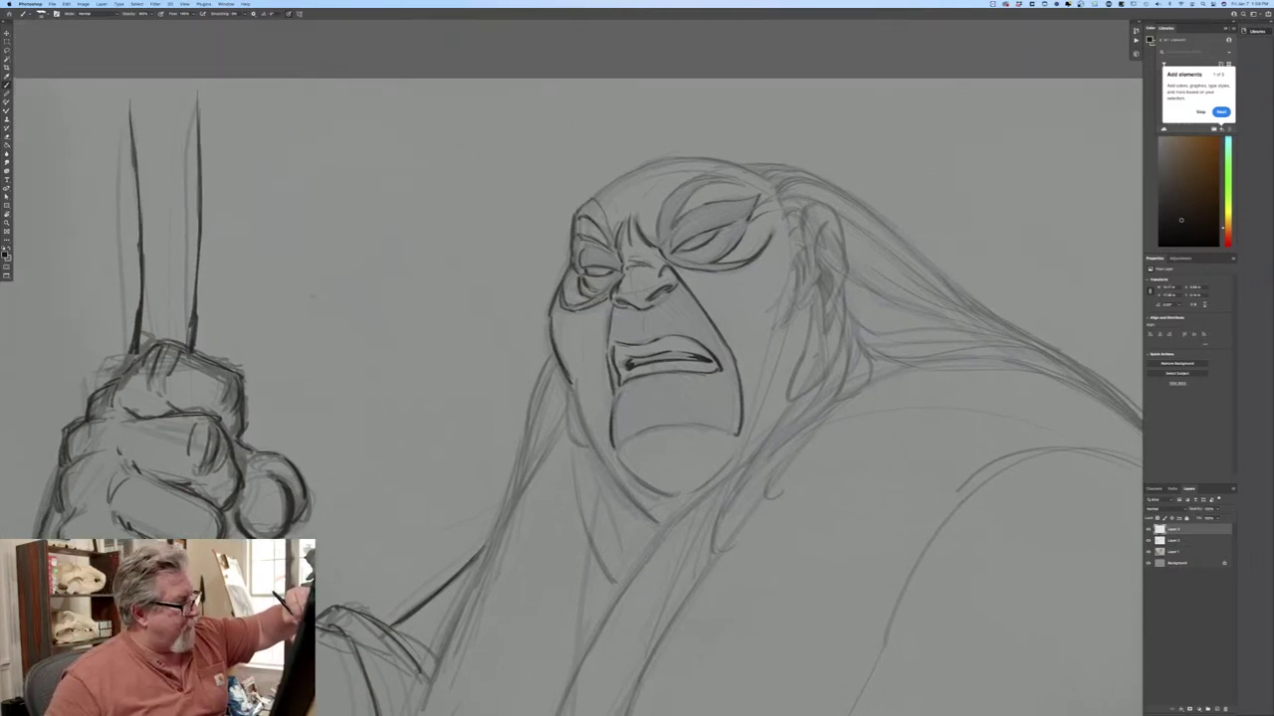
pyautogui.moveTo(671, 226)
pyautogui.mouseDown()
pyautogui.moveTo(715, 183)
pyautogui.moveTo(703, 176)
pyautogui.moveTo(660, 210)
pyautogui.moveTo(655, 238)
pyautogui.mouseUp()
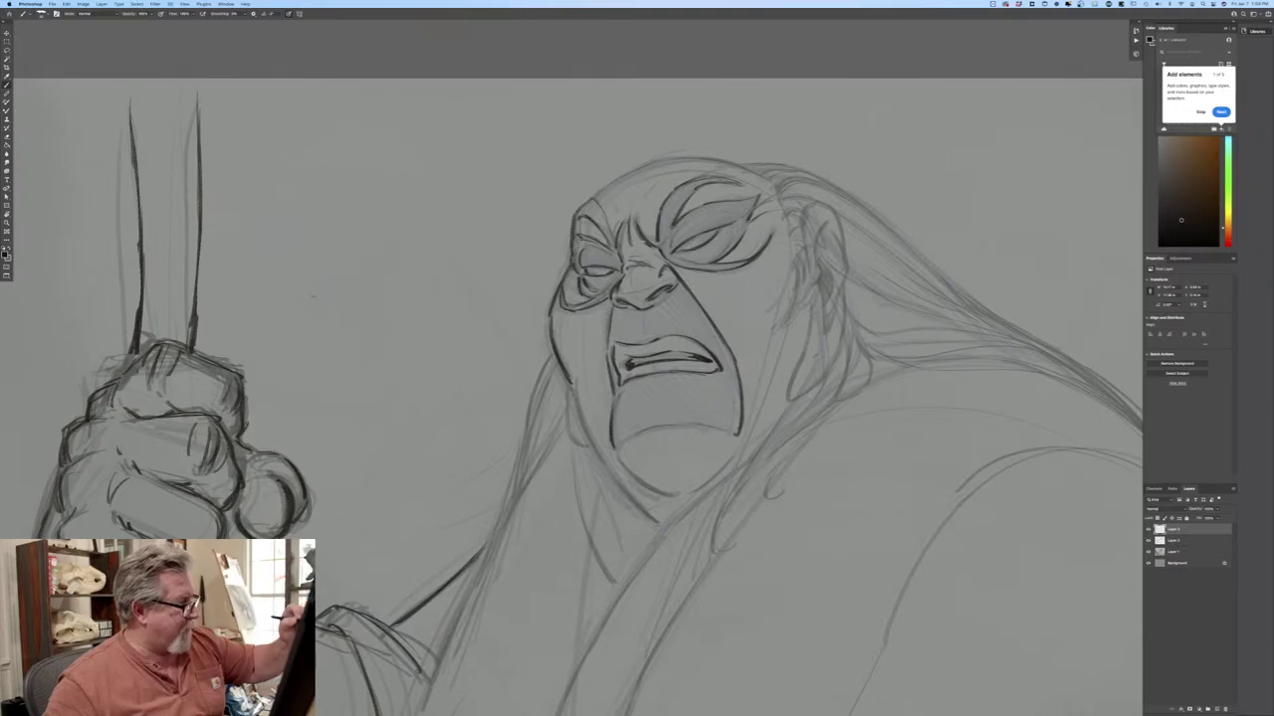
pyautogui.moveTo(621, 234)
pyautogui.mouseDown()
pyautogui.moveTo(616, 257)
pyautogui.moveTo(604, 243)
pyautogui.mouseUp()
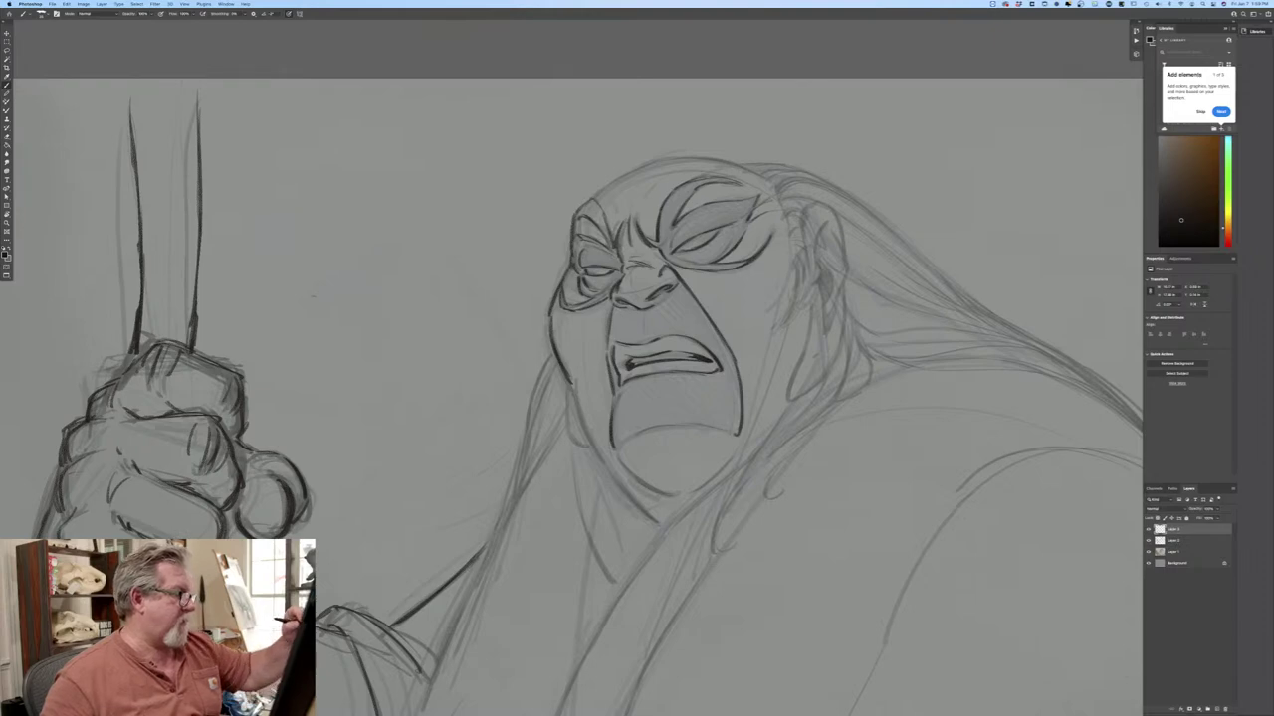
pyautogui.moveTo(773, 185)
pyautogui.mouseDown()
pyautogui.moveTo(693, 157)
pyautogui.moveTo(577, 207)
pyautogui.mouseUp()
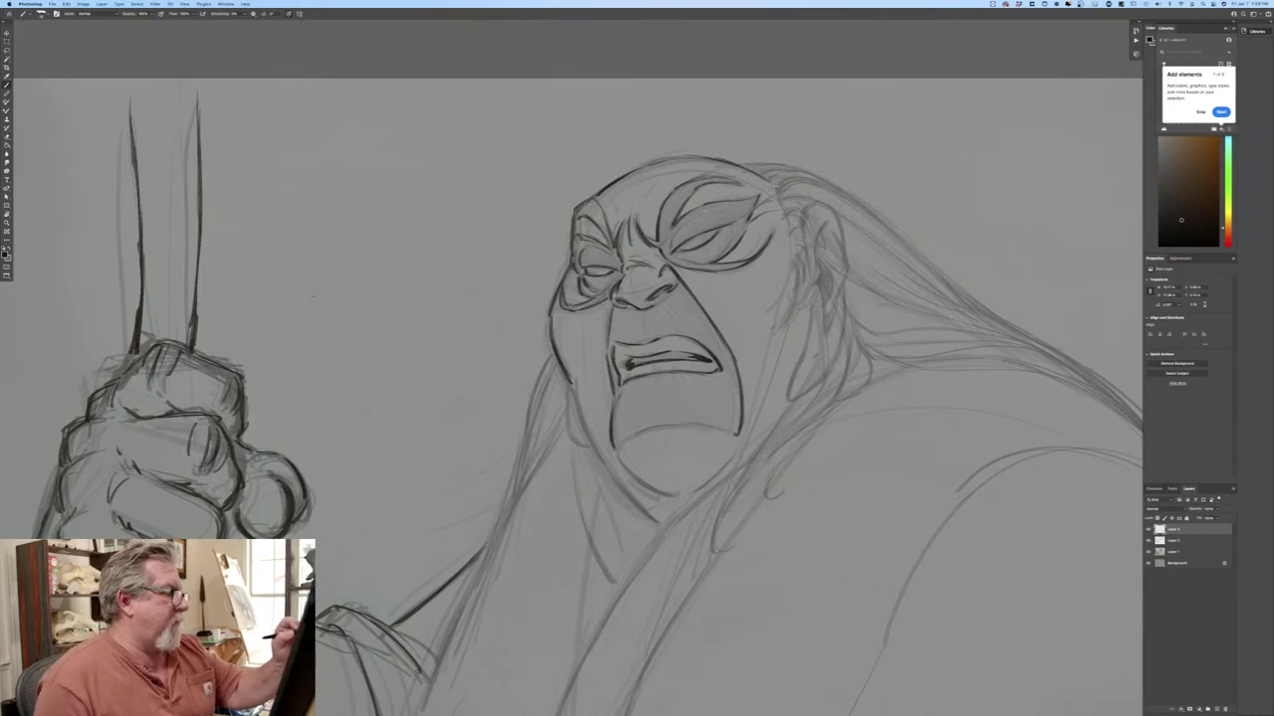
# Ink the temple line, the ear's outer rim and inner folds, and the long hanging earlobe.
pyautogui.moveTo(773, 187)
pyautogui.mouseDown()
pyautogui.moveTo(785, 215)
pyautogui.moveTo(802, 217)
pyautogui.moveTo(806, 261)
pyautogui.mouseUp()
pyautogui.moveTo(810, 205)
pyautogui.mouseDown()
pyautogui.moveTo(803, 231)
pyautogui.moveTo(837, 216)
pyautogui.moveTo(845, 253)
pyautogui.moveTo(822, 231)
pyautogui.moveTo(822, 288)
pyautogui.mouseUp()
pyautogui.moveTo(832, 229); pyautogui.dragTo(844, 294)
pyautogui.moveTo(822, 235); pyautogui.dragTo(835, 335)
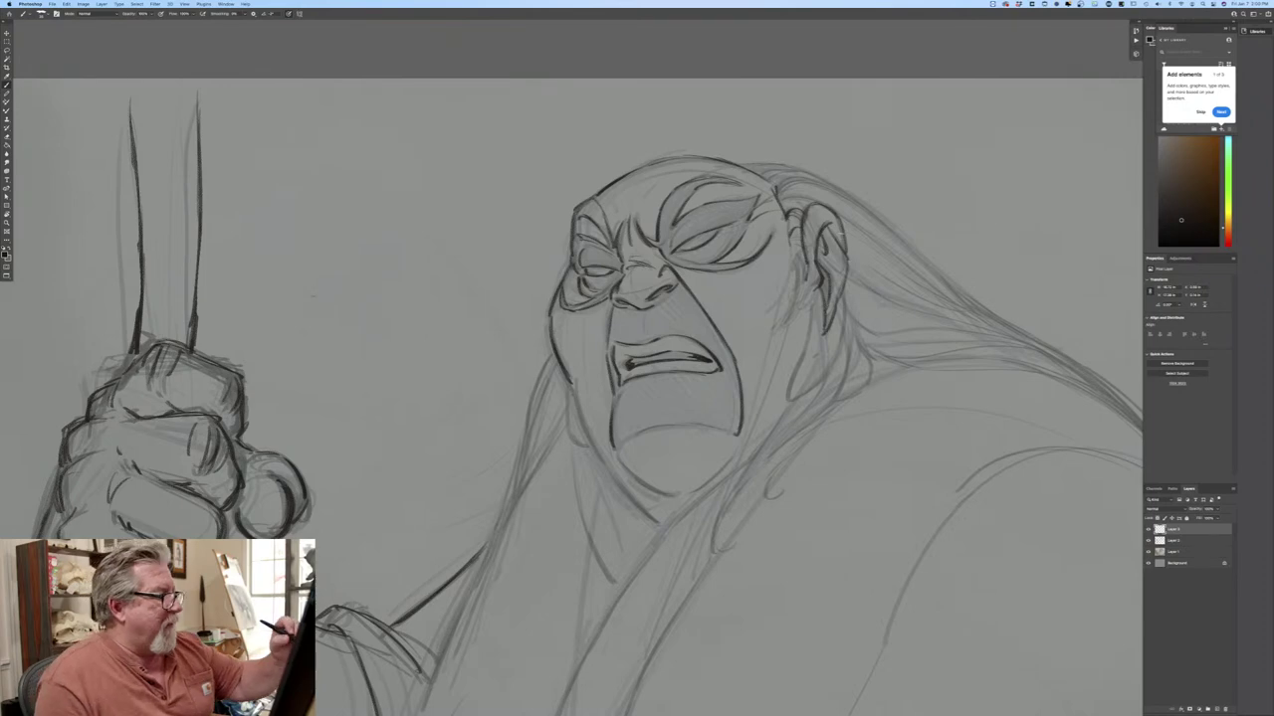
pyautogui.moveTo(843, 289)
pyautogui.mouseDown()
pyautogui.moveTo(830, 373)
pyautogui.moveTo(790, 402)
pyautogui.mouseUp()
pyautogui.moveTo(809, 303); pyautogui.dragTo(784, 398)
pyautogui.moveTo(797, 367)
pyautogui.mouseDown()
pyautogui.moveTo(784, 403)
pyautogui.moveTo(795, 401)
pyautogui.moveTo(784, 398)
pyautogui.mouseUp()
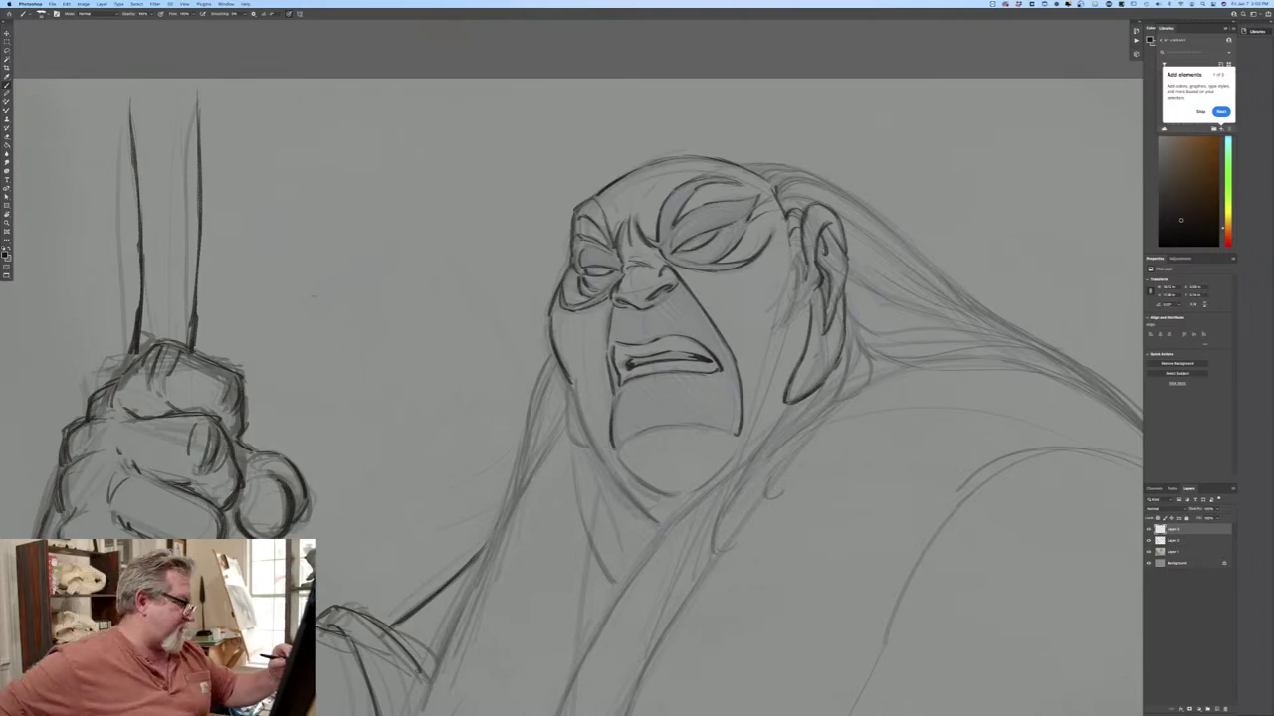
# Ink the far jaw line down toward the chin and the far earlobe beside it.
pyautogui.moveTo(571, 387); pyautogui.dragTo(617, 481)
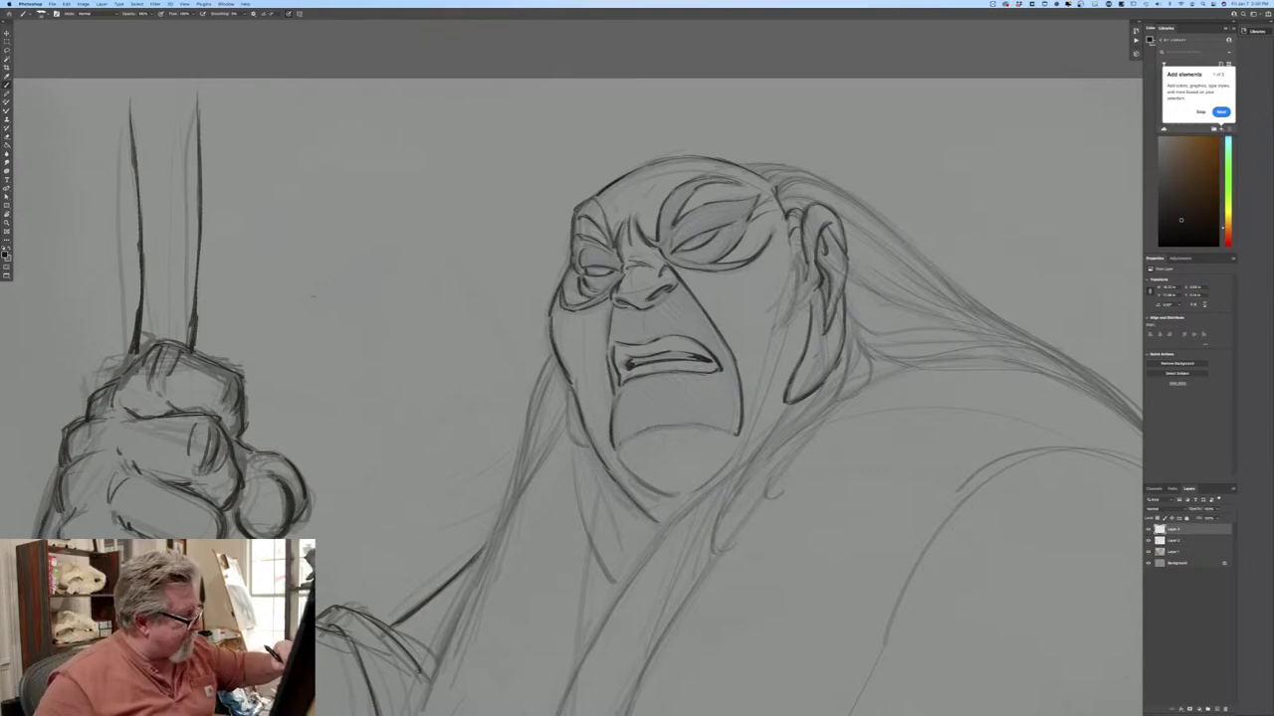
pyautogui.moveTo(632, 439)
pyautogui.mouseDown()
pyautogui.moveTo(511, 390)
pyautogui.moveTo(594, 378)
pyautogui.mouseUp()
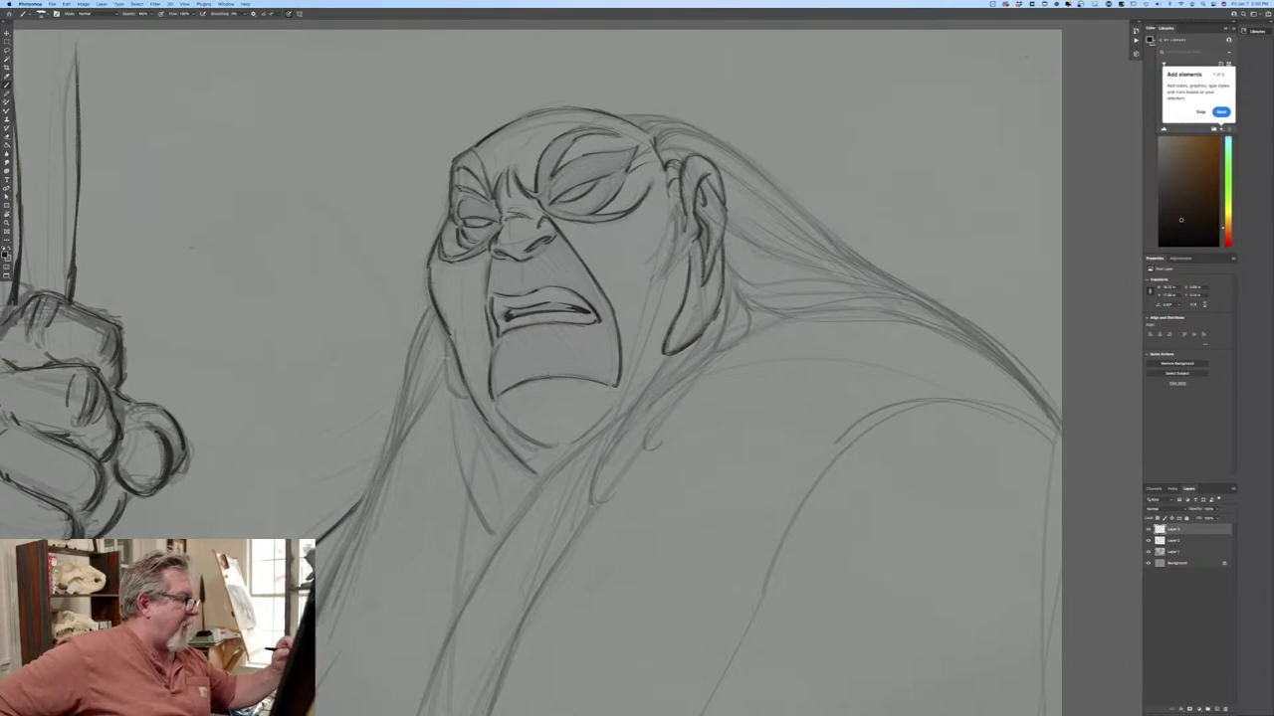
pyautogui.moveTo(444, 357); pyautogui.dragTo(465, 398)
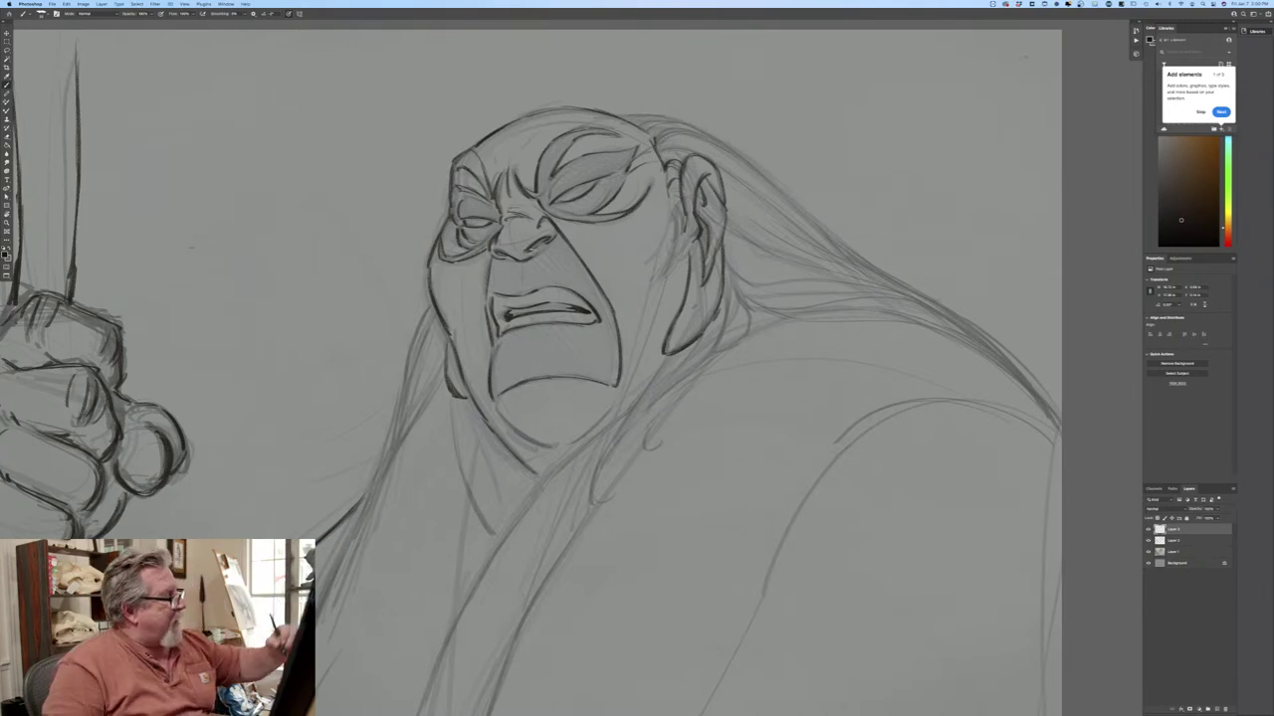
# Ink the swept-back hair's outer contour from the head to the shoulder, with flowing inner strands and the lower edge behind the ear.
pyautogui.moveTo(656, 137)
pyautogui.mouseDown()
pyautogui.moveTo(674, 125)
pyautogui.moveTo(617, 116)
pyautogui.moveTo(750, 165)
pyautogui.moveTo(840, 245)
pyautogui.mouseUp()
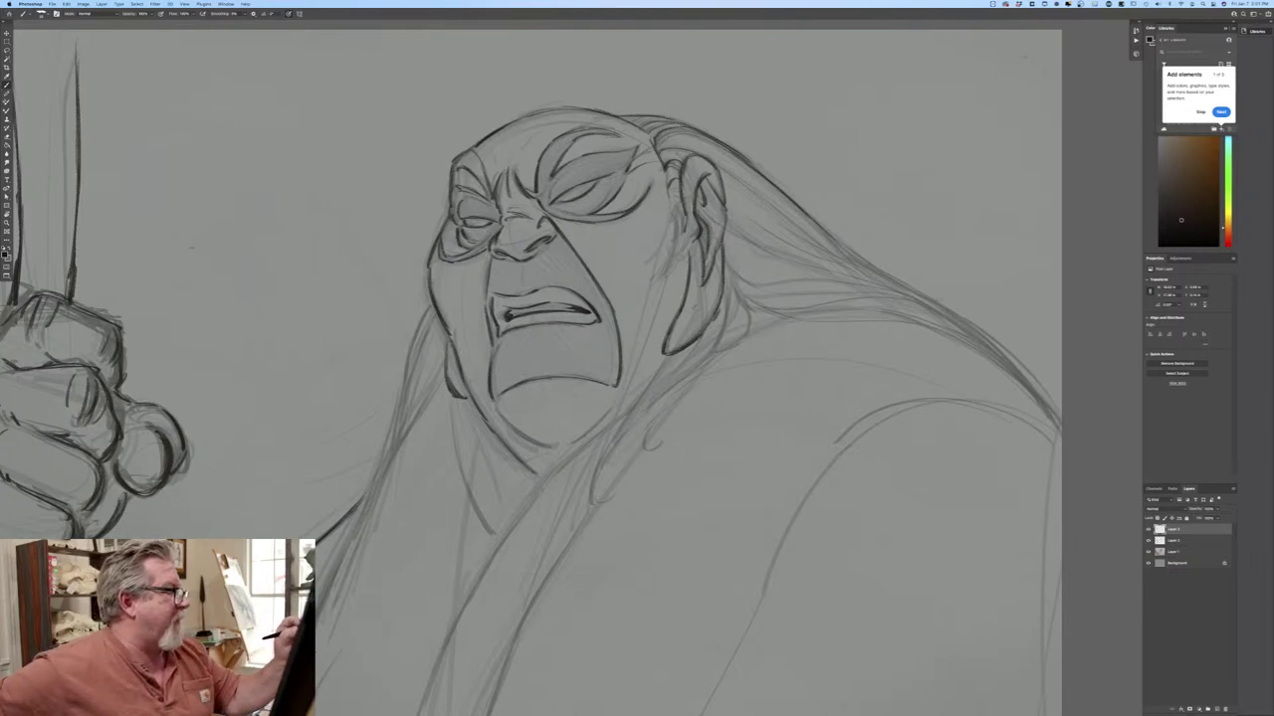
pyautogui.moveTo(750, 189)
pyautogui.mouseDown()
pyautogui.moveTo(828, 250)
pyautogui.moveTo(951, 312)
pyautogui.moveTo(1045, 404)
pyautogui.mouseUp()
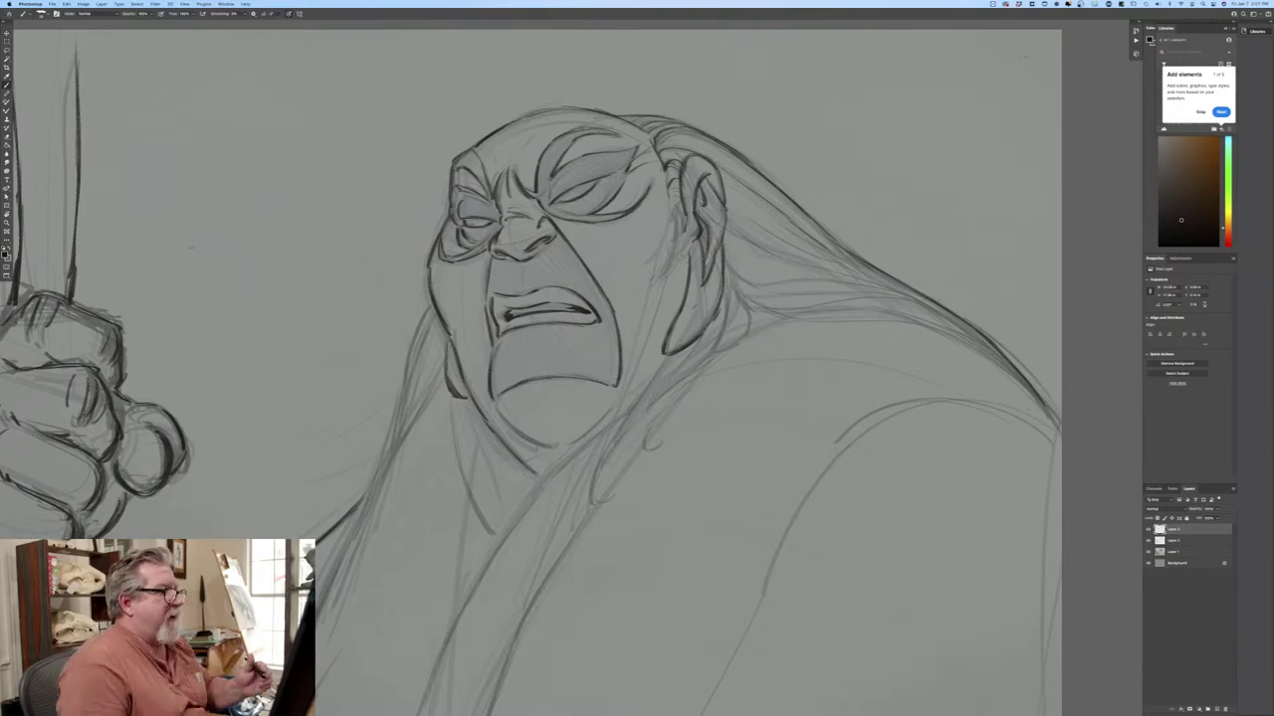
pyautogui.moveTo(737, 207)
pyautogui.mouseDown()
pyautogui.moveTo(808, 253)
pyautogui.moveTo(899, 285)
pyautogui.mouseUp()
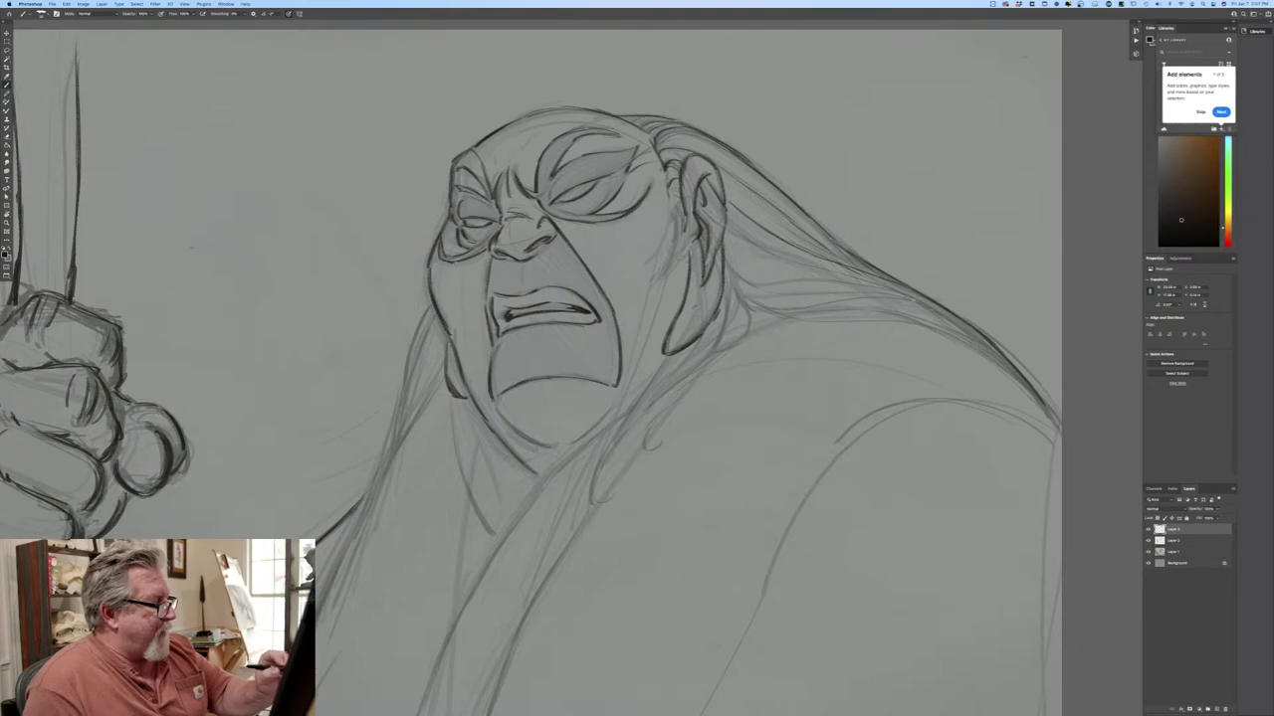
pyautogui.moveTo(734, 232)
pyautogui.mouseDown()
pyautogui.moveTo(790, 264)
pyautogui.moveTo(939, 304)
pyautogui.mouseUp()
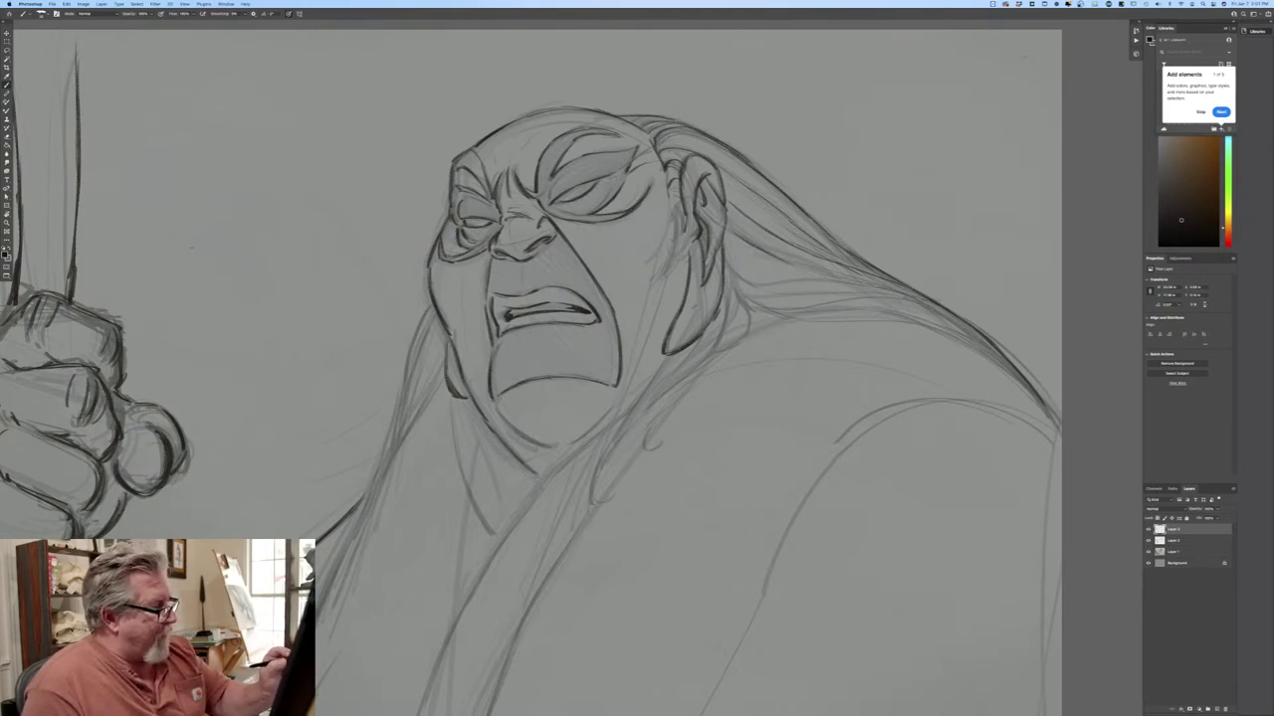
pyautogui.moveTo(728, 278)
pyautogui.mouseDown()
pyautogui.moveTo(780, 317)
pyautogui.moveTo(973, 345)
pyautogui.moveTo(1038, 404)
pyautogui.mouseUp()
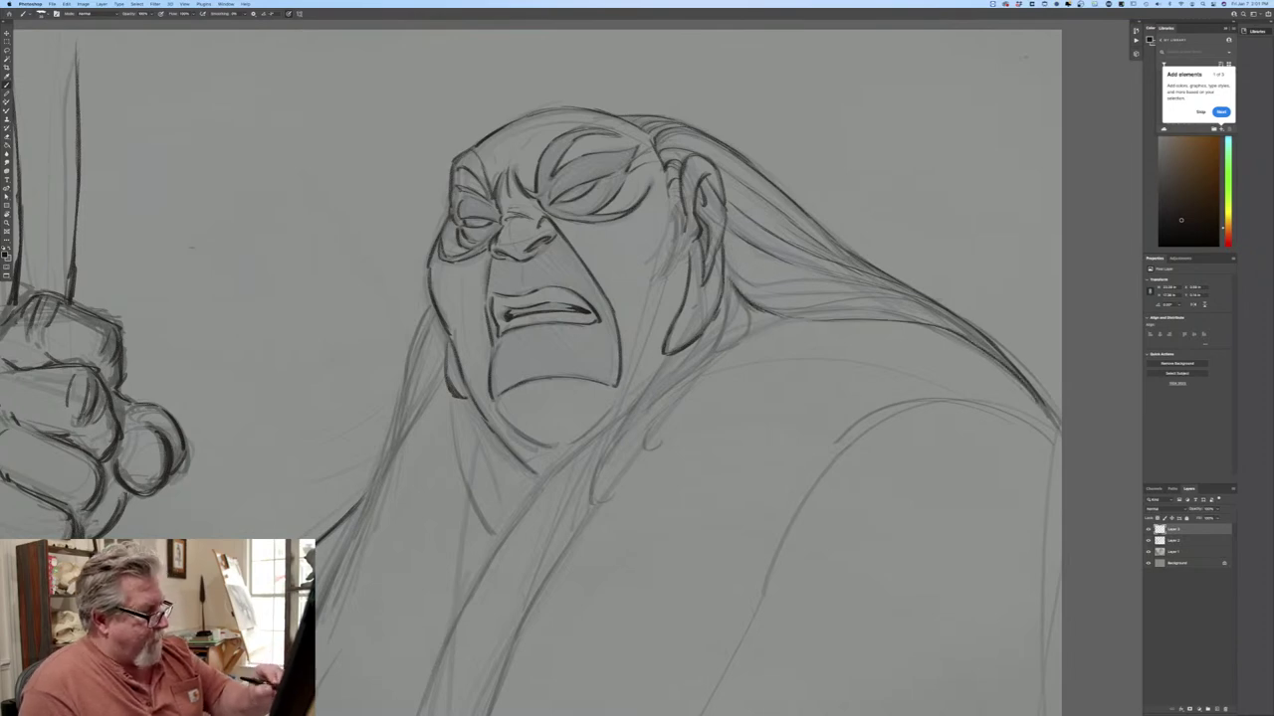
pyautogui.moveTo(732, 266)
pyautogui.mouseDown()
pyautogui.moveTo(780, 286)
pyautogui.moveTo(886, 295)
pyautogui.mouseUp()
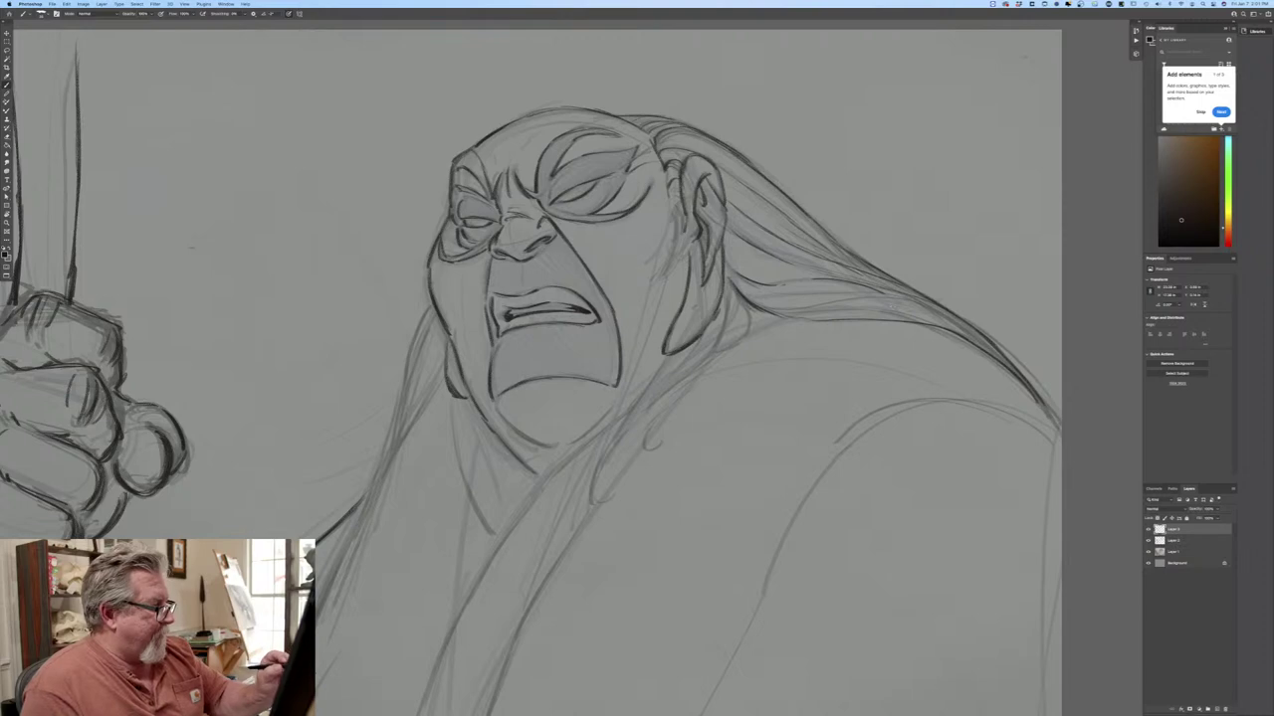
# Ink the hair strands falling from behind the ear past the jaw, finishing them with curled tips on the chest.
pyautogui.moveTo(726, 279); pyautogui.dragTo(709, 350)
pyautogui.moveTo(734, 284)
pyautogui.mouseDown()
pyautogui.moveTo(728, 334)
pyautogui.moveTo(690, 373)
pyautogui.moveTo(745, 322)
pyautogui.moveTo(698, 366)
pyautogui.mouseUp()
pyautogui.moveTo(723, 354); pyautogui.dragTo(621, 434)
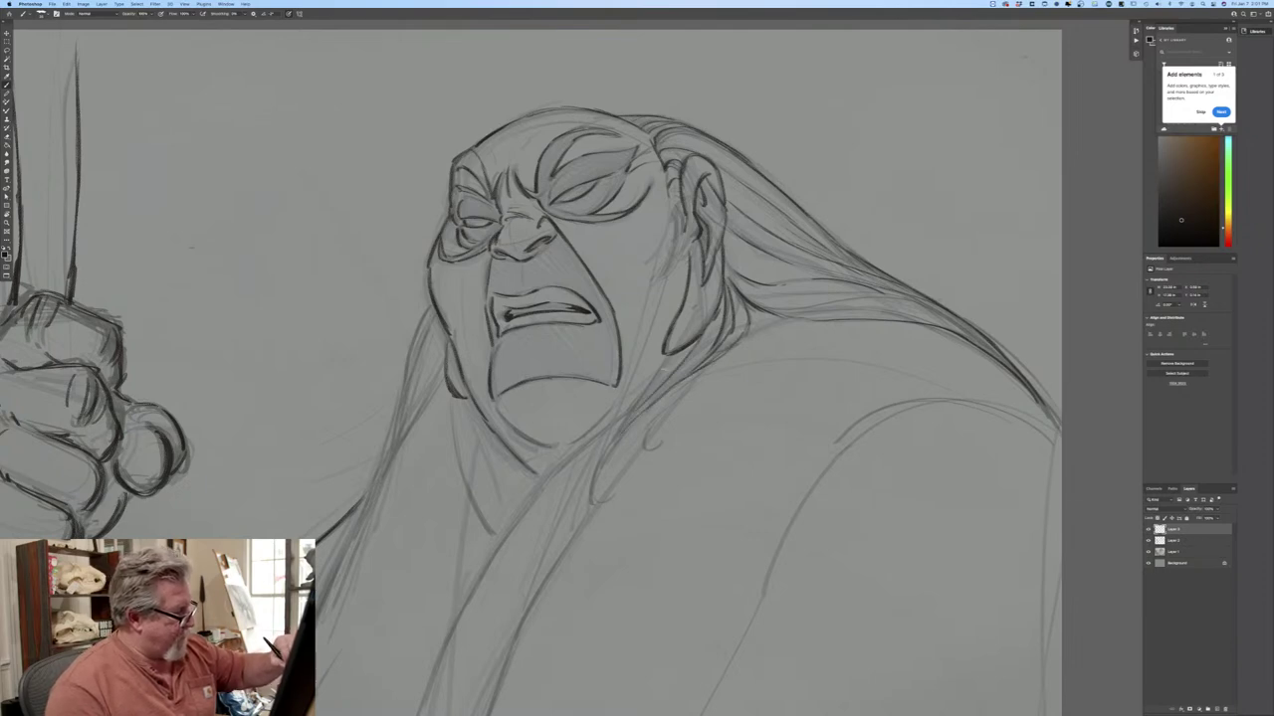
pyautogui.moveTo(665, 369); pyautogui.dragTo(637, 400)
pyautogui.moveTo(628, 414)
pyautogui.mouseDown()
pyautogui.moveTo(589, 507)
pyautogui.moveTo(610, 498)
pyautogui.mouseUp()
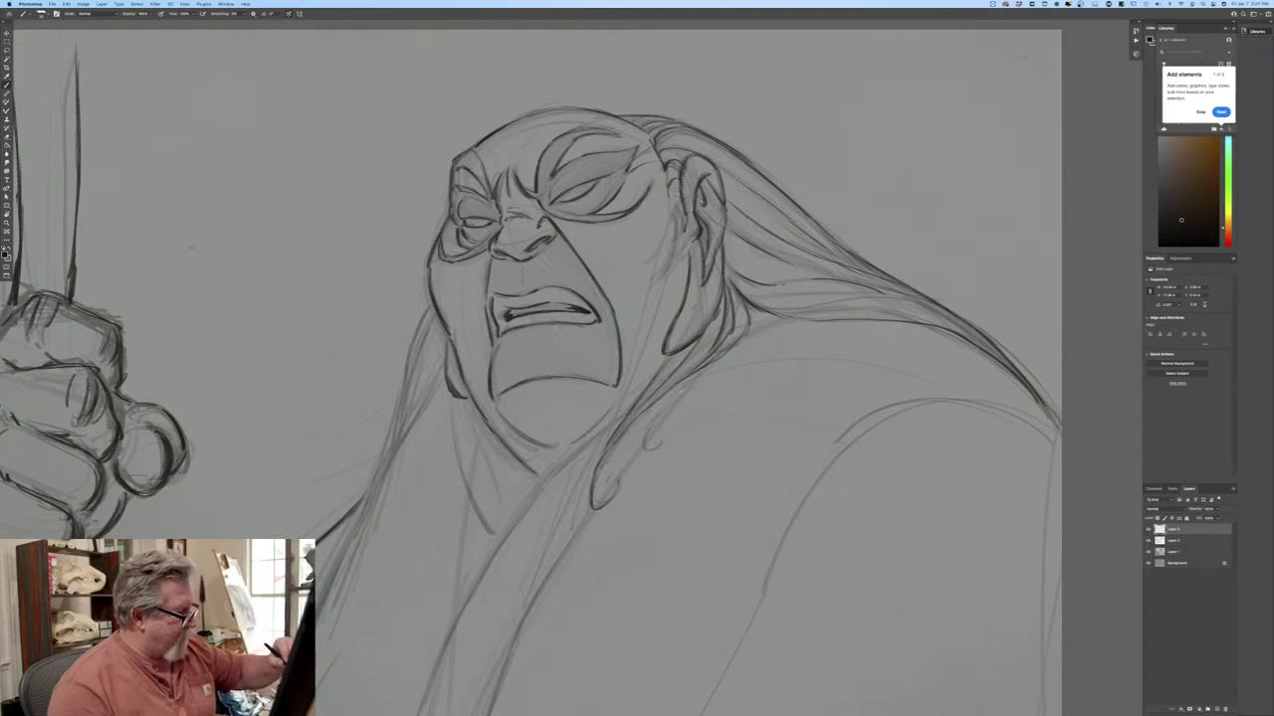
pyautogui.moveTo(688, 389)
pyautogui.mouseDown()
pyautogui.moveTo(642, 448)
pyautogui.moveTo(665, 438)
pyautogui.mouseUp()
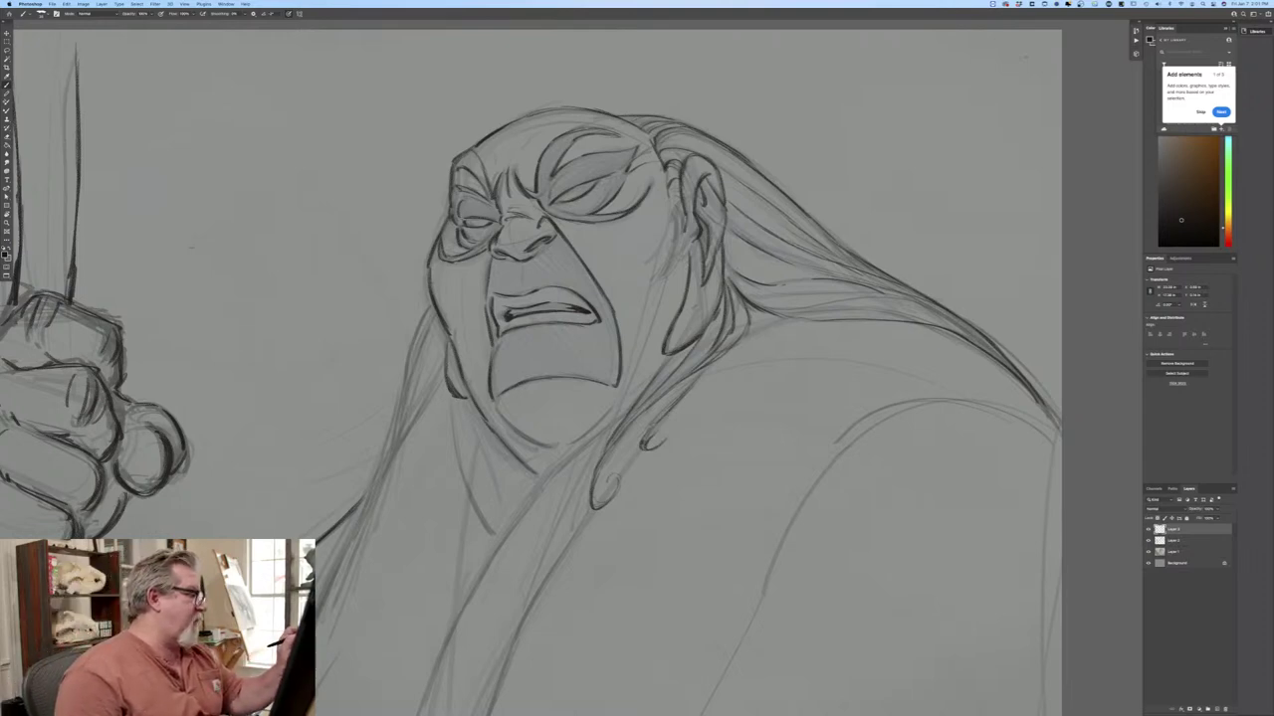
# Ink the hair falling from the far jaw past the shoulder, and the raised sleeve's opening and fold lines beside the staff.
pyautogui.moveTo(430, 303)
pyautogui.mouseDown()
pyautogui.moveTo(384, 460)
pyautogui.moveTo(428, 334)
pyautogui.moveTo(398, 454)
pyautogui.mouseUp()
pyautogui.moveTo(443, 372)
pyautogui.mouseDown()
pyautogui.moveTo(392, 434)
pyautogui.moveTo(320, 603)
pyautogui.mouseUp()
pyautogui.press('super+minus')
pyautogui.press('super+minus')
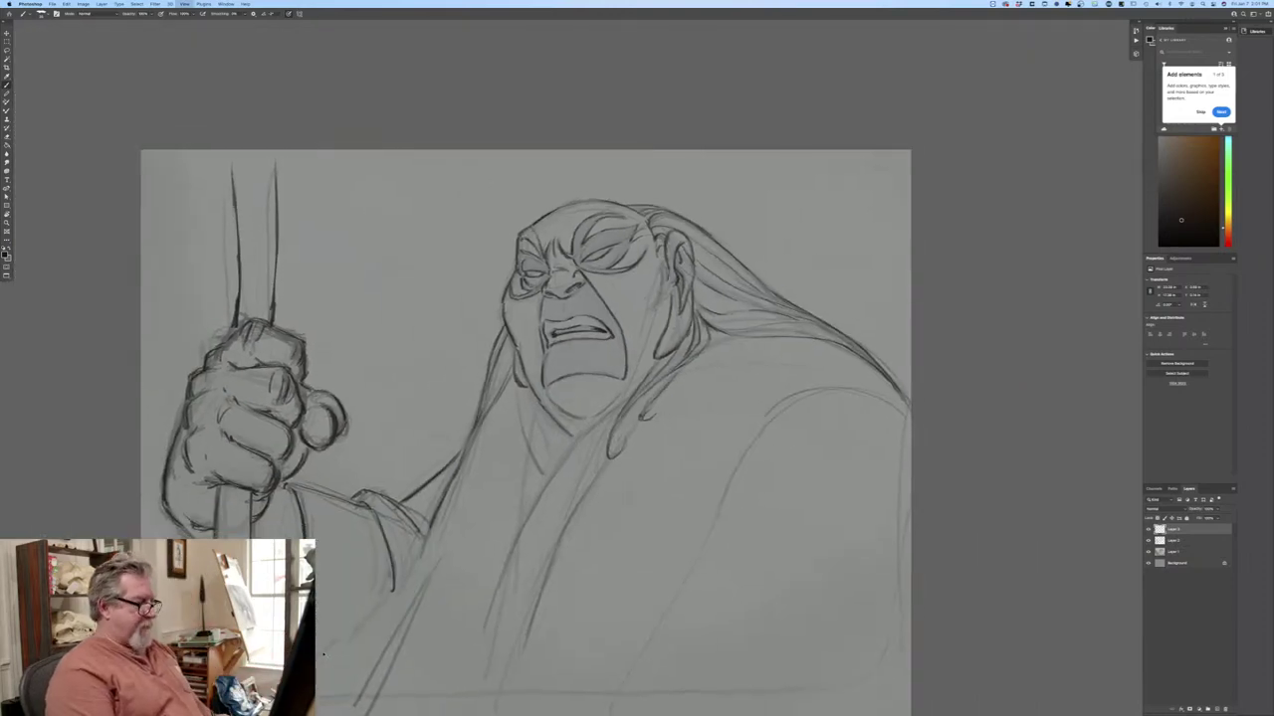
pyautogui.moveTo(297, 616); pyautogui.dragTo(375, 440)
pyautogui.moveTo(347, 295); pyautogui.dragTo(385, 344)
pyautogui.moveTo(444, 408); pyautogui.dragTo(426, 422)
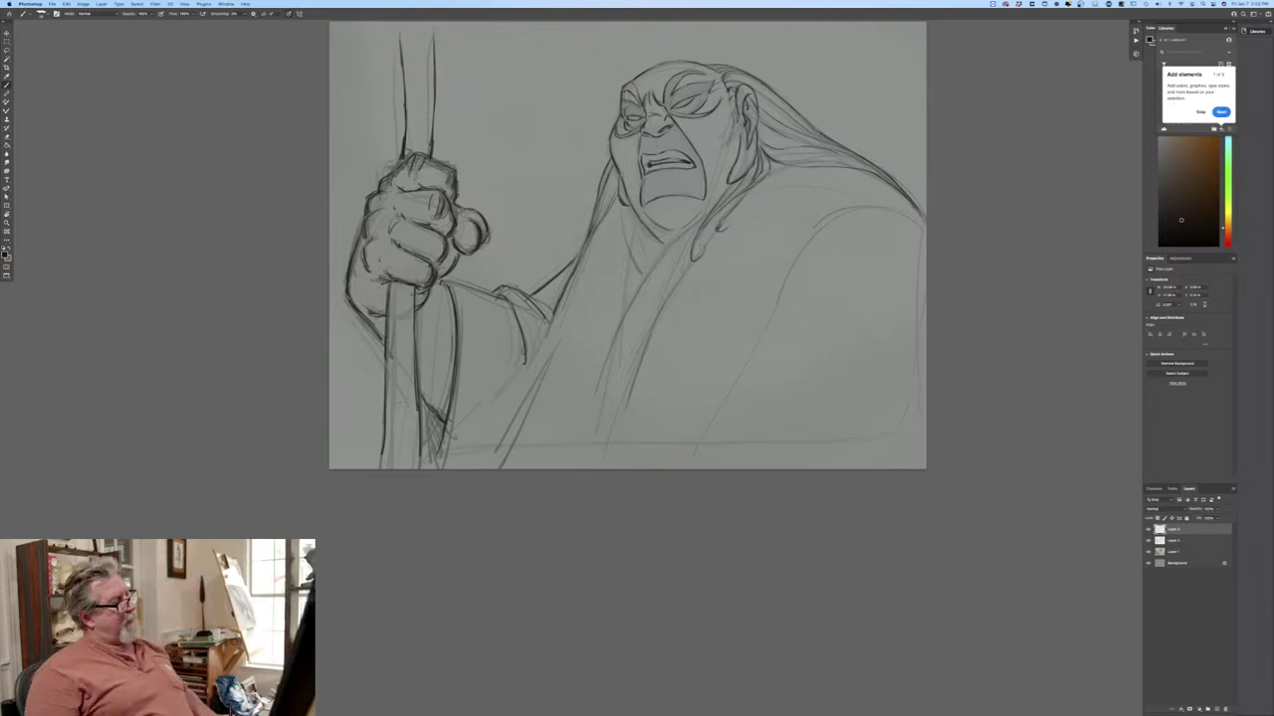
pyautogui.moveTo(441, 282)
pyautogui.mouseDown()
pyautogui.moveTo(492, 293)
pyautogui.moveTo(527, 390)
pyautogui.moveTo(497, 468)
pyautogui.mouseUp()
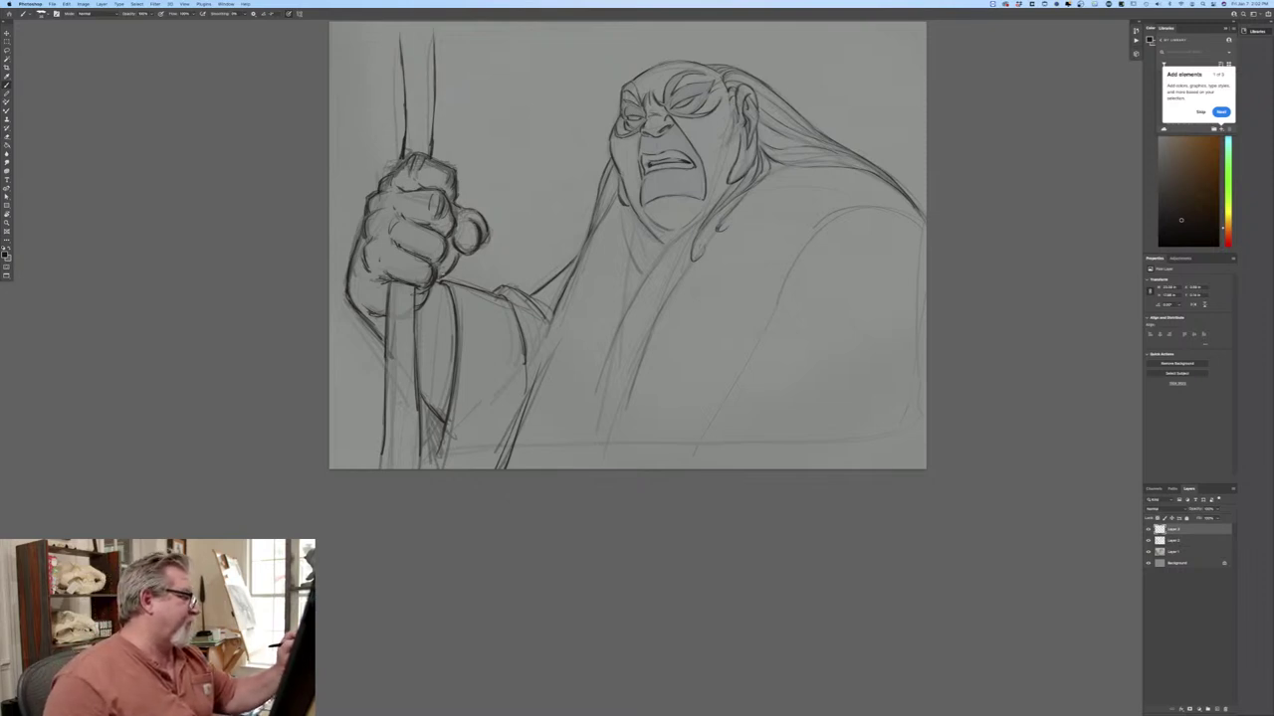
pyautogui.moveTo(704, 208); pyautogui.dragTo(689, 226)
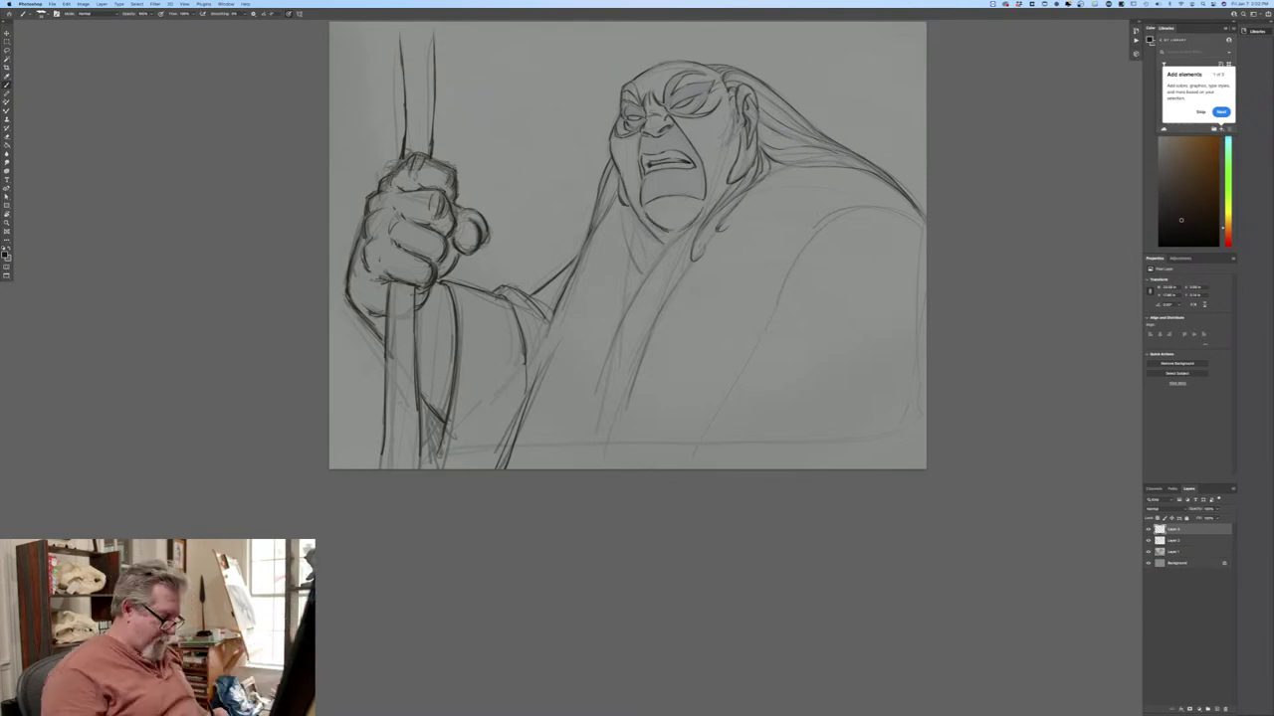
# Ink the robe's collar: both long lapel edges from the neck down the chest and the inner neckline below the chin.
pyautogui.press('super+plus')
pyautogui.moveTo(422, 512); pyautogui.dragTo(382, 618)
pyautogui.moveTo(695, 267)
pyautogui.mouseDown()
pyautogui.moveTo(584, 397)
pyautogui.moveTo(522, 565)
pyautogui.mouseUp()
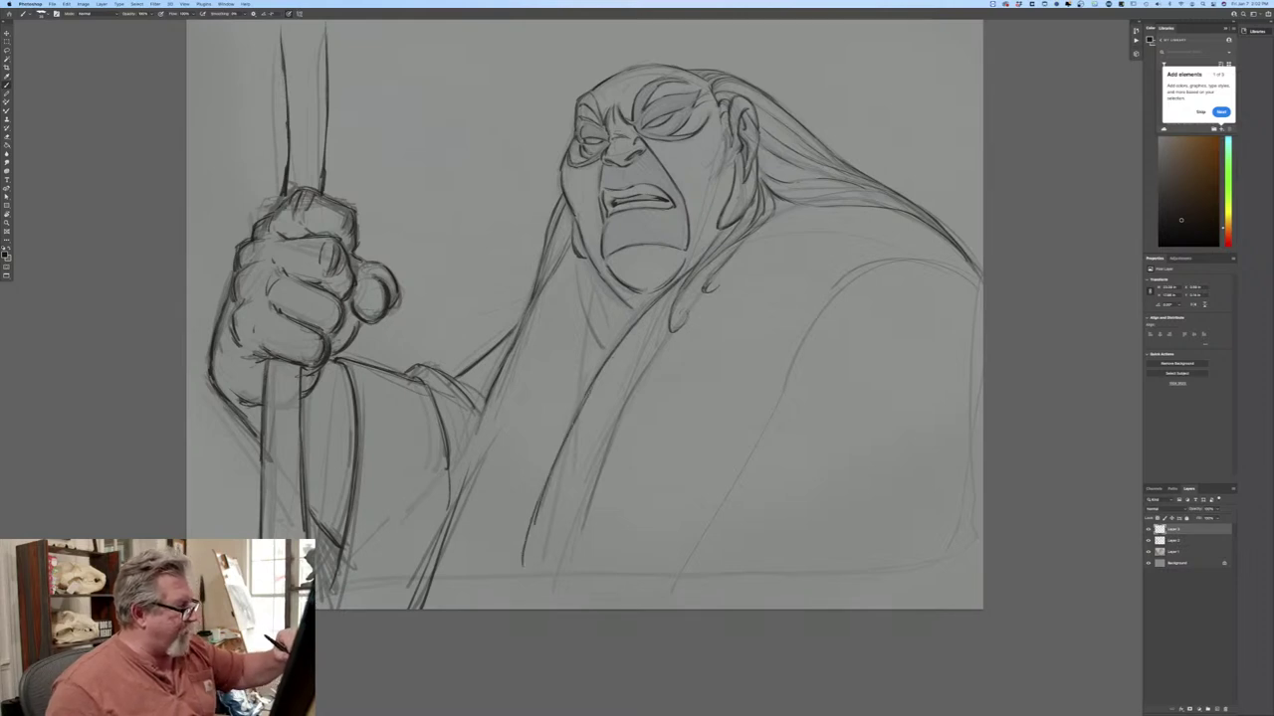
pyautogui.moveTo(753, 240)
pyautogui.mouseDown()
pyautogui.moveTo(611, 431)
pyautogui.moveTo(579, 554)
pyautogui.mouseUp()
pyautogui.moveTo(593, 496); pyautogui.dragTo(568, 600)
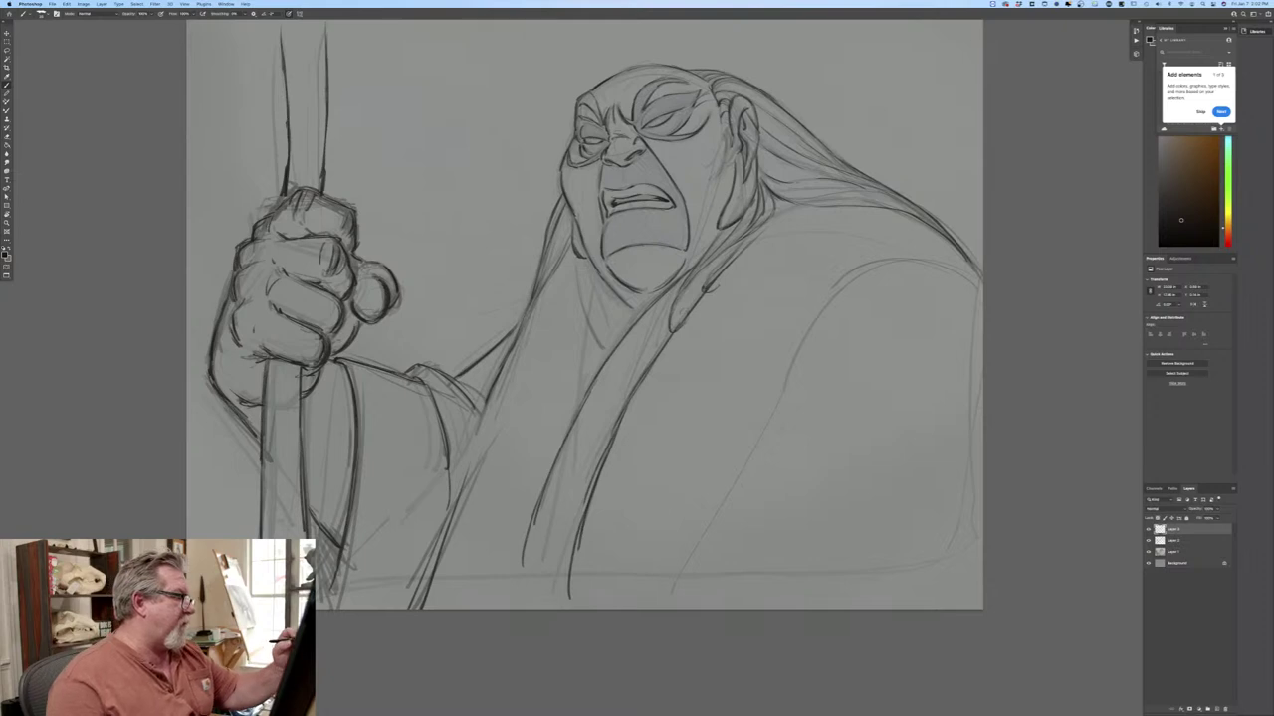
pyautogui.moveTo(578, 259); pyautogui.dragTo(608, 352)
pyautogui.moveTo(621, 300); pyautogui.dragTo(642, 314)
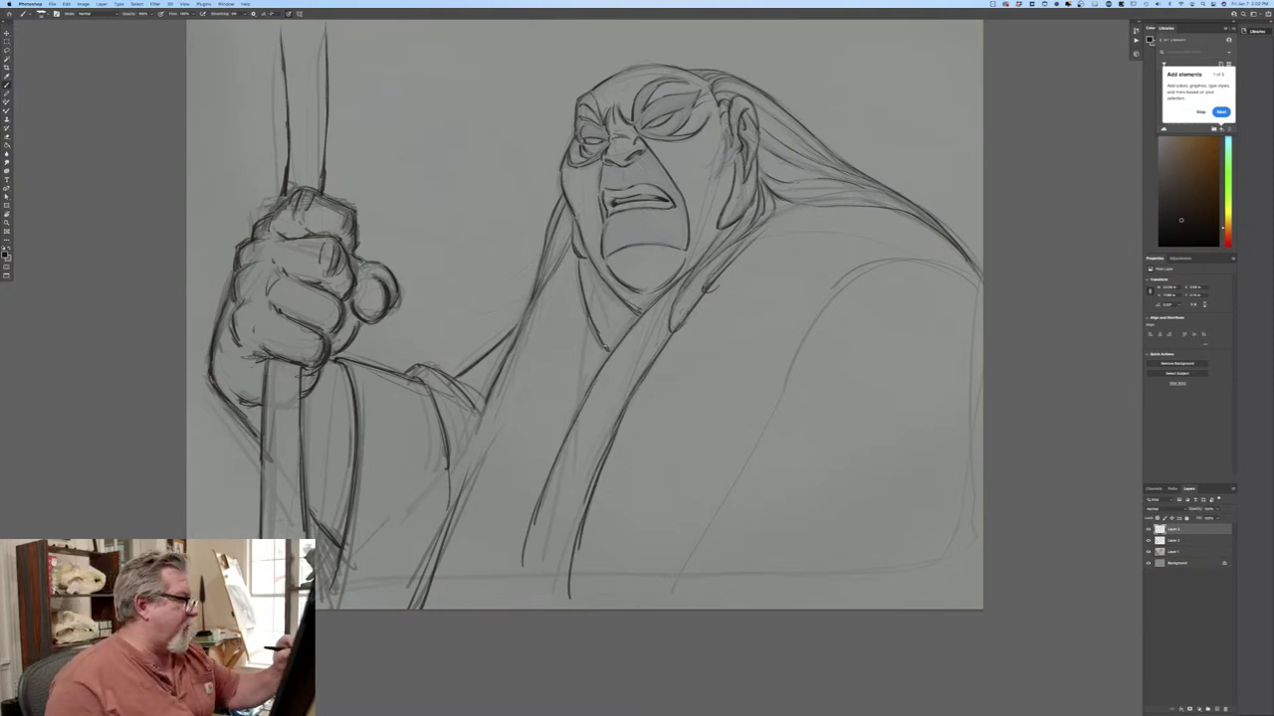
pyautogui.moveTo(535, 513); pyautogui.dragTo(514, 595)
pyautogui.moveTo(580, 547); pyautogui.dragTo(577, 595)
# Ink the near sleeve's curved edge from the top of the shoulder down along the chest.
pyautogui.moveTo(973, 277)
pyautogui.mouseDown()
pyautogui.moveTo(900, 259)
pyautogui.moveTo(982, 290)
pyautogui.mouseUp()
pyautogui.moveTo(877, 266)
pyautogui.mouseDown()
pyautogui.moveTo(837, 292)
pyautogui.moveTo(699, 560)
pyautogui.mouseUp()
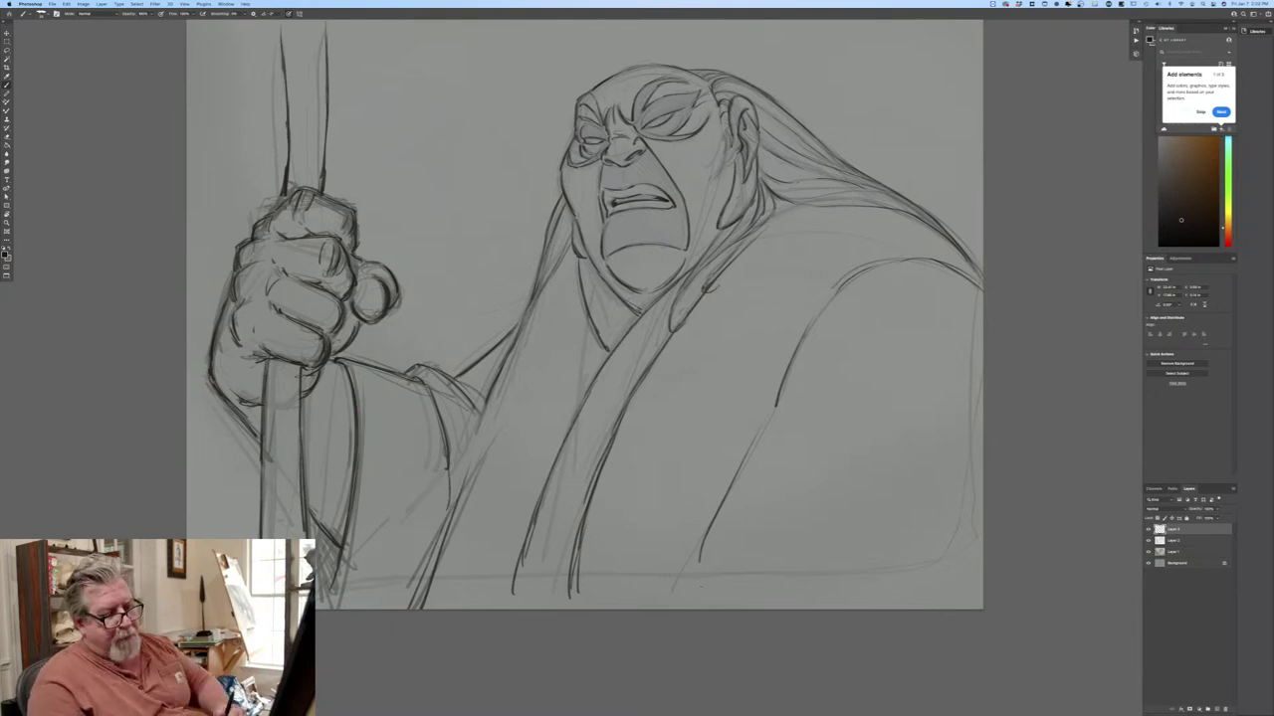
# Lower the opacity of the rough sketch layer directly beneath the ink layer, and make the ink layer active again.
pyautogui.click(1176, 540)
pyautogui.click(1216, 510)
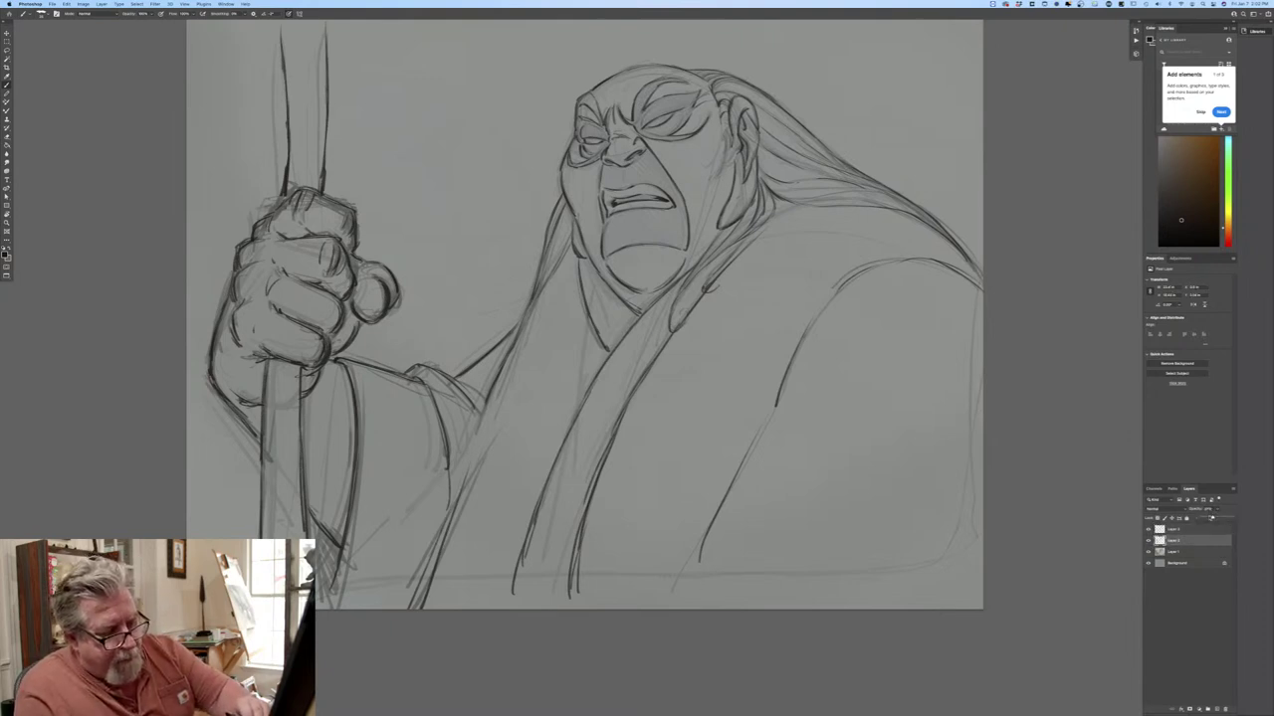
pyautogui.moveTo(1211, 518); pyautogui.dragTo(1207, 518)
pyautogui.click(1194, 531)
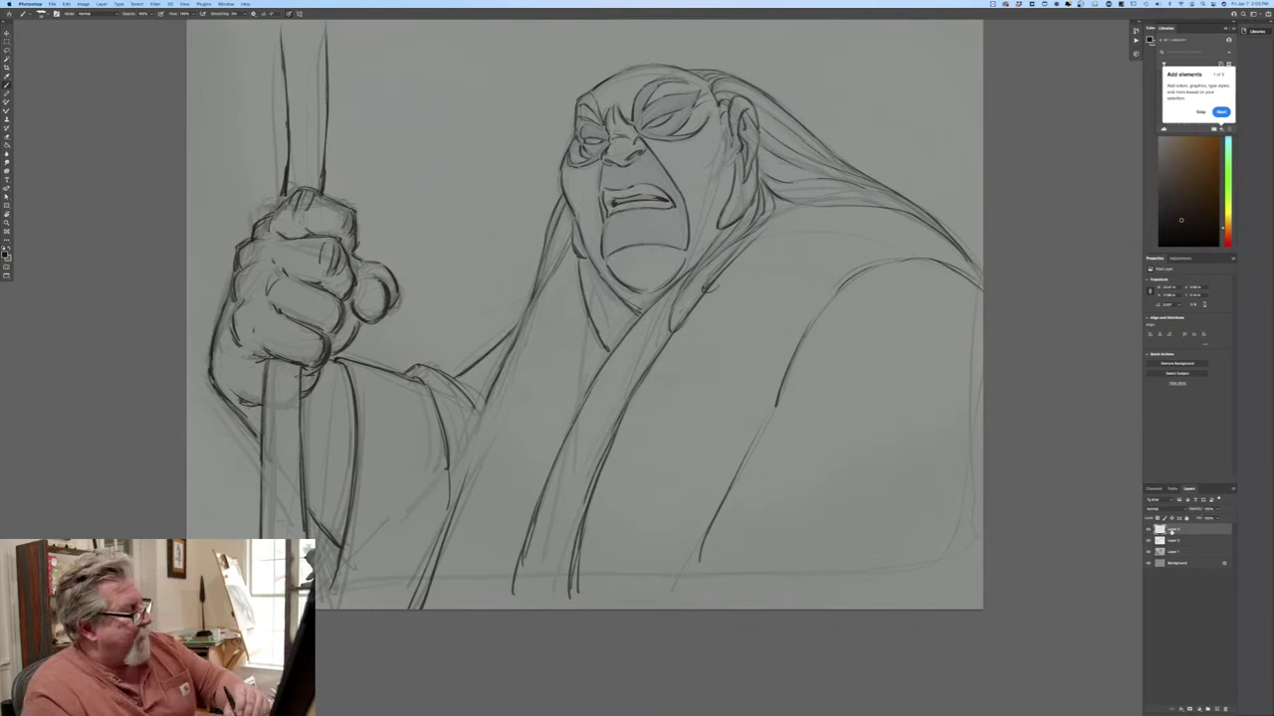
# Ink thin grain lines inside the staff, both above and below the fist.
pyautogui.moveTo(282, 35)
pyautogui.mouseDown()
pyautogui.moveTo(309, 143)
pyautogui.moveTo(282, 202)
pyautogui.mouseUp()
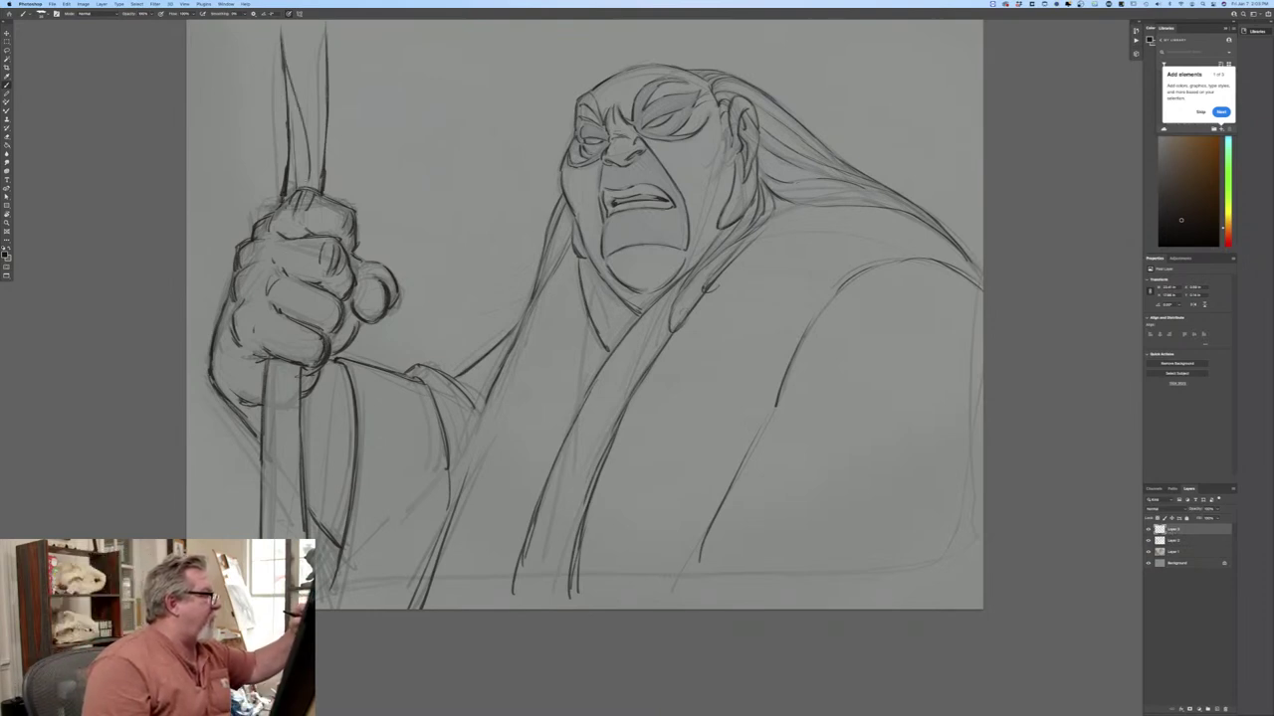
pyautogui.moveTo(317, 149); pyautogui.dragTo(315, 185)
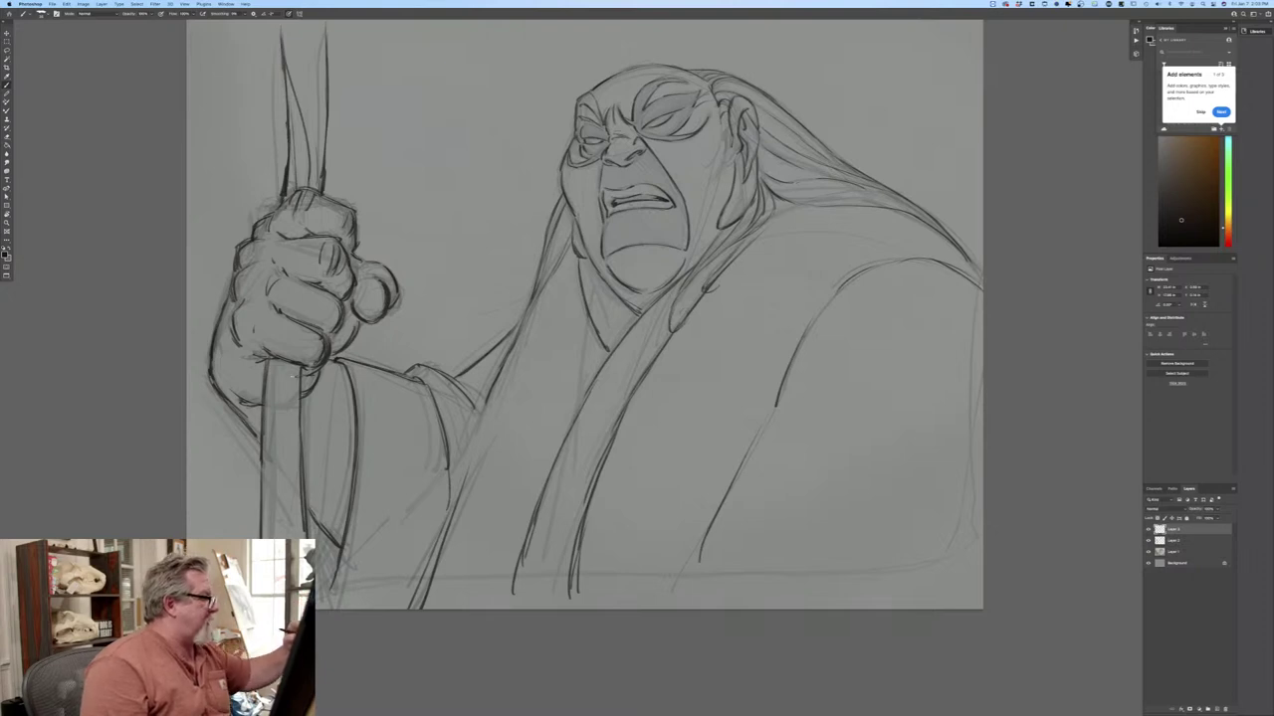
pyautogui.moveTo(290, 364)
pyautogui.mouseDown()
pyautogui.moveTo(268, 539)
pyautogui.moveTo(274, 402)
pyautogui.moveTo(263, 496)
pyautogui.moveTo(291, 538)
pyautogui.mouseUp()
pyautogui.moveTo(296, 432); pyautogui.dragTo(296, 532)
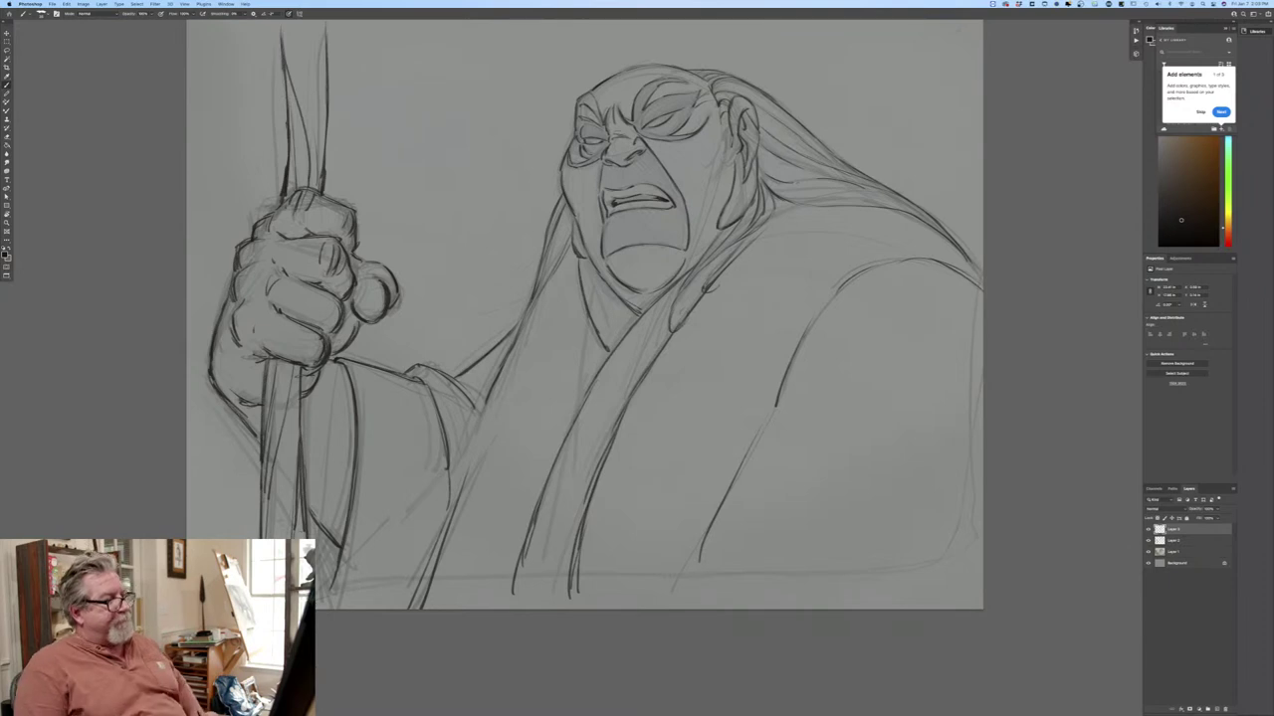
# Select the layer below the line layers, set the foreground to a pale pinkish white, and choose a Hard Round brush.
pyautogui.click(1184, 553)
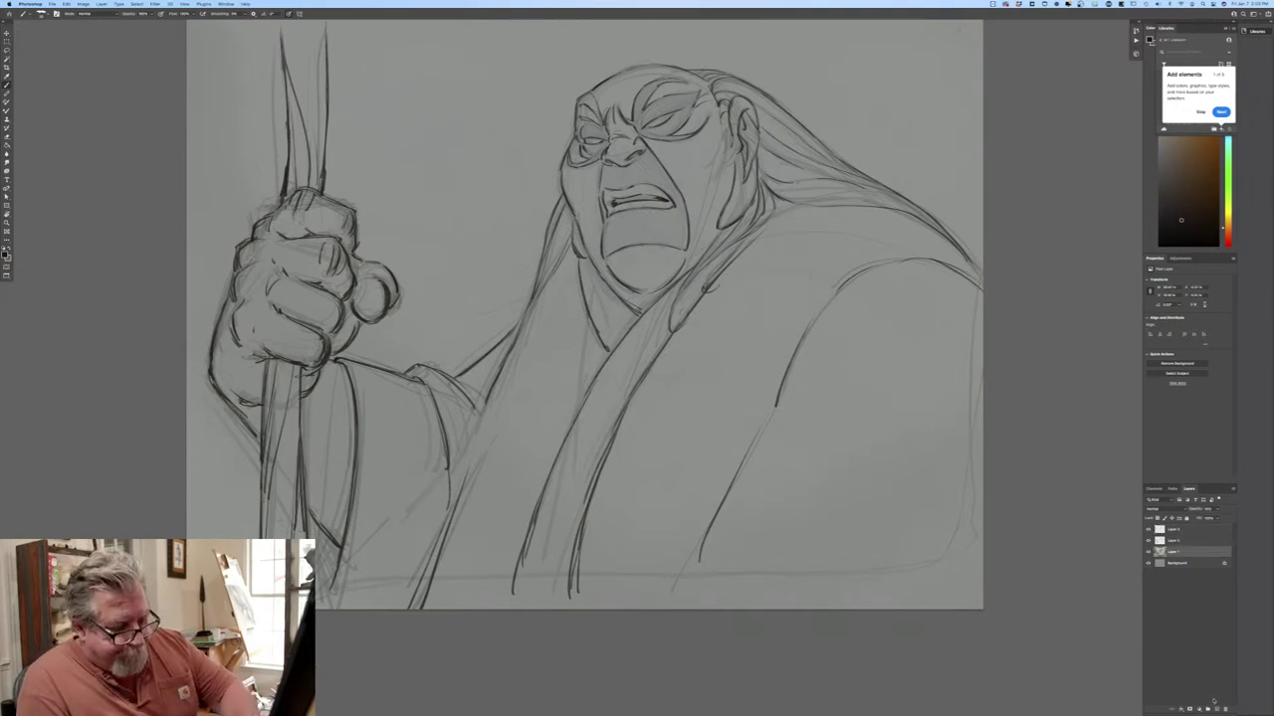
pyautogui.click(7, 254)
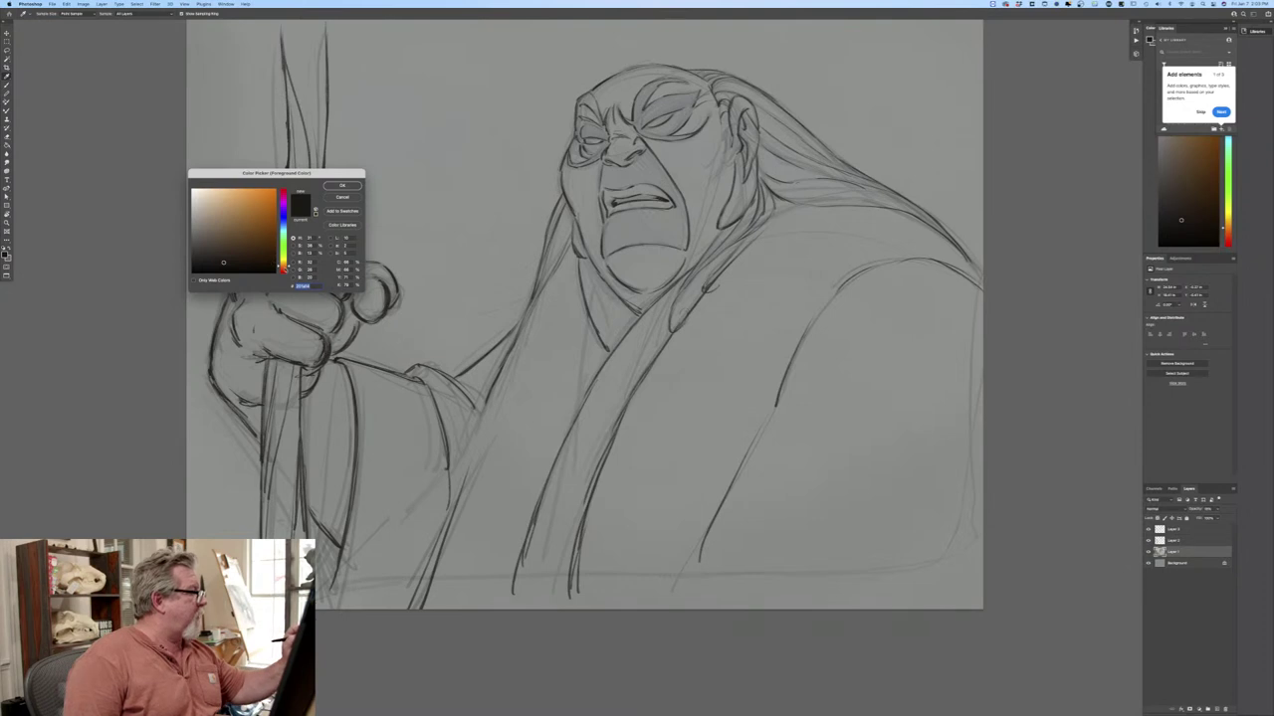
pyautogui.moveTo(284, 226); pyautogui.dragTo(283, 269)
pyautogui.click(198, 197)
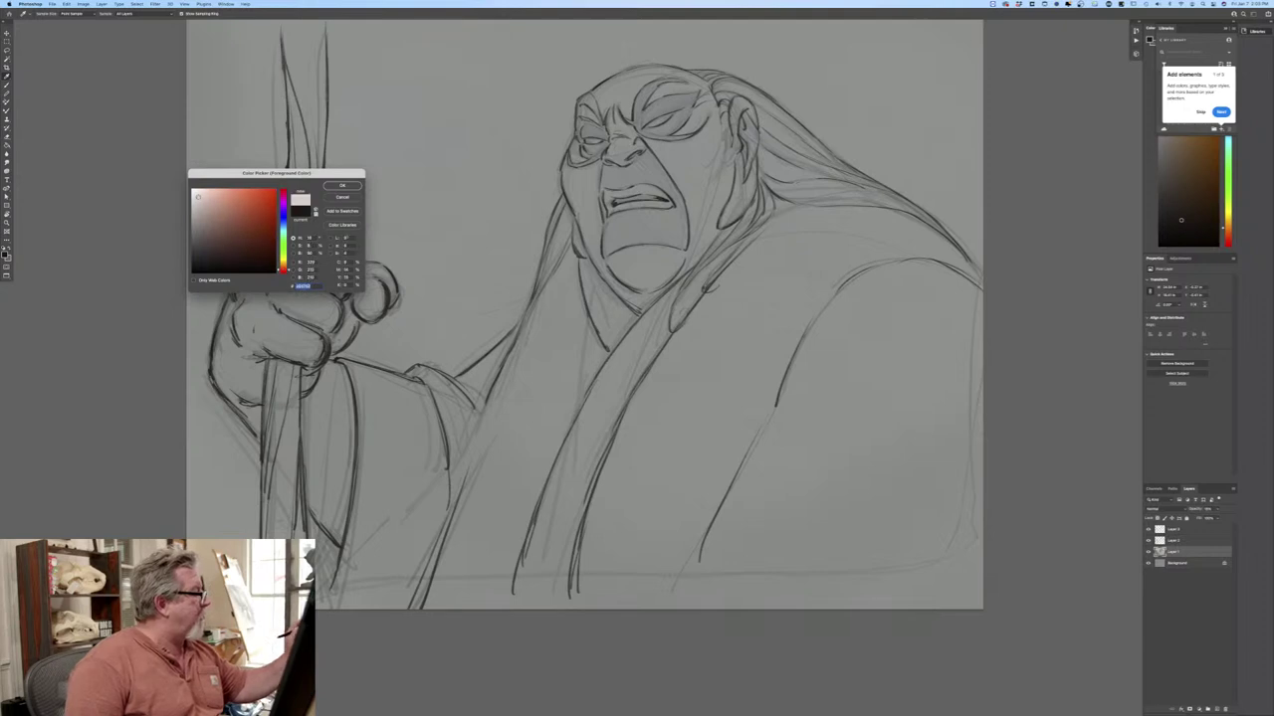
pyautogui.press('Return')
pyautogui.press('b')
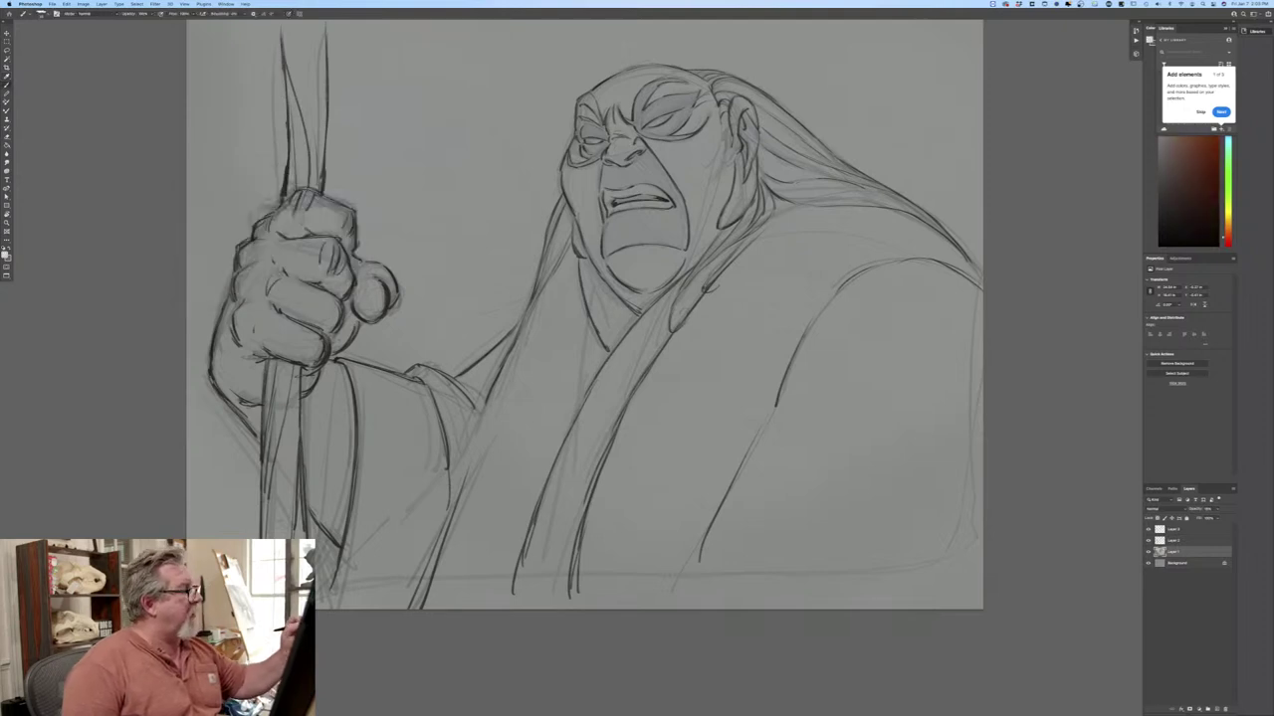
pyautogui.click(43, 15)
pyautogui.click(42, 265)
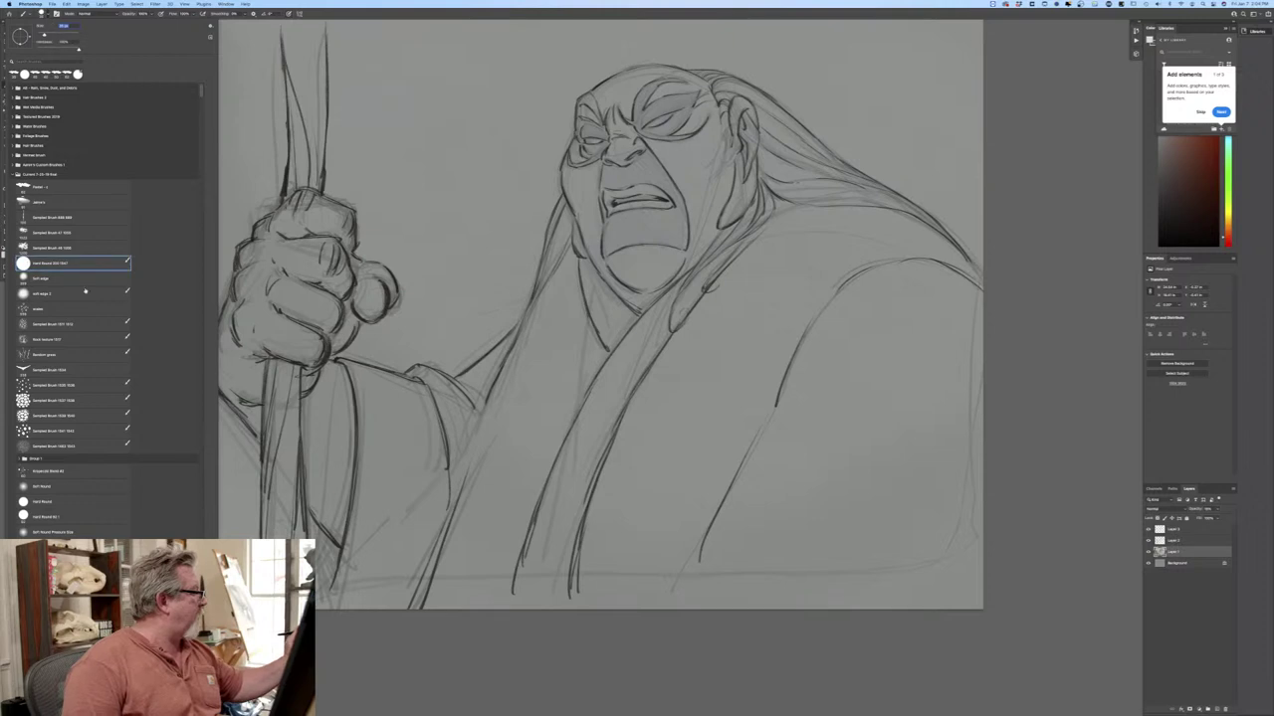
pyautogui.press('Return')
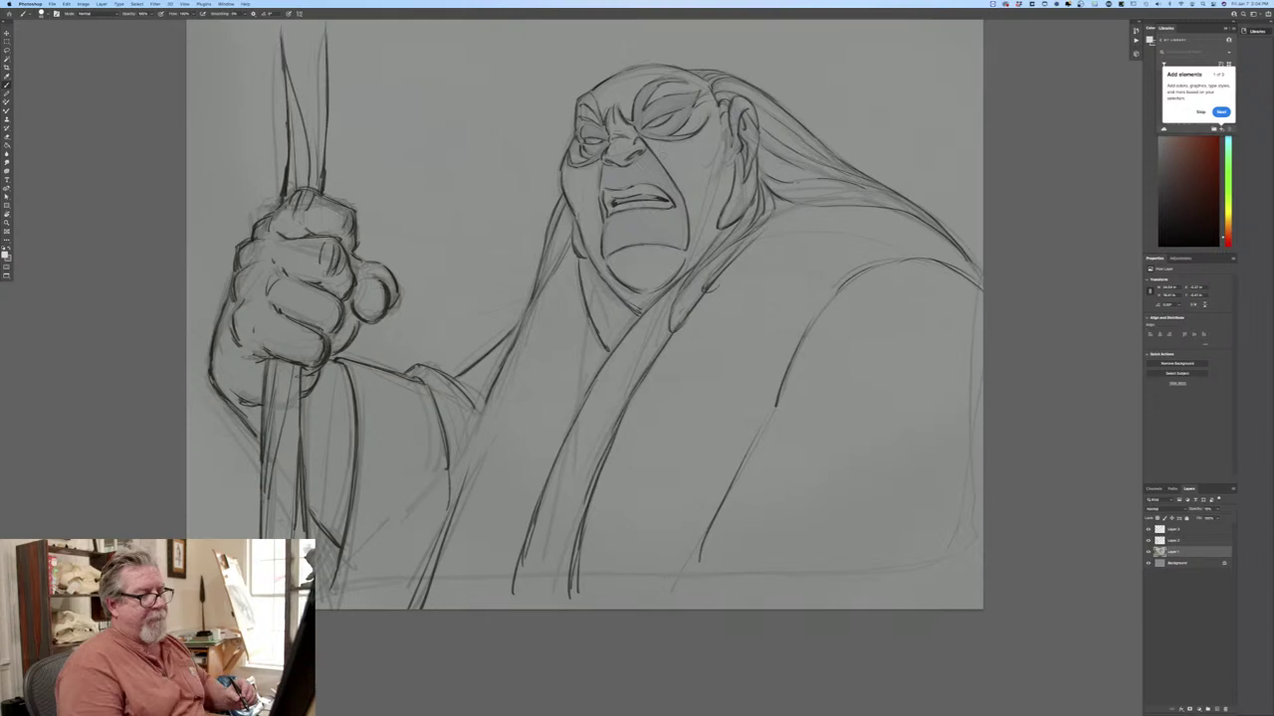
# Create a new layer beneath the line work and paint the lower face, jaw, chin and near earlobe in pale pinkish white.
pyautogui.click(1216, 708)
pyautogui.moveTo(680, 150); pyautogui.dragTo(685, 174)
pyautogui.moveTo(649, 135); pyautogui.dragTo(684, 207)
pyautogui.moveTo(645, 128)
pyautogui.mouseDown()
pyautogui.moveTo(666, 204)
pyautogui.moveTo(627, 209)
pyautogui.moveTo(612, 129)
pyautogui.moveTo(597, 199)
pyautogui.moveTo(582, 134)
pyautogui.moveTo(565, 177)
pyautogui.moveTo(609, 265)
pyautogui.moveTo(582, 218)
pyautogui.moveTo(587, 248)
pyautogui.moveTo(578, 237)
pyautogui.mouseUp()
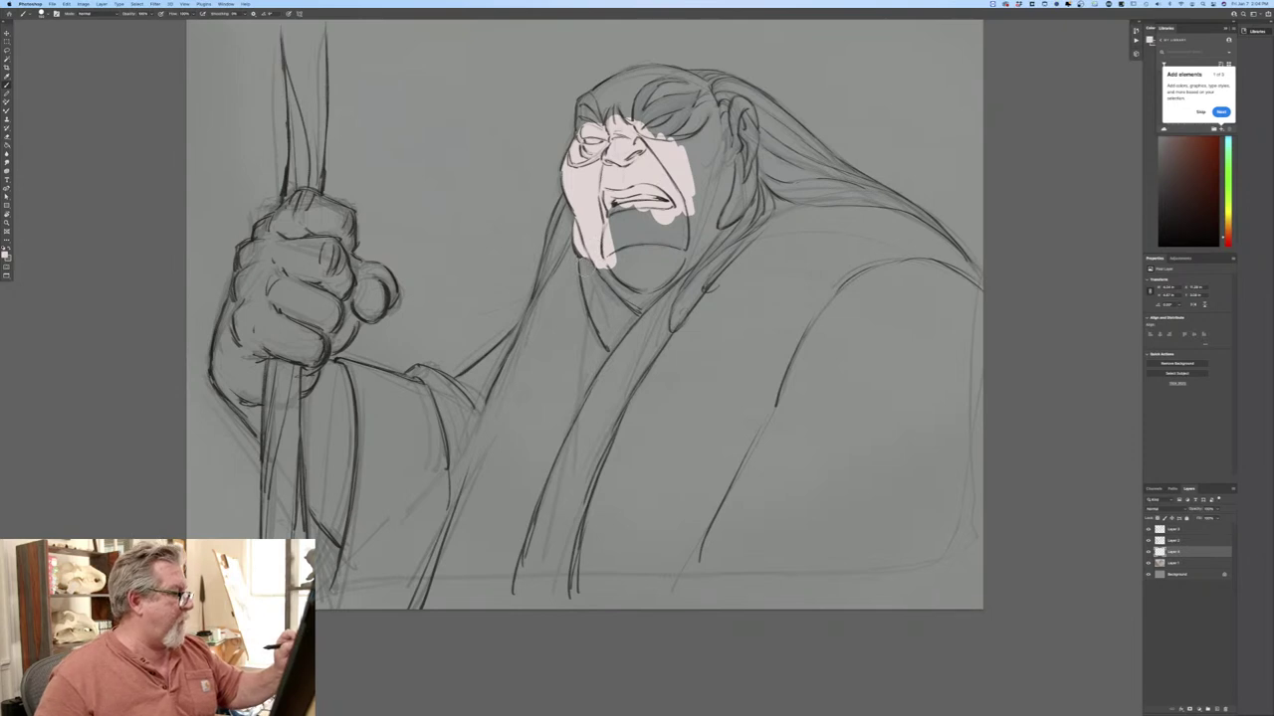
pyautogui.moveTo(597, 251)
pyautogui.mouseDown()
pyautogui.moveTo(644, 309)
pyautogui.moveTo(658, 271)
pyautogui.moveTo(637, 217)
pyautogui.moveTo(619, 221)
pyautogui.moveTo(619, 239)
pyautogui.mouseUp()
pyautogui.moveTo(677, 217)
pyautogui.mouseDown()
pyautogui.moveTo(678, 229)
pyautogui.moveTo(705, 207)
pyautogui.moveTo(715, 249)
pyautogui.moveTo(667, 273)
pyautogui.moveTo(751, 179)
pyautogui.mouseUp()
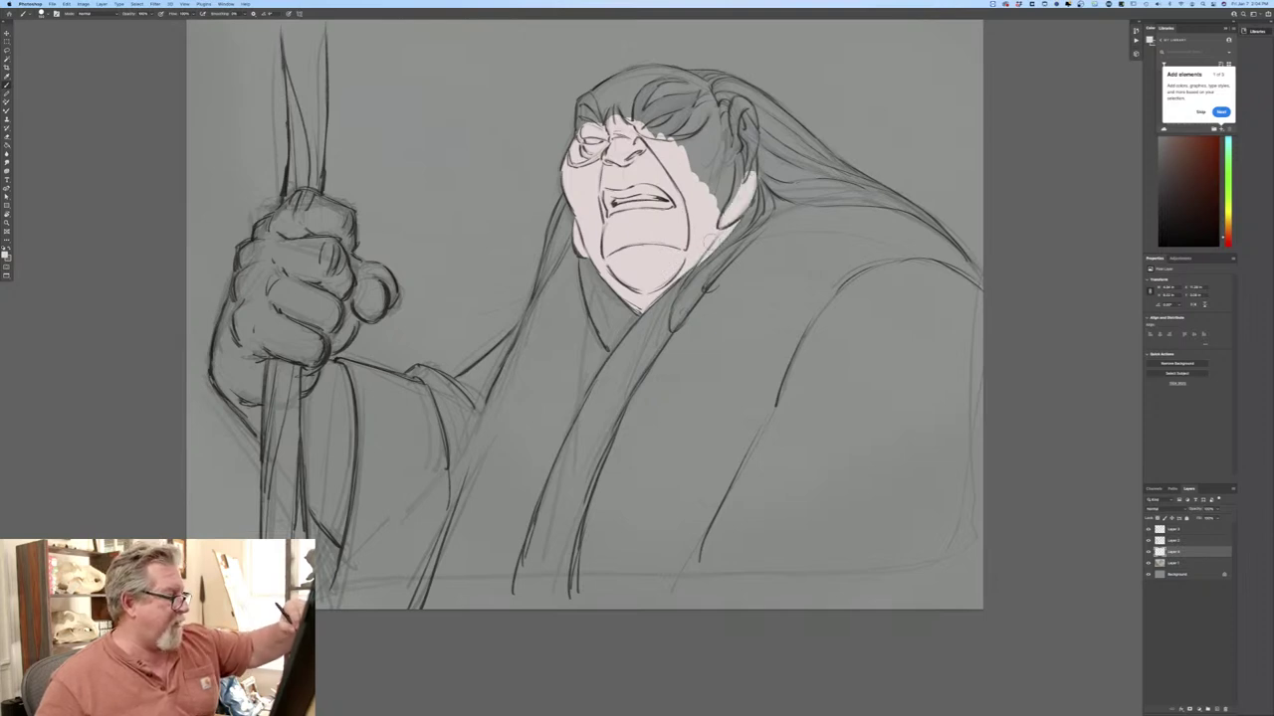
# Fill the rest of the cheek, the near ear, the brow area and the forehead with the same pale skin colour.
pyautogui.moveTo(717, 221)
pyautogui.mouseDown()
pyautogui.moveTo(731, 161)
pyautogui.moveTo(709, 124)
pyautogui.moveTo(689, 132)
pyautogui.moveTo(687, 152)
pyautogui.mouseUp()
pyautogui.moveTo(737, 99); pyautogui.dragTo(735, 130)
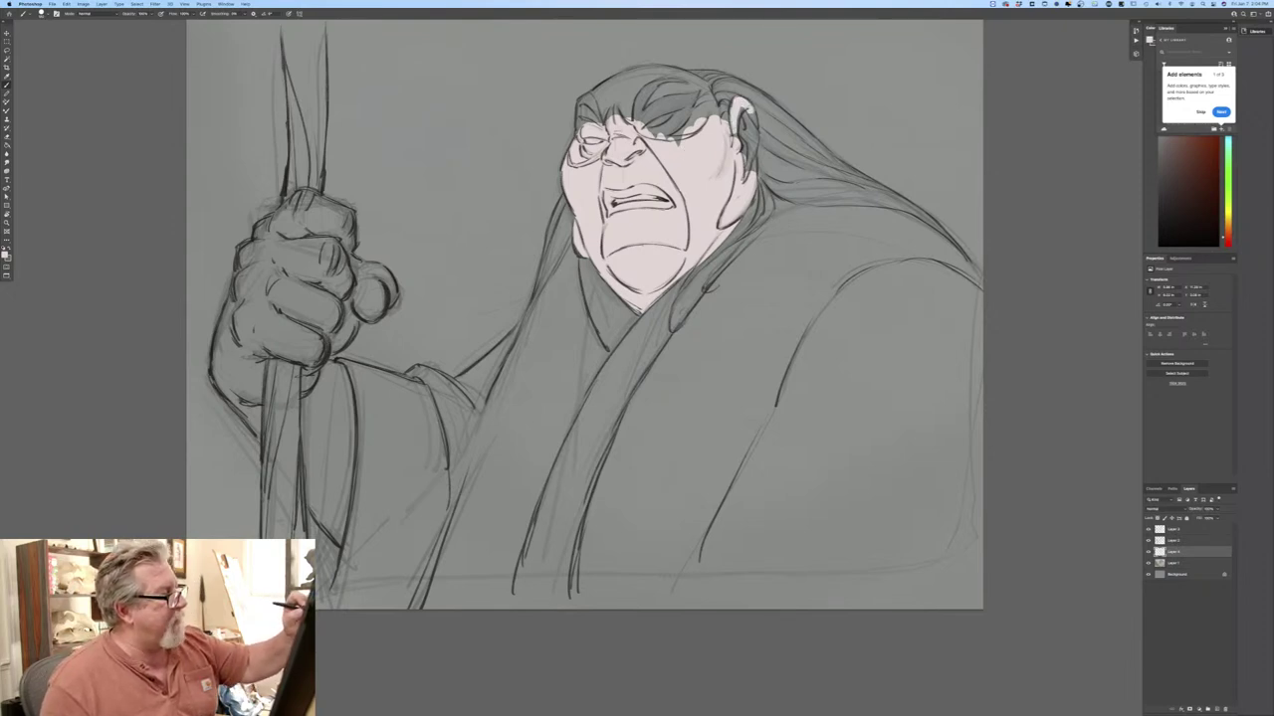
pyautogui.moveTo(755, 135)
pyautogui.mouseDown()
pyautogui.moveTo(747, 171)
pyautogui.moveTo(741, 102)
pyautogui.mouseUp()
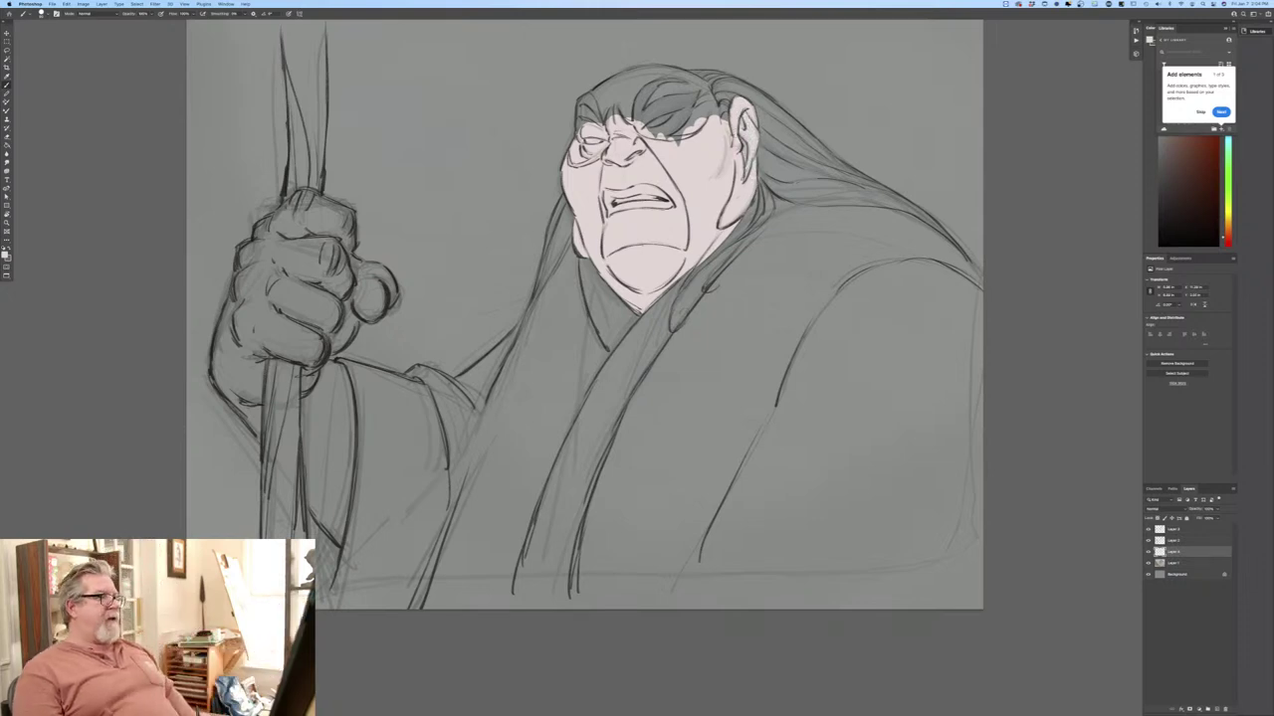
pyautogui.moveTo(715, 115)
pyautogui.mouseDown()
pyautogui.moveTo(702, 85)
pyautogui.moveTo(667, 67)
pyautogui.moveTo(691, 82)
pyautogui.moveTo(694, 114)
pyautogui.moveTo(679, 126)
pyautogui.moveTo(653, 91)
pyautogui.moveTo(644, 109)
pyautogui.moveTo(627, 94)
pyautogui.moveTo(592, 105)
pyautogui.moveTo(581, 128)
pyautogui.mouseUp()
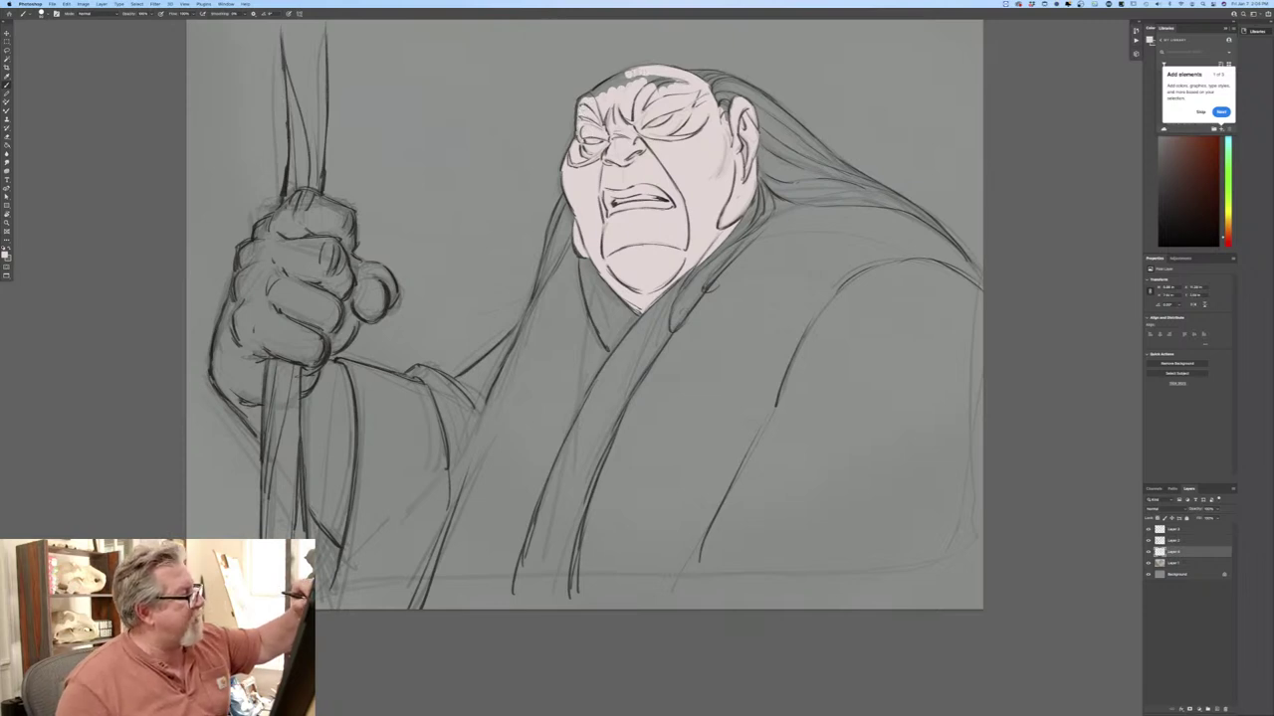
pyautogui.moveTo(616, 80)
pyautogui.mouseDown()
pyautogui.moveTo(591, 97)
pyautogui.moveTo(645, 75)
pyautogui.moveTo(676, 84)
pyautogui.mouseUp()
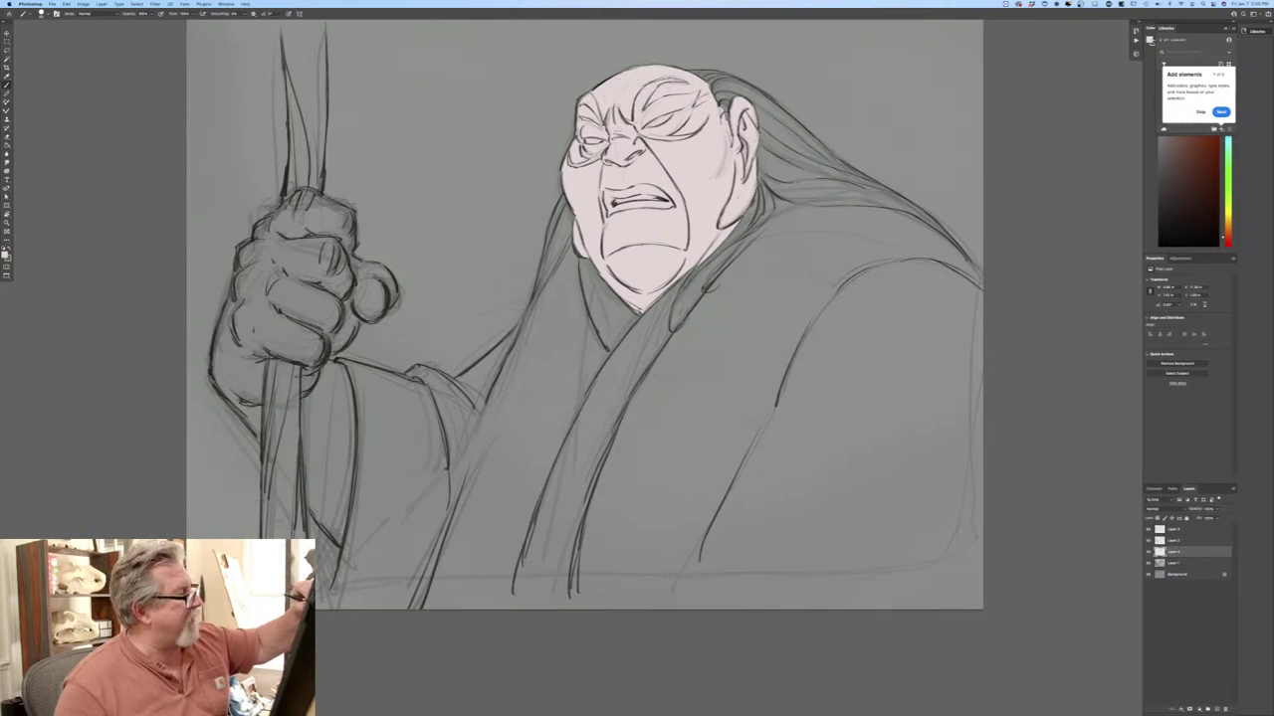
# Fill the fist, thumb, wrist and forearm inside the sleeve opening with the same pale skin colour.
pyautogui.moveTo(617, 298); pyautogui.dragTo(574, 469)
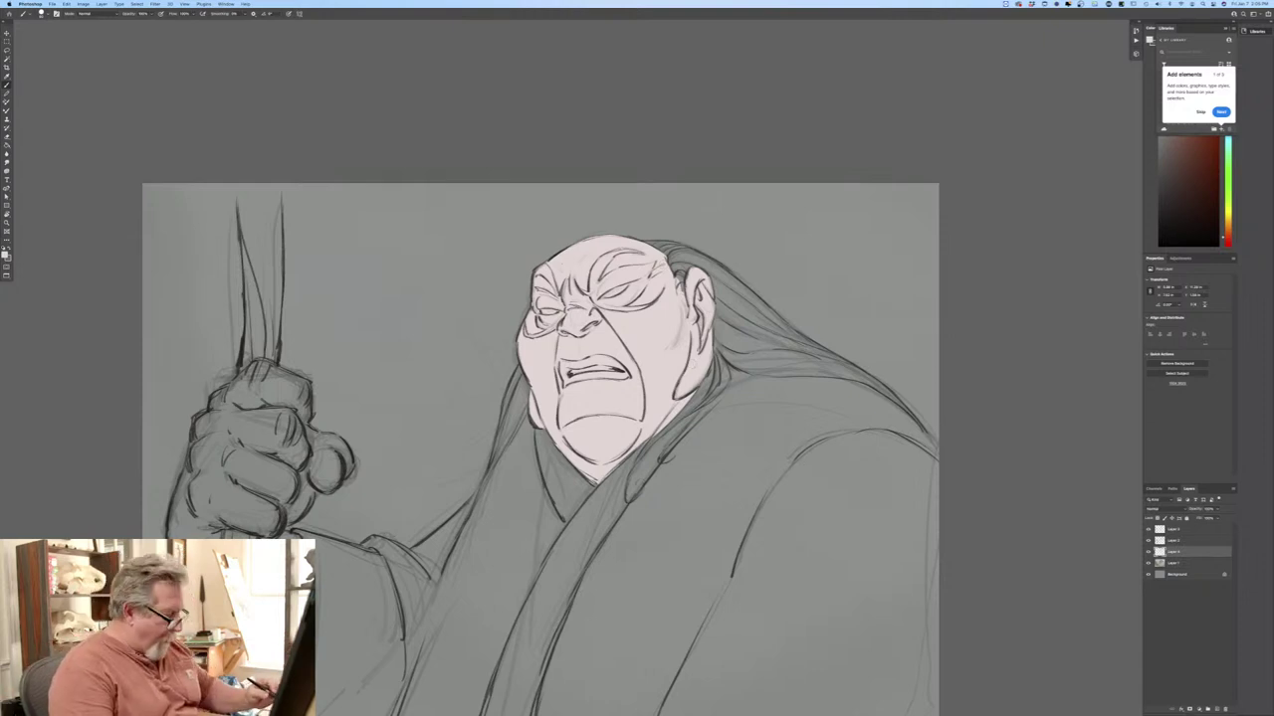
pyautogui.moveTo(597, 398); pyautogui.dragTo(801, 229)
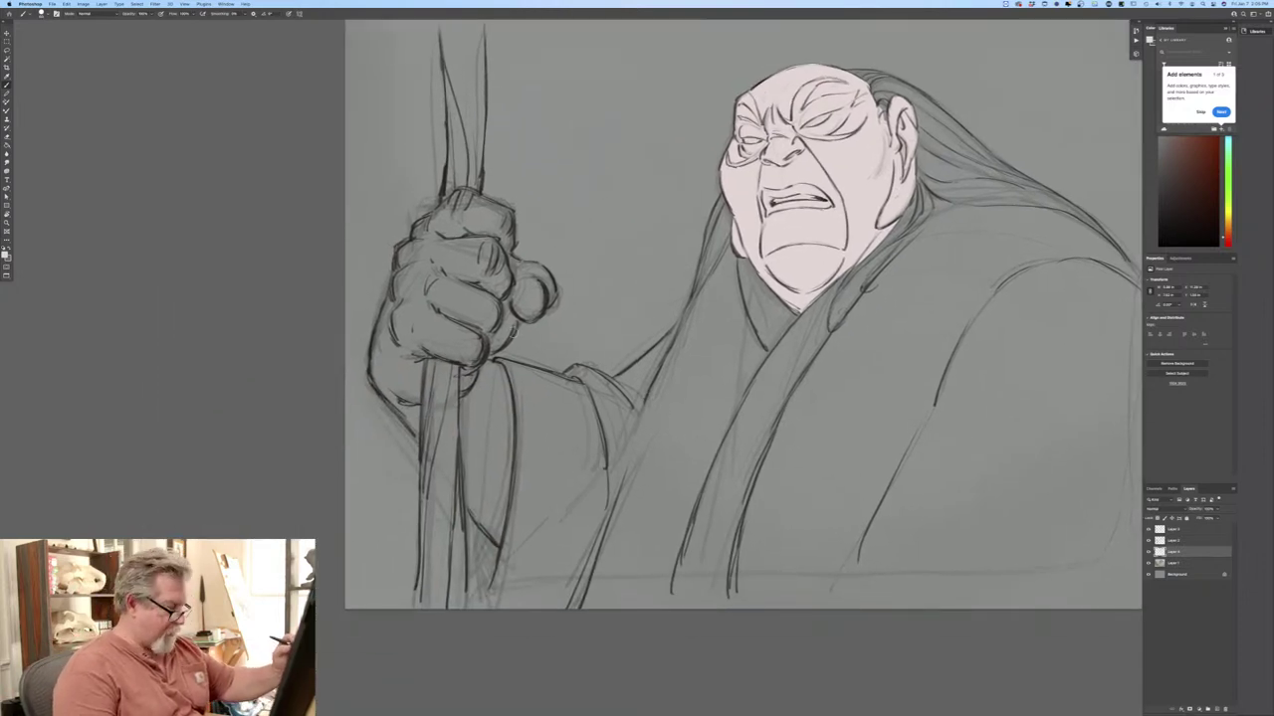
pyautogui.moveTo(525, 303)
pyautogui.mouseDown()
pyautogui.moveTo(497, 261)
pyautogui.moveTo(546, 302)
pyautogui.moveTo(525, 316)
pyautogui.moveTo(535, 288)
pyautogui.moveTo(507, 304)
pyautogui.moveTo(508, 328)
pyautogui.moveTo(472, 354)
pyautogui.moveTo(486, 278)
pyautogui.moveTo(467, 348)
pyautogui.moveTo(443, 251)
pyautogui.moveTo(418, 348)
pyautogui.mouseUp()
pyautogui.moveTo(437, 249)
pyautogui.mouseDown()
pyautogui.moveTo(460, 197)
pyautogui.moveTo(509, 215)
pyautogui.moveTo(503, 248)
pyautogui.moveTo(487, 227)
pyautogui.moveTo(422, 227)
pyautogui.moveTo(378, 382)
pyautogui.moveTo(414, 368)
pyautogui.moveTo(390, 404)
pyautogui.moveTo(383, 396)
pyautogui.moveTo(434, 450)
pyautogui.moveTo(444, 358)
pyautogui.moveTo(476, 388)
pyautogui.moveTo(497, 370)
pyautogui.moveTo(506, 413)
pyautogui.moveTo(492, 457)
pyautogui.moveTo(467, 438)
pyautogui.moveTo(460, 488)
pyautogui.moveTo(438, 466)
pyautogui.moveTo(487, 522)
pyautogui.moveTo(509, 437)
pyautogui.mouseUp()
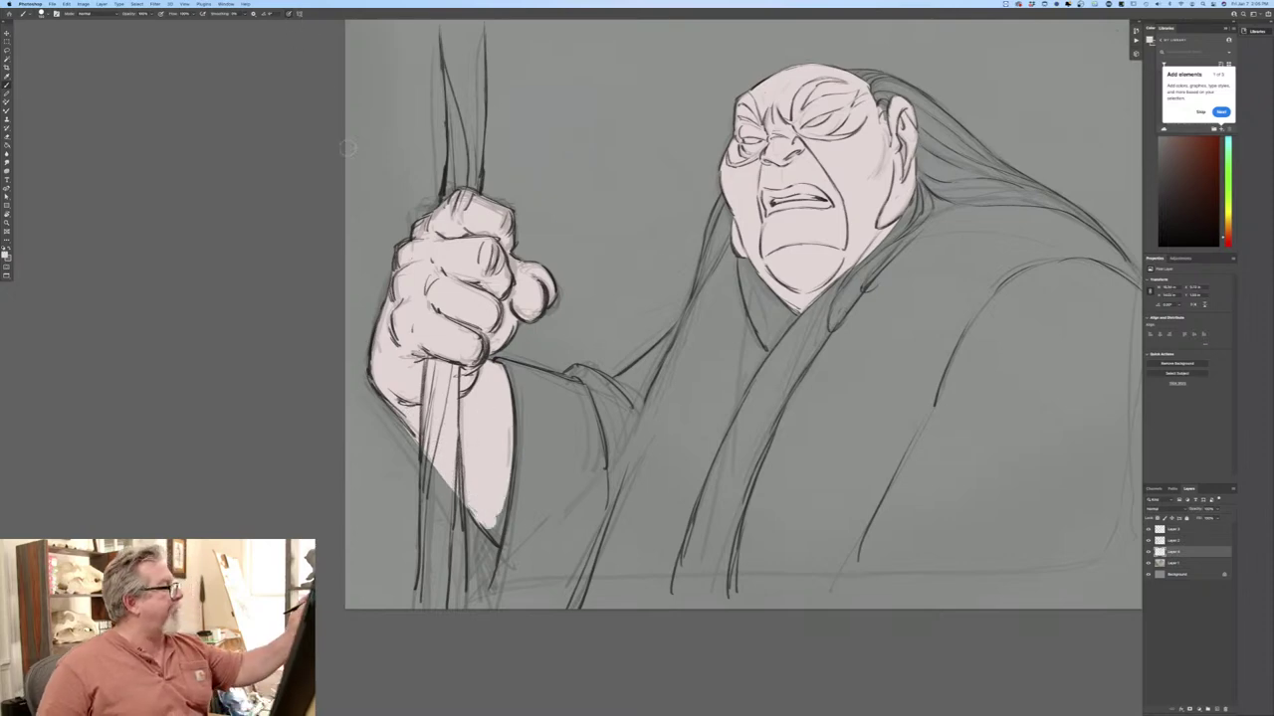
pyautogui.moveTo(505, 482)
pyautogui.mouseDown()
pyautogui.moveTo(499, 529)
pyautogui.moveTo(494, 519)
pyautogui.mouseUp()
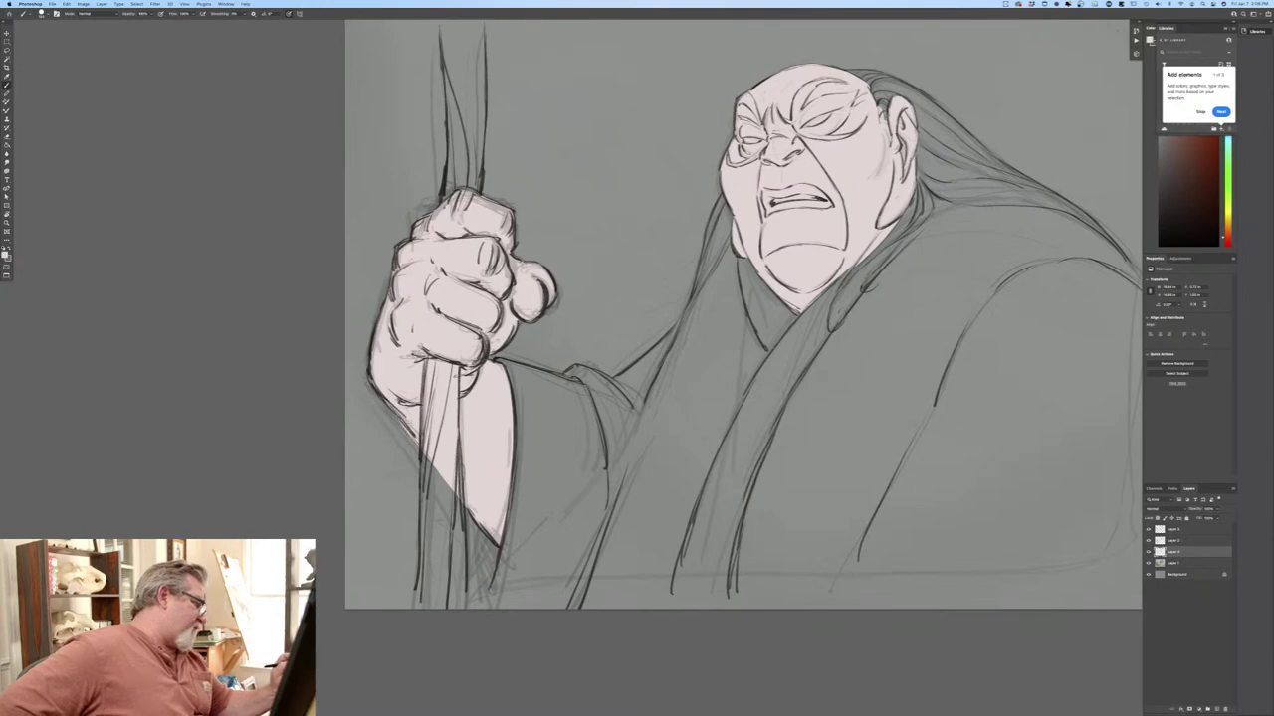
pyautogui.moveTo(470, 503); pyautogui.dragTo(498, 541)
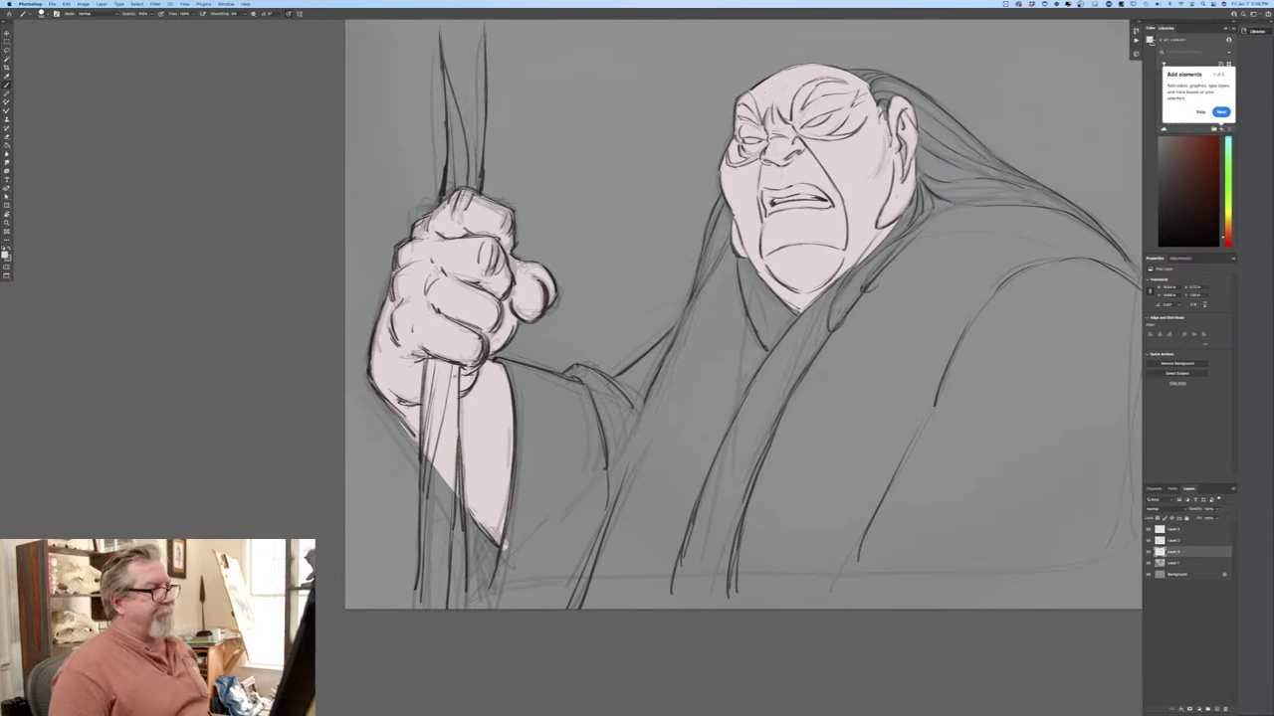
# Set the foreground to a dark navy blue and paint the sideburn and the hairline above the near ear.
pyautogui.moveTo(505, 546); pyautogui.dragTo(320, 656)
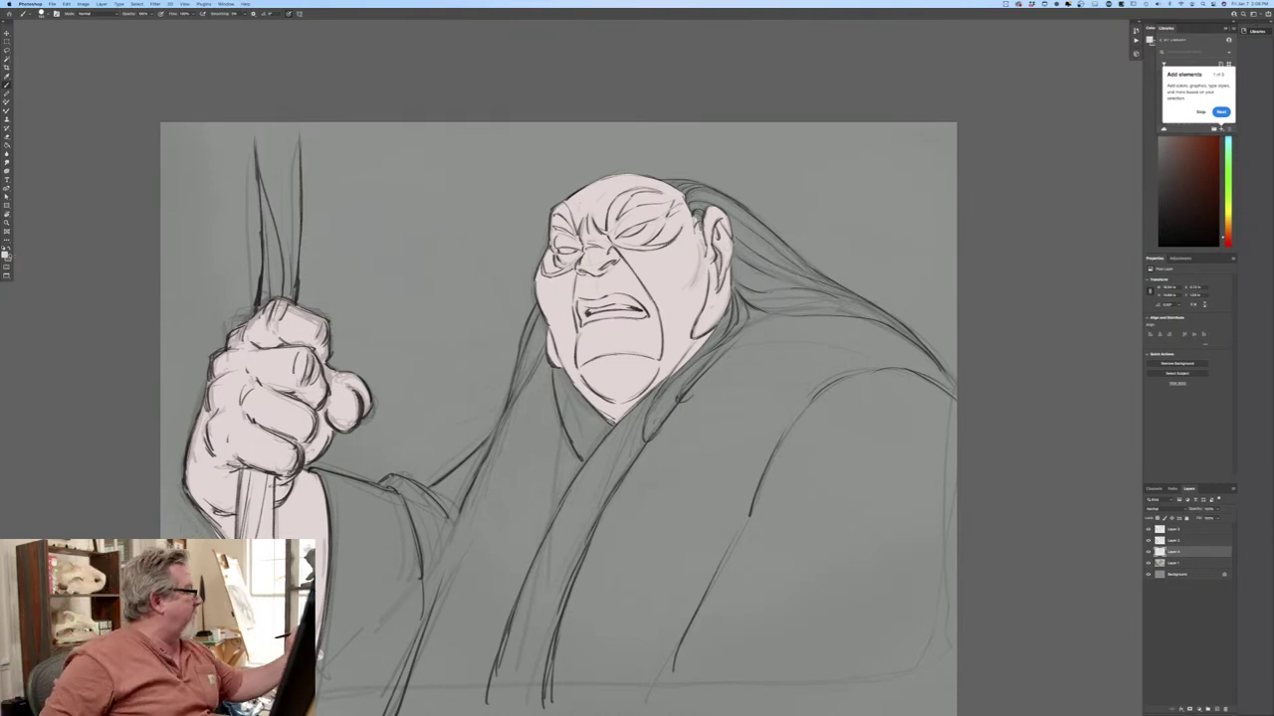
pyautogui.click(8, 253)
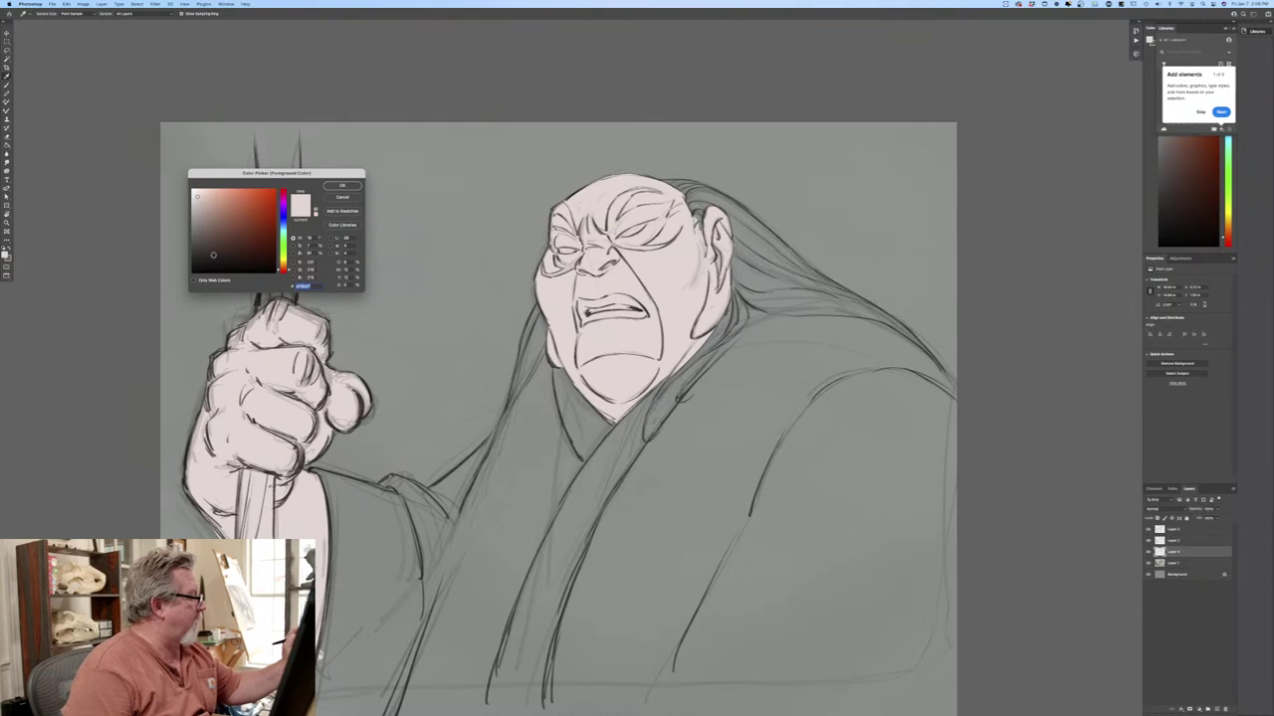
pyautogui.click(283, 220)
pyautogui.click(211, 245)
pyautogui.click(342, 186)
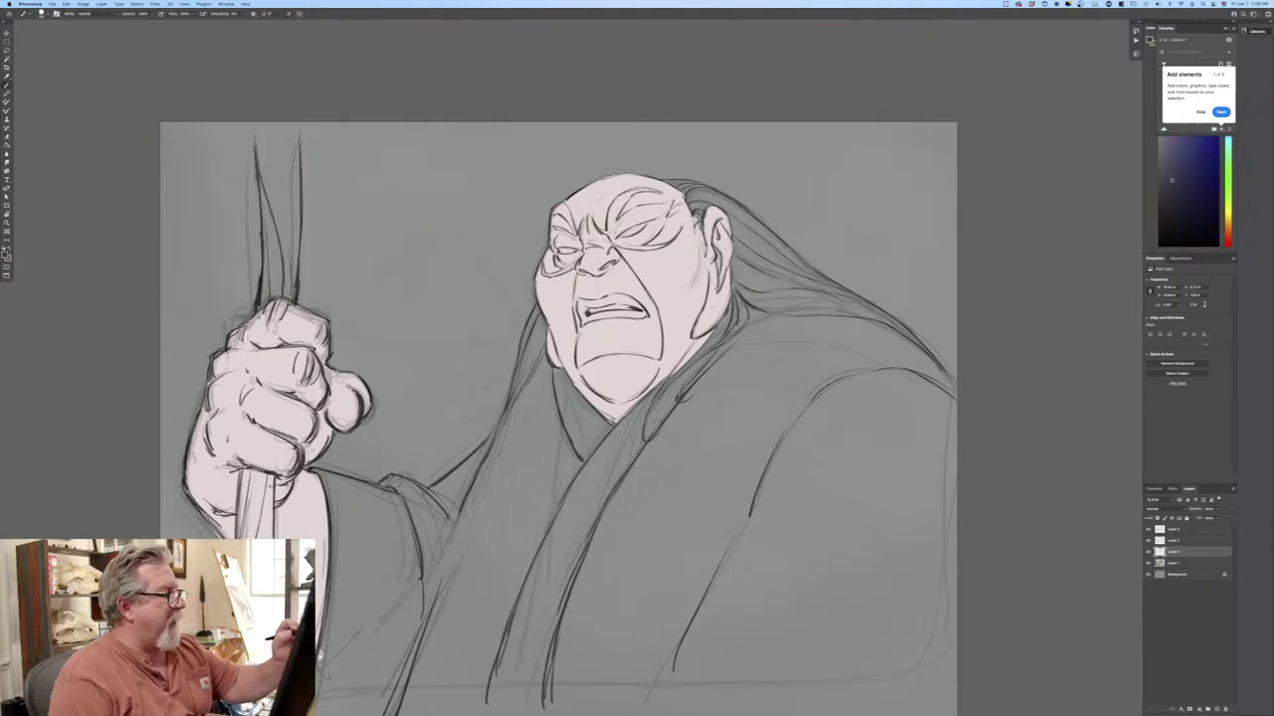
pyautogui.moveTo(690, 196); pyautogui.dragTo(693, 211)
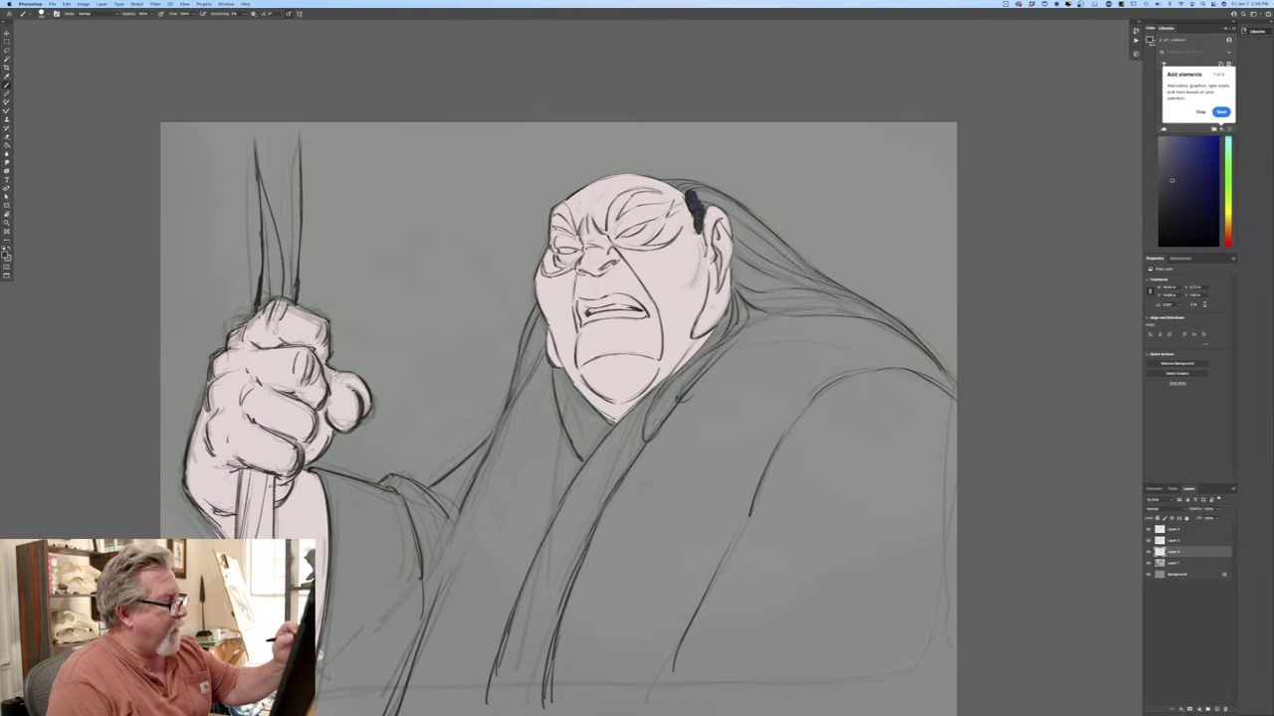
pyautogui.moveTo(694, 221); pyautogui.dragTo(690, 295)
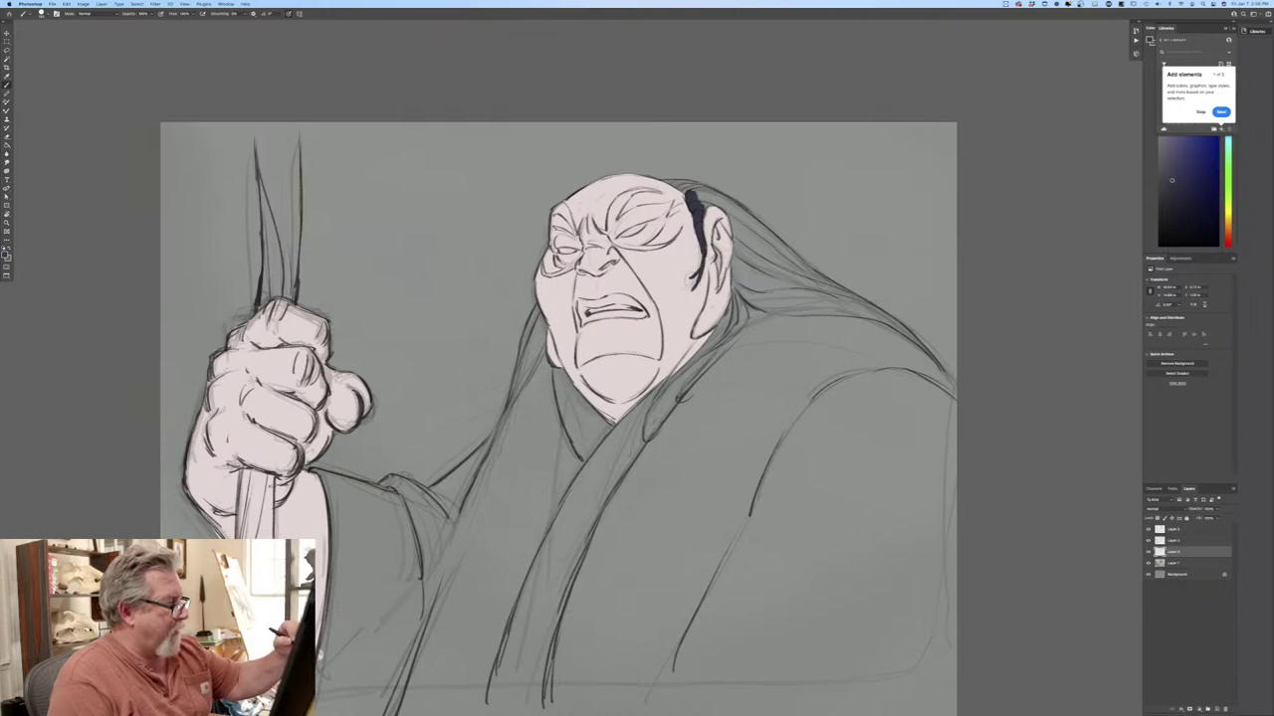
pyautogui.moveTo(697, 197)
pyautogui.mouseDown()
pyautogui.moveTo(701, 213)
pyautogui.moveTo(697, 191)
pyautogui.moveTo(690, 203)
pyautogui.moveTo(676, 186)
pyautogui.mouseUp()
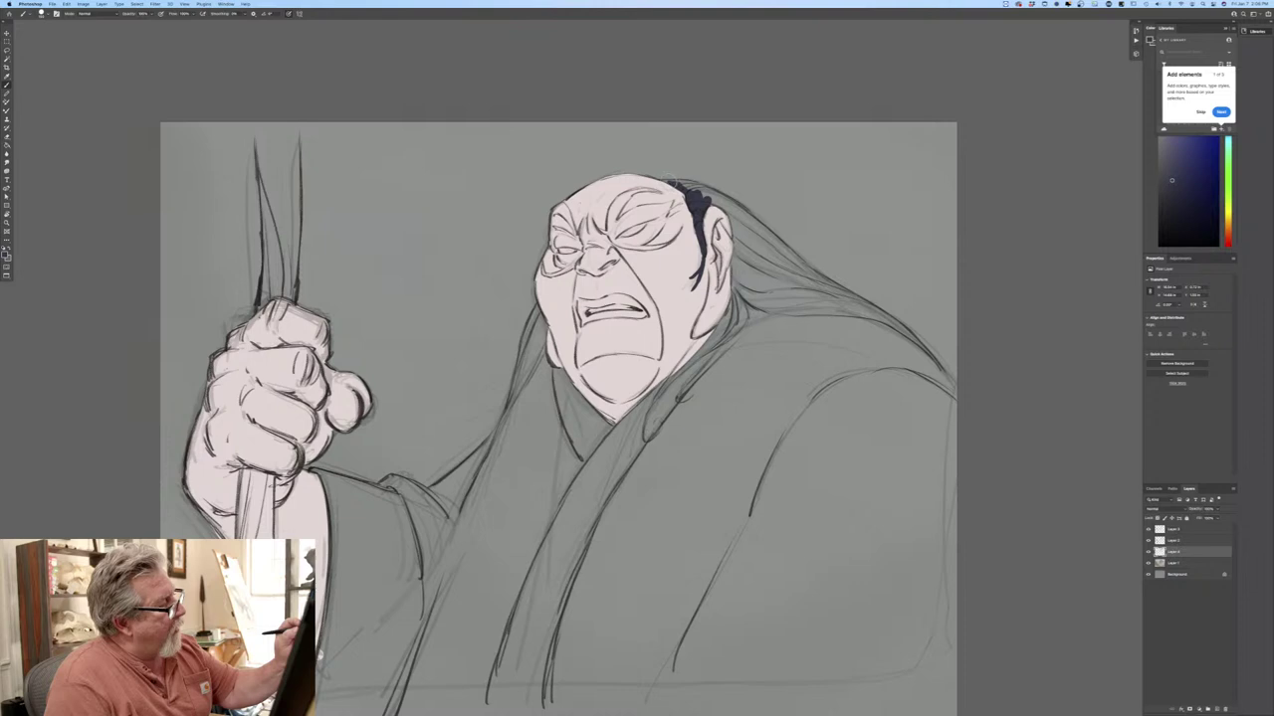
pyautogui.moveTo(673, 184)
pyautogui.mouseDown()
pyautogui.moveTo(715, 195)
pyautogui.moveTo(693, 188)
pyautogui.moveTo(701, 215)
pyautogui.moveTo(704, 187)
pyautogui.moveTo(740, 210)
pyautogui.moveTo(686, 186)
pyautogui.mouseUp()
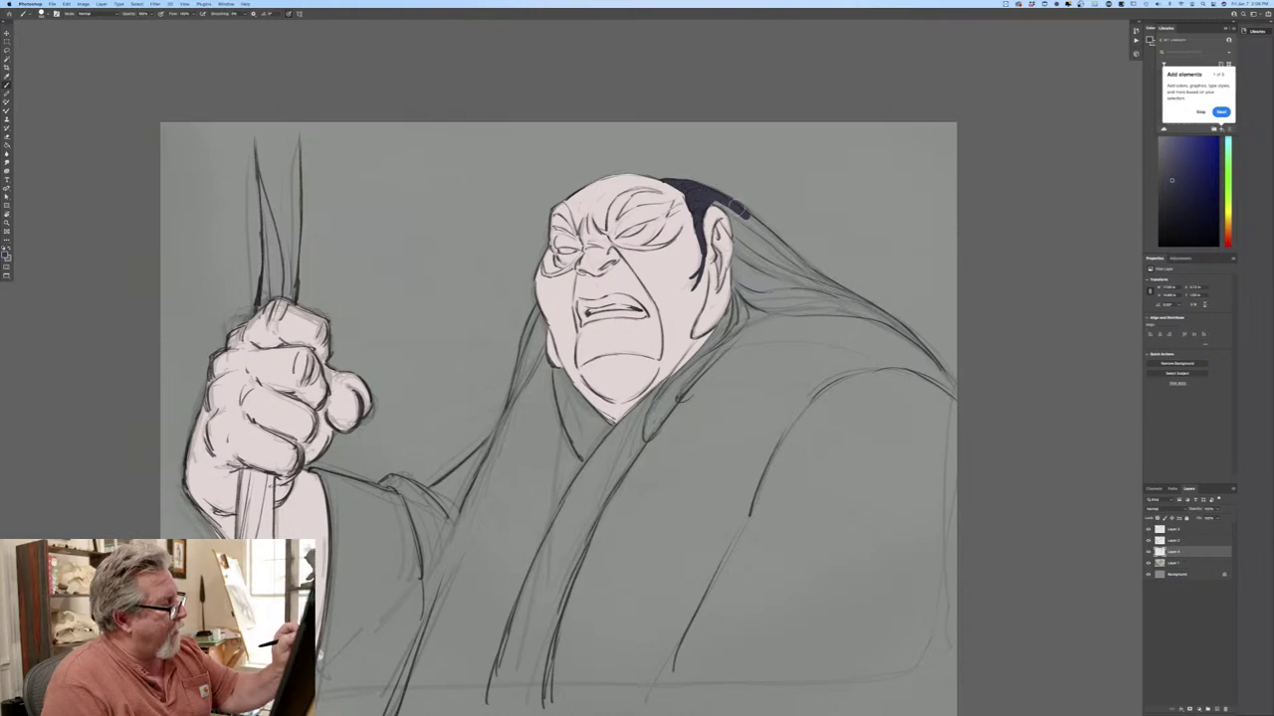
# Fill the long hair flowing behind the near ear and the strands below the jaw with the same dark navy.
pyautogui.moveTo(752, 219)
pyautogui.mouseDown()
pyautogui.moveTo(819, 278)
pyautogui.moveTo(724, 202)
pyautogui.moveTo(707, 204)
pyautogui.moveTo(731, 206)
pyautogui.moveTo(741, 234)
pyautogui.moveTo(739, 222)
pyautogui.moveTo(736, 286)
pyautogui.moveTo(756, 245)
pyautogui.moveTo(773, 273)
pyautogui.mouseUp()
pyautogui.moveTo(808, 290)
pyautogui.mouseDown()
pyautogui.moveTo(830, 284)
pyautogui.moveTo(921, 346)
pyautogui.moveTo(874, 317)
pyautogui.mouseUp()
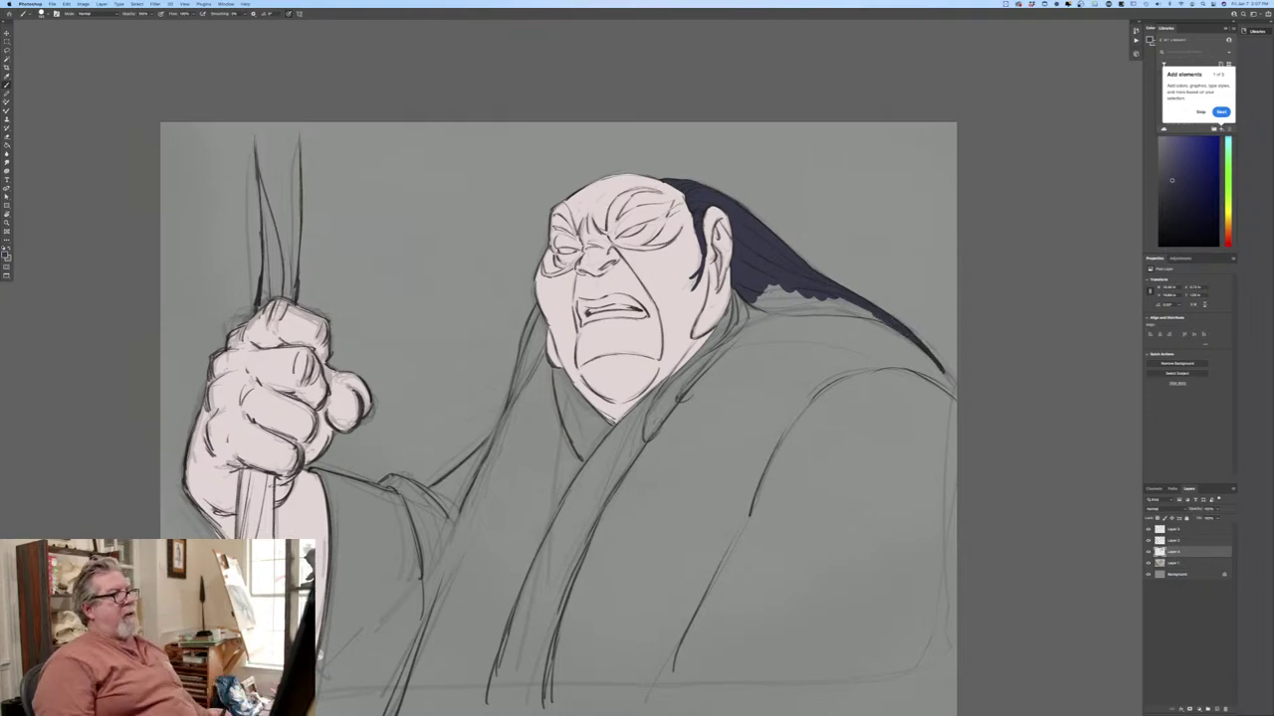
pyautogui.moveTo(773, 286)
pyautogui.mouseDown()
pyautogui.moveTo(888, 318)
pyautogui.moveTo(770, 307)
pyautogui.moveTo(754, 299)
pyautogui.moveTo(827, 299)
pyautogui.moveTo(790, 291)
pyautogui.moveTo(816, 302)
pyautogui.moveTo(786, 308)
pyautogui.moveTo(738, 286)
pyautogui.moveTo(727, 328)
pyautogui.moveTo(741, 307)
pyautogui.moveTo(741, 318)
pyautogui.moveTo(709, 327)
pyautogui.moveTo(711, 339)
pyautogui.moveTo(722, 326)
pyautogui.moveTo(664, 417)
pyautogui.mouseUp()
pyautogui.moveTo(715, 352); pyautogui.dragTo(679, 400)
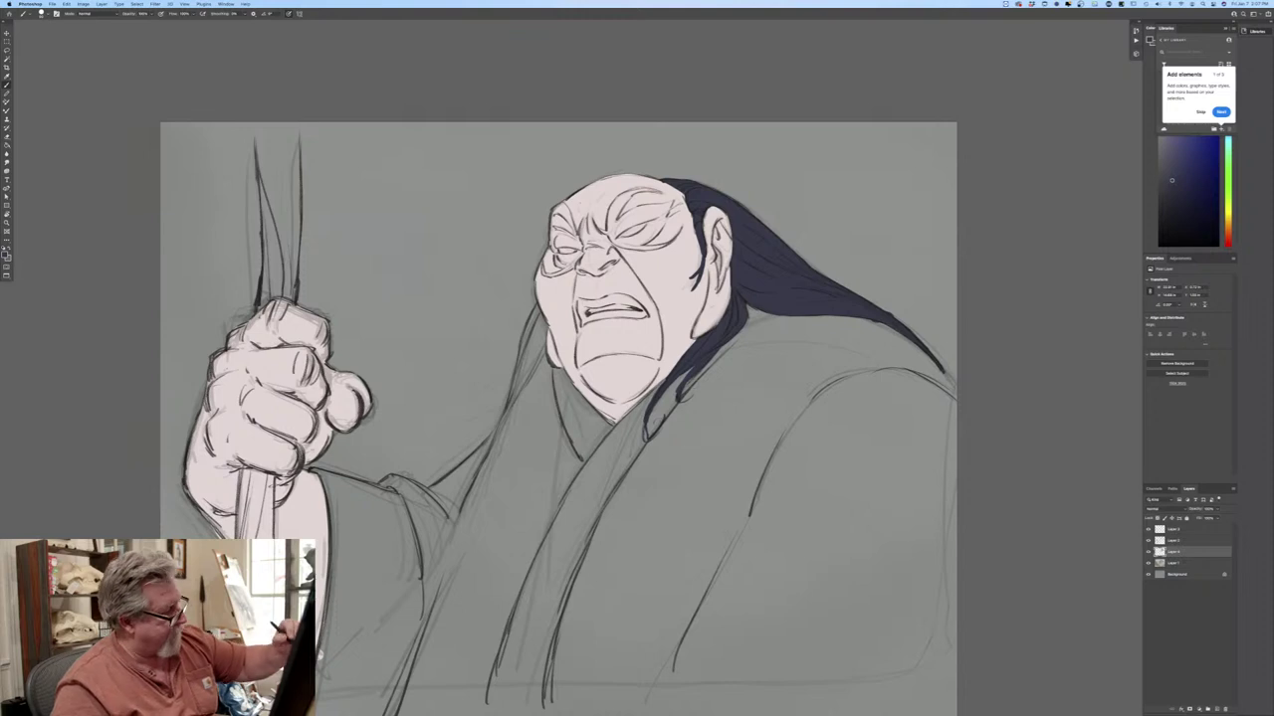
# Fill the hair lock on the far side of the face, from cheek to shoulder, with the same dark navy.
pyautogui.moveTo(537, 310); pyautogui.dragTo(540, 329)
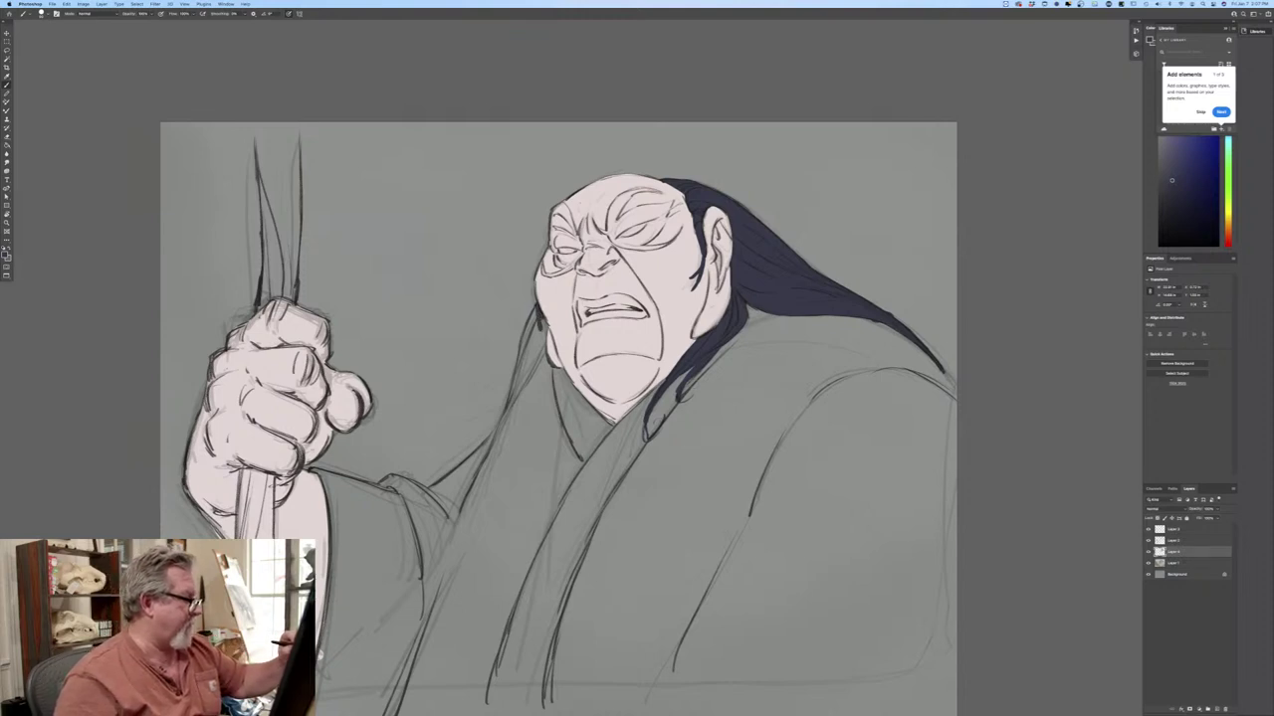
pyautogui.moveTo(543, 352)
pyautogui.mouseDown()
pyautogui.moveTo(533, 370)
pyautogui.moveTo(537, 334)
pyautogui.moveTo(519, 368)
pyautogui.mouseUp()
pyautogui.moveTo(530, 324); pyautogui.dragTo(513, 392)
pyautogui.moveTo(532, 348)
pyautogui.mouseDown()
pyautogui.moveTo(520, 388)
pyautogui.moveTo(529, 333)
pyautogui.moveTo(499, 425)
pyautogui.mouseUp()
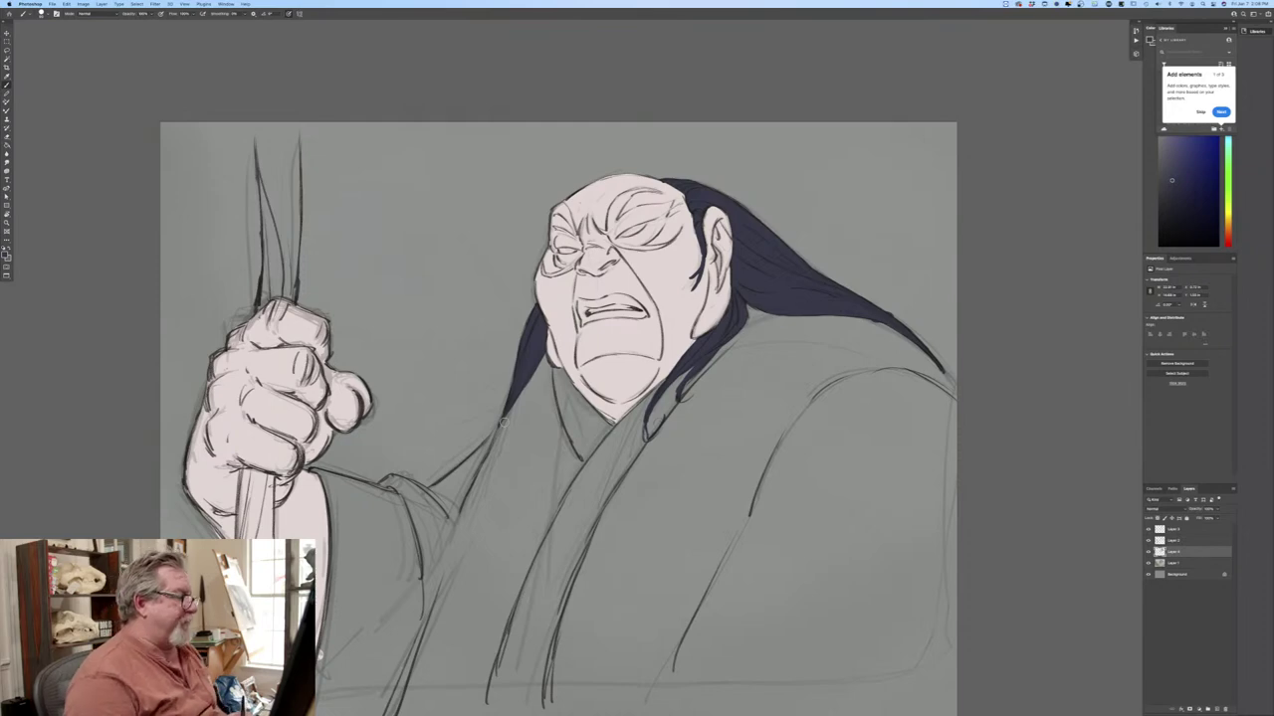
# Set the foreground to a strong red and paint under the nose, the area above the mouth and both creases beside it.
pyautogui.press('super+equal')
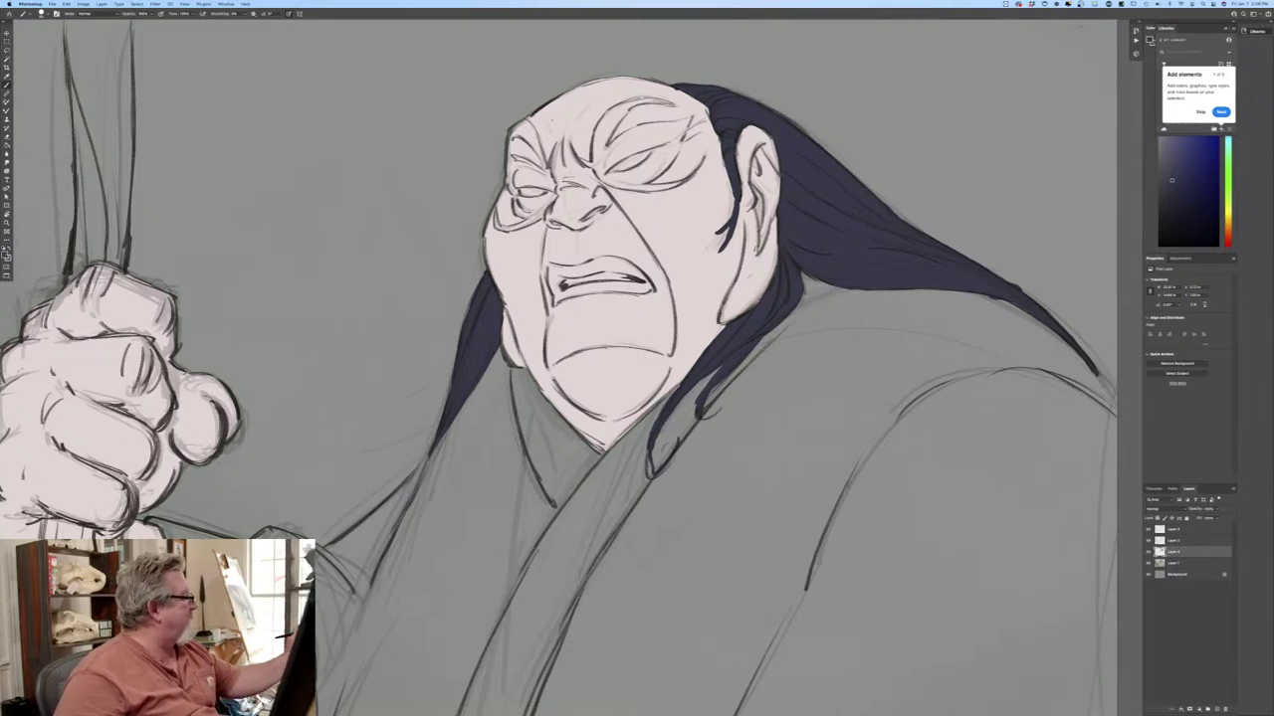
pyautogui.click(5, 255)
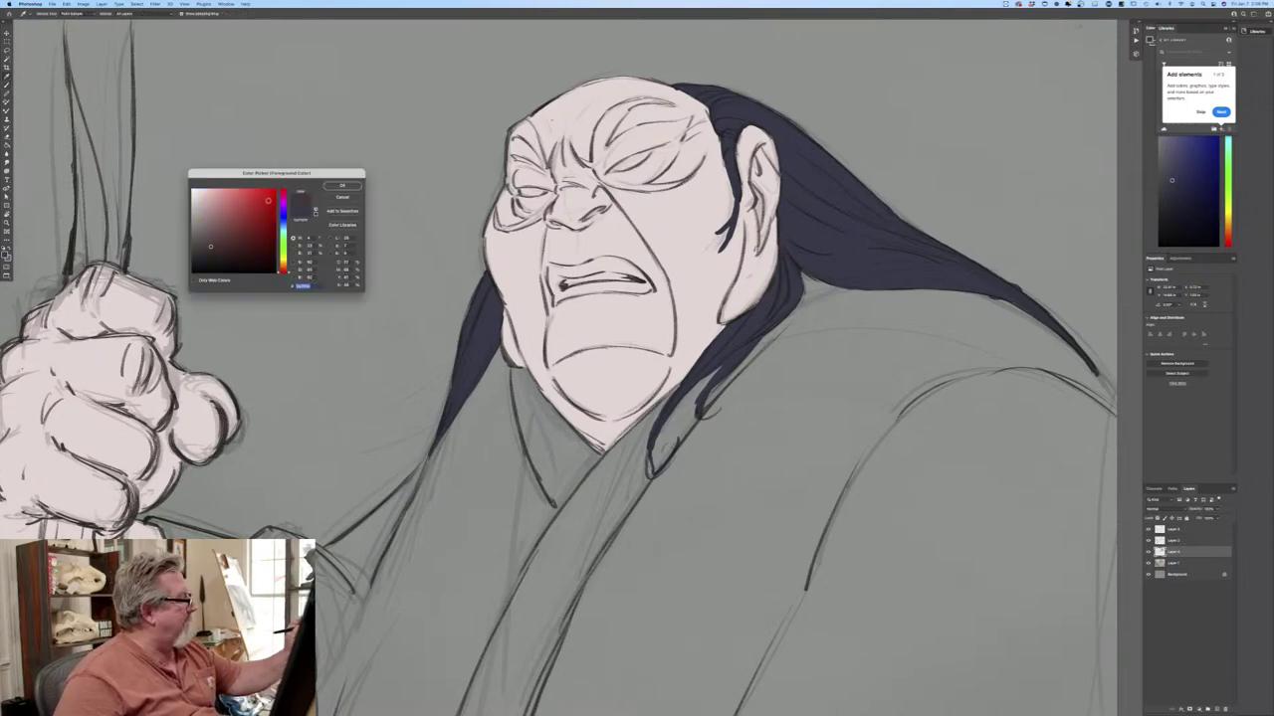
pyautogui.click(341, 187)
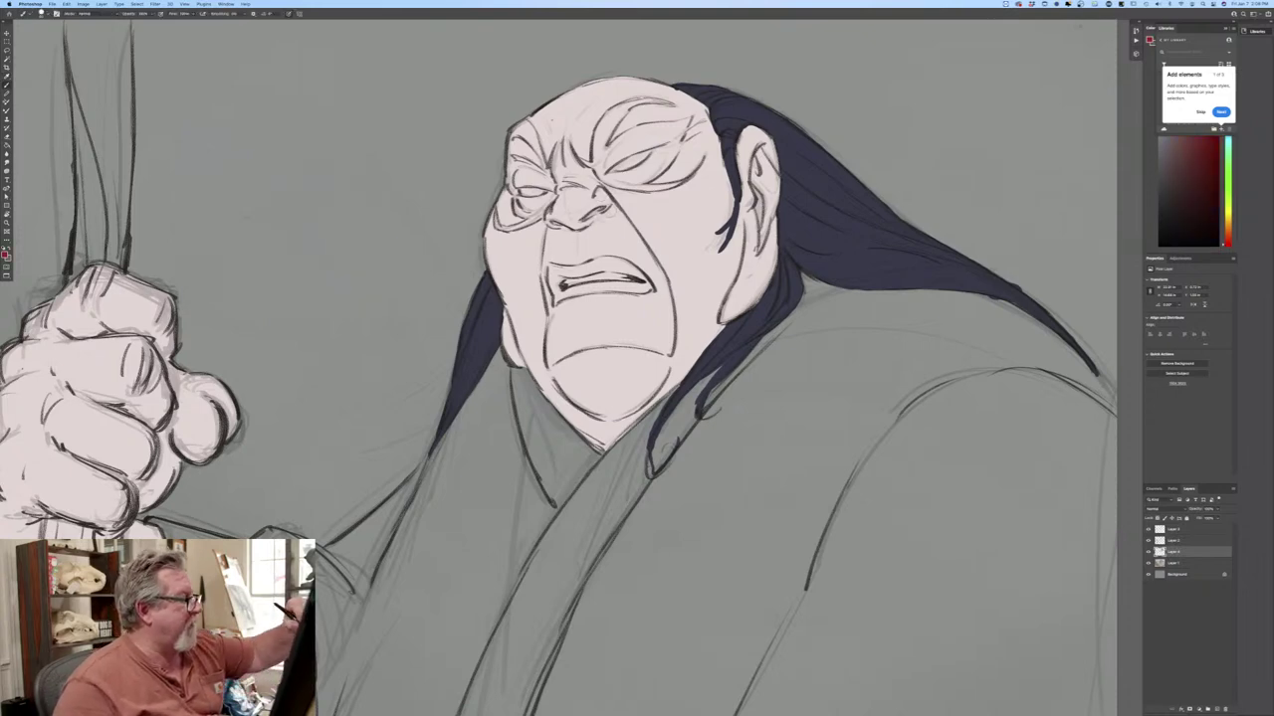
pyautogui.moveTo(609, 208); pyautogui.dragTo(577, 235)
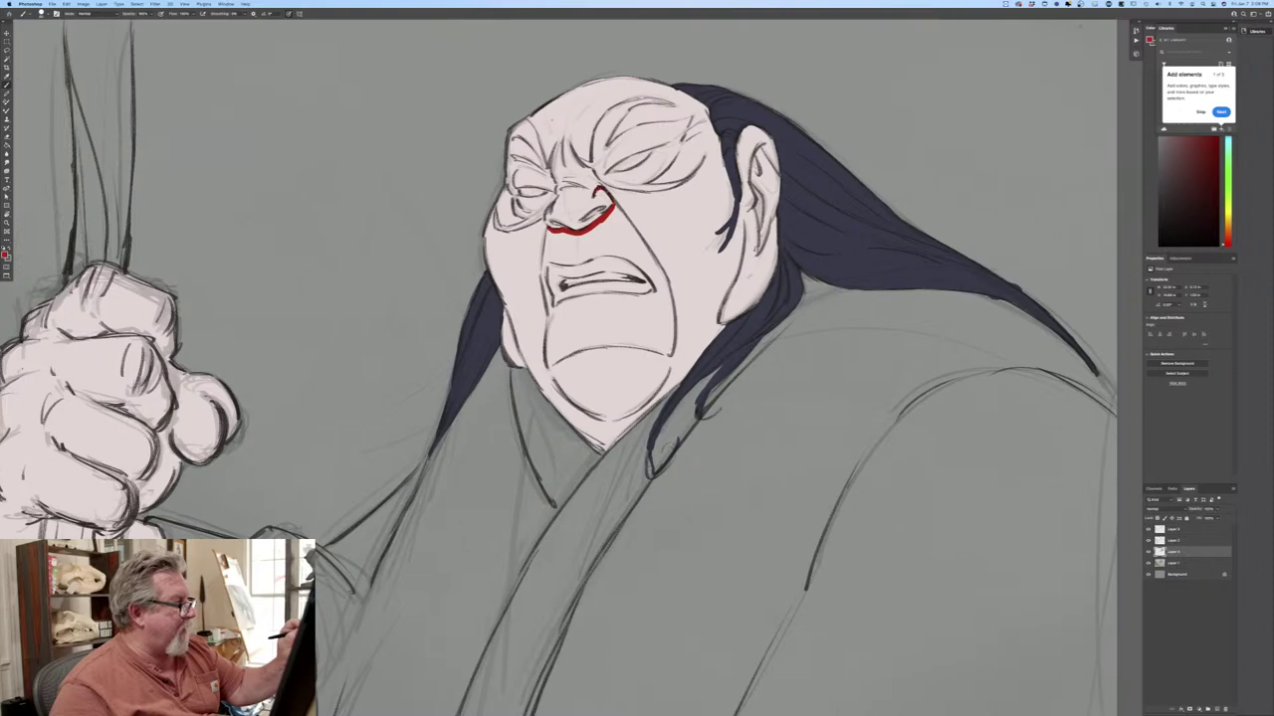
pyautogui.moveTo(617, 209)
pyautogui.mouseDown()
pyautogui.moveTo(619, 210)
pyautogui.moveTo(661, 269)
pyautogui.moveTo(670, 354)
pyautogui.moveTo(666, 291)
pyautogui.moveTo(597, 216)
pyautogui.mouseUp()
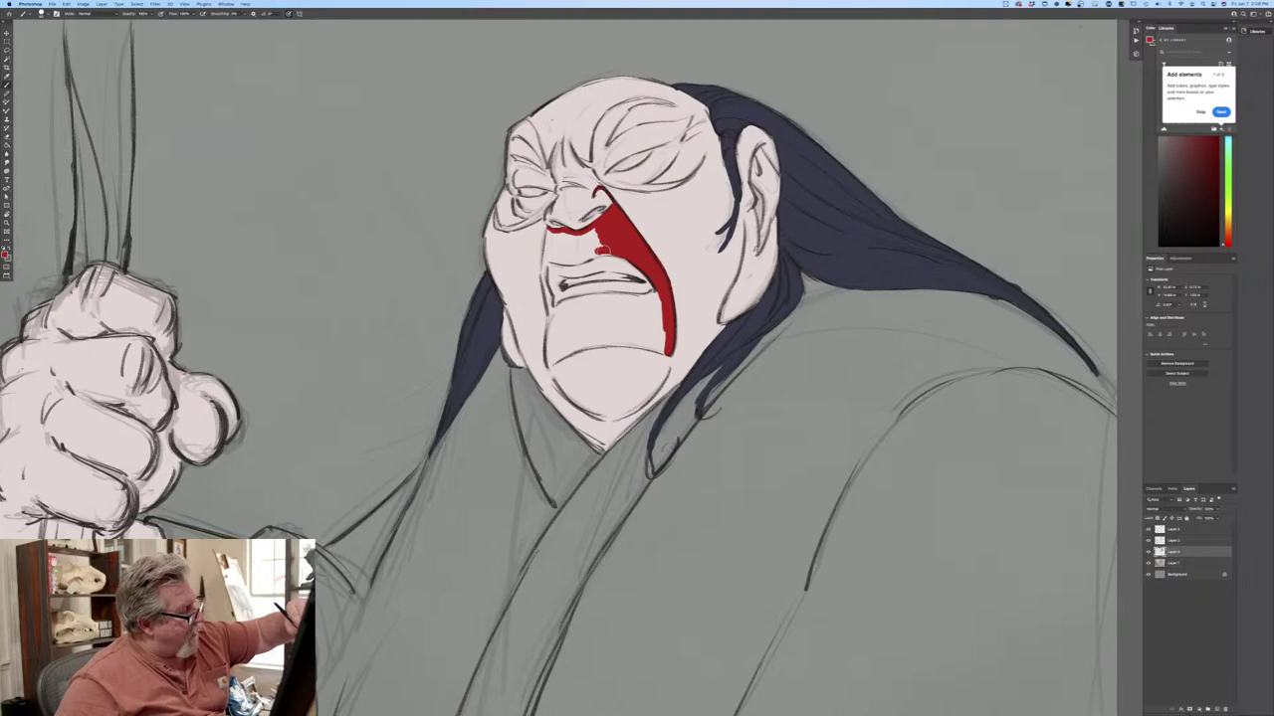
pyautogui.moveTo(601, 249)
pyautogui.mouseDown()
pyautogui.moveTo(553, 261)
pyautogui.moveTo(589, 248)
pyautogui.moveTo(597, 225)
pyautogui.moveTo(560, 251)
pyautogui.moveTo(557, 232)
pyautogui.moveTo(555, 255)
pyautogui.mouseUp()
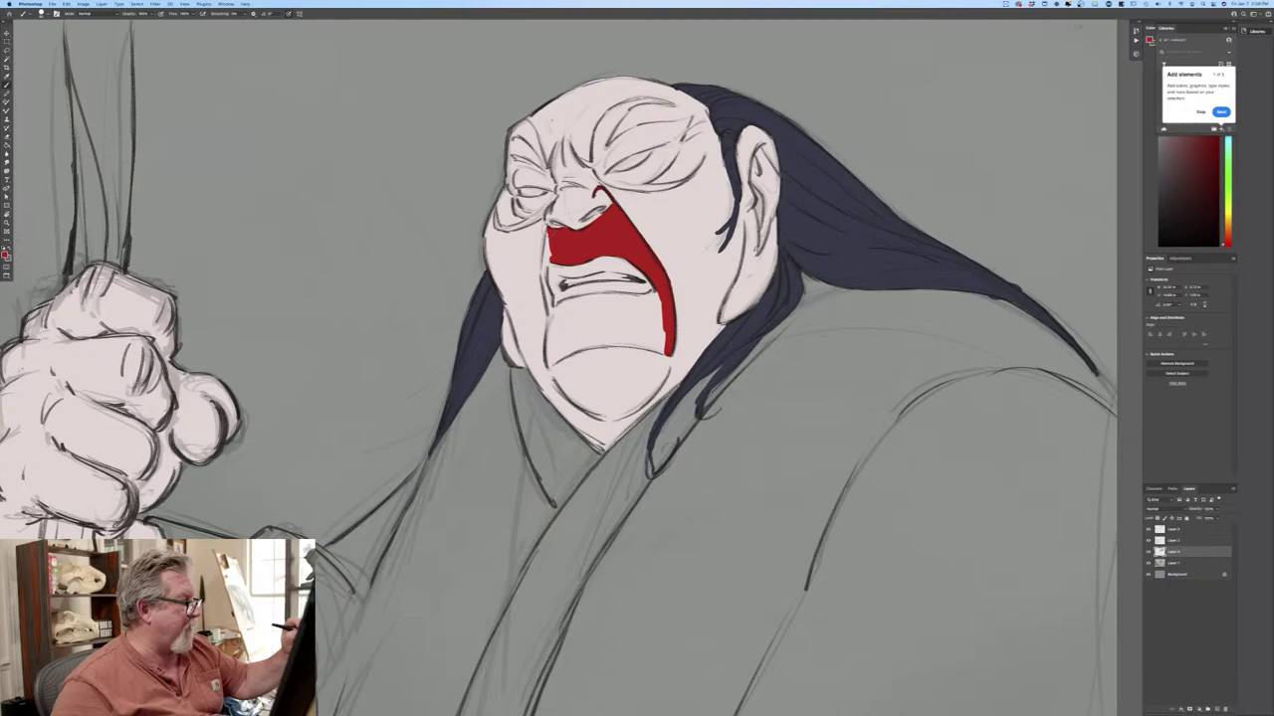
pyautogui.moveTo(546, 231); pyautogui.dragTo(548, 320)
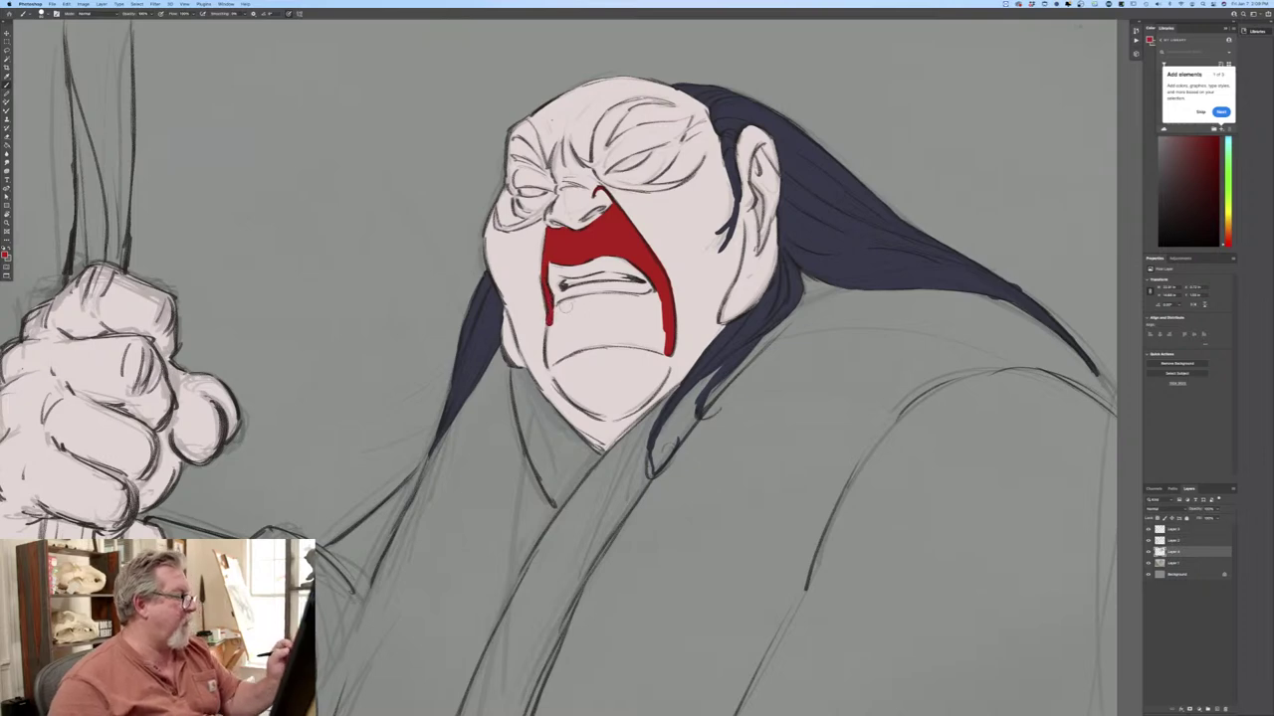
# Fill the area between the mouth and the chin crease with the same red, leaving the mouth opening and chin pale.
pyautogui.moveTo(573, 302)
pyautogui.mouseDown()
pyautogui.moveTo(615, 308)
pyautogui.moveTo(562, 309)
pyautogui.moveTo(657, 288)
pyautogui.moveTo(629, 297)
pyautogui.moveTo(663, 308)
pyautogui.moveTo(625, 316)
pyautogui.mouseUp()
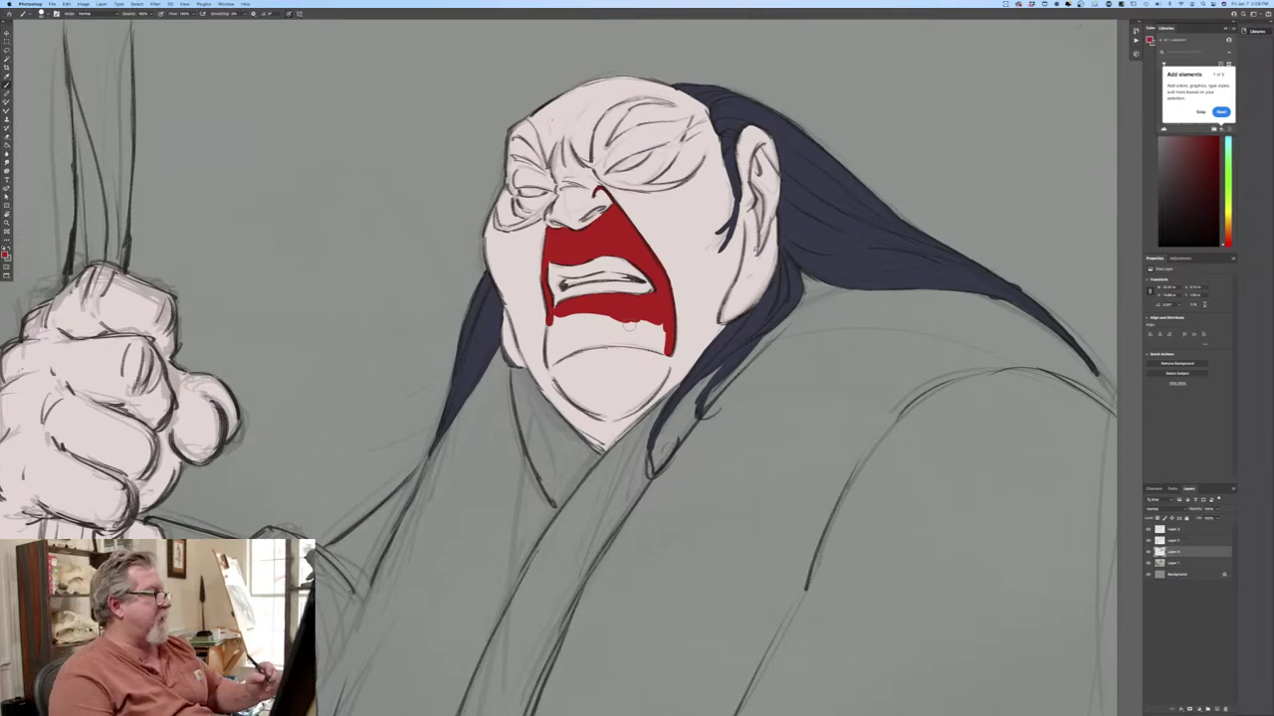
pyautogui.moveTo(615, 321)
pyautogui.mouseDown()
pyautogui.moveTo(558, 312)
pyautogui.moveTo(557, 333)
pyautogui.moveTo(552, 315)
pyautogui.moveTo(548, 370)
pyautogui.mouseUp()
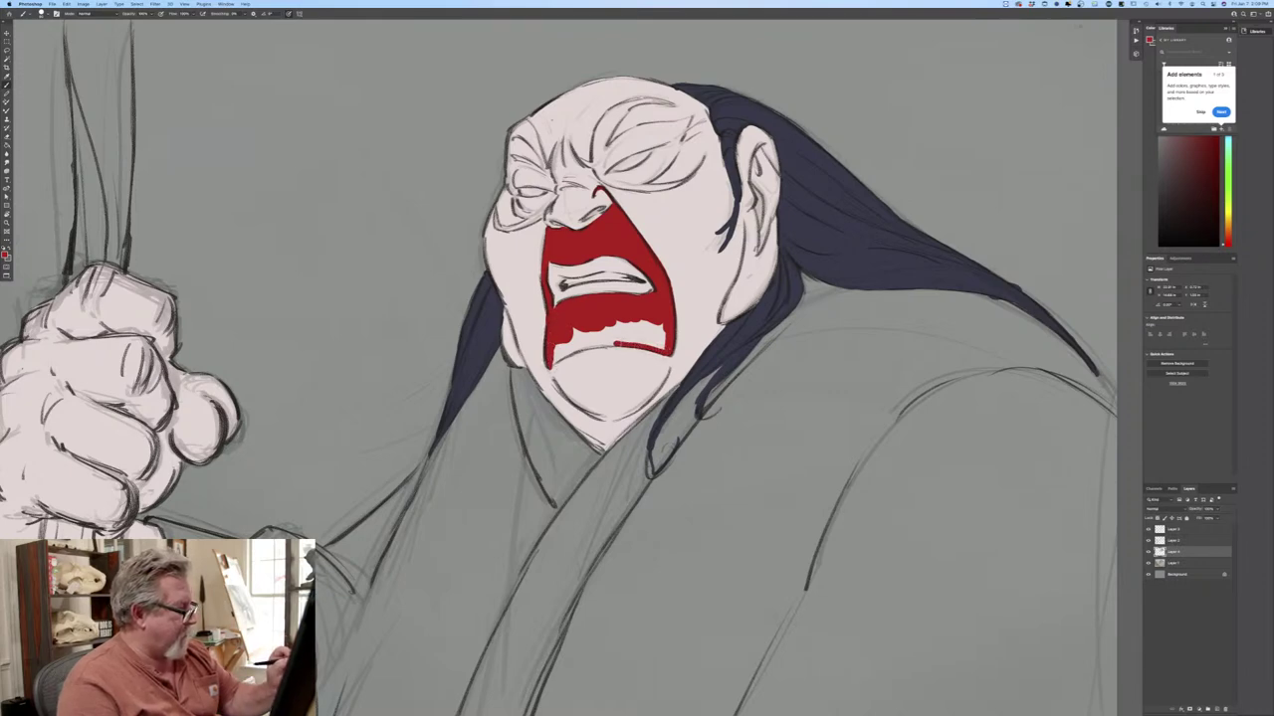
pyautogui.moveTo(571, 351)
pyautogui.mouseDown()
pyautogui.moveTo(662, 345)
pyautogui.moveTo(601, 334)
pyautogui.moveTo(664, 334)
pyautogui.mouseUp()
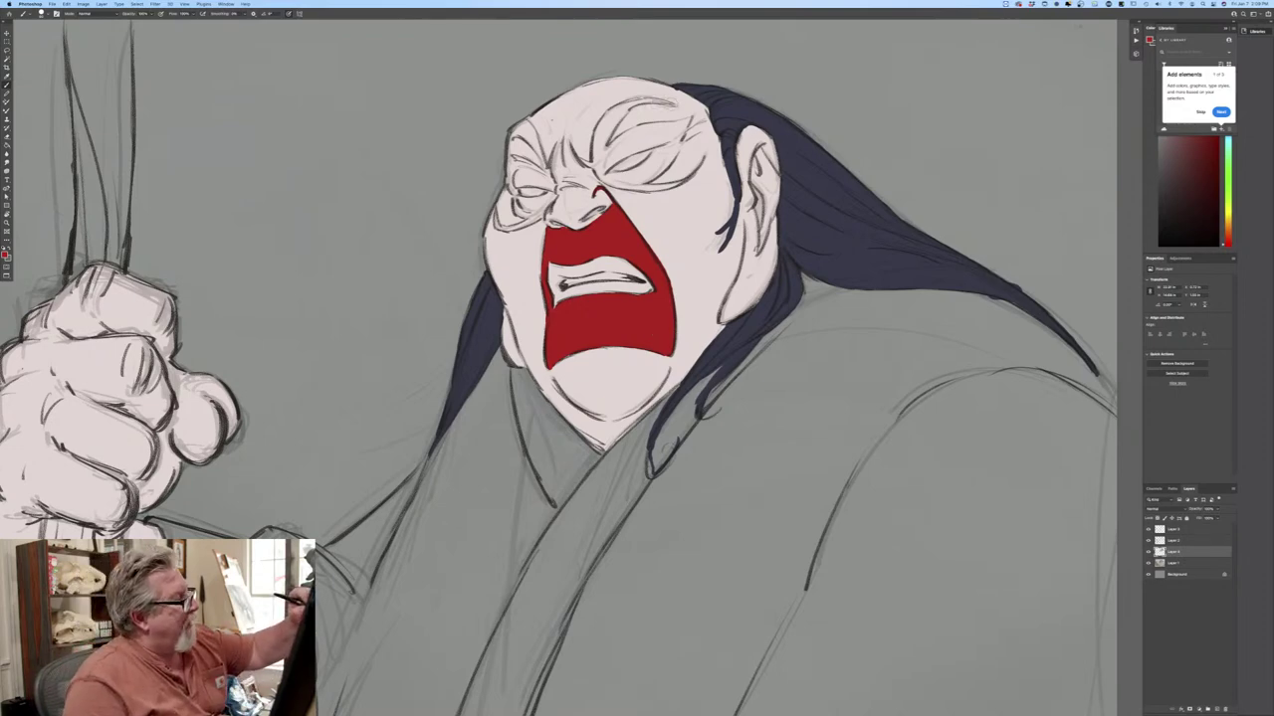
# Paint the near eyebrow, the inner brow crease and the near upper eyelid in the same red.
pyautogui.moveTo(649, 101); pyautogui.dragTo(593, 154)
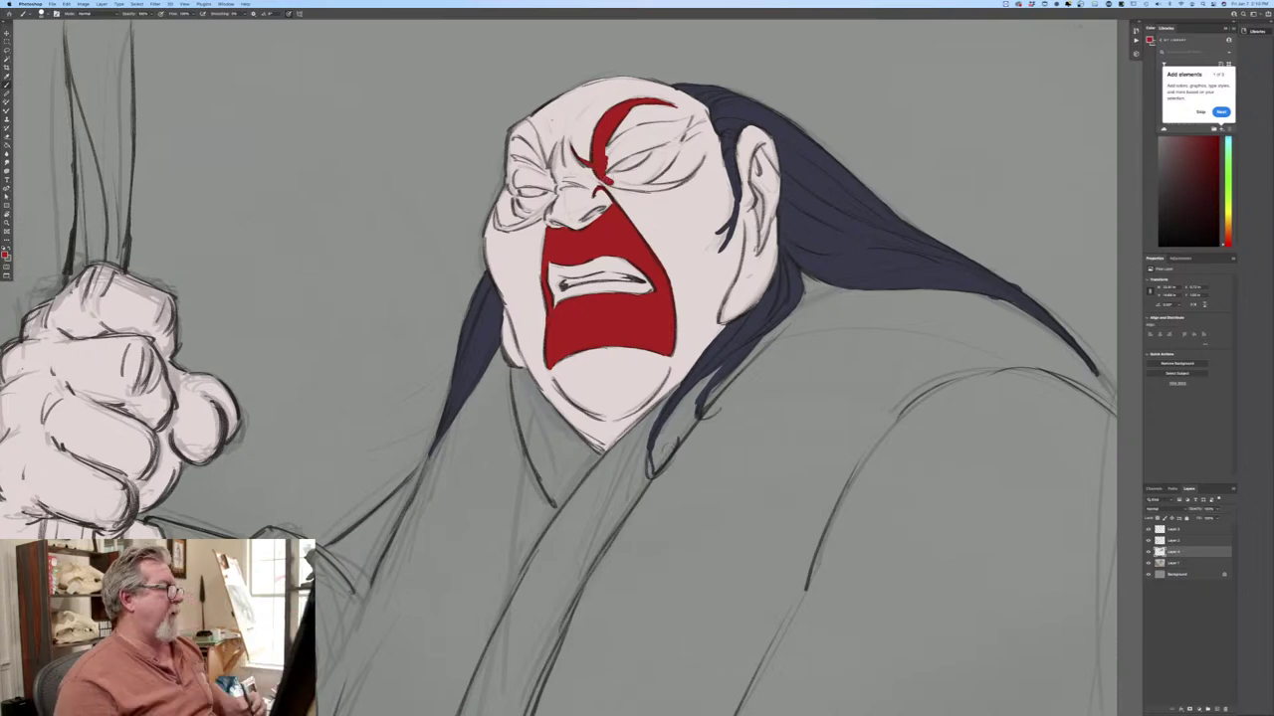
pyautogui.press('super+plus')
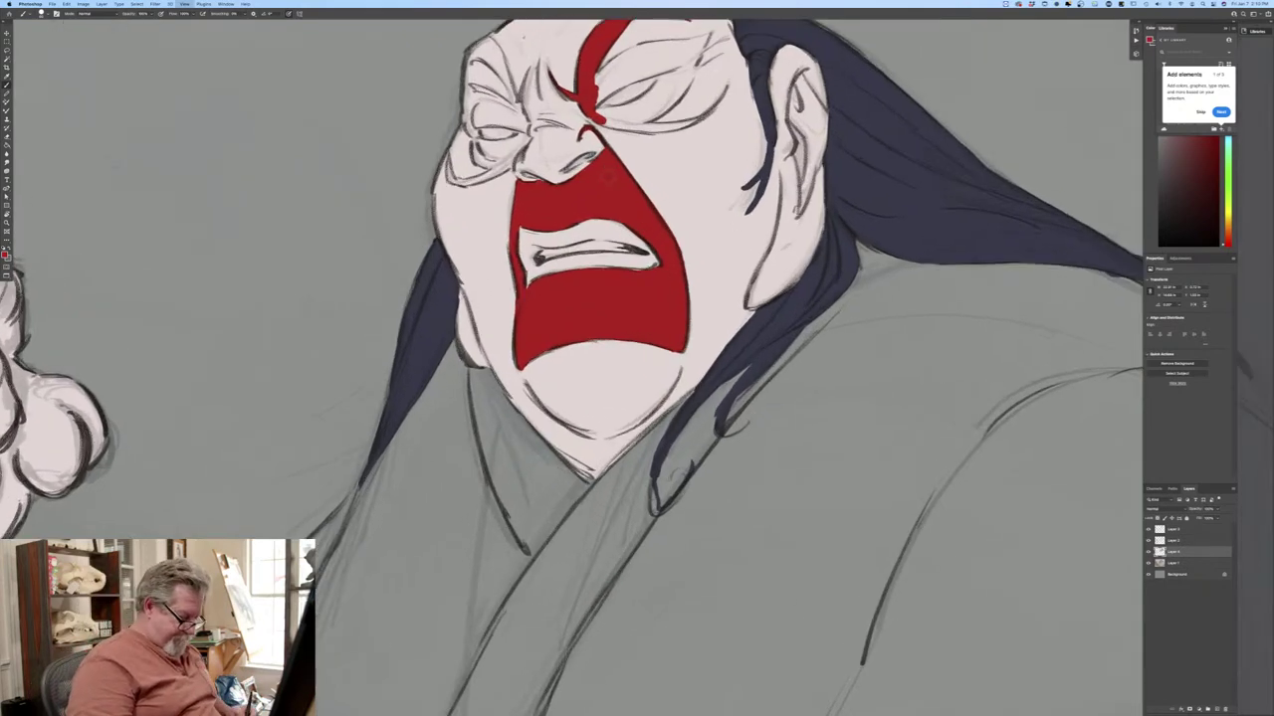
pyautogui.moveTo(305, 281); pyautogui.dragTo(354, 467)
pyautogui.press('r')
pyautogui.moveTo(371, 279); pyautogui.dragTo(344, 489)
pyautogui.press('b')
pyautogui.moveTo(629, 204); pyautogui.dragTo(604, 267)
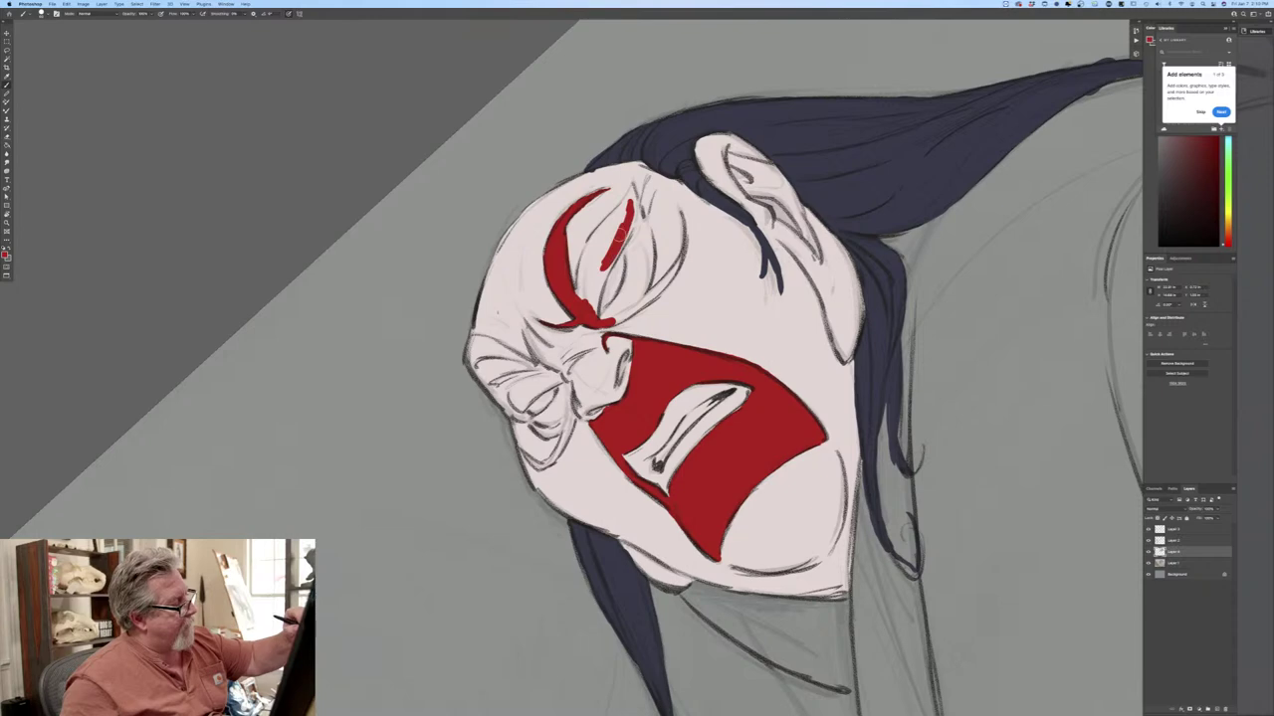
pyautogui.moveTo(589, 265)
pyautogui.mouseDown()
pyautogui.moveTo(616, 214)
pyautogui.moveTo(577, 286)
pyautogui.moveTo(598, 248)
pyautogui.moveTo(595, 318)
pyautogui.moveTo(634, 184)
pyautogui.mouseUp()
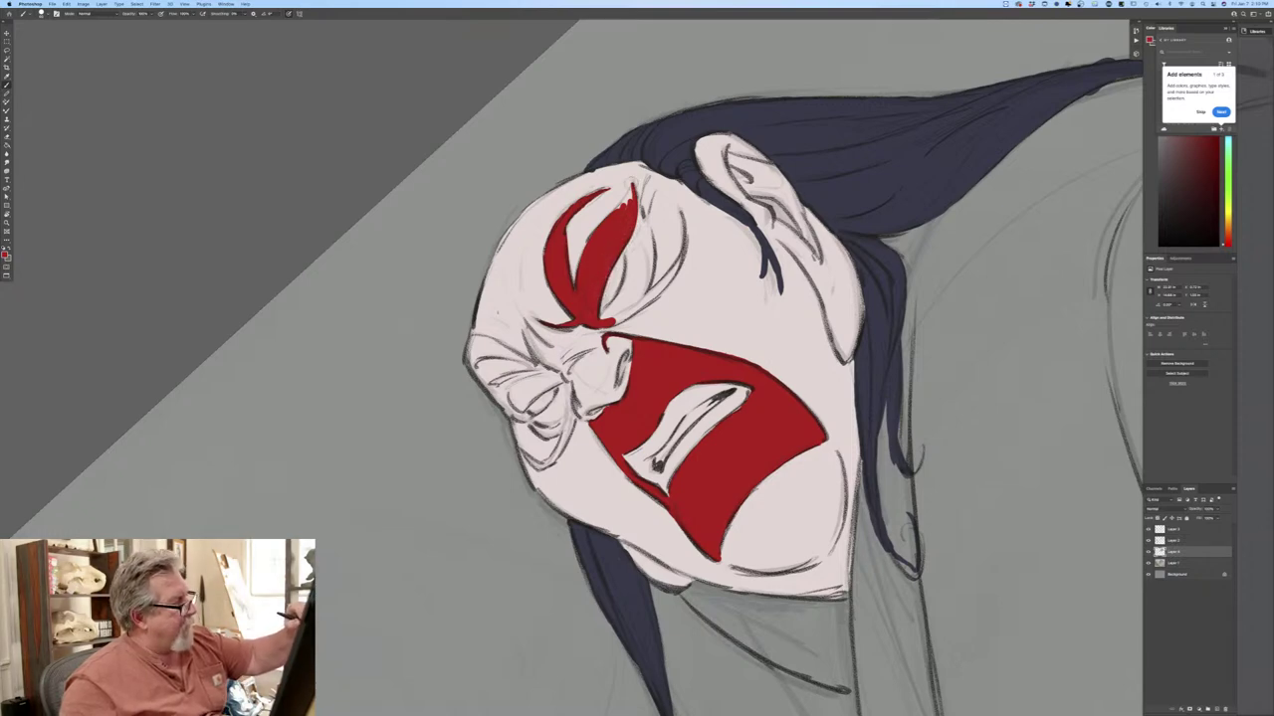
# Paint red around the outer corner and underside of the near eye, plus the curved crease below it, keeping the eye pale.
pyautogui.moveTo(627, 189)
pyautogui.mouseDown()
pyautogui.moveTo(609, 213)
pyautogui.moveTo(634, 205)
pyautogui.moveTo(649, 233)
pyautogui.moveTo(651, 277)
pyautogui.moveTo(634, 305)
pyautogui.mouseUp()
pyautogui.moveTo(642, 251)
pyautogui.mouseDown()
pyautogui.moveTo(623, 305)
pyautogui.moveTo(627, 277)
pyautogui.mouseUp()
pyautogui.moveTo(637, 227)
pyautogui.mouseDown()
pyautogui.moveTo(644, 278)
pyautogui.moveTo(630, 270)
pyautogui.moveTo(601, 319)
pyautogui.moveTo(627, 301)
pyautogui.mouseUp()
pyautogui.moveTo(685, 235)
pyautogui.mouseDown()
pyautogui.moveTo(661, 288)
pyautogui.moveTo(623, 323)
pyautogui.mouseUp()
pyautogui.moveTo(678, 264)
pyautogui.mouseDown()
pyautogui.moveTo(631, 309)
pyautogui.moveTo(656, 288)
pyautogui.mouseUp()
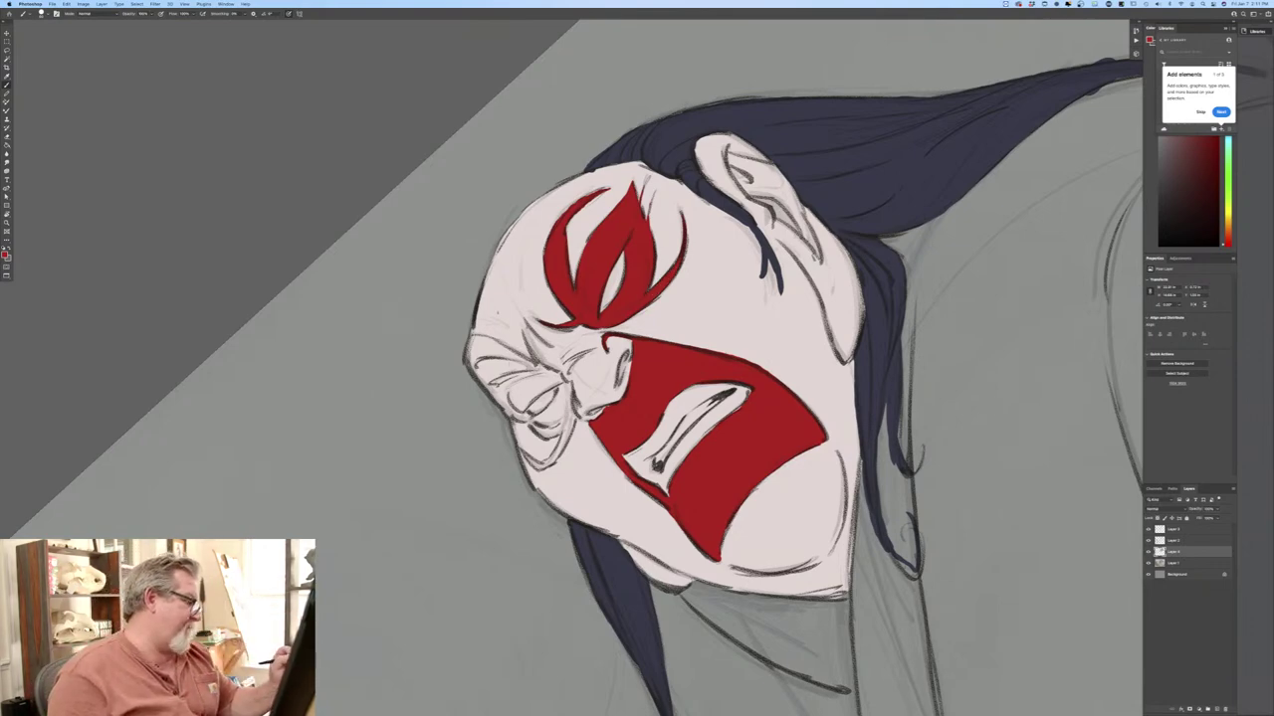
# Paint the far eyebrow and begin the far upper eyelid in the same red.
pyautogui.moveTo(541, 371); pyautogui.dragTo(521, 362)
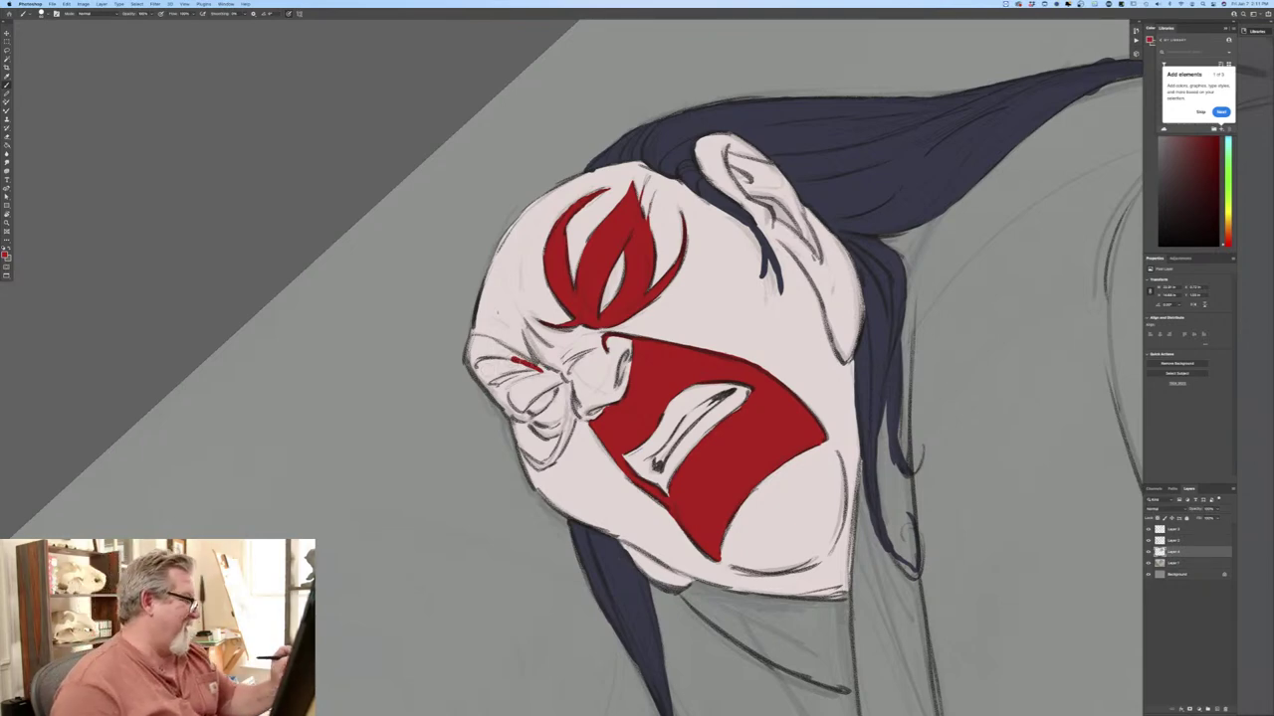
pyautogui.moveTo(511, 360)
pyautogui.mouseDown()
pyautogui.moveTo(492, 353)
pyautogui.moveTo(471, 369)
pyautogui.moveTo(472, 338)
pyautogui.moveTo(527, 364)
pyautogui.moveTo(473, 343)
pyautogui.mouseUp()
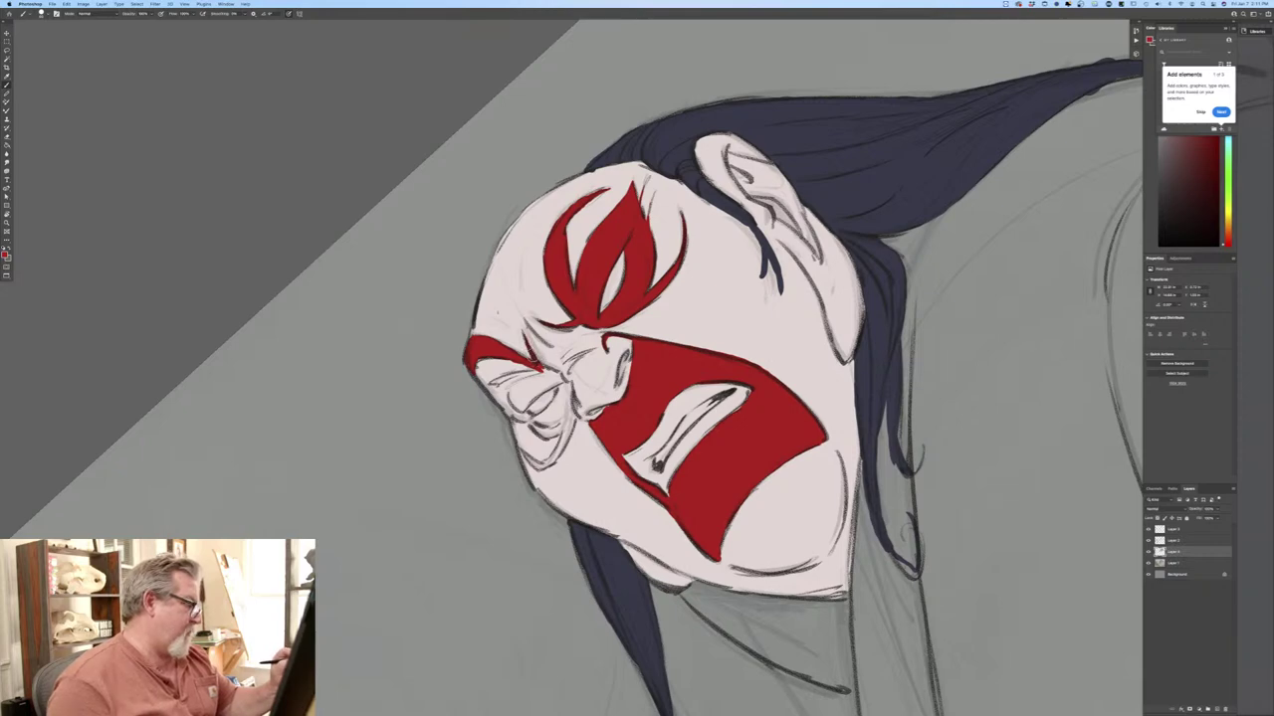
pyautogui.moveTo(539, 365)
pyautogui.mouseDown()
pyautogui.moveTo(554, 378)
pyautogui.moveTo(496, 392)
pyautogui.moveTo(542, 375)
pyautogui.moveTo(521, 408)
pyautogui.moveTo(537, 377)
pyautogui.mouseUp()
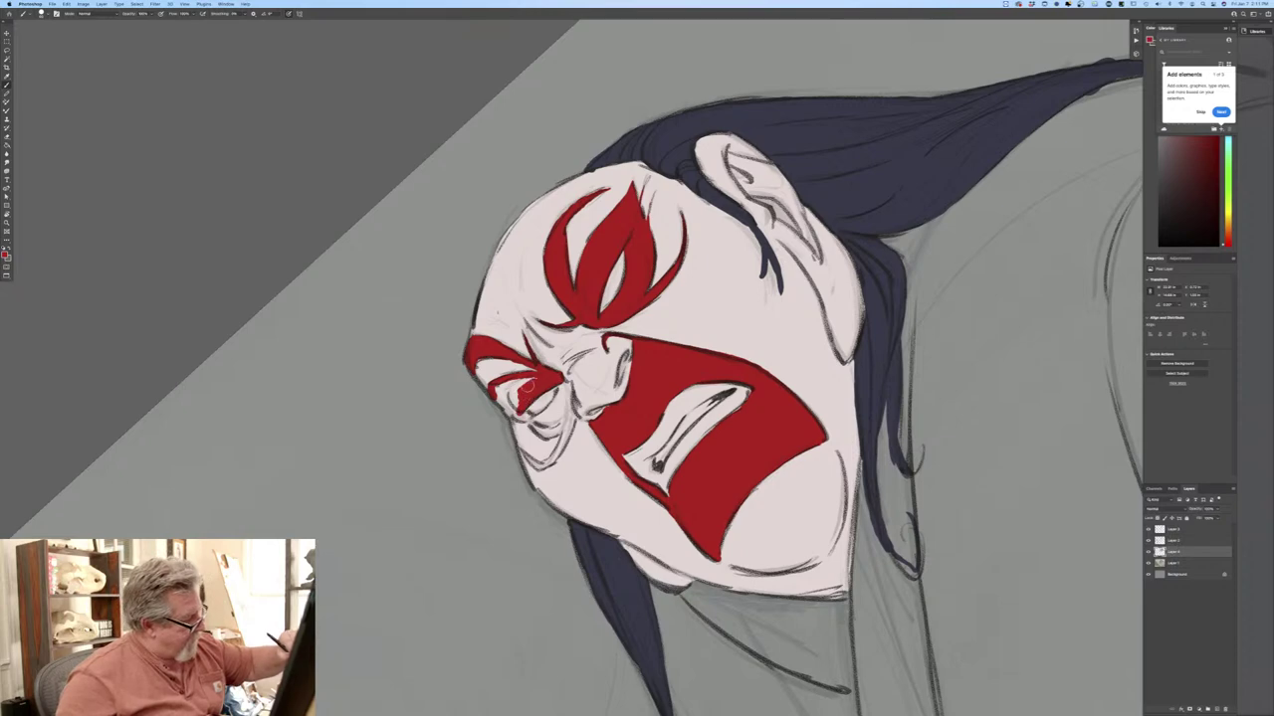
# Finish the red around the far eye and along the curved crease beneath it, leaving the eye opening pale.
pyautogui.press('r')
pyautogui.moveTo(316, 471)
pyautogui.mouseDown()
pyautogui.moveTo(308, 353)
pyautogui.moveTo(447, 228)
pyautogui.moveTo(418, 268)
pyautogui.mouseUp()
pyautogui.press('b')
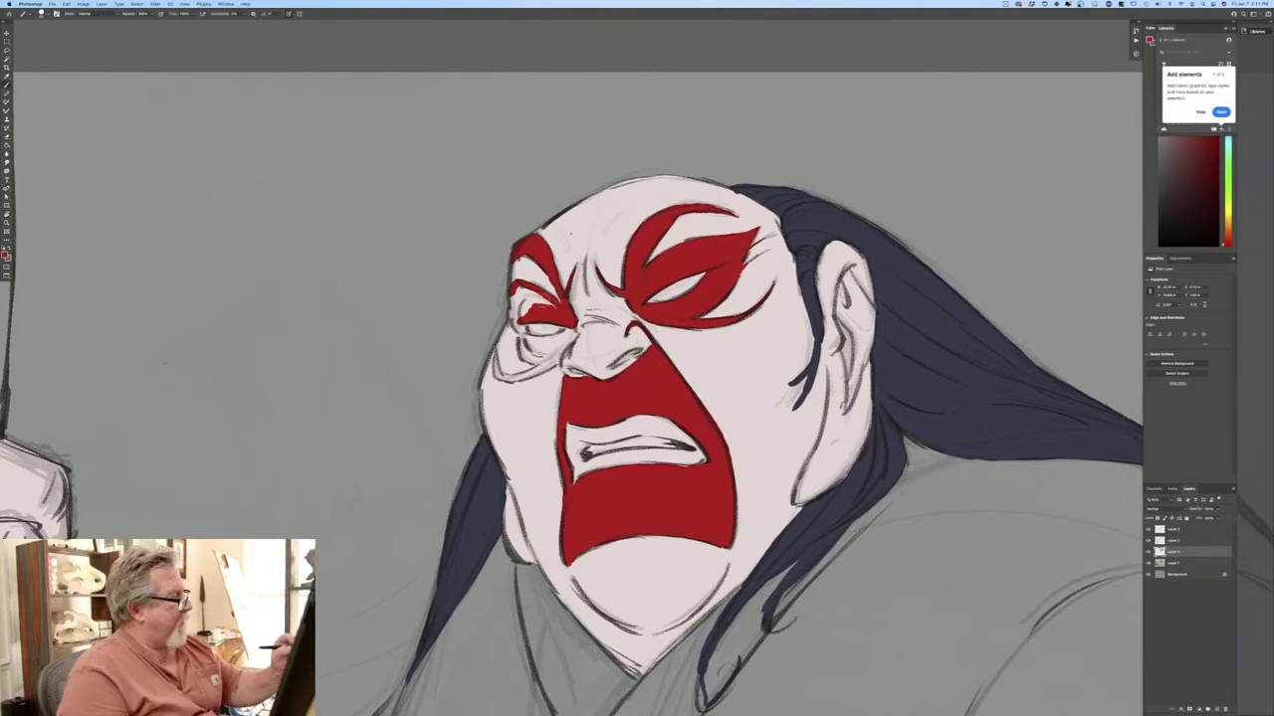
pyautogui.moveTo(552, 306)
pyautogui.mouseDown()
pyautogui.moveTo(514, 307)
pyautogui.moveTo(511, 295)
pyautogui.moveTo(521, 331)
pyautogui.moveTo(517, 320)
pyautogui.moveTo(569, 344)
pyautogui.moveTo(559, 364)
pyautogui.moveTo(561, 335)
pyautogui.moveTo(522, 333)
pyautogui.moveTo(537, 346)
pyautogui.moveTo(519, 335)
pyautogui.moveTo(531, 358)
pyautogui.moveTo(555, 351)
pyautogui.moveTo(540, 320)
pyautogui.moveTo(537, 372)
pyautogui.moveTo(557, 360)
pyautogui.moveTo(510, 379)
pyautogui.moveTo(521, 377)
pyautogui.moveTo(493, 368)
pyautogui.mouseUp()
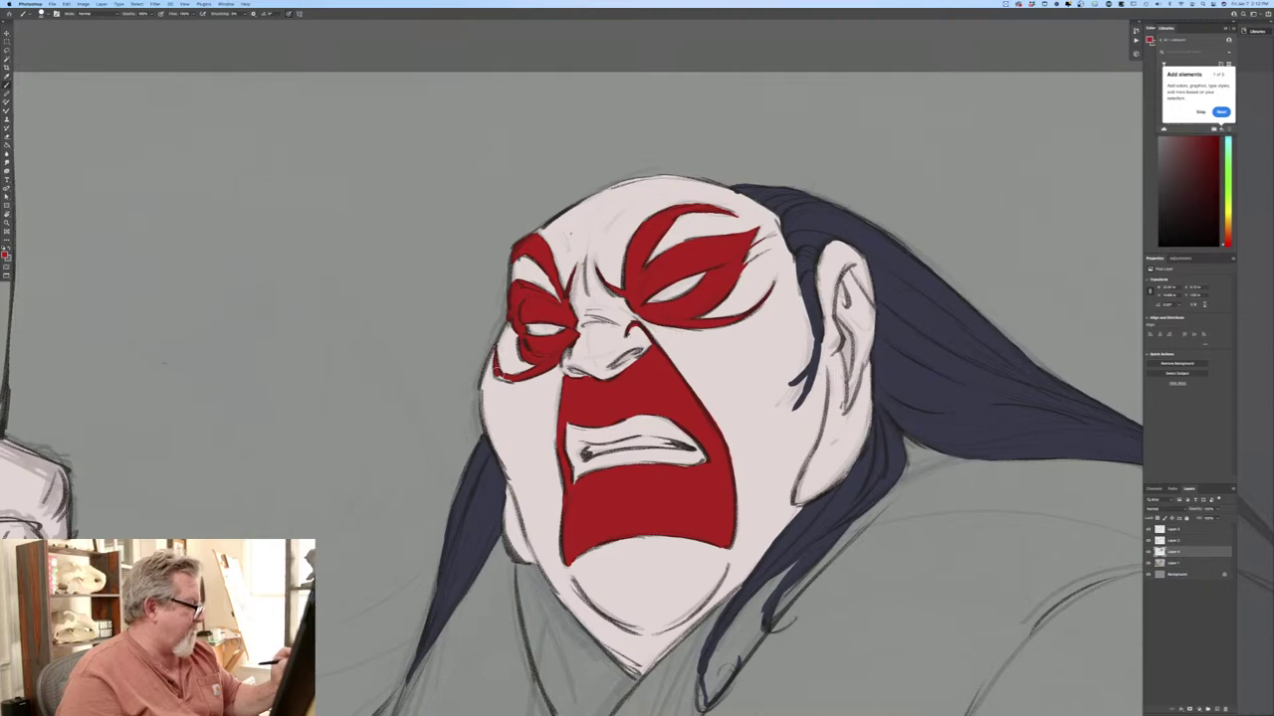
pyautogui.moveTo(503, 376); pyautogui.dragTo(495, 366)
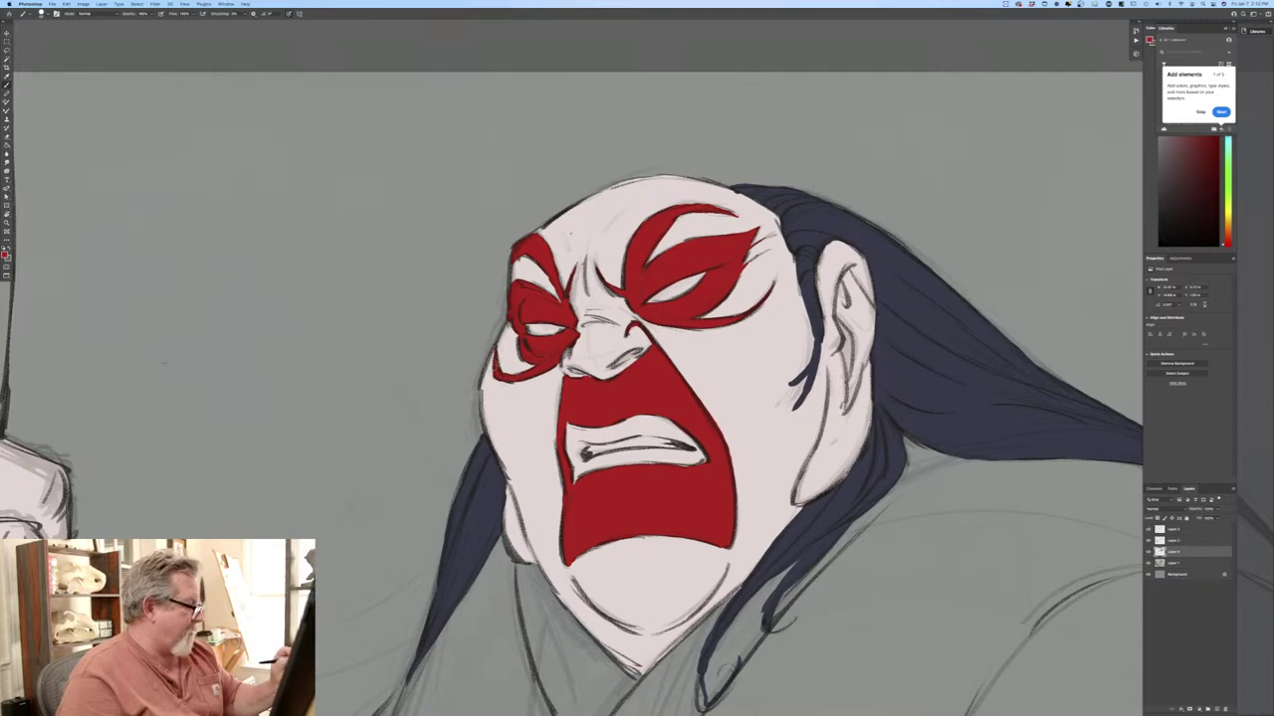
# Review the painted face at different magnifications and hide the flat colour layer to inspect the bare line work.
pyautogui.press('super+minus')
pyautogui.press('super+minus')
pyautogui.press('super+minus')
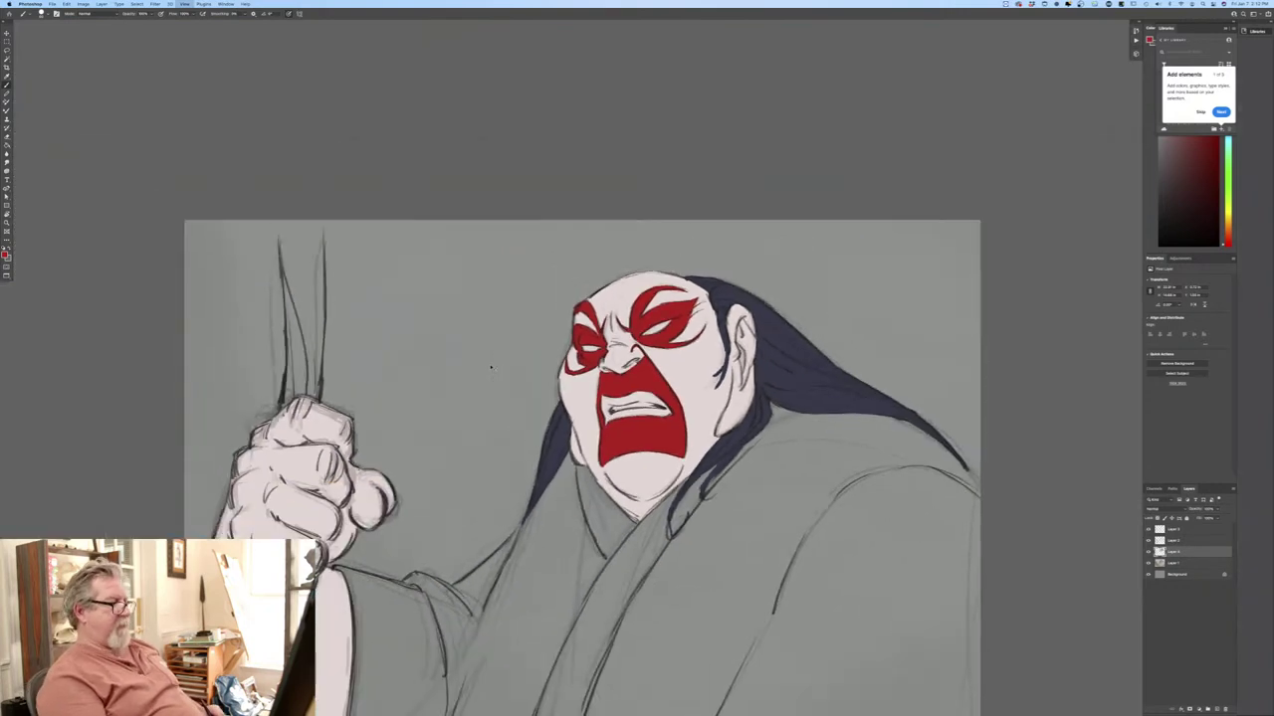
pyautogui.press('super+equal')
pyautogui.press('super+equal')
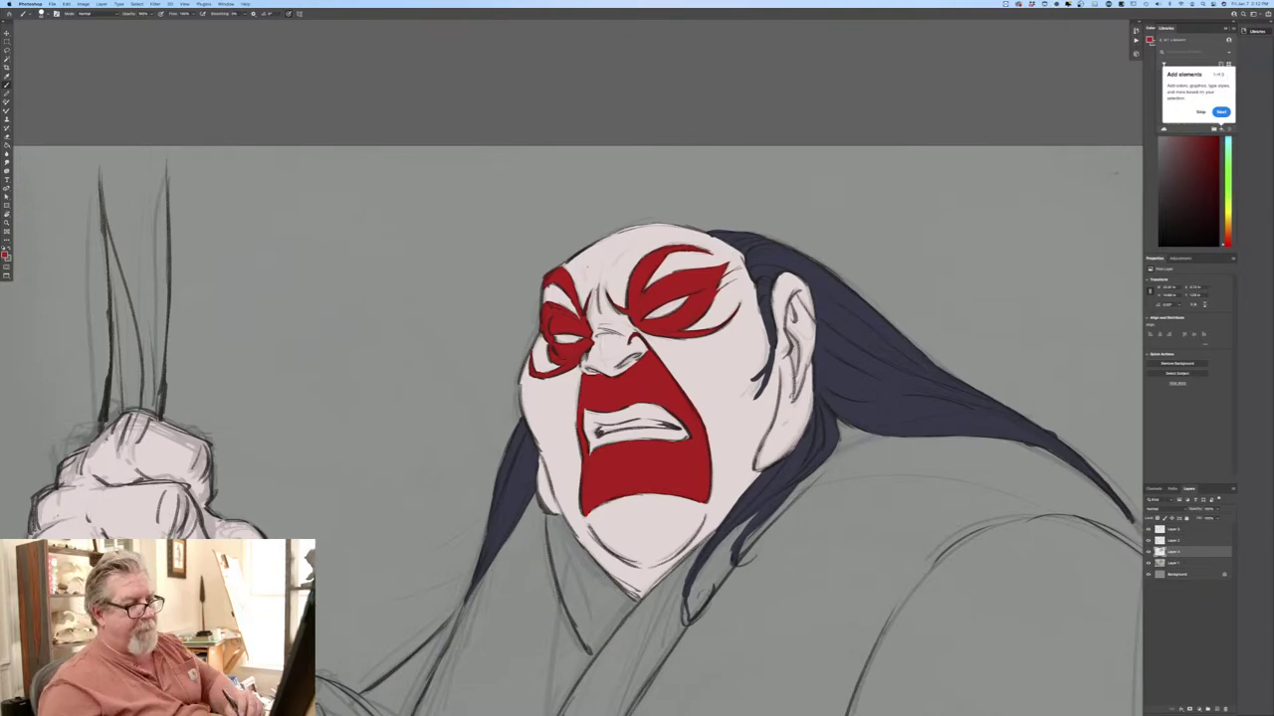
pyautogui.click(1148, 551)
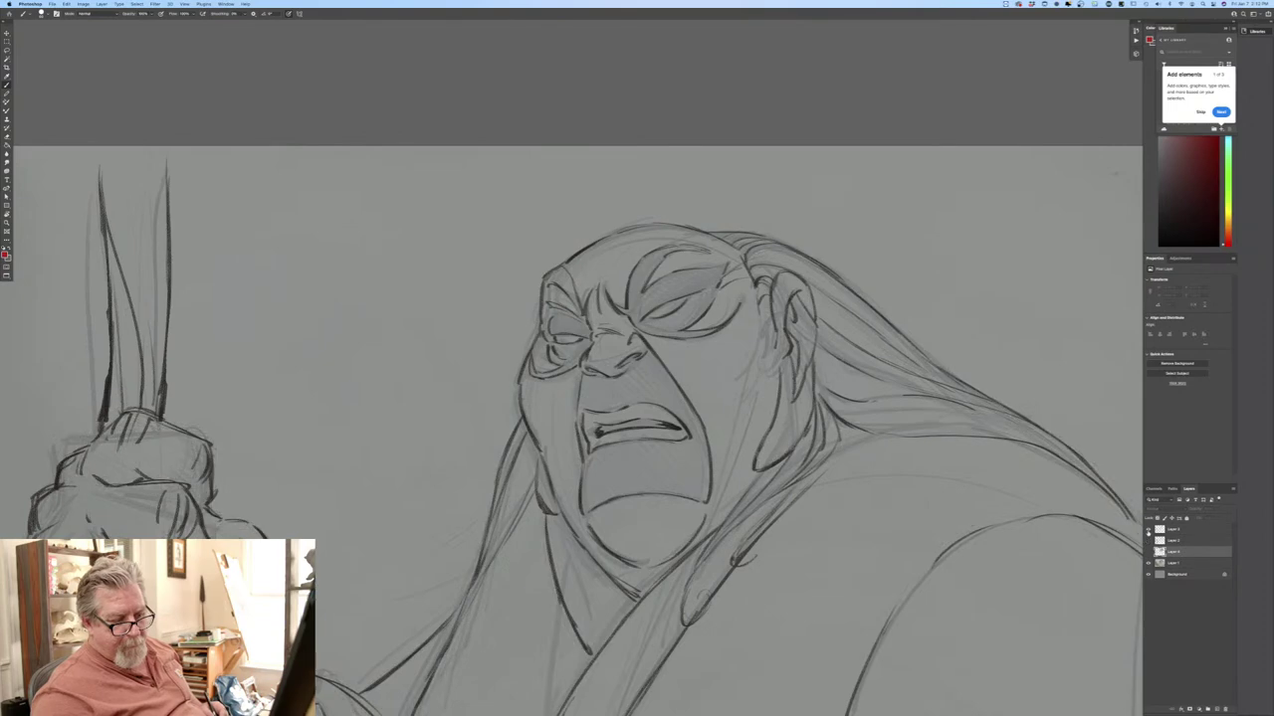
# Review the original scan on its own at full opacity, hiding the other layers, and return to the coloured line art with the scan hidden.
pyautogui.click(1148, 530)
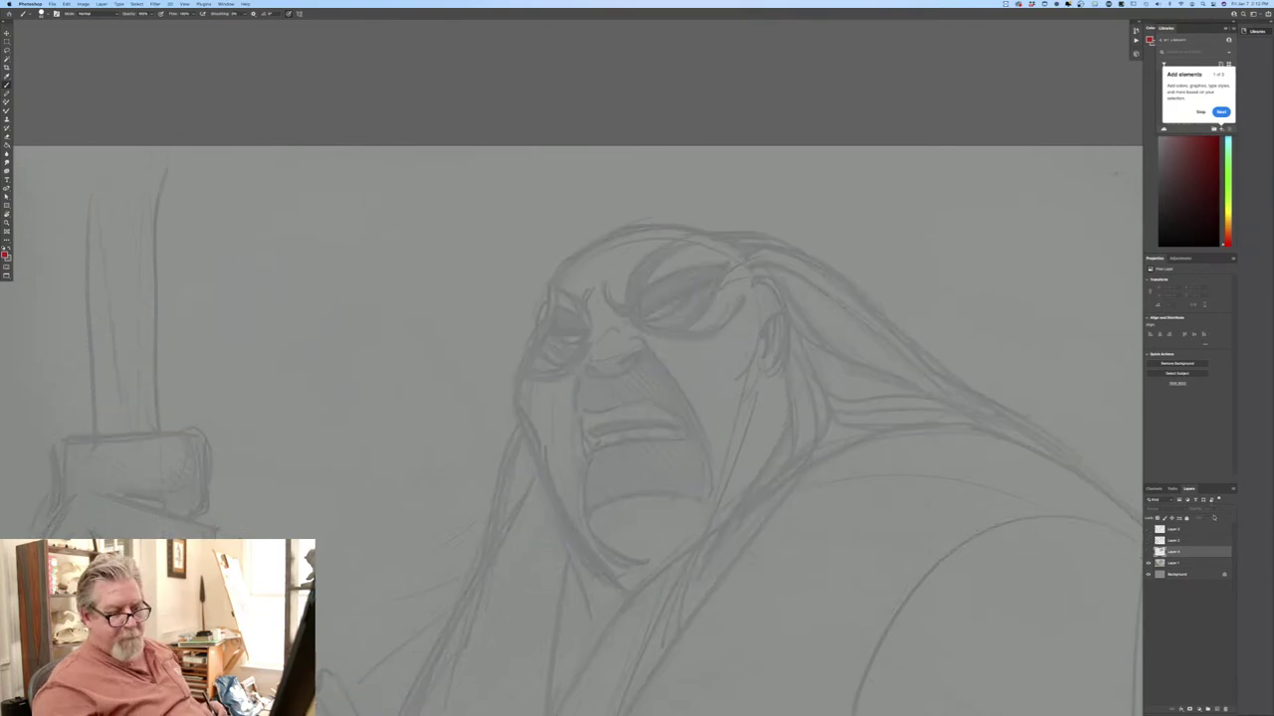
pyautogui.click(1191, 564)
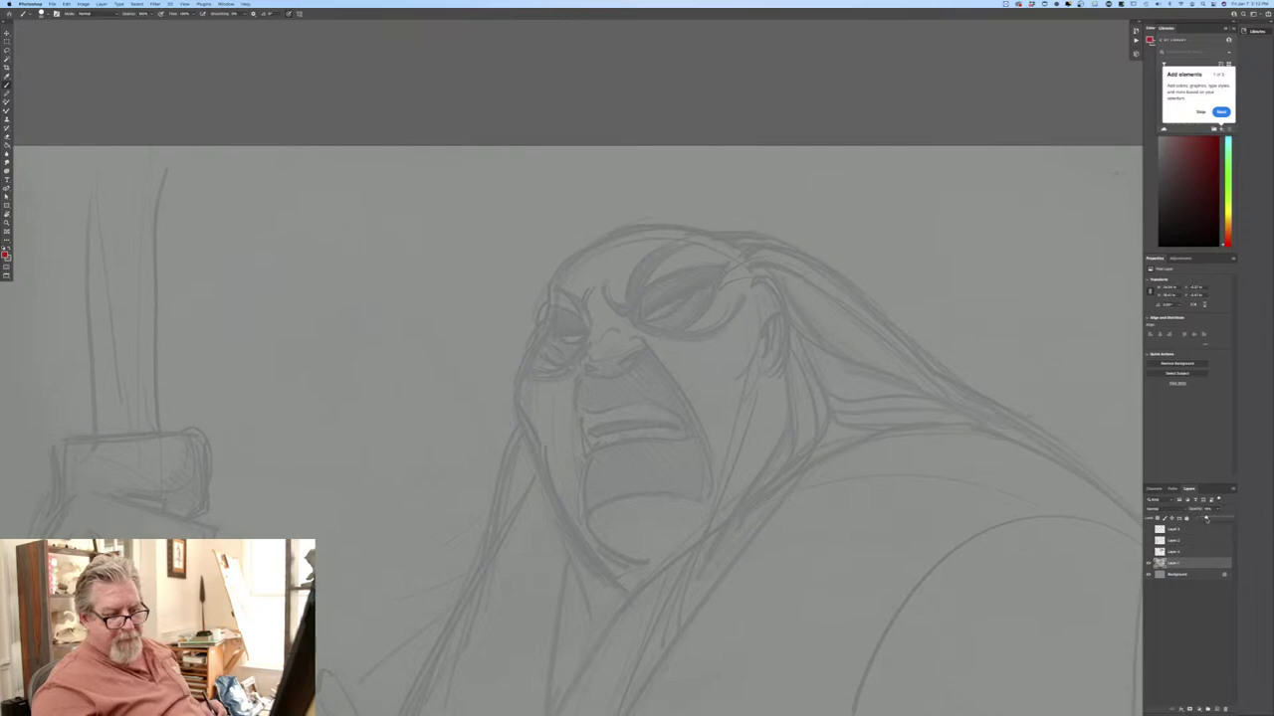
pyautogui.moveTo(1232, 517); pyautogui.dragTo(1234, 518)
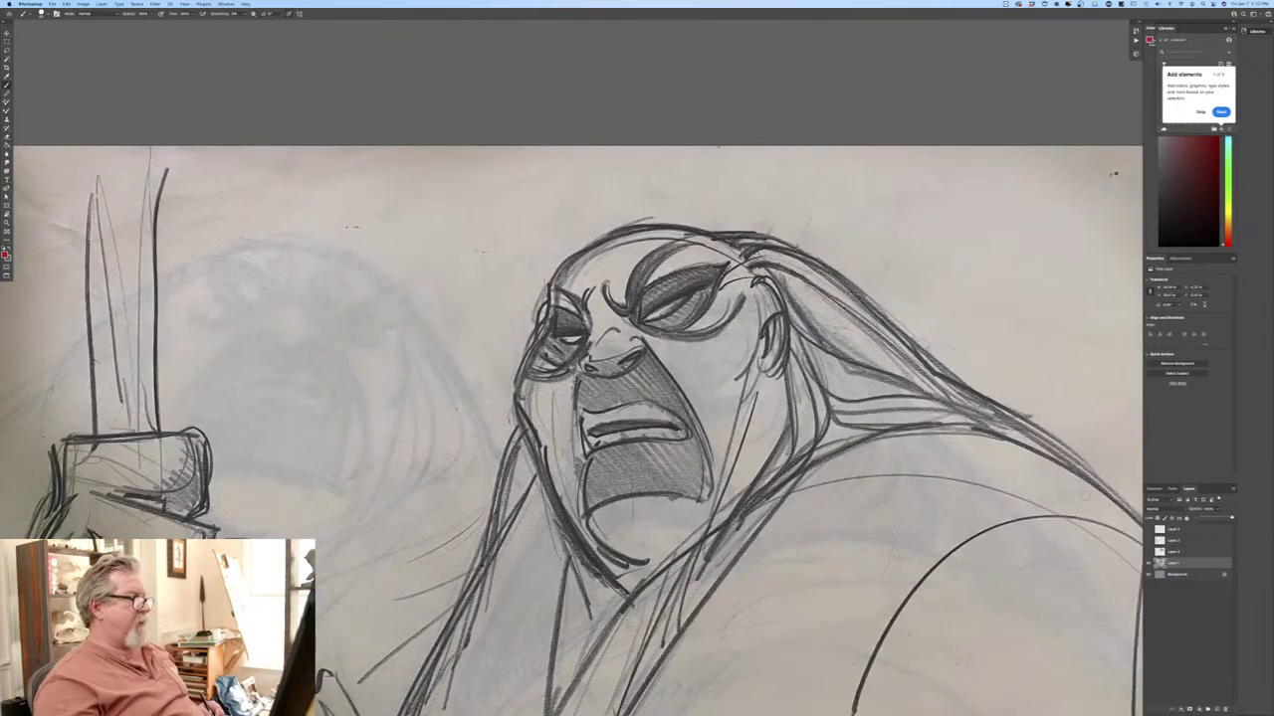
pyautogui.press('super+minus')
pyautogui.press('super+minus')
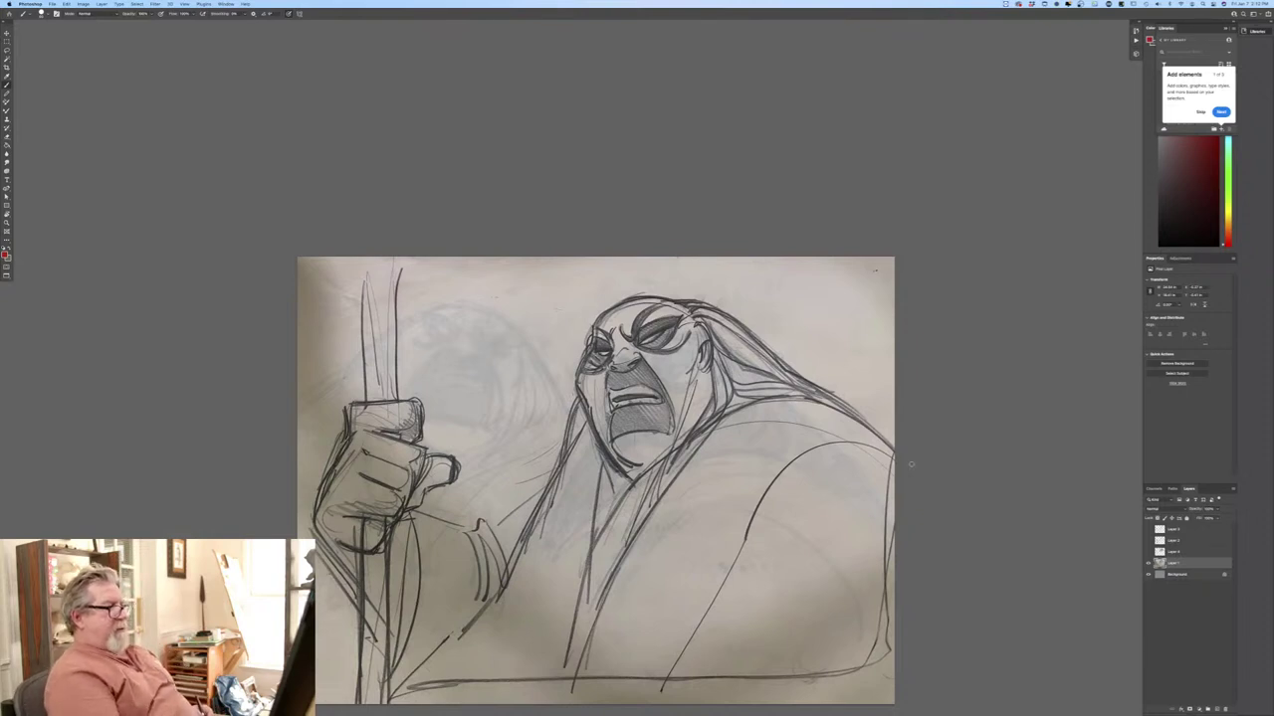
pyautogui.moveTo(211, 485); pyautogui.dragTo(270, 365)
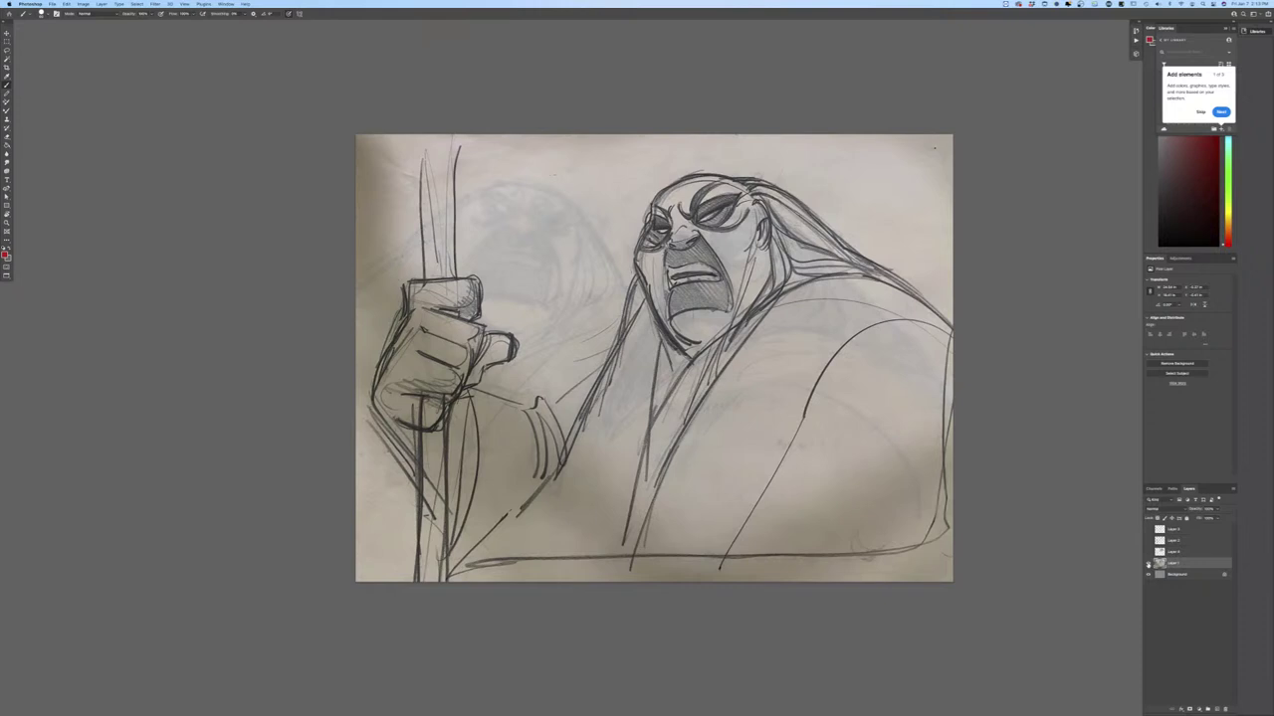
pyautogui.click(1148, 563)
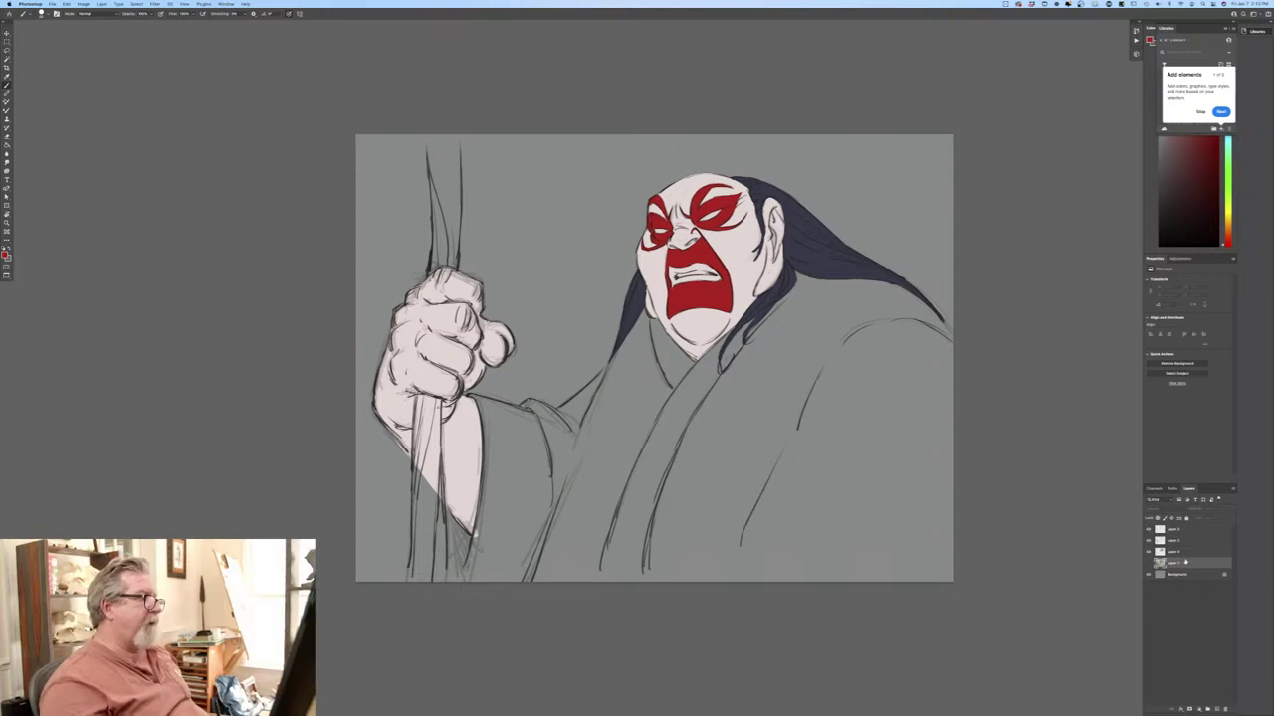
pyautogui.press('super+equal')
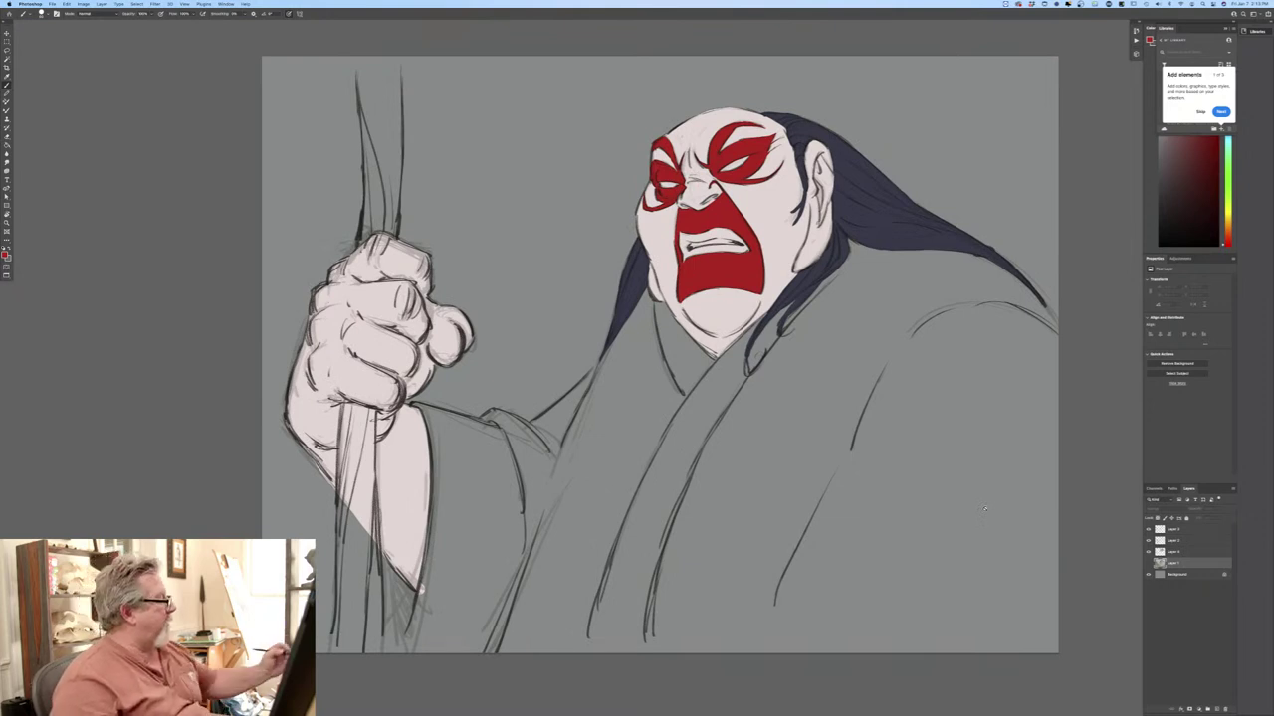
# Sample the navy of the hair as the foreground colour.
pyautogui.click(5, 255)
pyautogui.click(850, 249)
pyautogui.click(341, 185)
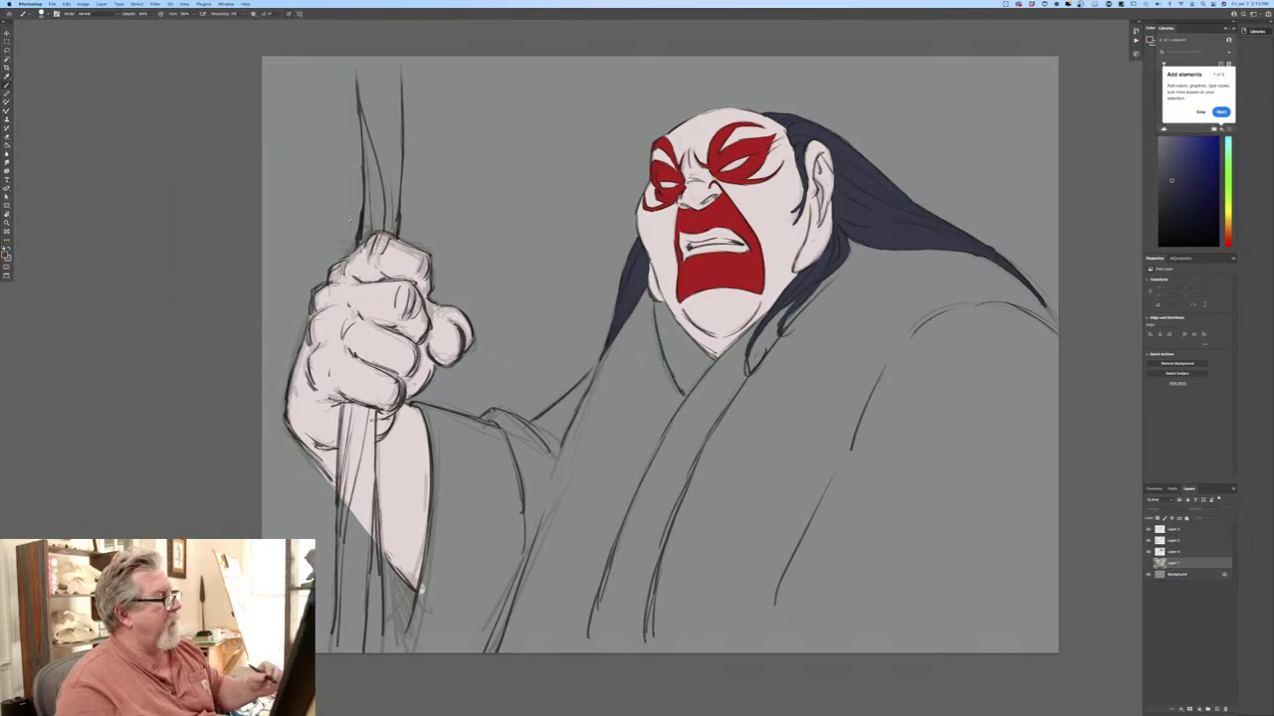
# Select all the red face paint by sampling it with Color Range.
pyautogui.click(137, 5)
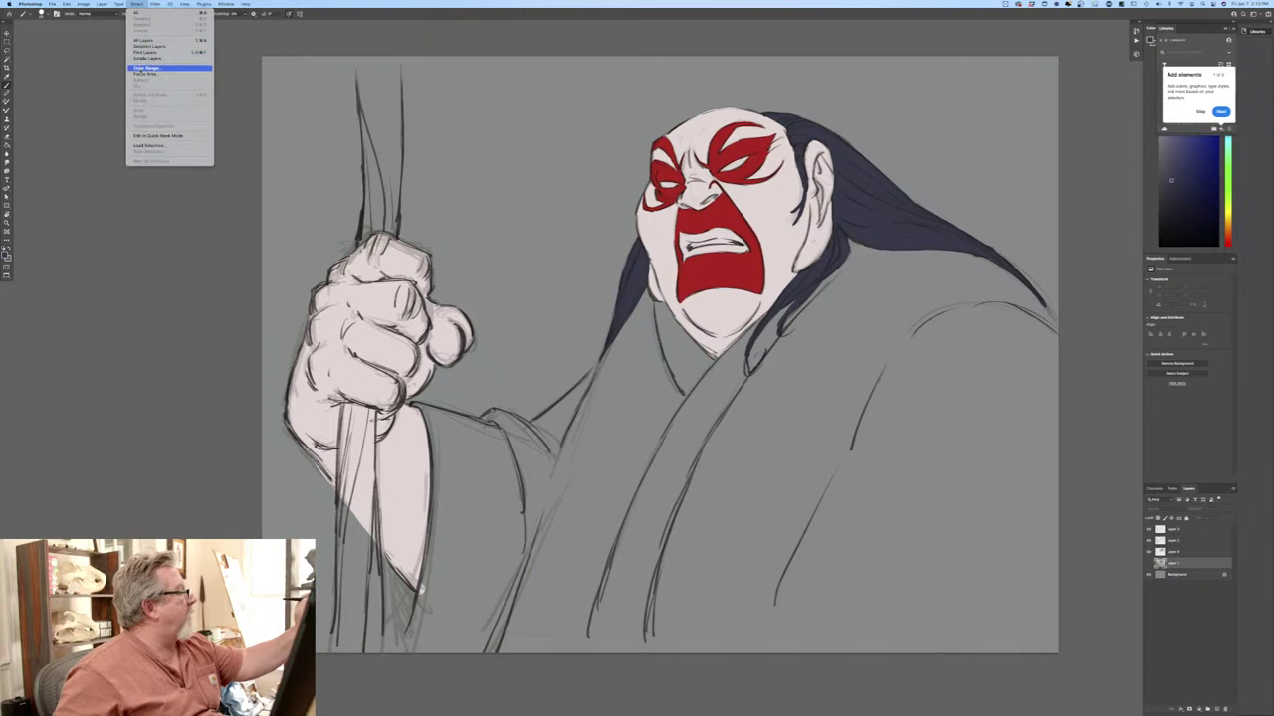
pyautogui.click(142, 74)
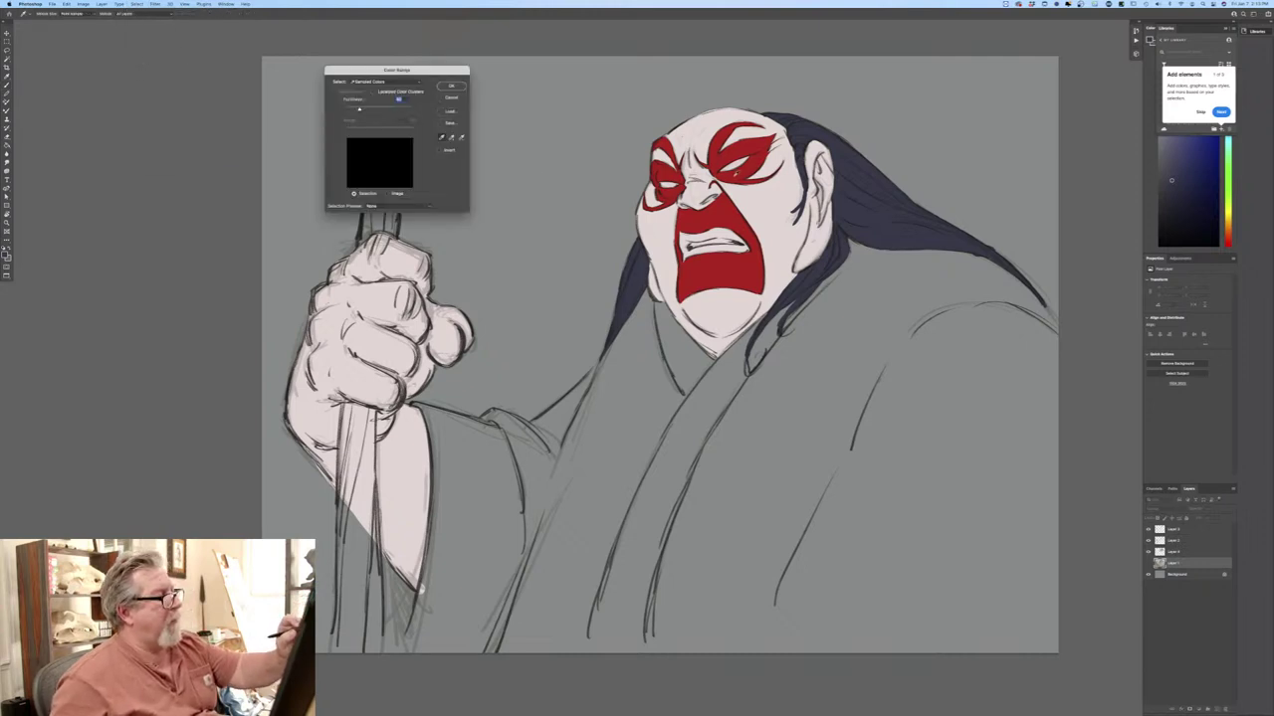
pyautogui.click(736, 174)
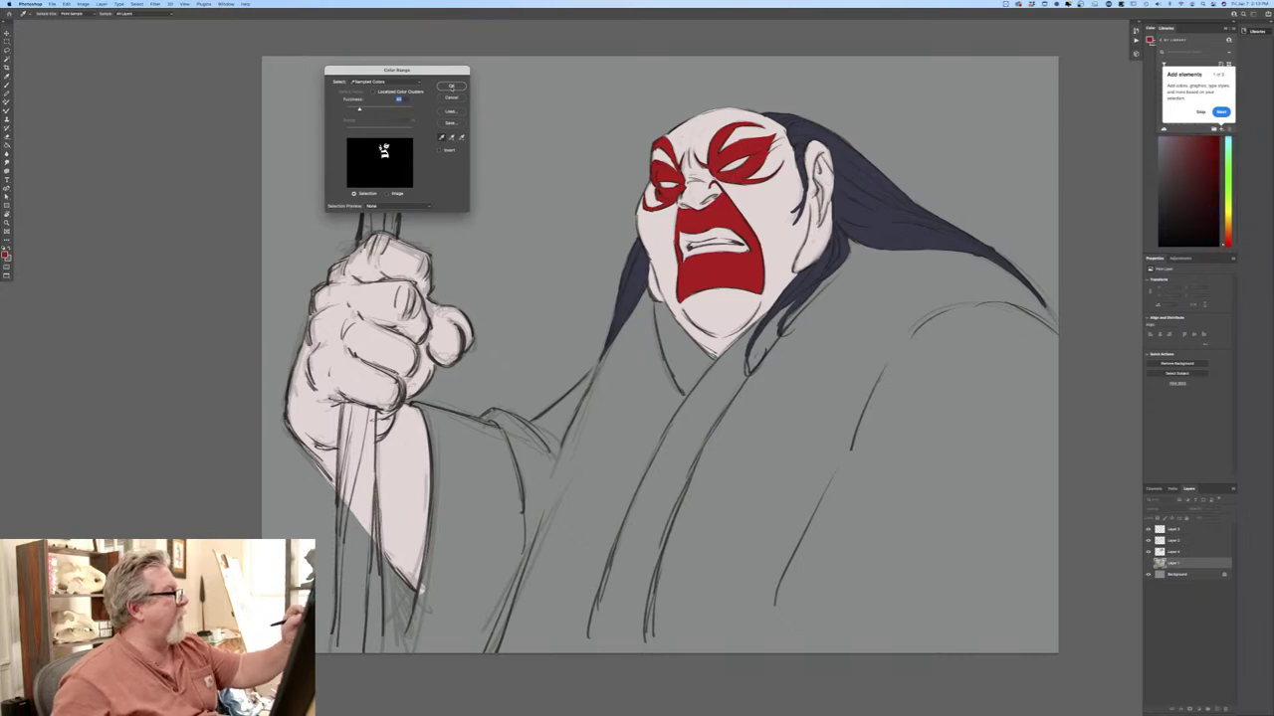
pyautogui.click(456, 87)
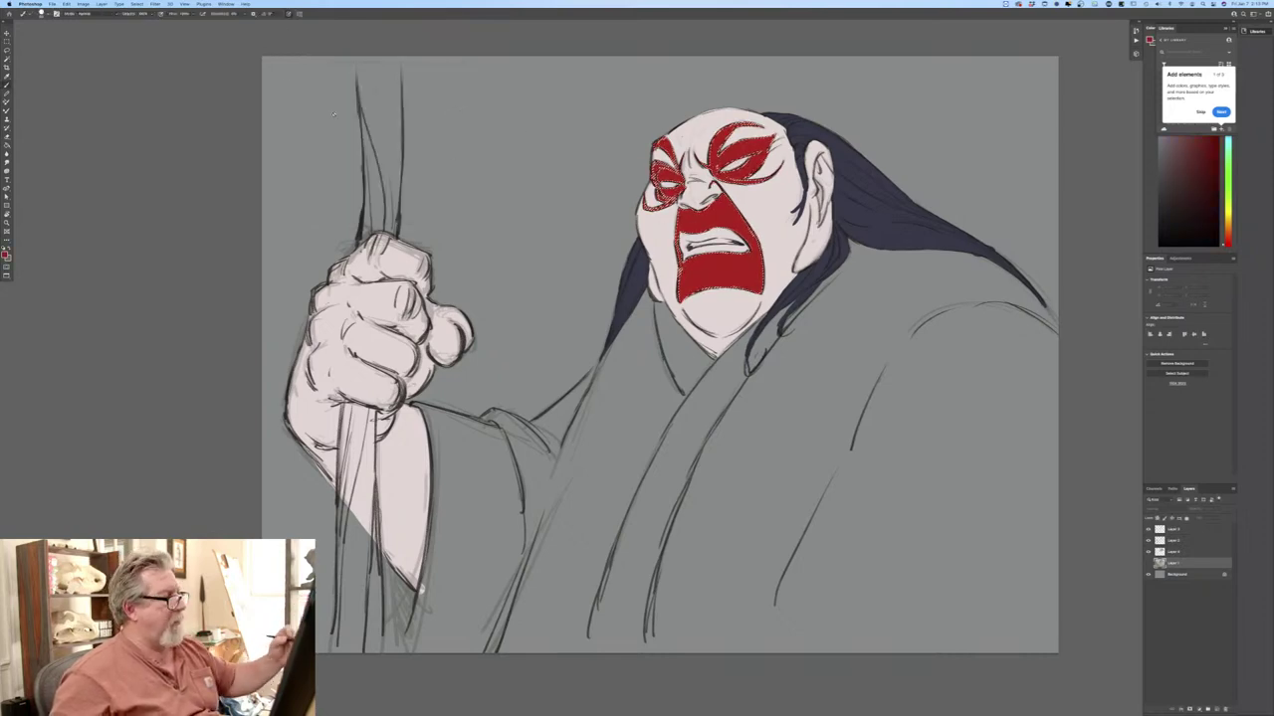
pyautogui.press('super+equal')
pyautogui.press('super+equal')
pyautogui.moveTo(381, 358); pyautogui.dragTo(328, 479)
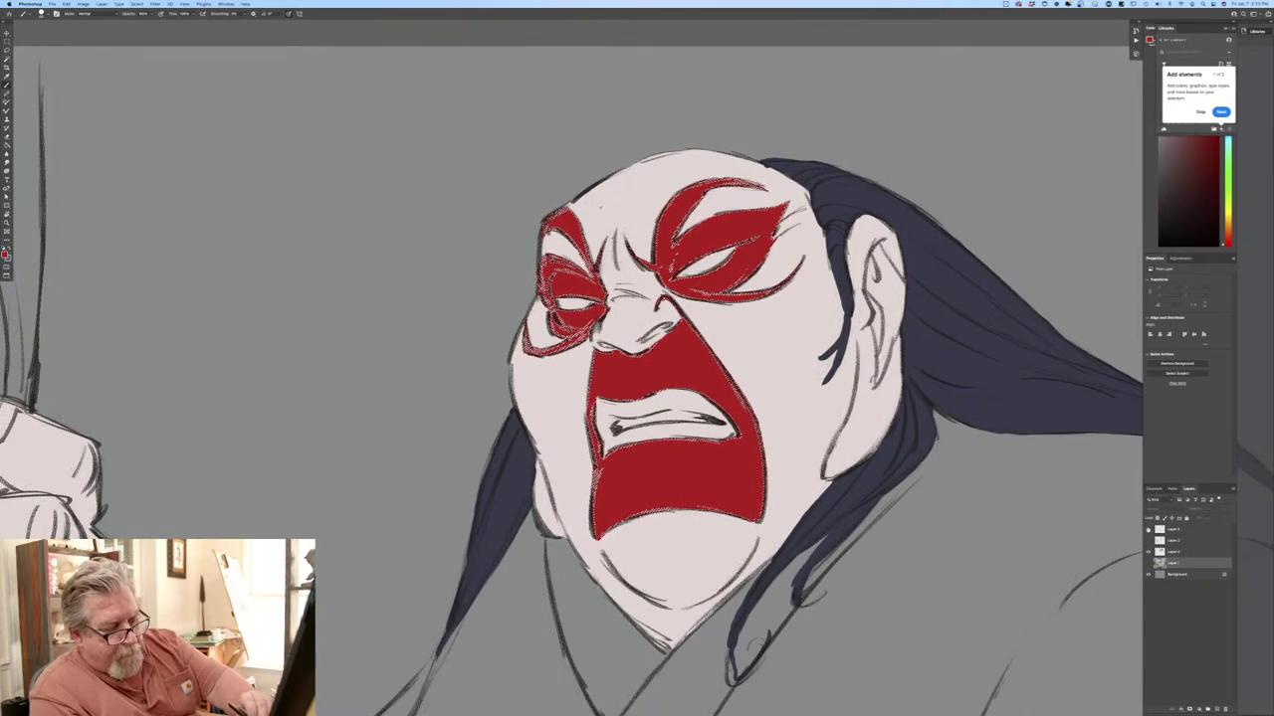
# Deselect, hide the line layers and select the red face paint again with Color Range, restoring the line work once it is selected.
pyautogui.click(1148, 529)
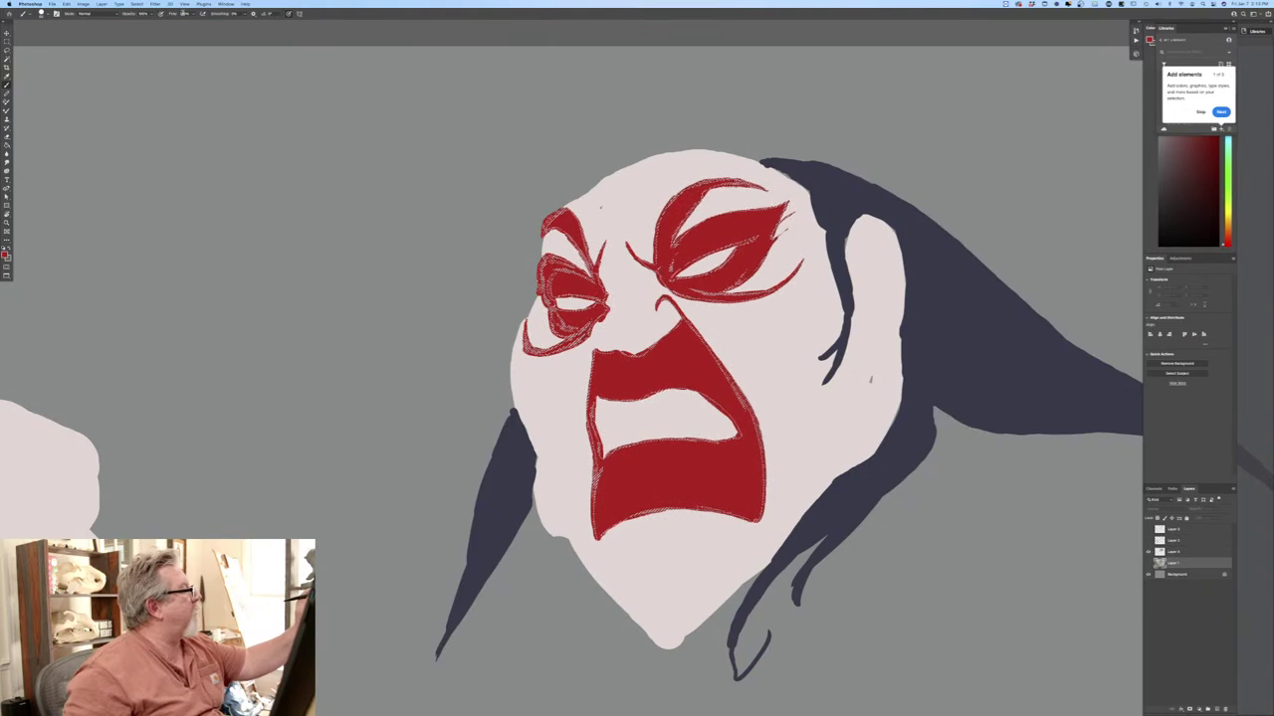
pyautogui.click(137, 4)
pyautogui.click(142, 17)
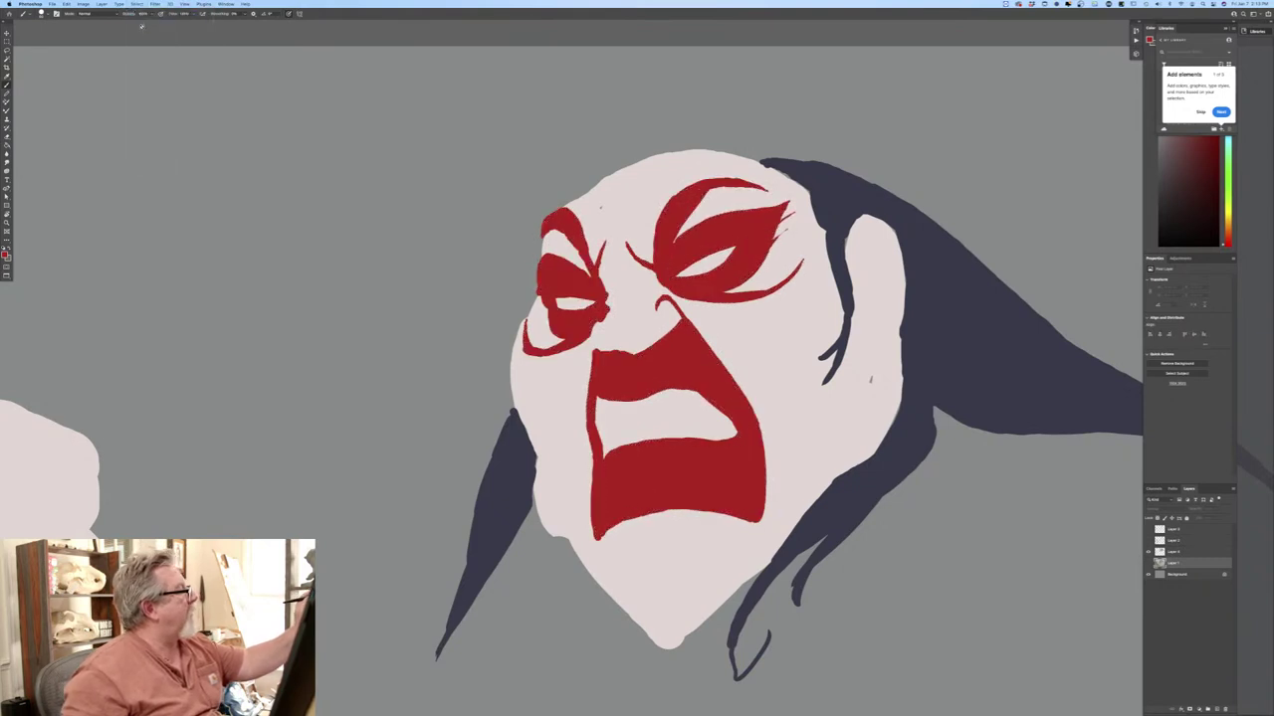
pyautogui.click(136, 4)
pyautogui.click(148, 66)
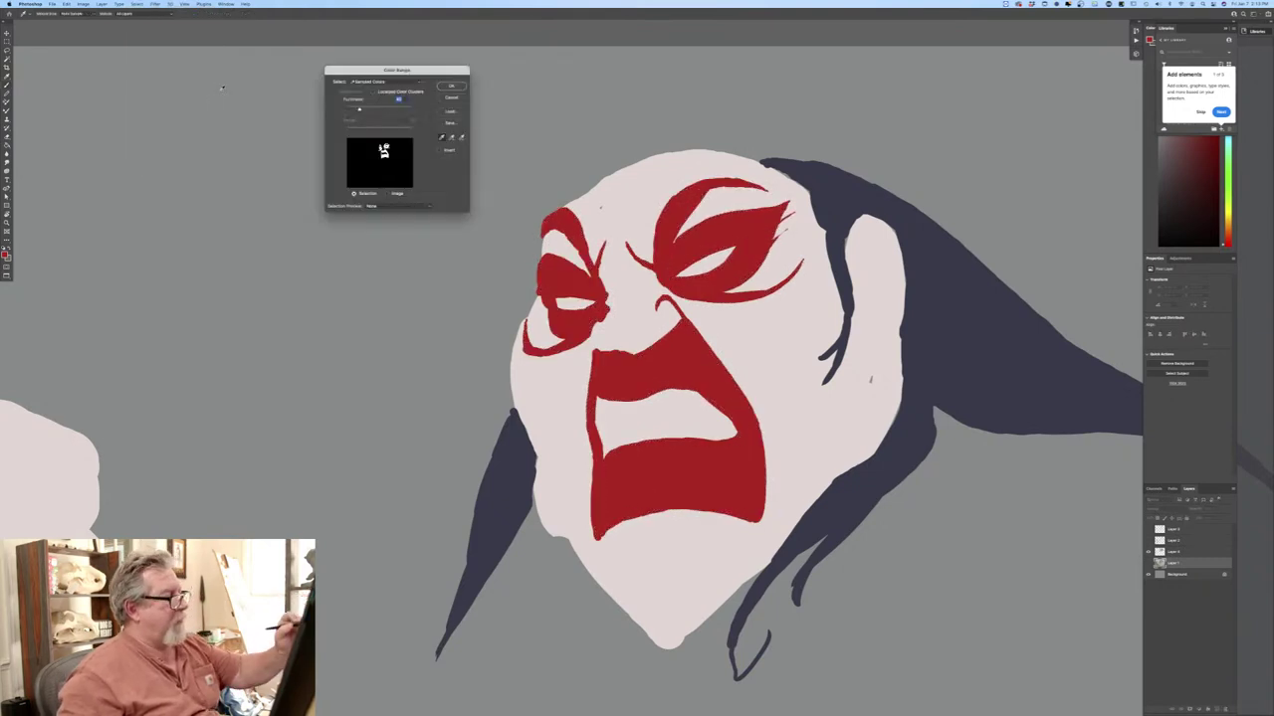
pyautogui.click(446, 107)
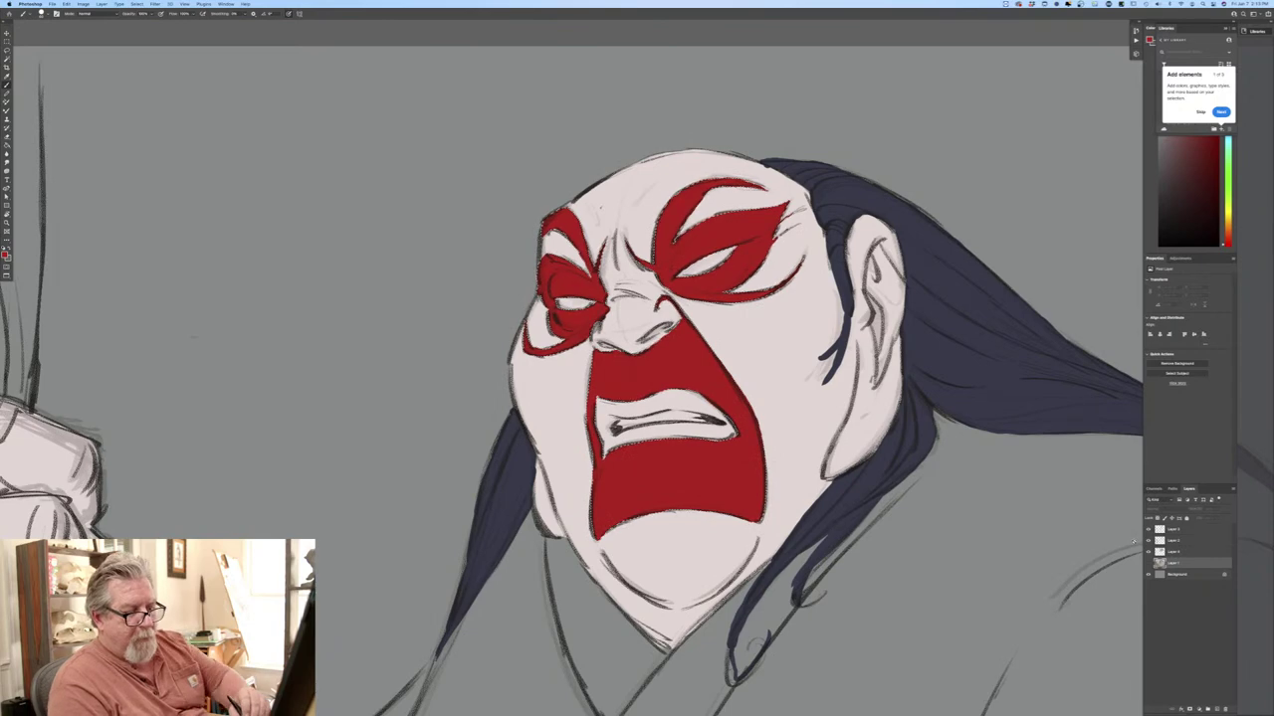
# Activate the flat colour layer, sample the hair's navy as the foreground colour and choose a textured, flat-tipped brush preset.
pyautogui.click(1174, 552)
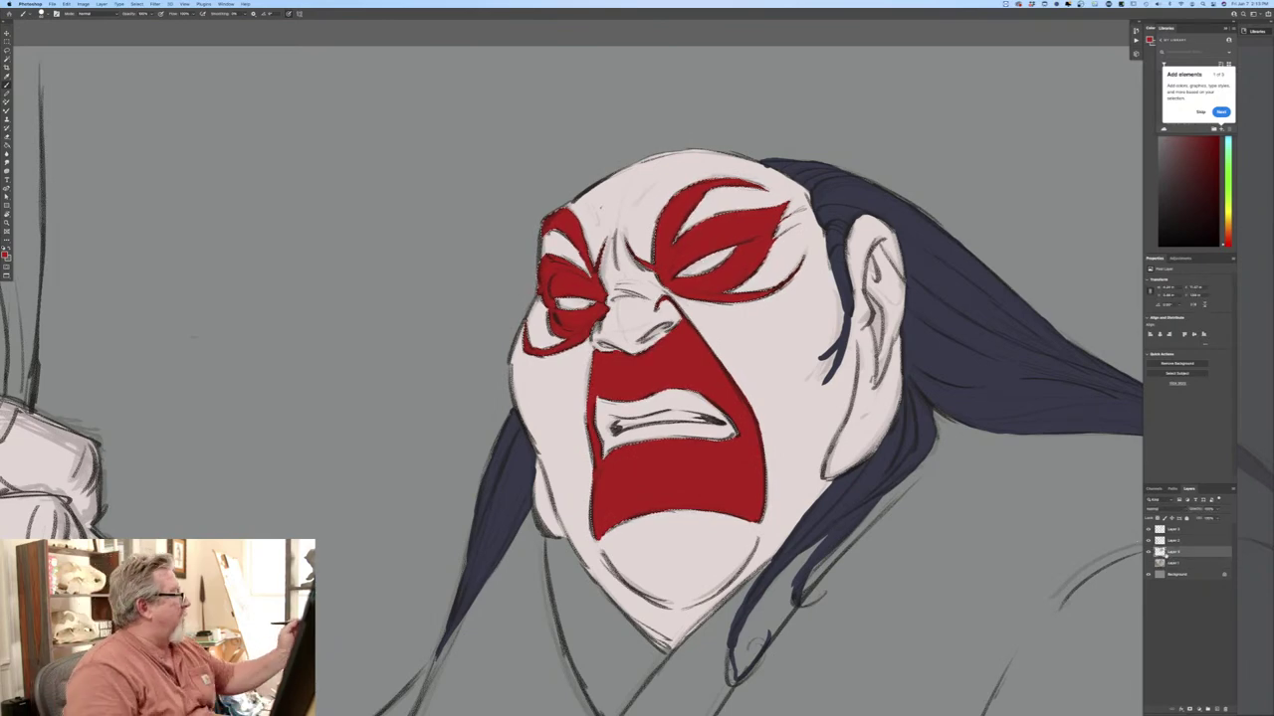
pyautogui.click(6, 255)
pyautogui.click(917, 306)
pyautogui.click(341, 185)
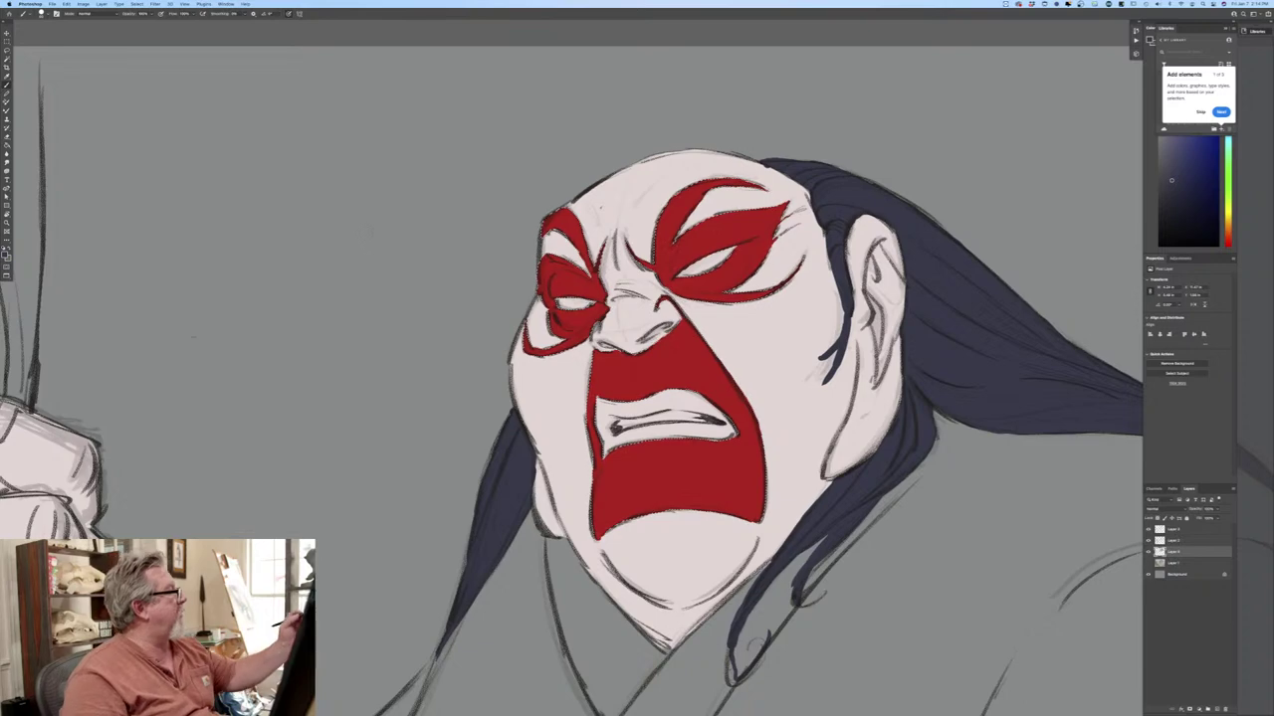
pyautogui.click(42, 13)
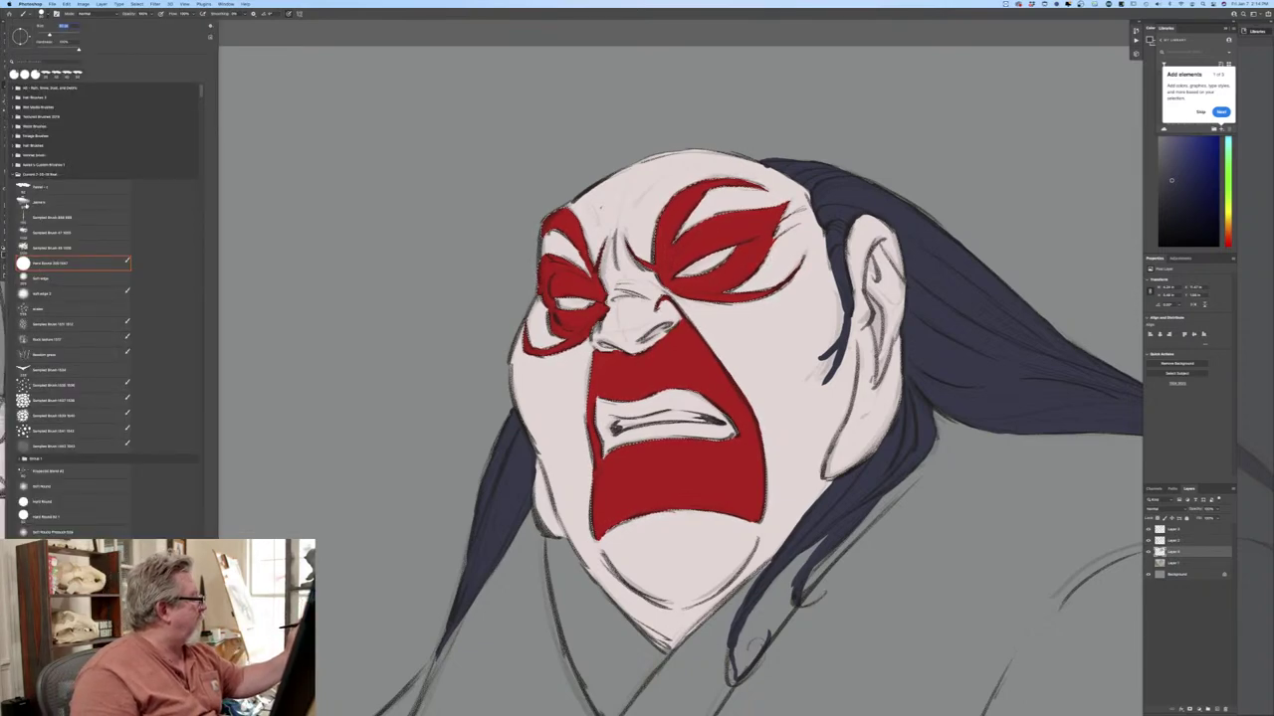
pyautogui.click(27, 203)
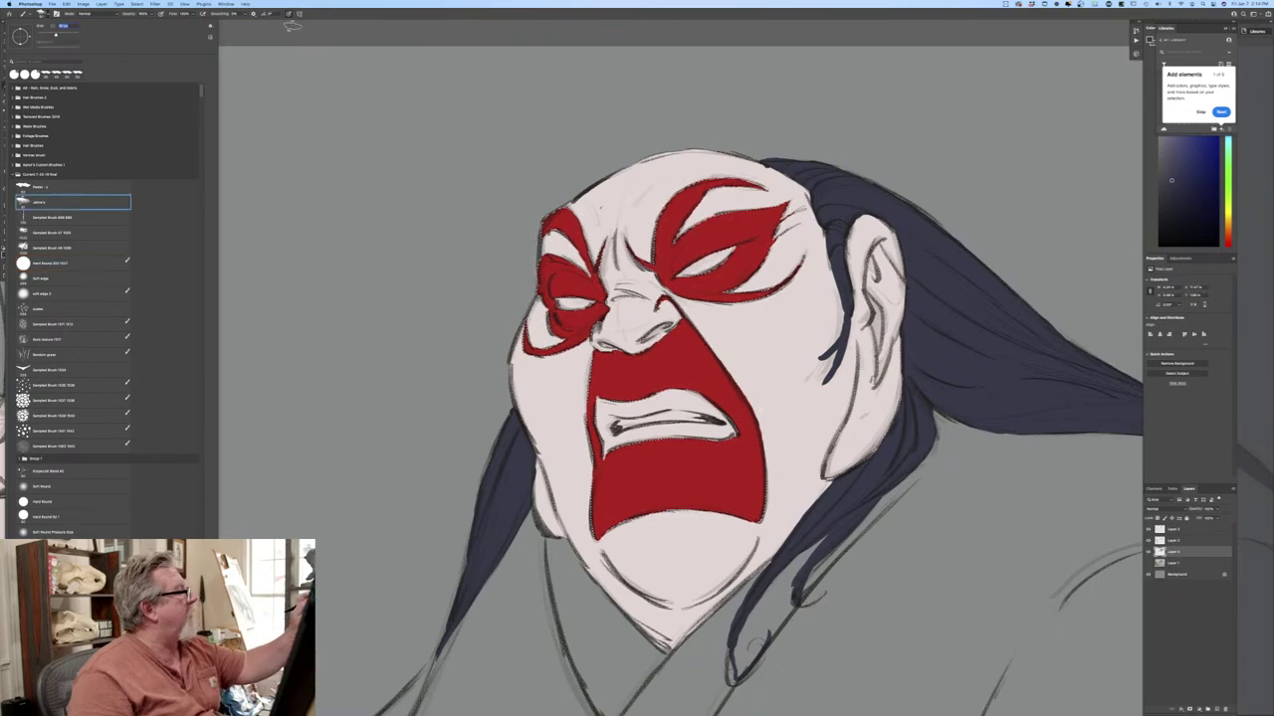
pyautogui.click(288, 26)
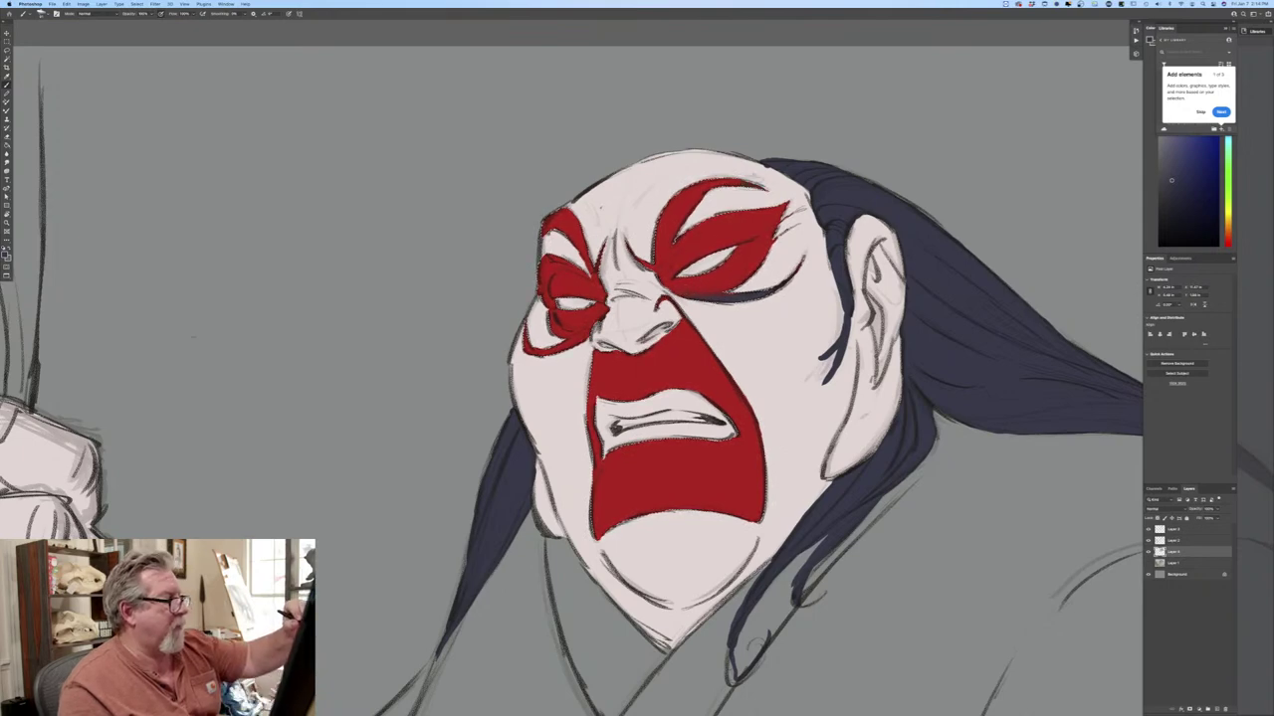
# Paint both eyebrows and the curved creases beneath the eyes navy within the selection, leaving the eyelids and mouth red, and deselect.
pyautogui.moveTo(689, 195)
pyautogui.mouseDown()
pyautogui.moveTo(677, 219)
pyautogui.moveTo(675, 187)
pyautogui.mouseUp()
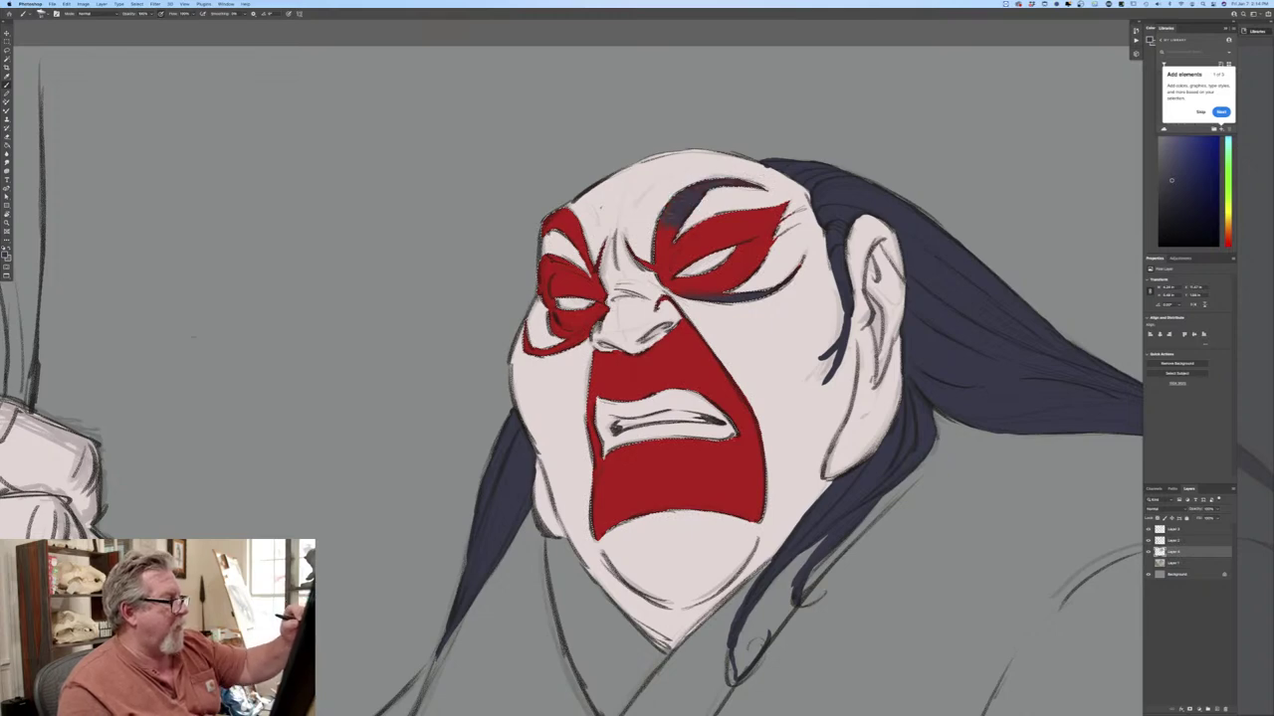
pyautogui.moveTo(656, 265); pyautogui.dragTo(673, 213)
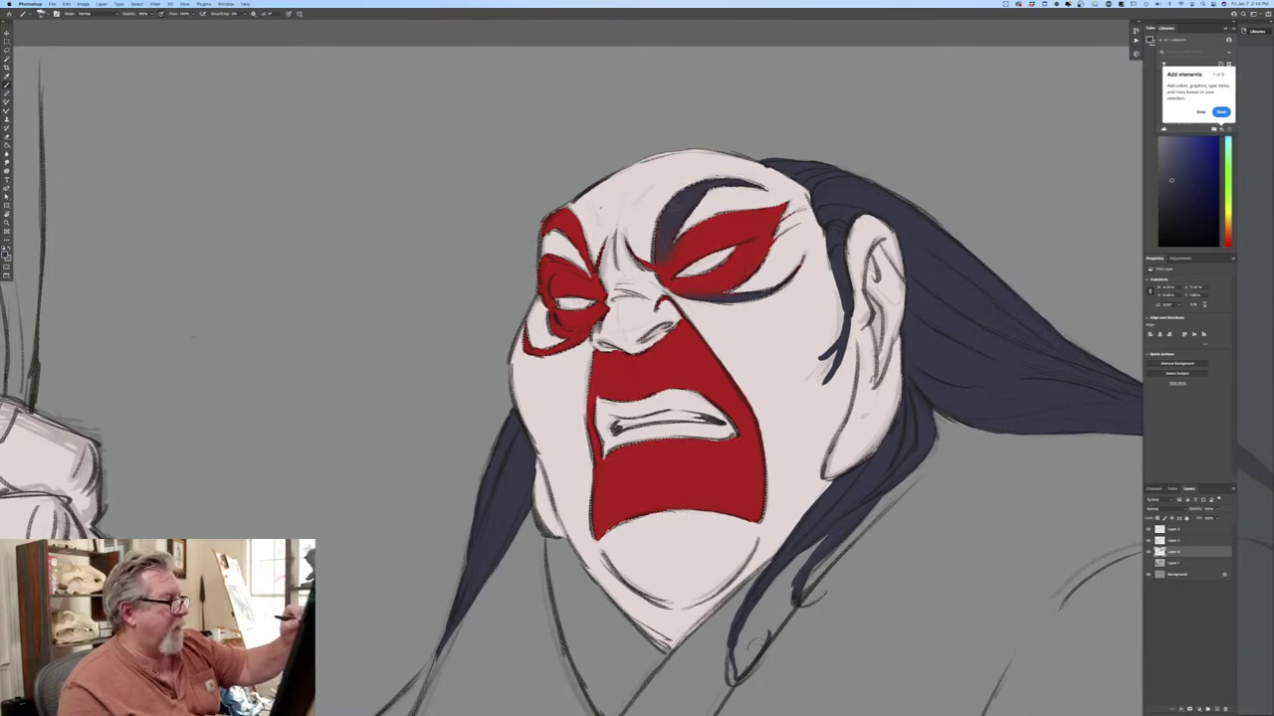
pyautogui.moveTo(544, 228)
pyautogui.mouseDown()
pyautogui.moveTo(551, 212)
pyautogui.moveTo(593, 266)
pyautogui.mouseUp()
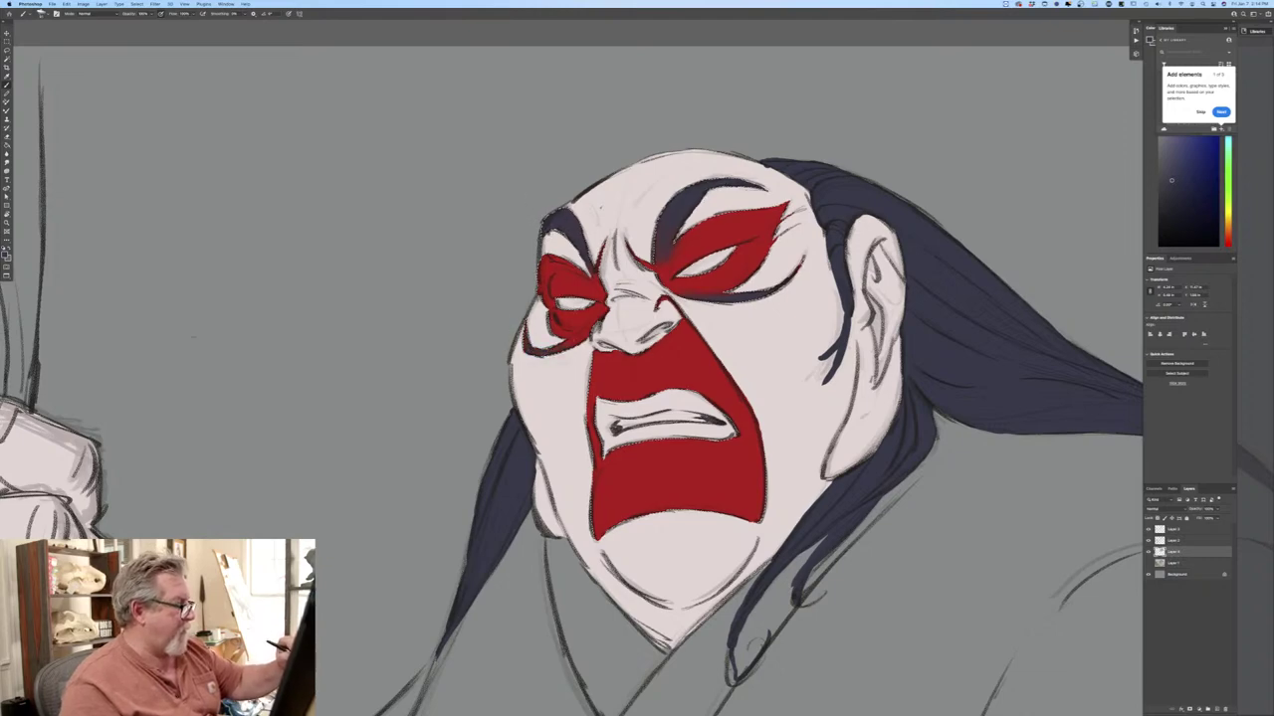
pyautogui.moveTo(581, 334); pyautogui.dragTo(565, 347)
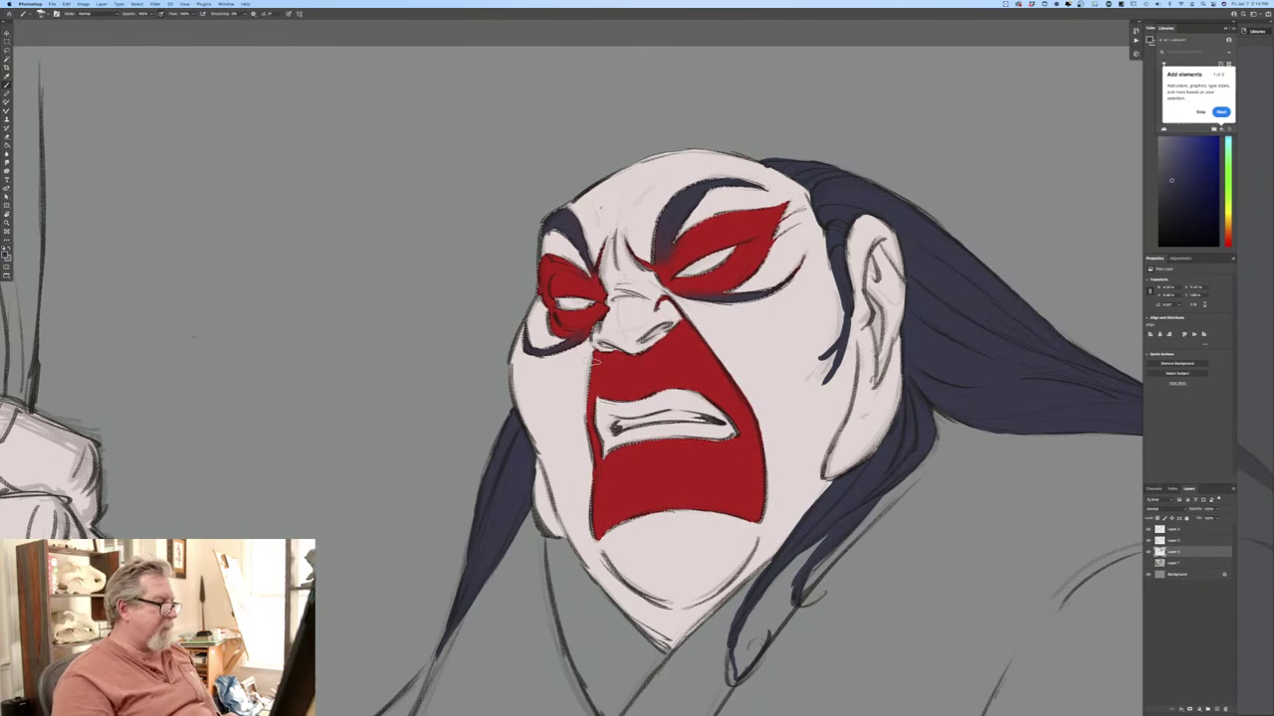
pyautogui.press('super+minus')
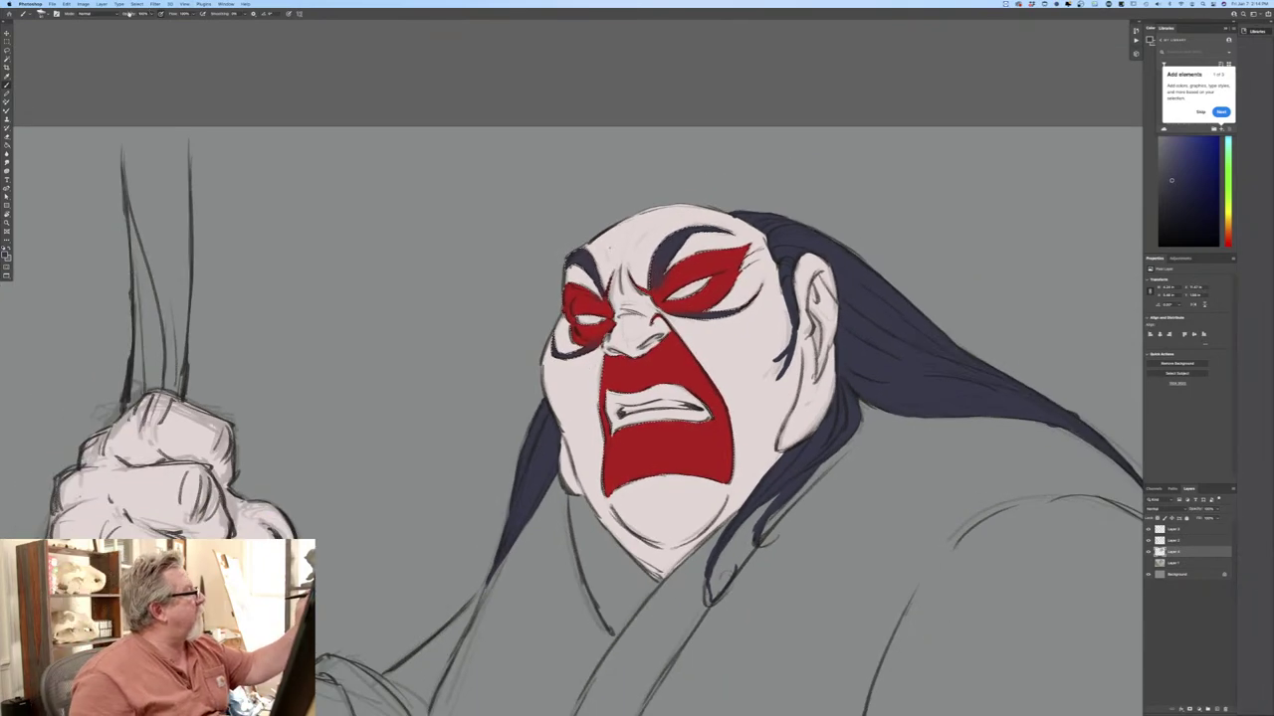
pyautogui.click(136, 4)
pyautogui.click(140, 19)
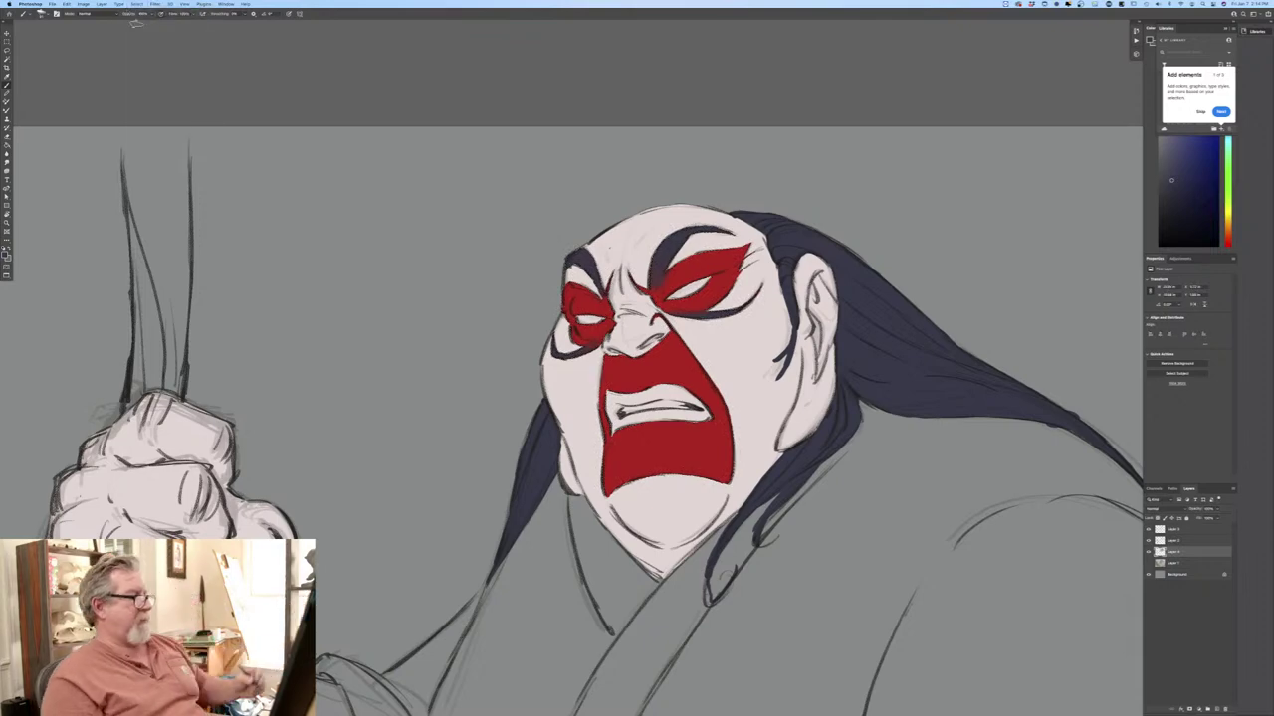
# Add a new empty layer directly above the hidden scan and below the flat colour layer.
pyautogui.press('super+minus')
pyautogui.press('super+minus')
pyautogui.press('super+minus')
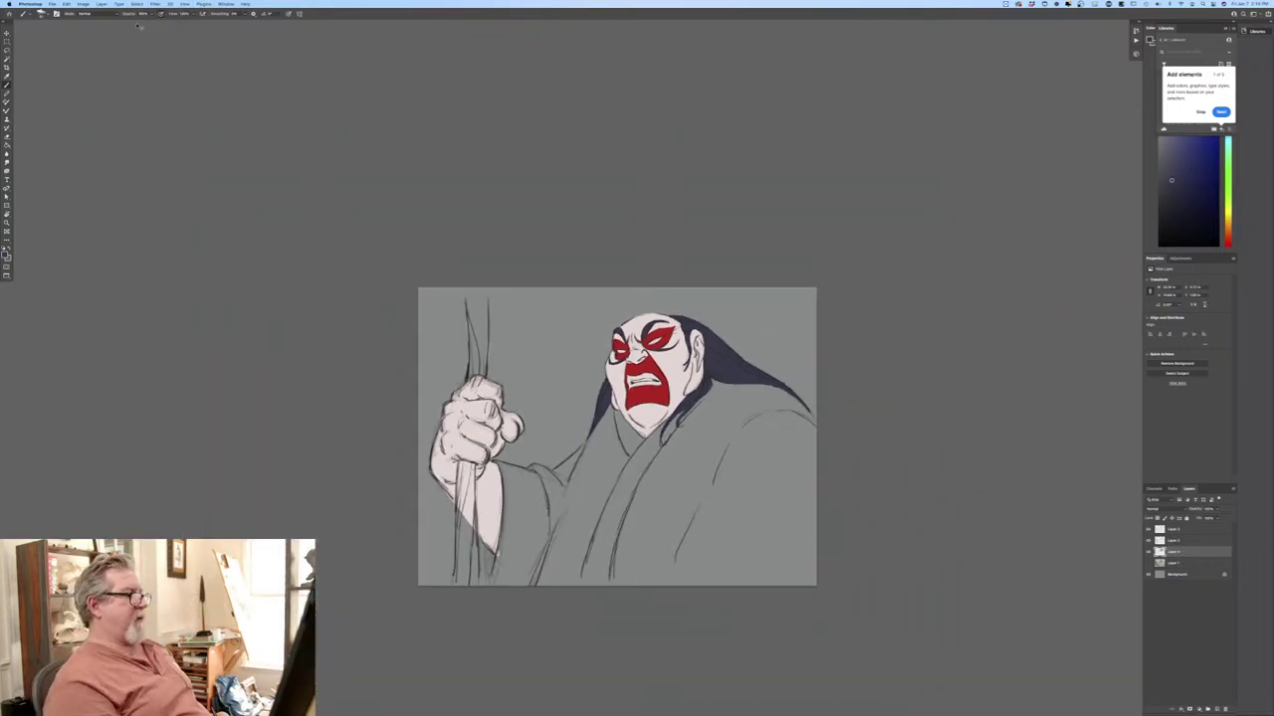
pyautogui.press('super+plus')
pyautogui.press('super+plus')
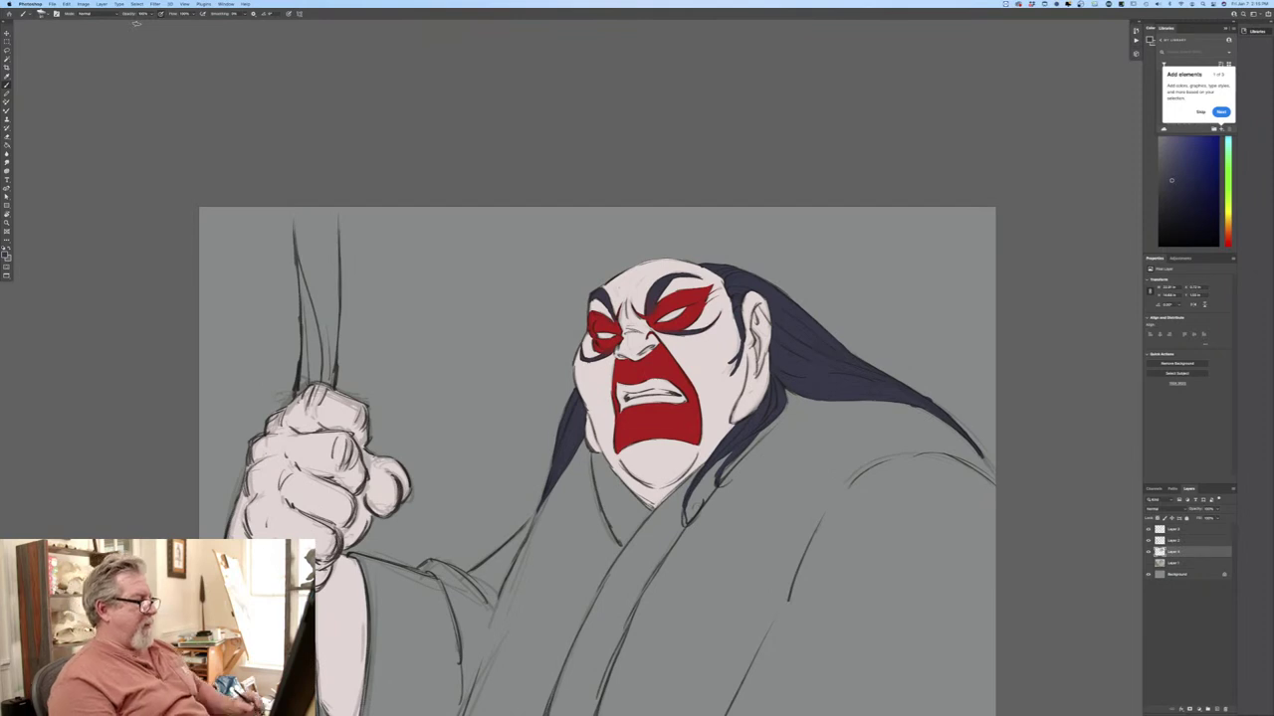
pyautogui.scroll(-5, 389, 361)
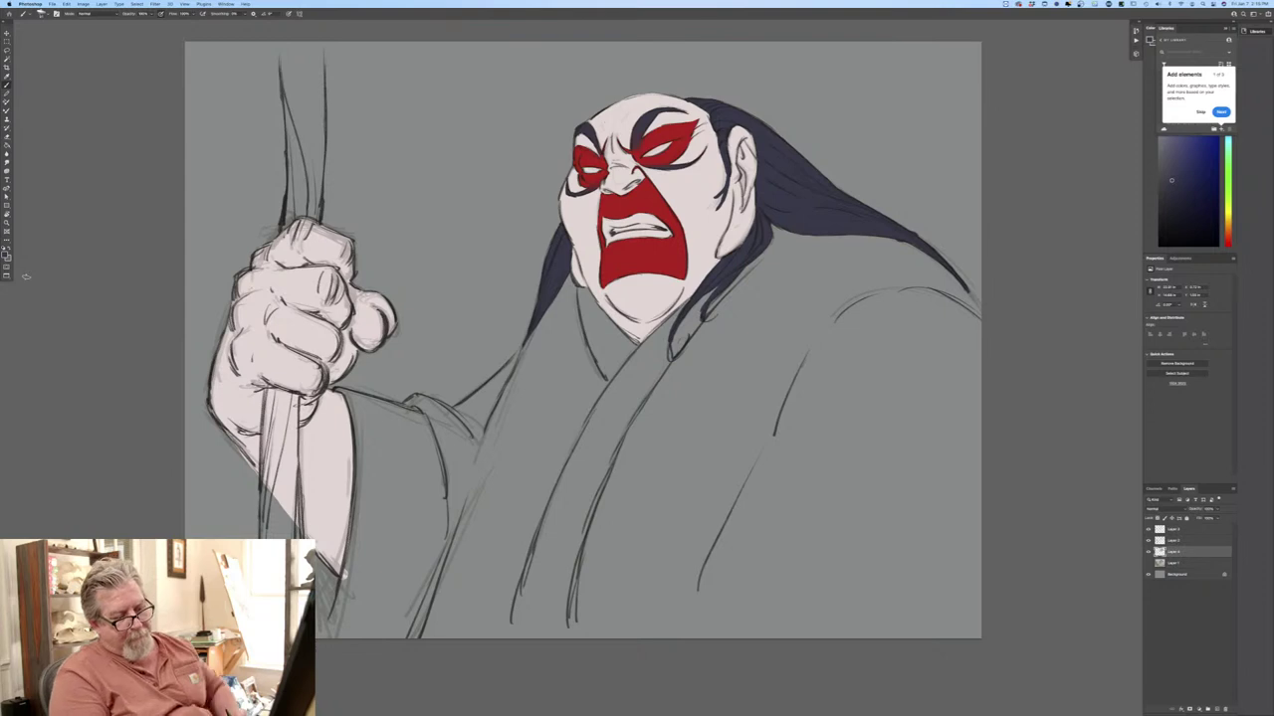
pyautogui.click(1178, 565)
pyautogui.click(1214, 708)
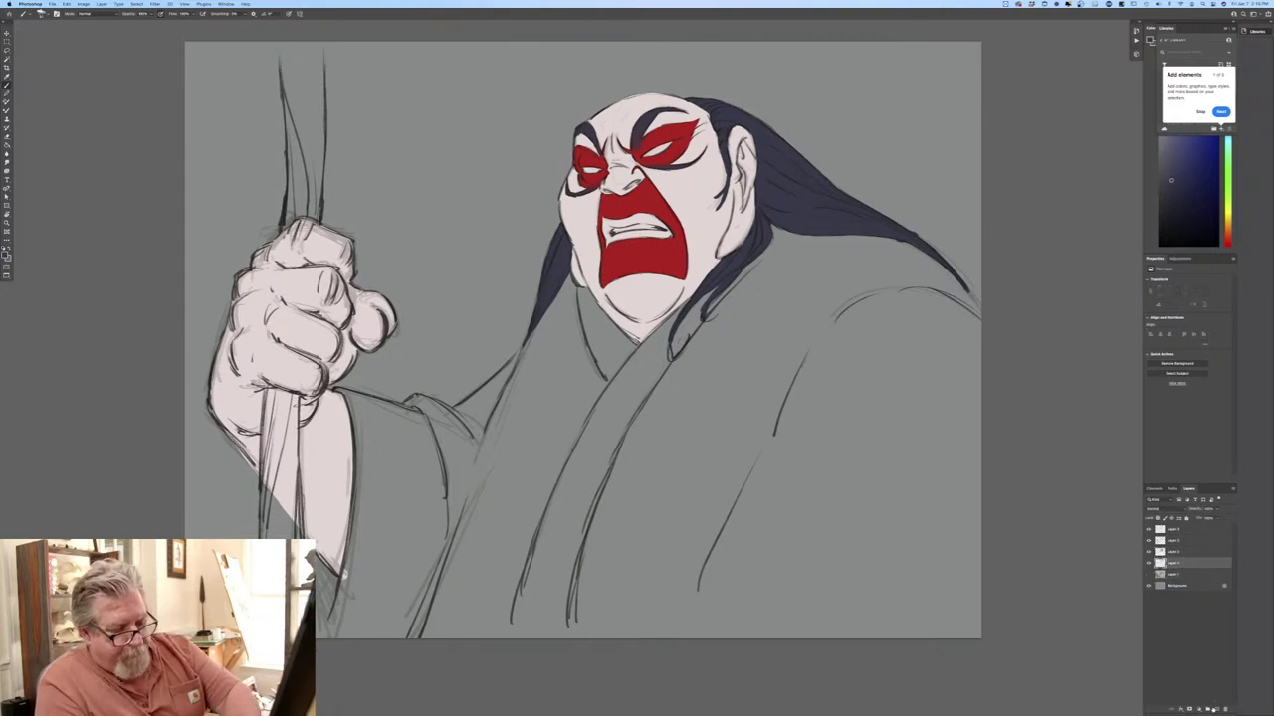
# Set the foreground colour to a slightly lighter, more saturated muted blue than the hair's navy.
pyautogui.click(7, 255)
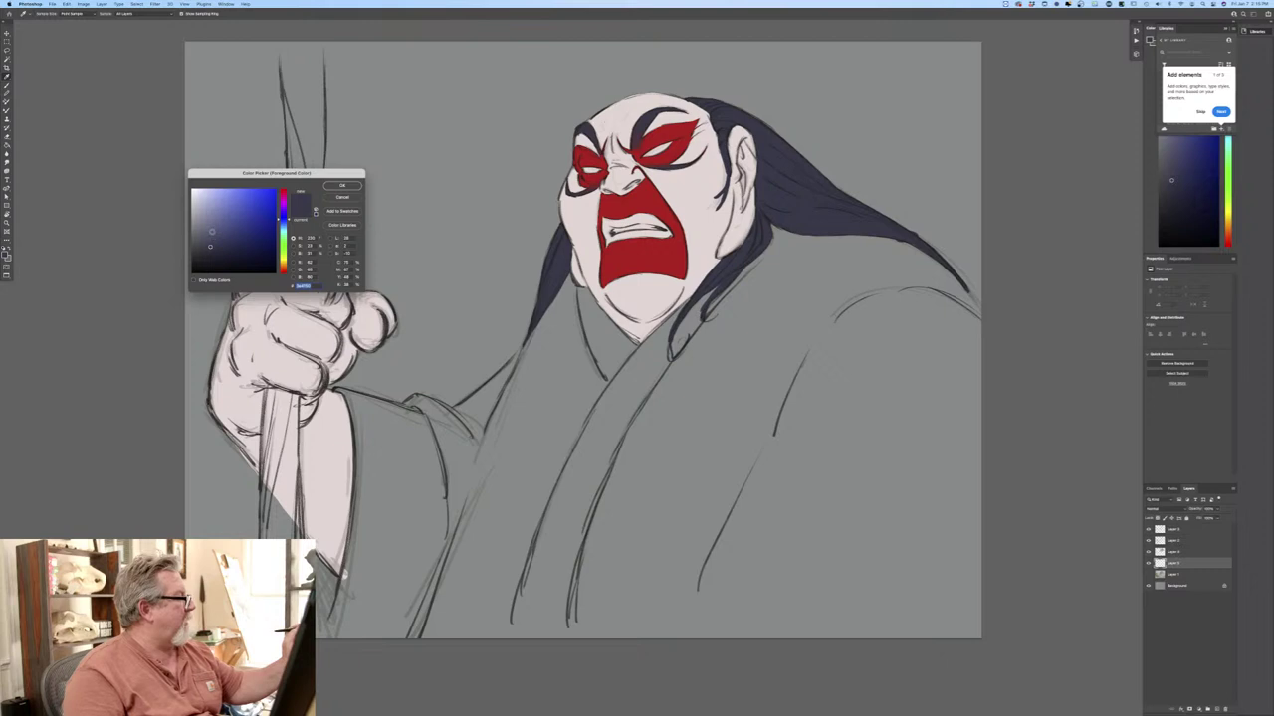
pyautogui.moveTo(225, 233); pyautogui.dragTo(221, 238)
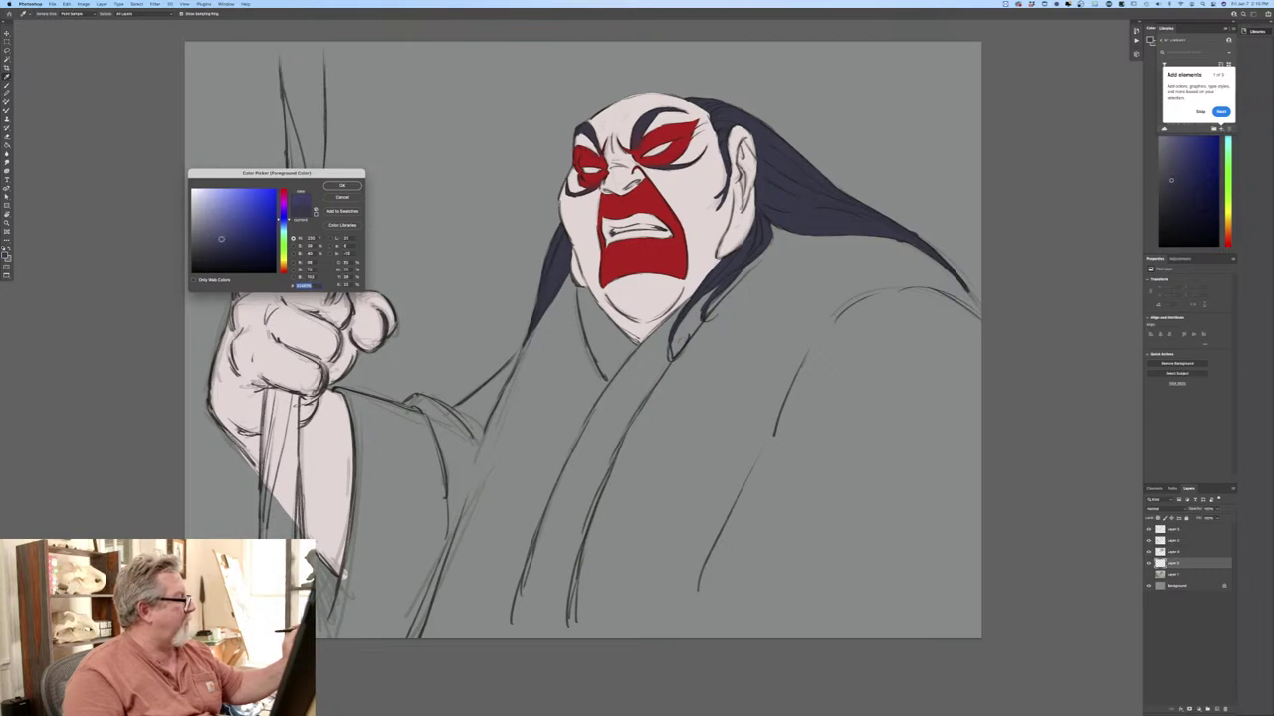
pyautogui.click(341, 187)
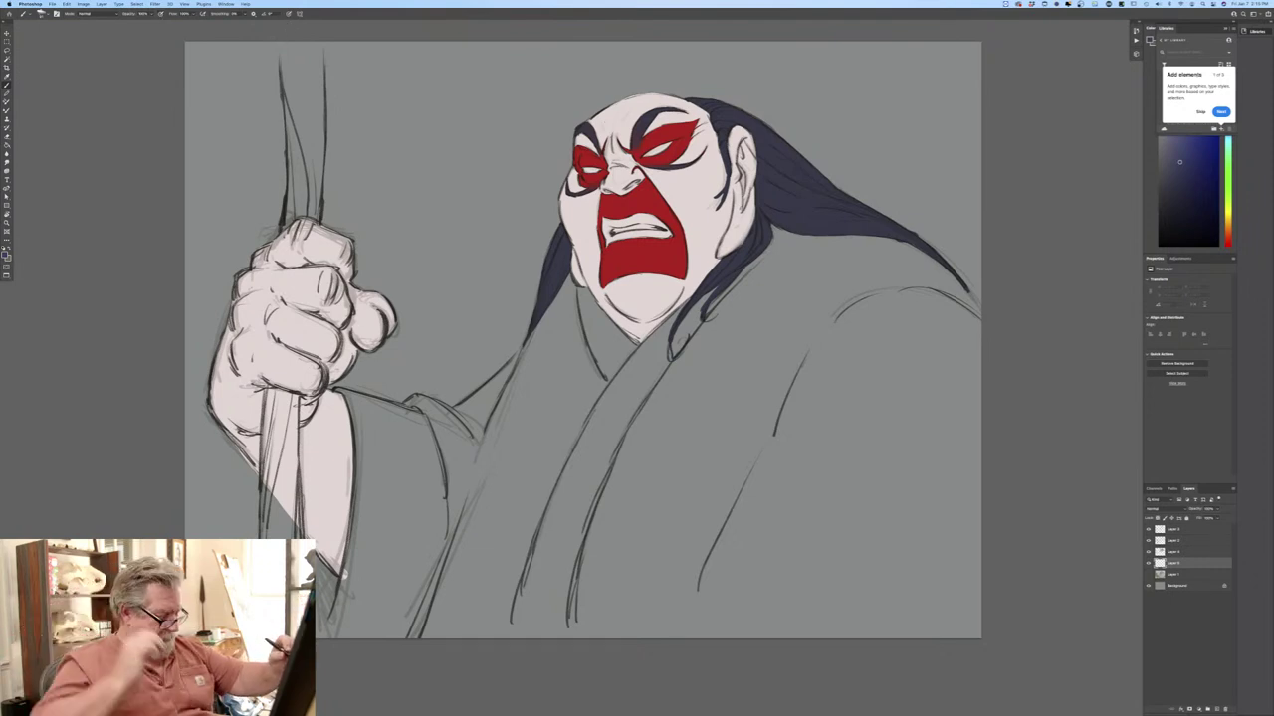
# Brush translucent muted blue strokes over the robe's shoulder and upper chest beside the face.
pyautogui.moveTo(742, 292)
pyautogui.mouseDown()
pyautogui.moveTo(708, 356)
pyautogui.moveTo(693, 327)
pyautogui.moveTo(659, 340)
pyautogui.moveTo(652, 358)
pyautogui.moveTo(677, 398)
pyautogui.moveTo(716, 403)
pyautogui.moveTo(786, 224)
pyautogui.moveTo(831, 273)
pyautogui.moveTo(970, 299)
pyautogui.moveTo(966, 358)
pyautogui.moveTo(930, 418)
pyautogui.moveTo(866, 442)
pyautogui.mouseUp()
pyautogui.moveTo(844, 291)
pyautogui.mouseDown()
pyautogui.moveTo(891, 468)
pyautogui.moveTo(796, 289)
pyautogui.mouseUp()
pyautogui.moveTo(789, 348)
pyautogui.mouseDown()
pyautogui.moveTo(799, 261)
pyautogui.moveTo(826, 366)
pyautogui.mouseUp()
pyautogui.moveTo(796, 270)
pyautogui.mouseDown()
pyautogui.moveTo(737, 396)
pyautogui.moveTo(772, 260)
pyautogui.mouseUp()
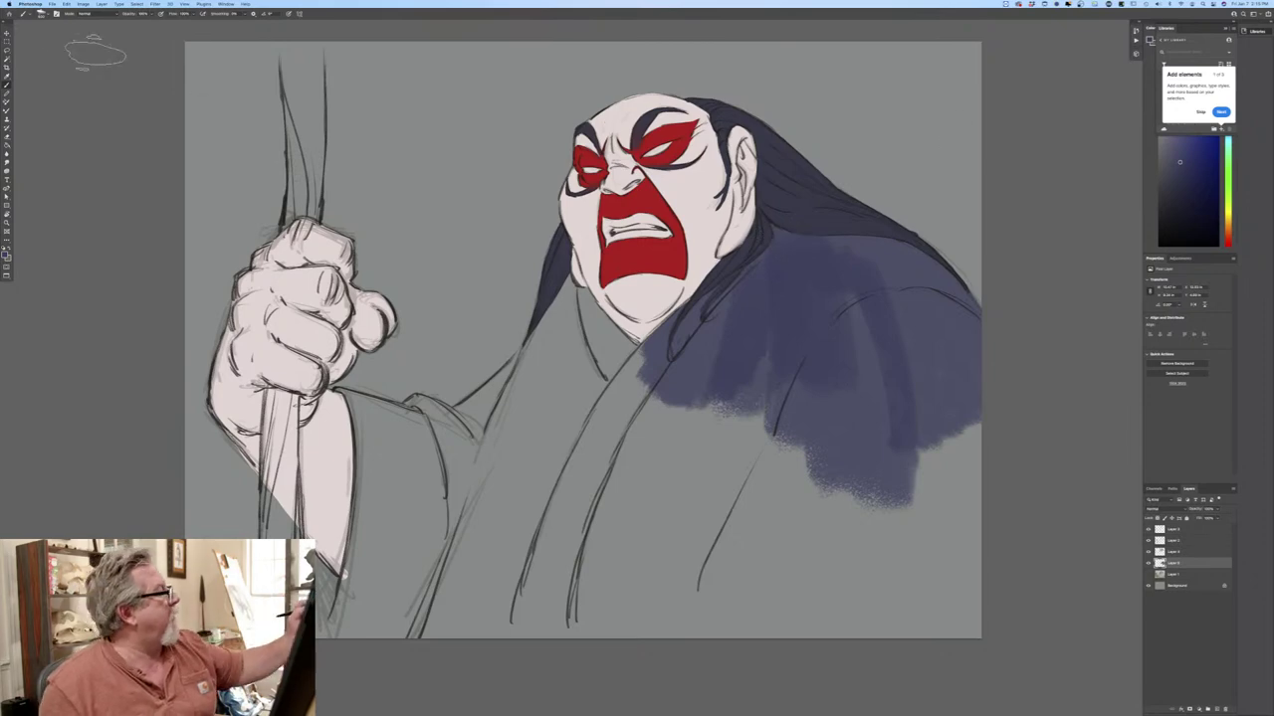
# Turn off the brush's Transfer setting and paint the robe's shoulder, body and lower sleeve solid muted blue.
pyautogui.click(56, 13)
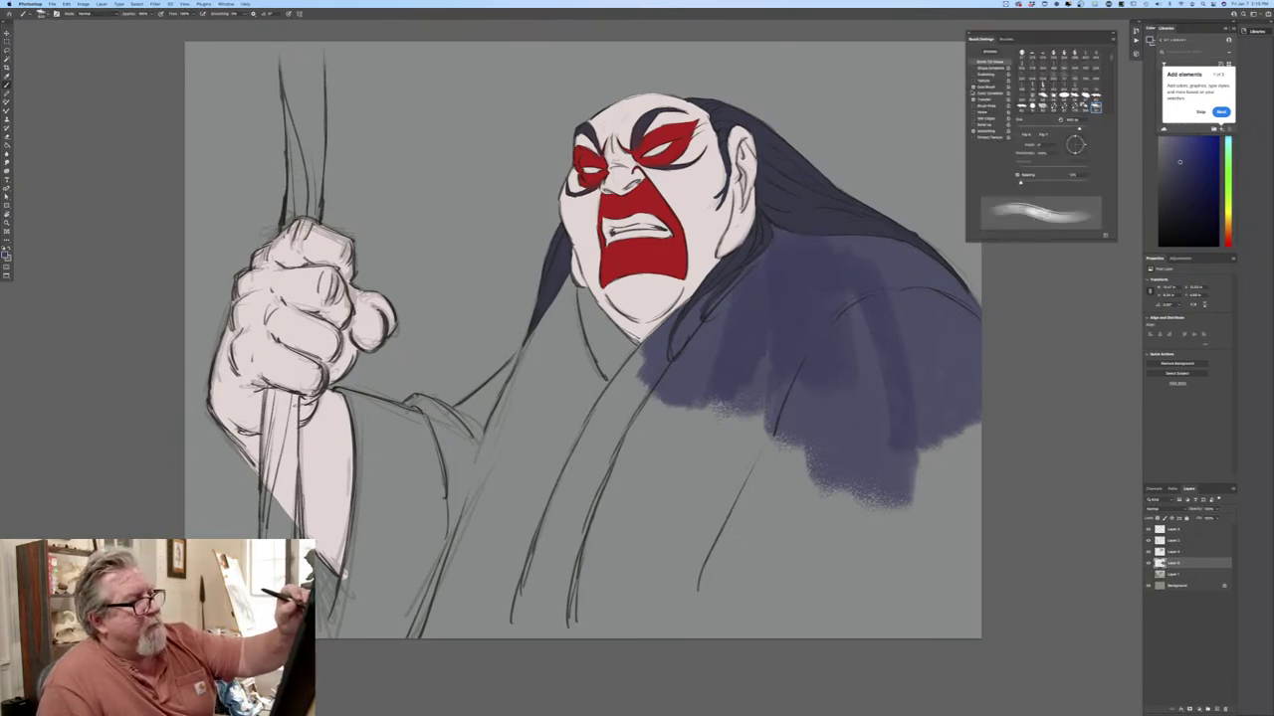
pyautogui.click(973, 99)
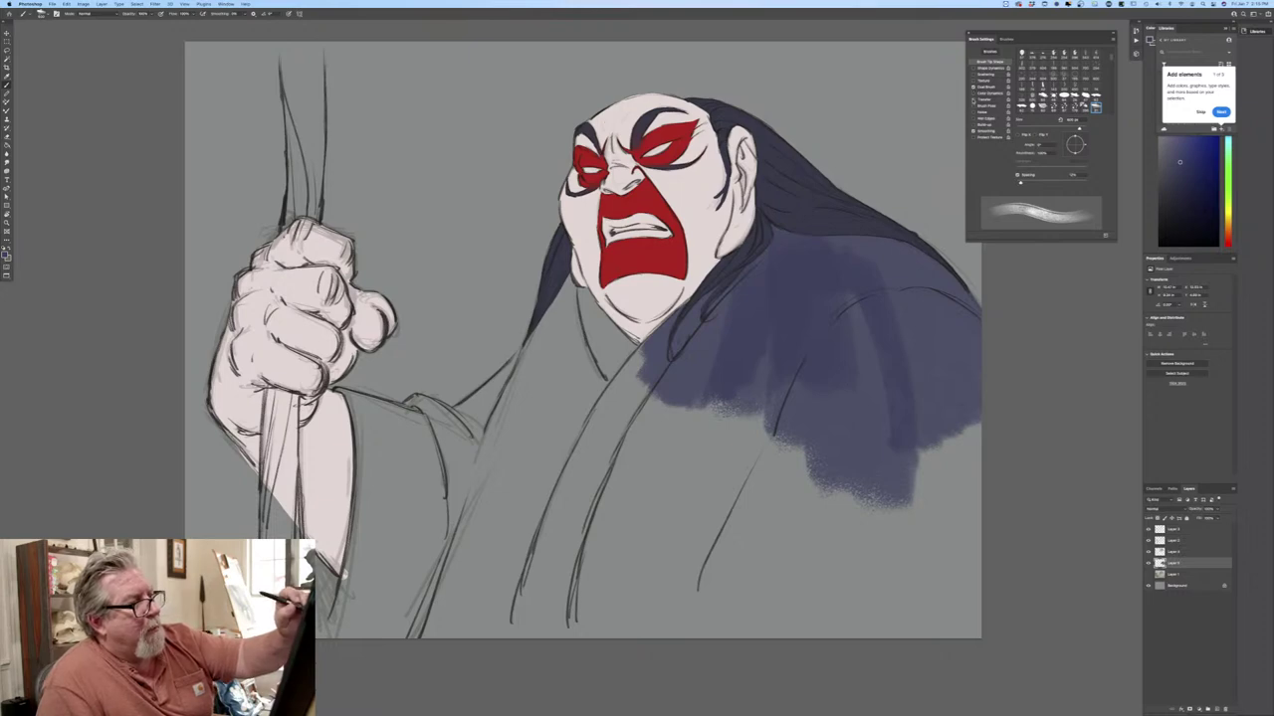
pyautogui.moveTo(776, 328)
pyautogui.mouseDown()
pyautogui.moveTo(753, 459)
pyautogui.moveTo(729, 492)
pyautogui.moveTo(686, 483)
pyautogui.moveTo(680, 420)
pyautogui.moveTo(743, 300)
pyautogui.moveTo(678, 382)
pyautogui.moveTo(658, 374)
pyautogui.moveTo(739, 285)
pyautogui.moveTo(651, 380)
pyautogui.moveTo(711, 311)
pyautogui.moveTo(681, 378)
pyautogui.moveTo(768, 388)
pyautogui.moveTo(839, 307)
pyautogui.moveTo(887, 314)
pyautogui.moveTo(899, 289)
pyautogui.moveTo(939, 314)
pyautogui.mouseUp()
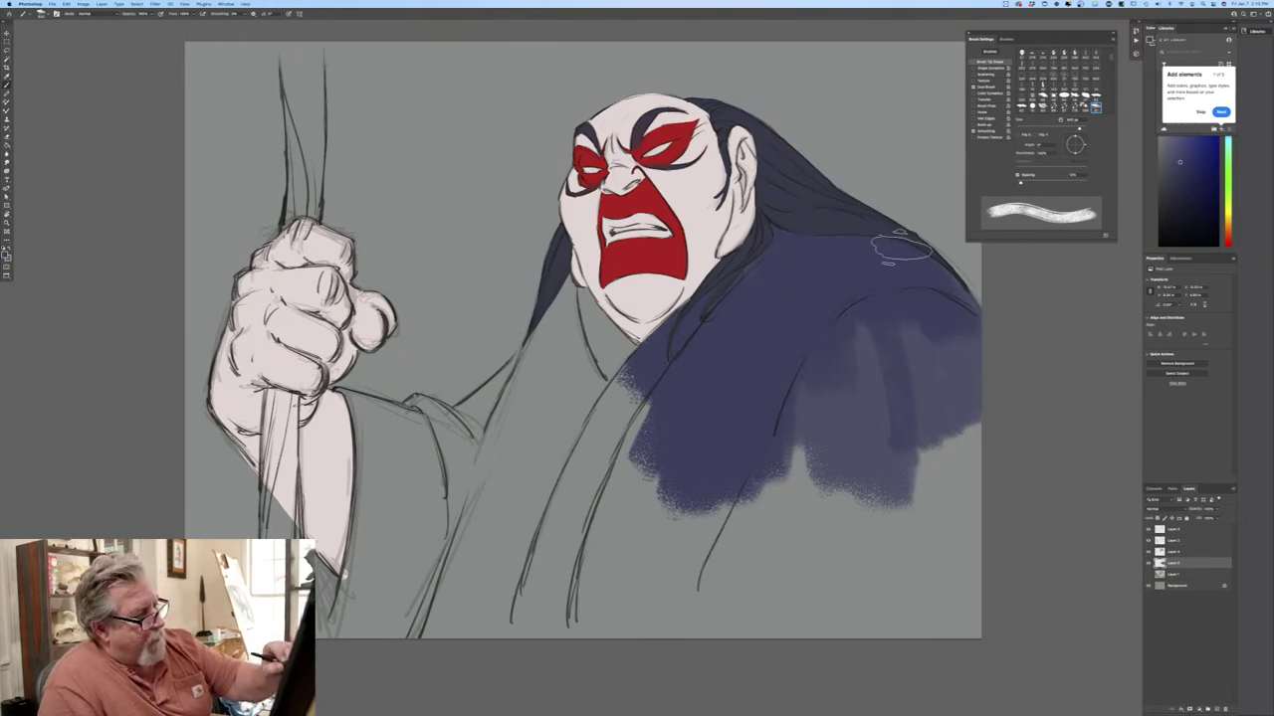
pyautogui.moveTo(981, 389)
pyautogui.mouseDown()
pyautogui.moveTo(915, 308)
pyautogui.moveTo(940, 561)
pyautogui.moveTo(858, 422)
pyautogui.moveTo(819, 592)
pyautogui.moveTo(780, 470)
pyautogui.moveTo(730, 471)
pyautogui.moveTo(700, 453)
pyautogui.moveTo(671, 495)
pyautogui.moveTo(666, 661)
pyautogui.moveTo(749, 683)
pyautogui.moveTo(809, 605)
pyautogui.moveTo(848, 669)
pyautogui.moveTo(908, 537)
pyautogui.moveTo(945, 581)
pyautogui.moveTo(958, 434)
pyautogui.moveTo(958, 470)
pyautogui.mouseUp()
pyautogui.moveTo(668, 609)
pyautogui.mouseDown()
pyautogui.moveTo(575, 329)
pyautogui.moveTo(639, 398)
pyautogui.moveTo(570, 291)
pyautogui.moveTo(546, 364)
pyautogui.moveTo(488, 427)
pyautogui.mouseUp()
pyautogui.moveTo(534, 384)
pyautogui.mouseDown()
pyautogui.moveTo(465, 434)
pyautogui.moveTo(531, 384)
pyautogui.moveTo(501, 402)
pyautogui.moveTo(540, 352)
pyautogui.moveTo(520, 399)
pyautogui.moveTo(560, 369)
pyautogui.moveTo(529, 485)
pyautogui.mouseUp()
pyautogui.moveTo(518, 597)
pyautogui.mouseDown()
pyautogui.moveTo(482, 478)
pyautogui.moveTo(448, 468)
pyautogui.moveTo(398, 517)
pyautogui.moveTo(358, 507)
pyautogui.moveTo(366, 597)
pyautogui.moveTo(348, 612)
pyautogui.mouseUp()
pyautogui.moveTo(373, 508); pyautogui.dragTo(403, 497)
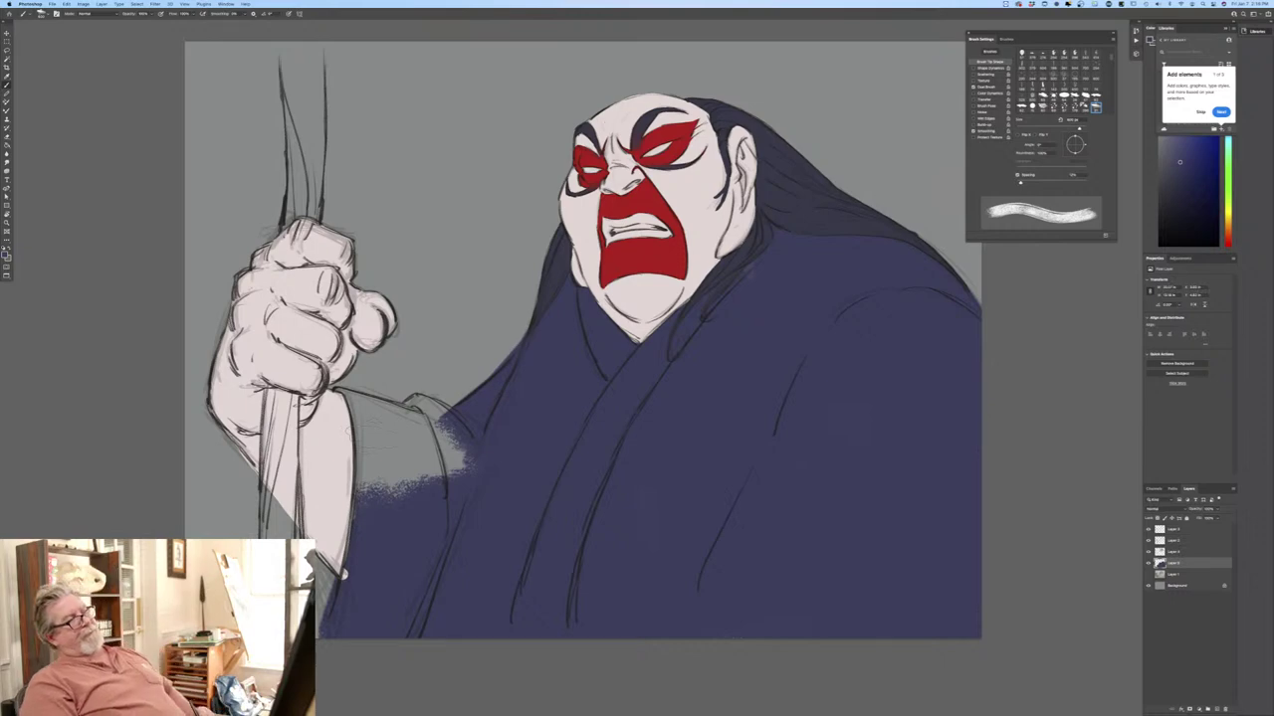
# Make pen pressure control the brush size and fill the remaining upper sleeve area beside the raised forearm with the robe's blue.
pyautogui.click(289, 14)
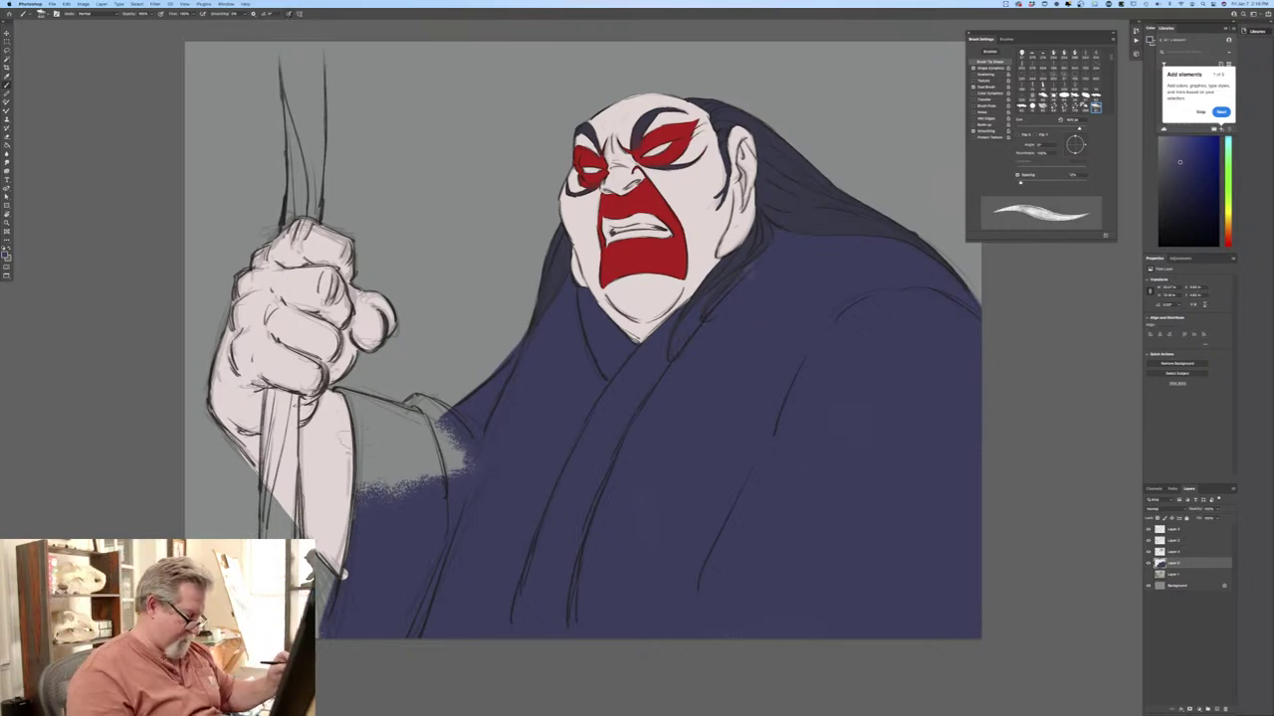
pyautogui.press('[')
pyautogui.press('[')
pyautogui.press('[')
pyautogui.press('[')
pyautogui.press('[')
pyautogui.moveTo(410, 403)
pyautogui.mouseDown()
pyautogui.moveTo(452, 424)
pyautogui.moveTo(443, 411)
pyautogui.moveTo(412, 403)
pyautogui.moveTo(452, 421)
pyautogui.moveTo(448, 433)
pyautogui.moveTo(434, 419)
pyautogui.moveTo(457, 437)
pyautogui.moveTo(445, 429)
pyautogui.moveTo(432, 504)
pyautogui.moveTo(368, 436)
pyautogui.moveTo(361, 456)
pyautogui.moveTo(377, 408)
pyautogui.moveTo(390, 447)
pyautogui.mouseUp()
pyautogui.press(']')
pyautogui.press(']')
pyautogui.press(']')
pyautogui.press(']')
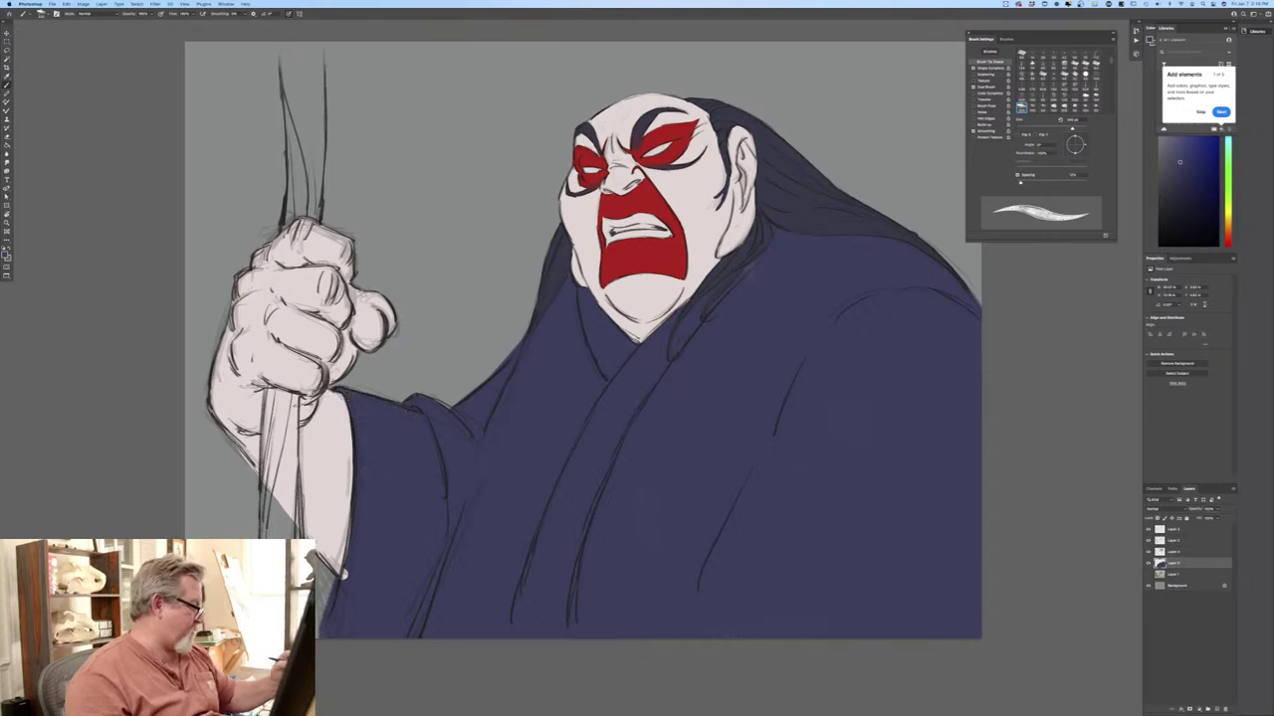
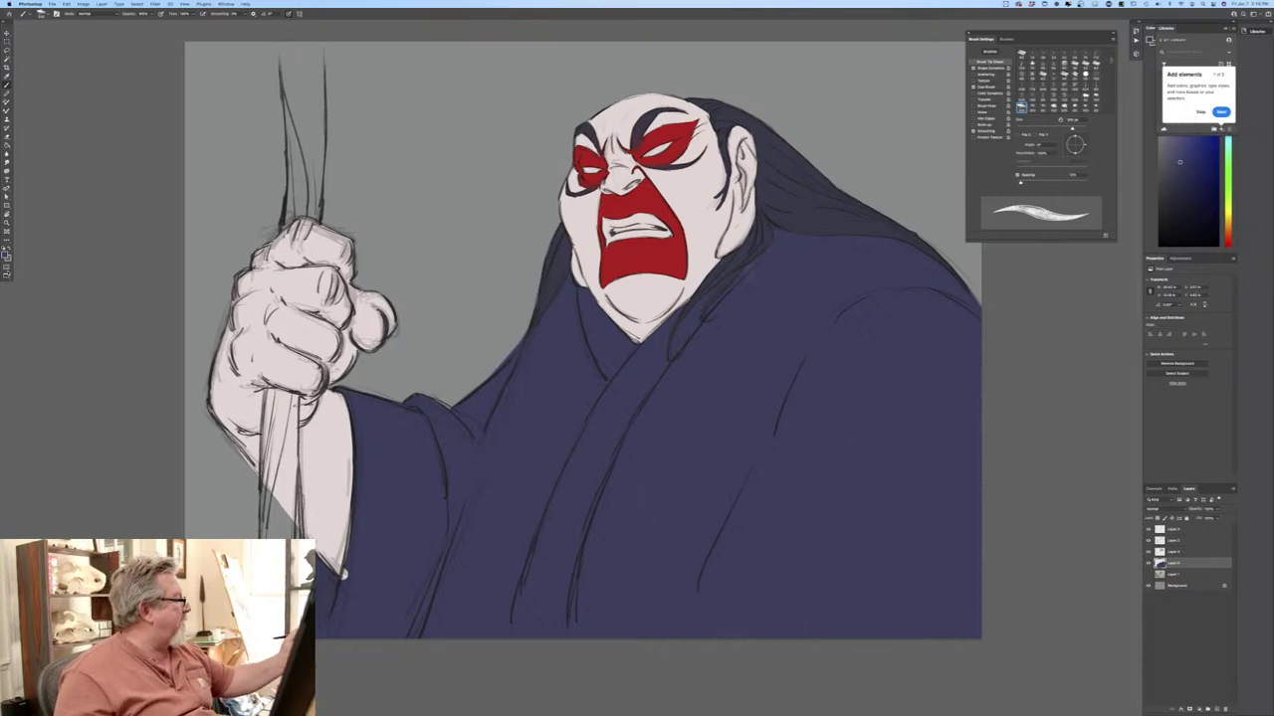
# Set the foreground colour to golden brown and add a new layer above the flat colour layer.
pyautogui.click(5, 256)
pyautogui.click(283, 265)
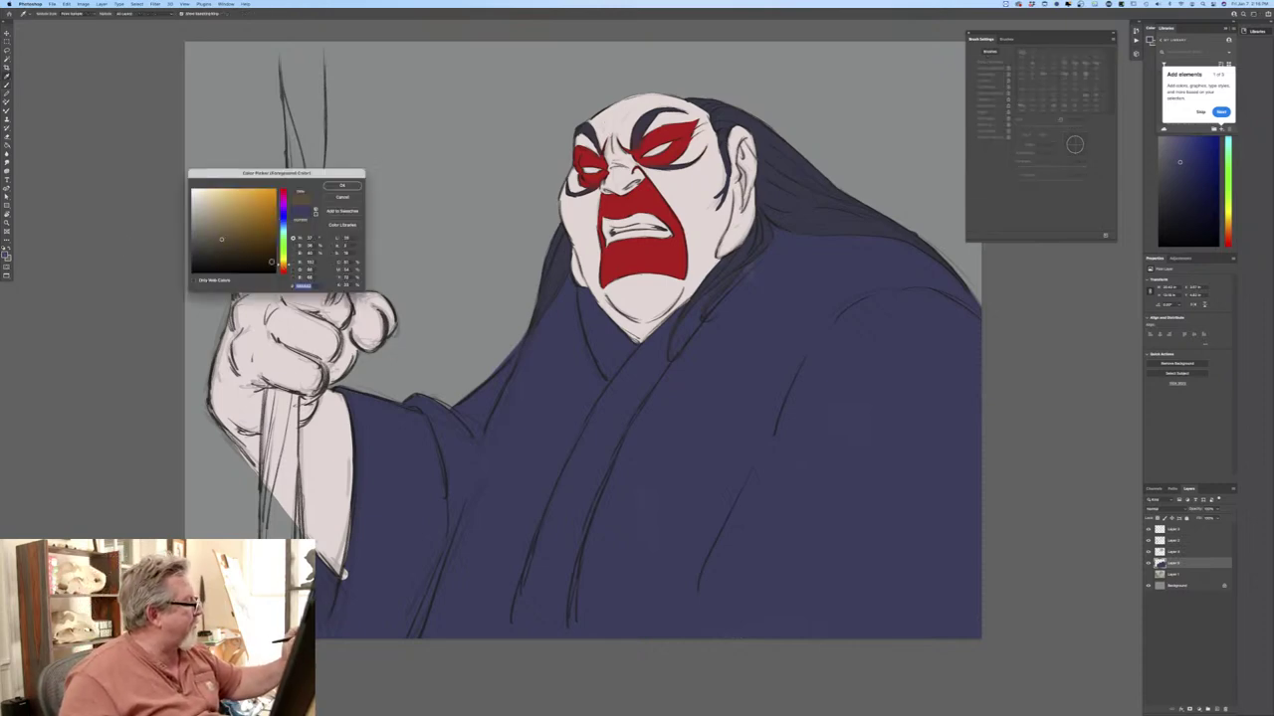
pyautogui.press('Return')
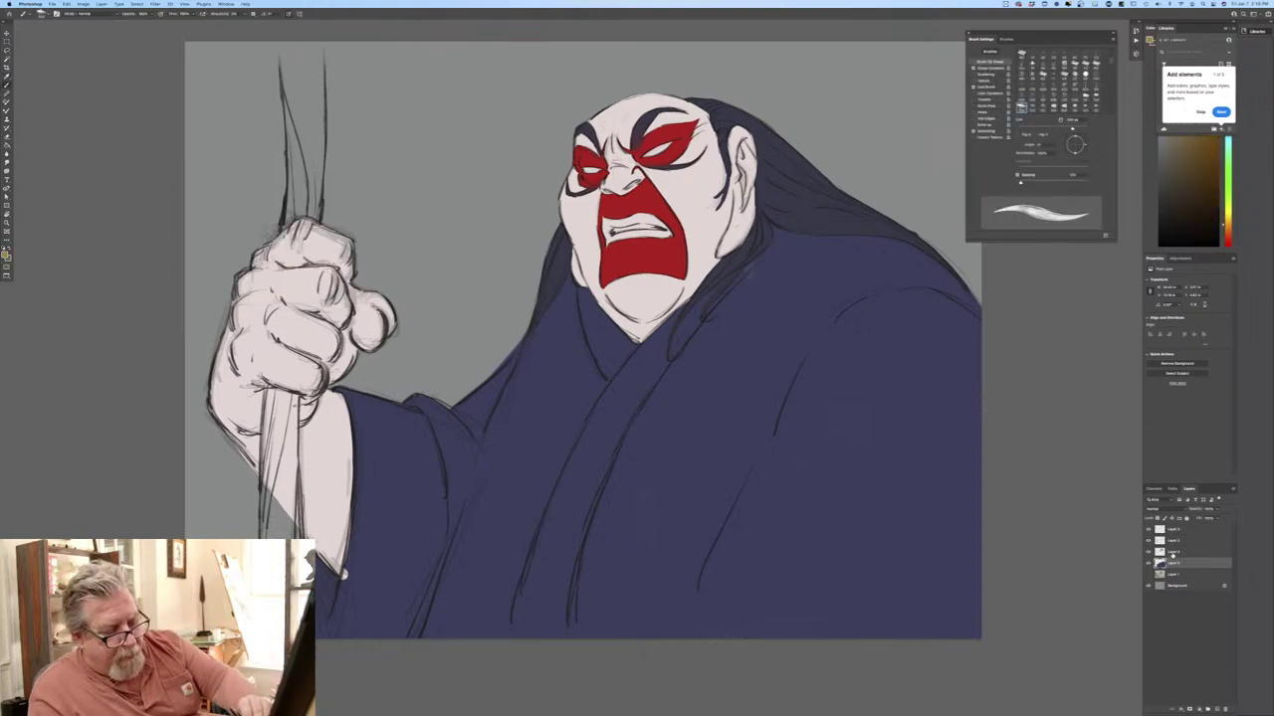
pyautogui.click(1213, 710)
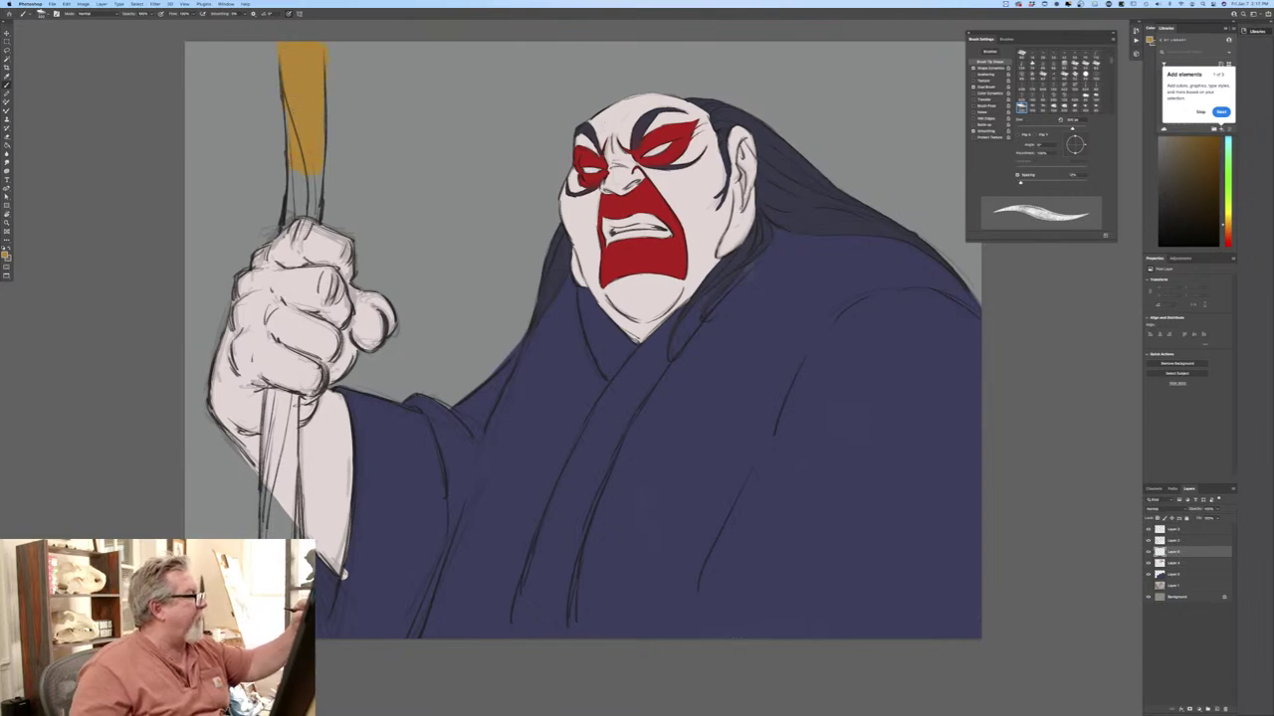
# Paint the wooden staff golden brown above and below the fist, including the small gap between the fingers, reducing the brush size as needed.
pyautogui.press('[')
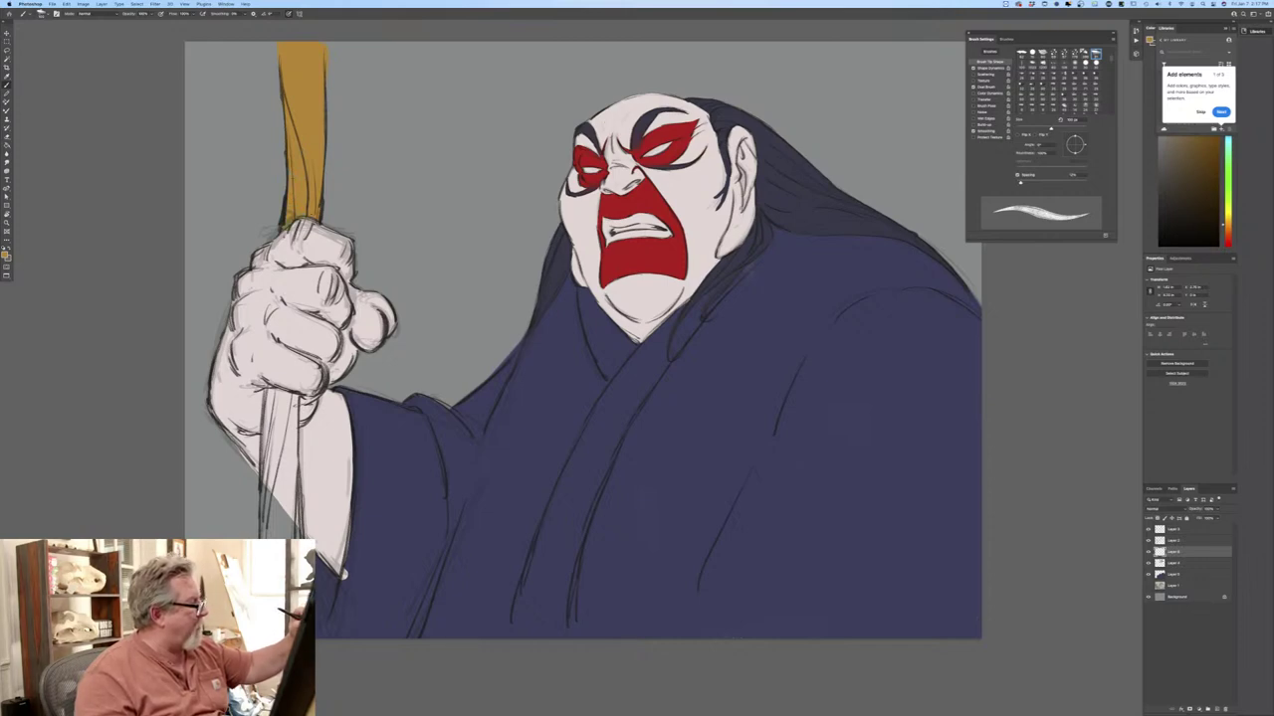
pyautogui.moveTo(287, 447)
pyautogui.mouseDown()
pyautogui.moveTo(294, 394)
pyautogui.moveTo(276, 393)
pyautogui.mouseUp()
pyautogui.moveTo(267, 448)
pyautogui.mouseDown()
pyautogui.moveTo(271, 392)
pyautogui.moveTo(296, 398)
pyautogui.moveTo(285, 473)
pyautogui.moveTo(296, 525)
pyautogui.moveTo(263, 478)
pyautogui.mouseUp()
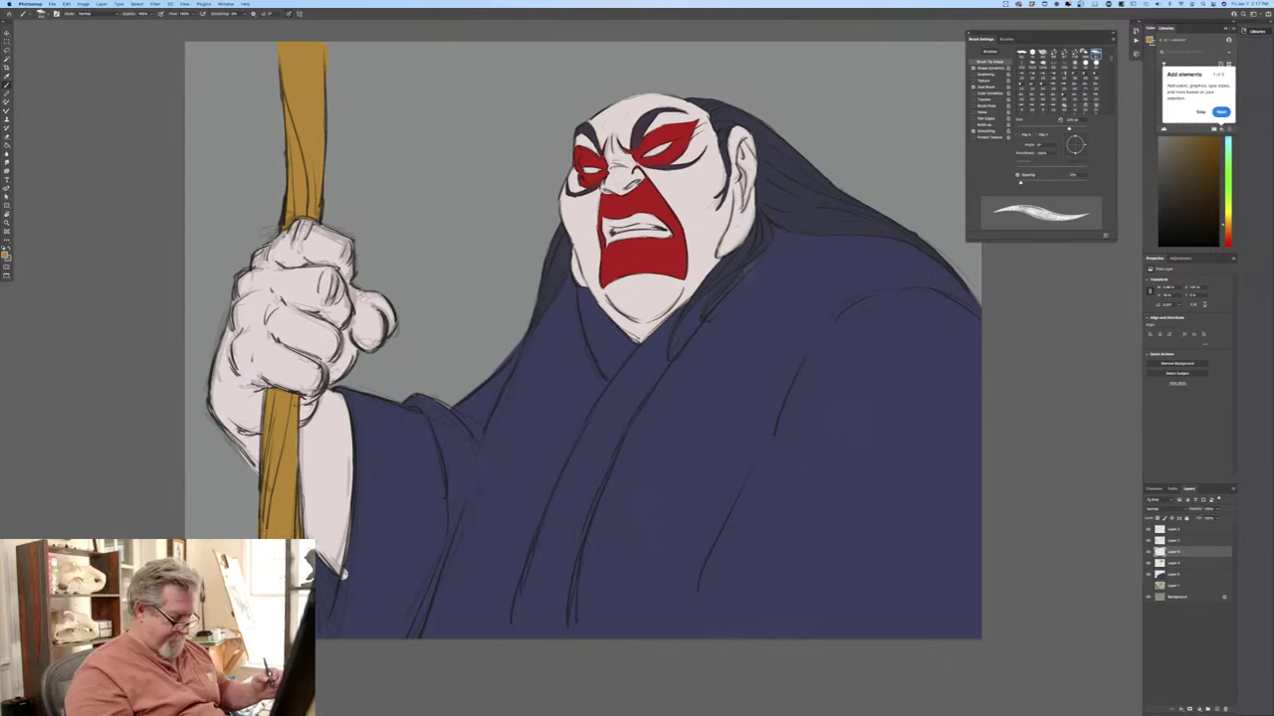
pyautogui.press('[')
pyautogui.press('[')
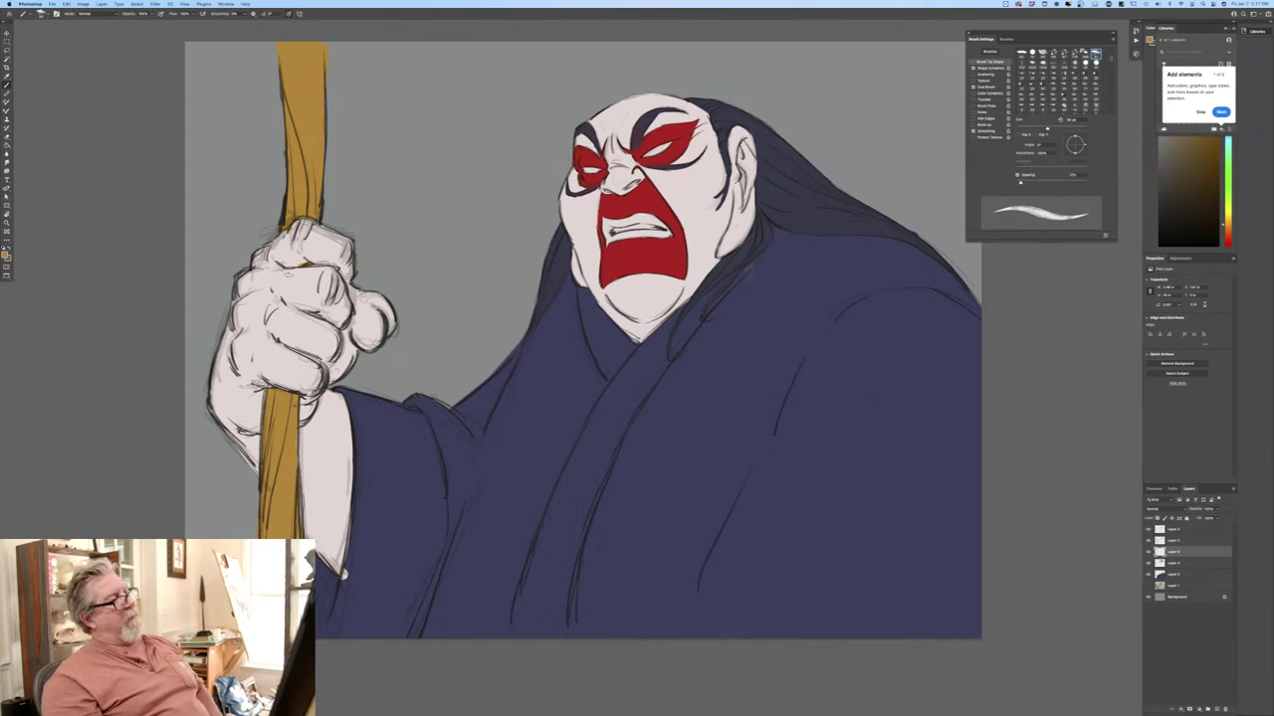
# Sample the robe's blue and set the foreground colour to a lighter, greyer blue.
pyautogui.click(5, 255)
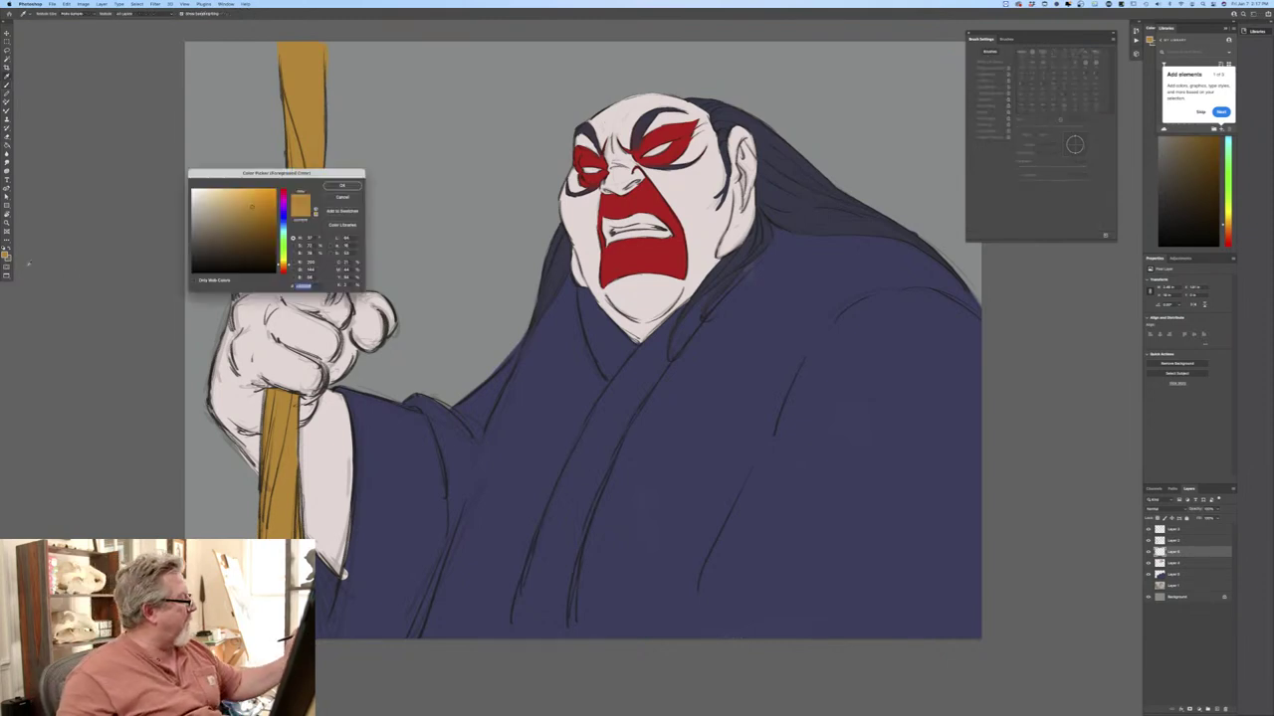
pyautogui.click(581, 480)
pyautogui.click(211, 220)
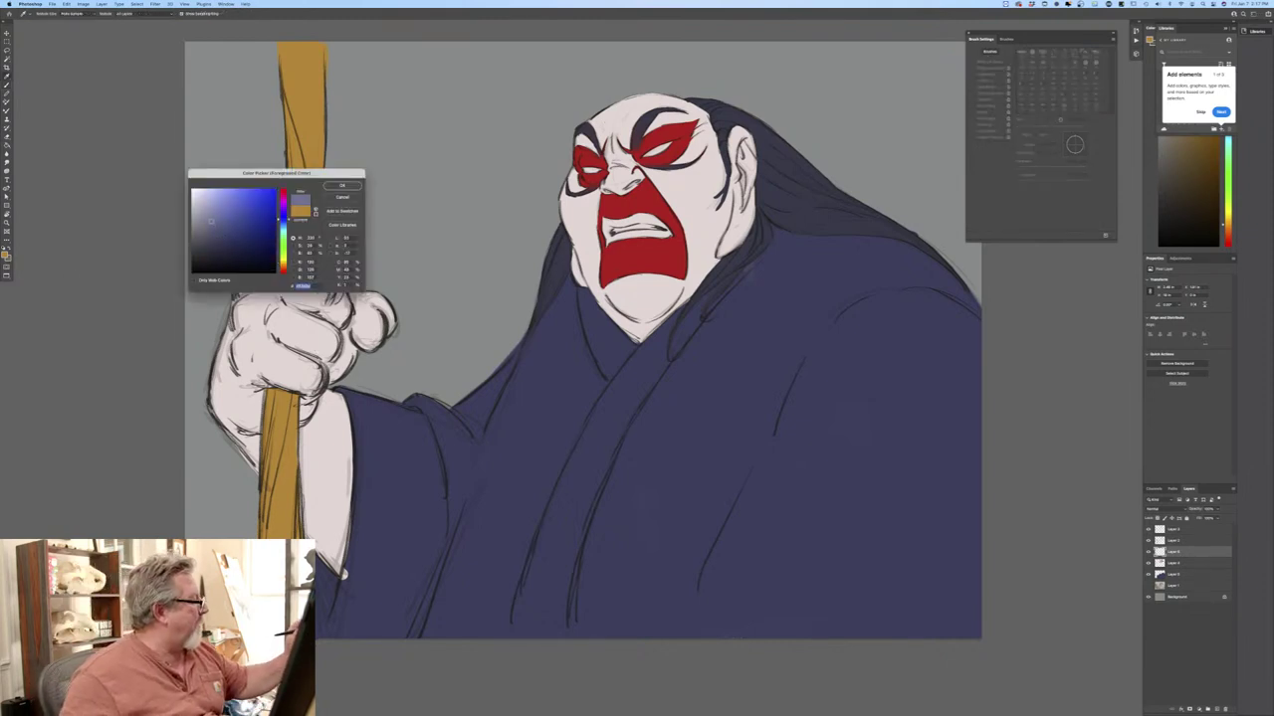
pyautogui.click(339, 187)
# Paint the inner collar below the neck and the long lapel band down the robe's front in the lighter blue.
pyautogui.moveTo(588, 302)
pyautogui.mouseDown()
pyautogui.moveTo(635, 344)
pyautogui.moveTo(599, 380)
pyautogui.mouseUp()
pyautogui.moveTo(601, 334); pyautogui.dragTo(603, 372)
pyautogui.moveTo(595, 324); pyautogui.dragTo(601, 364)
pyautogui.moveTo(587, 305)
pyautogui.mouseDown()
pyautogui.moveTo(597, 342)
pyautogui.moveTo(591, 306)
pyautogui.moveTo(603, 317)
pyautogui.moveTo(580, 291)
pyautogui.moveTo(586, 331)
pyautogui.moveTo(585, 302)
pyautogui.mouseUp()
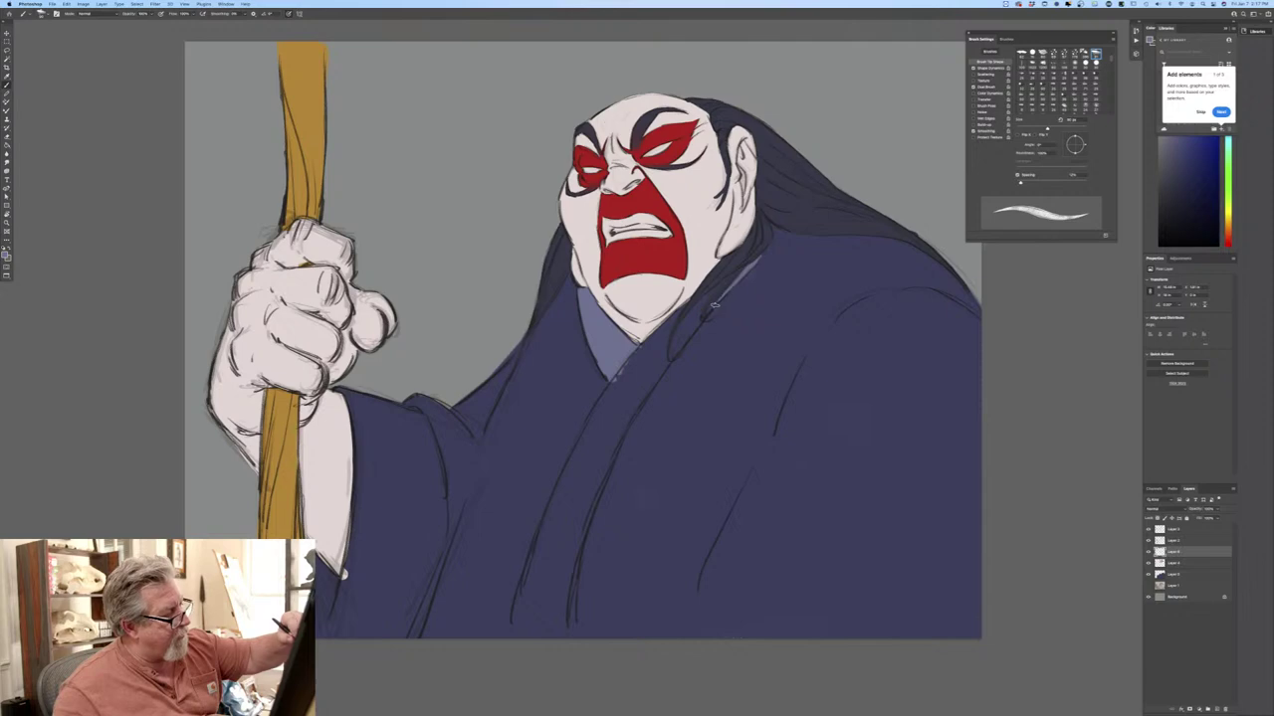
pyautogui.moveTo(689, 316)
pyautogui.mouseDown()
pyautogui.moveTo(679, 351)
pyautogui.moveTo(677, 317)
pyautogui.moveTo(609, 381)
pyautogui.moveTo(670, 324)
pyautogui.moveTo(615, 377)
pyautogui.moveTo(659, 355)
pyautogui.moveTo(675, 317)
pyautogui.moveTo(664, 366)
pyautogui.moveTo(651, 356)
pyautogui.moveTo(627, 379)
pyautogui.moveTo(652, 344)
pyautogui.moveTo(597, 408)
pyautogui.moveTo(633, 377)
pyautogui.moveTo(625, 403)
pyautogui.moveTo(649, 381)
pyautogui.moveTo(597, 461)
pyautogui.moveTo(616, 420)
pyautogui.moveTo(589, 447)
pyautogui.moveTo(598, 430)
pyautogui.moveTo(565, 637)
pyautogui.moveTo(546, 532)
pyautogui.moveTo(537, 637)
pyautogui.moveTo(545, 537)
pyautogui.moveTo(527, 637)
pyautogui.moveTo(522, 543)
pyautogui.moveTo(532, 577)
pyautogui.moveTo(515, 634)
pyautogui.mouseUp()
pyautogui.moveTo(538, 526); pyautogui.dragTo(514, 626)
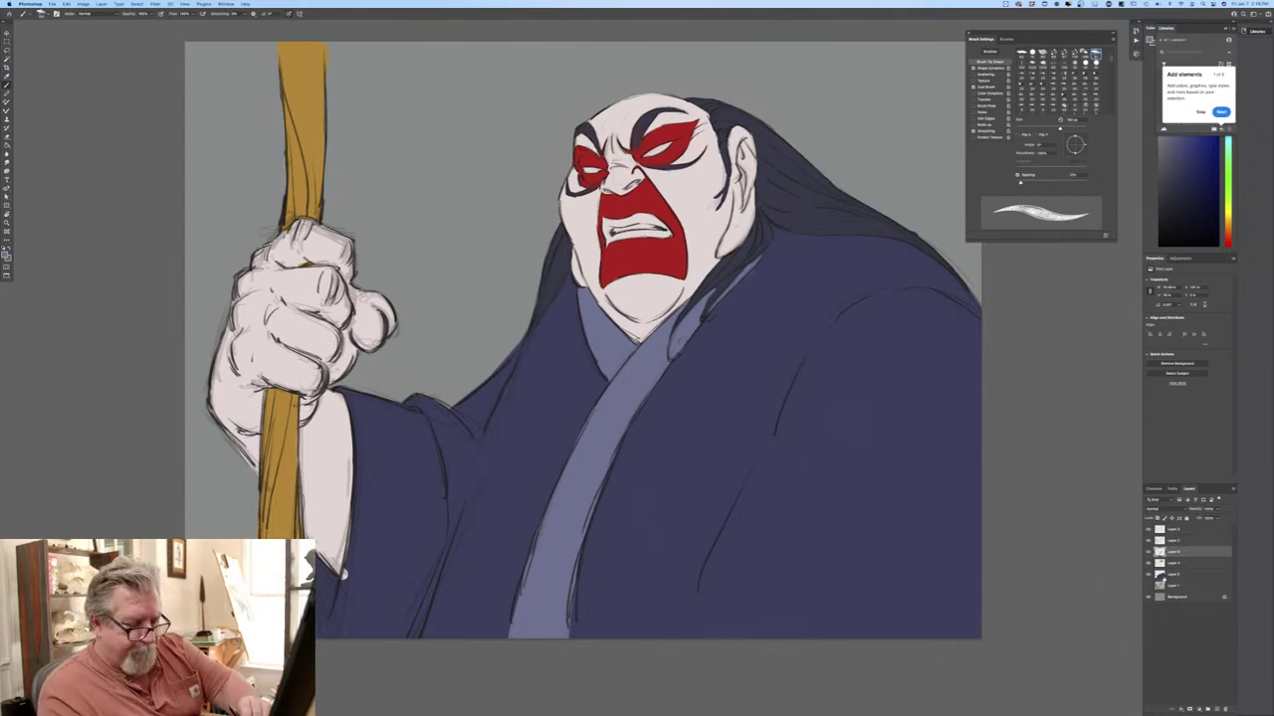
# Merge the staff and lapel layer, the flat colour layer and the robe layer into one layer.
pyautogui.keyDown('shift'); pyautogui.click(1174, 575); pyautogui.keyUp('shift')
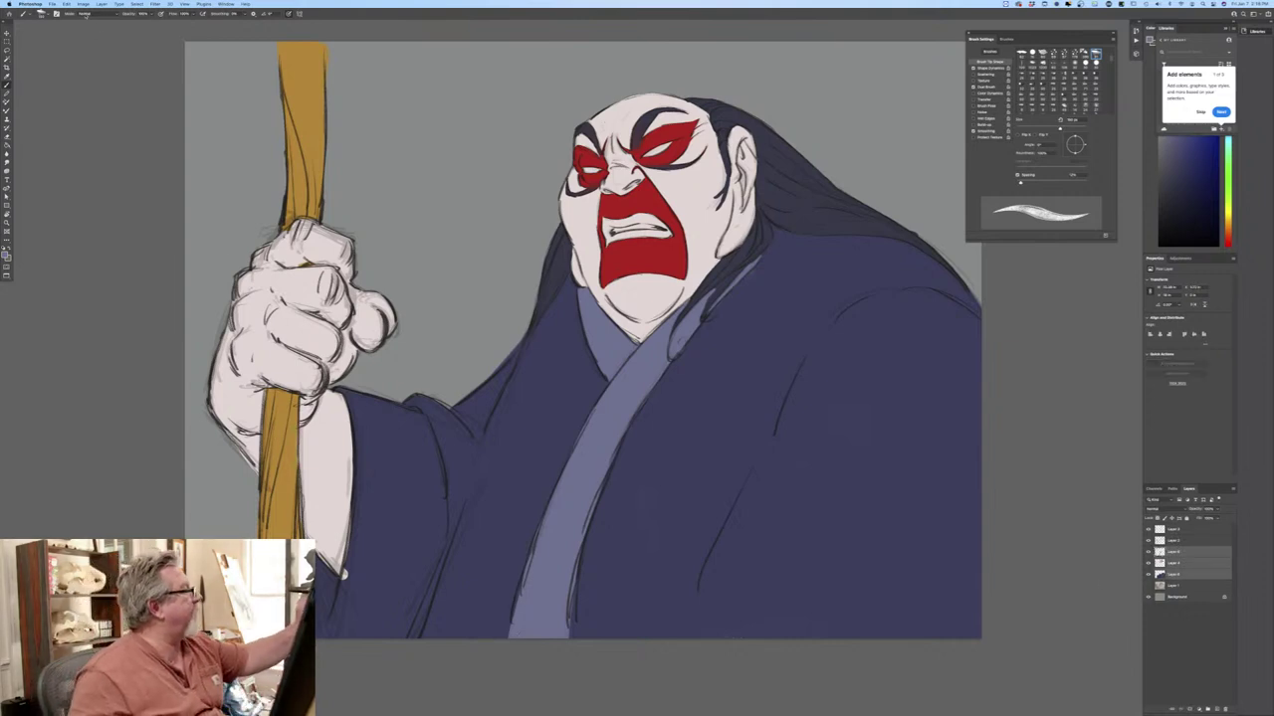
pyautogui.click(101, 4)
pyautogui.click(111, 236)
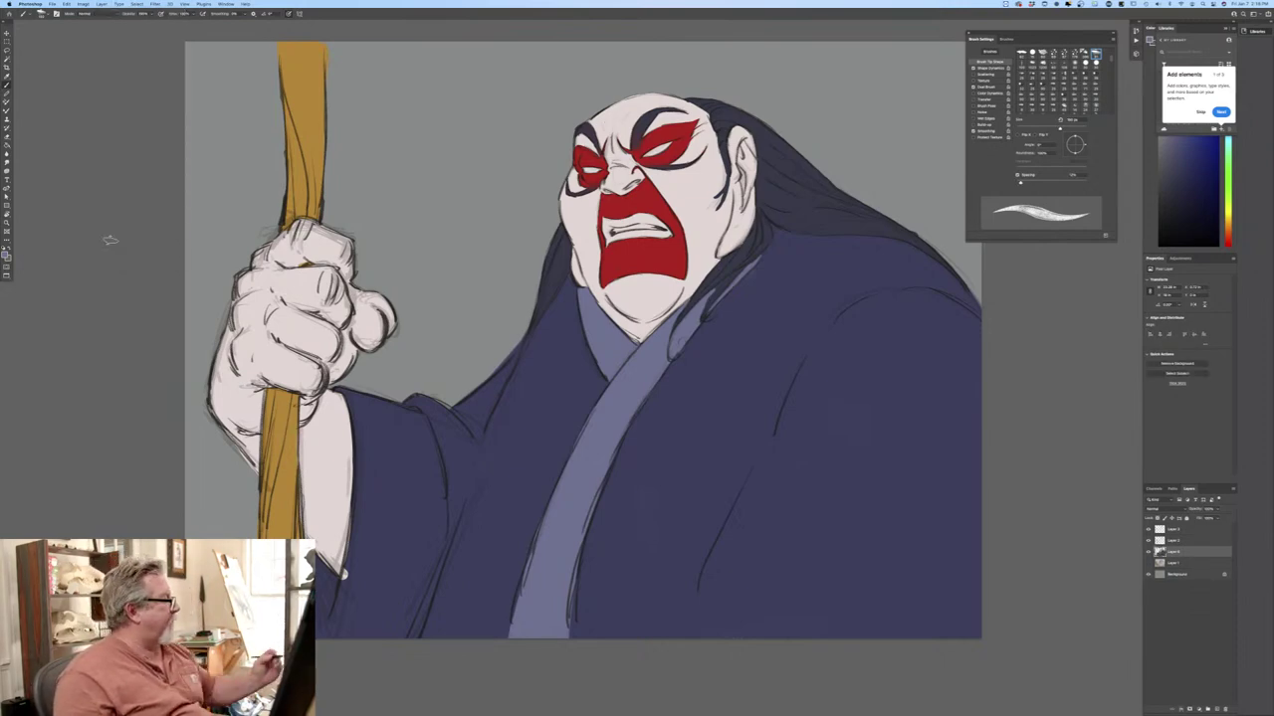
# Set the foreground colour to a soft pink based on the hand's skin tone, and make pen pressure control brush opacity instead of size.
pyautogui.click(5, 256)
pyautogui.click(260, 317)
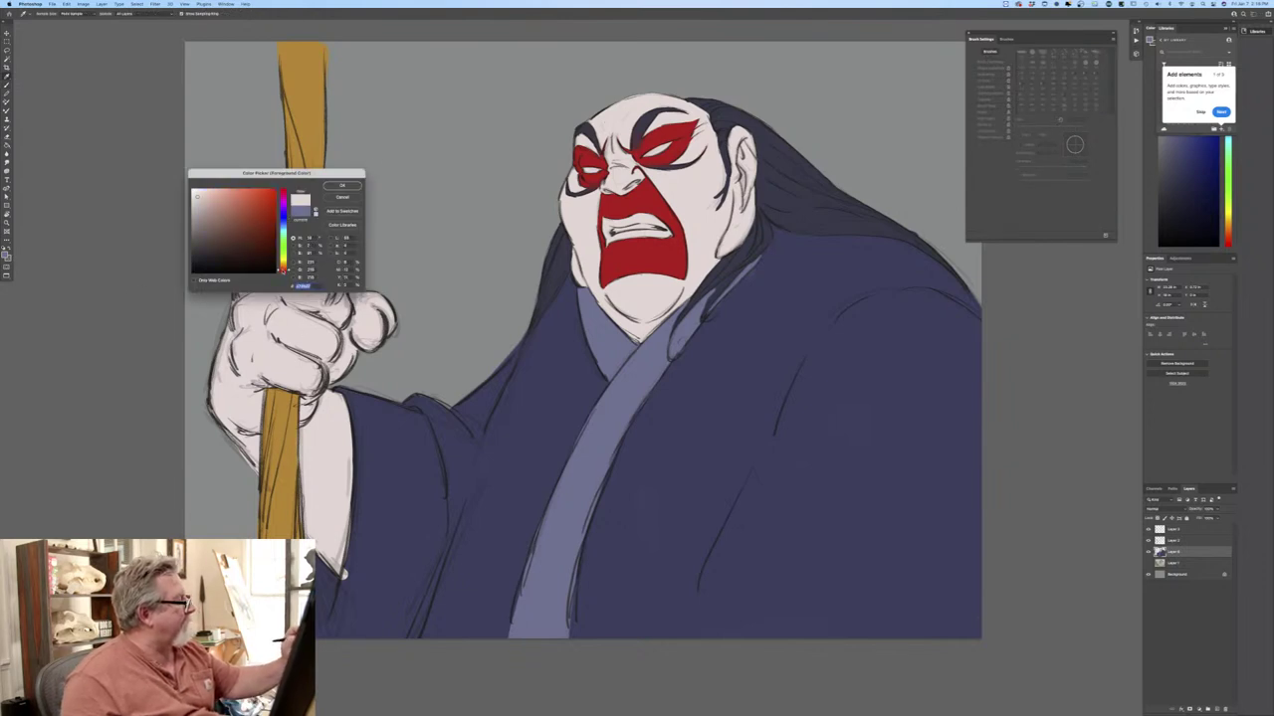
pyautogui.moveTo(283, 270); pyautogui.dragTo(284, 275)
pyautogui.click(215, 193)
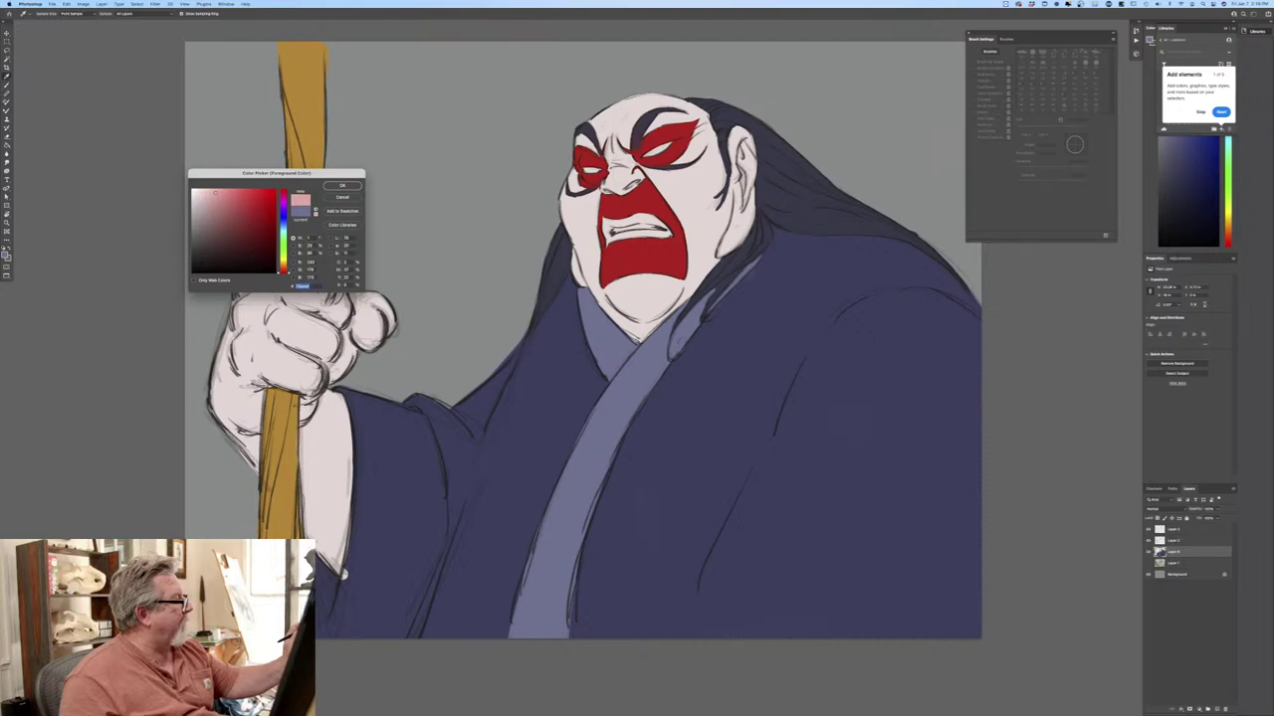
pyautogui.press('Return')
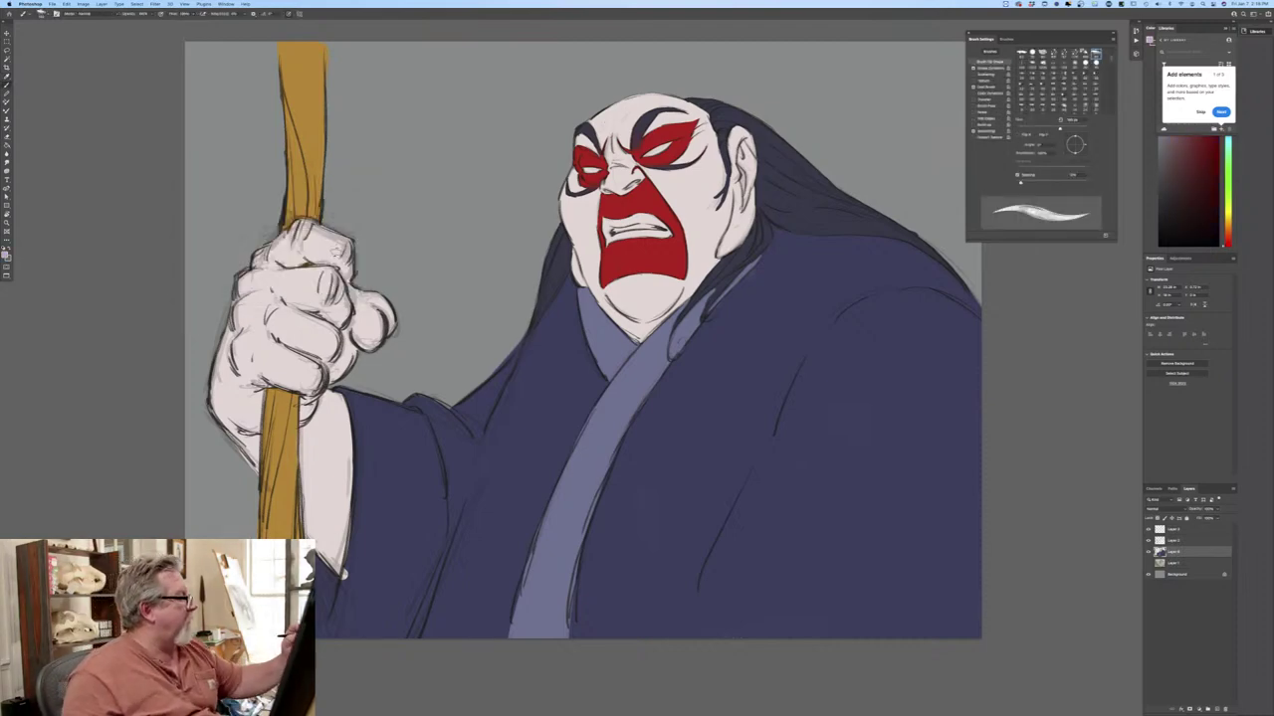
pyautogui.click(288, 14)
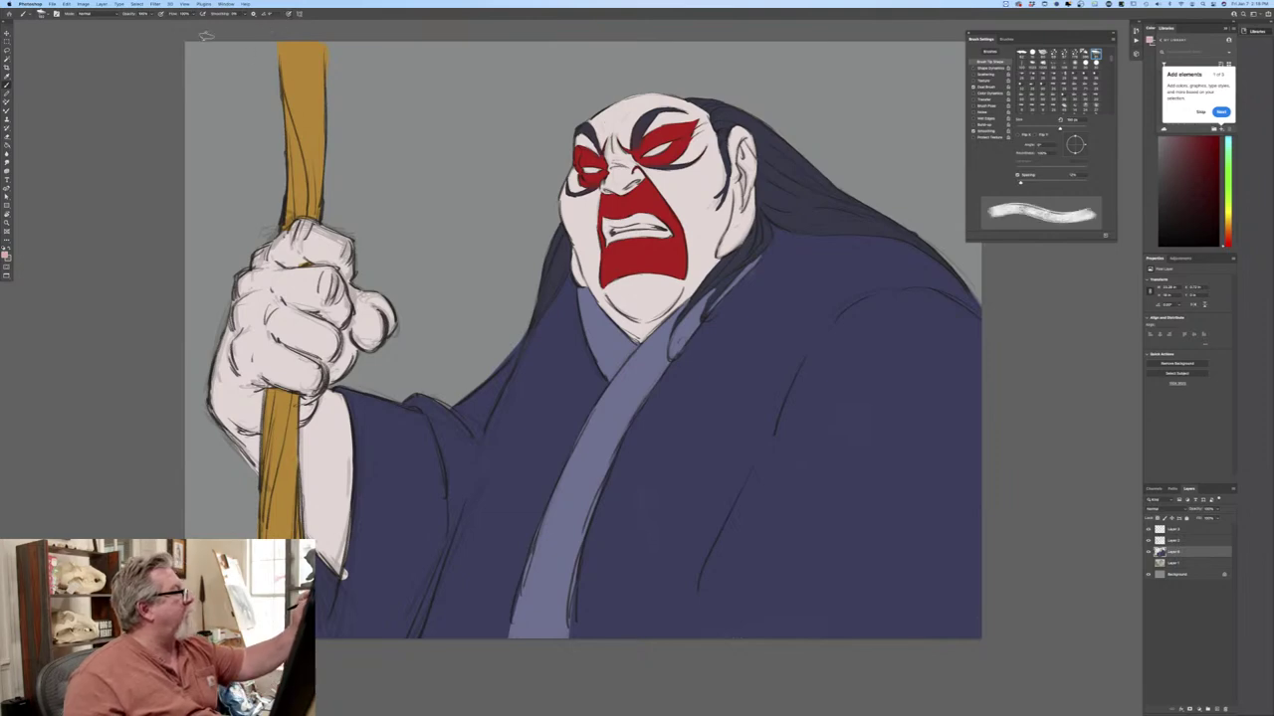
pyautogui.click(160, 13)
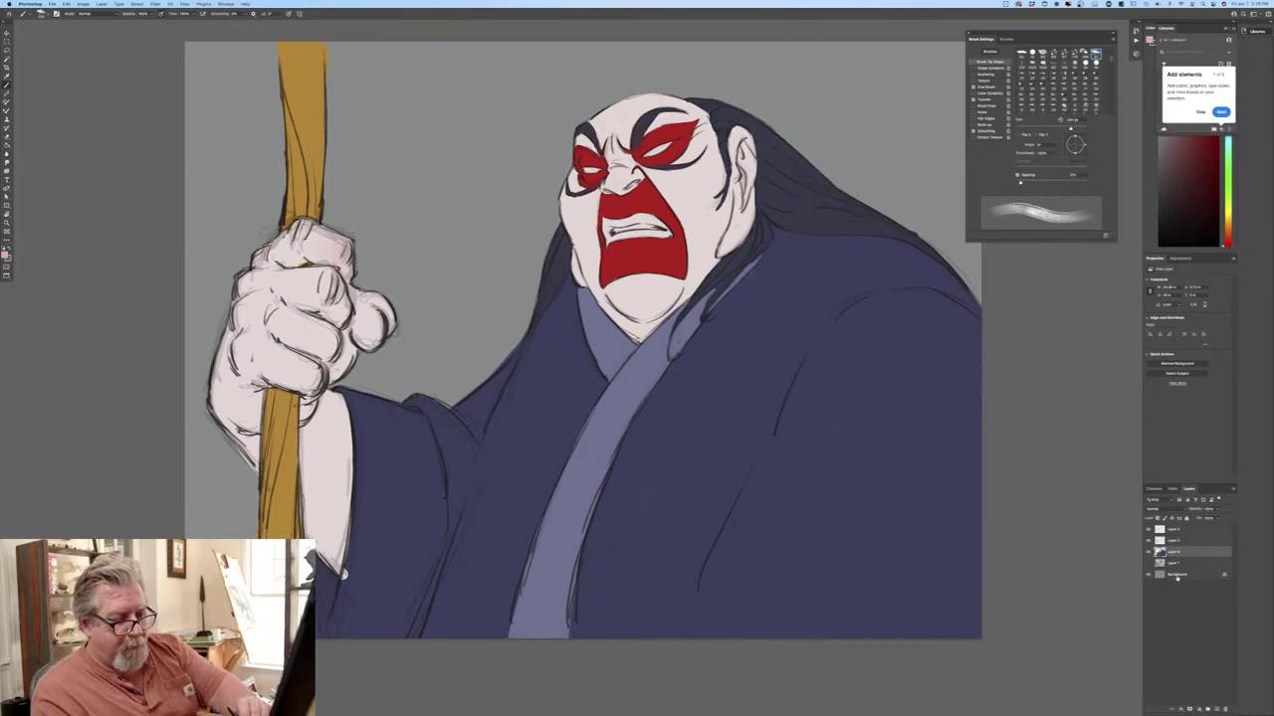
# Add a new layer above the merged colour layer and clip it to that layer.
pyautogui.click(1208, 707)
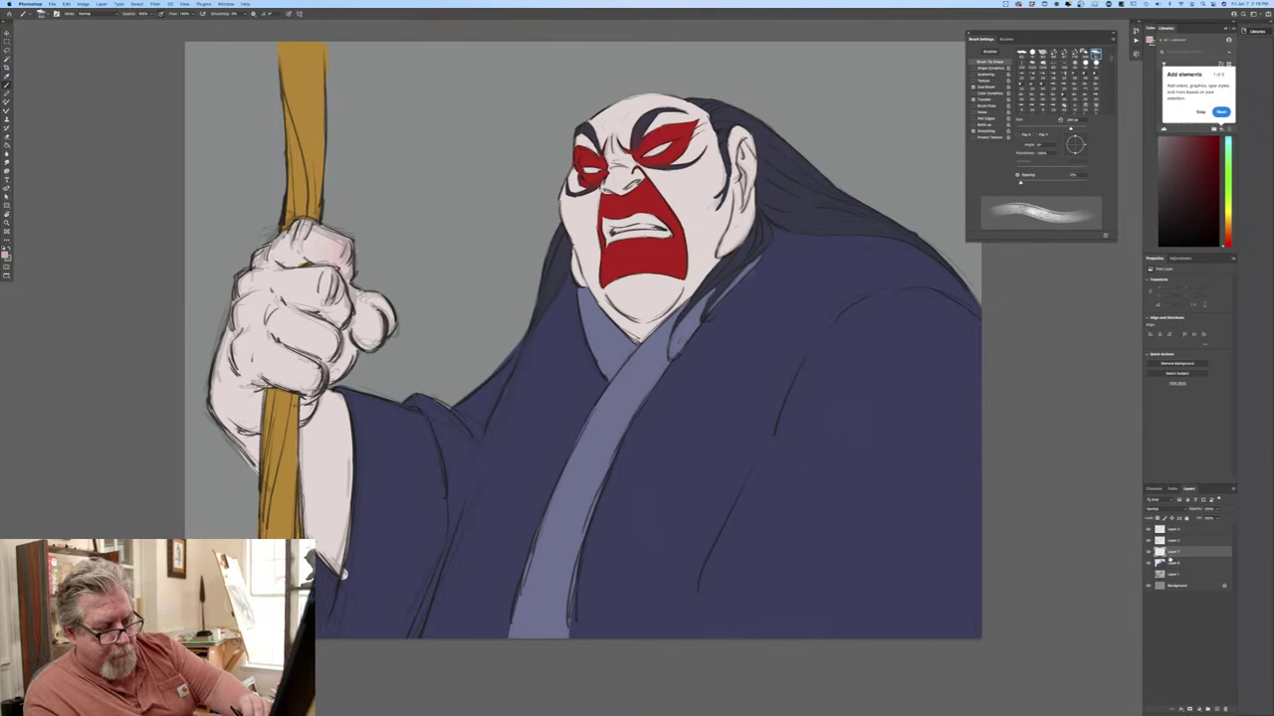
pyautogui.rightClick(1173, 552)
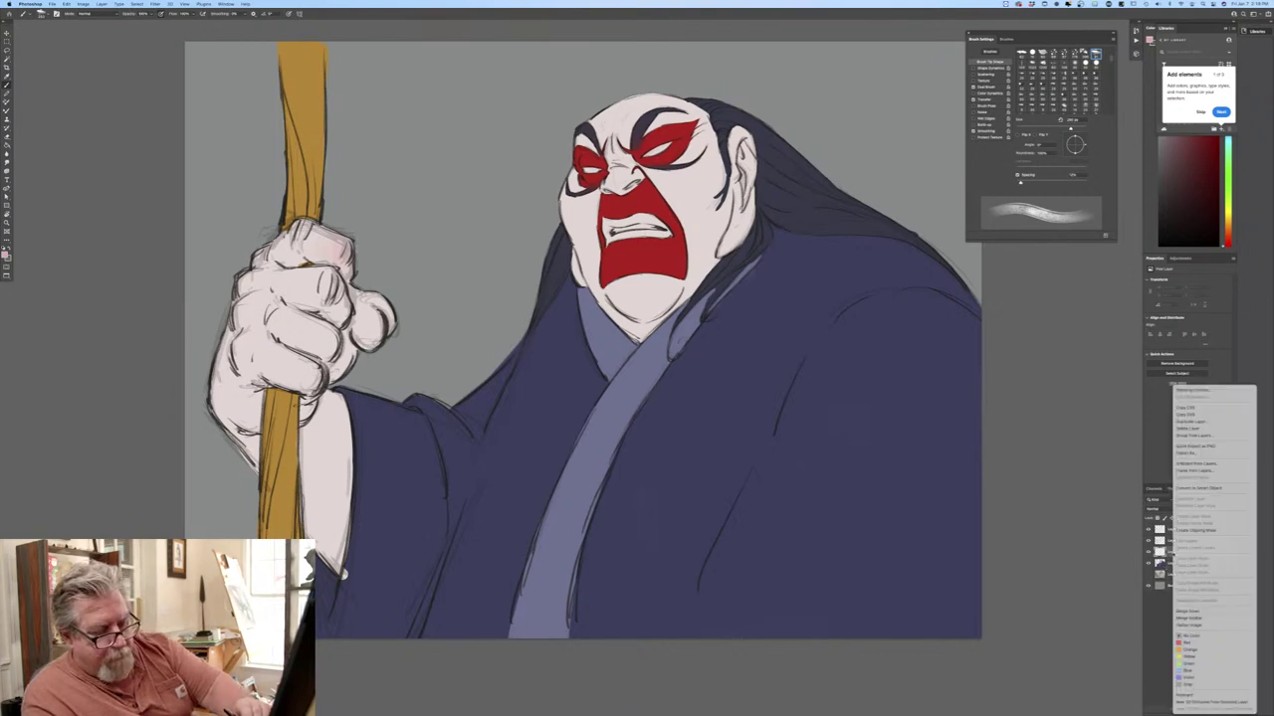
pyautogui.click(1179, 532)
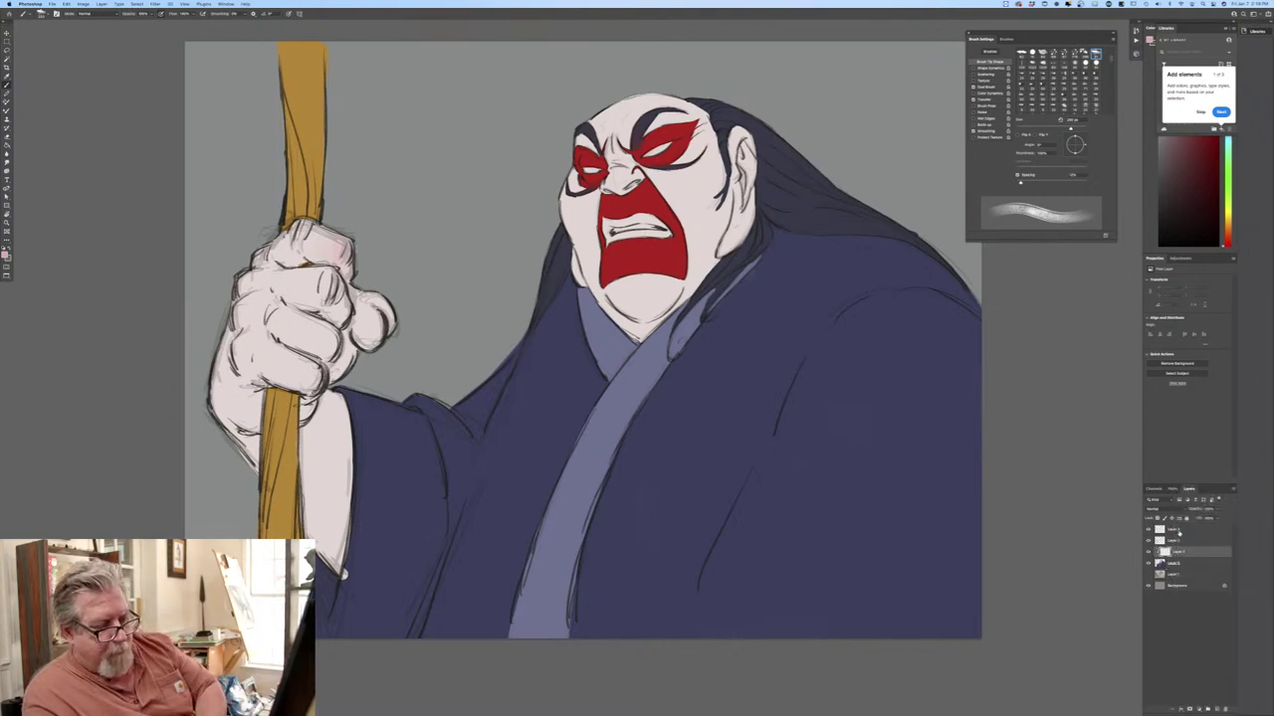
# Tint the fingers, thumb, knuckles, wrist and forearm with soft pink shading, along with the ear, nose and lips.
pyautogui.moveTo(323, 240)
pyautogui.mouseDown()
pyautogui.moveTo(343, 275)
pyautogui.moveTo(337, 251)
pyautogui.moveTo(330, 306)
pyautogui.moveTo(313, 291)
pyautogui.moveTo(330, 314)
pyautogui.moveTo(390, 323)
pyautogui.moveTo(364, 296)
pyautogui.mouseUp()
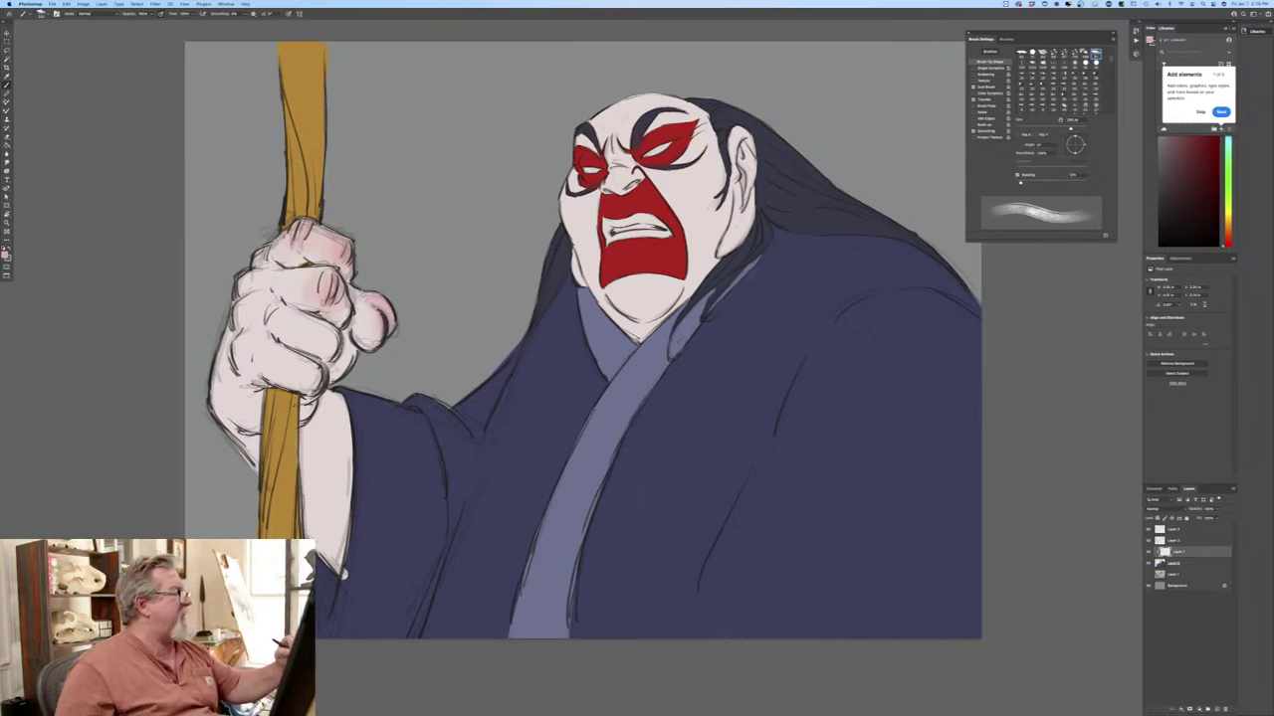
pyautogui.moveTo(323, 333)
pyautogui.mouseDown()
pyautogui.moveTo(333, 347)
pyautogui.moveTo(322, 334)
pyautogui.mouseUp()
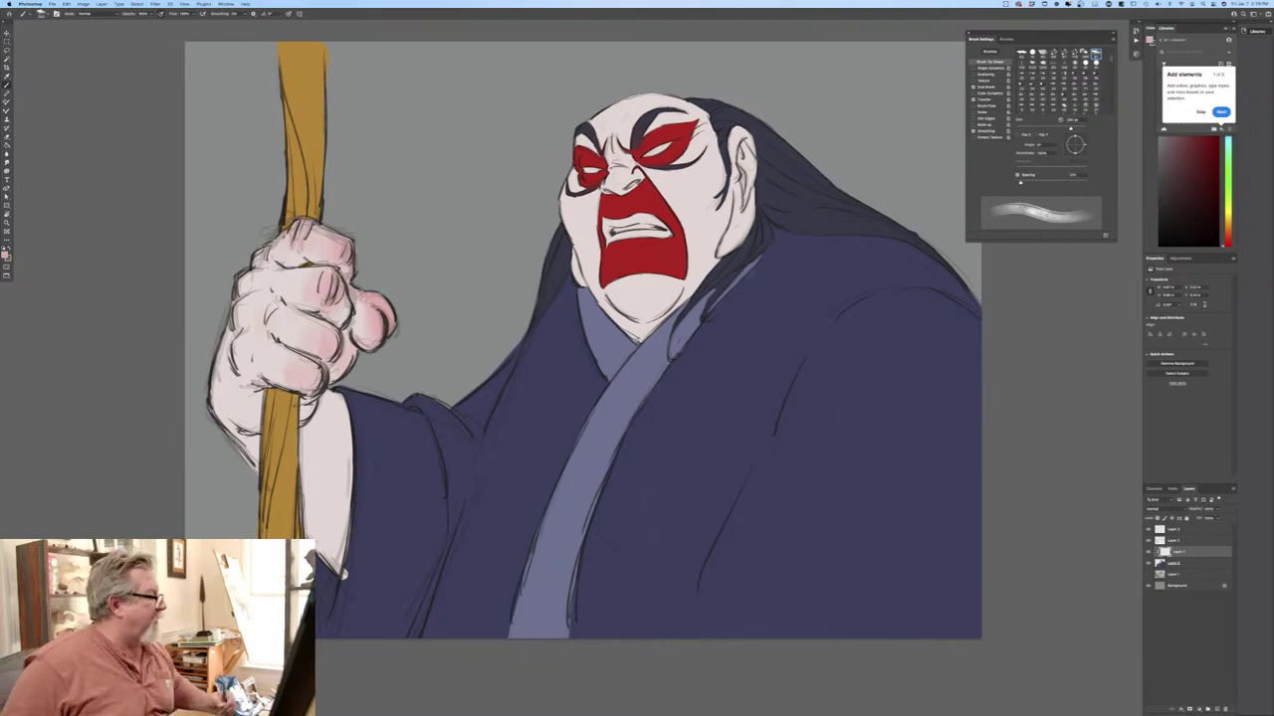
pyautogui.moveTo(265, 247)
pyautogui.mouseDown()
pyautogui.moveTo(238, 297)
pyautogui.moveTo(256, 295)
pyautogui.moveTo(268, 269)
pyautogui.mouseUp()
pyautogui.moveTo(242, 312)
pyautogui.mouseDown()
pyautogui.moveTo(237, 342)
pyautogui.moveTo(258, 339)
pyautogui.mouseUp()
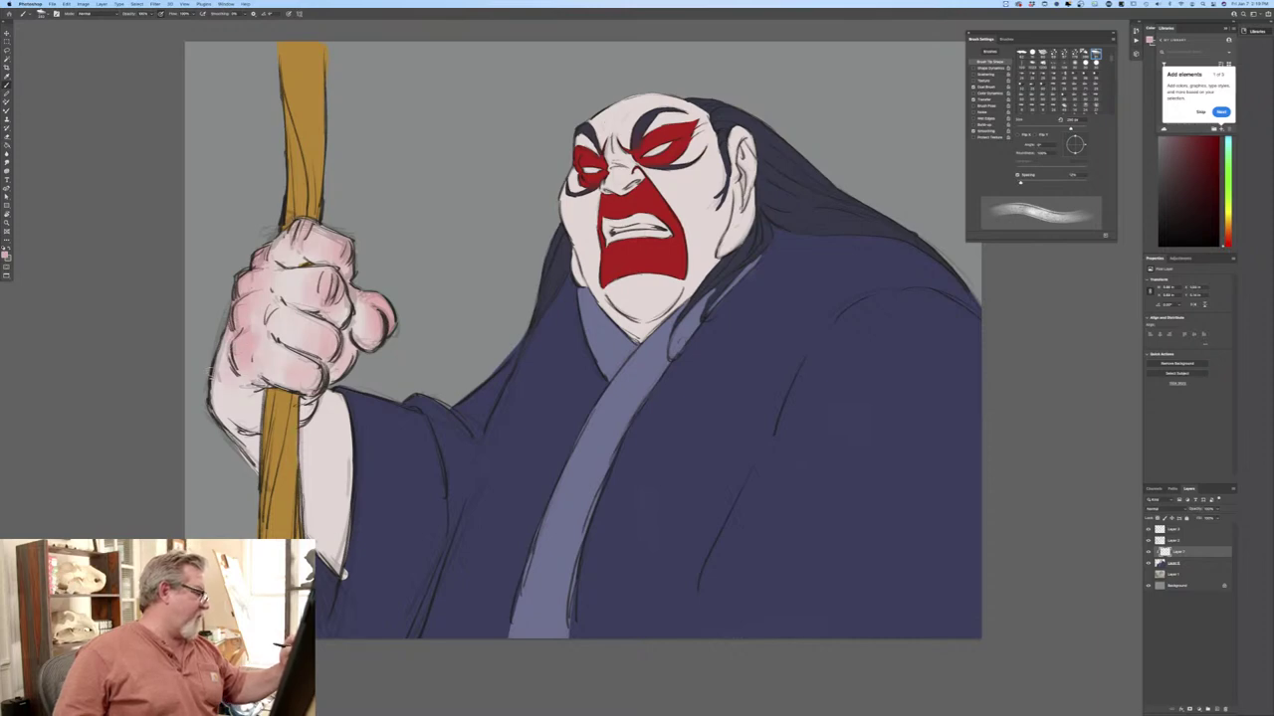
pyautogui.moveTo(229, 386); pyautogui.dragTo(235, 418)
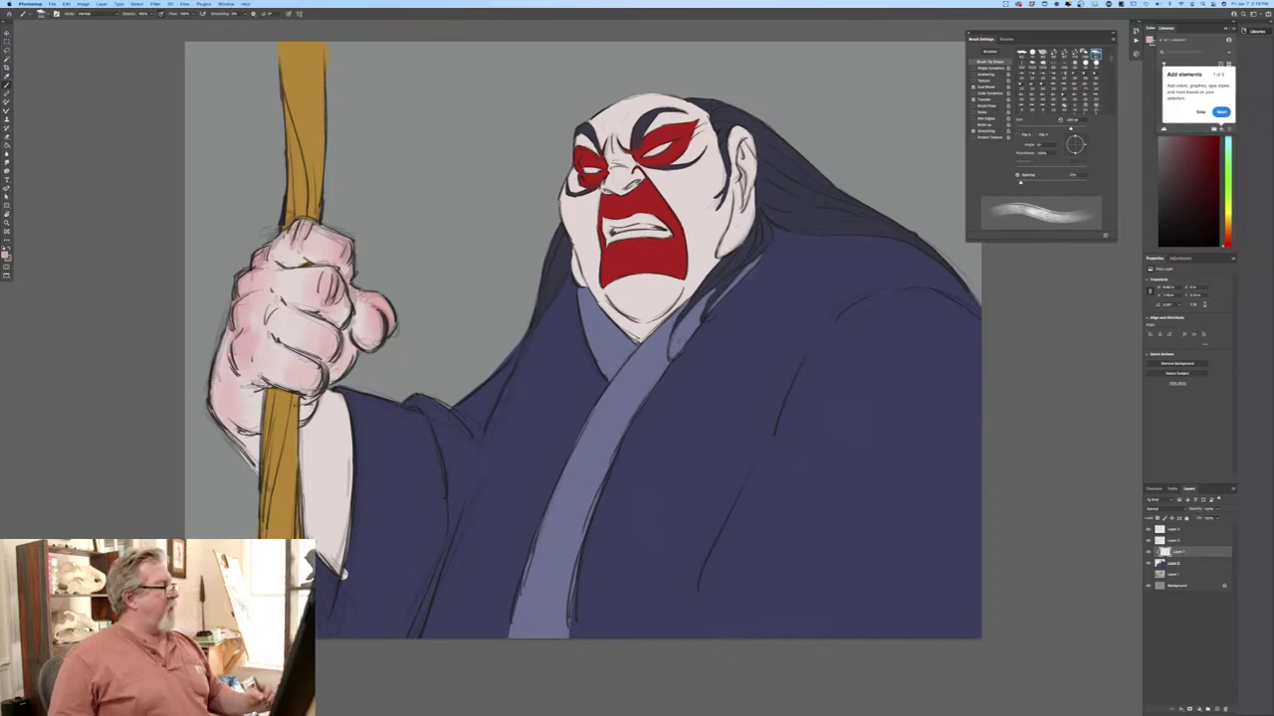
pyautogui.moveTo(241, 412); pyautogui.dragTo(246, 420)
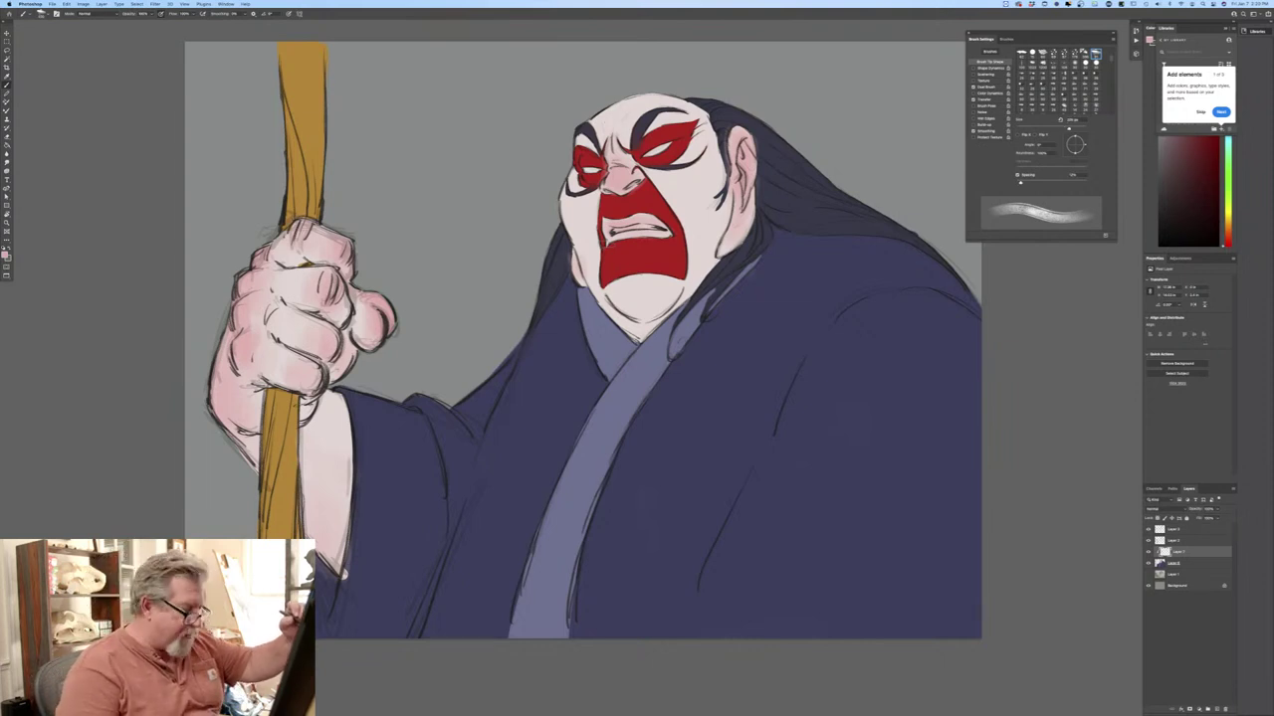
# Enlarge the brush and blend soft pink over the temple, cheeks, forehead and chin of the face.
pyautogui.press(']')
pyautogui.moveTo(702, 182)
pyautogui.mouseDown()
pyautogui.moveTo(682, 190)
pyautogui.moveTo(712, 181)
pyautogui.mouseUp()
pyautogui.moveTo(585, 227)
pyautogui.mouseDown()
pyautogui.moveTo(579, 210)
pyautogui.moveTo(579, 237)
pyautogui.mouseUp()
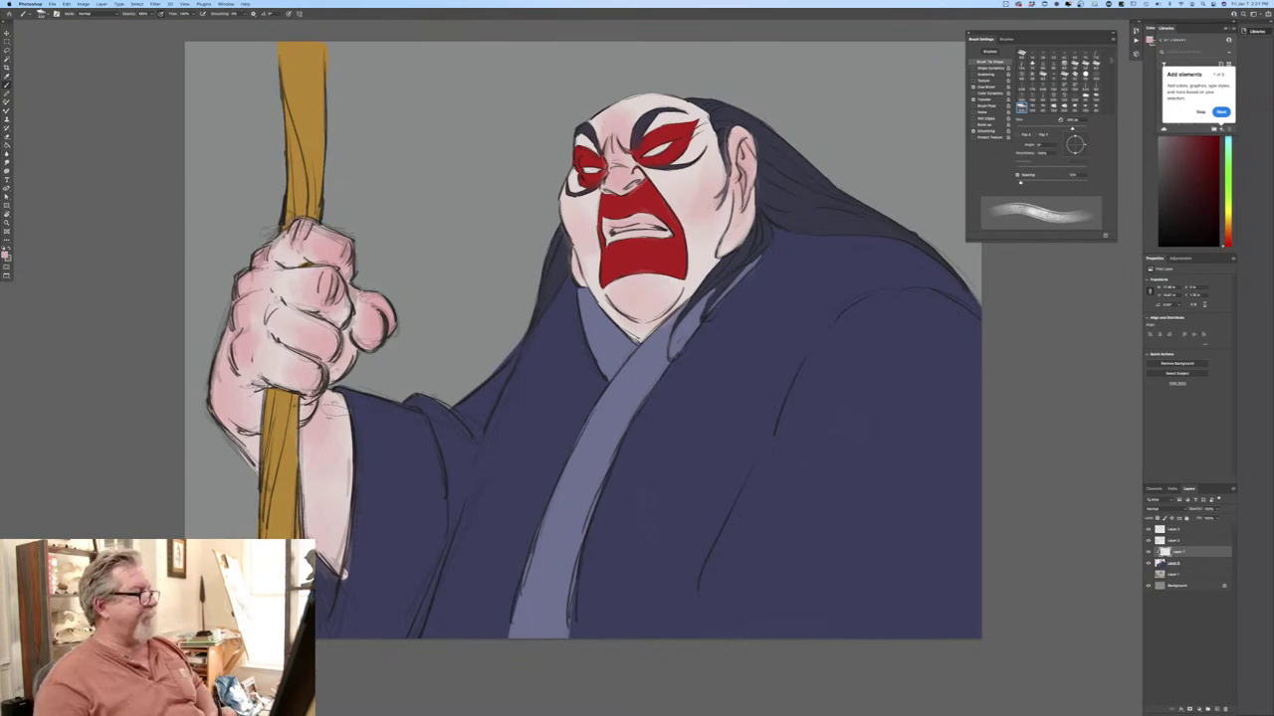
pyautogui.press('super+minus')
pyautogui.press('super+minus')
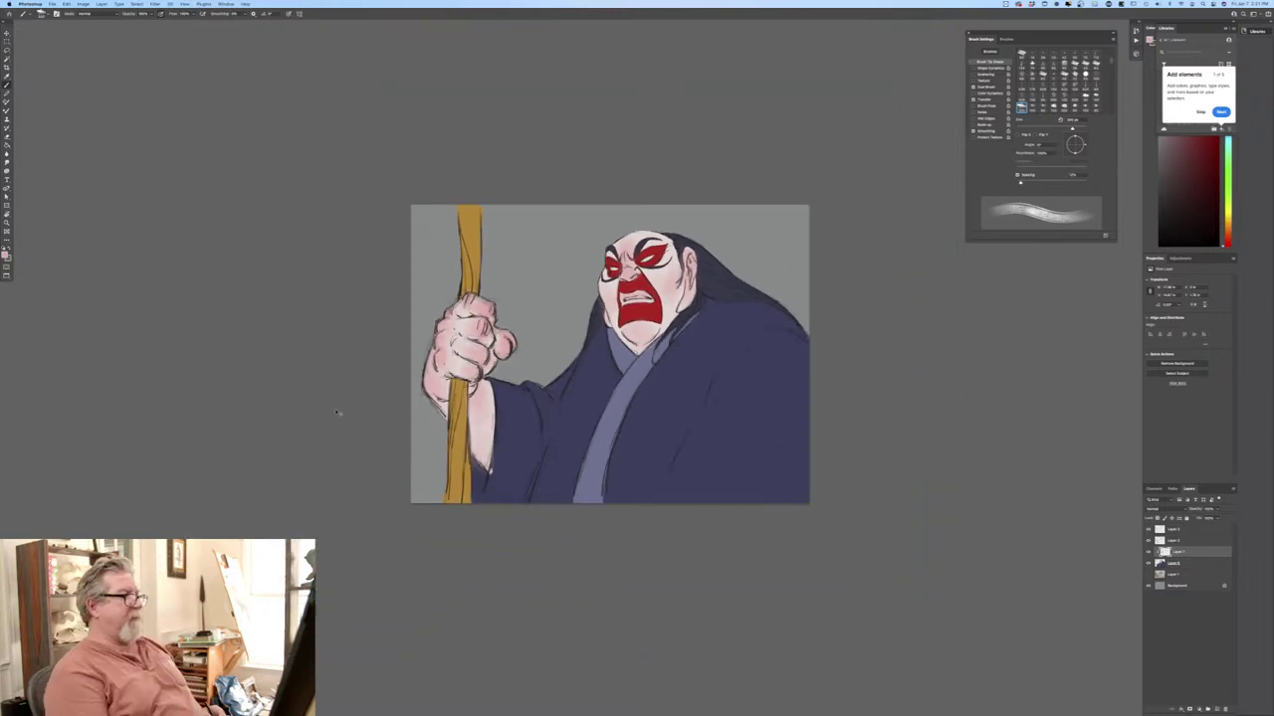
# Add a new layer directly above the Background layer for the backdrop colour.
pyautogui.press('super+plus')
pyautogui.press('super+plus')
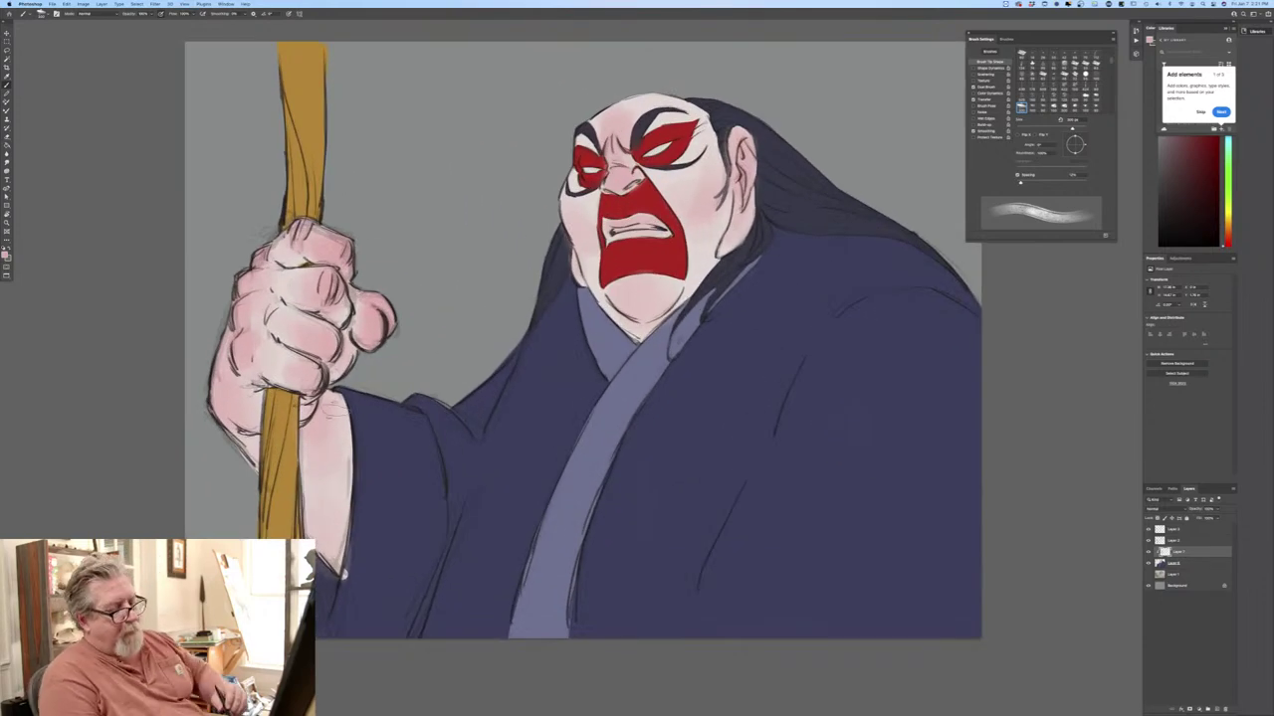
pyautogui.click(1183, 586)
pyautogui.click(1216, 710)
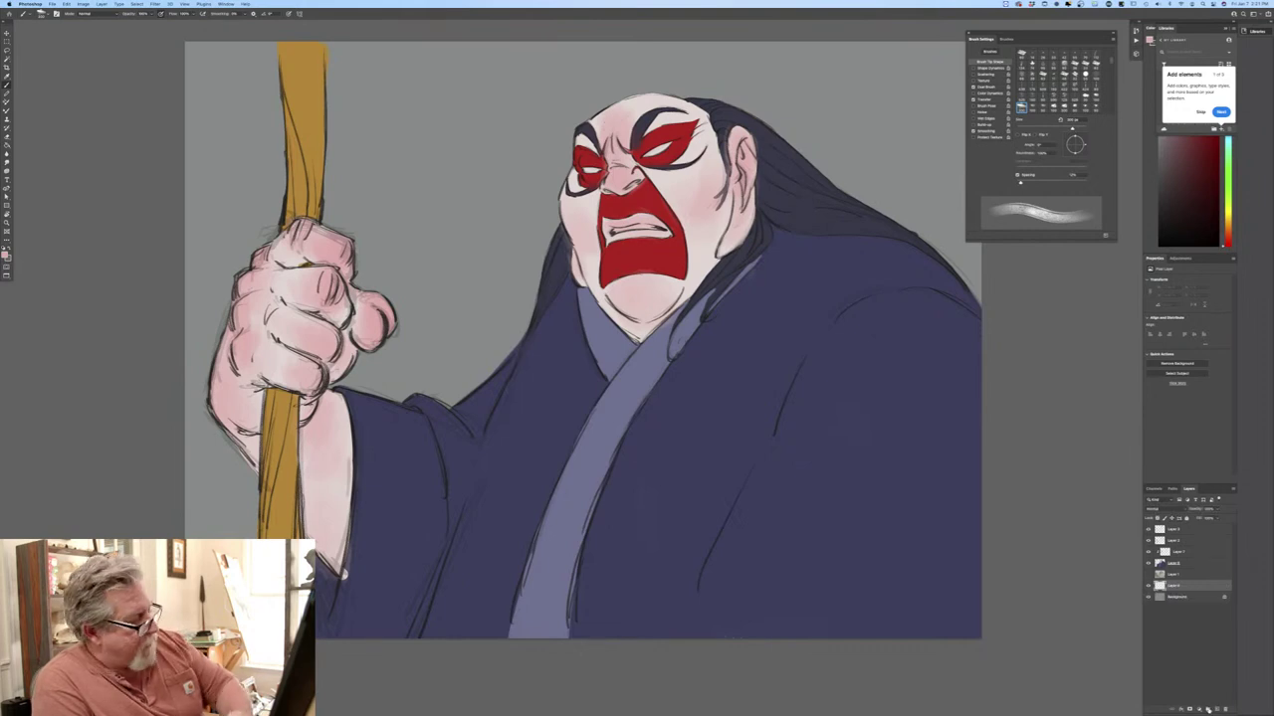
# Set the foreground colour to a dark muted green and enlarge the brush for the backdrop.
pyautogui.click(6, 254)
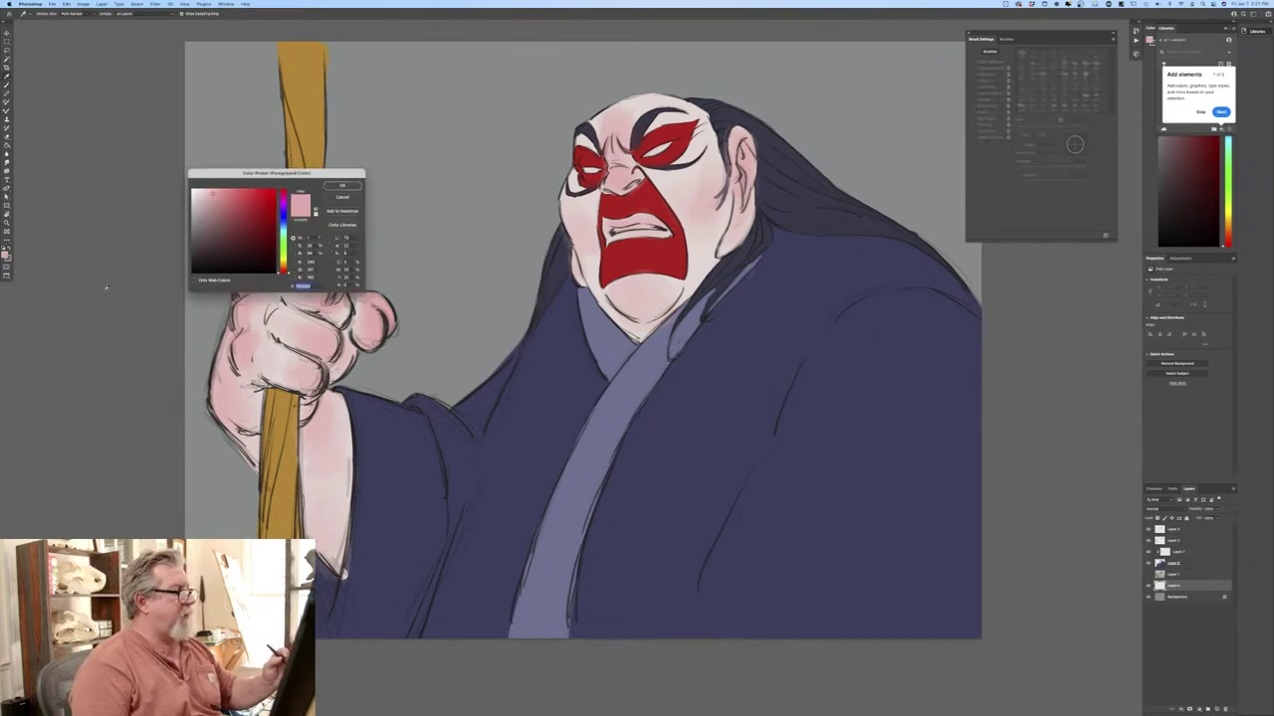
pyautogui.click(282, 254)
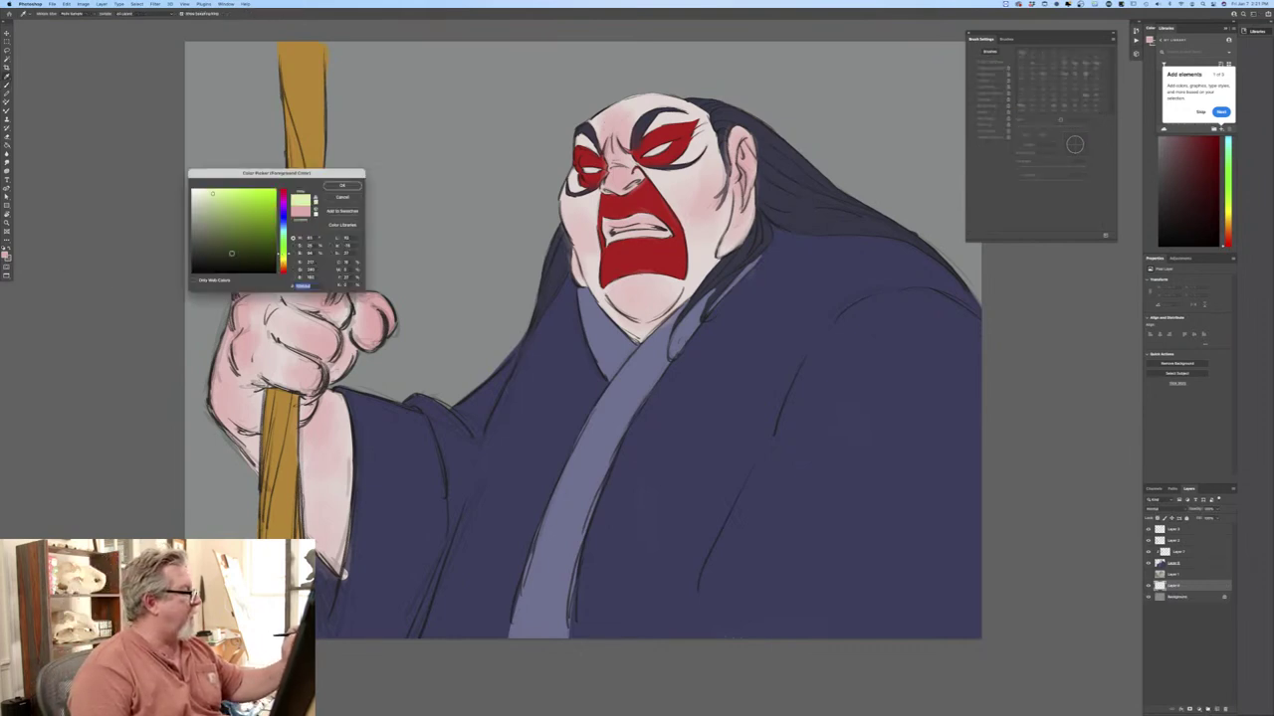
pyautogui.click(223, 249)
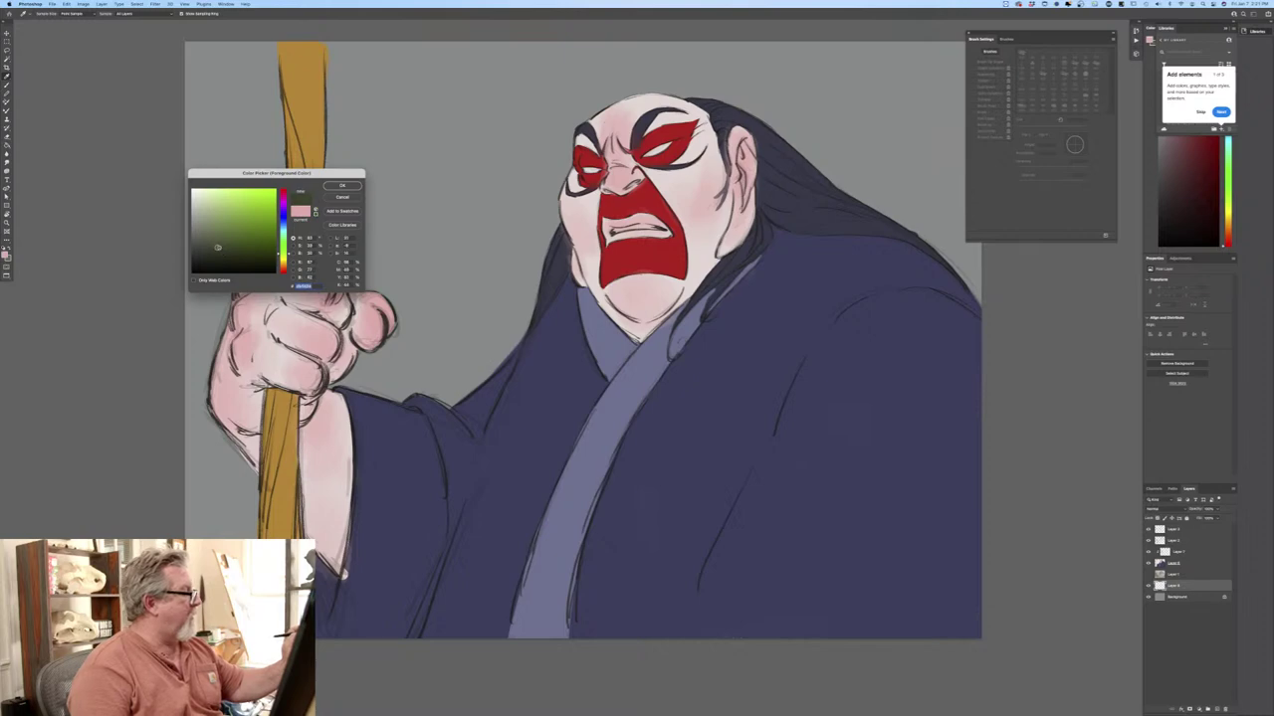
pyautogui.click(341, 185)
pyautogui.click(41, 13)
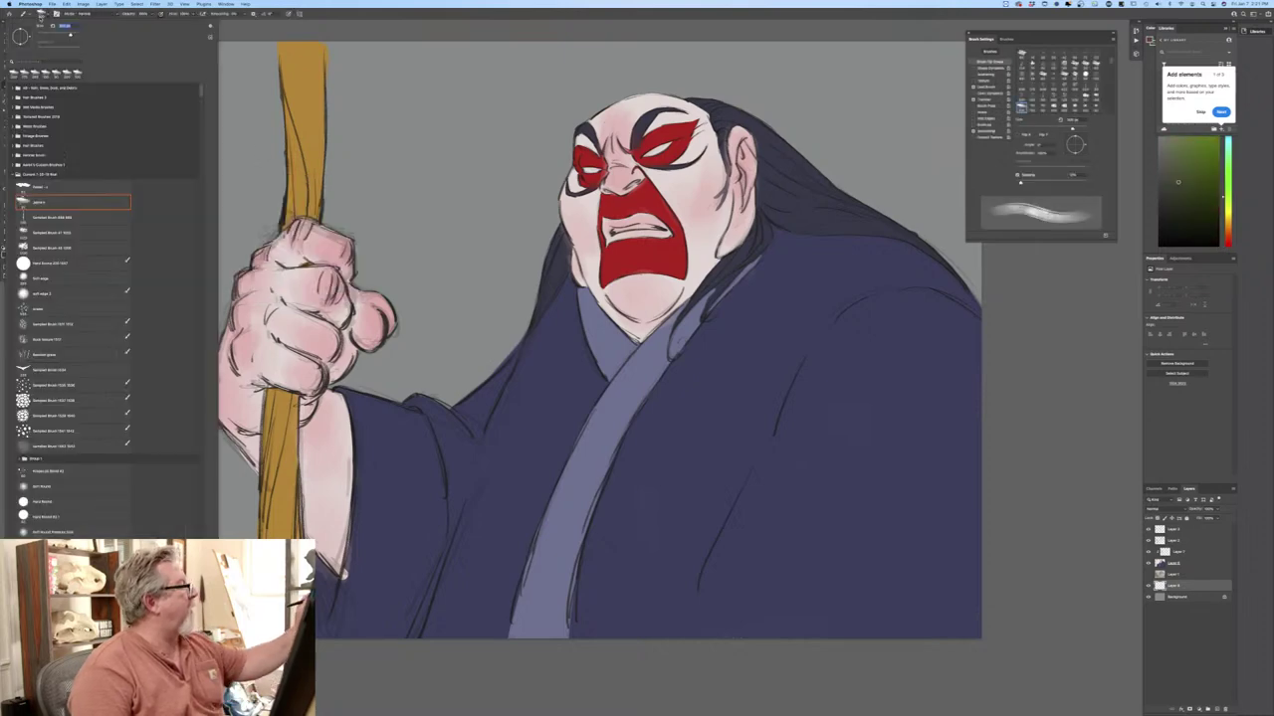
pyautogui.click(239, 28)
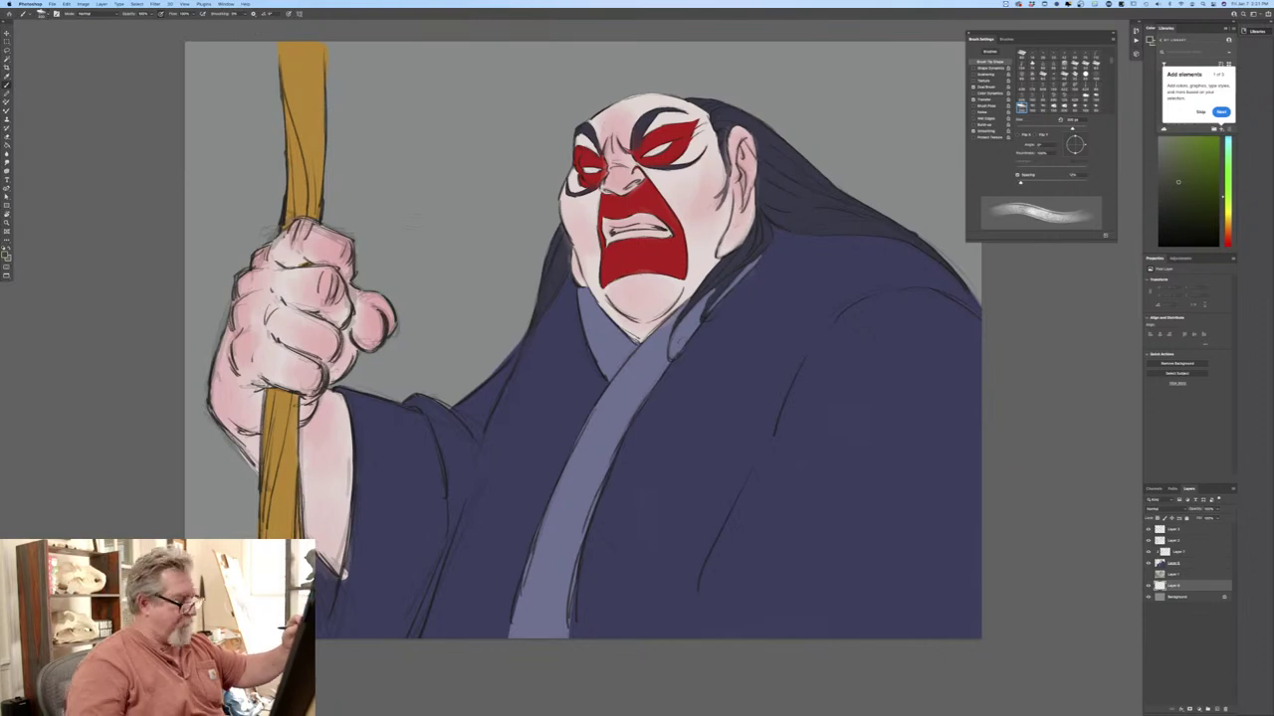
pyautogui.press(']')
pyautogui.press(']')
pyautogui.press(']')
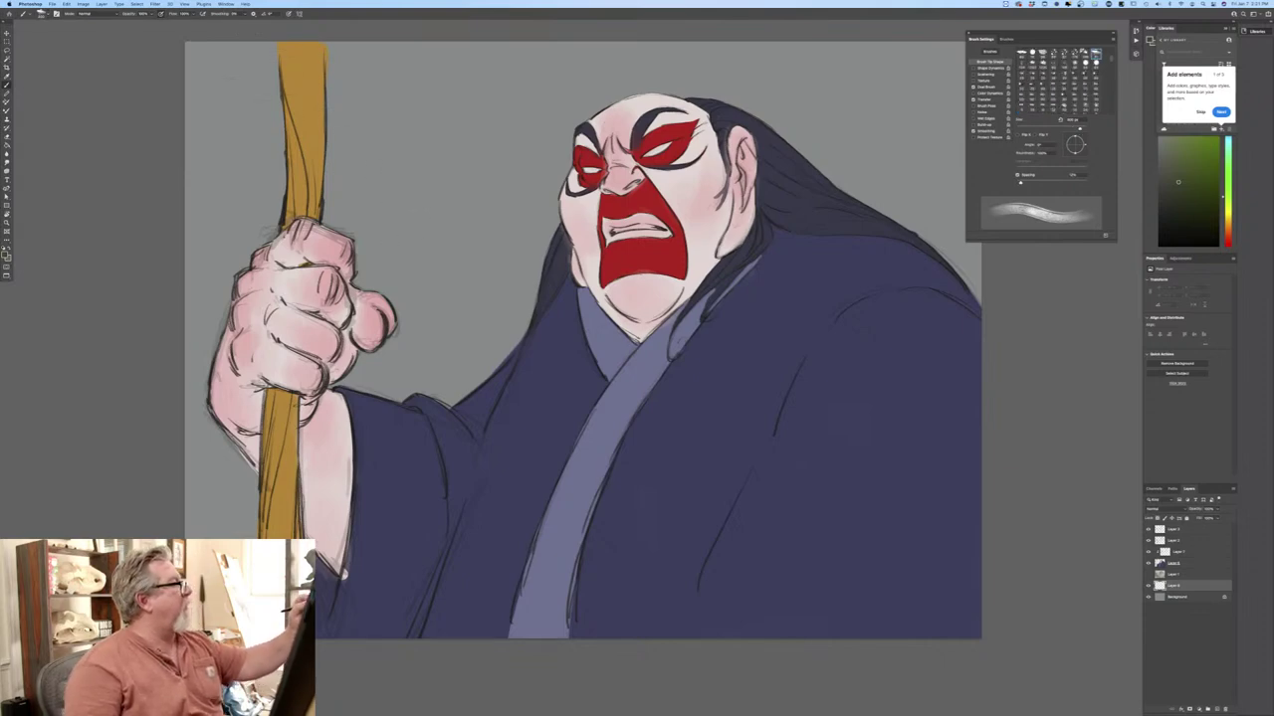
# Turn off the brush's Transfer setting and cover the whole backdrop behind the figure with solid dark green.
pyautogui.click(973, 100)
pyautogui.moveTo(432, 160); pyautogui.dragTo(418, 171)
pyautogui.moveTo(477, 259)
pyautogui.mouseDown()
pyautogui.moveTo(349, 199)
pyautogui.moveTo(259, 189)
pyautogui.moveTo(199, 298)
pyautogui.moveTo(219, 527)
pyautogui.moveTo(259, 537)
pyautogui.mouseUp()
pyautogui.moveTo(229, 169)
pyautogui.mouseDown()
pyautogui.moveTo(199, 60)
pyautogui.moveTo(264, 60)
pyautogui.moveTo(348, 139)
pyautogui.mouseUp()
pyautogui.moveTo(333, 64)
pyautogui.mouseDown()
pyautogui.moveTo(518, 219)
pyautogui.moveTo(557, 278)
pyautogui.mouseUp()
pyautogui.moveTo(490, 89)
pyautogui.mouseDown()
pyautogui.moveTo(533, 100)
pyautogui.moveTo(533, 244)
pyautogui.moveTo(576, 94)
pyautogui.moveTo(622, 110)
pyautogui.mouseUp()
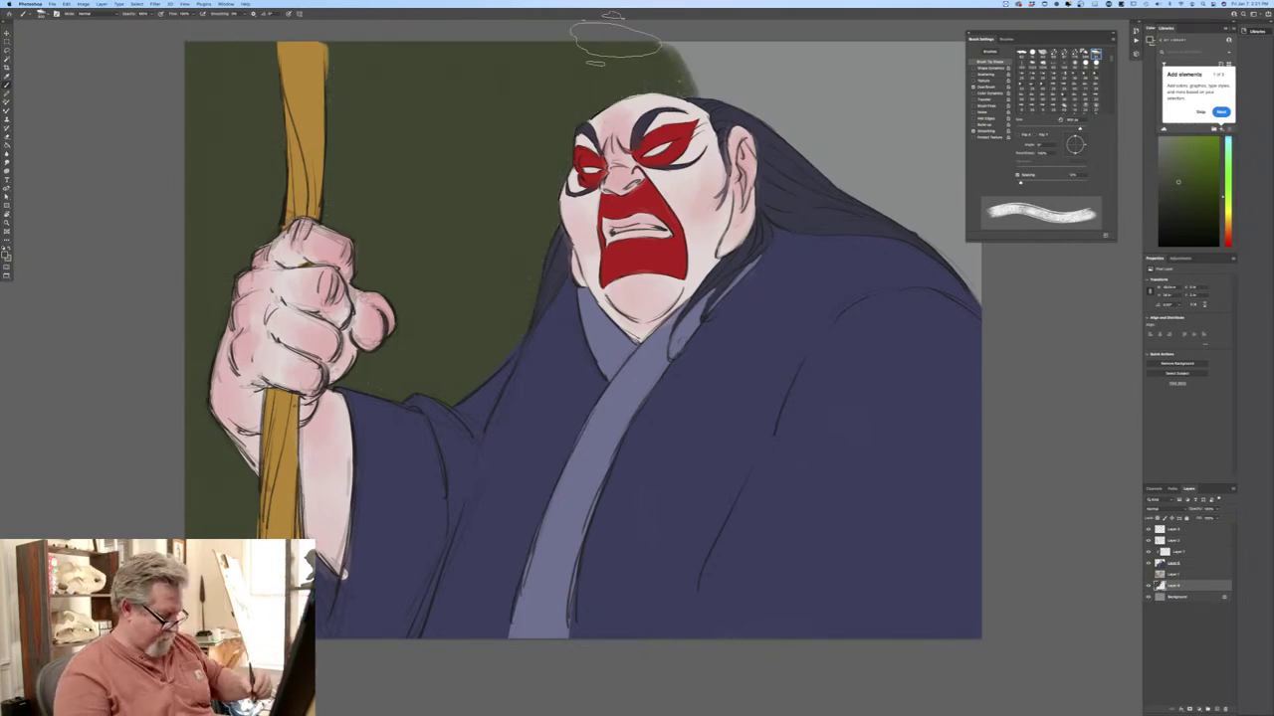
pyautogui.press('super+minus')
pyautogui.moveTo(616, 40)
pyautogui.mouseDown()
pyautogui.moveTo(648, 112)
pyautogui.moveTo(690, 98)
pyautogui.moveTo(730, 118)
pyautogui.moveTo(746, 87)
pyautogui.moveTo(781, 86)
pyautogui.moveTo(805, 159)
pyautogui.moveTo(838, 181)
pyautogui.moveTo(842, 295)
pyautogui.moveTo(867, 298)
pyautogui.moveTo(868, 107)
pyautogui.moveTo(853, 193)
pyautogui.mouseUp()
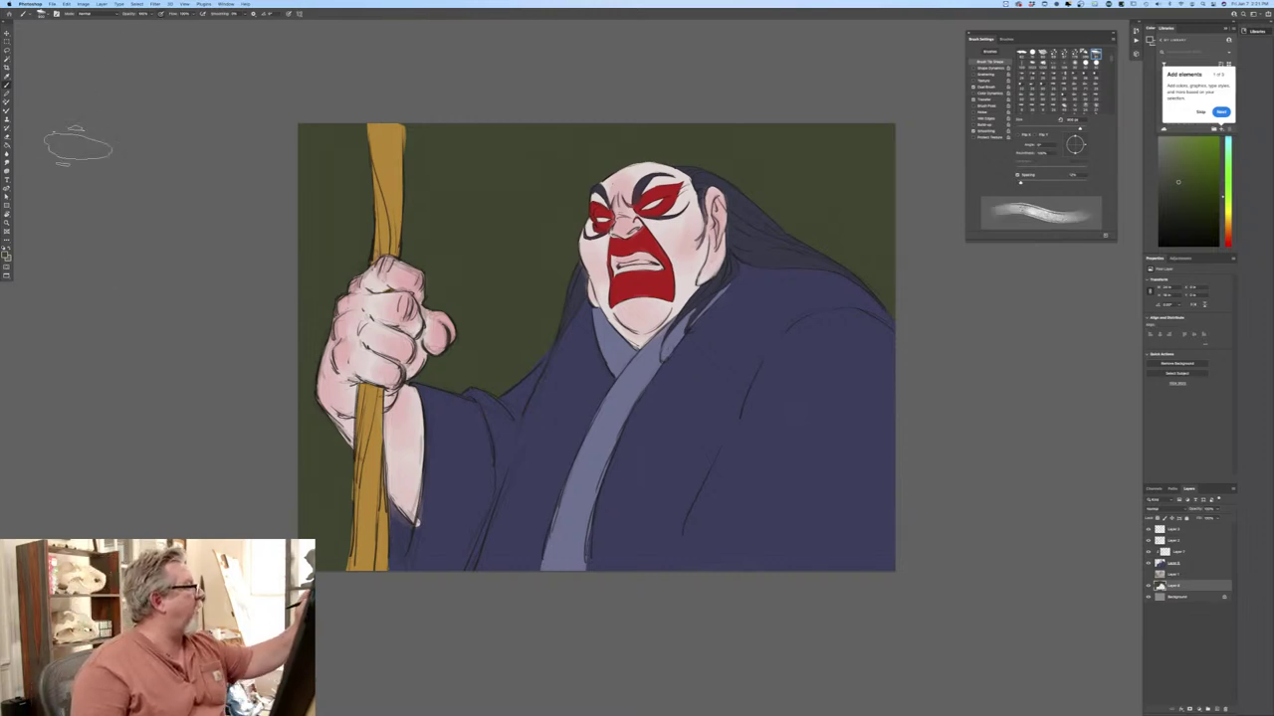
# Choose a lighter green and brush soft, mottled patches of it over the dark backdrop around the figure.
pyautogui.click(8, 254)
pyautogui.click(224, 232)
pyautogui.click(332, 186)
pyautogui.moveTo(461, 297); pyautogui.dragTo(375, 80)
pyautogui.moveTo(391, 179)
pyautogui.mouseDown()
pyautogui.moveTo(519, 261)
pyautogui.moveTo(425, 97)
pyautogui.moveTo(564, 244)
pyautogui.moveTo(577, 195)
pyautogui.moveTo(615, 150)
pyautogui.moveTo(677, 154)
pyautogui.moveTo(799, 227)
pyautogui.moveTo(846, 97)
pyautogui.moveTo(877, 324)
pyautogui.mouseUp()
pyautogui.moveTo(730, 113)
pyautogui.mouseDown()
pyautogui.moveTo(574, 159)
pyautogui.moveTo(548, 115)
pyautogui.moveTo(516, 166)
pyautogui.mouseUp()
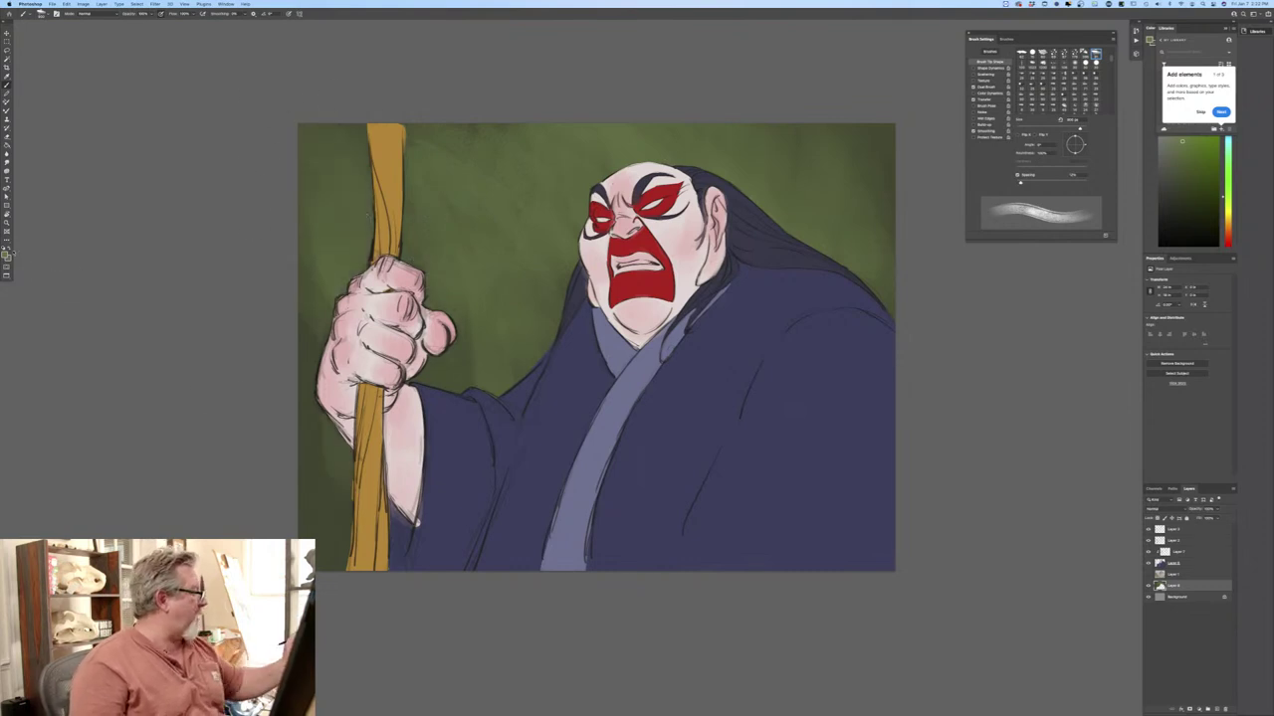
# Glaze warm orange-brown over the green backdrop, and darken its lower and outer areas with deep brown.
pyautogui.click(7, 253)
pyautogui.click(283, 267)
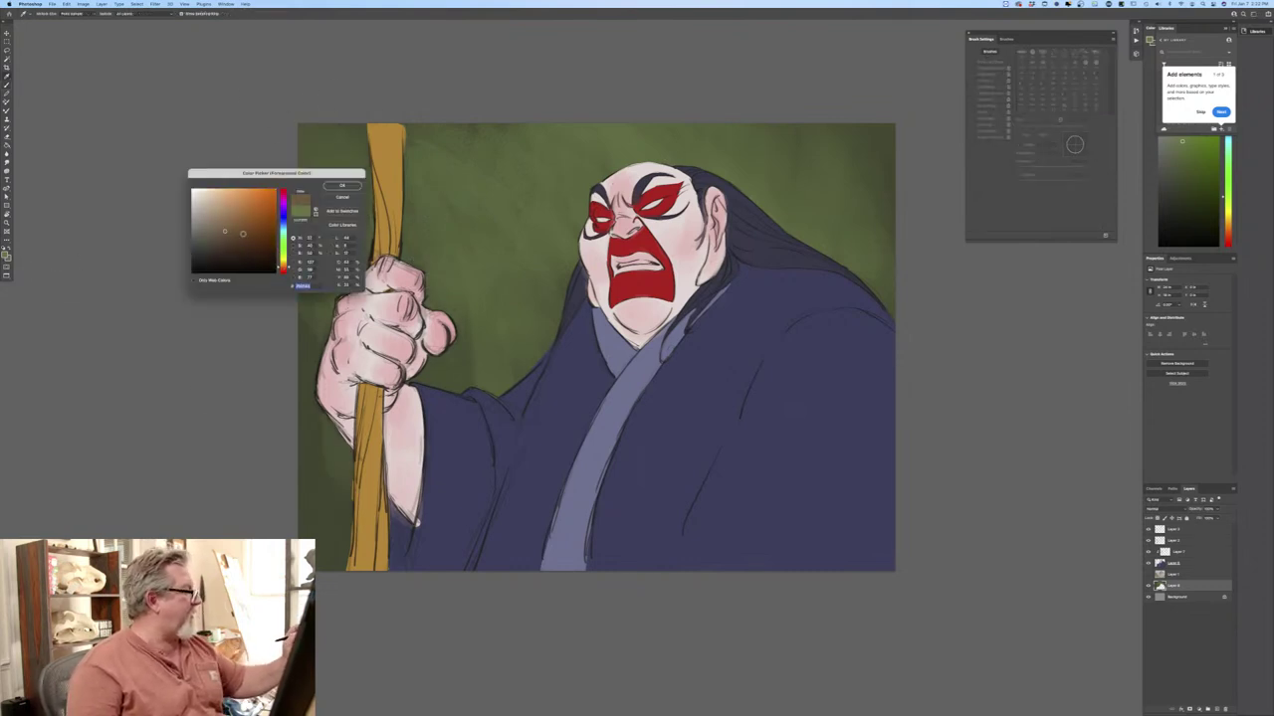
pyautogui.click(339, 186)
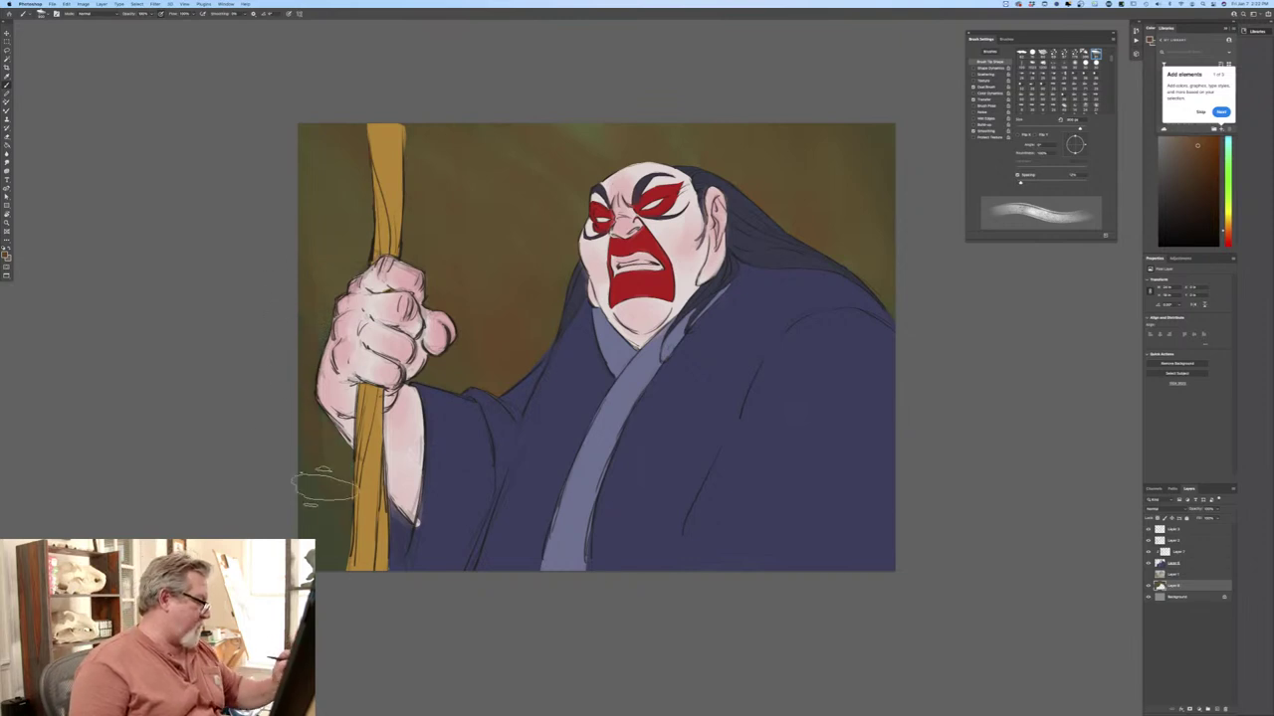
pyautogui.click(7, 254)
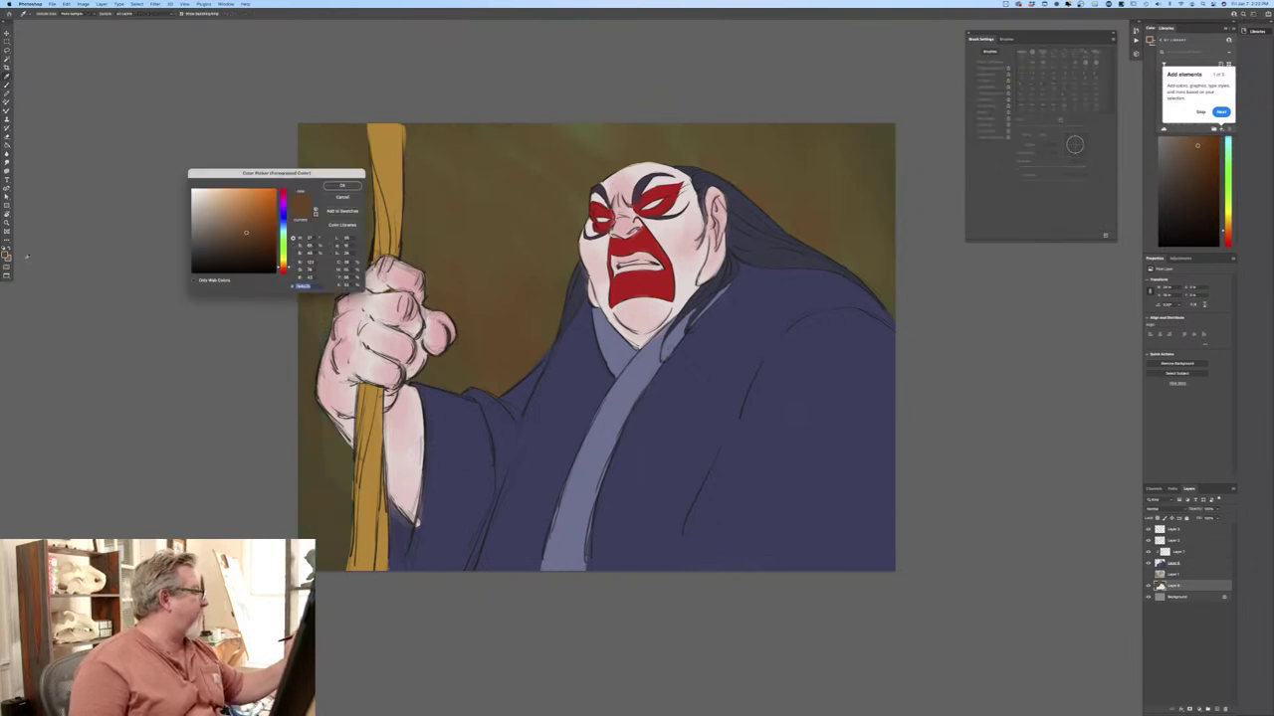
pyautogui.click(343, 185)
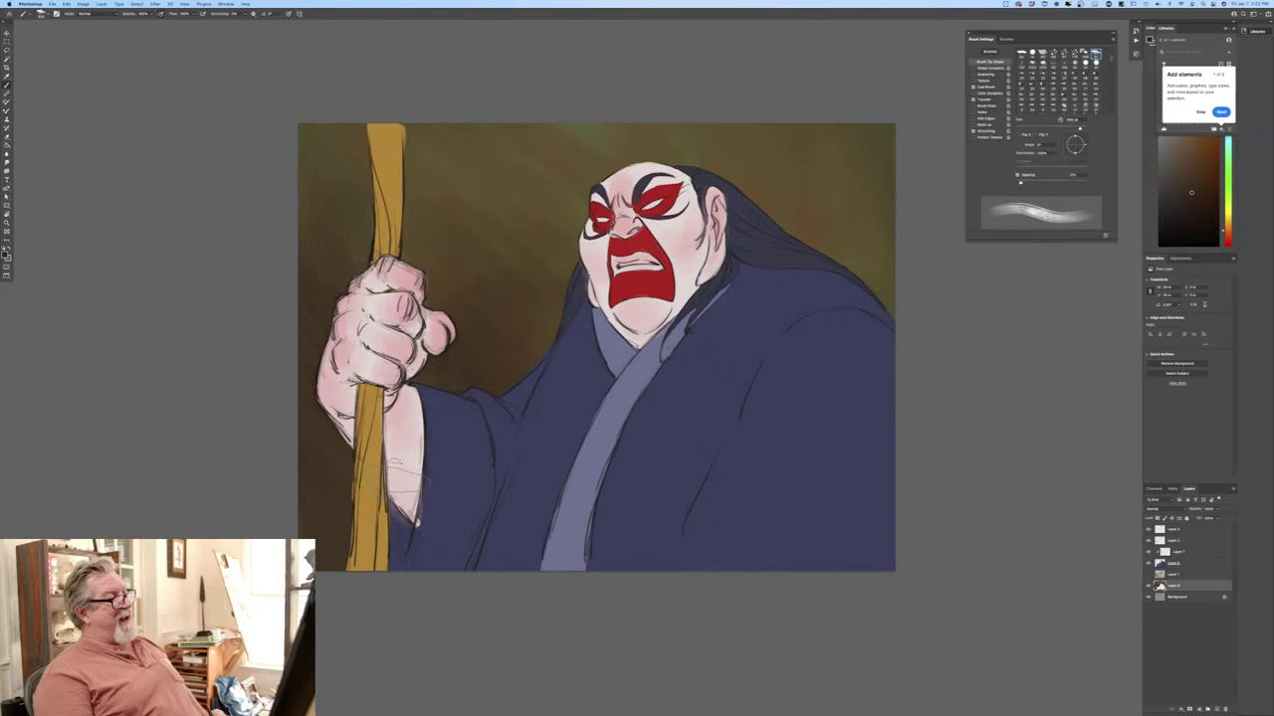
# Sample the olive green from the backdrop above the head, and brush it softly over the upper backdrop.
pyautogui.click(7, 253)
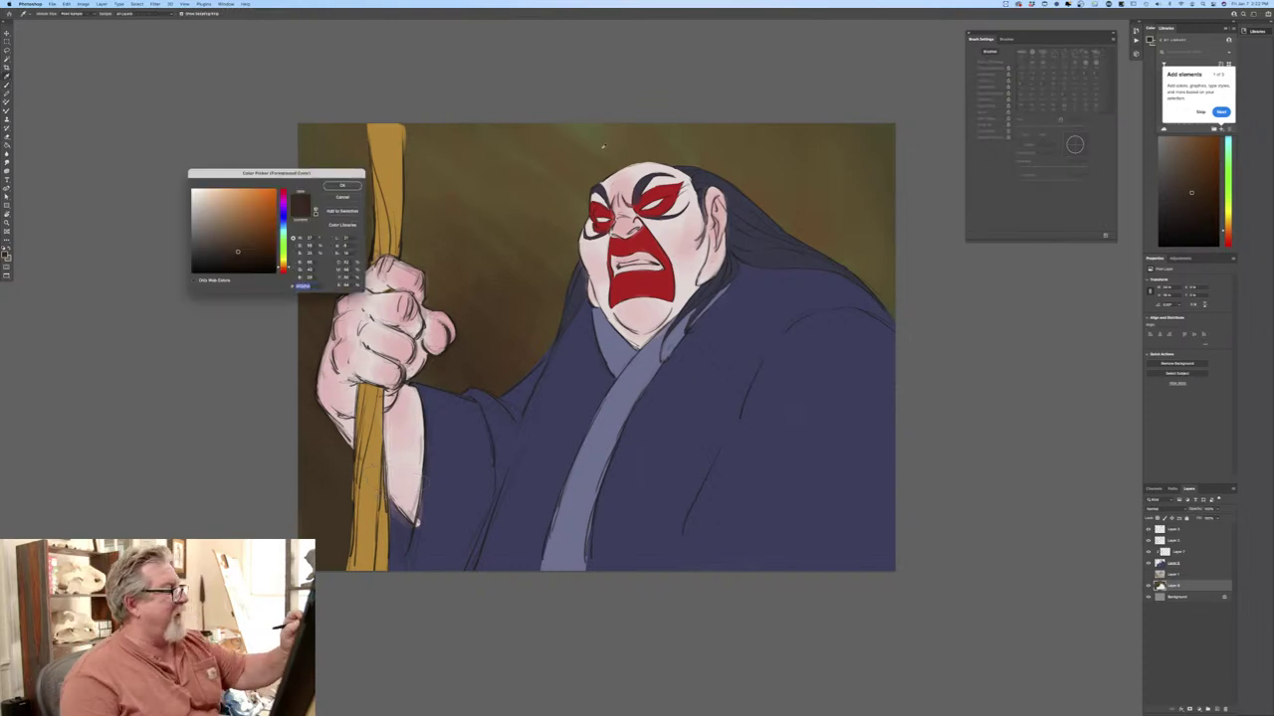
pyautogui.click(604, 150)
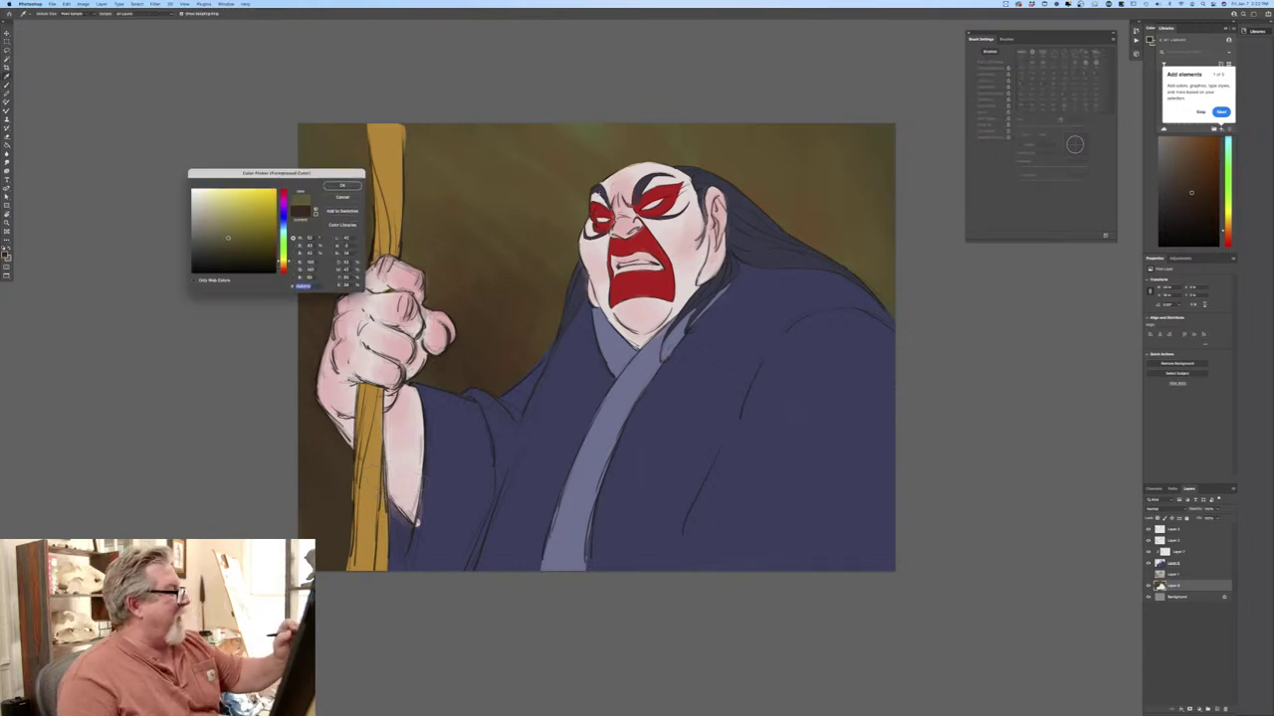
pyautogui.click(339, 187)
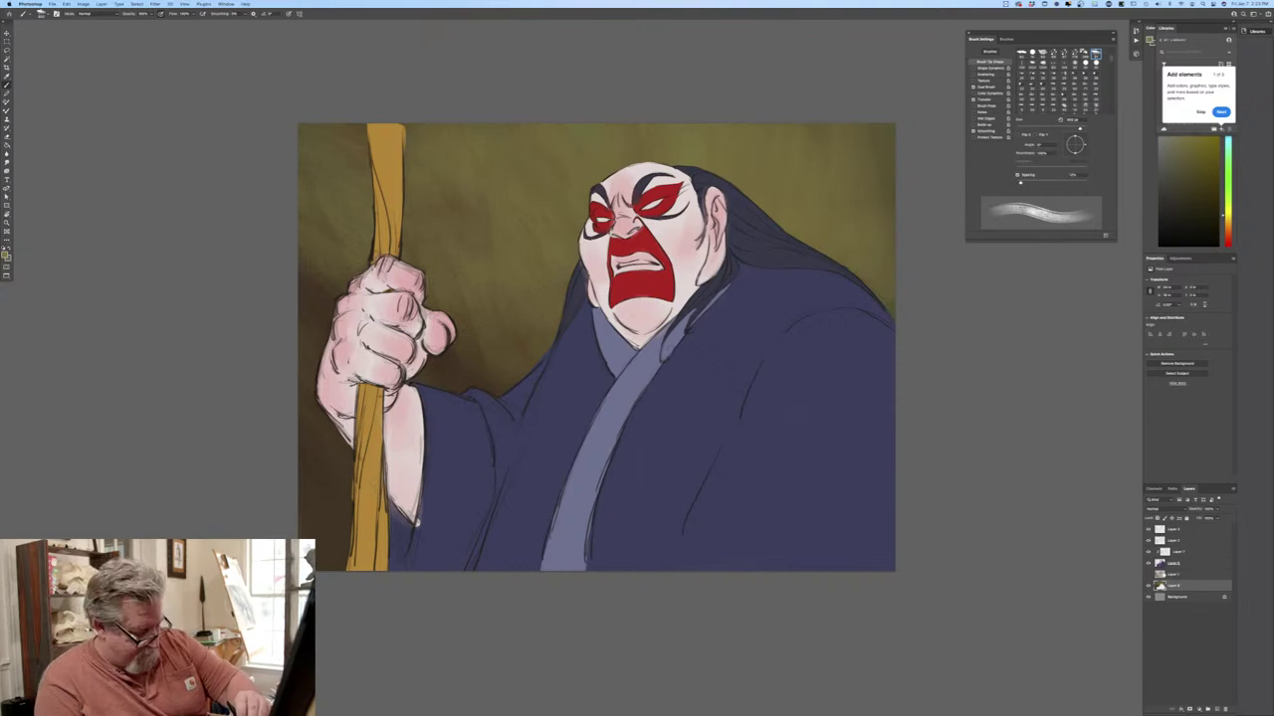
# Merge the clipped pink shading layer with the character's flat colour layer beneath it.
pyautogui.click(1179, 554)
pyautogui.keyDown('shift'); pyautogui.click(1177, 565); pyautogui.keyUp('shift')
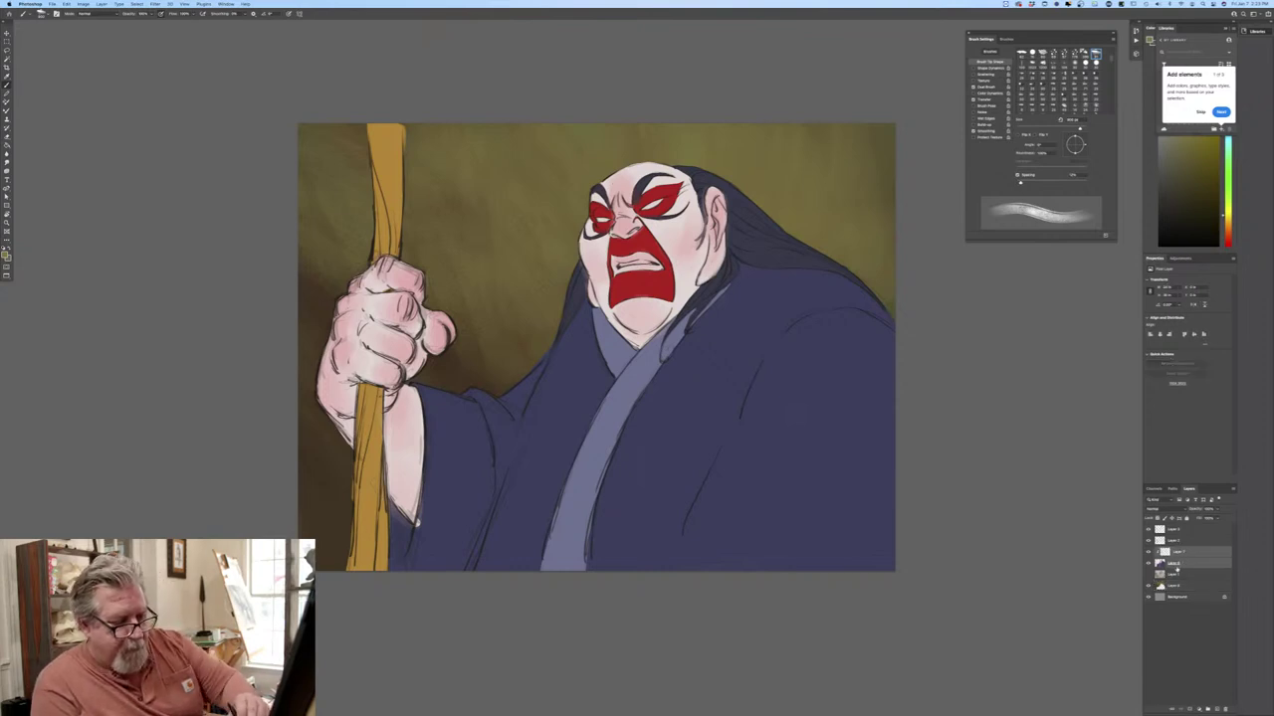
pyautogui.click(101, 4)
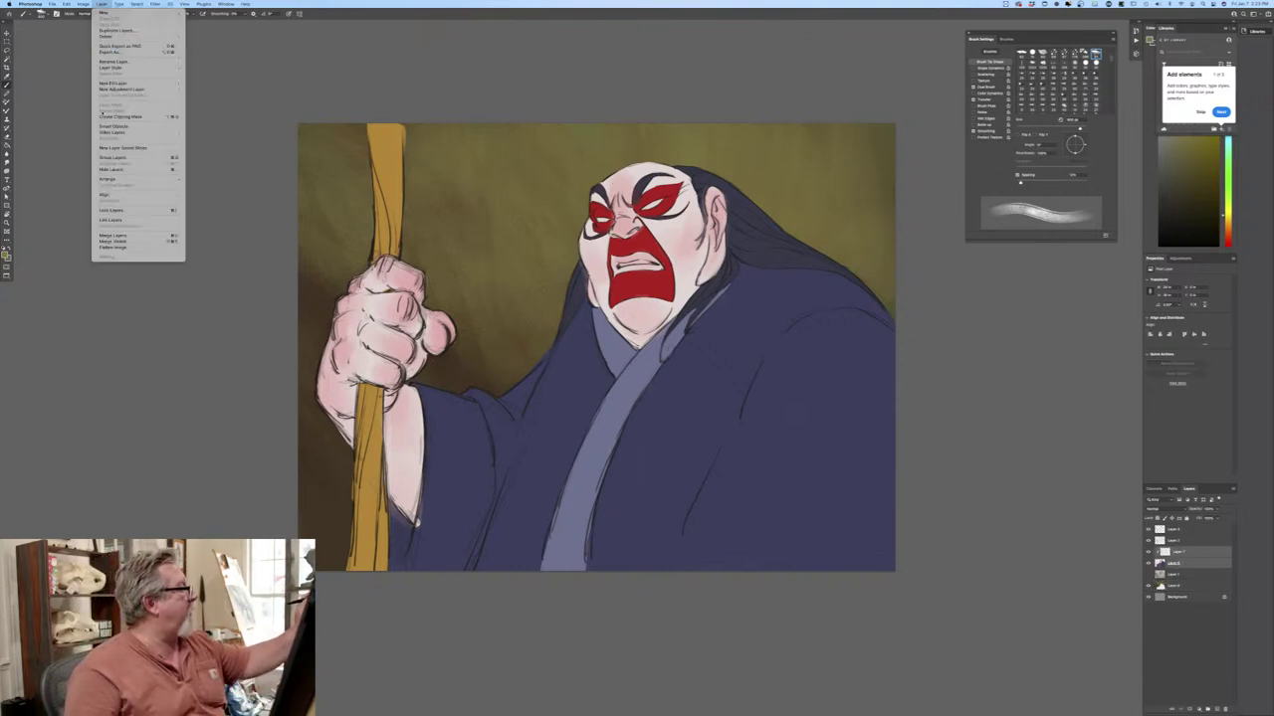
pyautogui.click(110, 235)
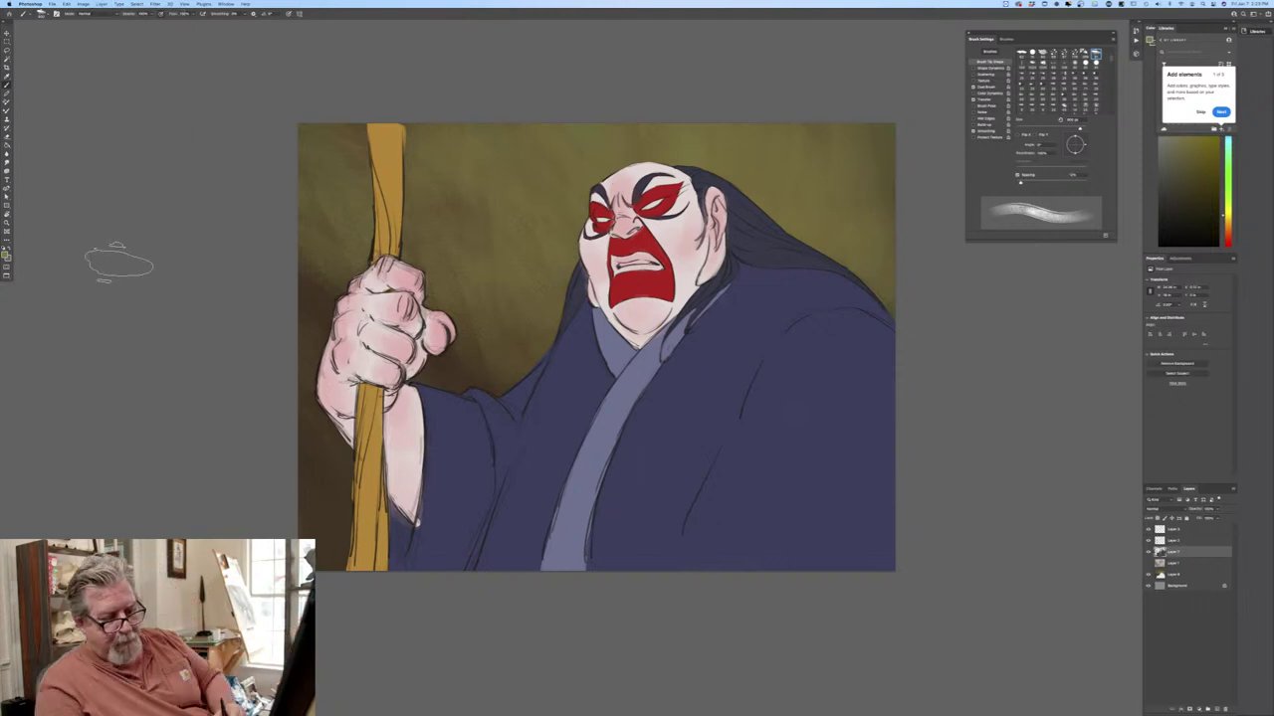
# Add a new layer above the merged colour layer, clip it to that layer and set its blend mode to Multiply.
pyautogui.click(1215, 710)
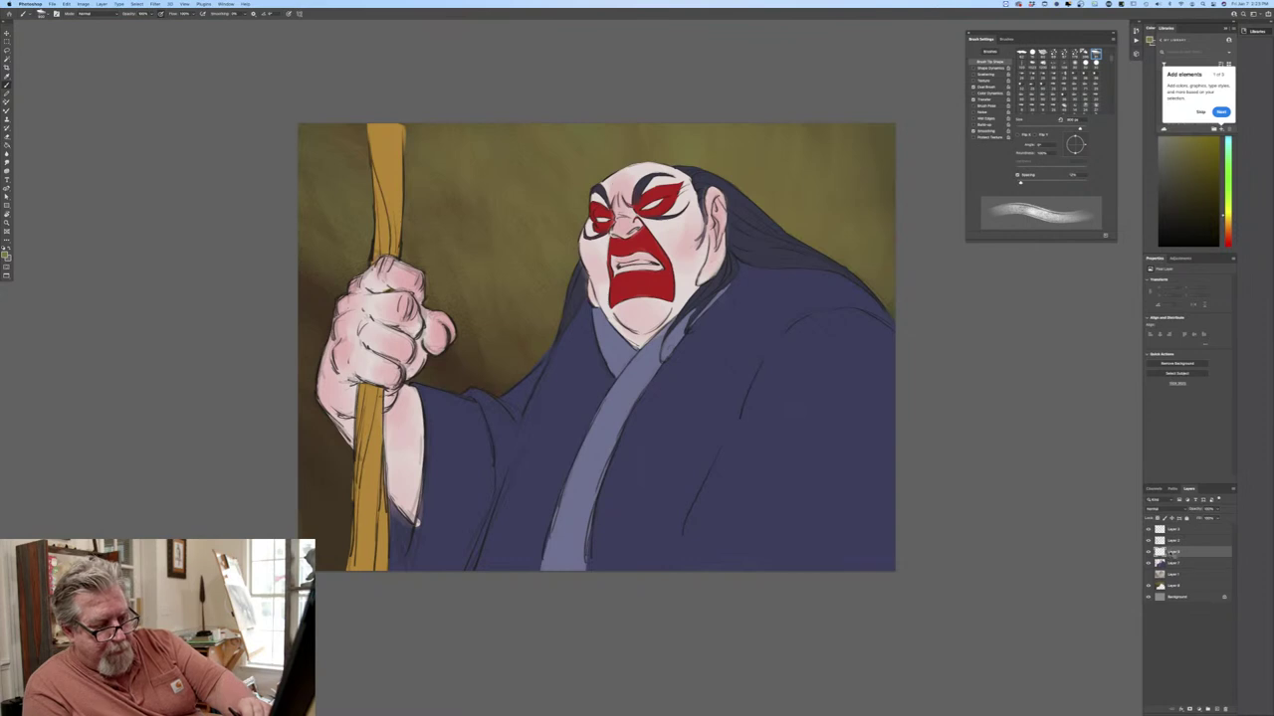
pyautogui.rightClick(1172, 554)
pyautogui.click(1188, 531)
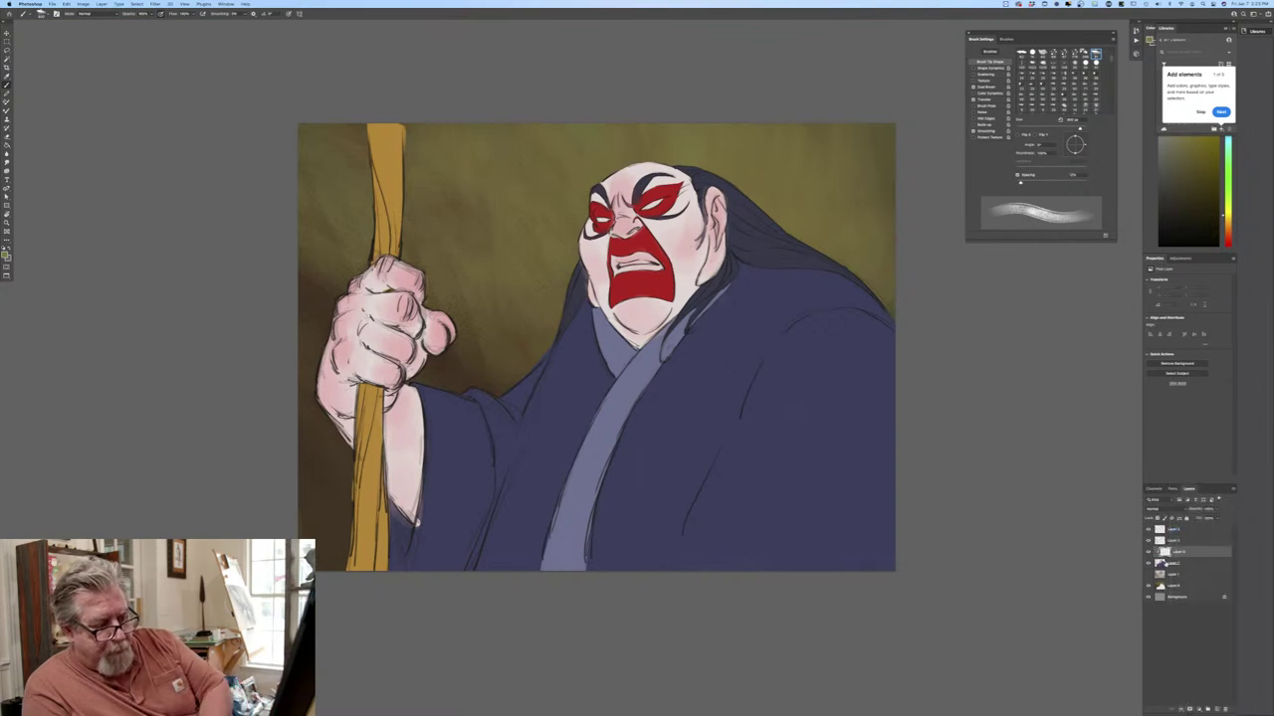
pyautogui.click(1157, 509)
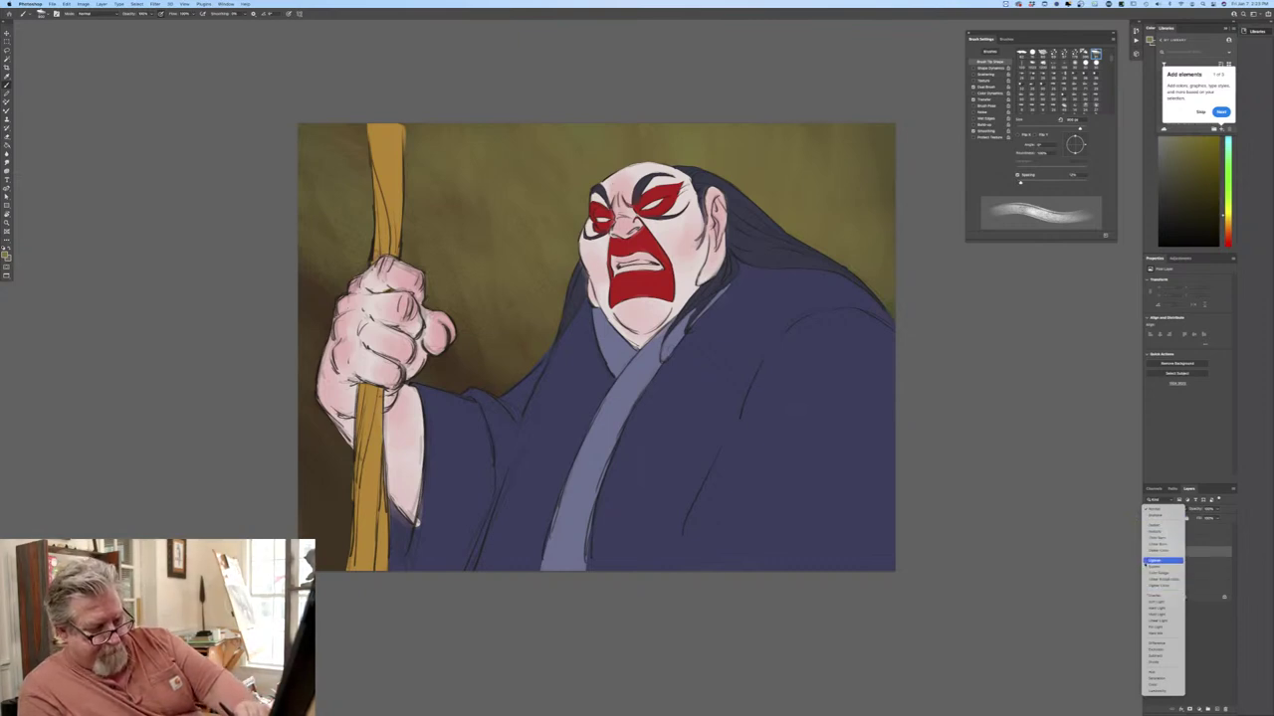
pyautogui.click(1149, 527)
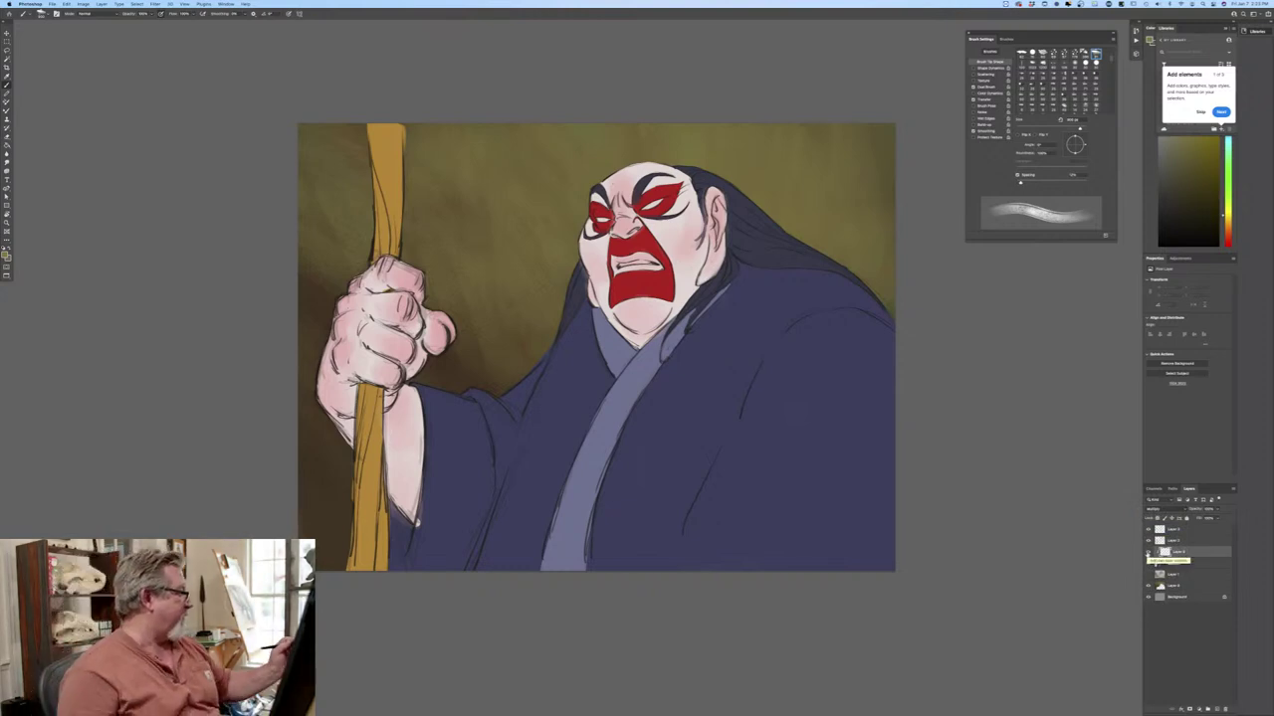
# Set the foreground colour to a muted greyish purple for the shadows and return to the Brush tool.
pyautogui.click(7, 255)
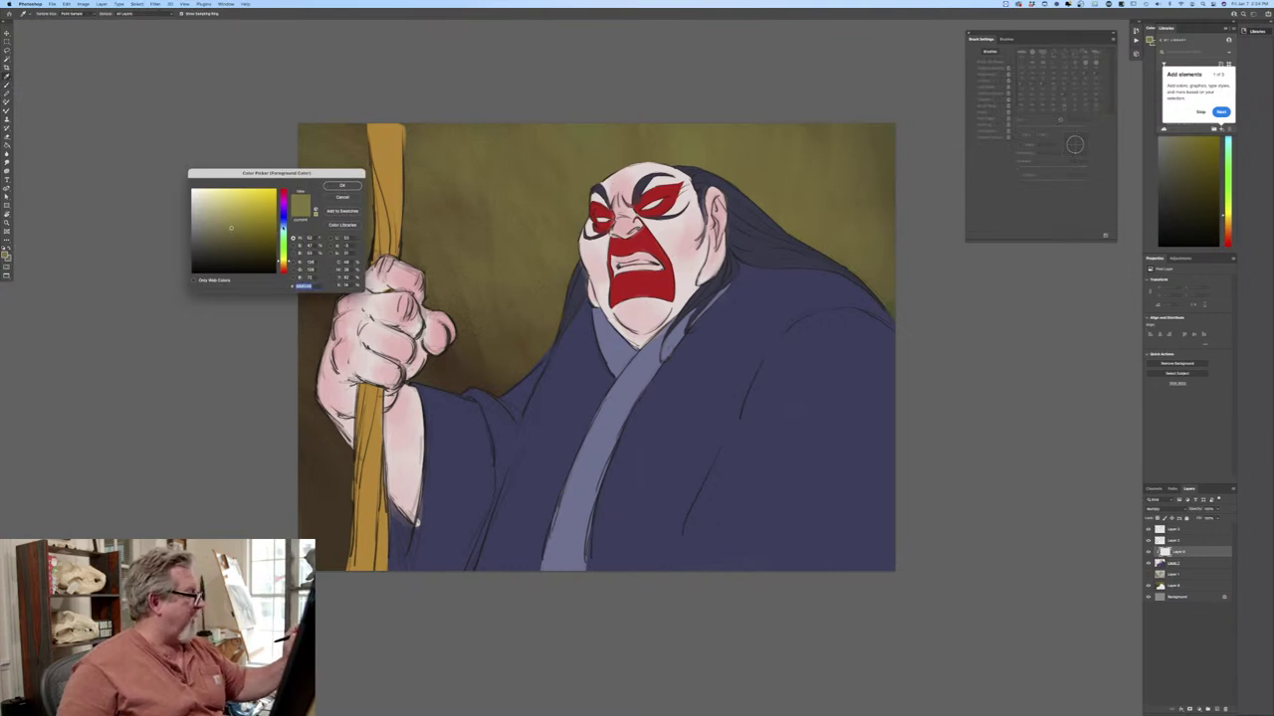
pyautogui.click(283, 227)
pyautogui.moveTo(284, 228); pyautogui.dragTo(284, 225)
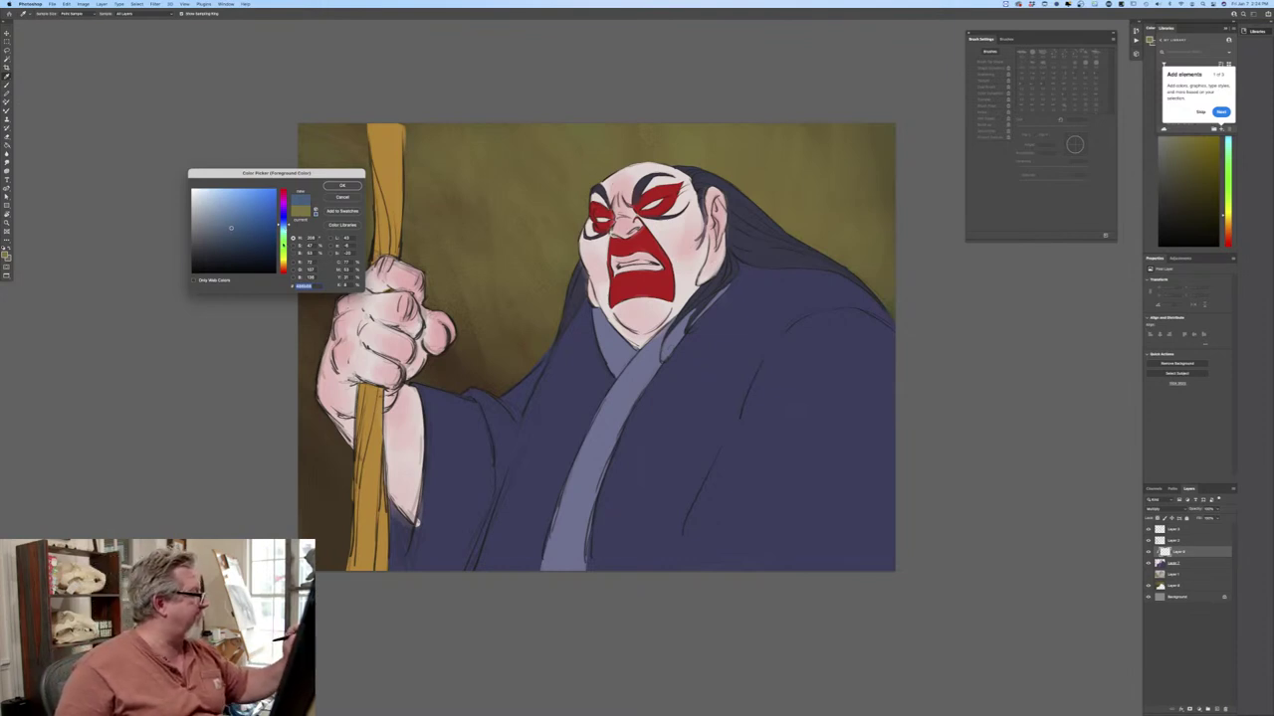
pyautogui.moveTo(284, 223); pyautogui.dragTo(284, 210)
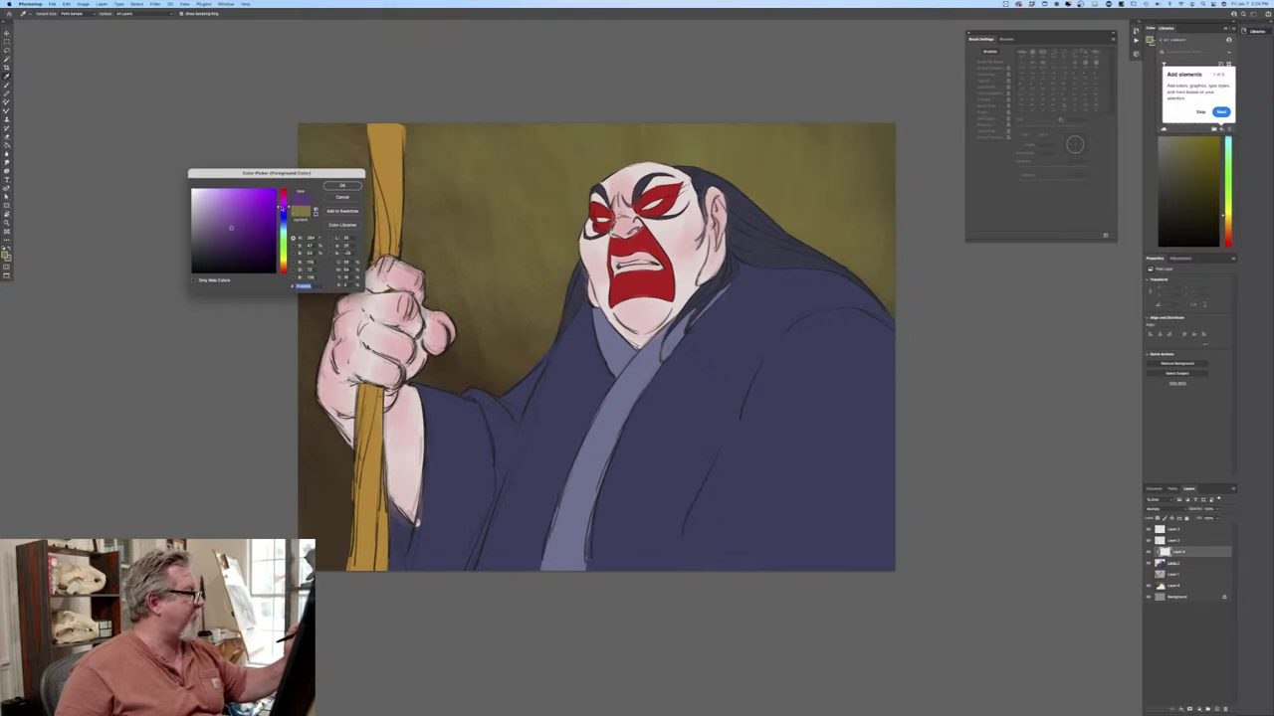
pyautogui.click(207, 224)
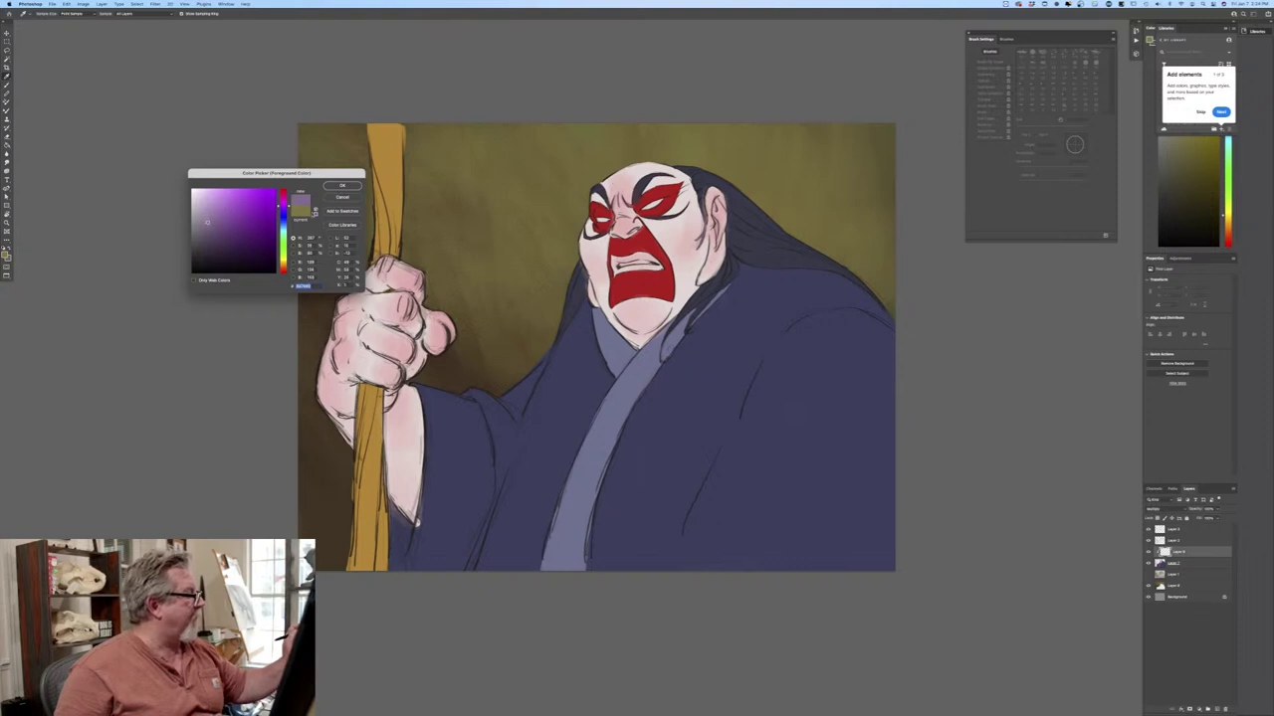
pyautogui.click(342, 185)
pyautogui.press('b')
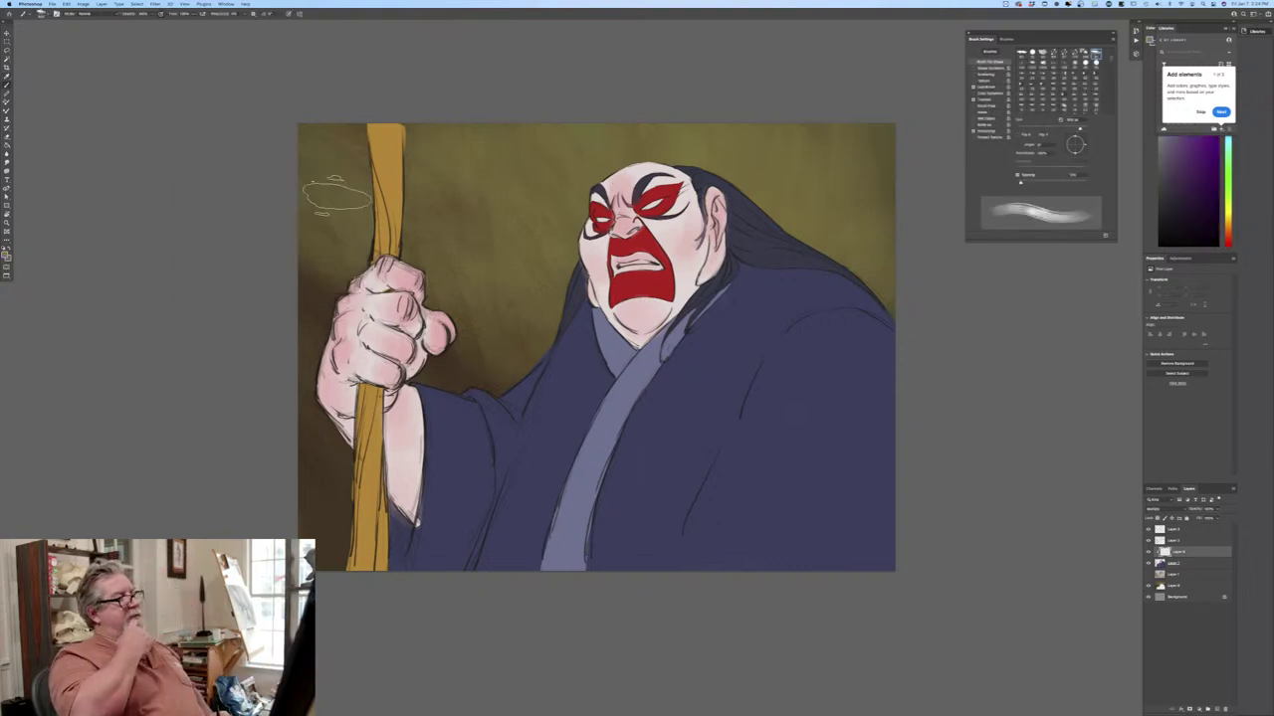
# Enlarge the brush and paint purple shadow over the robe's lower diagonal half, the forehead, the upper hand and the upper staff.
pyautogui.press('super+equal')
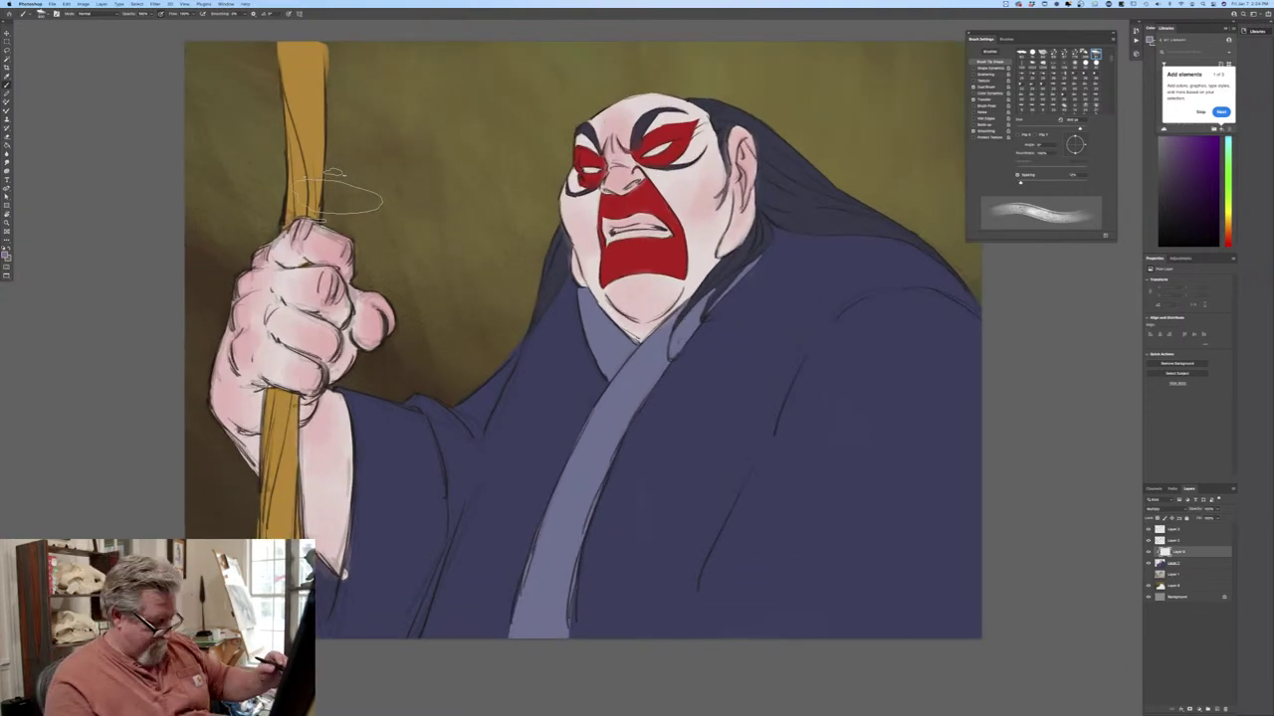
pyautogui.press('super+minus')
pyautogui.press(']')
pyautogui.press(']')
pyautogui.press(']')
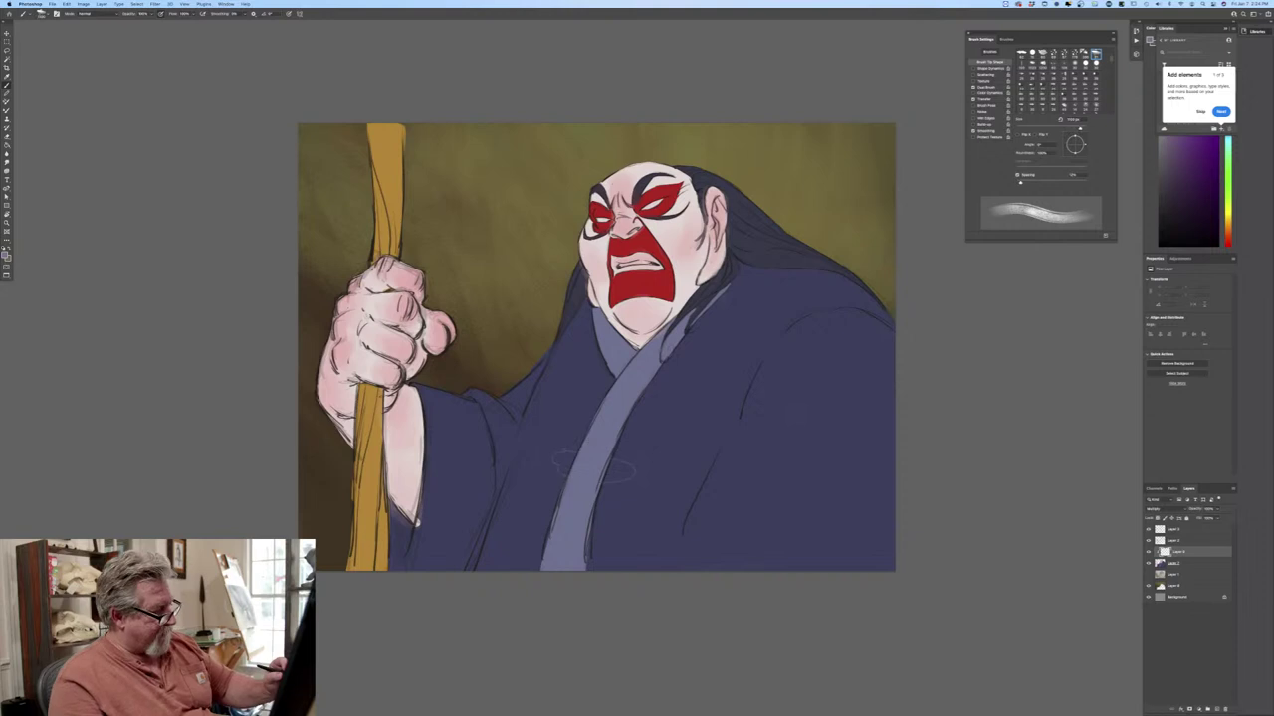
pyautogui.moveTo(872, 310)
pyautogui.mouseDown()
pyautogui.moveTo(876, 598)
pyautogui.moveTo(728, 595)
pyautogui.moveTo(612, 619)
pyautogui.moveTo(653, 474)
pyautogui.moveTo(832, 308)
pyautogui.moveTo(773, 327)
pyautogui.moveTo(489, 583)
pyautogui.moveTo(620, 461)
pyautogui.moveTo(780, 370)
pyautogui.moveTo(386, 666)
pyautogui.mouseUp()
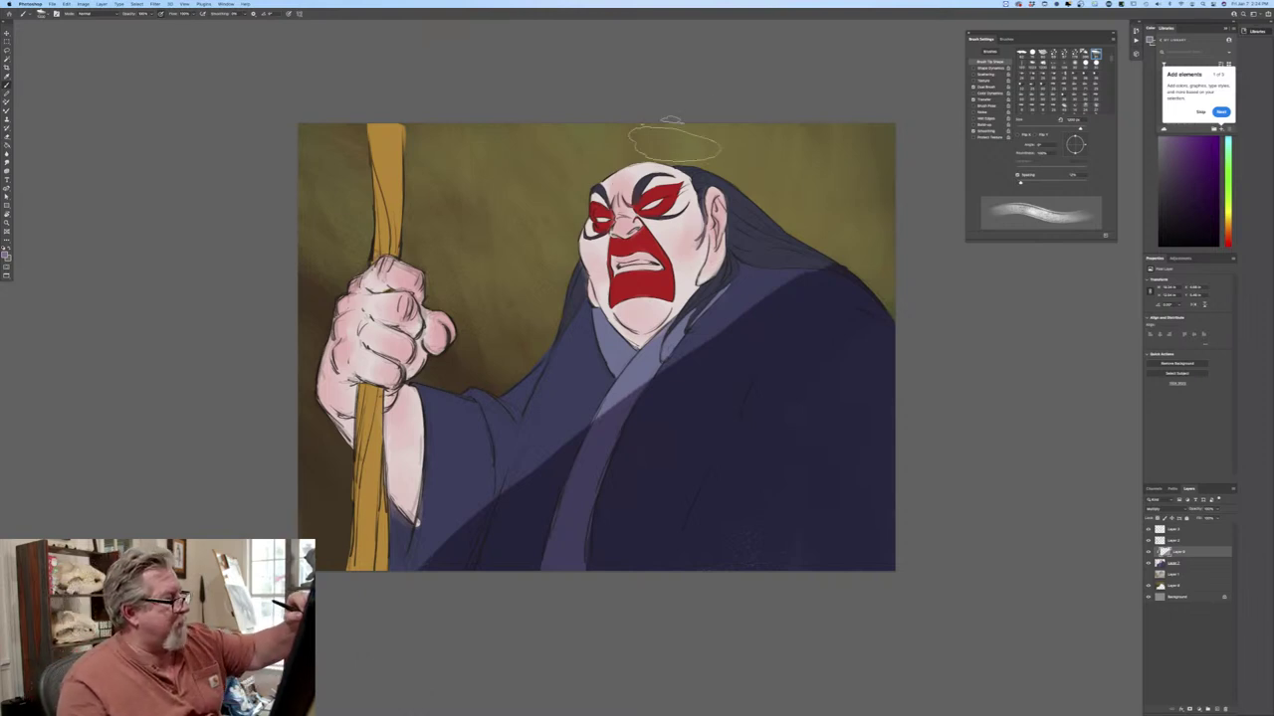
pyautogui.moveTo(693, 142)
pyautogui.mouseDown()
pyautogui.moveTo(564, 184)
pyautogui.moveTo(709, 140)
pyautogui.moveTo(564, 189)
pyautogui.moveTo(694, 147)
pyautogui.mouseUp()
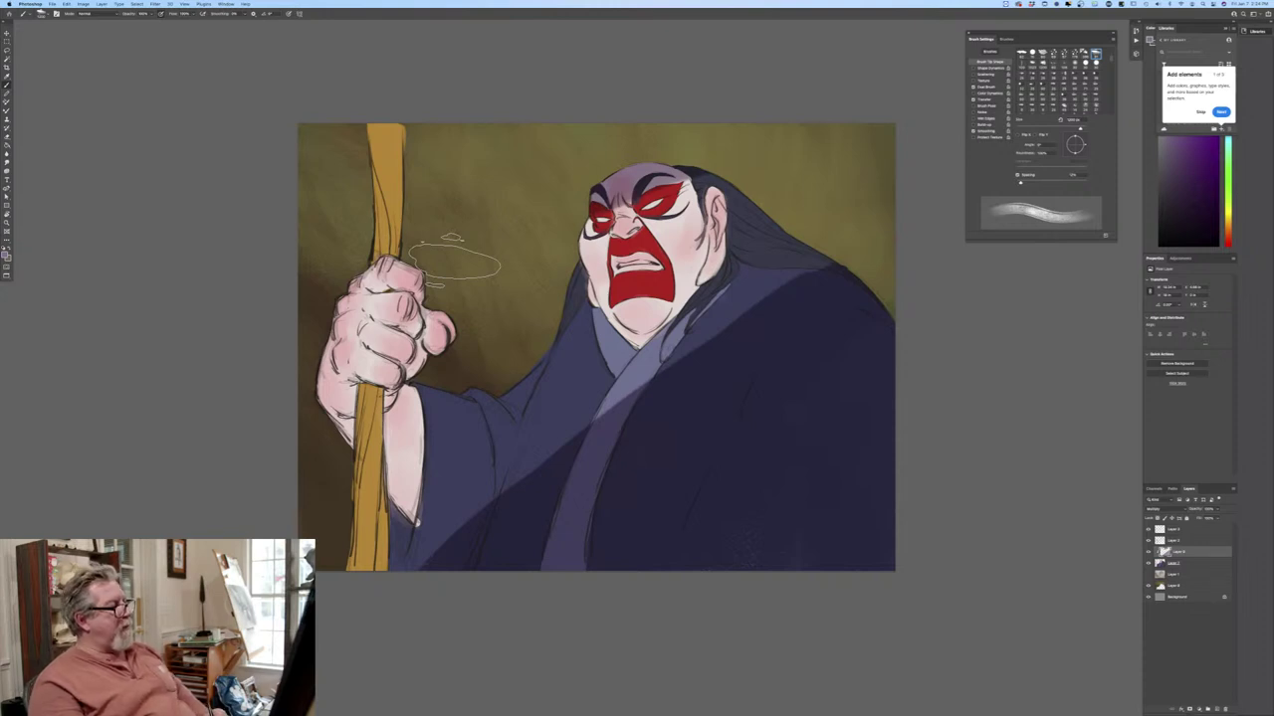
pyautogui.moveTo(421, 249)
pyautogui.mouseDown()
pyautogui.moveTo(359, 266)
pyautogui.moveTo(385, 114)
pyautogui.moveTo(373, 199)
pyautogui.mouseUp()
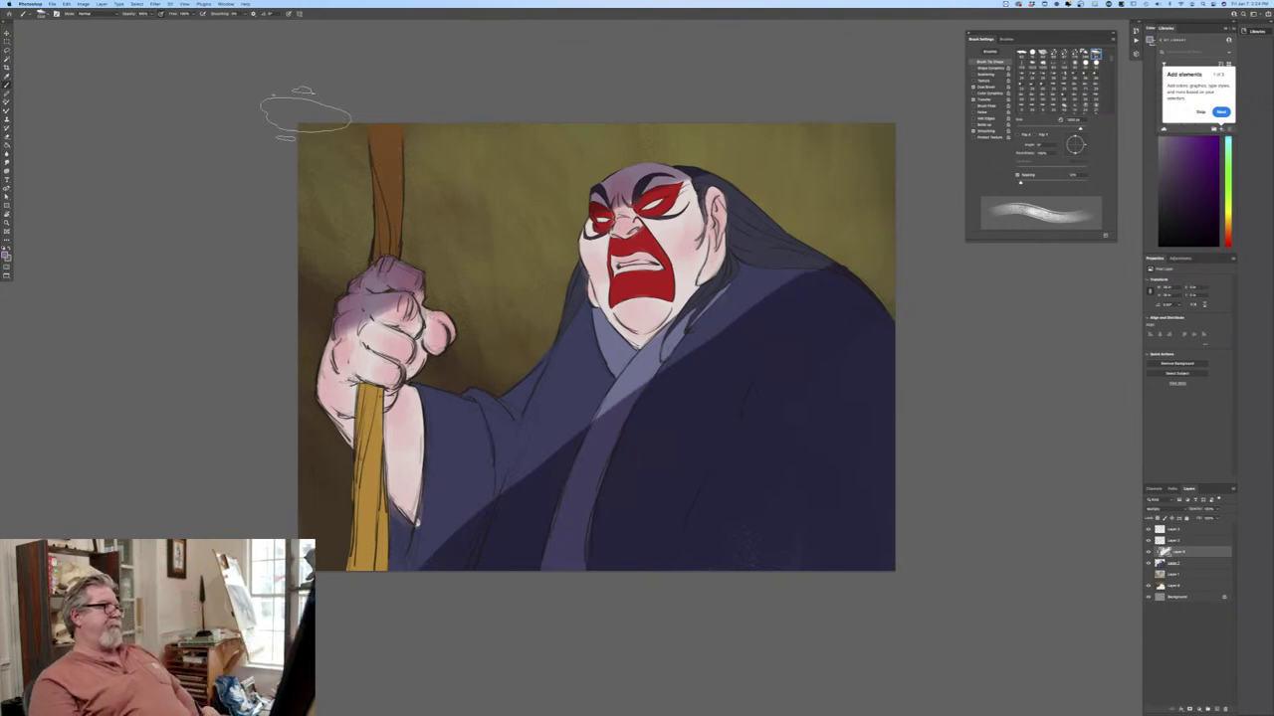
# Deepen the purple shadow on the upper hand and shade both eyes with a much smaller brush.
pyautogui.moveTo(409, 261)
pyautogui.mouseDown()
pyautogui.moveTo(328, 308)
pyautogui.moveTo(306, 305)
pyautogui.moveTo(283, 334)
pyautogui.mouseUp()
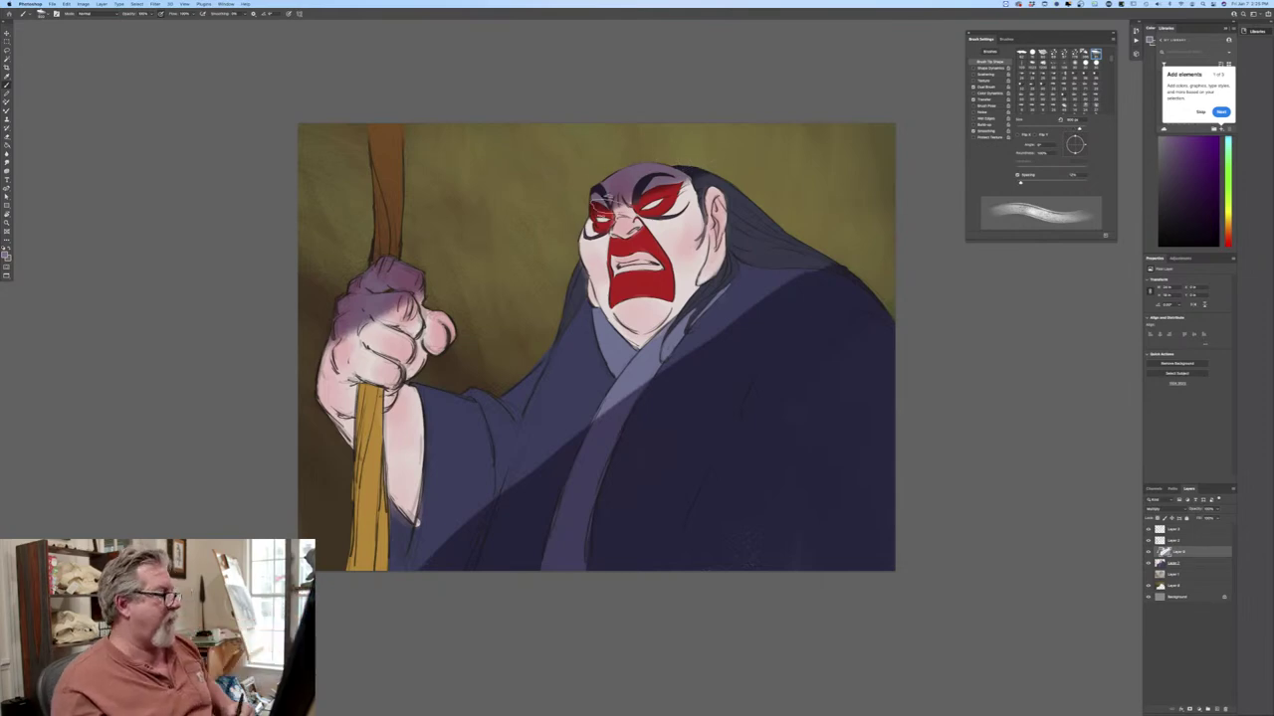
pyautogui.press('super+plus')
pyautogui.press('super+plus')
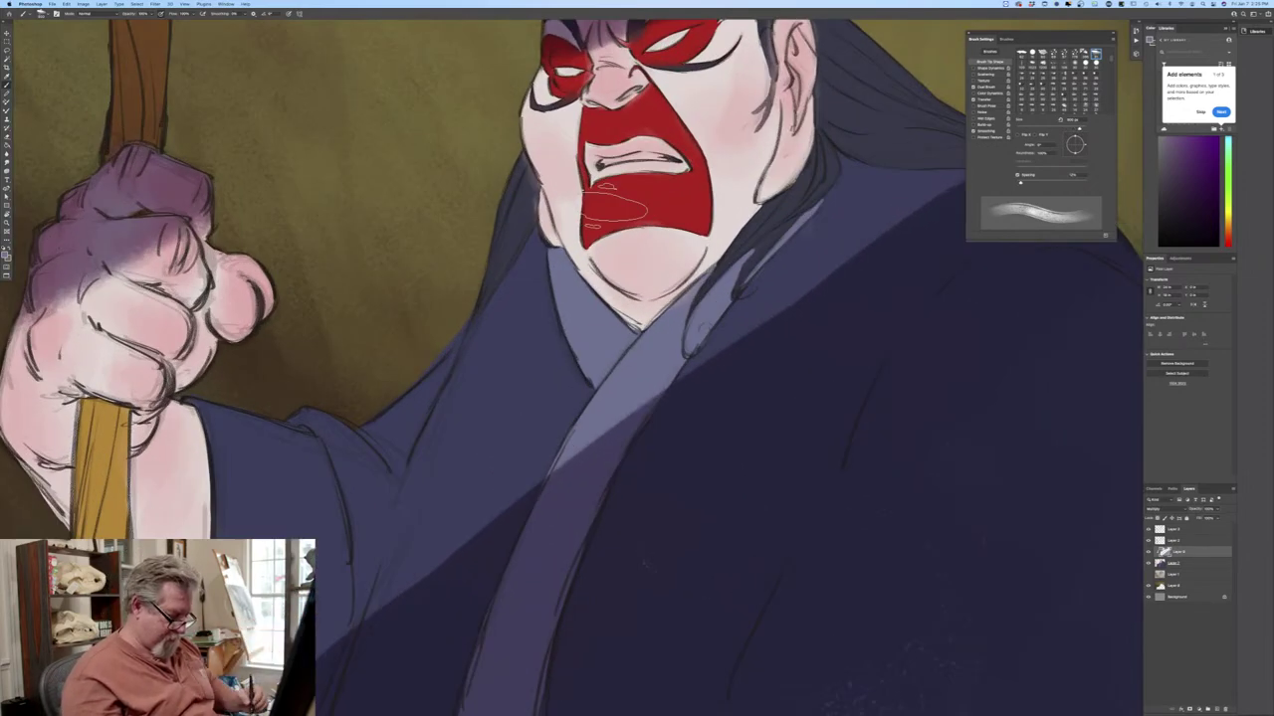
pyautogui.press('[')
pyautogui.press('[')
pyautogui.press('[')
pyautogui.press('[')
pyautogui.press('super+minus')
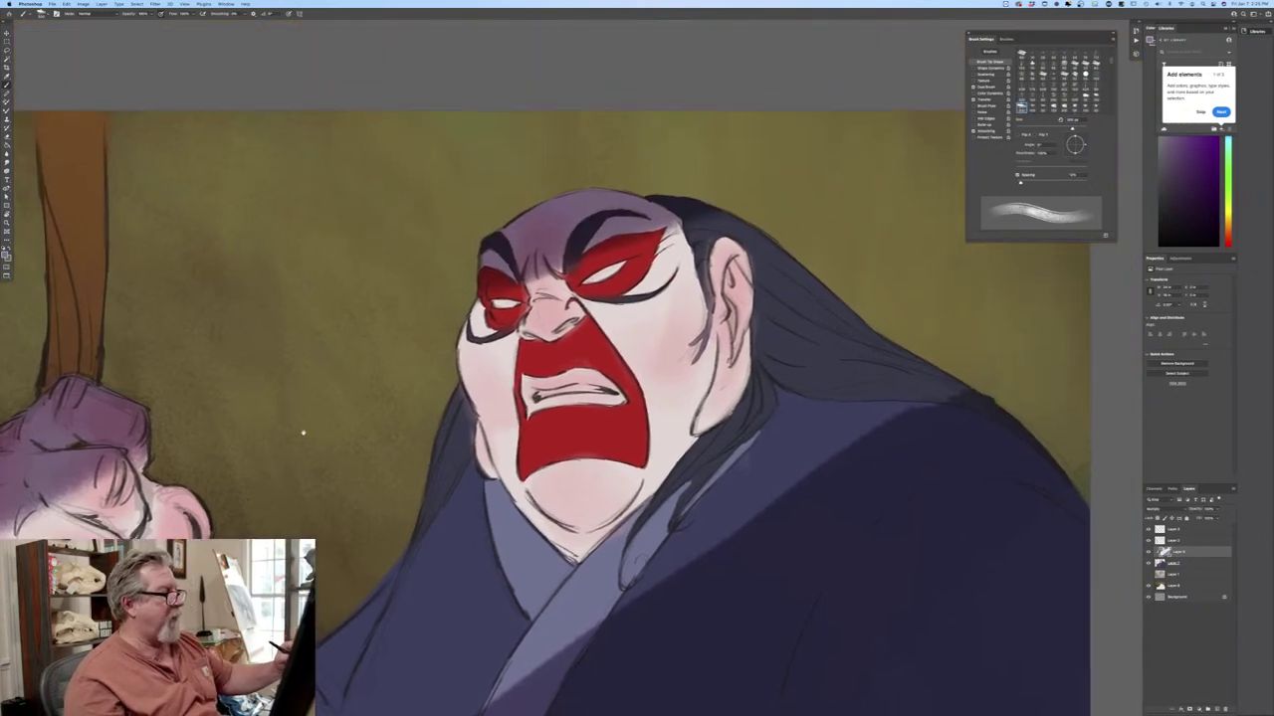
pyautogui.press('[')
pyautogui.press('[')
pyautogui.press('[')
pyautogui.press('[')
pyautogui.press('[')
pyautogui.press('[')
pyautogui.press('[')
pyautogui.press('[')
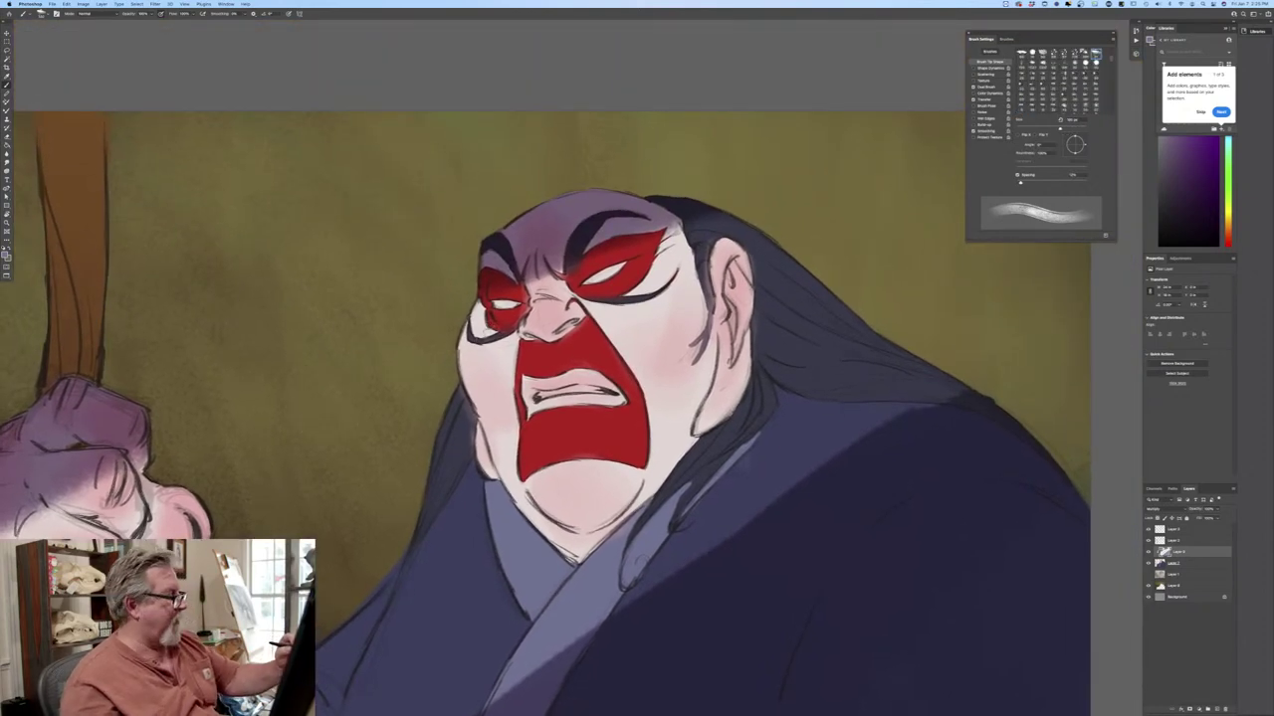
pyautogui.press('[')
pyautogui.press('[')
pyautogui.moveTo(625, 260); pyautogui.dragTo(586, 280)
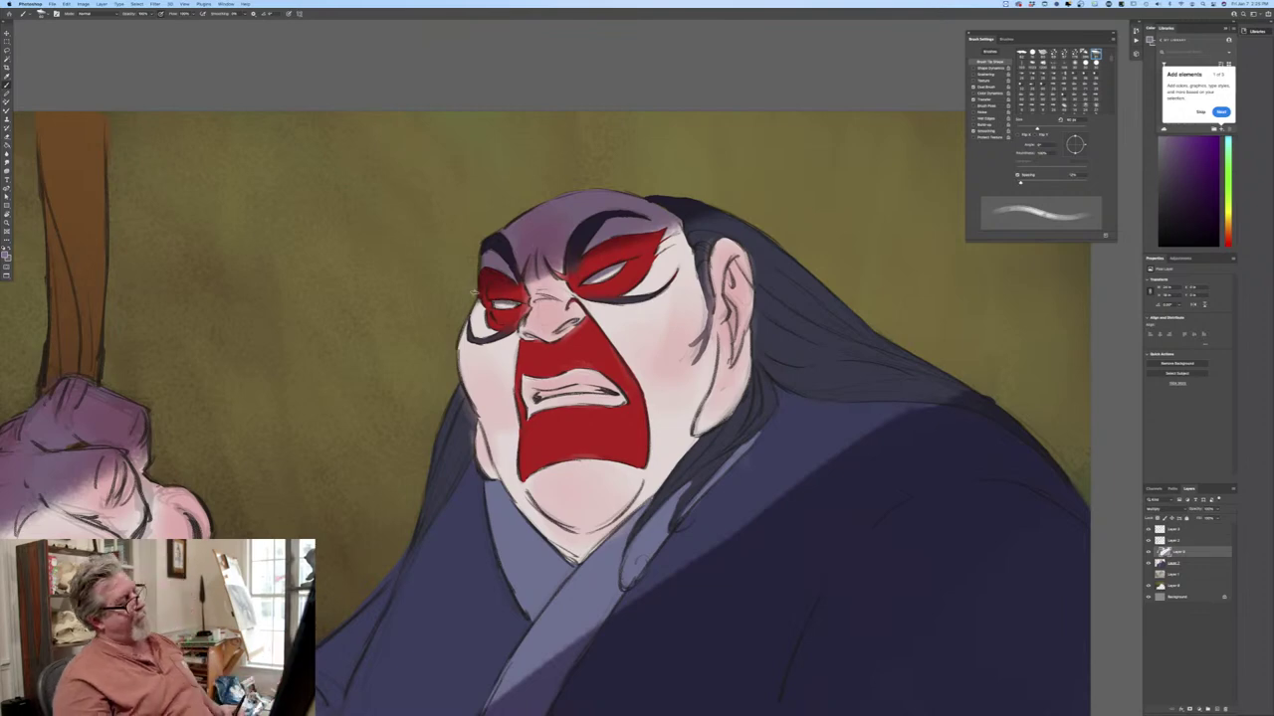
# Switch to a smoother brush preset and shade the eye, the nose's underside, the upper lip, the nose-to-mouth crease and the teeth.
pyautogui.click(42, 14)
pyautogui.click(60, 186)
pyautogui.click(616, 266)
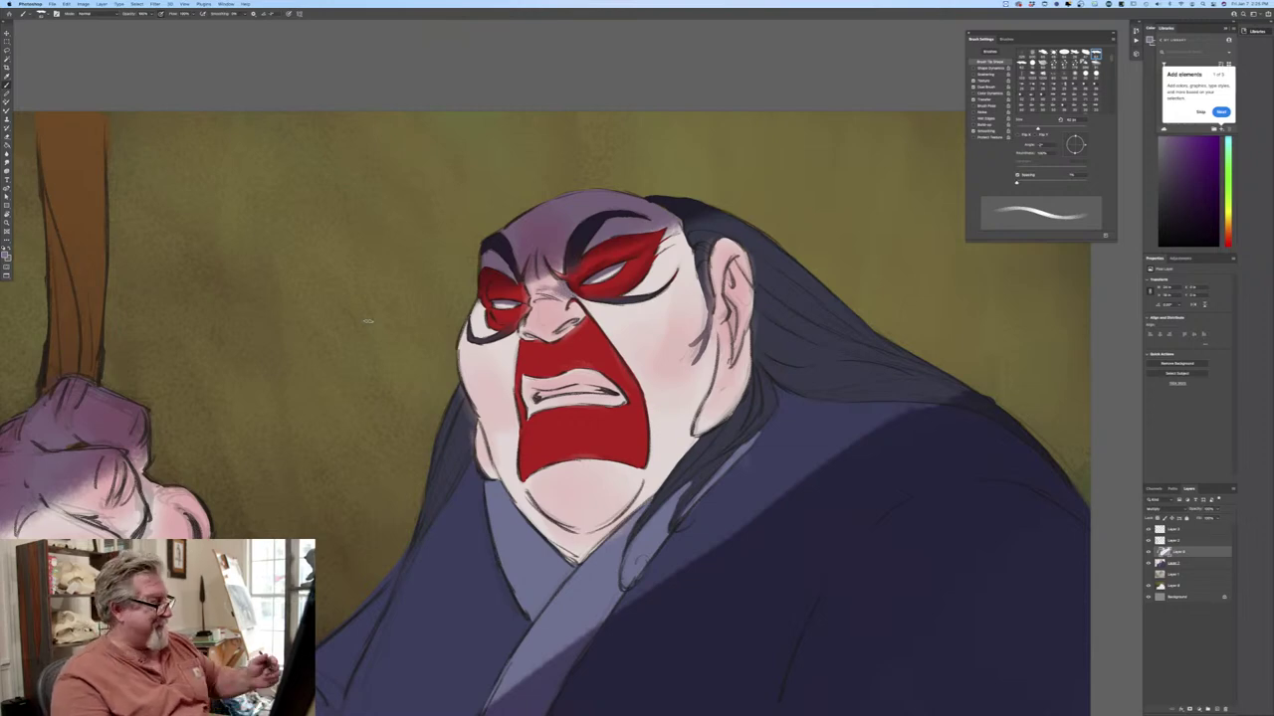
pyautogui.moveTo(583, 316)
pyautogui.mouseDown()
pyautogui.moveTo(546, 335)
pyautogui.moveTo(579, 320)
pyautogui.moveTo(558, 347)
pyautogui.moveTo(533, 330)
pyautogui.moveTo(549, 332)
pyautogui.moveTo(520, 341)
pyautogui.moveTo(559, 357)
pyautogui.moveTo(550, 338)
pyautogui.moveTo(523, 336)
pyautogui.moveTo(553, 356)
pyautogui.moveTo(575, 336)
pyautogui.moveTo(555, 344)
pyautogui.mouseUp()
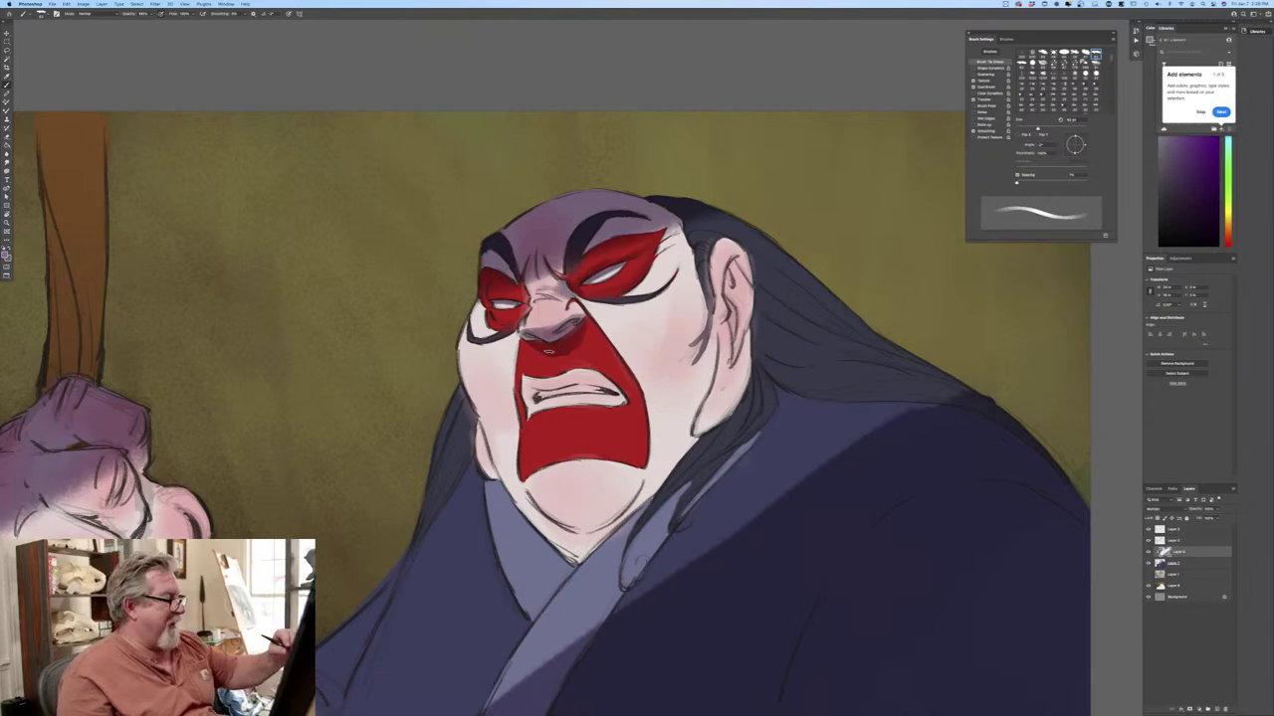
pyautogui.moveTo(585, 335); pyautogui.dragTo(538, 340)
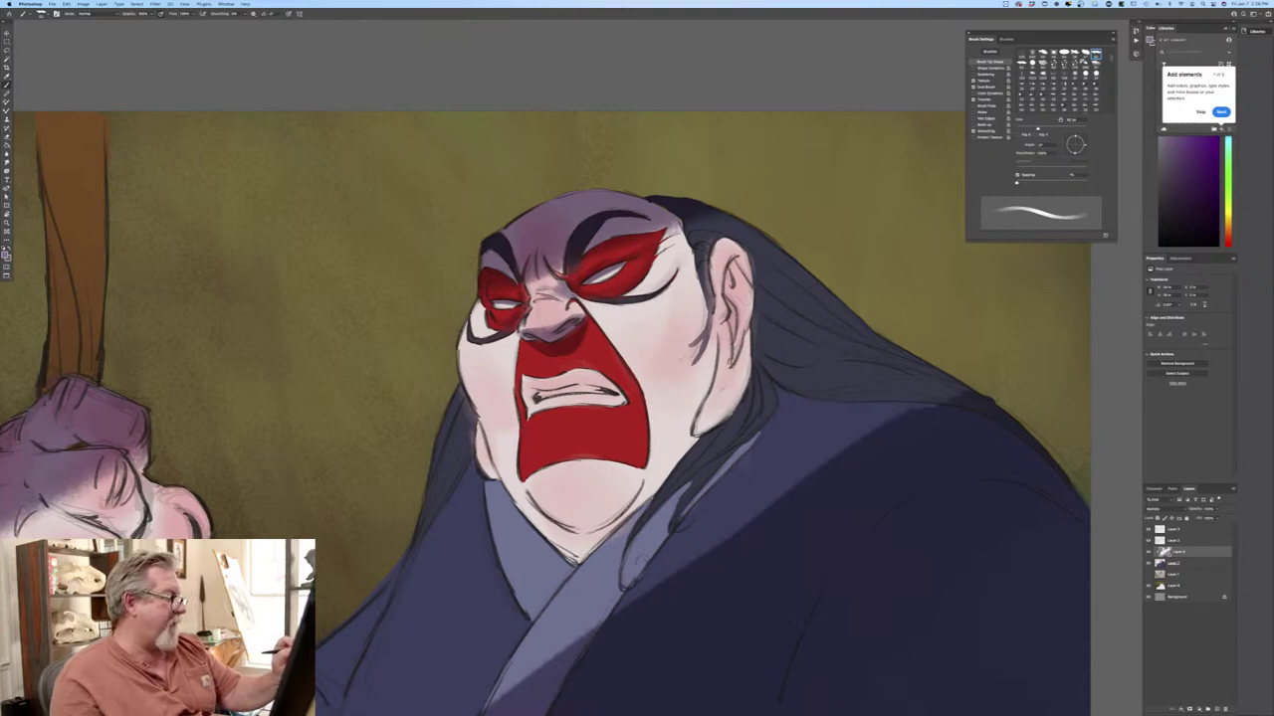
pyautogui.moveTo(582, 301); pyautogui.dragTo(635, 374)
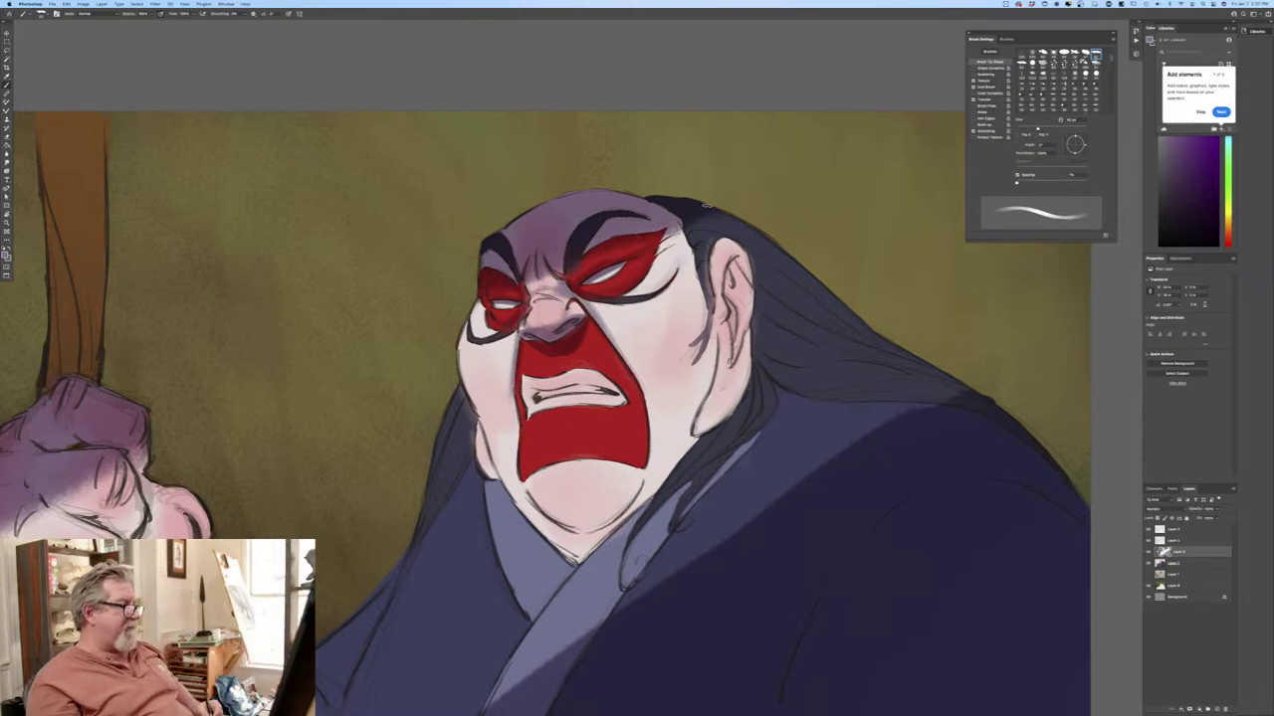
pyautogui.moveTo(618, 394)
pyautogui.mouseDown()
pyautogui.moveTo(571, 380)
pyautogui.moveTo(528, 389)
pyautogui.moveTo(601, 388)
pyautogui.mouseUp()
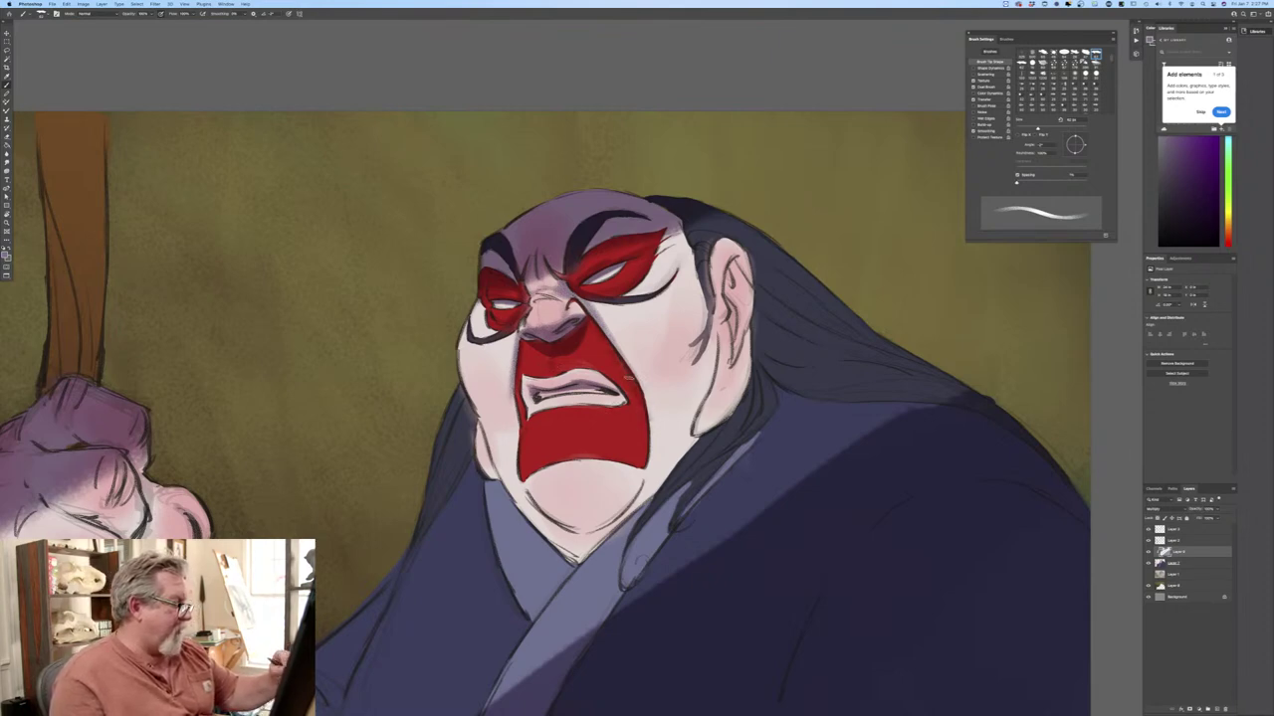
# Enlarge the brush slightly and paint soft purple shadow along the near cheek, jaw and underside of the chin.
pyautogui.moveTo(715, 351); pyautogui.dragTo(707, 389)
pyautogui.press(']')
pyautogui.press(']')
pyautogui.moveTo(713, 327); pyautogui.dragTo(696, 422)
pyautogui.moveTo(708, 360); pyautogui.dragTo(639, 506)
pyautogui.moveTo(657, 490); pyautogui.dragTo(580, 534)
pyautogui.moveTo(615, 513)
pyautogui.mouseDown()
pyautogui.moveTo(569, 527)
pyautogui.moveTo(585, 528)
pyautogui.mouseUp()
pyautogui.moveTo(546, 509); pyautogui.dragTo(533, 493)
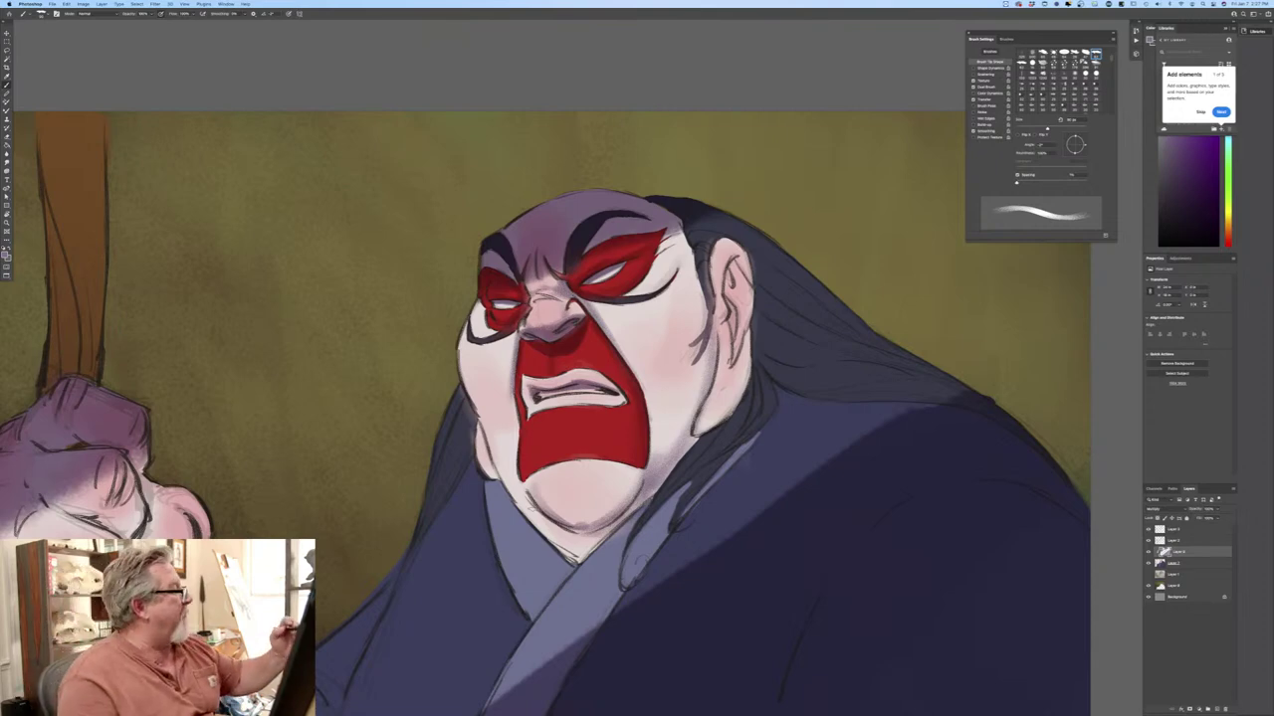
# Shade the far side of the face from the cheek down the jaw to the neck under the chin.
pyautogui.moveTo(472, 401)
pyautogui.mouseDown()
pyautogui.moveTo(491, 425)
pyautogui.moveTo(470, 392)
pyautogui.mouseUp()
pyautogui.moveTo(501, 475)
pyautogui.mouseDown()
pyautogui.moveTo(490, 446)
pyautogui.moveTo(523, 510)
pyautogui.moveTo(579, 557)
pyautogui.moveTo(534, 507)
pyautogui.mouseUp()
pyautogui.moveTo(544, 529); pyautogui.dragTo(515, 485)
pyautogui.moveTo(615, 534)
pyautogui.mouseDown()
pyautogui.moveTo(567, 519)
pyautogui.moveTo(594, 522)
pyautogui.mouseUp()
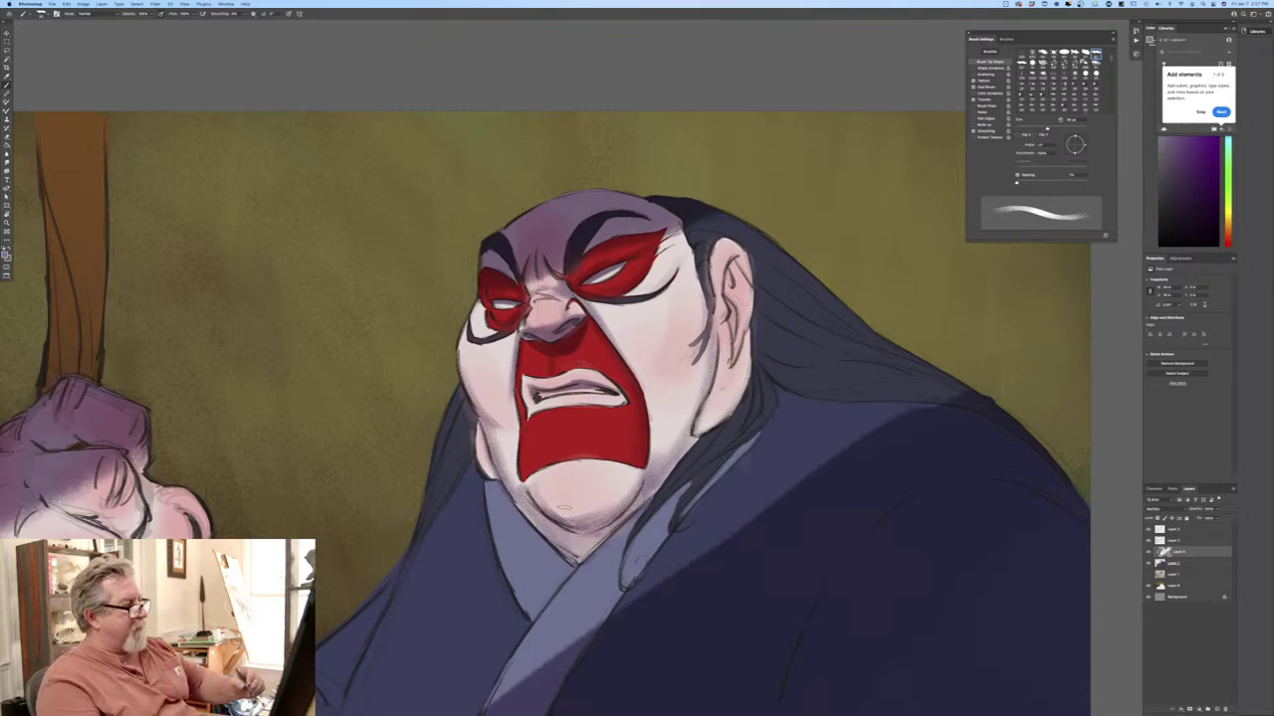
# Shade the temple beside the hairline and paint the ear's inner folds and rim with a smaller brush.
pyautogui.moveTo(681, 233)
pyautogui.mouseDown()
pyautogui.moveTo(708, 324)
pyautogui.moveTo(693, 358)
pyautogui.mouseUp()
pyautogui.moveTo(739, 261)
pyautogui.mouseDown()
pyautogui.moveTo(725, 299)
pyautogui.moveTo(747, 281)
pyautogui.moveTo(726, 282)
pyautogui.moveTo(731, 333)
pyautogui.mouseUp()
pyautogui.press('[')
pyautogui.press('[')
pyautogui.press('[')
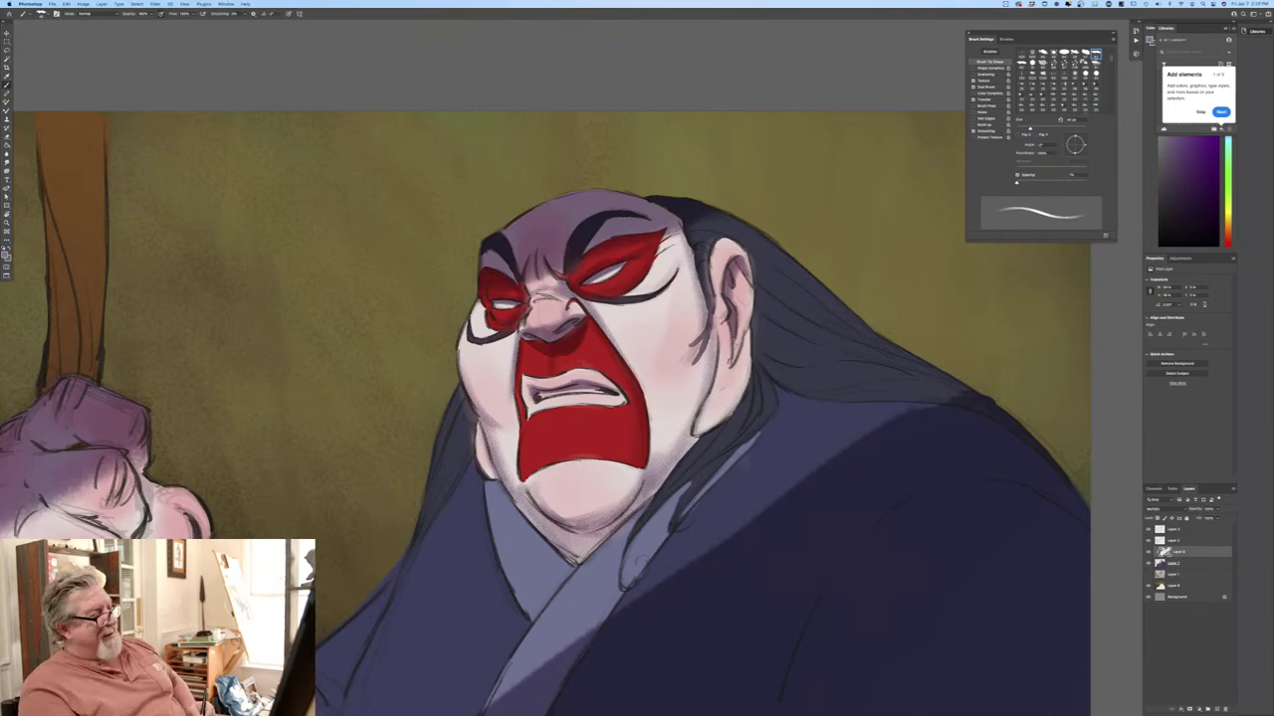
pyautogui.moveTo(751, 267); pyautogui.dragTo(742, 386)
pyautogui.moveTo(746, 337); pyautogui.dragTo(726, 418)
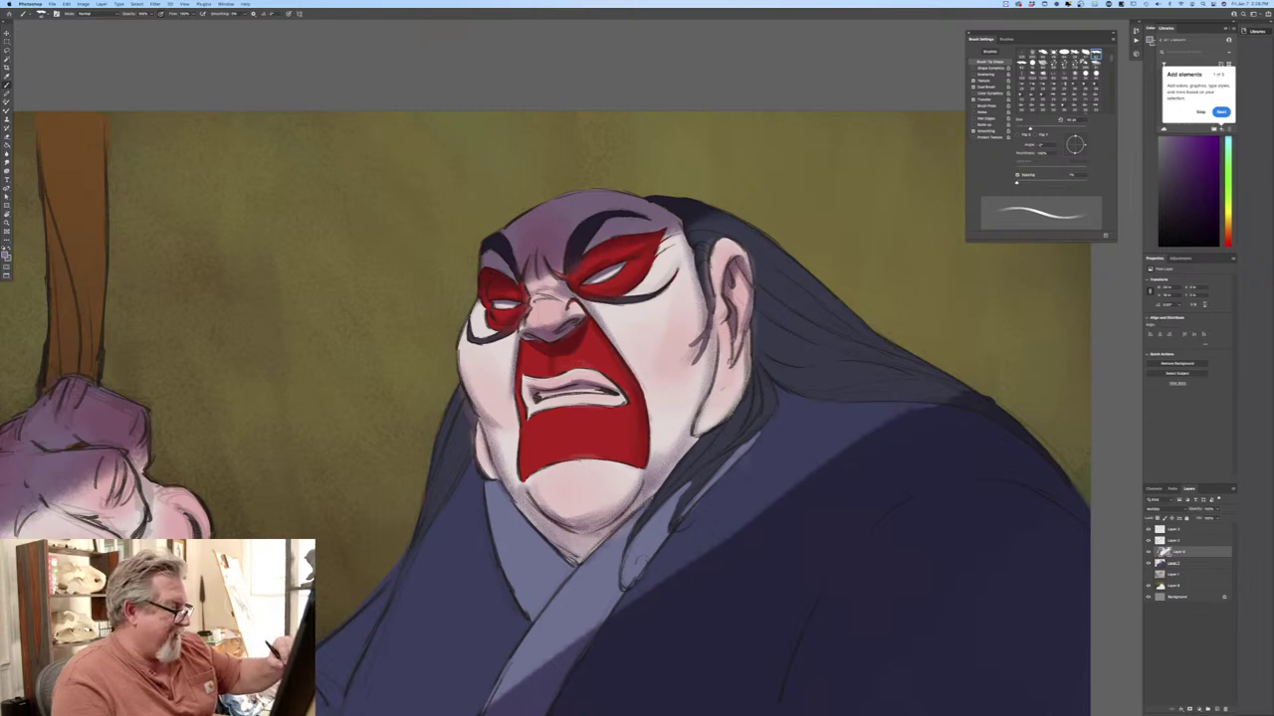
# Strengthen the shadow along the near jawline towards the neck and build up the chin shadow with a larger brush.
pyautogui.moveTo(717, 338)
pyautogui.mouseDown()
pyautogui.moveTo(691, 431)
pyautogui.moveTo(718, 423)
pyautogui.moveTo(695, 433)
pyautogui.mouseUp()
pyautogui.moveTo(740, 384); pyautogui.dragTo(646, 498)
pyautogui.moveTo(679, 450); pyautogui.dragTo(658, 484)
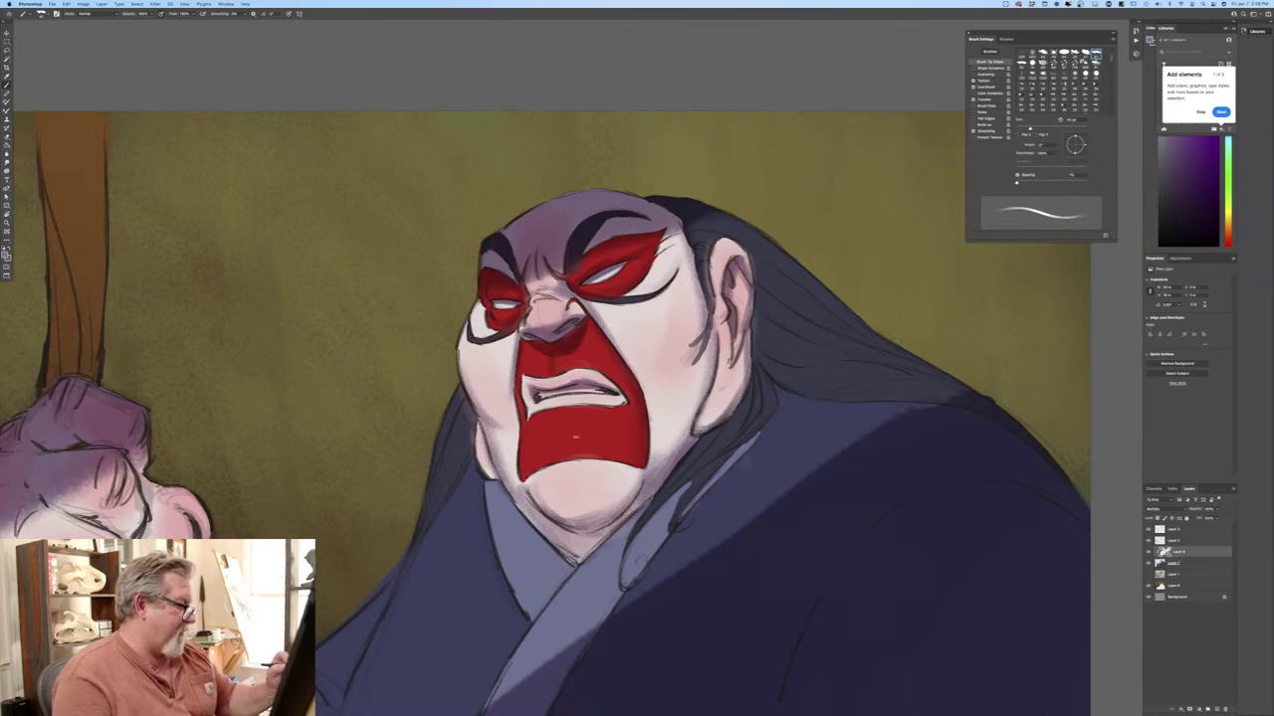
pyautogui.press(']')
pyautogui.press(']')
pyautogui.press(']')
pyautogui.press(']')
pyautogui.press(']')
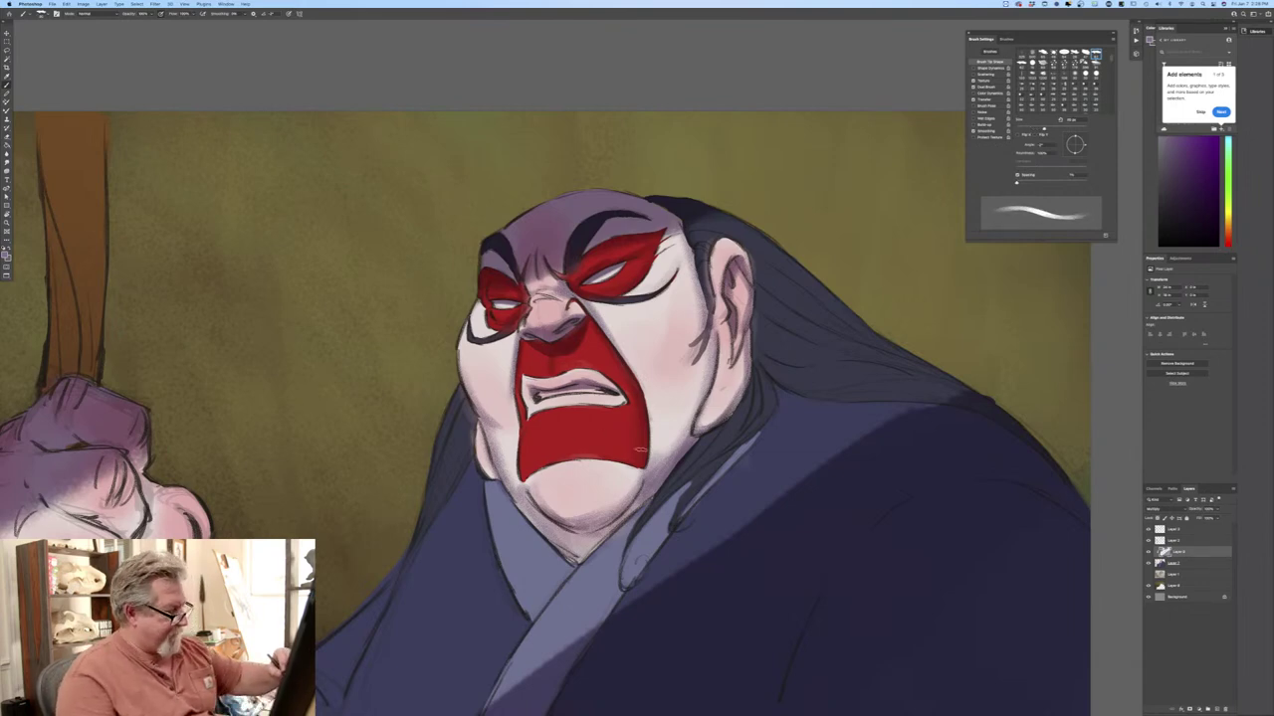
pyautogui.moveTo(602, 500)
pyautogui.mouseDown()
pyautogui.moveTo(557, 511)
pyautogui.moveTo(584, 535)
pyautogui.moveTo(557, 532)
pyautogui.mouseUp()
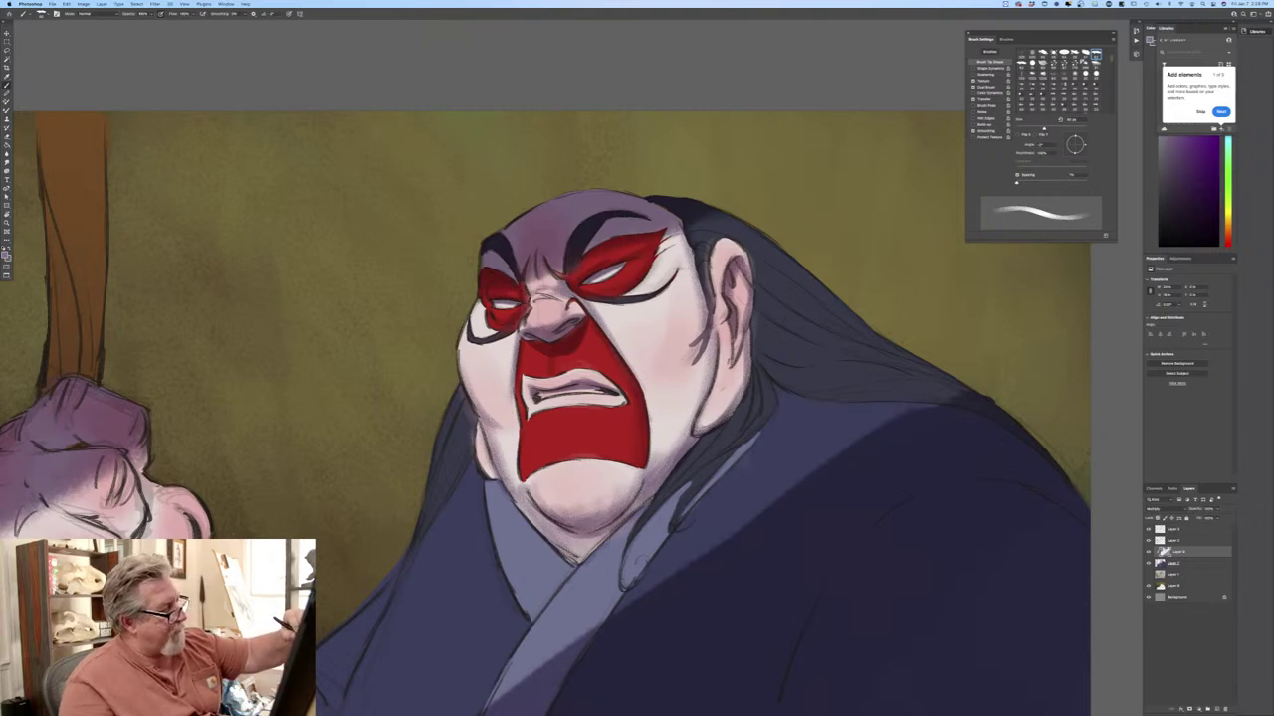
# Add purple shadow to the ear's upper rim and lower lobe.
pyautogui.moveTo(725, 273)
pyautogui.mouseDown()
pyautogui.moveTo(742, 253)
pyautogui.moveTo(748, 268)
pyautogui.mouseUp()
pyautogui.moveTo(748, 388); pyautogui.dragTo(715, 426)
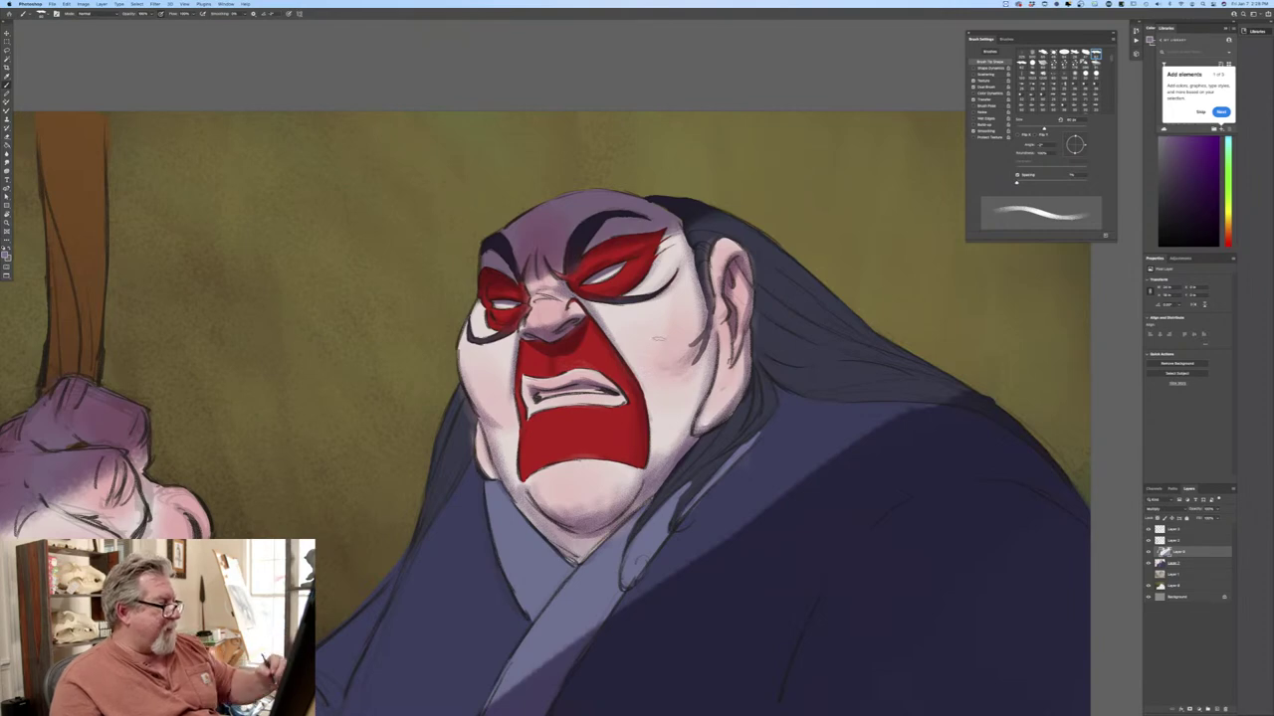
pyautogui.press('super+minus')
pyautogui.press('super+minus')
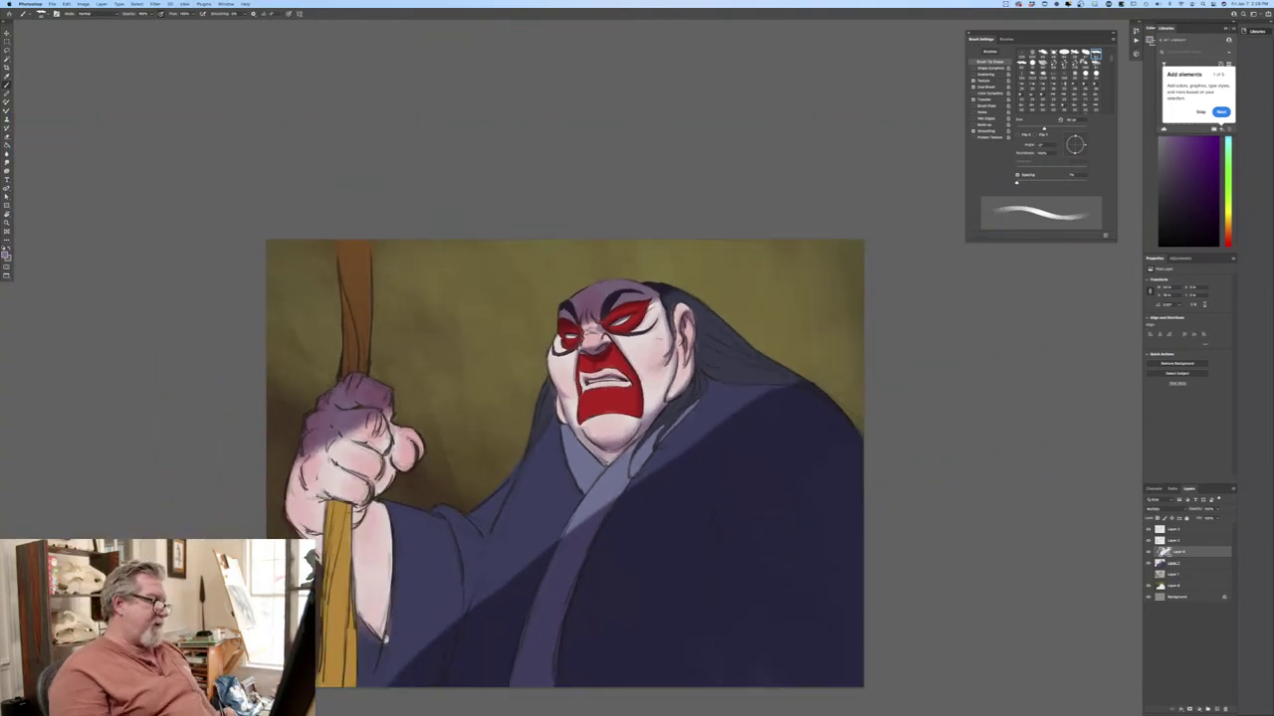
# Model the fist with purple shadows between the fingers, beneath the knuckles and along the thumb and palm edge.
pyautogui.press('super+equal')
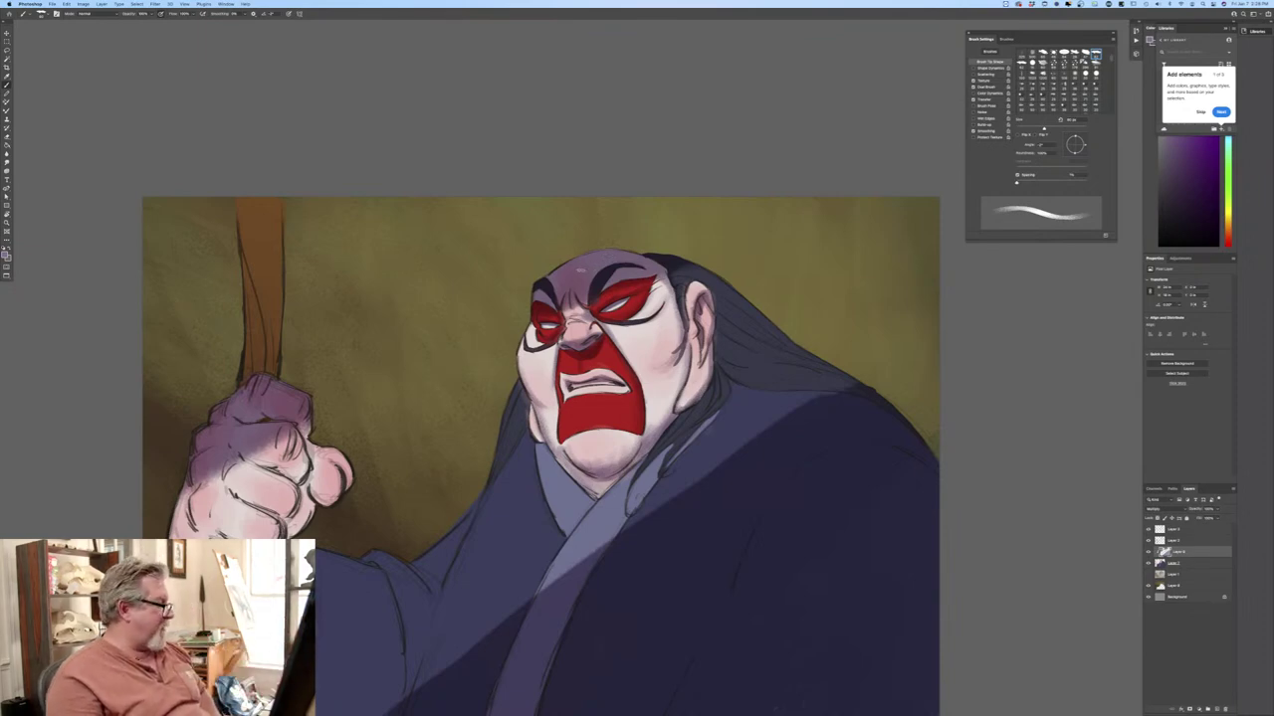
pyautogui.moveTo(300, 445)
pyautogui.mouseDown()
pyautogui.moveTo(299, 473)
pyautogui.moveTo(294, 462)
pyautogui.moveTo(287, 471)
pyautogui.mouseUp()
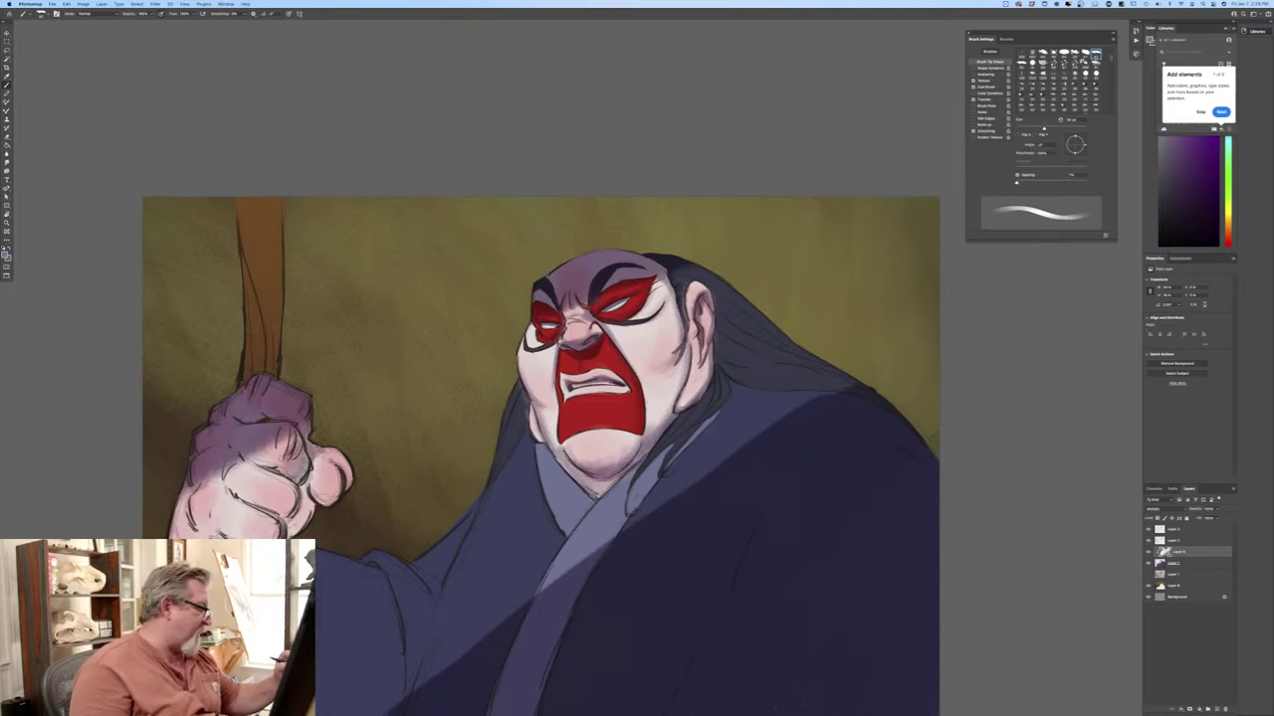
pyautogui.moveTo(349, 464)
pyautogui.mouseDown()
pyautogui.moveTo(326, 498)
pyautogui.moveTo(315, 470)
pyautogui.moveTo(291, 534)
pyautogui.mouseUp()
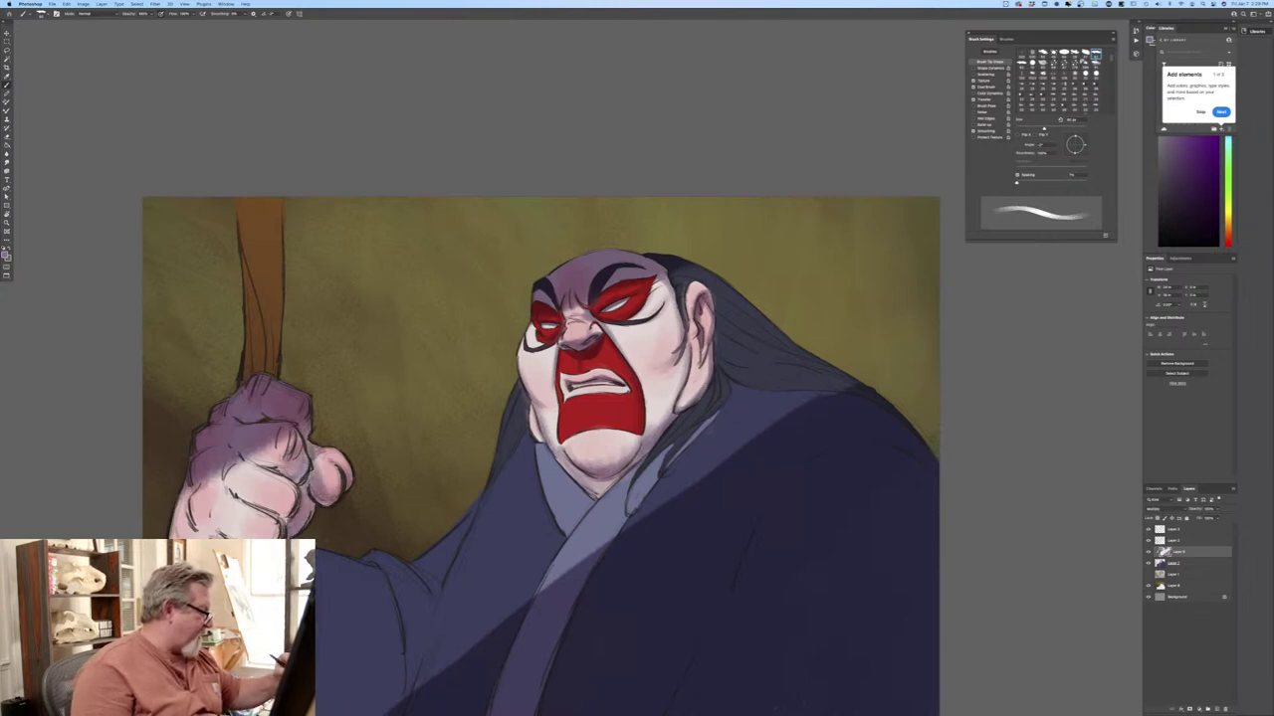
pyautogui.moveTo(518, 623); pyautogui.dragTo(713, 483)
pyautogui.moveTo(494, 344)
pyautogui.mouseDown()
pyautogui.moveTo(470, 384)
pyautogui.moveTo(458, 374)
pyautogui.moveTo(468, 389)
pyautogui.mouseUp()
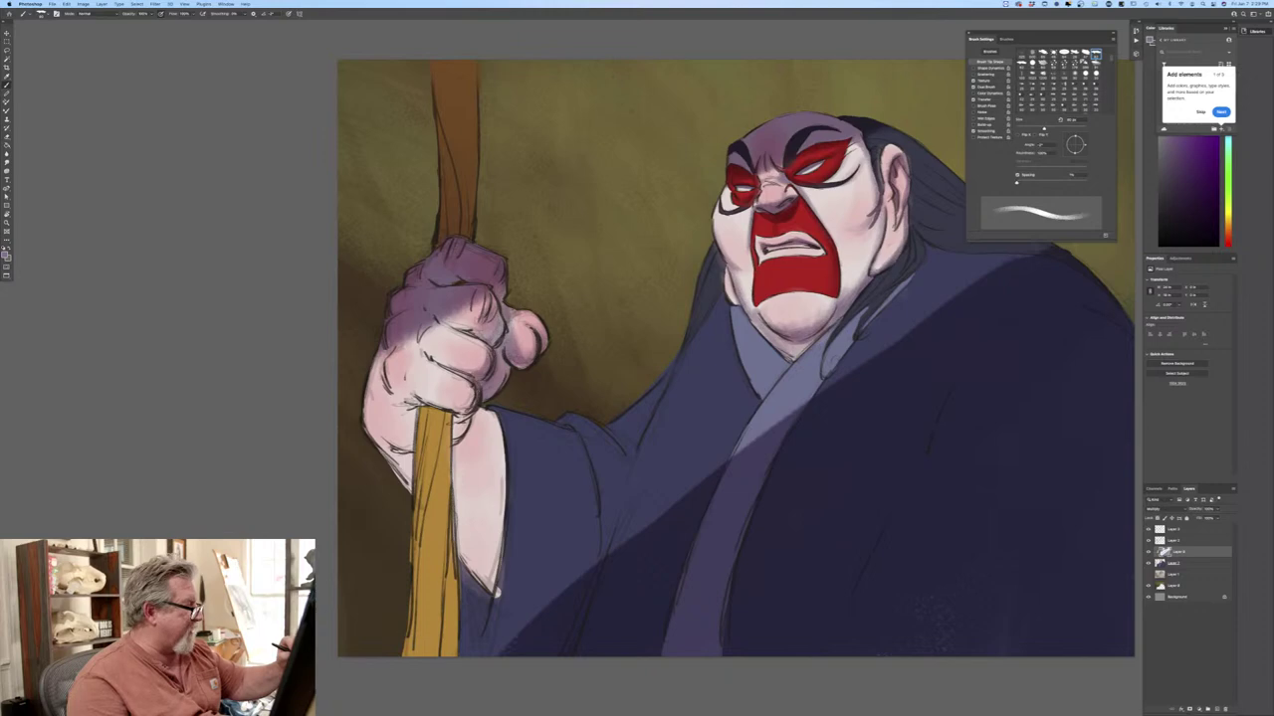
pyautogui.moveTo(470, 320)
pyautogui.mouseDown()
pyautogui.moveTo(441, 332)
pyautogui.moveTo(464, 322)
pyautogui.moveTo(450, 326)
pyautogui.moveTo(472, 338)
pyautogui.mouseUp()
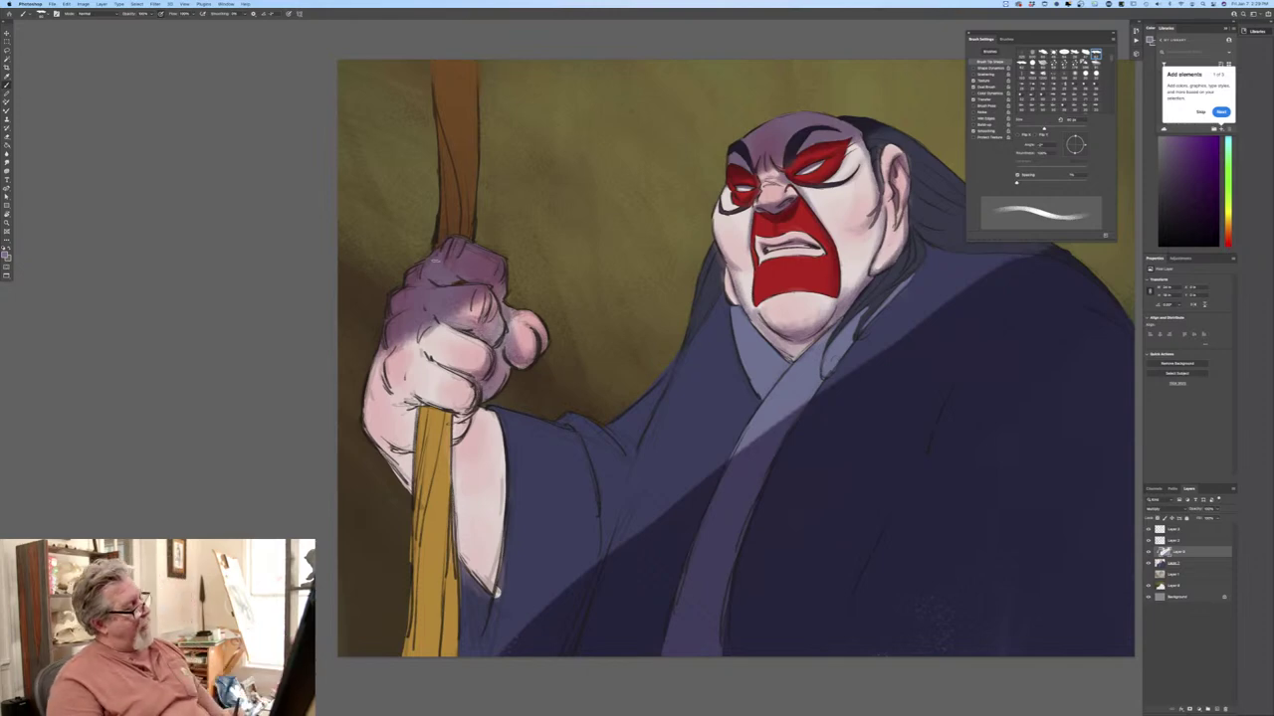
pyautogui.moveTo(434, 358); pyautogui.dragTo(460, 368)
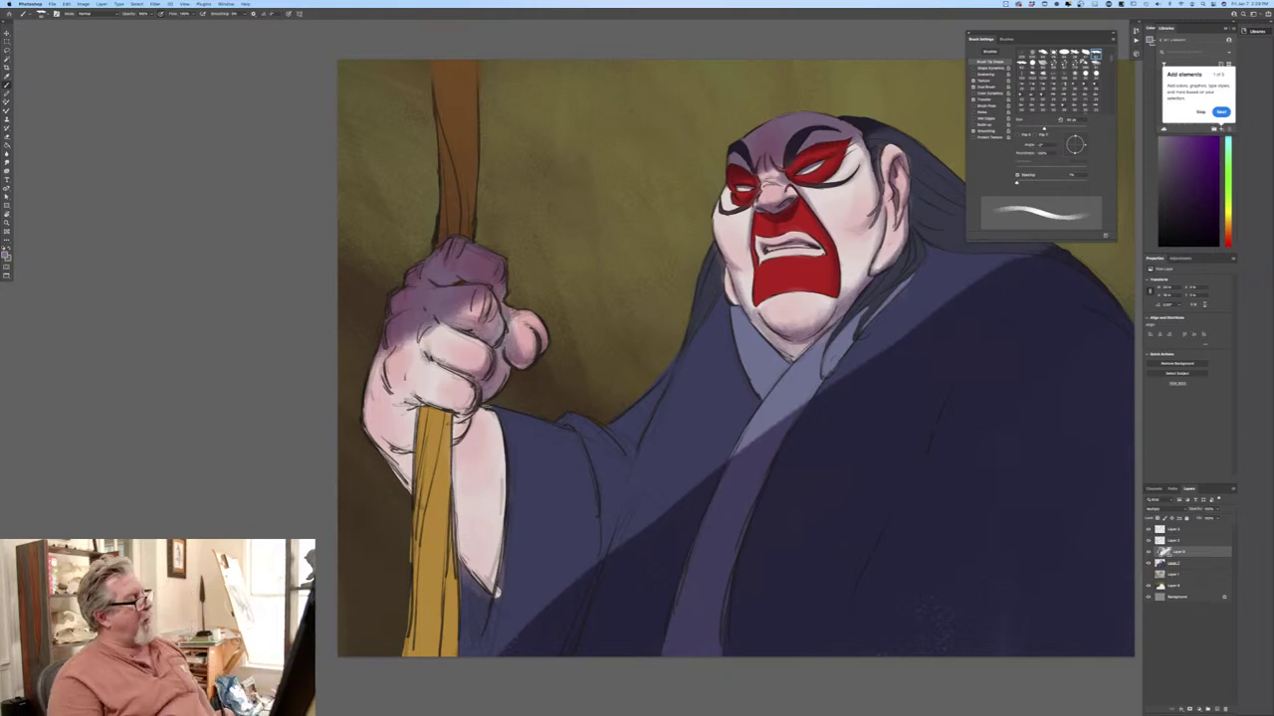
pyautogui.moveTo(507, 364); pyautogui.dragTo(487, 396)
pyautogui.moveTo(506, 332); pyautogui.dragTo(490, 345)
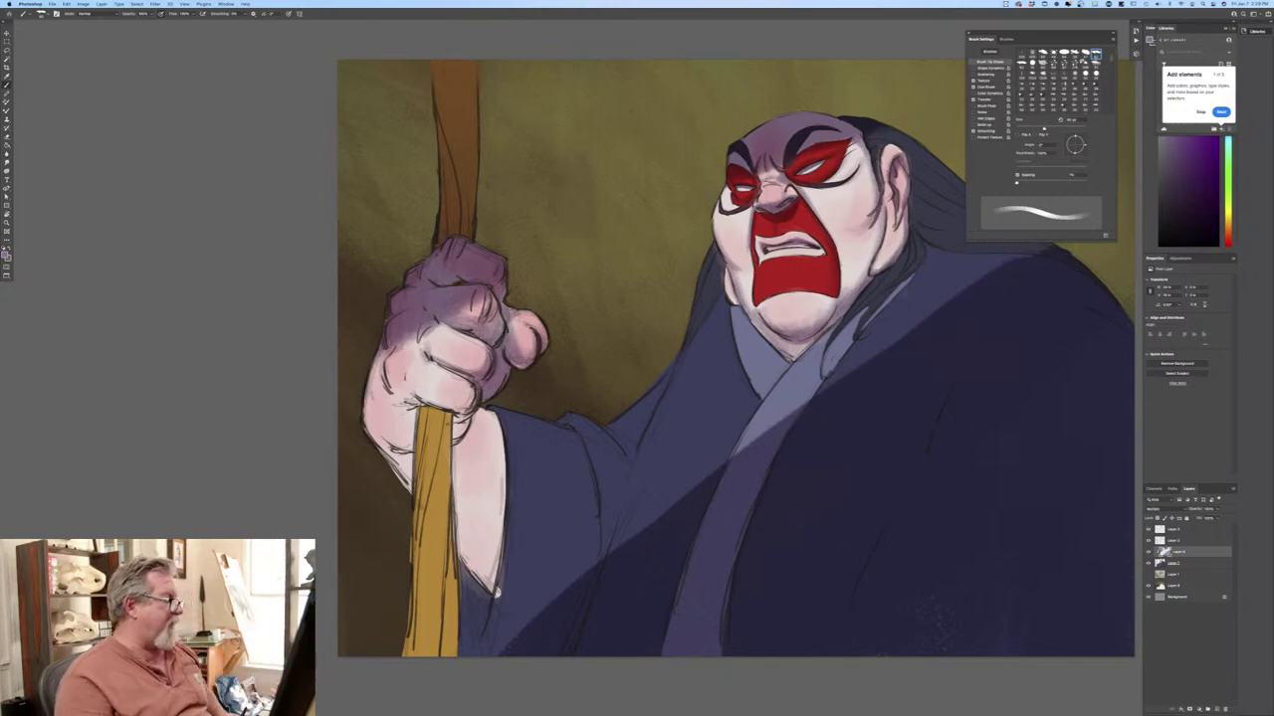
# Paint light purple shading on the heel of the hand just below the fingers.
pyautogui.moveTo(469, 415)
pyautogui.mouseDown()
pyautogui.moveTo(457, 438)
pyautogui.moveTo(452, 420)
pyautogui.moveTo(466, 410)
pyautogui.moveTo(429, 402)
pyautogui.moveTo(471, 404)
pyautogui.moveTo(388, 400)
pyautogui.moveTo(406, 451)
pyautogui.mouseUp()
pyautogui.moveTo(406, 403); pyautogui.dragTo(401, 448)
pyautogui.moveTo(399, 416); pyautogui.dragTo(391, 443)
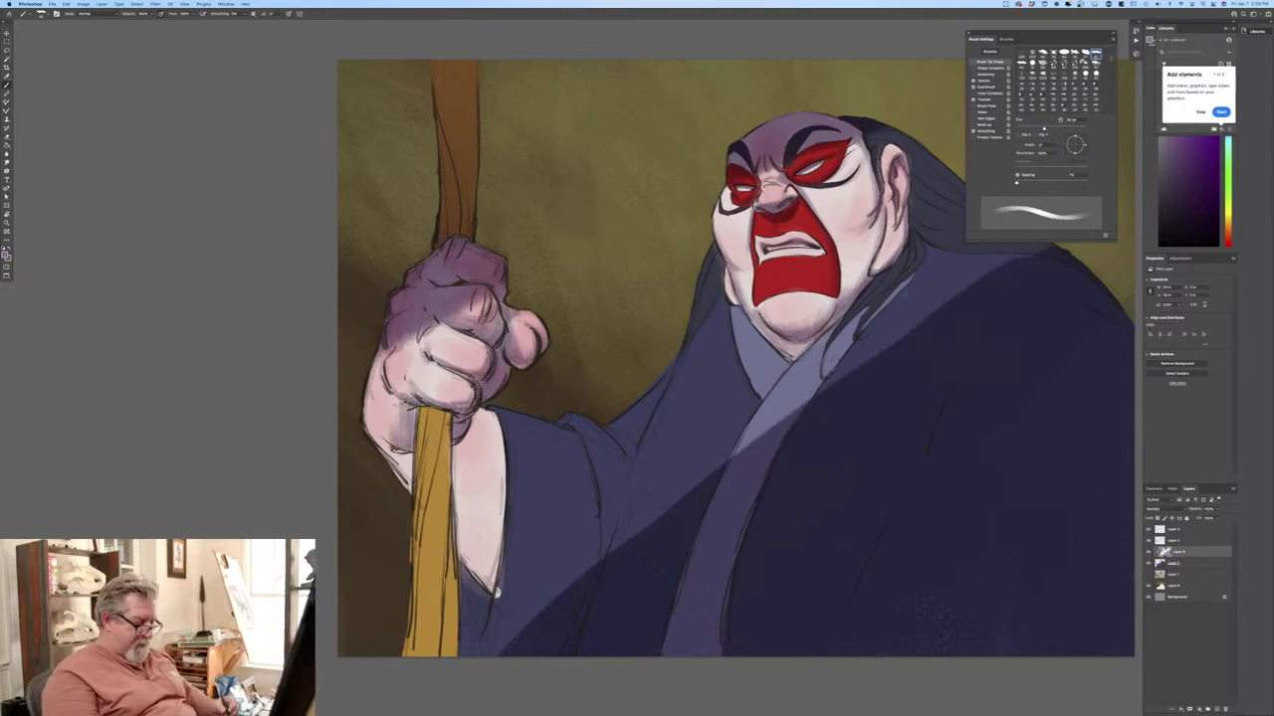
# Enlarge the brush and darken the wrist and the part of the staff directly beneath the fist.
pyautogui.press(']')
pyautogui.moveTo(410, 400)
pyautogui.mouseDown()
pyautogui.moveTo(388, 444)
pyautogui.moveTo(371, 440)
pyautogui.moveTo(406, 489)
pyautogui.moveTo(380, 476)
pyautogui.mouseUp()
pyautogui.moveTo(386, 422); pyautogui.dragTo(366, 454)
pyautogui.moveTo(456, 434); pyautogui.dragTo(418, 480)
pyautogui.moveTo(450, 412)
pyautogui.mouseDown()
pyautogui.moveTo(446, 477)
pyautogui.moveTo(434, 449)
pyautogui.mouseUp()
pyautogui.moveTo(434, 408); pyautogui.dragTo(424, 448)
pyautogui.moveTo(426, 406)
pyautogui.mouseDown()
pyautogui.moveTo(418, 441)
pyautogui.moveTo(396, 406)
pyautogui.moveTo(408, 487)
pyautogui.moveTo(390, 470)
pyautogui.mouseUp()
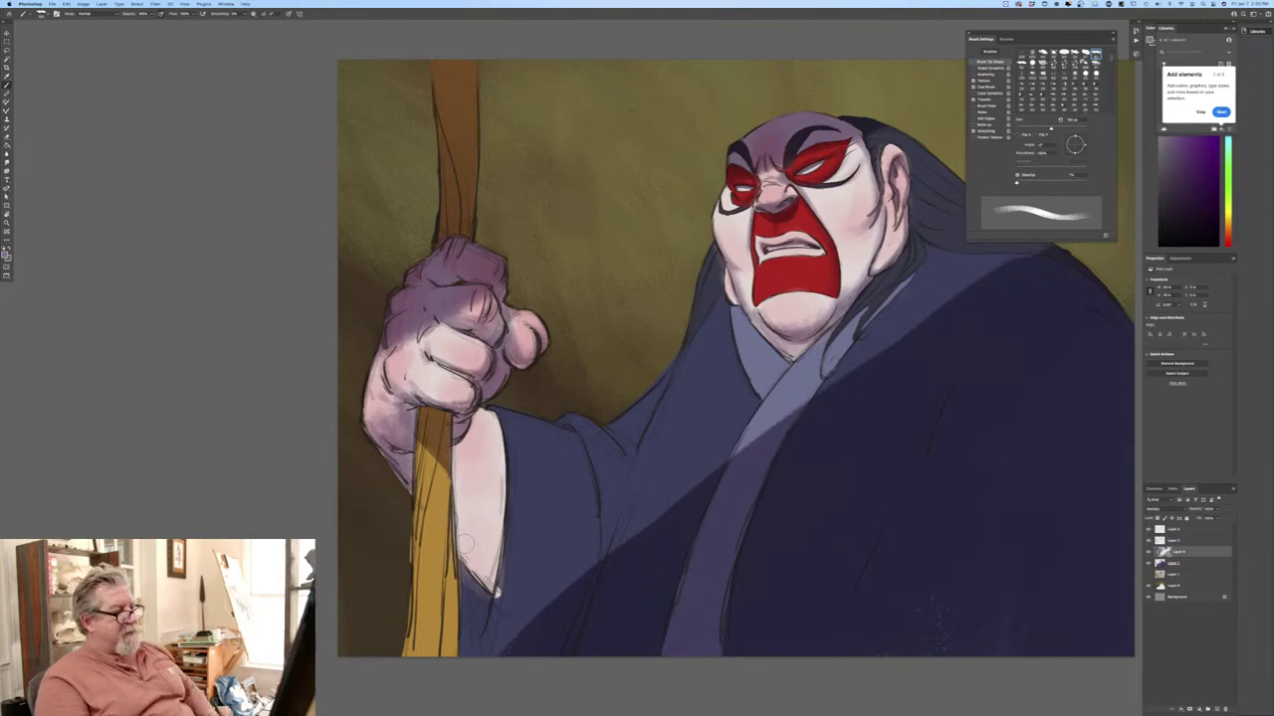
# Shade the neck beneath the chin, the hair strands falling below the ear and the inner collar's edge.
pyautogui.moveTo(810, 344)
pyautogui.mouseDown()
pyautogui.moveTo(789, 357)
pyautogui.moveTo(761, 324)
pyautogui.moveTo(785, 350)
pyautogui.mouseUp()
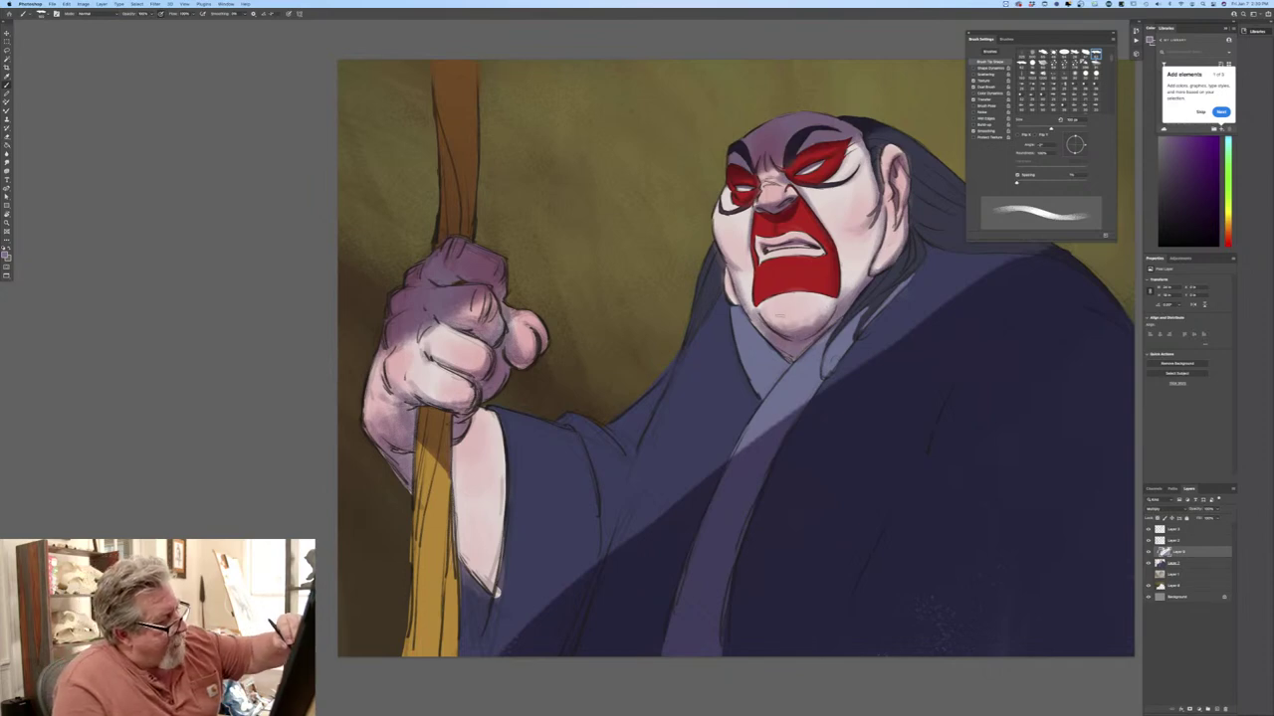
pyautogui.moveTo(774, 336); pyautogui.dragTo(746, 309)
pyautogui.moveTo(752, 310)
pyautogui.mouseDown()
pyautogui.moveTo(741, 298)
pyautogui.moveTo(772, 352)
pyautogui.moveTo(792, 360)
pyautogui.mouseUp()
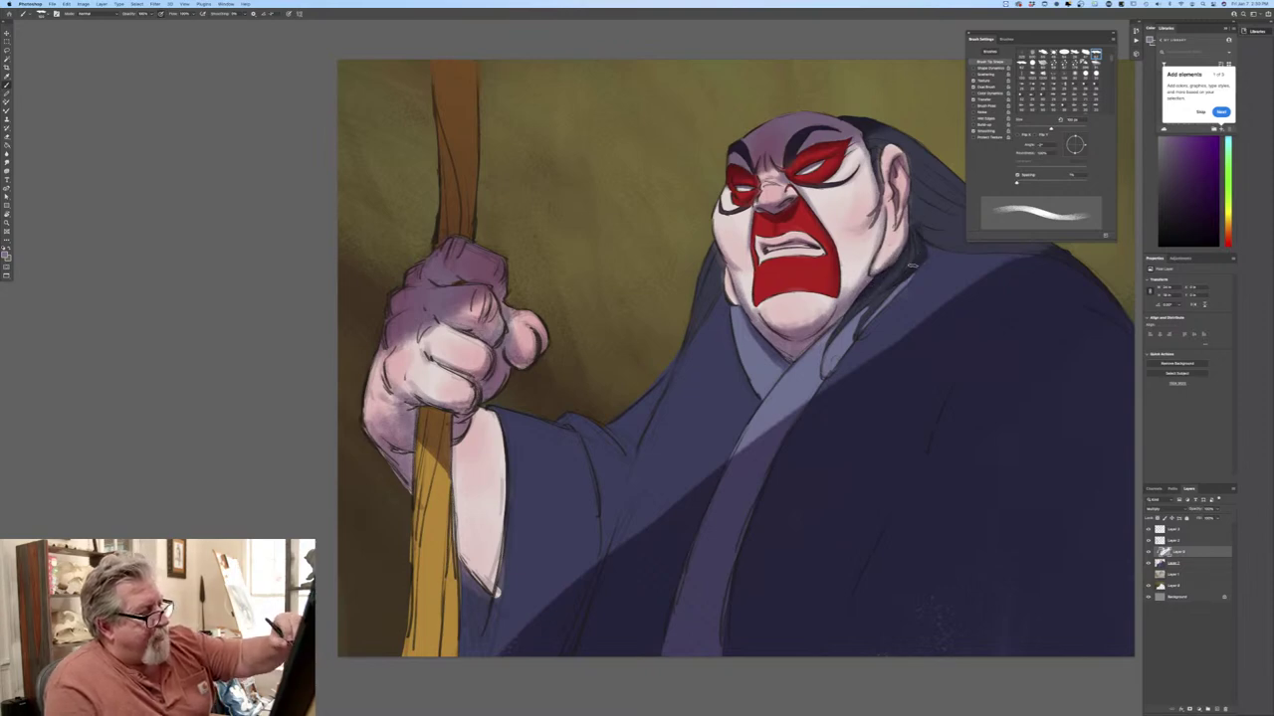
pyautogui.moveTo(905, 278)
pyautogui.mouseDown()
pyautogui.moveTo(843, 350)
pyautogui.moveTo(863, 311)
pyautogui.moveTo(822, 372)
pyautogui.mouseUp()
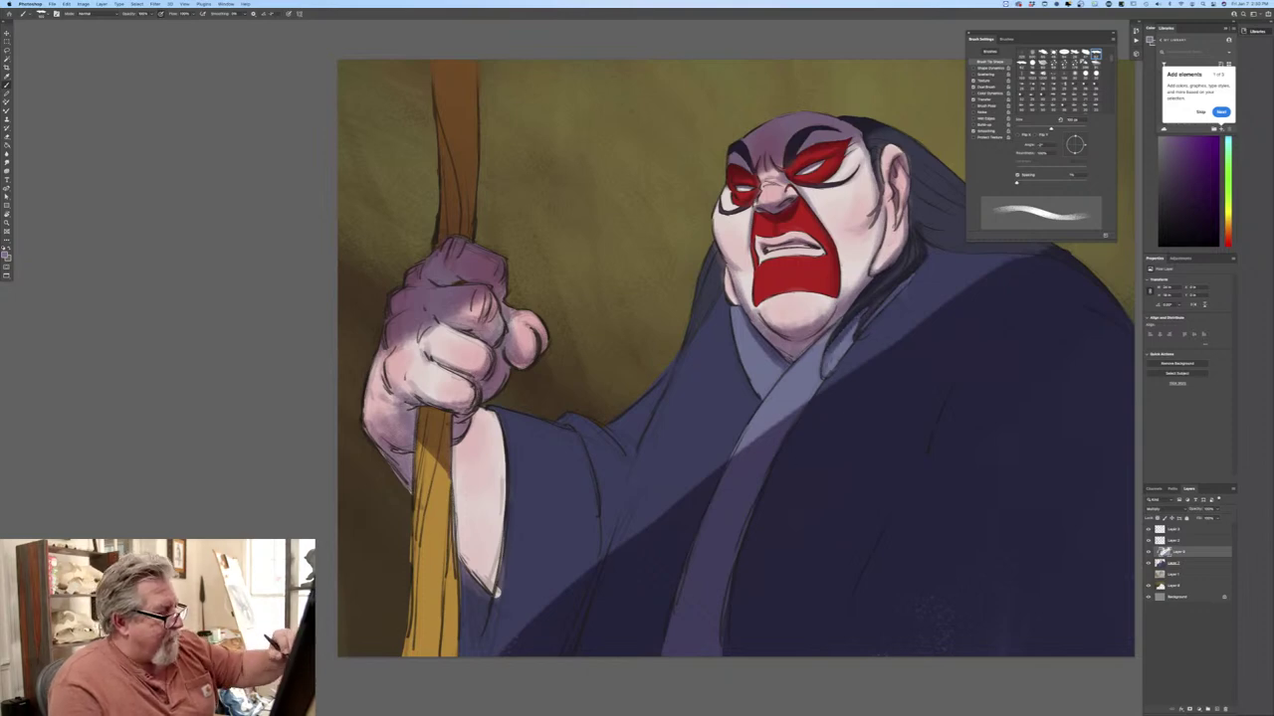
pyautogui.moveTo(737, 330); pyautogui.dragTo(762, 404)
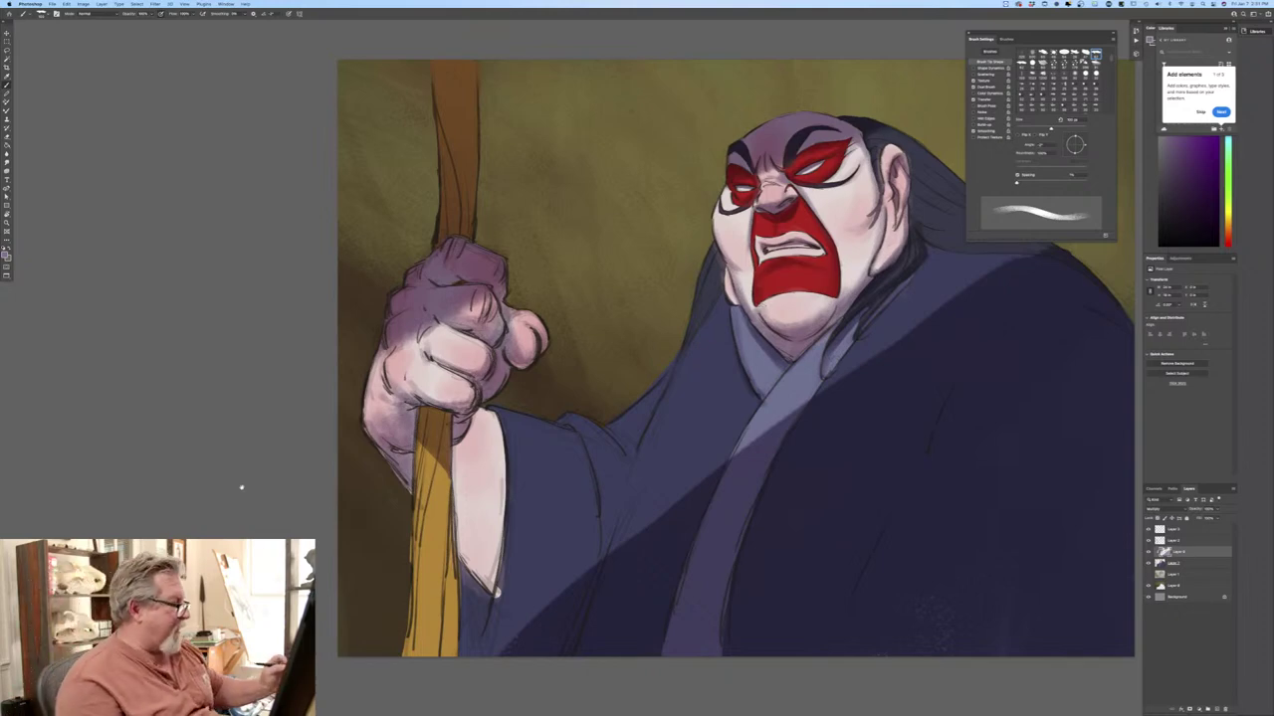
# Paint purple shadow down the exposed forearm to the sleeve opening.
pyautogui.moveTo(240, 482); pyautogui.dragTo(114, 455)
pyautogui.moveTo(298, 368)
pyautogui.mouseDown()
pyautogui.moveTo(304, 467)
pyautogui.moveTo(314, 477)
pyautogui.moveTo(329, 428)
pyautogui.moveTo(339, 493)
pyautogui.moveTo(299, 363)
pyautogui.moveTo(335, 393)
pyautogui.moveTo(333, 368)
pyautogui.moveTo(333, 462)
pyautogui.moveTo(304, 468)
pyautogui.moveTo(341, 495)
pyautogui.mouseUp()
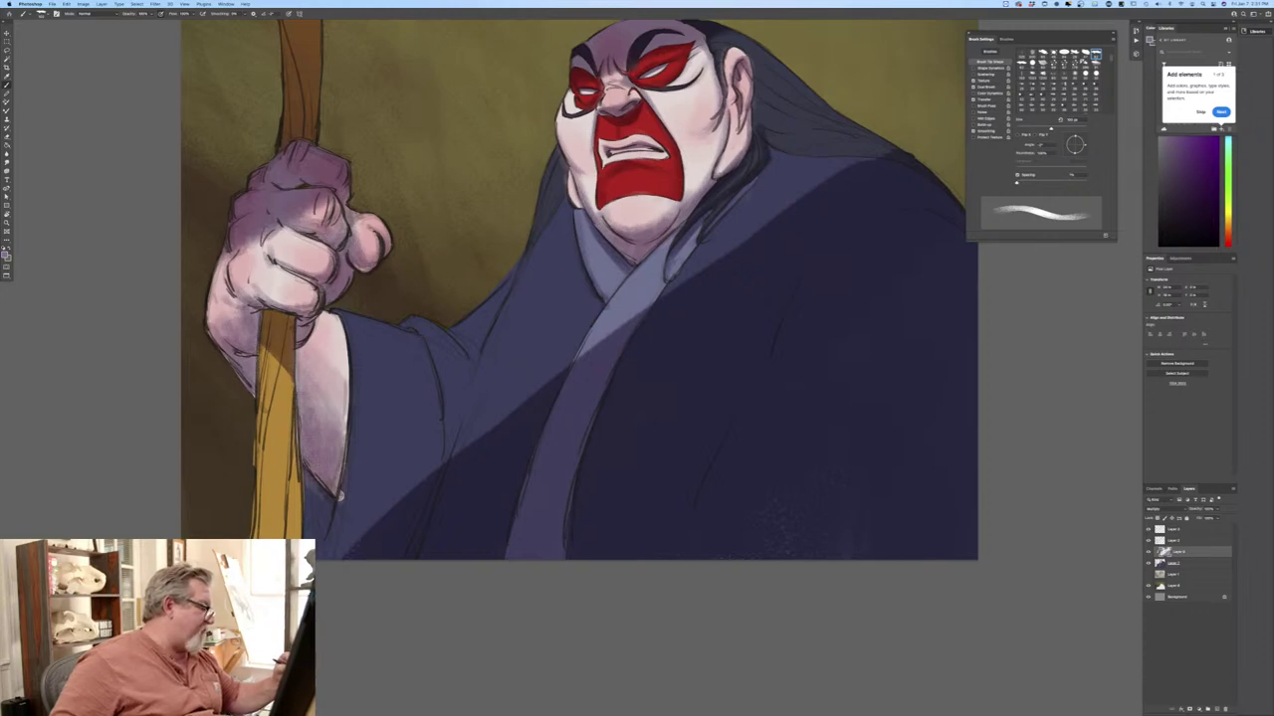
pyautogui.moveTo(341, 390); pyautogui.dragTo(320, 424)
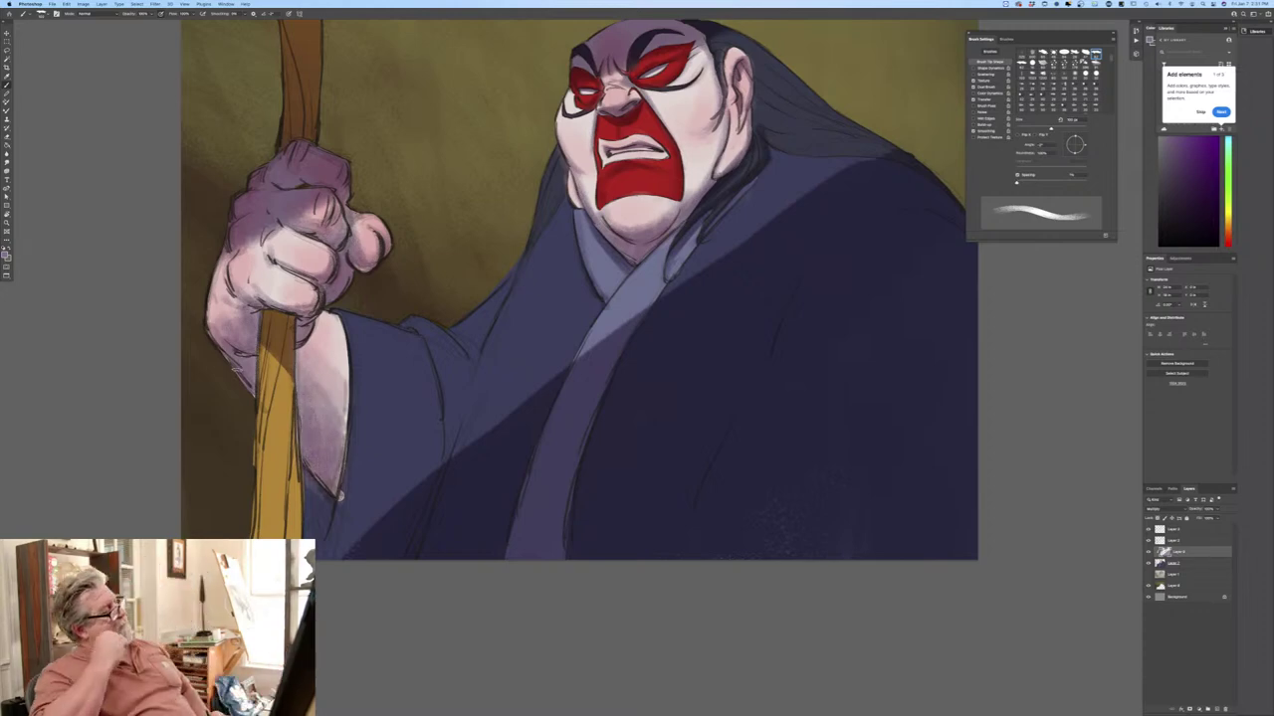
# Shade the sleeve beside the staff and darken both long edges of the lower staff.
pyautogui.moveTo(306, 479)
pyautogui.mouseDown()
pyautogui.moveTo(326, 510)
pyautogui.moveTo(327, 523)
pyautogui.moveTo(310, 515)
pyautogui.moveTo(320, 555)
pyautogui.mouseUp()
pyautogui.moveTo(288, 376); pyautogui.dragTo(286, 538)
pyautogui.moveTo(287, 450); pyautogui.dragTo(287, 474)
pyautogui.moveTo(263, 398); pyautogui.dragTo(257, 537)
pyautogui.moveTo(269, 354); pyautogui.dragTo(255, 538)
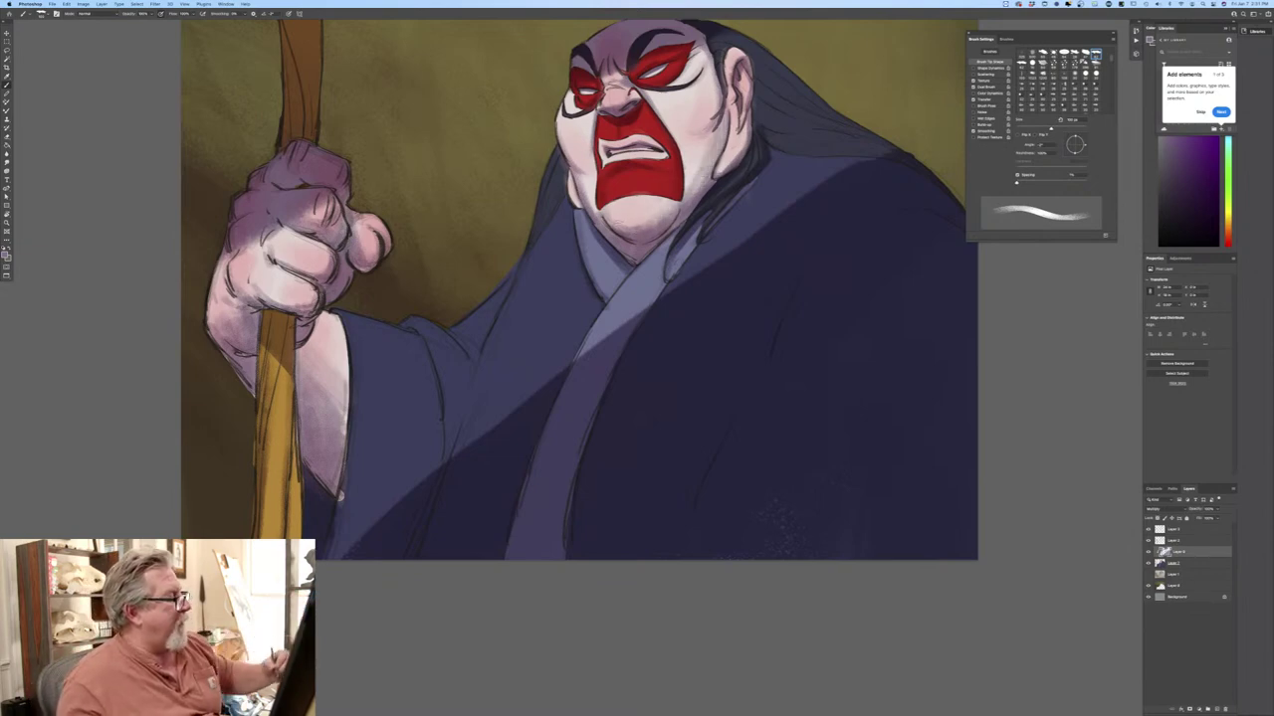
# Paint darker purple strands through the long hair behind the ear and over the shoulder, checking the whole picture at small size.
pyautogui.moveTo(123, 472); pyautogui.dragTo(134, 579)
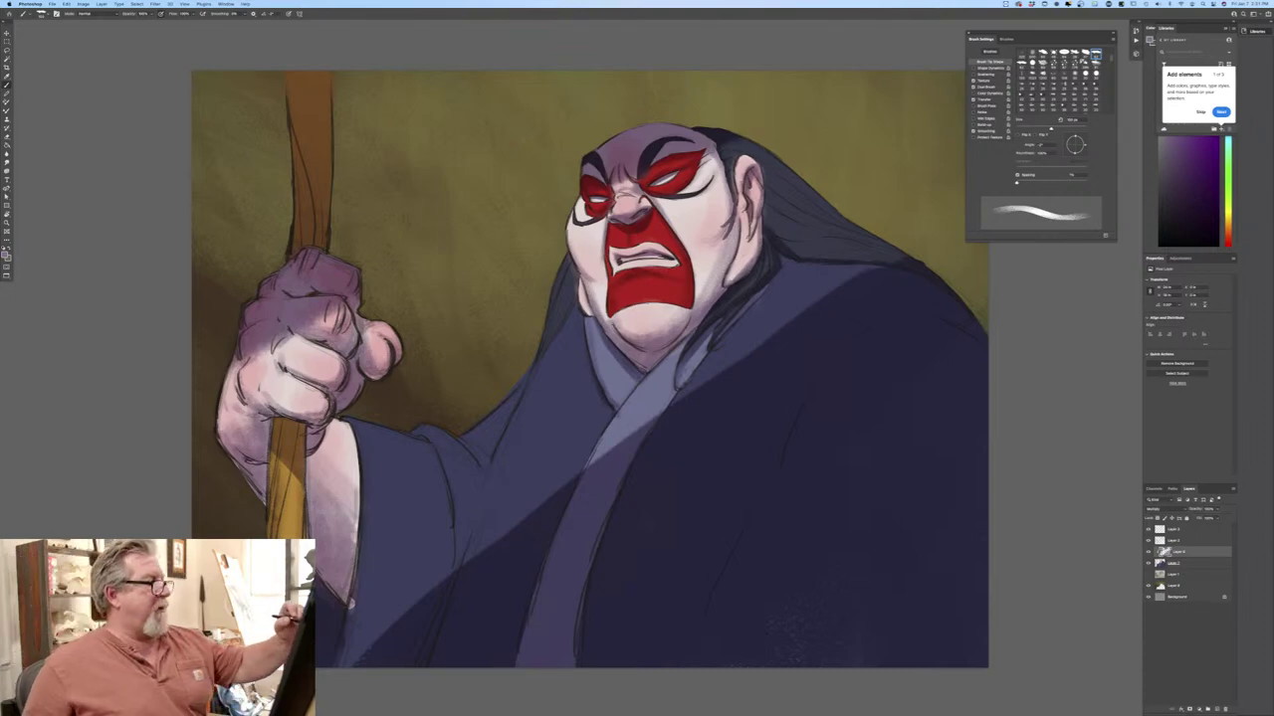
pyautogui.moveTo(727, 210)
pyautogui.mouseDown()
pyautogui.moveTo(711, 242)
pyautogui.moveTo(698, 236)
pyautogui.moveTo(729, 259)
pyautogui.moveTo(731, 280)
pyautogui.moveTo(721, 276)
pyautogui.mouseUp()
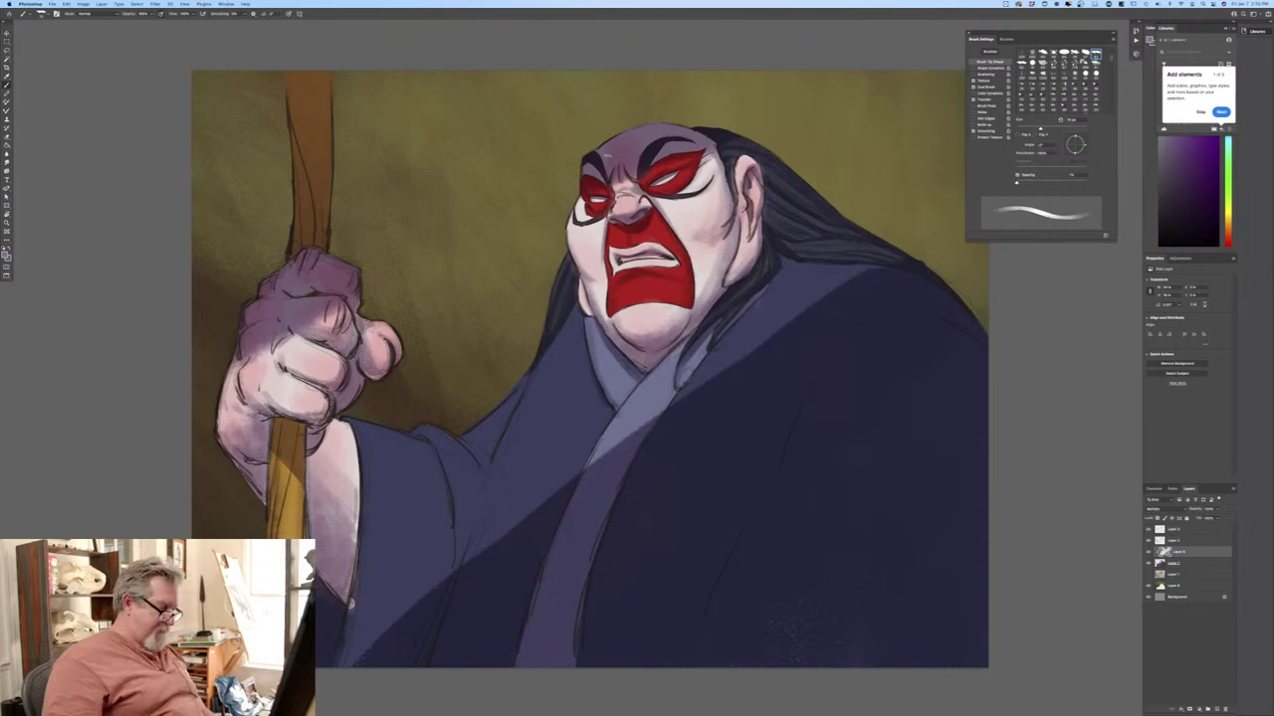
pyautogui.press('super+minus')
pyautogui.press('super+minus')
pyautogui.press('super+minus')
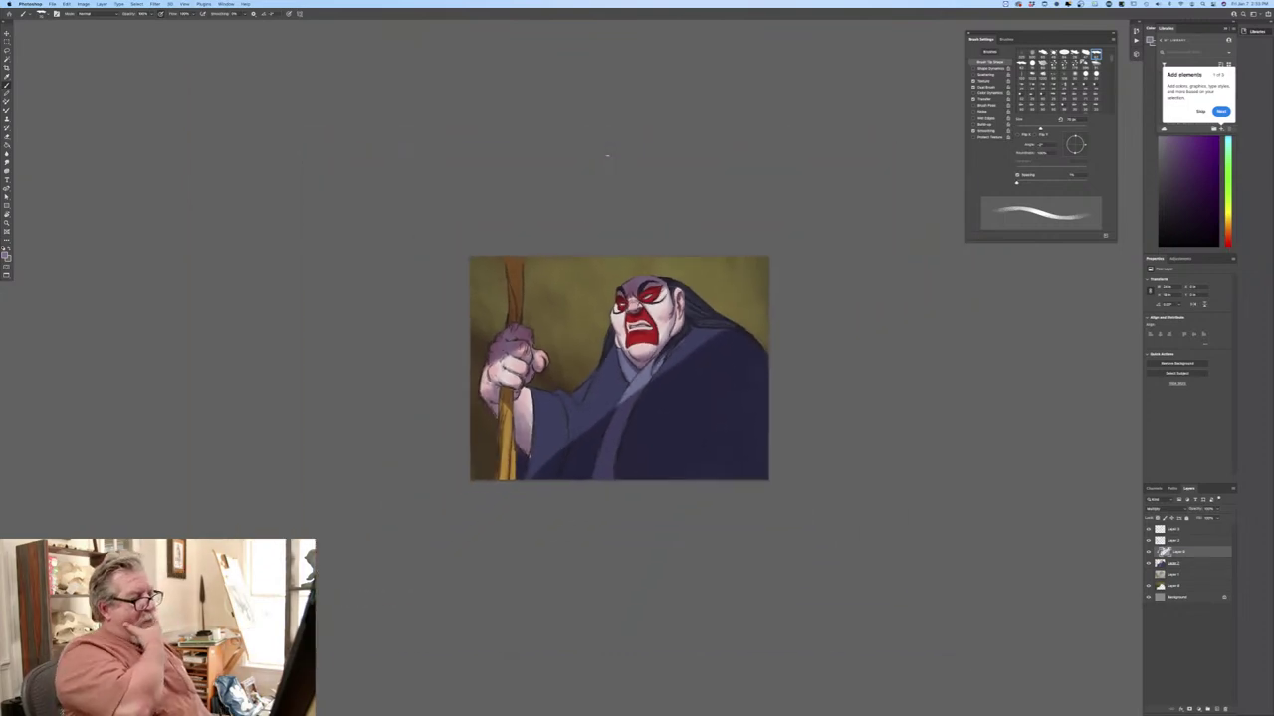
pyautogui.press('super+plus')
pyautogui.press('super+plus')
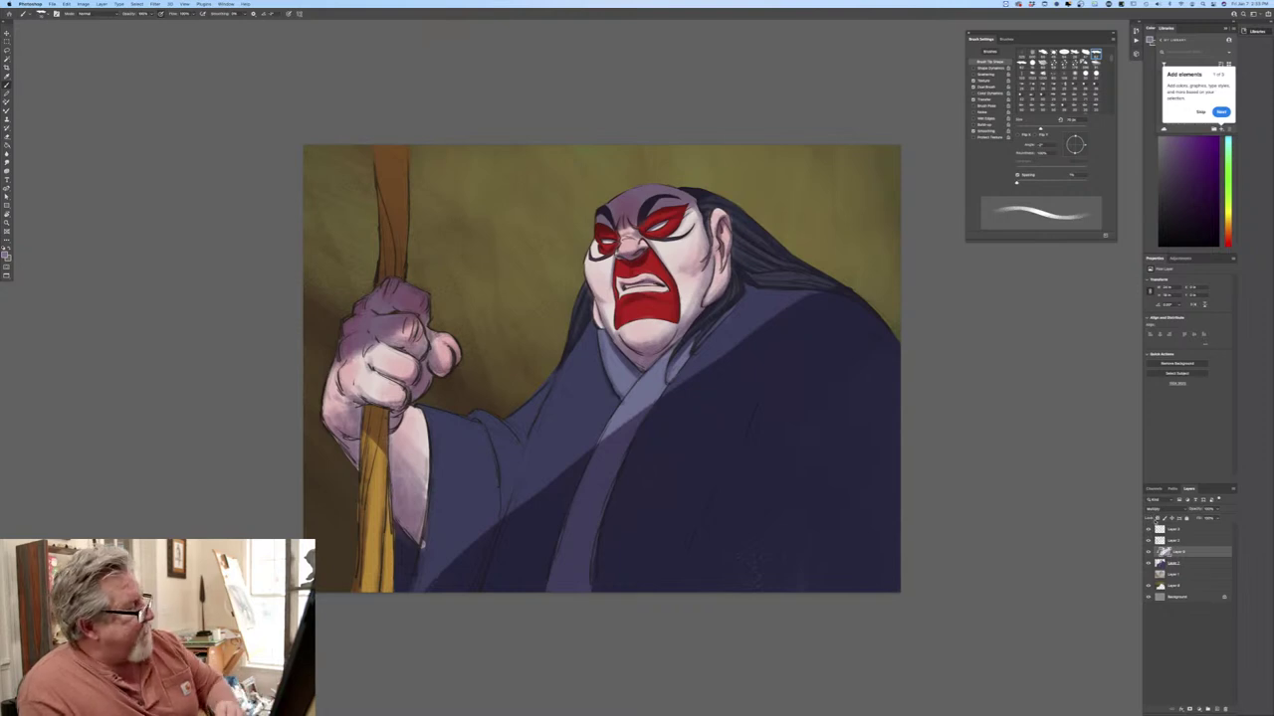
# Choose the textured brush preset listed directly after the current one, enlarge it, and shade the robe around the neck and hanging hair.
pyautogui.click(42, 15)
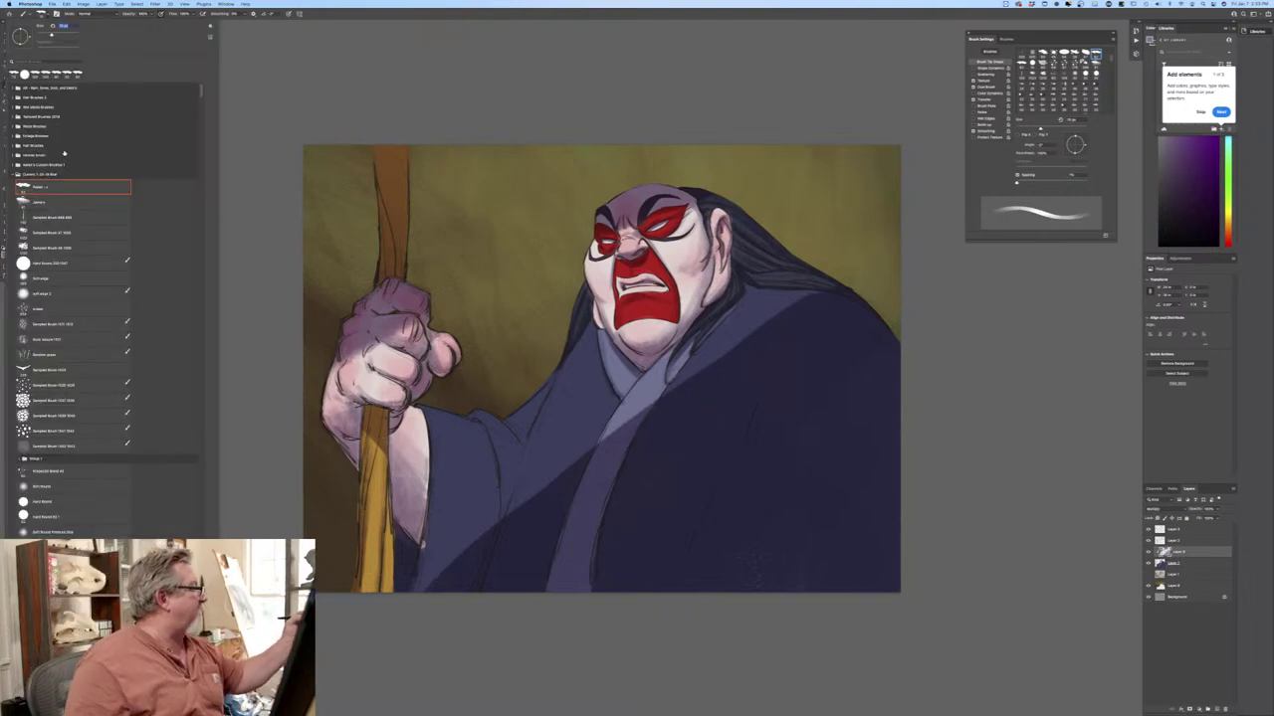
pyautogui.click(38, 202)
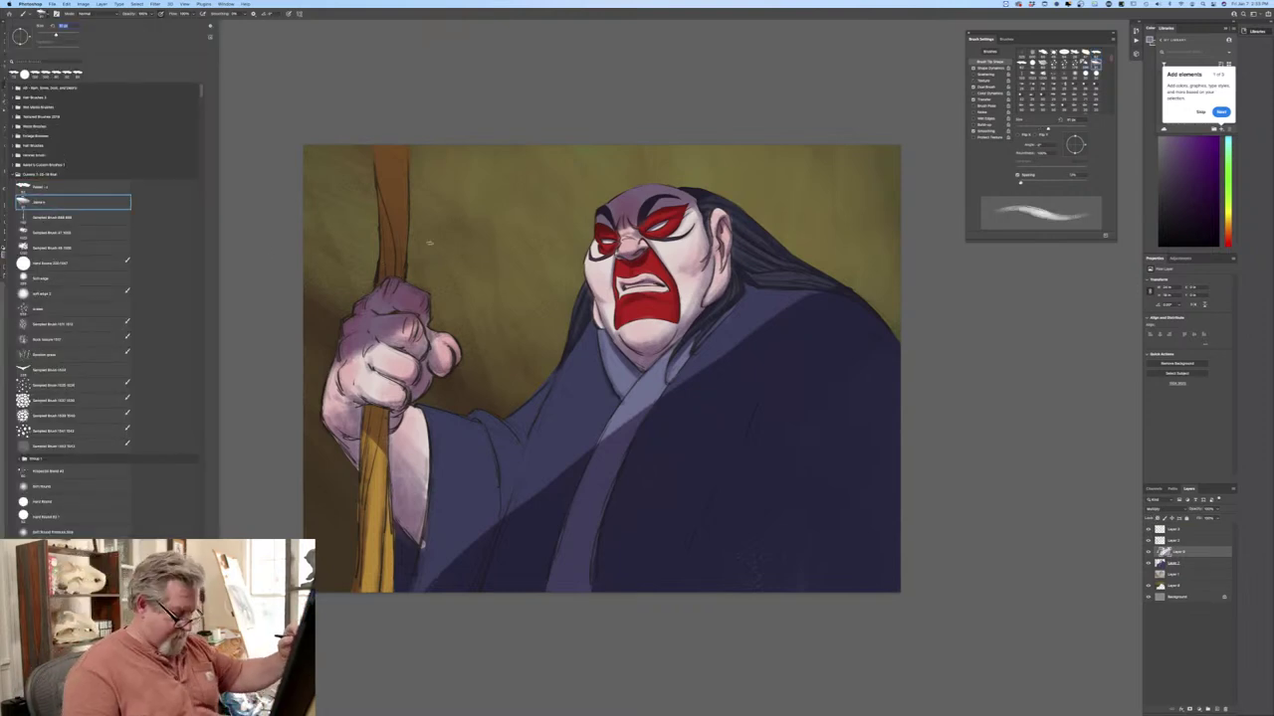
pyautogui.click(253, 132)
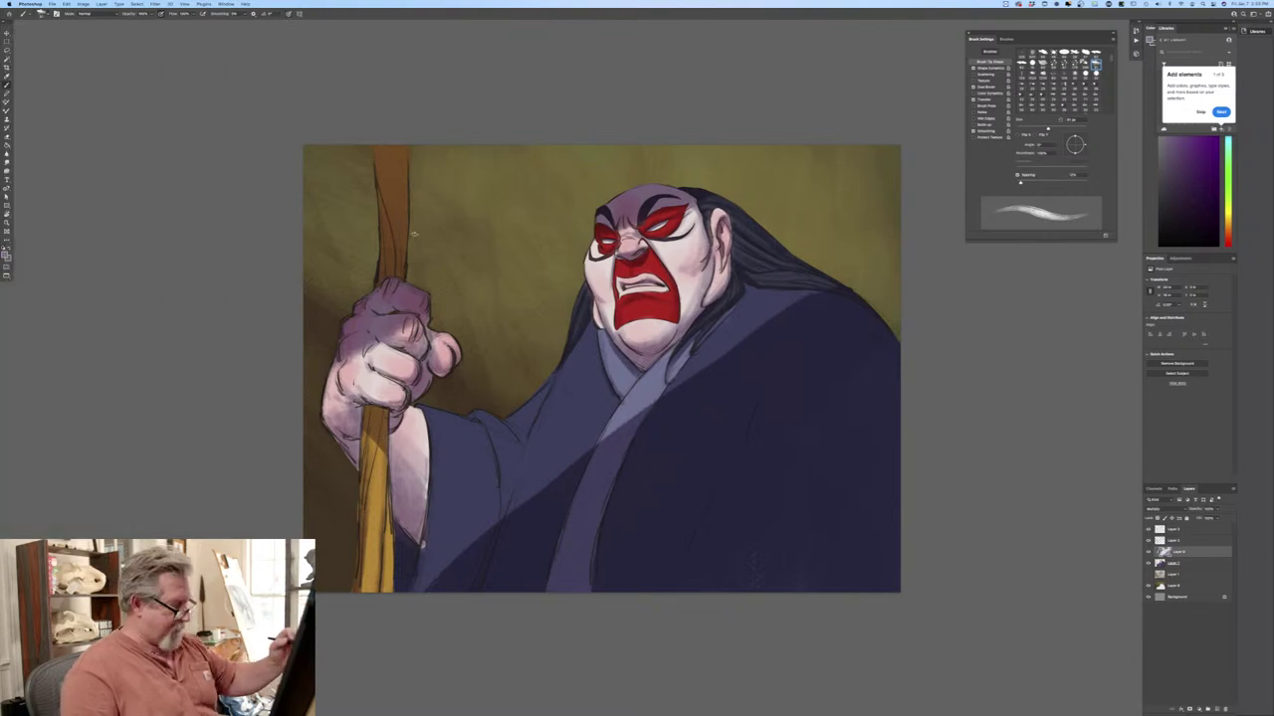
pyautogui.press('super+equal')
pyautogui.press(']')
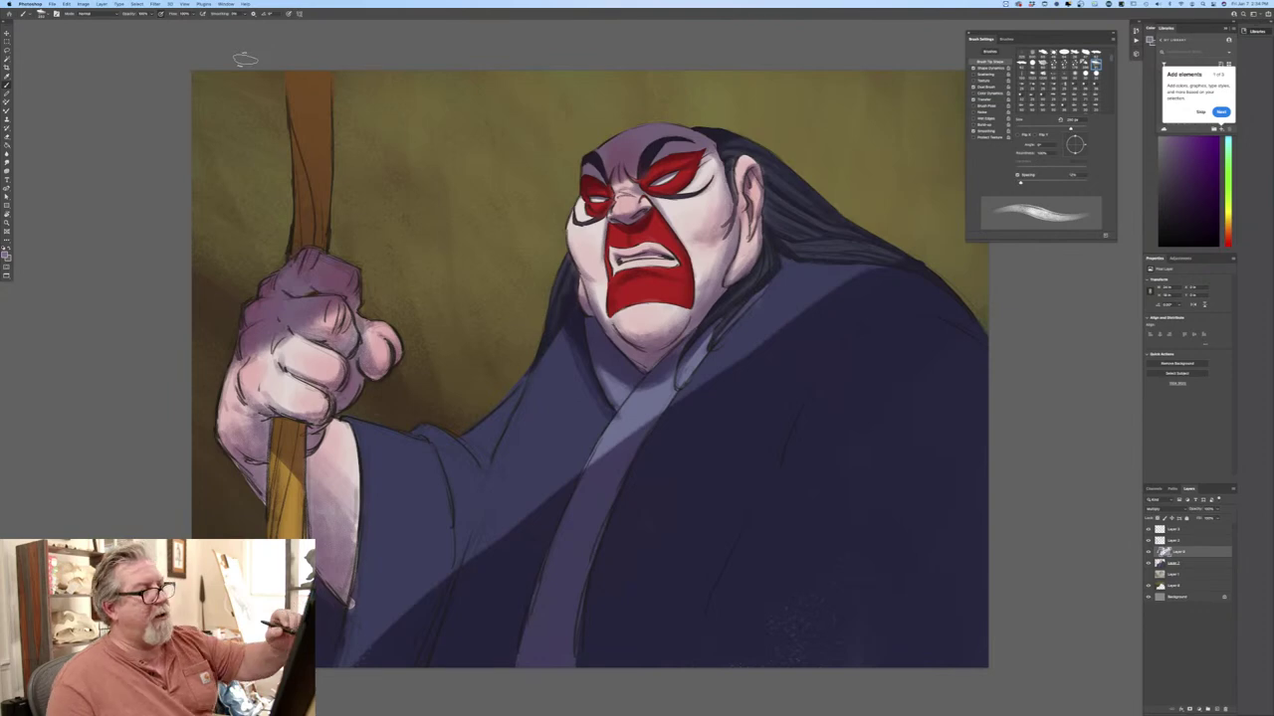
pyautogui.moveTo(718, 294)
pyautogui.mouseDown()
pyautogui.moveTo(710, 272)
pyautogui.moveTo(697, 281)
pyautogui.moveTo(714, 261)
pyautogui.moveTo(747, 257)
pyautogui.moveTo(667, 343)
pyautogui.moveTo(637, 355)
pyautogui.moveTo(690, 356)
pyautogui.moveTo(717, 325)
pyautogui.moveTo(658, 376)
pyautogui.mouseUp()
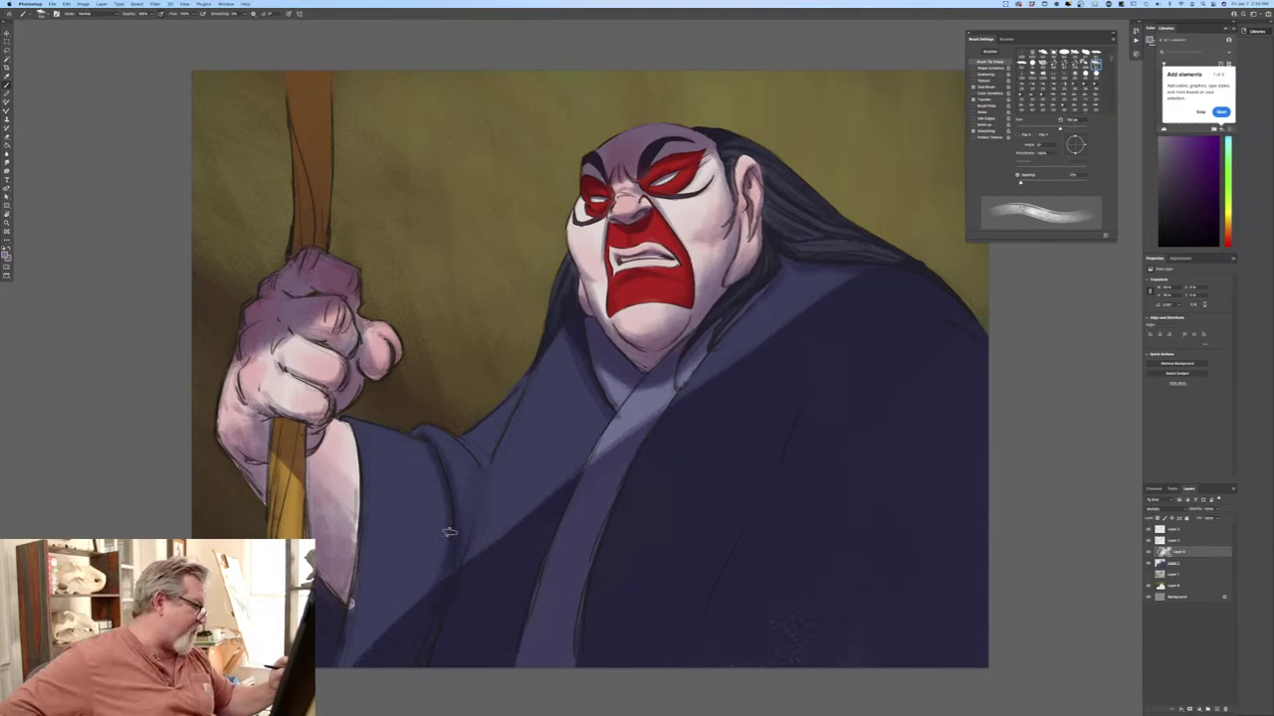
# Shade the robe folds at the elbow and, with a larger brush, the lower sleeve near the forearm and the wrist's outer edge.
pyautogui.moveTo(486, 468)
pyautogui.mouseDown()
pyautogui.moveTo(467, 427)
pyautogui.moveTo(524, 377)
pyautogui.moveTo(497, 435)
pyautogui.mouseUp()
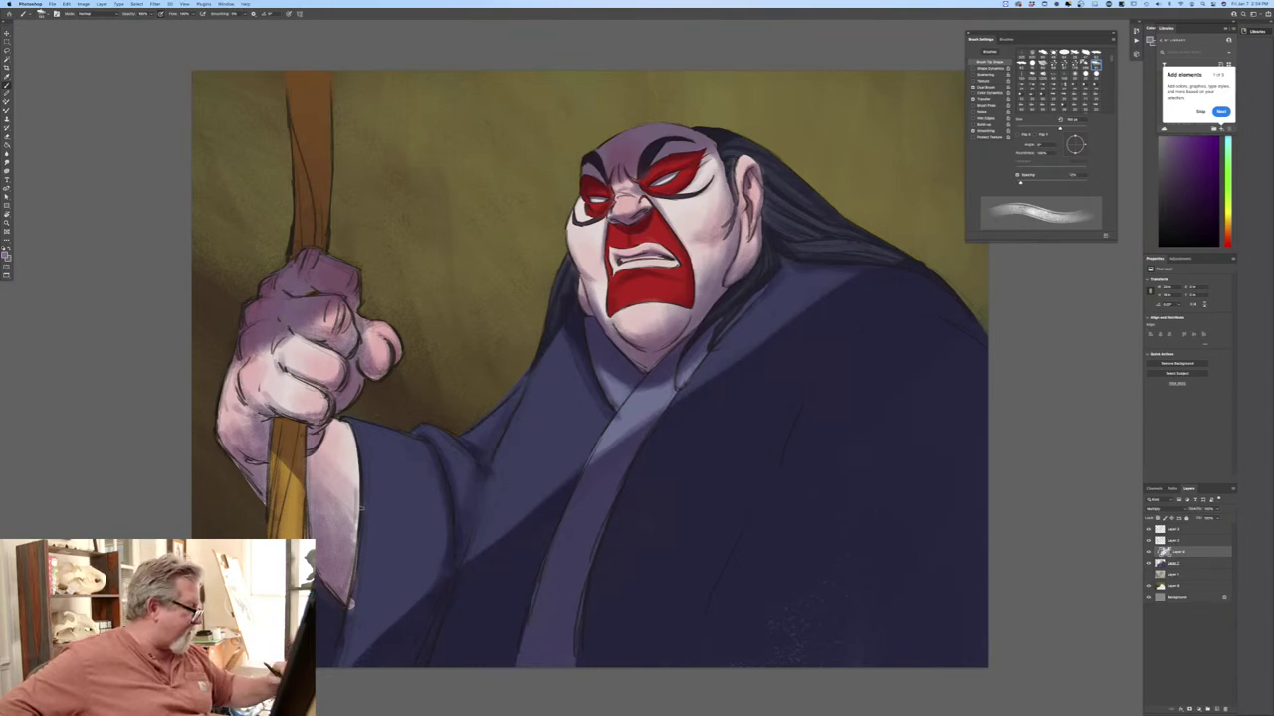
pyautogui.press(']')
pyautogui.moveTo(365, 490)
pyautogui.mouseDown()
pyautogui.moveTo(362, 600)
pyautogui.moveTo(387, 626)
pyautogui.moveTo(422, 590)
pyautogui.mouseUp()
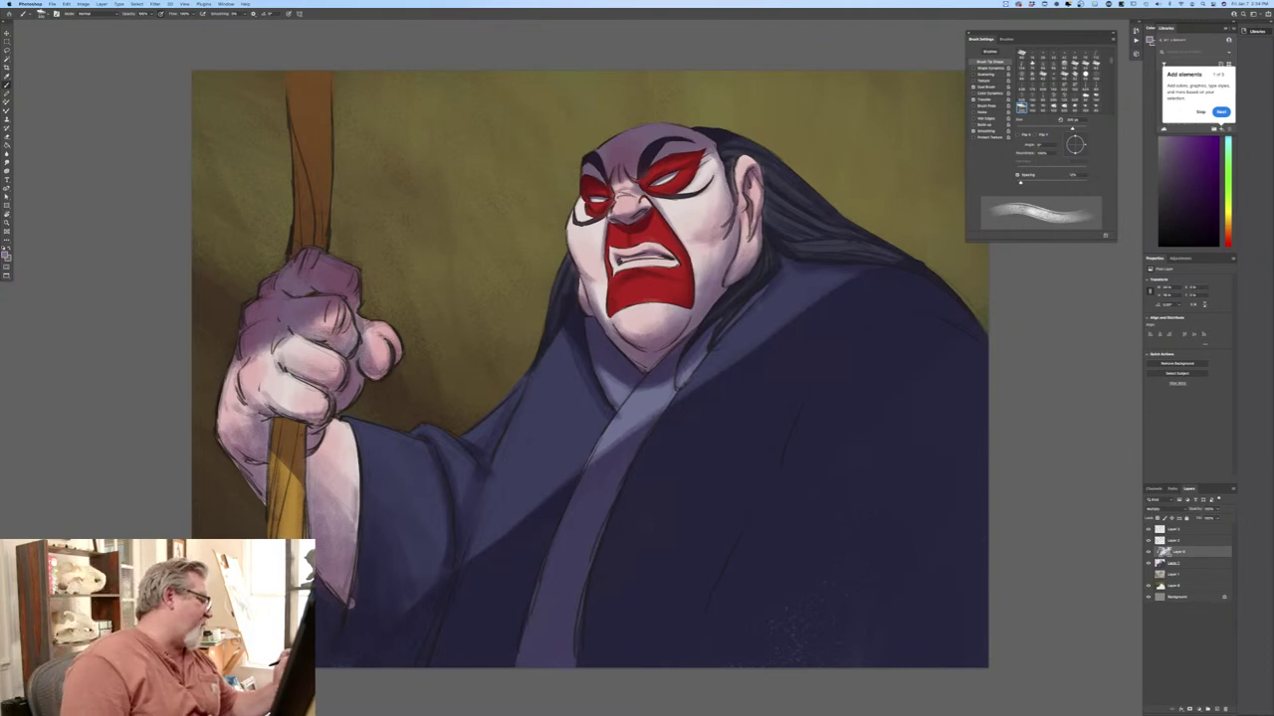
pyautogui.moveTo(246, 410); pyautogui.dragTo(229, 446)
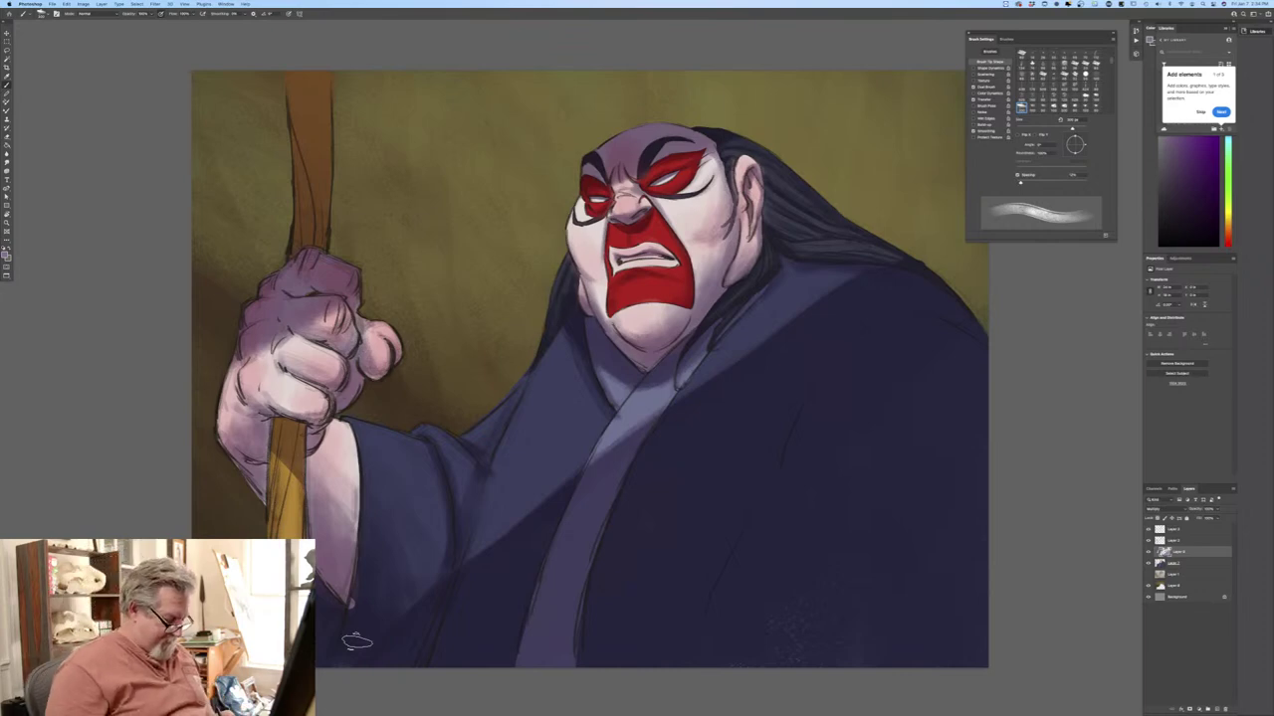
# Pick a darker greyish purple, make the brush small with pressure-controlled size, and deepen the shadow beneath the nose beside the mouth.
pyautogui.click(8, 255)
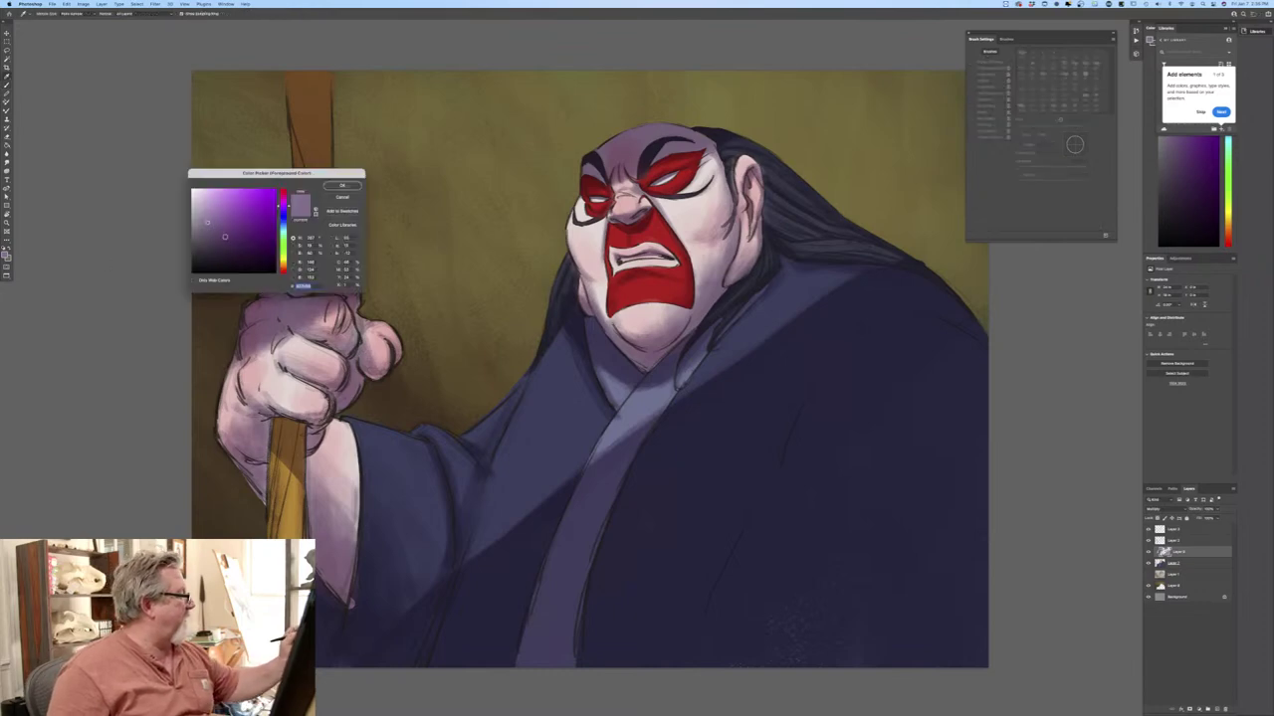
pyautogui.click(338, 187)
pyautogui.press('b')
pyautogui.press(',')
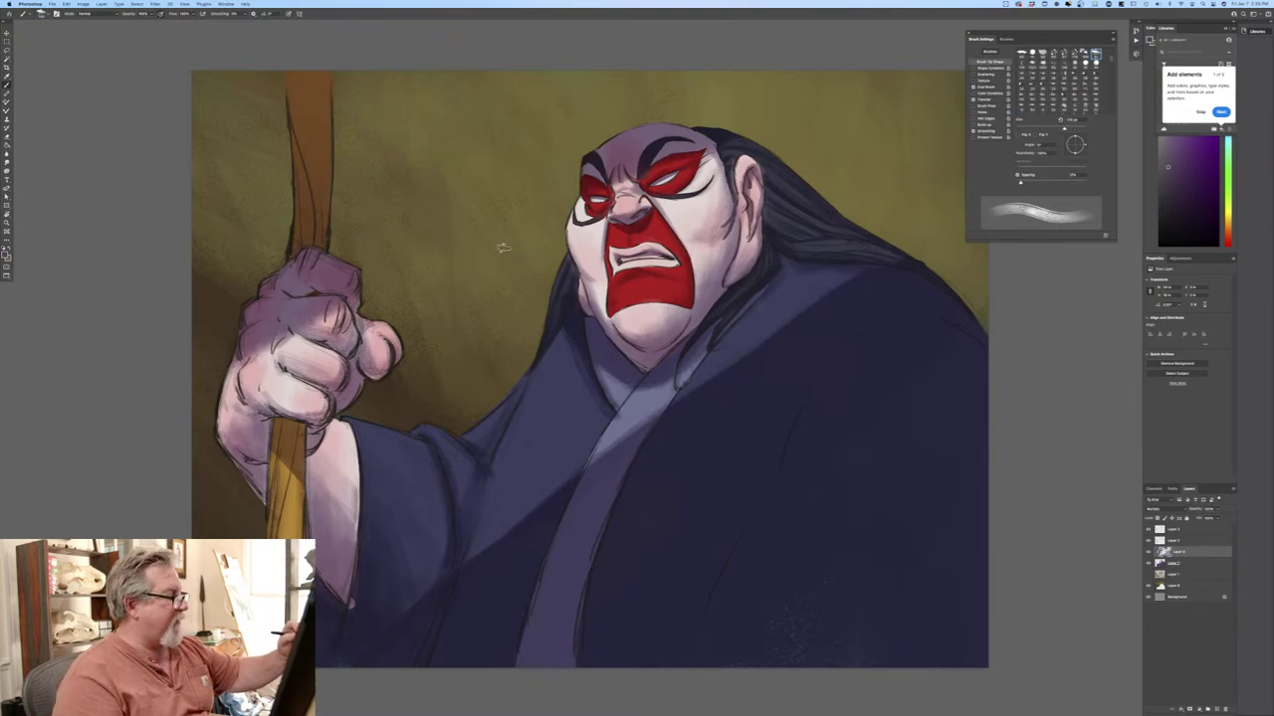
pyautogui.click(289, 14)
pyautogui.press('[')
pyautogui.press('[')
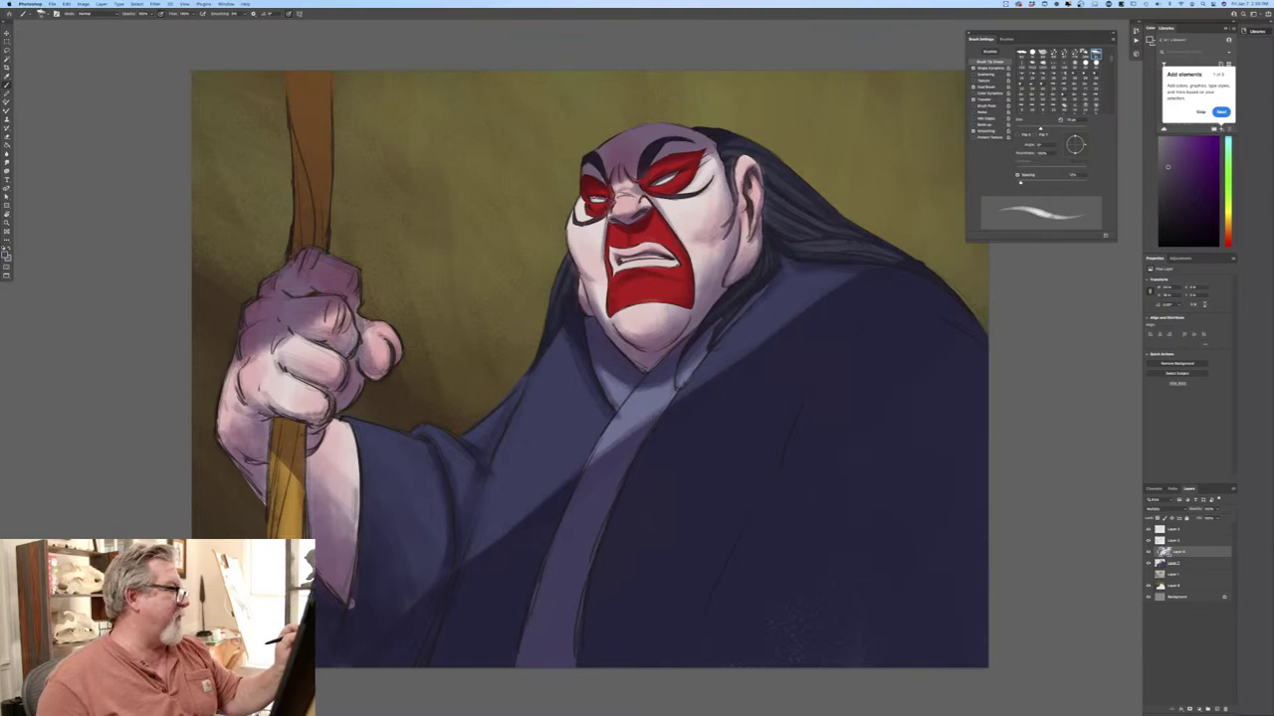
pyautogui.press('super+equal')
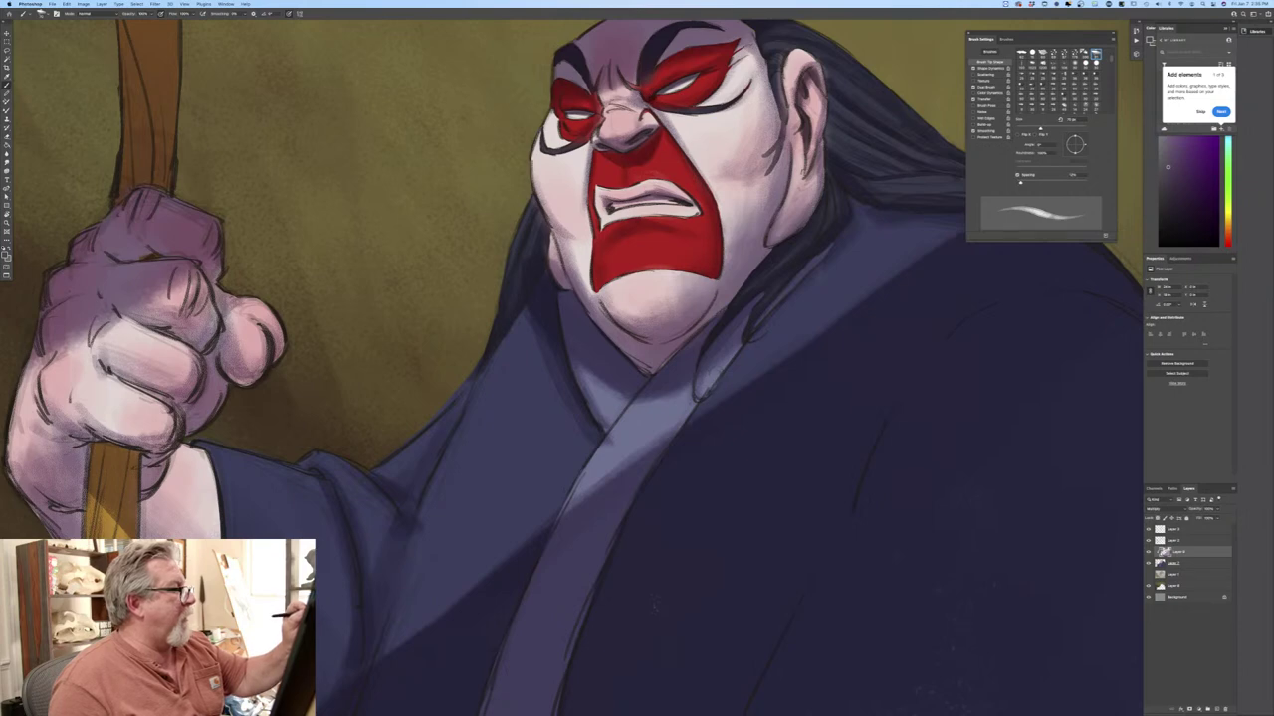
pyautogui.moveTo(651, 109); pyautogui.dragTo(690, 162)
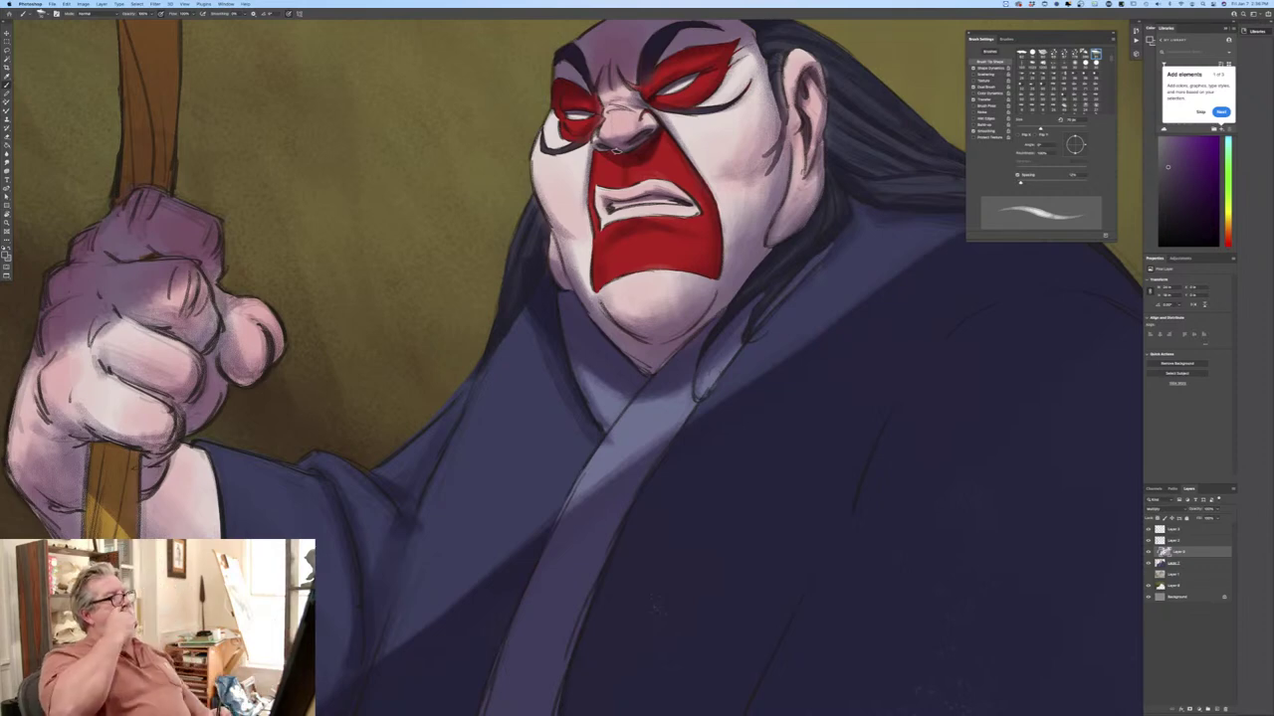
# Change the foreground colour to a muted mid-tone red and add warm tints to the shadows around the nose.
pyautogui.click(12, 248)
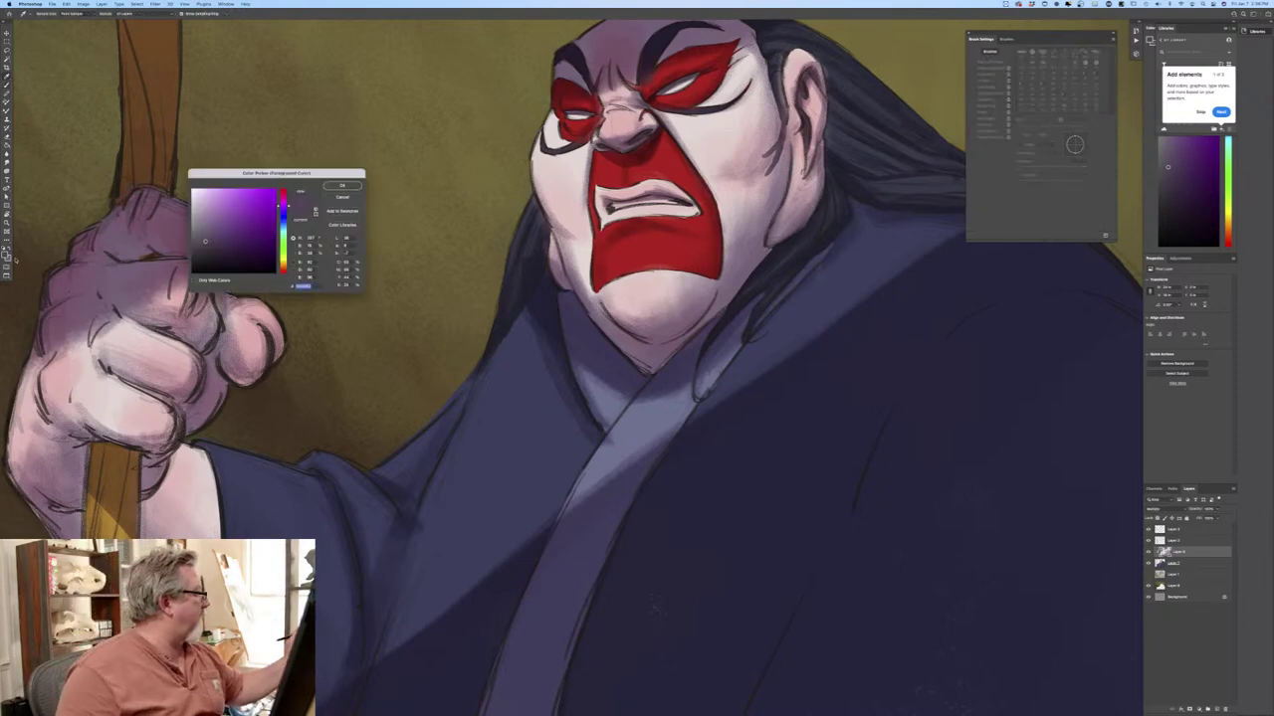
pyautogui.click(337, 187)
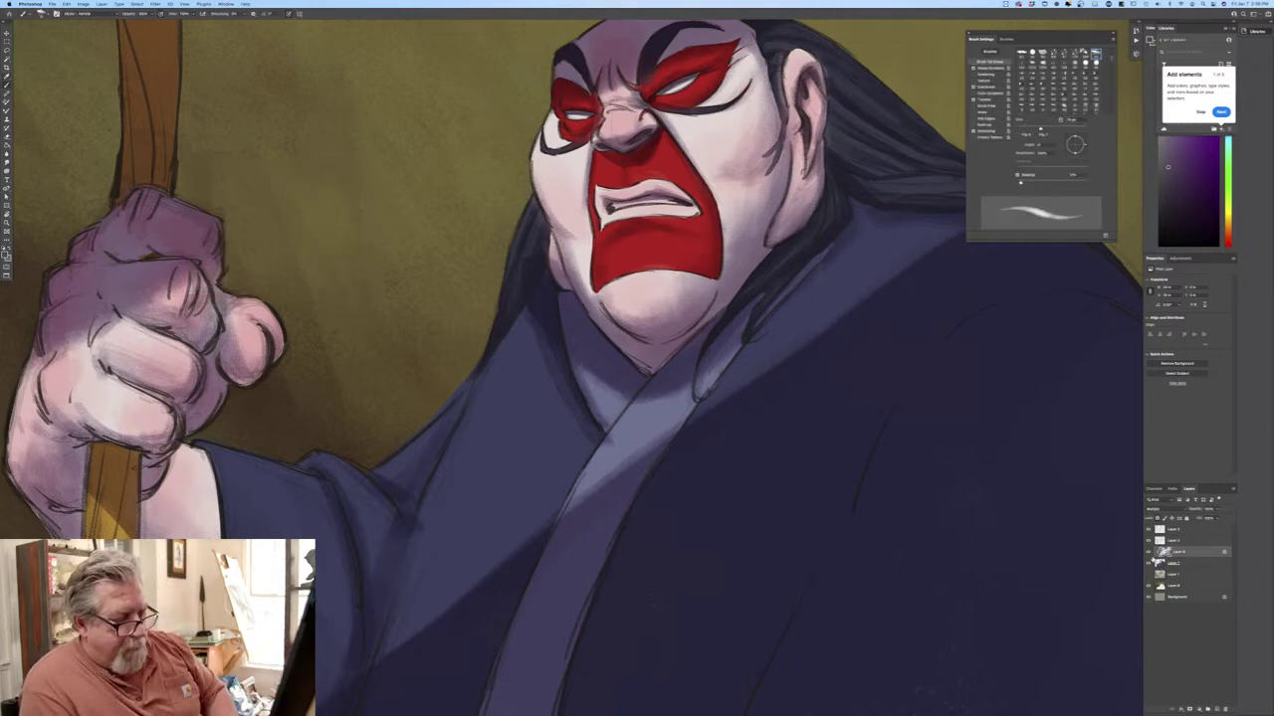
pyautogui.click(10, 251)
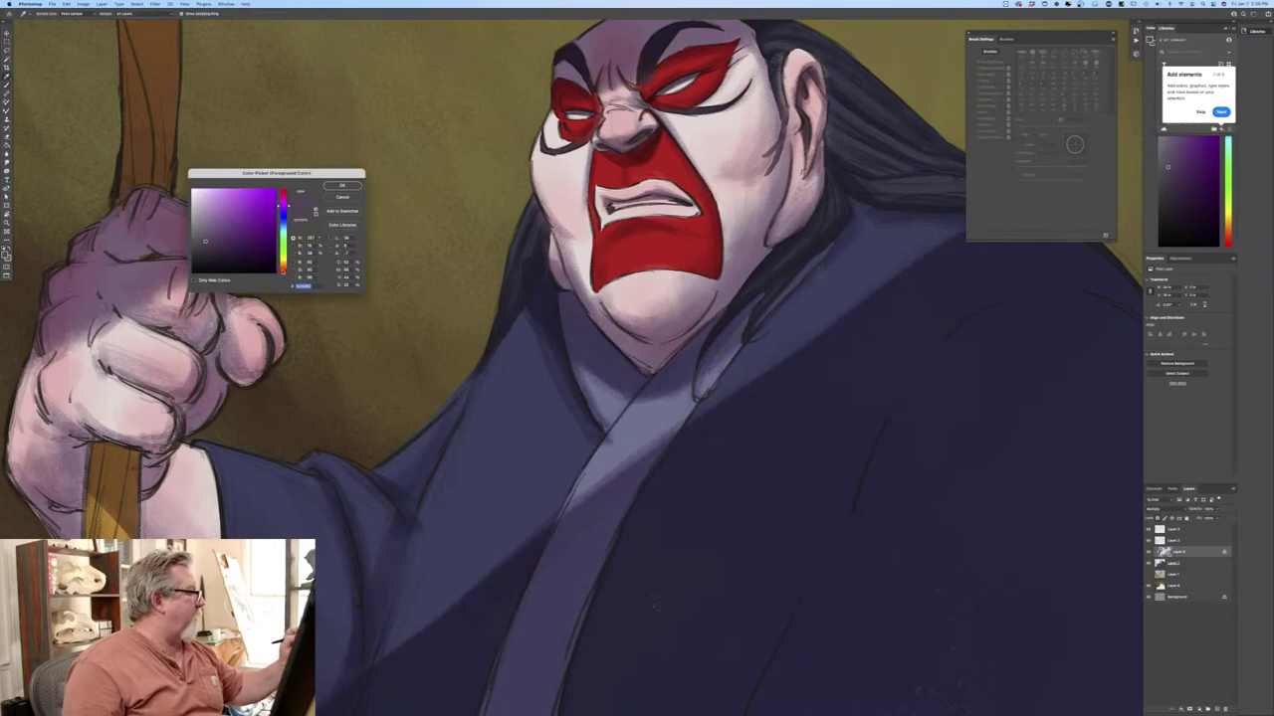
pyautogui.click(283, 268)
pyautogui.moveTo(284, 268); pyautogui.dragTo(284, 271)
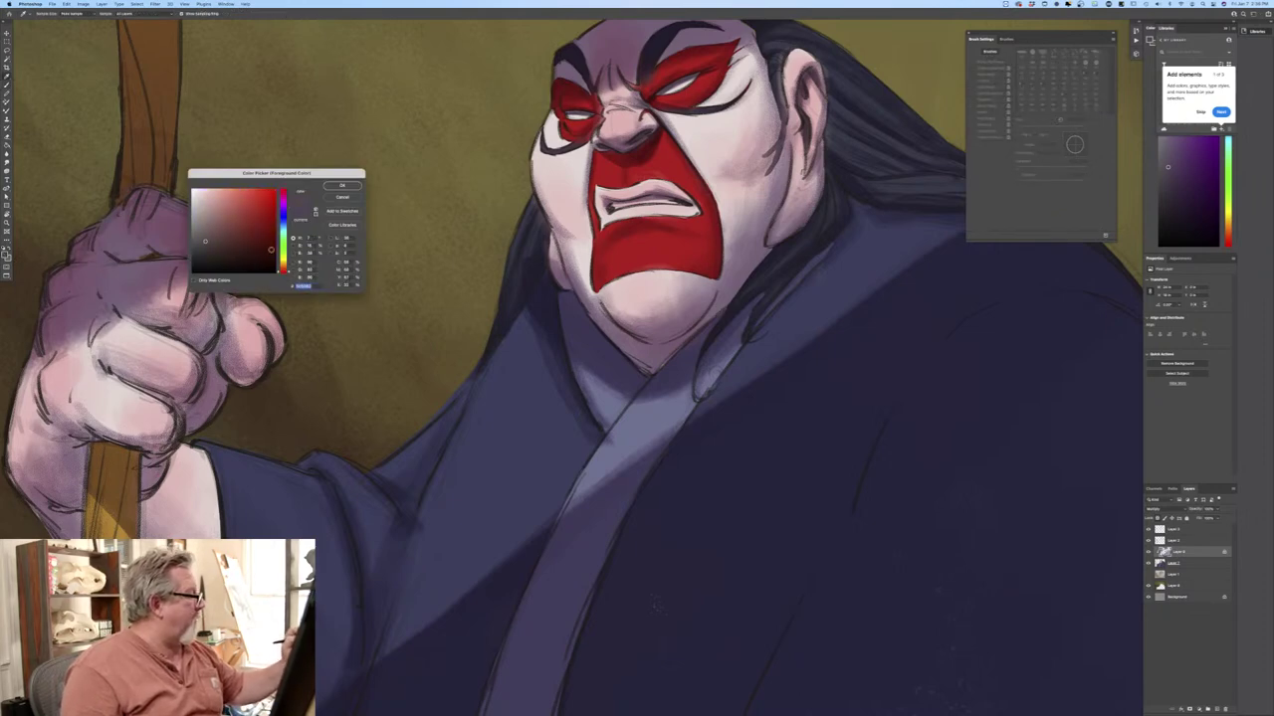
pyautogui.click(235, 204)
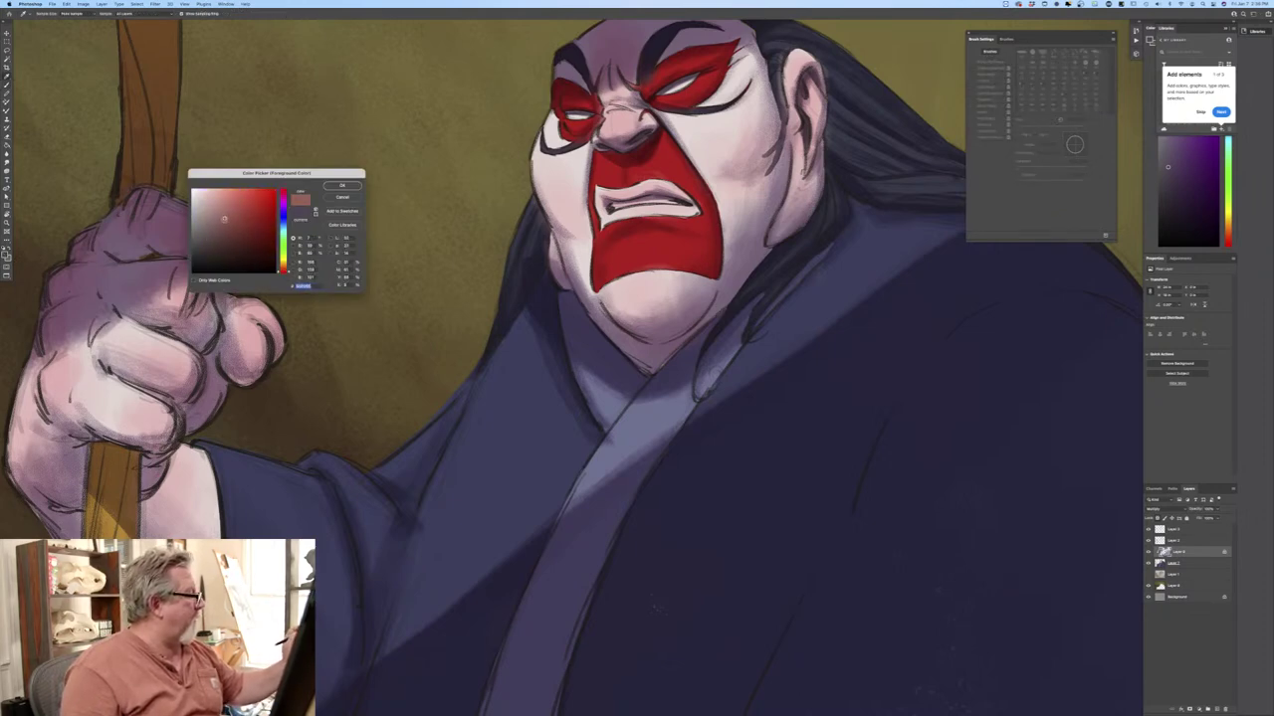
pyautogui.click(341, 185)
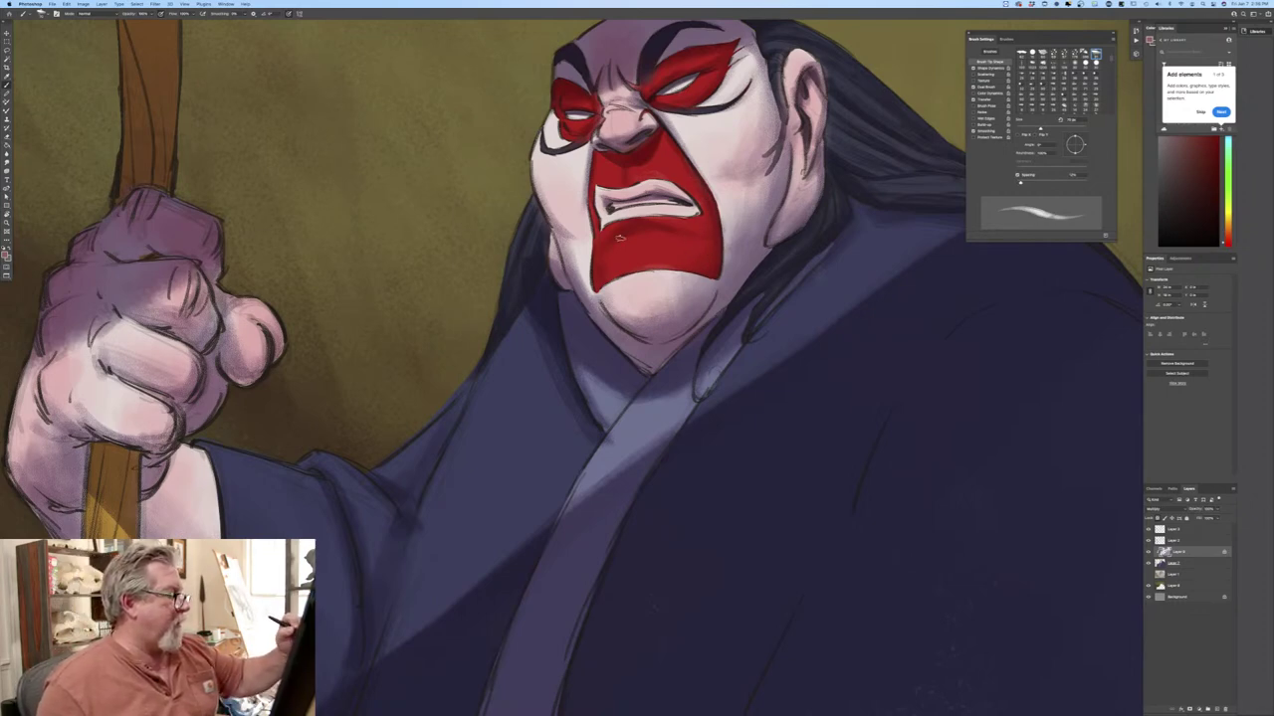
# Enlarge the brush, lighten the colour to dusty pink, and warm the shadows under the chin, on the fist and along the forearm.
pyautogui.press(']')
pyautogui.press(']')
pyautogui.press(']')
pyautogui.press(']')
pyautogui.press(']')
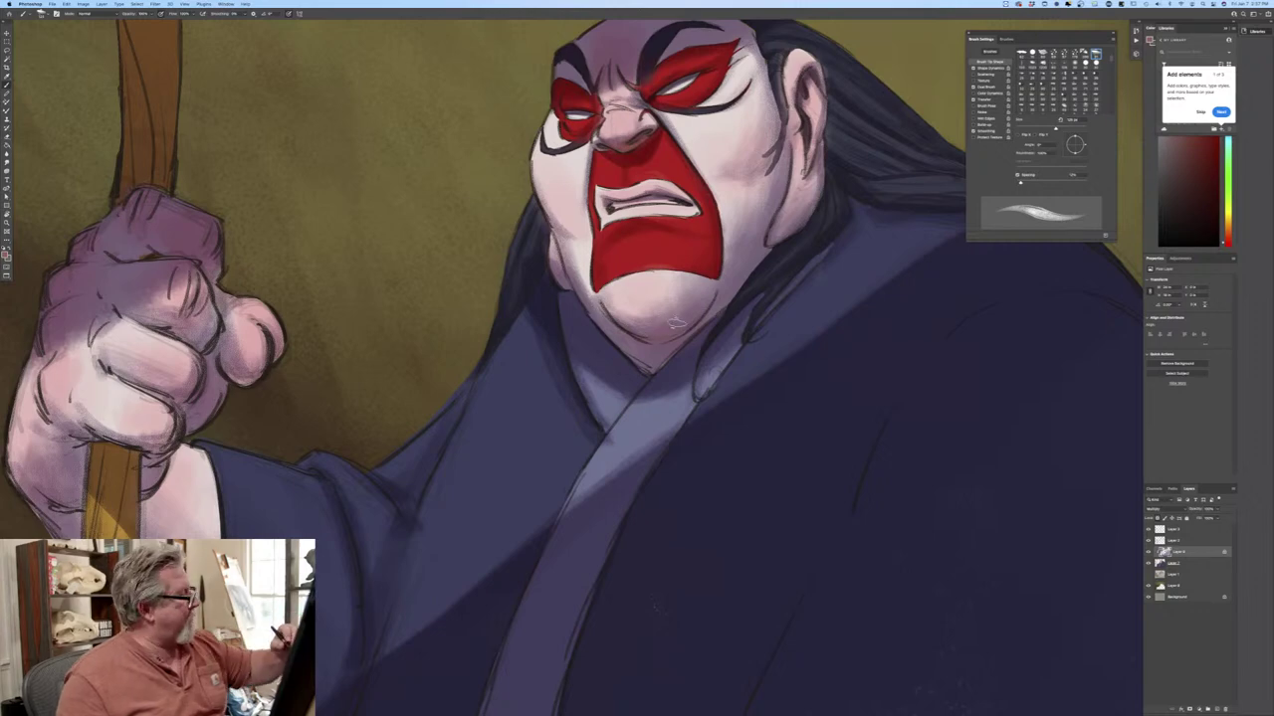
pyautogui.click(10, 257)
pyautogui.click(219, 209)
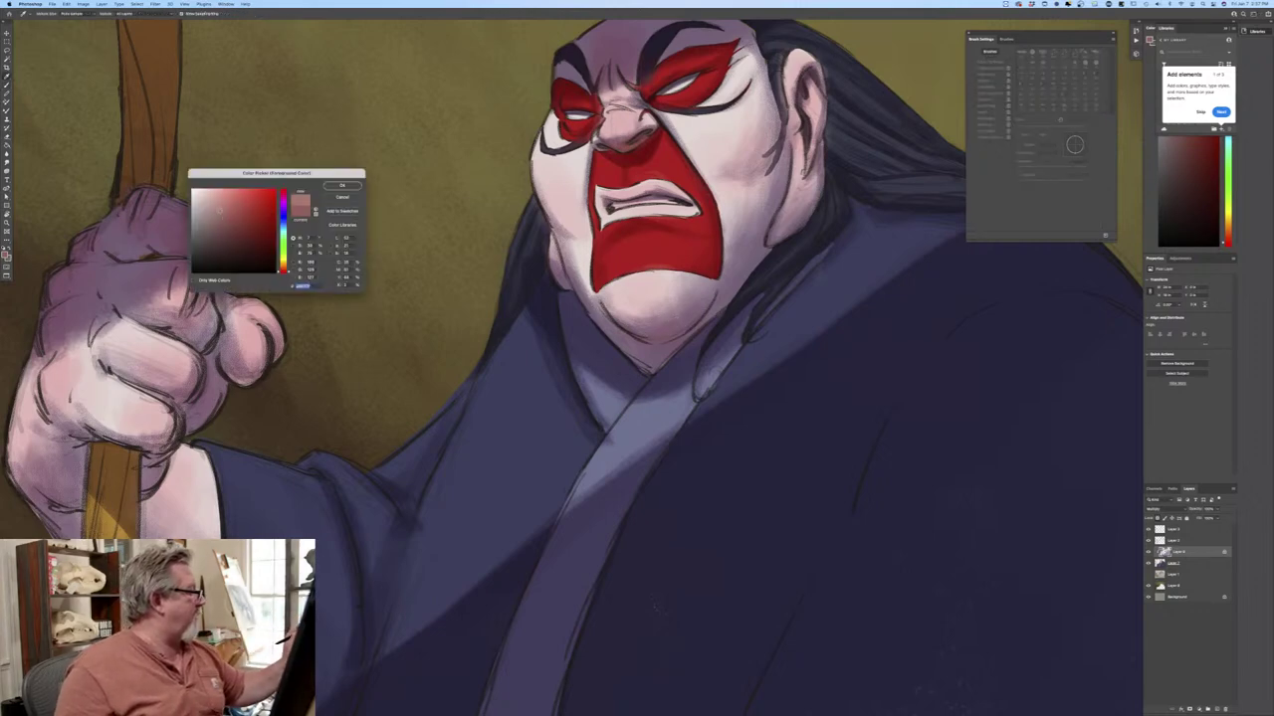
pyautogui.click(341, 186)
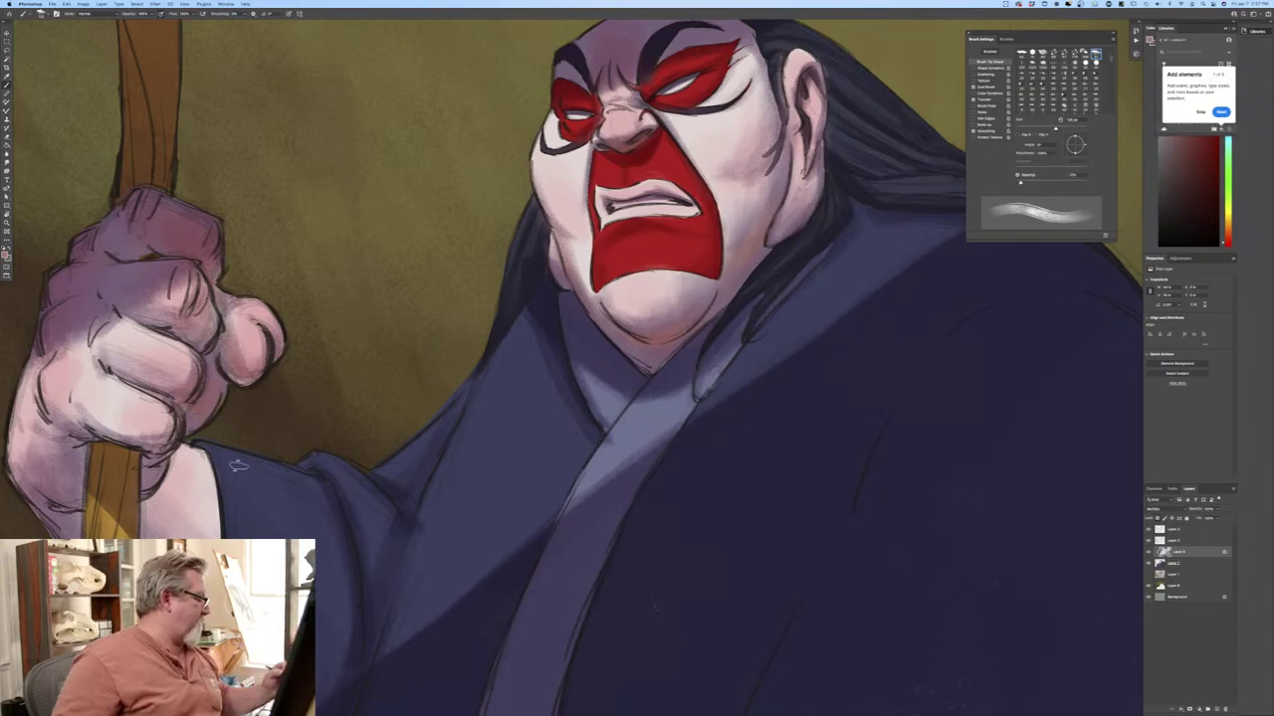
pyautogui.moveTo(406, 634); pyautogui.dragTo(730, 574)
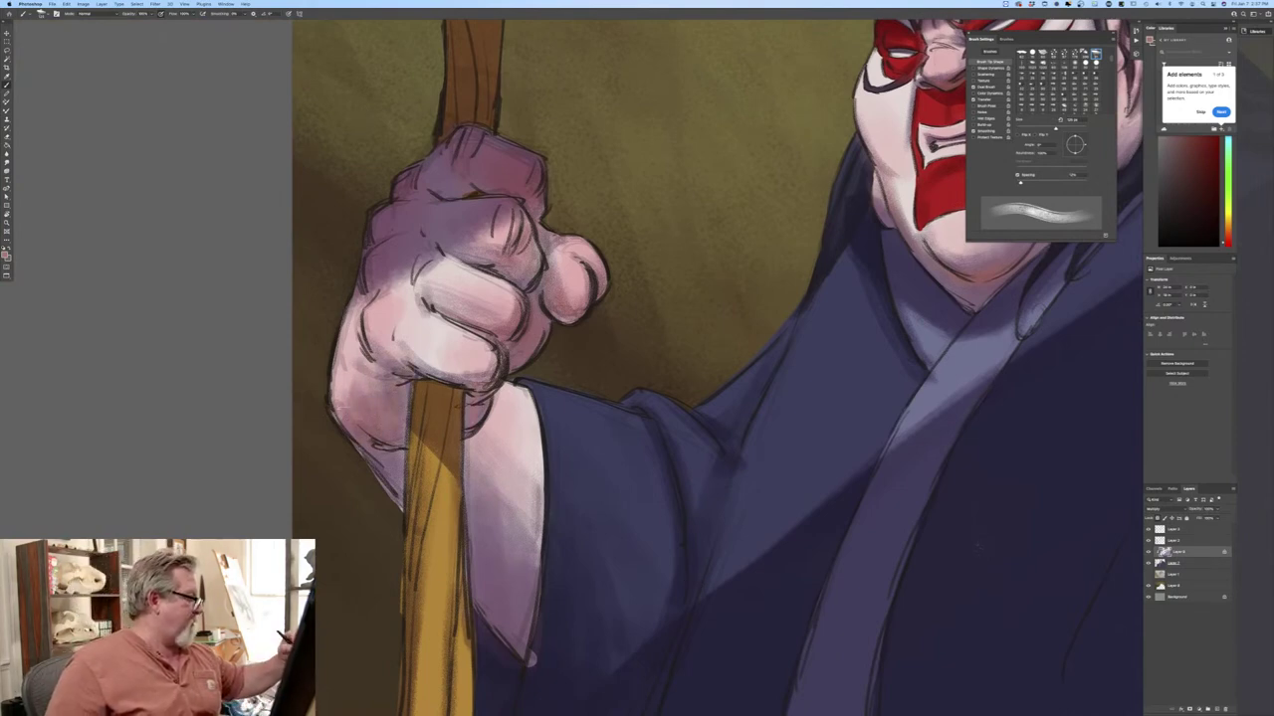
pyautogui.moveTo(482, 581); pyautogui.dragTo(502, 530)
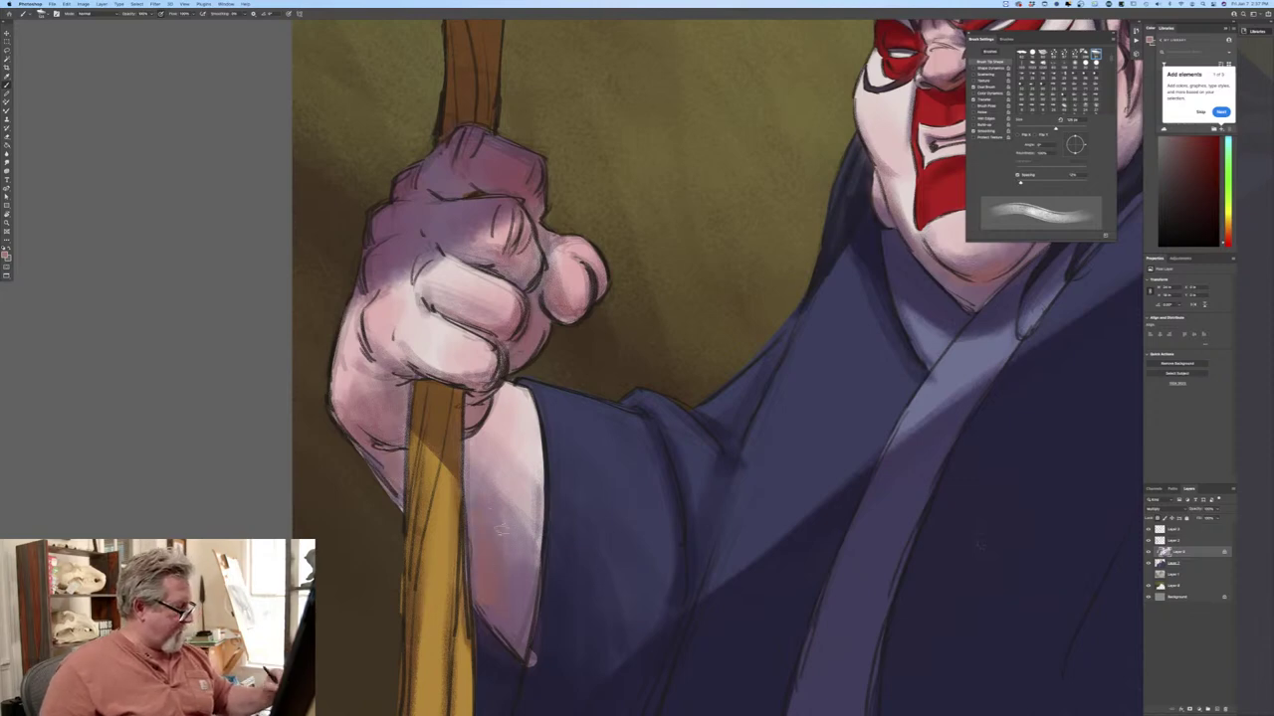
# Reduce the brush size and add small dusty pink accents to the facial features and ear.
pyautogui.press('super+0')
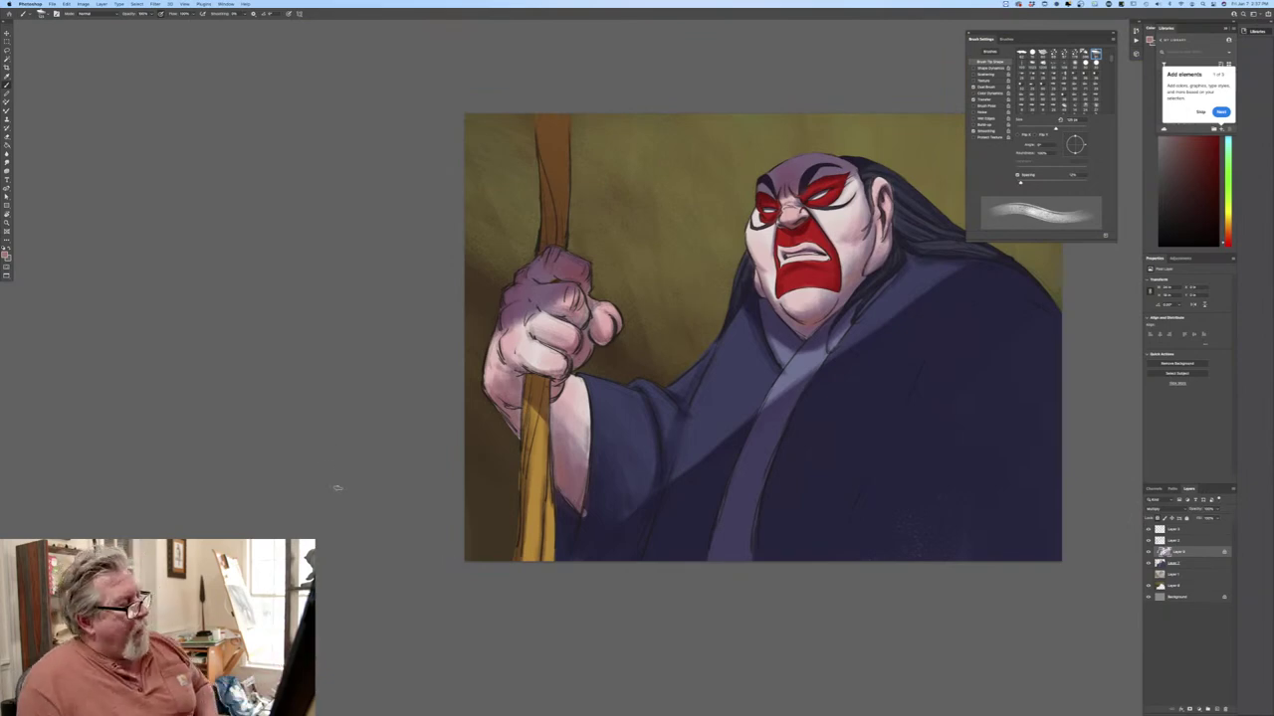
pyautogui.press('super+plus')
pyautogui.press('super+plus')
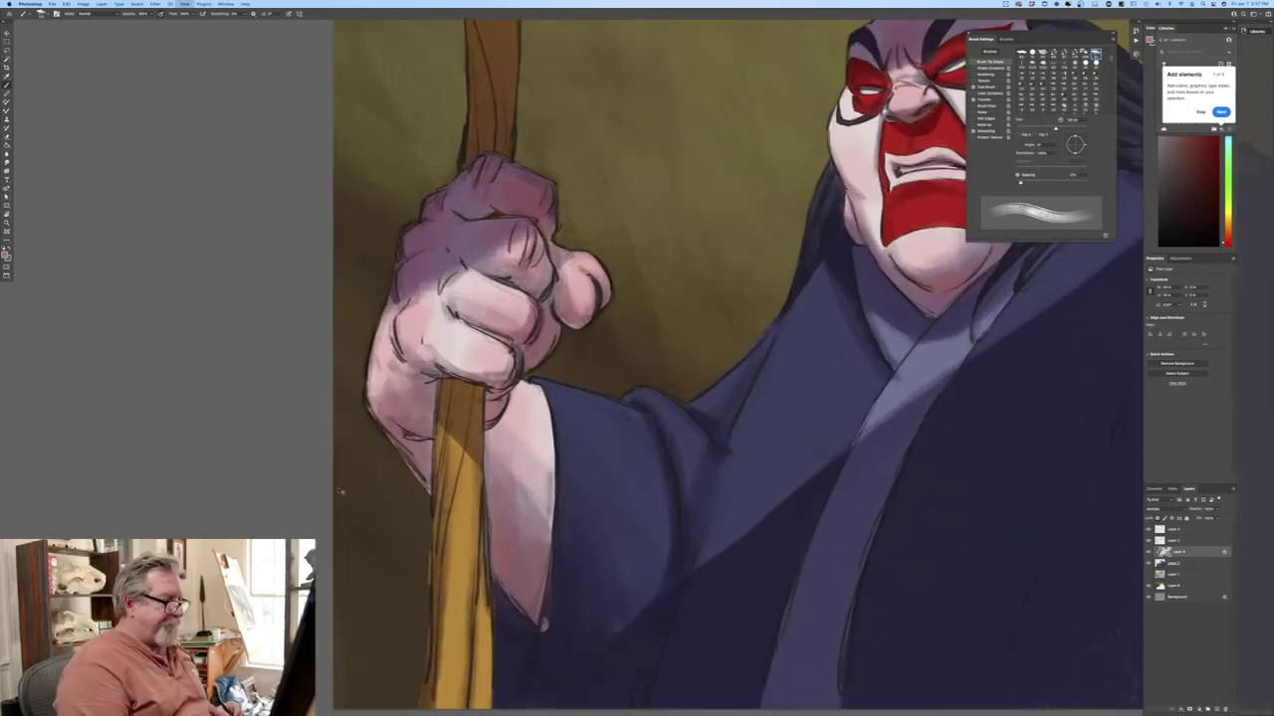
pyautogui.moveTo(325, 303)
pyautogui.mouseDown()
pyautogui.moveTo(66, 524)
pyautogui.moveTo(77, 531)
pyautogui.mouseUp()
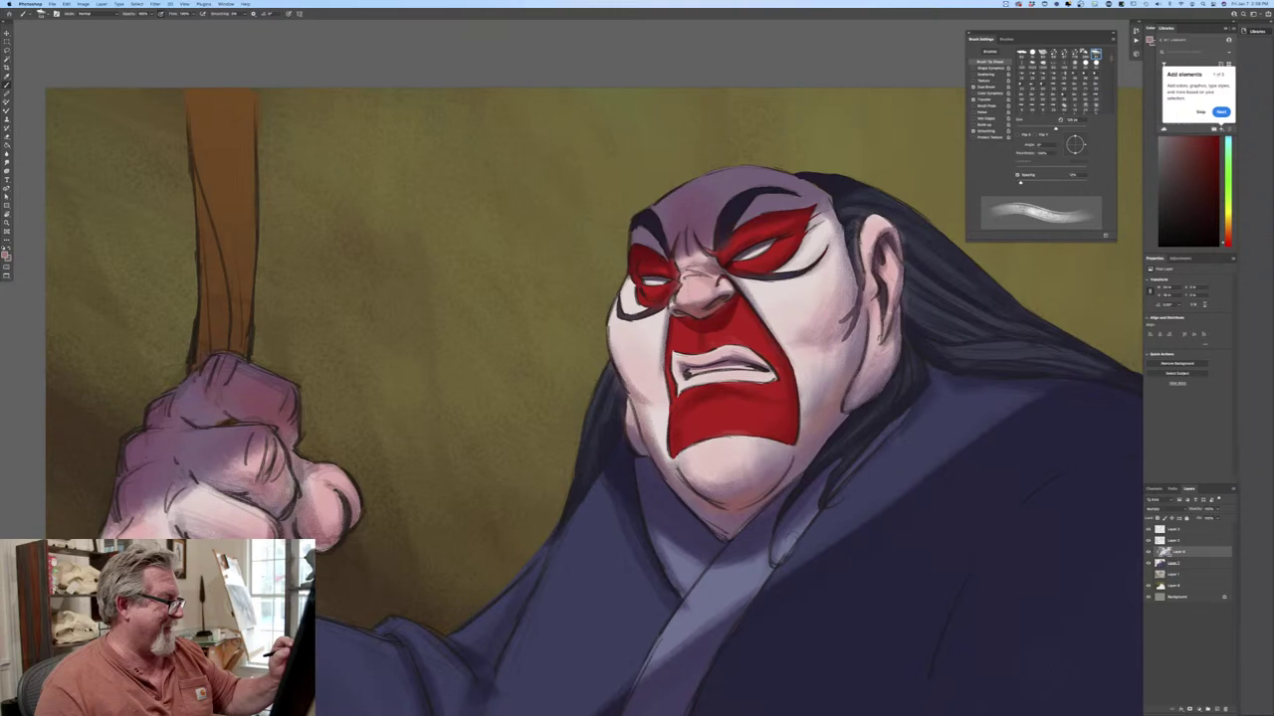
pyautogui.press('[')
pyautogui.press('[')
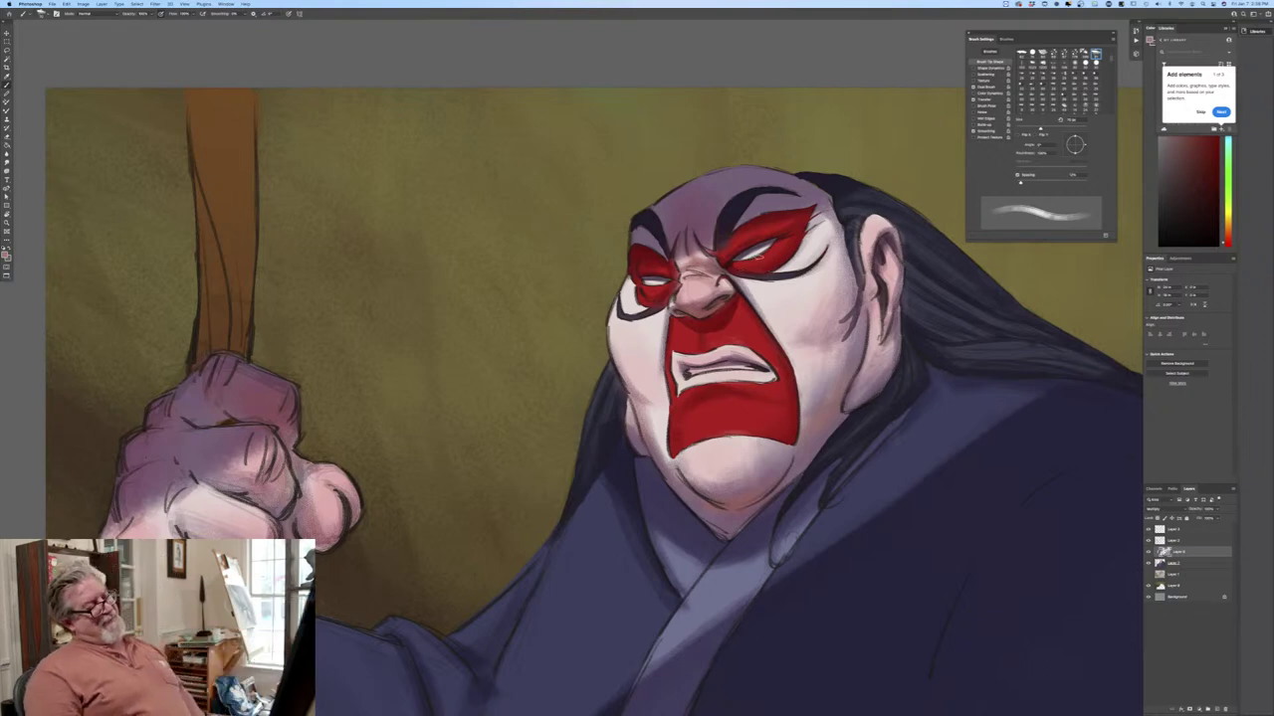
# Enlarge the brush and softly tint the cheeks with dusty pink.
pyautogui.press(']')
pyautogui.press(']')
pyautogui.press(']')
pyautogui.press(']')
pyautogui.press(']')
pyautogui.press(']')
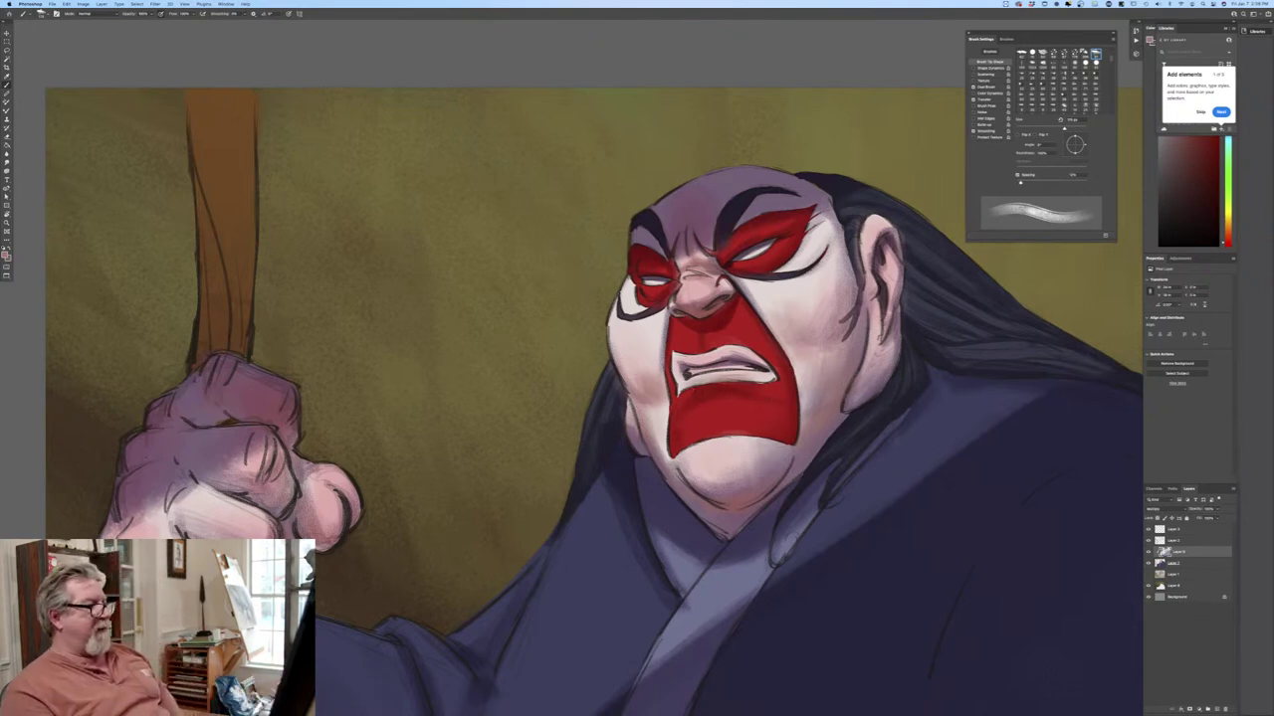
# Shrink the brush, deepen the warm accents inside the ear, and check the whole picture.
pyautogui.press('[')
pyautogui.press('[')
pyautogui.press('[')
pyautogui.press('[')
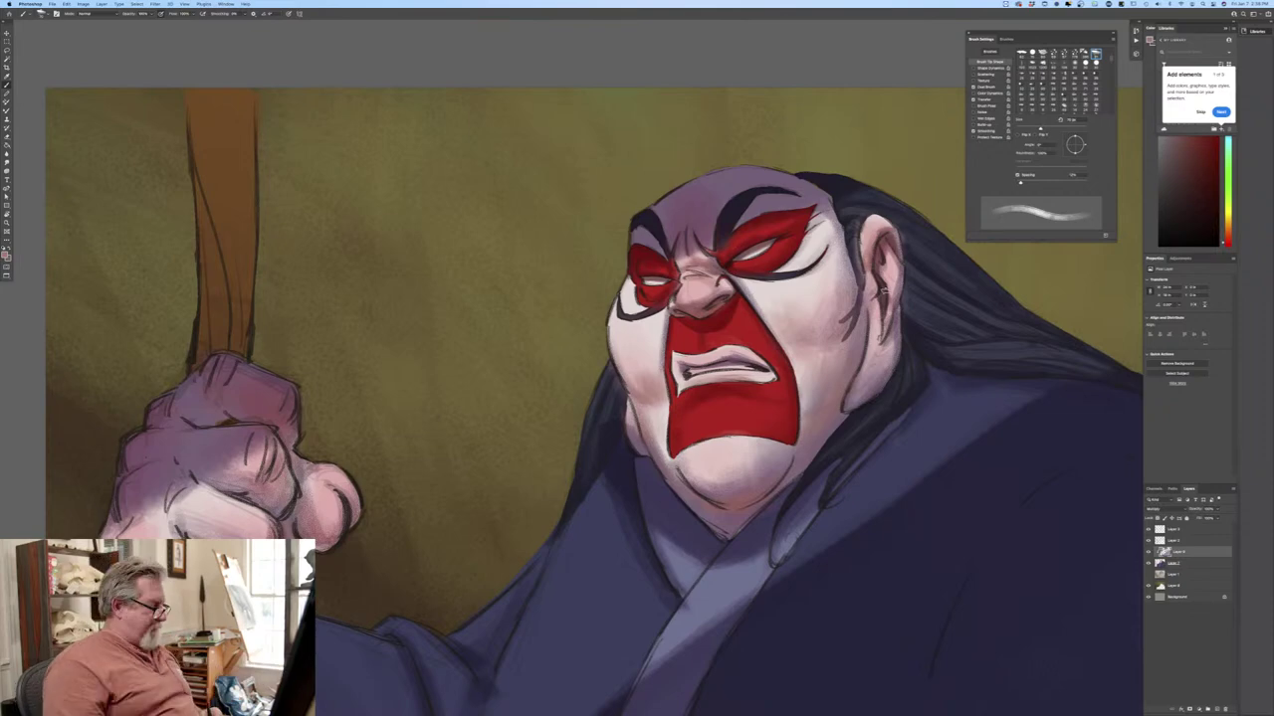
pyautogui.press('super+minus')
pyautogui.press('super+minus')
pyautogui.press('super+minus')
pyautogui.press('super+equal')
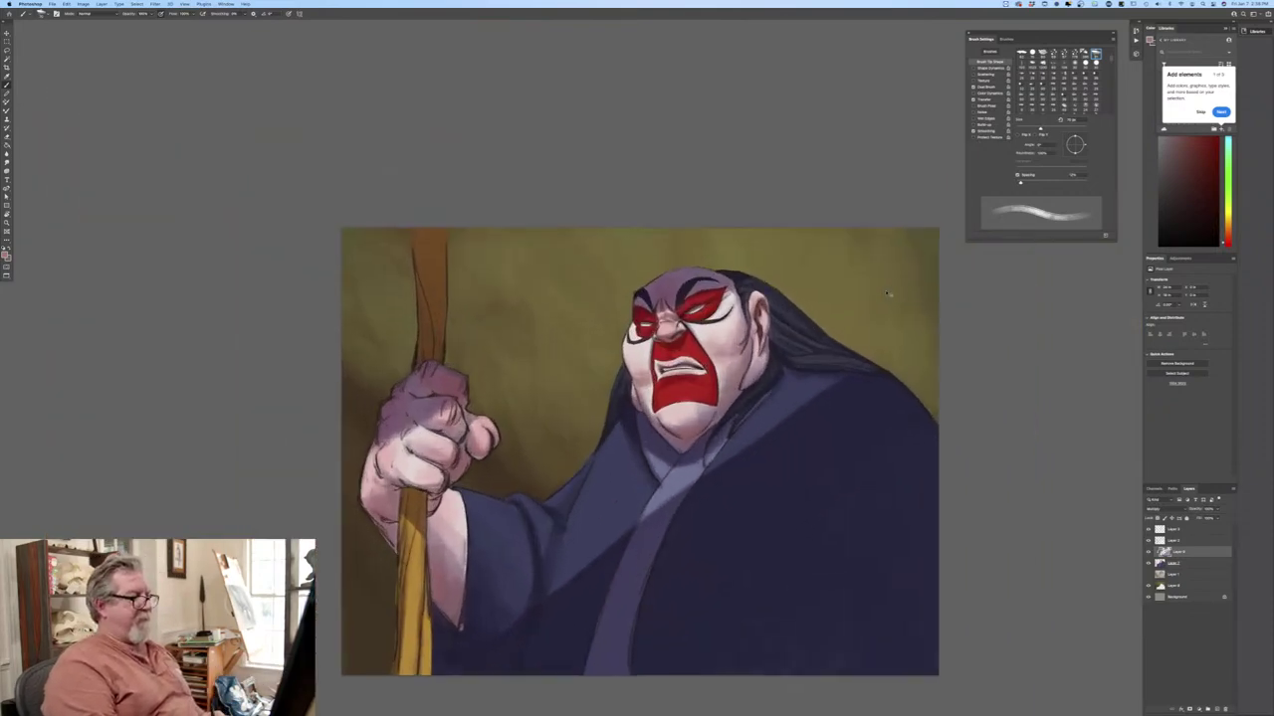
# Add small dusty pink touches along the far edge of the face, and lighten the foreground colour to pale pink.
pyautogui.scroll(2, 887, 292)
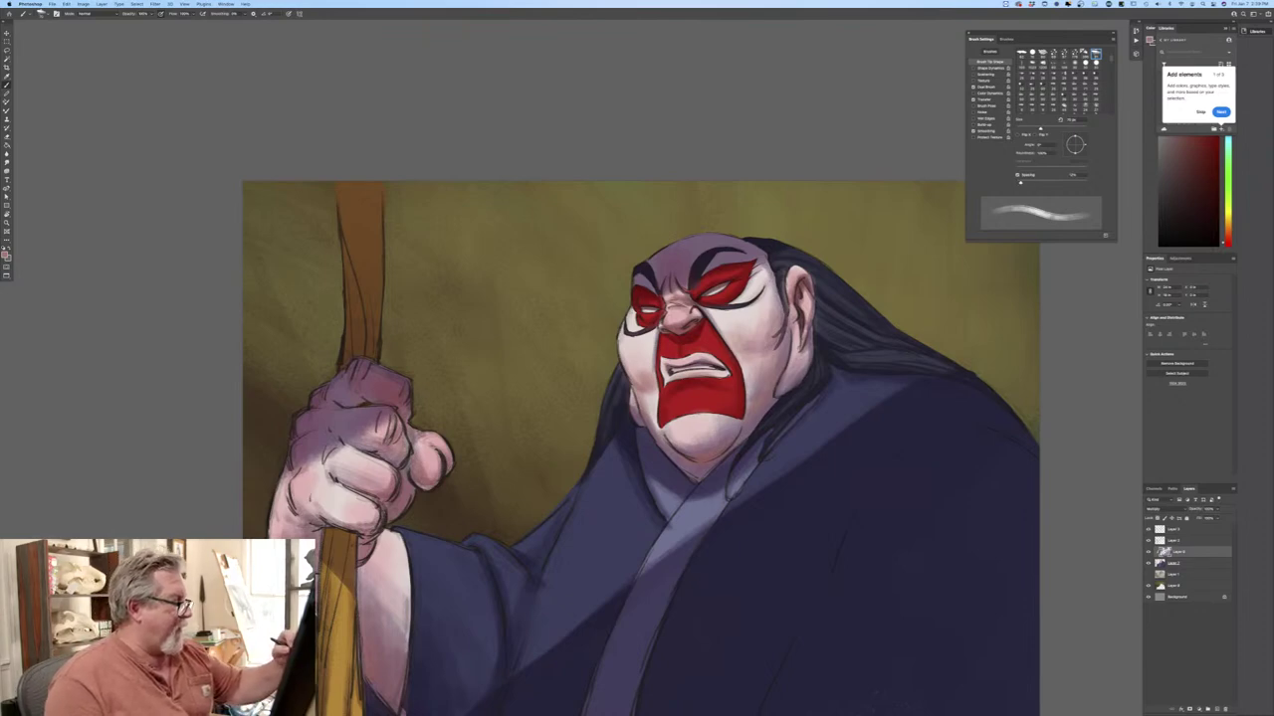
pyautogui.moveTo(617, 343); pyautogui.dragTo(627, 380)
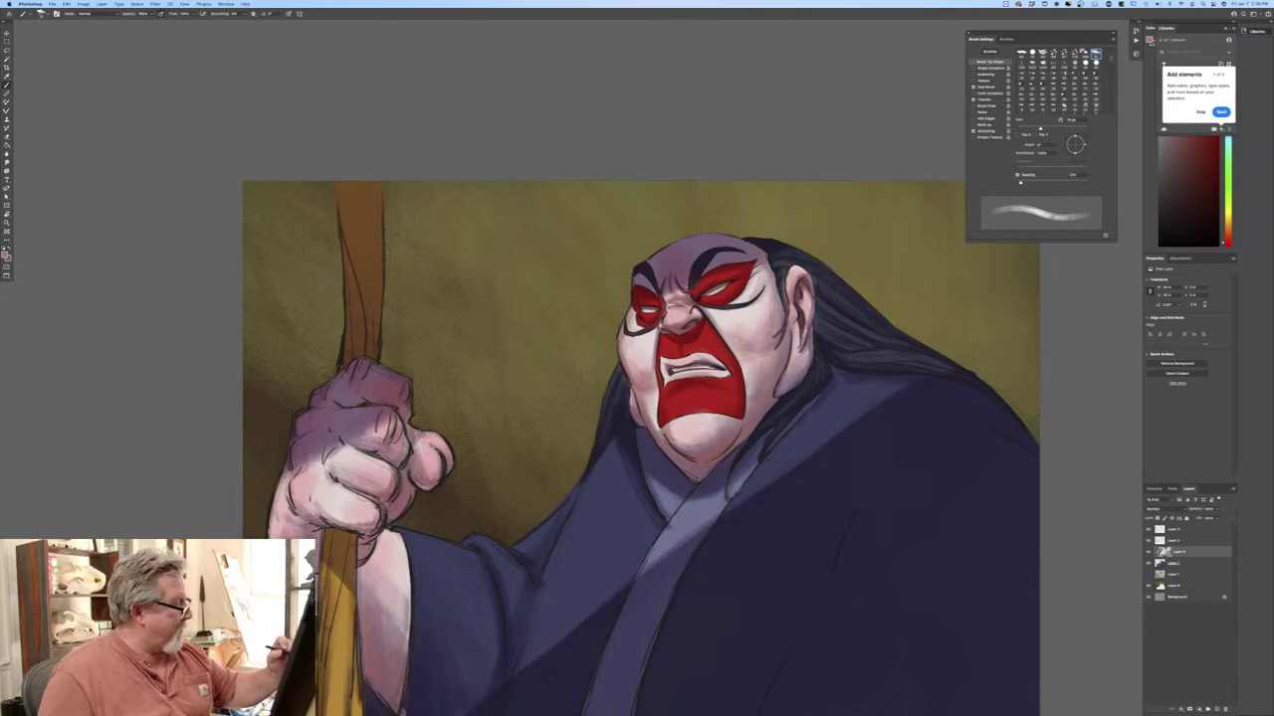
pyautogui.click(5, 256)
pyautogui.moveTo(219, 211); pyautogui.dragTo(209, 202)
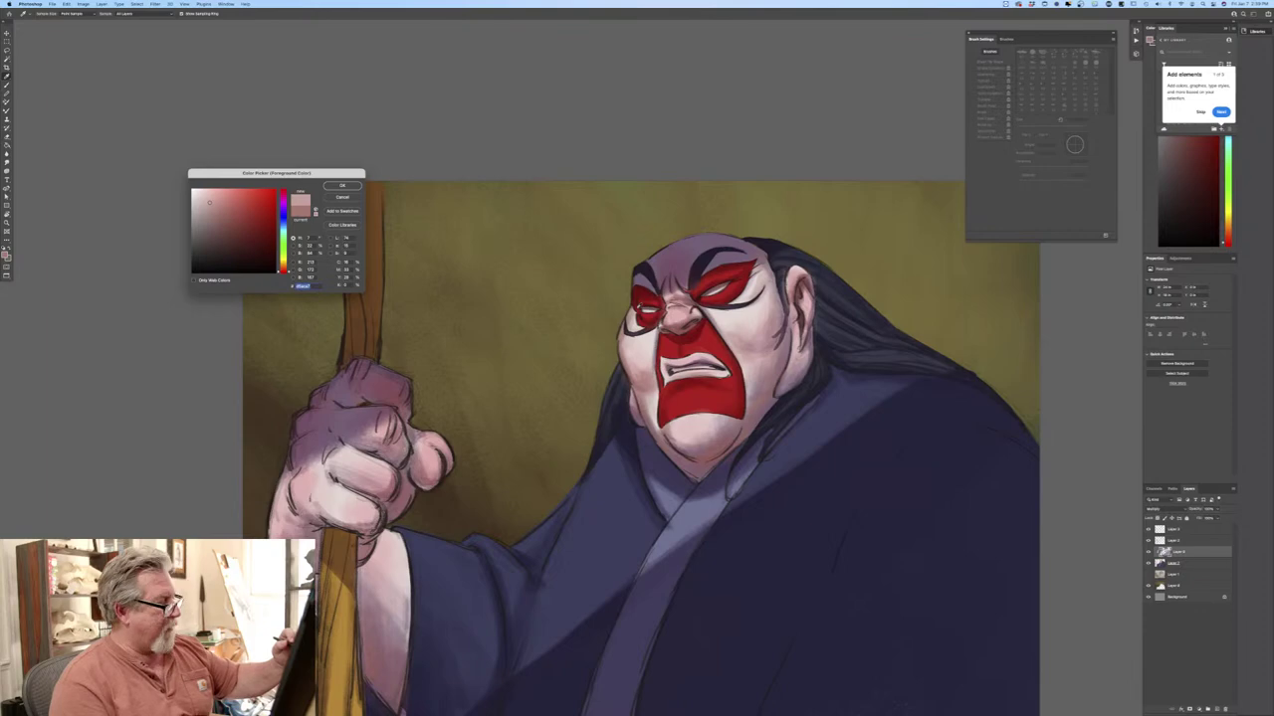
pyautogui.click(346, 186)
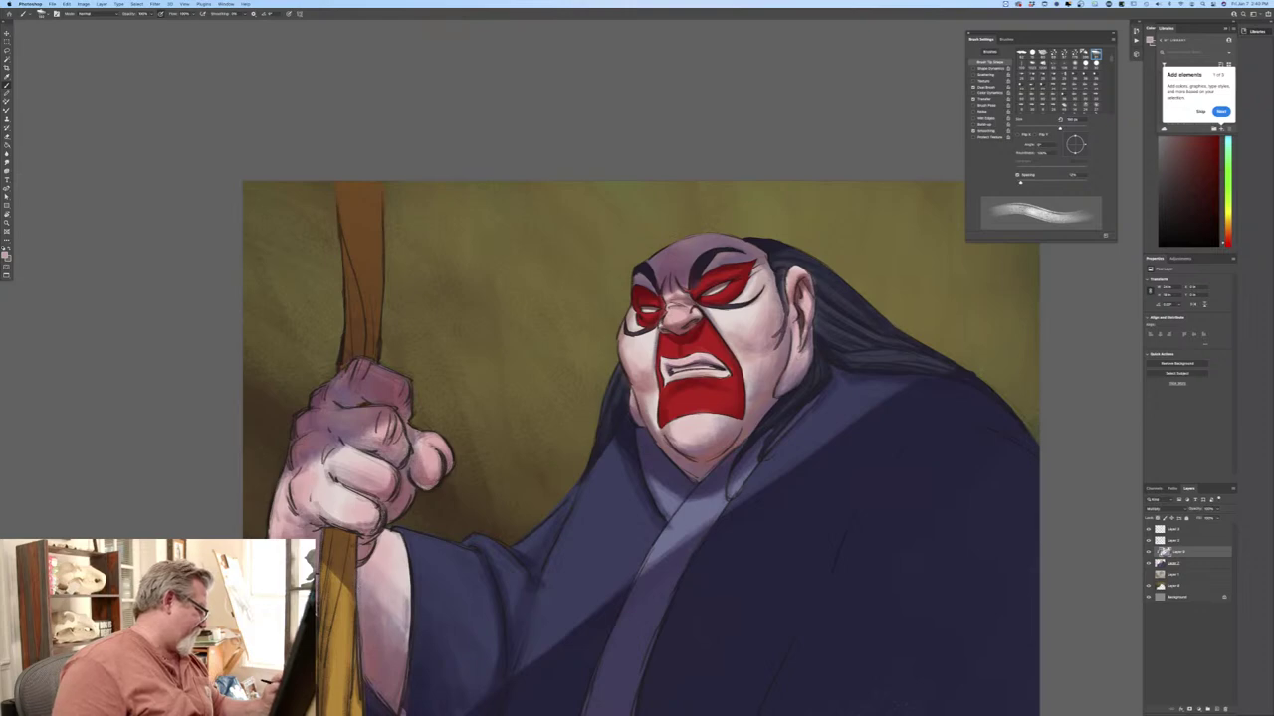
pyautogui.moveTo(174, 547); pyautogui.dragTo(250, 336)
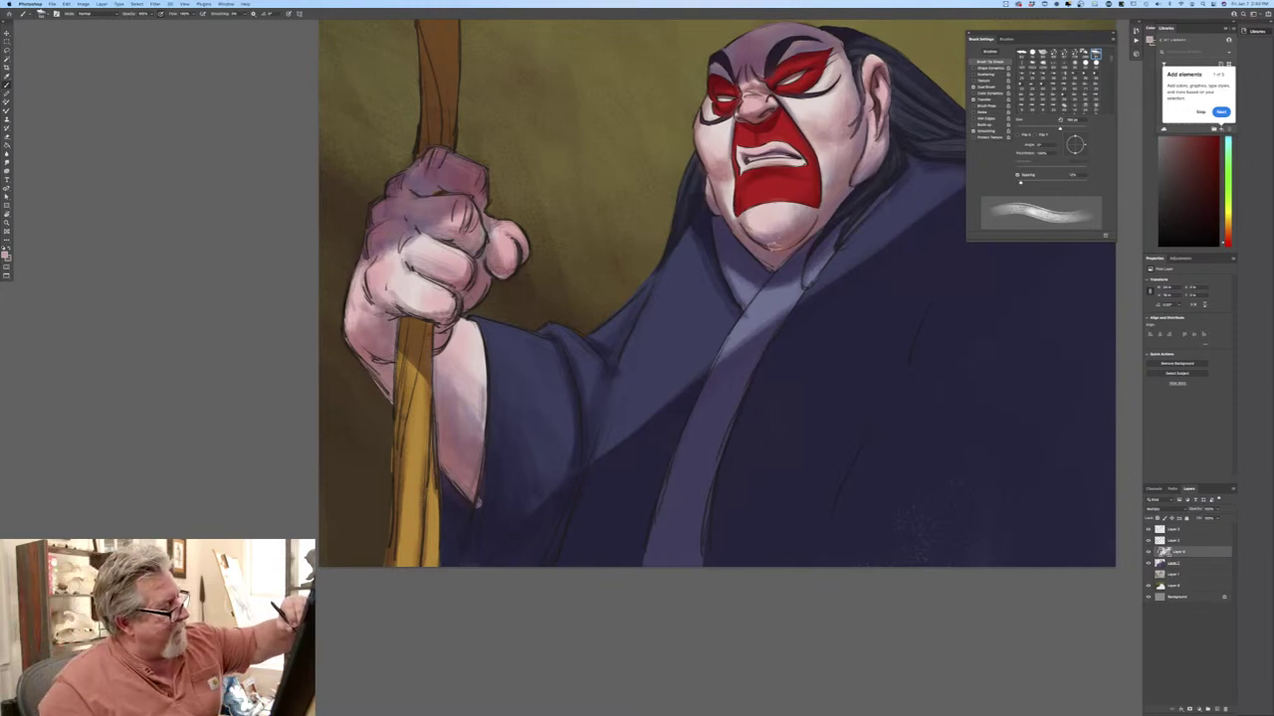
pyautogui.moveTo(244, 430); pyautogui.dragTo(114, 538)
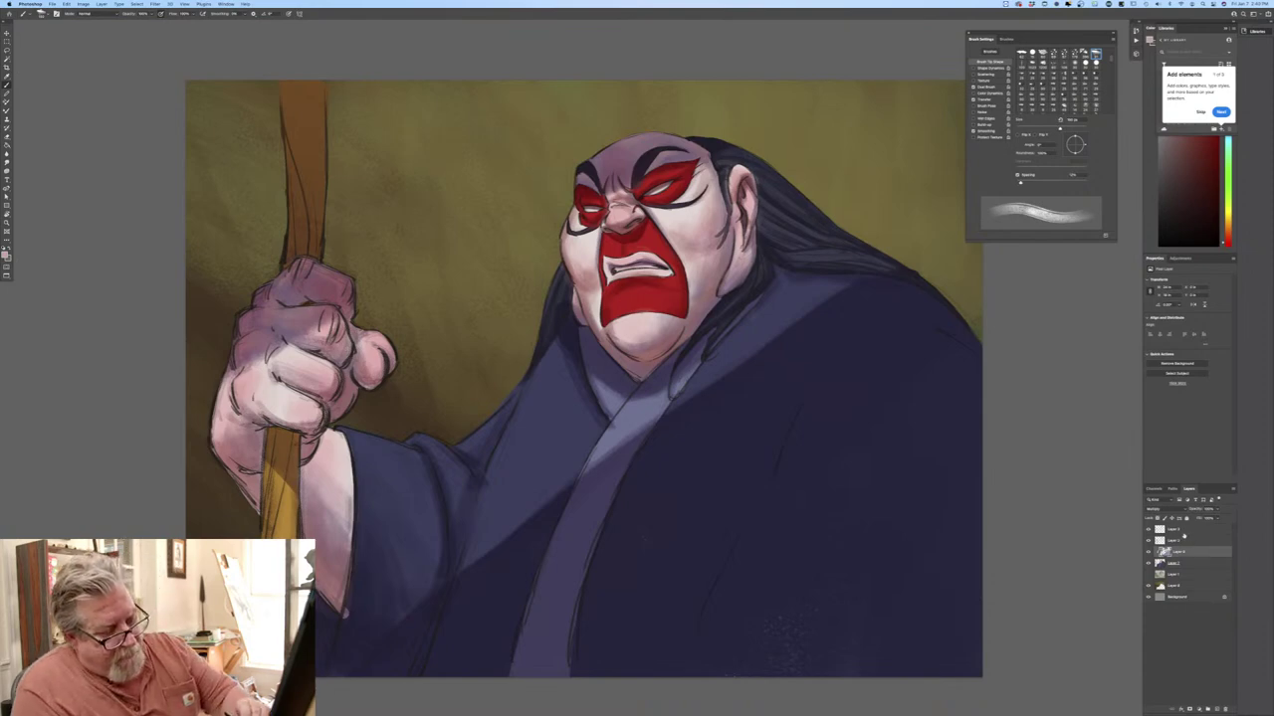
# Compare the picture with and without the top line-art layer, and lower that layer's opacity to soften the outlines.
pyautogui.click(1147, 531)
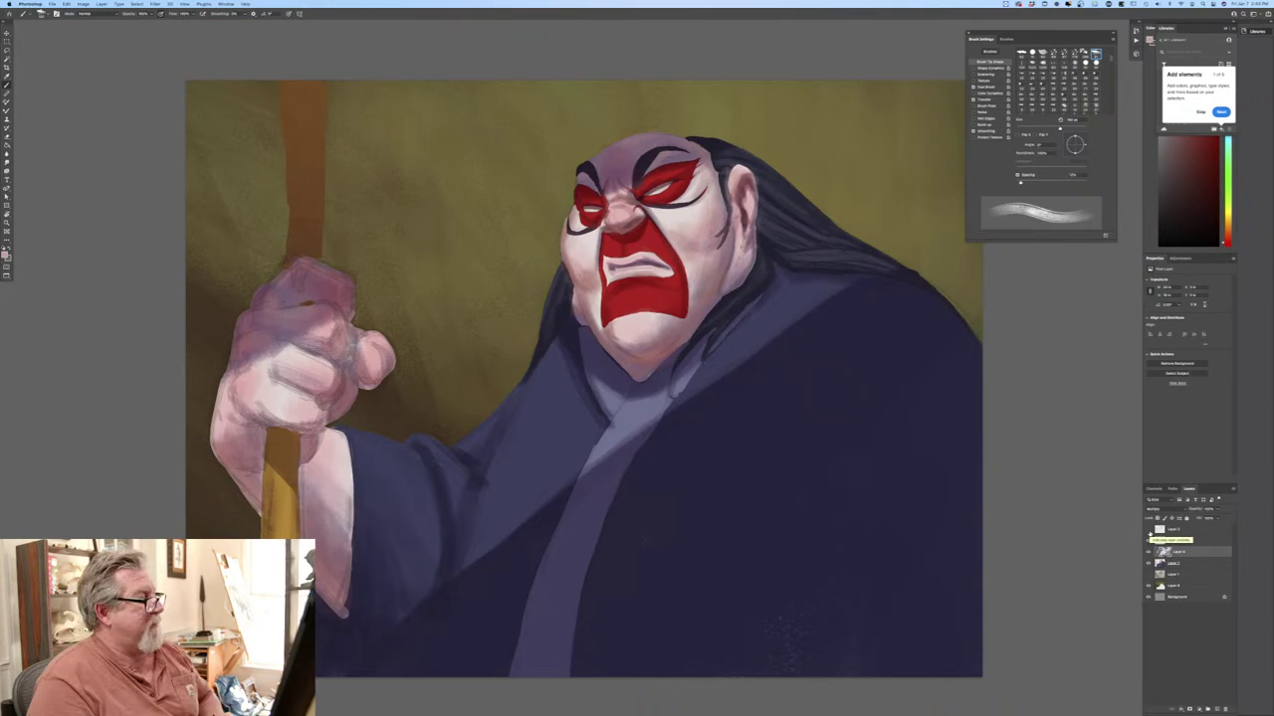
pyautogui.click(1148, 532)
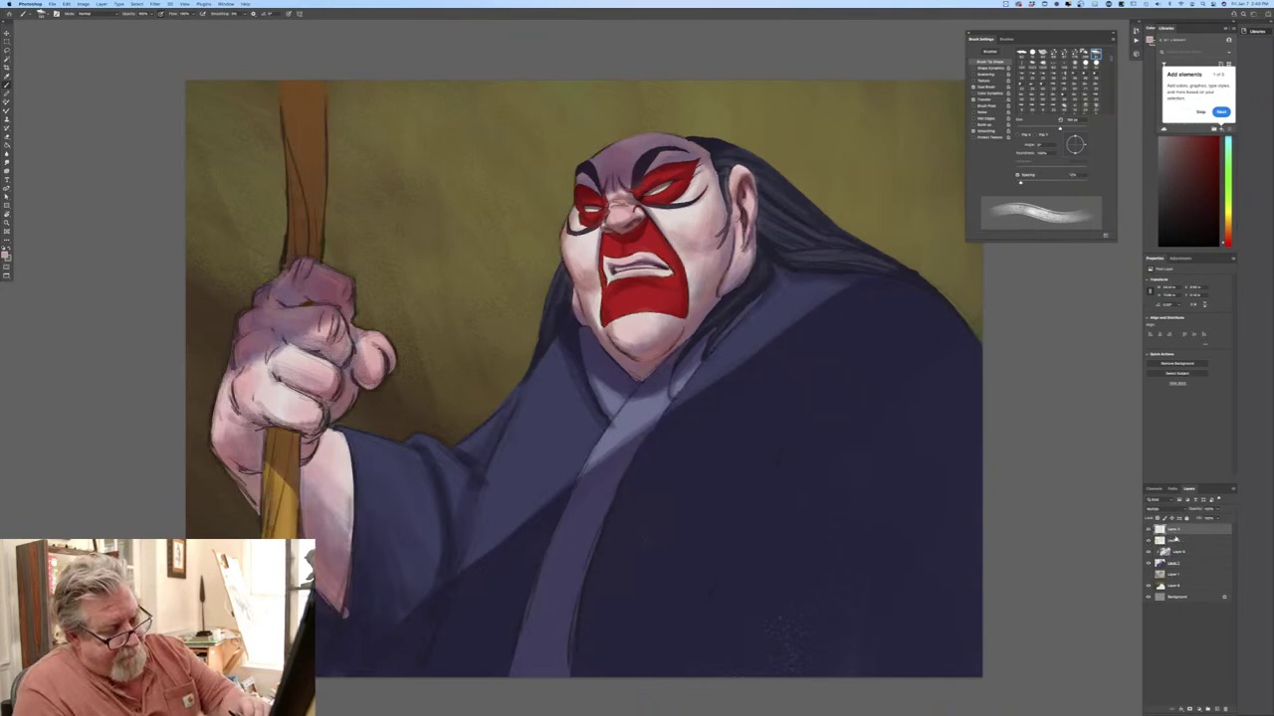
pyautogui.moveTo(1206, 519); pyautogui.dragTo(1202, 518)
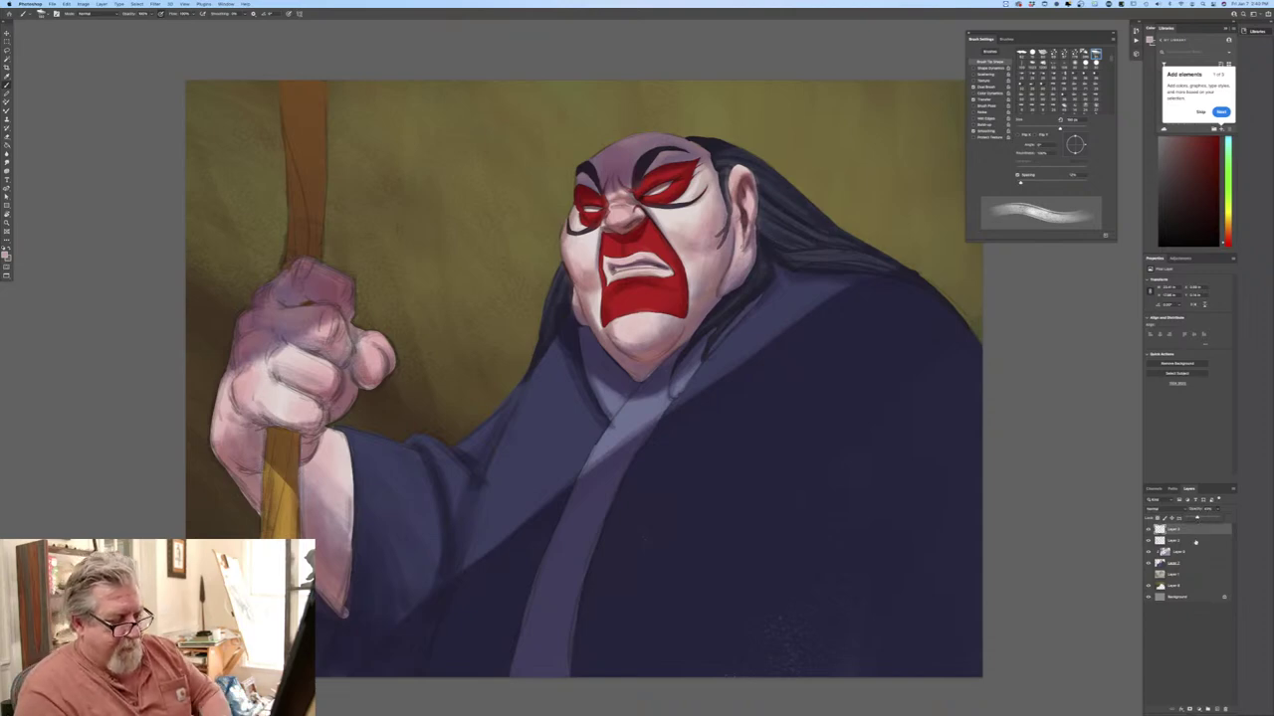
# Add a new clipped layer above the Multiply shadow layer and set its blend mode to Overlay for highlights.
pyautogui.click(1189, 563)
pyautogui.hotkey('ctrl', 'j')
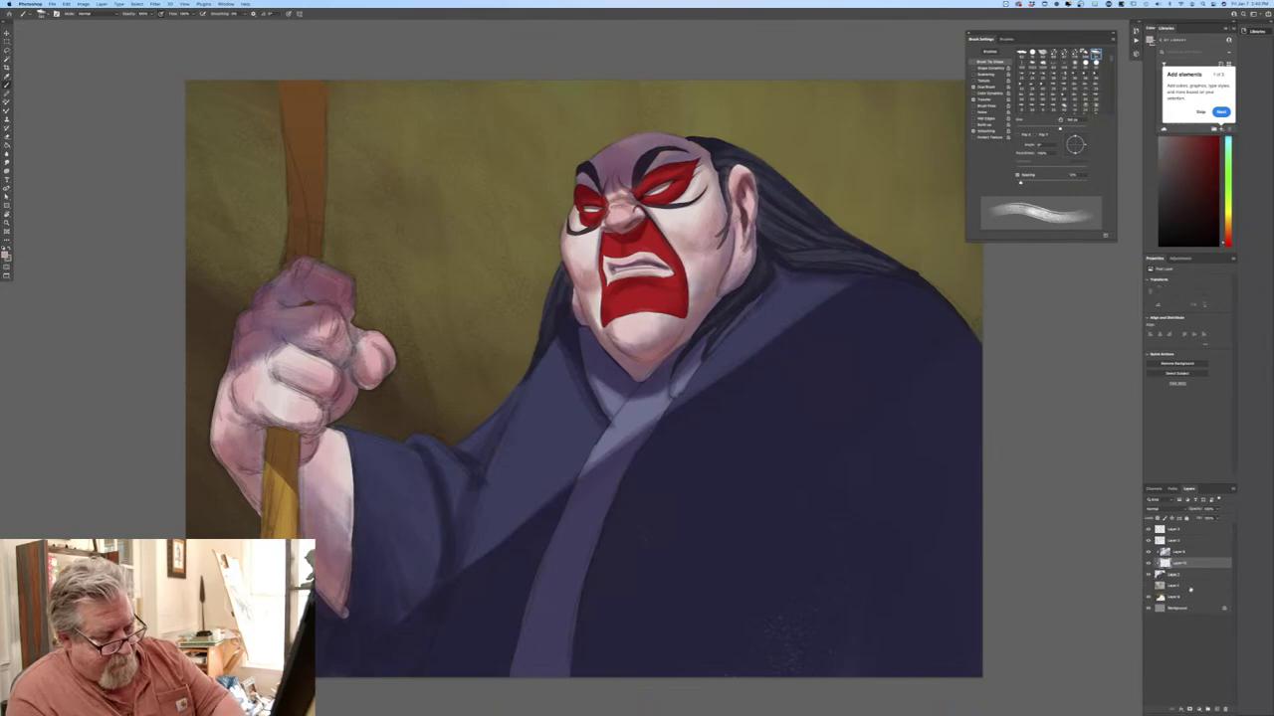
pyautogui.click(1156, 508)
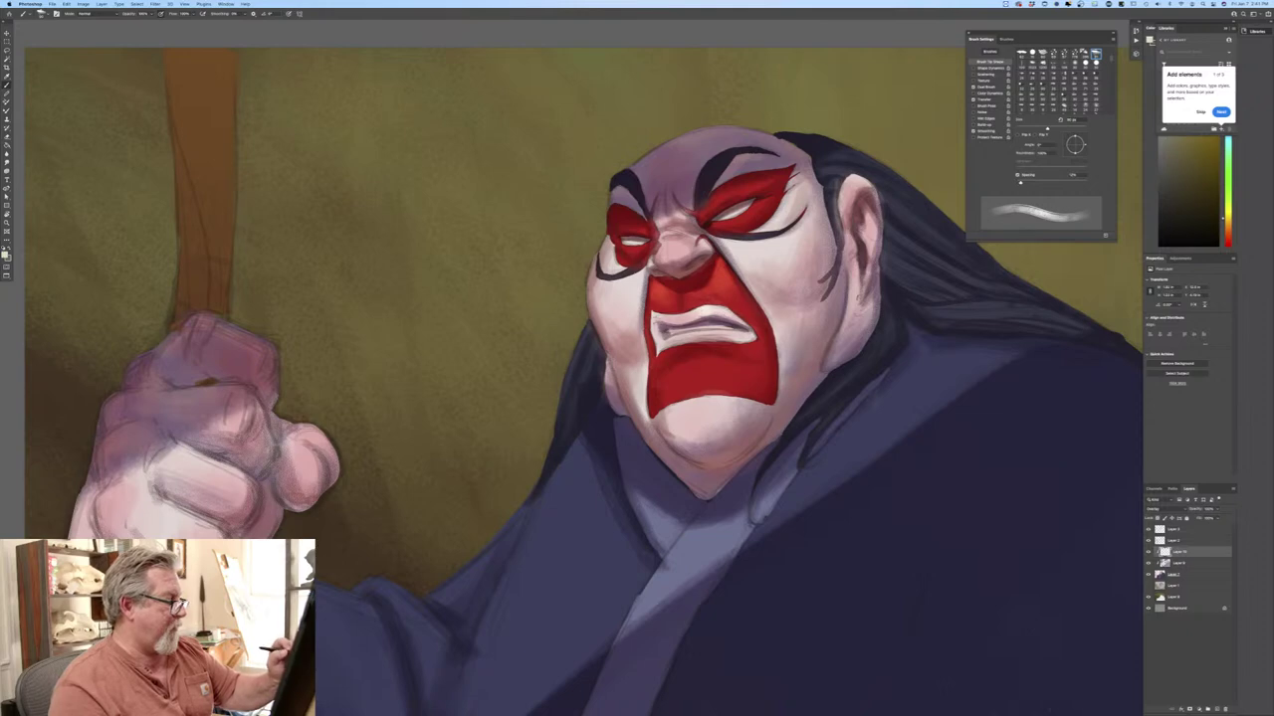
# Shrink the brush and paint small pale yellow highlights on the nose, around the eyes and along the mouth.
pyautogui.press('[')
pyautogui.press('[')
pyautogui.press('[')
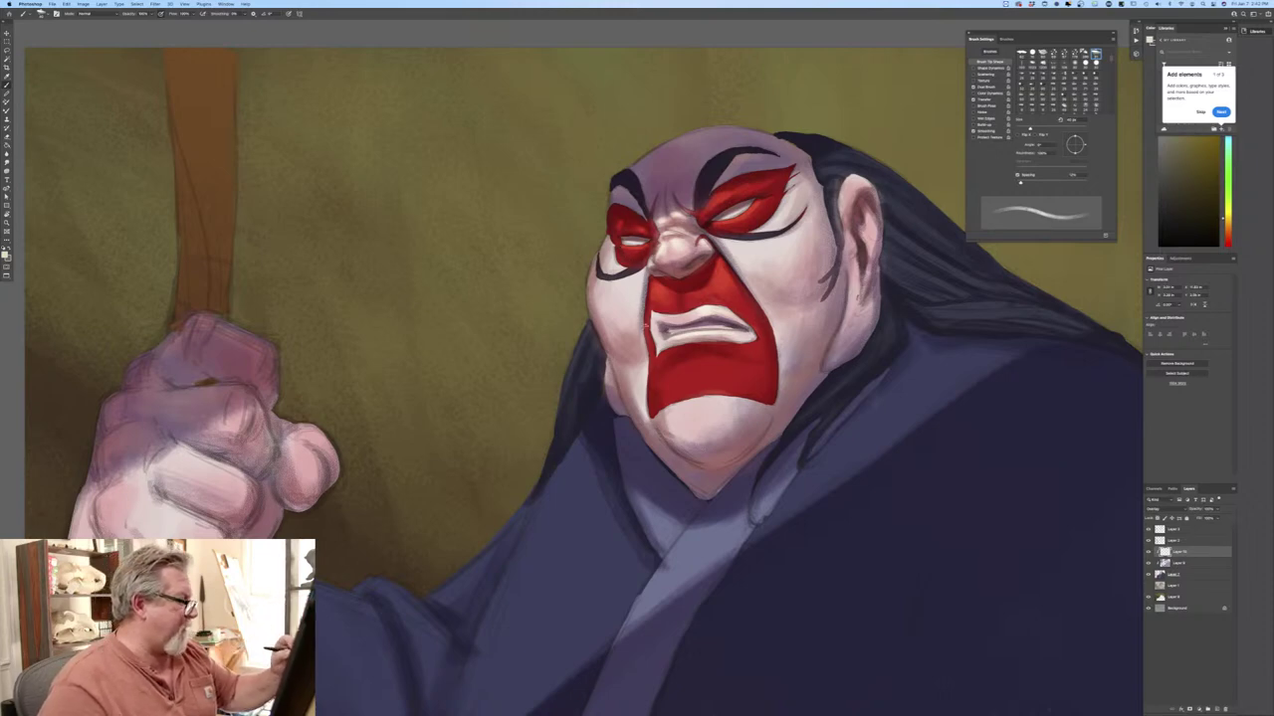
pyautogui.moveTo(657, 318); pyautogui.dragTo(672, 325)
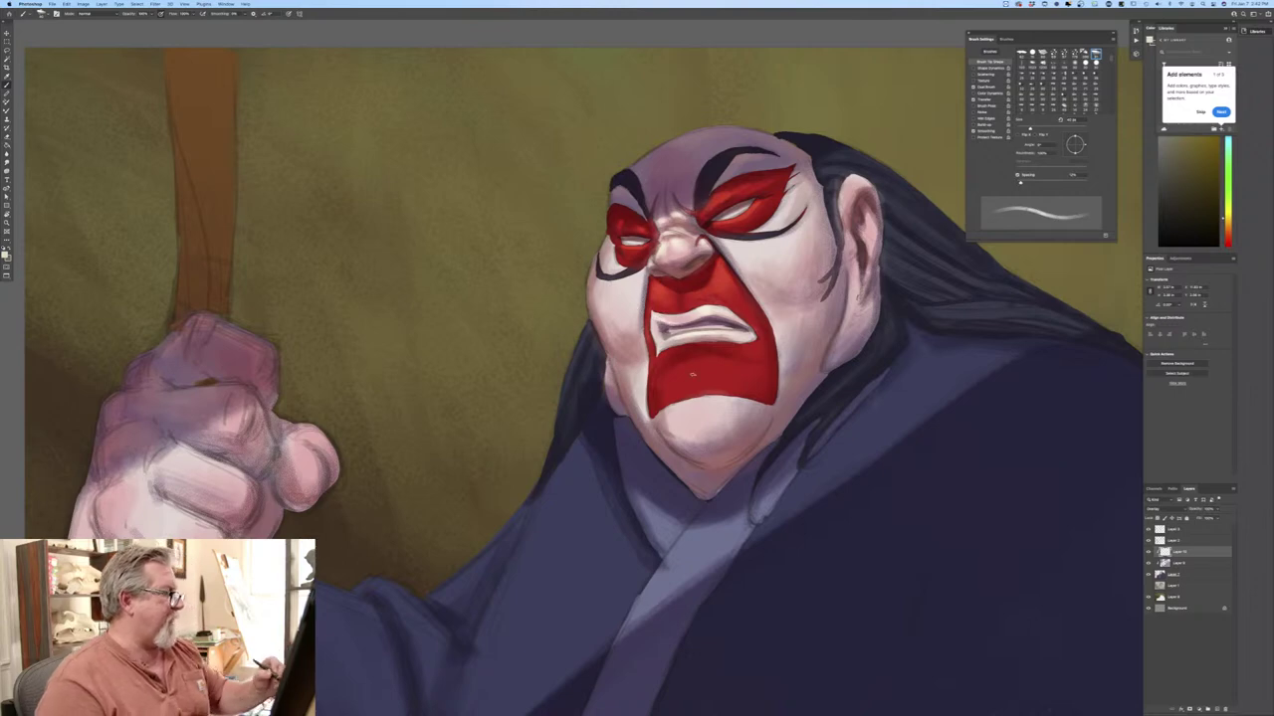
# Enlarge the brush and brighten the red chin makeup and the lit cheek with soft pale yellow highlights.
pyautogui.press(']')
pyautogui.press(']')
pyautogui.press(']')
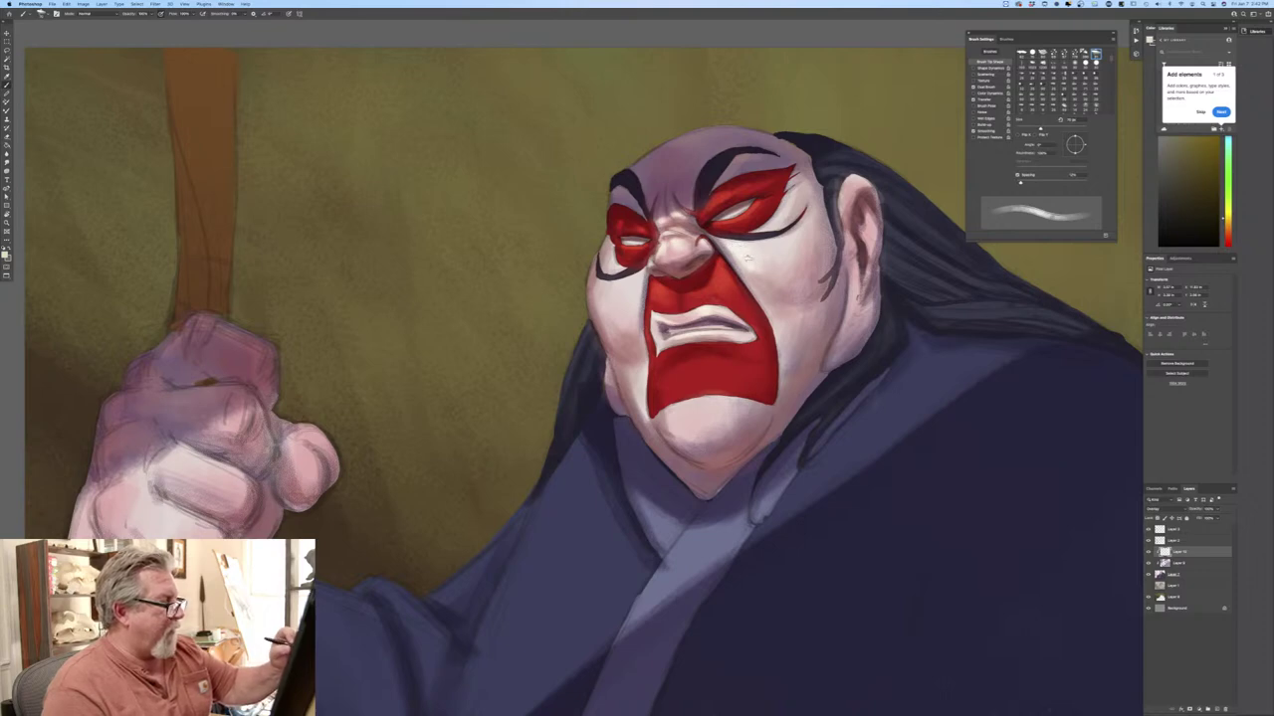
pyautogui.moveTo(783, 335)
pyautogui.mouseDown()
pyautogui.moveTo(779, 351)
pyautogui.moveTo(789, 328)
pyautogui.mouseUp()
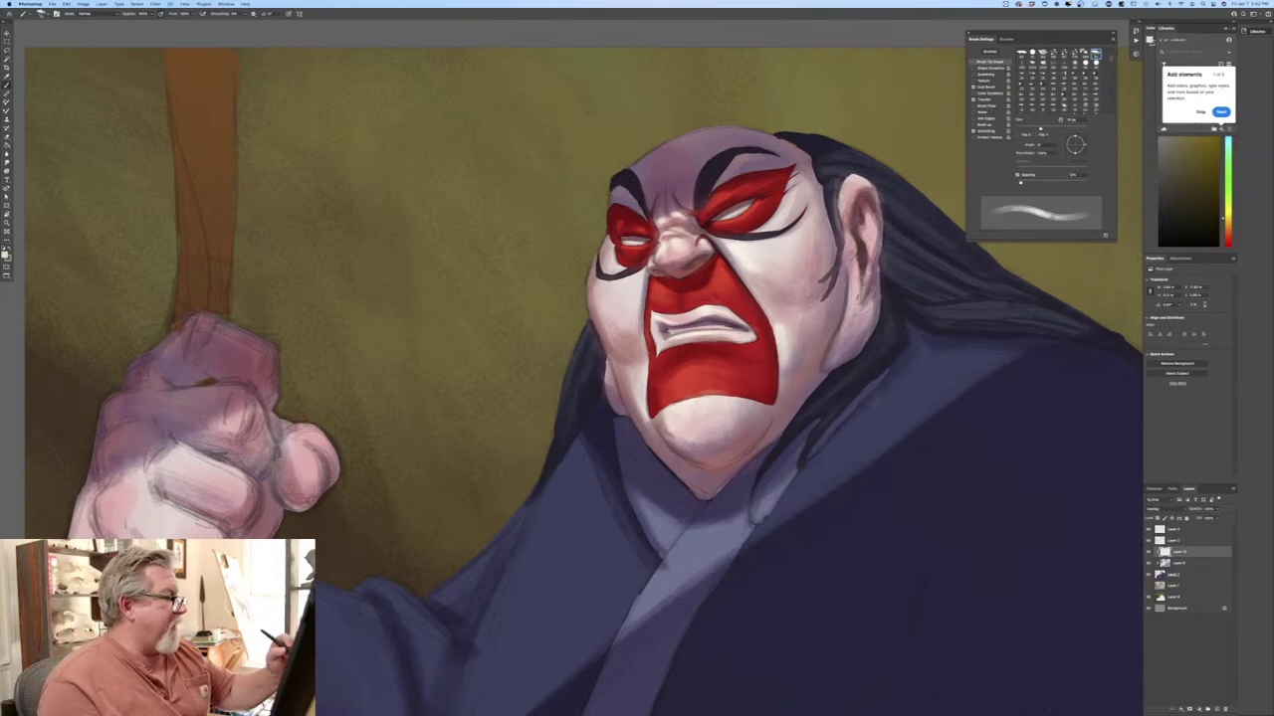
# Shrink the brush and paint small pale yellow highlights on the knuckle and thumb of the fist.
pyautogui.press('[')
pyautogui.press('[')
pyautogui.press('[')
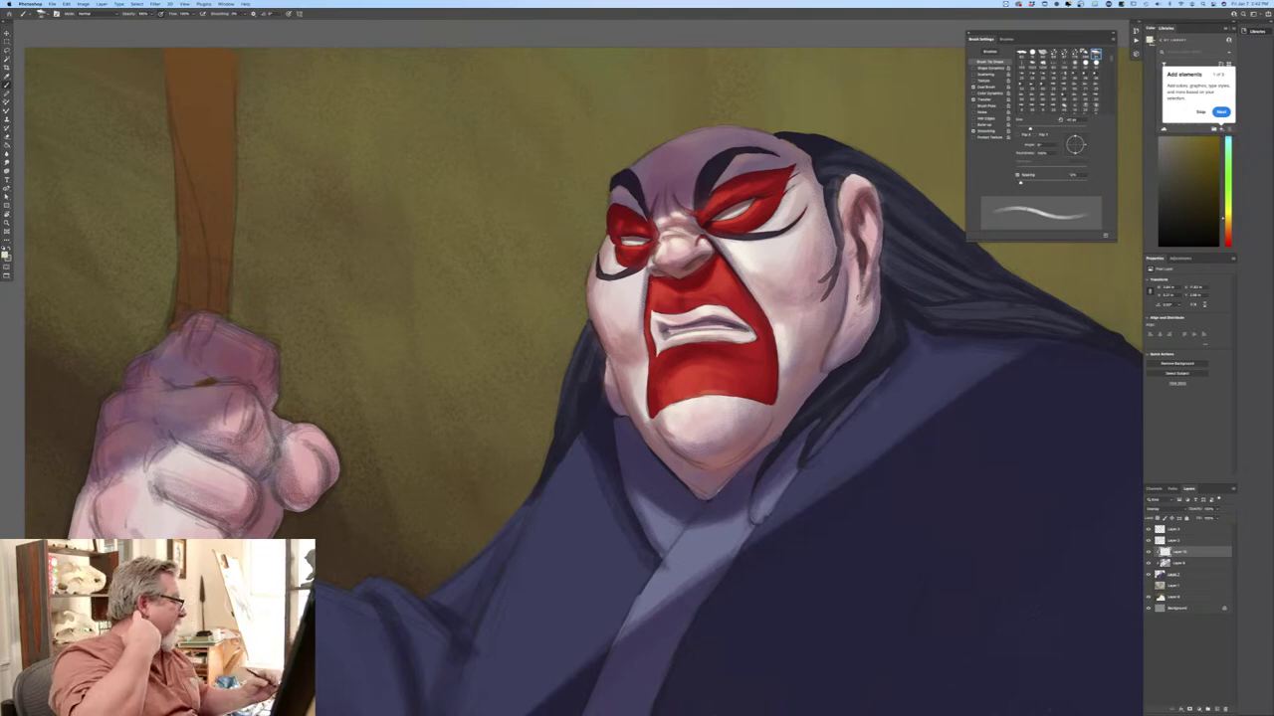
pyautogui.moveTo(238, 414)
pyautogui.mouseDown()
pyautogui.moveTo(228, 430)
pyautogui.moveTo(301, 461)
pyautogui.moveTo(309, 437)
pyautogui.moveTo(326, 448)
pyautogui.moveTo(295, 440)
pyautogui.mouseUp()
# Enlarge the brush and paint a pale yellow highlight on the upper rim of the ear.
pyautogui.press(']')
pyautogui.press(']')
pyautogui.press(']')
pyautogui.press(']')
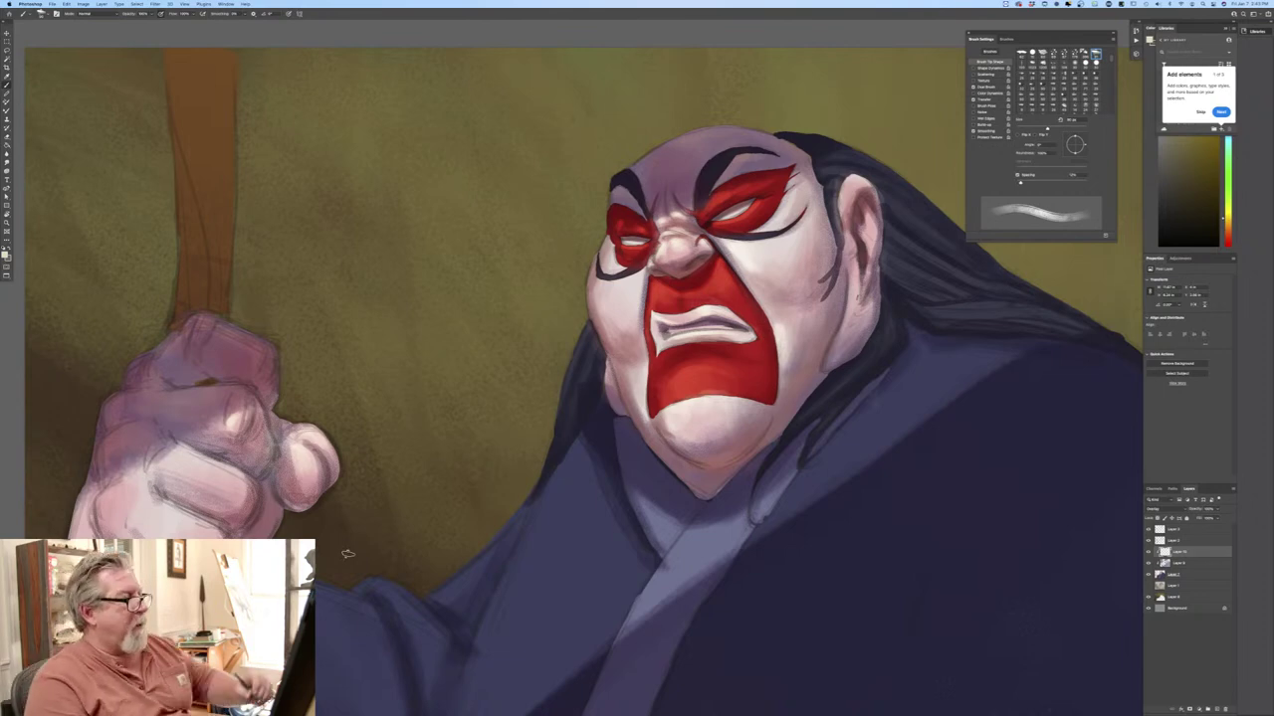
pyautogui.moveTo(851, 180); pyautogui.dragTo(851, 183)
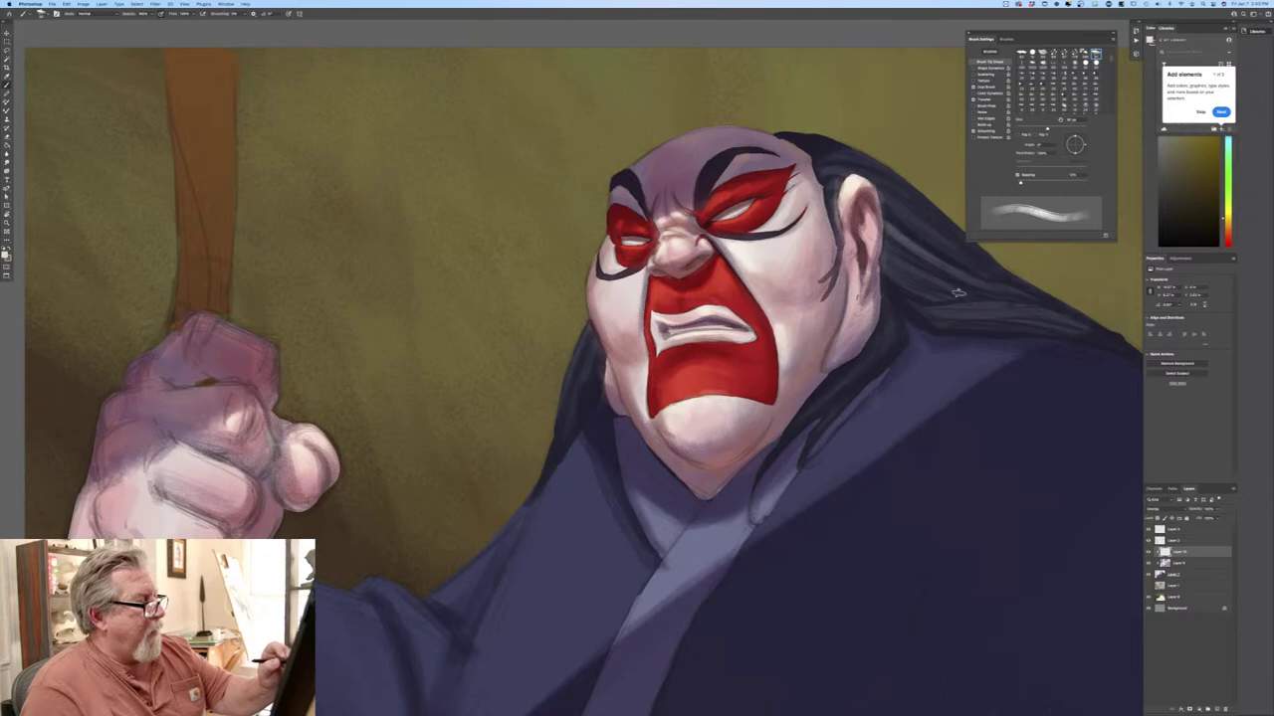
# Turn on Shape Dynamics for tapered strokes and paint light strands through the hair behind the ear.
pyautogui.click(973, 69)
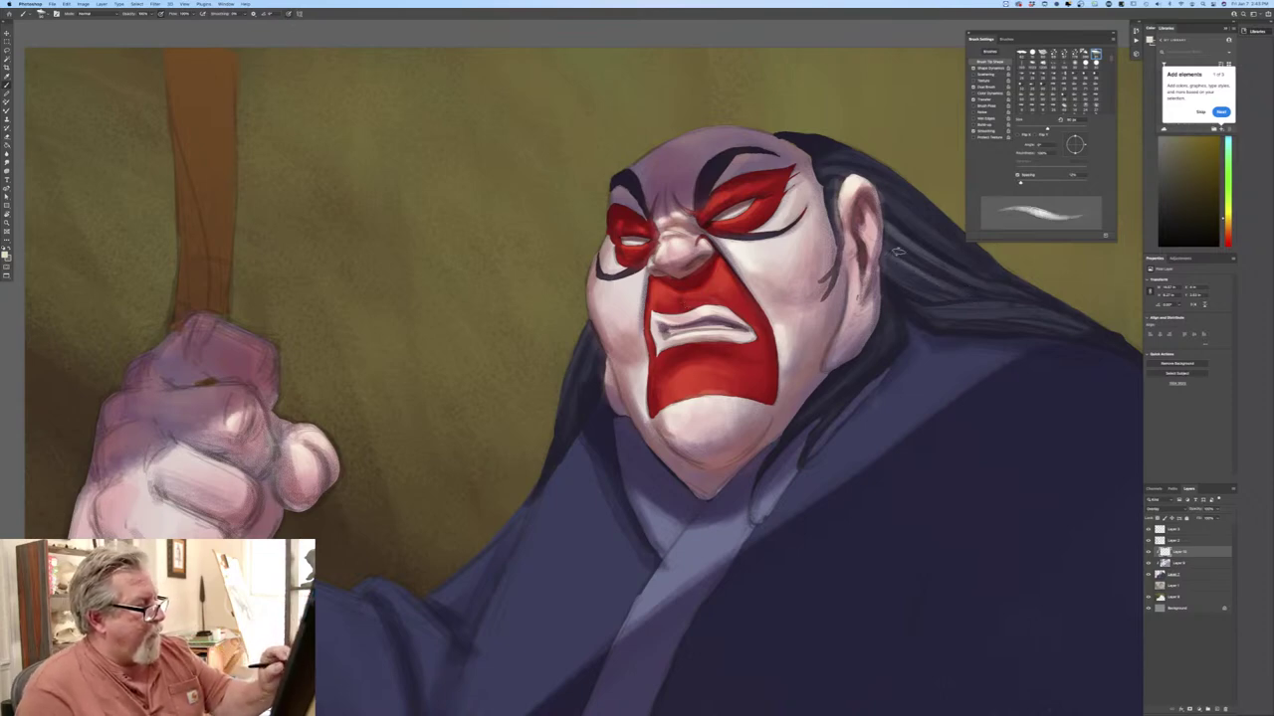
pyautogui.moveTo(359, 384); pyautogui.dragTo(211, 448)
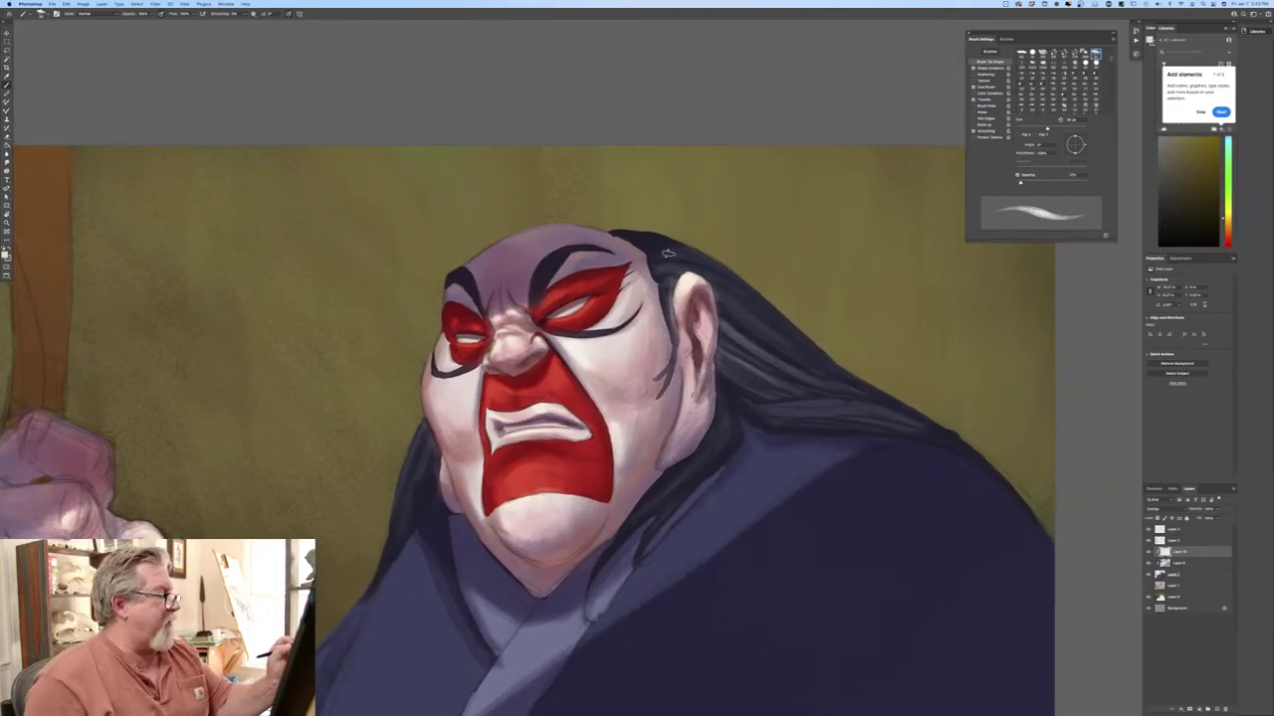
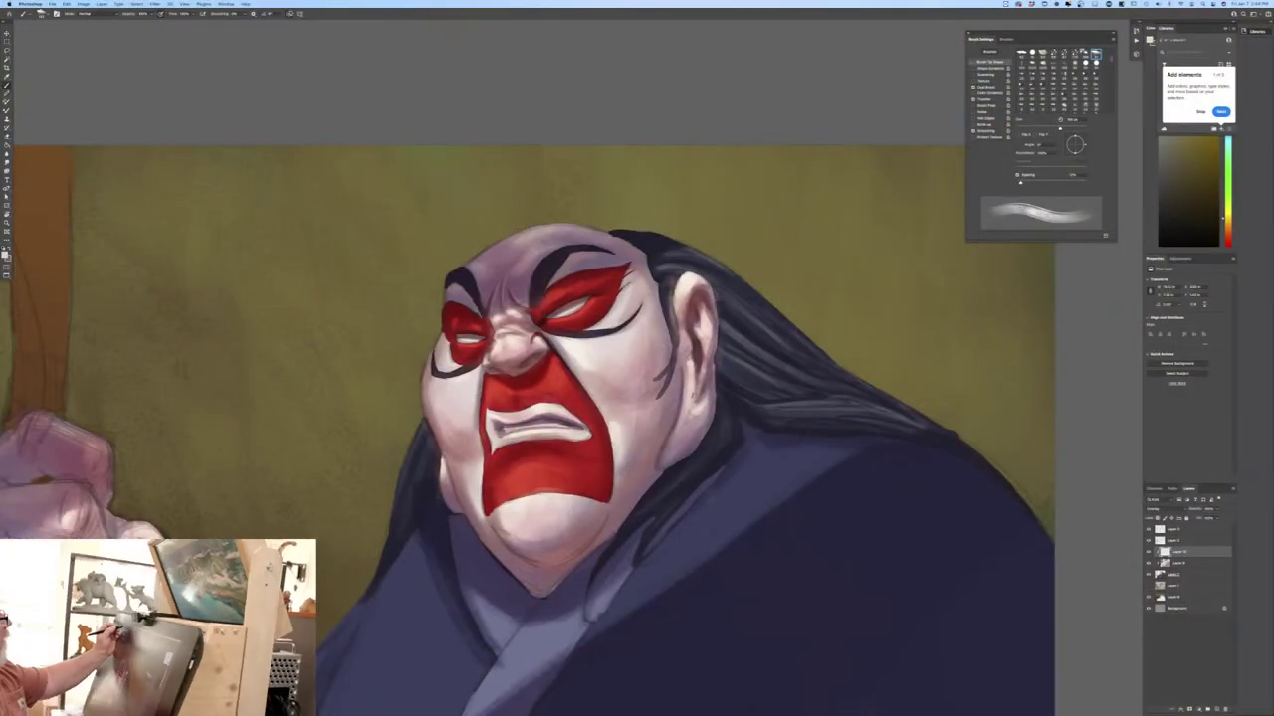
# Make the brush size follow pen pressure and shrink the brush for finer highlight strands in the hair.
pyautogui.click(290, 15)
pyautogui.press('[')
pyautogui.press('[')
pyautogui.press('[')
pyautogui.press('[')
pyautogui.press('[')
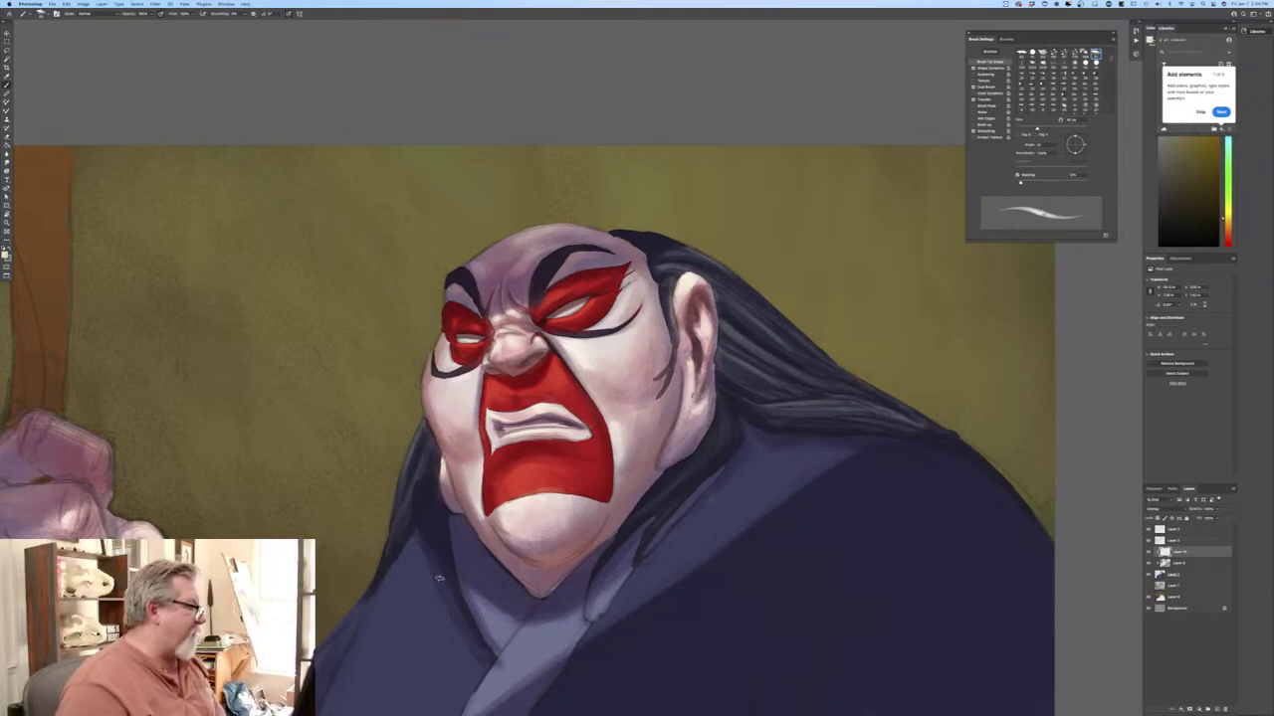
# Paint light strokes along the ear and the jaw edge below it, and touch up the lips.
pyautogui.press('super+equal')
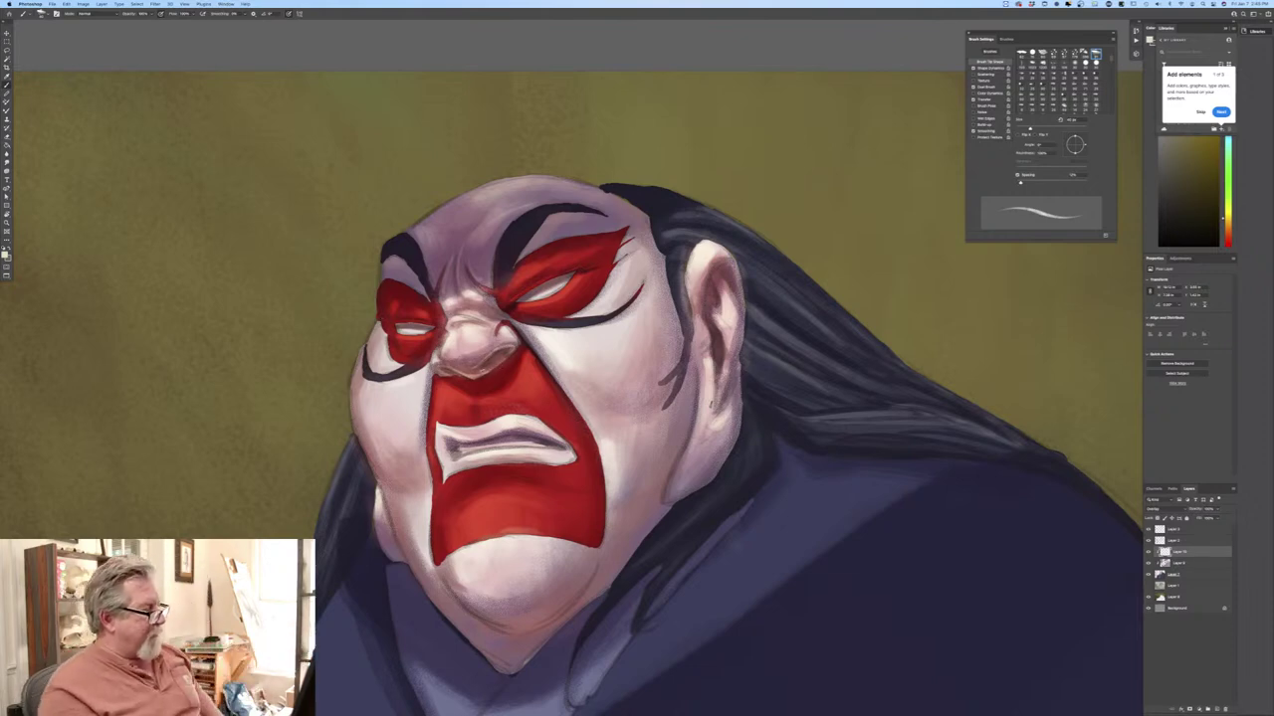
pyautogui.moveTo(701, 362)
pyautogui.mouseDown()
pyautogui.moveTo(696, 425)
pyautogui.moveTo(664, 500)
pyautogui.mouseUp()
pyautogui.moveTo(728, 456); pyautogui.dragTo(666, 501)
pyautogui.moveTo(744, 321); pyautogui.dragTo(719, 406)
pyautogui.moveTo(740, 288)
pyautogui.mouseDown()
pyautogui.moveTo(727, 259)
pyautogui.moveTo(713, 272)
pyautogui.moveTo(703, 356)
pyautogui.mouseUp()
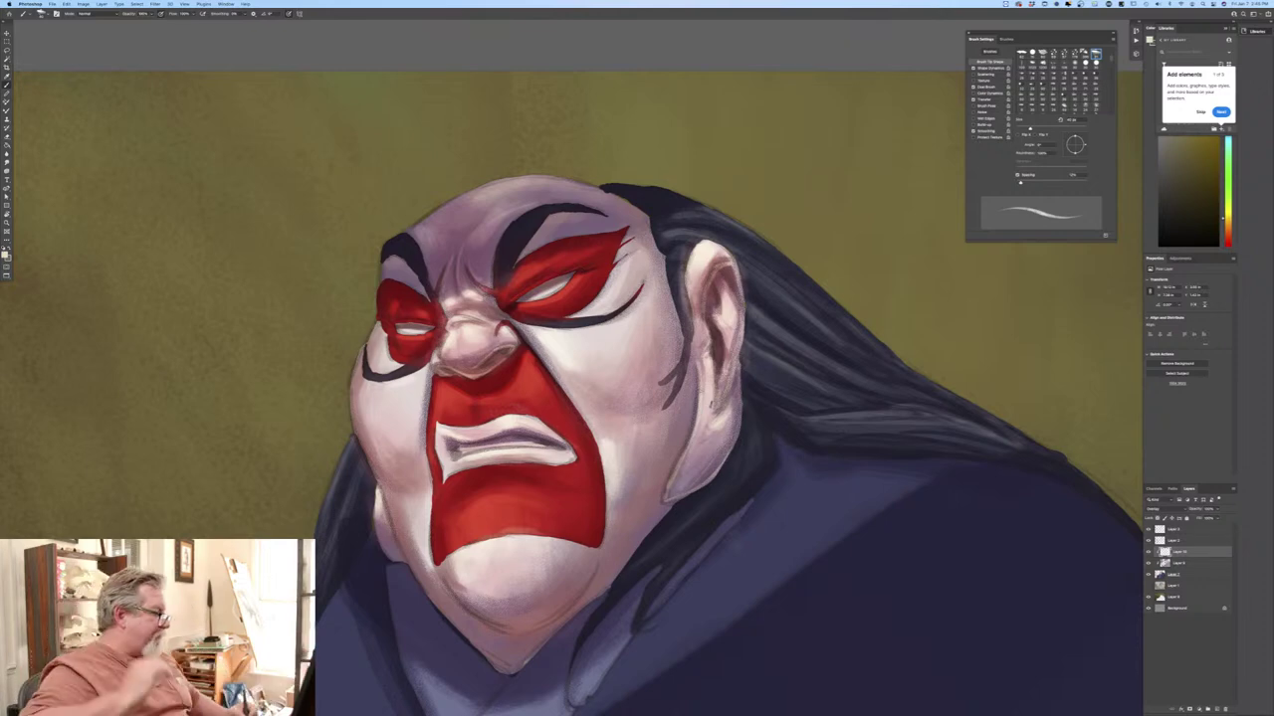
pyautogui.moveTo(450, 441)
pyautogui.mouseDown()
pyautogui.moveTo(526, 431)
pyautogui.moveTo(561, 445)
pyautogui.moveTo(503, 433)
pyautogui.mouseUp()
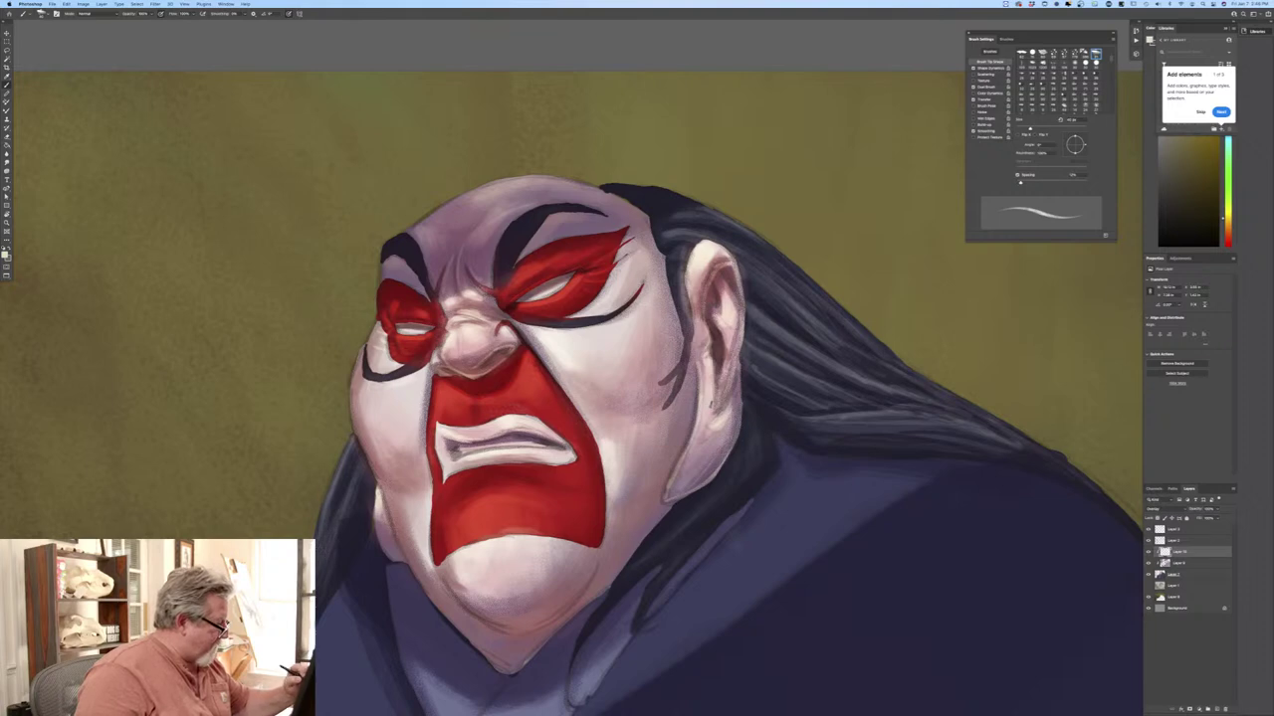
# Add a new layer at the top of the layer stack and set its blending mode to Multiply.
pyautogui.hotkey('ctrl', '-')
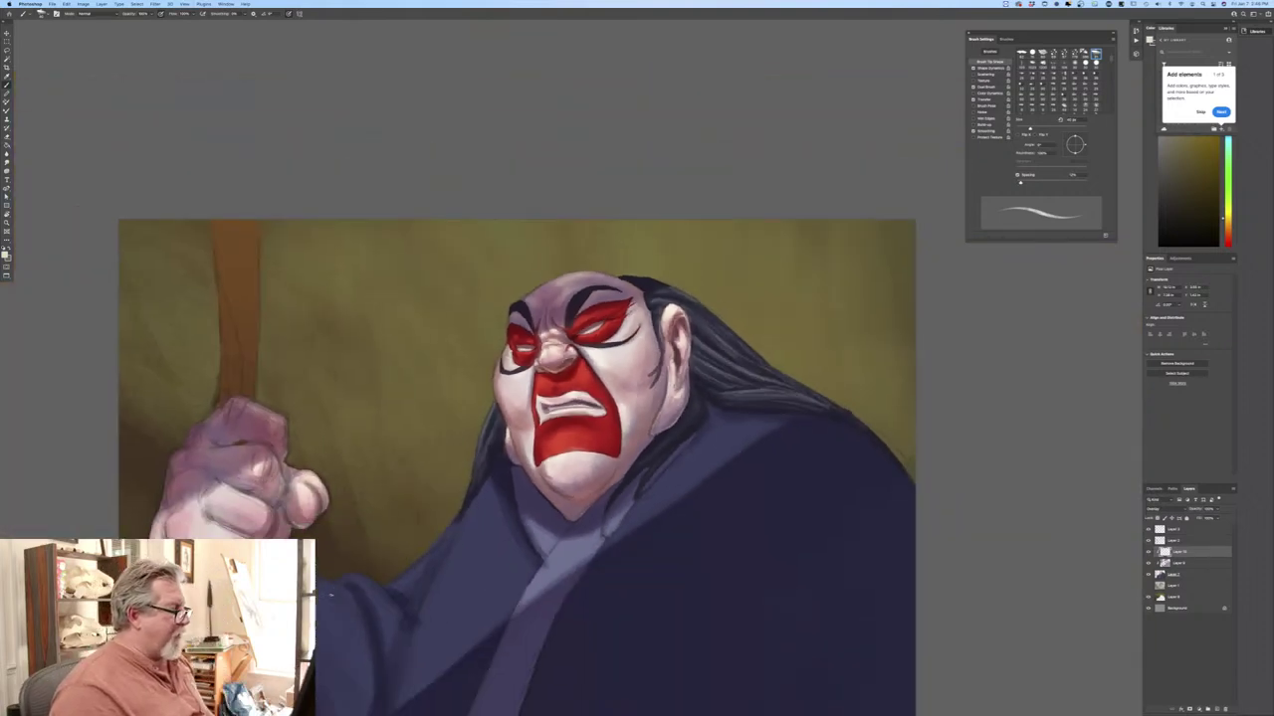
pyautogui.moveTo(414, 561); pyautogui.dragTo(469, 448)
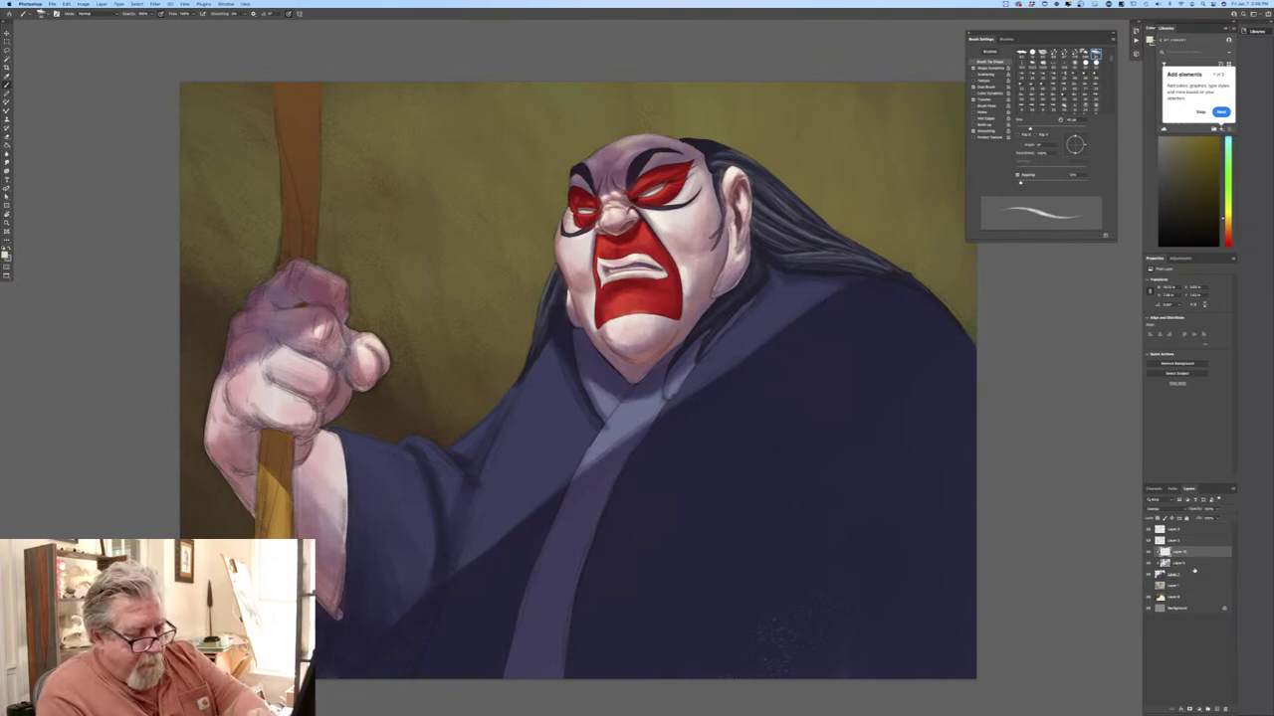
pyautogui.click(1193, 564)
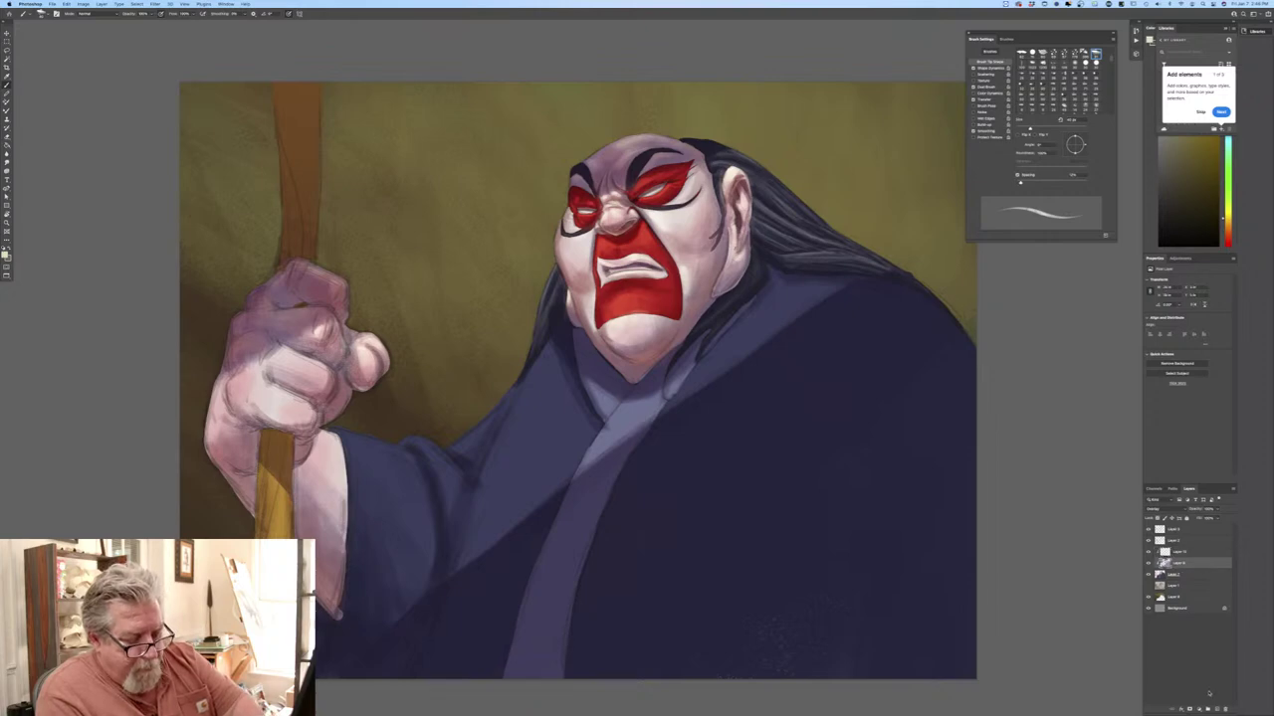
pyautogui.click(1184, 531)
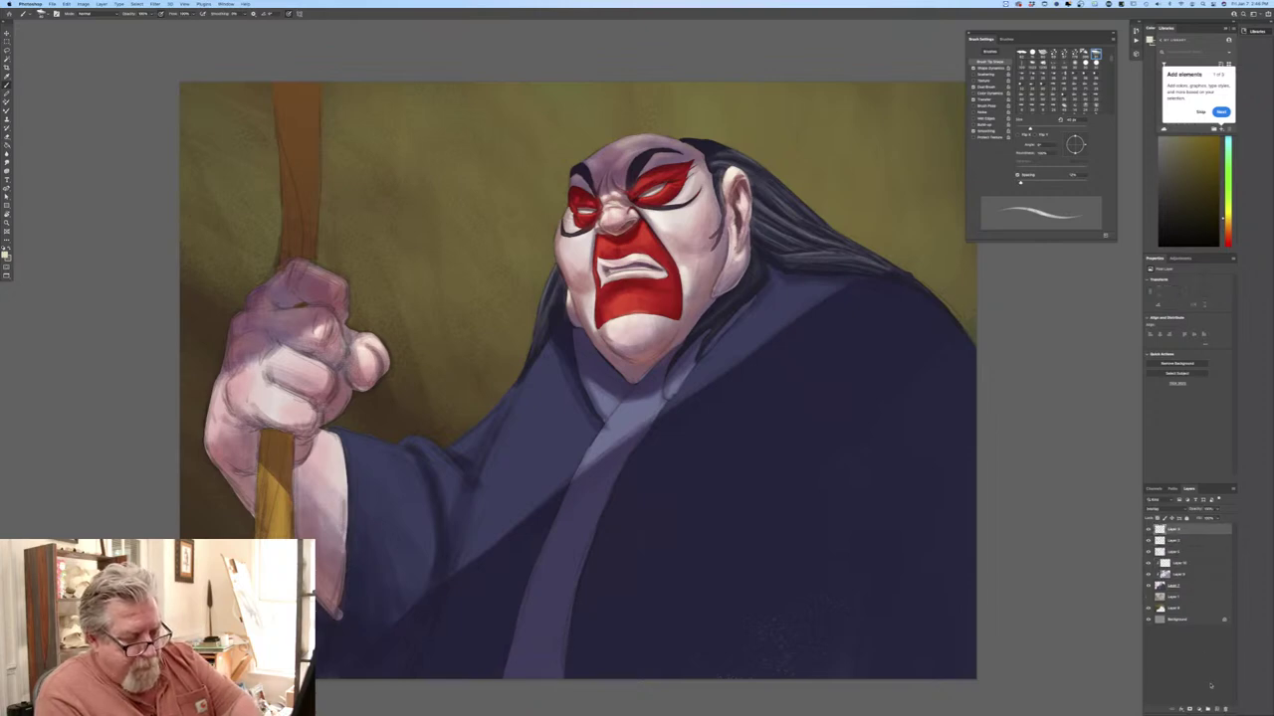
pyautogui.click(1158, 508)
pyautogui.click(1154, 531)
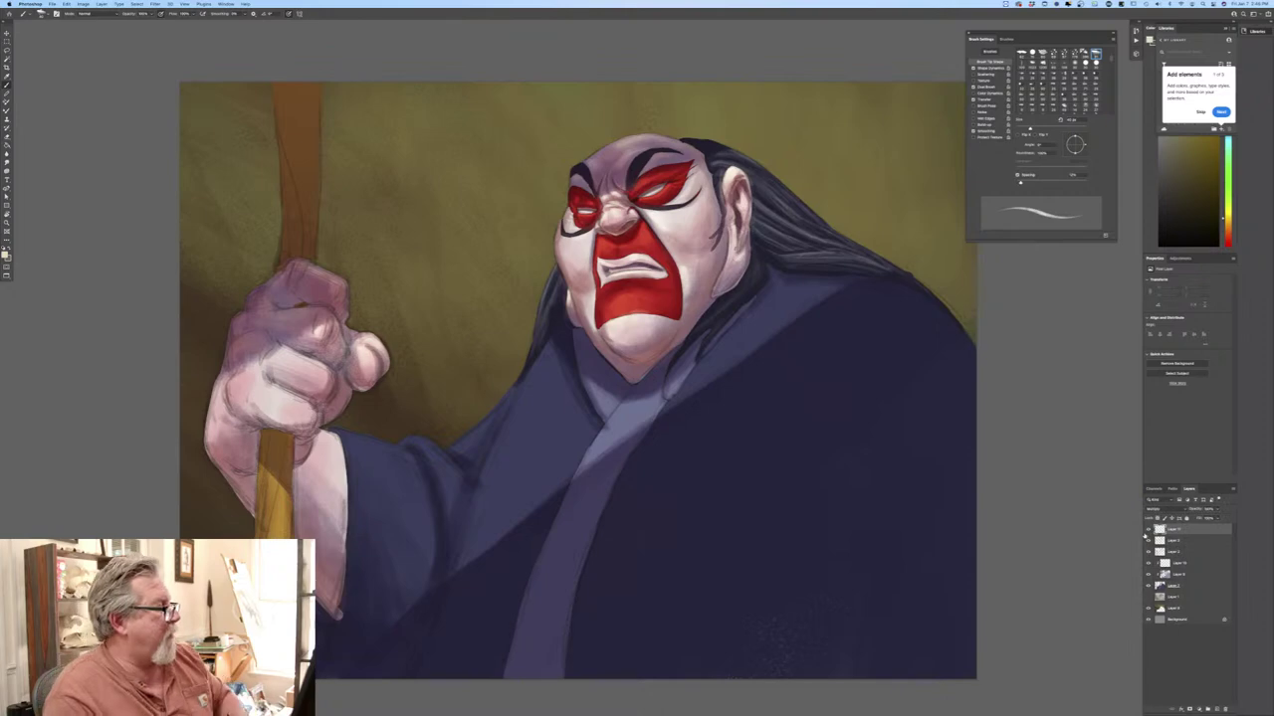
# Enlarge the brush and paint shading beneath the nose on the new layer, keeping it in Multiply mode.
pyautogui.press('super+plus')
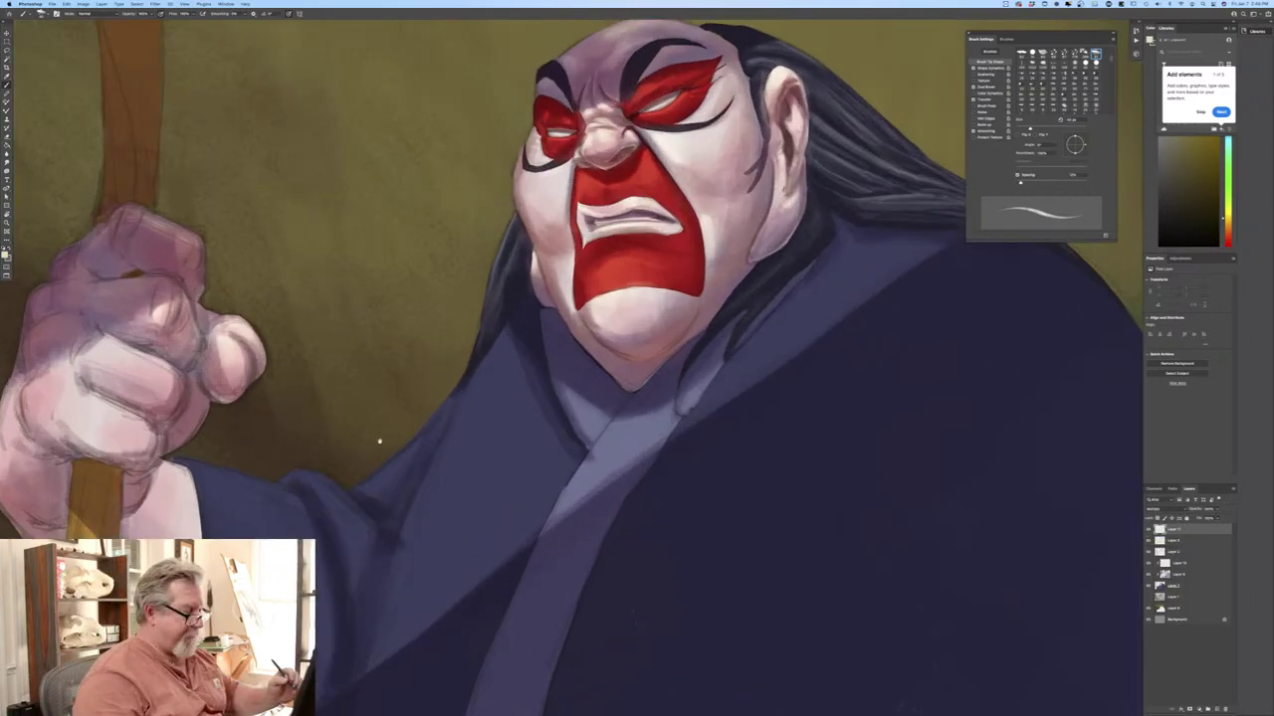
pyautogui.moveTo(367, 456); pyautogui.dragTo(341, 531)
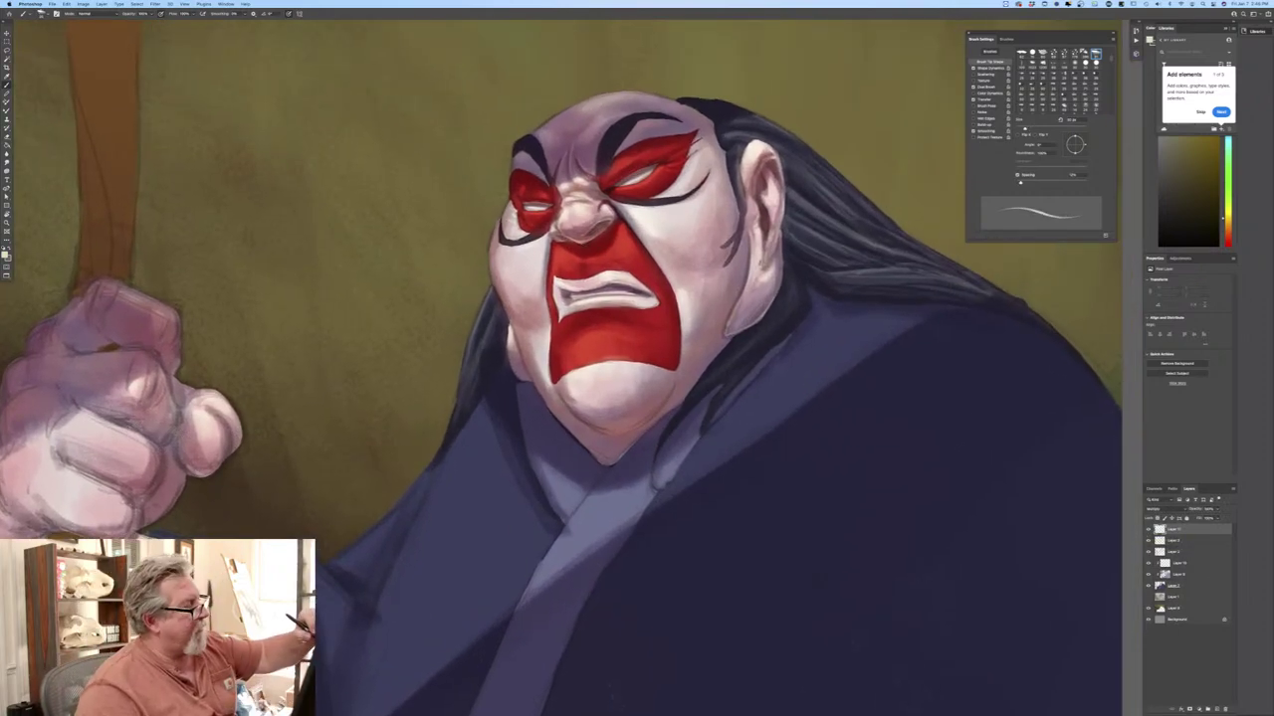
pyautogui.press(']')
pyautogui.press(']')
pyautogui.moveTo(607, 220); pyautogui.dragTo(597, 227)
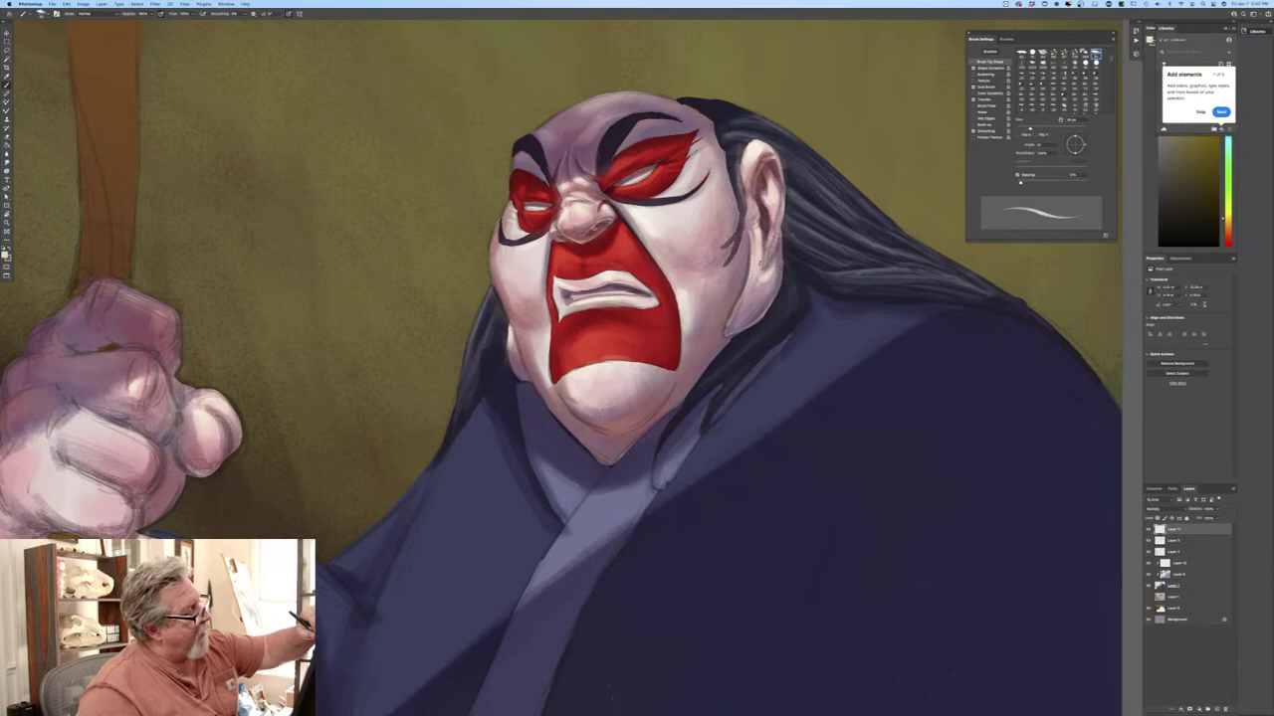
pyautogui.click(1157, 509)
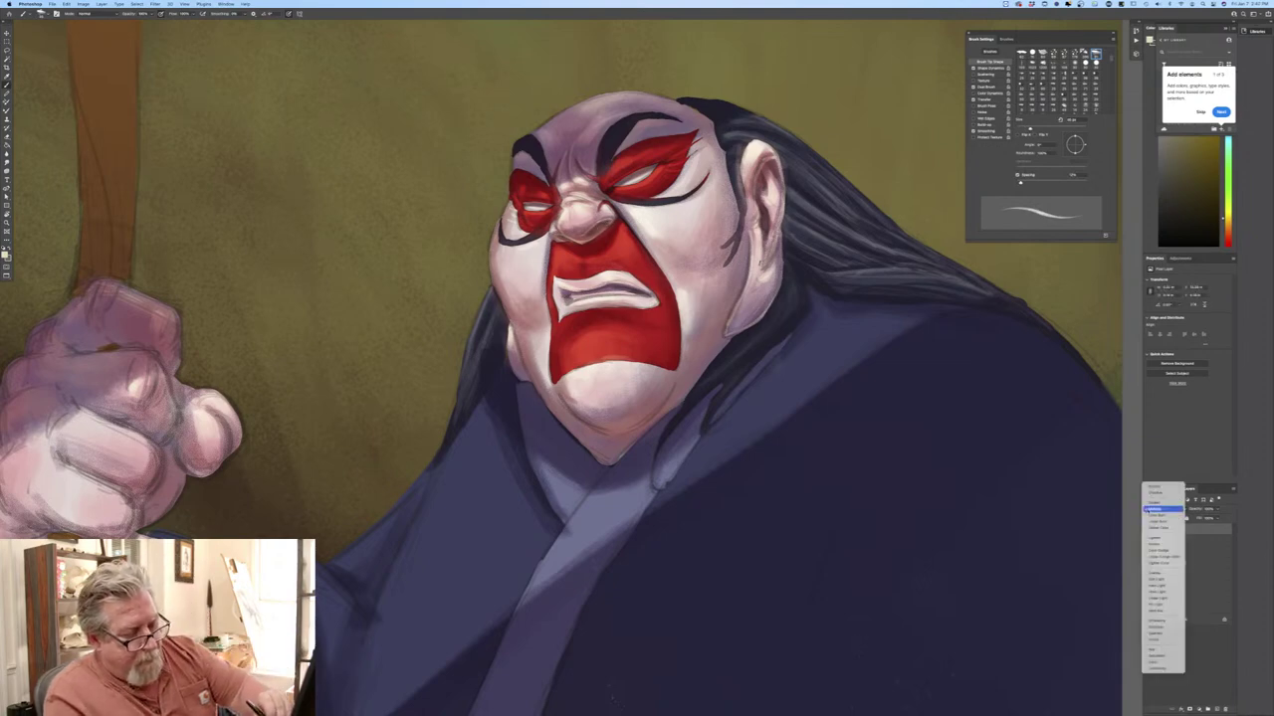
pyautogui.click(1148, 510)
# Set the foreground colour to a muted reddish brown and shade the red makeup around the eyes with a larger brush.
pyautogui.click(5, 256)
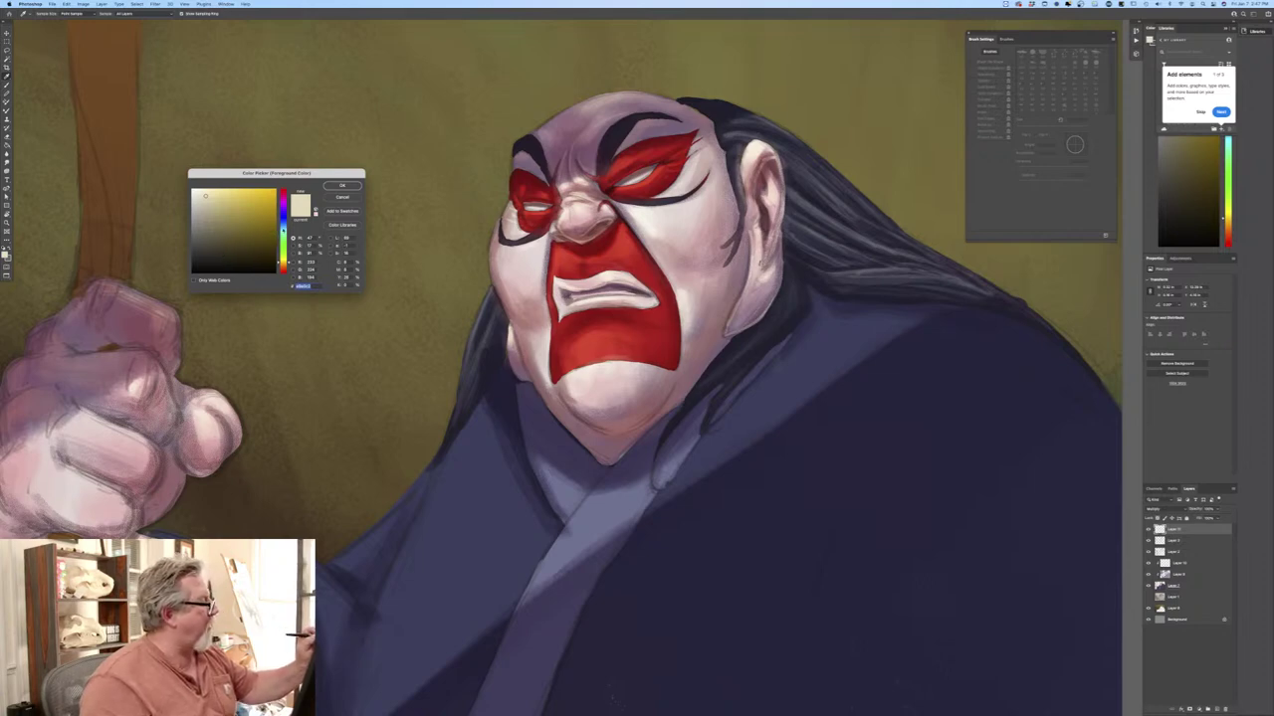
pyautogui.click(284, 269)
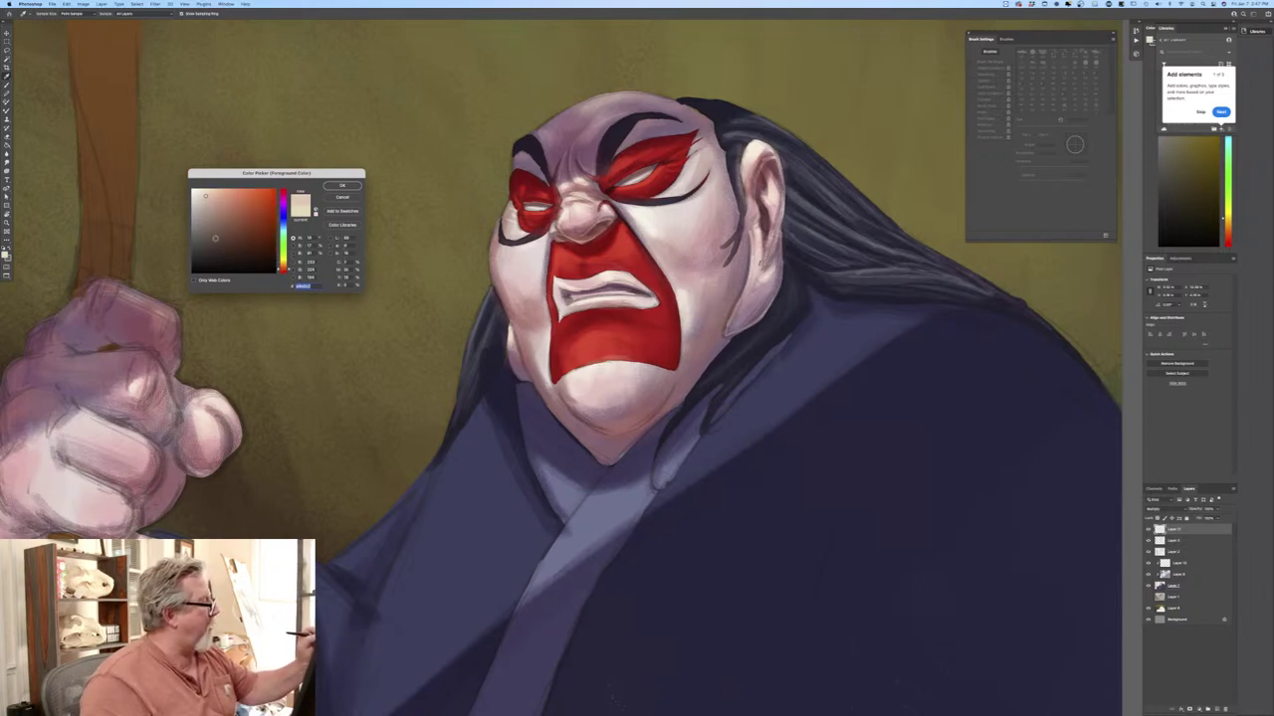
pyautogui.click(342, 185)
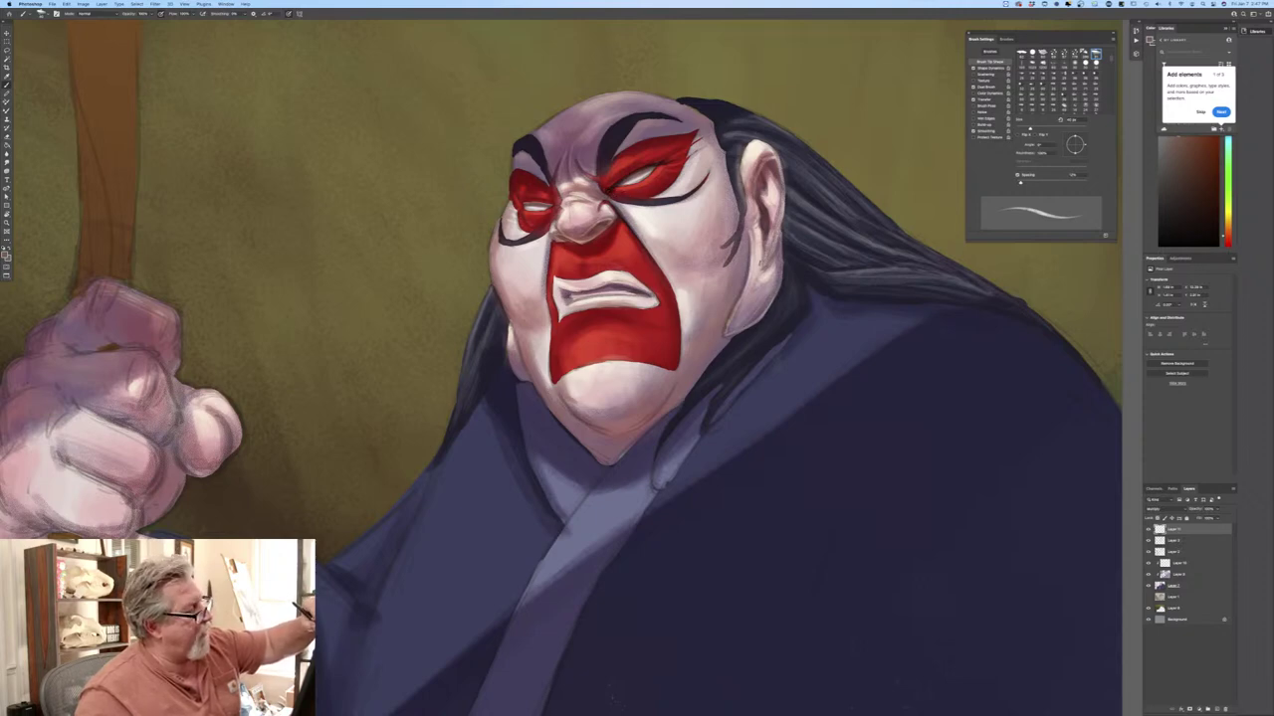
pyautogui.press(']')
pyautogui.press(']')
pyautogui.moveTo(653, 168); pyautogui.dragTo(663, 161)
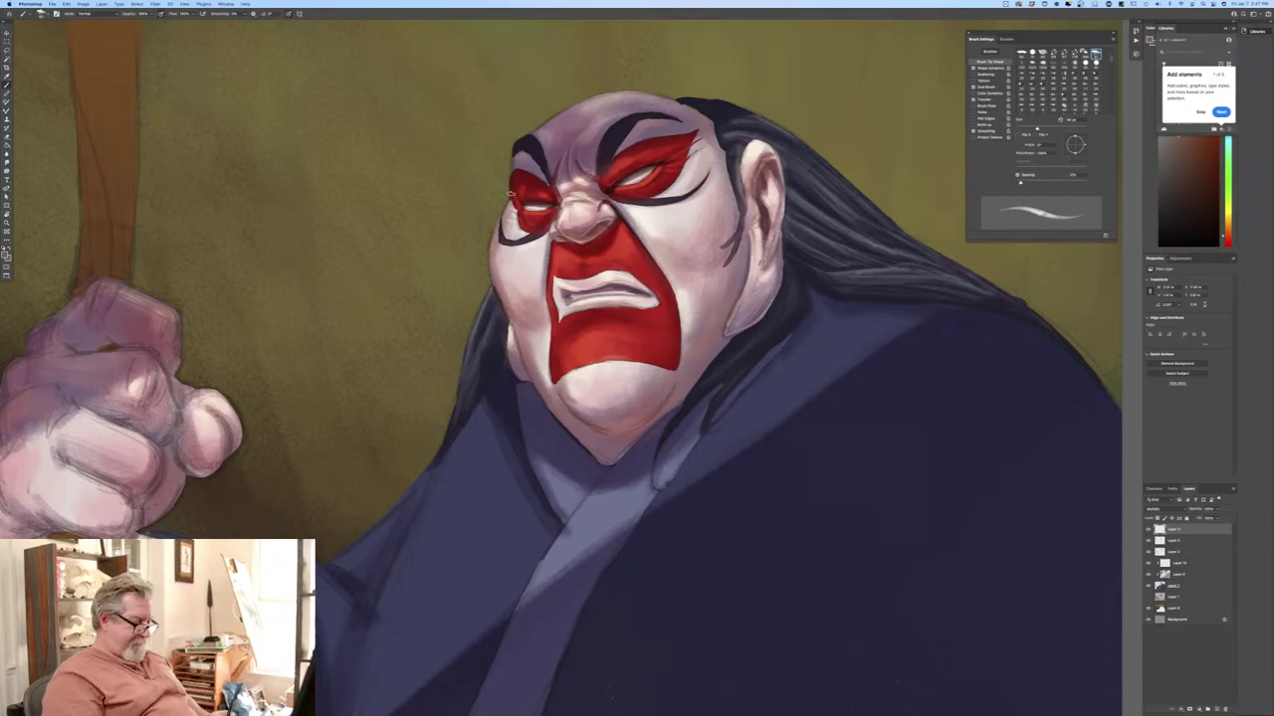
pyautogui.press('super+minus')
pyautogui.press('super+minus')
pyautogui.press('super+plus')
pyautogui.press('super+plus')
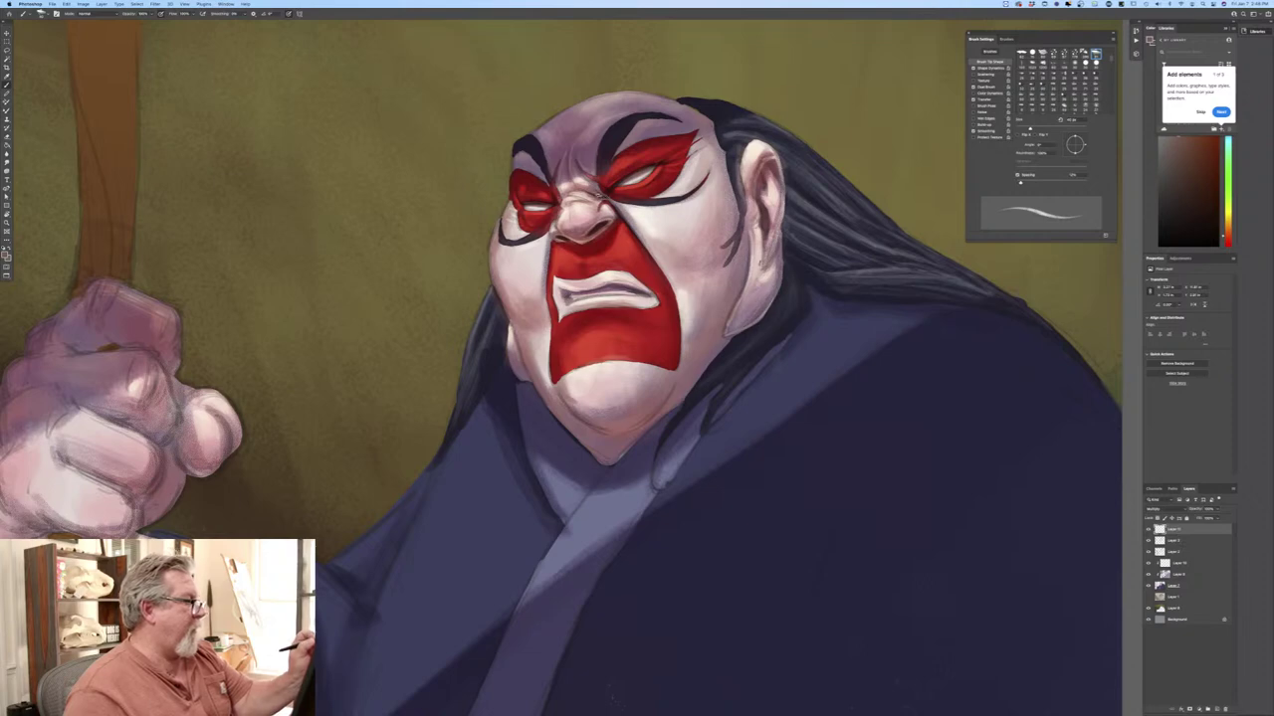
# Compare the painting with the original pencil sketch by isolating and toggling the sketch layer, leaving the sketch hidden.
pyautogui.moveTo(1147, 587); pyautogui.dragTo(1147, 580)
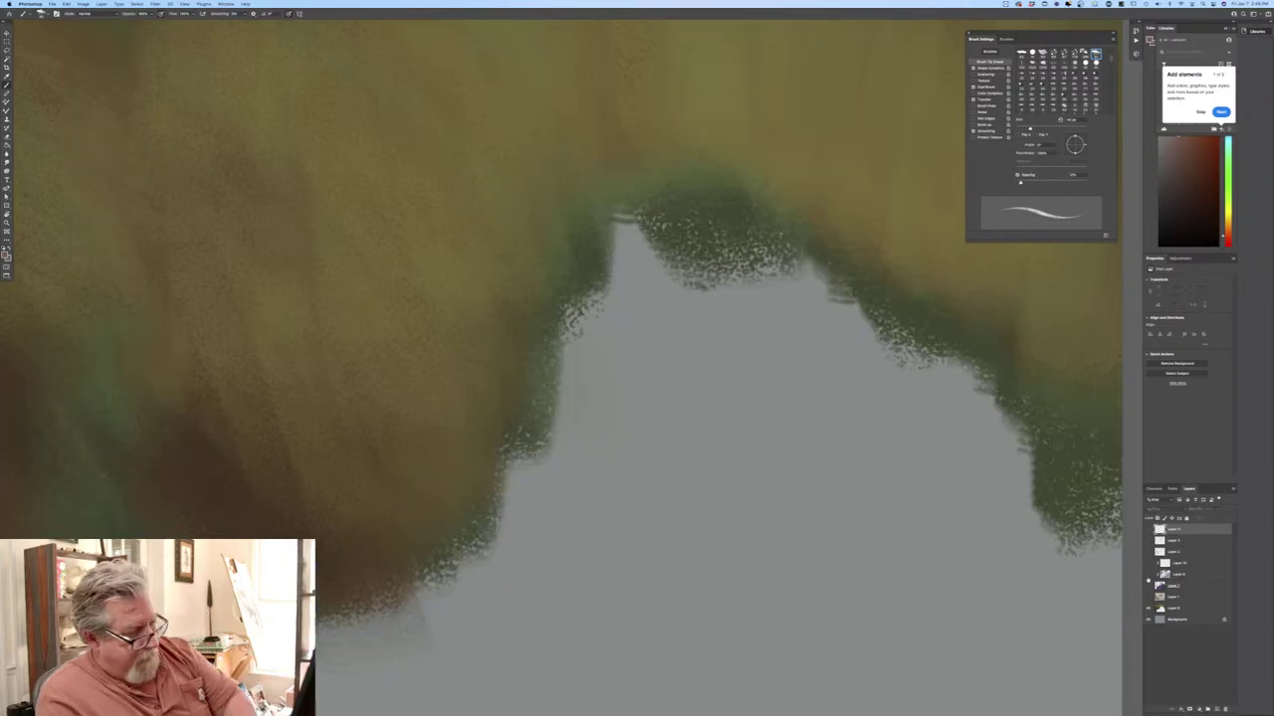
pyautogui.keyDown('alt'); pyautogui.click(1147, 596); pyautogui.keyUp('alt')
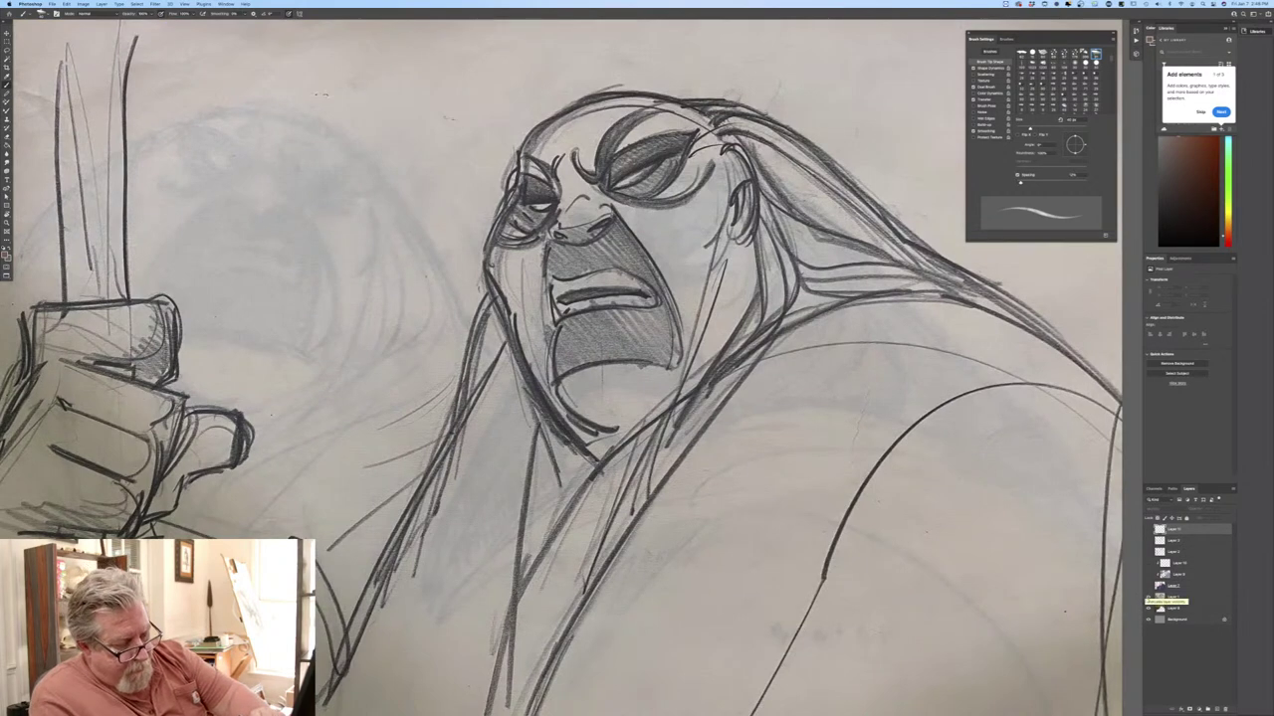
pyautogui.moveTo(1147, 586); pyautogui.dragTo(1147, 529)
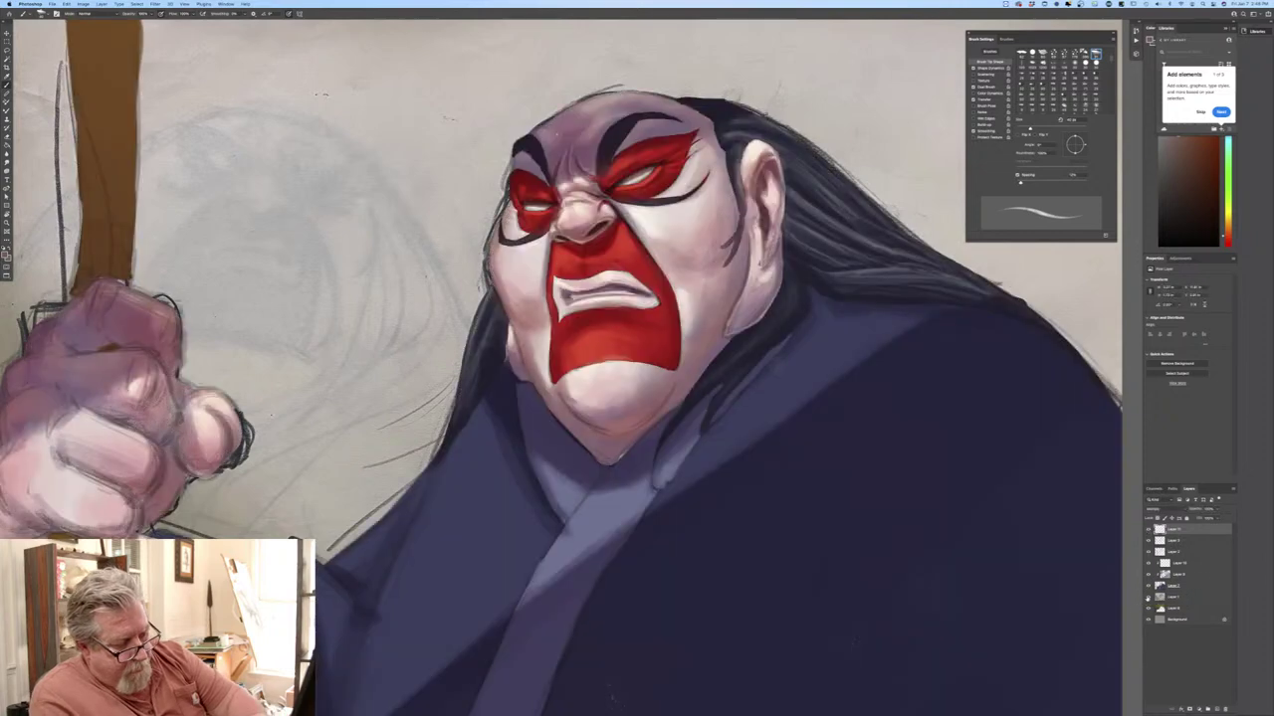
pyautogui.click(1148, 602)
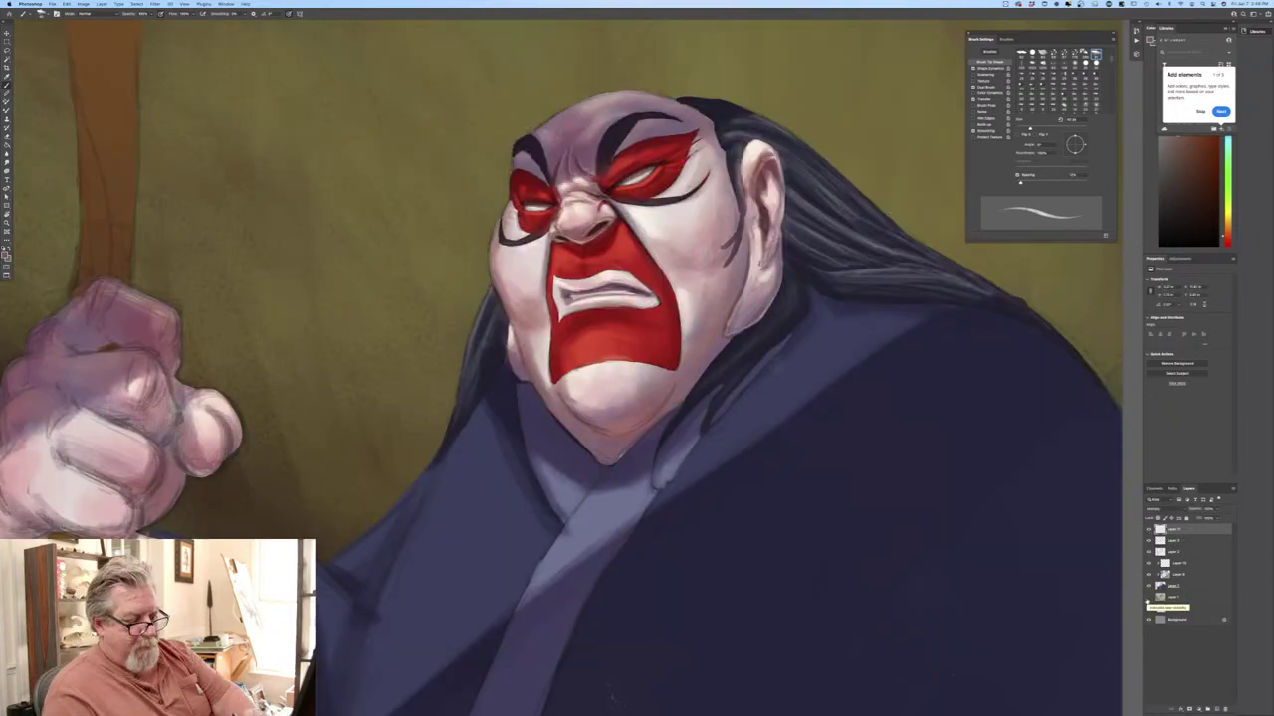
pyautogui.click(1148, 602)
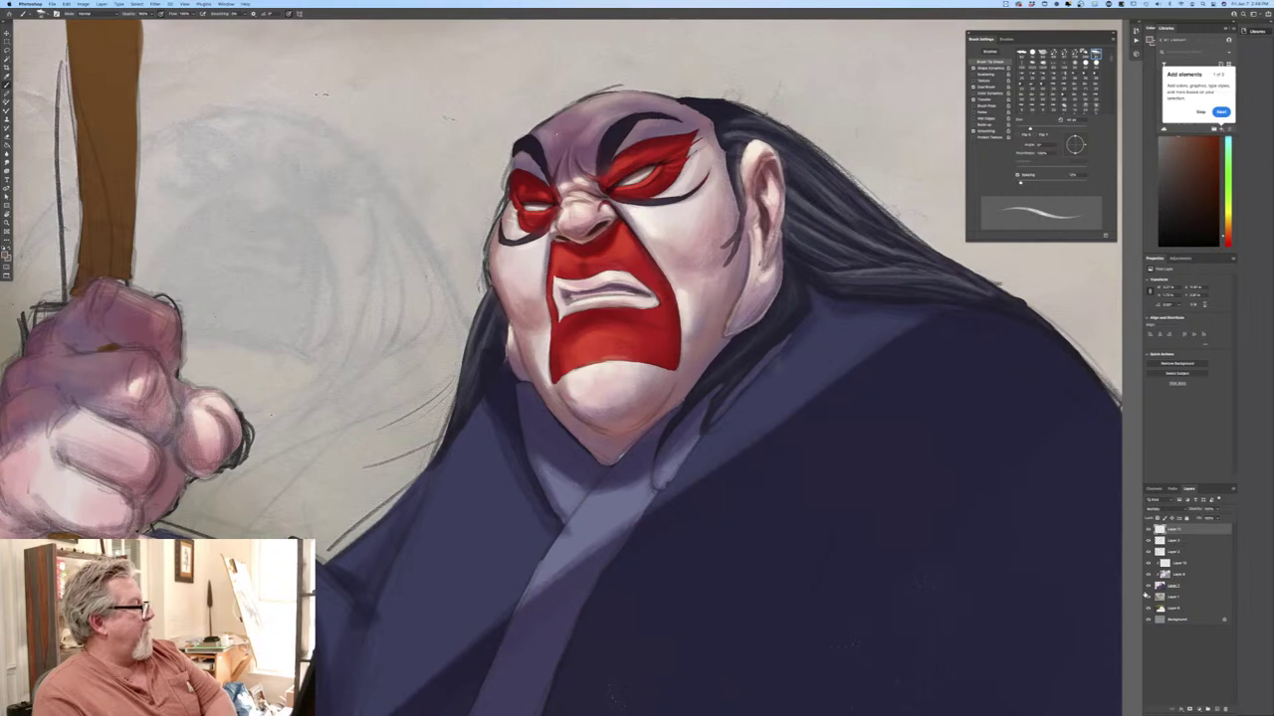
pyautogui.click(1148, 600)
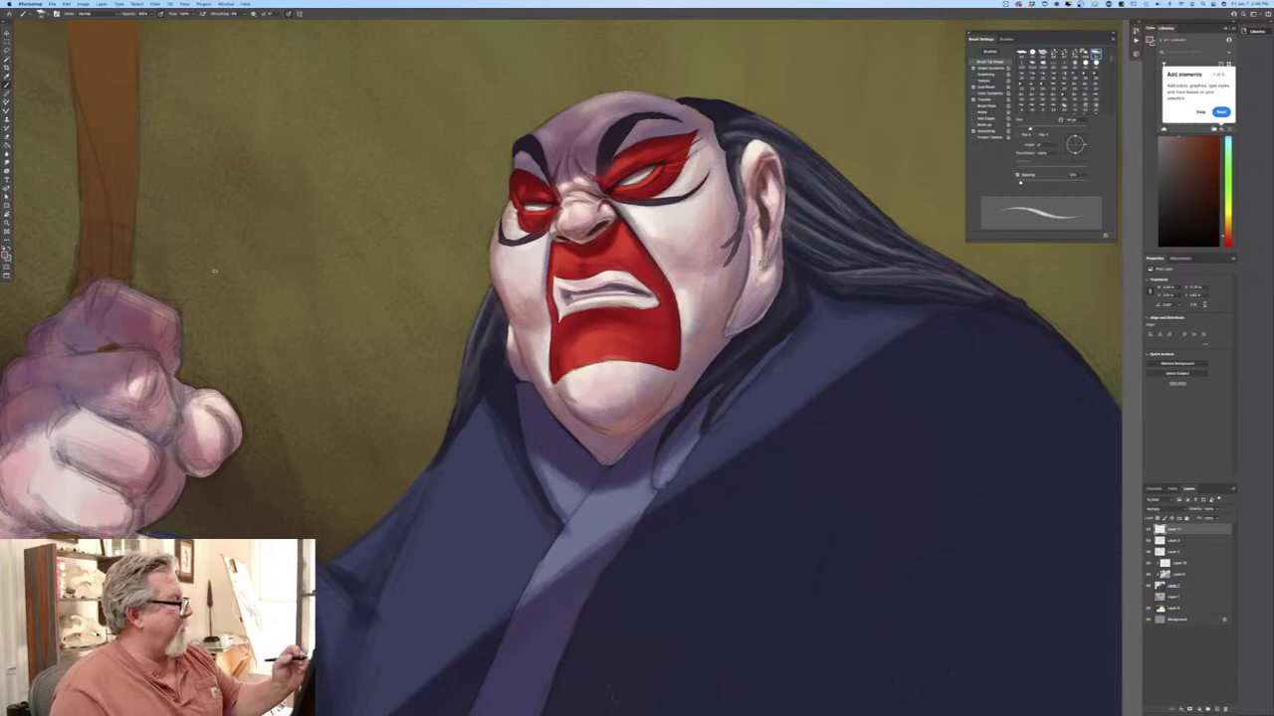
# Adjust the muted brown foreground colour and shade the red makeup around the mouth and its outer edge.
pyautogui.click(5, 254)
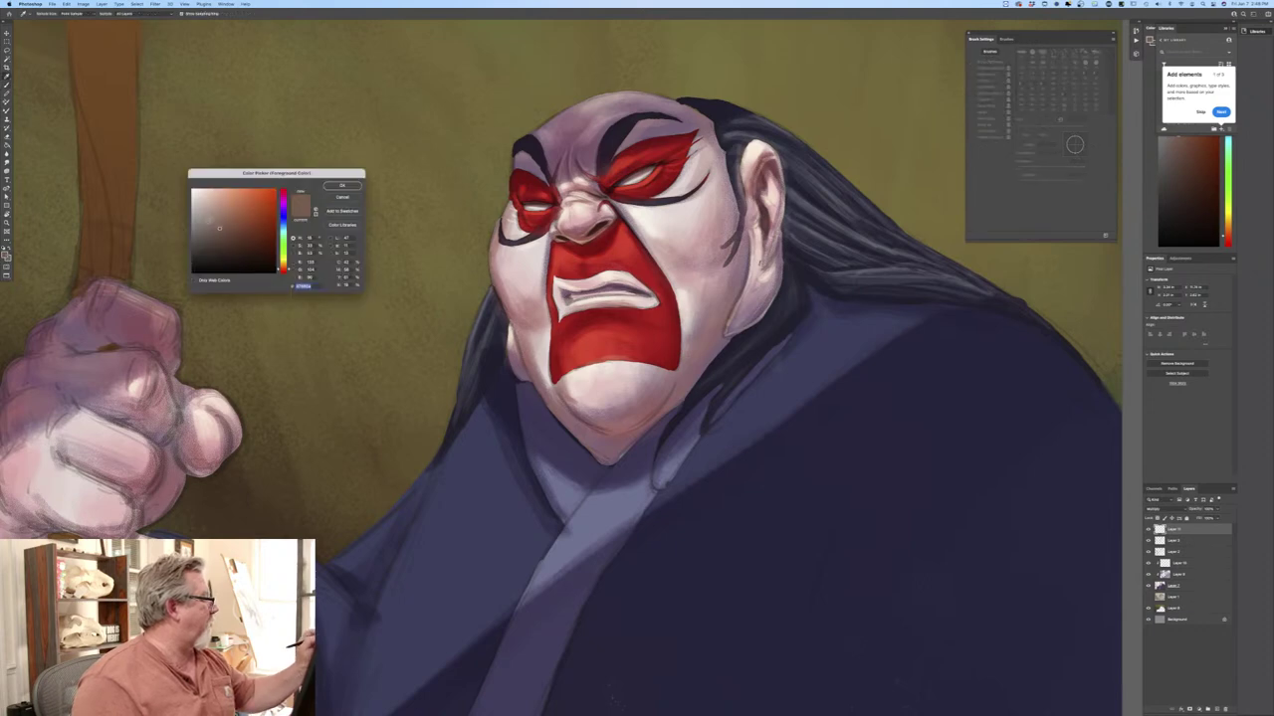
pyautogui.press('Return')
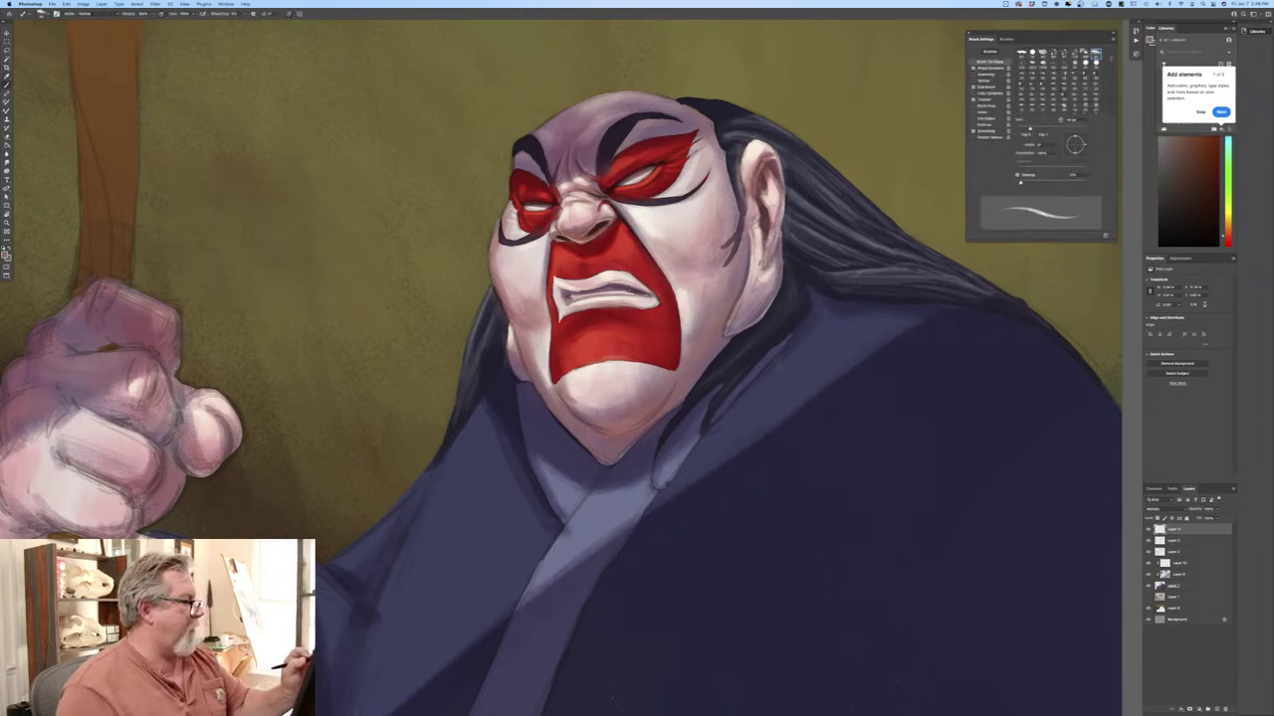
pyautogui.moveTo(628, 285); pyautogui.dragTo(613, 288)
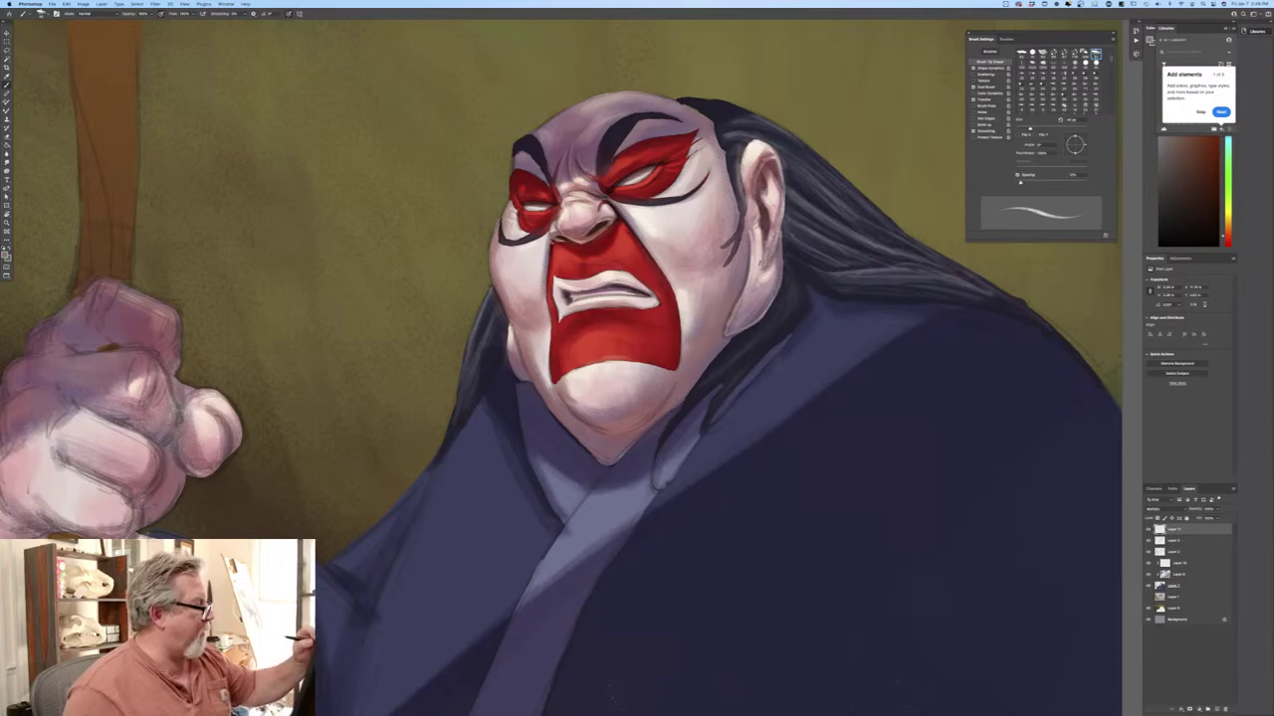
pyautogui.moveTo(548, 297); pyautogui.dragTo(553, 325)
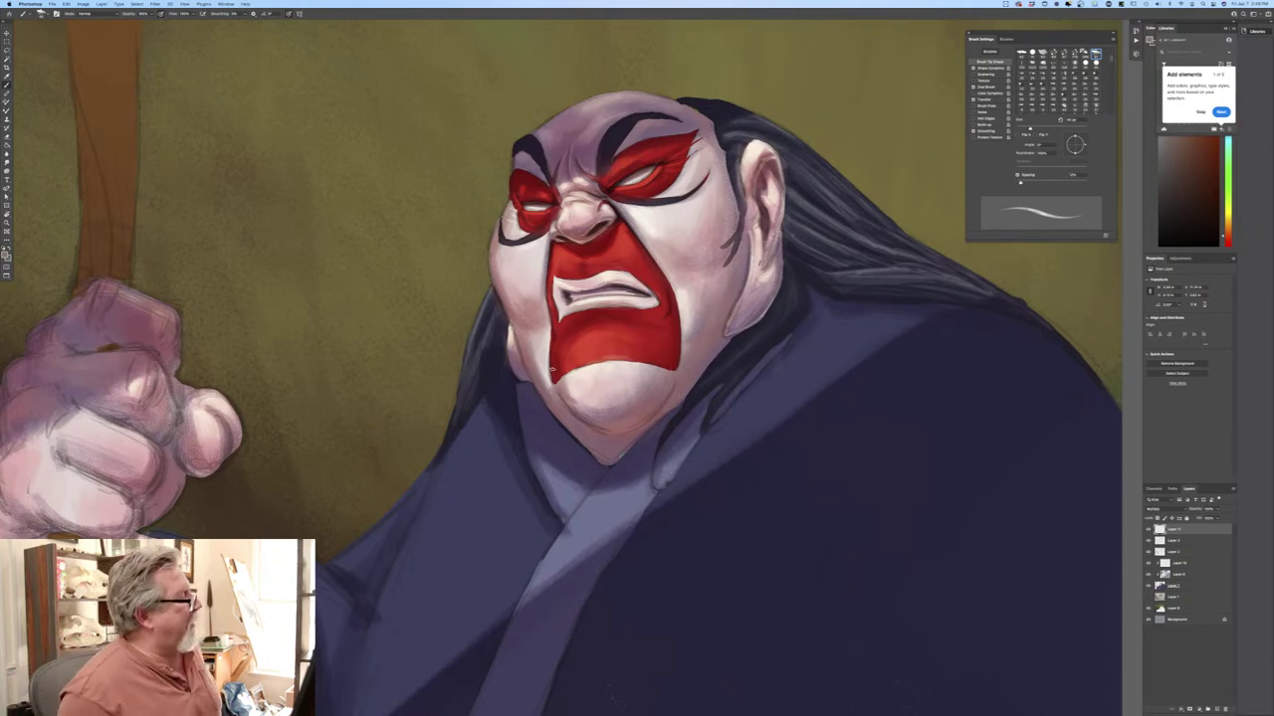
# Set the foreground colour to a lighter, muted magenta pink.
pyautogui.click(4, 256)
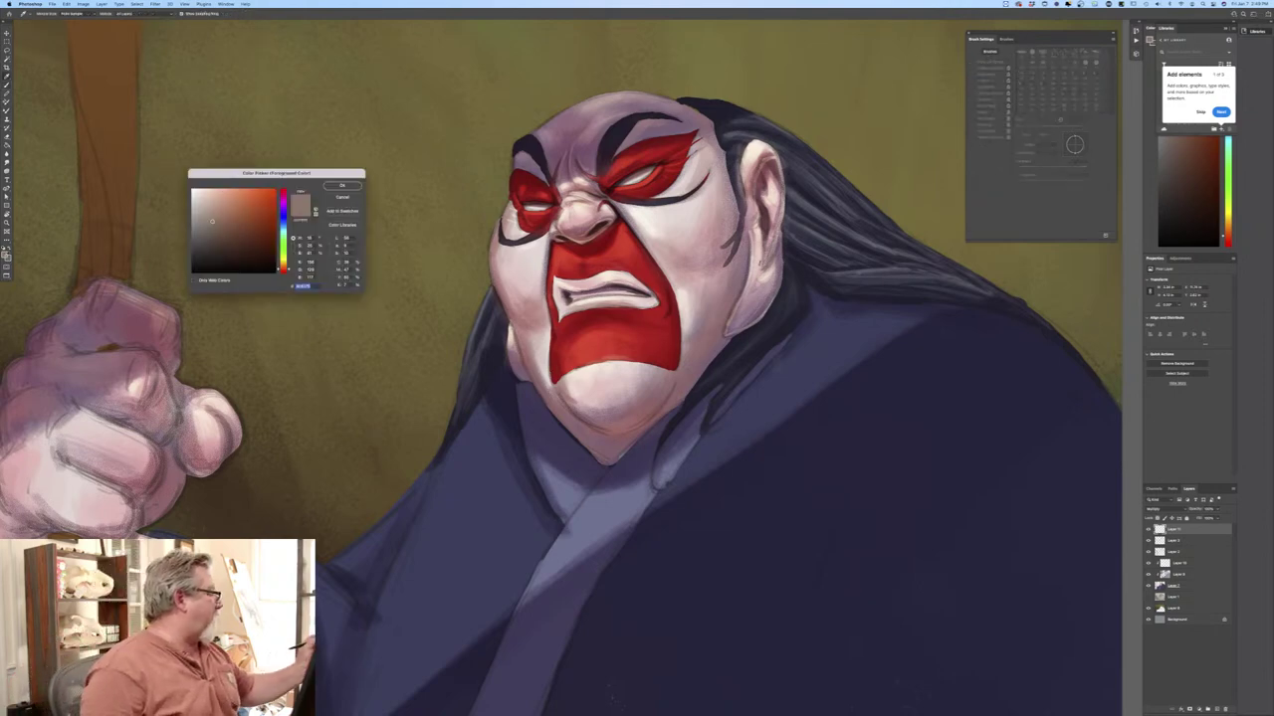
pyautogui.click(284, 193)
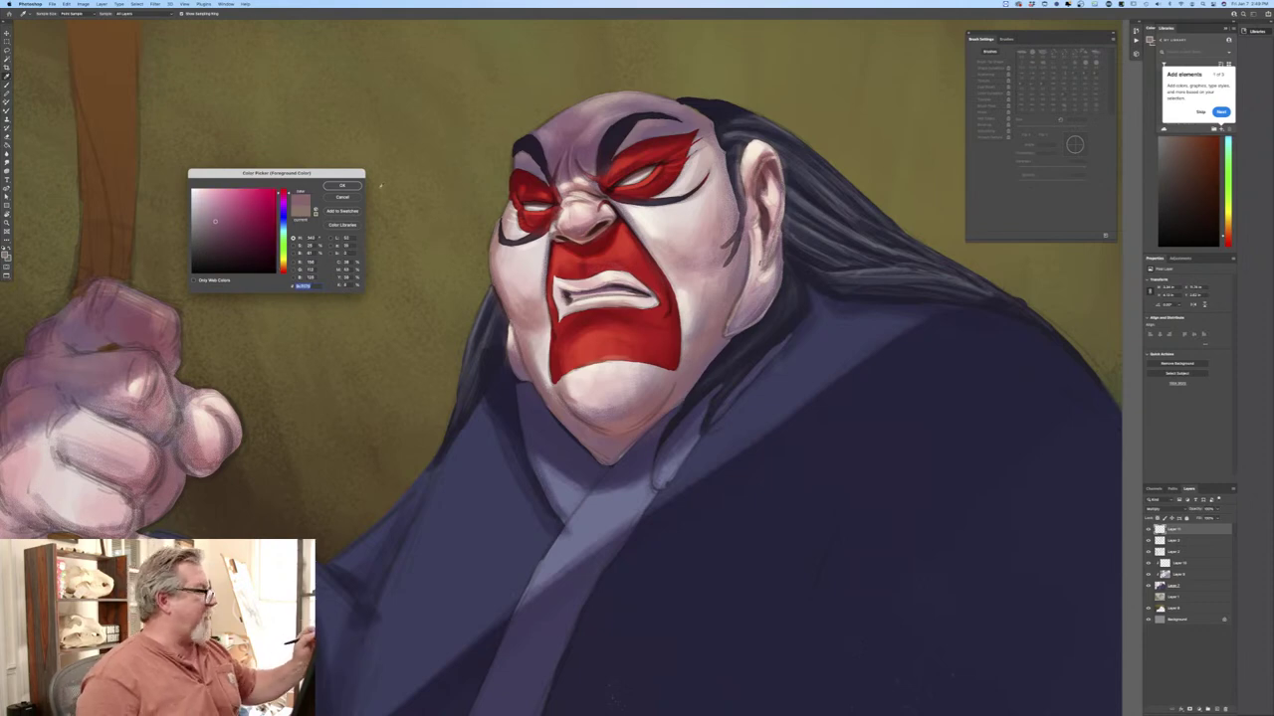
pyautogui.click(214, 212)
pyautogui.click(342, 186)
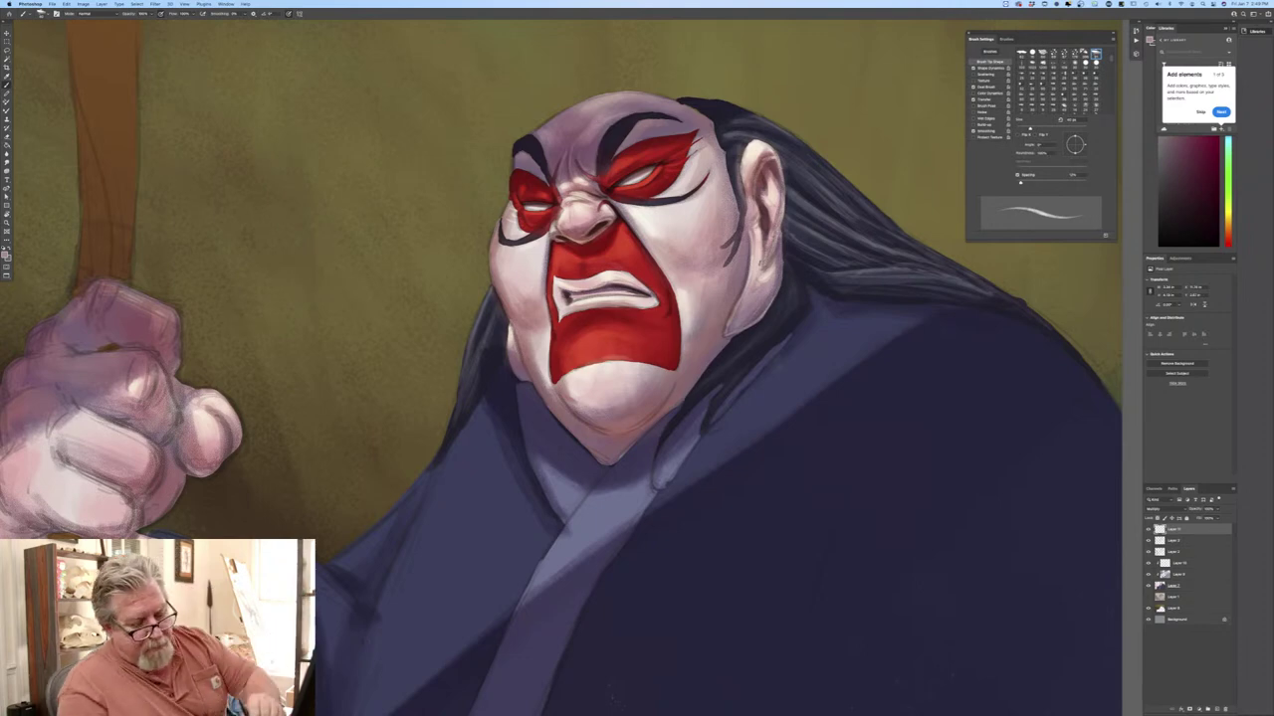
# Add a new layer on top and set the foreground colour to a muted olive based on the background beside the head.
pyautogui.press('alt+shift+super+n')
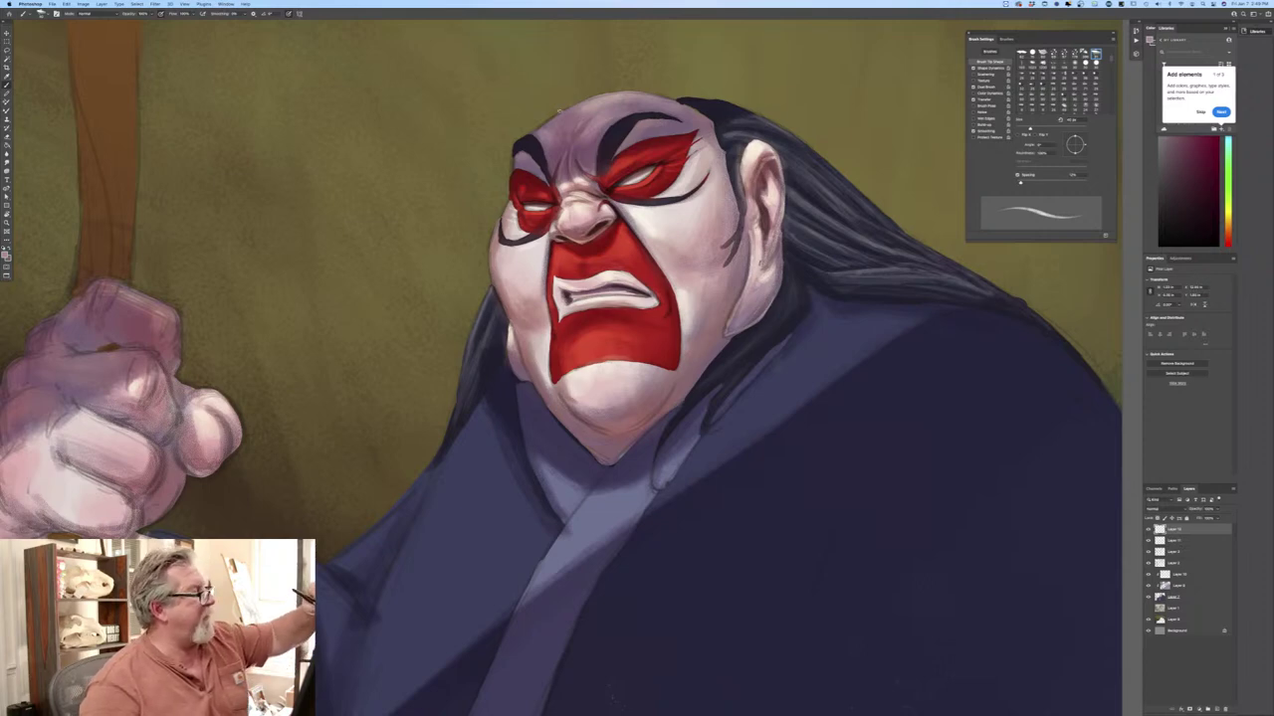
pyautogui.click(7, 254)
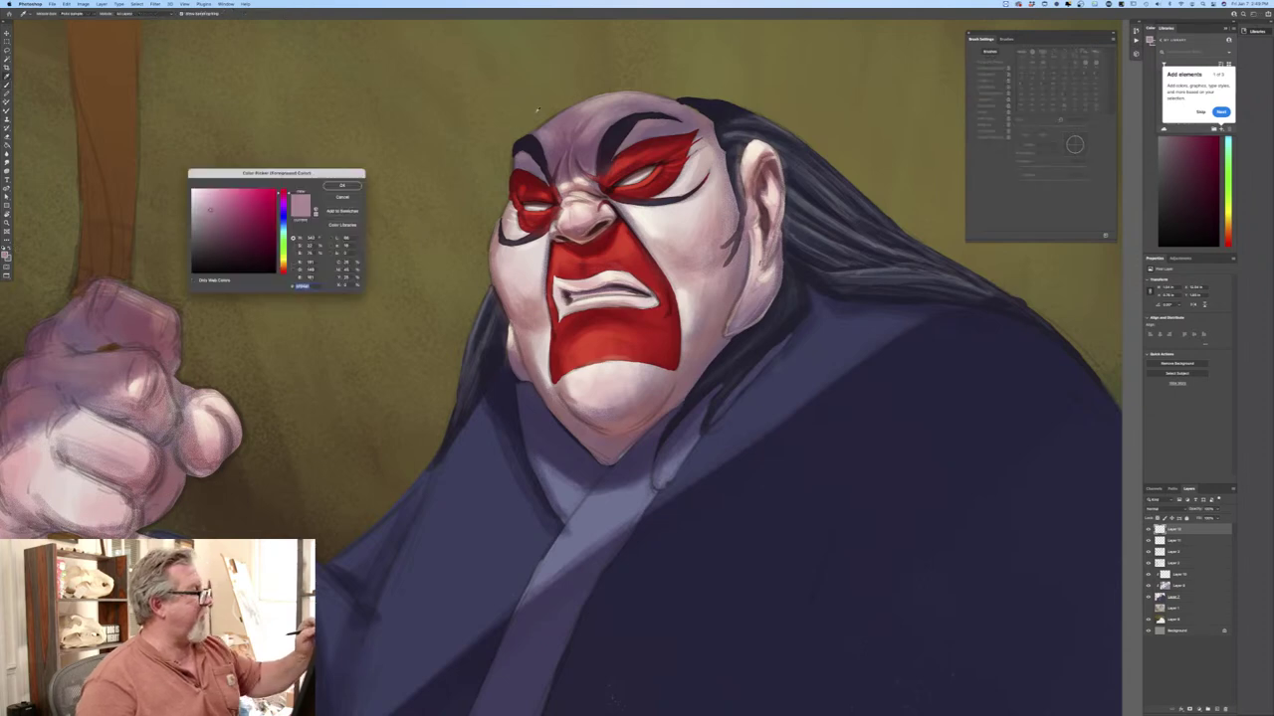
pyautogui.click(523, 115)
pyautogui.click(218, 219)
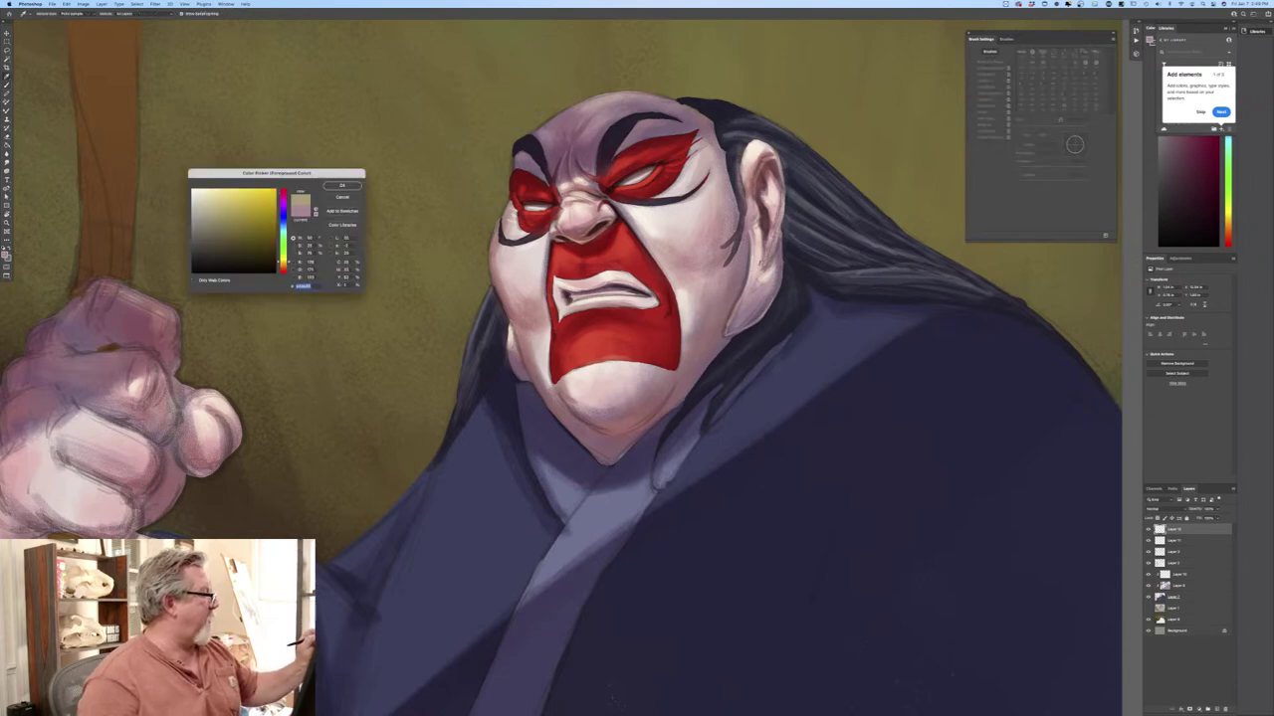
pyautogui.press('Return')
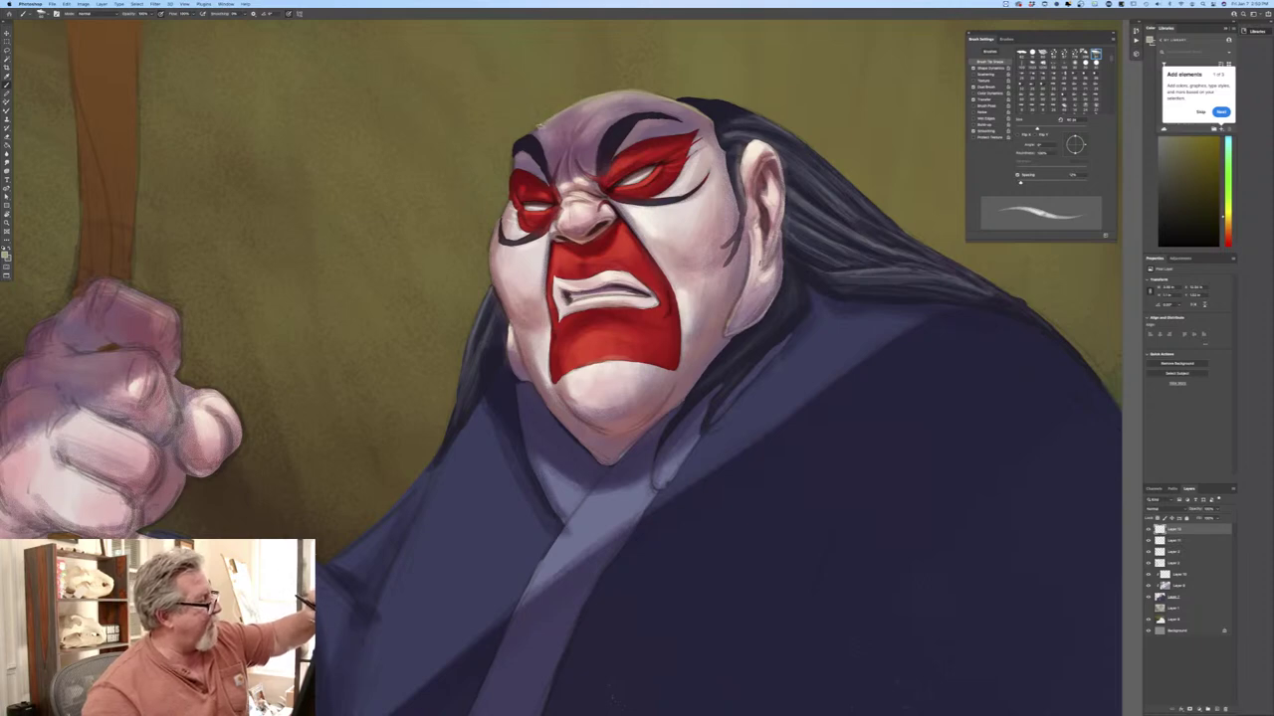
# Set the foreground colour to a muted magenta and refine it to a pinker mauve based on the forehead.
pyautogui.click(7, 253)
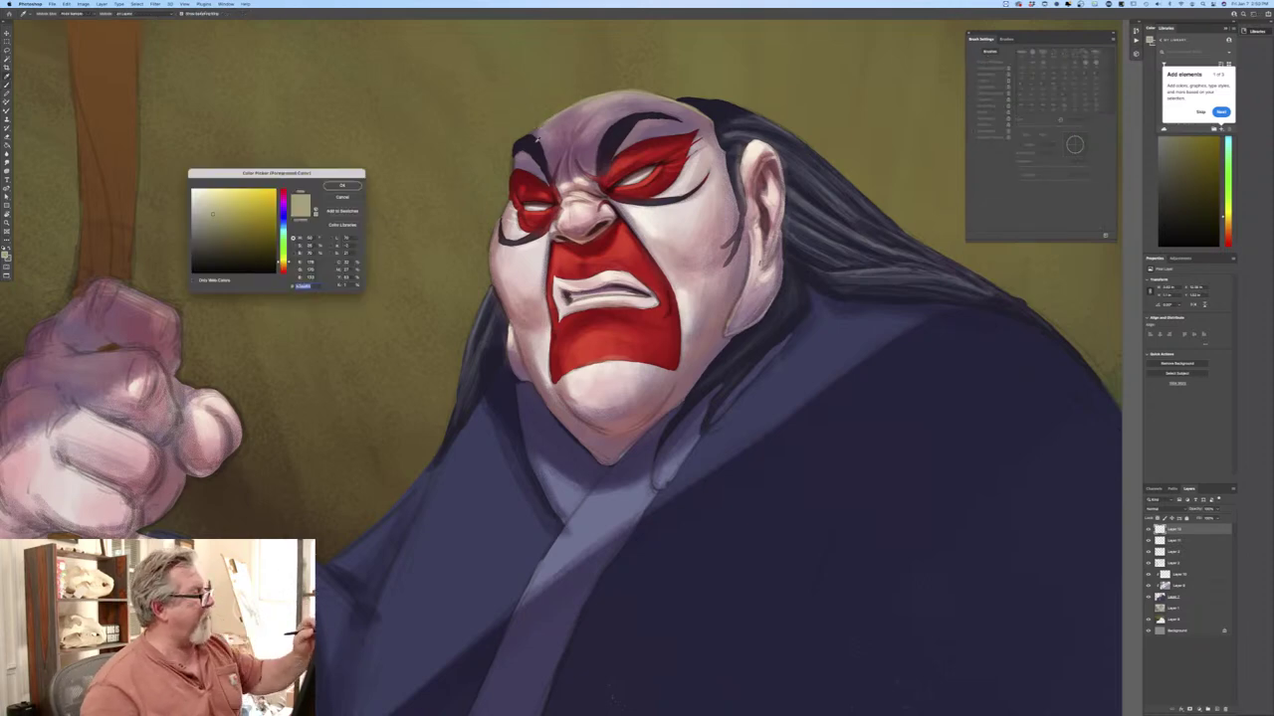
pyautogui.click(283, 199)
pyautogui.click(208, 228)
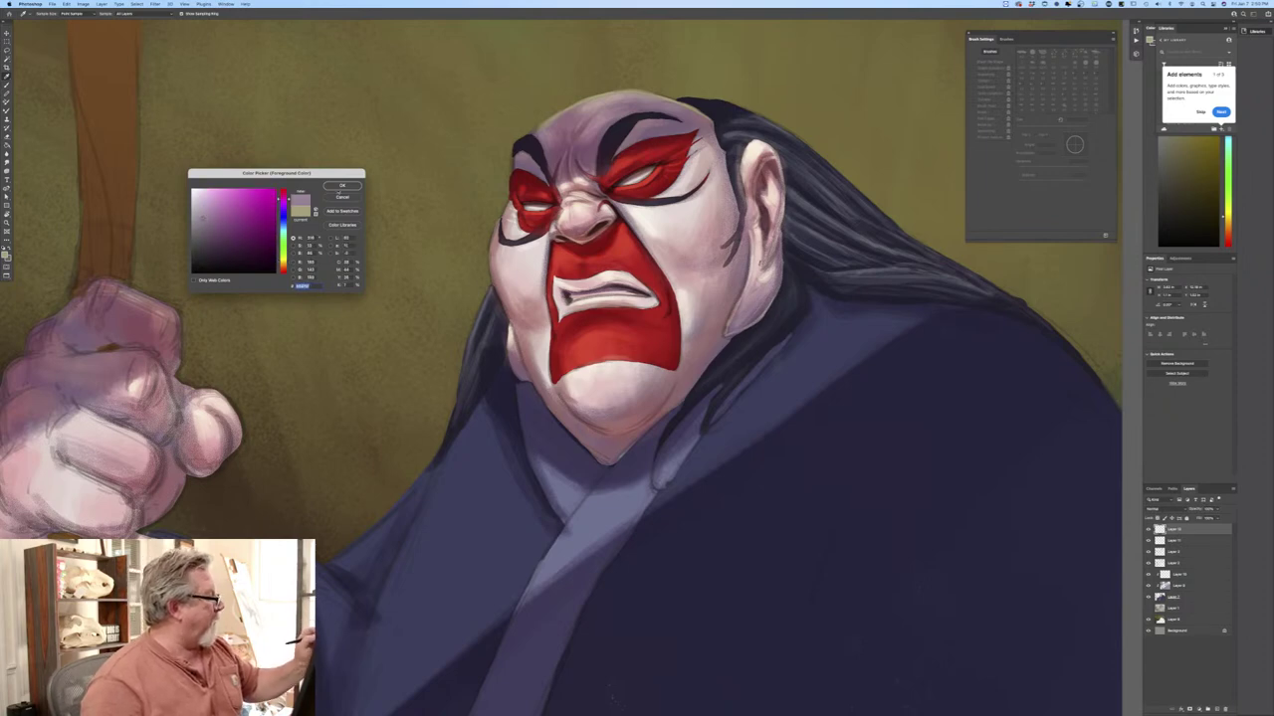
pyautogui.click(342, 185)
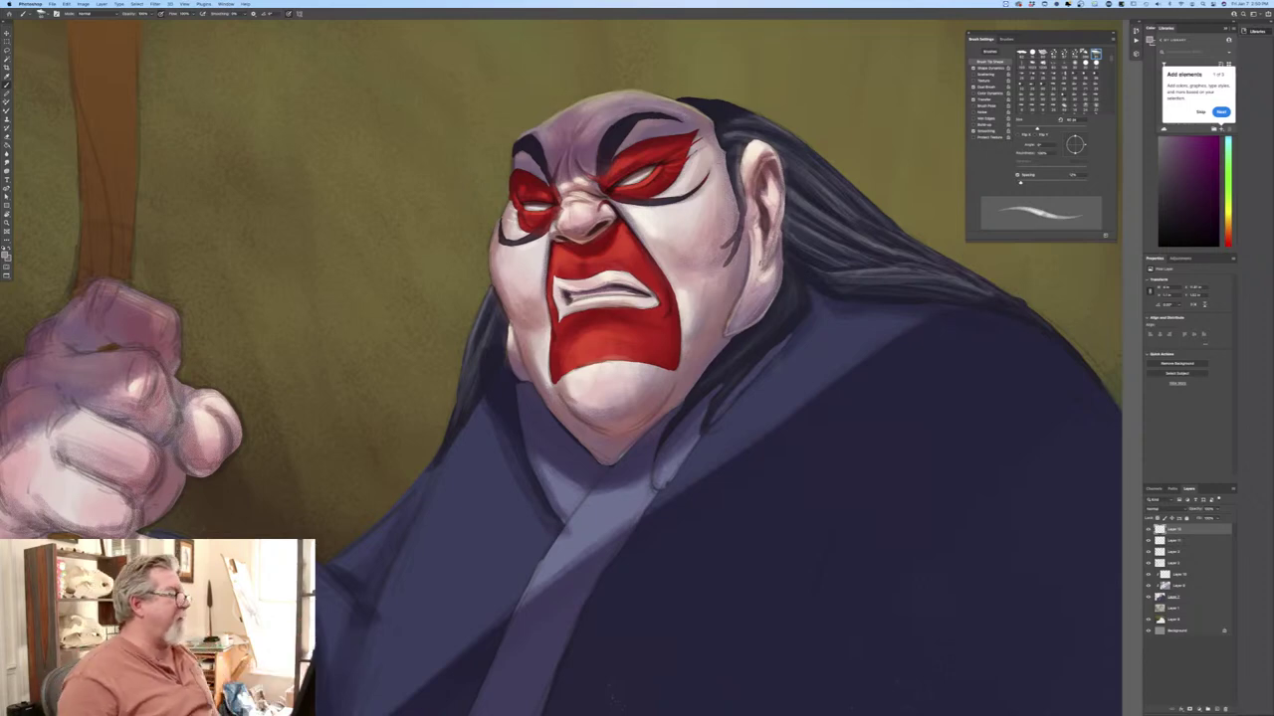
pyautogui.click(9, 254)
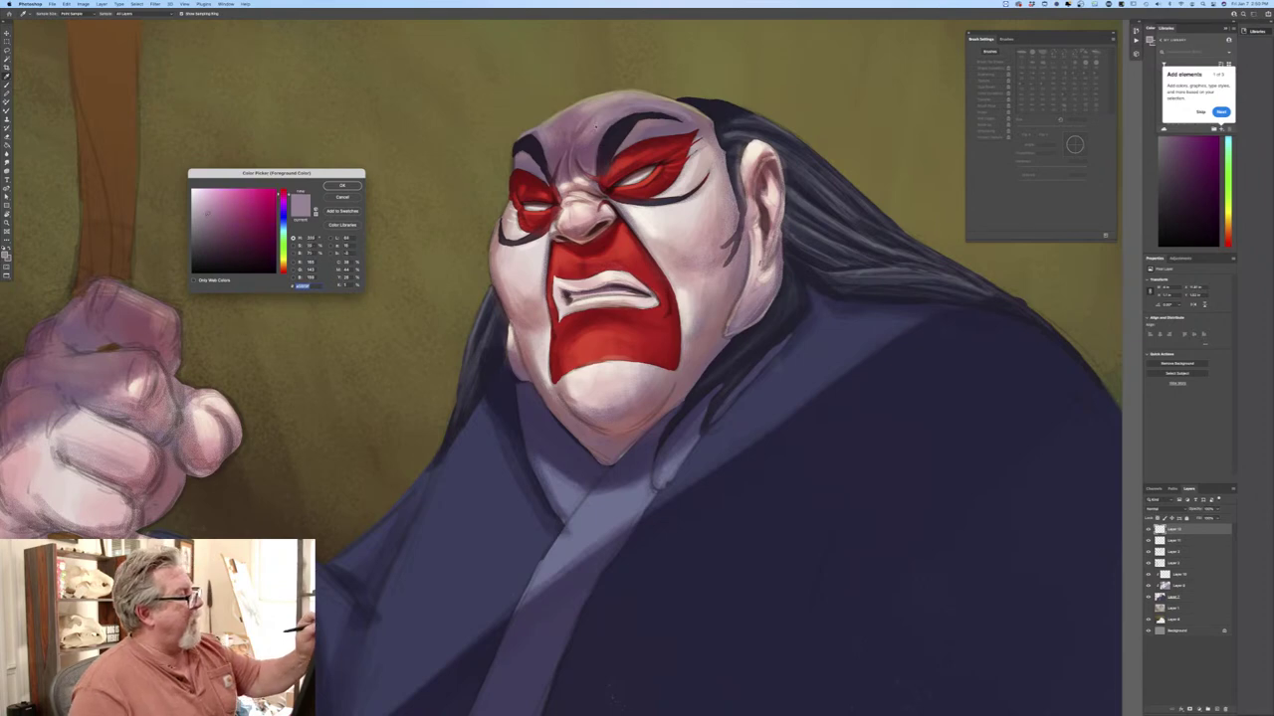
pyautogui.click(341, 185)
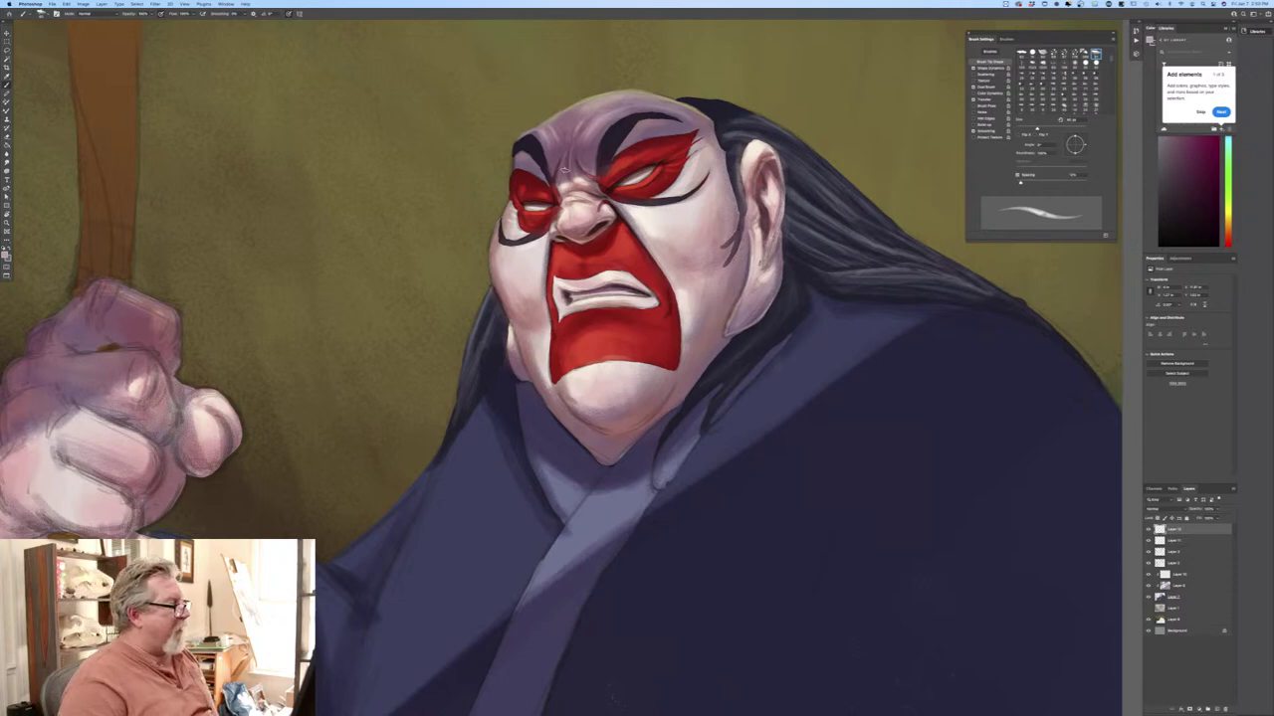
# Set the foreground colour to a pale pinkish white based on the nose and switch to a brush preset with tighter spacing.
pyautogui.click(5, 256)
pyautogui.click(582, 221)
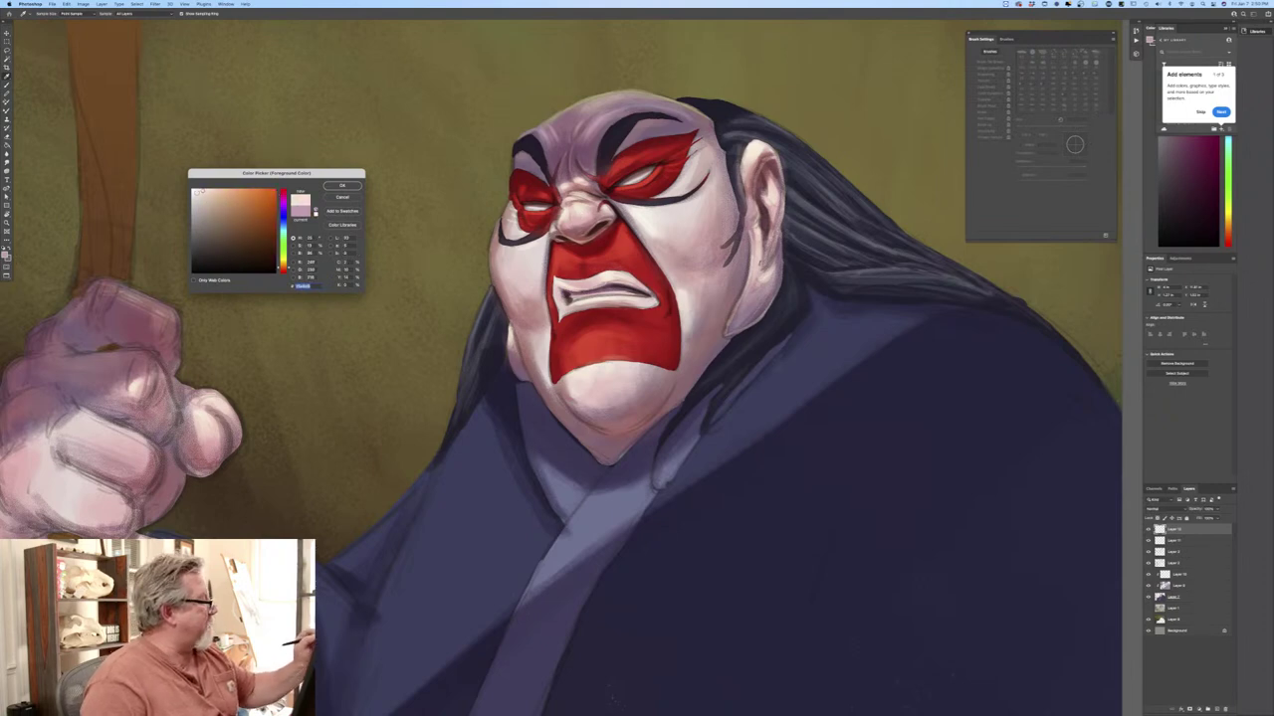
pyautogui.click(341, 185)
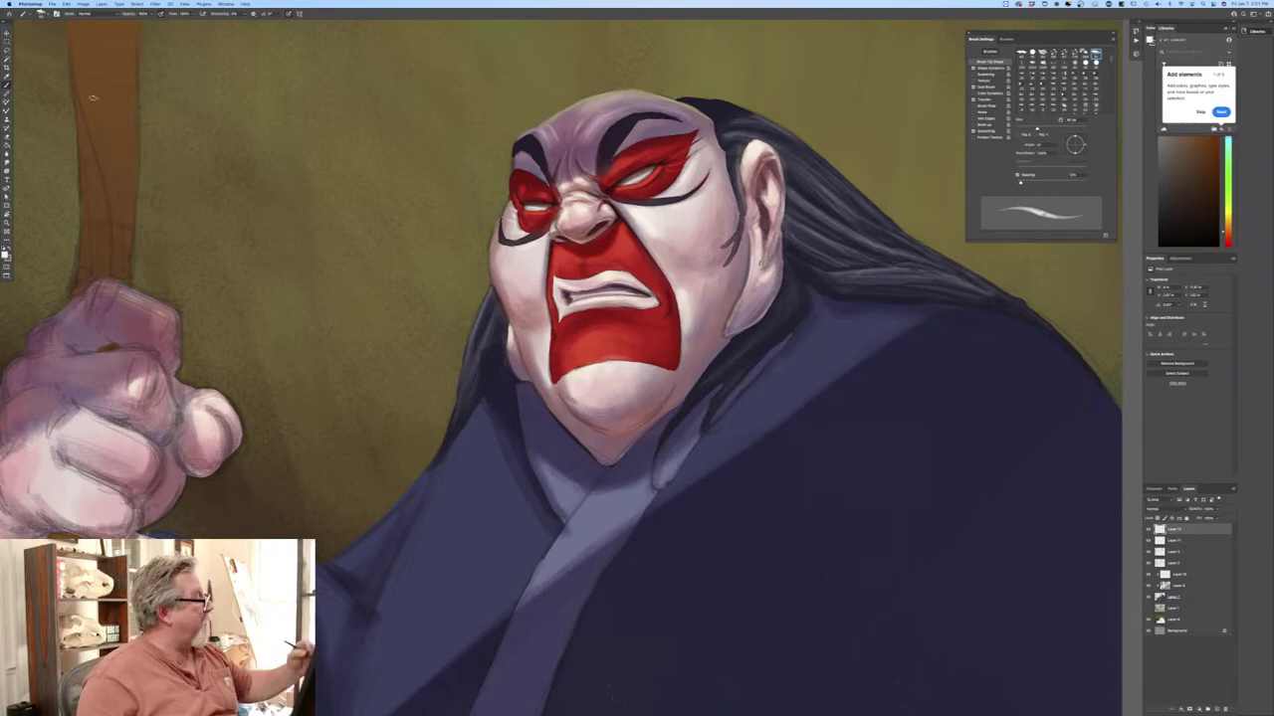
pyautogui.click(44, 13)
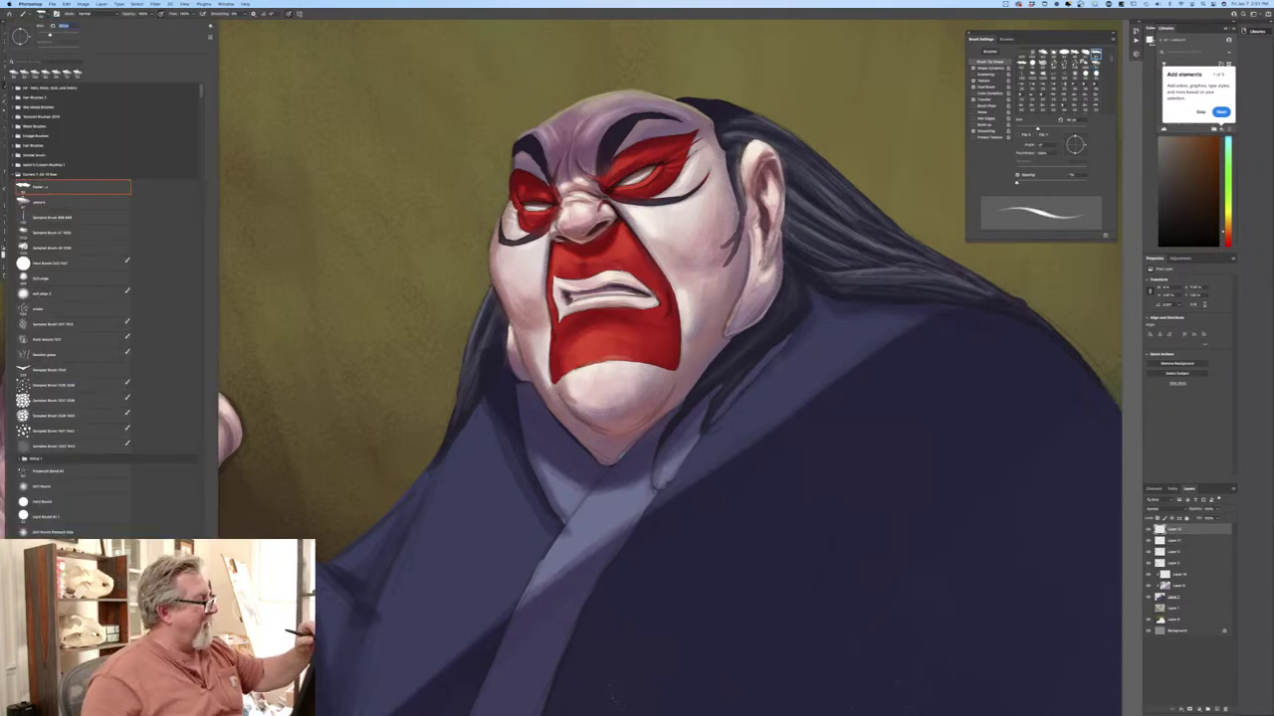
pyautogui.press('Escape')
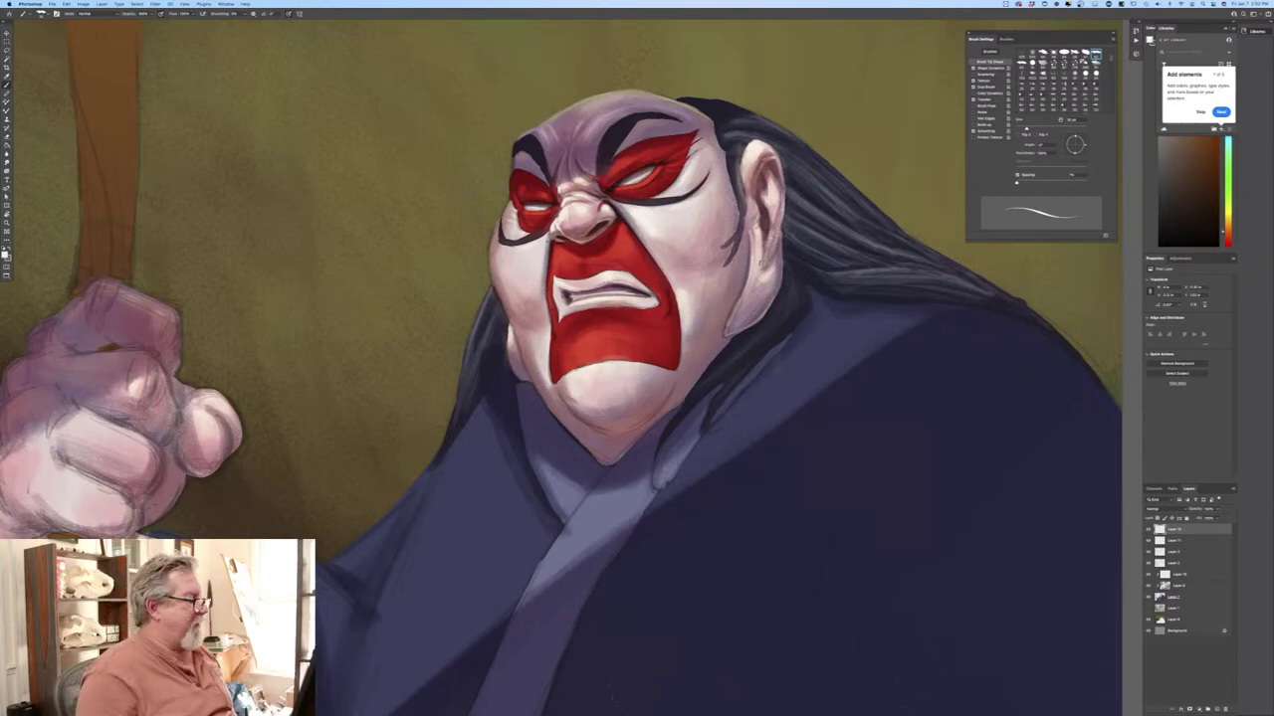
# Set the foreground colour to an orange-red based on the chin makeup and paint highlights on the red makeup around the eyes and mouth.
pyautogui.click(5, 254)
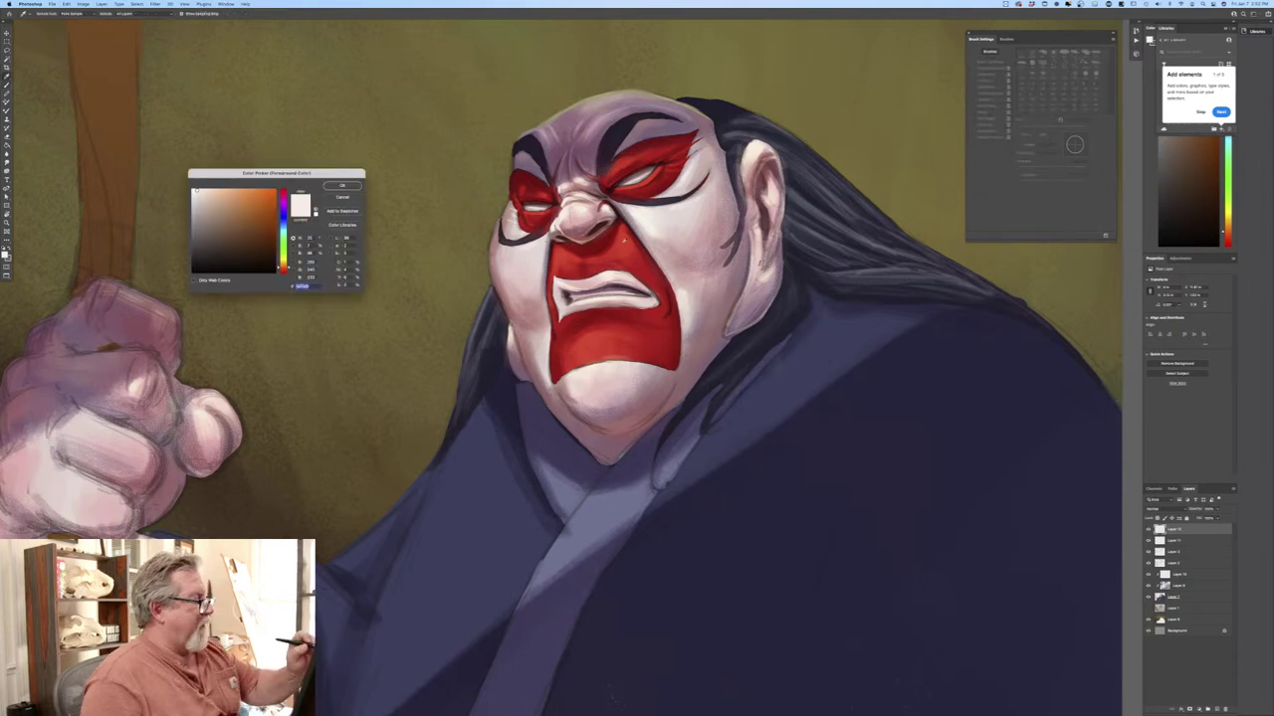
pyautogui.click(619, 338)
pyautogui.click(259, 230)
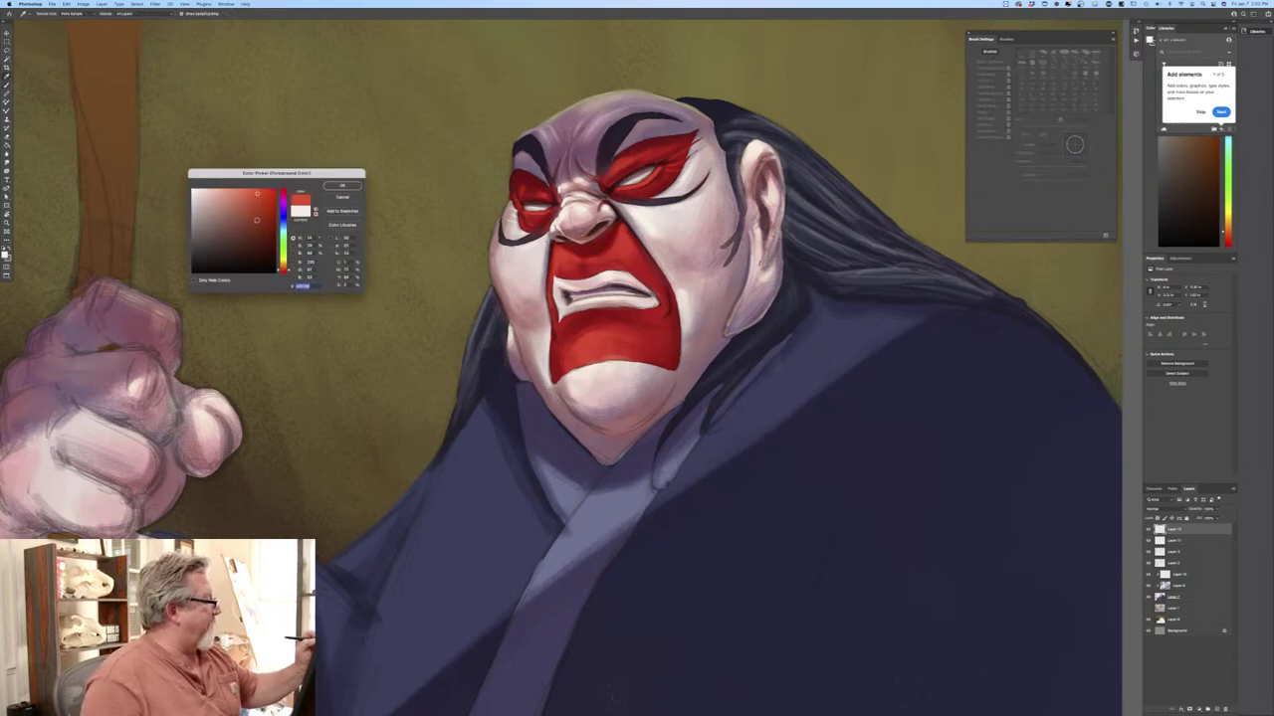
pyautogui.press('Return')
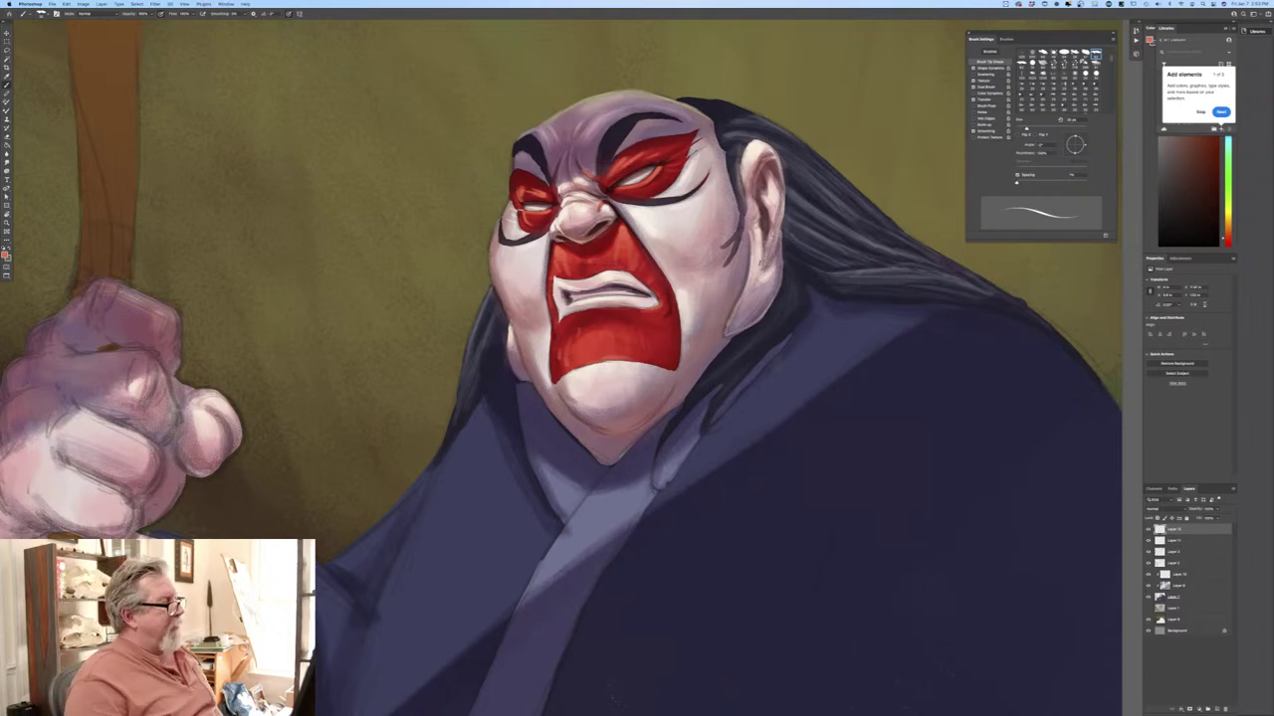
# Set the foreground colour to a near-white based on the white makeup of the cheek.
pyautogui.click(8, 257)
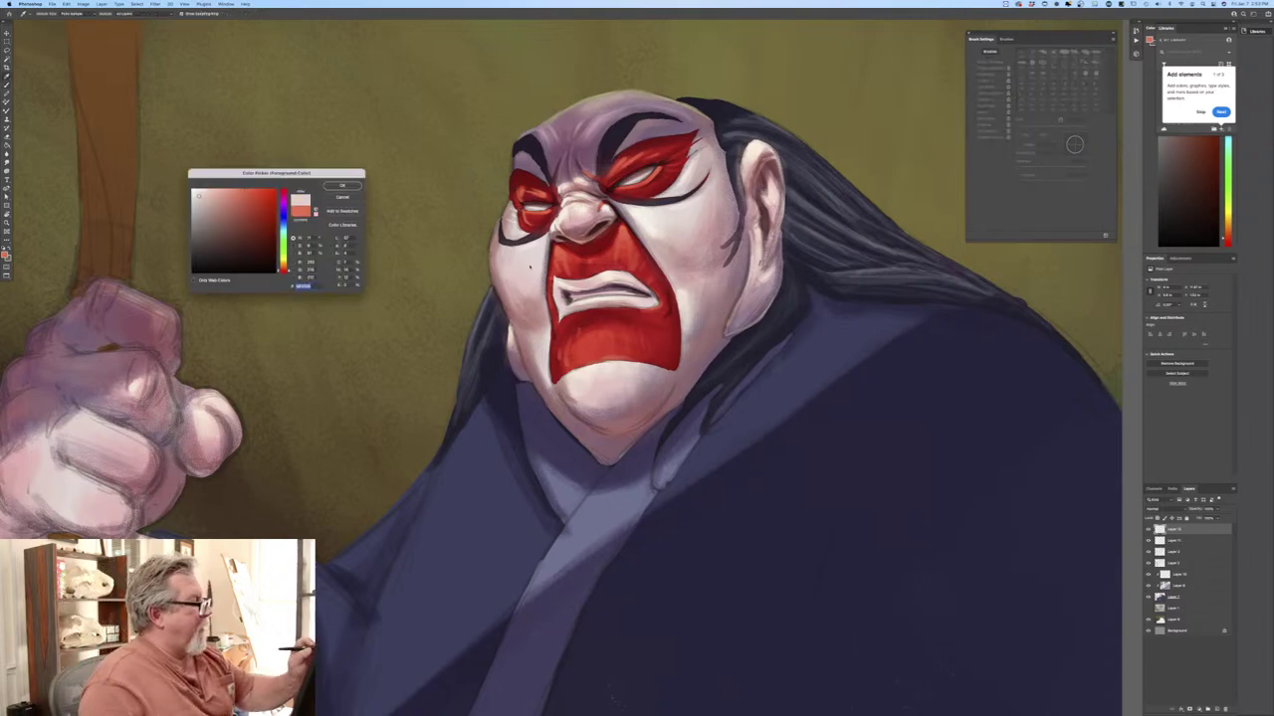
pyautogui.click(195, 194)
pyautogui.click(342, 186)
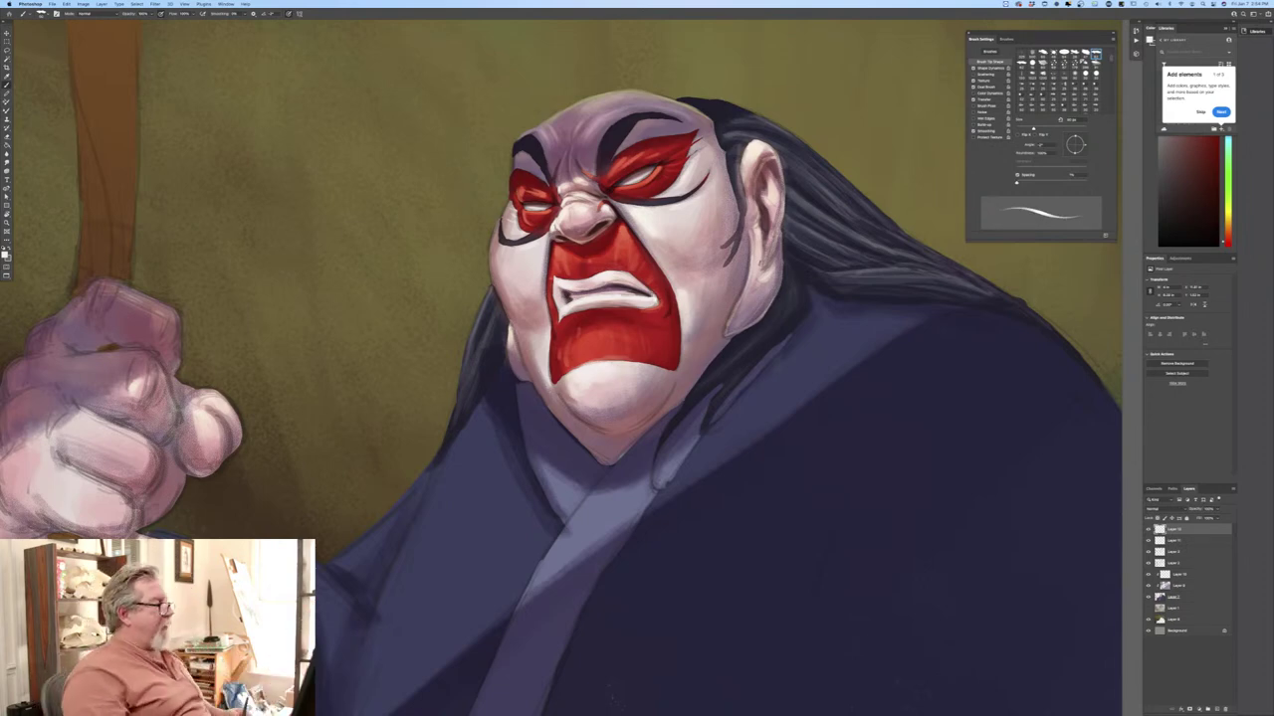
# Set the foreground colour to a light coral red based on the makeup above the mouth and brighten the red makeup's highlights.
pyautogui.click(5, 255)
pyautogui.moveTo(629, 242); pyautogui.dragTo(609, 239)
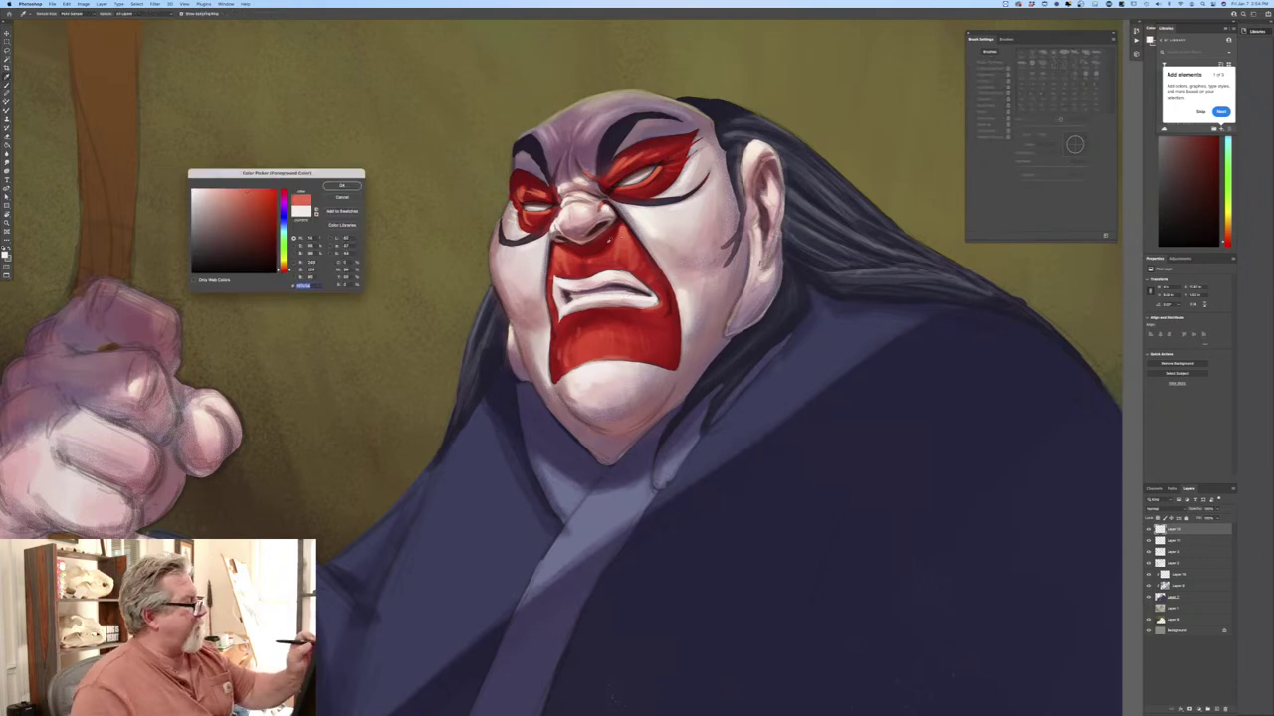
pyautogui.click(341, 185)
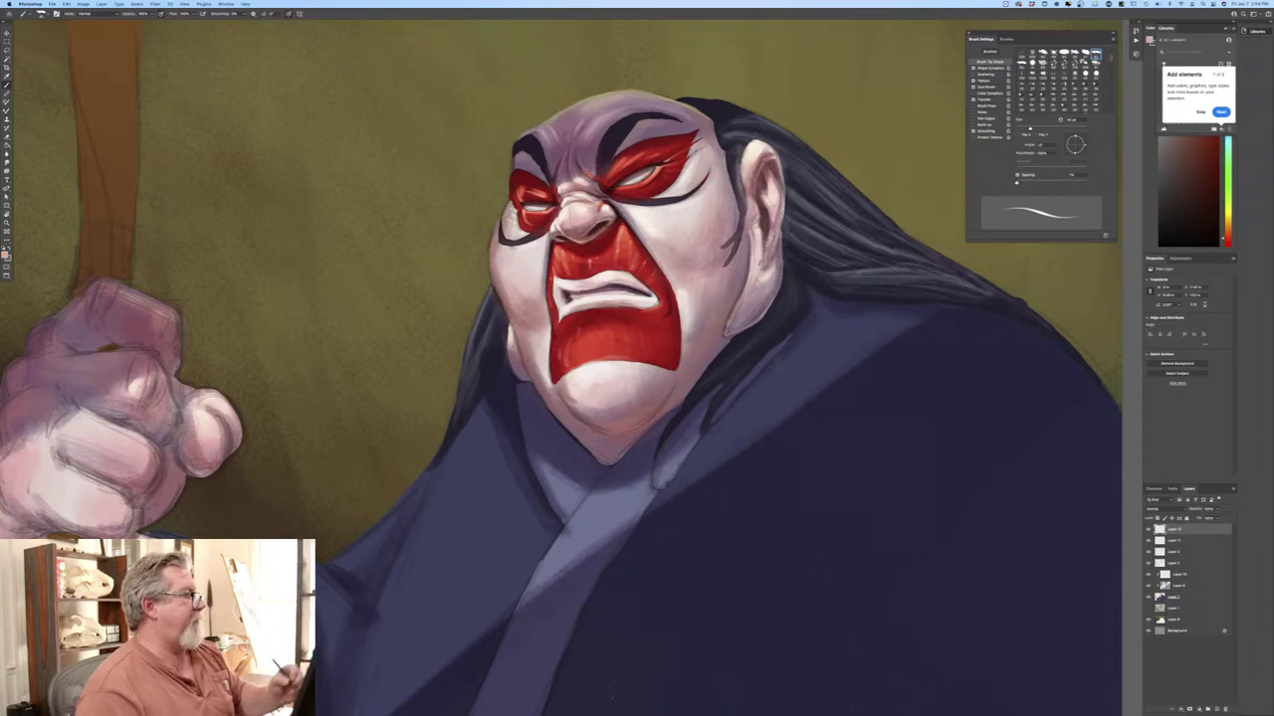
# Check the whole painting and set the foreground colour to a near-white based on the highlight beside the nose.
pyautogui.press('super+minus')
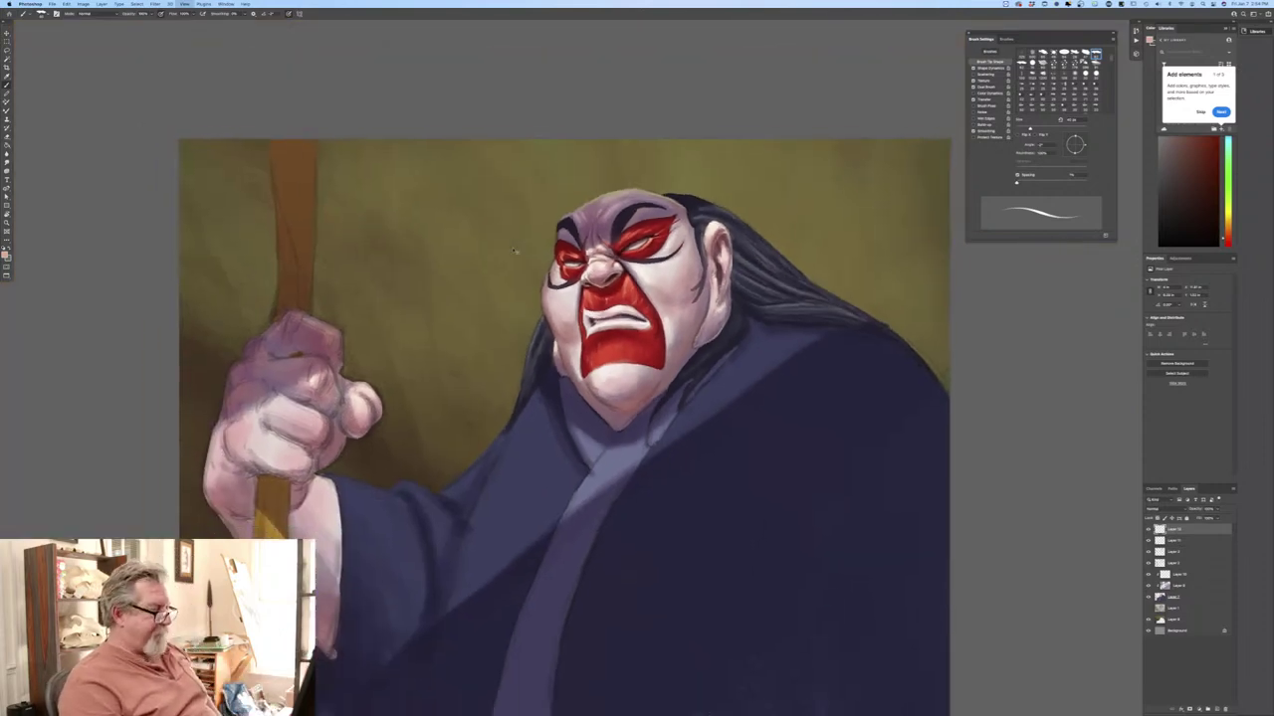
pyautogui.press('super+minus')
pyautogui.press('super+plus')
pyautogui.press('super+plus')
pyautogui.press('super+plus')
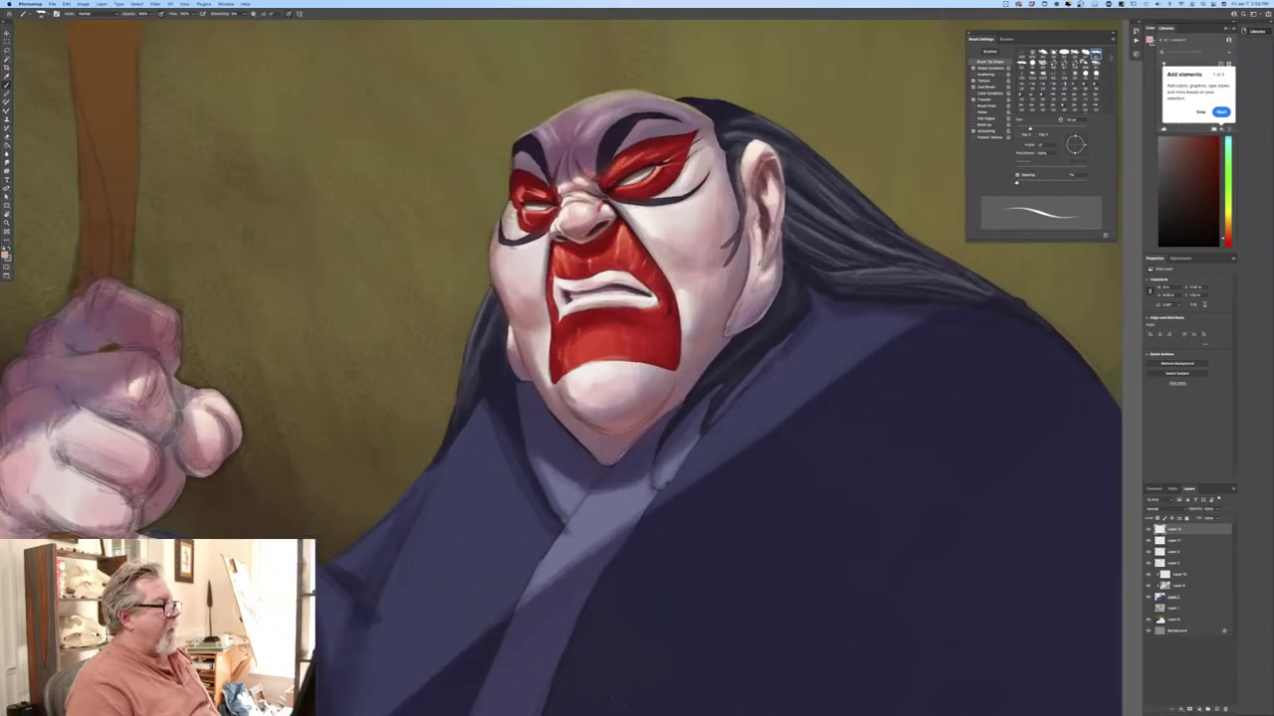
pyautogui.click(5, 256)
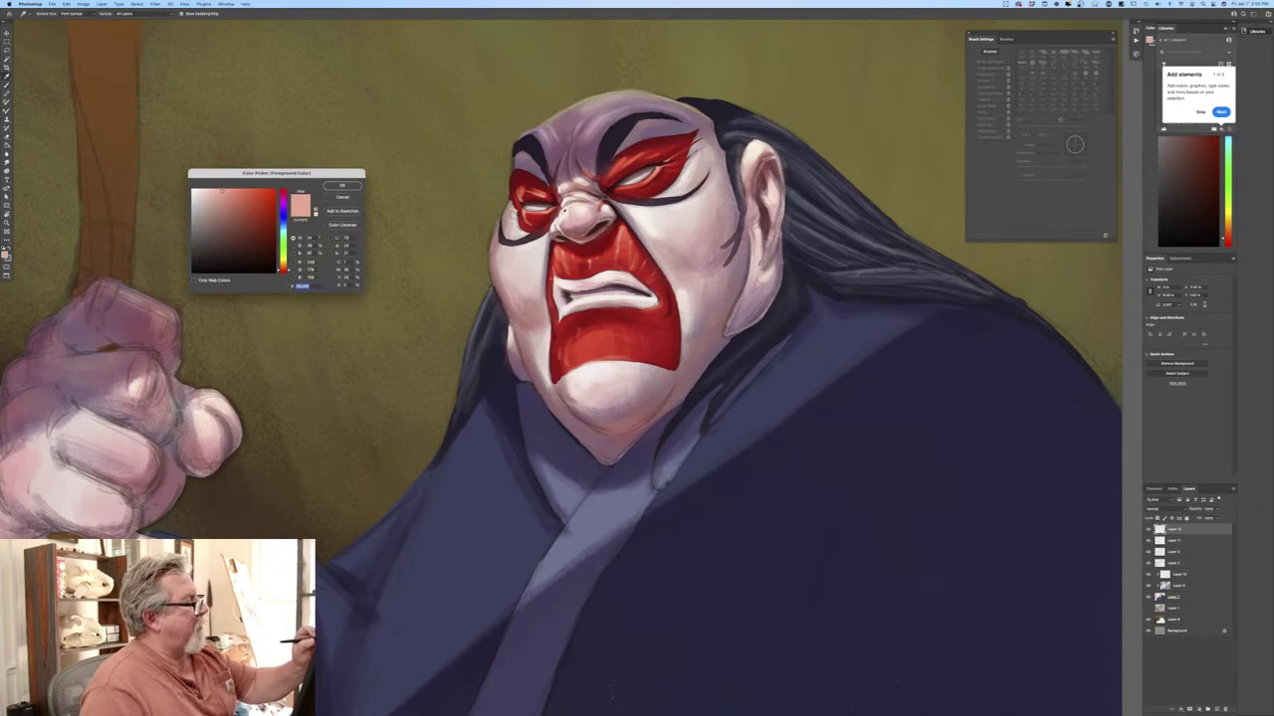
pyautogui.click(559, 213)
pyautogui.click(326, 187)
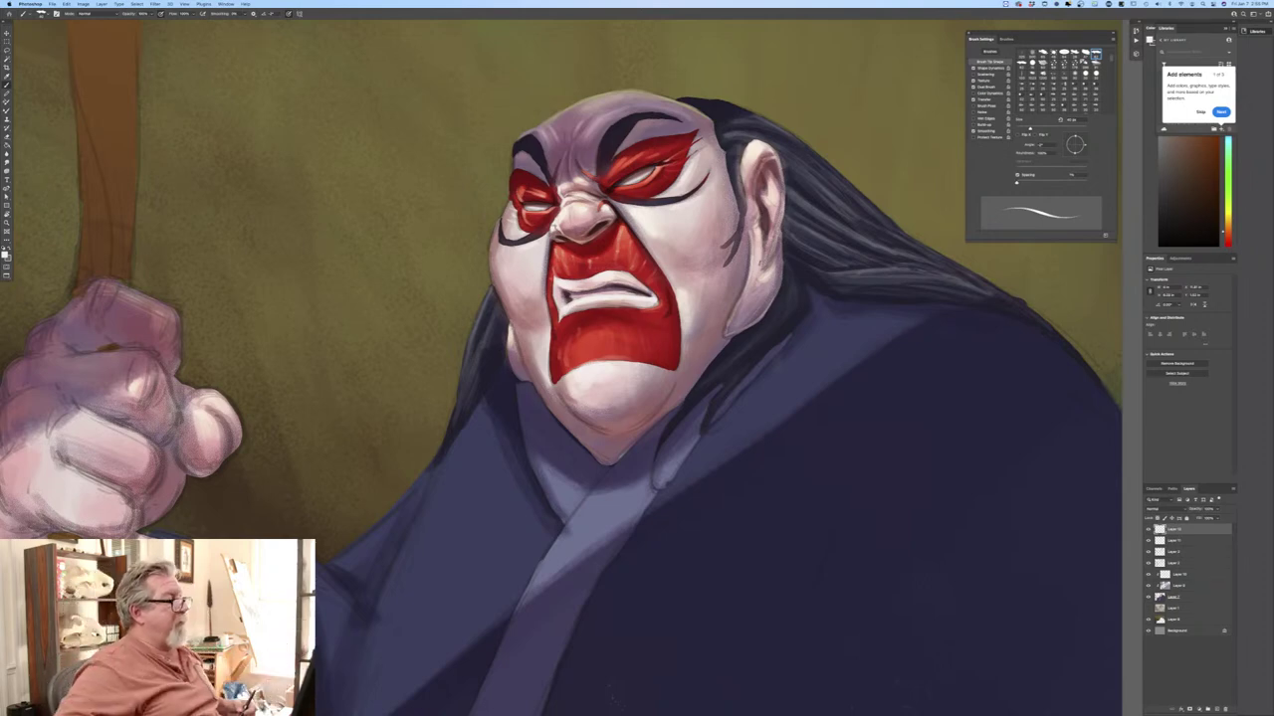
# Set the foreground colour to a muted olive based on the background and paint reflected light along the face's outer edge from cheek to chin.
pyautogui.click(5, 255)
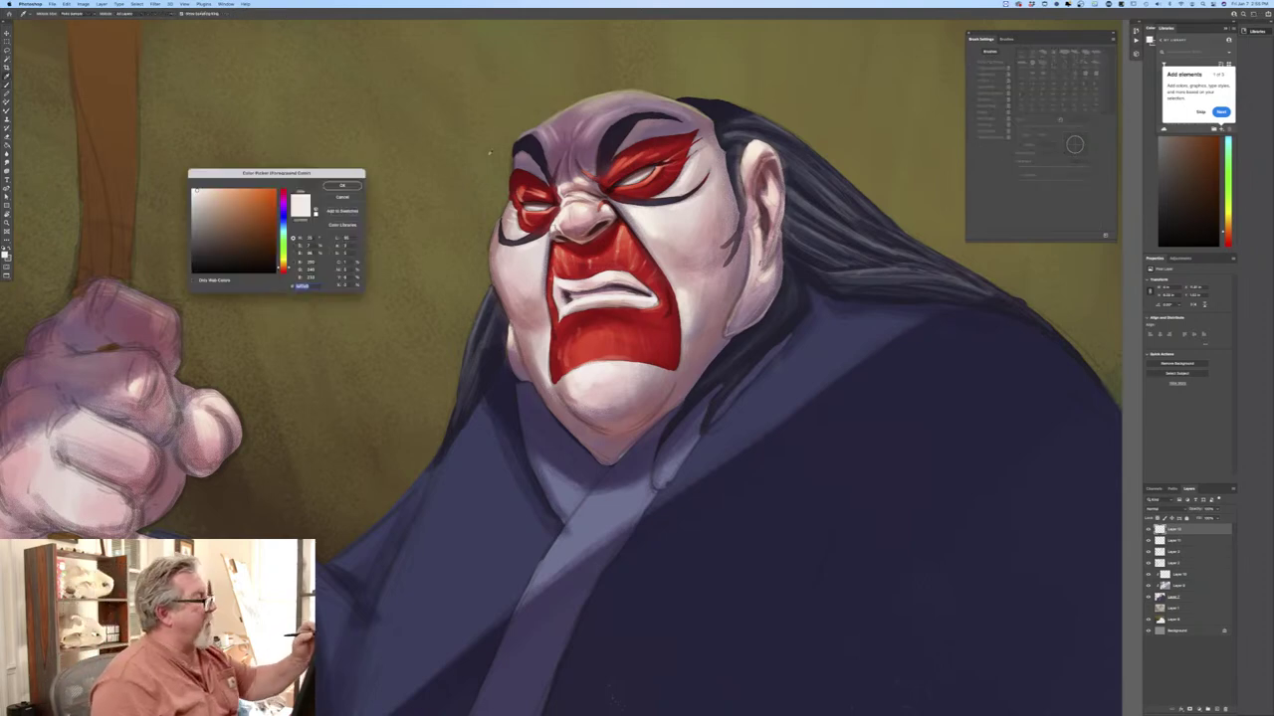
pyautogui.click(398, 160)
pyautogui.click(342, 185)
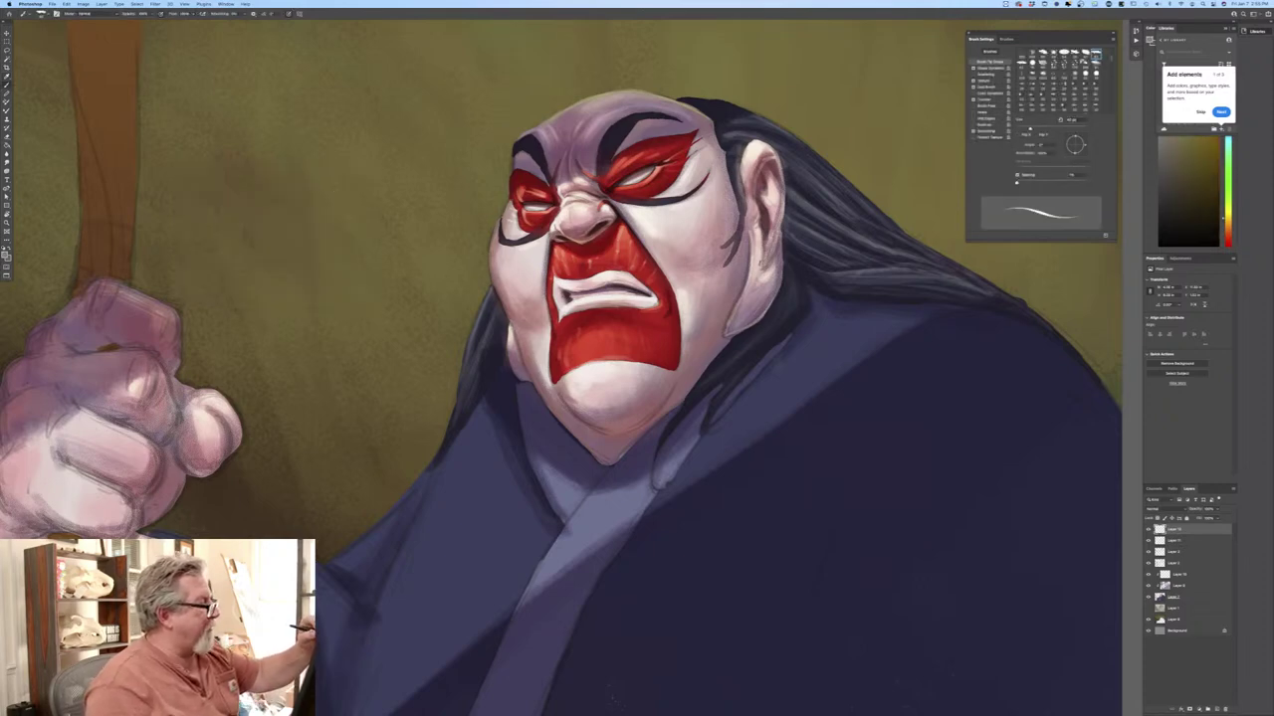
pyautogui.click(5, 254)
pyautogui.click(215, 216)
pyautogui.click(340, 186)
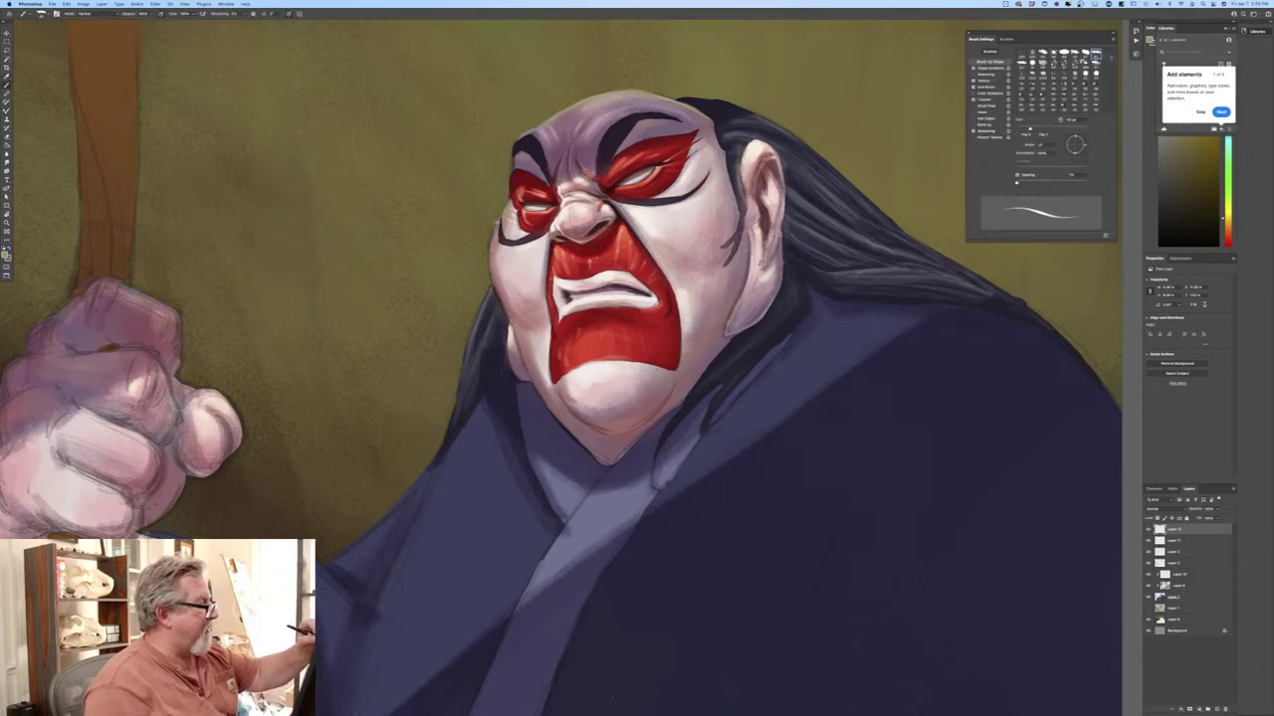
pyautogui.moveTo(490, 243); pyautogui.dragTo(491, 267)
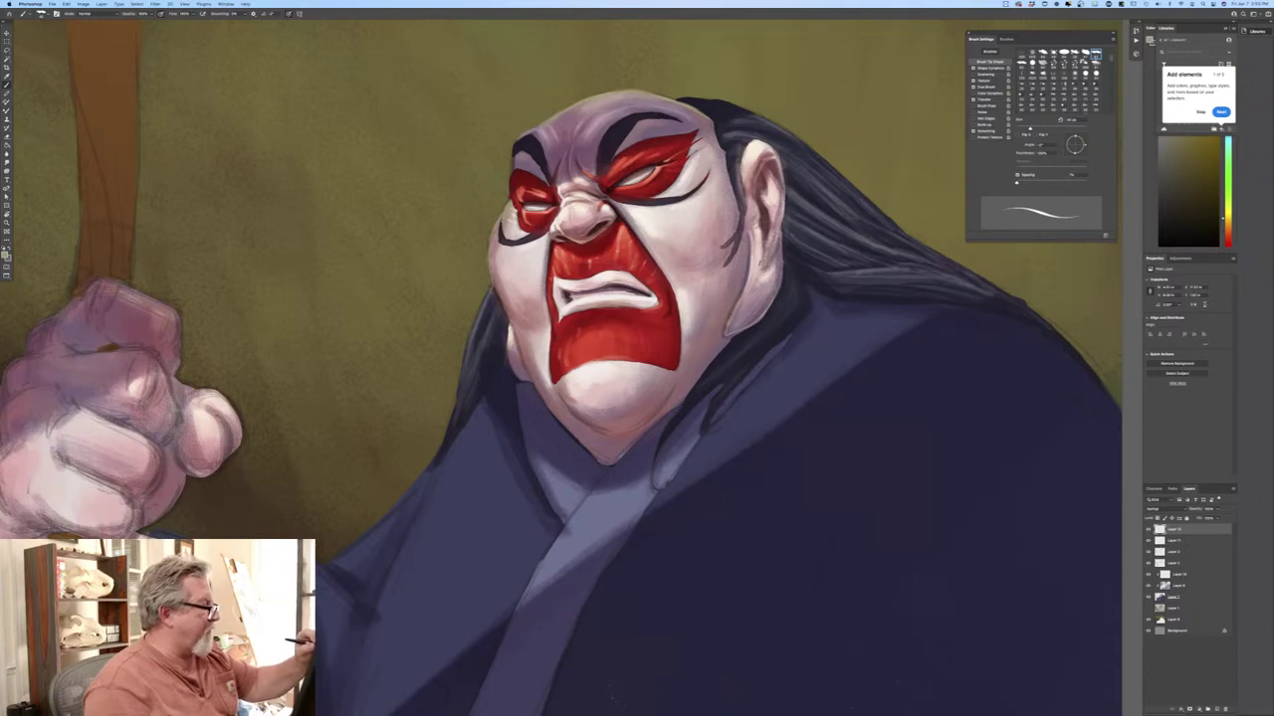
pyautogui.moveTo(495, 290)
pyautogui.mouseDown()
pyautogui.moveTo(528, 374)
pyautogui.moveTo(587, 447)
pyautogui.mouseUp()
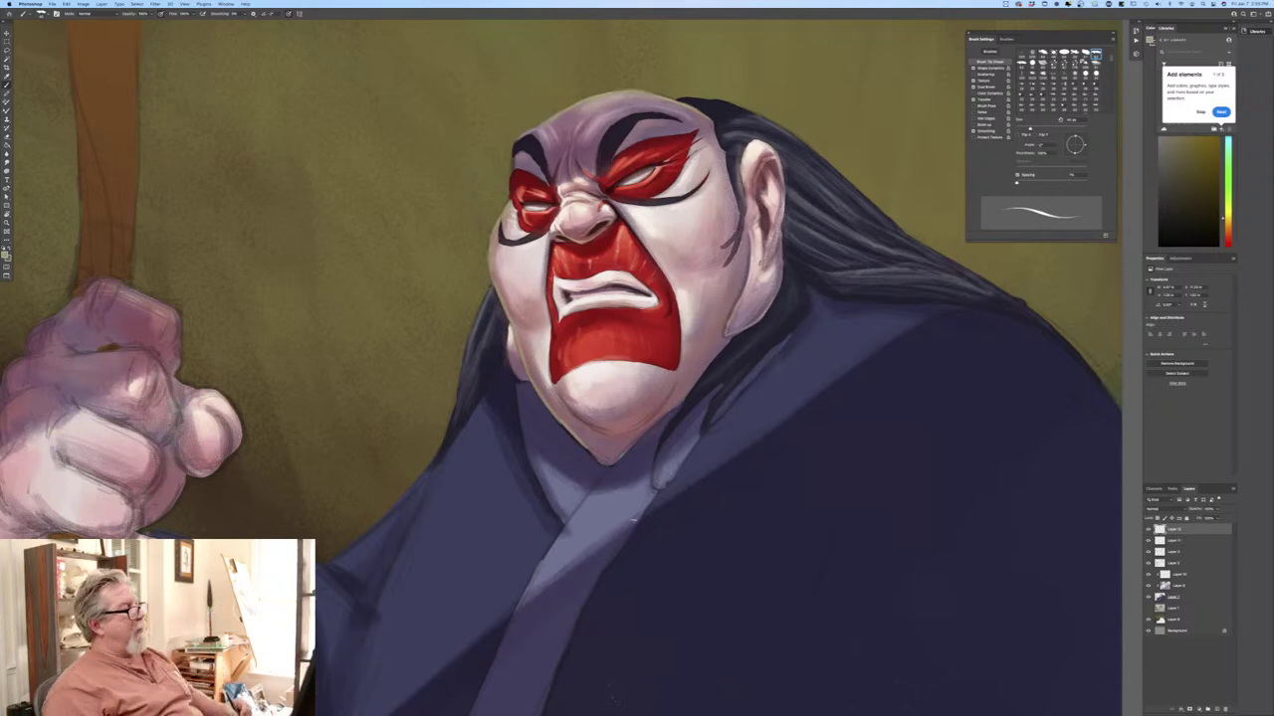
# Lighten the olive foreground colour and paint rim light along the outer cheek, jaw, far earlobe and brow edge.
pyautogui.click(5, 256)
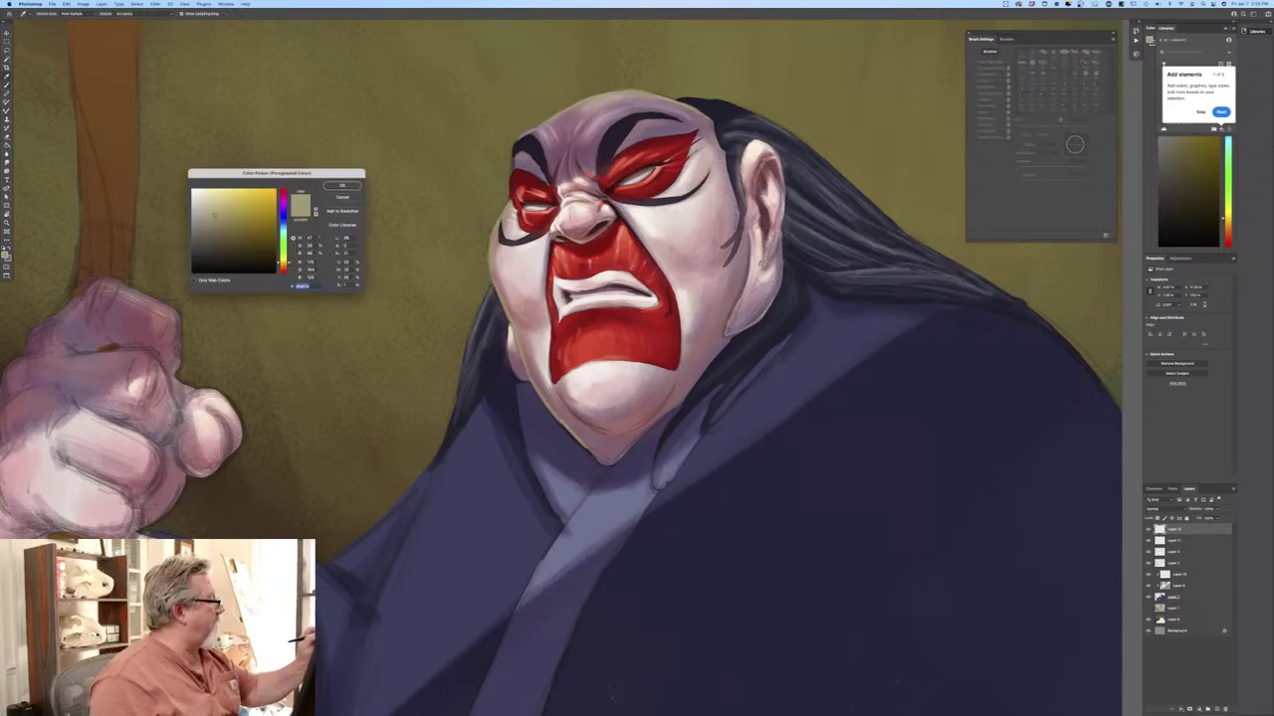
pyautogui.click(212, 207)
pyautogui.click(342, 186)
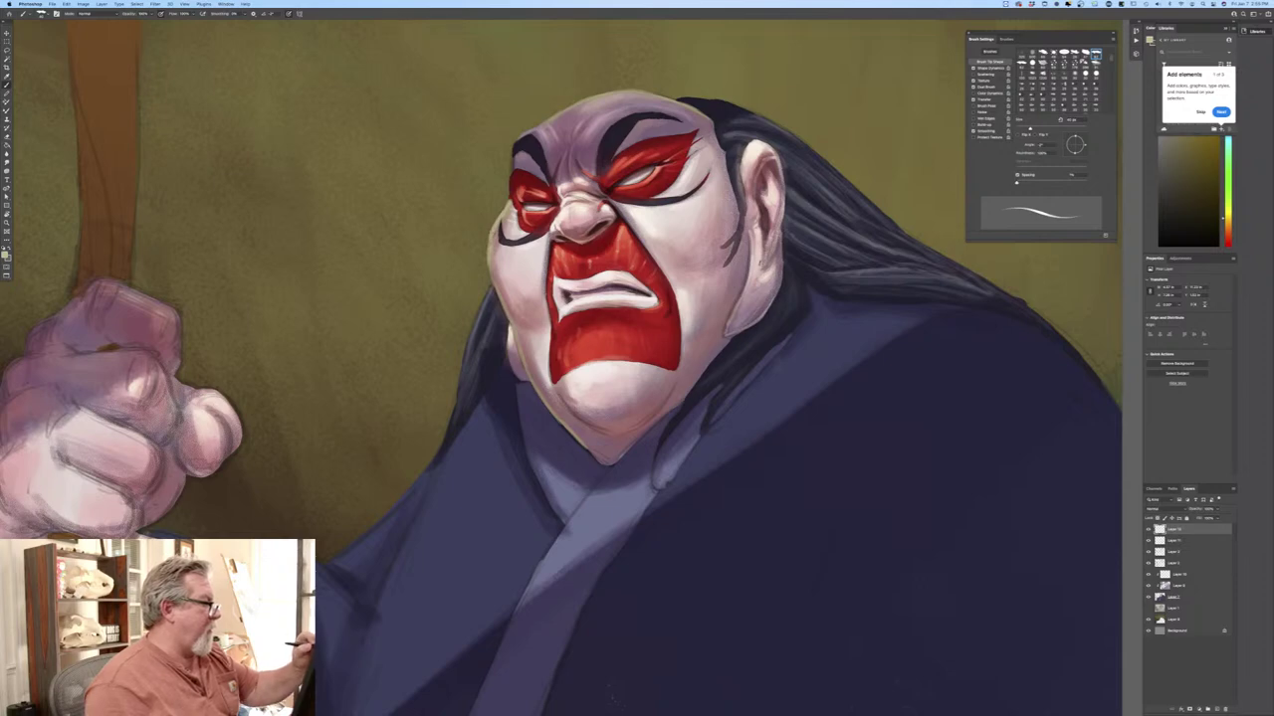
pyautogui.moveTo(492, 271); pyautogui.dragTo(547, 405)
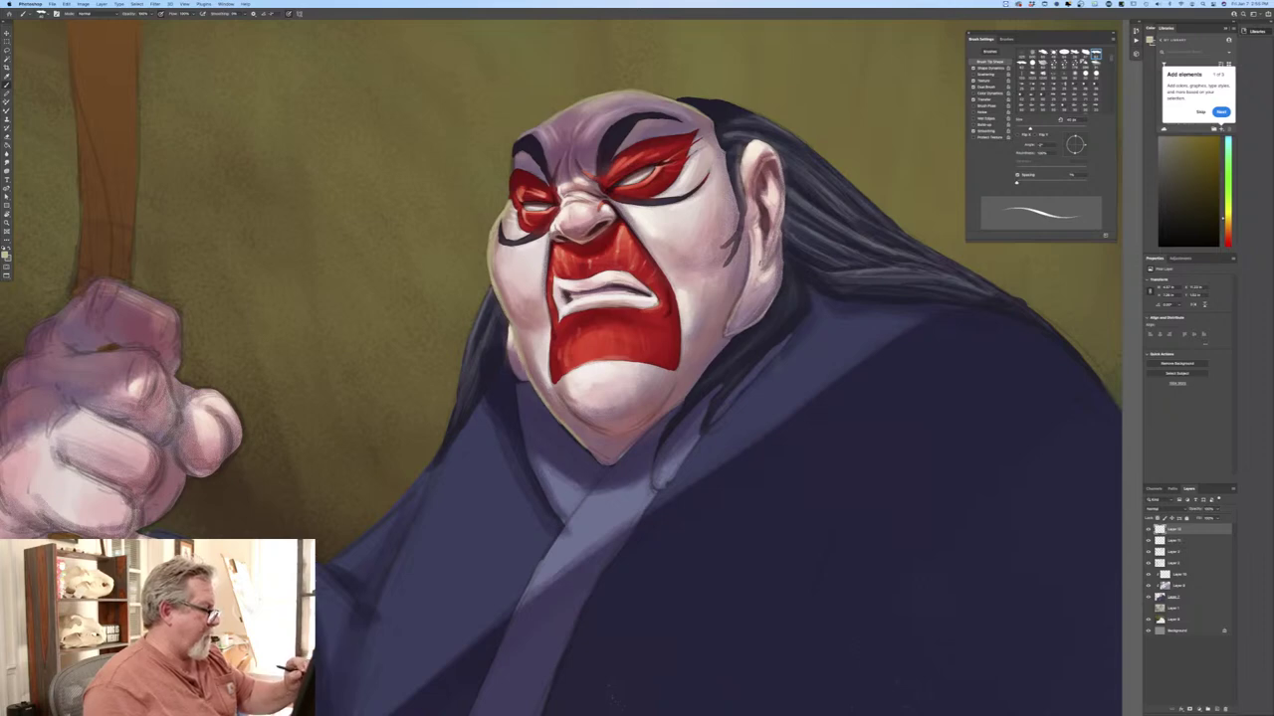
pyautogui.moveTo(505, 320); pyautogui.dragTo(510, 366)
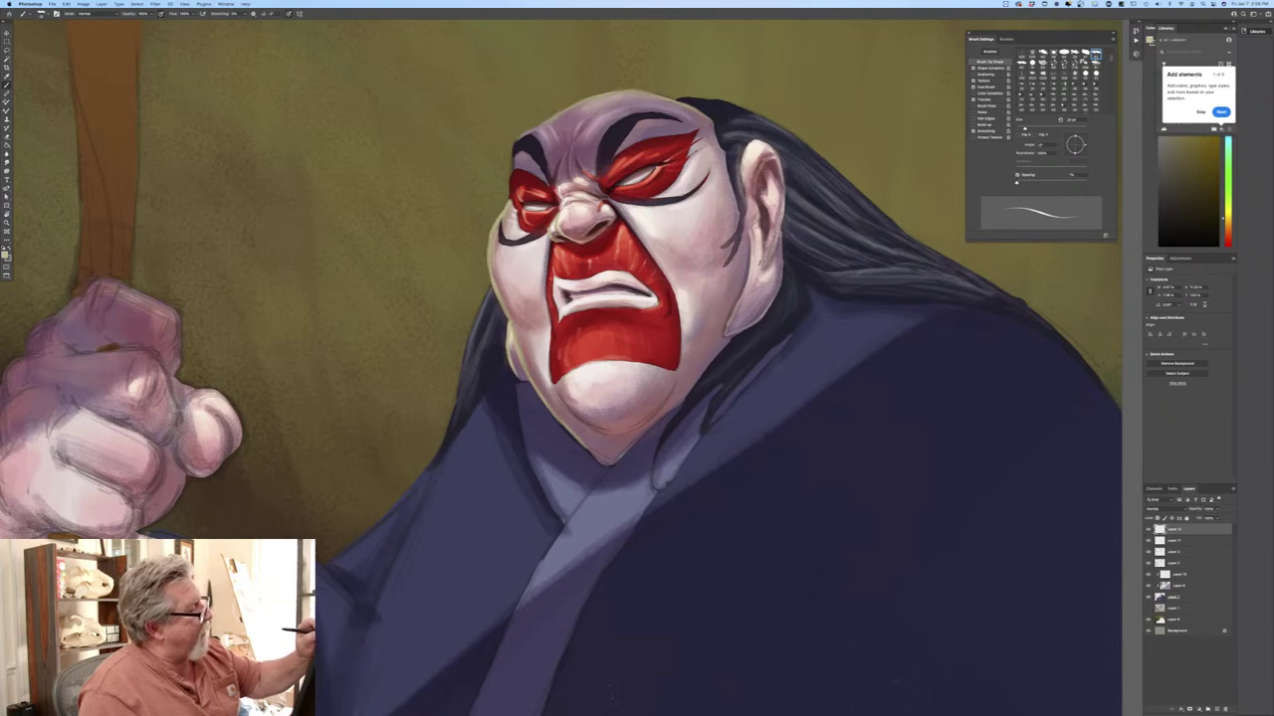
pyautogui.moveTo(515, 145); pyautogui.dragTo(507, 199)
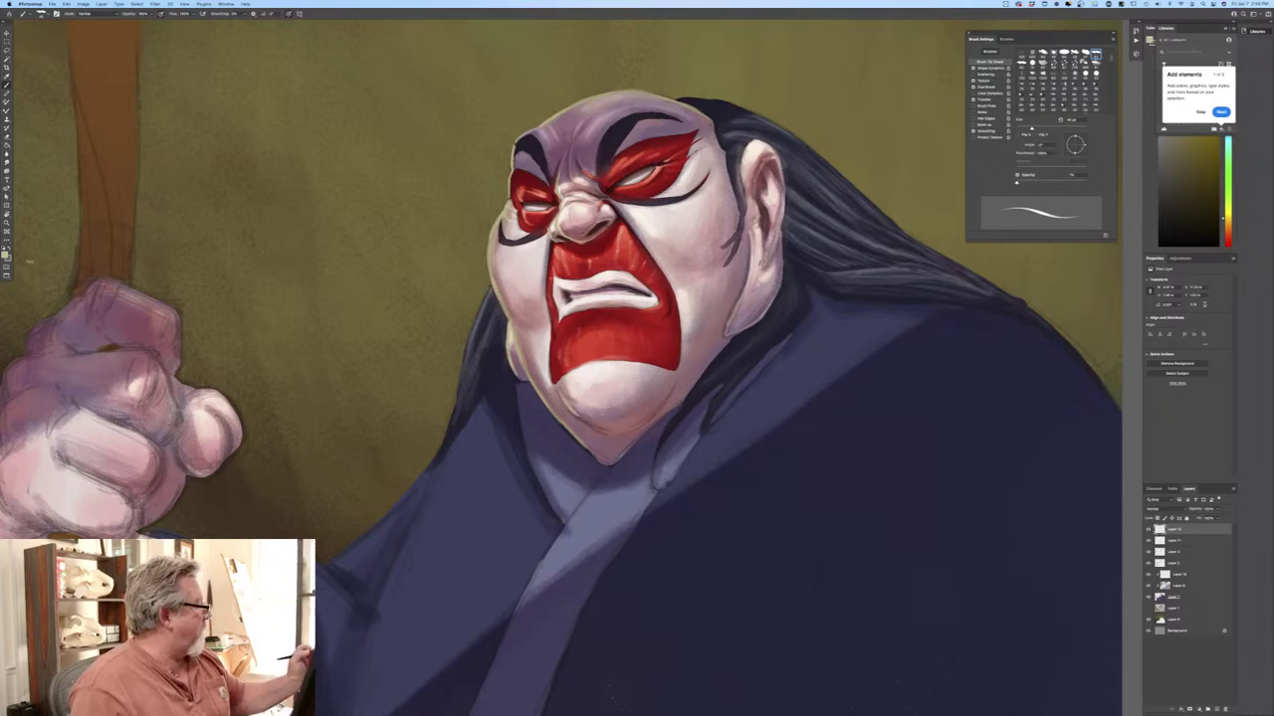
# Slightly darken the olive foreground colour and paint reflected light on the underside of the chin.
pyautogui.click(5, 256)
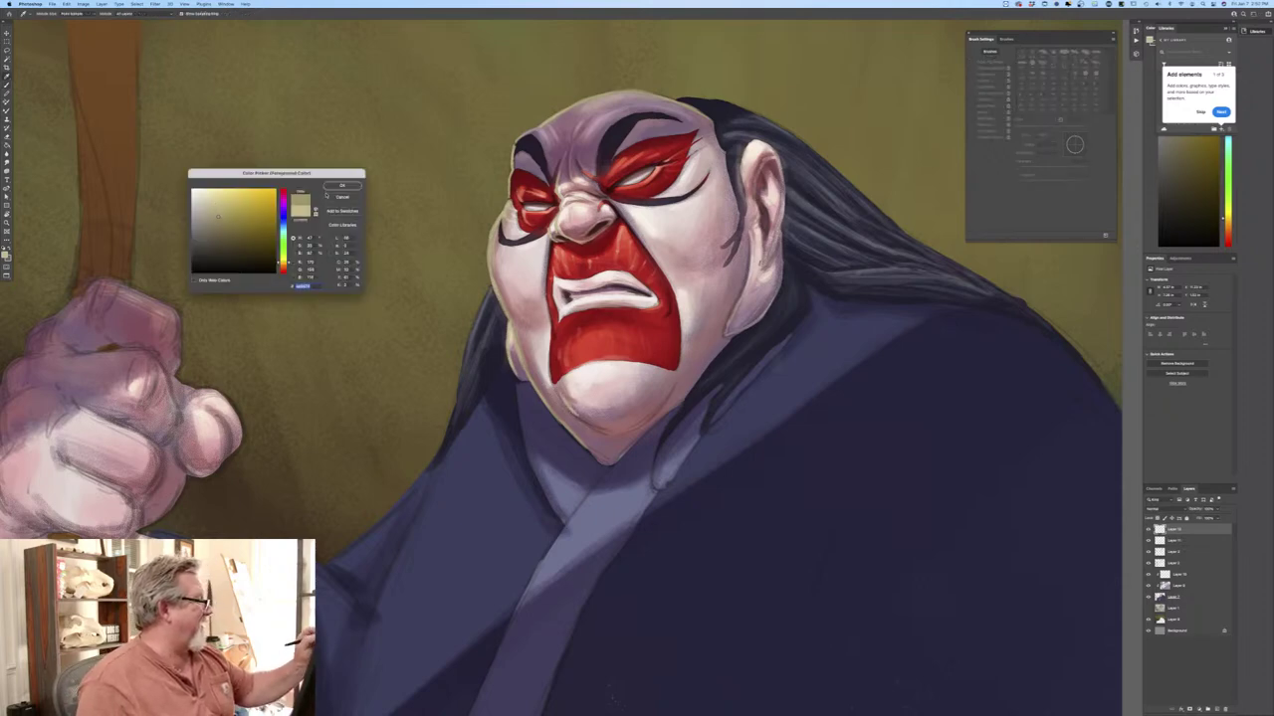
pyautogui.press('Return')
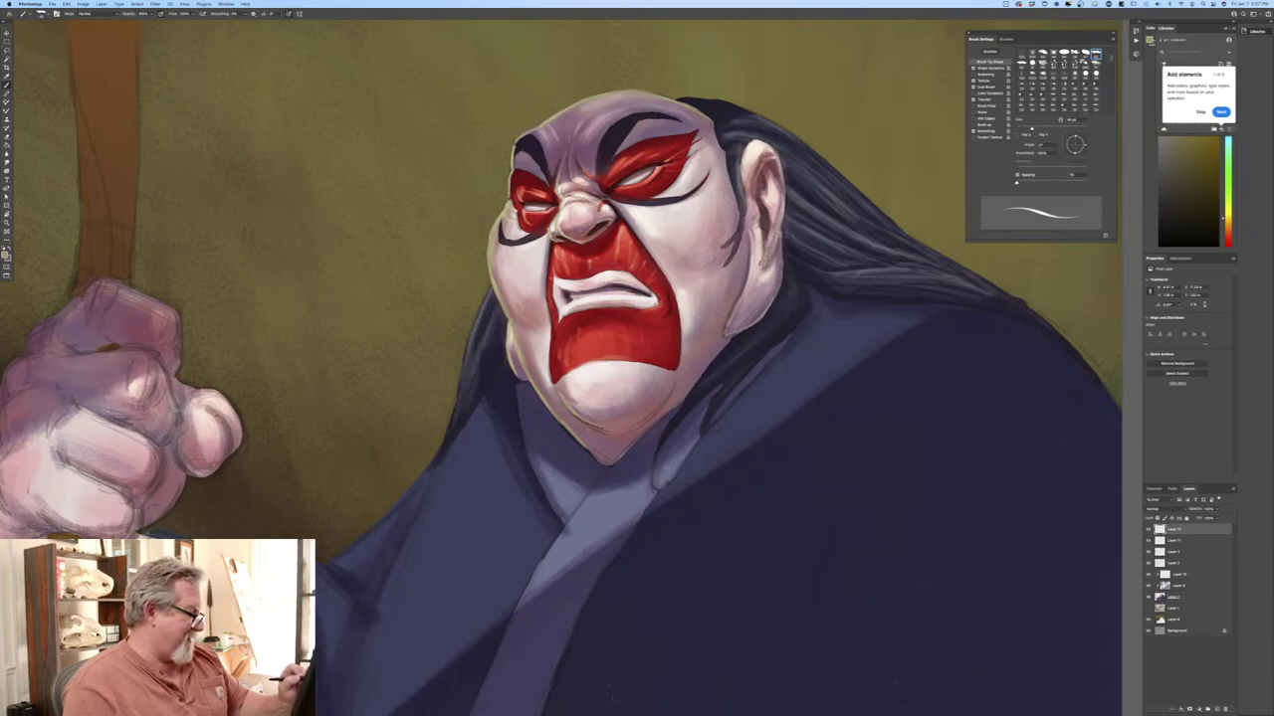
pyautogui.moveTo(583, 423); pyautogui.dragTo(601, 433)
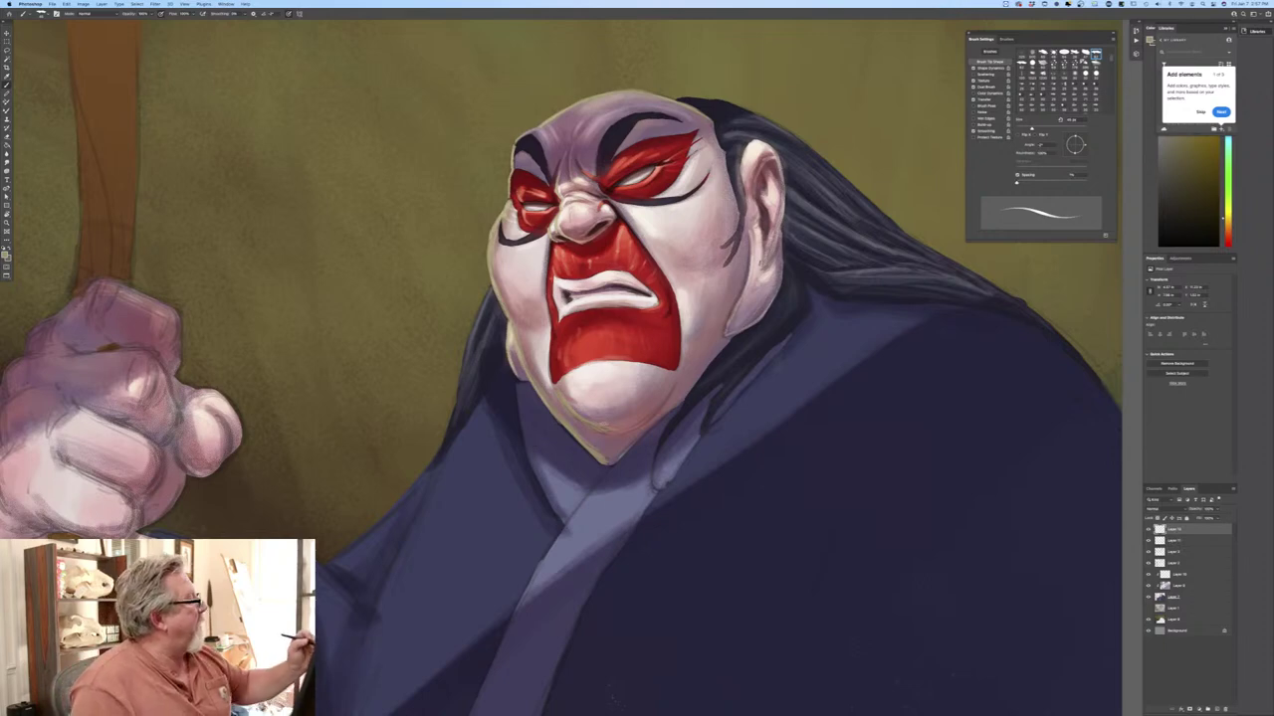
# Set the foreground colour to a light grey-blue based on the robe's collar and turn off pen-pressure control of the brush size.
pyautogui.click(8, 256)
pyautogui.click(629, 494)
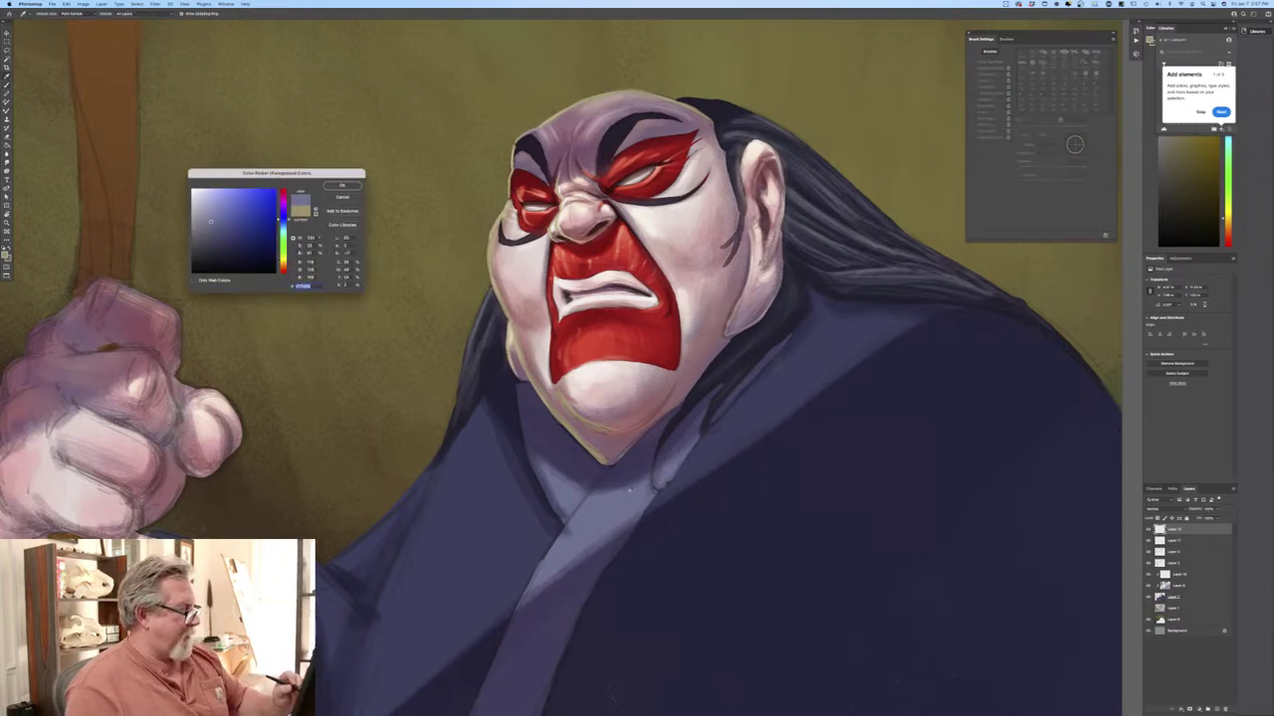
pyautogui.click(205, 212)
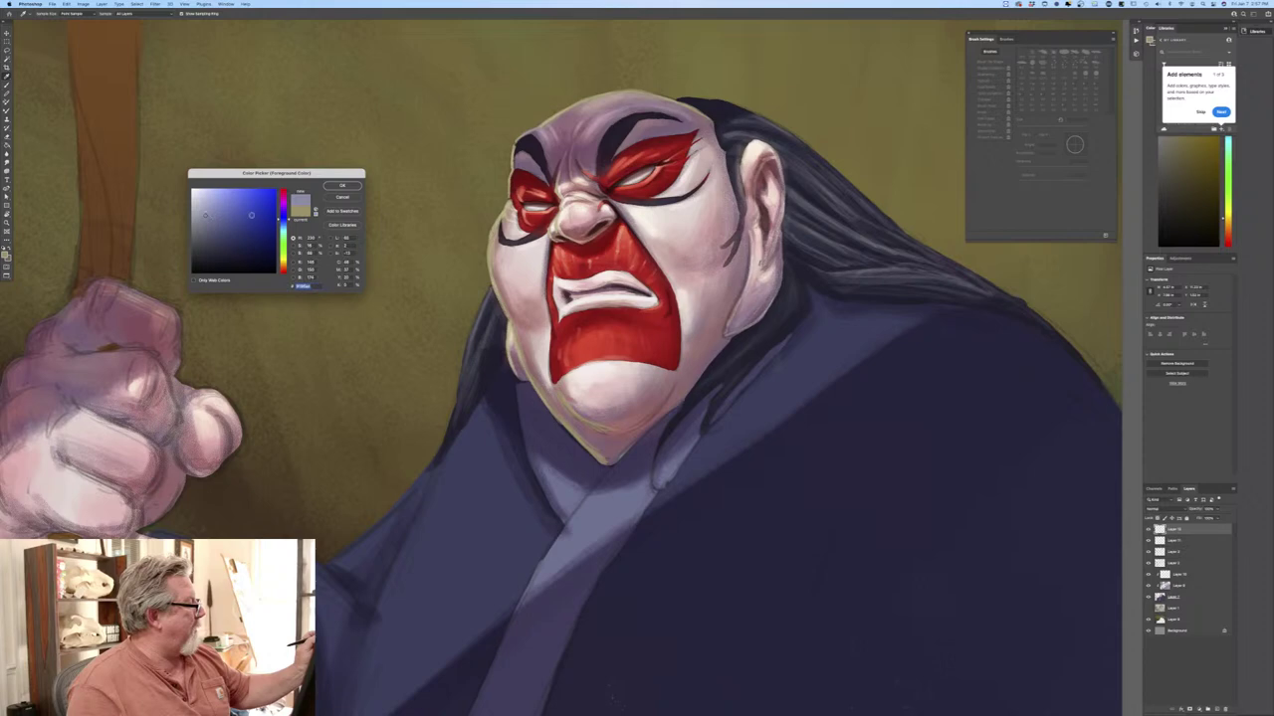
pyautogui.click(349, 186)
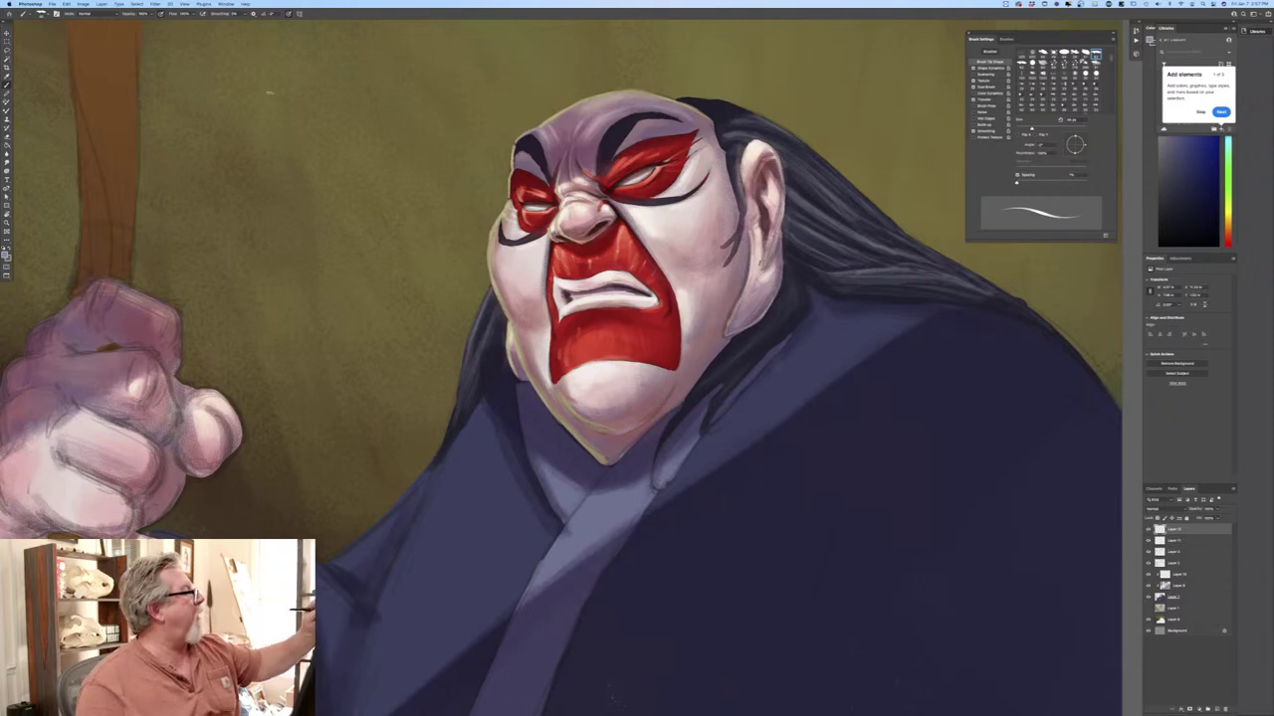
pyautogui.click(288, 15)
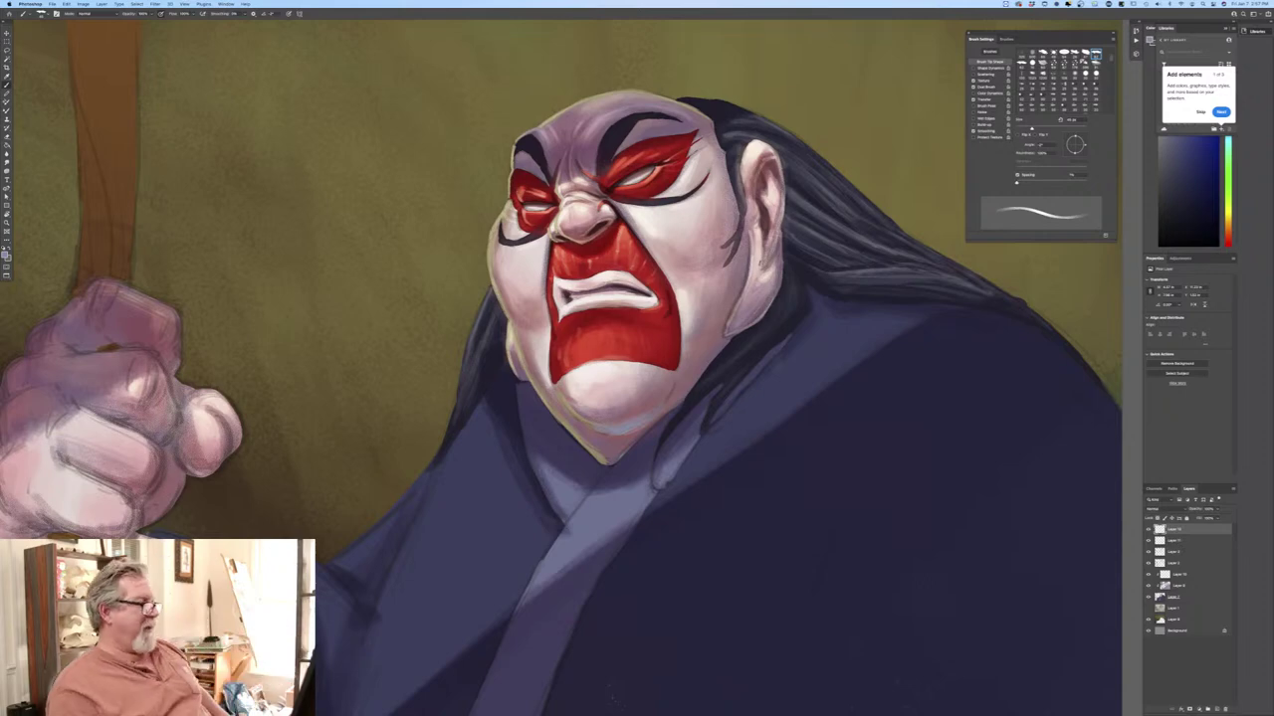
# Darken the grey-blue foreground colour slightly and paint robe-tinted reflected light across the underside of the chin.
pyautogui.click(5, 255)
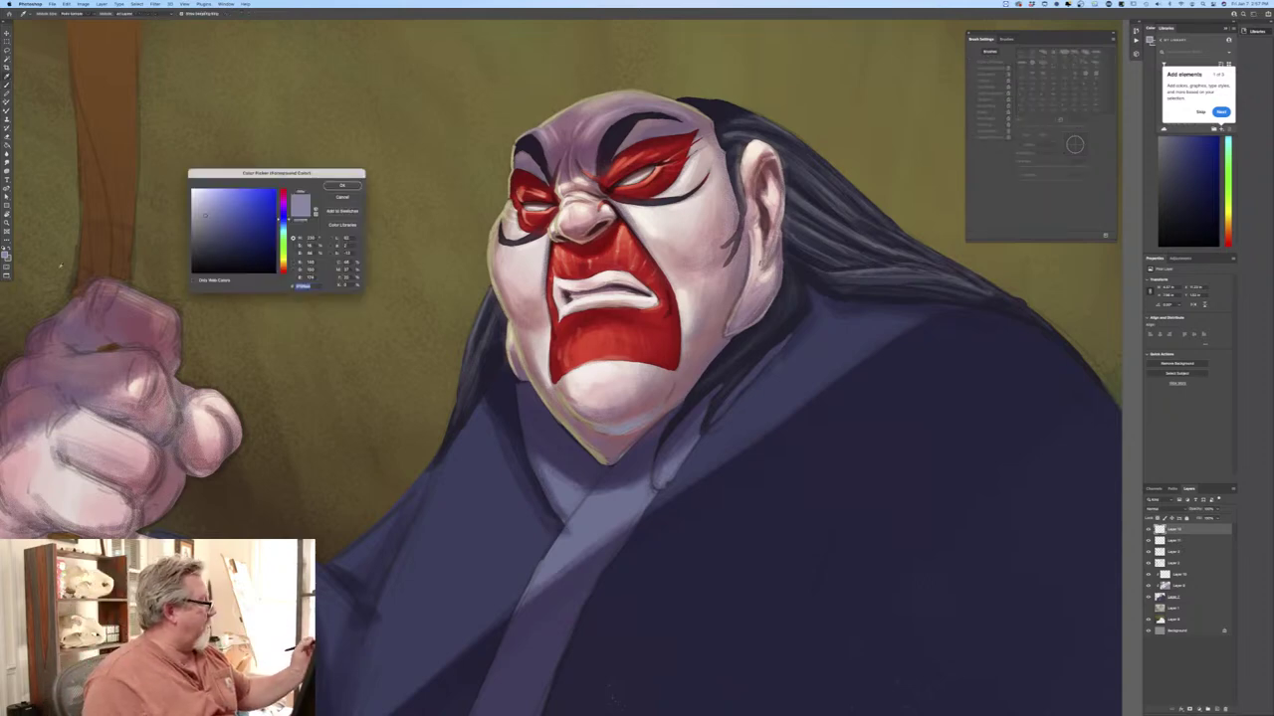
pyautogui.click(212, 230)
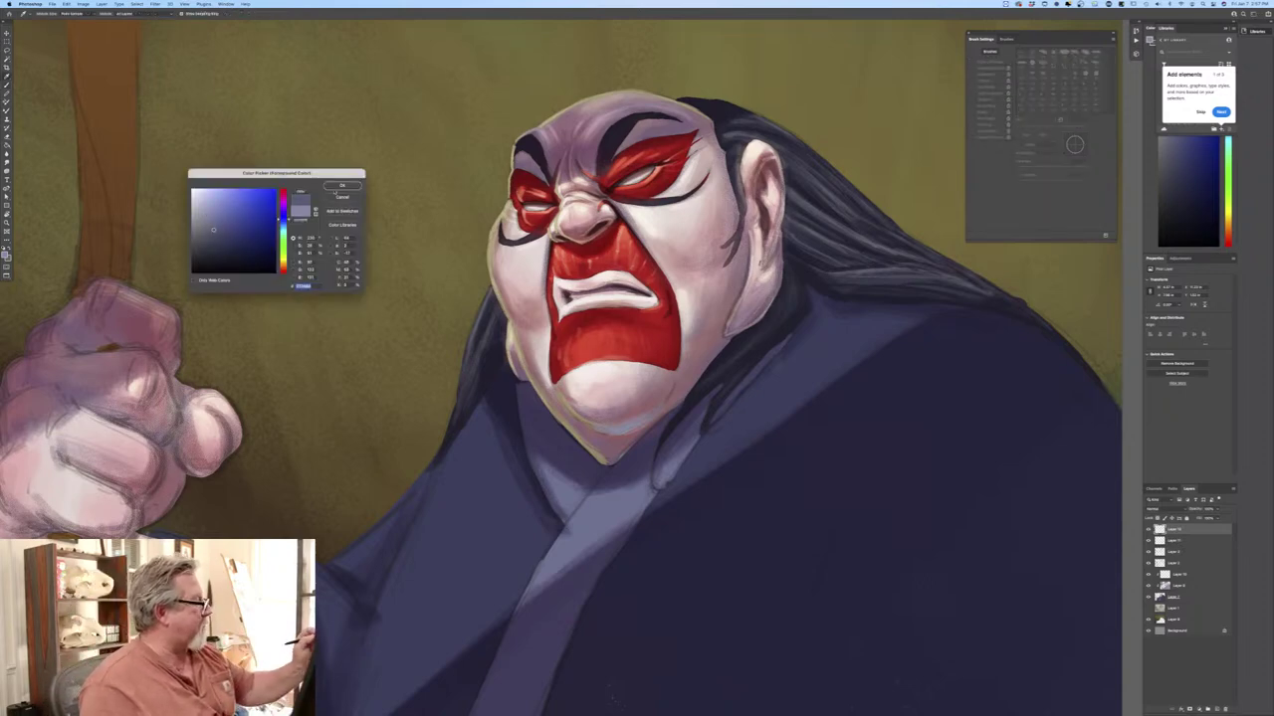
pyautogui.click(339, 191)
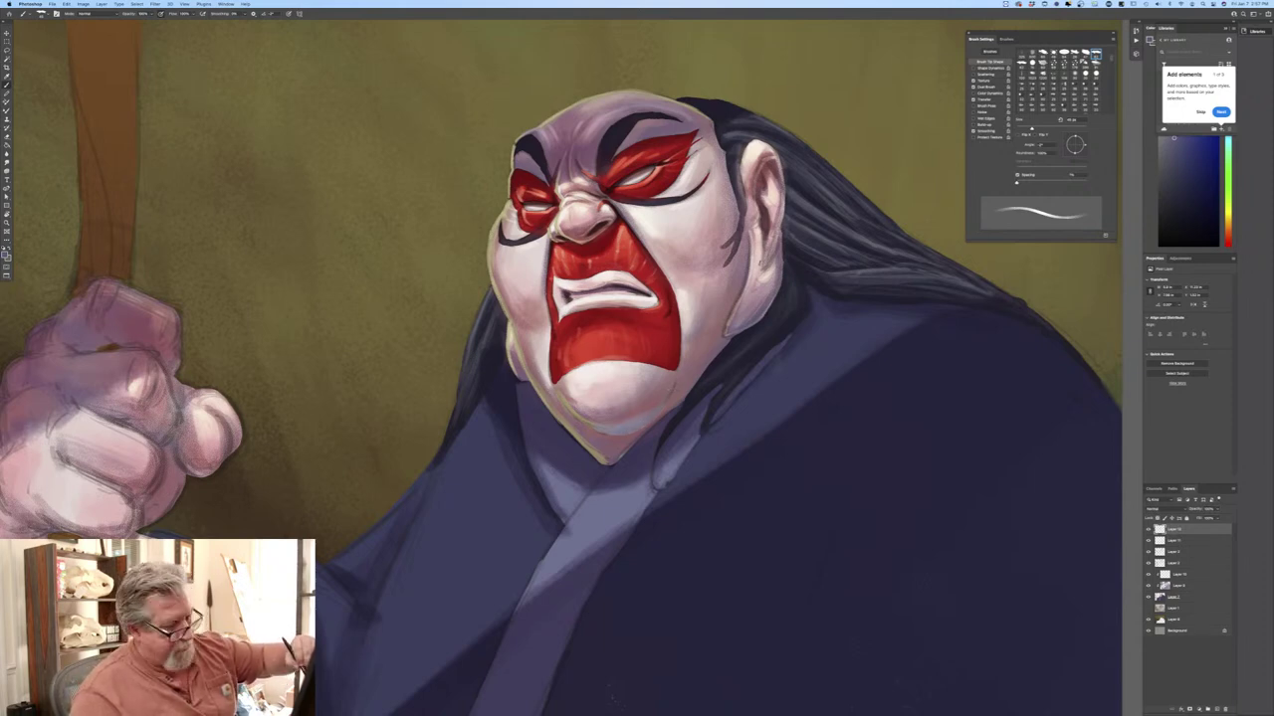
pyautogui.moveTo(661, 406)
pyautogui.mouseDown()
pyautogui.moveTo(631, 427)
pyautogui.moveTo(592, 424)
pyautogui.mouseUp()
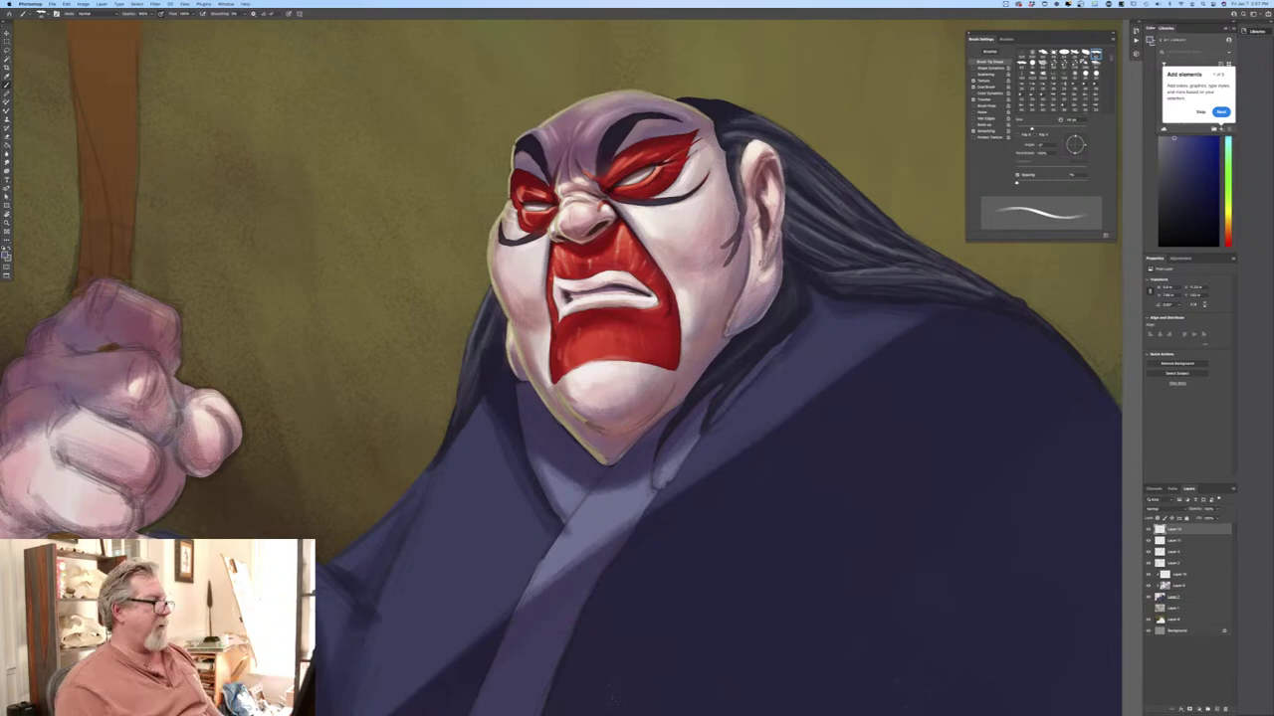
# Adjust the grey-blue foreground colour and strengthen the reflected light along the lower chin and jaw.
pyautogui.scroll(3, 656, 370)
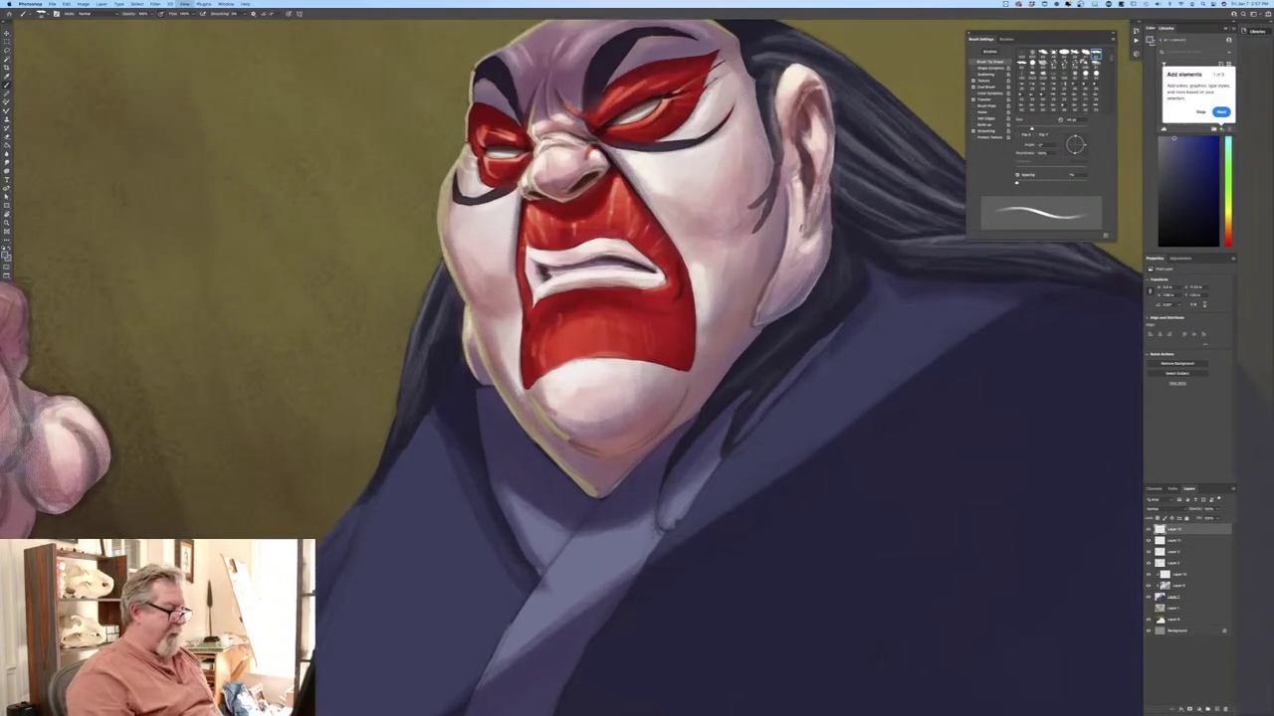
pyautogui.moveTo(345, 435); pyautogui.dragTo(373, 343)
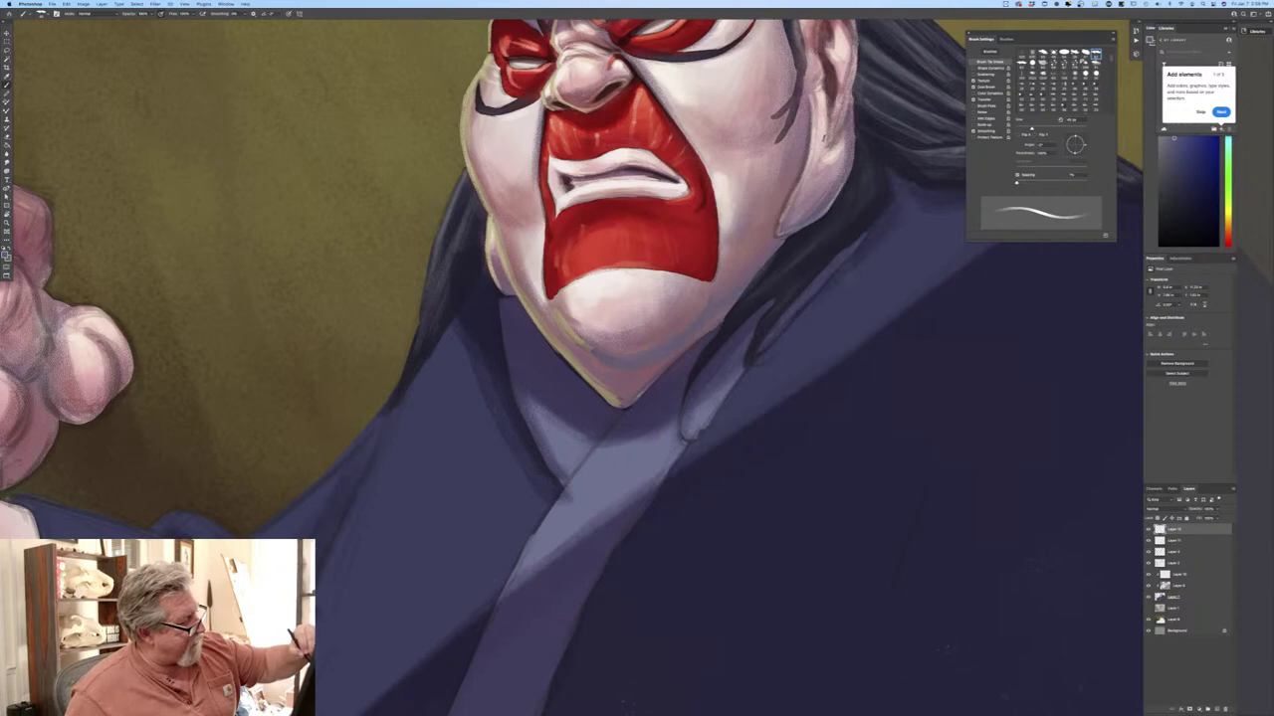
pyautogui.click(5, 256)
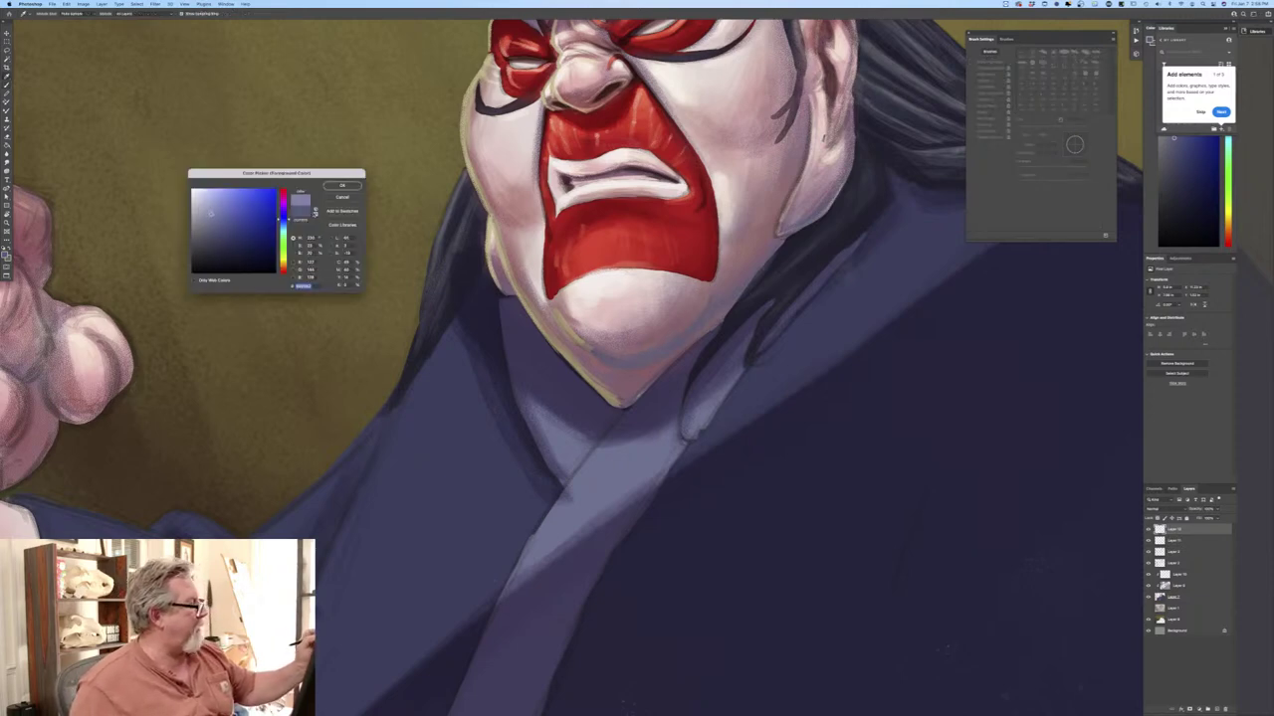
pyautogui.press('Return')
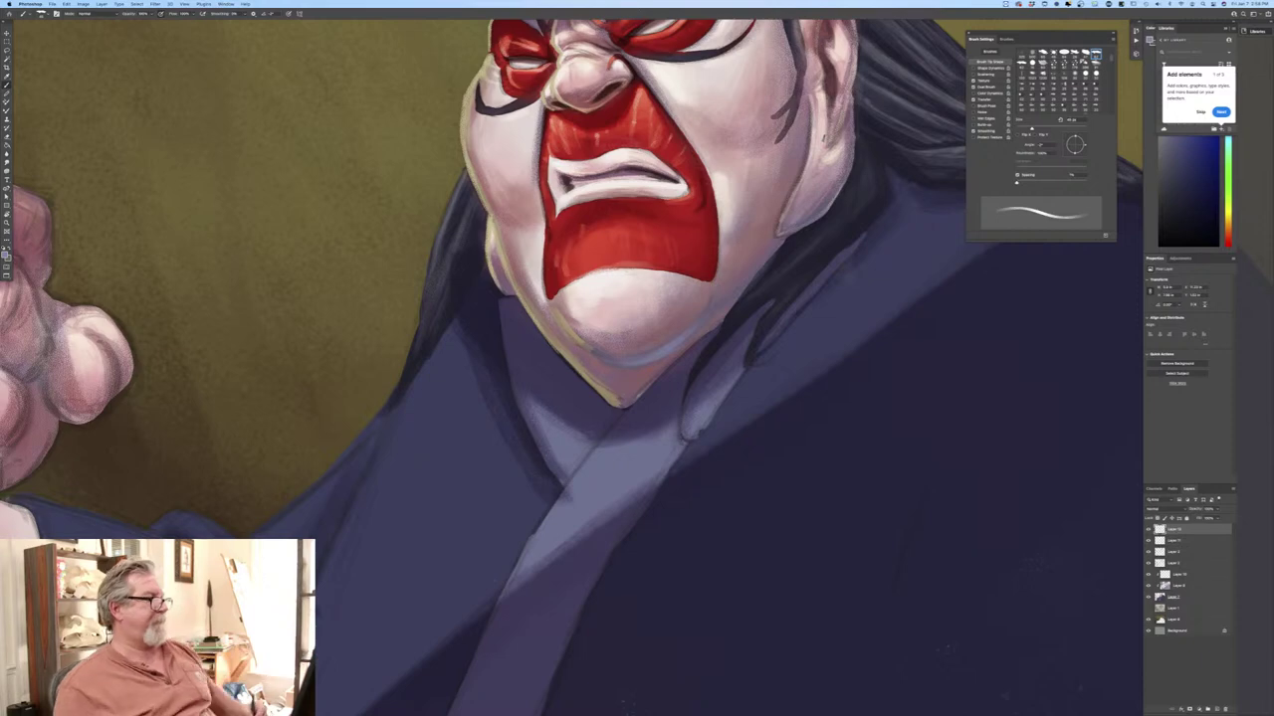
pyautogui.press('super+0')
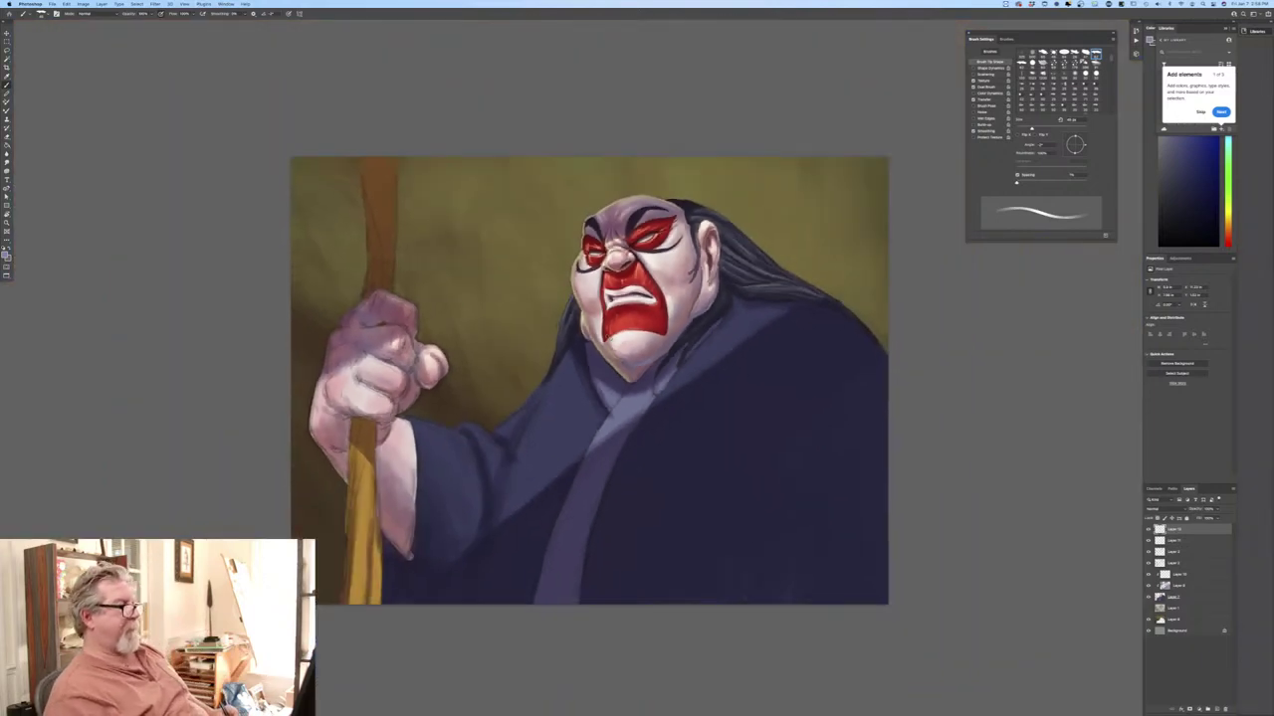
# Paint a lighter blue edge along the overlapping collar below the chin and check the whole painting.
pyautogui.press('super+plus')
pyautogui.press('super+plus')
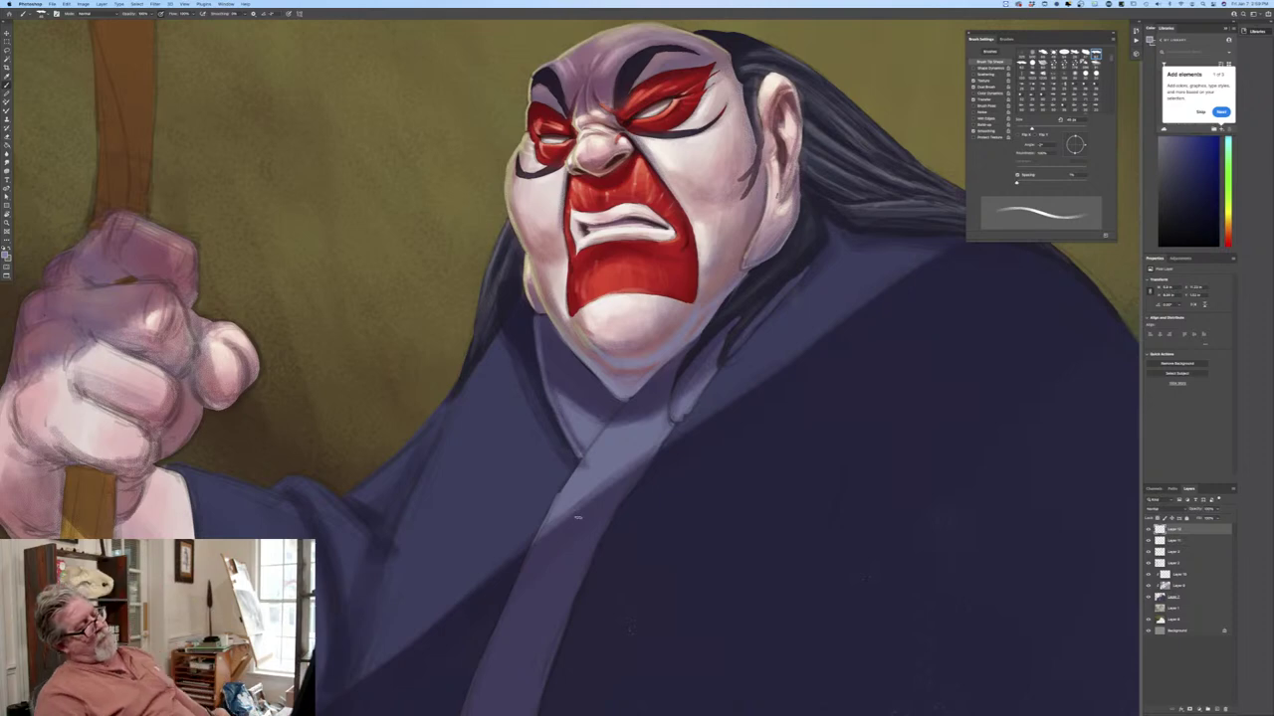
pyautogui.moveTo(636, 395); pyautogui.dragTo(584, 457)
pyautogui.moveTo(618, 410); pyautogui.dragTo(583, 462)
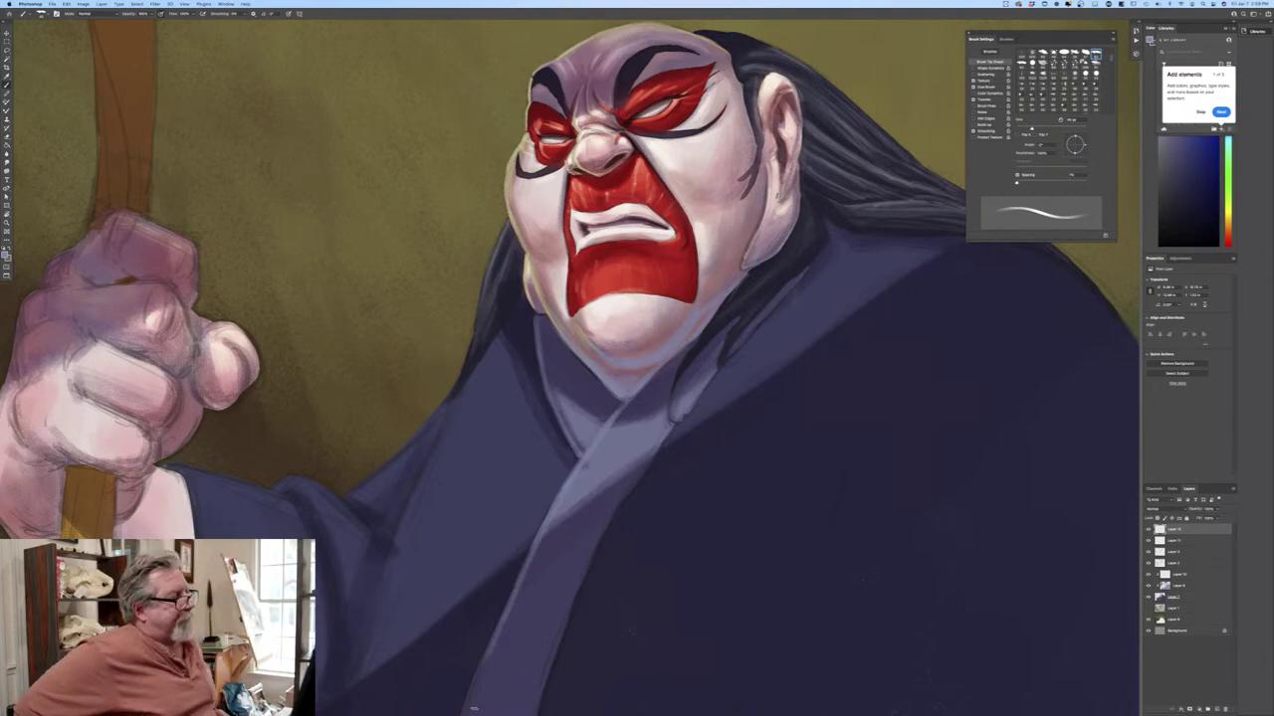
pyautogui.press('super+0')
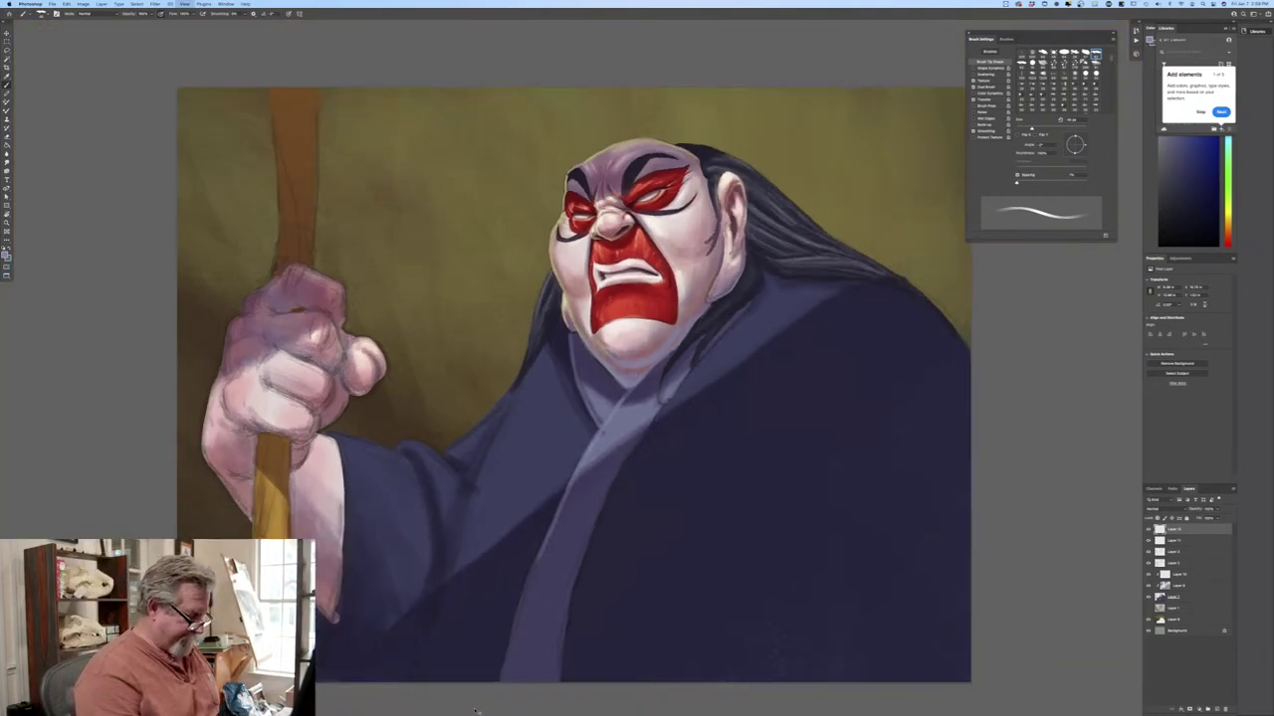
pyautogui.press('super+minus')
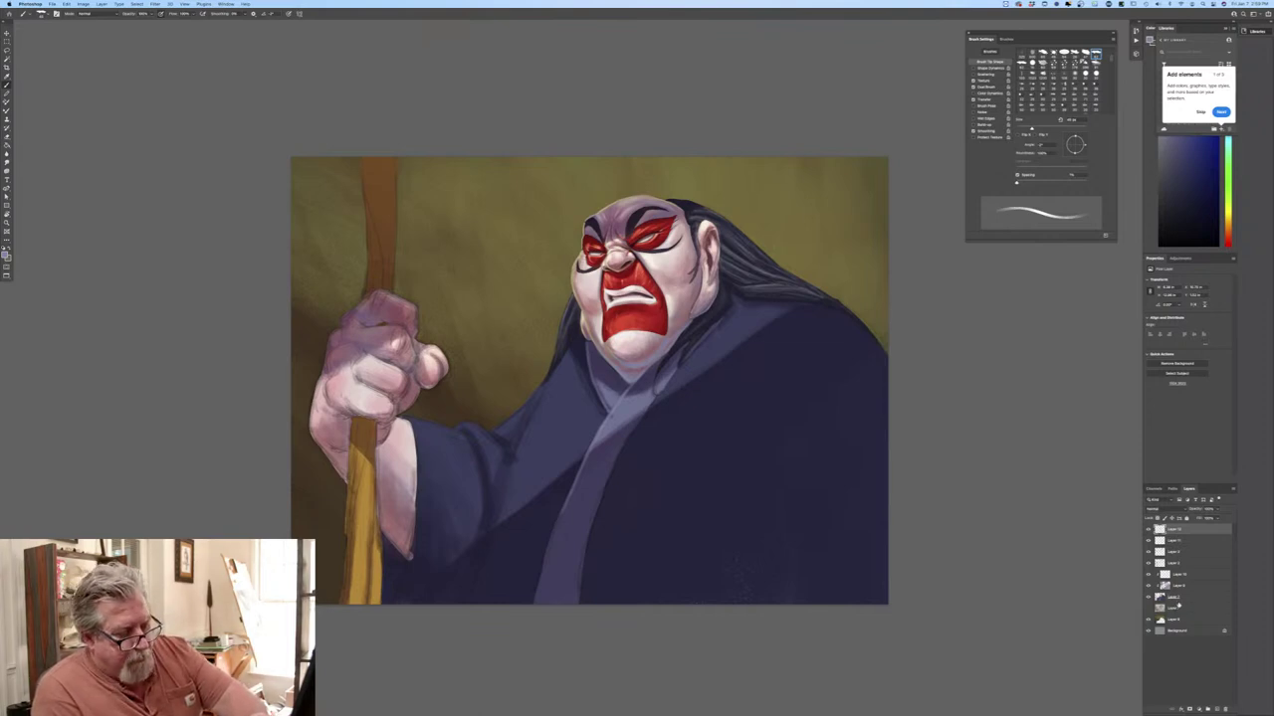
# Add a new clipped layer directly above the robe's layer and flip the canvas horizontally.
pyautogui.click(1192, 600)
pyautogui.click(1216, 710)
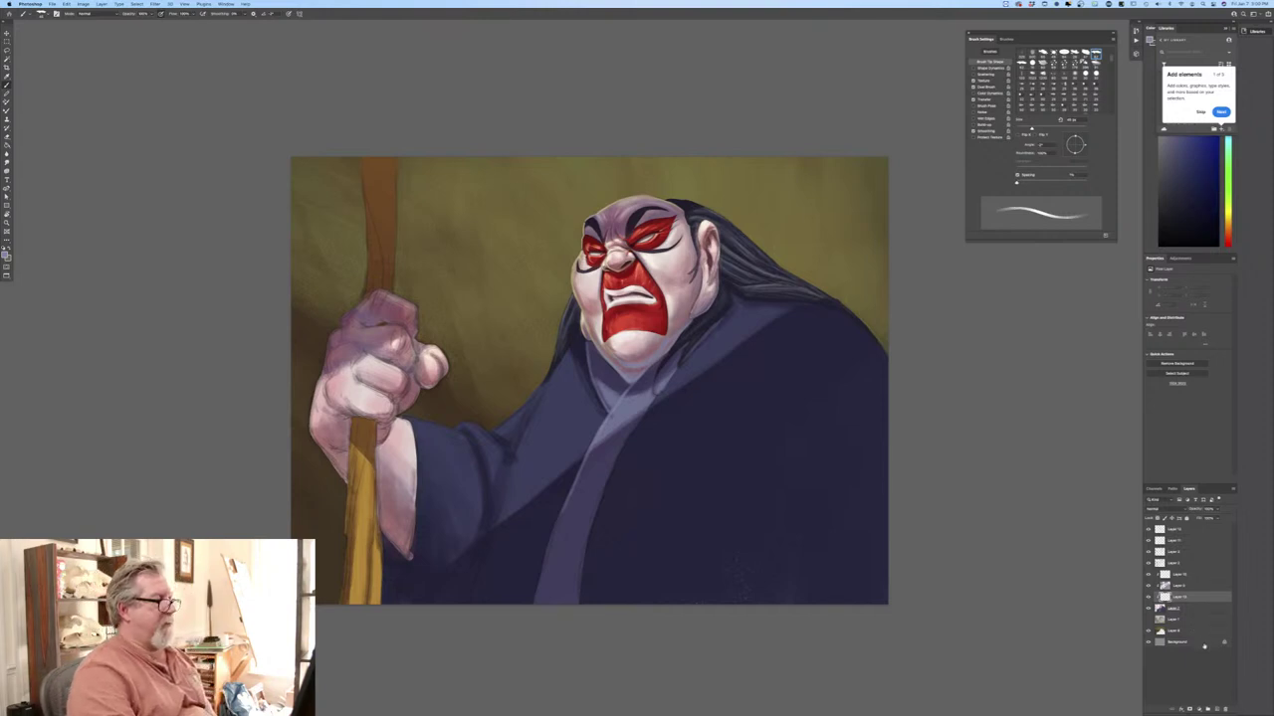
pyautogui.click(83, 4)
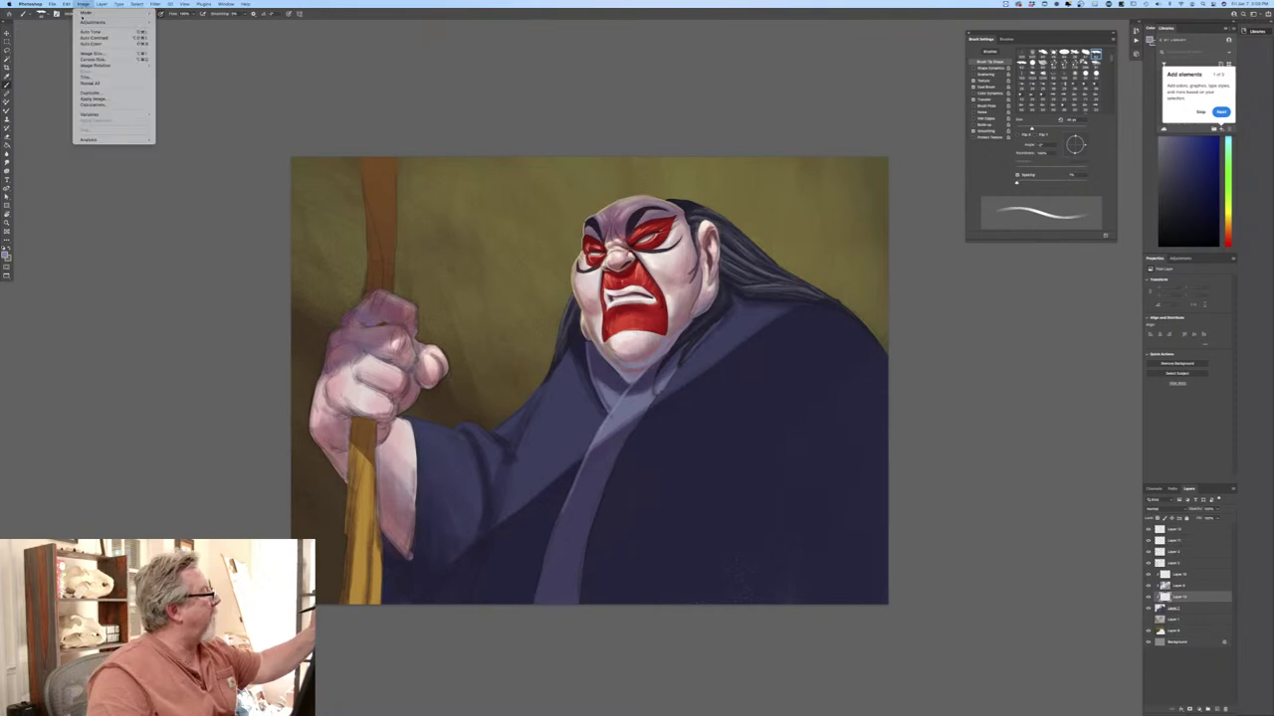
pyautogui.moveTo(109, 66)
pyautogui.click(184, 93)
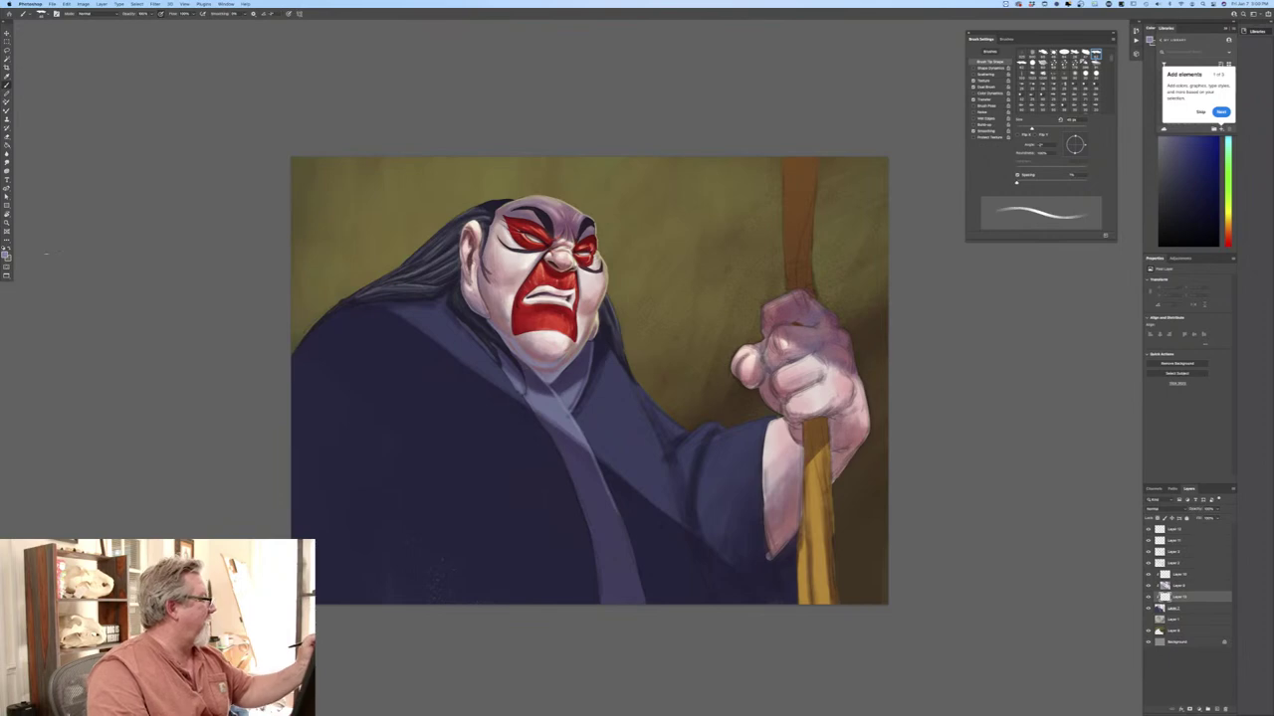
# Show the painting in a floating window, create a square white document from a recent preset and move it off the figure.
pyautogui.press('f')
pyautogui.press('f')
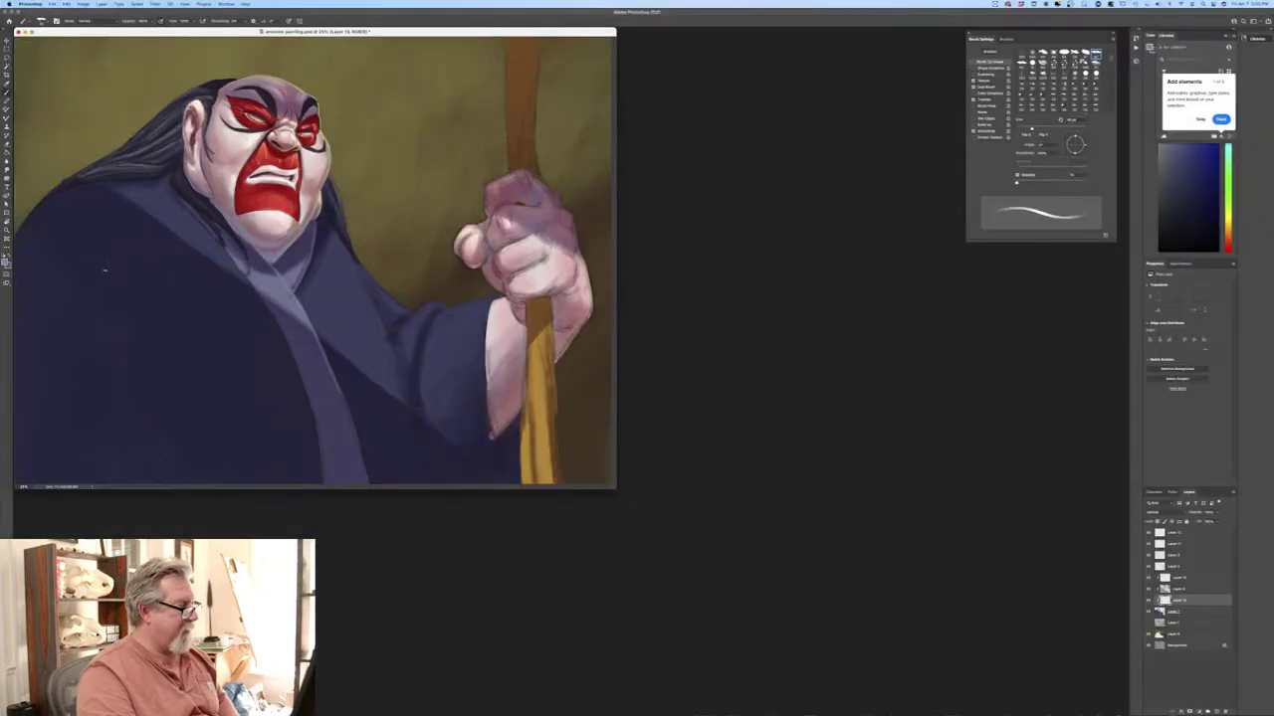
pyautogui.click(52, 3)
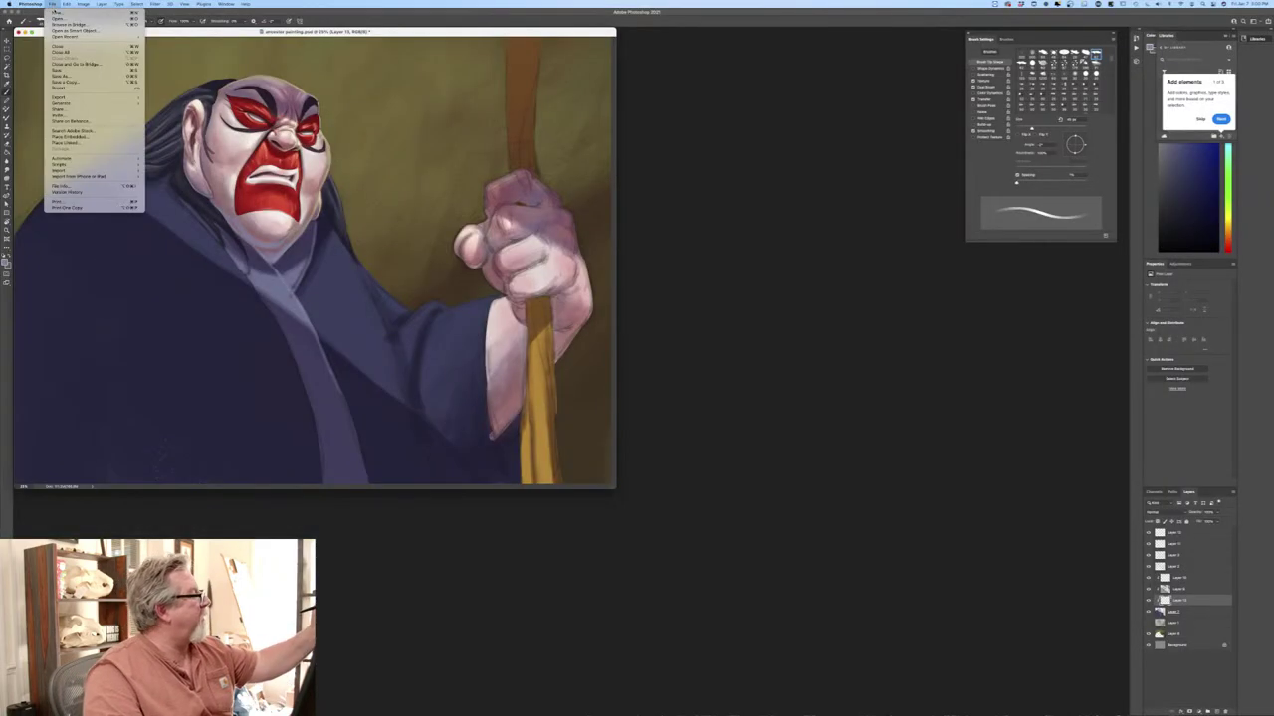
pyautogui.click(56, 11)
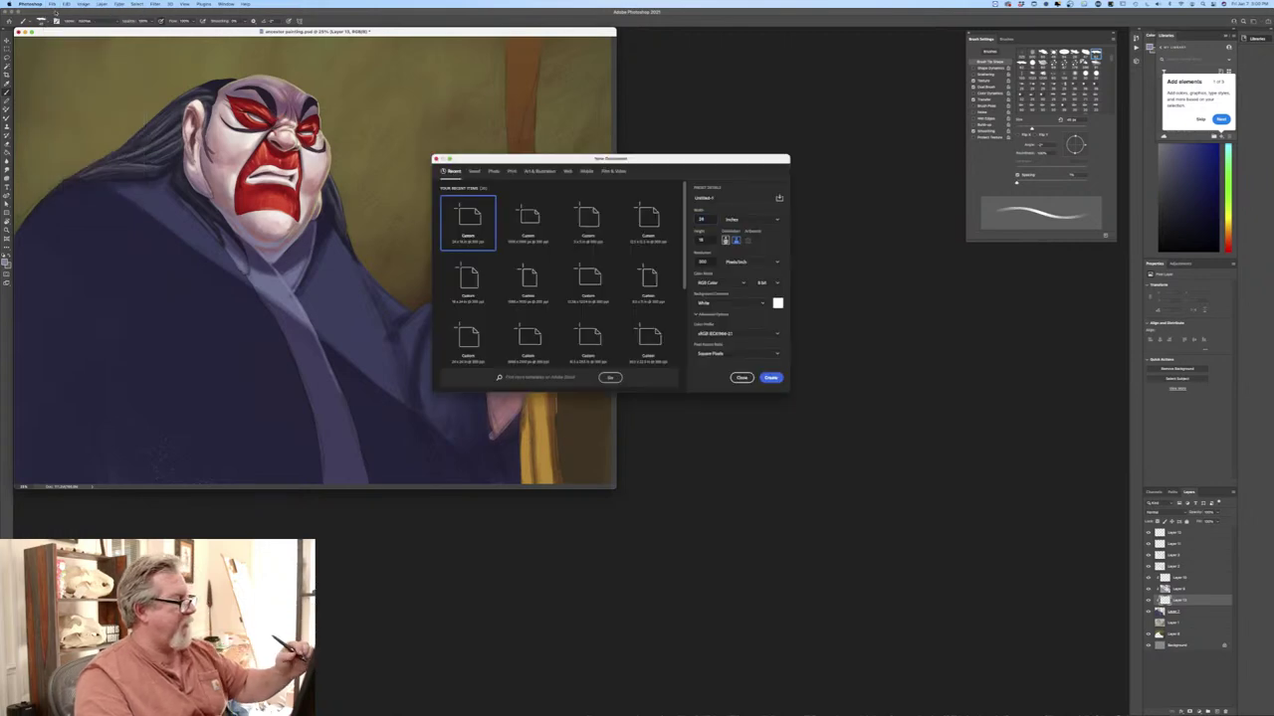
pyautogui.click(588, 218)
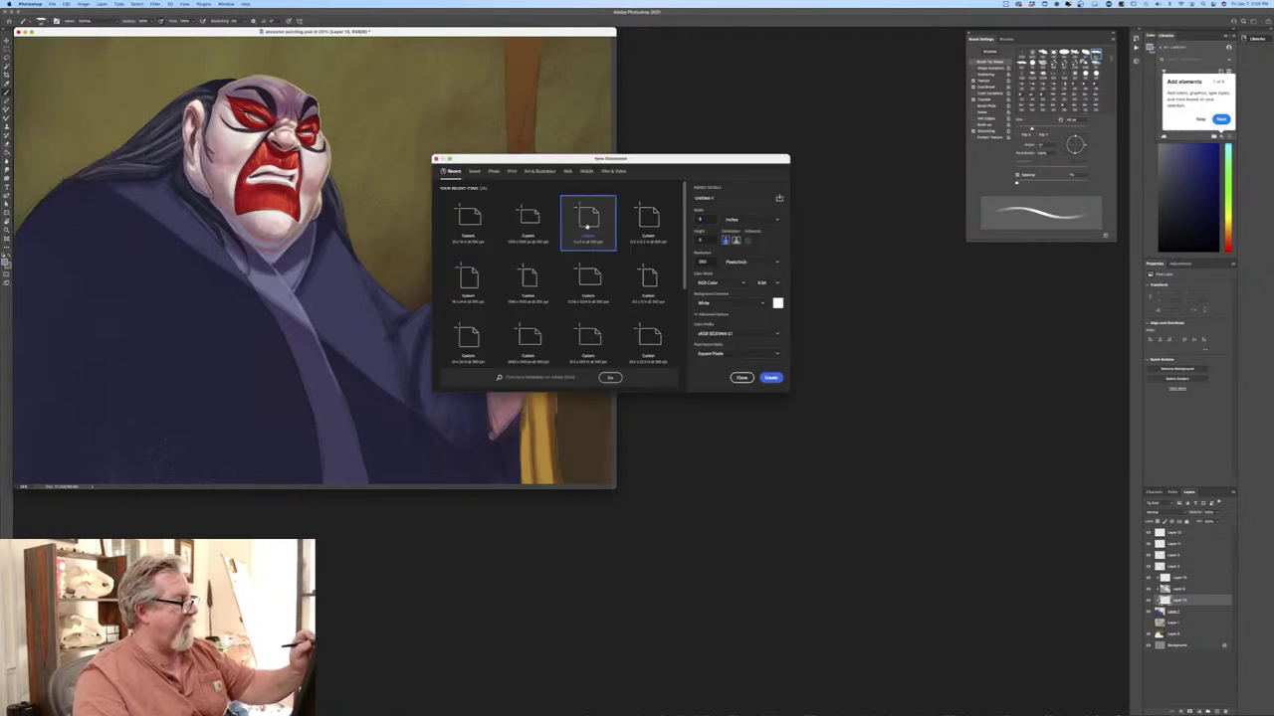
pyautogui.click(771, 378)
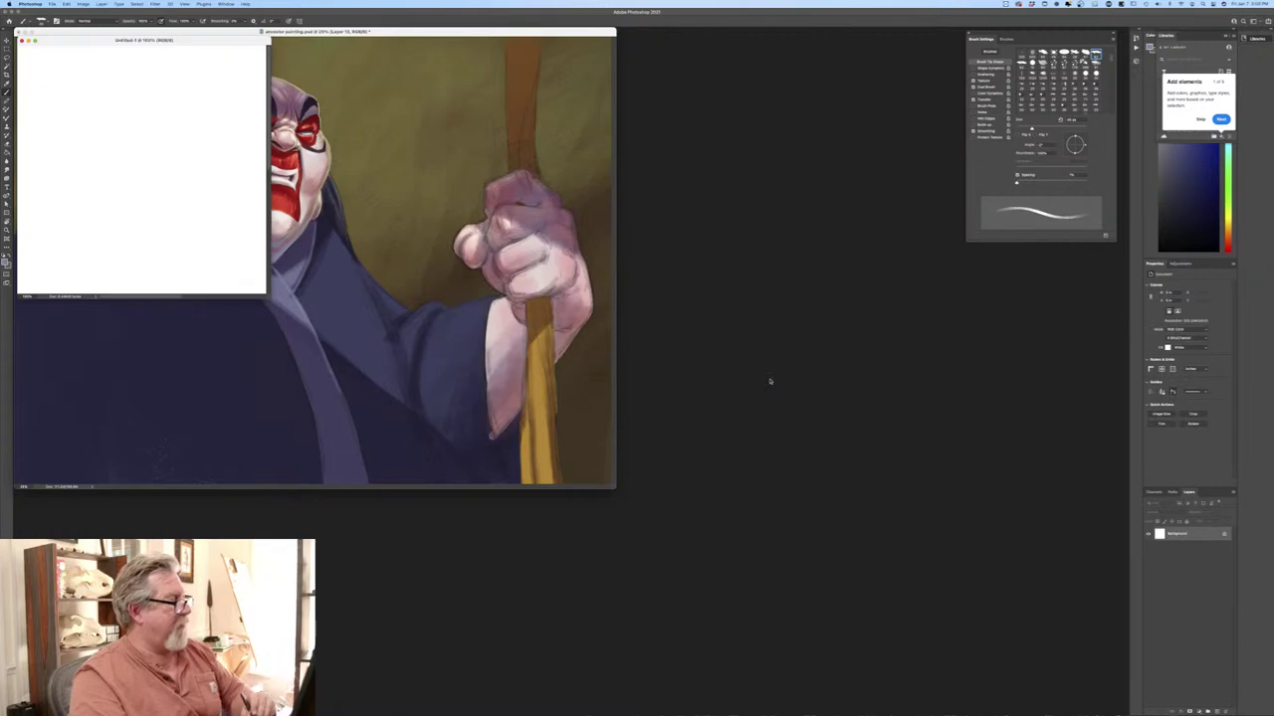
pyautogui.moveTo(81, 42); pyautogui.dragTo(597, 286)
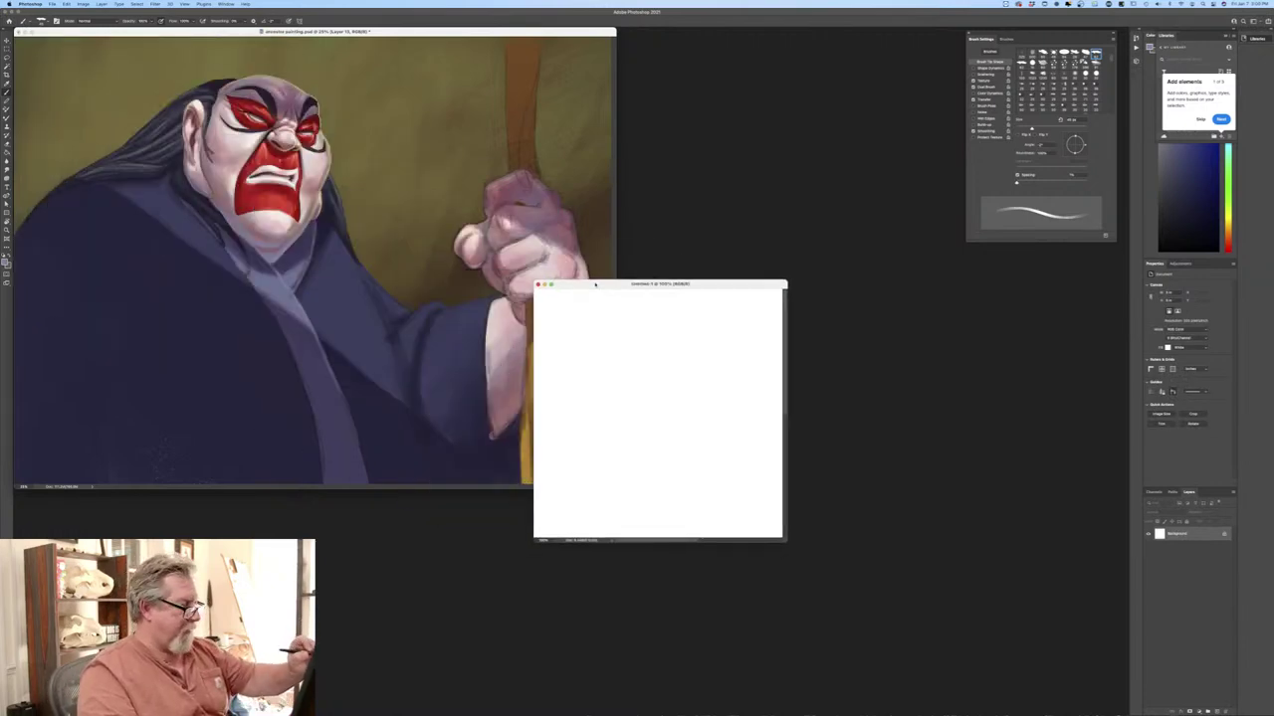
# Add a blank layer to the new document and set the foreground colour to near-black.
pyautogui.click(1215, 712)
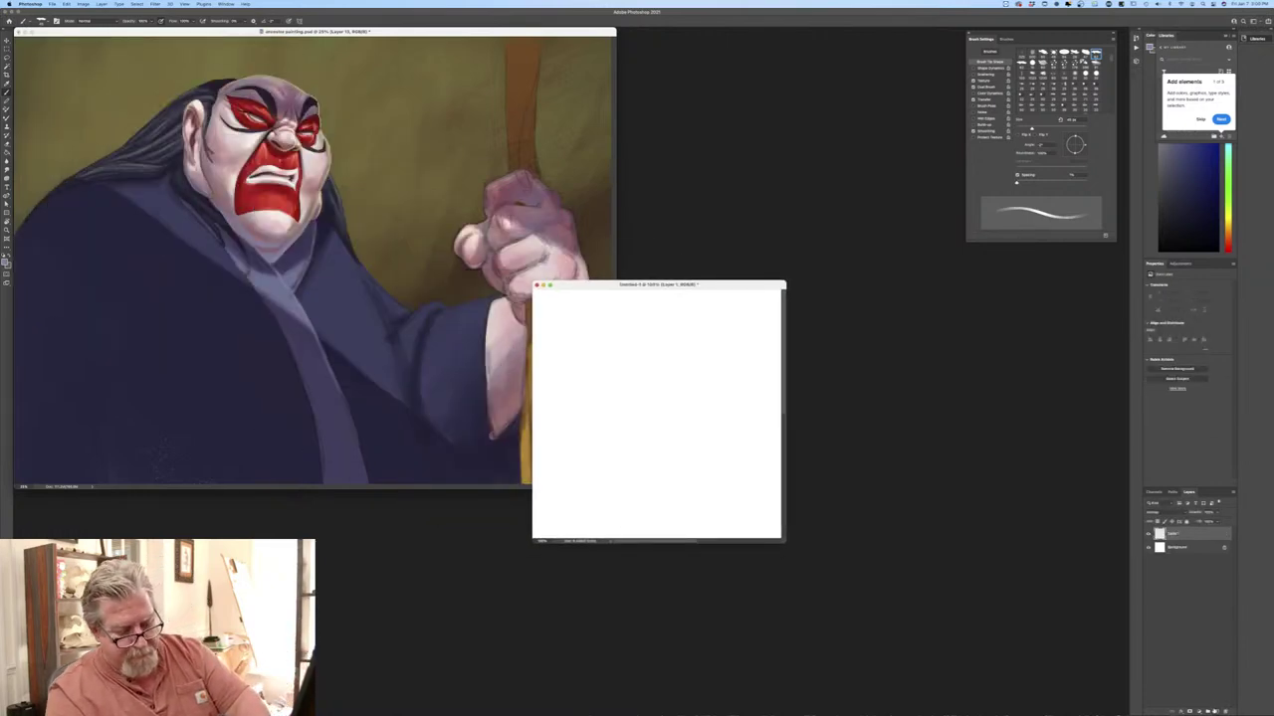
pyautogui.click(7, 261)
pyautogui.click(221, 265)
pyautogui.click(341, 186)
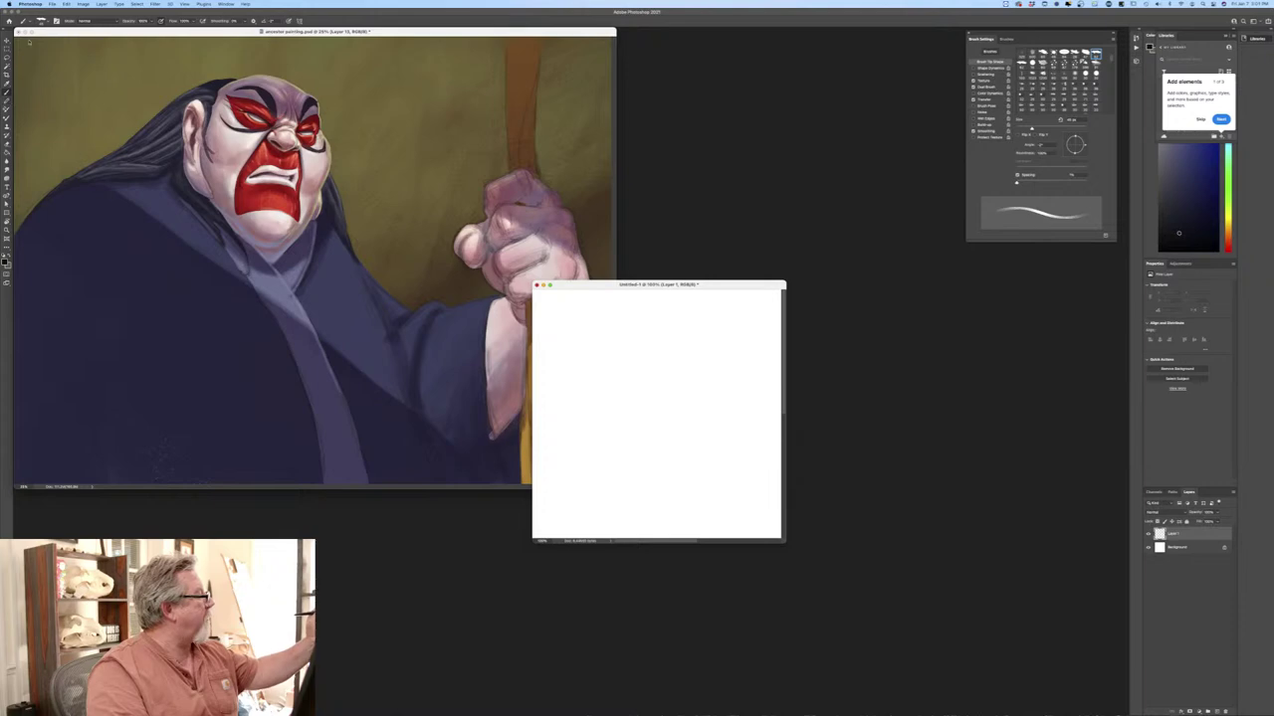
# Choose a hard round brush at a smaller size and show the blank document in full-screen mode.
pyautogui.click(41, 22)
pyautogui.click(35, 270)
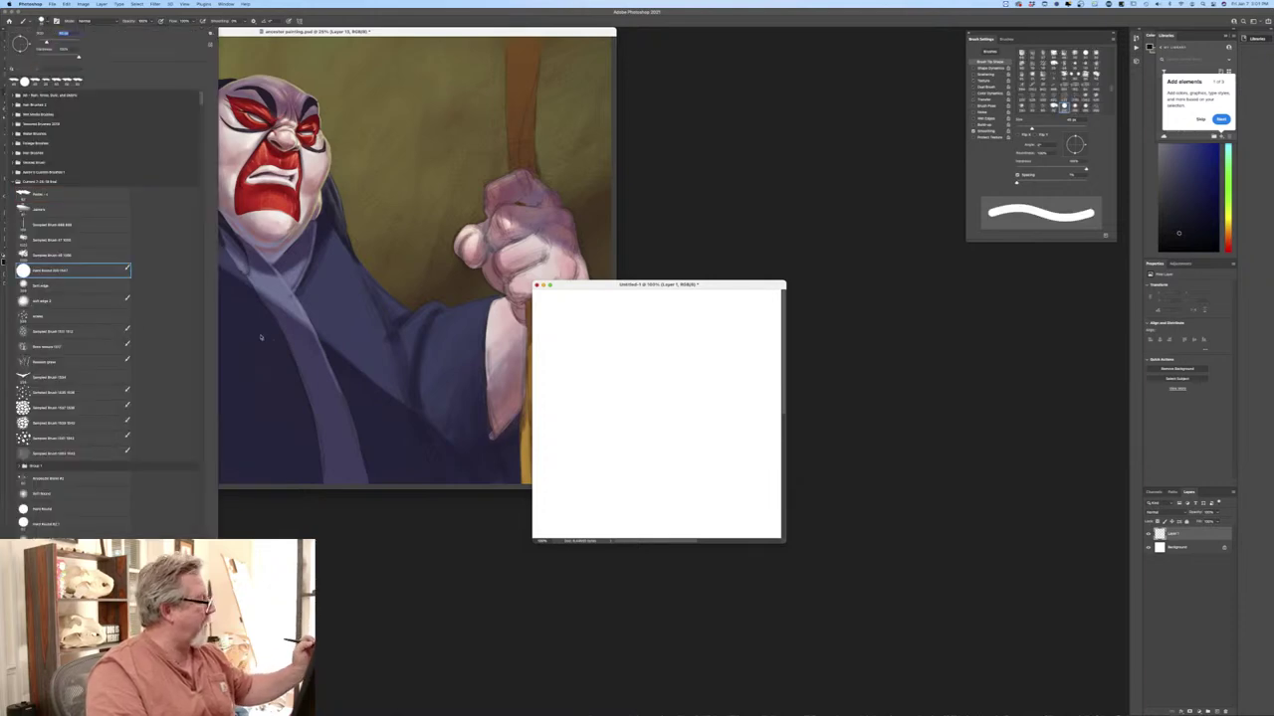
pyautogui.click(563, 298)
pyautogui.press('f')
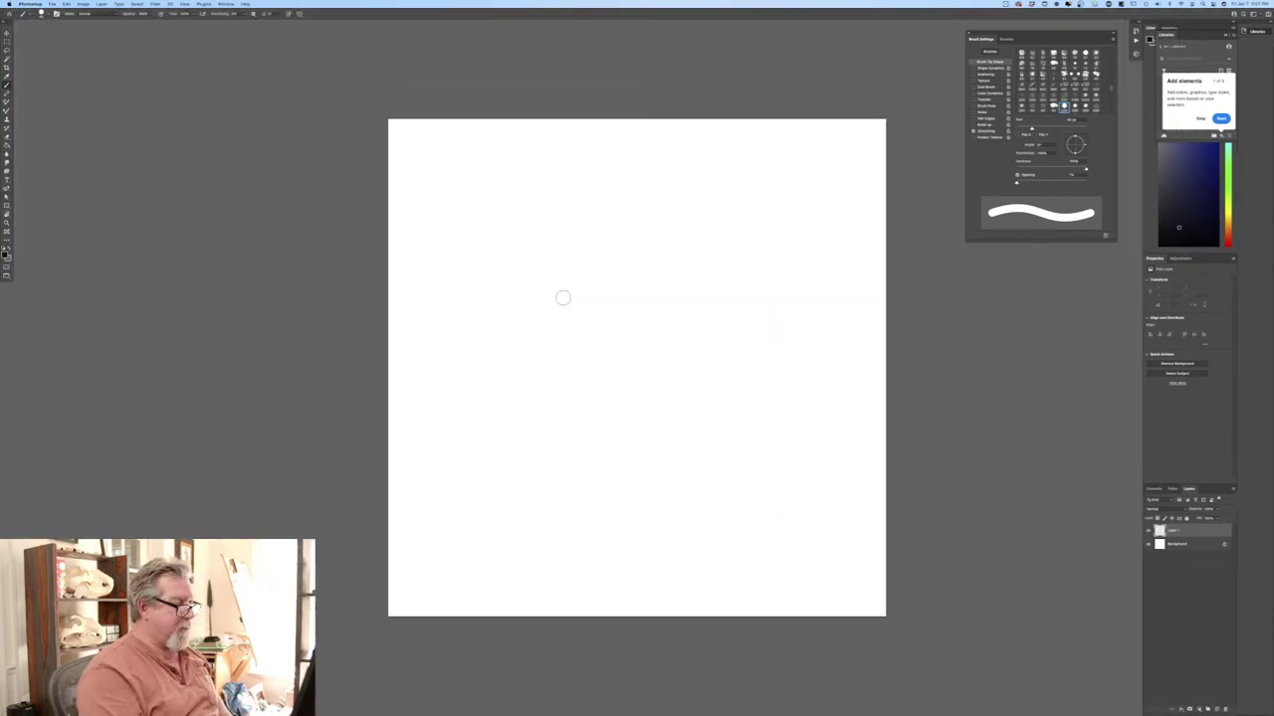
pyautogui.press('[')
pyautogui.press('[')
pyautogui.press('[')
pyautogui.press('[')
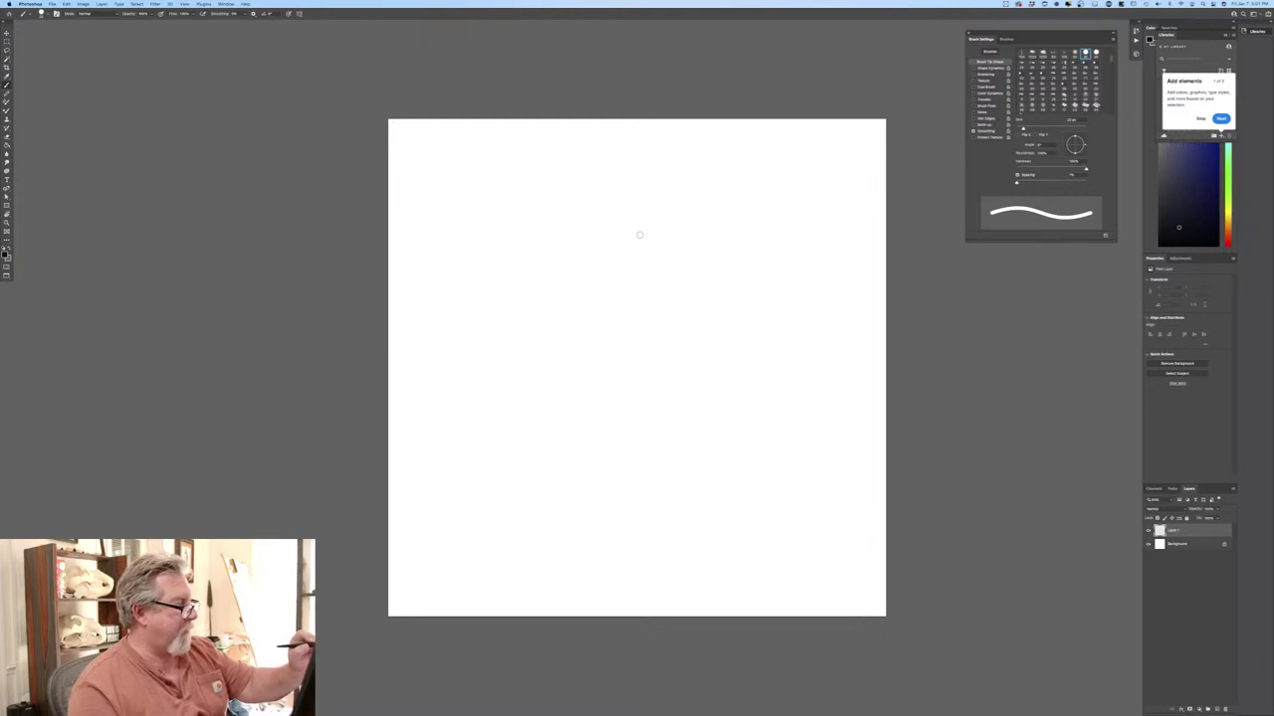
# Paint a short test stroke, turn on pen-pressure control of the brush size and enlarge the brush.
pyautogui.moveTo(638, 240); pyautogui.dragTo(638, 248)
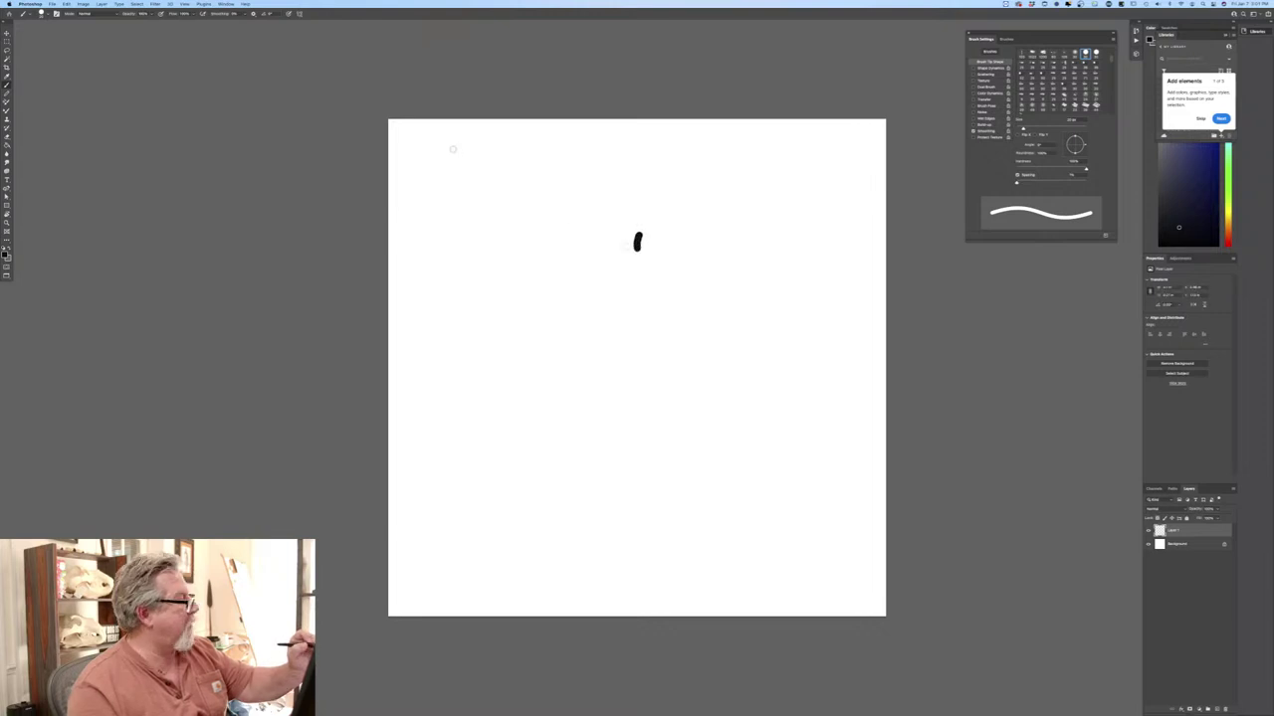
pyautogui.click(288, 14)
pyautogui.press(']')
pyautogui.press(']')
pyautogui.press(']')
pyautogui.press(']')
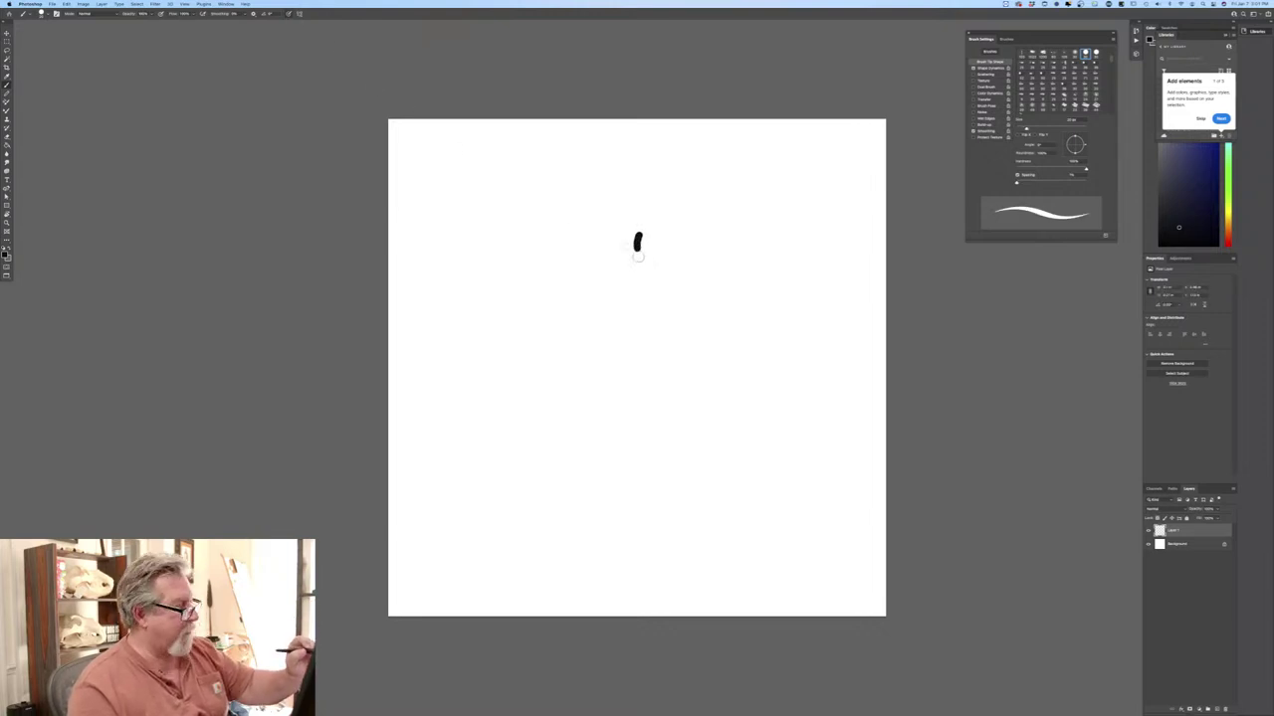
# Paint a vertical wavy line with a dot beside each middle bend and cross it with a horizontal wavy line.
pyautogui.moveTo(645, 224)
pyautogui.mouseDown()
pyautogui.moveTo(637, 254)
pyautogui.moveTo(657, 327)
pyautogui.moveTo(630, 400)
pyautogui.moveTo(649, 462)
pyautogui.moveTo(630, 486)
pyautogui.mouseUp()
pyautogui.moveTo(626, 316); pyautogui.dragTo(627, 317)
pyautogui.moveTo(657, 398); pyautogui.dragTo(658, 400)
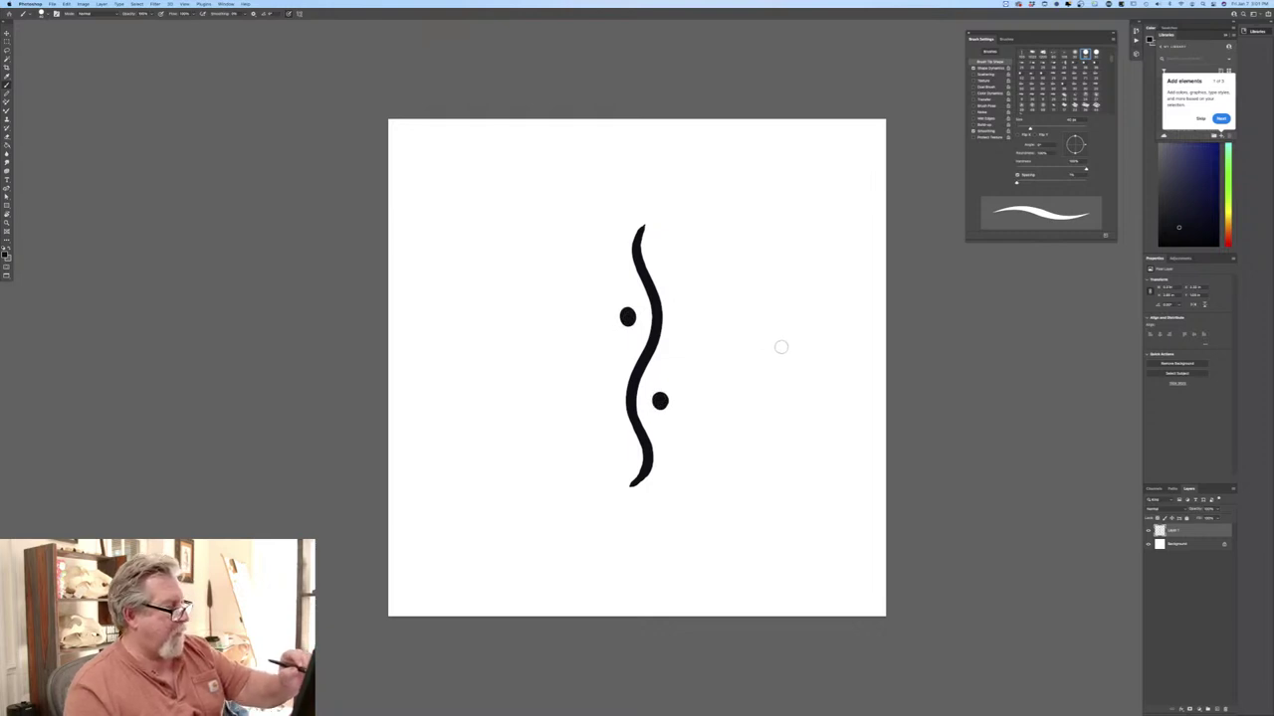
pyautogui.moveTo(782, 350)
pyautogui.mouseDown()
pyautogui.moveTo(569, 348)
pyautogui.moveTo(503, 365)
pyautogui.mouseUp()
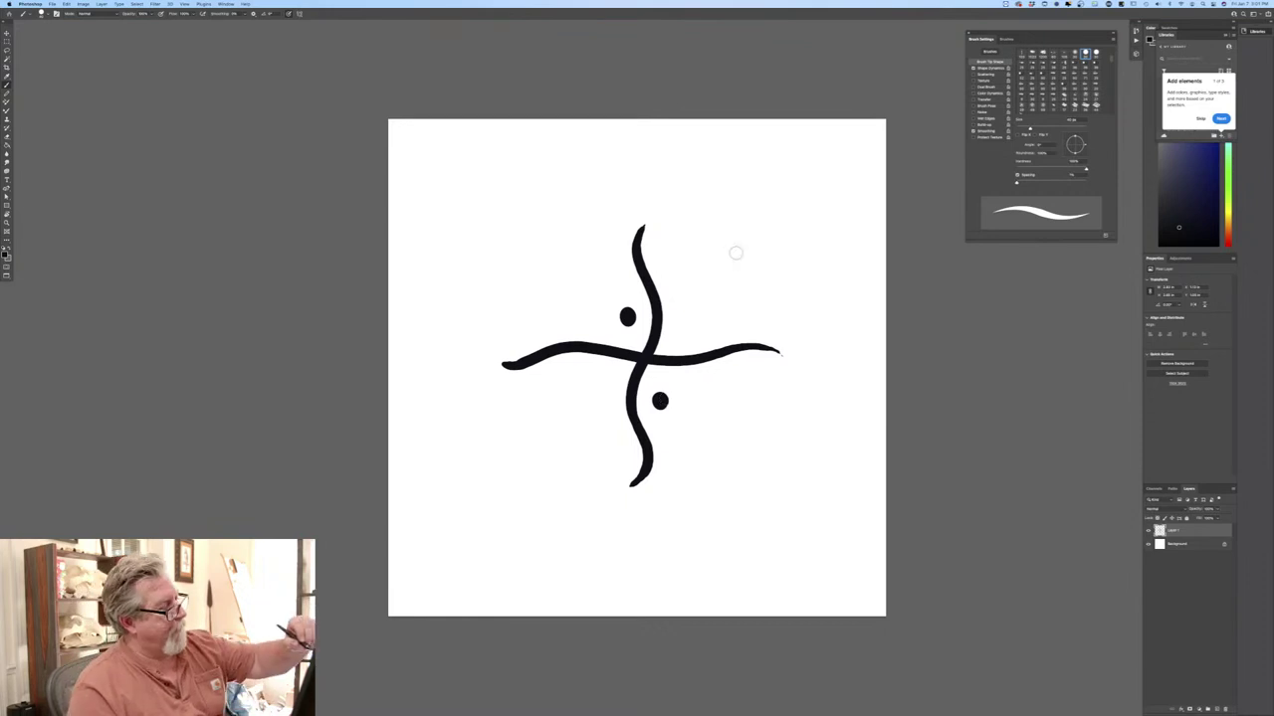
# Paint a short tapered stroke in each of the four quadrants around the crossed wavy lines.
pyautogui.moveTo(732, 259)
pyautogui.mouseDown()
pyautogui.moveTo(699, 312)
pyautogui.moveTo(735, 249)
pyautogui.mouseUp()
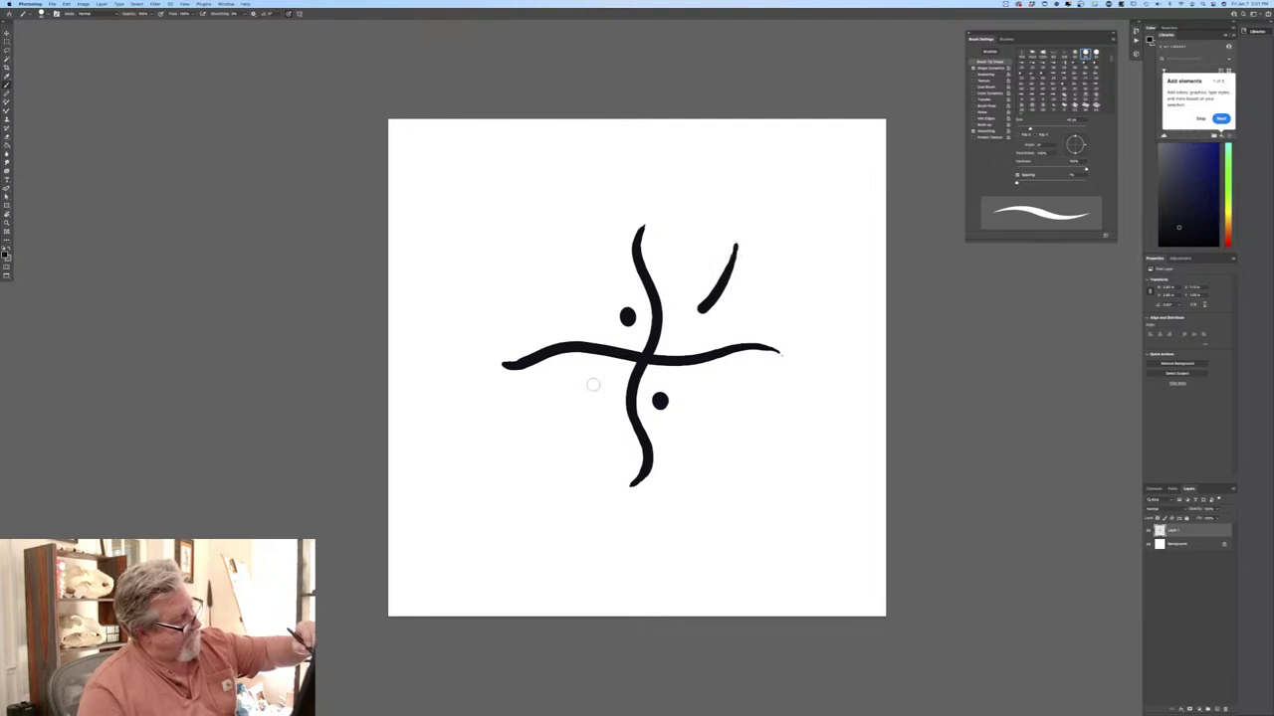
pyautogui.moveTo(610, 385); pyautogui.dragTo(571, 430)
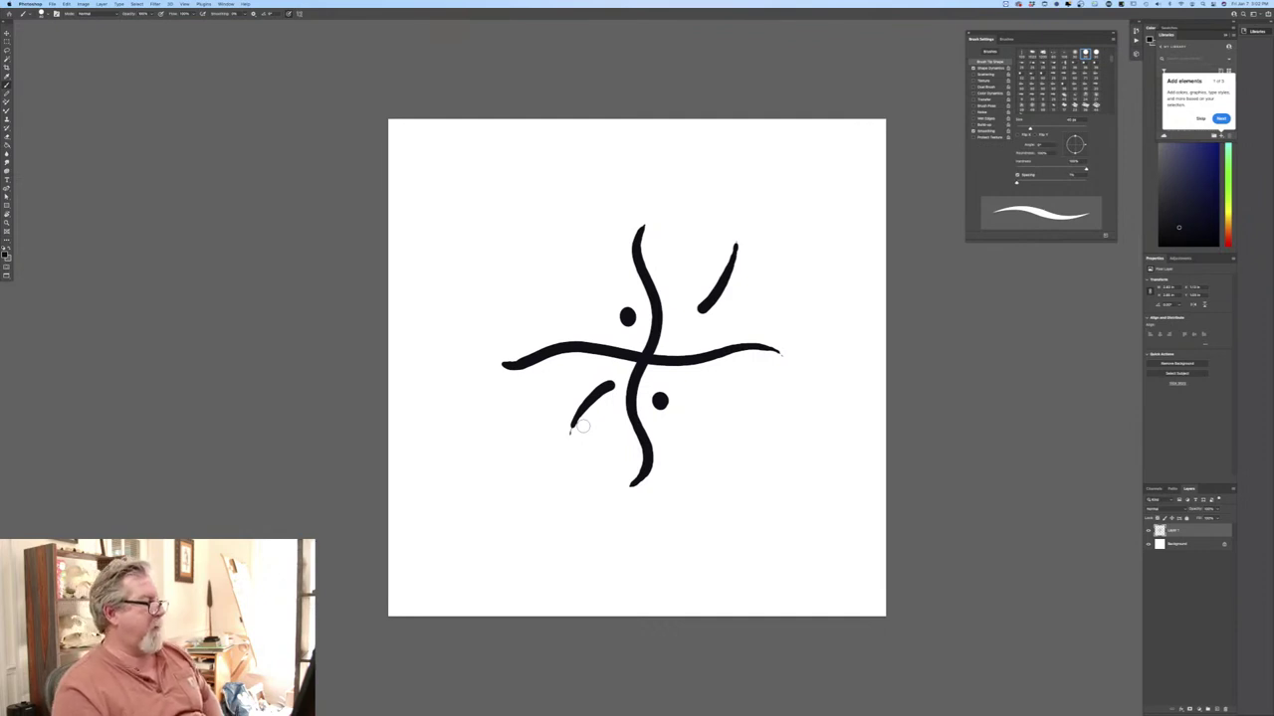
pyautogui.moveTo(625, 284)
pyautogui.mouseDown()
pyautogui.moveTo(607, 285)
pyautogui.moveTo(586, 321)
pyautogui.mouseUp()
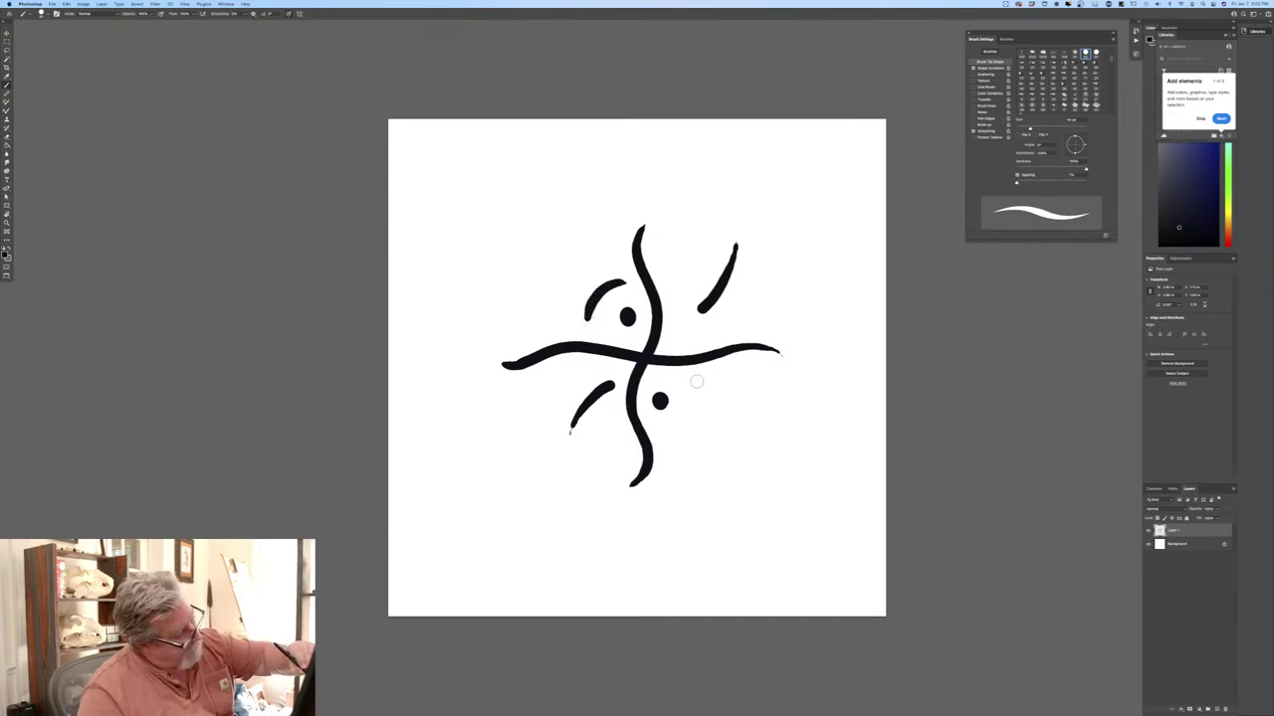
pyautogui.moveTo(701, 381)
pyautogui.mouseDown()
pyautogui.moveTo(686, 417)
pyautogui.moveTo(655, 429)
pyautogui.mouseUp()
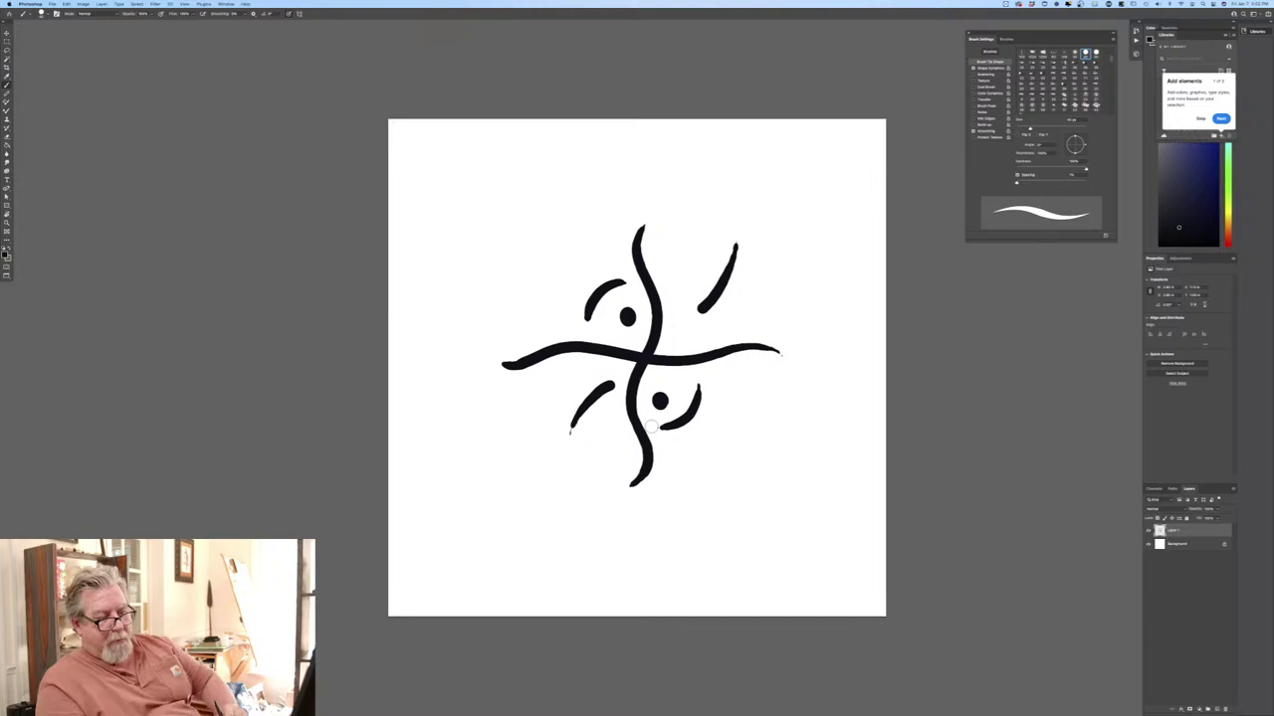
# Hide the white background layer and define the black motif as a new brush preset.
pyautogui.click(1148, 544)
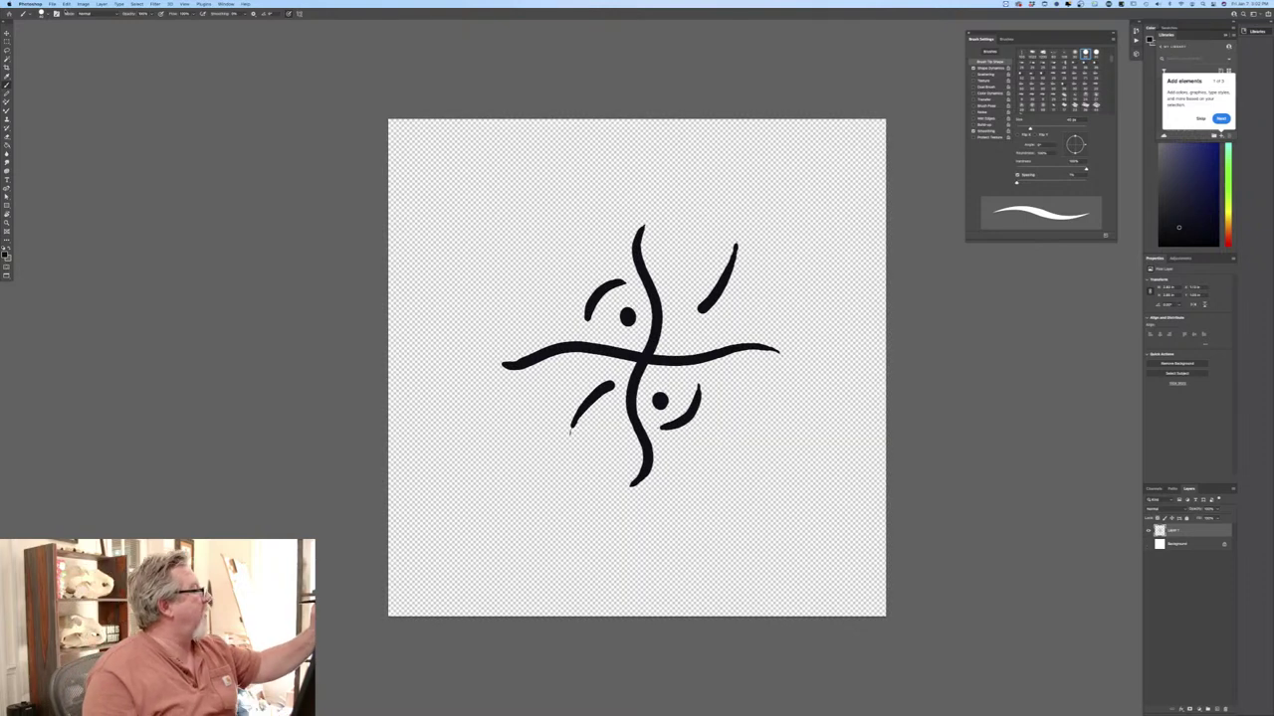
pyautogui.click(101, 4)
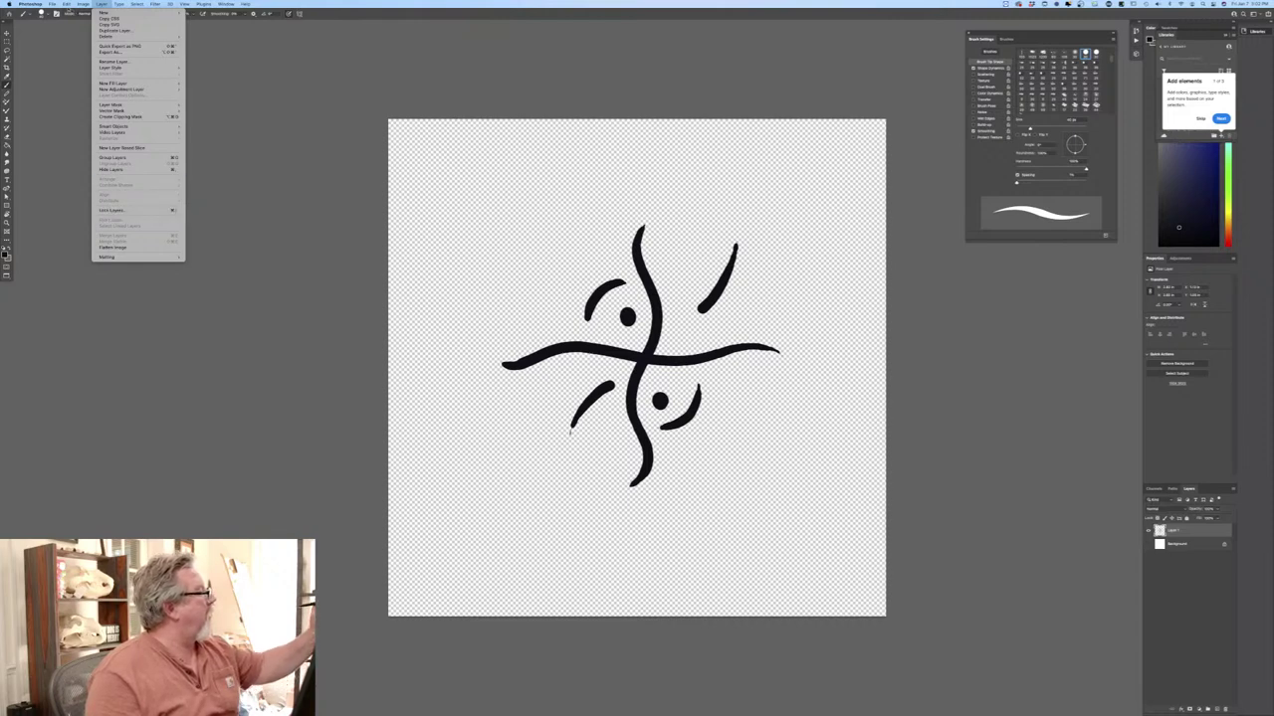
pyautogui.moveTo(67, 4)
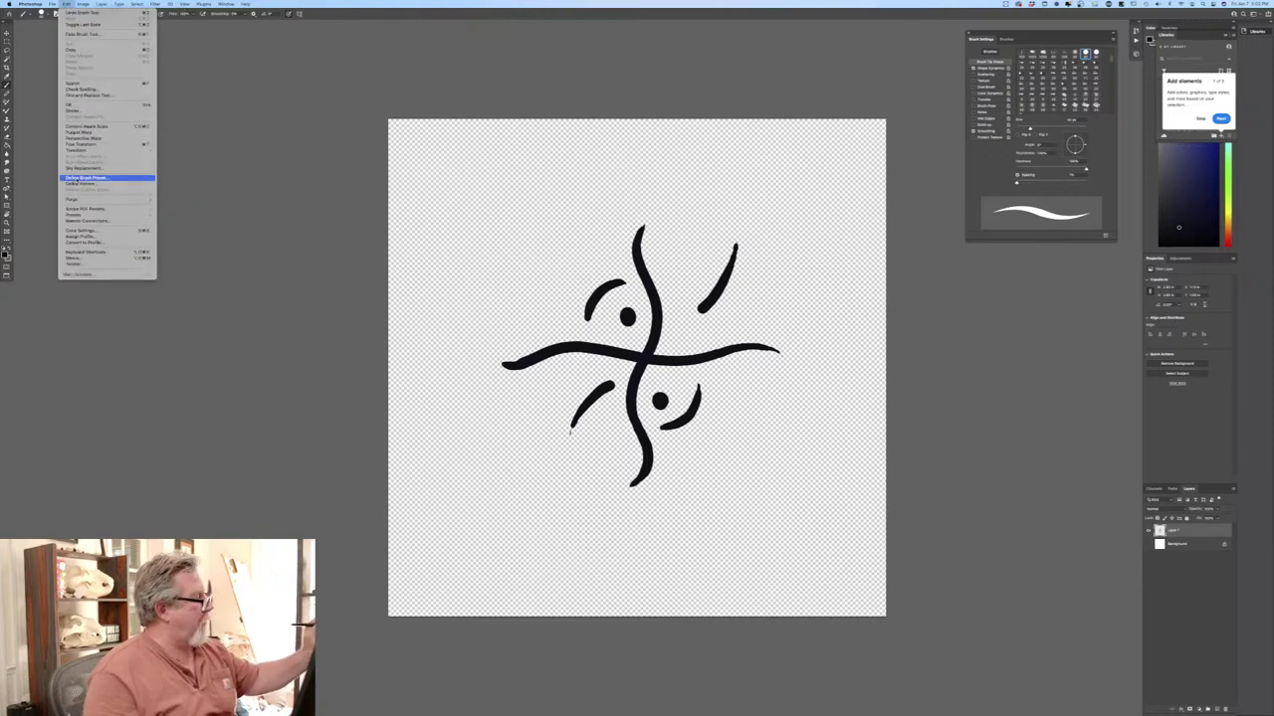
pyautogui.click(84, 177)
pyautogui.click(503, 216)
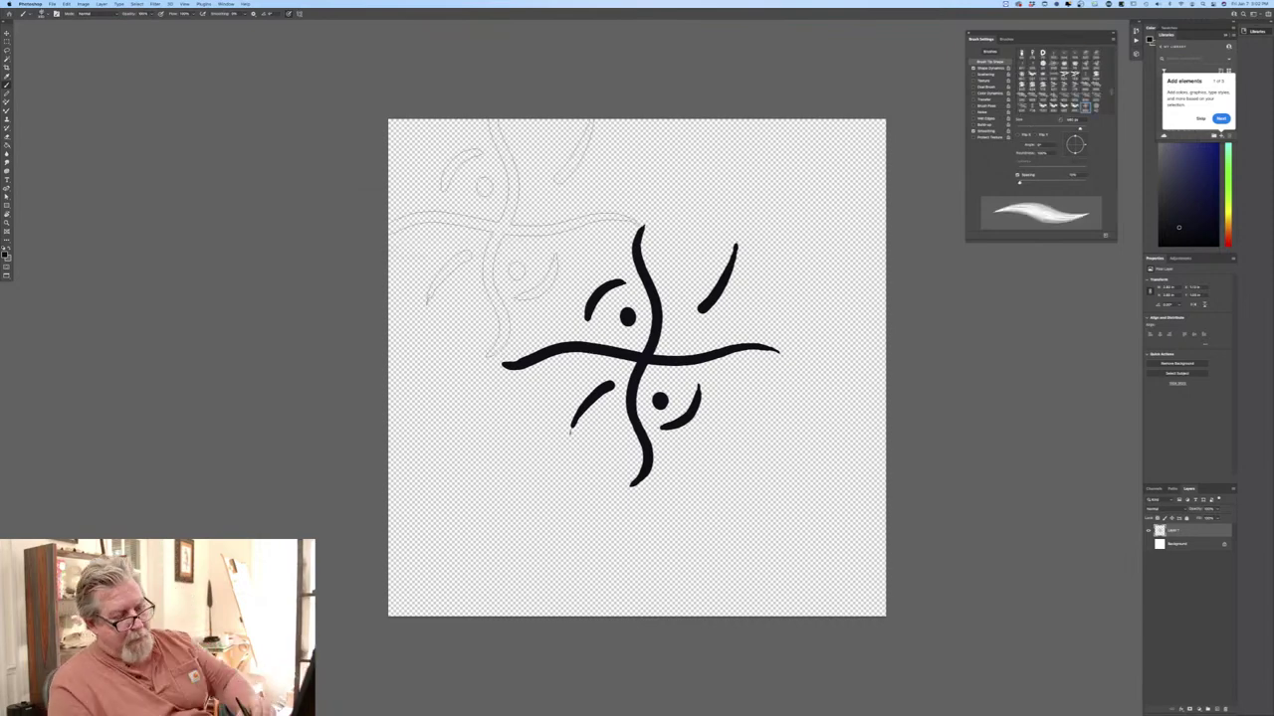
# Hide the motif layer, leaving a new blank layer over the visible background, and shrink the motif brush to about a third.
pyautogui.click(1148, 532)
pyautogui.click(1148, 544)
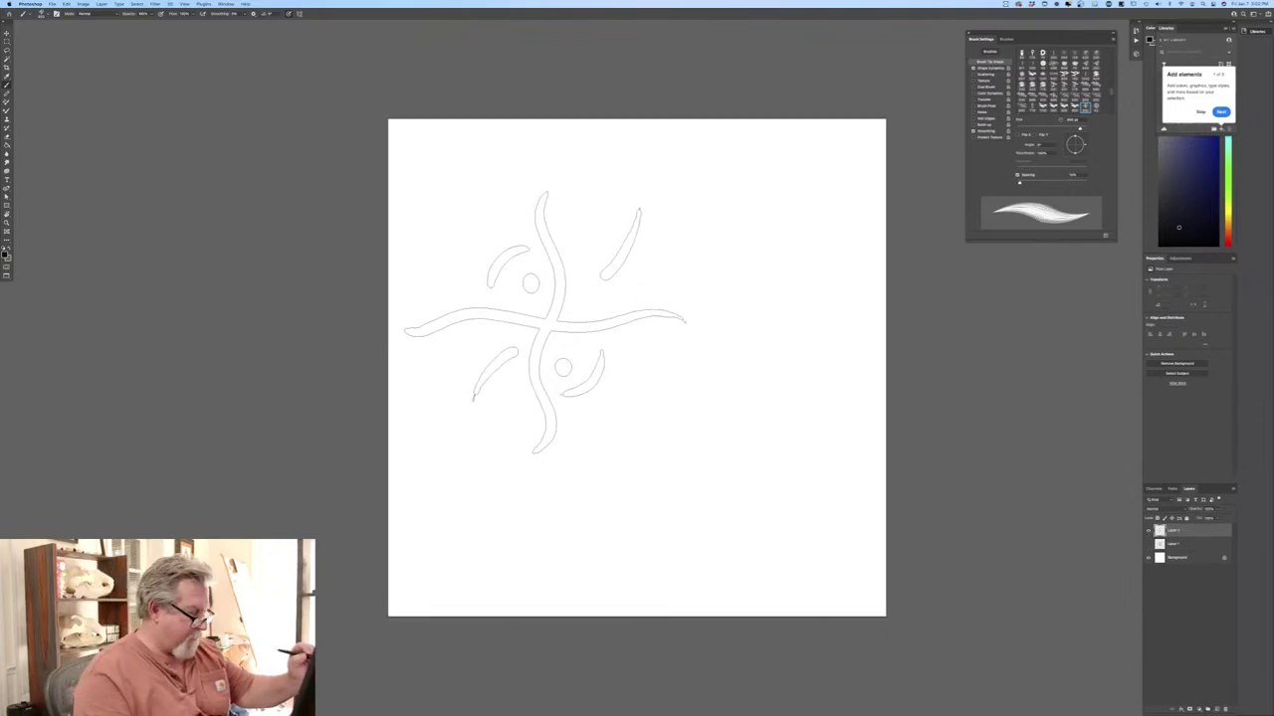
pyautogui.press('[')
pyautogui.press('[')
pyautogui.press('[')
pyautogui.press('[')
pyautogui.press('[')
pyautogui.press('[')
pyautogui.press('[')
pyautogui.press('[')
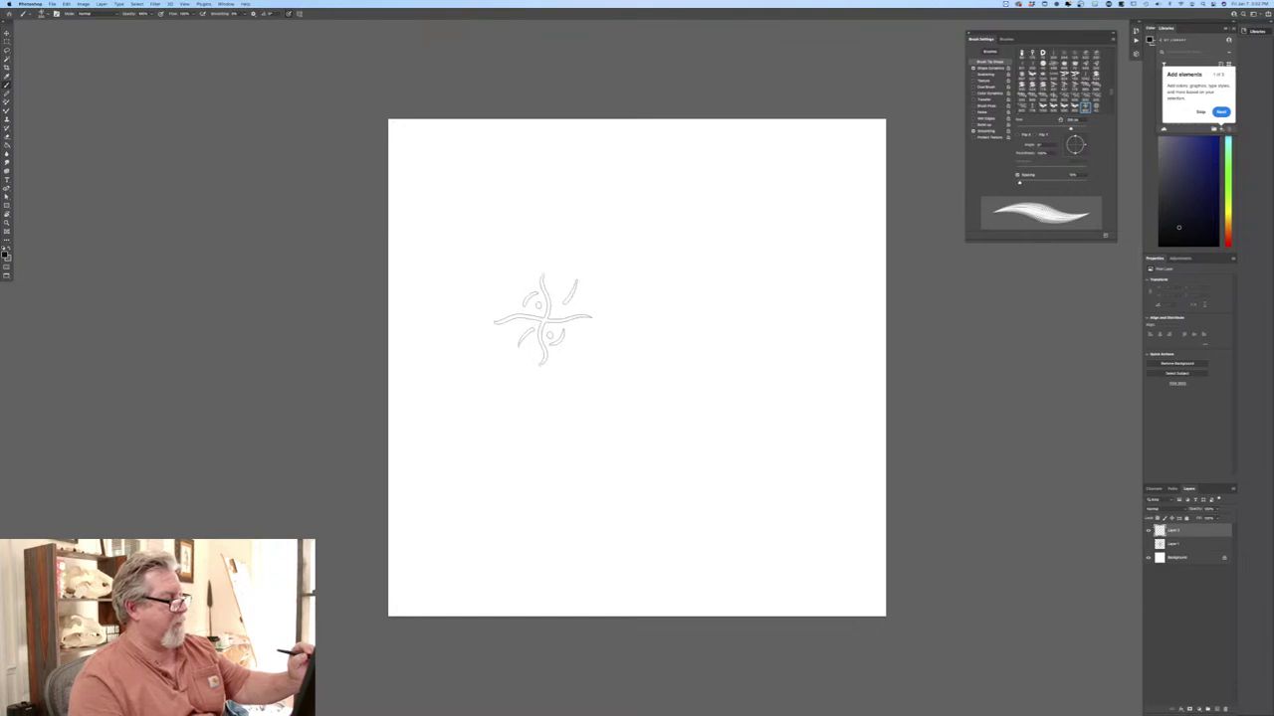
# Widen the brush spacing and set its angle jitter to 100% with Direction control, including Flip X and Flip Y jitter.
pyautogui.moveTo(1019, 183); pyautogui.dragTo(1052, 182)
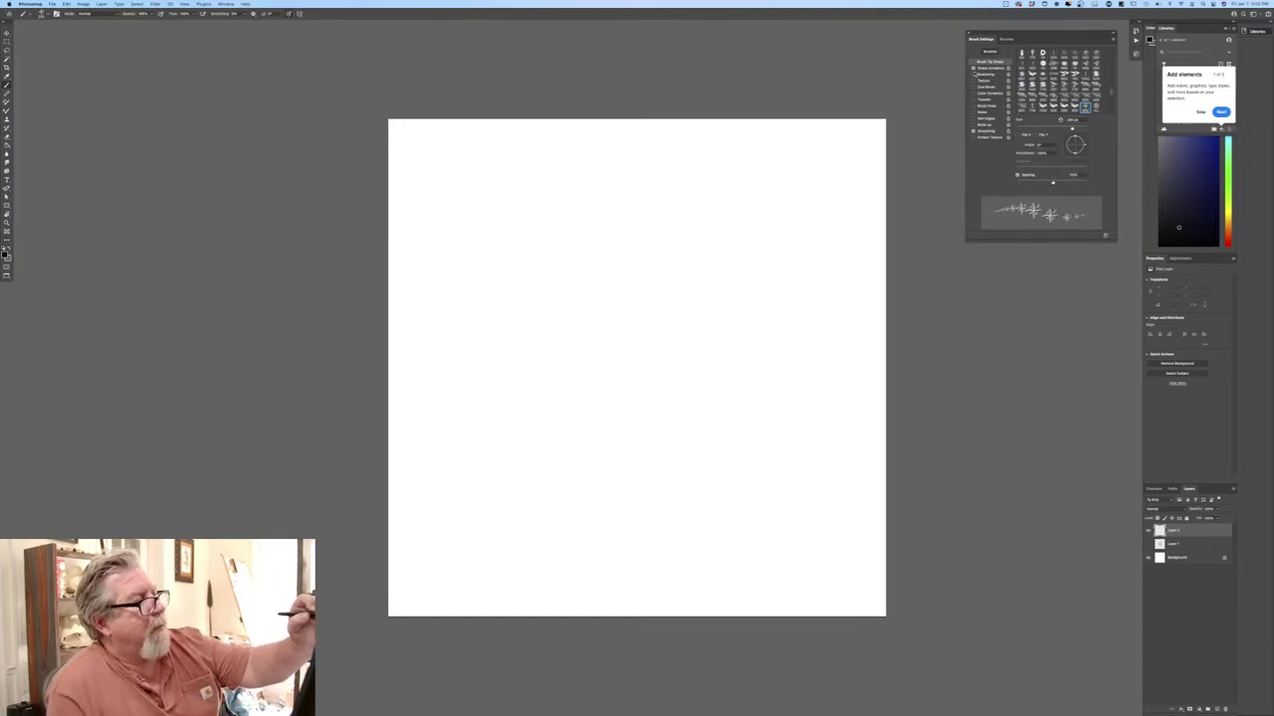
pyautogui.click(985, 73)
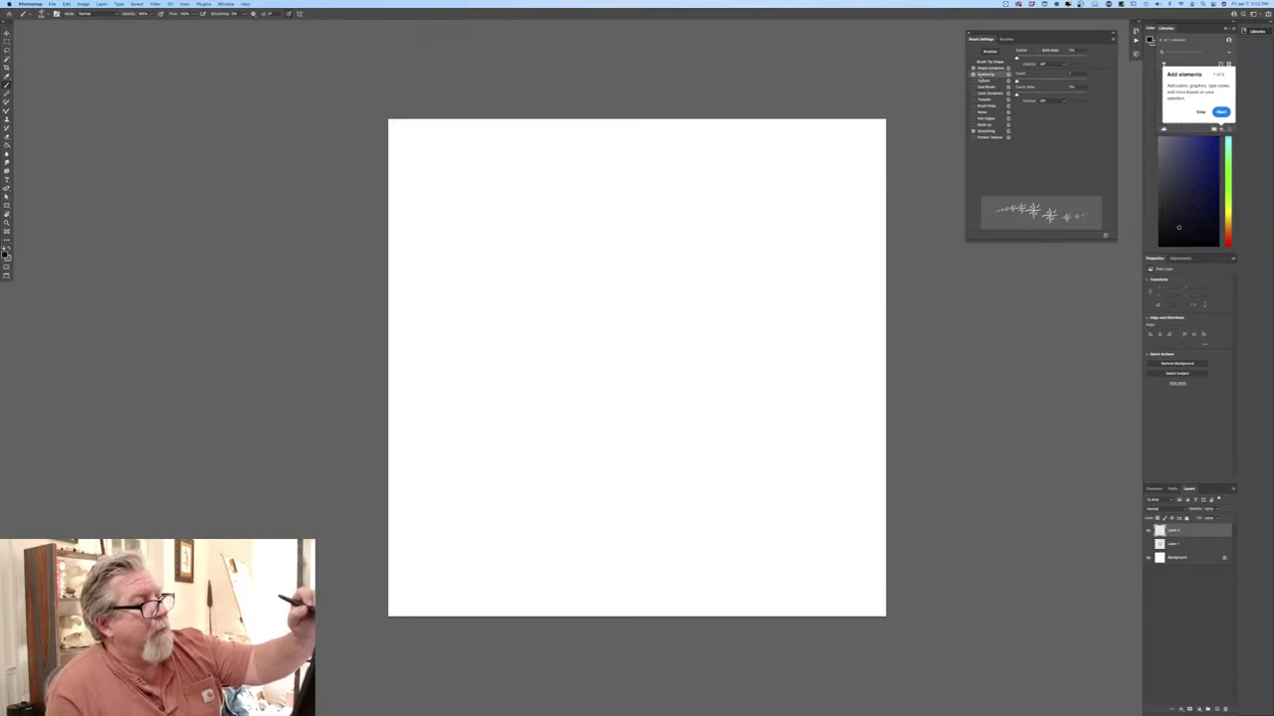
pyautogui.click(984, 68)
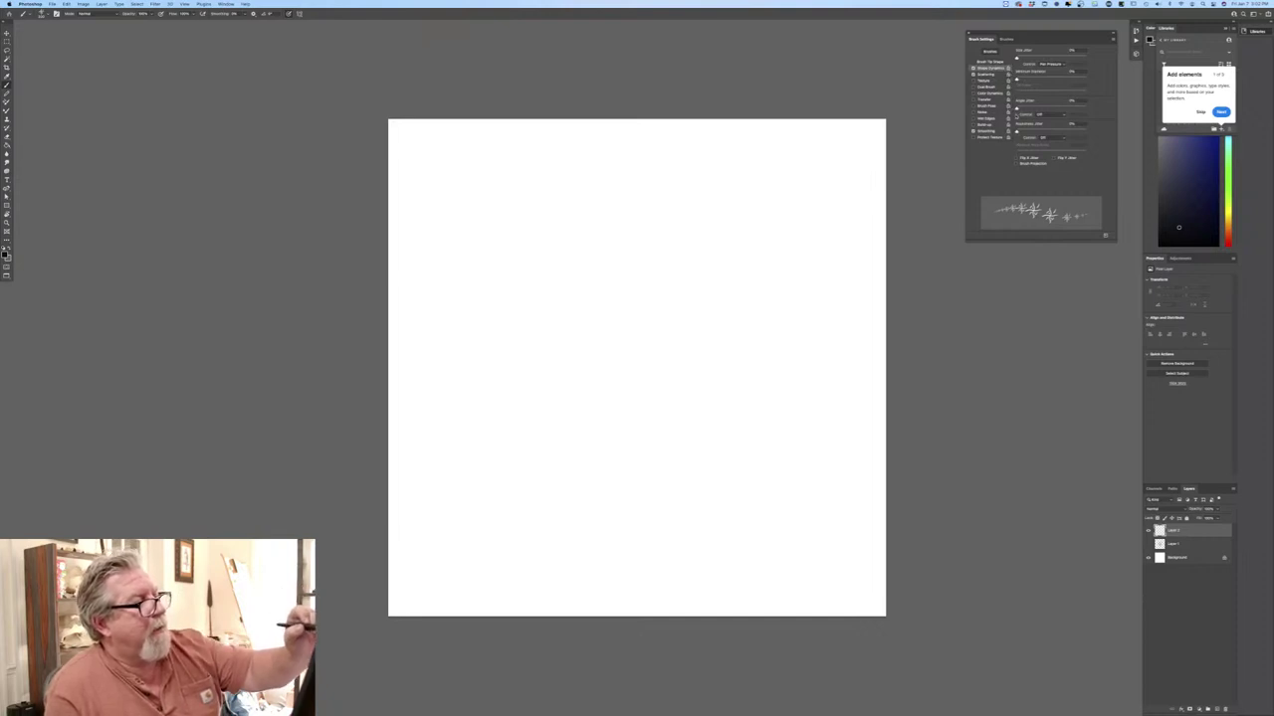
pyautogui.click(1034, 114)
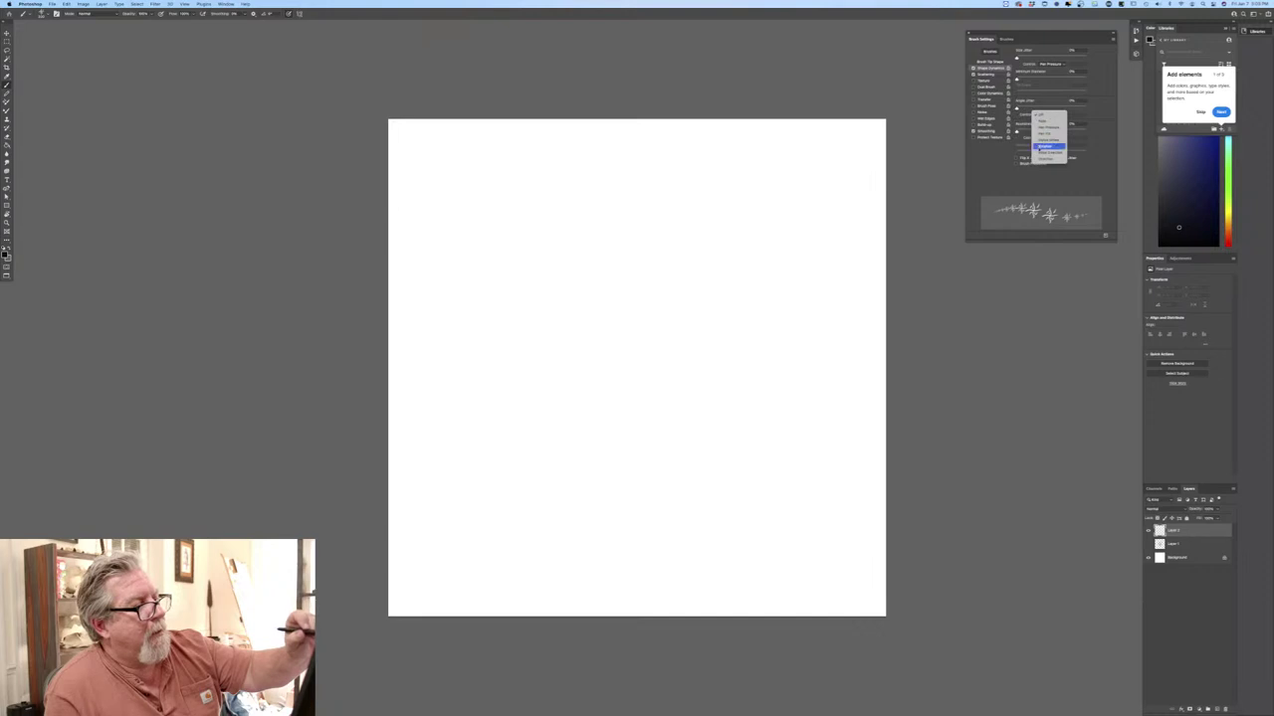
pyautogui.click(1039, 158)
pyautogui.moveTo(1015, 109); pyautogui.dragTo(1088, 118)
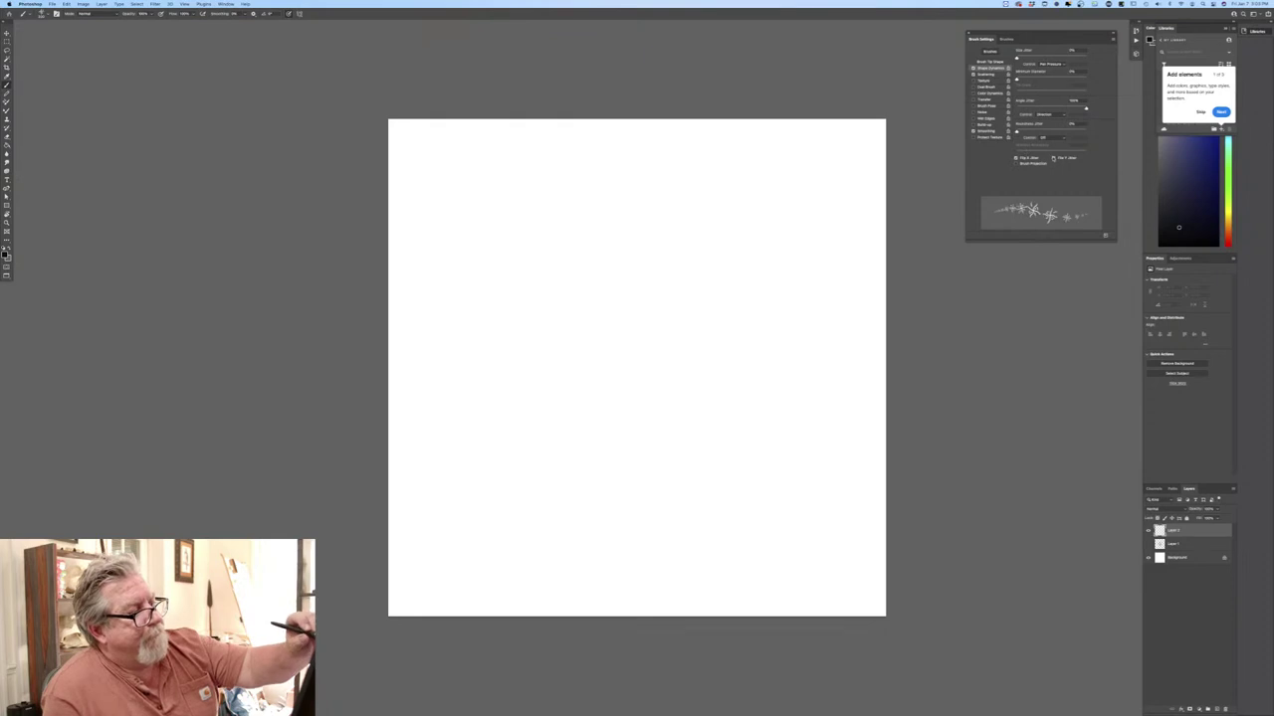
# Paint overlapping test strokes of the motif brush across the upper half of the canvas.
pyautogui.moveTo(537, 191)
pyautogui.mouseDown()
pyautogui.moveTo(591, 269)
pyautogui.moveTo(649, 407)
pyautogui.mouseUp()
pyautogui.moveTo(506, 210); pyautogui.dragTo(612, 400)
pyautogui.moveTo(494, 240); pyautogui.dragTo(586, 440)
pyautogui.moveTo(461, 253); pyautogui.dragTo(554, 483)
pyautogui.moveTo(443, 289); pyautogui.dragTo(525, 498)
pyautogui.moveTo(557, 149)
pyautogui.mouseDown()
pyautogui.moveTo(686, 398)
pyautogui.moveTo(732, 348)
pyautogui.mouseUp()
pyautogui.moveTo(637, 189); pyautogui.dragTo(741, 329)
pyautogui.moveTo(676, 150); pyautogui.dragTo(786, 378)
pyautogui.moveTo(711, 165)
pyautogui.mouseDown()
pyautogui.moveTo(786, 338)
pyautogui.moveTo(746, 164)
pyautogui.moveTo(826, 353)
pyautogui.moveTo(814, 249)
pyautogui.moveTo(841, 388)
pyautogui.mouseUp()
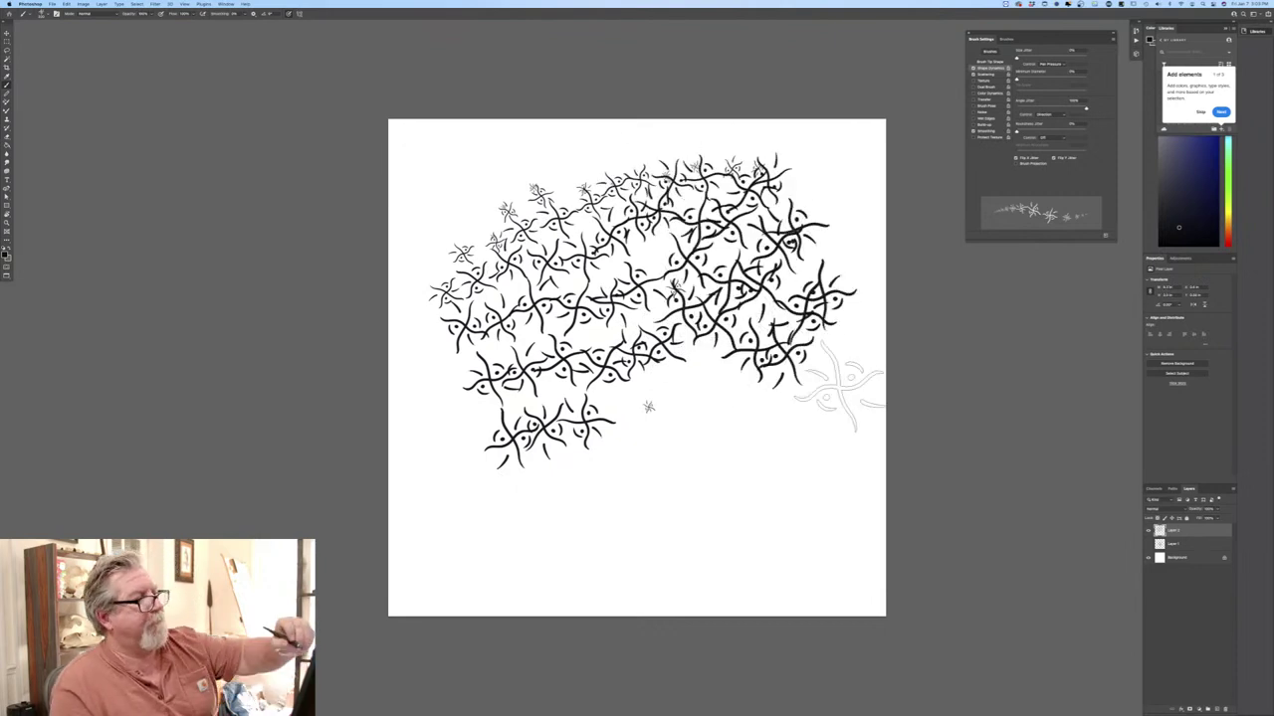
# Widen the brush spacing slightly, then raise its scatter and test it across the lower part of the canvas.
pyautogui.click(989, 62)
pyautogui.moveTo(1053, 185); pyautogui.dragTo(1056, 184)
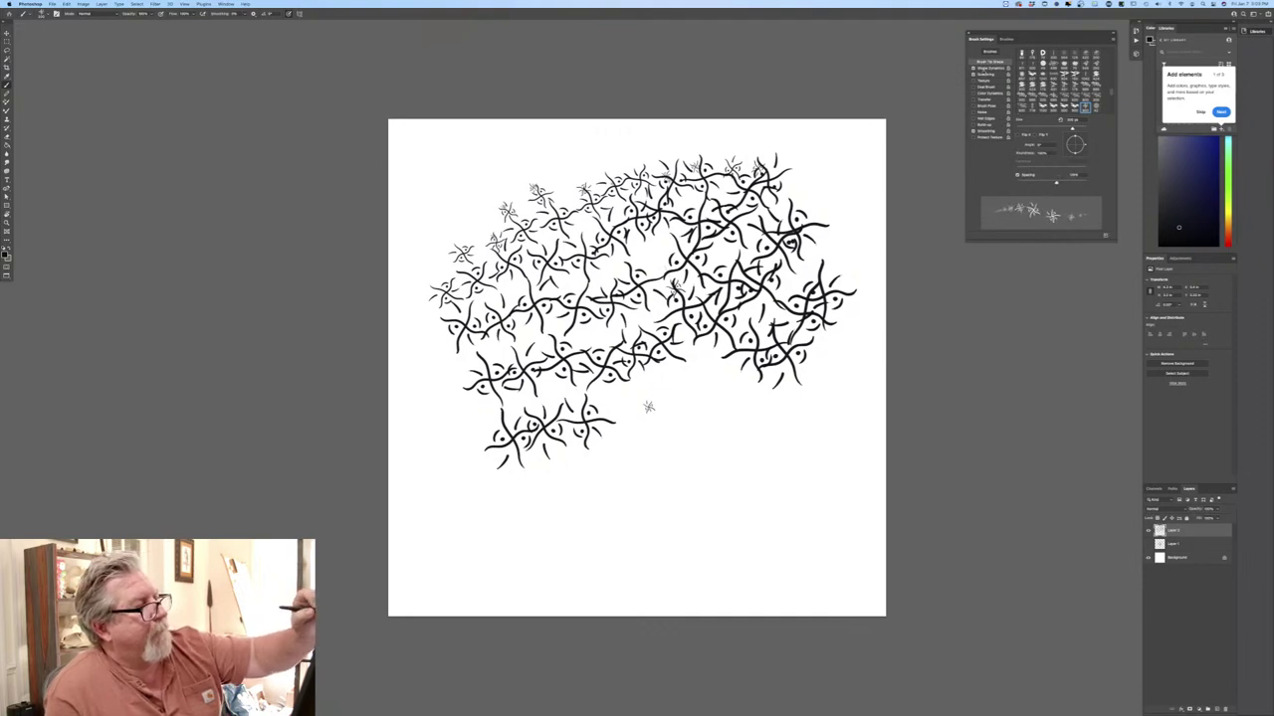
pyautogui.click(984, 74)
pyautogui.moveTo(1016, 59); pyautogui.dragTo(1027, 59)
pyautogui.moveTo(808, 469)
pyautogui.mouseDown()
pyautogui.moveTo(796, 468)
pyautogui.moveTo(780, 584)
pyautogui.moveTo(702, 482)
pyautogui.moveTo(680, 484)
pyautogui.moveTo(663, 583)
pyautogui.moveTo(555, 498)
pyautogui.moveTo(617, 542)
pyautogui.mouseUp()
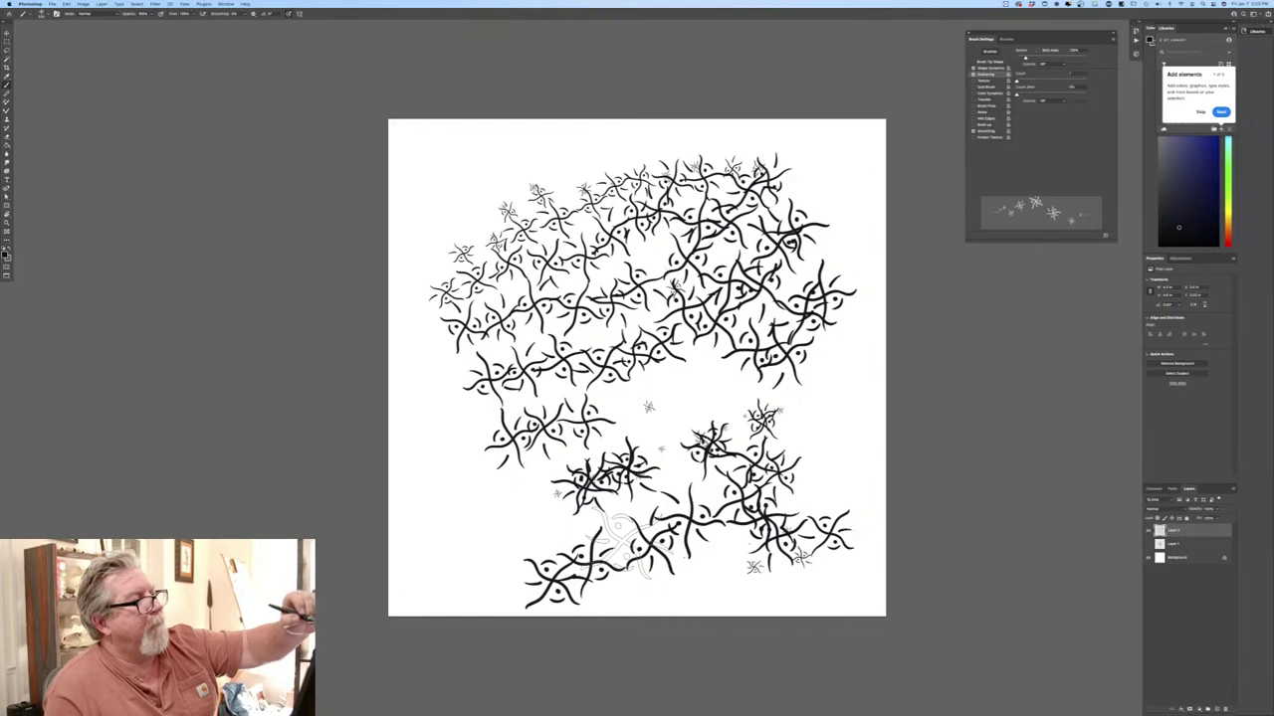
# Raise the brush's scatter count, try it on a fresh layer, and delete the test layers.
pyautogui.moveTo(1016, 83); pyautogui.dragTo(1020, 80)
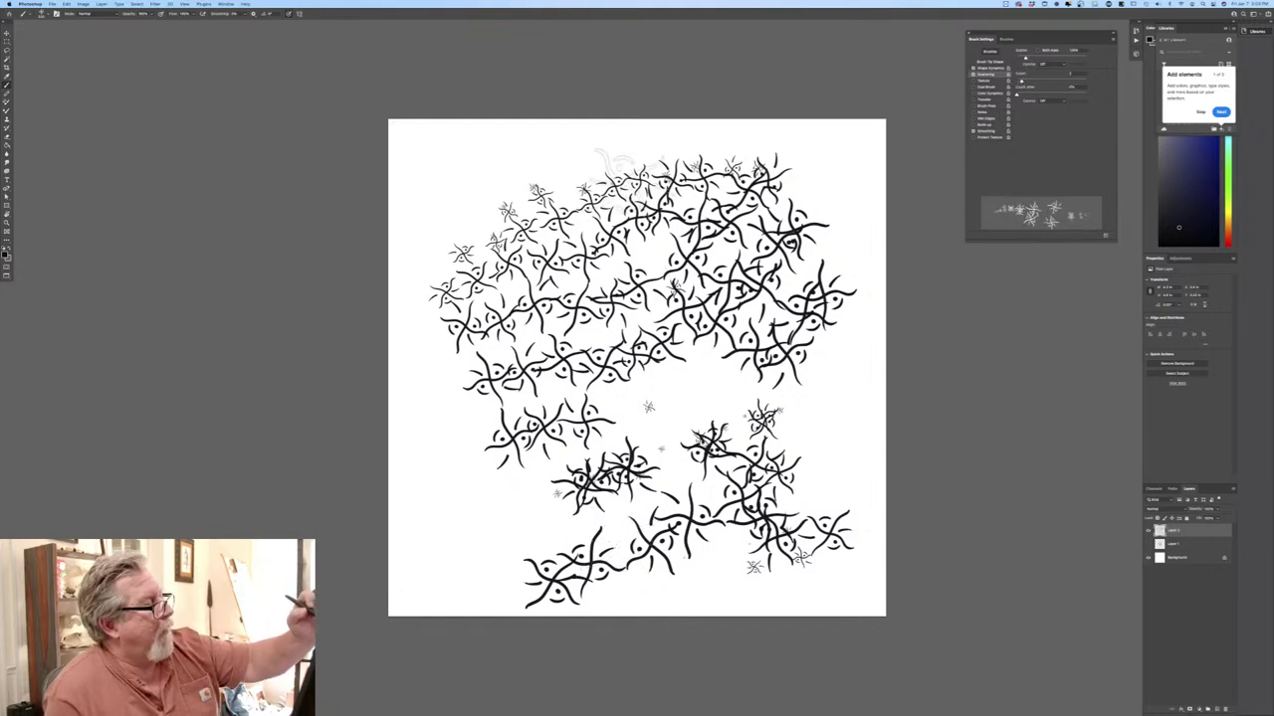
pyautogui.moveTo(1179, 534); pyautogui.dragTo(1225, 709)
pyautogui.click(1217, 710)
pyautogui.moveTo(637, 182)
pyautogui.mouseDown()
pyautogui.moveTo(704, 423)
pyautogui.moveTo(590, 254)
pyautogui.moveTo(675, 478)
pyautogui.moveTo(550, 261)
pyautogui.moveTo(627, 475)
pyautogui.moveTo(510, 298)
pyautogui.moveTo(586, 508)
pyautogui.moveTo(473, 328)
pyautogui.moveTo(582, 547)
pyautogui.mouseUp()
pyautogui.moveTo(1179, 532)
pyautogui.mouseDown()
pyautogui.moveTo(1184, 694)
pyautogui.moveTo(1224, 709)
pyautogui.mouseUp()
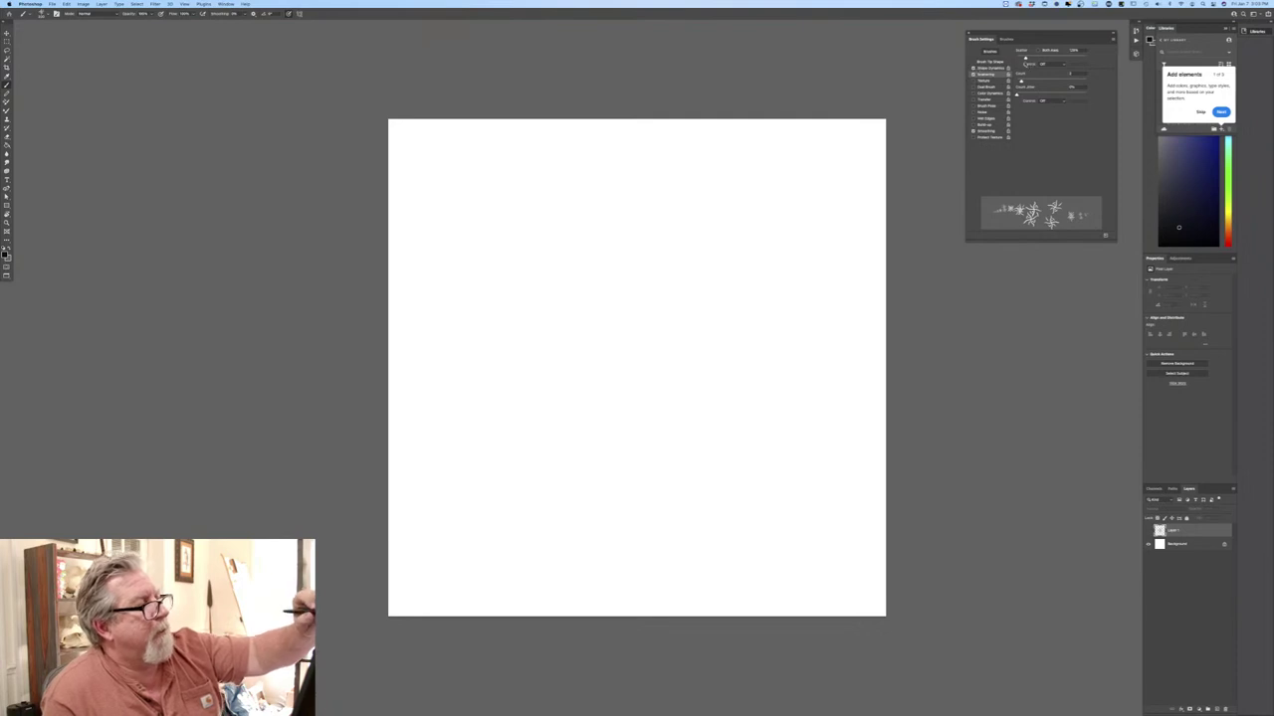
# Reset the scatter to 0% and the count to its minimum, and fill a new layer with columns of motifs.
pyautogui.moveTo(1026, 60); pyautogui.dragTo(983, 86)
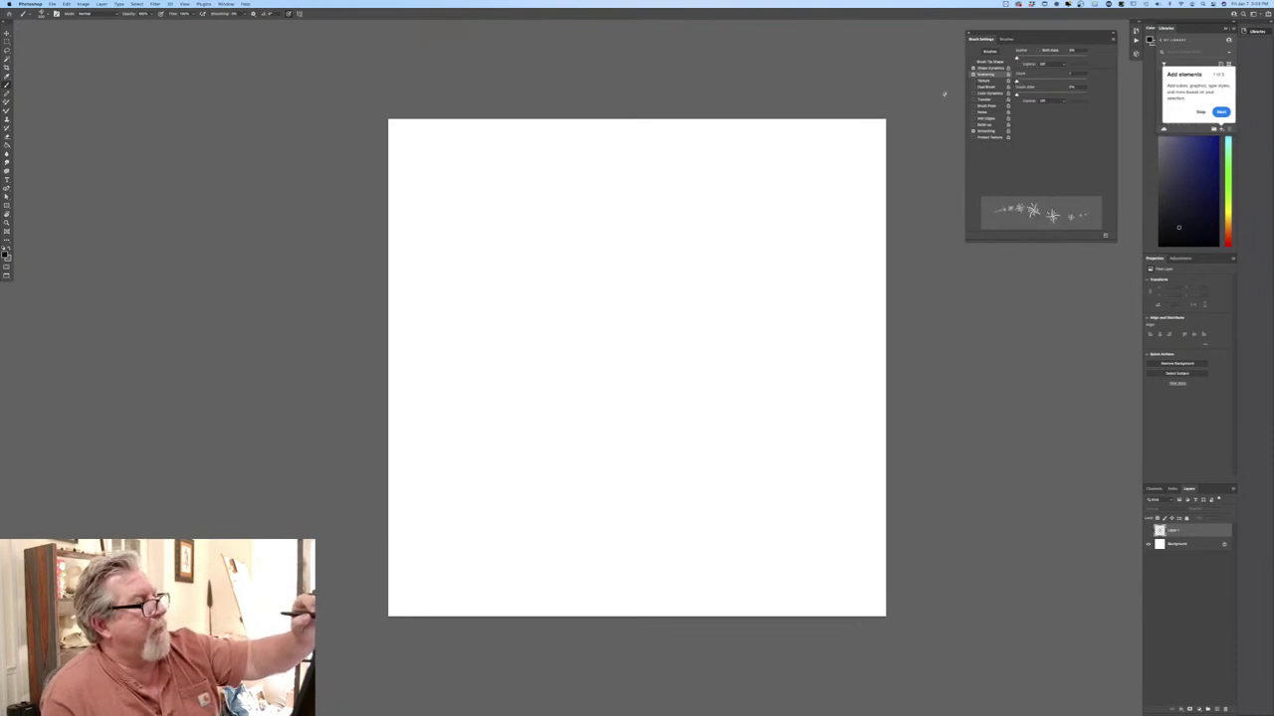
pyautogui.click(1206, 709)
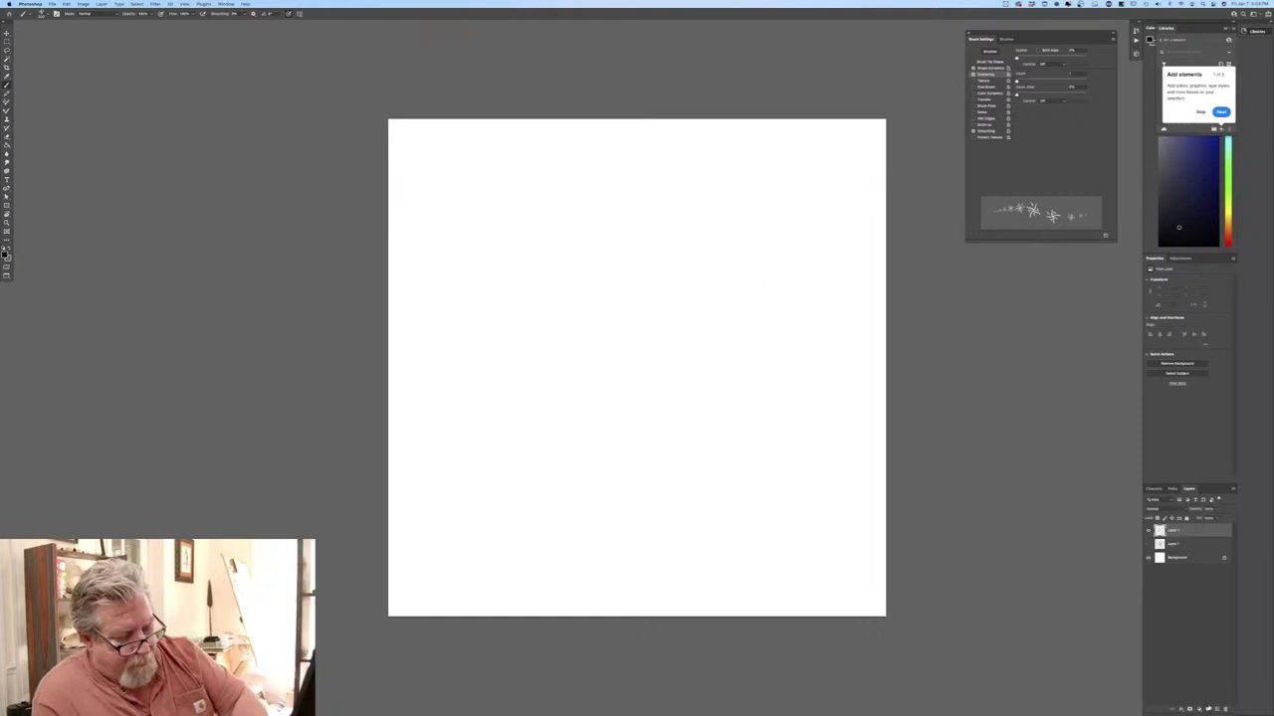
pyautogui.moveTo(738, 207); pyautogui.dragTo(758, 485)
pyautogui.moveTo(688, 200); pyautogui.dragTo(718, 465)
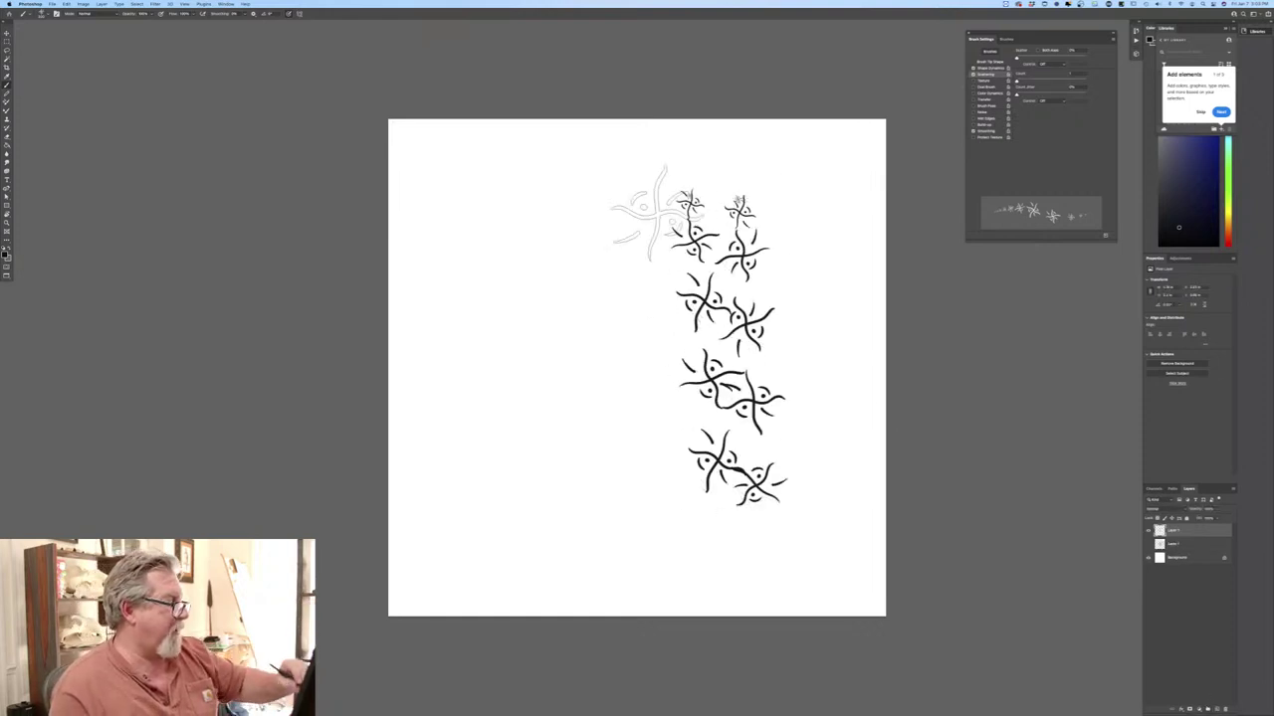
pyautogui.moveTo(657, 225); pyautogui.dragTo(684, 504)
pyautogui.moveTo(617, 212); pyautogui.dragTo(649, 528)
pyautogui.moveTo(581, 242); pyautogui.dragTo(613, 538)
pyautogui.moveTo(549, 273); pyautogui.dragTo(574, 544)
pyautogui.moveTo(511, 268); pyautogui.dragTo(537, 528)
pyautogui.moveTo(481, 302)
pyautogui.mouseDown()
pyautogui.moveTo(491, 450)
pyautogui.moveTo(506, 471)
pyautogui.mouseUp()
pyautogui.moveTo(444, 319); pyautogui.dragTo(483, 597)
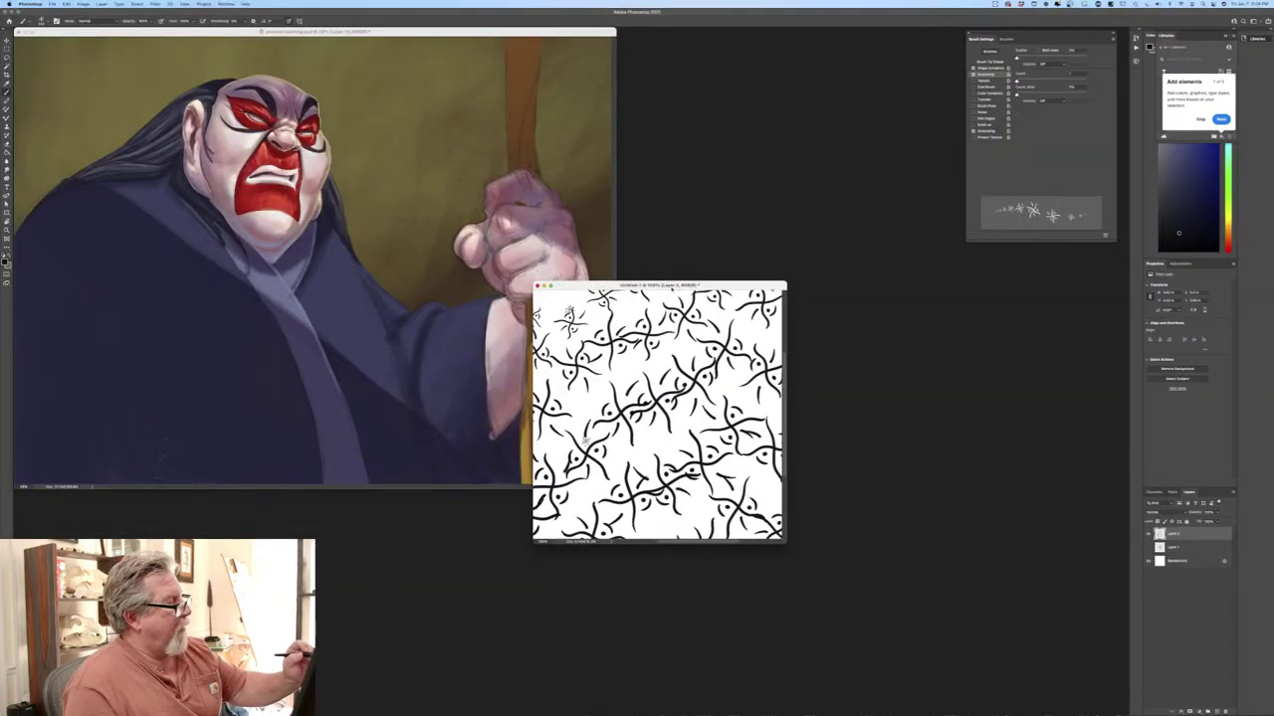
# Save the configured motif brush as a new preset including tool settings, and set the foreground colour to golden yellow.
pyautogui.click(1105, 237)
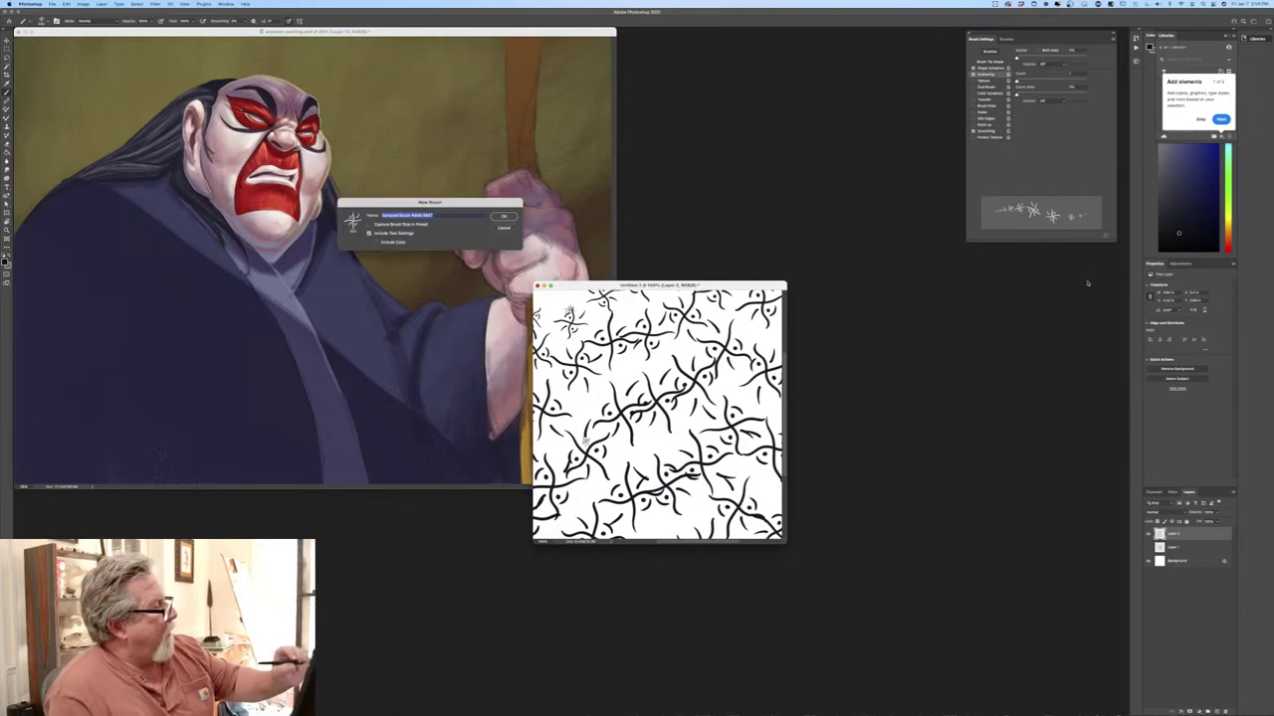
pyautogui.click(504, 216)
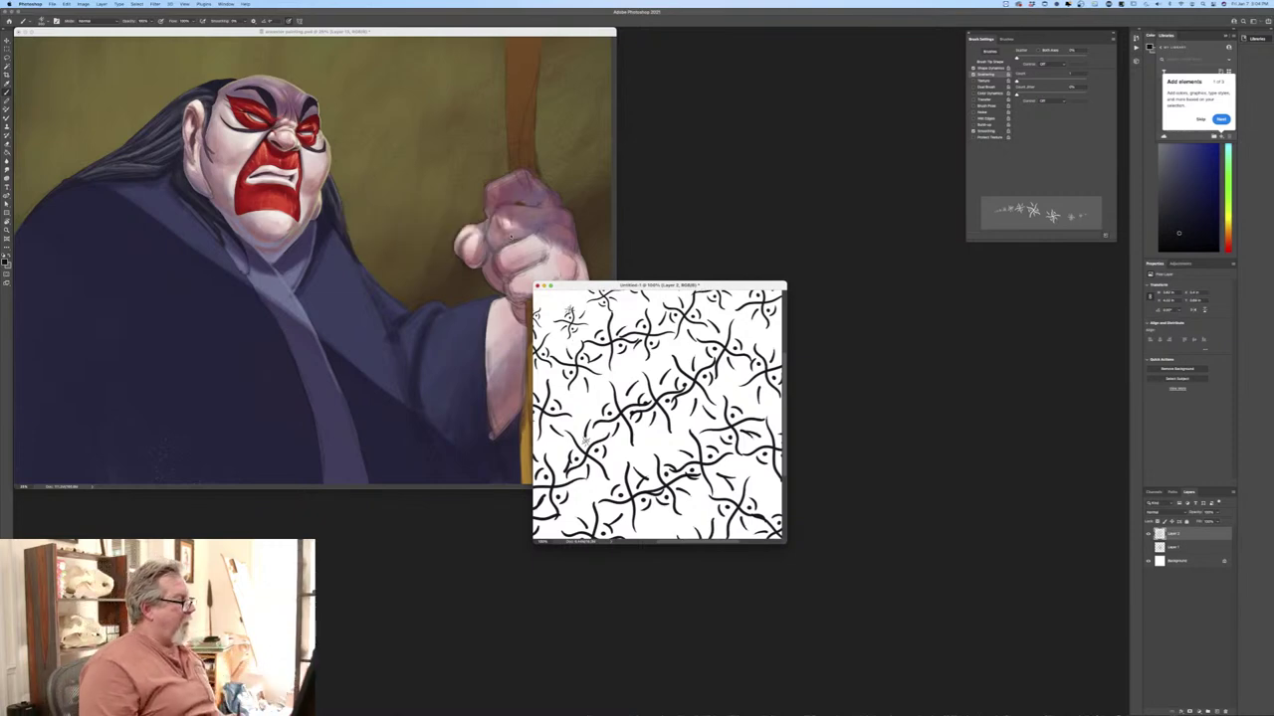
pyautogui.click(6, 261)
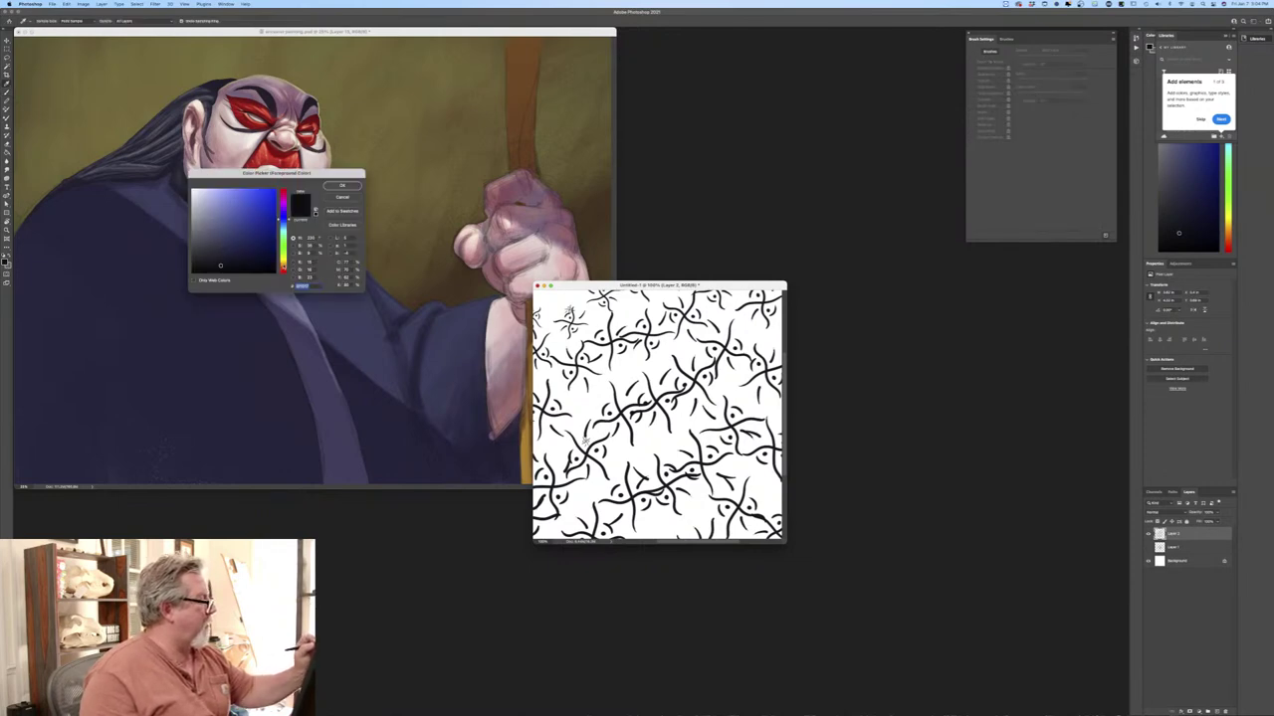
pyautogui.click(282, 266)
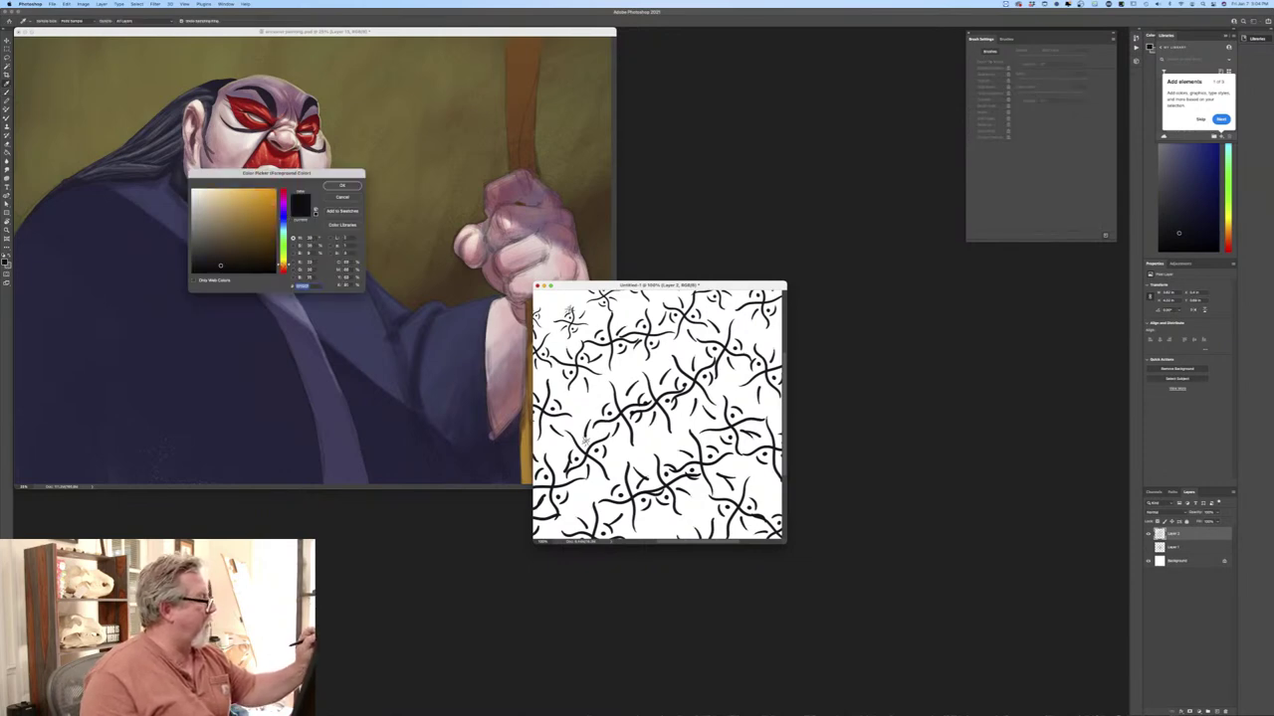
pyautogui.click(342, 185)
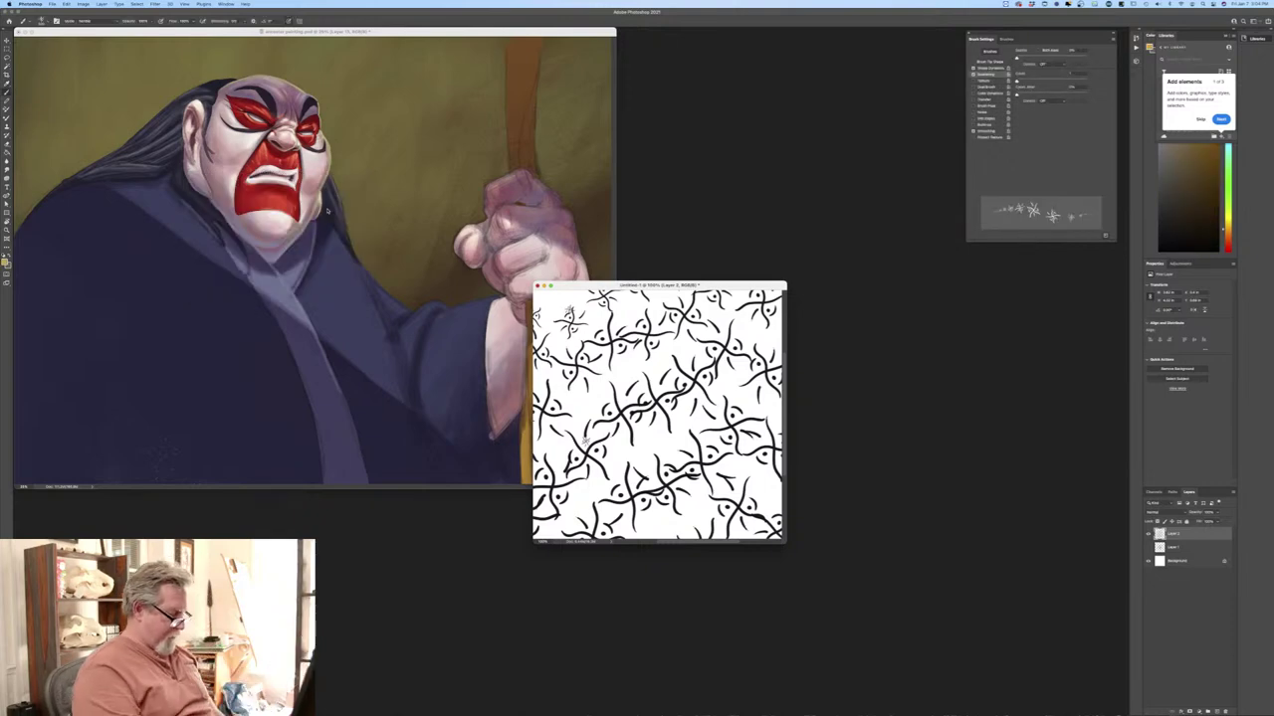
# Show the kabuki figure painting in full-screen mode and cover the dark blue robe with the golden motif pattern.
pyautogui.click(385, 38)
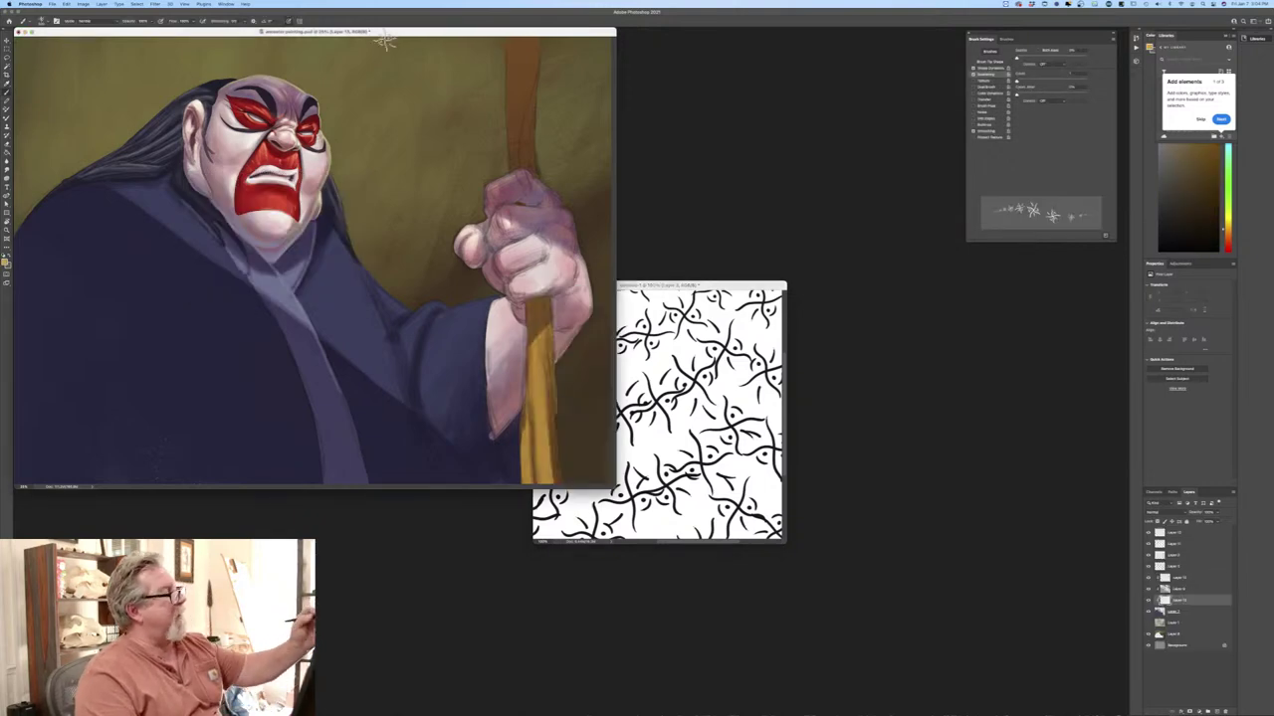
pyautogui.press('f')
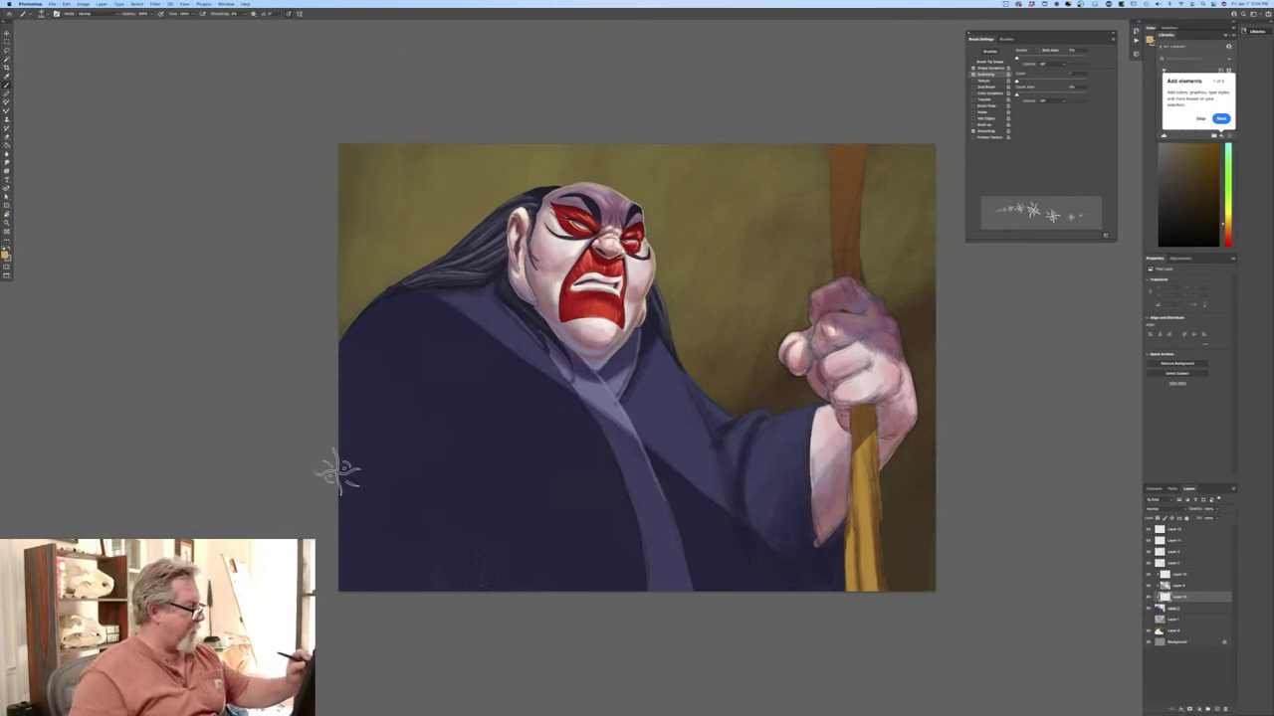
pyautogui.moveTo(306, 452); pyautogui.dragTo(382, 648)
pyautogui.moveTo(332, 480); pyautogui.dragTo(378, 559)
pyautogui.moveTo(342, 453)
pyautogui.mouseDown()
pyautogui.moveTo(421, 609)
pyautogui.moveTo(460, 639)
pyautogui.moveTo(454, 549)
pyautogui.moveTo(324, 328)
pyautogui.moveTo(430, 427)
pyautogui.moveTo(533, 601)
pyautogui.moveTo(561, 584)
pyautogui.moveTo(473, 378)
pyautogui.moveTo(411, 290)
pyautogui.moveTo(521, 407)
pyautogui.moveTo(629, 599)
pyautogui.moveTo(649, 554)
pyautogui.moveTo(597, 399)
pyautogui.moveTo(612, 372)
pyautogui.moveTo(652, 366)
pyautogui.moveTo(686, 398)
pyautogui.moveTo(766, 557)
pyautogui.moveTo(791, 465)
pyautogui.moveTo(831, 678)
pyautogui.mouseUp()
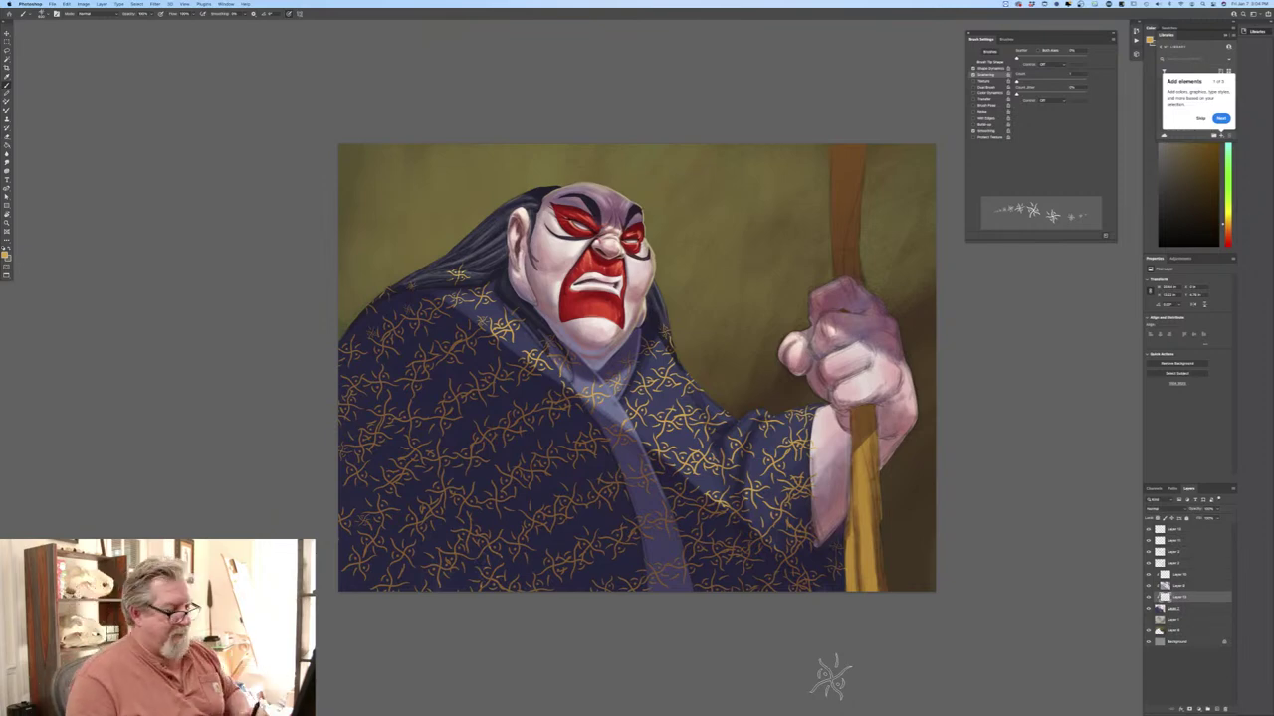
# Lower the pattern layer's opacity slightly and erase the motifs from the hair and the robe's collar band.
pyautogui.click(1216, 510)
pyautogui.moveTo(1217, 519); pyautogui.dragTo(1209, 520)
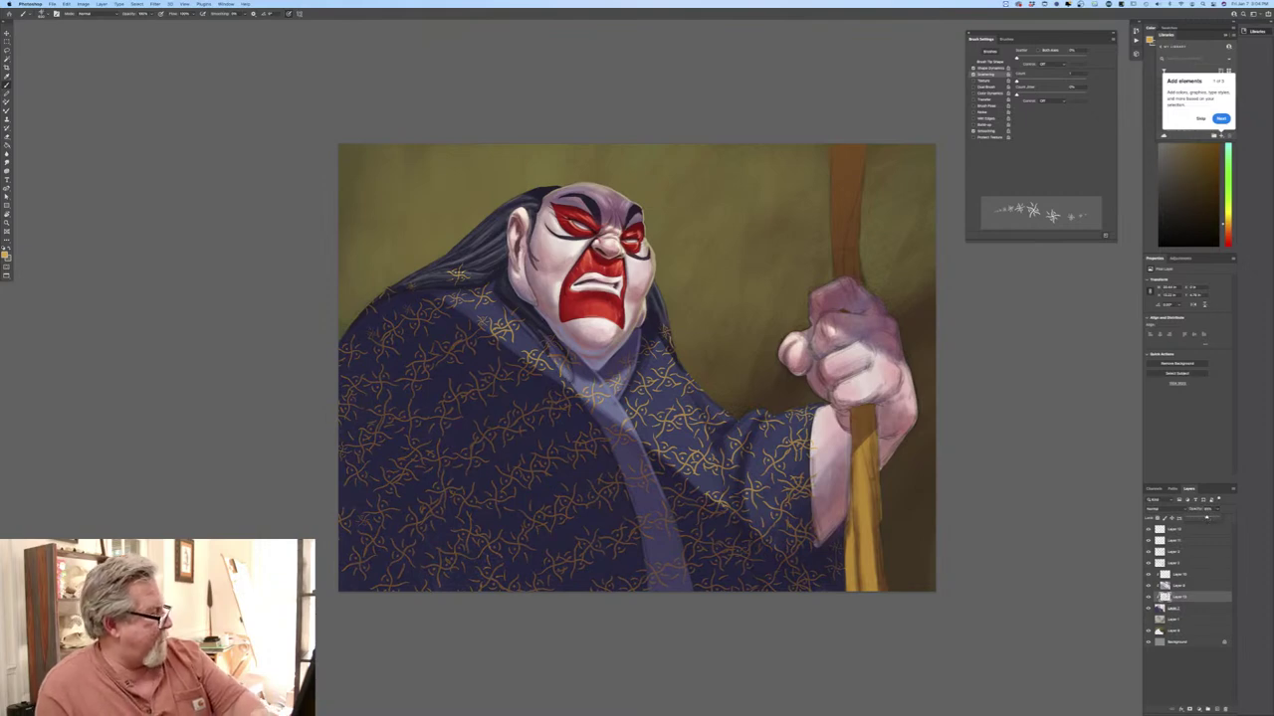
pyautogui.moveTo(452, 267)
pyautogui.mouseDown()
pyautogui.moveTo(462, 281)
pyautogui.moveTo(390, 290)
pyautogui.moveTo(403, 285)
pyautogui.moveTo(369, 308)
pyautogui.mouseUp()
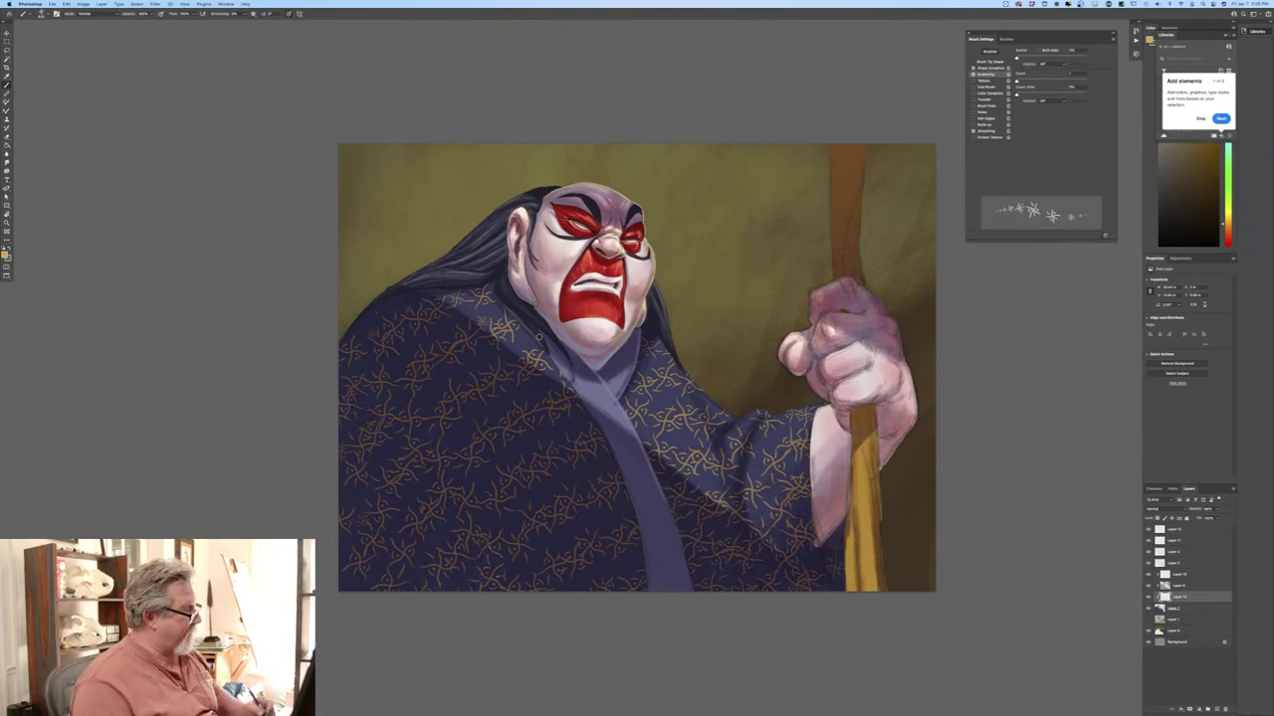
# Flip the whole canvas horizontally so the figure faces the other way.
pyautogui.click(83, 3)
pyautogui.moveTo(96, 64)
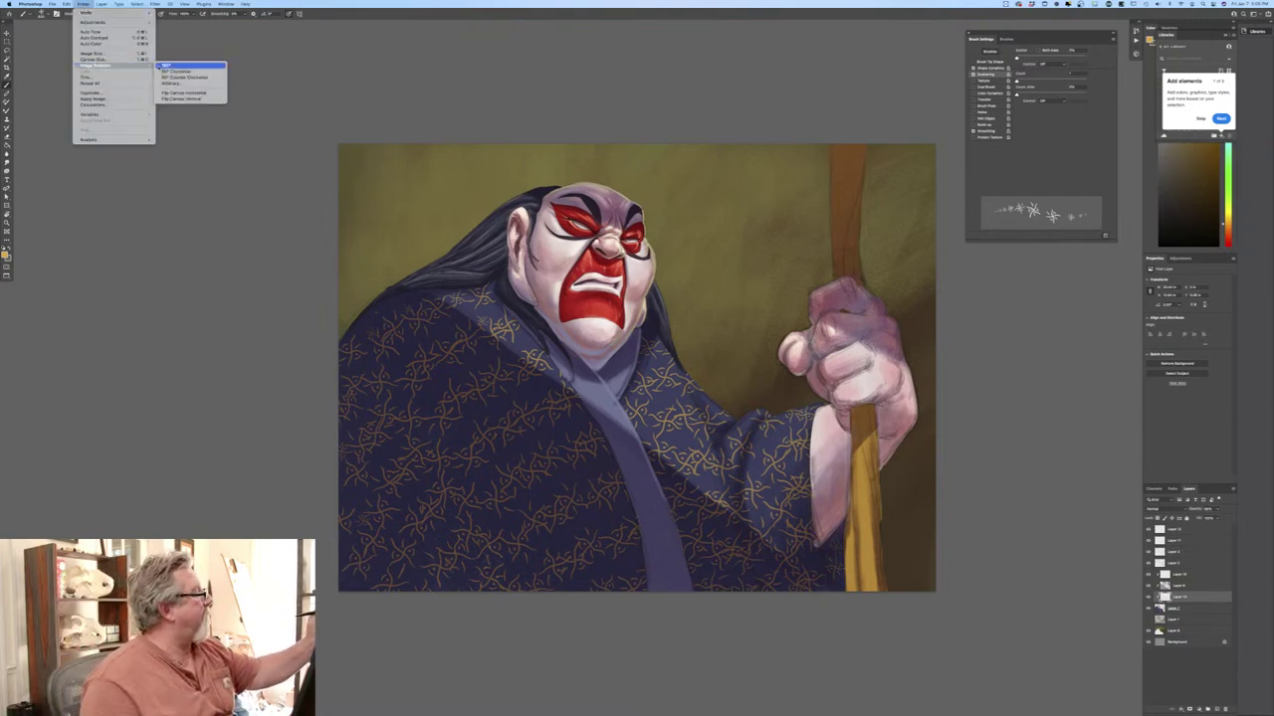
pyautogui.click(184, 92)
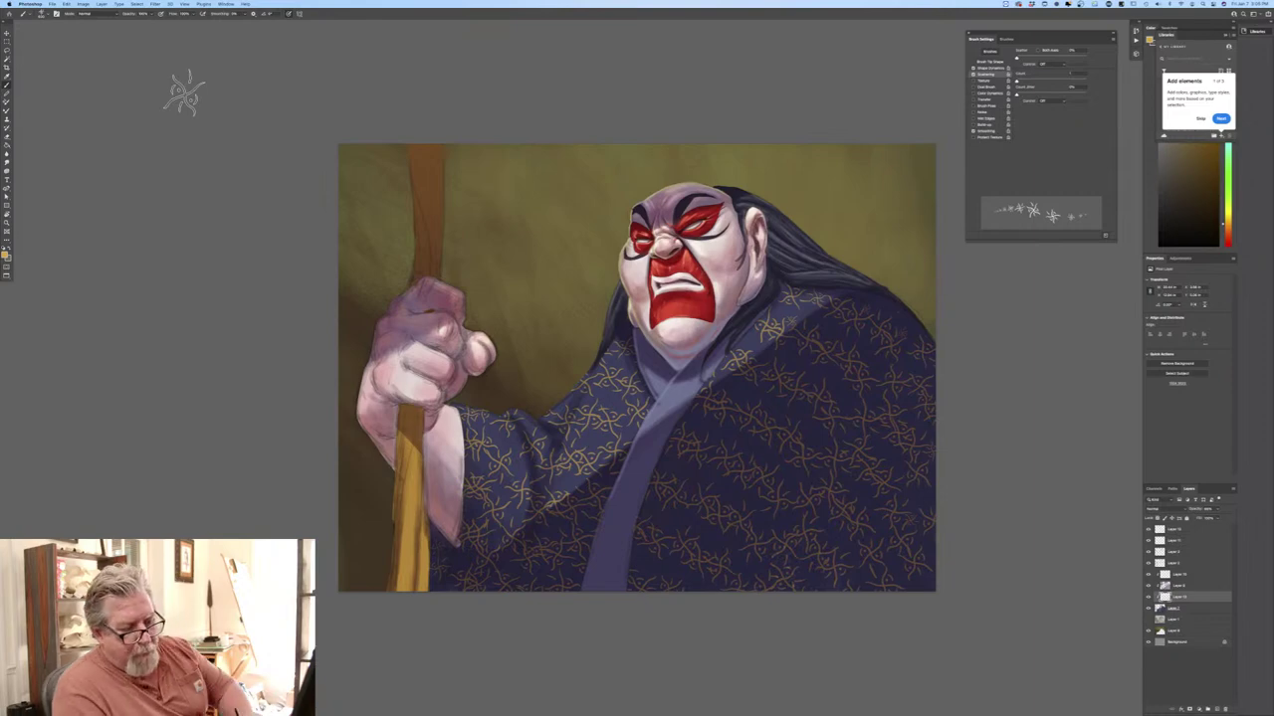
# Add a new layer above the clipped robe layers and set the foreground colour to a lighter golden yellow.
pyautogui.click(1202, 575)
pyautogui.click(1217, 708)
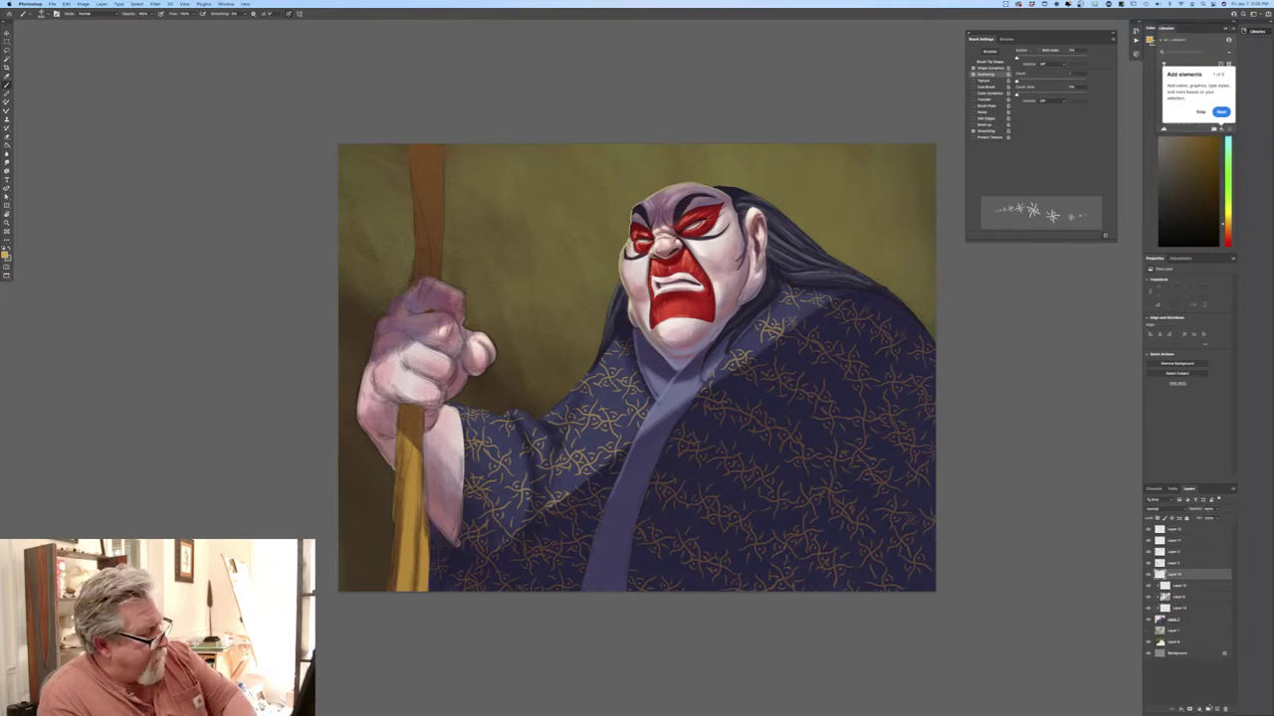
pyautogui.click(6, 256)
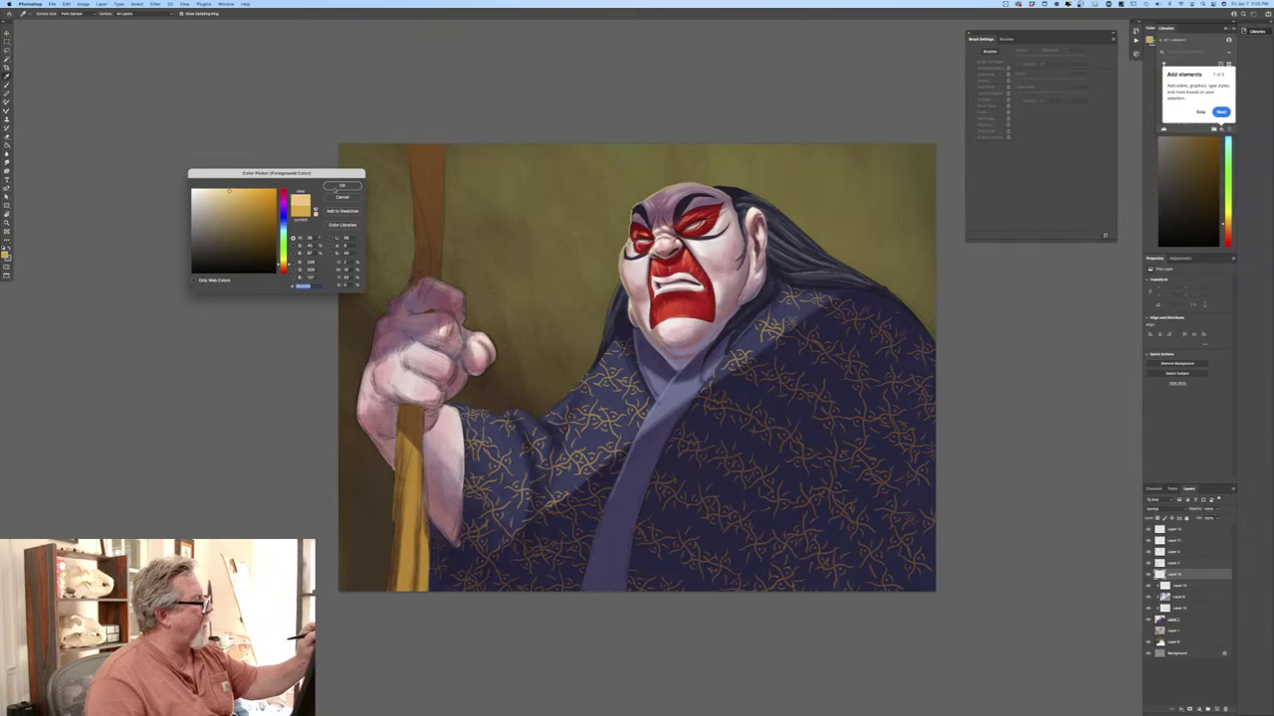
pyautogui.click(341, 185)
# Switch from the motif brush to a fine tapered brush and brighten the motifs on the upper sleeve with light gold.
pyautogui.click(42, 12)
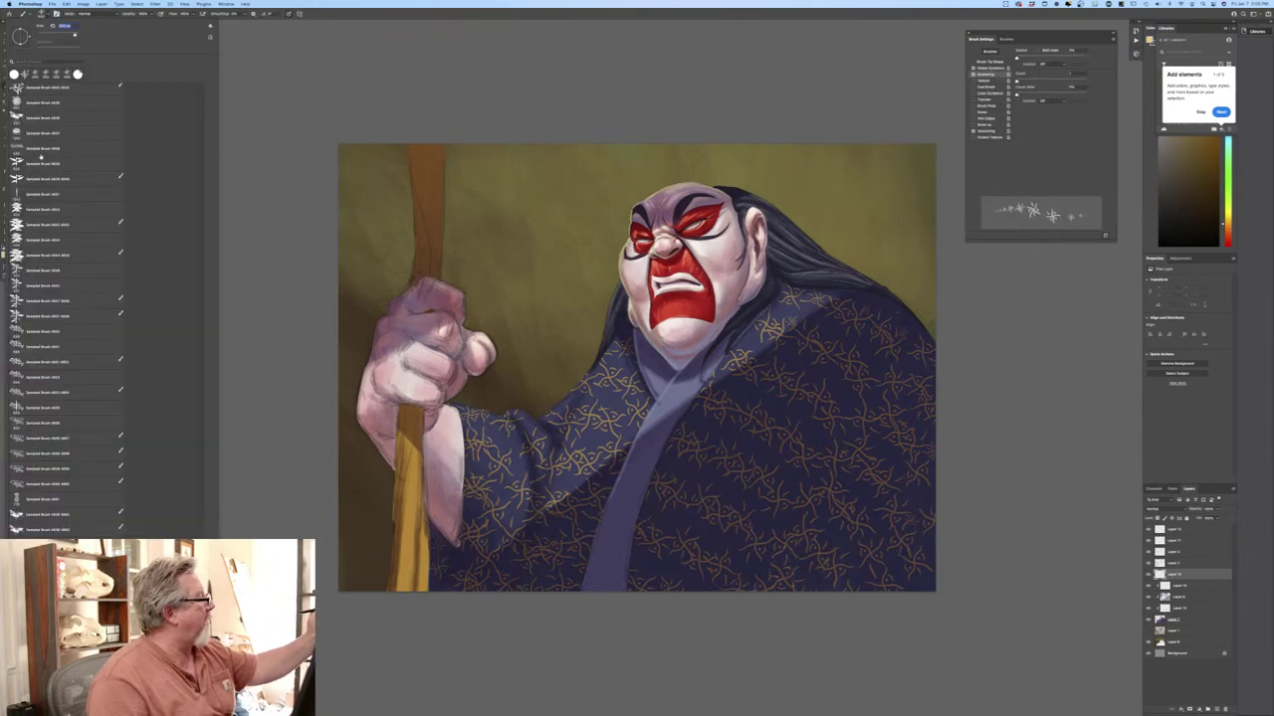
pyautogui.moveTo(201, 289); pyautogui.dragTo(181, 47)
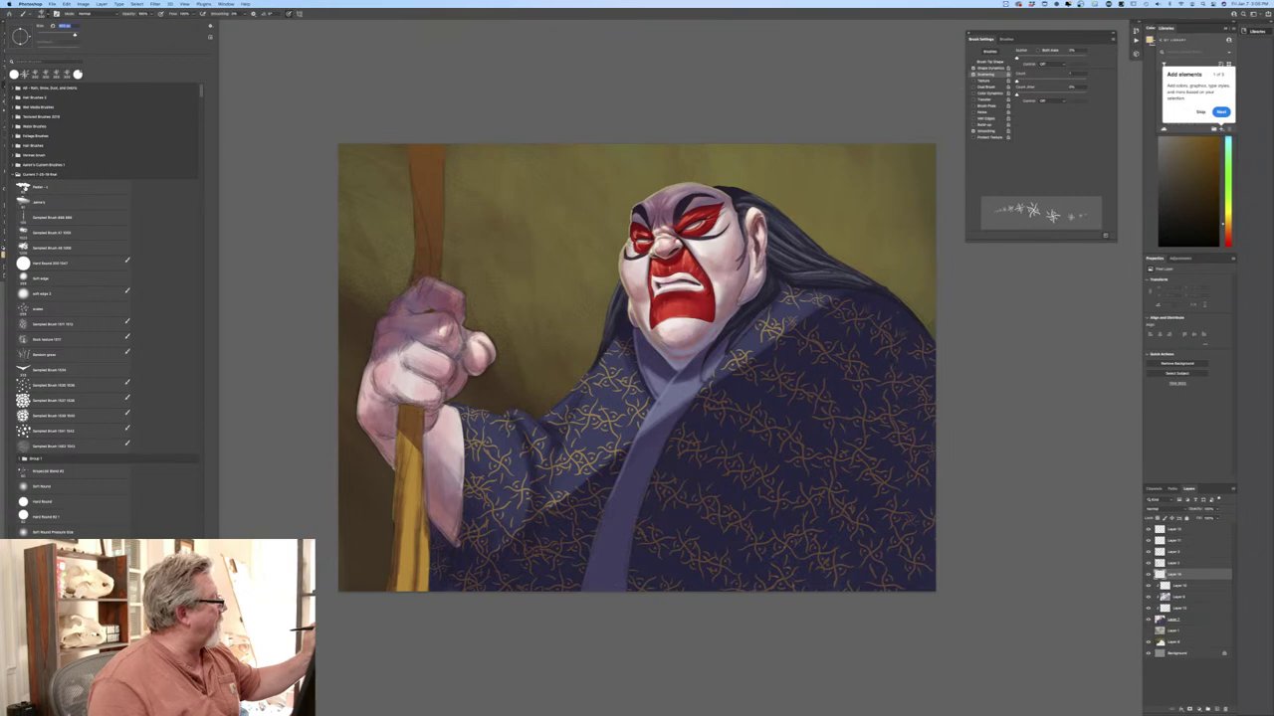
pyautogui.click(40, 186)
pyautogui.click(334, 115)
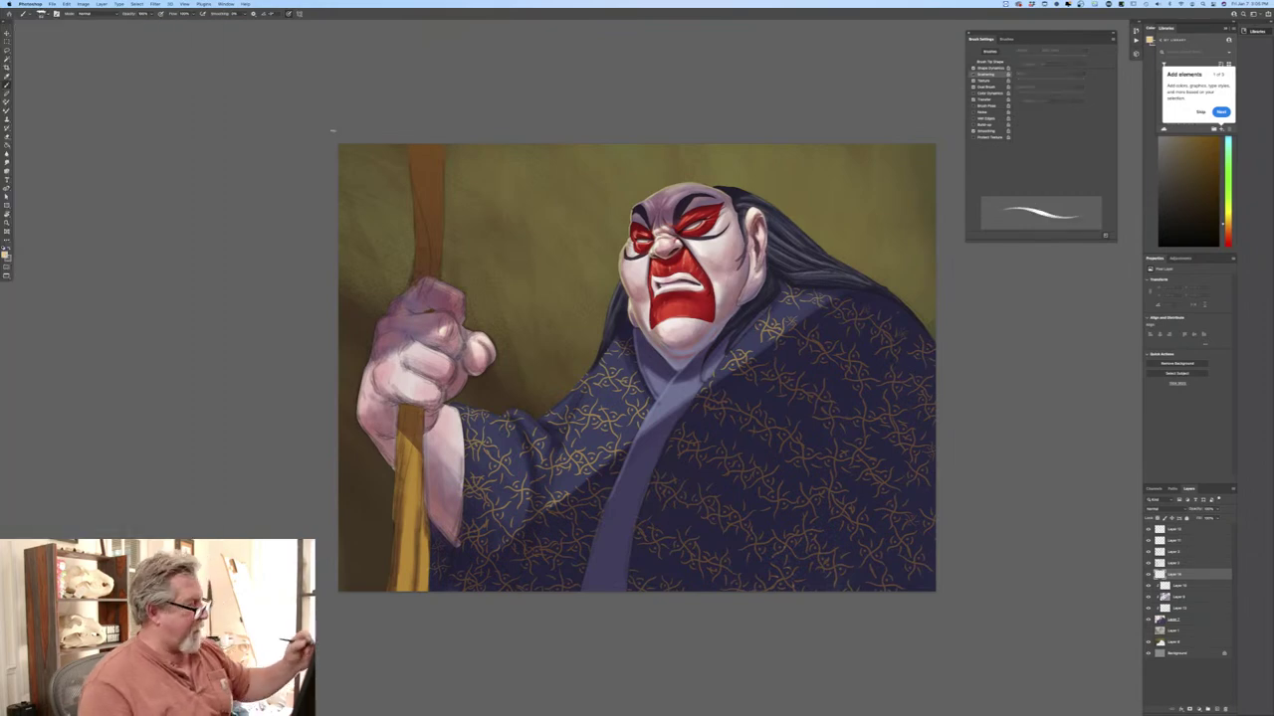
pyautogui.press('super+plus')
pyautogui.press('super+plus')
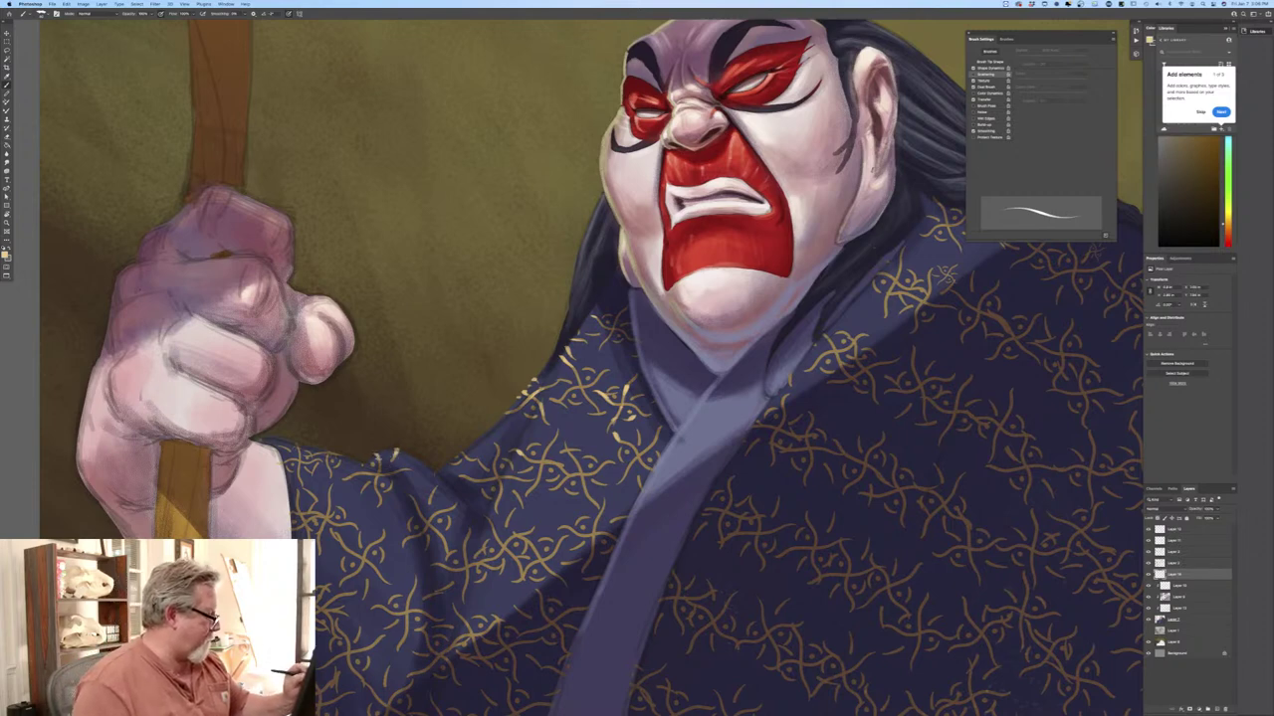
# Add a new layer at the top of the stack and paint light gold highlights on the motifs along the sleeve folds.
pyautogui.doubleClick(1176, 530)
pyautogui.click(1216, 708)
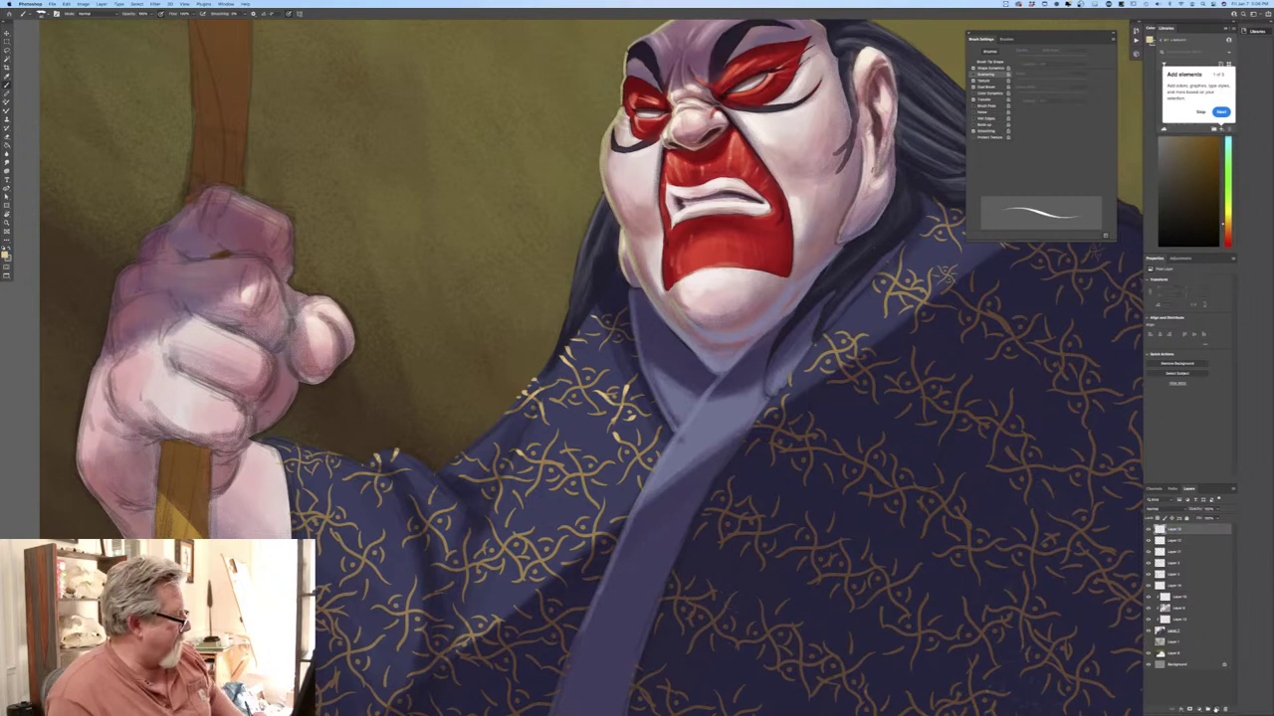
pyautogui.moveTo(377, 453)
pyautogui.mouseDown()
pyautogui.moveTo(380, 464)
pyautogui.moveTo(330, 459)
pyautogui.mouseUp()
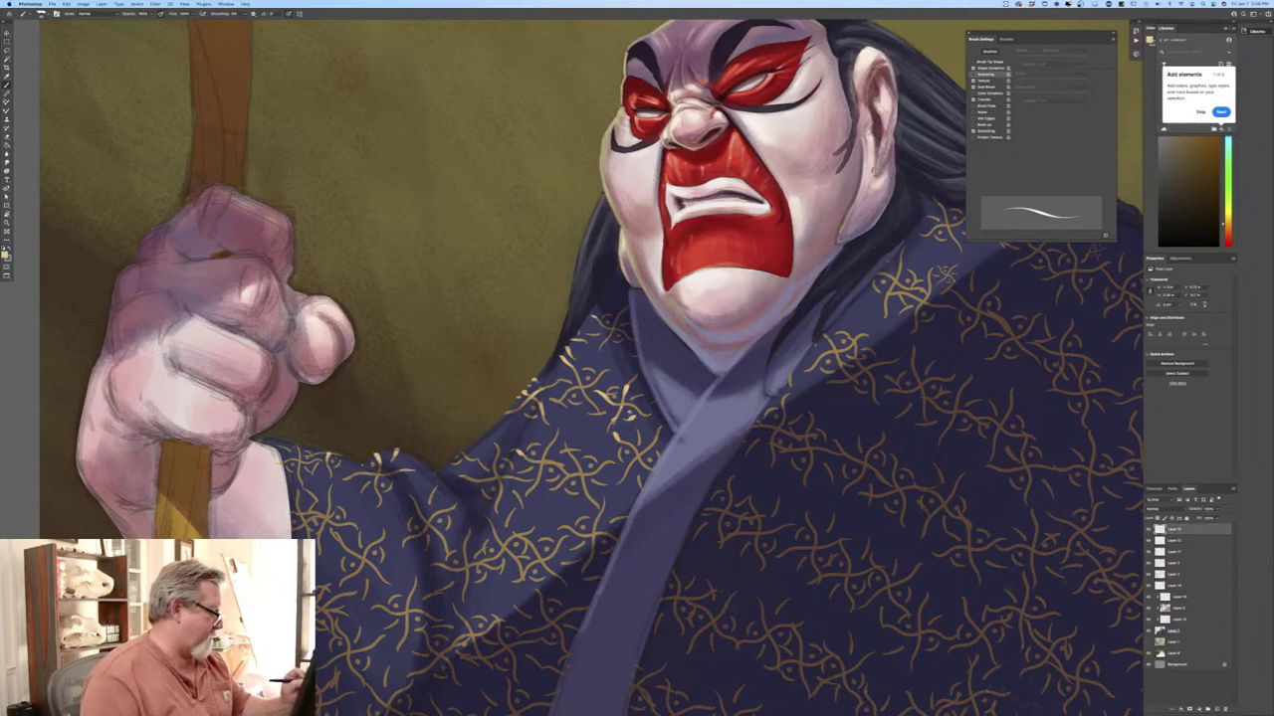
pyautogui.moveTo(434, 485)
pyautogui.mouseDown()
pyautogui.moveTo(450, 528)
pyautogui.moveTo(470, 546)
pyautogui.moveTo(496, 541)
pyautogui.moveTo(546, 450)
pyautogui.mouseUp()
pyautogui.moveTo(548, 453); pyautogui.dragTo(555, 440)
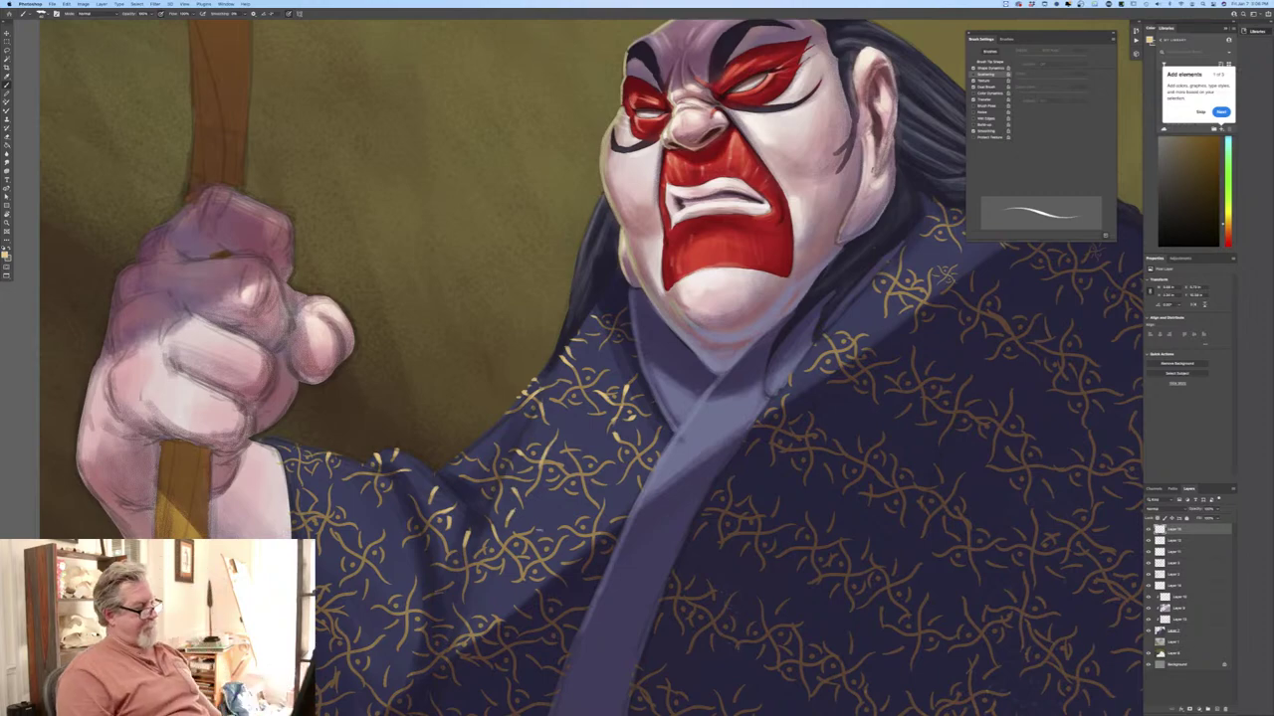
pyautogui.press('super+0')
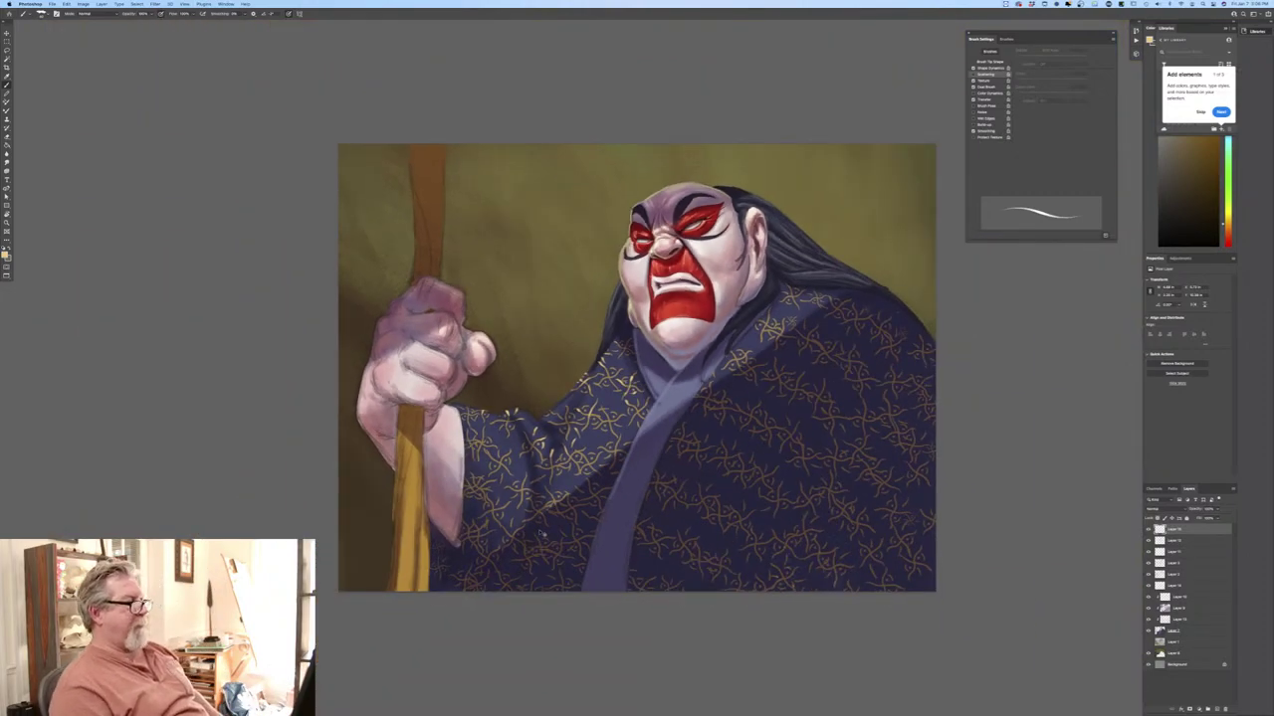
pyautogui.press('super+equal')
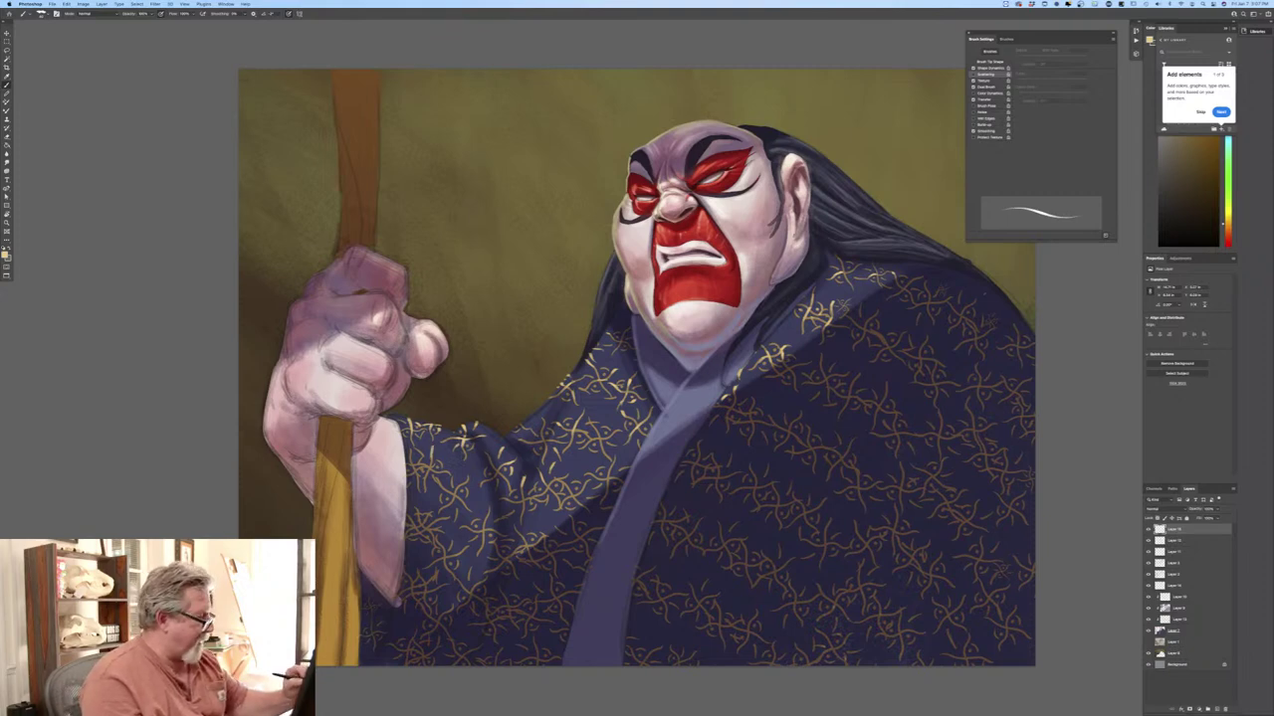
pyautogui.moveTo(431, 477); pyautogui.dragTo(439, 486)
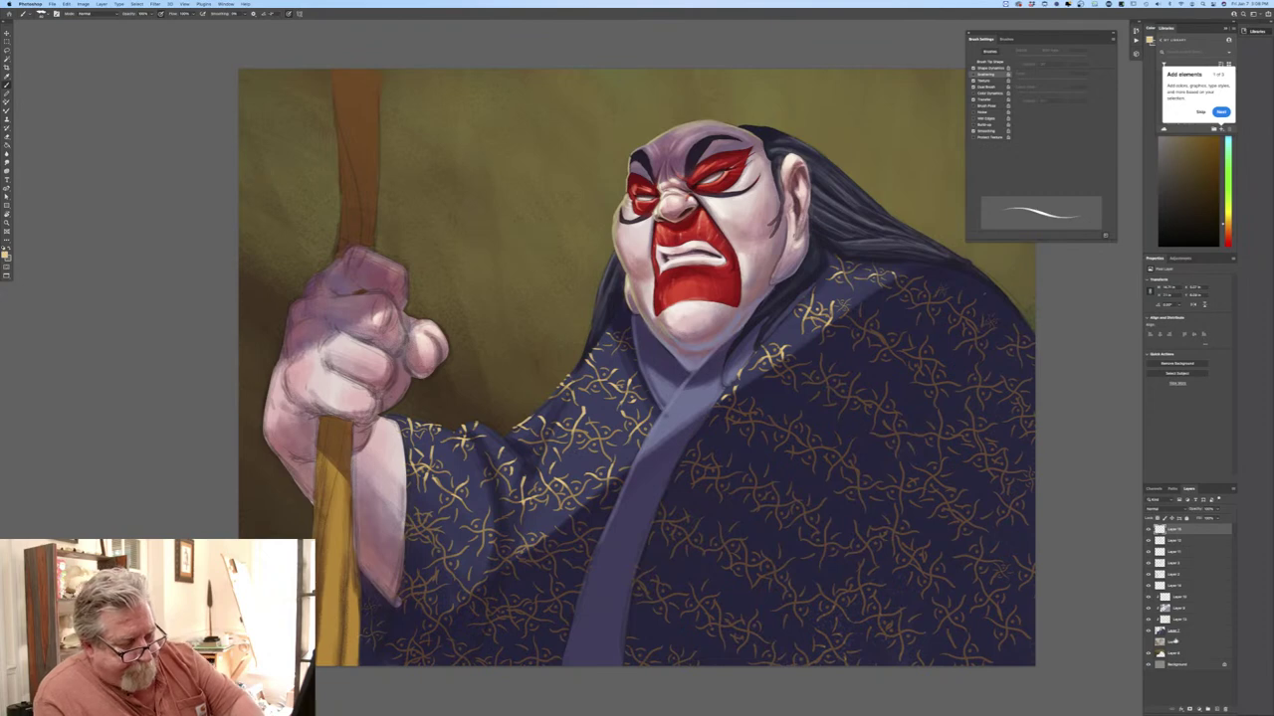
# Add a clipped layer directly above the robe's base layer and set the foreground colour to a lighter blue sampled from the robe.
pyautogui.click(1189, 632)
pyautogui.click(1215, 709)
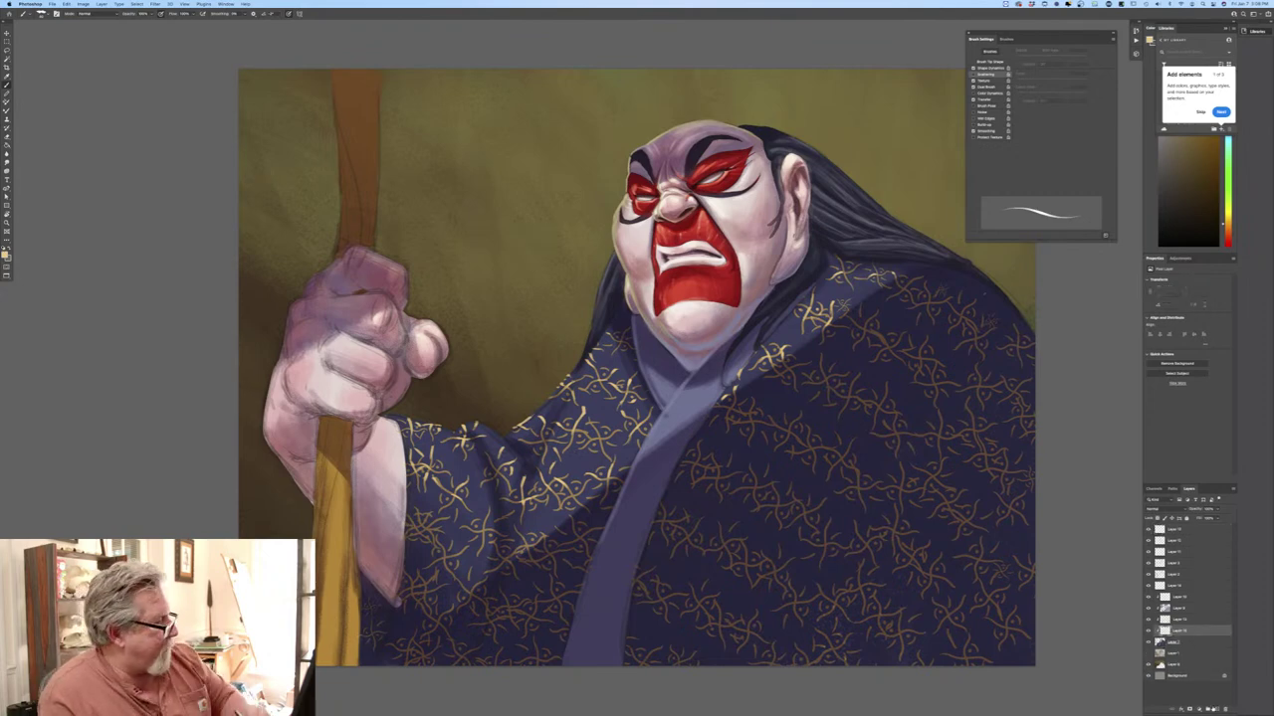
pyautogui.click(6, 256)
pyautogui.click(602, 410)
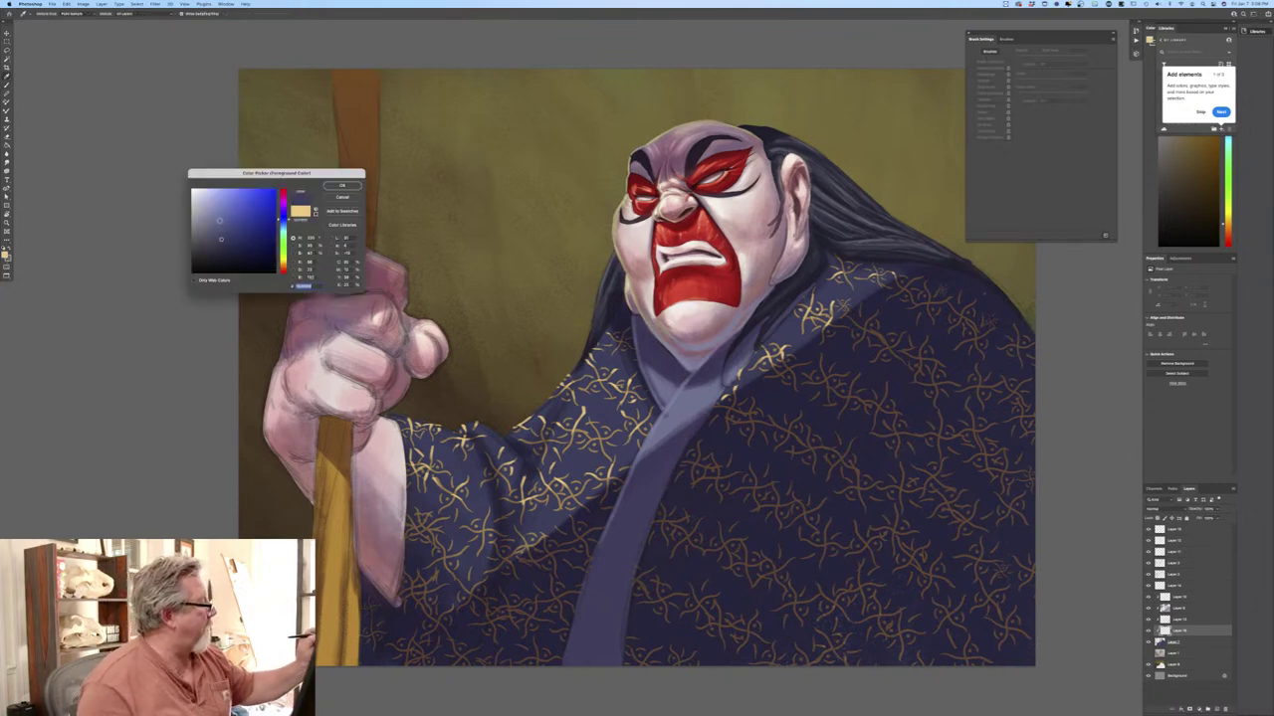
pyautogui.click(283, 223)
pyautogui.click(221, 220)
pyautogui.press('Return')
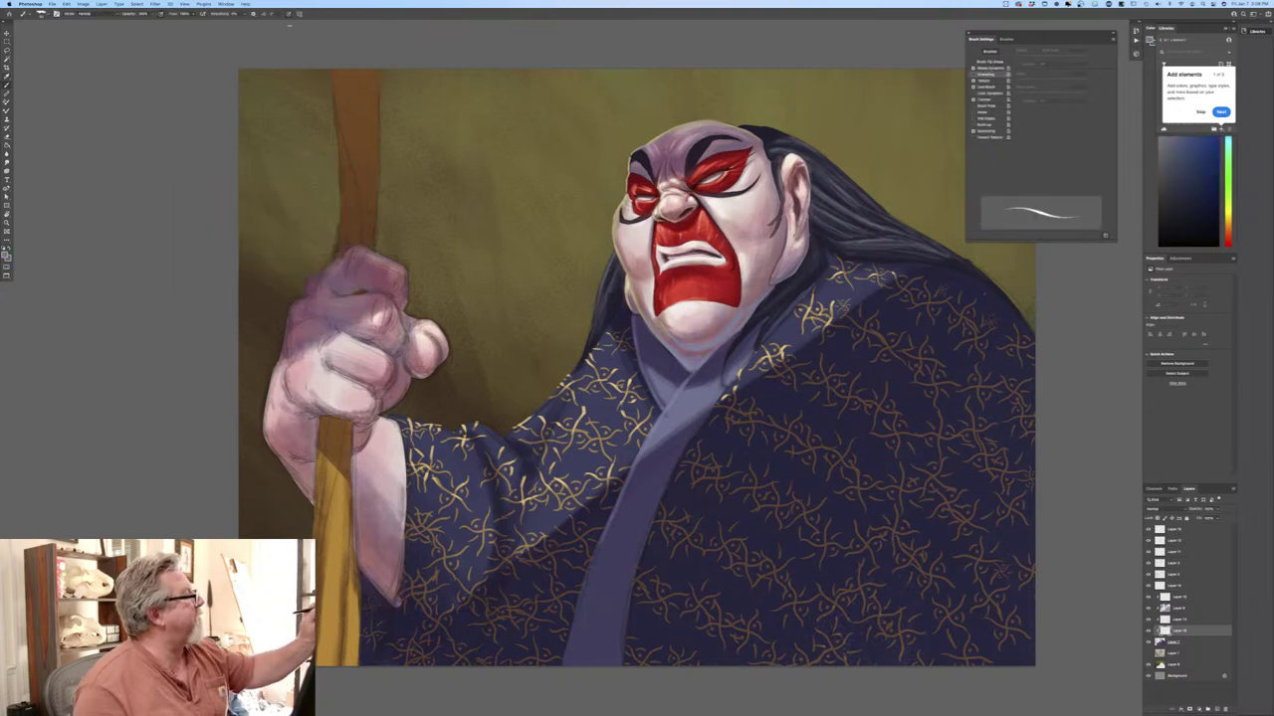
# Turn off pen-pressure size control and paint lighter blue light on the upper sleeve and its central fold beneath the motifs.
pyautogui.click(288, 14)
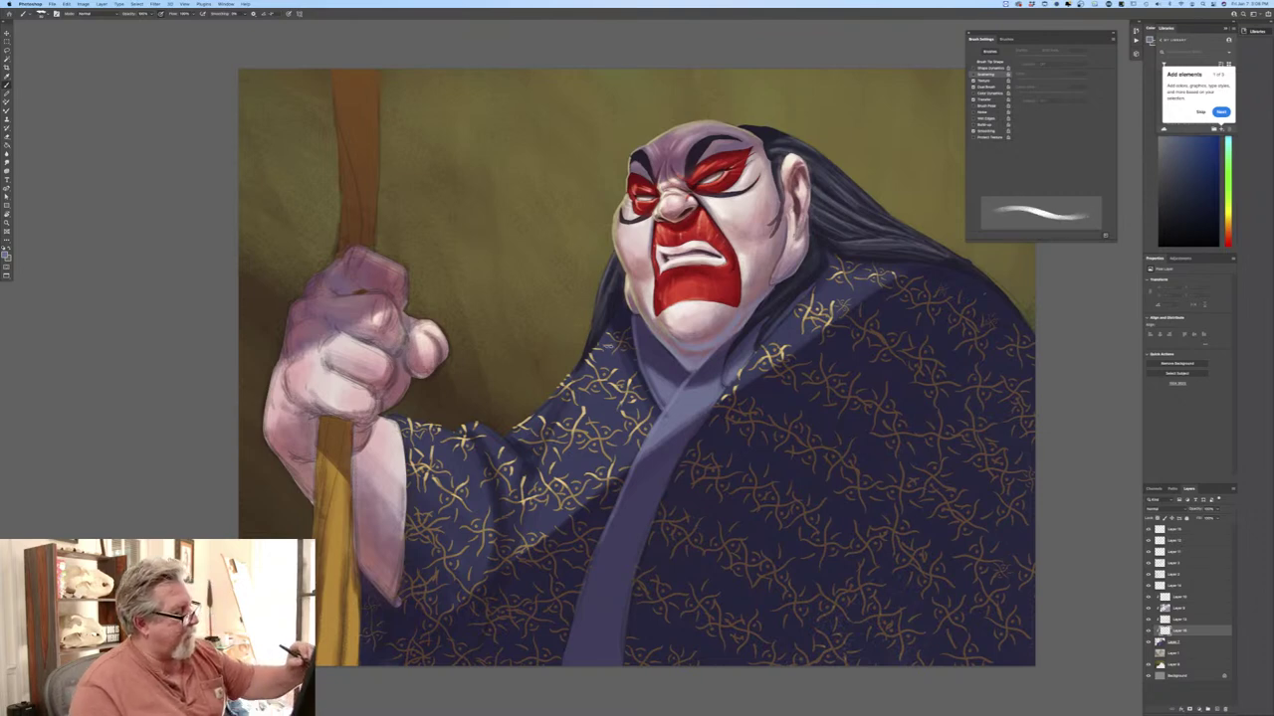
pyautogui.moveTo(605, 345)
pyautogui.mouseDown()
pyautogui.moveTo(597, 366)
pyautogui.moveTo(604, 350)
pyautogui.moveTo(611, 376)
pyautogui.moveTo(599, 366)
pyautogui.moveTo(579, 436)
pyautogui.mouseUp()
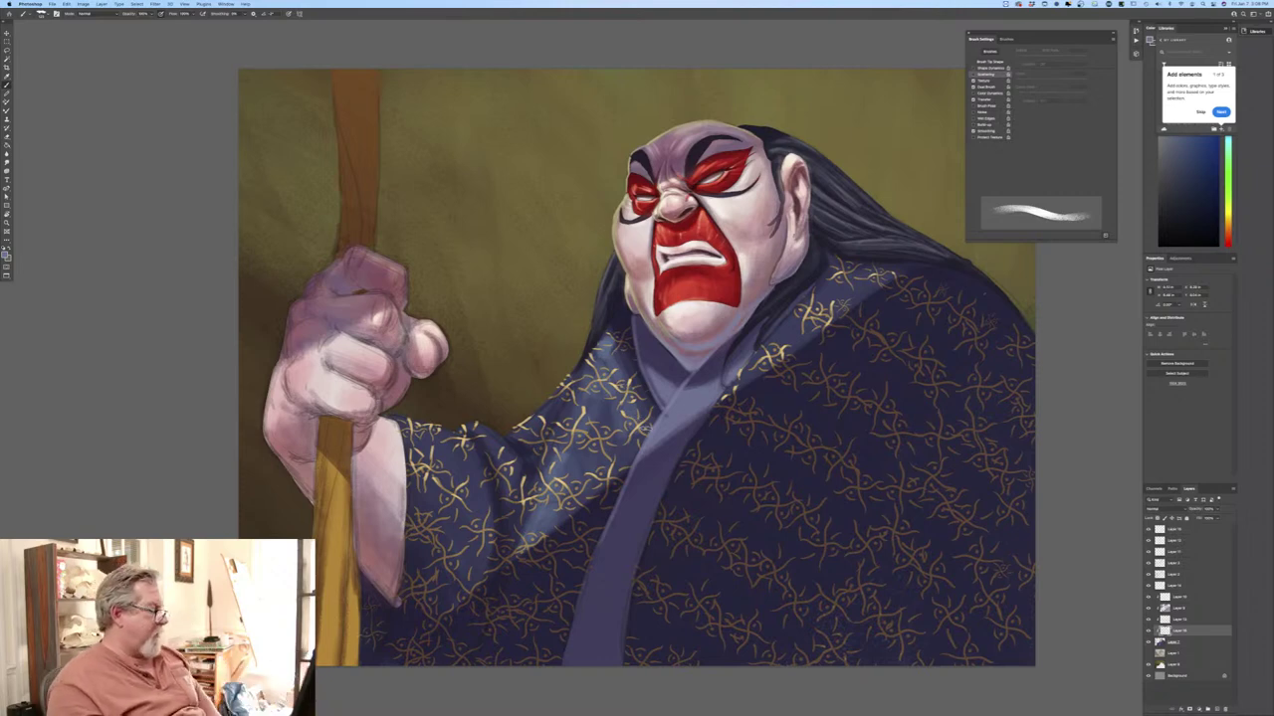
pyautogui.press('[')
pyautogui.press('[')
pyautogui.moveTo(464, 426)
pyautogui.mouseDown()
pyautogui.moveTo(497, 441)
pyautogui.moveTo(509, 476)
pyautogui.mouseUp()
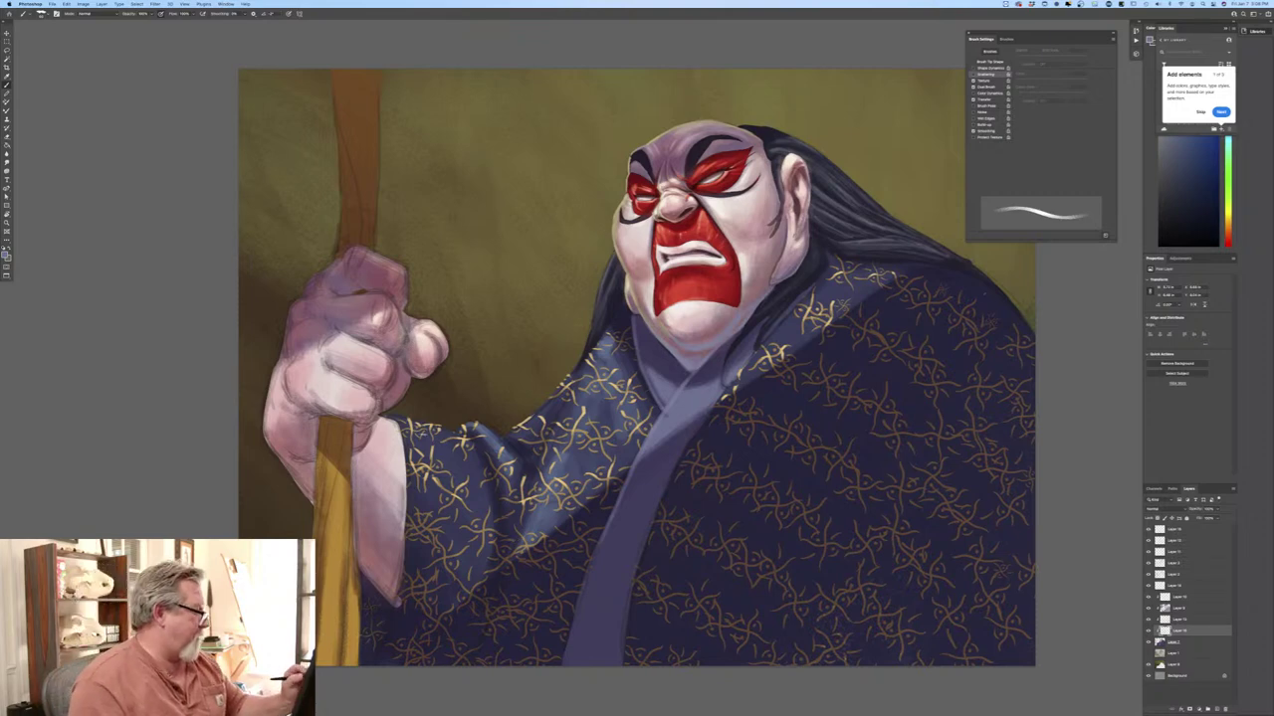
# Enlarge the brush and paint lighter blue over the forearm part of the sleeve and the lit shoulder area.
pyautogui.press(']')
pyautogui.press(']')
pyautogui.press(']')
pyautogui.moveTo(467, 446); pyautogui.dragTo(481, 507)
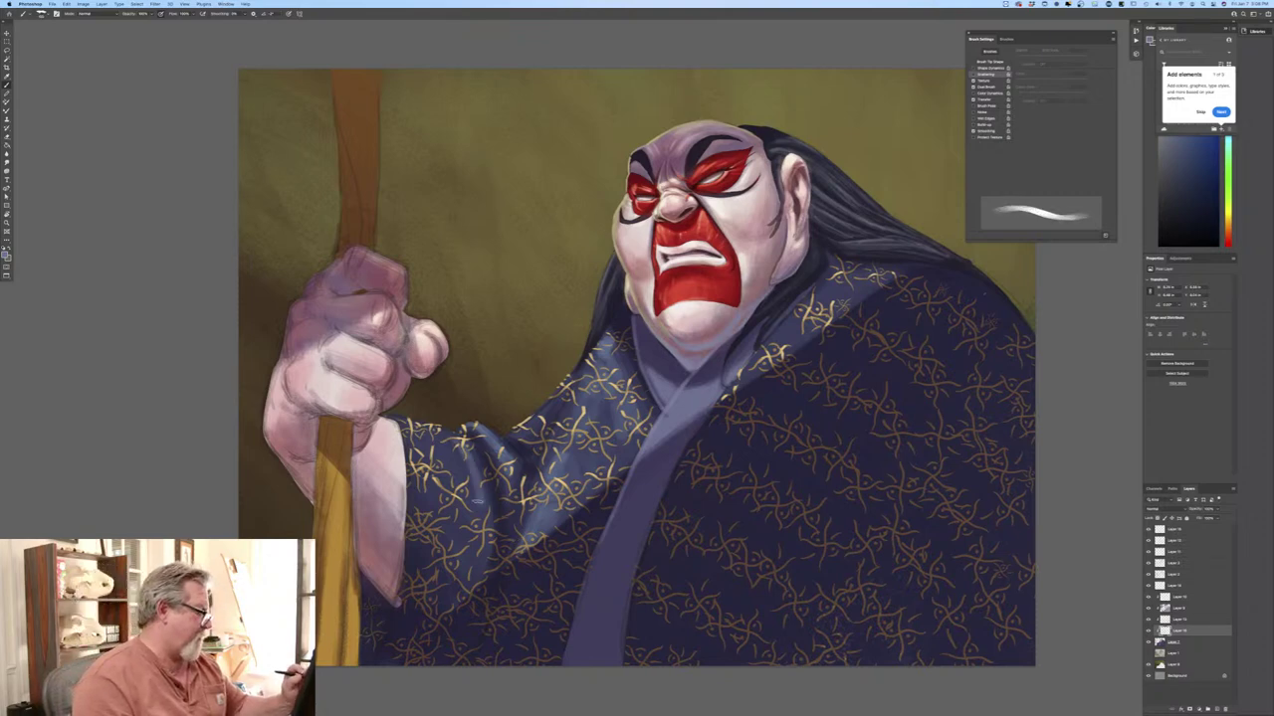
pyautogui.moveTo(457, 450); pyautogui.dragTo(459, 485)
pyautogui.press(']')
pyautogui.moveTo(428, 440)
pyautogui.mouseDown()
pyautogui.moveTo(454, 478)
pyautogui.moveTo(416, 450)
pyautogui.moveTo(466, 517)
pyautogui.mouseUp()
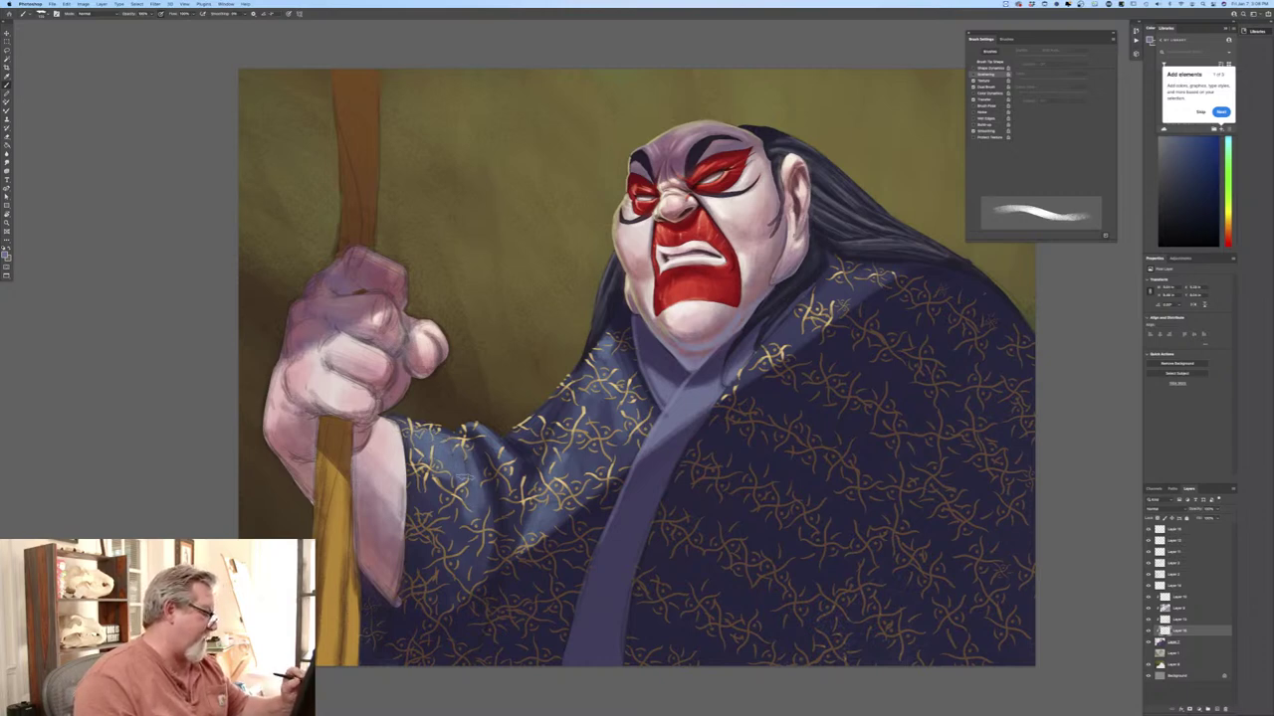
pyautogui.moveTo(435, 460); pyautogui.dragTo(446, 521)
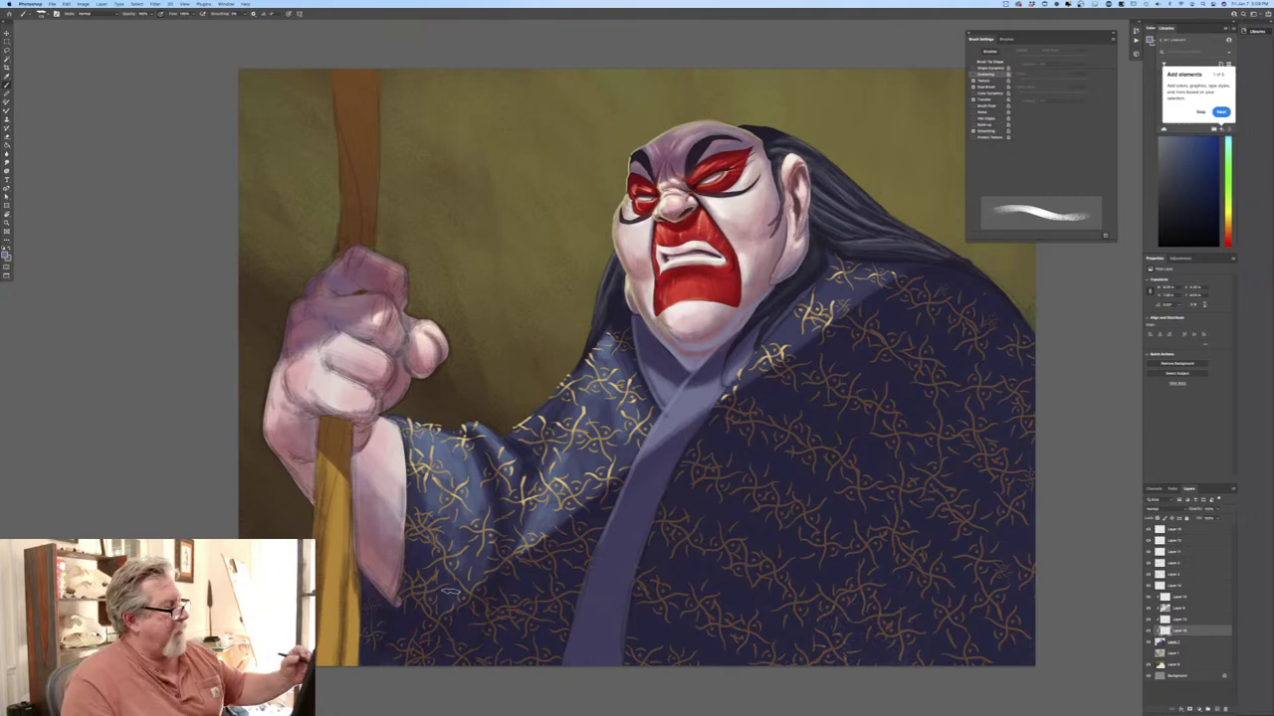
pyautogui.moveTo(836, 284); pyautogui.dragTo(786, 339)
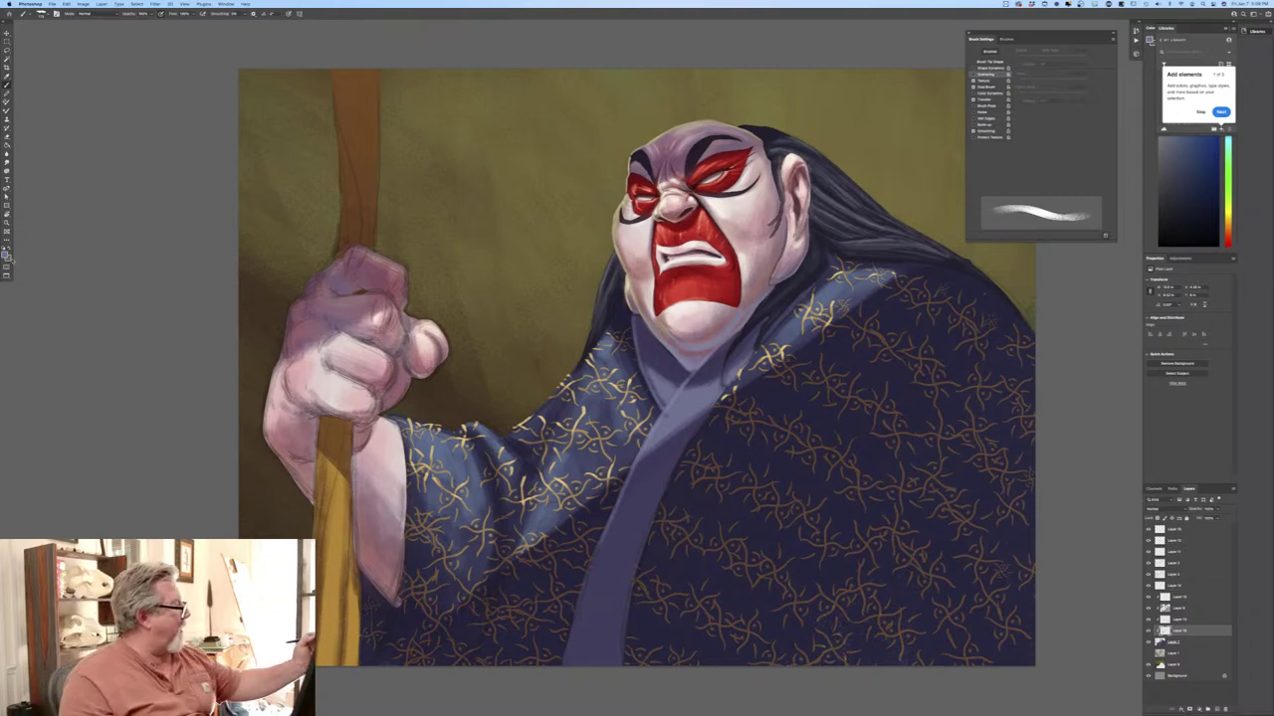
# Sample the collar band's colour, shift its hue slightly toward pure blue, and lighten the collar's upper part.
pyautogui.click(6, 254)
pyautogui.click(676, 419)
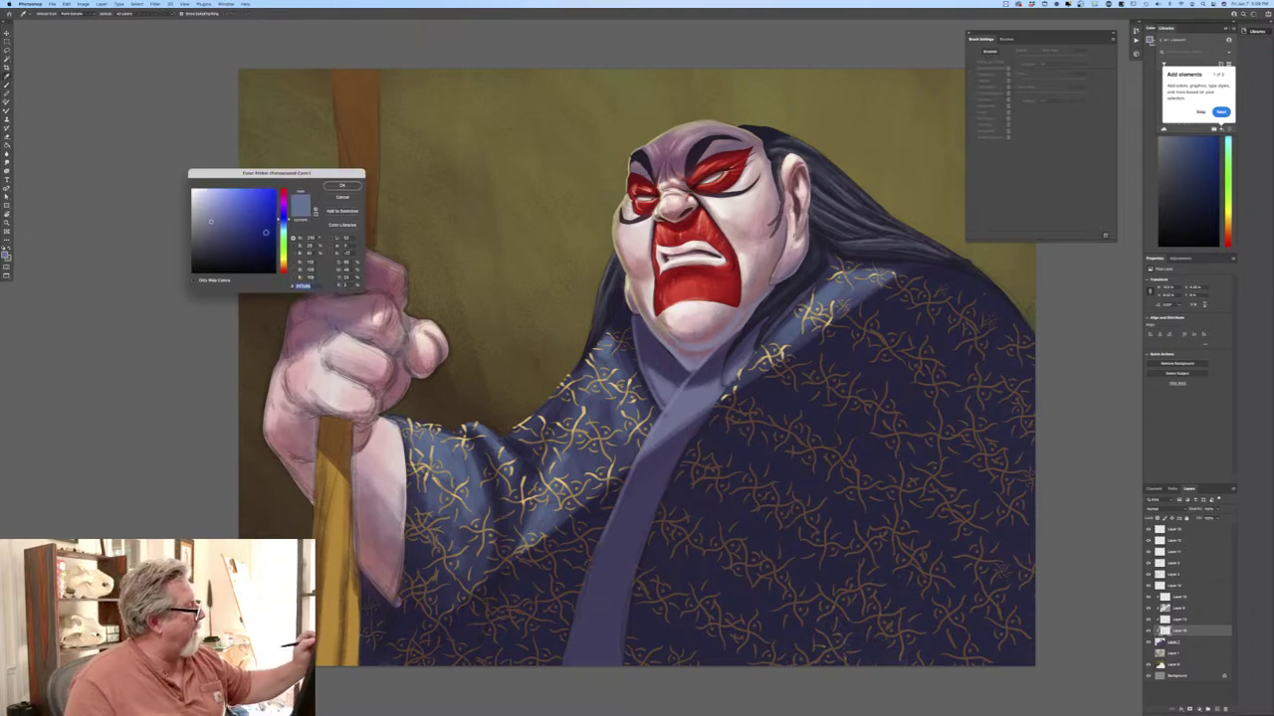
pyautogui.click(283, 225)
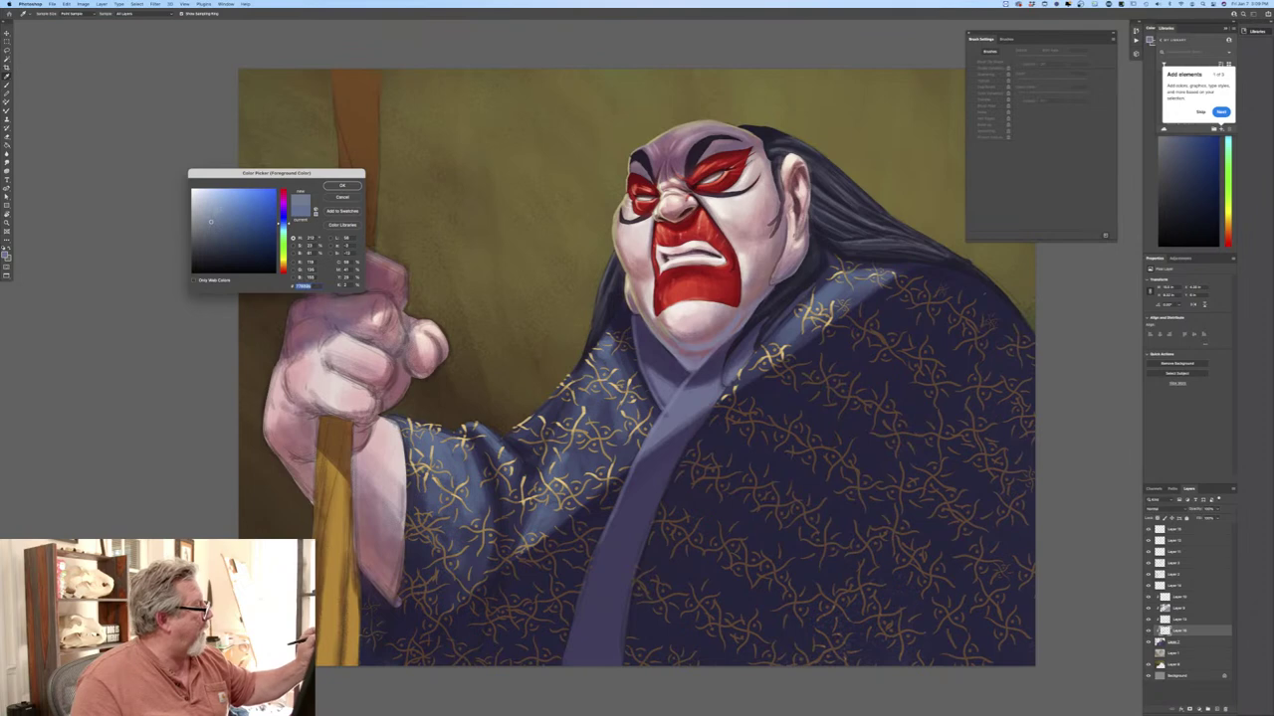
pyautogui.click(341, 186)
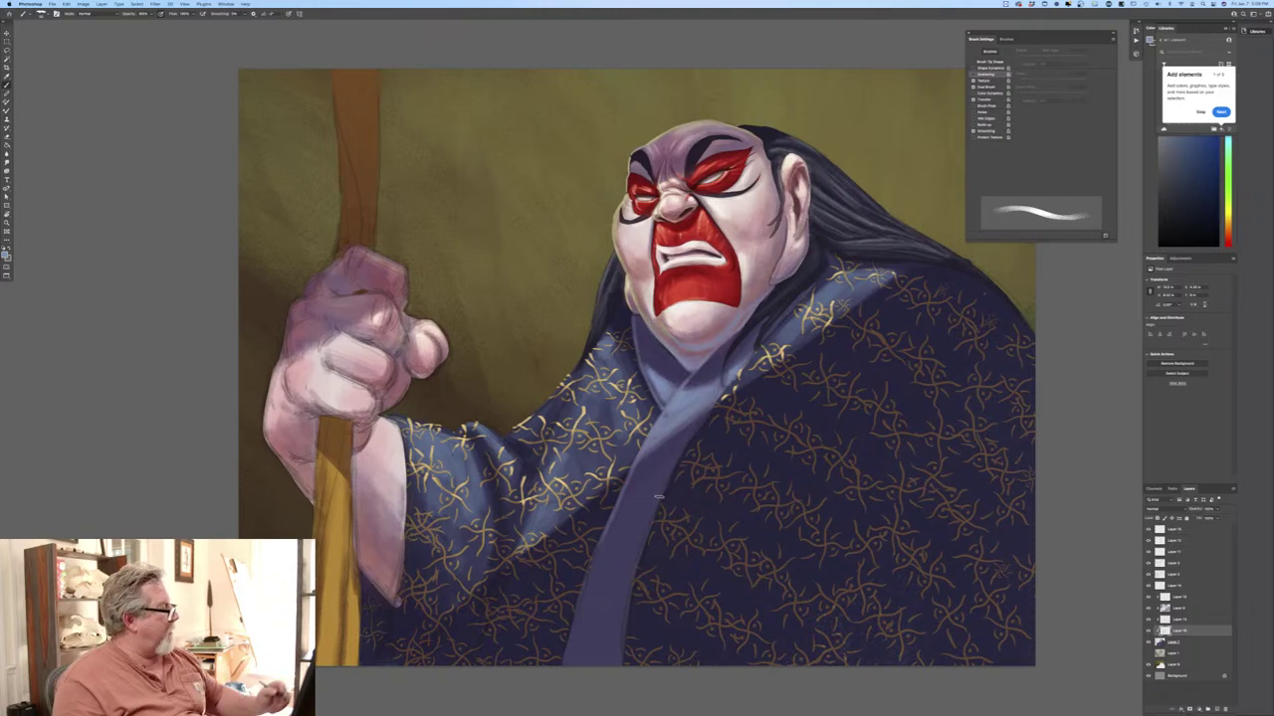
# On a new top layer, repaint both edges of the collar band's lower part with the colour sampled from the band.
pyautogui.click(5, 256)
pyautogui.click(610, 545)
pyautogui.click(618, 531)
pyautogui.click(341, 185)
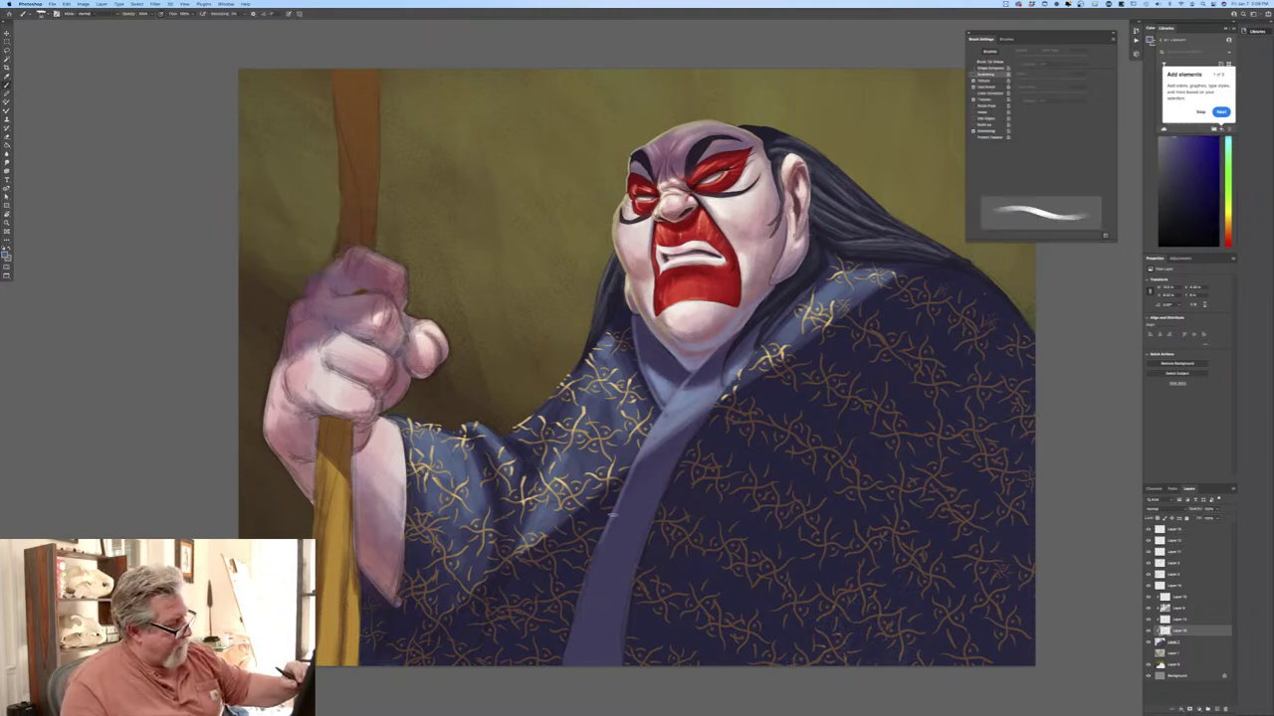
pyautogui.click(1174, 530)
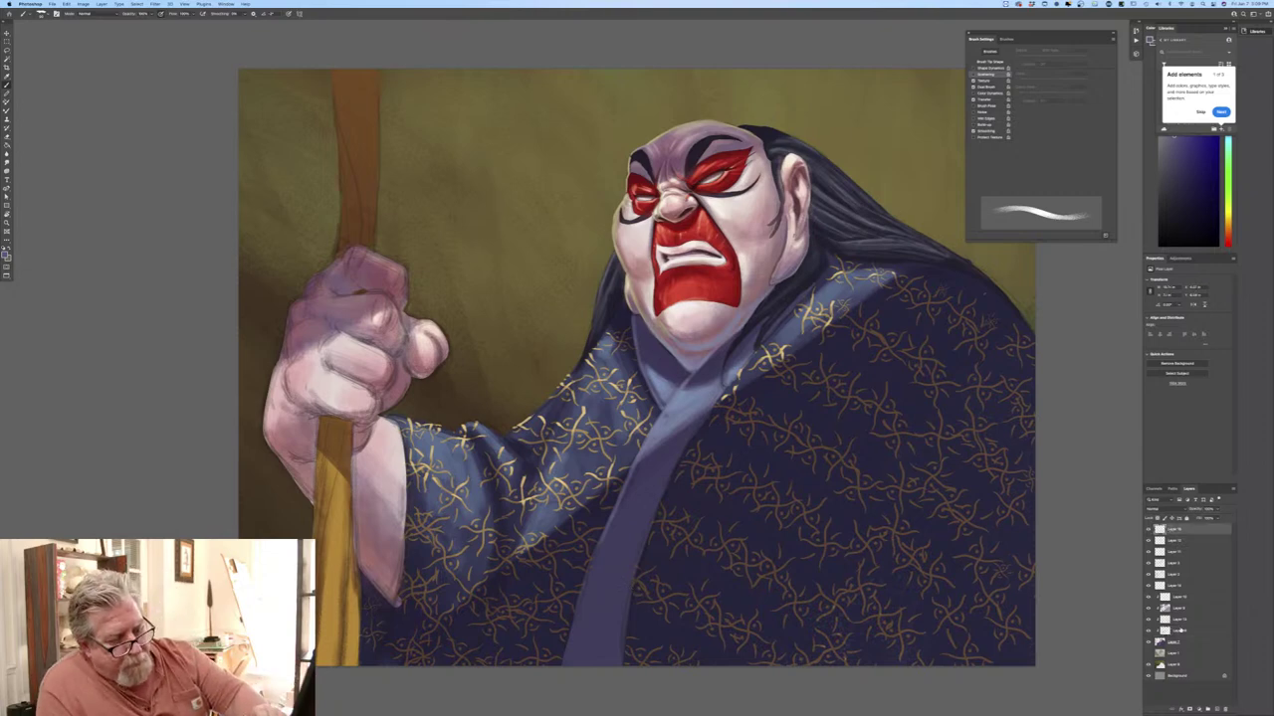
pyautogui.click(1203, 708)
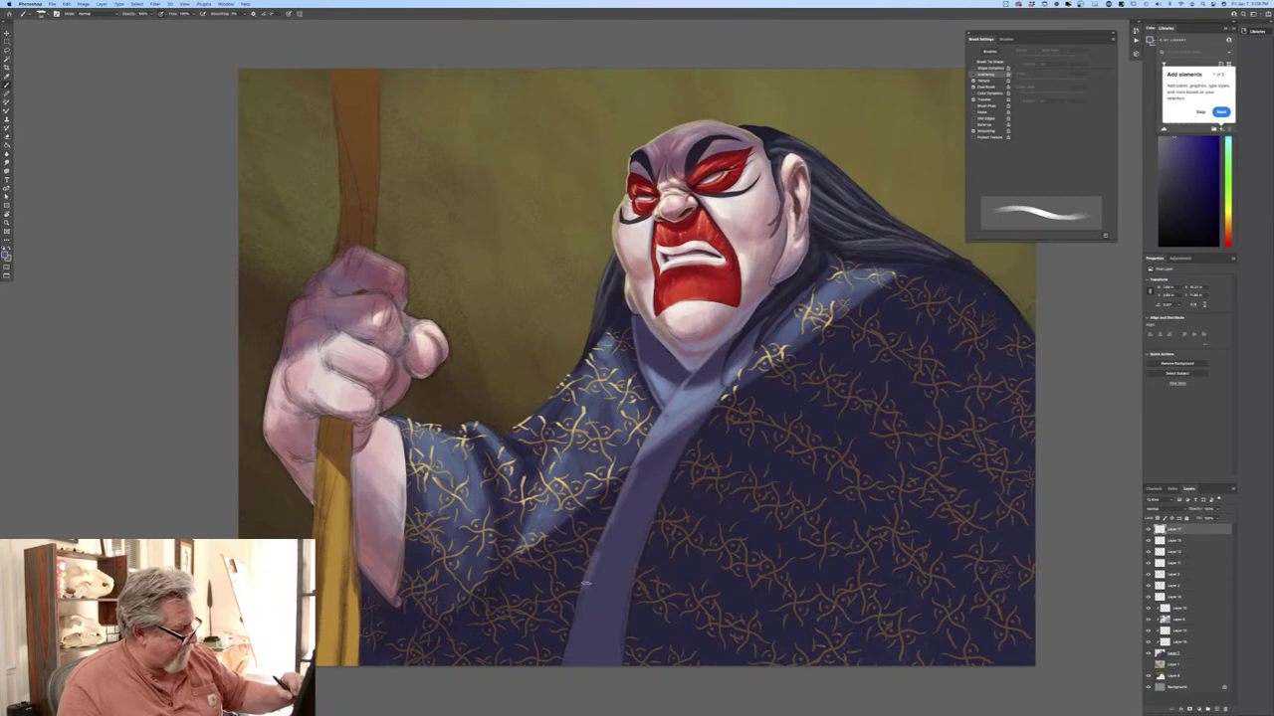
pyautogui.moveTo(595, 566); pyautogui.dragTo(555, 670)
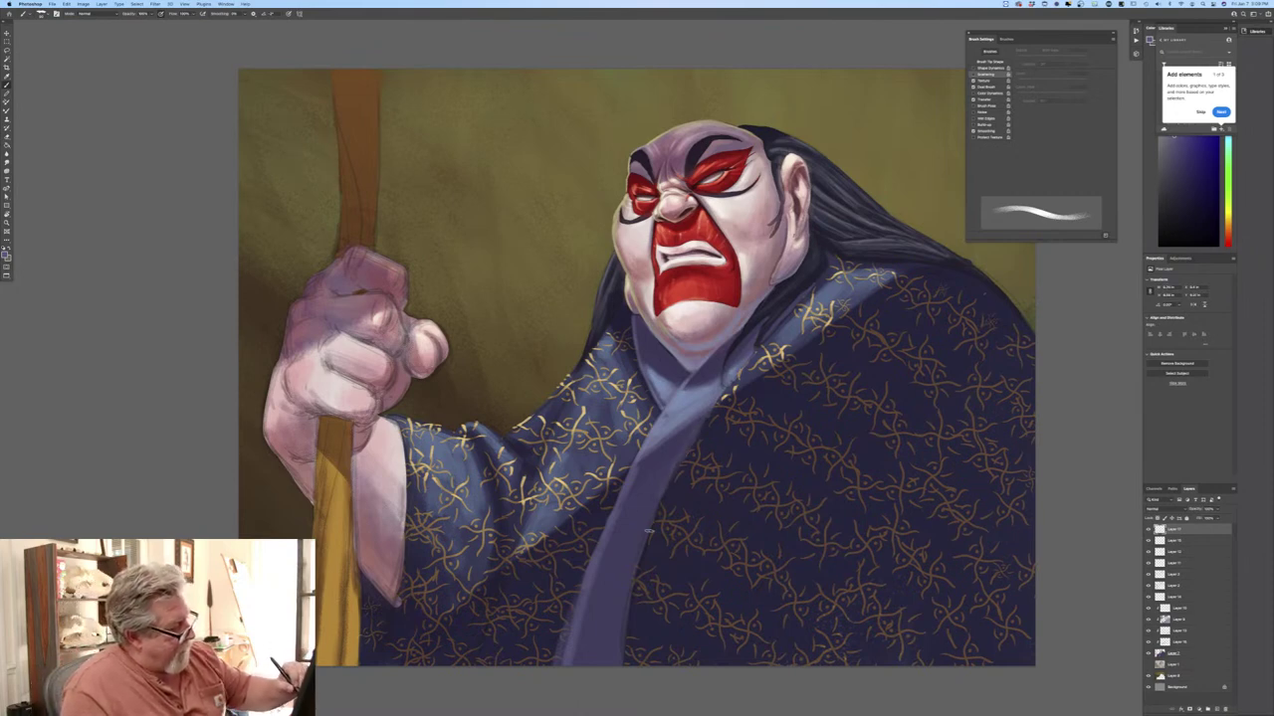
pyautogui.moveTo(633, 583); pyautogui.dragTo(619, 648)
pyautogui.moveTo(633, 578); pyautogui.dragTo(625, 675)
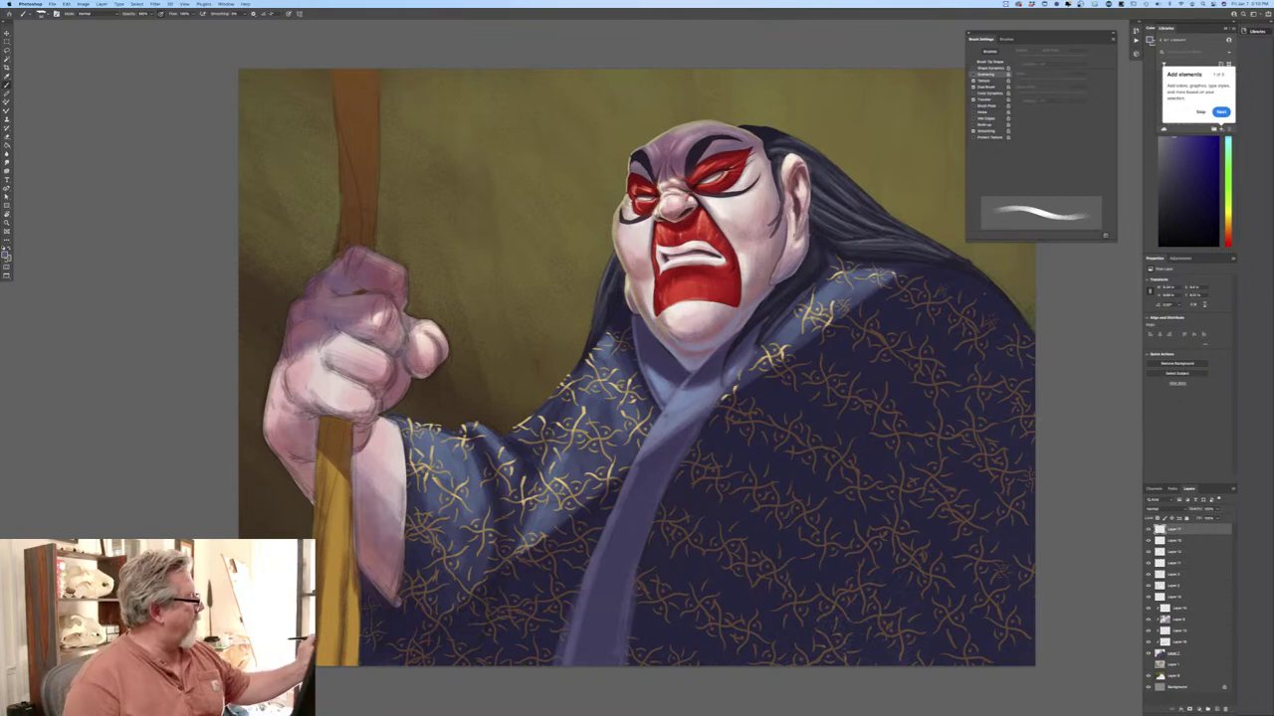
# Sample the gold from the sleeve motifs, change it to a darker orange-brown, and turn on pen-pressure size control for the brush.
pyautogui.click(6, 253)
pyautogui.click(586, 415)
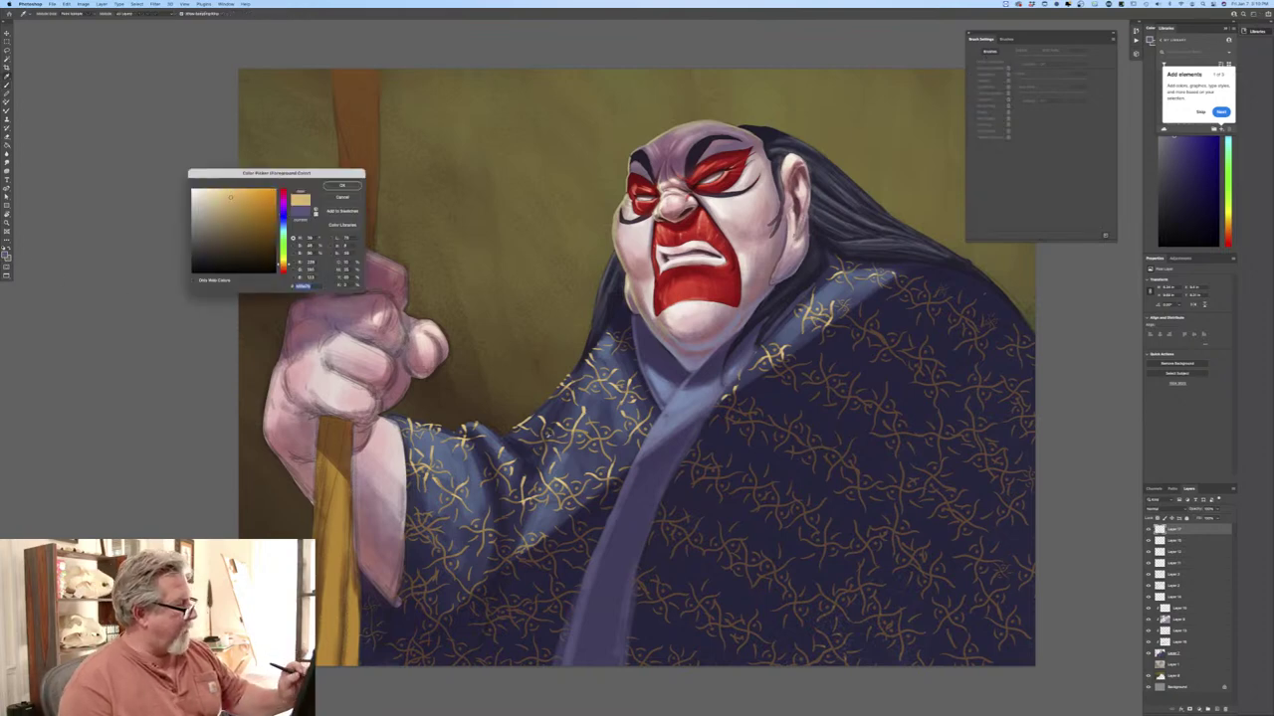
pyautogui.click(341, 186)
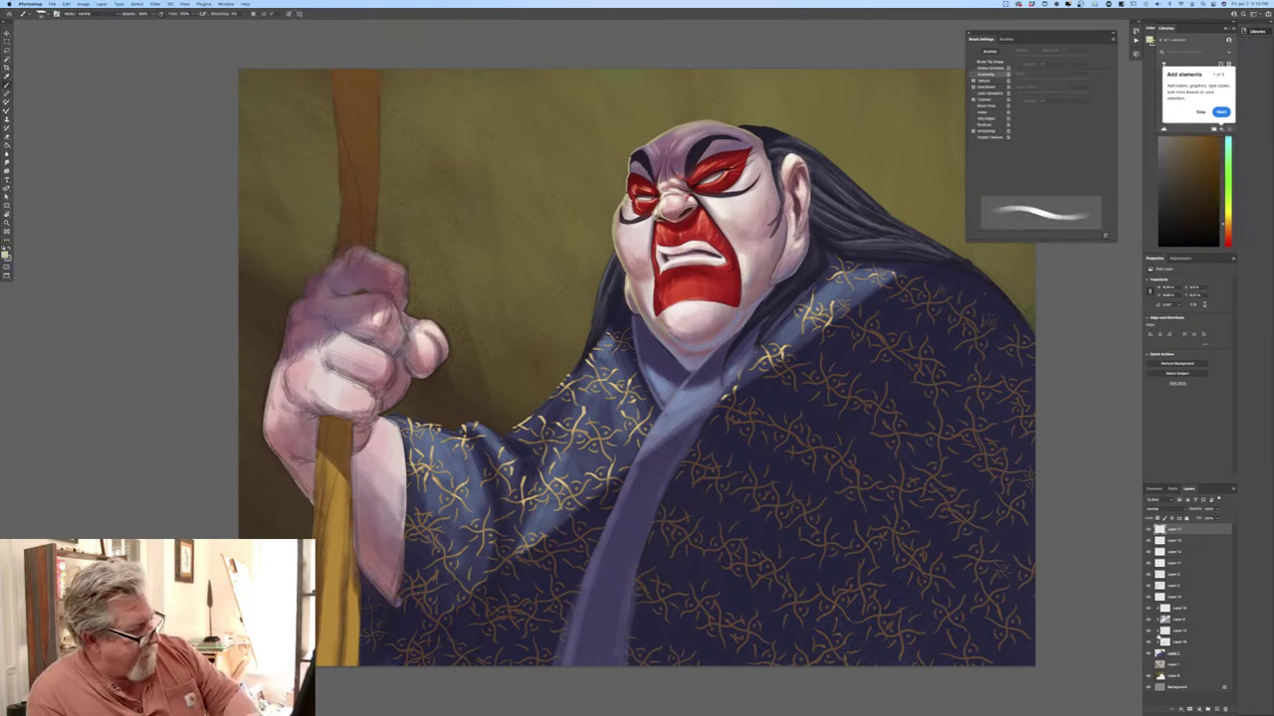
pyautogui.click(6, 256)
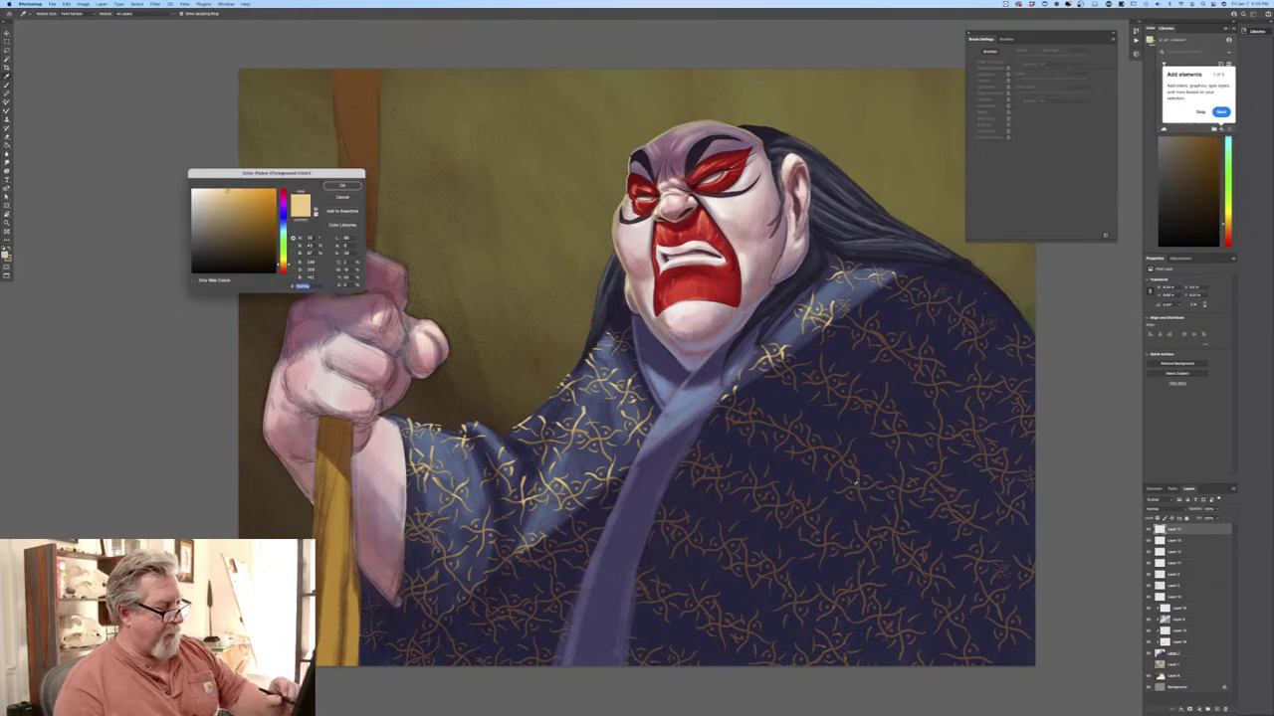
pyautogui.click(232, 236)
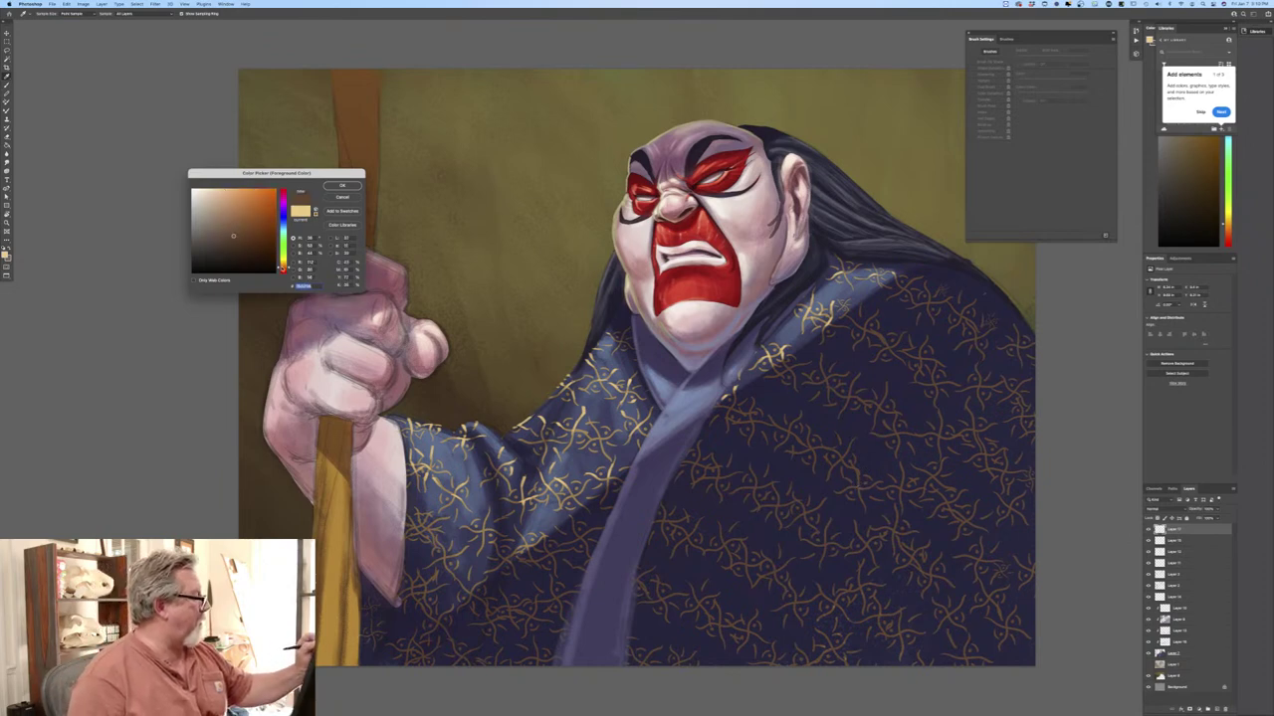
pyautogui.click(343, 185)
pyautogui.press('b')
pyautogui.click(288, 14)
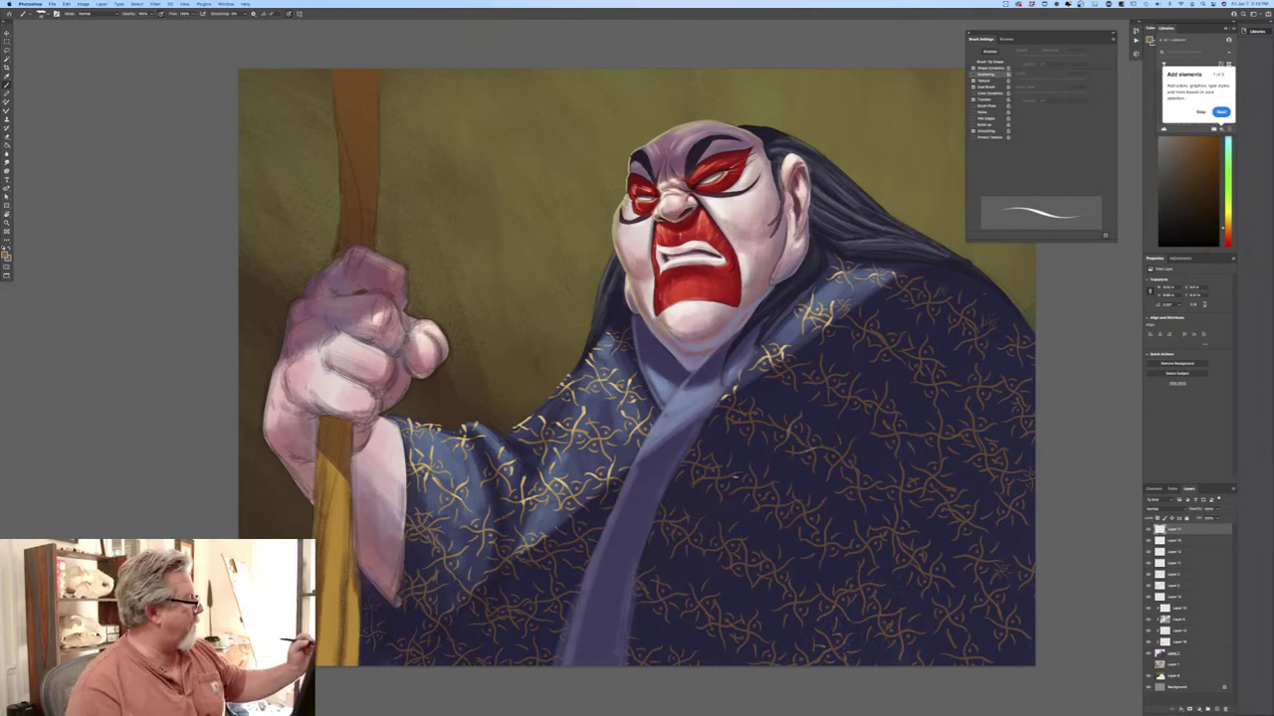
# Lighten the orange-brown paint colour and add fine highlight strokes to the robe motifs on the shaded chest.
pyautogui.click(6, 255)
pyautogui.click(239, 210)
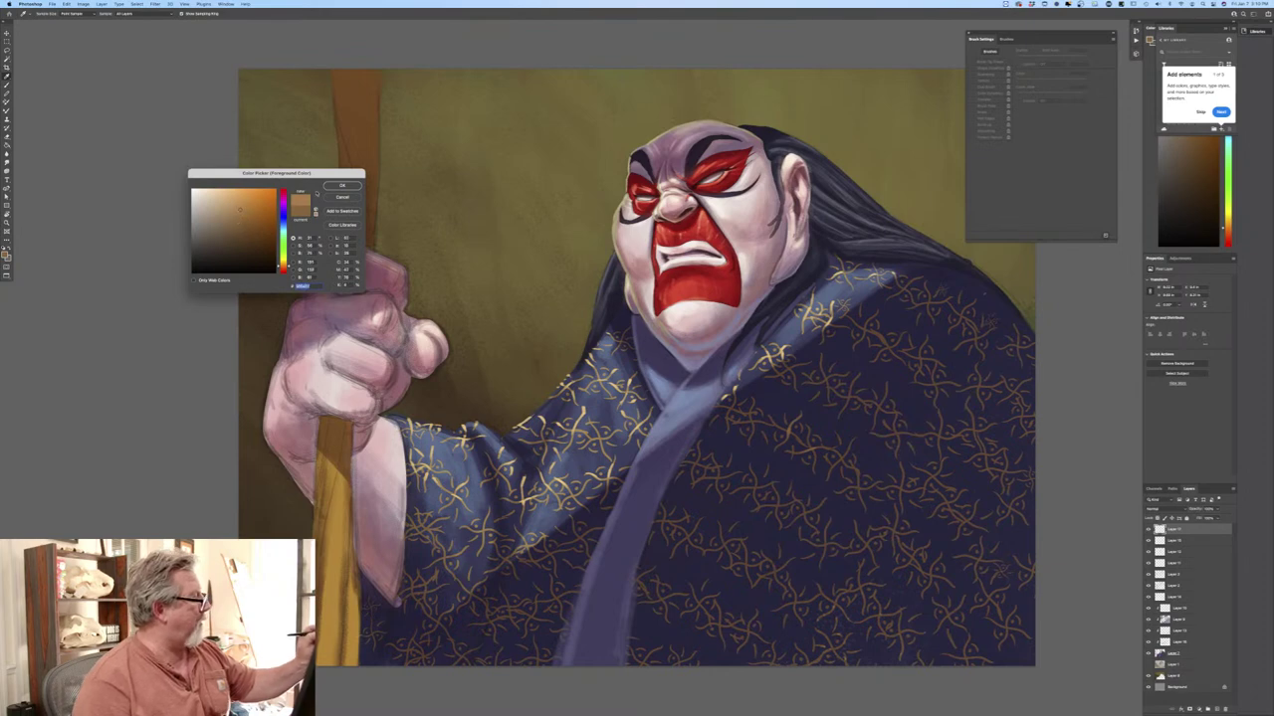
pyautogui.click(341, 185)
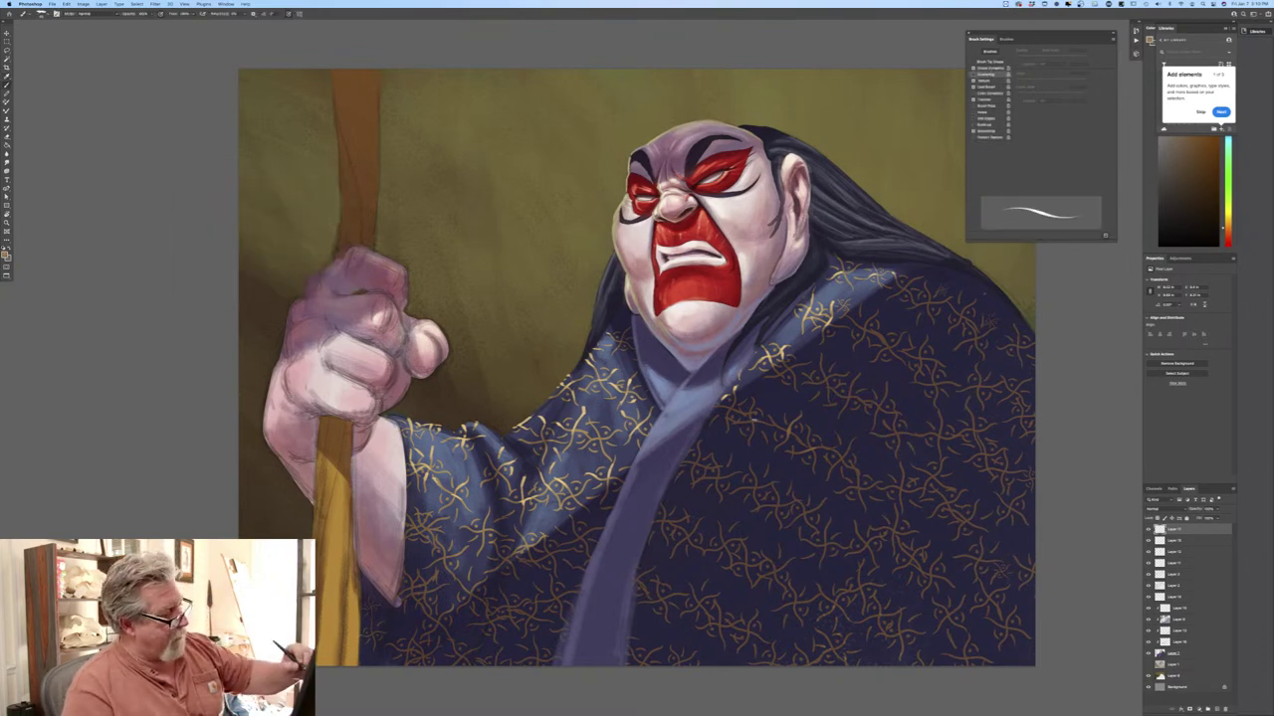
pyautogui.moveTo(752, 420); pyautogui.dragTo(759, 433)
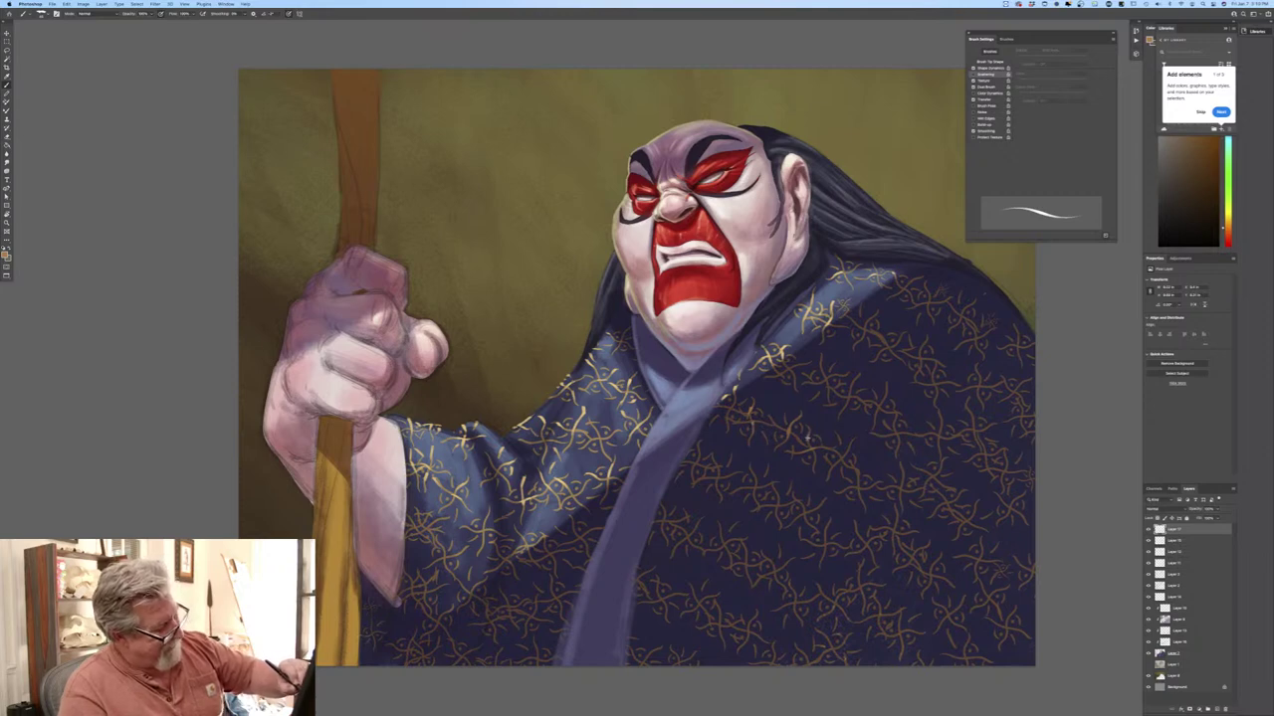
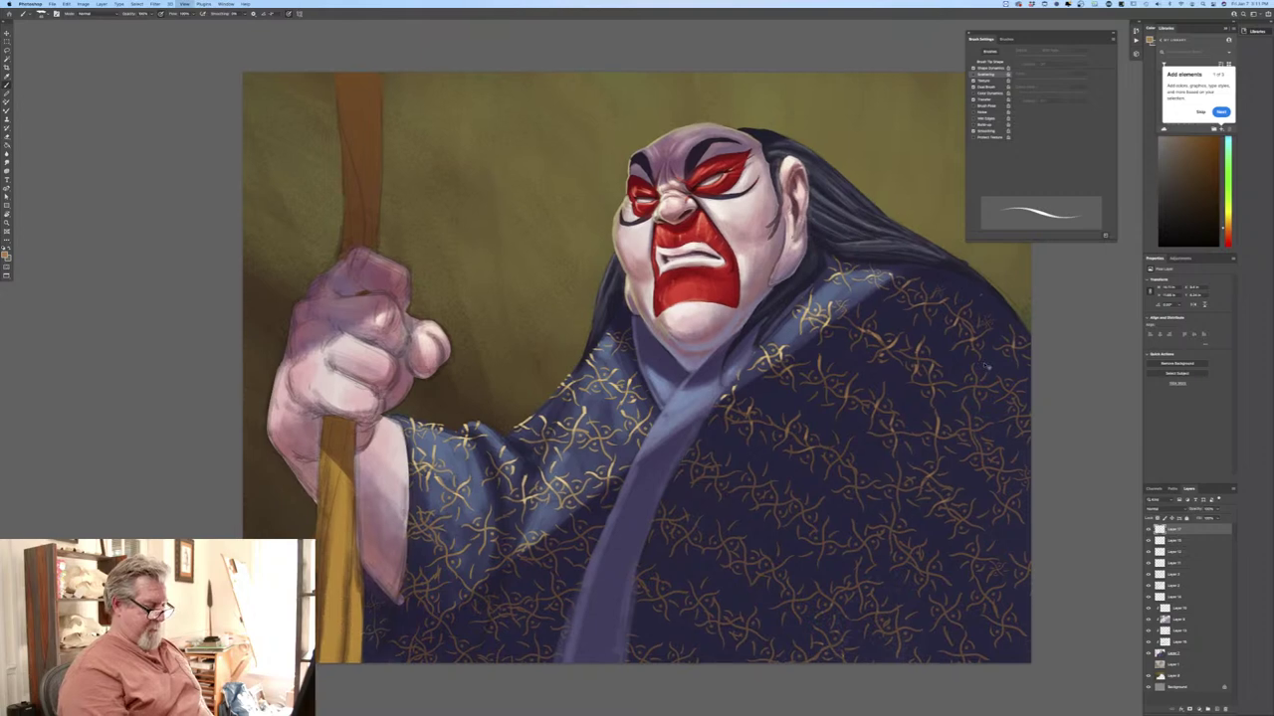
# Identify the clipped motif layer by toggling its visibility, select it, and set the paint colour to a darker, more saturated brown.
pyautogui.press('super+minus')
pyautogui.press('super+minus')
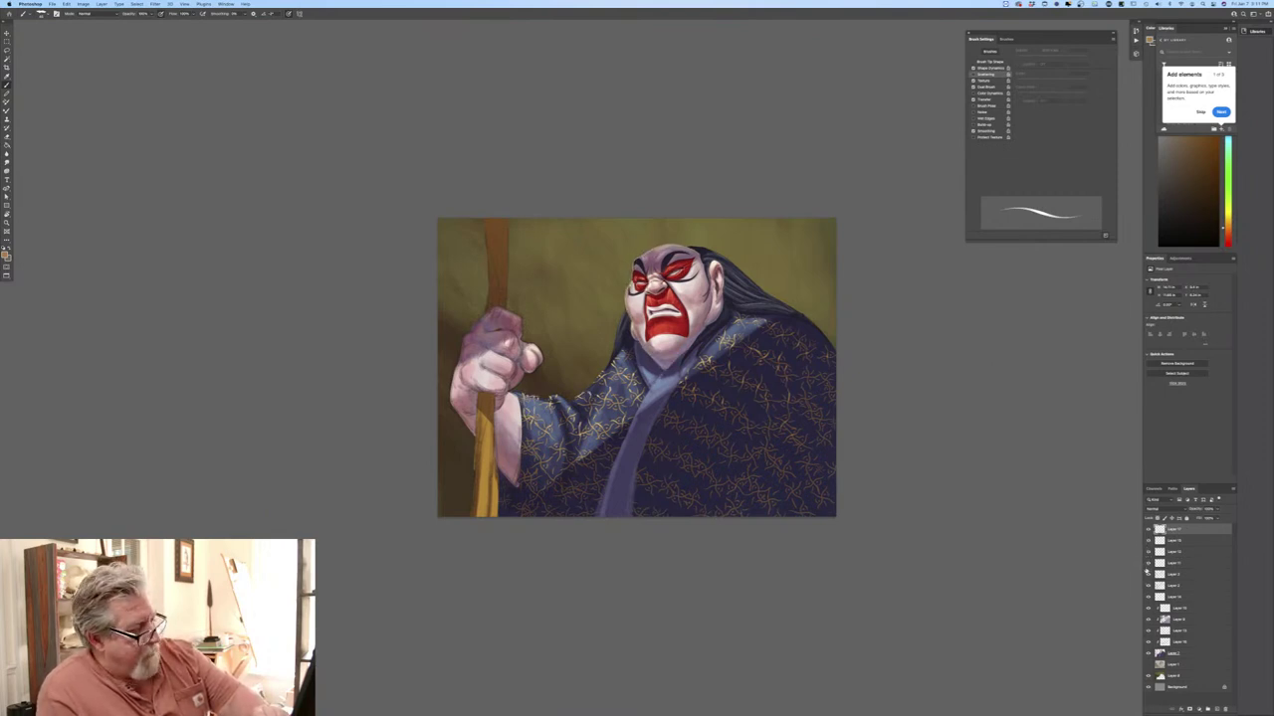
pyautogui.click(1147, 632)
pyautogui.click(1147, 632)
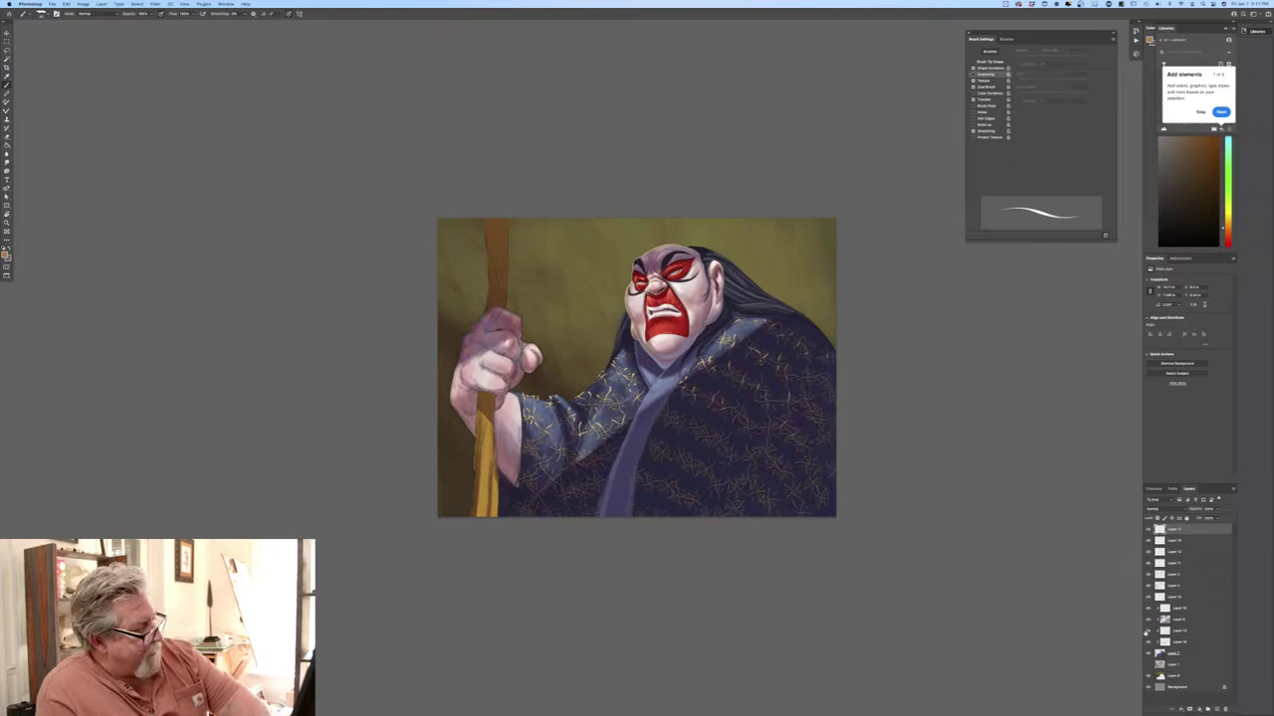
pyautogui.click(1162, 631)
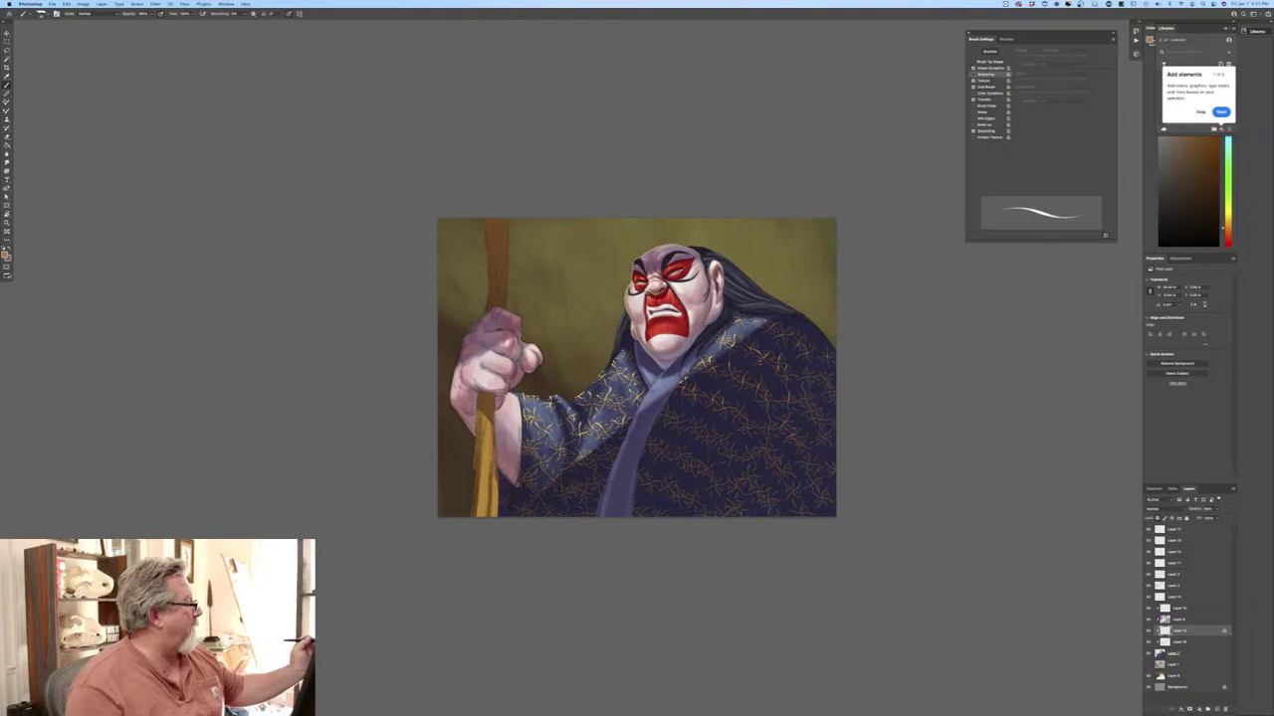
pyautogui.click(6, 255)
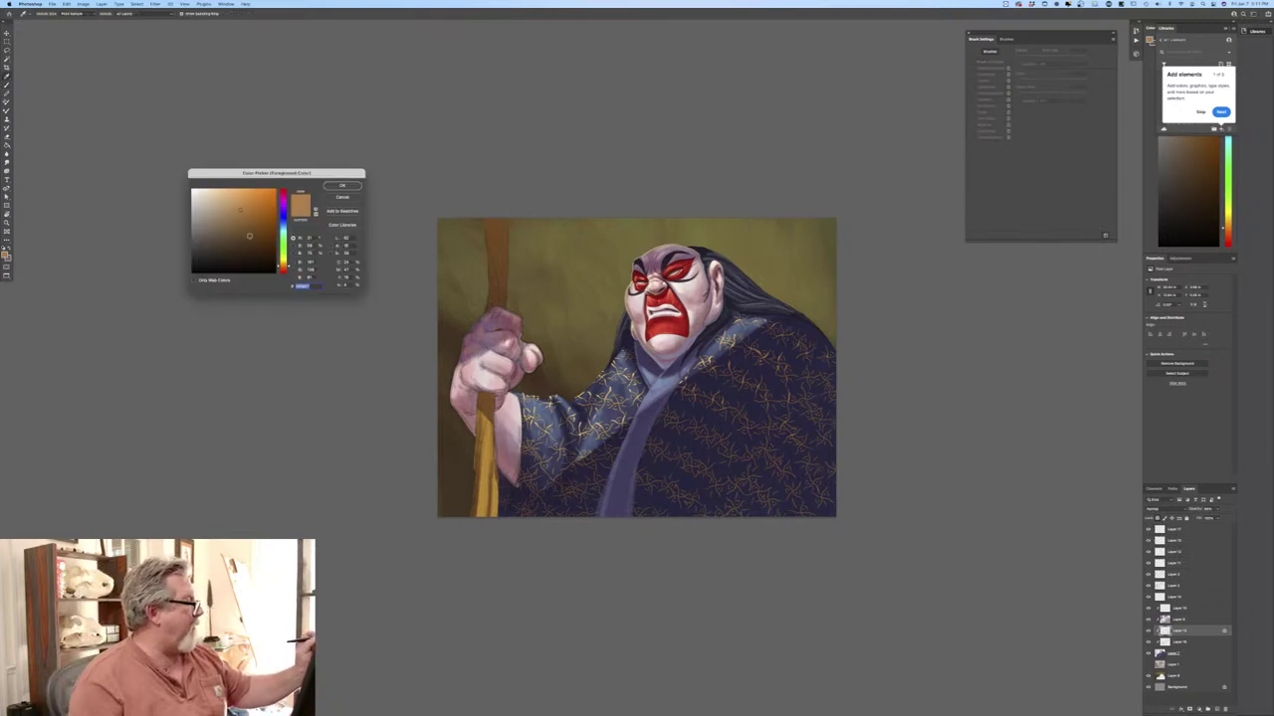
pyautogui.click(251, 232)
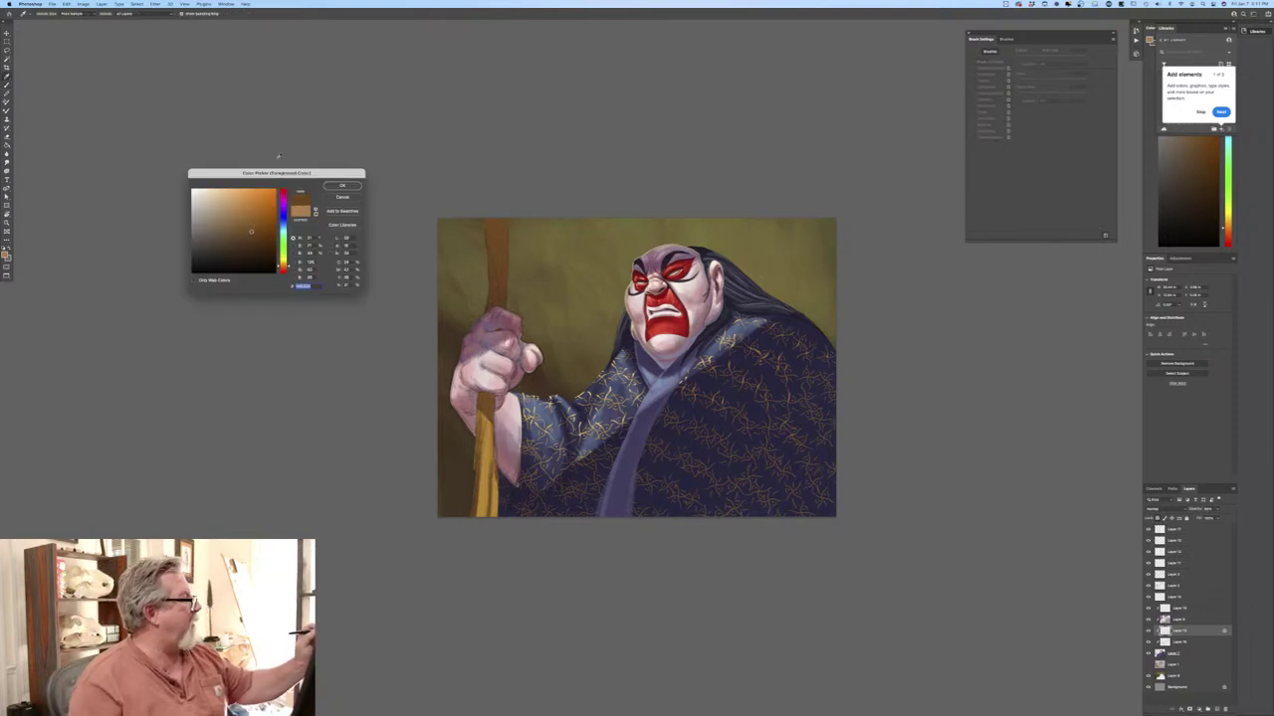
pyautogui.click(325, 187)
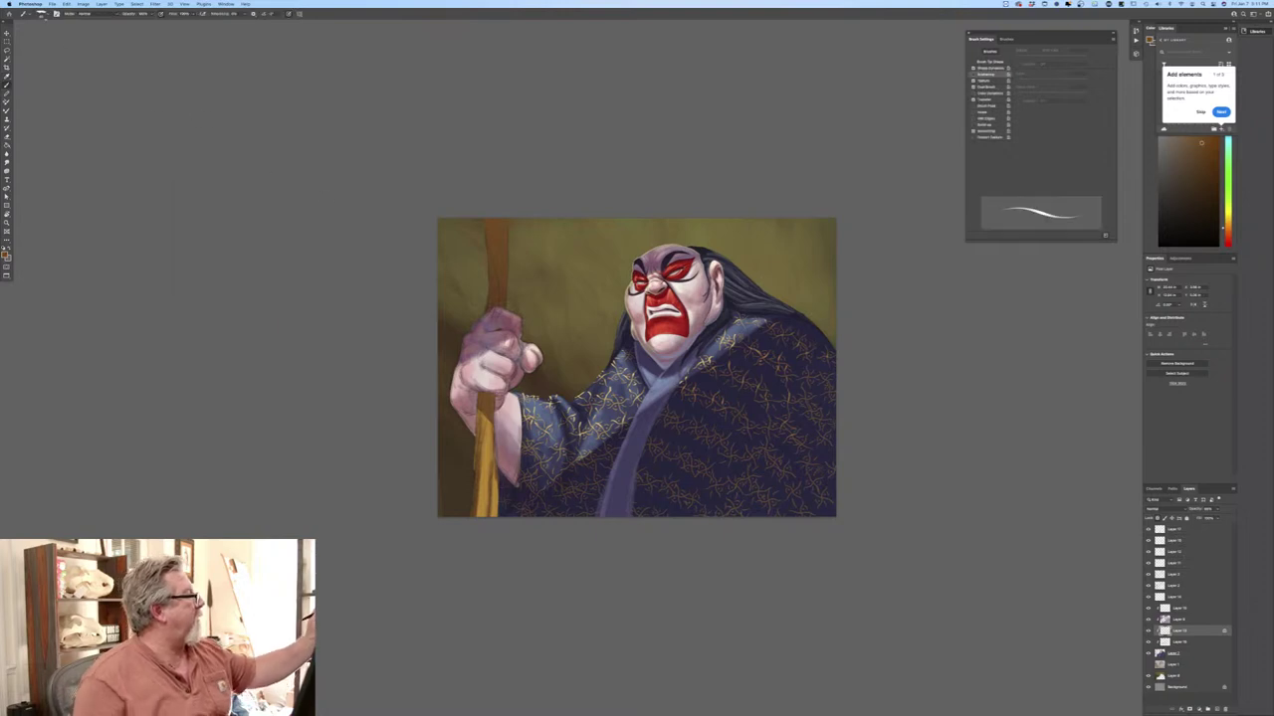
# With a large textured brush and pen-pressure size control off, darken the motifs toward the robe's far shoulder and lower edge.
pyautogui.click(44, 14)
pyautogui.click(310, 297)
pyautogui.press(']')
pyautogui.press(']')
pyautogui.press(']')
pyautogui.press(']')
pyautogui.click(288, 14)
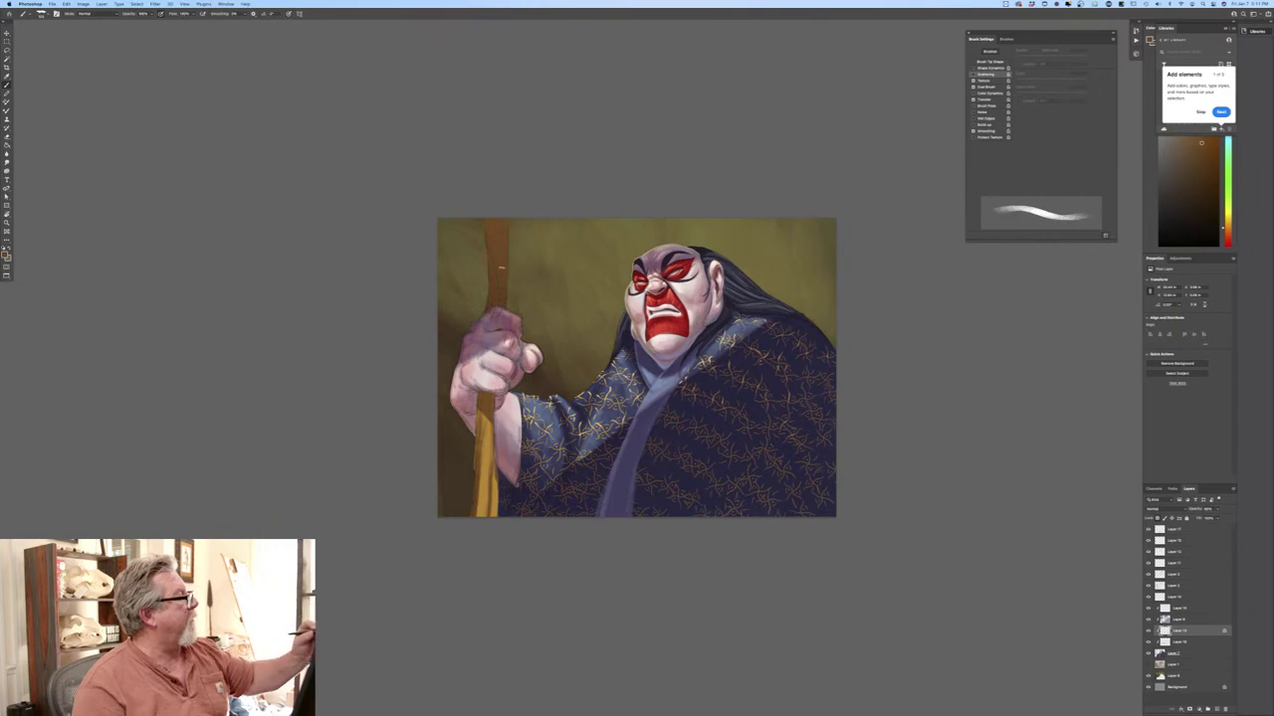
pyautogui.press(']')
pyautogui.press(']')
pyautogui.press(']')
pyautogui.press(']')
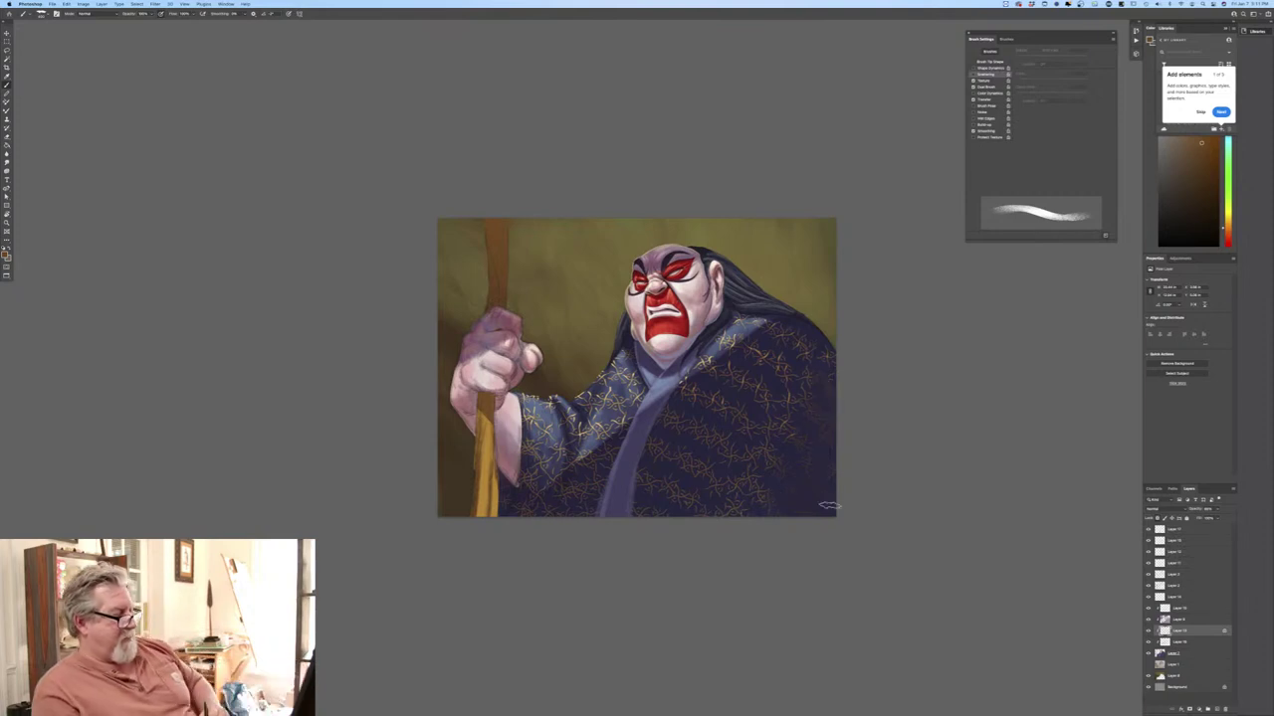
pyautogui.press('super+equal')
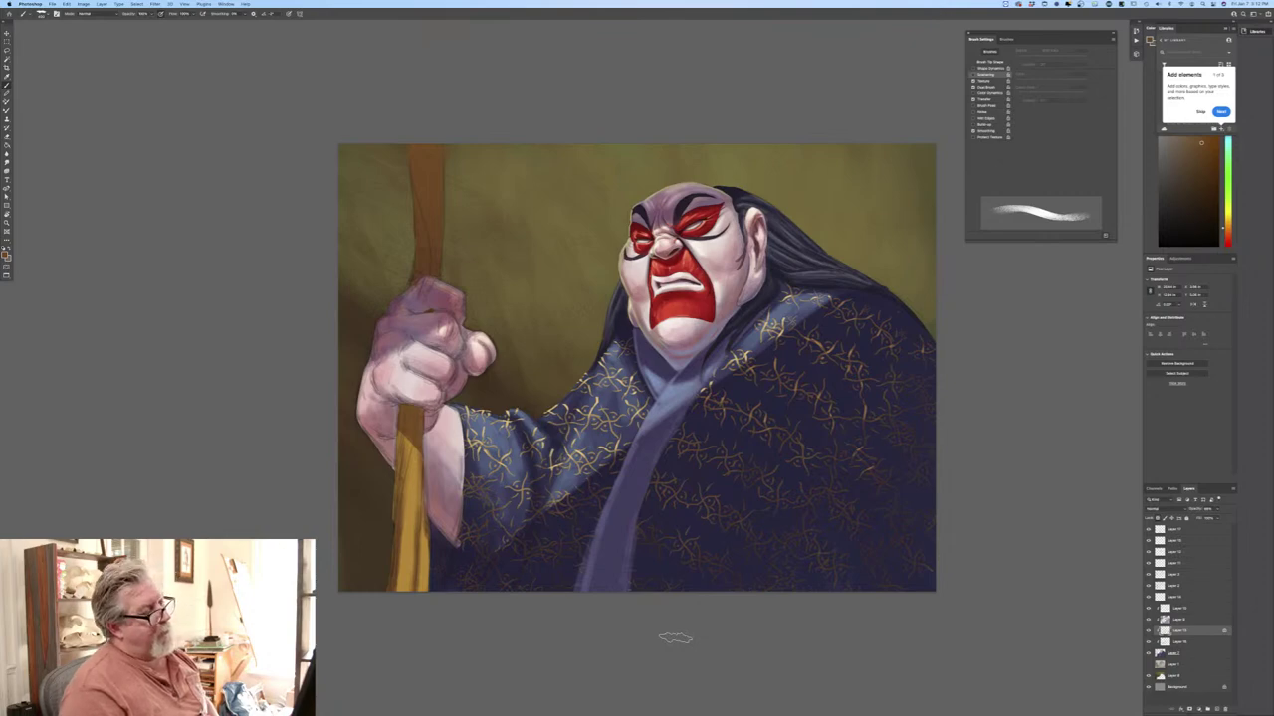
# Add a new layer at the top of the stack and choose a lighter grey-blue based on the colour sampled from the hair.
pyautogui.click(1176, 532)
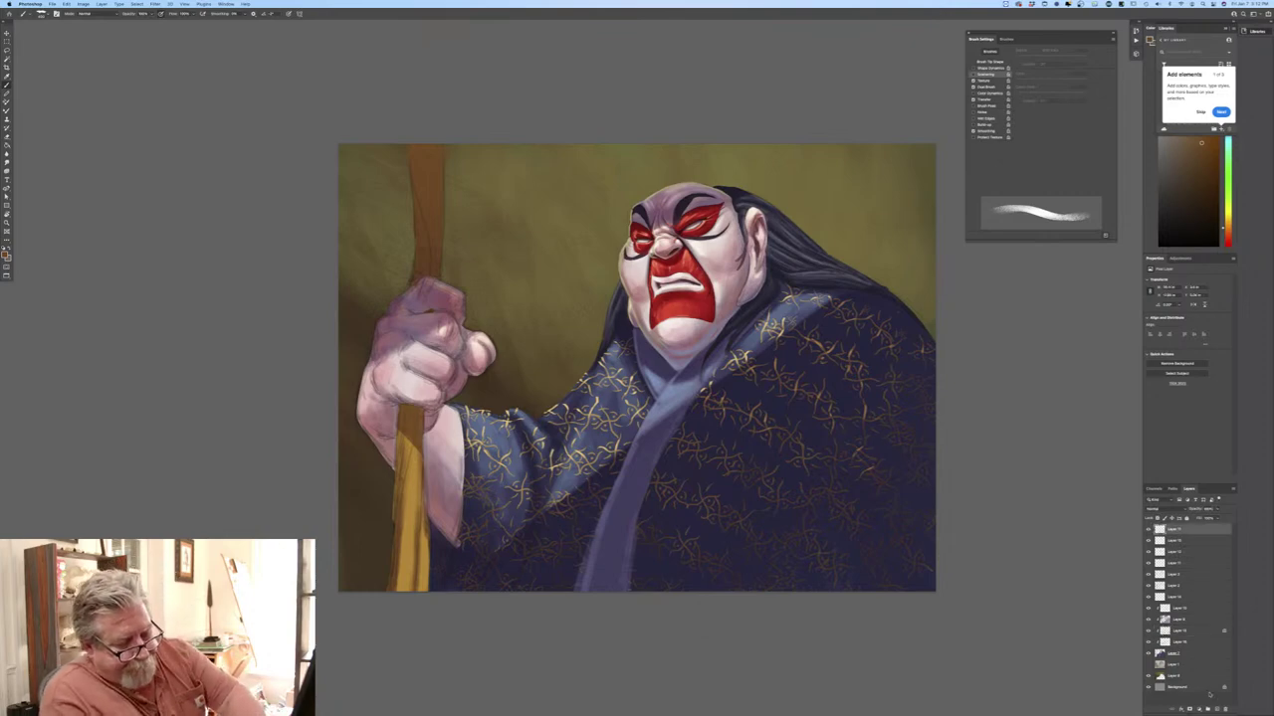
pyautogui.click(1209, 709)
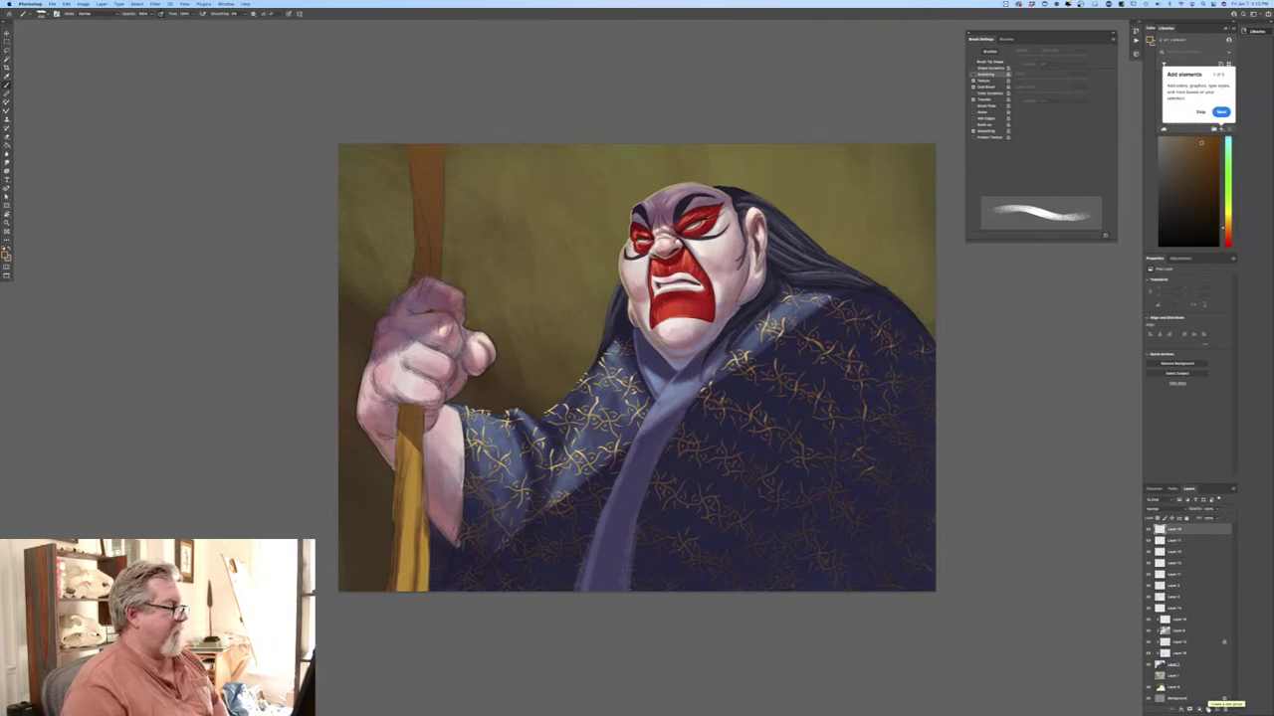
pyautogui.click(6, 256)
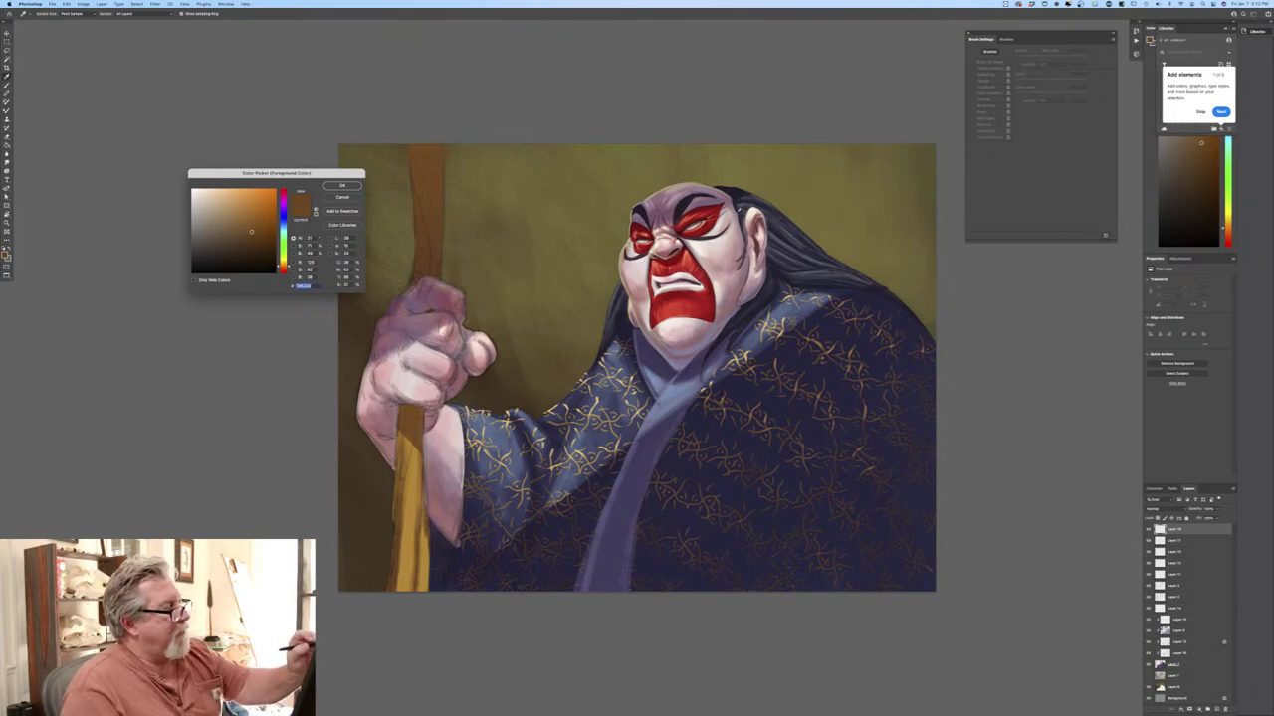
pyautogui.click(739, 205)
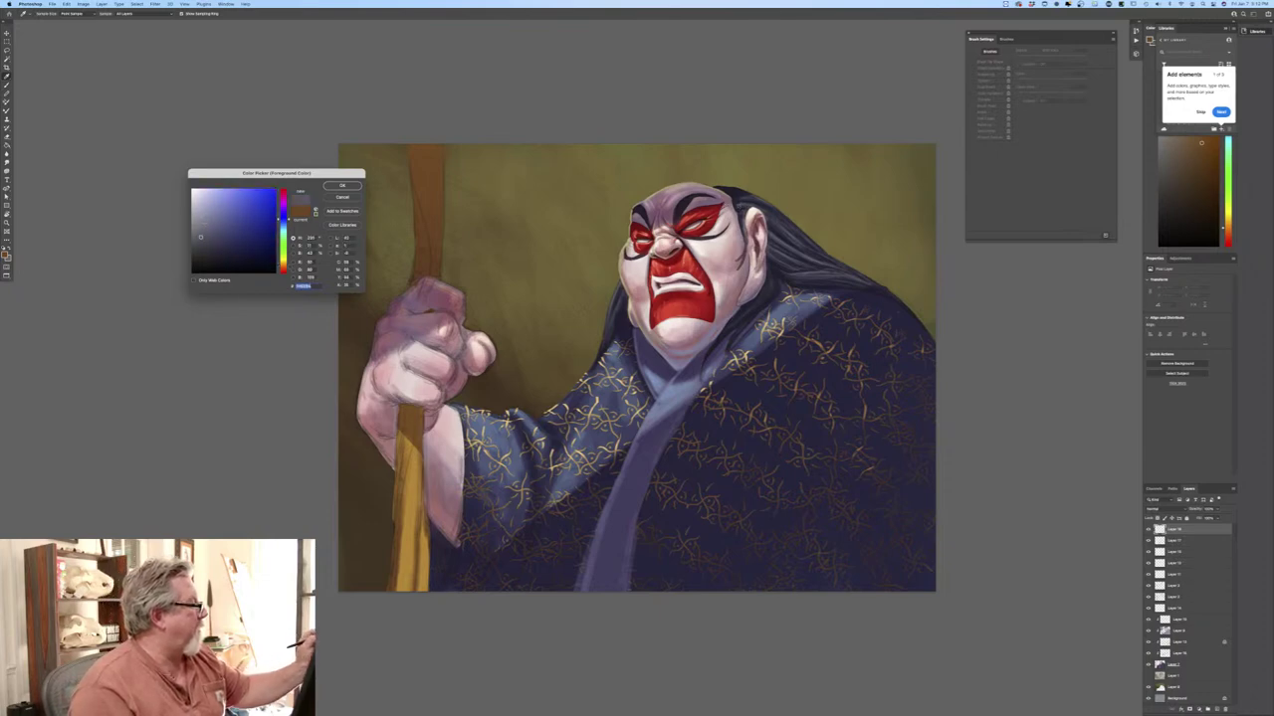
pyautogui.click(284, 225)
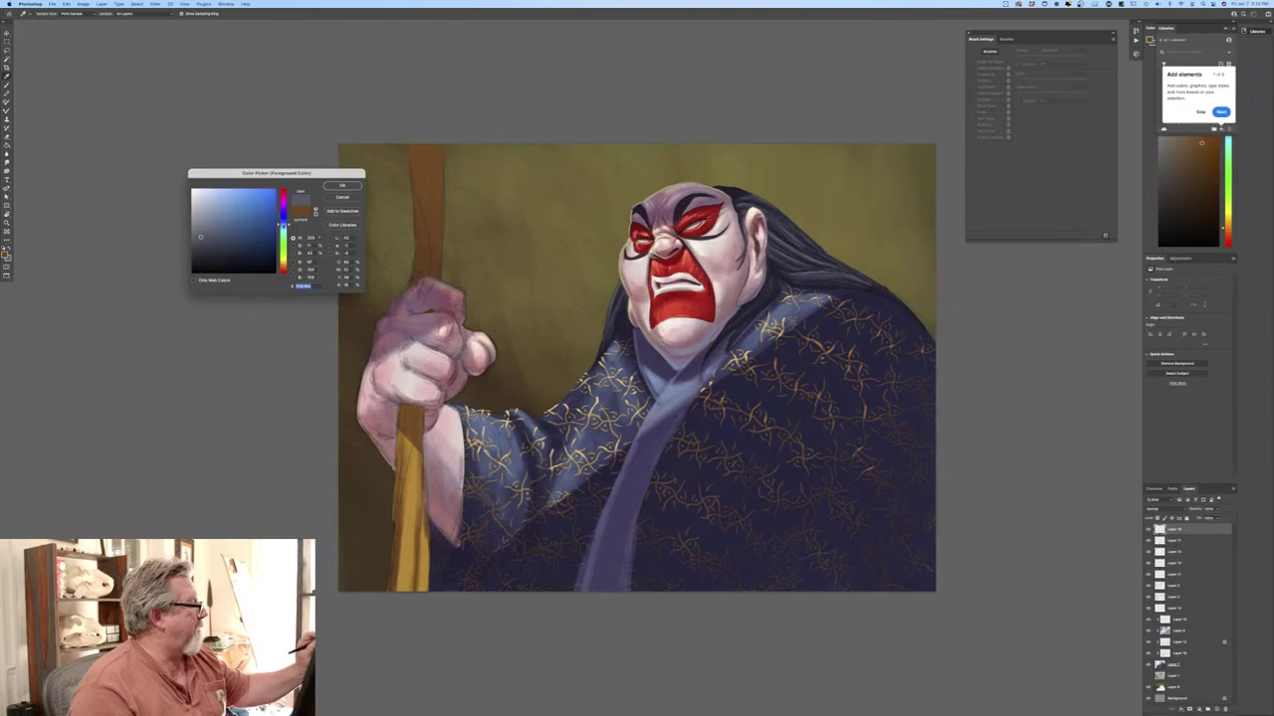
pyautogui.click(204, 221)
pyautogui.click(337, 186)
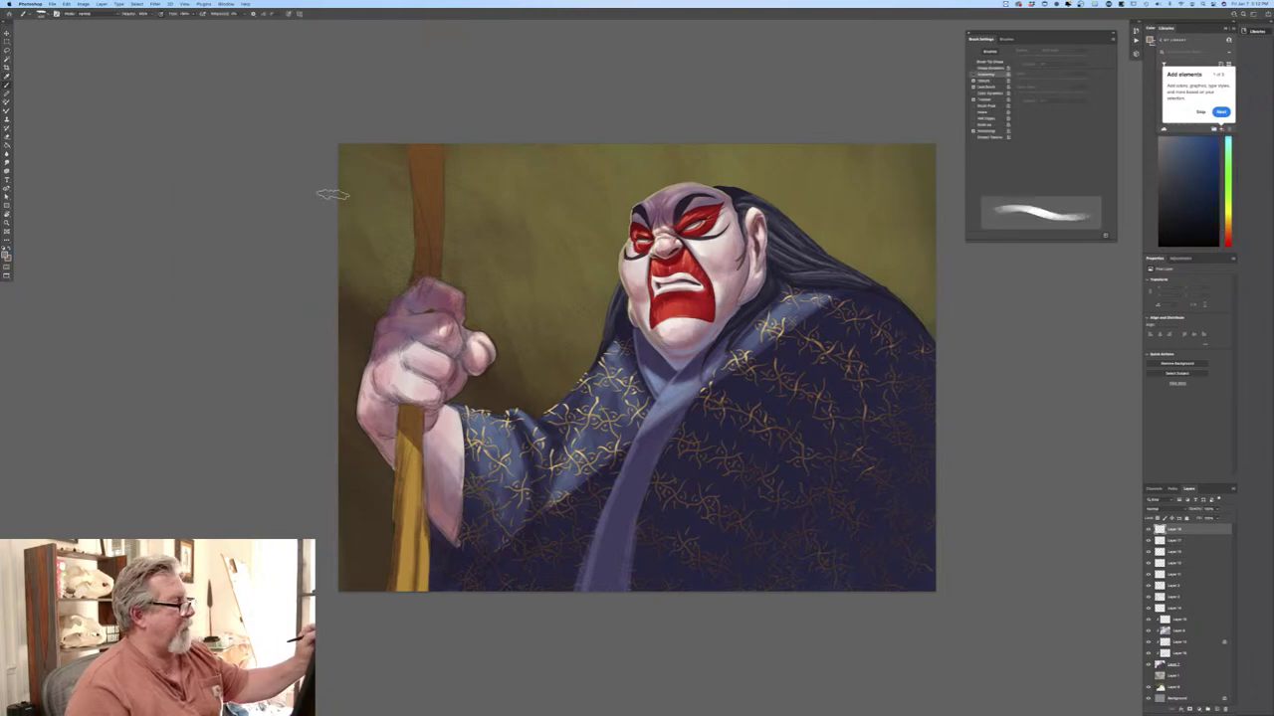
# Examine the painting at several magnifications, from the full composition to close detail of the chin, collar and motifs.
pyautogui.press('super+minus')
pyautogui.press('super+minus')
pyautogui.press('super+minus')
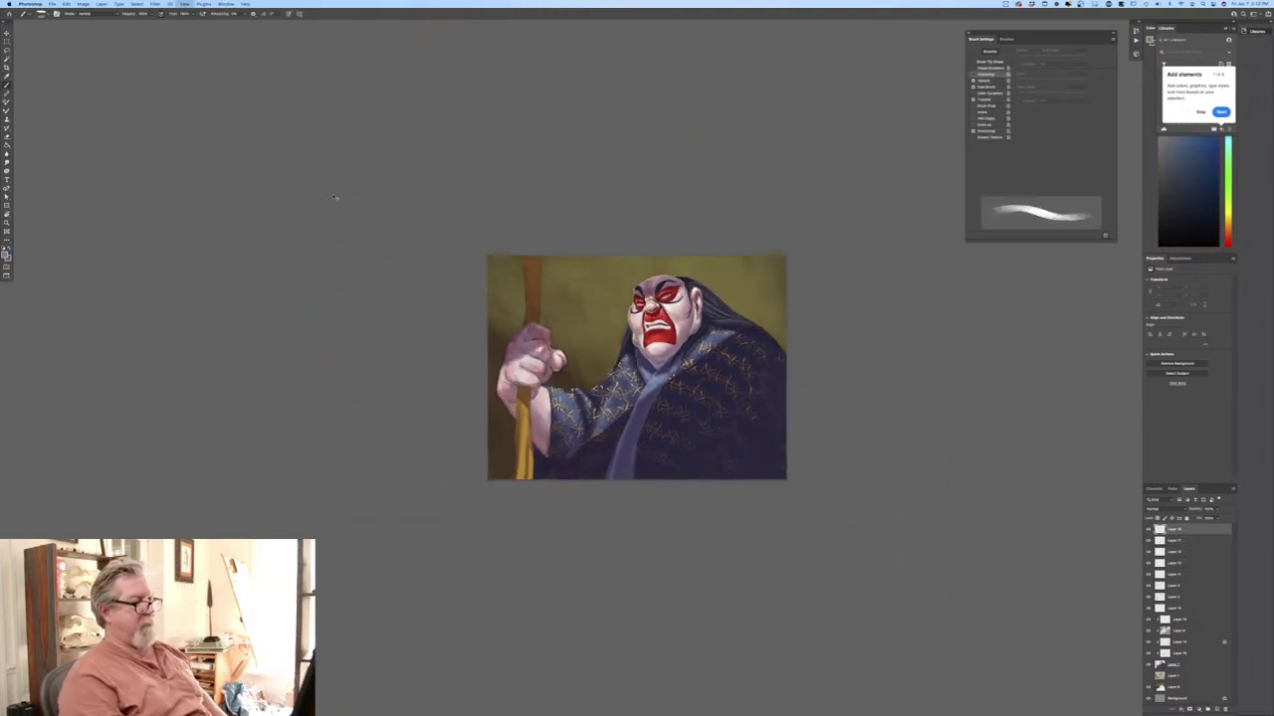
pyautogui.press('super+plus')
pyautogui.press('super+plus')
pyautogui.press('super+plus')
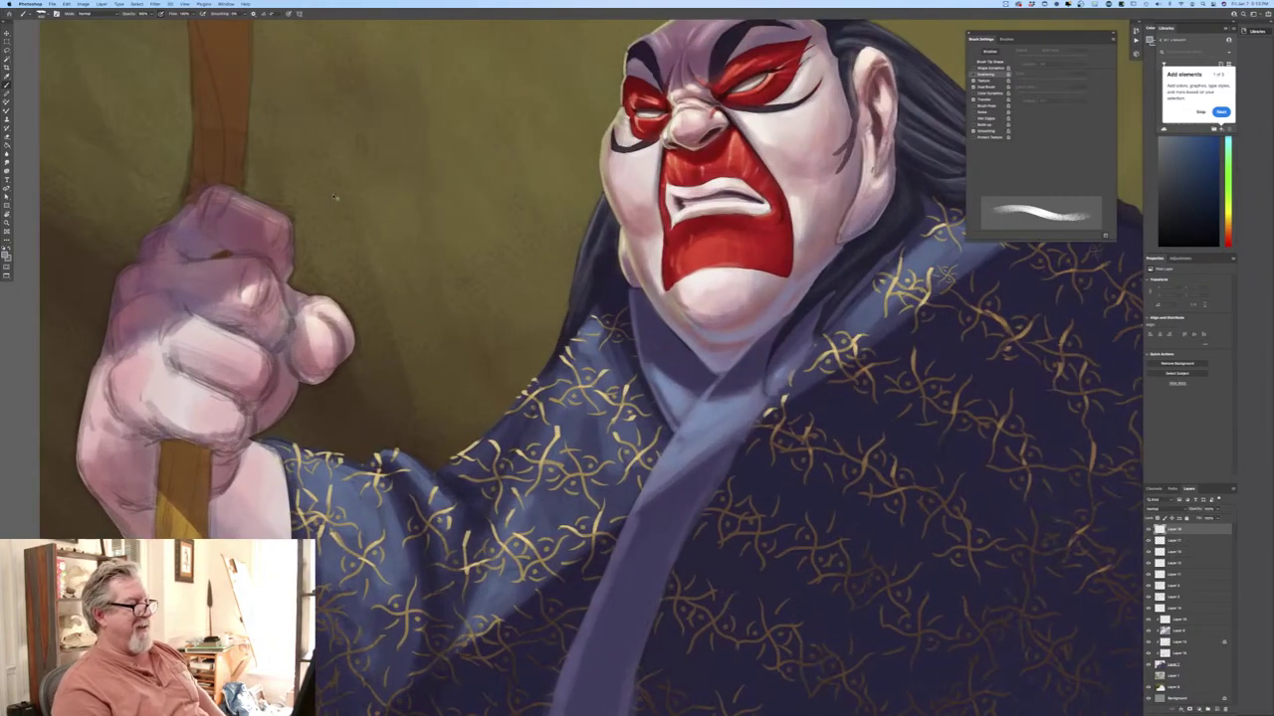
pyautogui.press('super+plus')
pyautogui.press('super+plus')
pyautogui.press('super+plus')
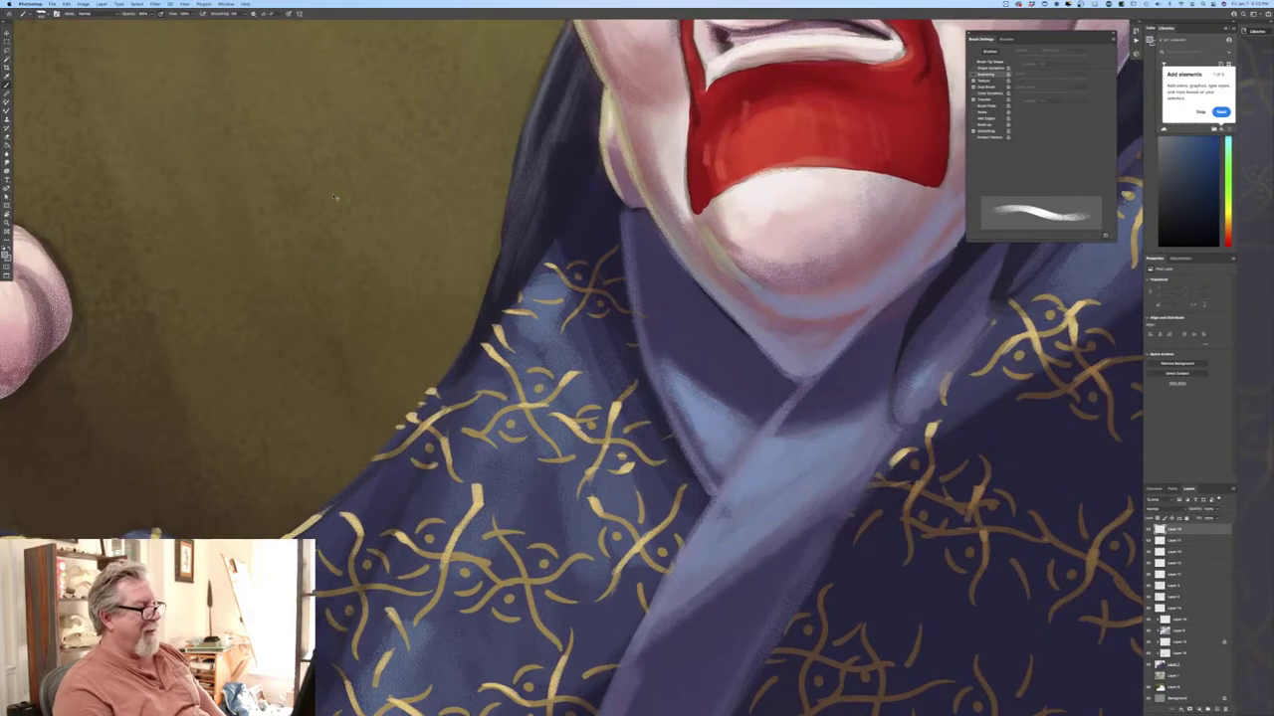
pyautogui.press('super+minus')
pyautogui.press('super+minus')
pyautogui.press('super+minus')
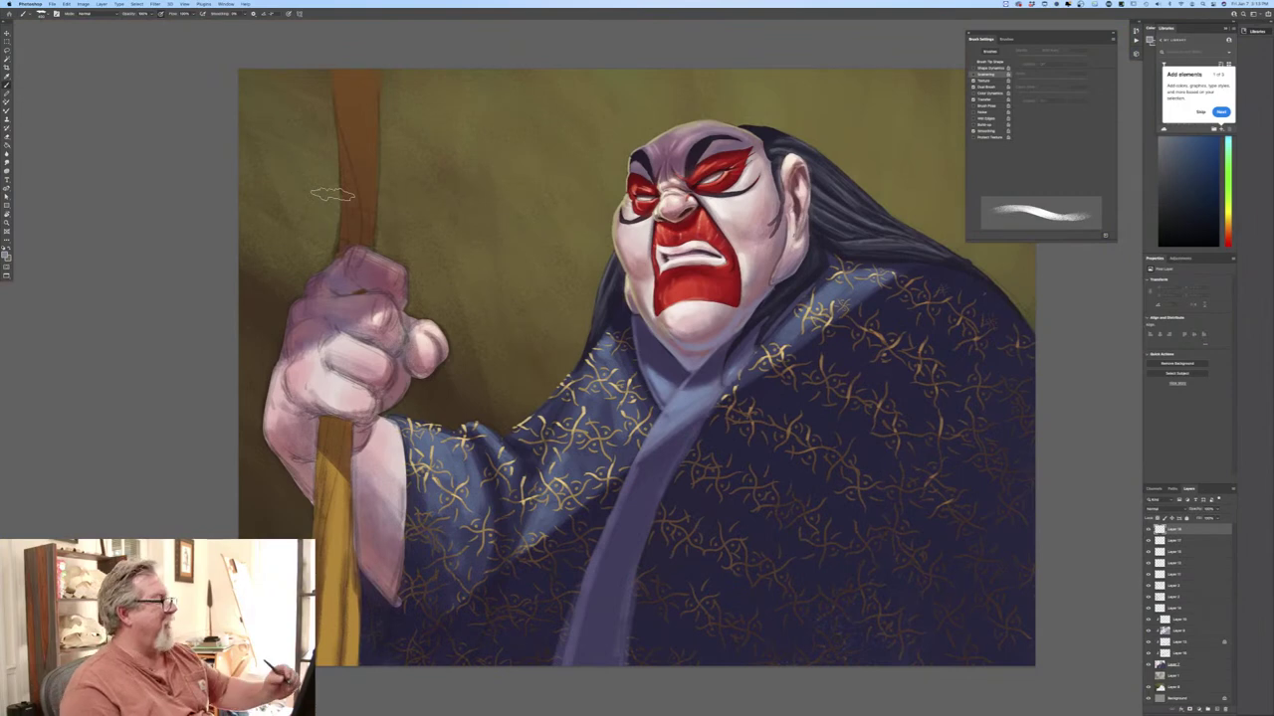
# Switch to the hard round brush, turn on pen-pressure opacity control, and shrink the tip to a fine size.
pyautogui.click(44, 13)
pyautogui.click(31, 269)
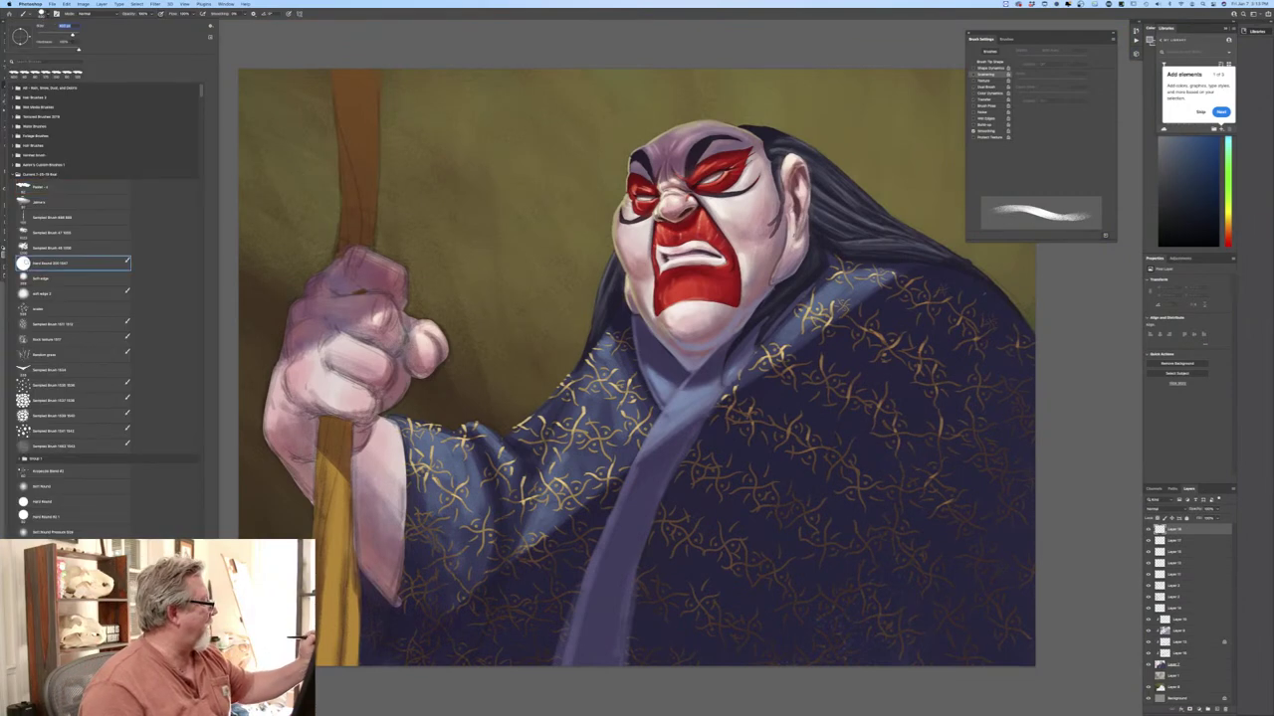
pyautogui.click(285, 30)
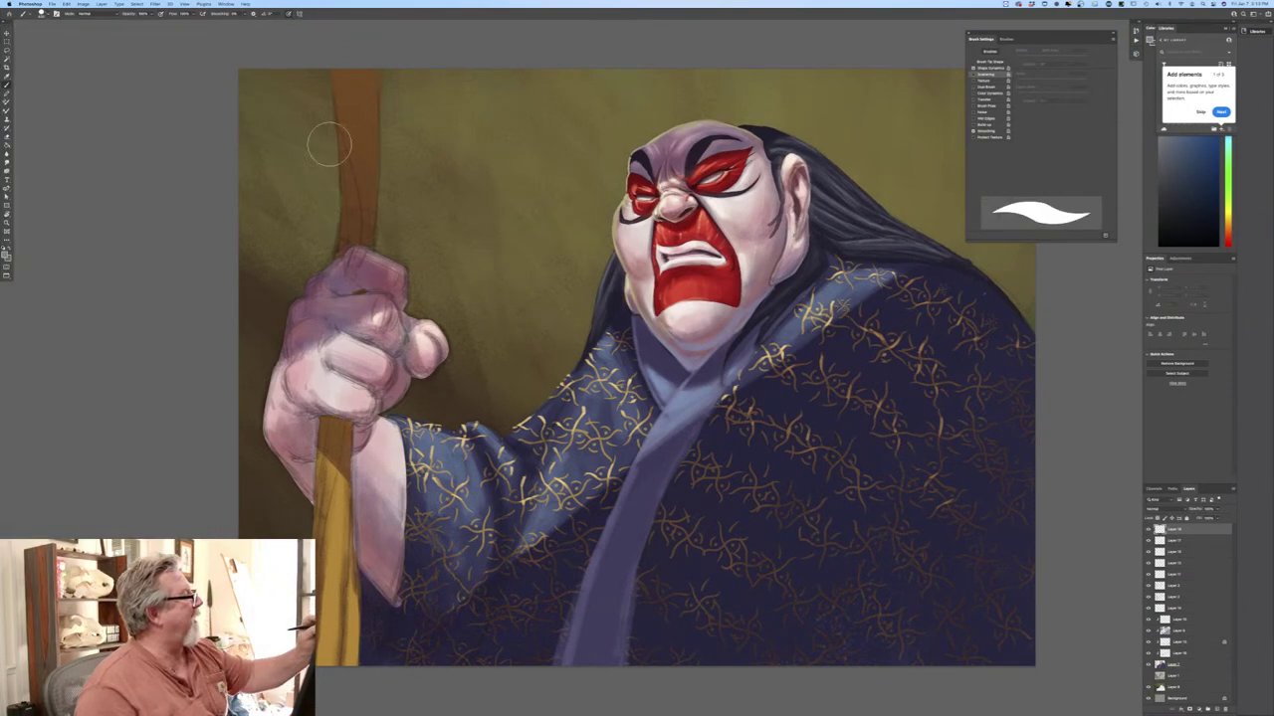
pyautogui.click(161, 13)
pyautogui.press('[')
pyautogui.press('[')
pyautogui.press('[')
pyautogui.press('[')
pyautogui.press('[')
pyautogui.press('[')
pyautogui.press('[')
pyautogui.press('[')
pyautogui.press('[')
pyautogui.press('[')
pyautogui.press('[')
pyautogui.press('[')
pyautogui.press('[')
pyautogui.press('[')
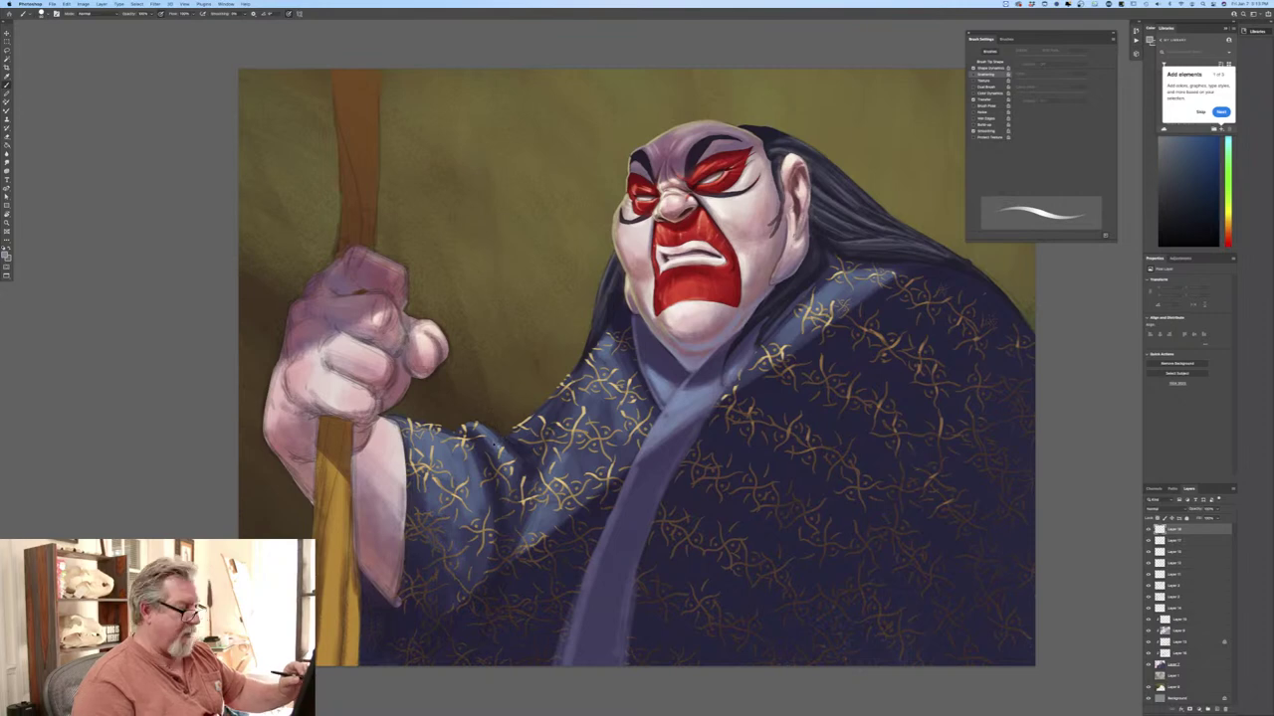
# Paint thin grey-blue strand highlights along the dark hair flowing from behind the ear toward the shoulder.
pyautogui.moveTo(426, 439); pyautogui.dragTo(261, 444)
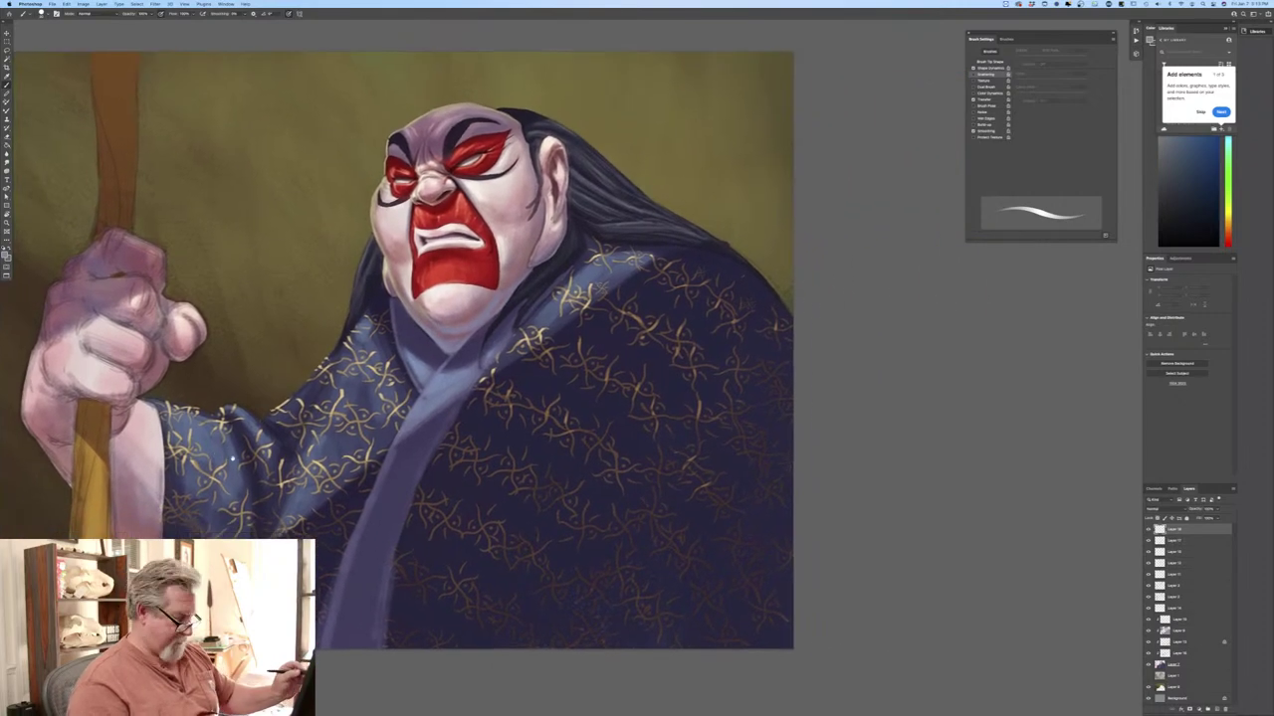
pyautogui.press('super+plus')
pyautogui.hotkey('ctrl', '-')
pyautogui.hotkey('ctrl', '-')
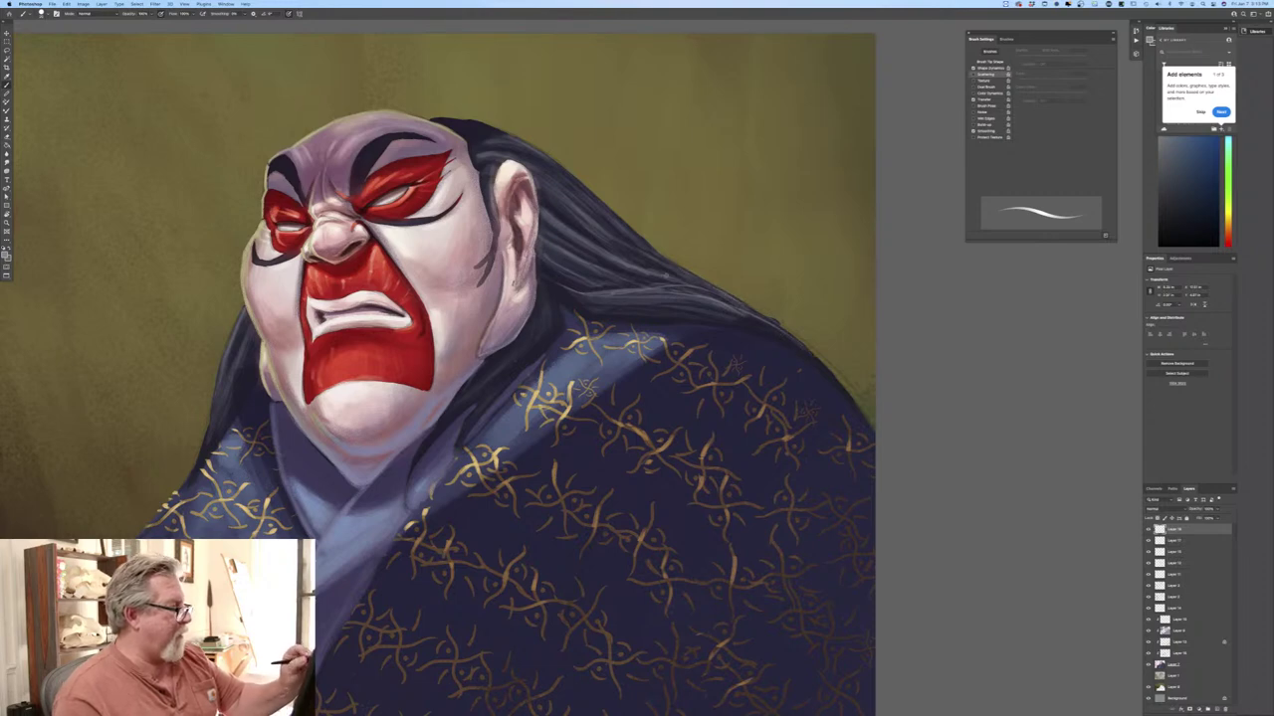
pyautogui.moveTo(562, 227); pyautogui.dragTo(717, 295)
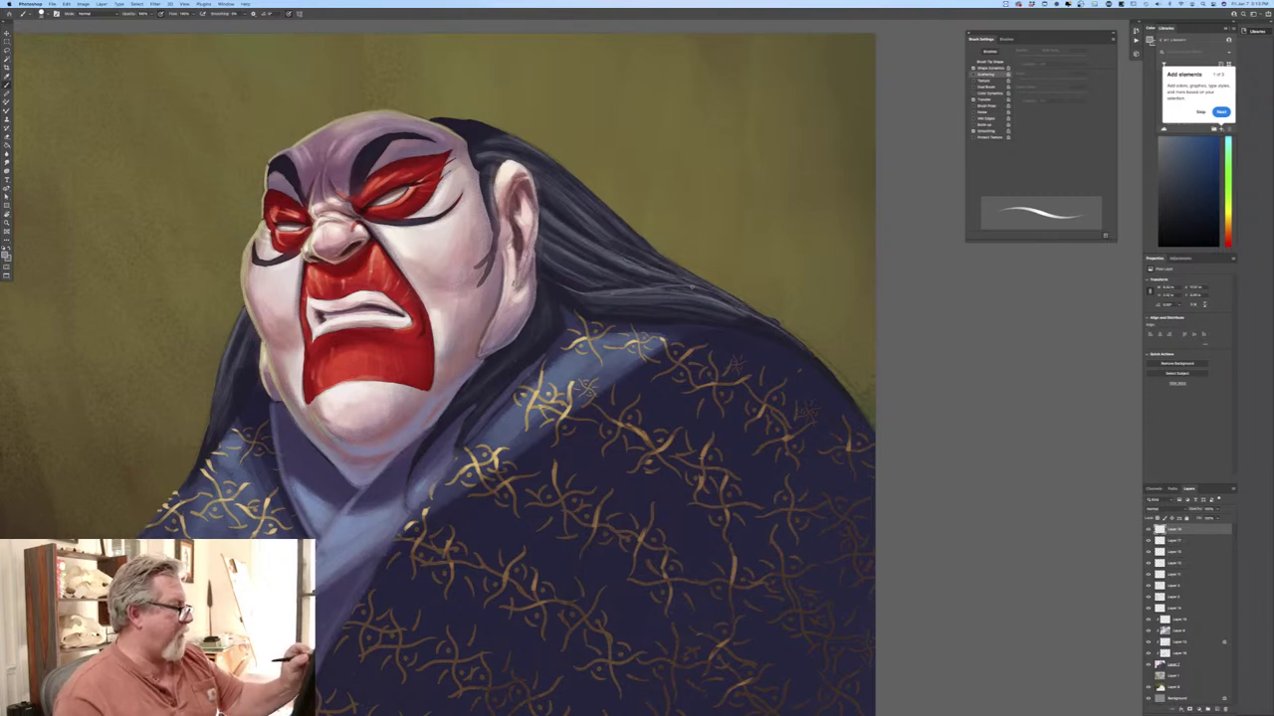
pyautogui.moveTo(597, 265); pyautogui.dragTo(675, 288)
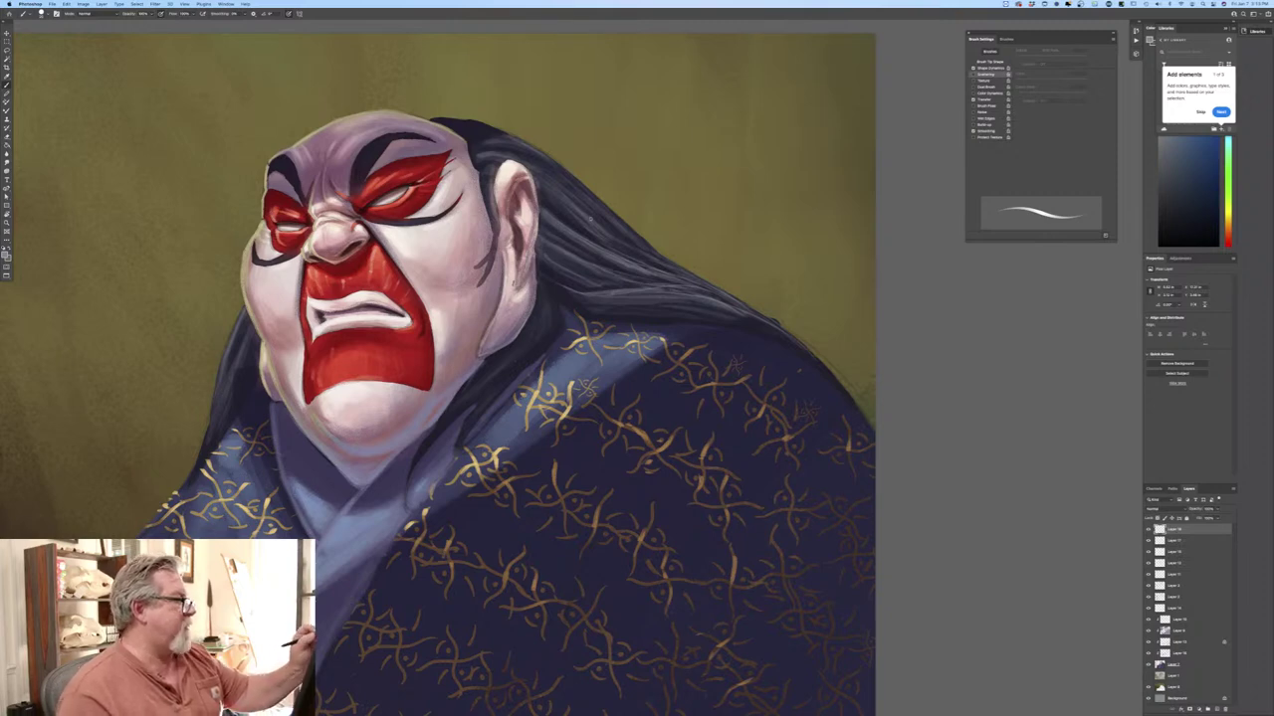
# Extend the thin grey-blue strand highlights through the dark hair, from the crown down toward the shoulder.
pyautogui.moveTo(595, 220); pyautogui.dragTo(665, 266)
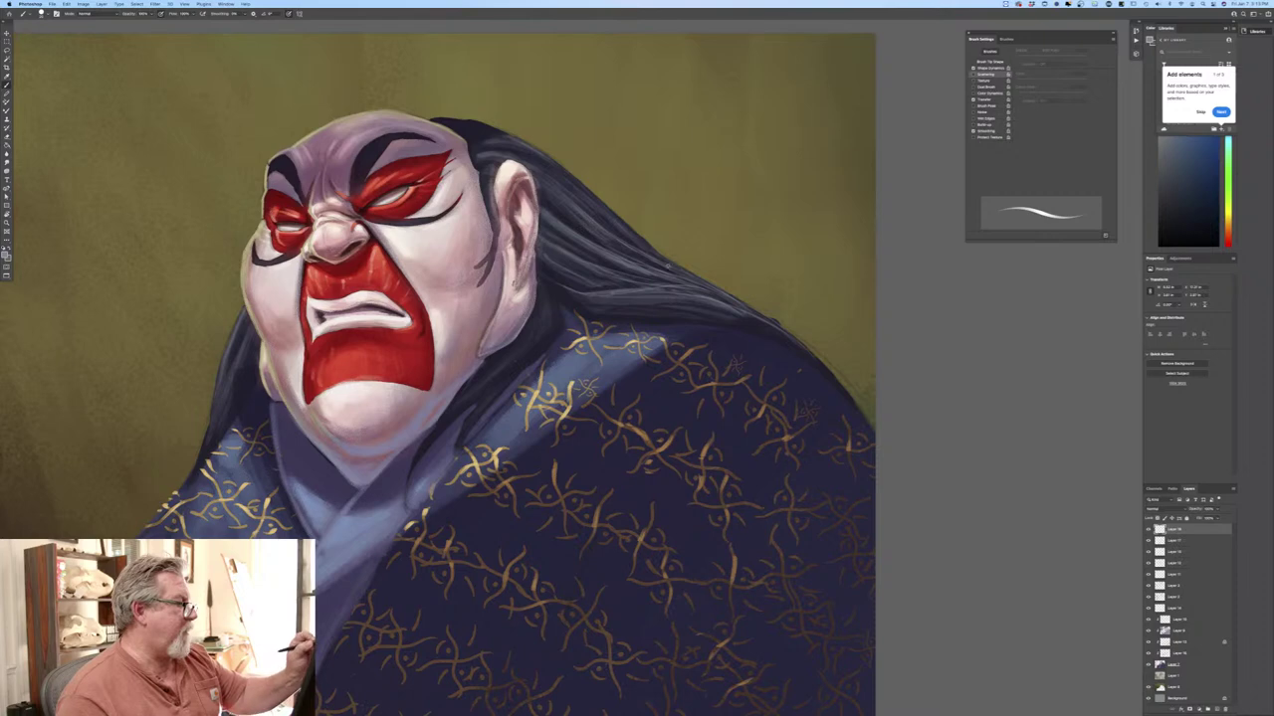
pyautogui.moveTo(619, 226); pyautogui.dragTo(681, 267)
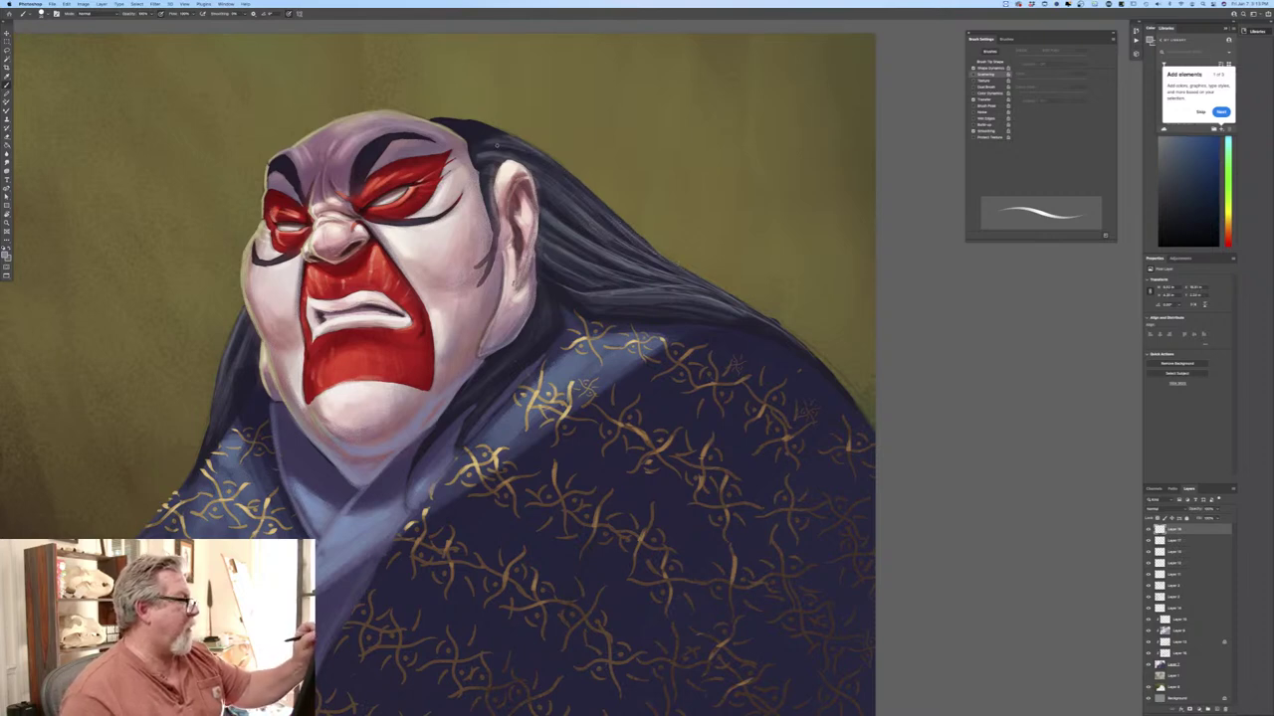
pyautogui.moveTo(523, 142); pyautogui.dragTo(650, 247)
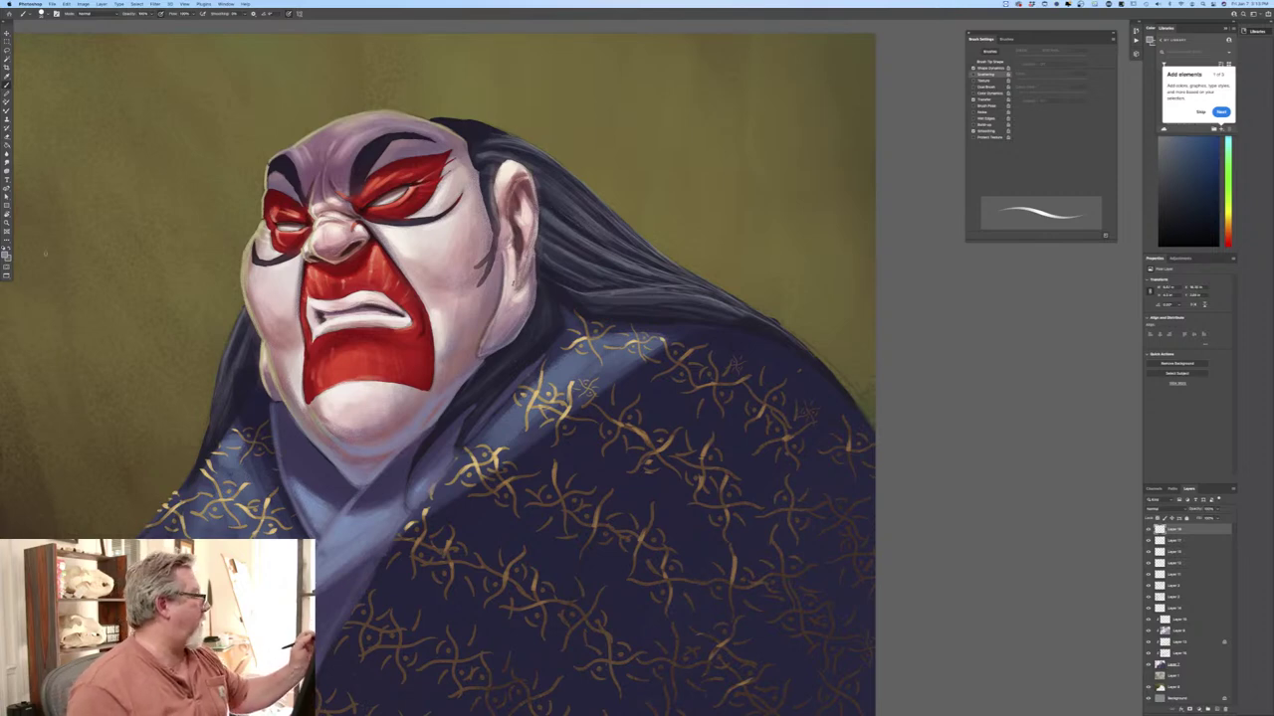
# Change the foreground colour to a muted blue-violet matching the hair, then adjust it to a lighter, greyer shade.
pyautogui.click(5, 254)
pyautogui.click(283, 215)
pyautogui.click(219, 256)
pyautogui.click(213, 243)
pyautogui.click(342, 186)
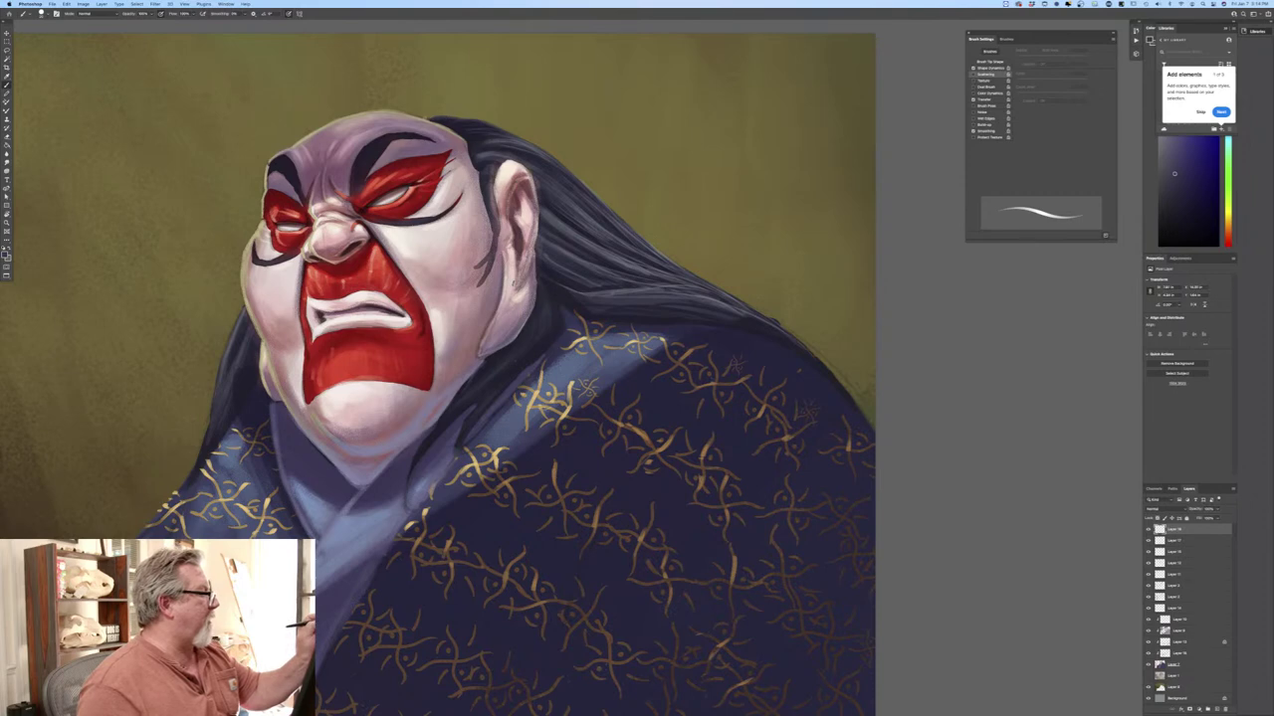
pyautogui.click(5, 254)
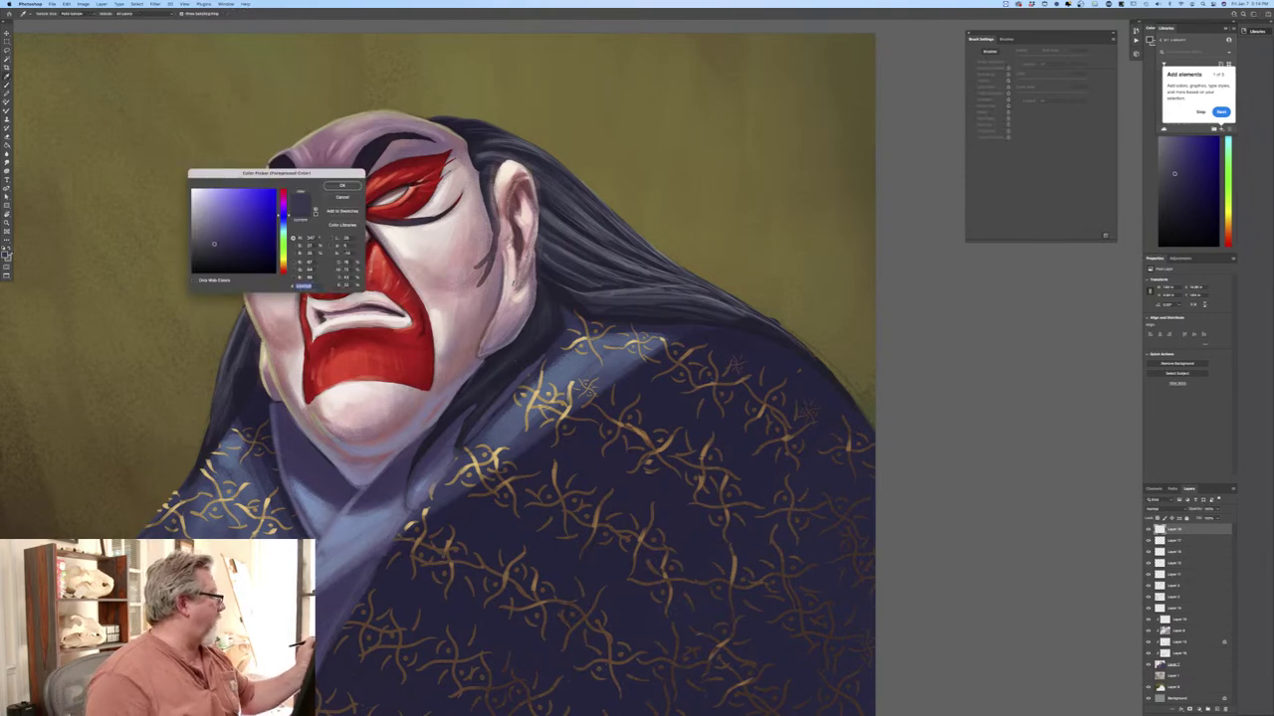
pyautogui.click(207, 233)
pyautogui.click(341, 185)
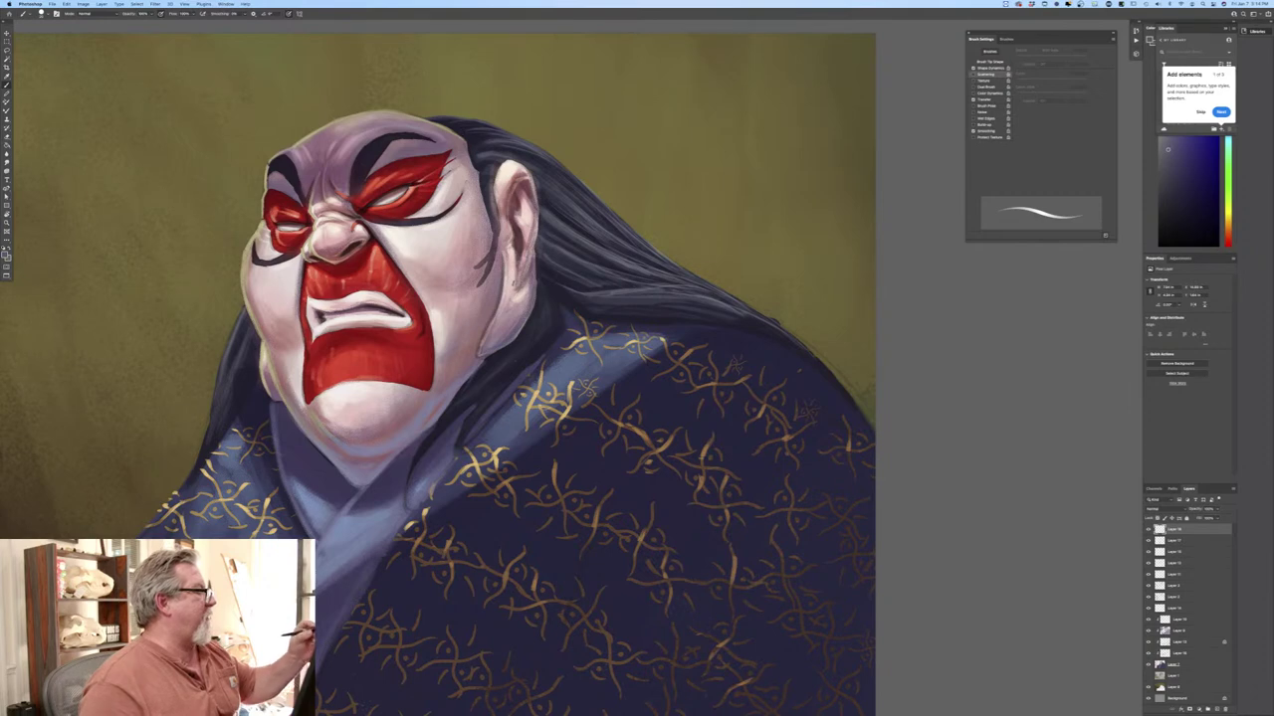
# Choose a dark blue-grey from the hair and paint curling sideburn wisps down the cheek in front of the ear.
pyautogui.click(7, 248)
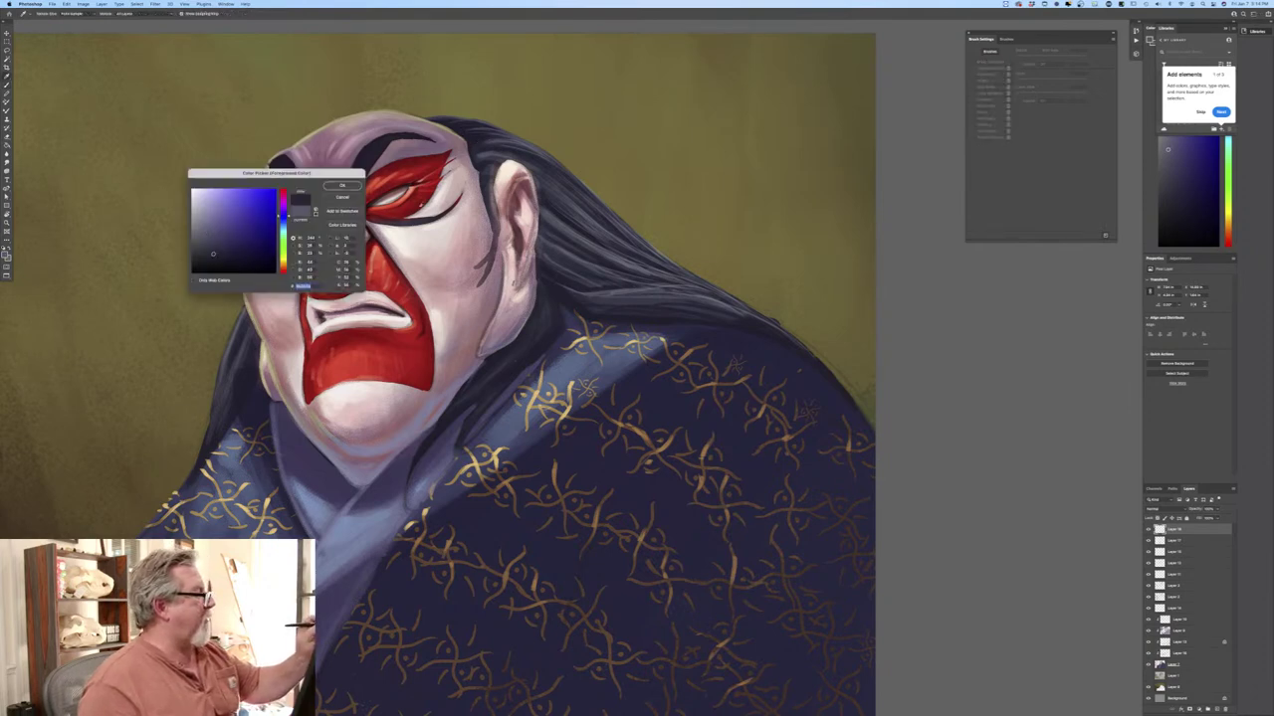
pyautogui.click(341, 185)
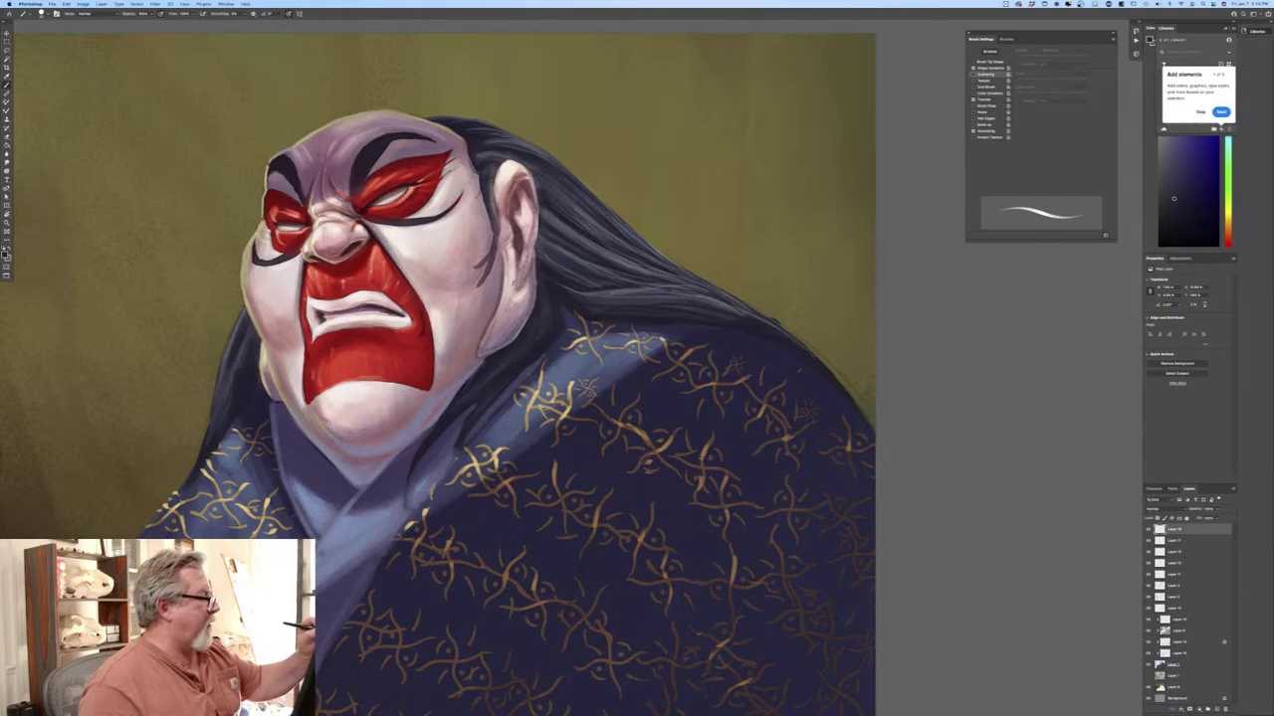
pyautogui.moveTo(485, 196); pyautogui.dragTo(493, 249)
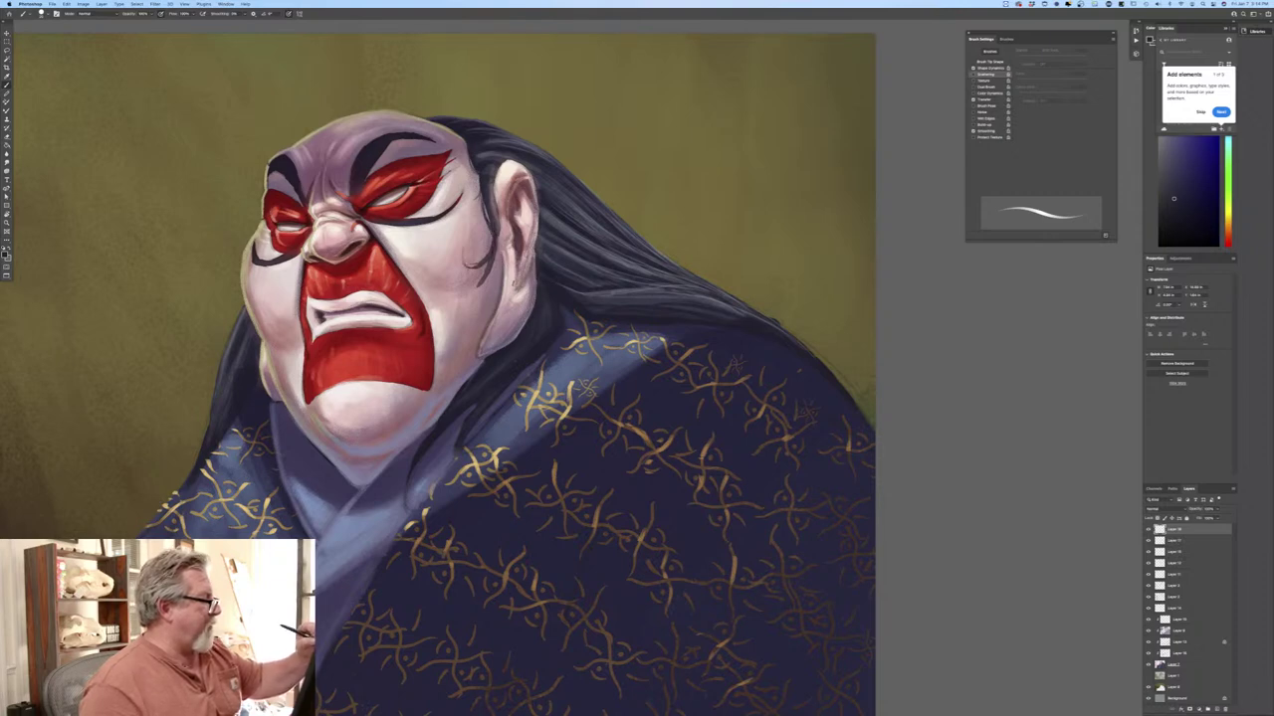
pyautogui.moveTo(494, 200)
pyautogui.mouseDown()
pyautogui.moveTo(491, 267)
pyautogui.moveTo(462, 295)
pyautogui.mouseUp()
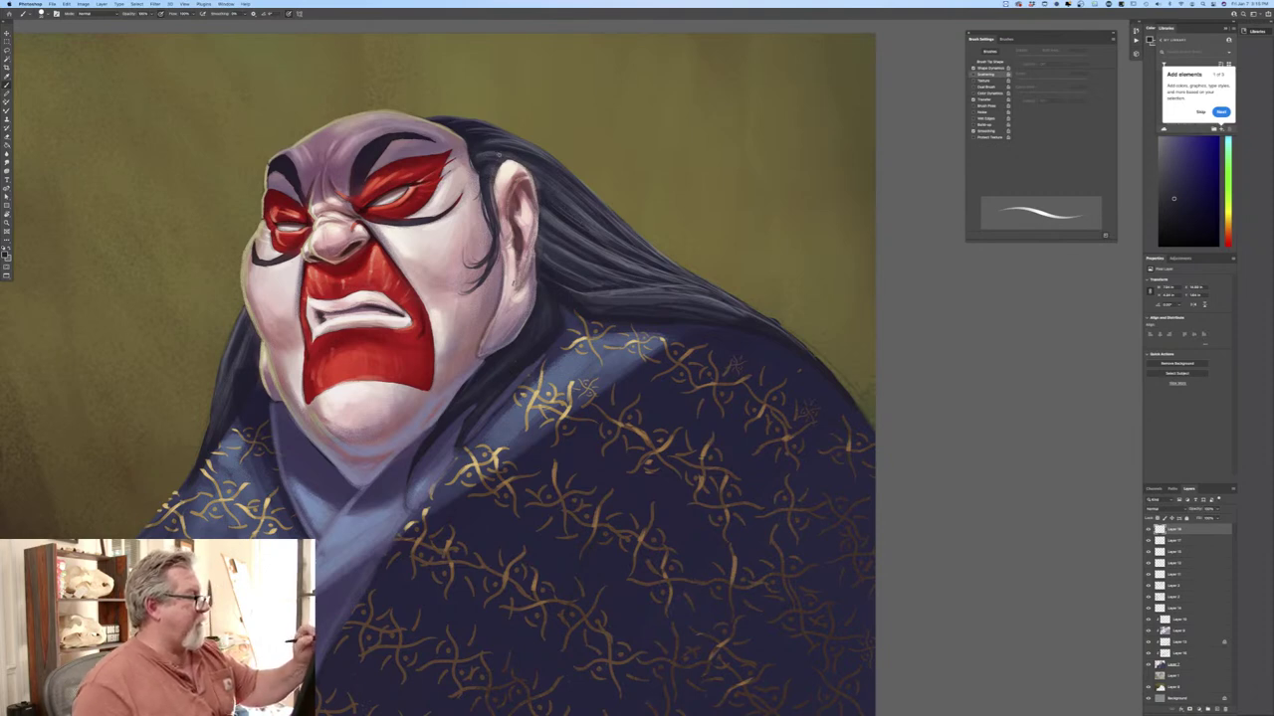
pyautogui.moveTo(494, 226); pyautogui.dragTo(483, 285)
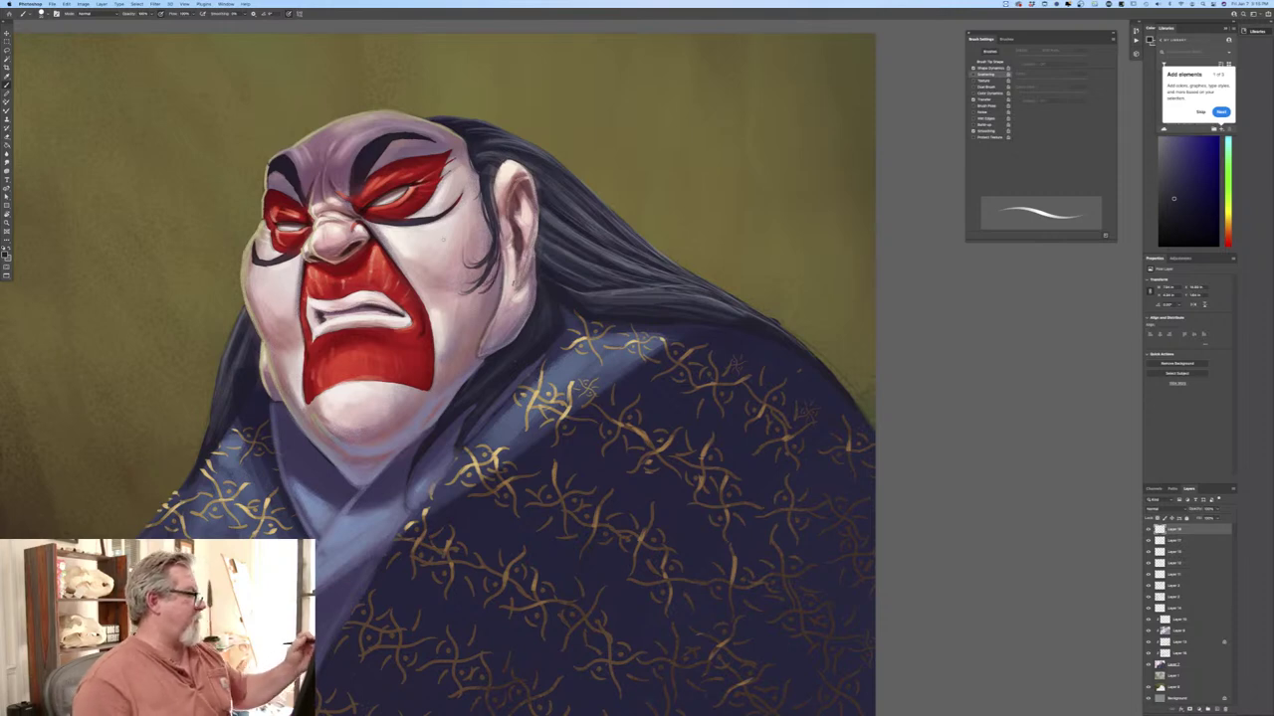
# Paint fine dark flyaway strands from the crown along the outer edge of the hair and over the shoulder.
pyautogui.moveTo(438, 114); pyautogui.dragTo(462, 119)
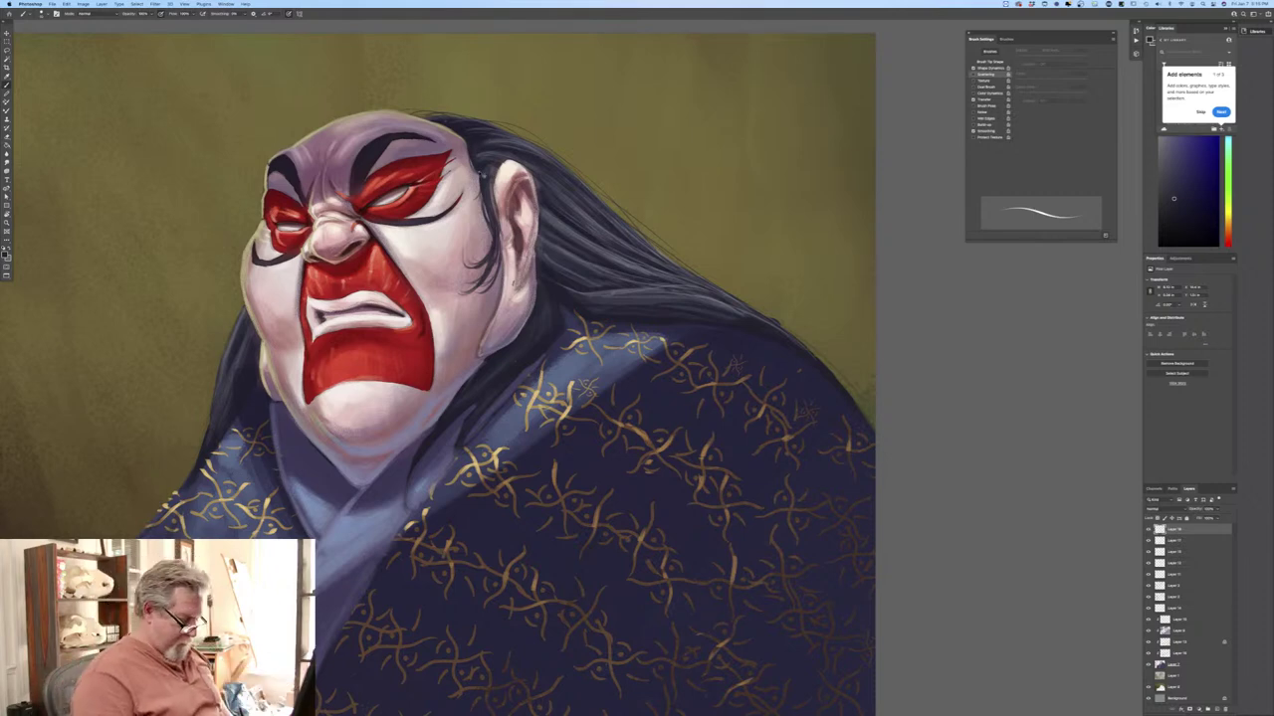
pyautogui.press('super+plus')
pyautogui.moveTo(489, 79)
pyautogui.mouseDown()
pyautogui.moveTo(685, 232)
pyautogui.moveTo(830, 313)
pyautogui.mouseUp()
pyautogui.moveTo(689, 251)
pyautogui.mouseDown()
pyautogui.moveTo(879, 353)
pyautogui.moveTo(782, 300)
pyautogui.moveTo(934, 402)
pyautogui.mouseUp()
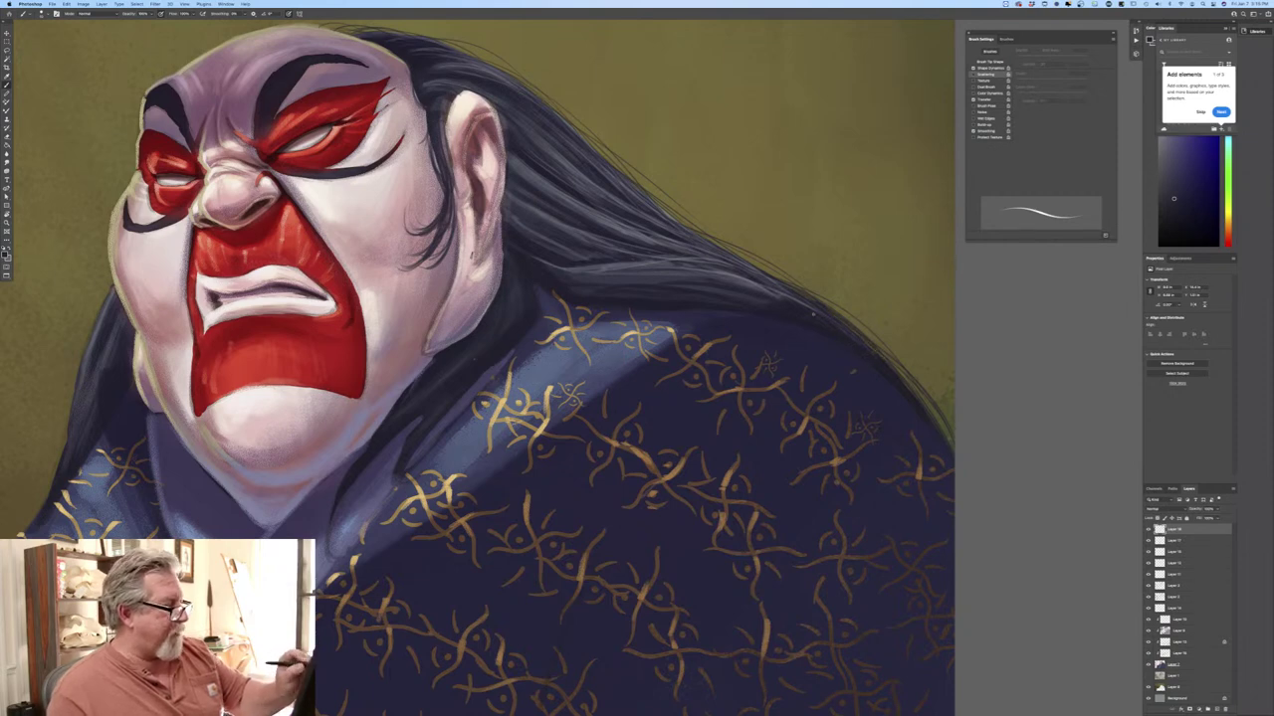
pyautogui.moveTo(558, 271); pyautogui.dragTo(613, 271)
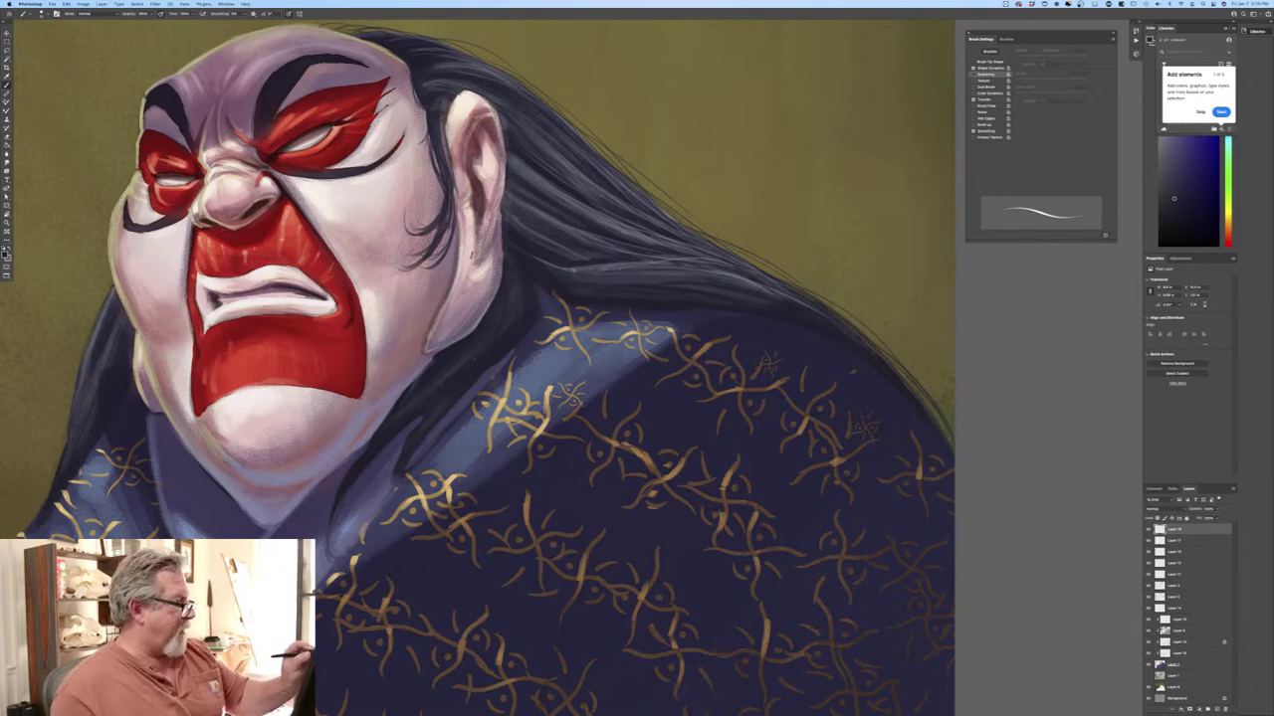
pyautogui.moveTo(537, 259)
pyautogui.mouseDown()
pyautogui.moveTo(771, 281)
pyautogui.moveTo(648, 257)
pyautogui.moveTo(747, 264)
pyautogui.moveTo(789, 281)
pyautogui.mouseUp()
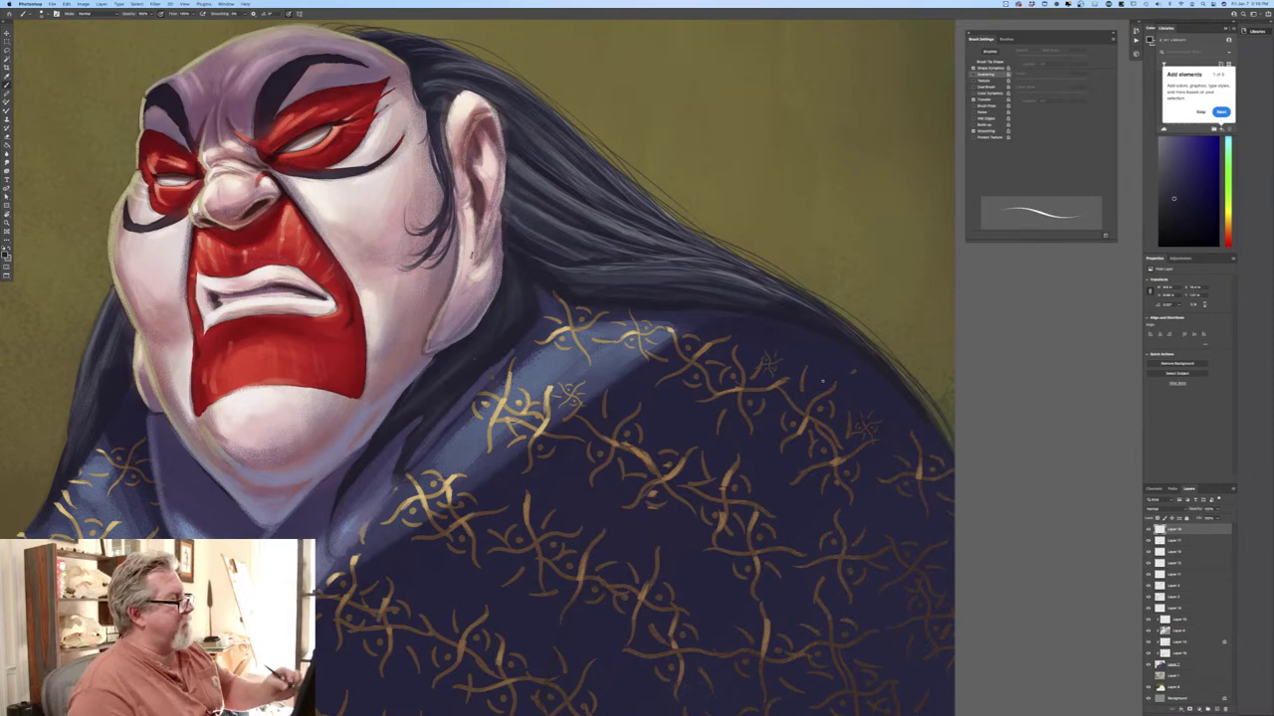
pyautogui.moveTo(640, 192); pyautogui.dragTo(884, 343)
pyautogui.moveTo(807, 280); pyautogui.dragTo(858, 317)
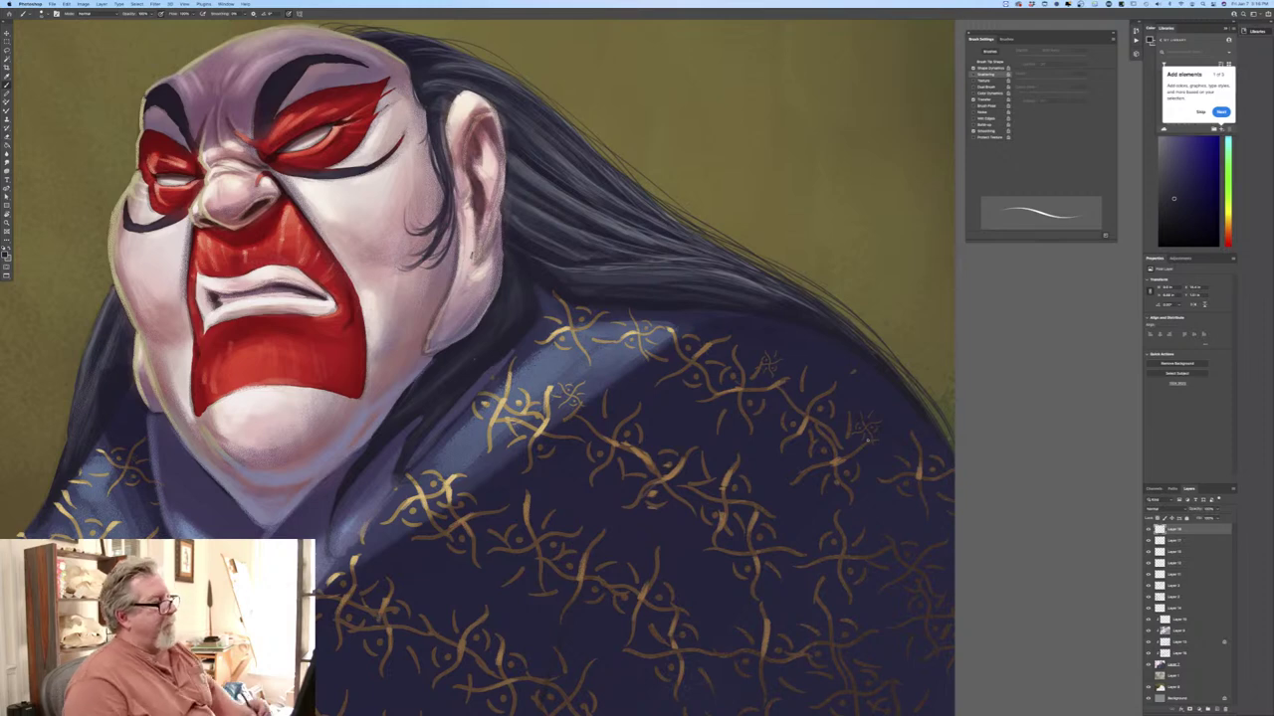
pyautogui.moveTo(611, 159); pyautogui.dragTo(668, 207)
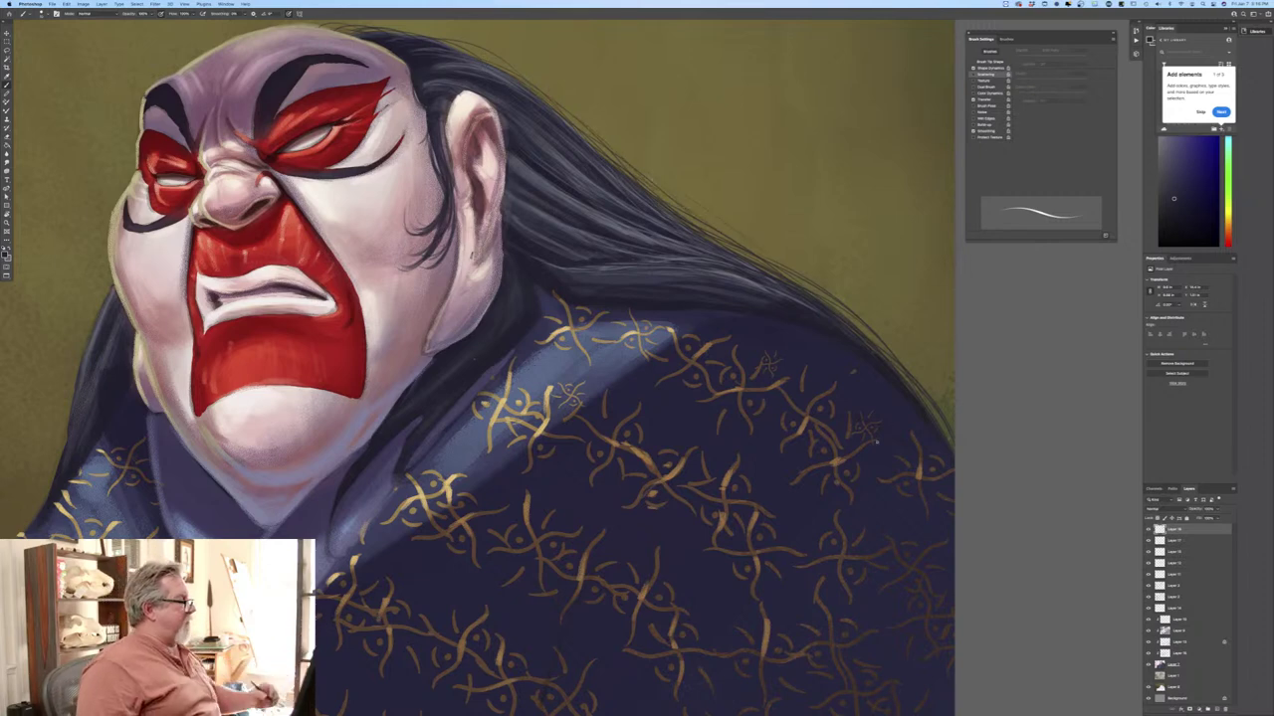
# Paint long, loose dark strands off the outer edge of the hair on the far side of the face, above the sleeve.
pyautogui.moveTo(378, 615); pyautogui.dragTo(710, 533)
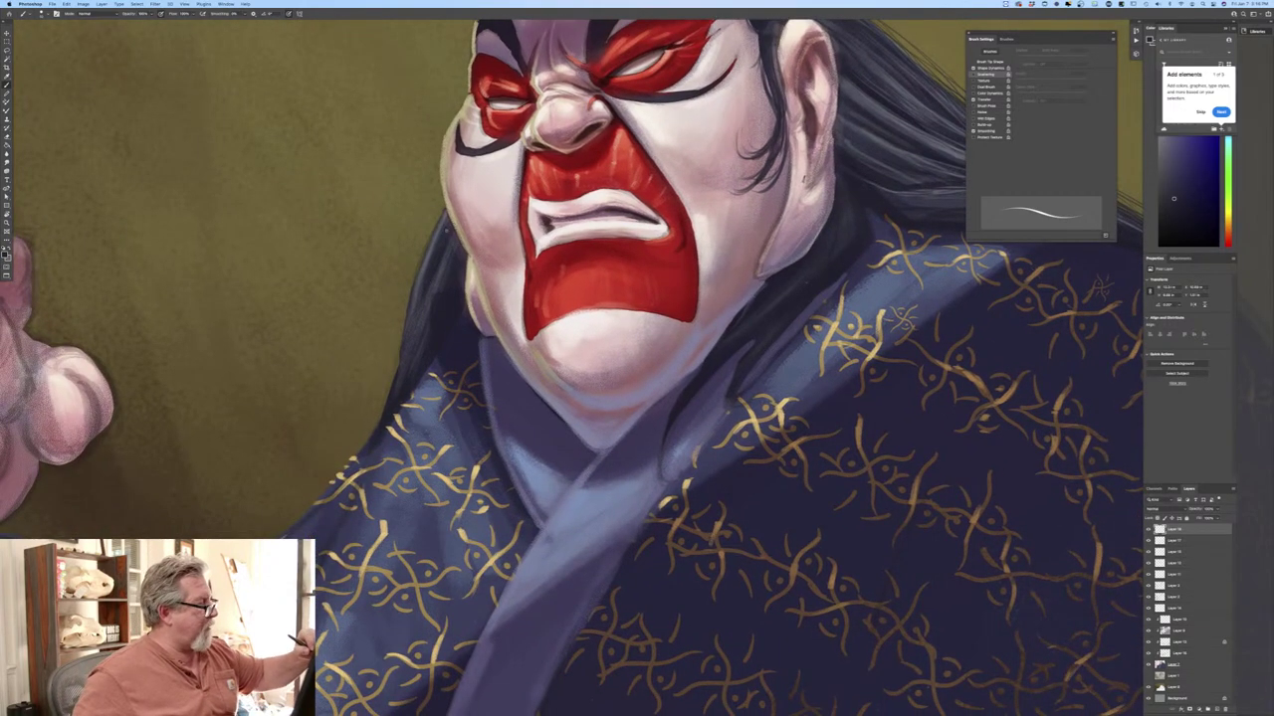
pyautogui.moveTo(418, 253); pyautogui.dragTo(393, 378)
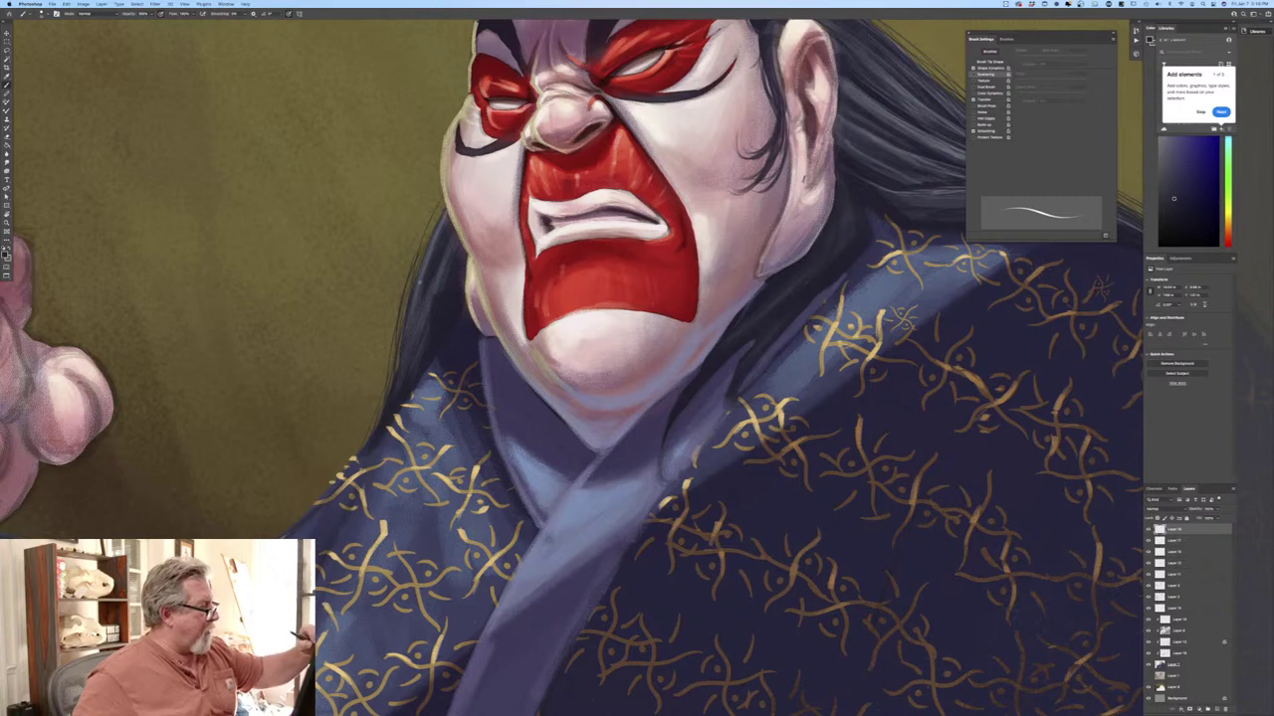
pyautogui.moveTo(398, 311); pyautogui.dragTo(370, 420)
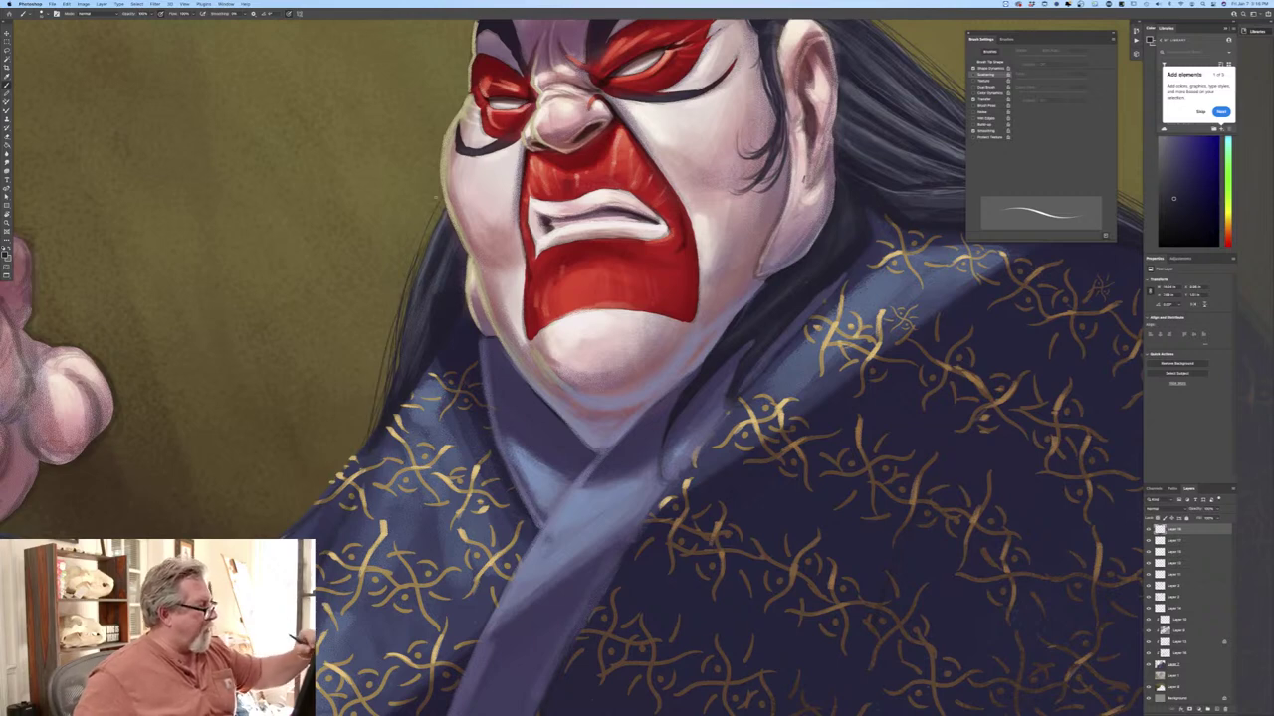
pyautogui.moveTo(376, 340); pyautogui.dragTo(370, 384)
pyautogui.moveTo(360, 338); pyautogui.dragTo(364, 406)
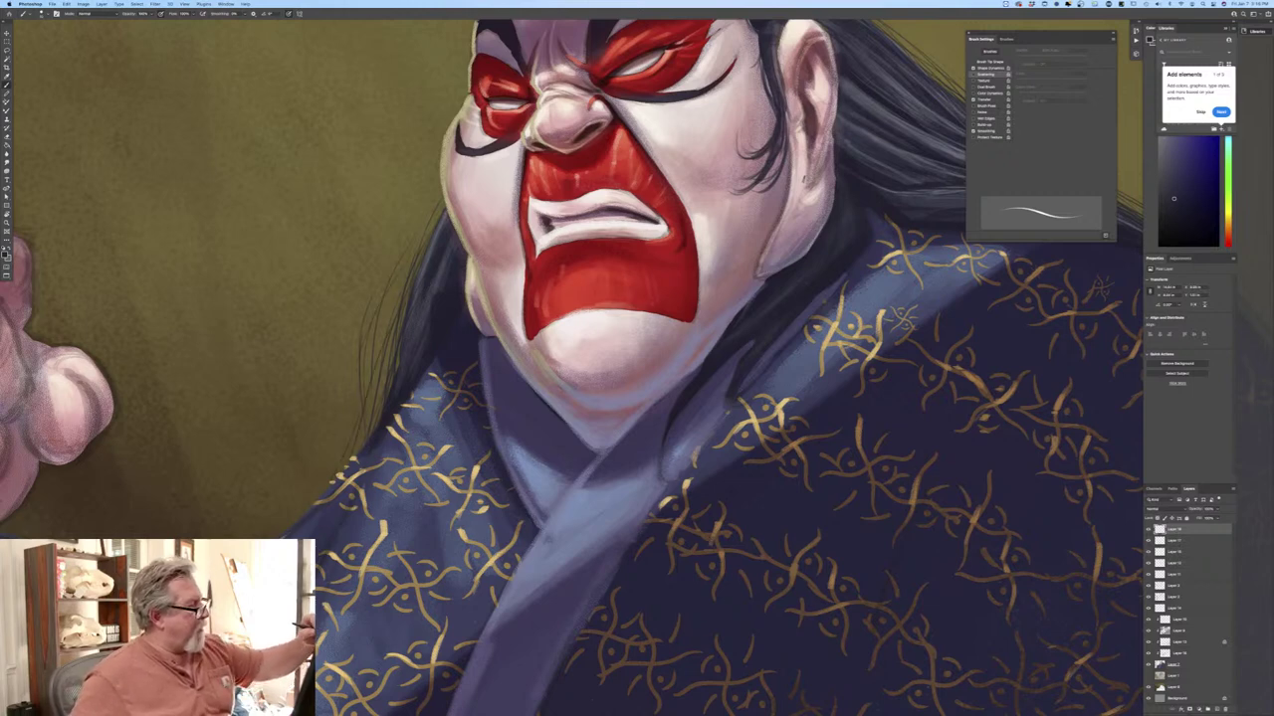
pyautogui.moveTo(383, 333); pyautogui.dragTo(374, 366)
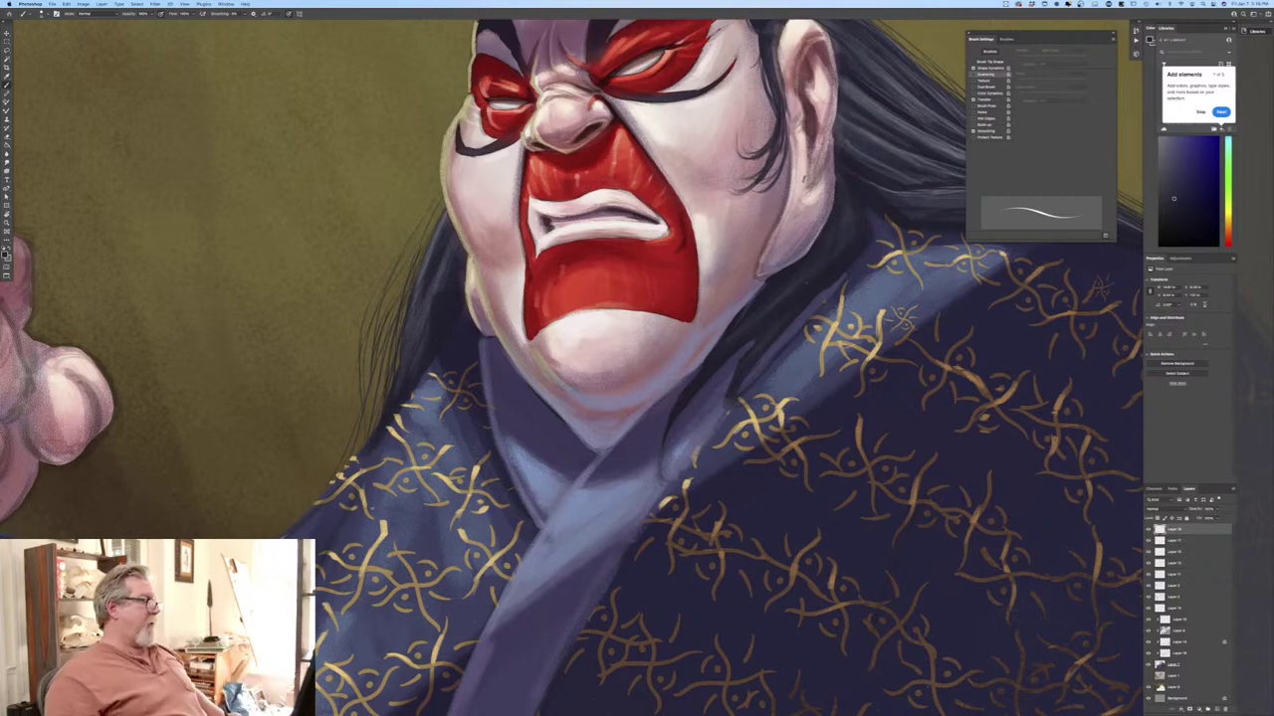
# Check the full composition and sample the olive background as the foreground colour.
pyautogui.press('super+0')
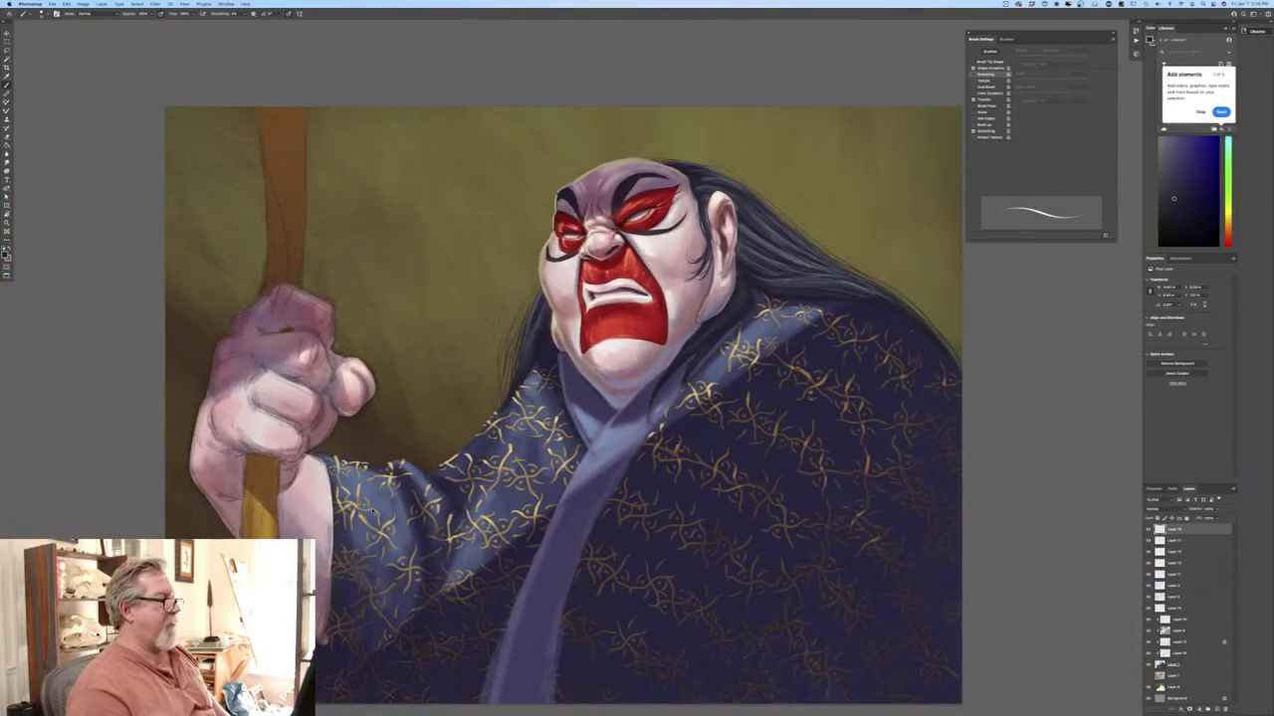
pyautogui.press('super+plus')
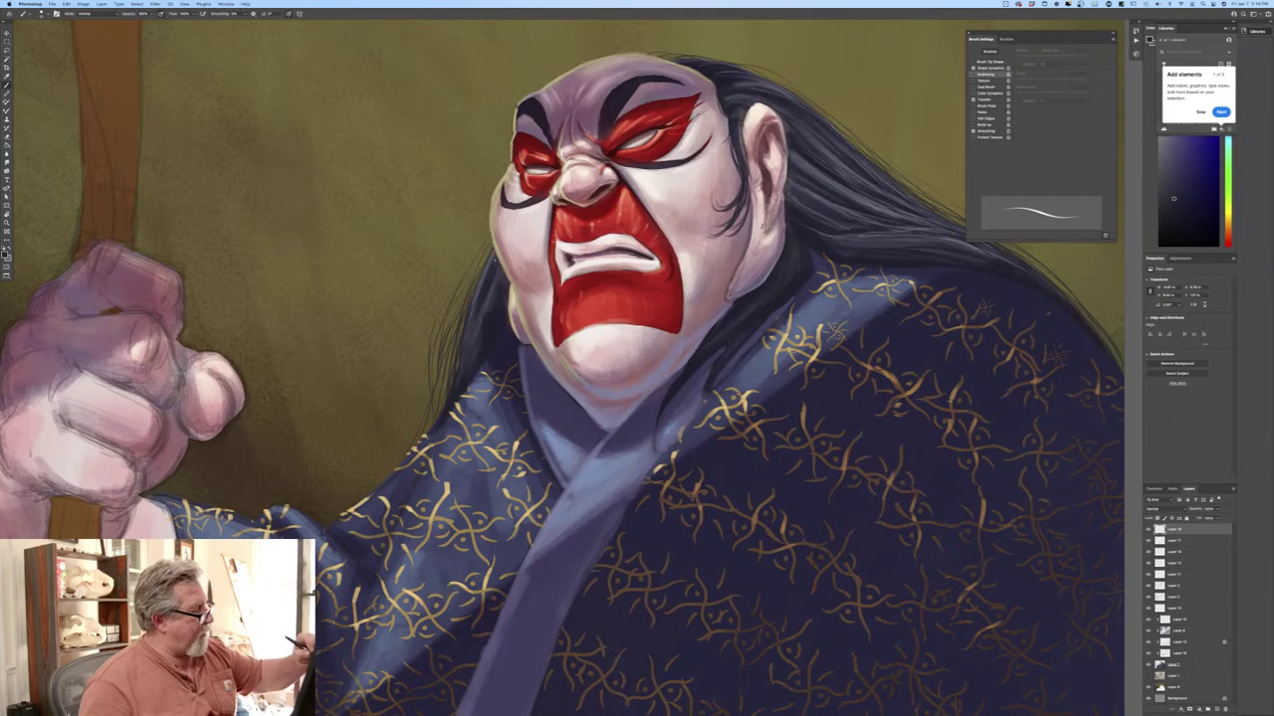
pyautogui.click(6, 255)
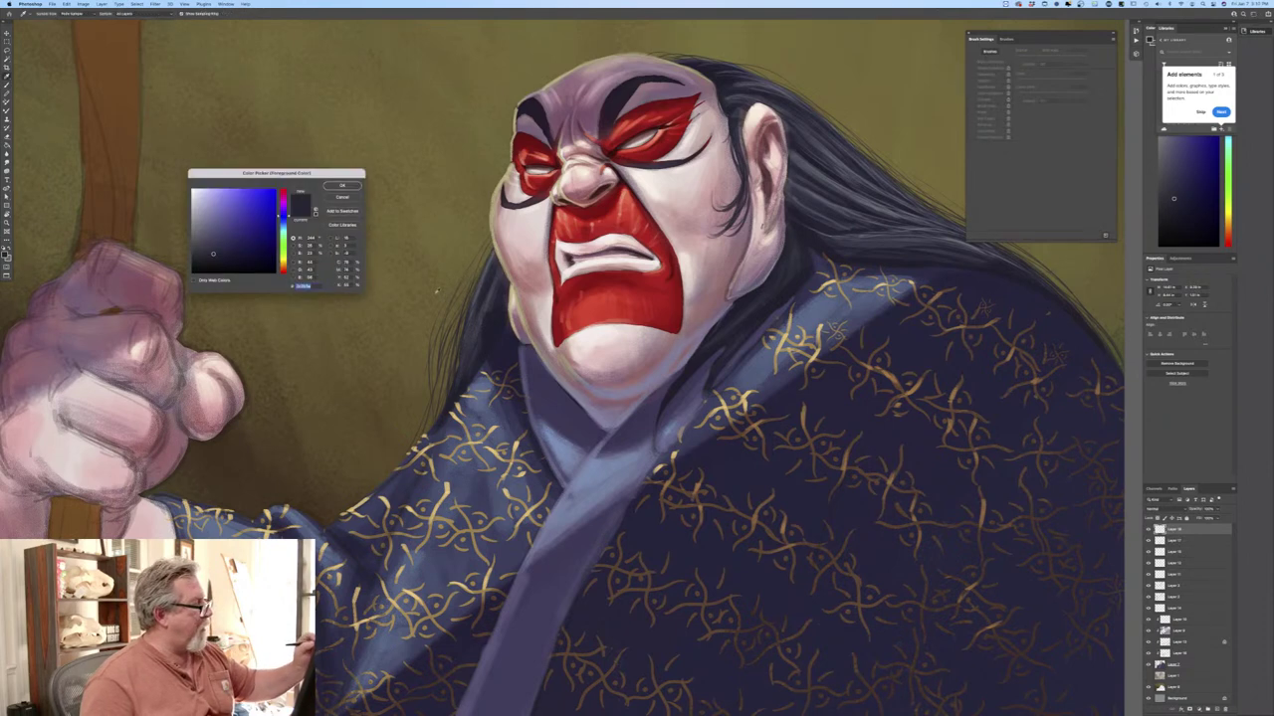
pyautogui.click(330, 187)
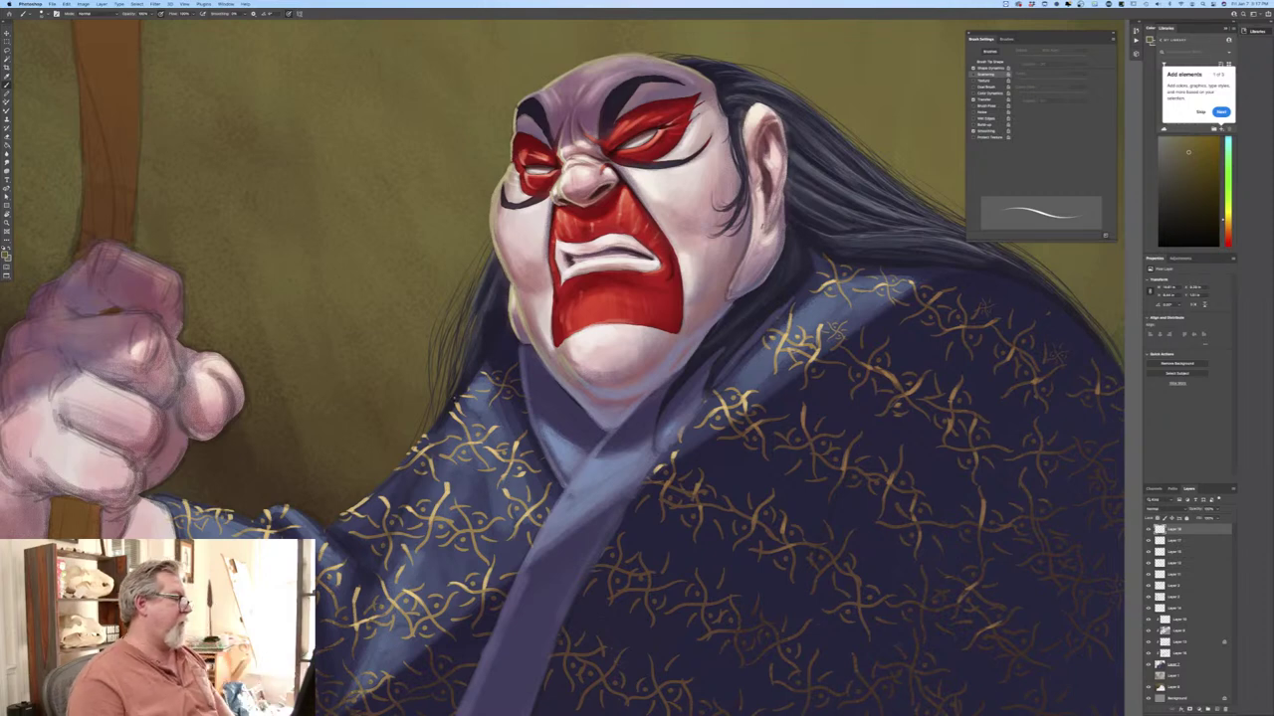
# Sample a very dark blue from the hair behind the ear and add fine stray strands along the top of the hair.
pyautogui.moveTo(716, 358); pyautogui.dragTo(449, 407)
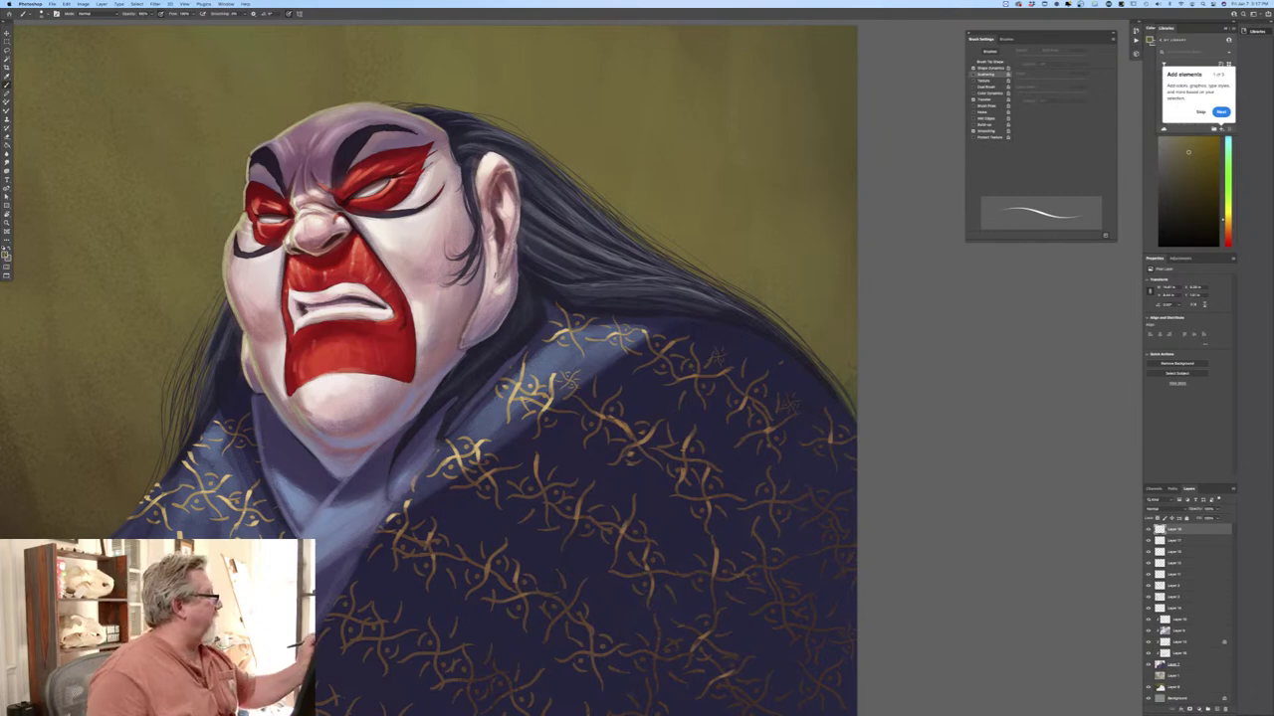
pyautogui.click(5, 255)
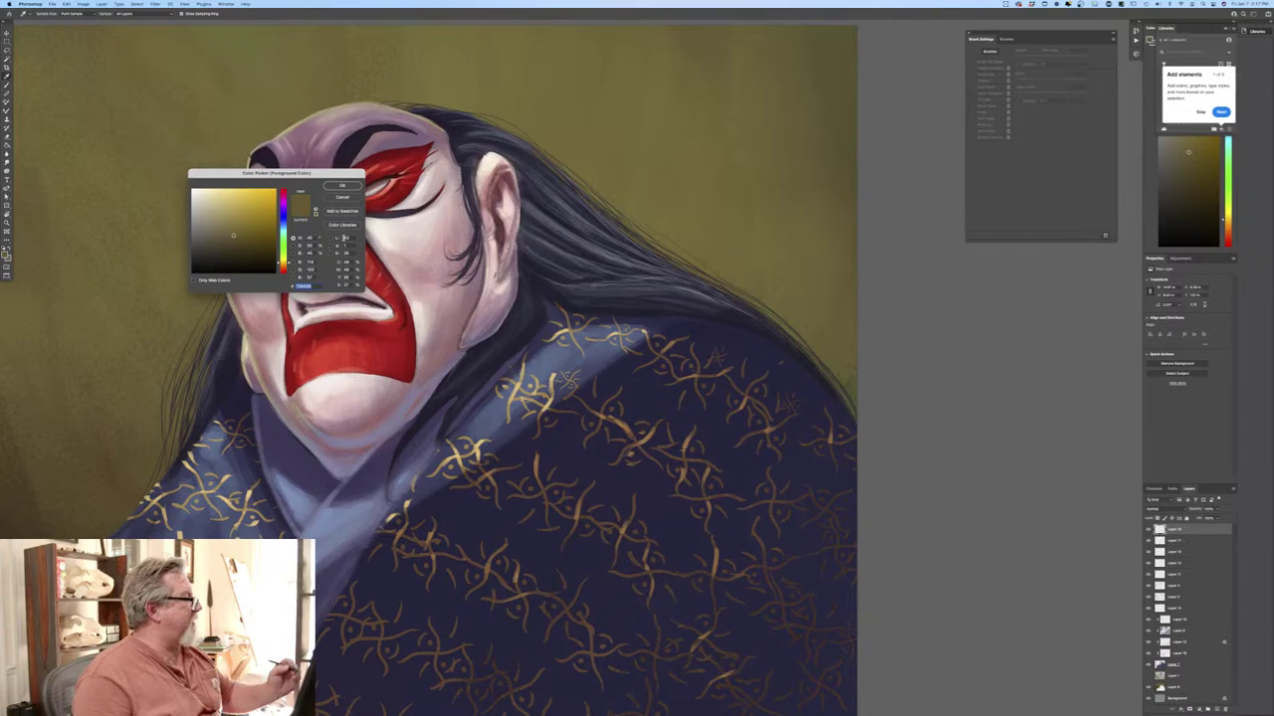
pyautogui.click(538, 211)
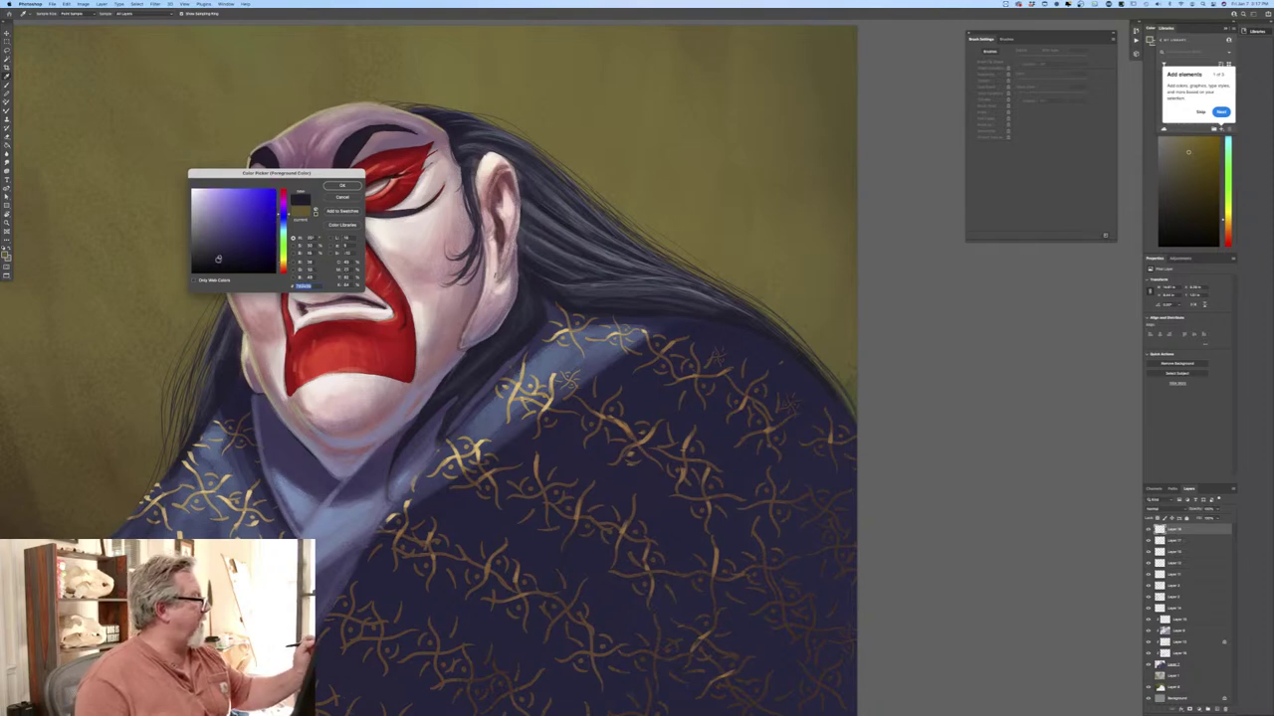
pyautogui.click(343, 186)
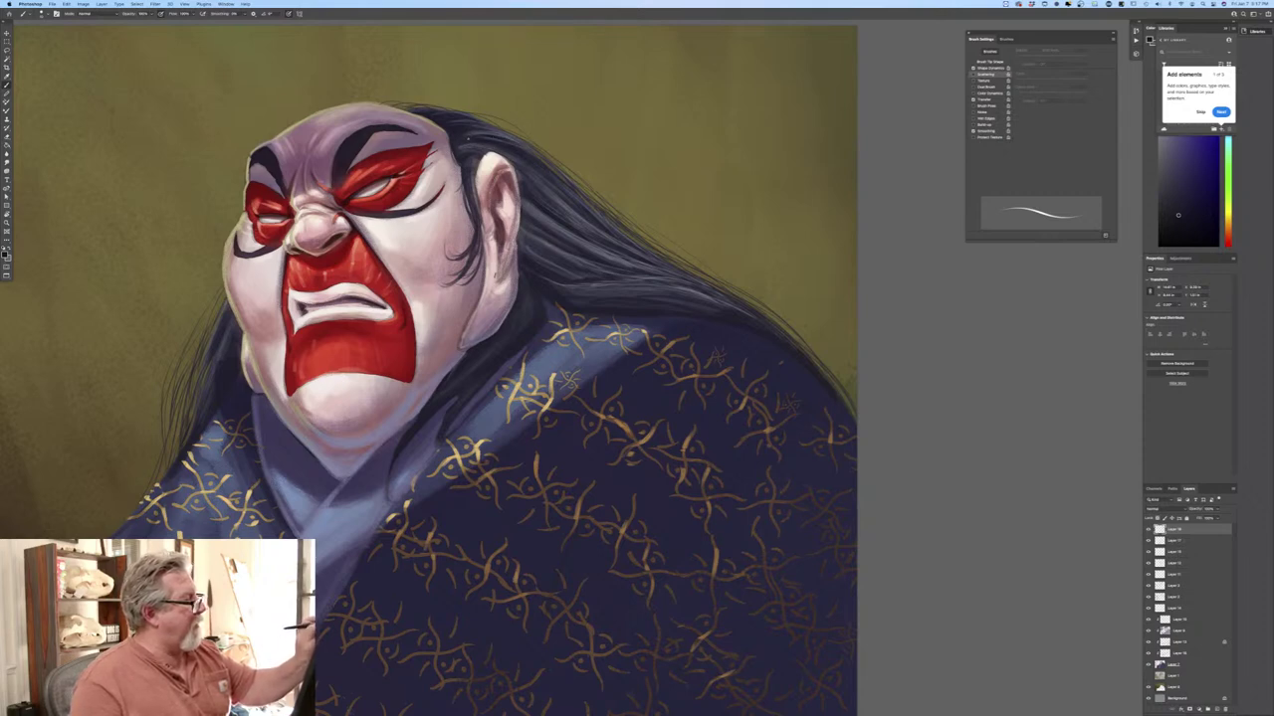
pyautogui.moveTo(509, 139); pyautogui.dragTo(544, 162)
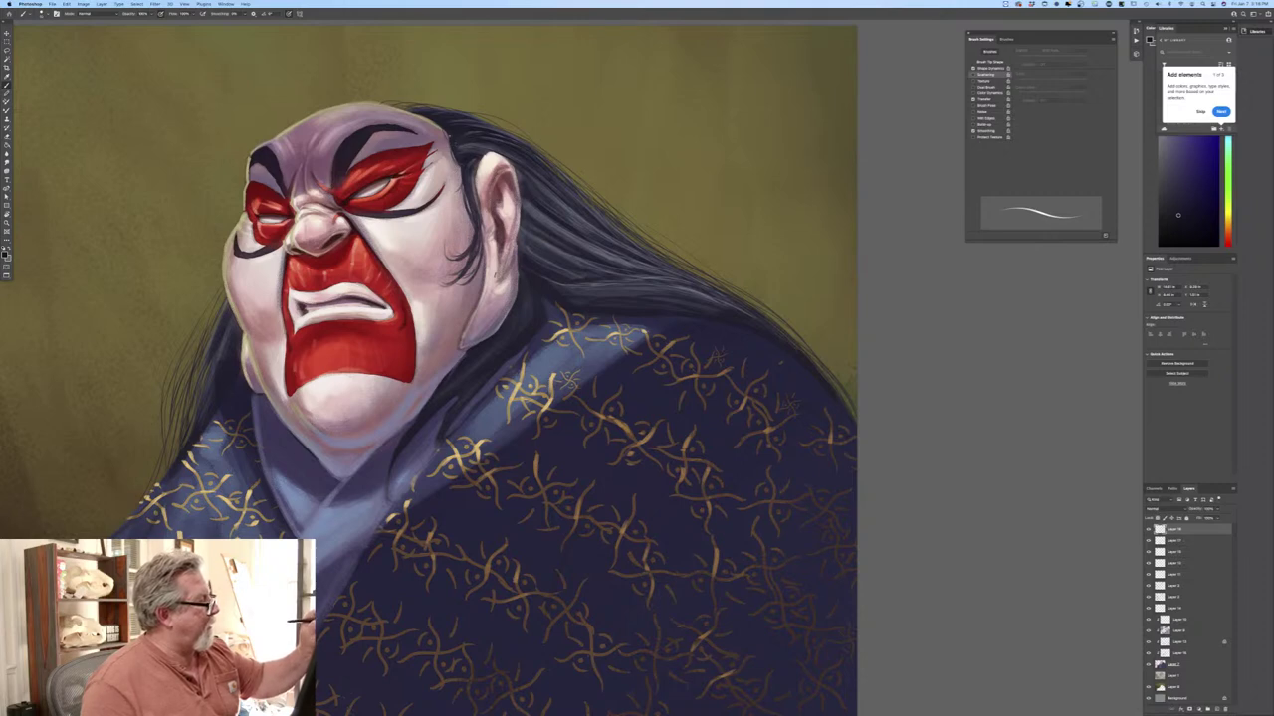
pyautogui.moveTo(439, 108); pyautogui.dragTo(464, 106)
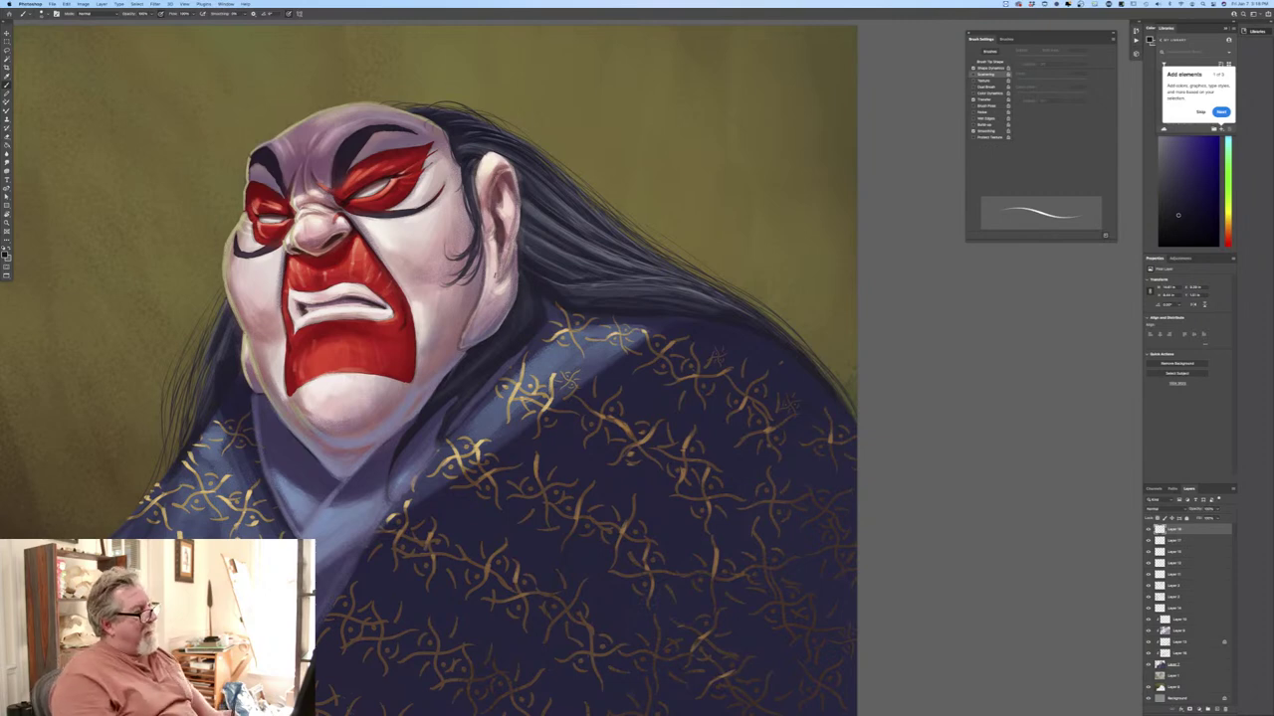
# Sample the olive background and choose a lighter, greyer olive as the foreground colour.
pyautogui.click(6, 254)
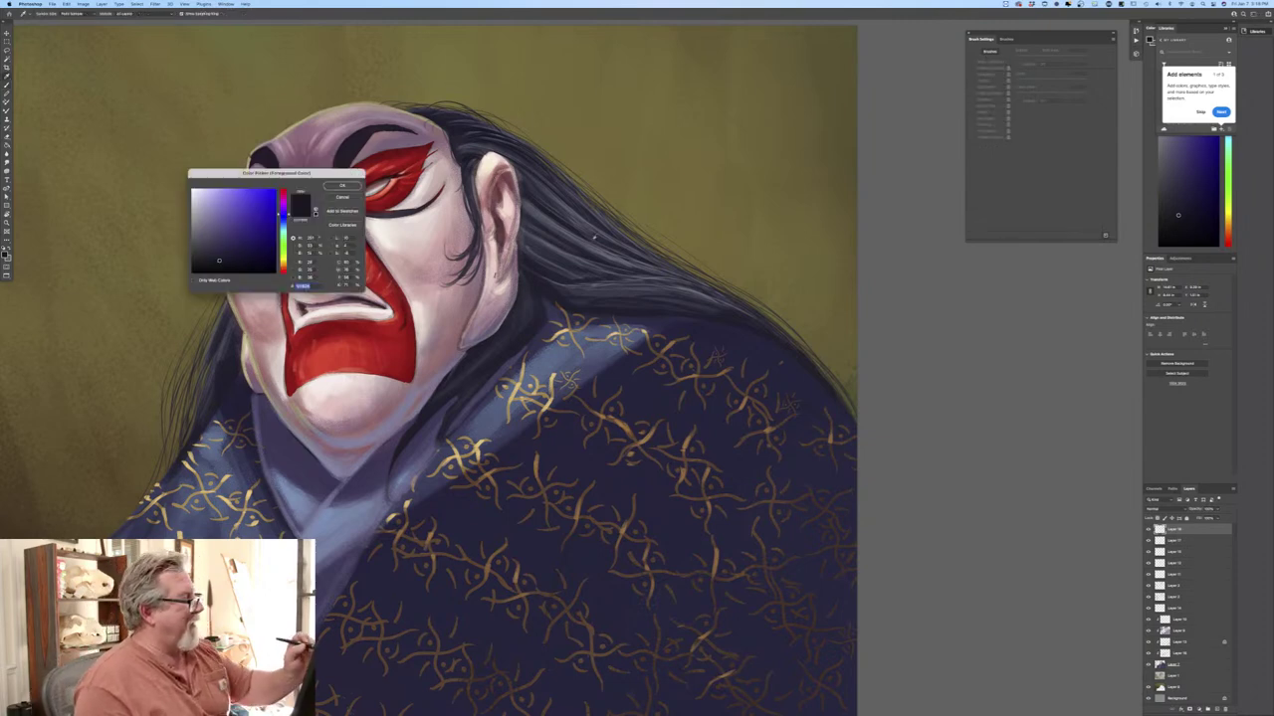
pyautogui.click(199, 231)
pyautogui.click(597, 109)
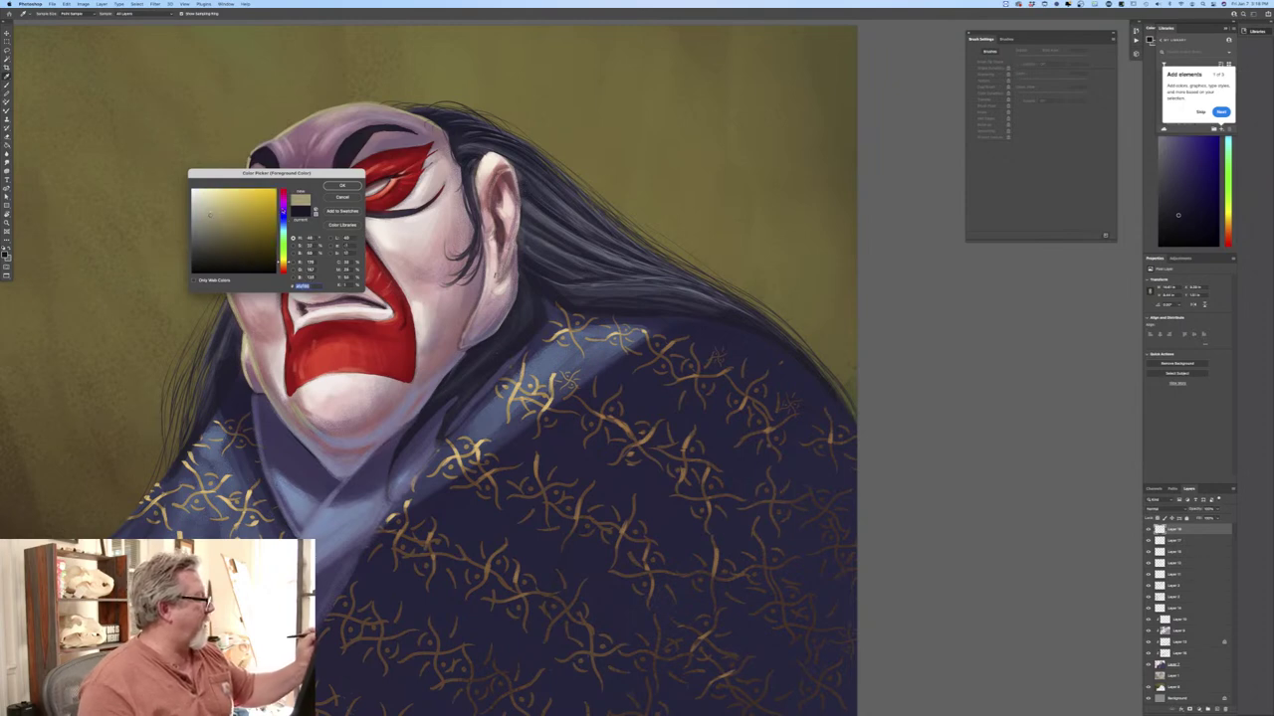
pyautogui.press('Return')
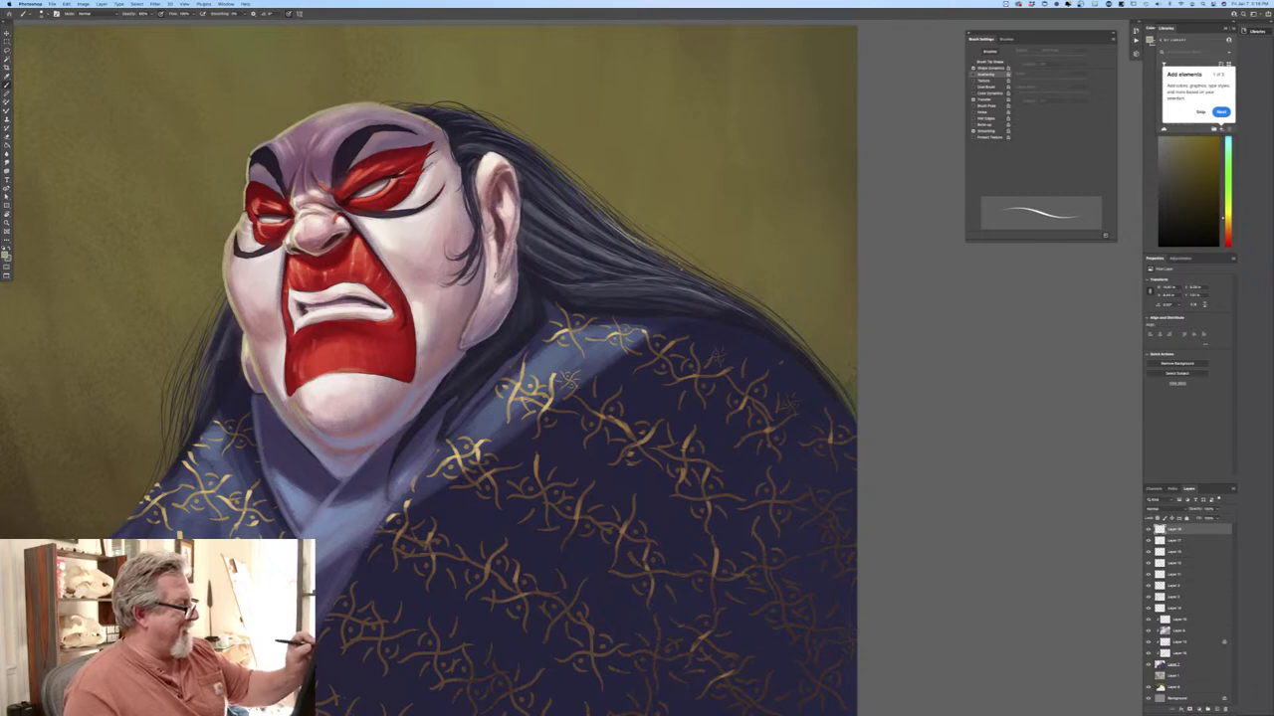
# Paint fine lighter olive-grey strands through the hair sweeping down from the ear above the near shoulder.
pyautogui.moveTo(597, 232); pyautogui.dragTo(715, 284)
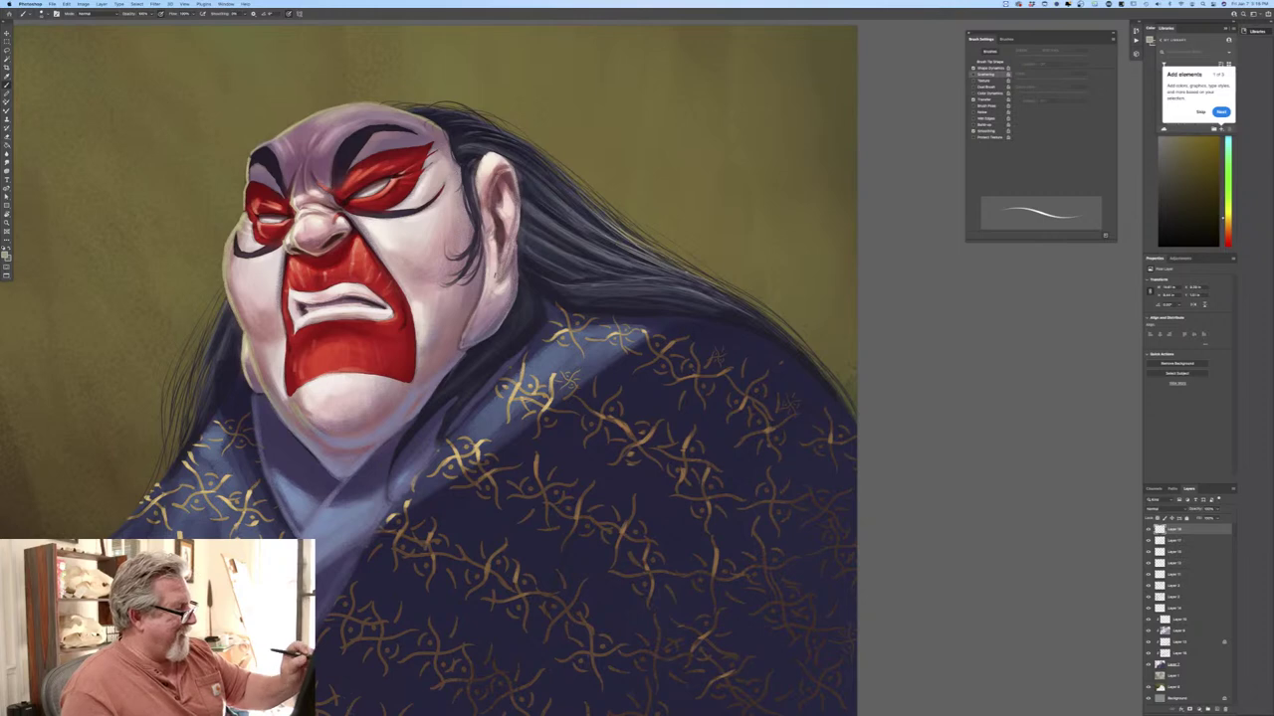
pyautogui.moveTo(581, 244); pyautogui.dragTo(697, 286)
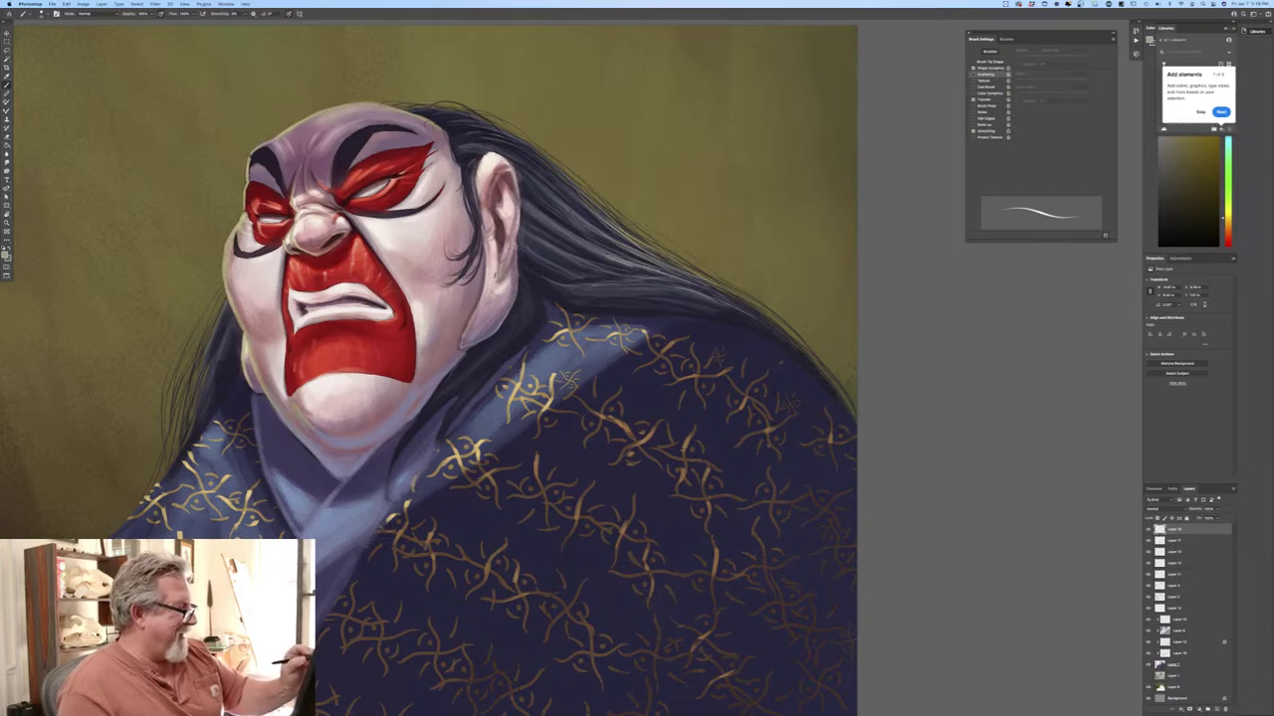
pyautogui.moveTo(568, 239); pyautogui.dragTo(610, 259)
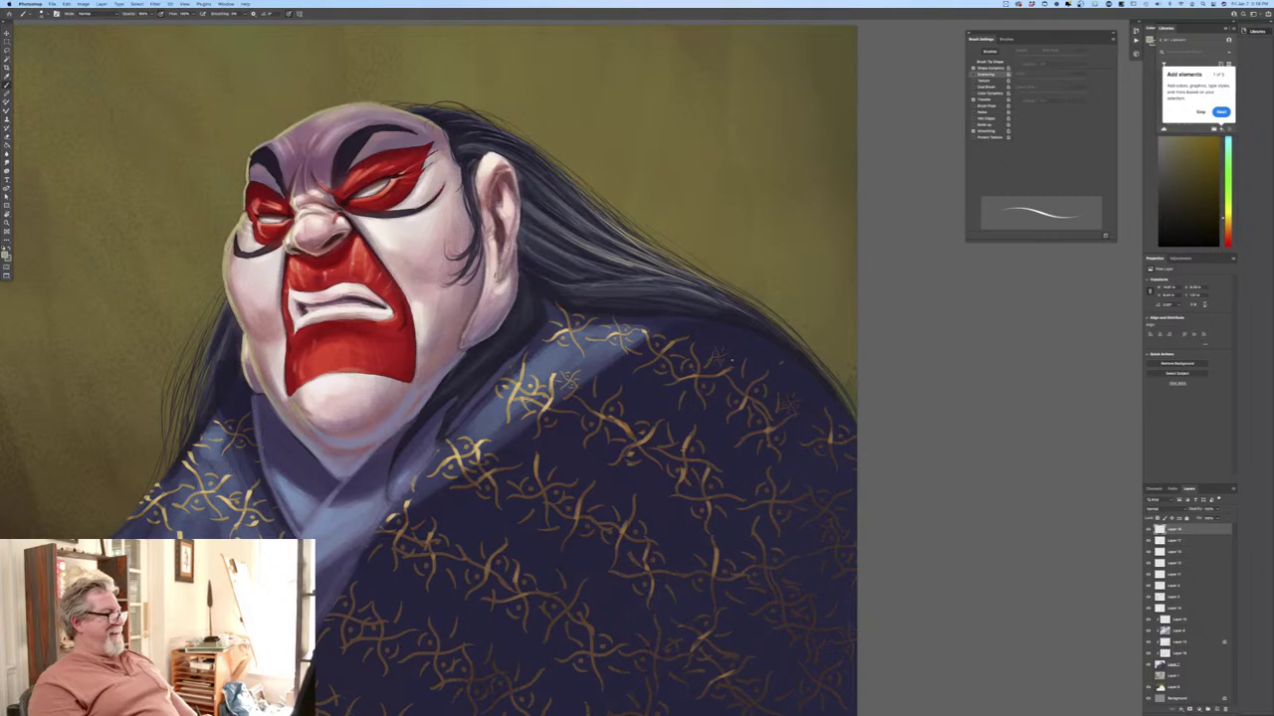
# Add thin light strands along the lower end of the hair where it drapes over the near shoulder.
pyautogui.press('r')
pyautogui.moveTo(732, 360); pyautogui.dragTo(708, 435)
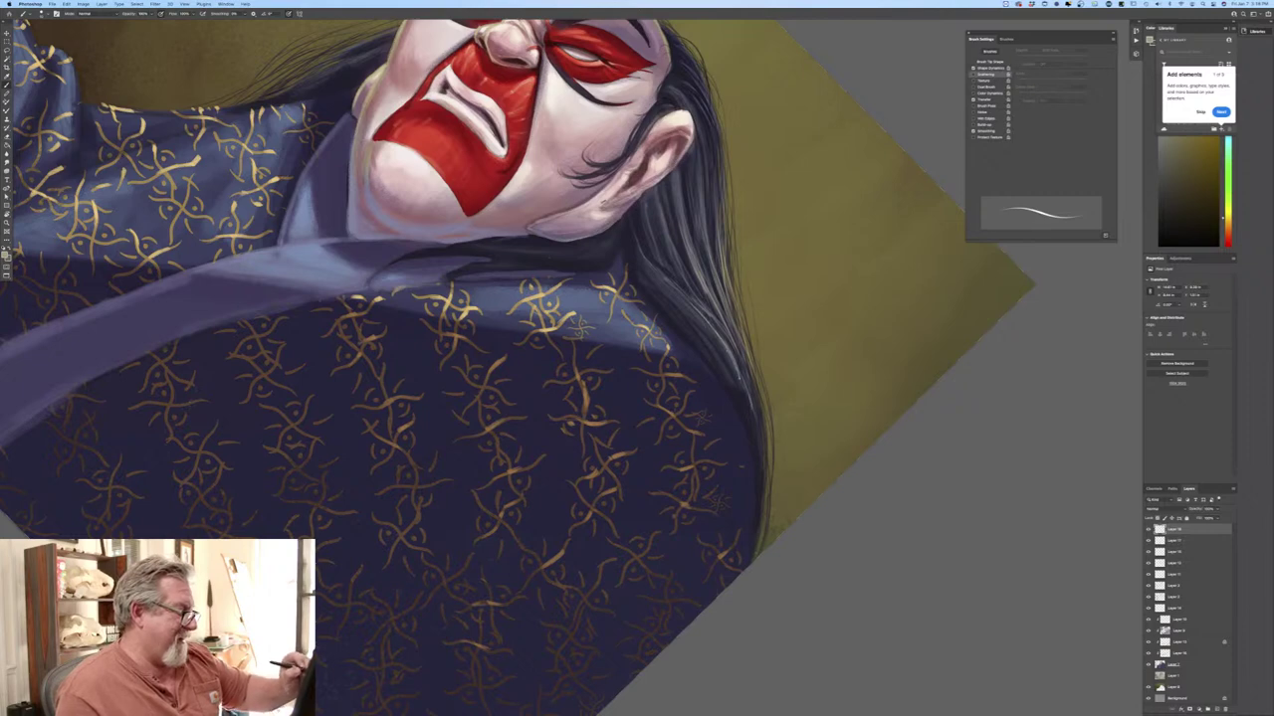
pyautogui.moveTo(741, 372)
pyautogui.mouseDown()
pyautogui.moveTo(765, 467)
pyautogui.moveTo(757, 399)
pyautogui.mouseUp()
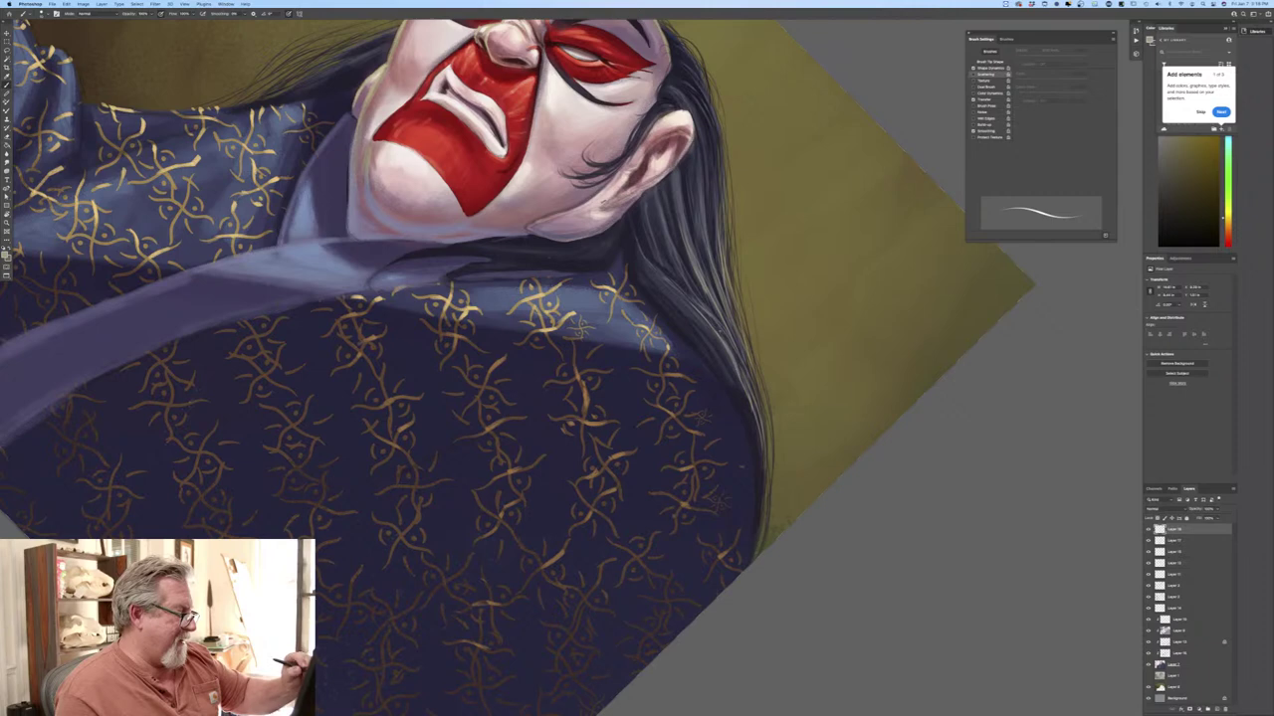
pyautogui.moveTo(695, 306); pyautogui.dragTo(749, 385)
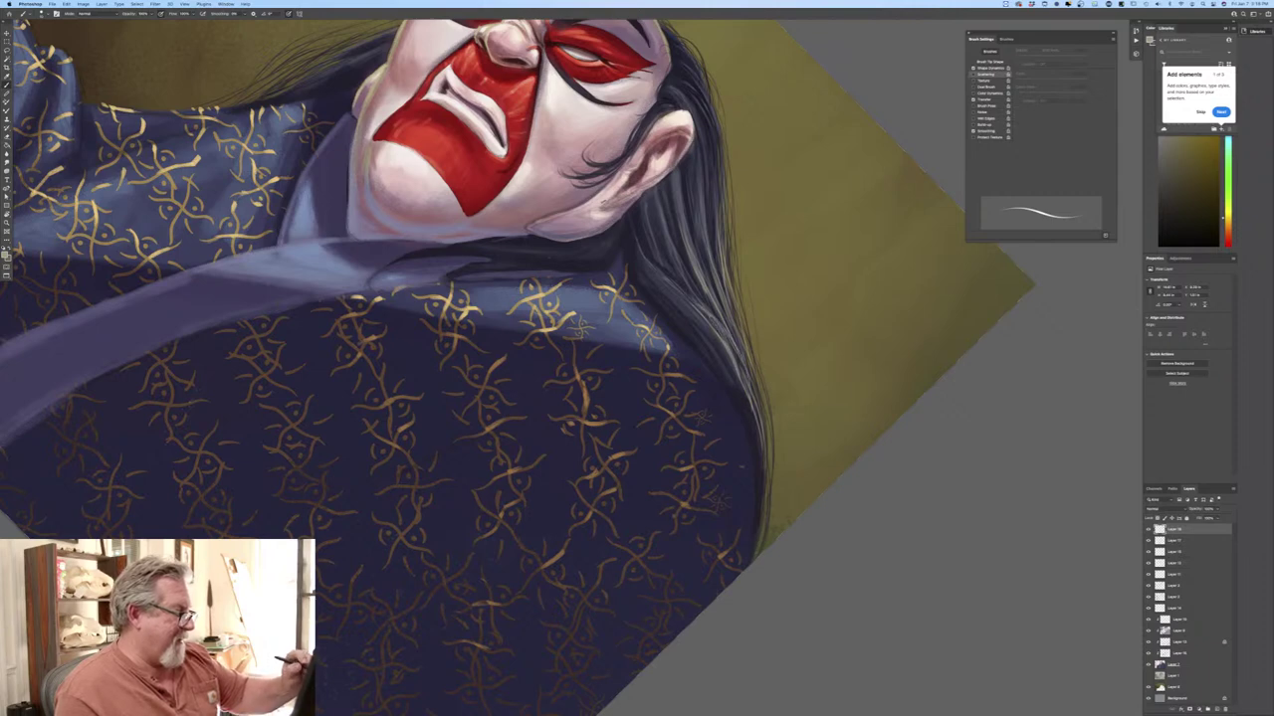
pyautogui.moveTo(763, 431); pyautogui.dragTo(755, 563)
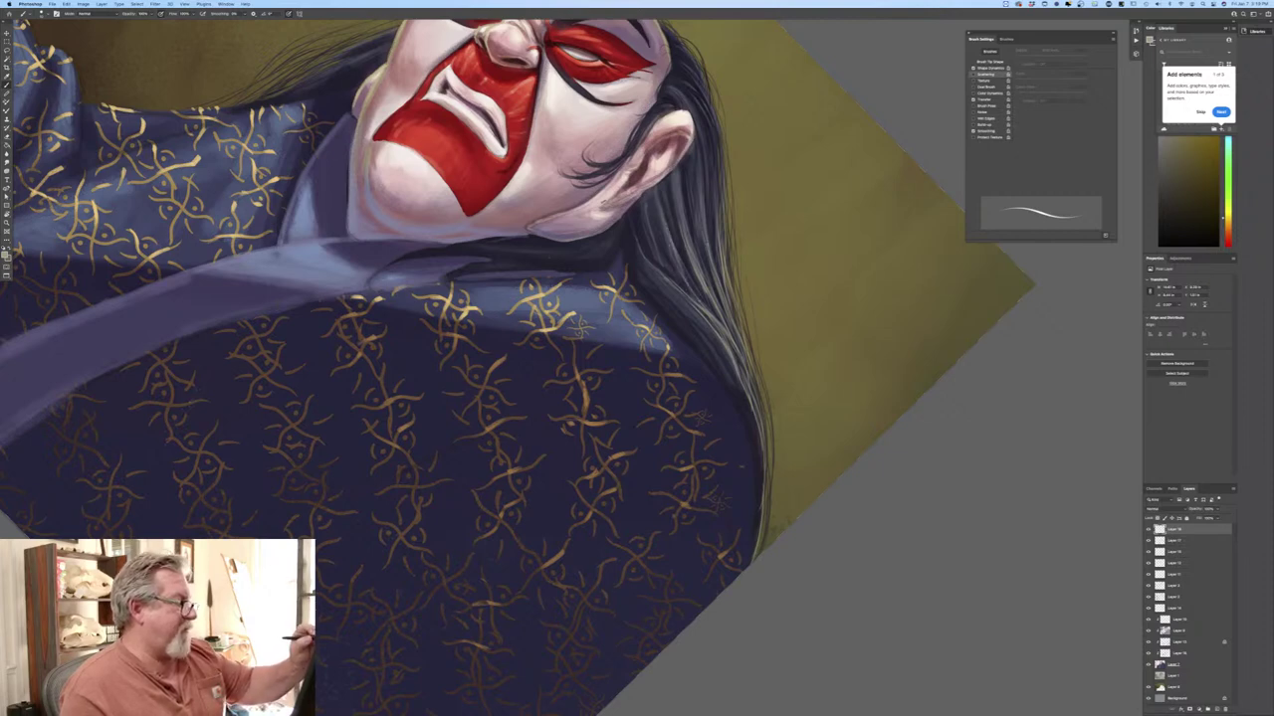
# Paint long, fine olive flyaway strands along the outer edge of the hair from behind the ear to the canvas edge.
pyautogui.moveTo(701, 186); pyautogui.dragTo(706, 237)
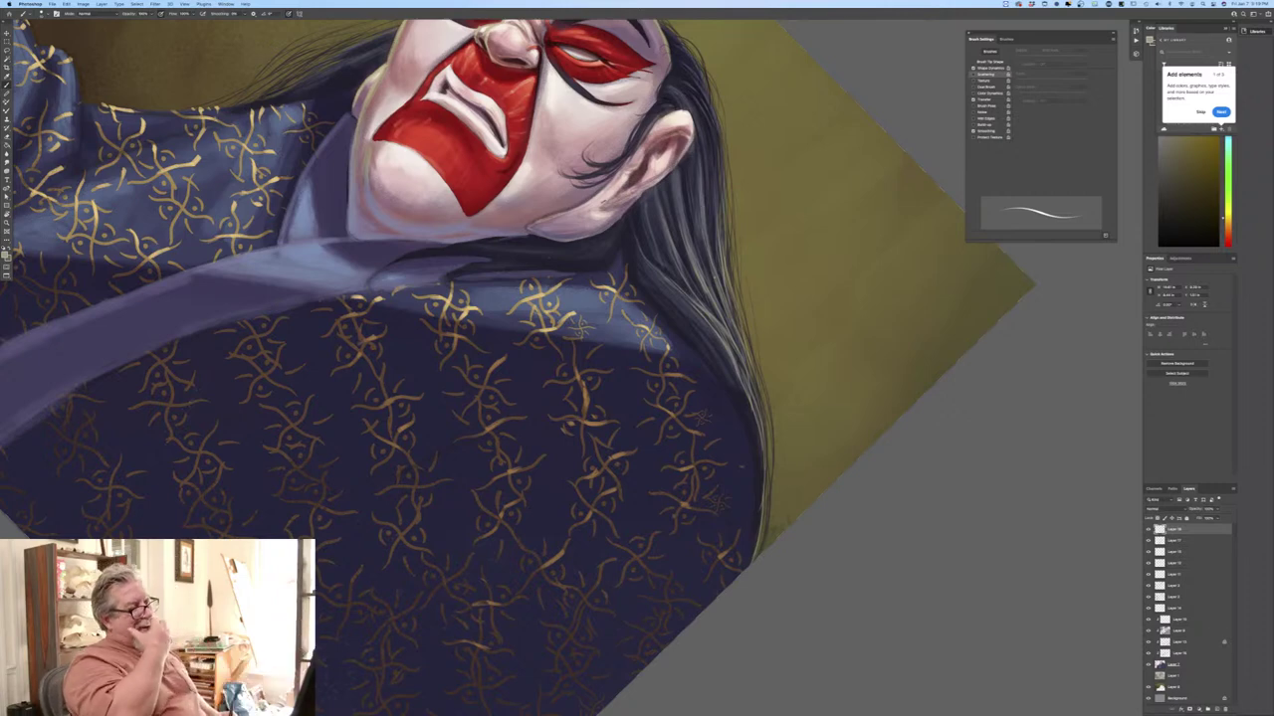
pyautogui.moveTo(727, 257)
pyautogui.mouseDown()
pyautogui.moveTo(742, 338)
pyautogui.moveTo(760, 341)
pyautogui.moveTo(771, 441)
pyautogui.mouseUp()
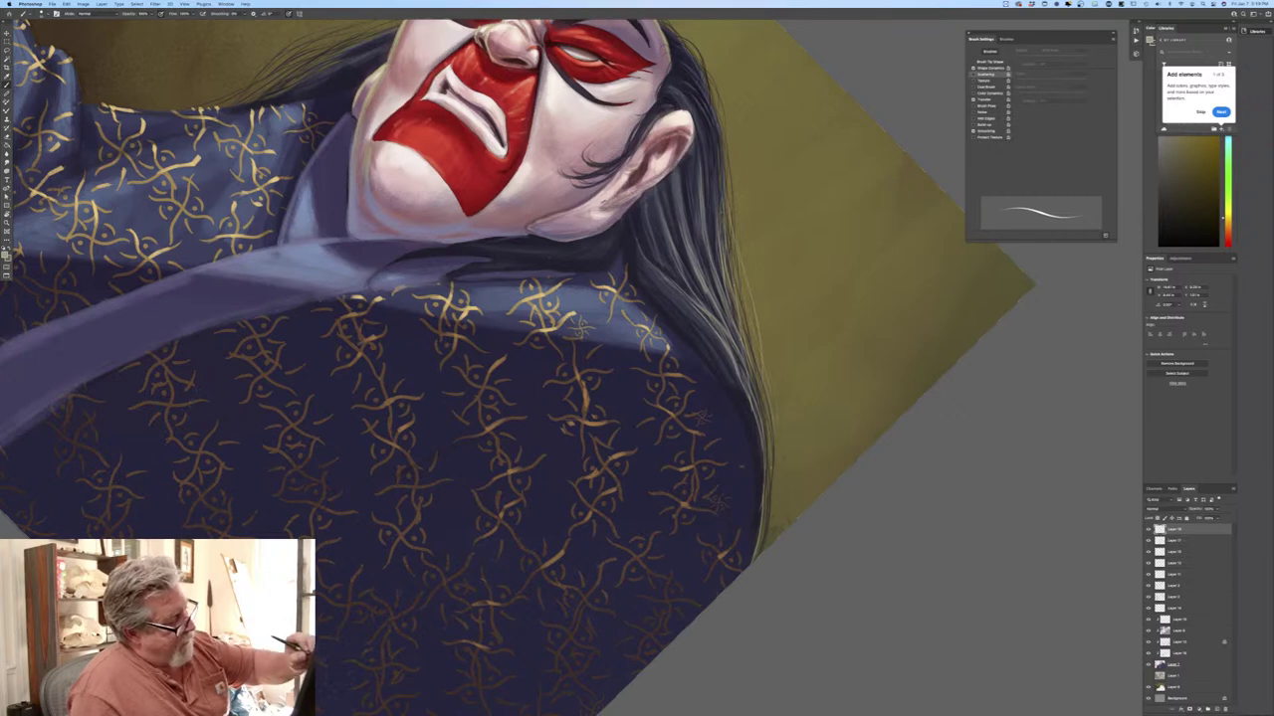
pyautogui.moveTo(781, 493); pyautogui.dragTo(776, 514)
pyautogui.moveTo(772, 464); pyautogui.dragTo(758, 562)
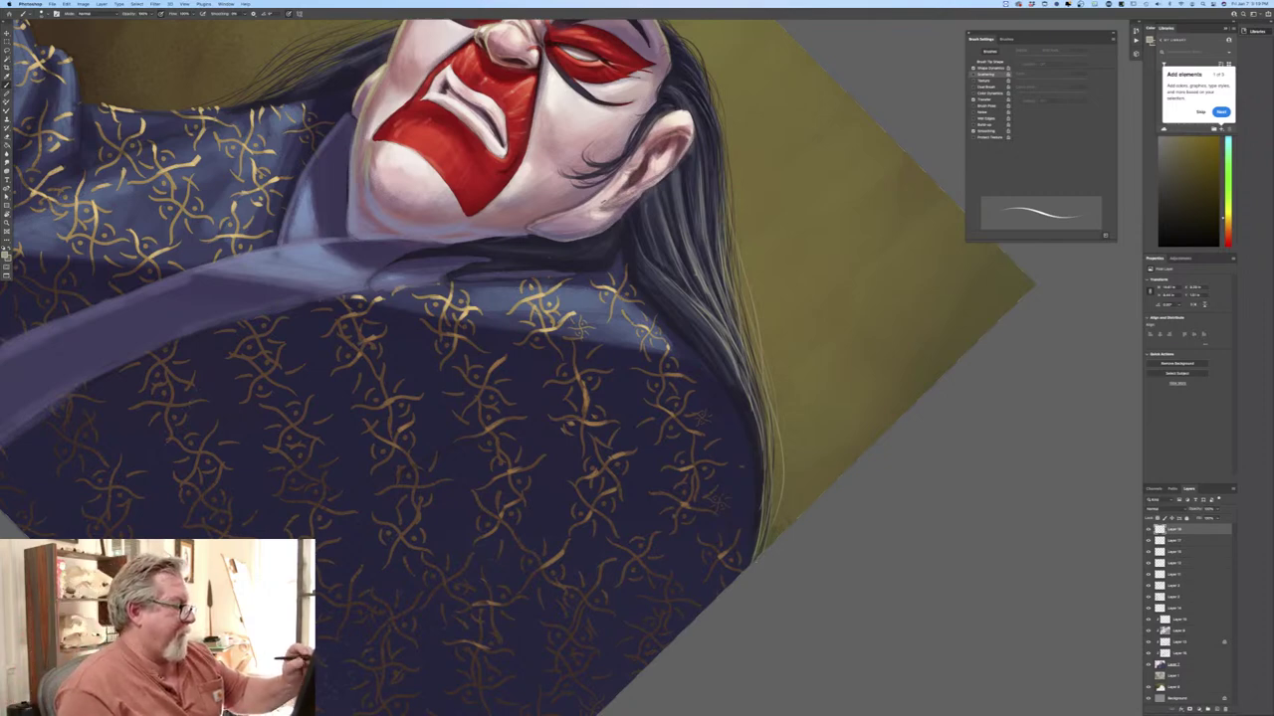
pyautogui.moveTo(710, 303); pyautogui.dragTo(739, 347)
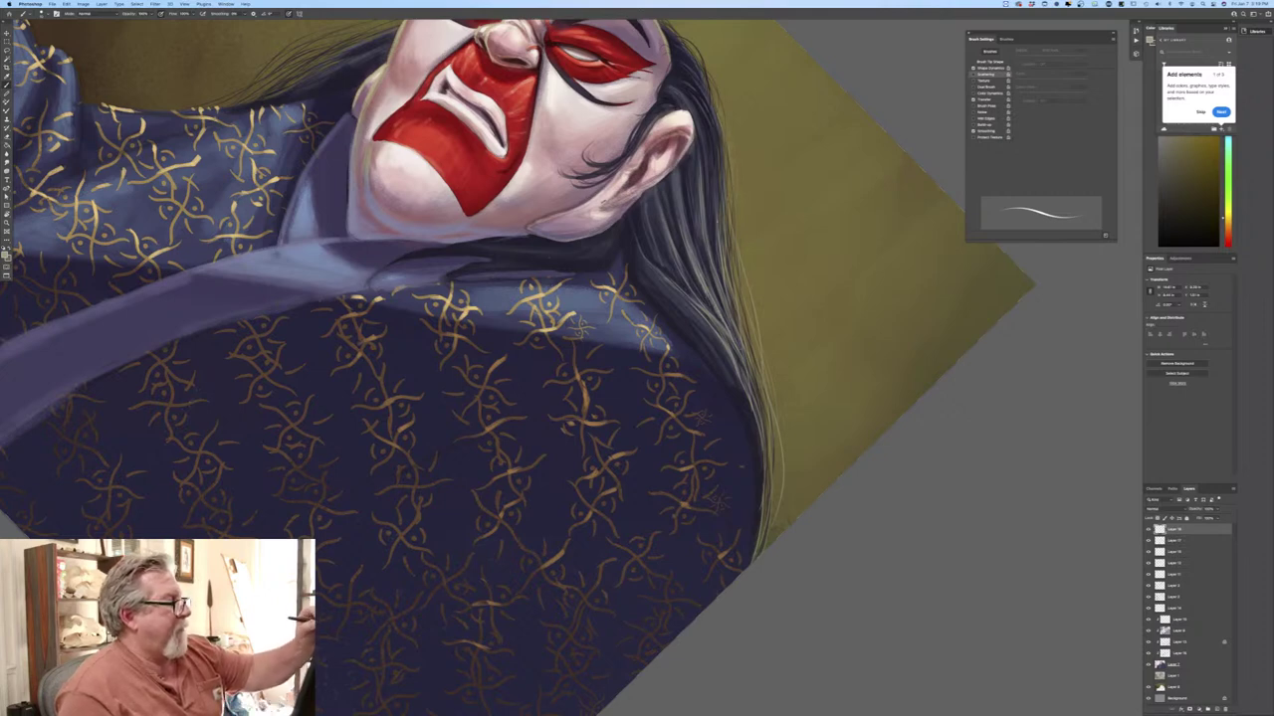
pyautogui.moveTo(711, 135); pyautogui.dragTo(718, 205)
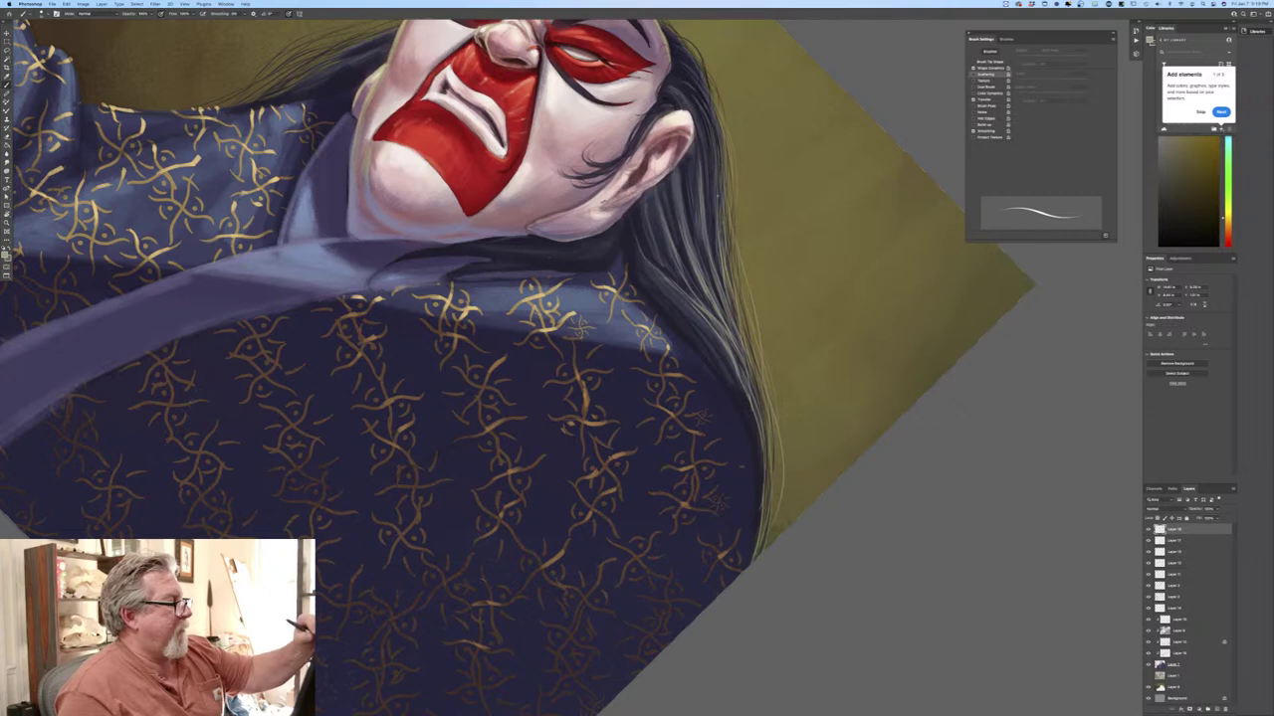
pyautogui.moveTo(710, 102)
pyautogui.mouseDown()
pyautogui.moveTo(721, 134)
pyautogui.moveTo(714, 102)
pyautogui.mouseUp()
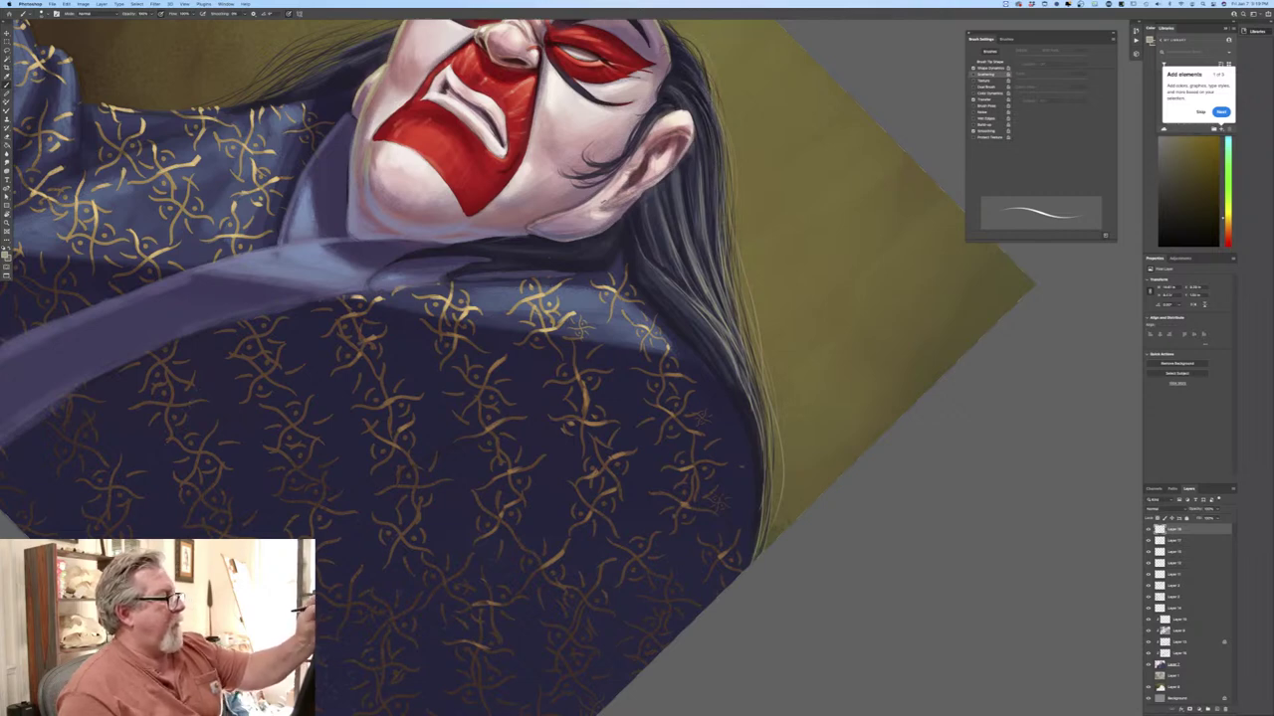
# Add short light strands to the hair just above and behind the near ear.
pyautogui.moveTo(232, 390); pyautogui.dragTo(325, 587)
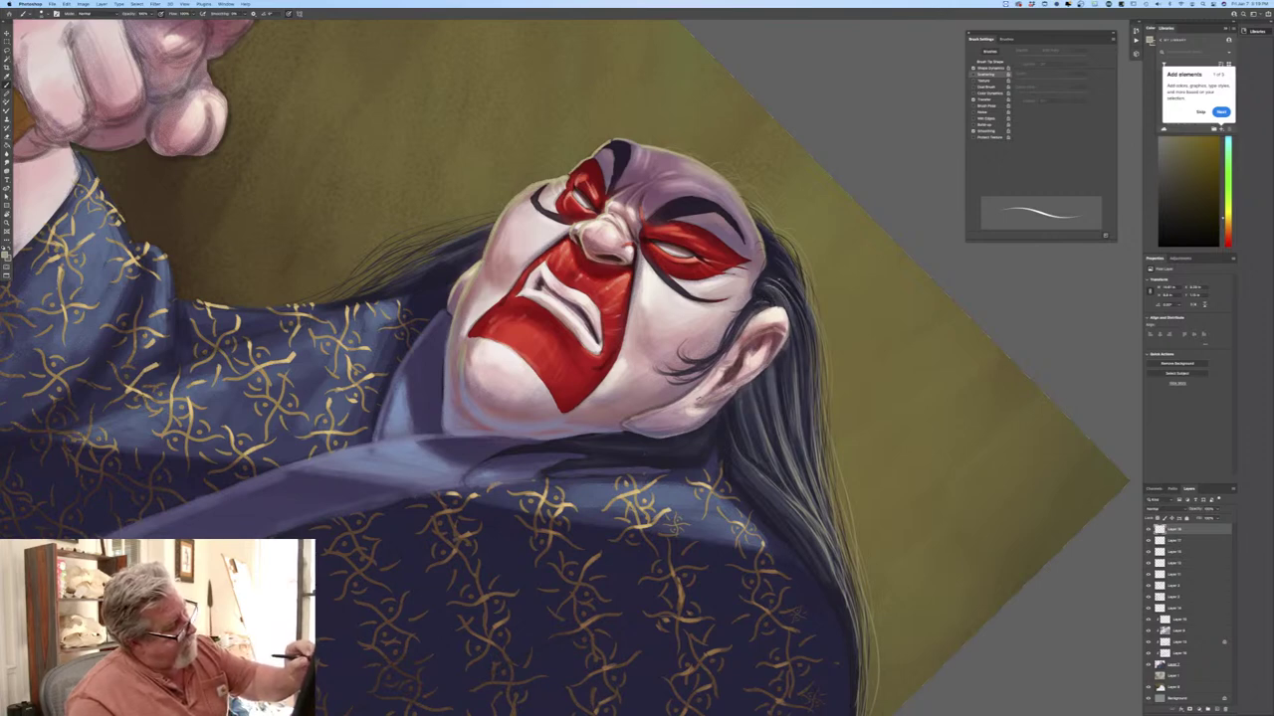
pyautogui.moveTo(787, 282); pyautogui.dragTo(808, 352)
pyautogui.moveTo(792, 301); pyautogui.dragTo(807, 338)
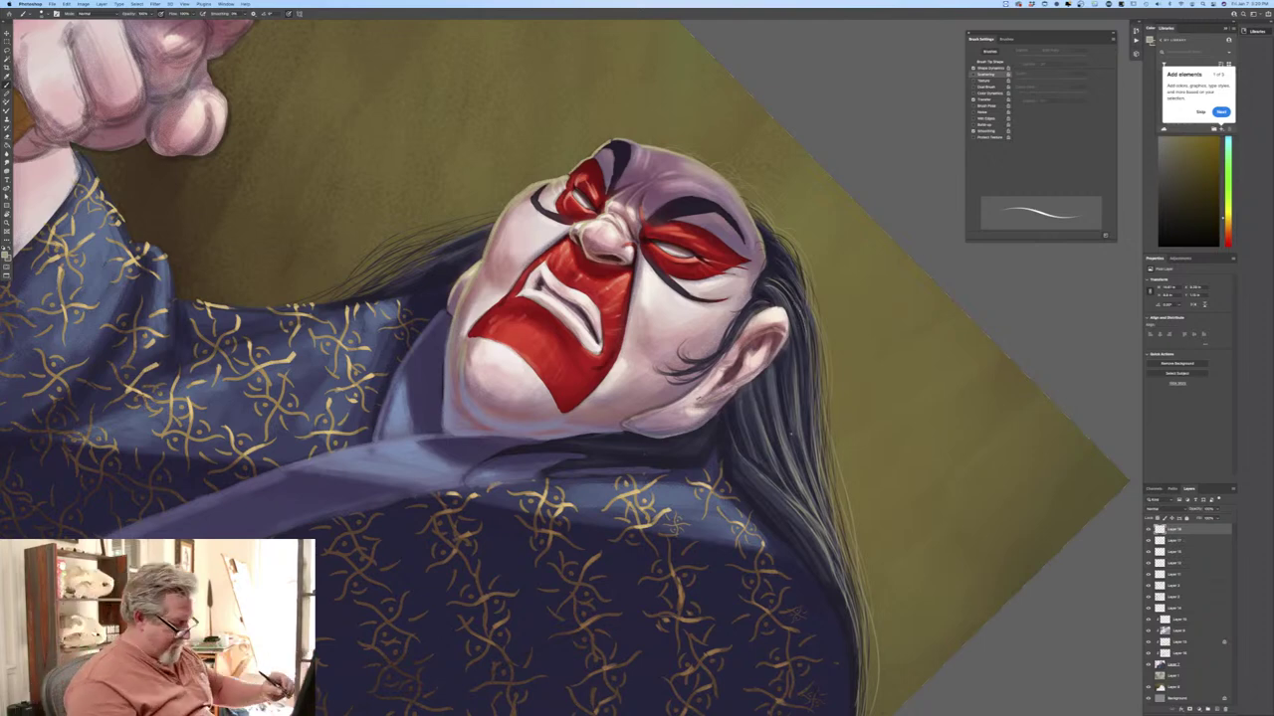
# Paint light olive strands through the hair on the far side of the face, down to the sleeve.
pyautogui.press('r')
pyautogui.moveTo(261, 331)
pyautogui.mouseDown()
pyautogui.moveTo(269, 464)
pyautogui.moveTo(387, 652)
pyautogui.mouseUp()
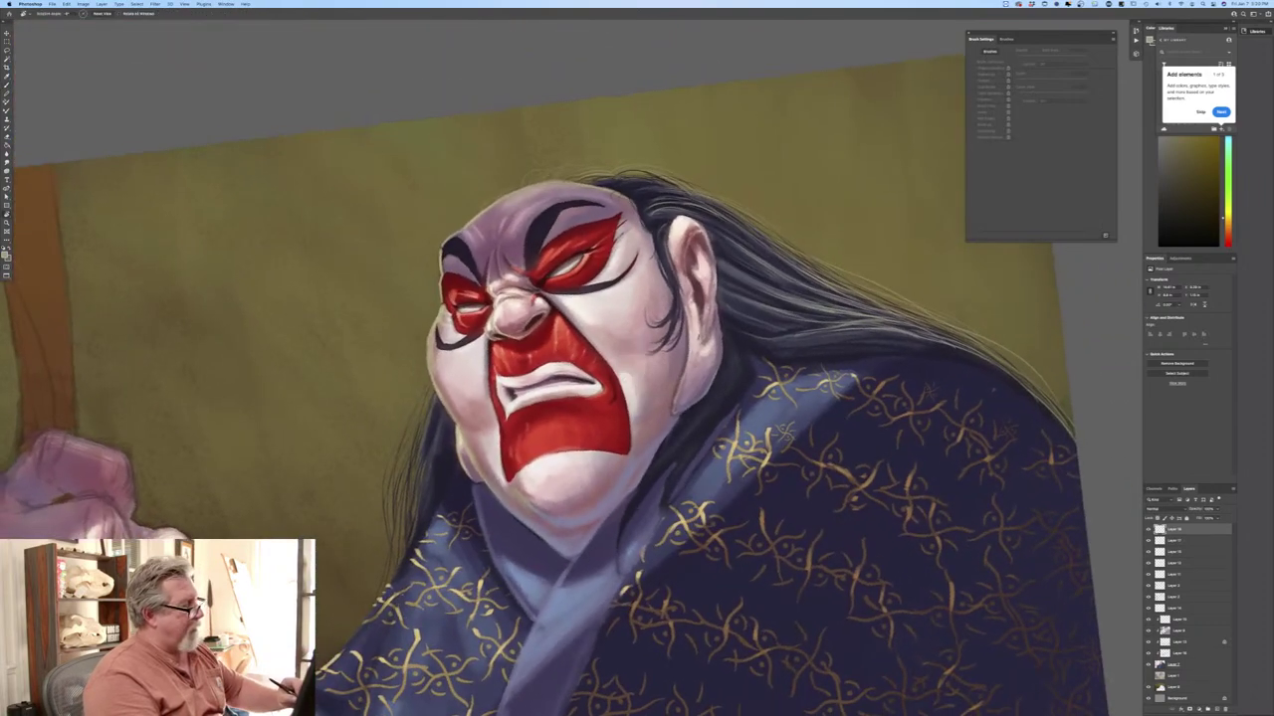
pyautogui.press('b')
pyautogui.moveTo(419, 447); pyautogui.dragTo(414, 496)
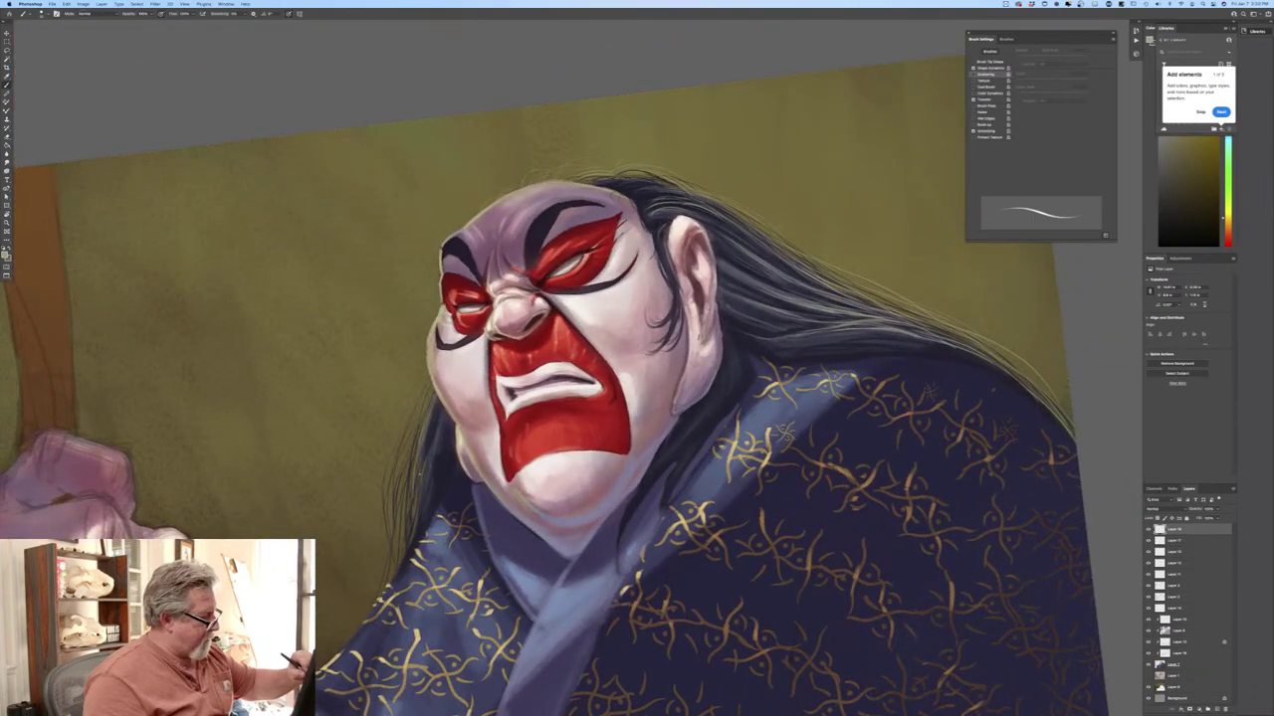
pyautogui.moveTo(436, 442); pyautogui.dragTo(419, 520)
pyautogui.moveTo(422, 494); pyautogui.dragTo(413, 542)
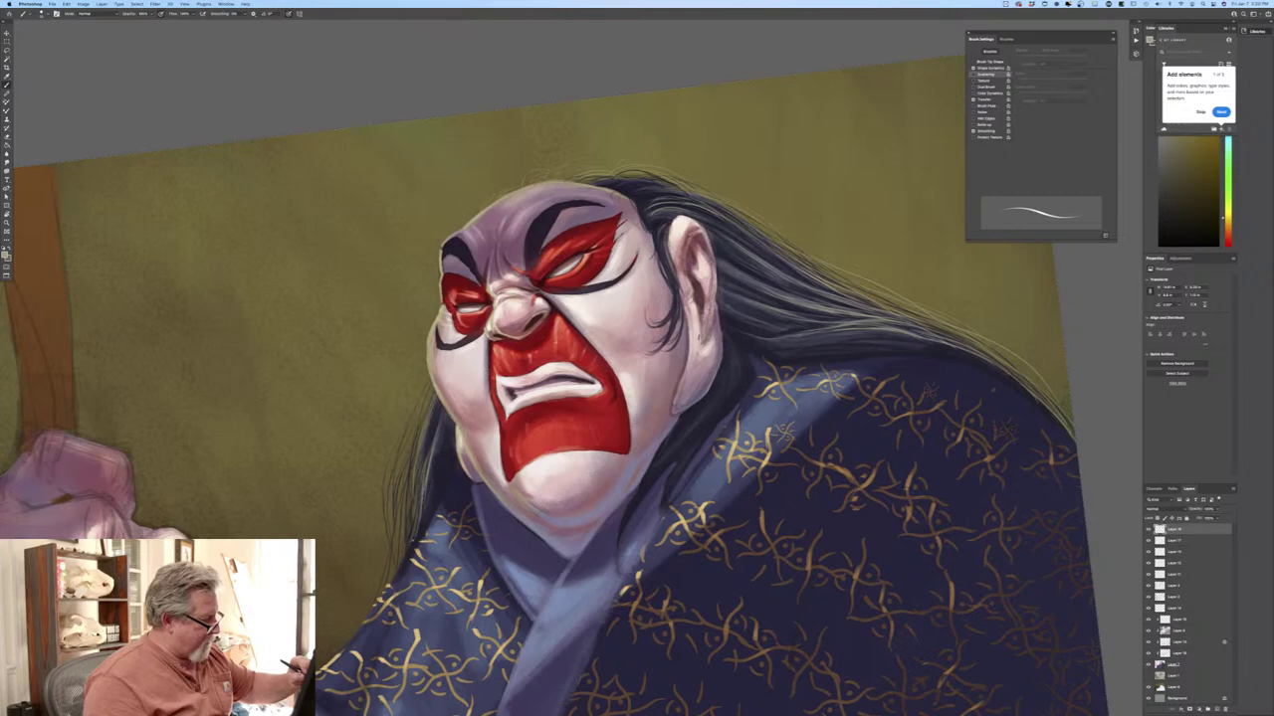
pyautogui.moveTo(430, 478); pyautogui.dragTo(410, 553)
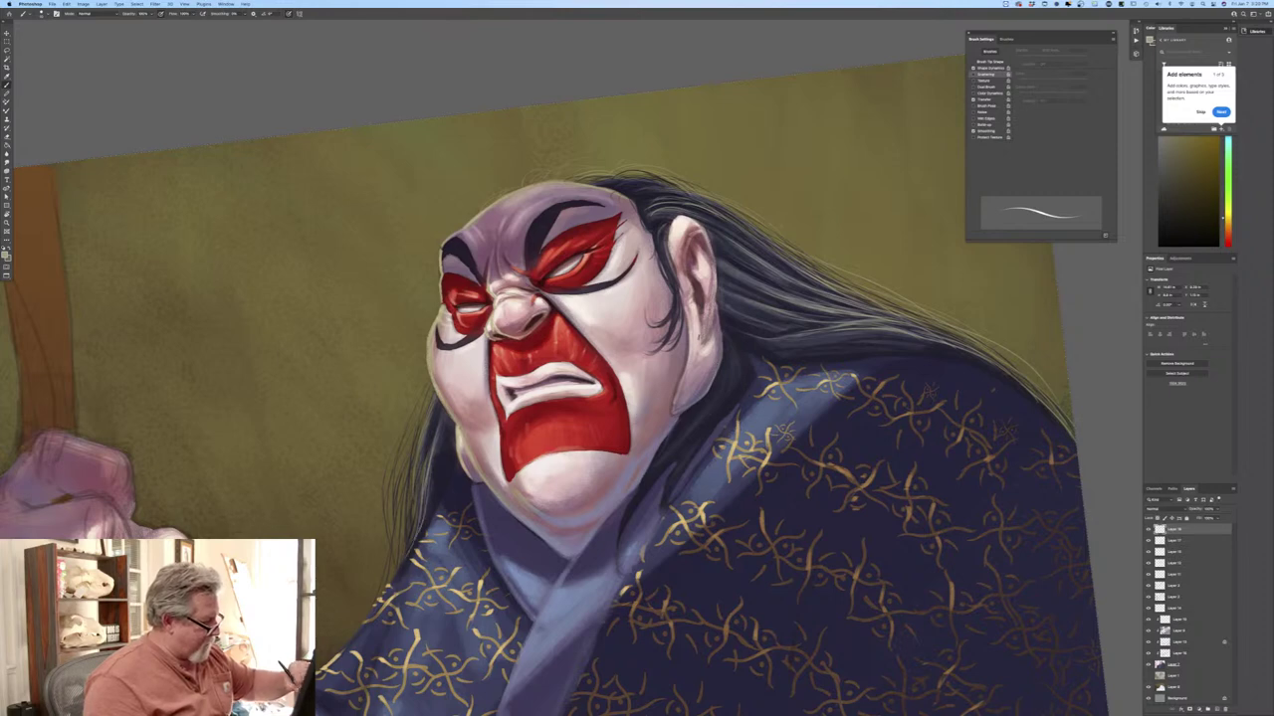
pyautogui.moveTo(416, 433); pyautogui.dragTo(410, 470)
pyautogui.moveTo(422, 423); pyautogui.dragTo(416, 453)
pyautogui.moveTo(432, 387); pyautogui.dragTo(396, 568)
pyautogui.moveTo(401, 526); pyautogui.dragTo(391, 578)
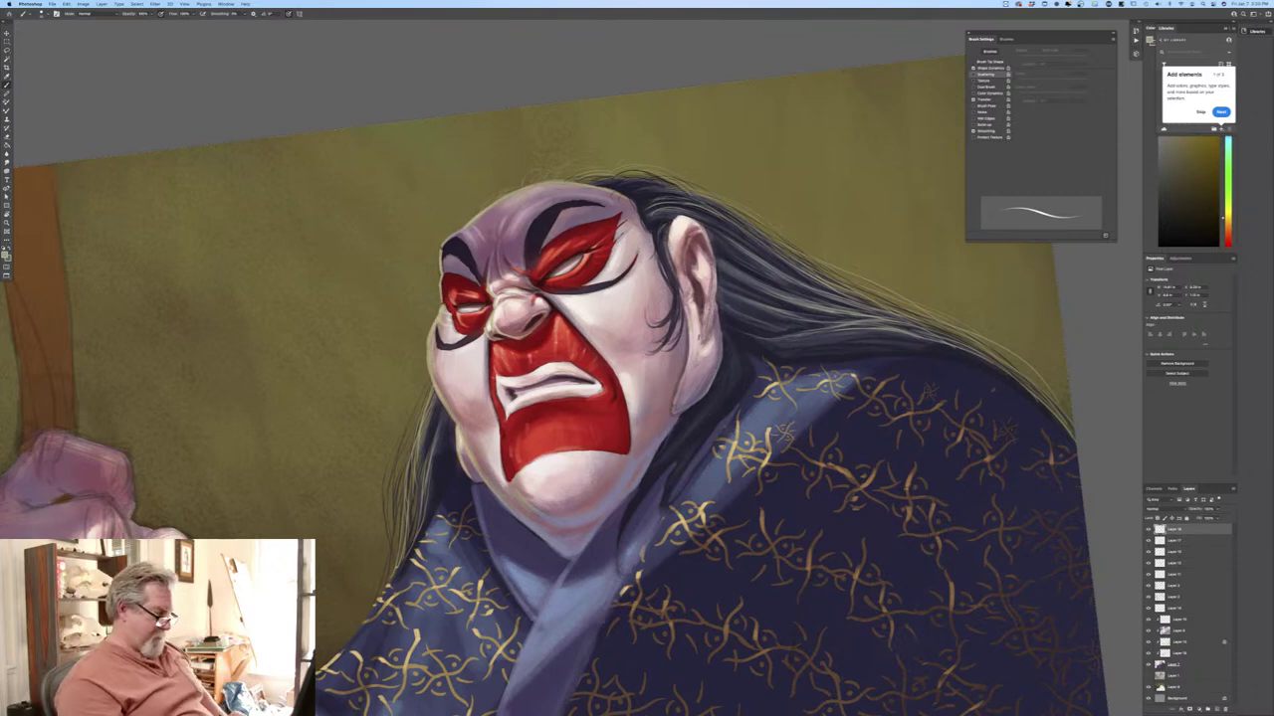
# Straighten the canvas and add a new layer above the others with its blend mode set to Multiply.
pyautogui.press('super+minus')
pyautogui.scroll(-2, 395, 569)
pyautogui.moveTo(201, 471); pyautogui.dragTo(201, 390)
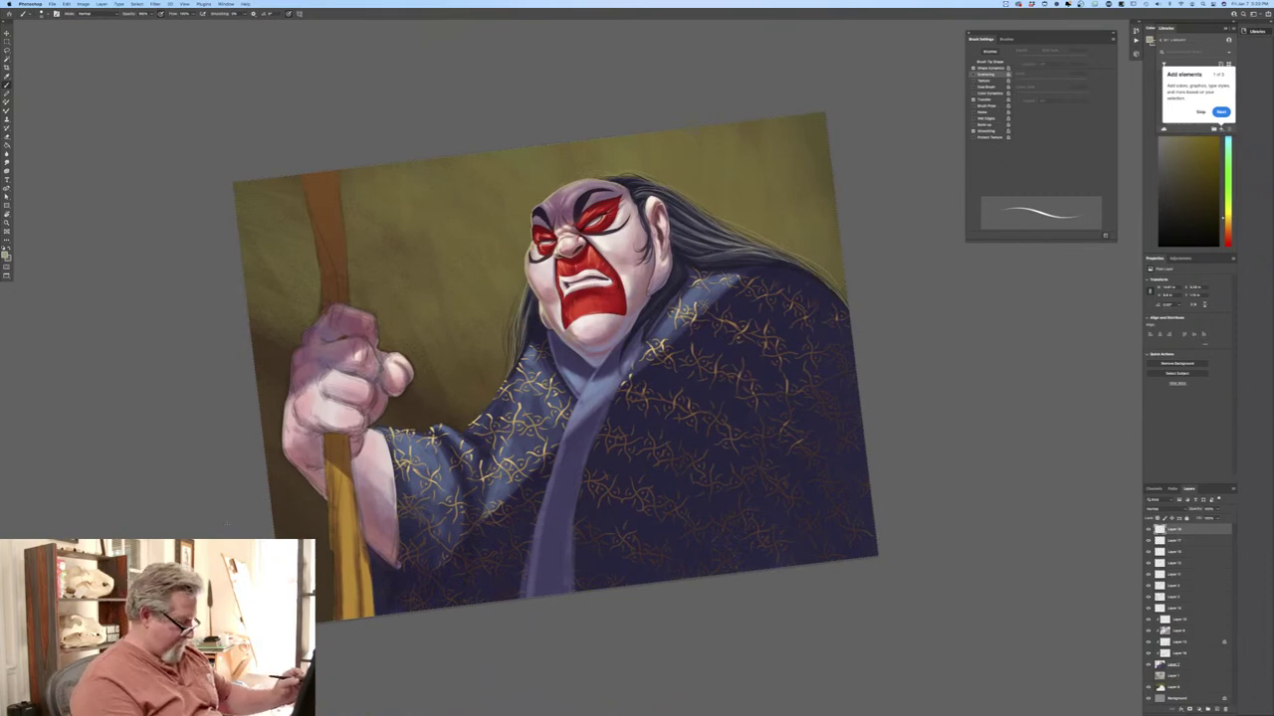
pyautogui.press('r')
pyautogui.moveTo(214, 538); pyautogui.dragTo(212, 484)
pyautogui.press('b')
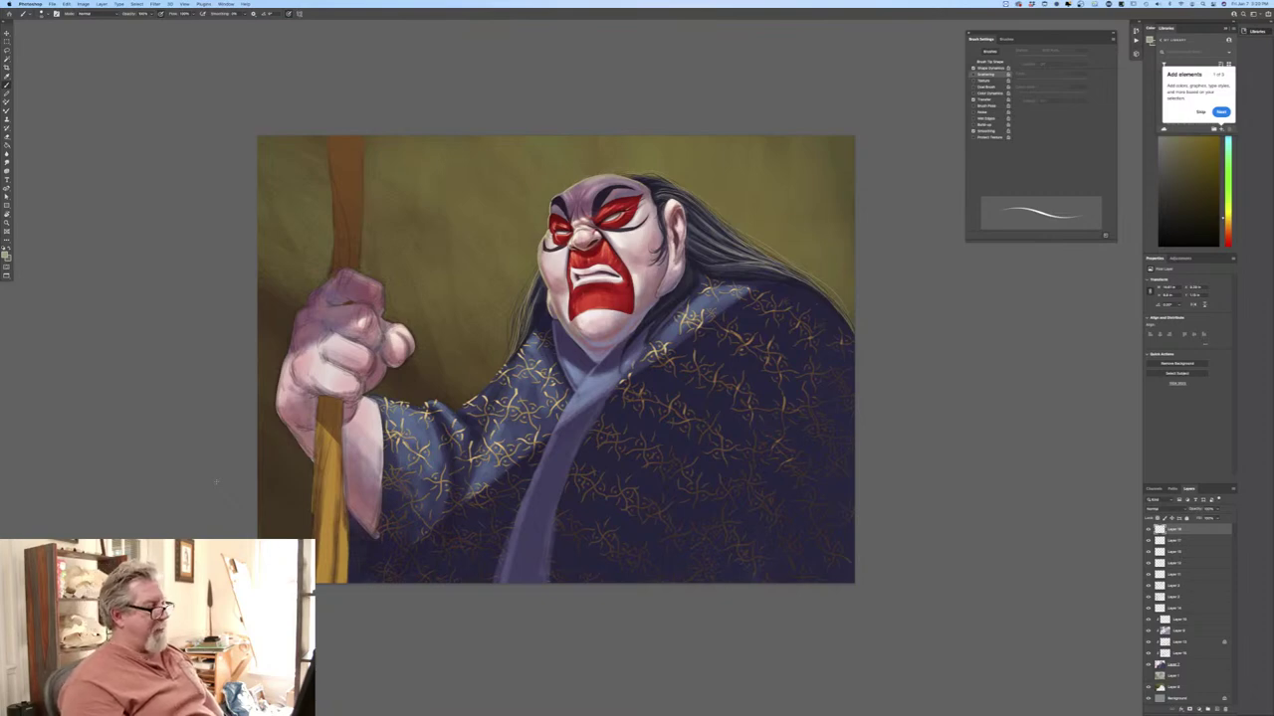
pyautogui.click(1216, 708)
pyautogui.click(1159, 509)
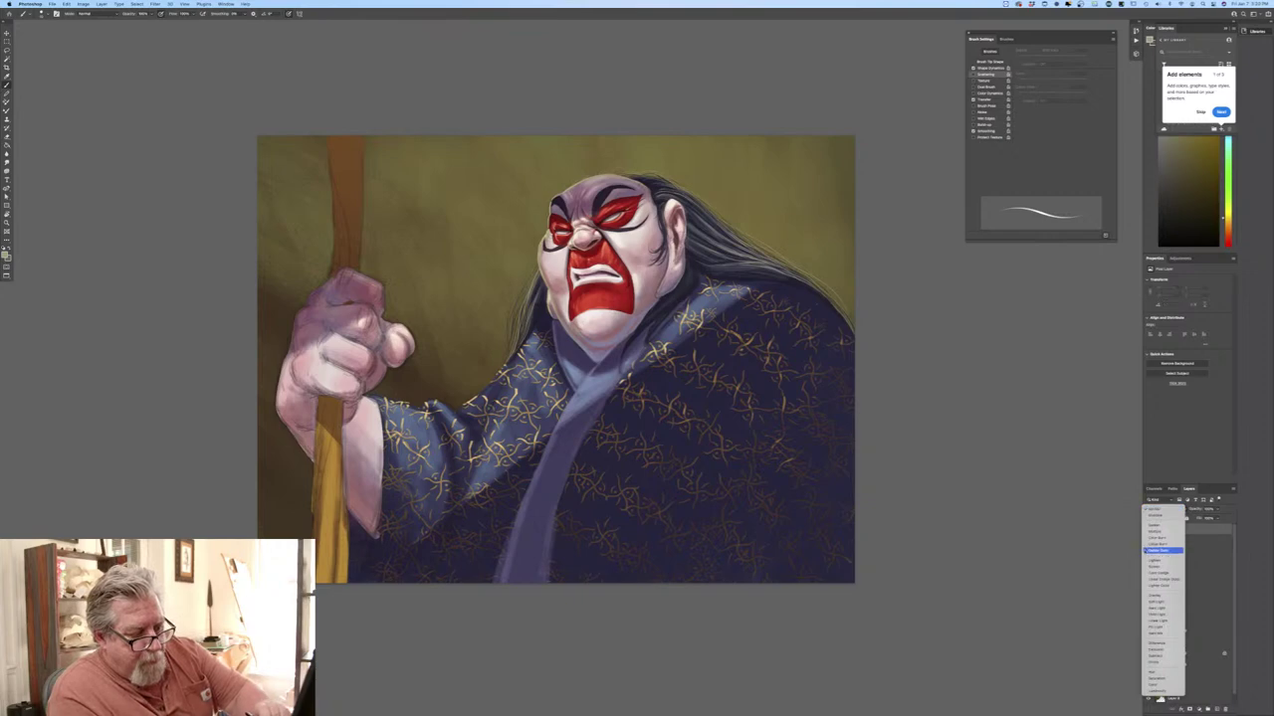
pyautogui.click(1156, 536)
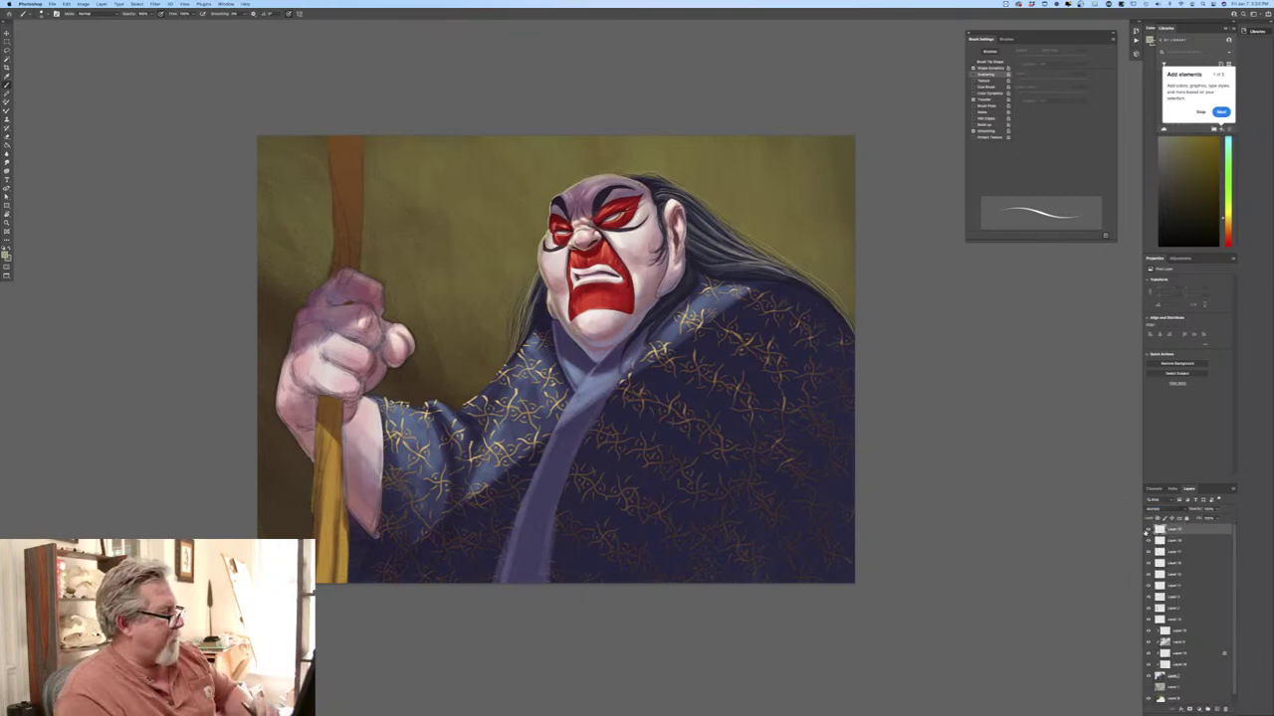
# Choose a medium, muted blue as the foreground colour and switch to the Gradient tool.
pyautogui.click(8, 256)
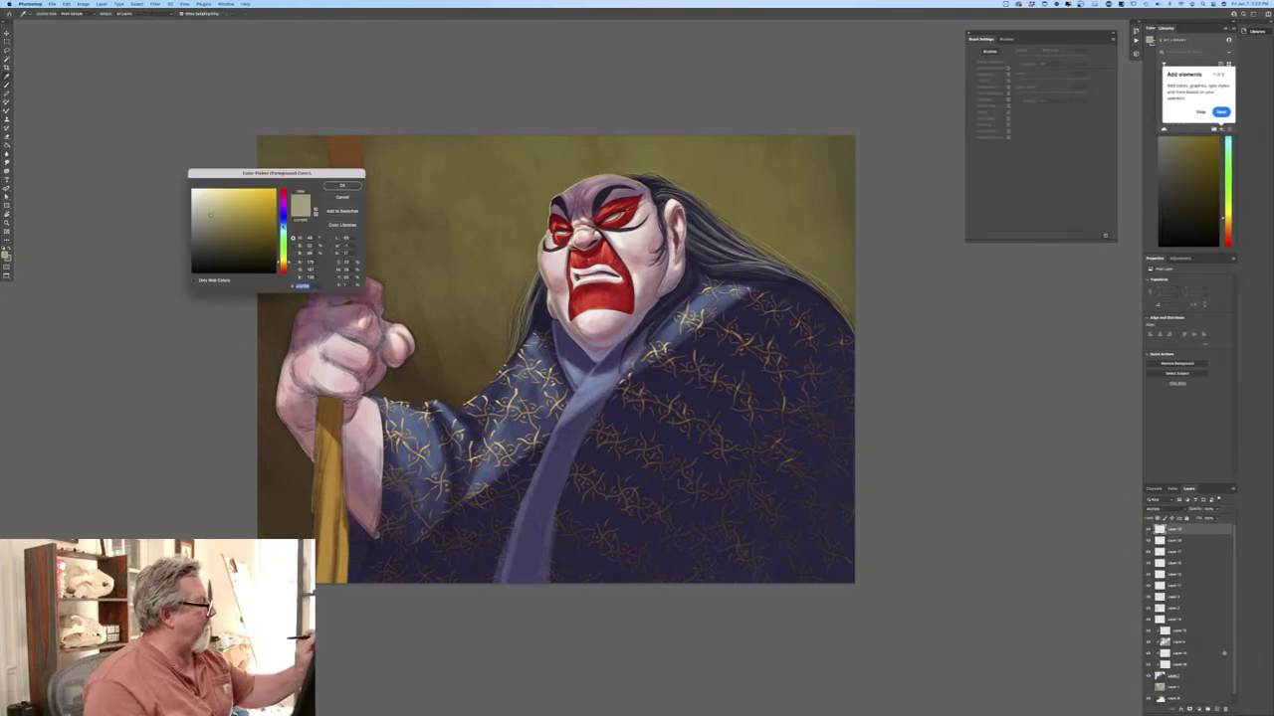
pyautogui.click(283, 225)
pyautogui.click(235, 235)
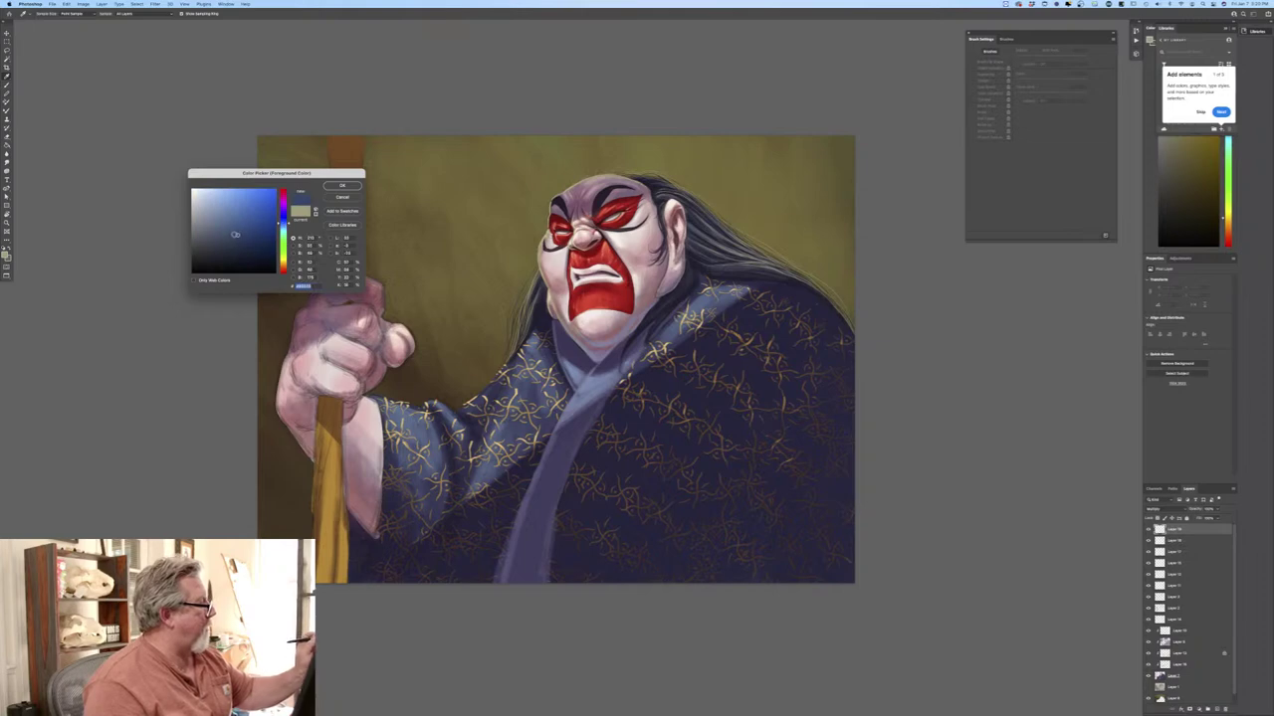
pyautogui.click(342, 185)
pyautogui.click(46, 14)
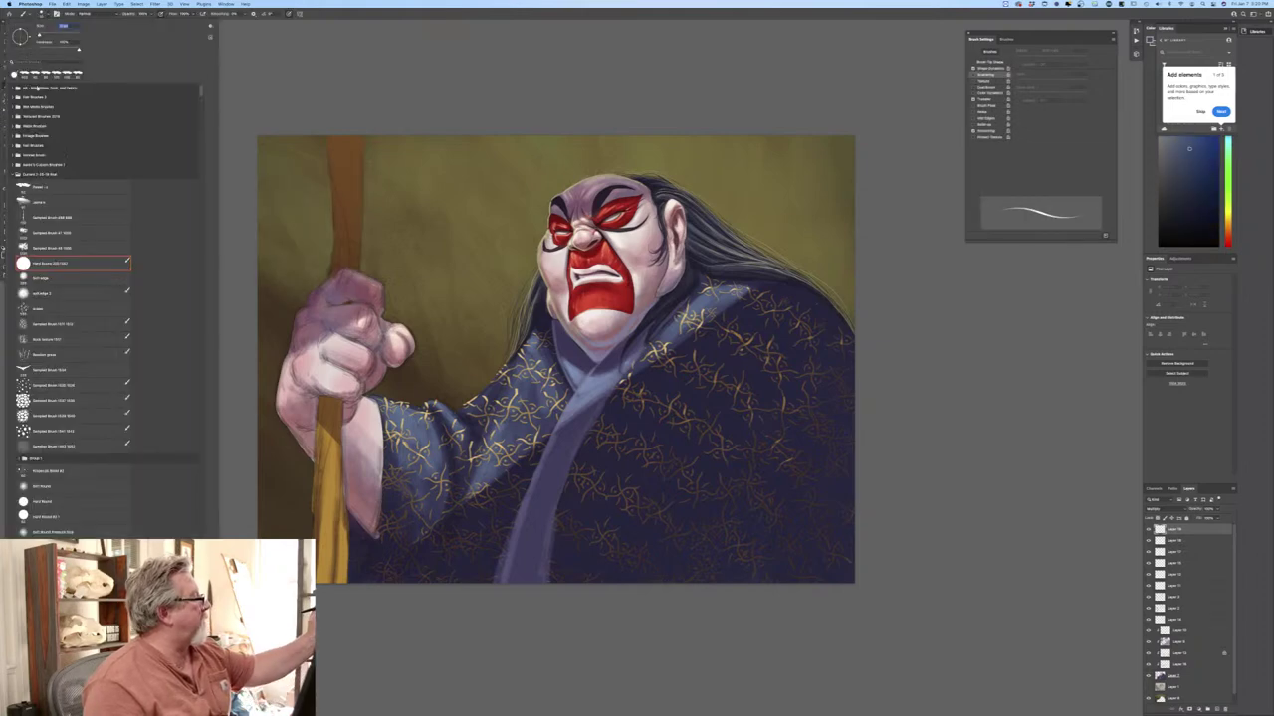
pyautogui.doubleClick(69, 264)
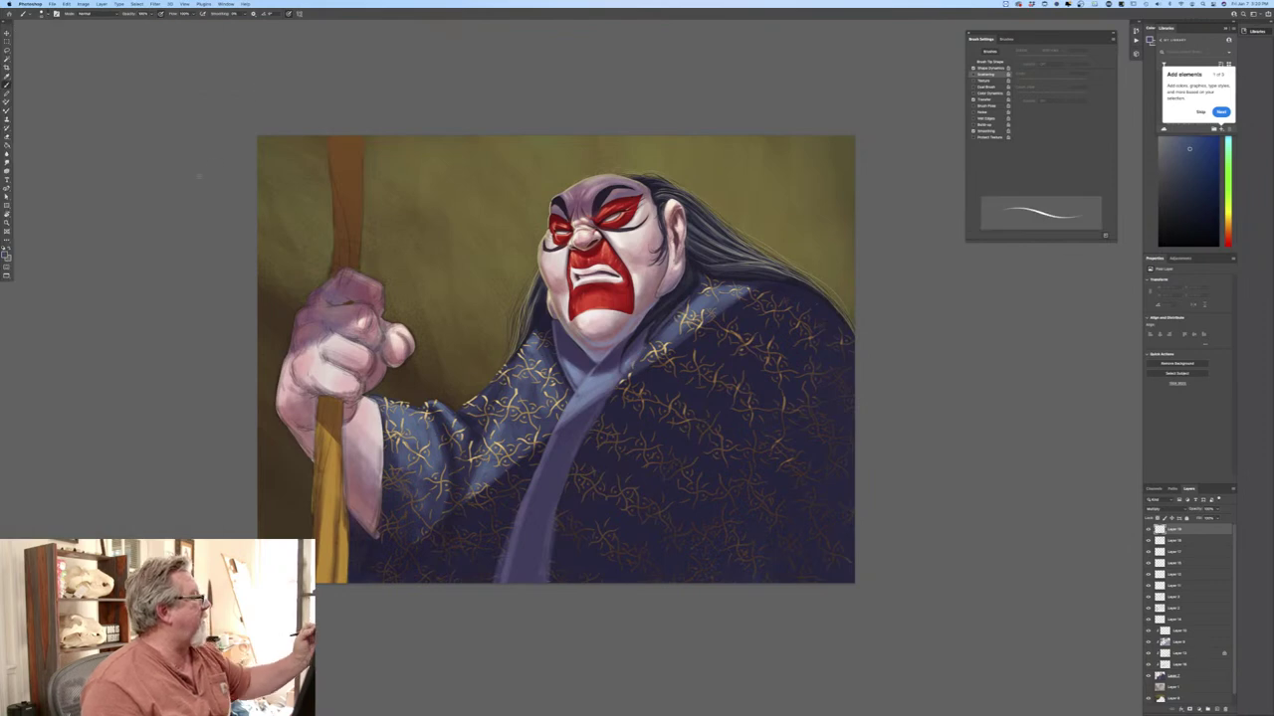
pyautogui.click(6, 146)
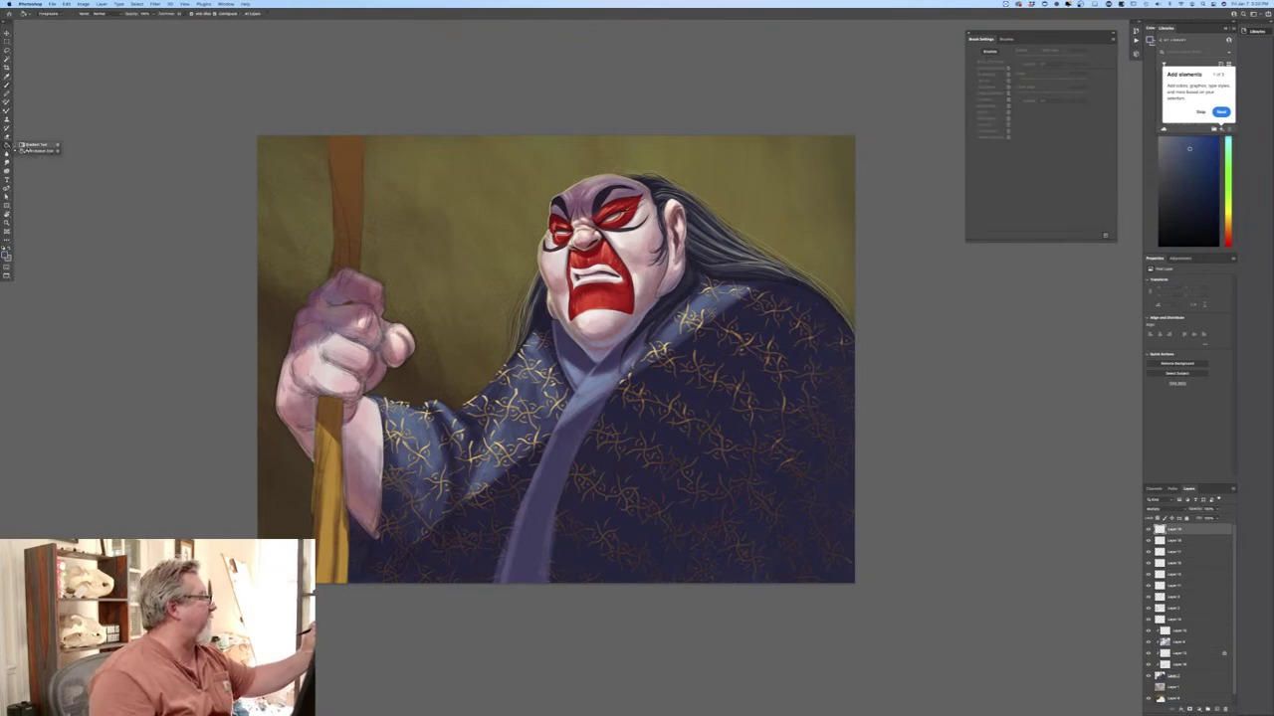
pyautogui.click(30, 146)
pyautogui.moveTo(722, 595); pyautogui.dragTo(629, 363)
pyautogui.moveTo(705, 559); pyautogui.dragTo(645, 432)
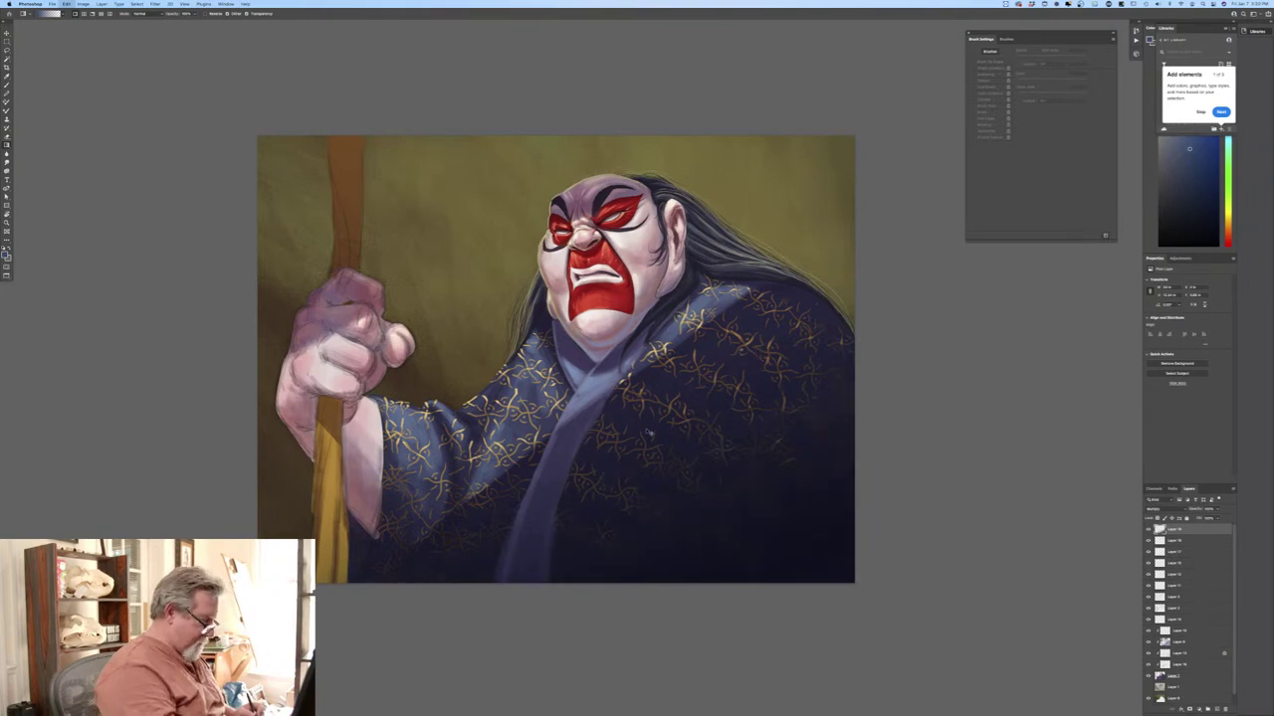
pyautogui.press('super+z')
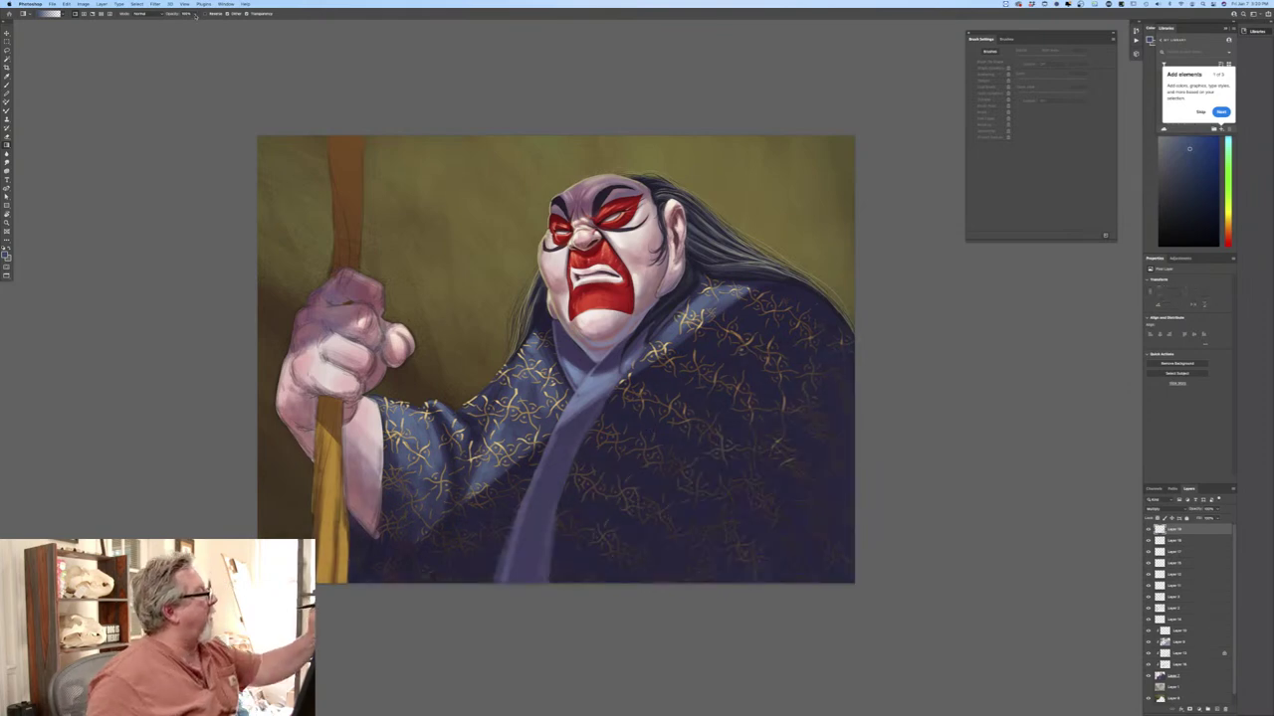
# Darken the bottom of the robe with two blue gradients fading upward from the canvas's lower edge.
pyautogui.moveTo(750, 589); pyautogui.dragTo(661, 365)
pyautogui.moveTo(556, 605); pyautogui.dragTo(500, 523)
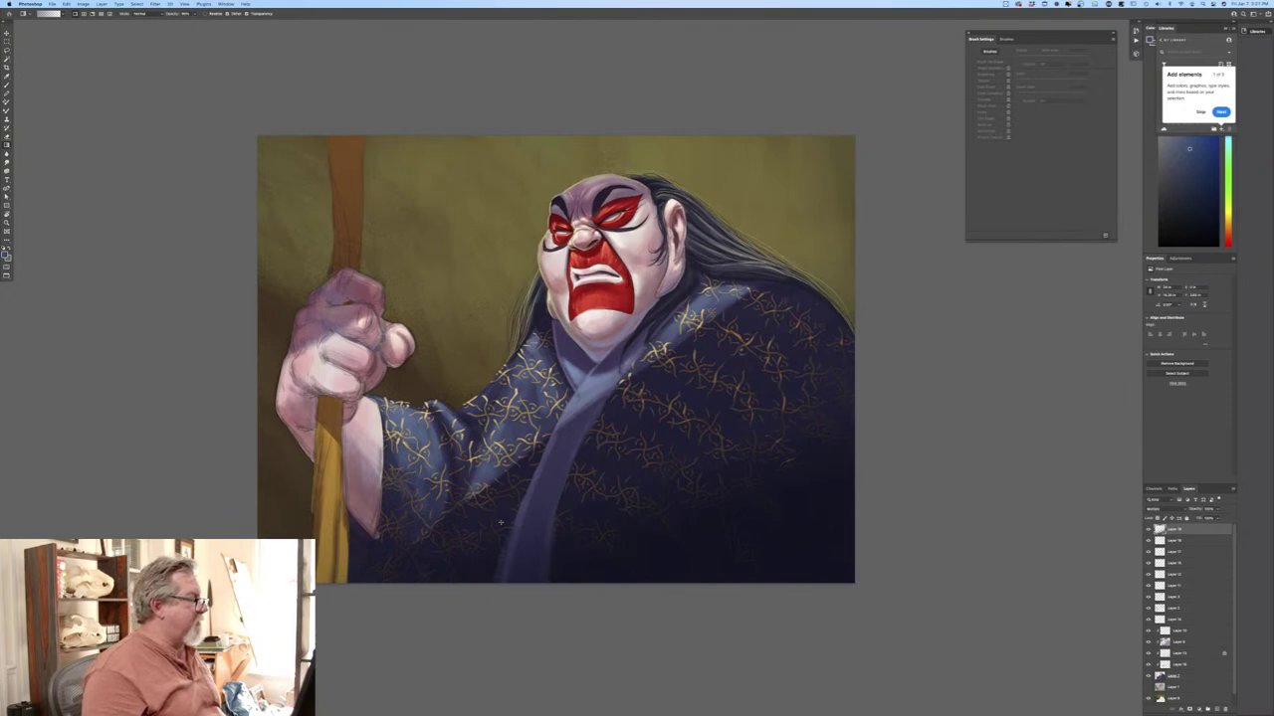
# Sample the pink of the hand and set a light, muted pink as the foreground colour.
pyautogui.click(7, 252)
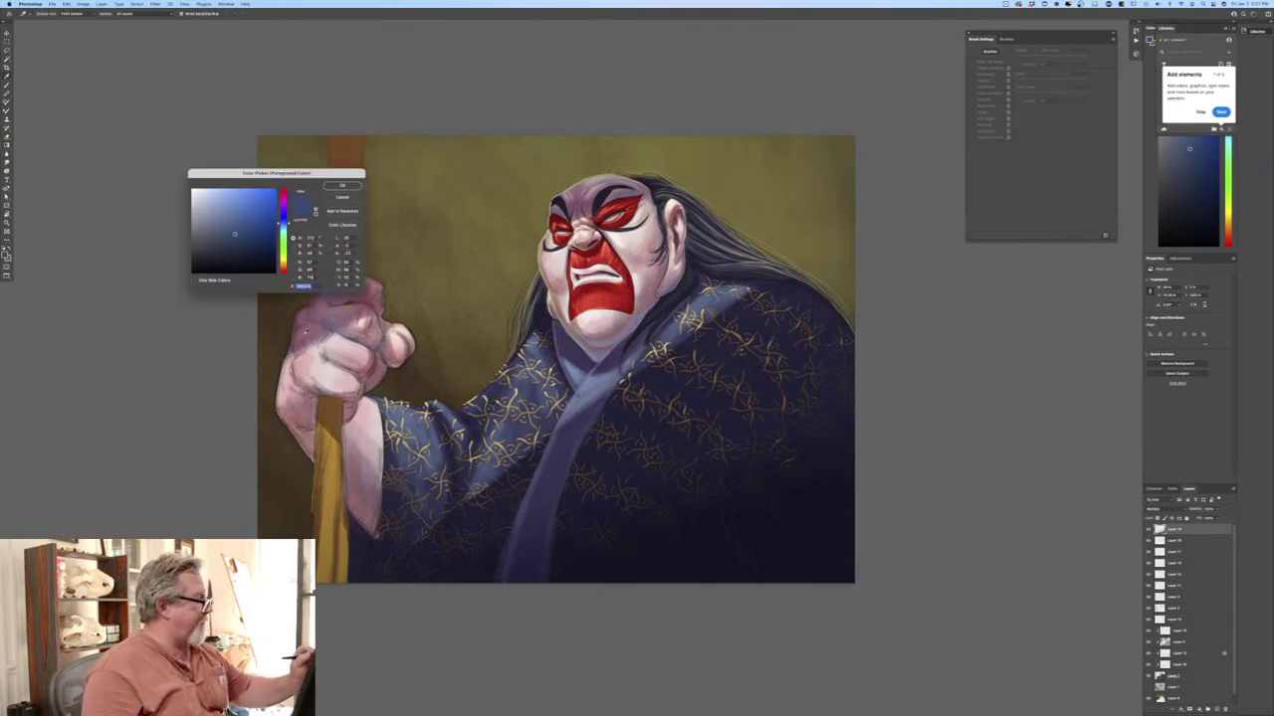
pyautogui.click(305, 334)
pyautogui.click(214, 208)
pyautogui.click(211, 204)
pyautogui.click(211, 210)
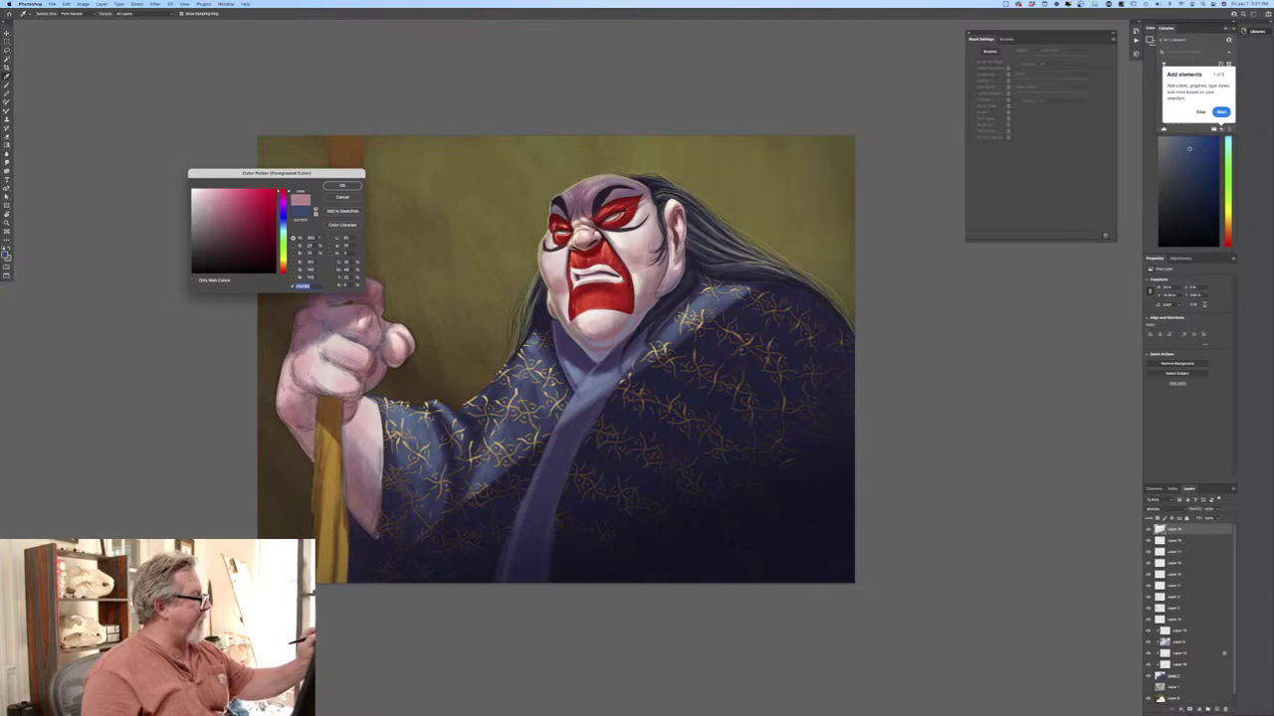
pyautogui.click(342, 186)
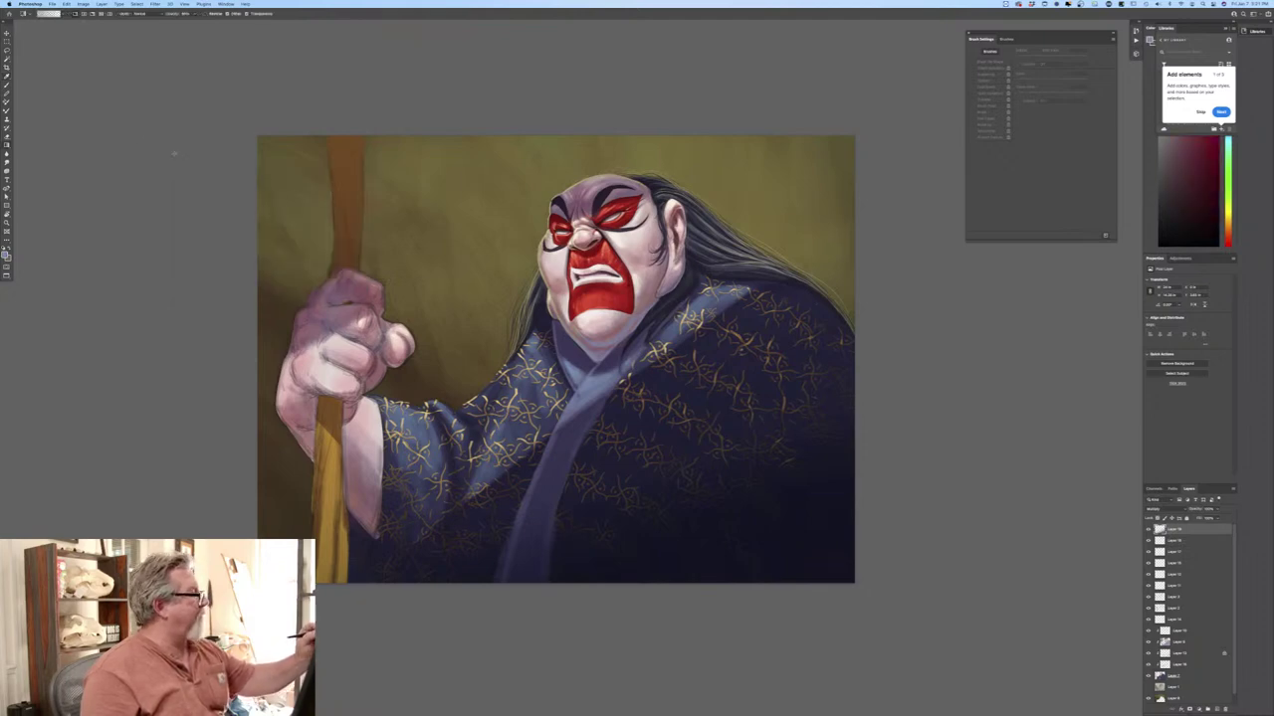
# Switch to the Brush tool with a painting brush preset and add a new layer above the others for the hand.
pyautogui.click(7, 86)
pyautogui.click(43, 14)
pyautogui.doubleClick(37, 189)
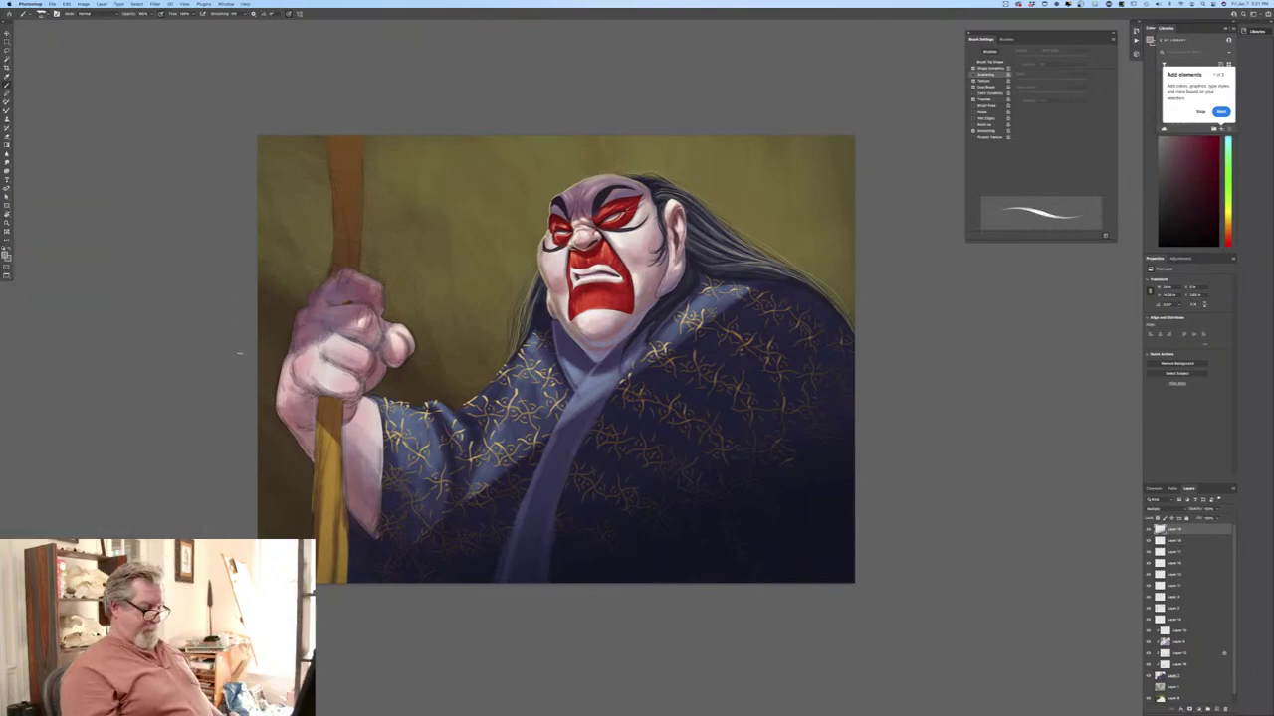
pyautogui.press('super+plus')
pyautogui.moveTo(380, 686); pyautogui.dragTo(567, 646)
pyautogui.press('super+equal')
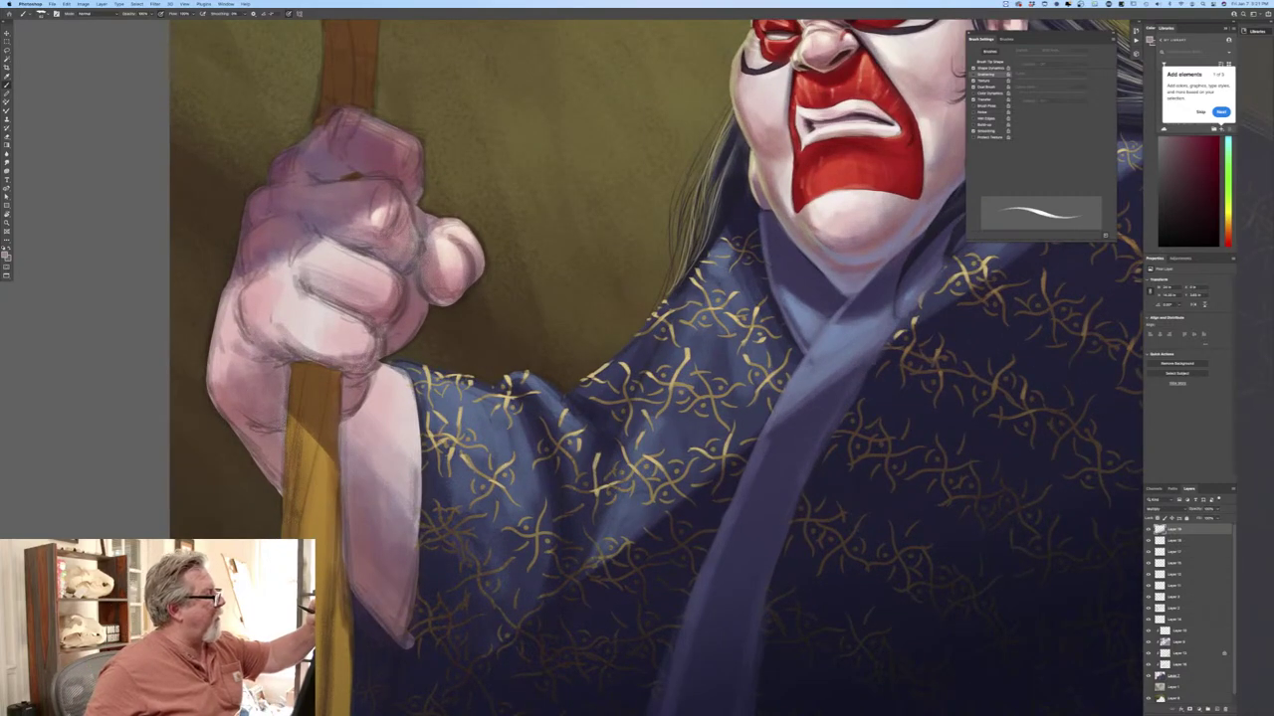
pyautogui.click(1215, 709)
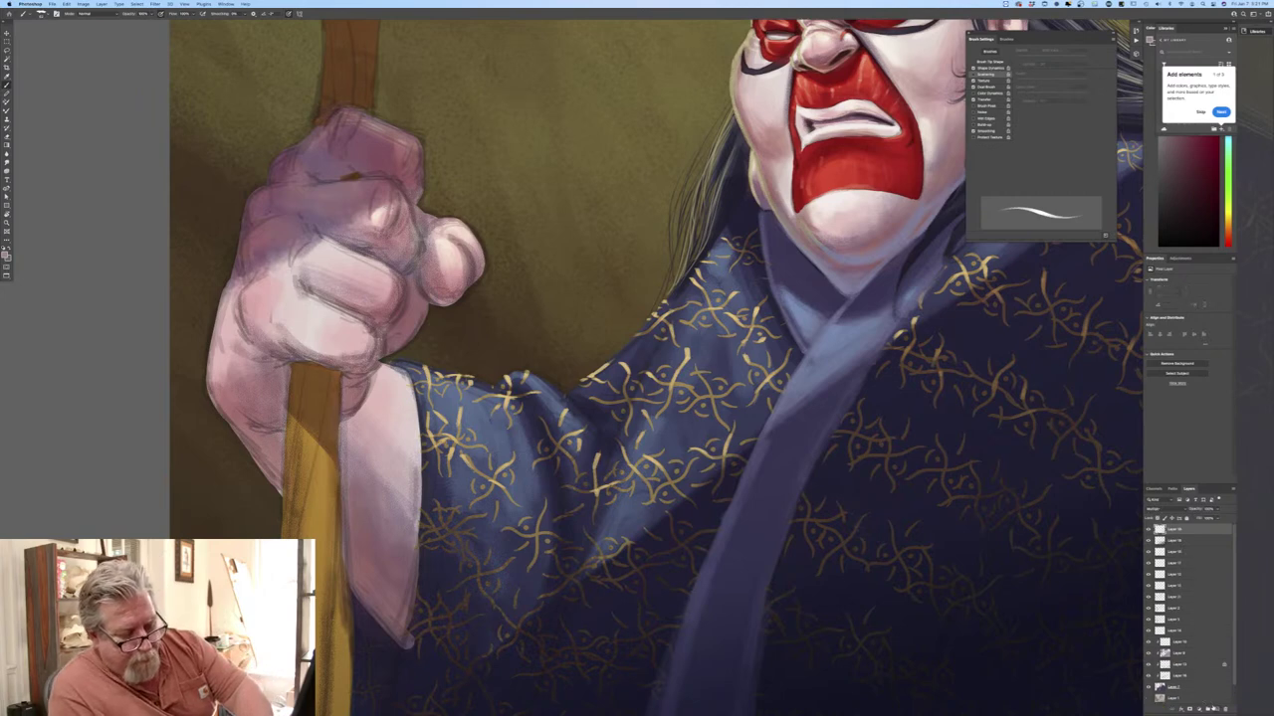
# Repaint the edges of the hand's uppermost finger in muted pink over the sketch outline.
pyautogui.moveTo(342, 110)
pyautogui.mouseDown()
pyautogui.moveTo(325, 126)
pyautogui.moveTo(346, 132)
pyautogui.moveTo(362, 113)
pyautogui.moveTo(421, 147)
pyautogui.moveTo(422, 185)
pyautogui.moveTo(401, 189)
pyautogui.moveTo(426, 212)
pyautogui.mouseUp()
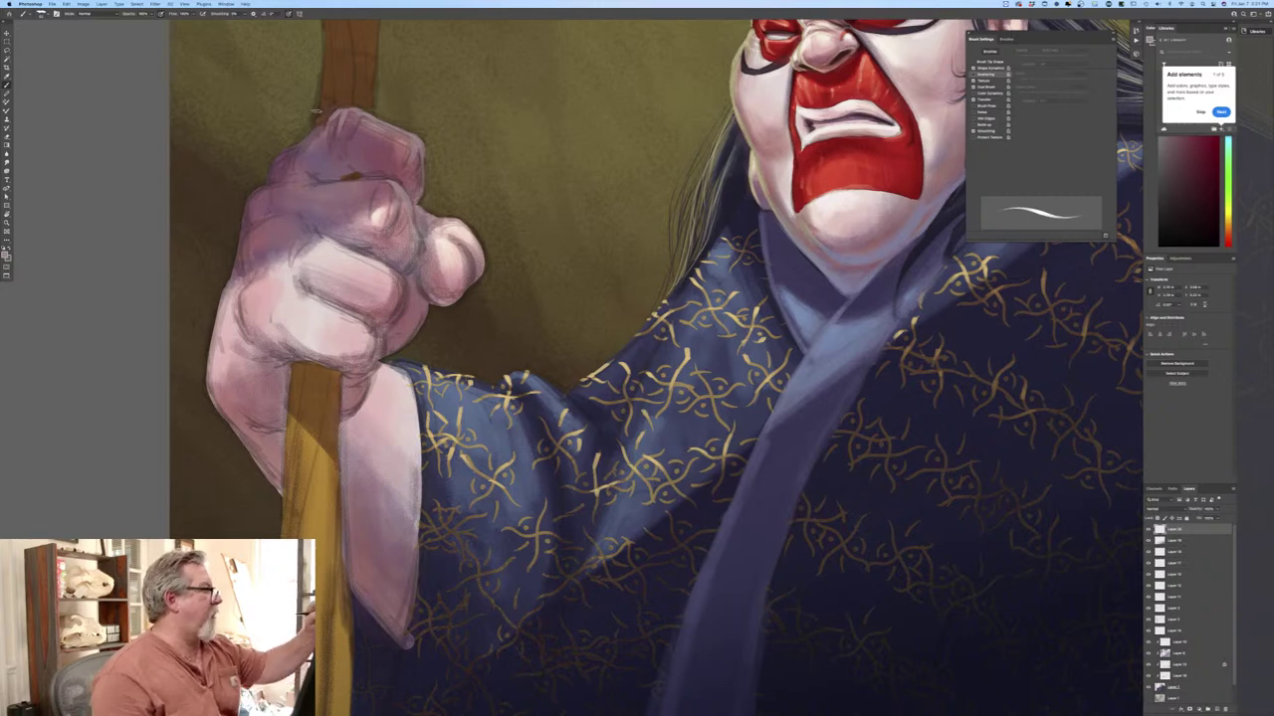
pyautogui.moveTo(338, 111); pyautogui.dragTo(308, 137)
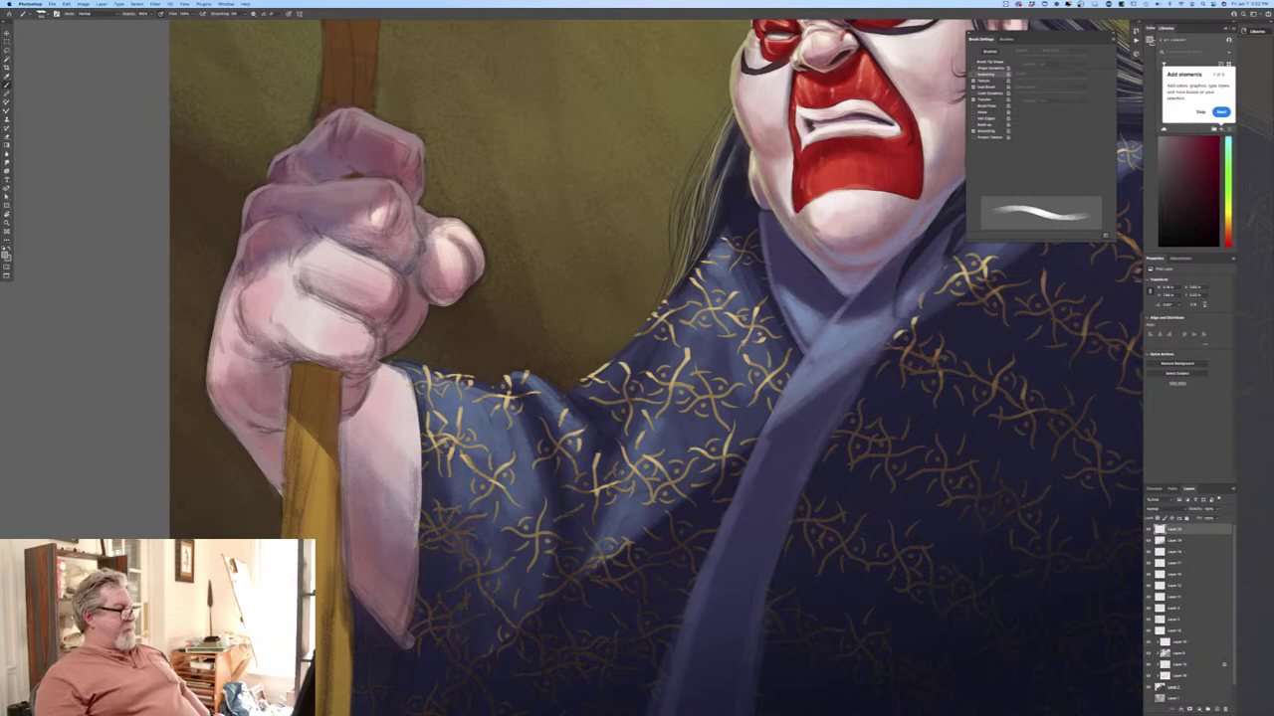
# Reduce the brush size and paint over the dark outline below the lowest finger and along the thumb's underside.
pyautogui.click(9, 254)
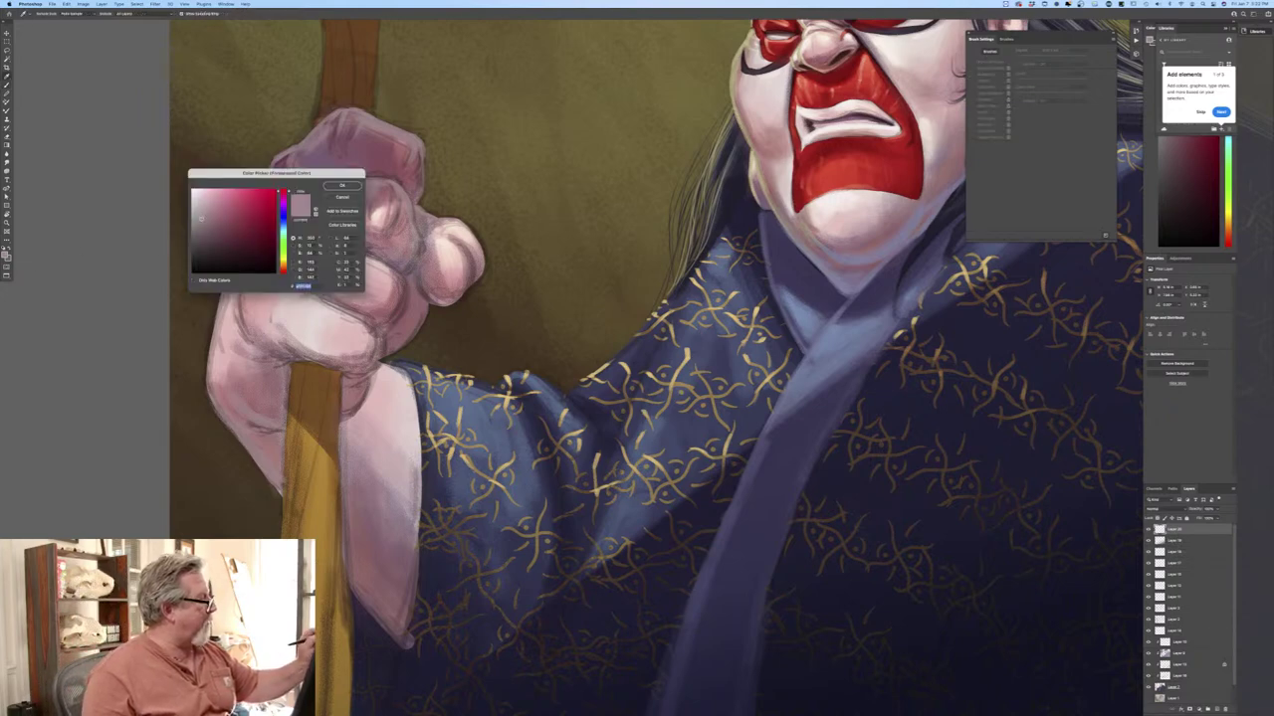
pyautogui.press('Return')
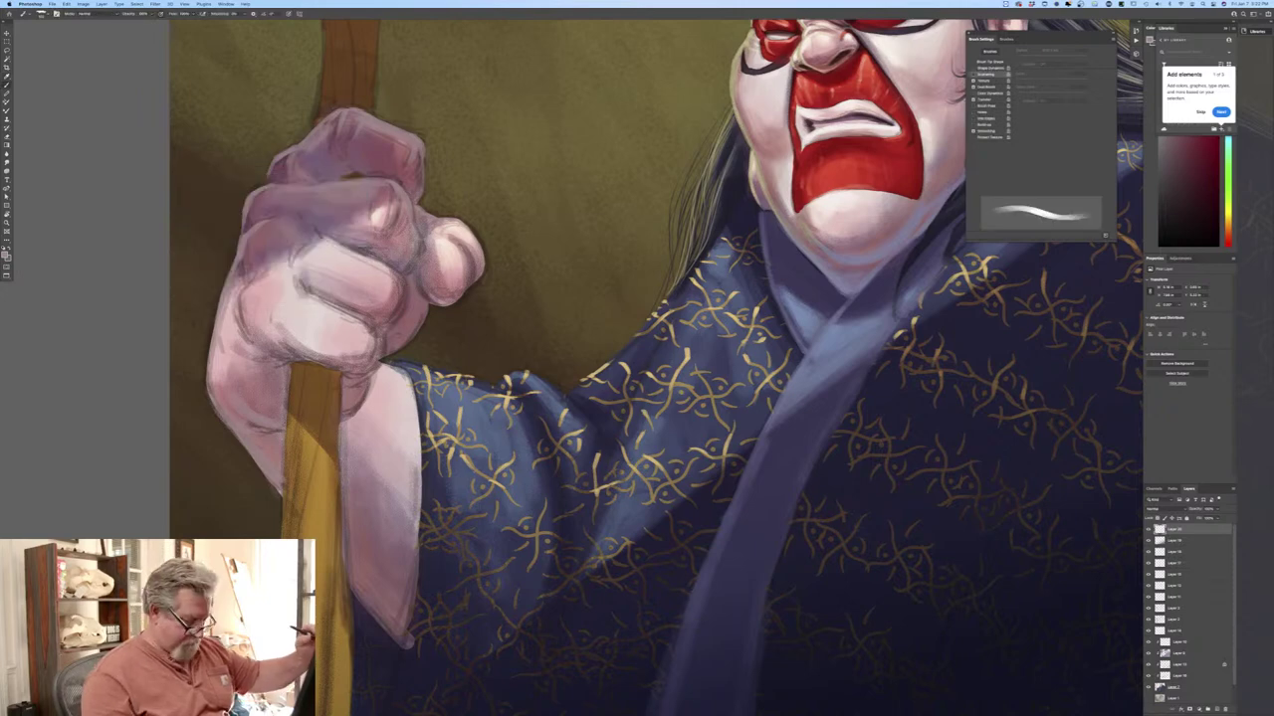
pyautogui.press('[')
pyautogui.press('[')
pyautogui.press('[')
pyautogui.press('[')
pyautogui.press('[')
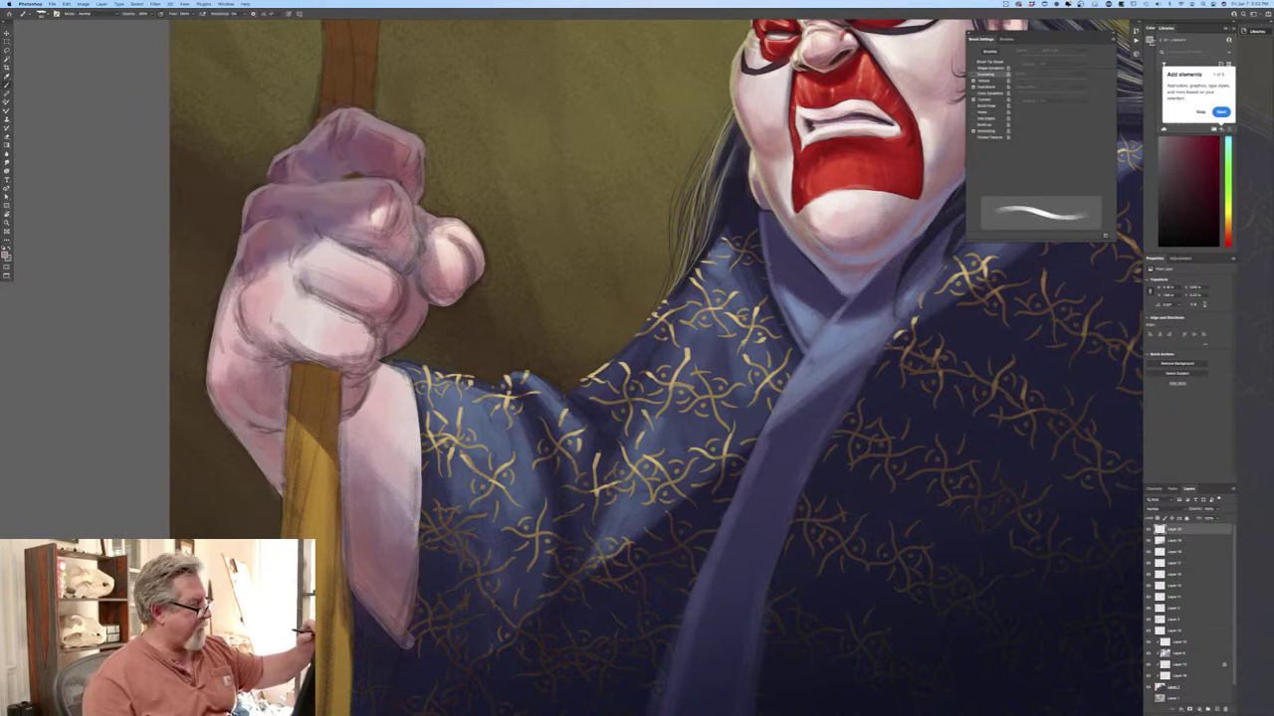
pyautogui.moveTo(388, 331)
pyautogui.mouseDown()
pyautogui.moveTo(404, 291)
pyautogui.moveTo(404, 348)
pyautogui.moveTo(376, 366)
pyautogui.mouseUp()
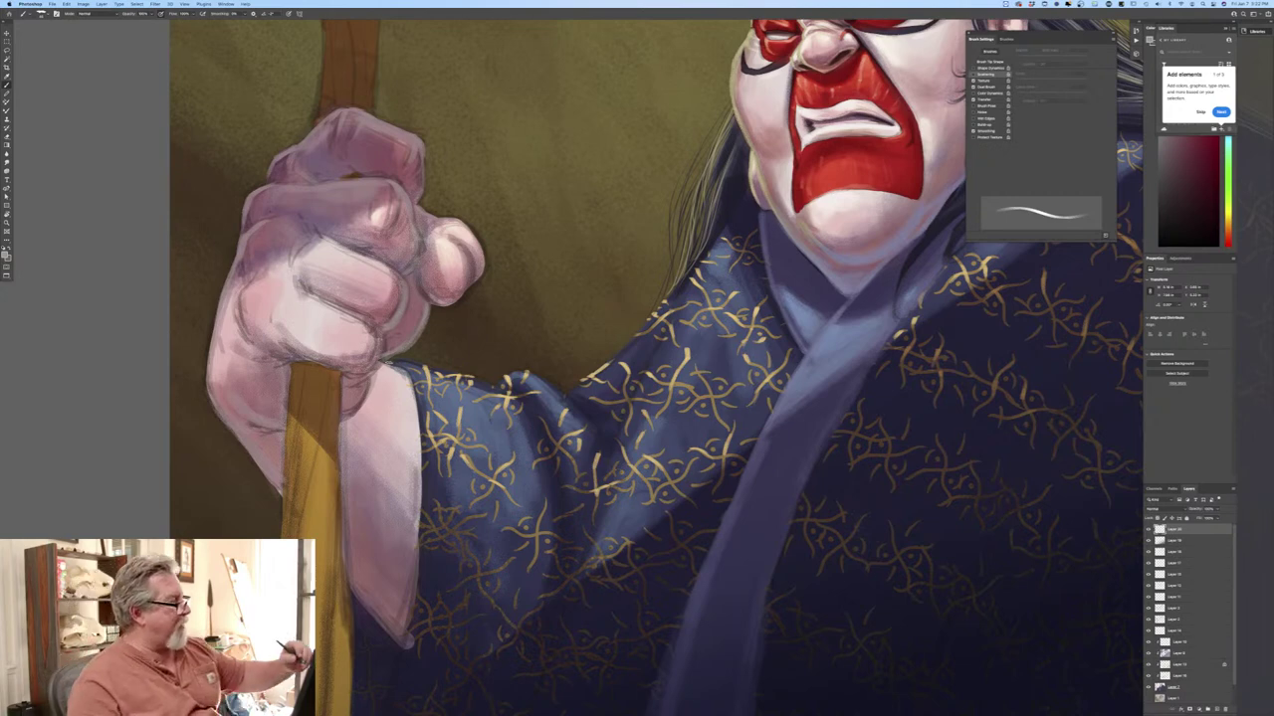
pyautogui.moveTo(470, 256); pyautogui.dragTo(460, 301)
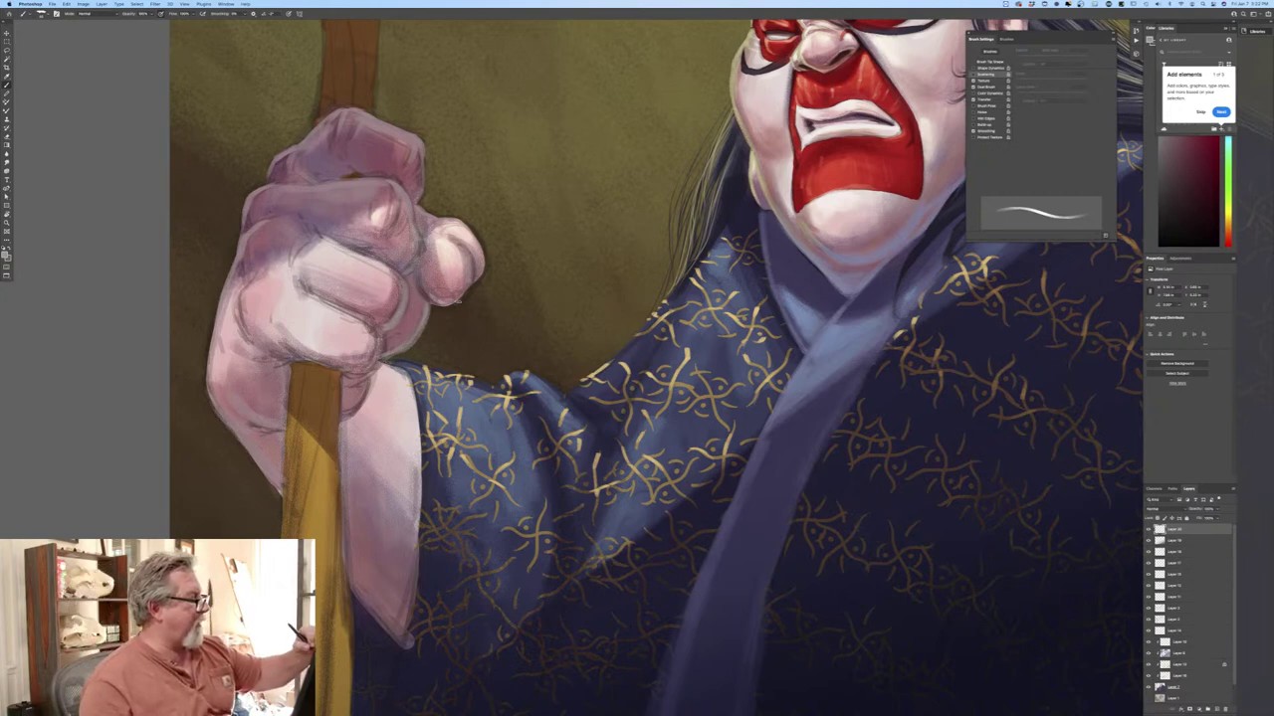
# Set a lighter greyish pink as the foreground colour and extend the outer edge of the thumb with it.
pyautogui.click(5, 255)
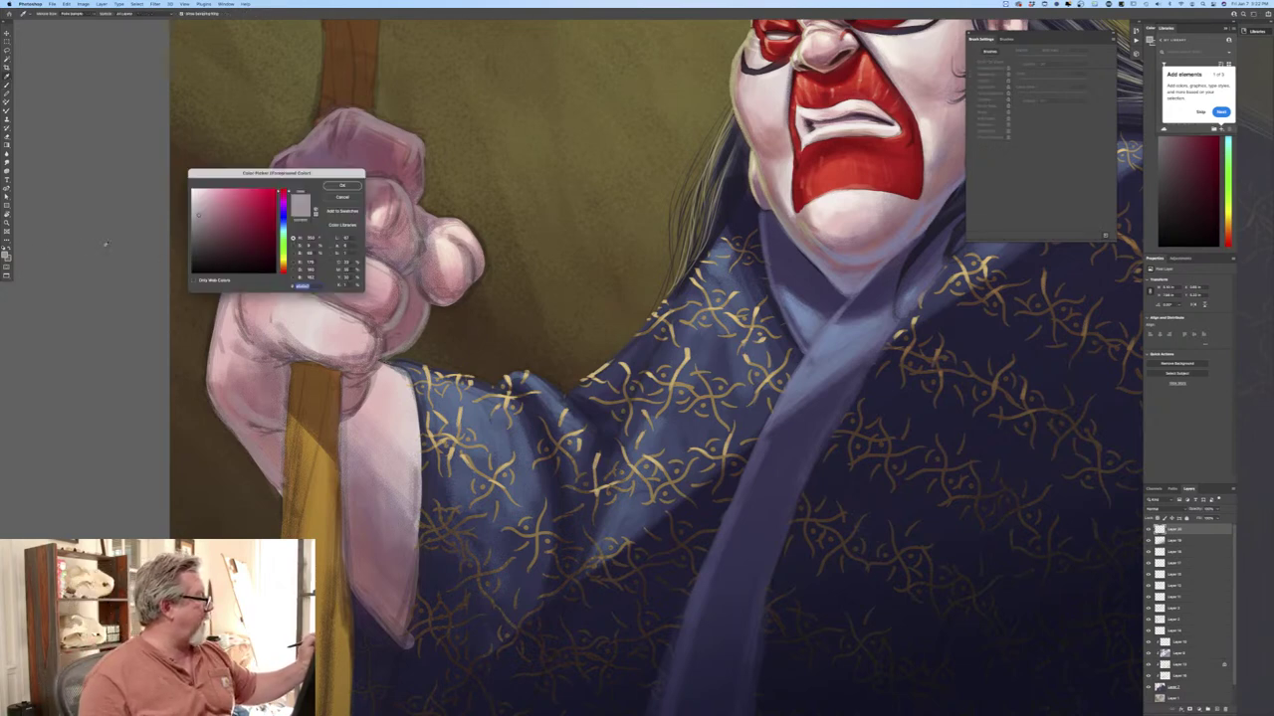
pyautogui.click(197, 206)
pyautogui.click(342, 186)
pyautogui.moveTo(483, 242); pyautogui.dragTo(478, 284)
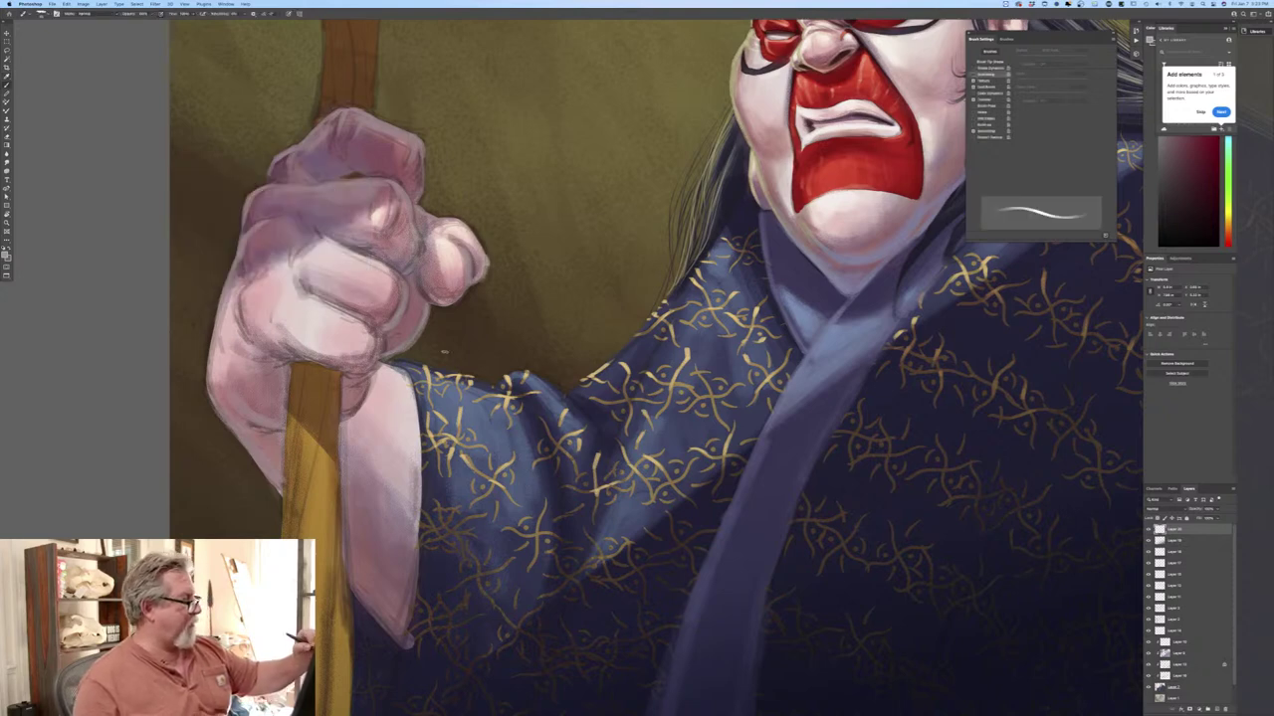
# Set a very pale pink as the foreground colour and highlight the middle and upper knuckles with a slightly larger brush.
pyautogui.press('x')
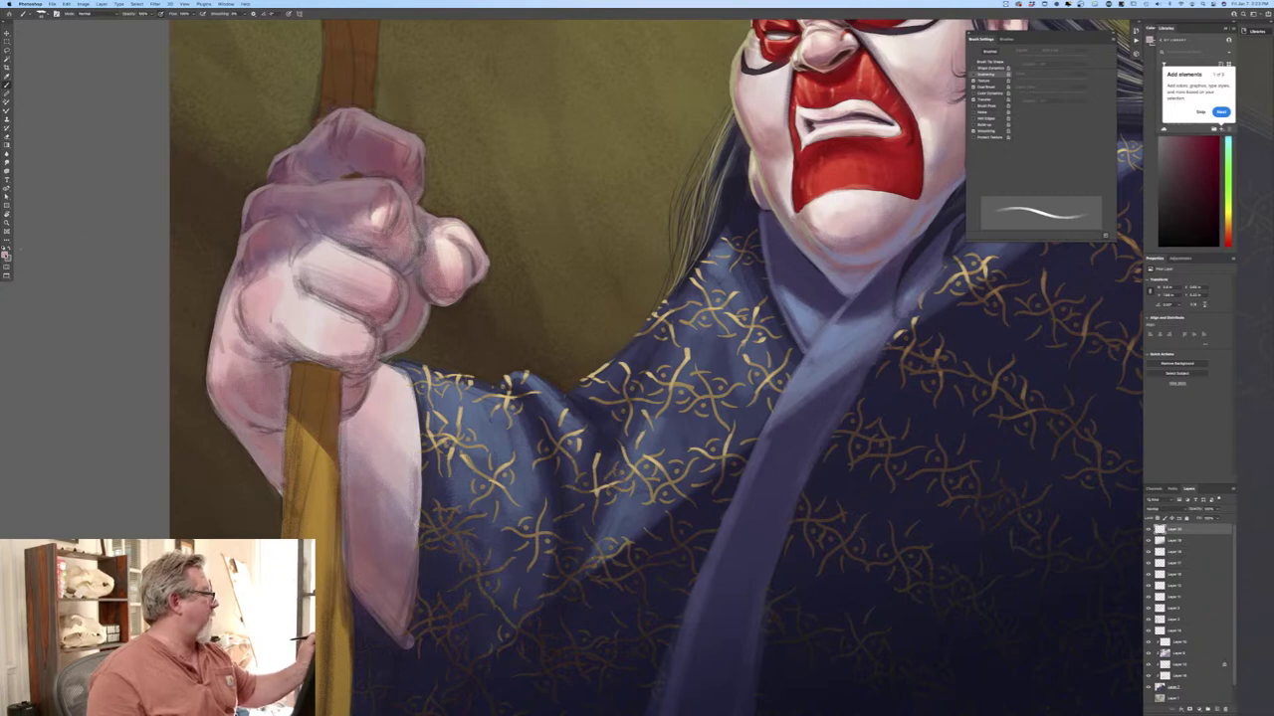
pyautogui.click(5, 255)
pyautogui.click(381, 262)
pyautogui.click(203, 194)
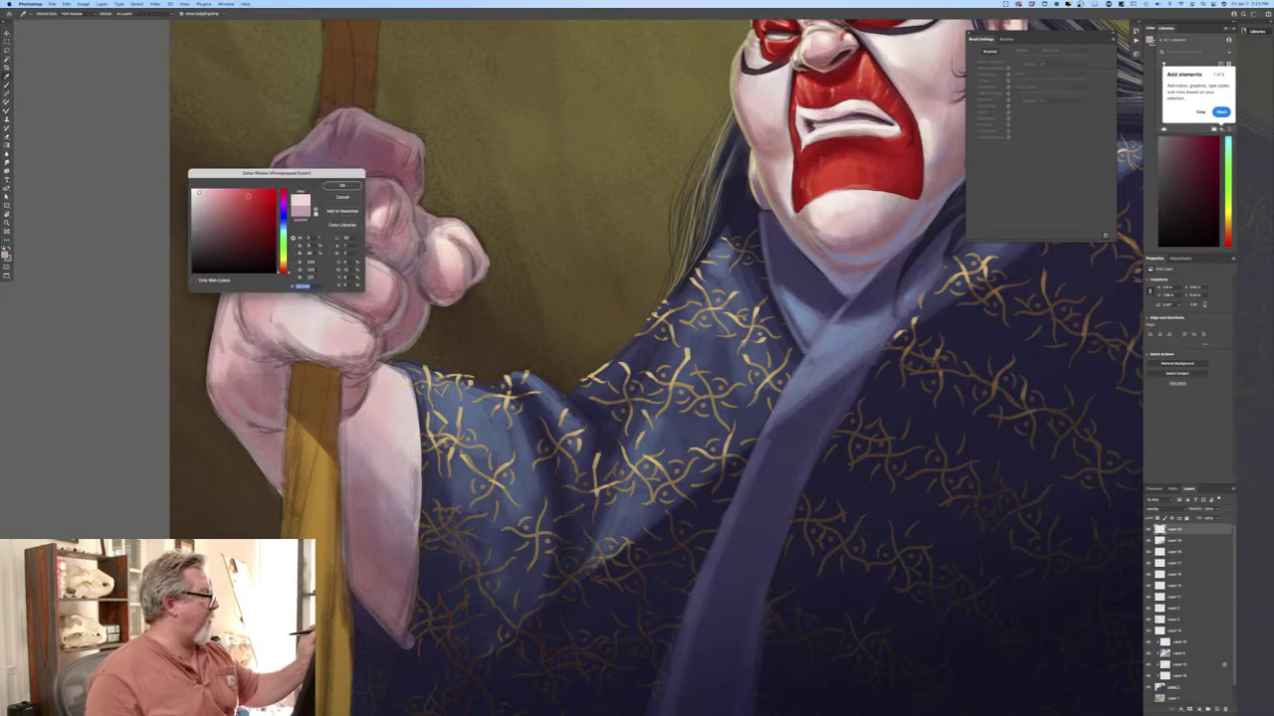
pyautogui.click(342, 187)
pyautogui.moveTo(320, 244); pyautogui.dragTo(401, 278)
pyautogui.press(']')
pyautogui.moveTo(388, 205); pyautogui.dragTo(360, 226)
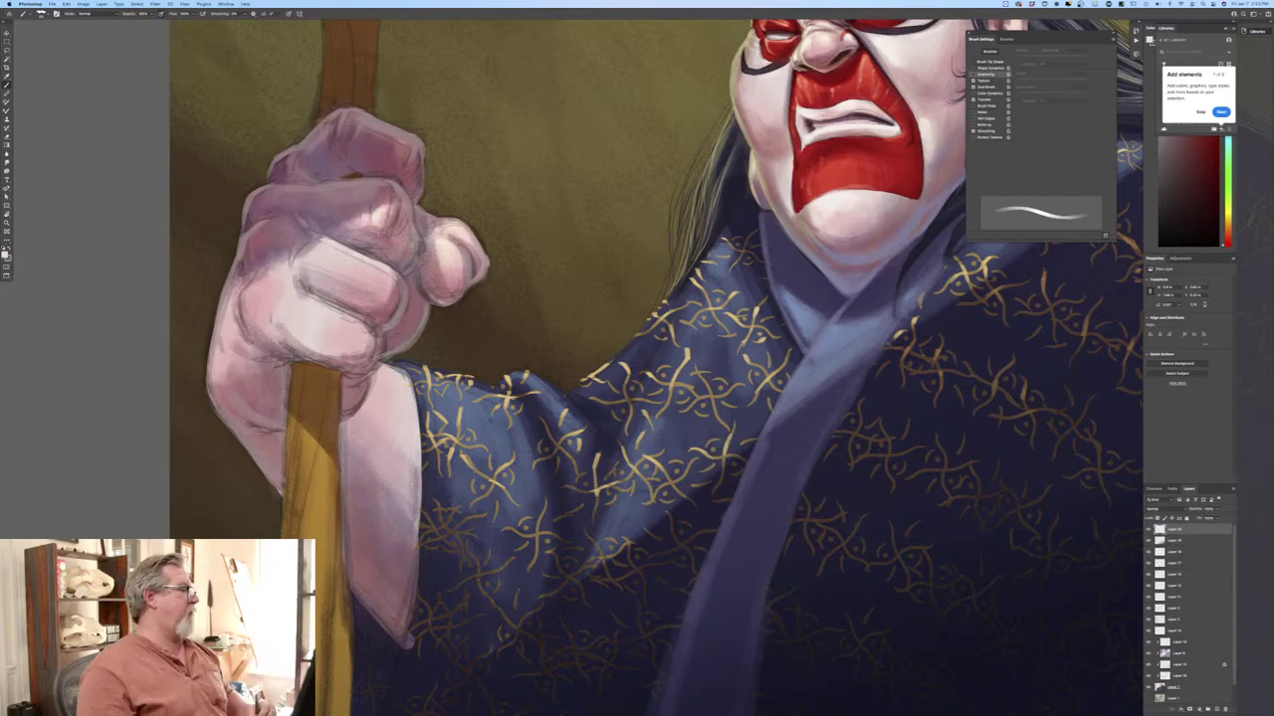
# Add pale pink highlights to the thumb, the lowest finger and the outer edge of the back of the hand.
pyautogui.moveTo(440, 238)
pyautogui.mouseDown()
pyautogui.moveTo(433, 252)
pyautogui.moveTo(465, 227)
pyautogui.moveTo(483, 252)
pyautogui.mouseUp()
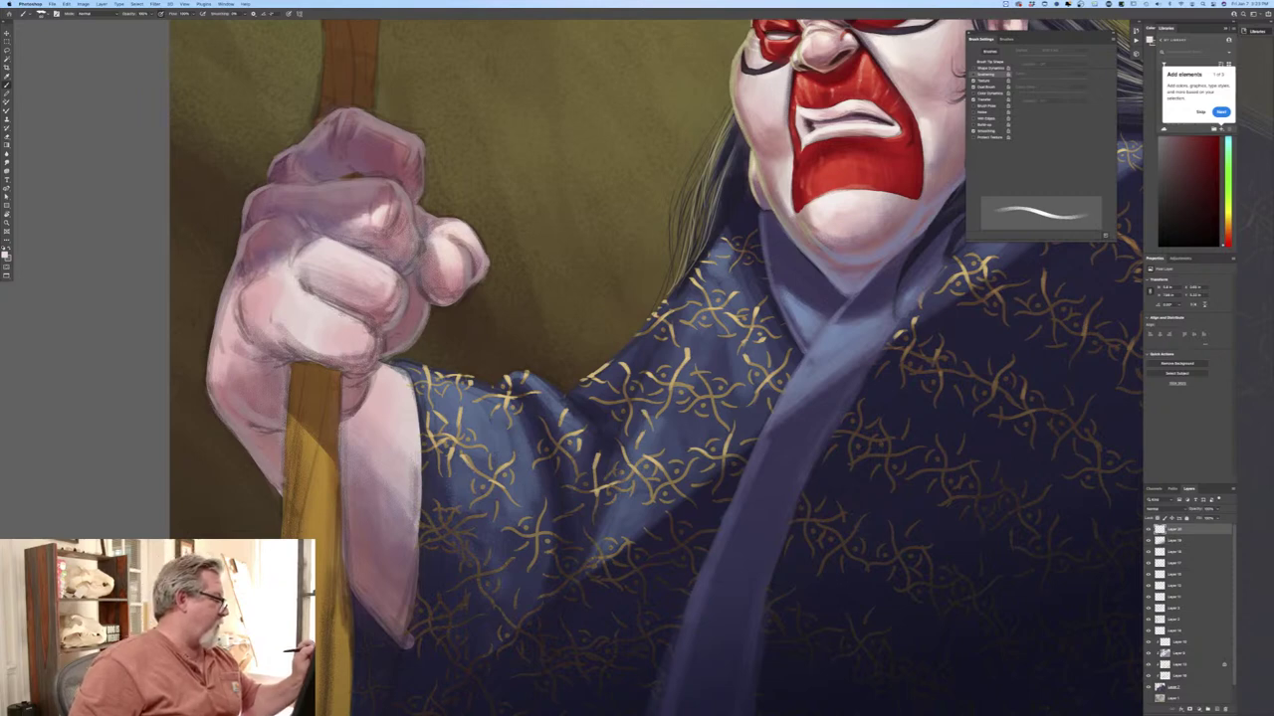
pyautogui.moveTo(354, 316)
pyautogui.mouseDown()
pyautogui.moveTo(376, 337)
pyautogui.moveTo(370, 356)
pyautogui.moveTo(354, 340)
pyautogui.mouseUp()
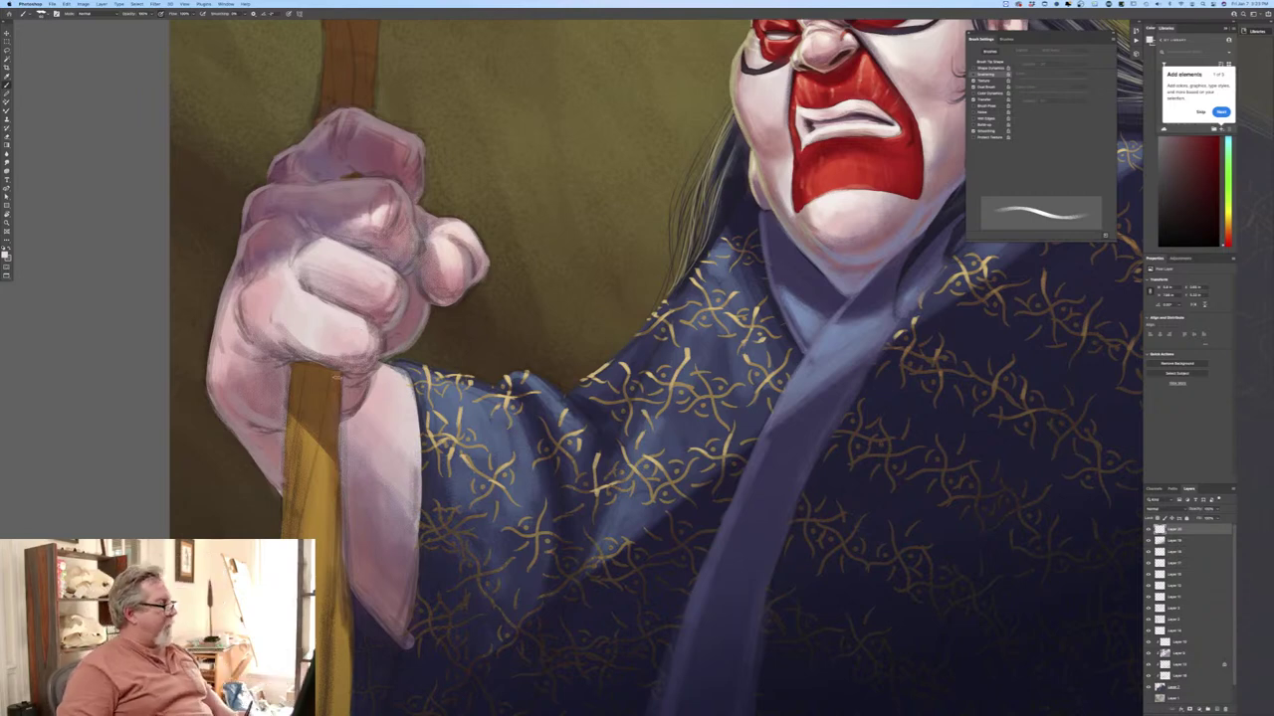
pyautogui.moveTo(264, 283)
pyautogui.mouseDown()
pyautogui.moveTo(242, 317)
pyautogui.moveTo(256, 328)
pyautogui.moveTo(224, 319)
pyautogui.mouseUp()
pyautogui.moveTo(234, 295); pyautogui.dragTo(228, 328)
pyautogui.moveTo(236, 307); pyautogui.dragTo(207, 378)
pyautogui.moveTo(215, 313); pyautogui.dragTo(203, 378)
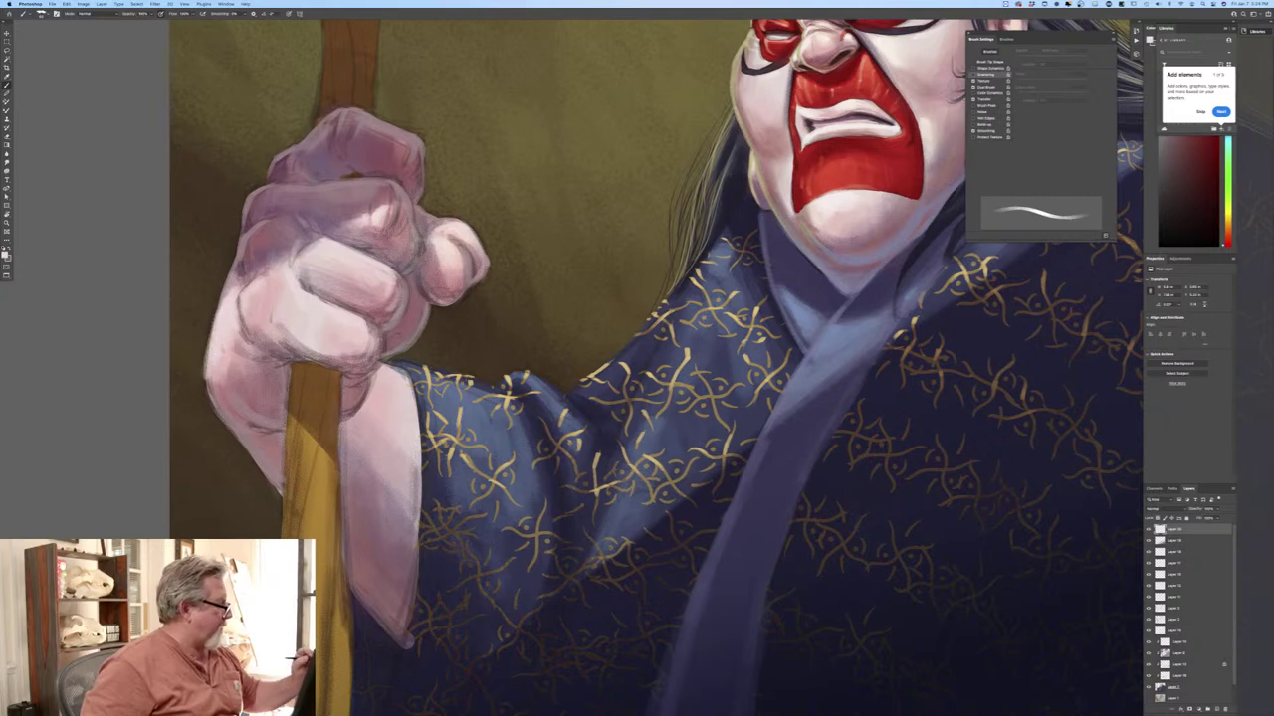
# Sample a muted greyish mauve from the heel of the hand and paint over the outline down the outer wrist.
pyautogui.click(5, 256)
pyautogui.click(220, 420)
pyautogui.click(235, 426)
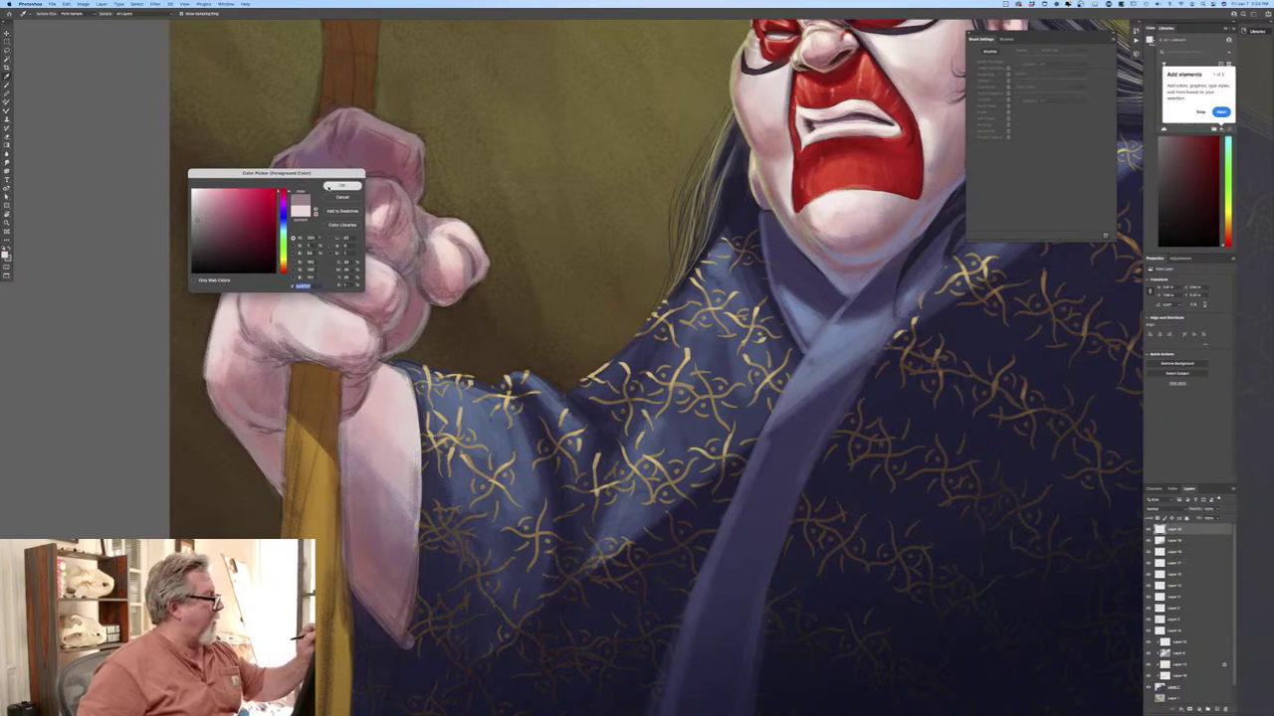
pyautogui.click(343, 185)
pyautogui.moveTo(221, 419); pyautogui.dragTo(205, 374)
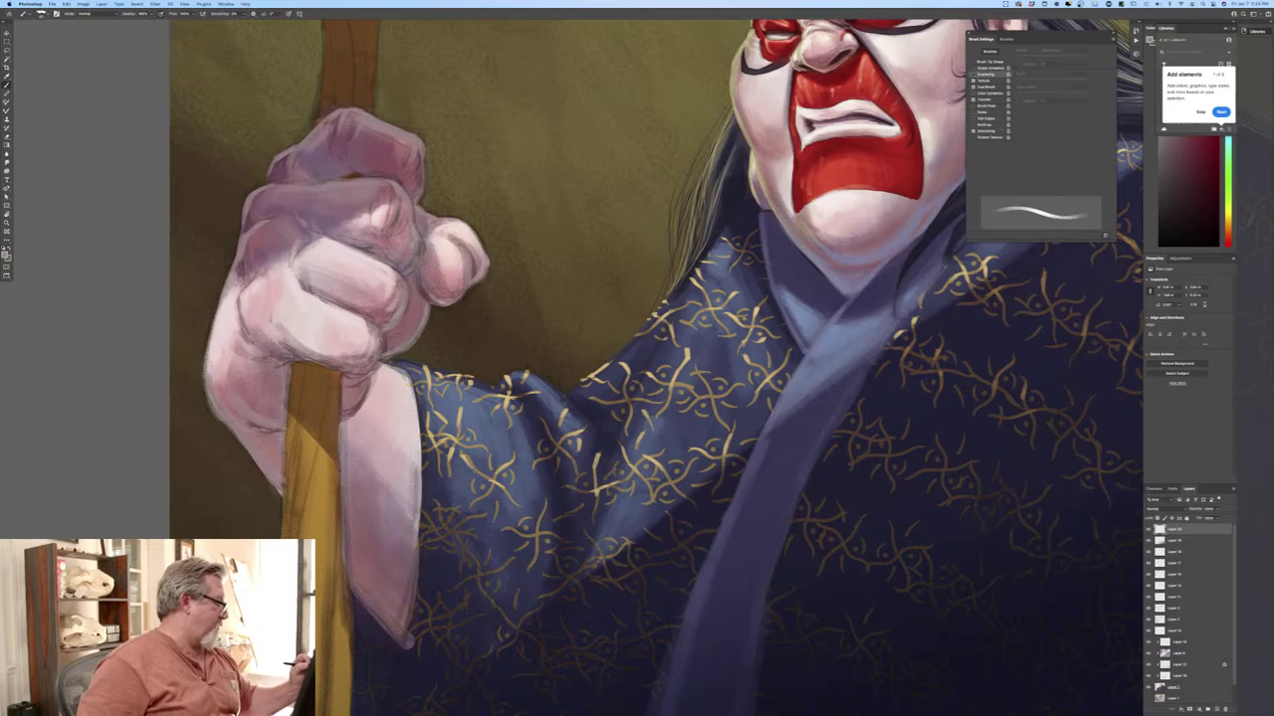
pyautogui.moveTo(246, 452); pyautogui.dragTo(269, 483)
pyautogui.moveTo(221, 421); pyautogui.dragTo(282, 508)
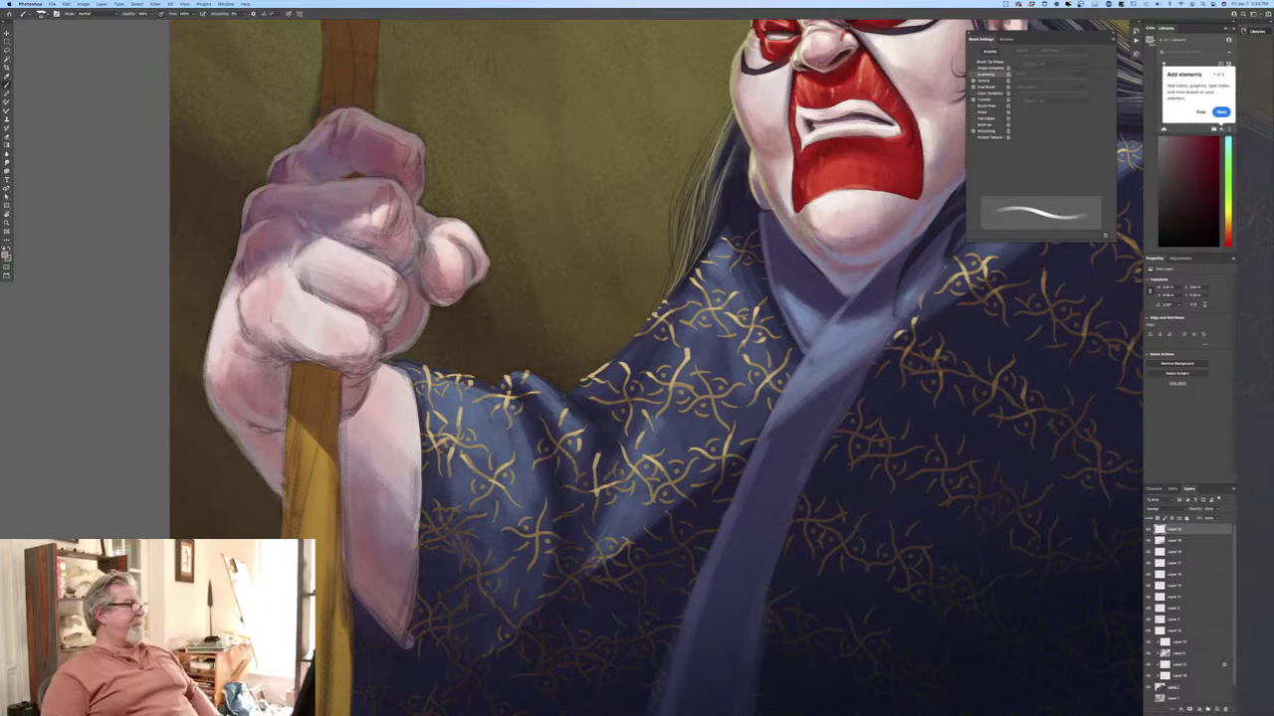
# Sample the light pink of the lowest knuckle and blend it into the back of the hand beside that finger.
pyautogui.click(11, 254)
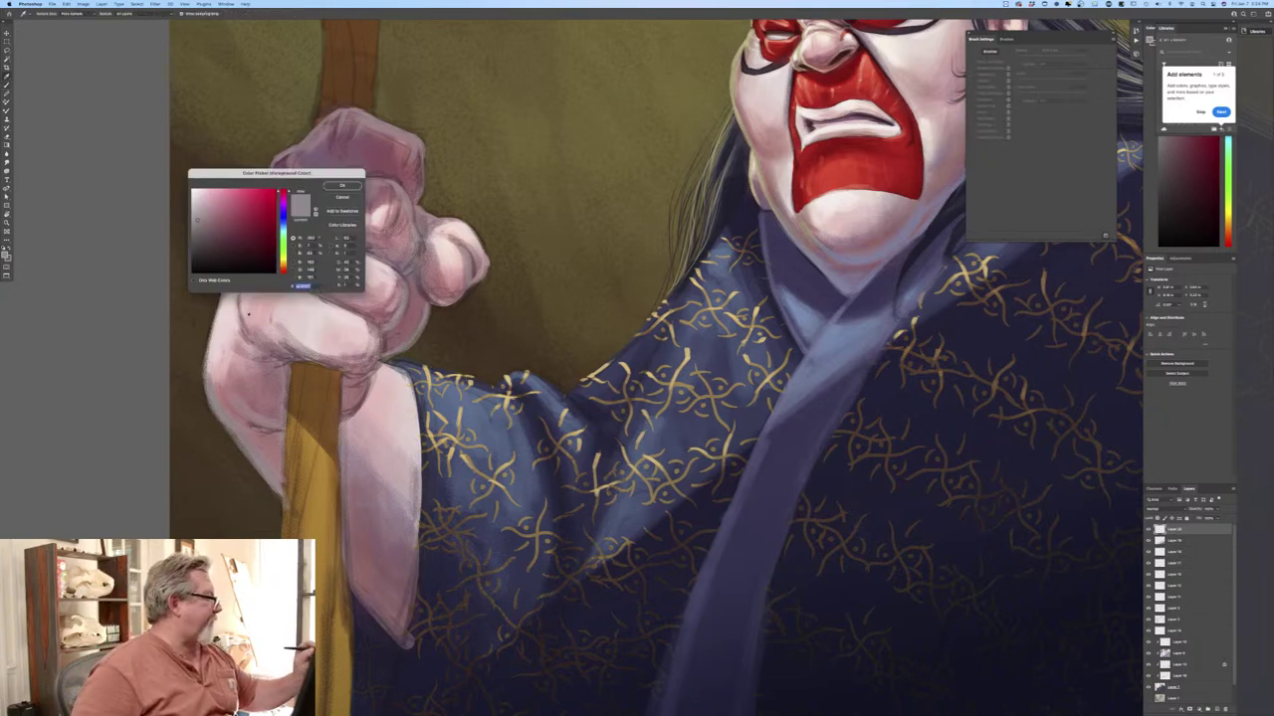
pyautogui.click(248, 305)
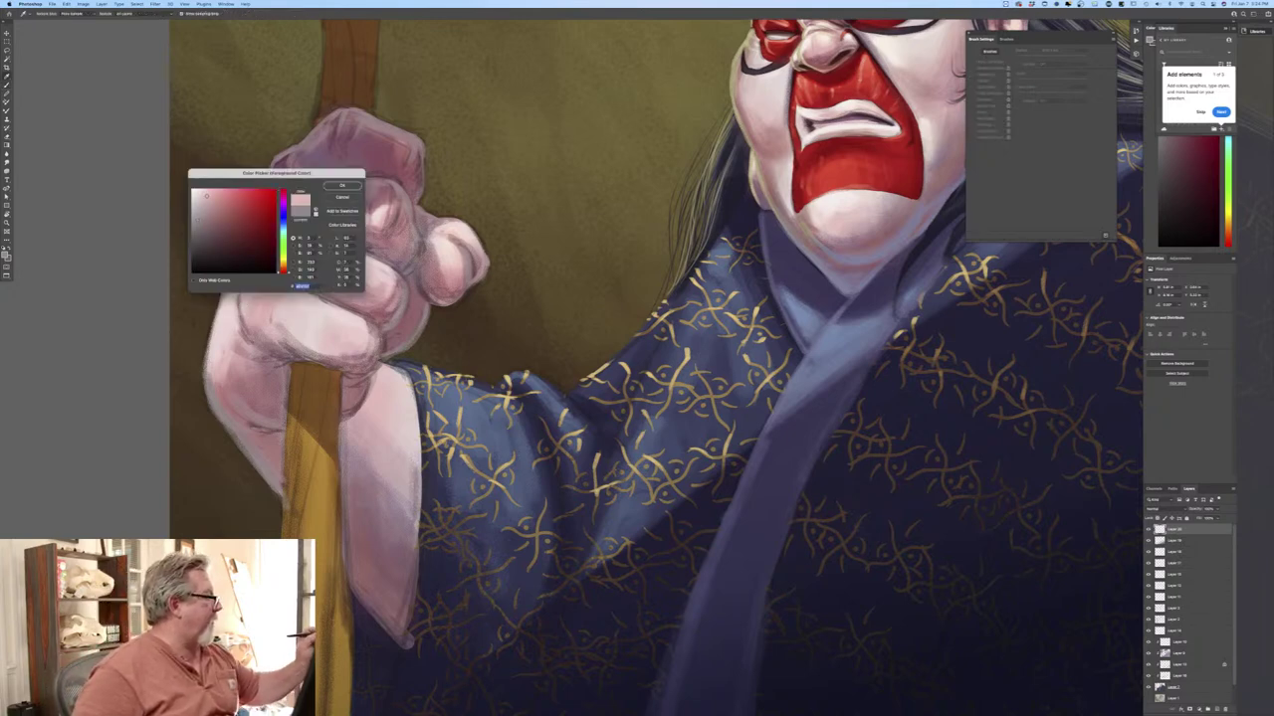
pyautogui.click(342, 185)
pyautogui.moveTo(239, 299)
pyautogui.mouseDown()
pyautogui.moveTo(248, 335)
pyautogui.moveTo(287, 351)
pyautogui.moveTo(278, 368)
pyautogui.mouseUp()
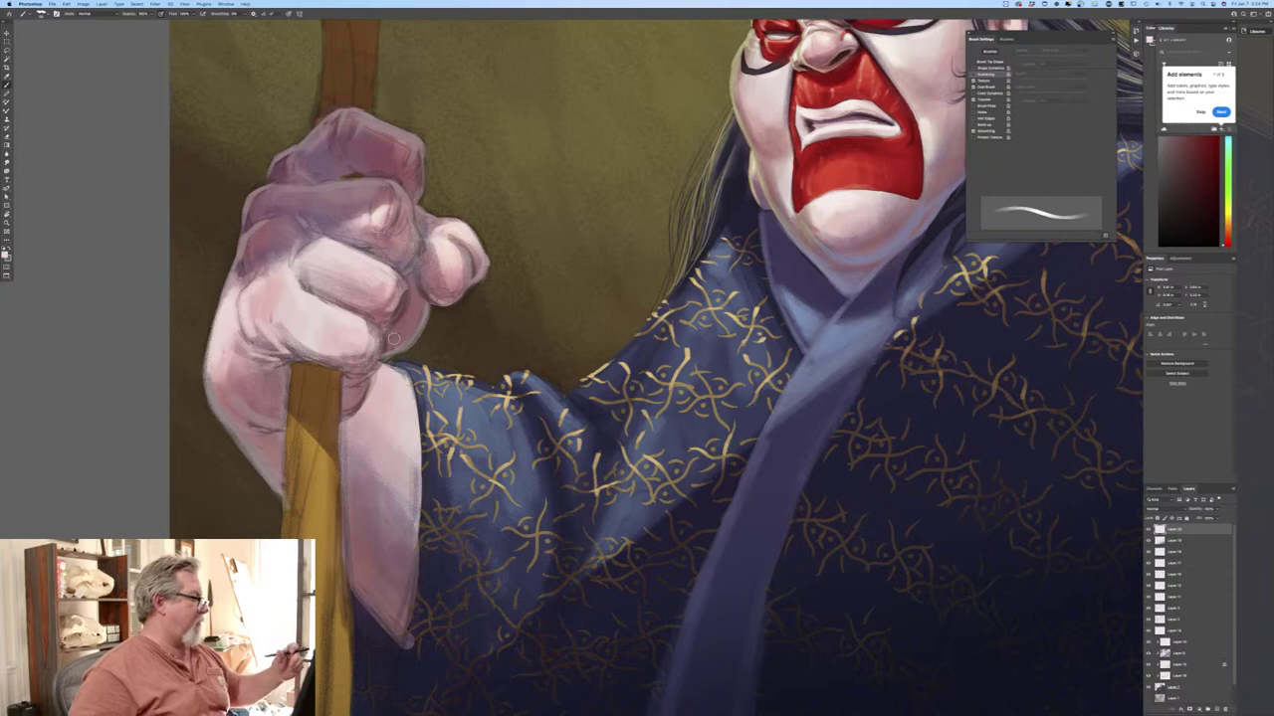
# Sample a darker mauve from the hand's shadow and shade the finger ends, the palm near the staff and the base of the thumb.
pyautogui.click(5, 255)
pyautogui.click(400, 311)
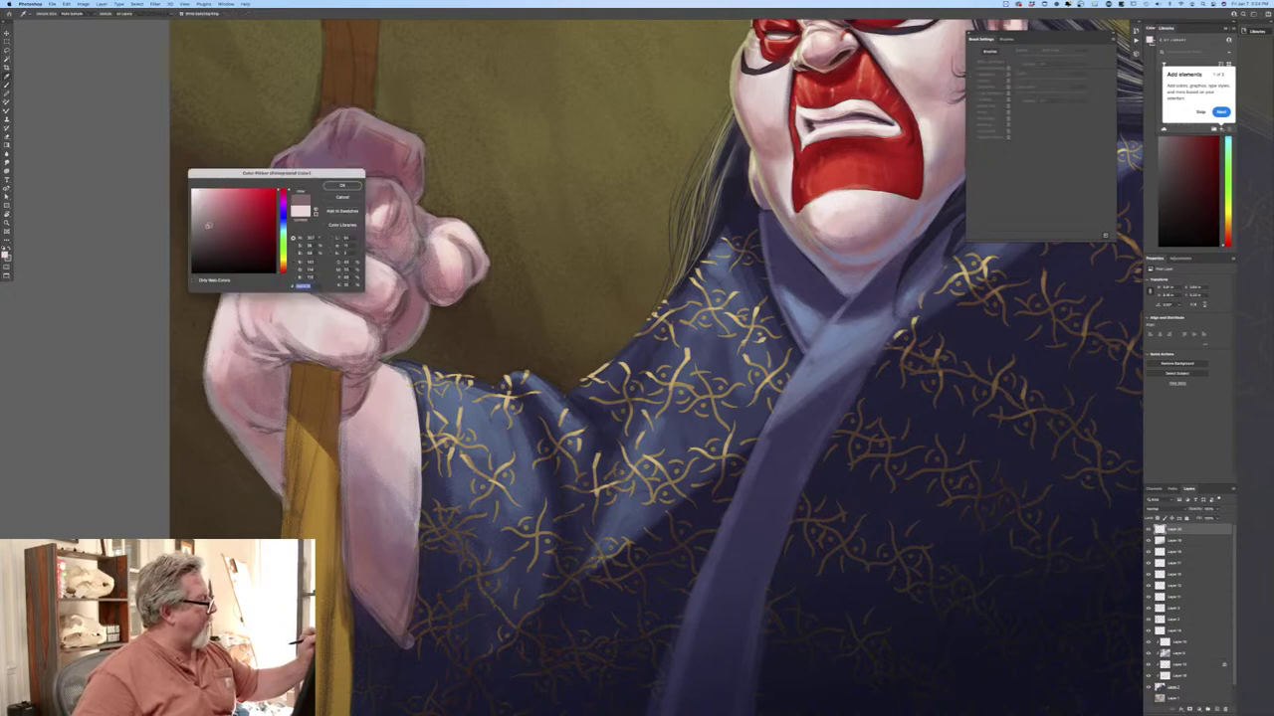
pyautogui.click(341, 185)
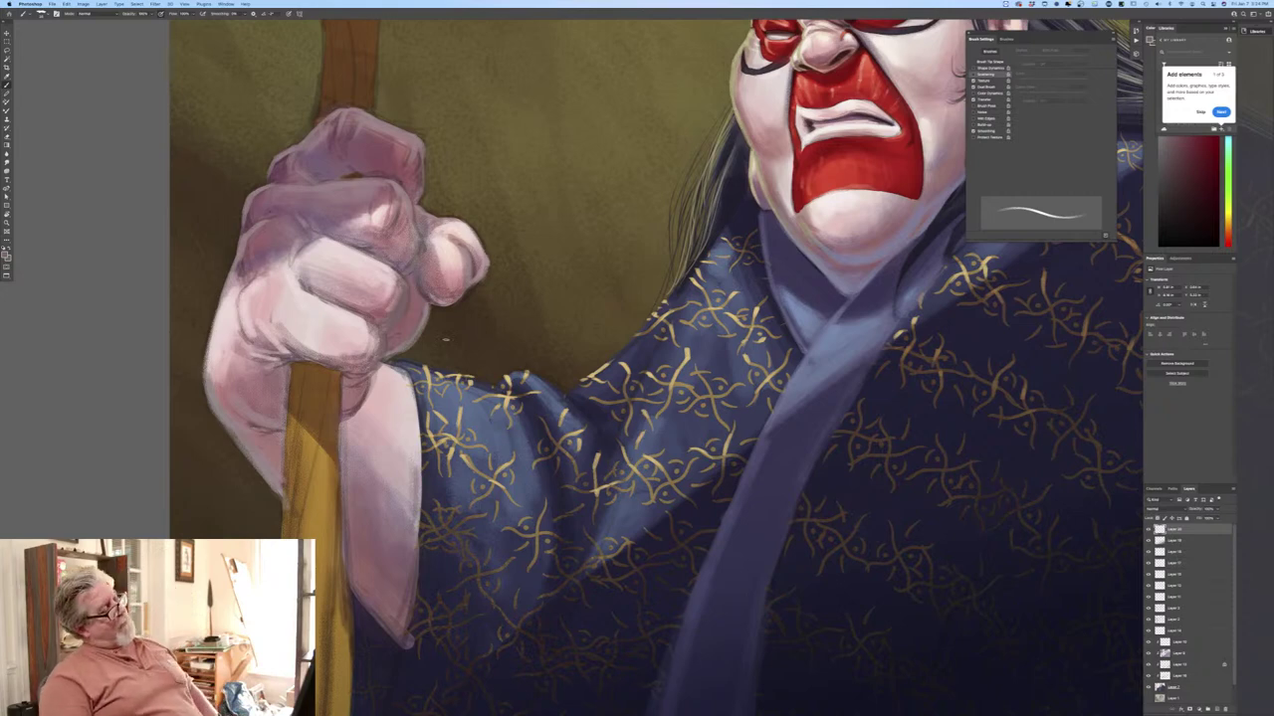
pyautogui.click(5, 256)
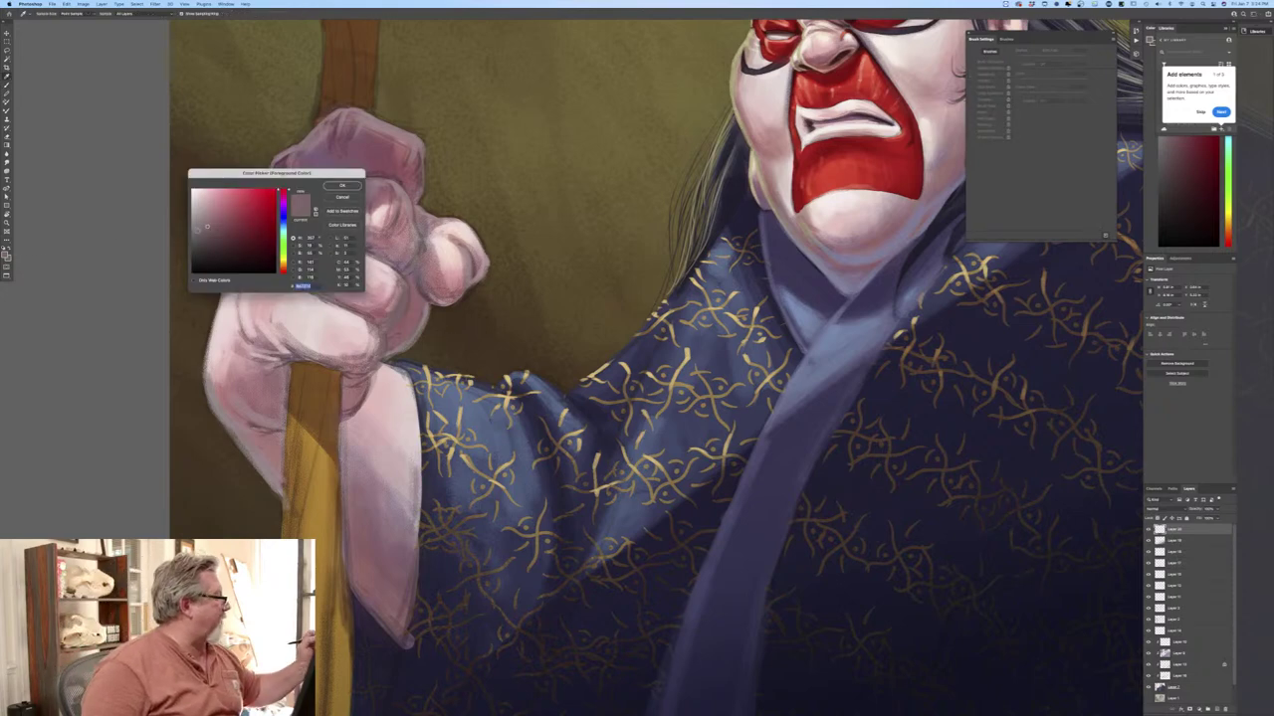
pyautogui.press('Return')
pyautogui.moveTo(407, 287); pyautogui.dragTo(402, 314)
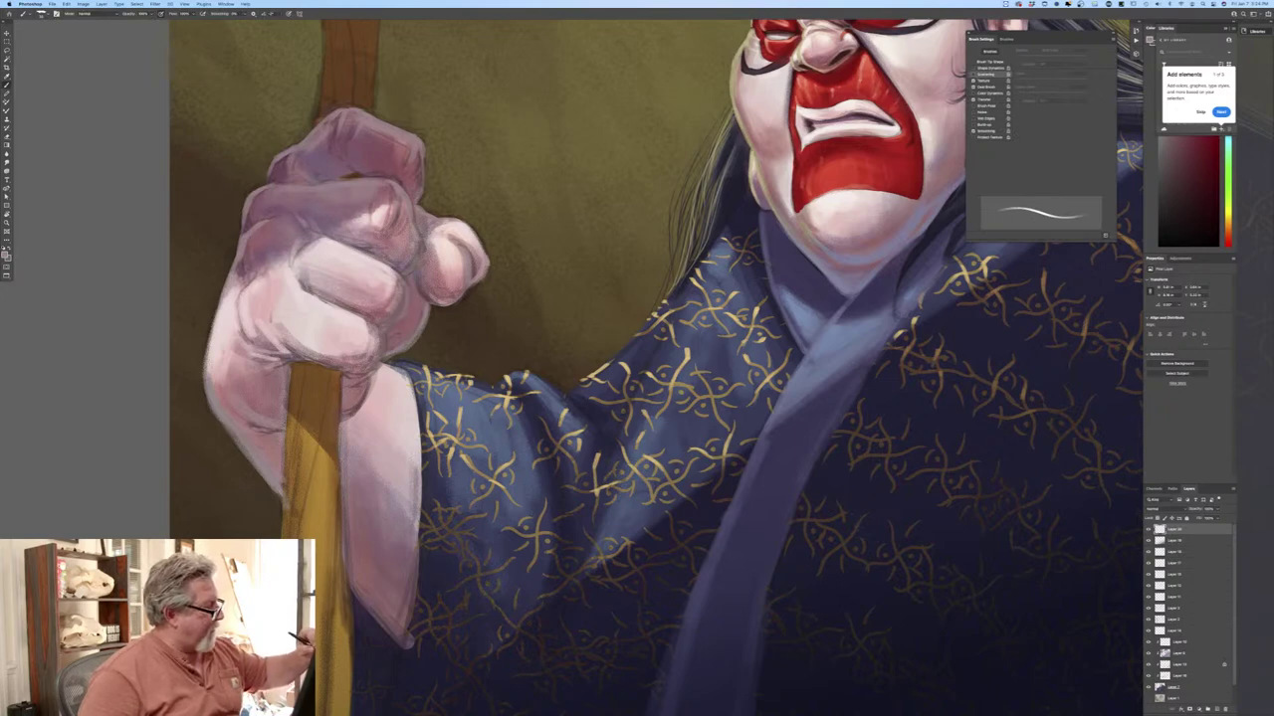
pyautogui.moveTo(386, 332); pyautogui.dragTo(356, 410)
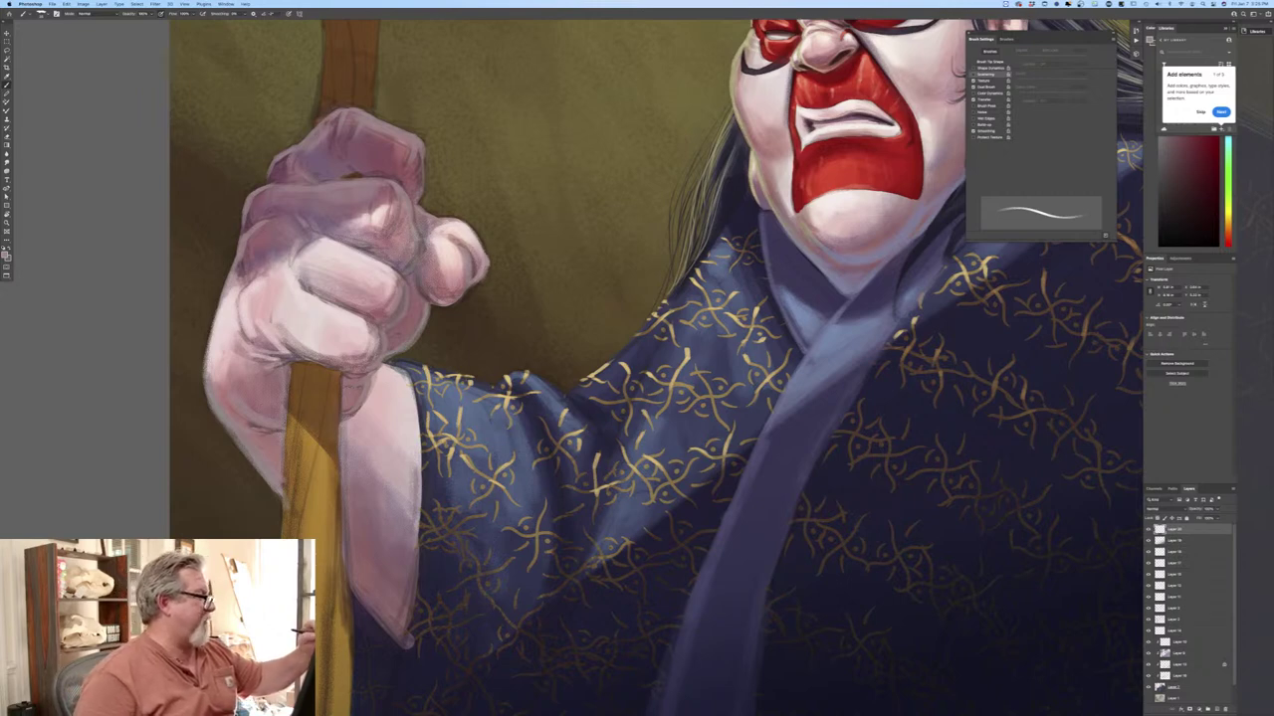
pyautogui.moveTo(417, 219); pyautogui.dragTo(422, 242)
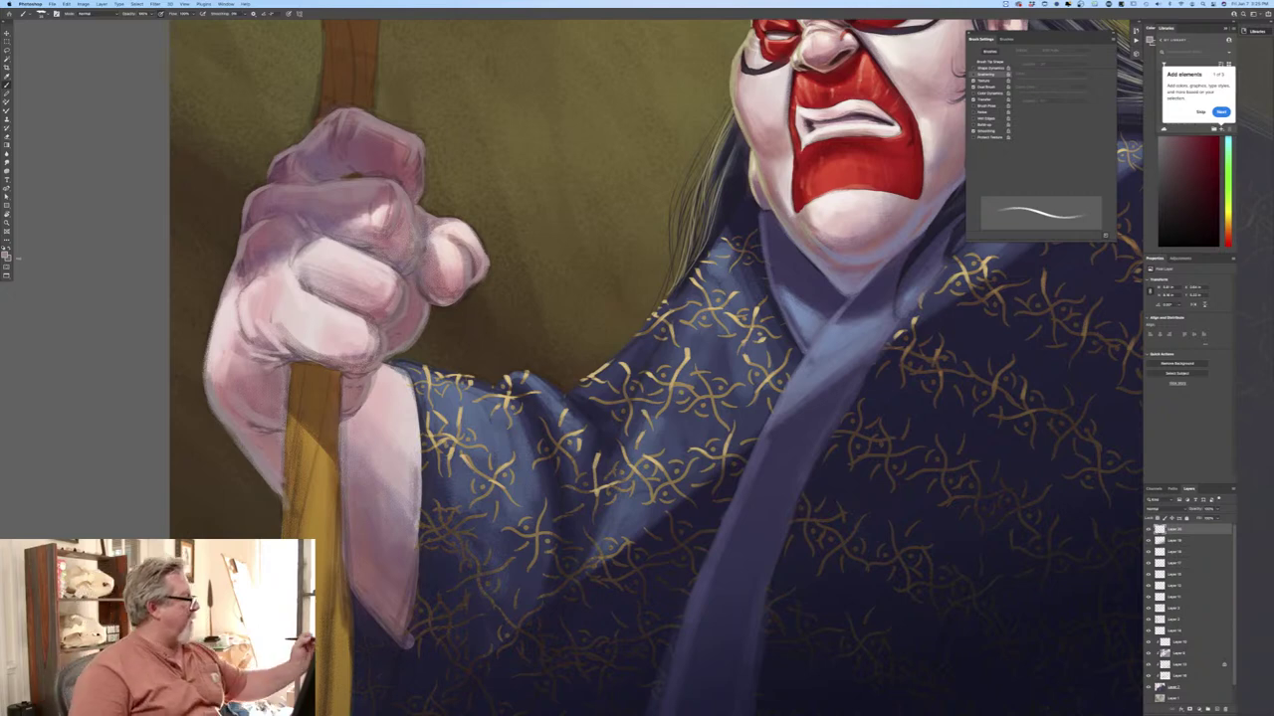
# Sample the thumb's shadow, shift it to a muted purple and paint reflected colour along the thumb's lower edge.
pyautogui.click(8, 255)
pyautogui.click(452, 292)
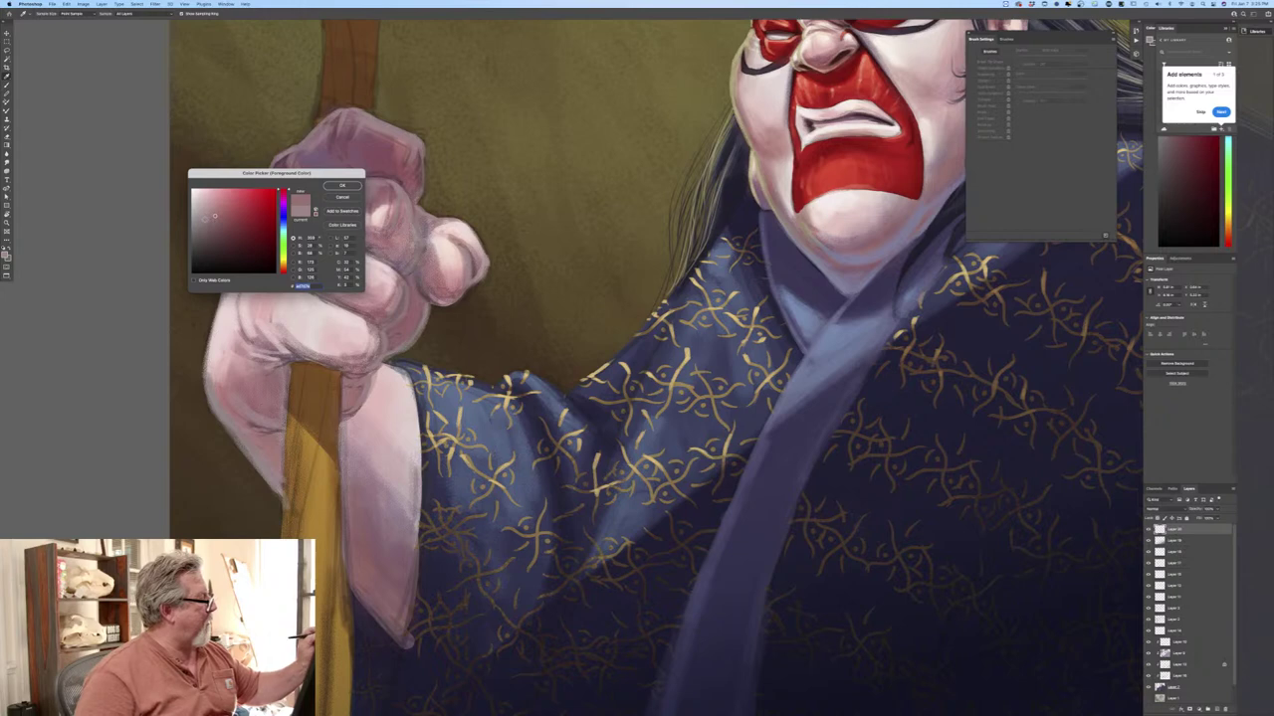
pyautogui.click(284, 202)
pyautogui.click(201, 216)
pyautogui.click(342, 186)
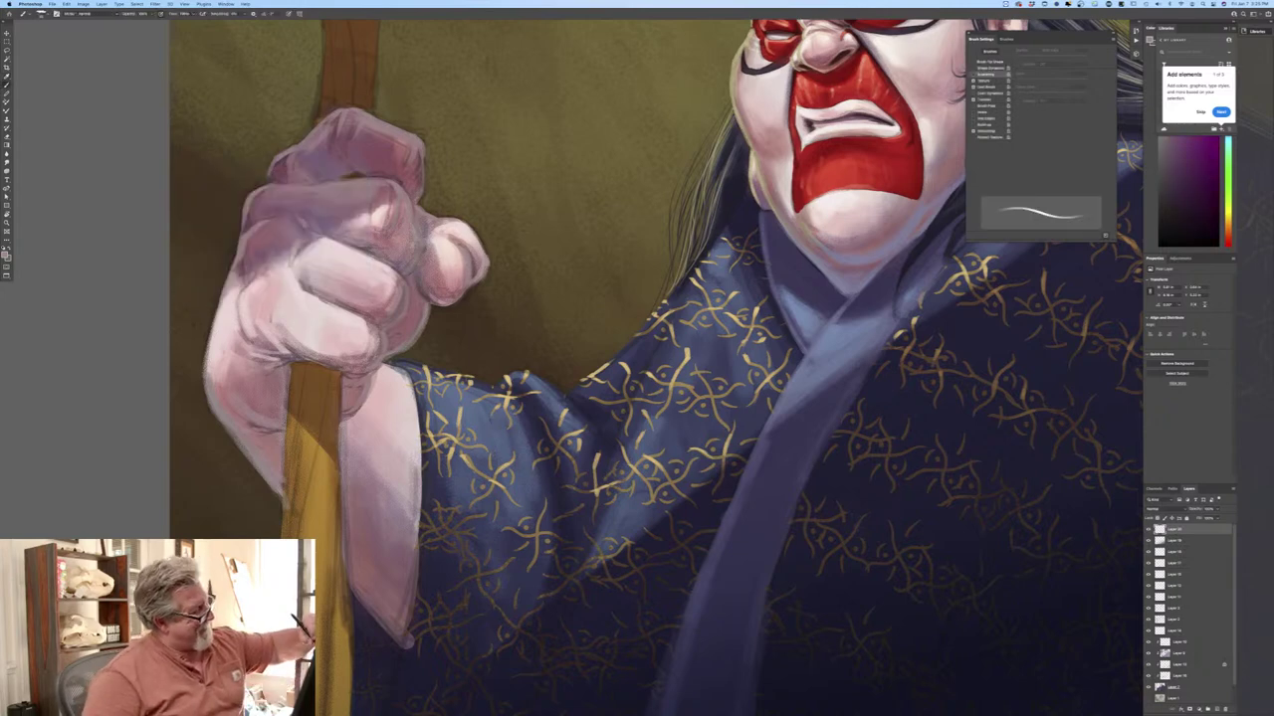
pyautogui.moveTo(433, 306)
pyautogui.mouseDown()
pyautogui.moveTo(454, 306)
pyautogui.moveTo(430, 301)
pyautogui.mouseUp()
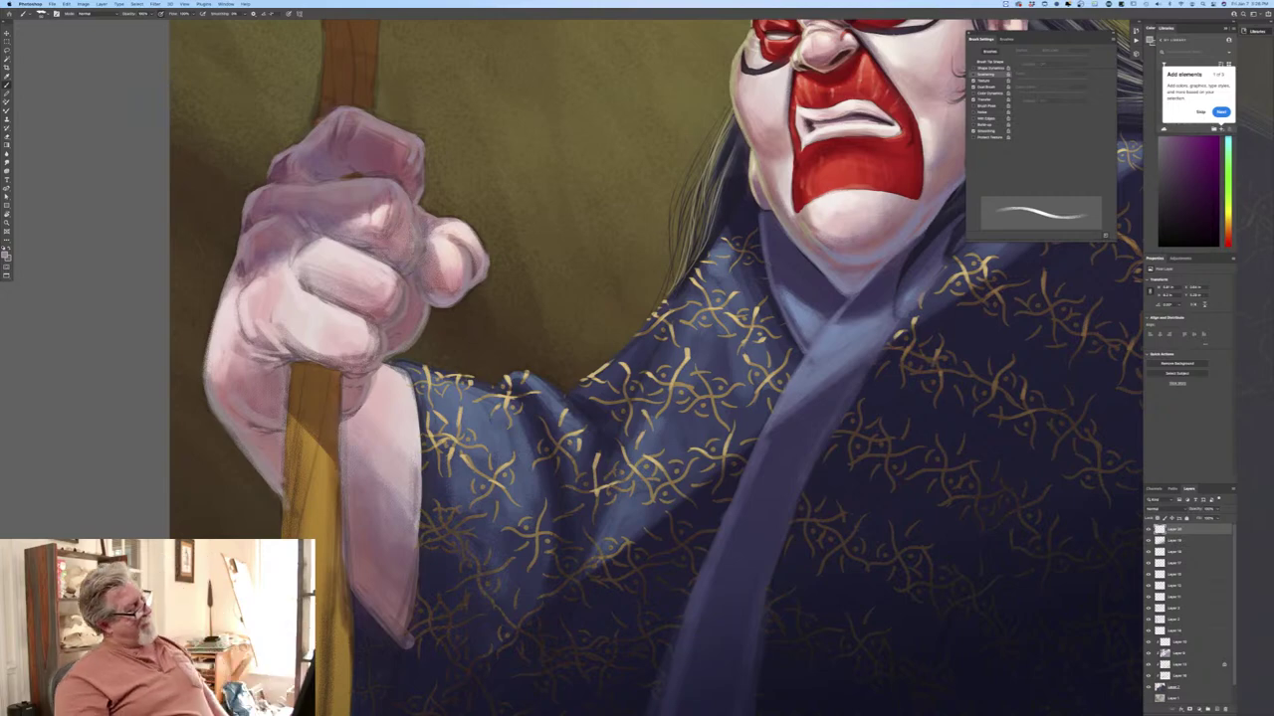
# Check the hand against the whole painting and add a new layer above the others.
pyautogui.press('super+0')
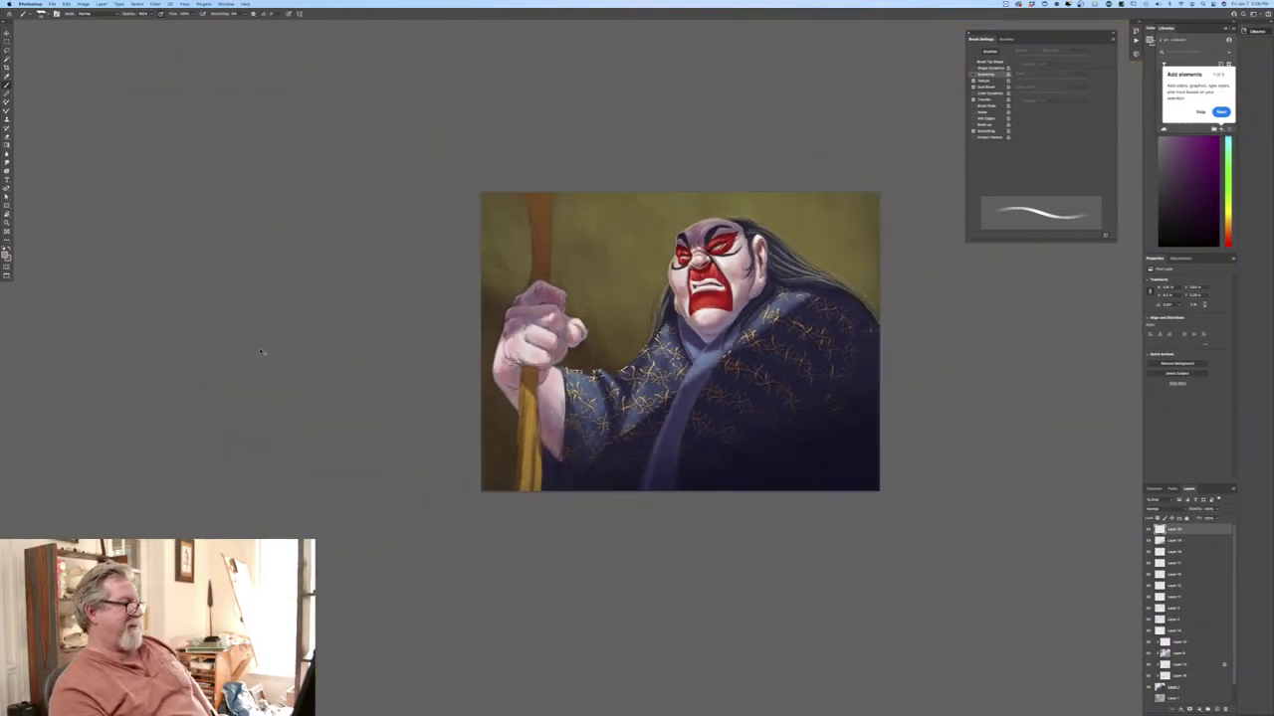
pyautogui.press('super+plus')
pyautogui.press('super+plus')
pyautogui.press('super+plus')
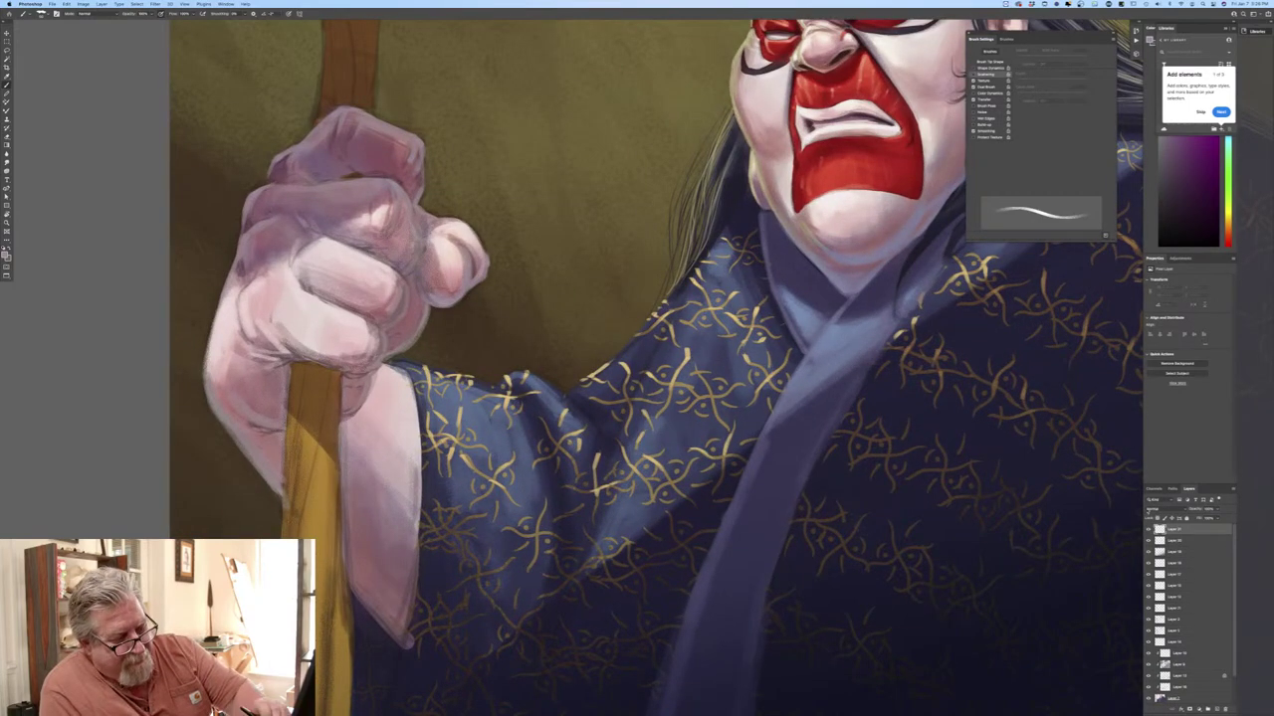
# Set the new layer's blend mode to Multiply and paint muted purple shadows between the curled fingers of the hand.
pyautogui.click(1164, 509)
pyautogui.click(1154, 534)
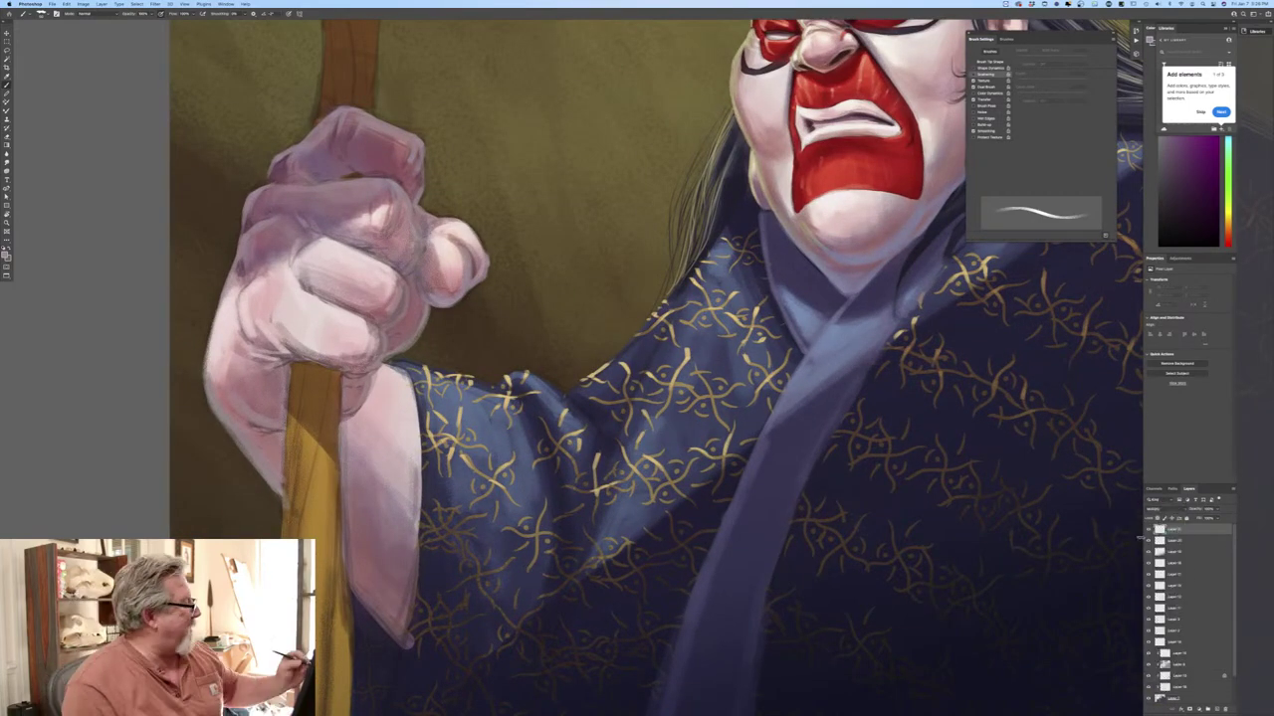
pyautogui.click(5, 255)
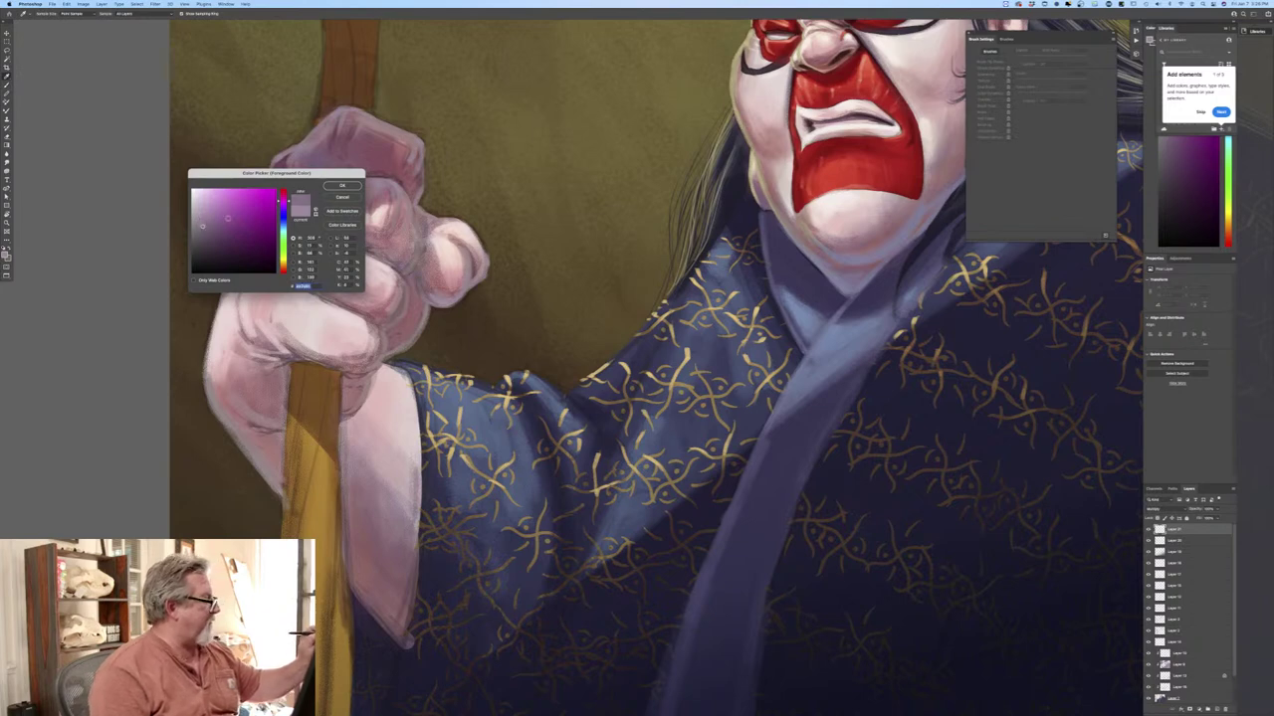
pyautogui.press('Return')
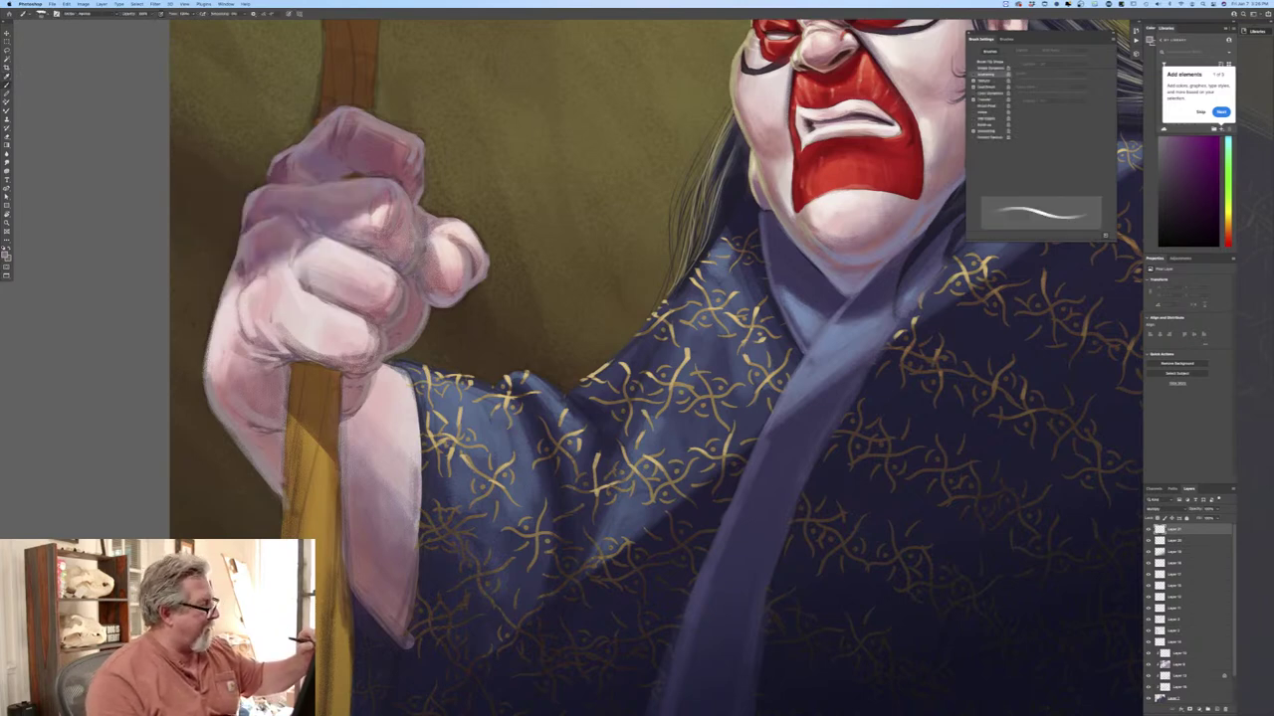
pyautogui.click(40, 13)
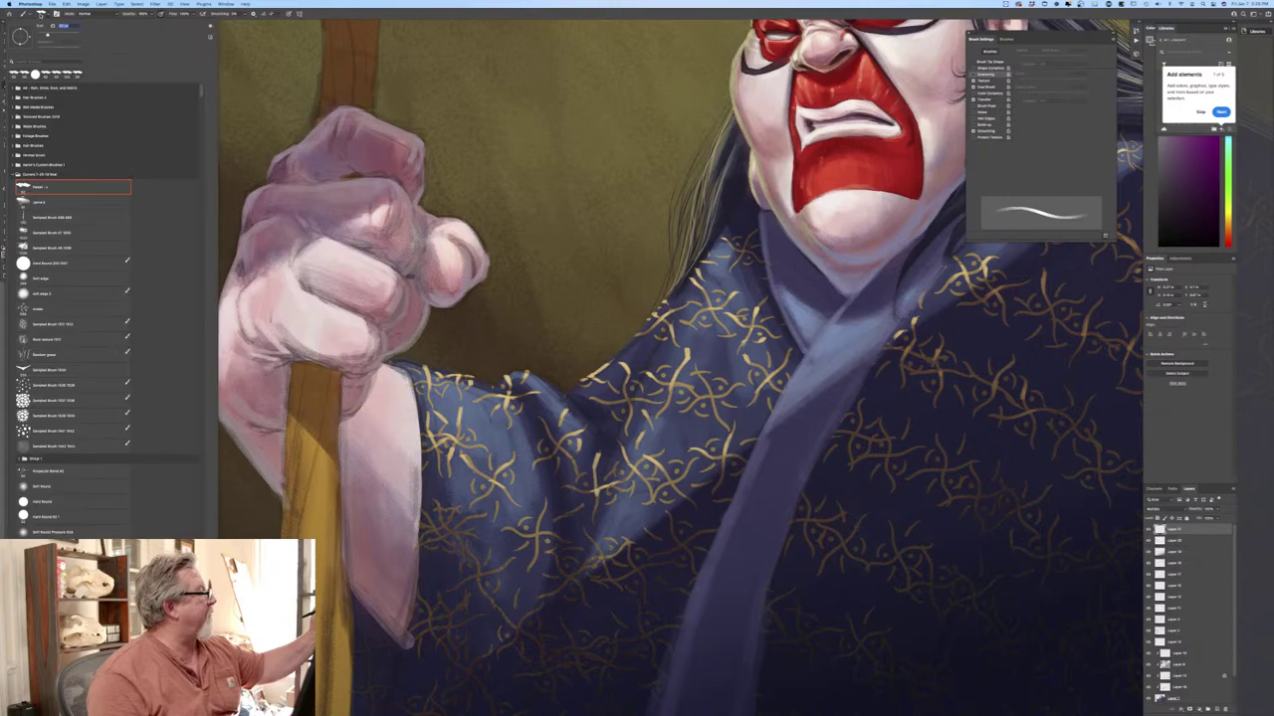
pyautogui.press('Return')
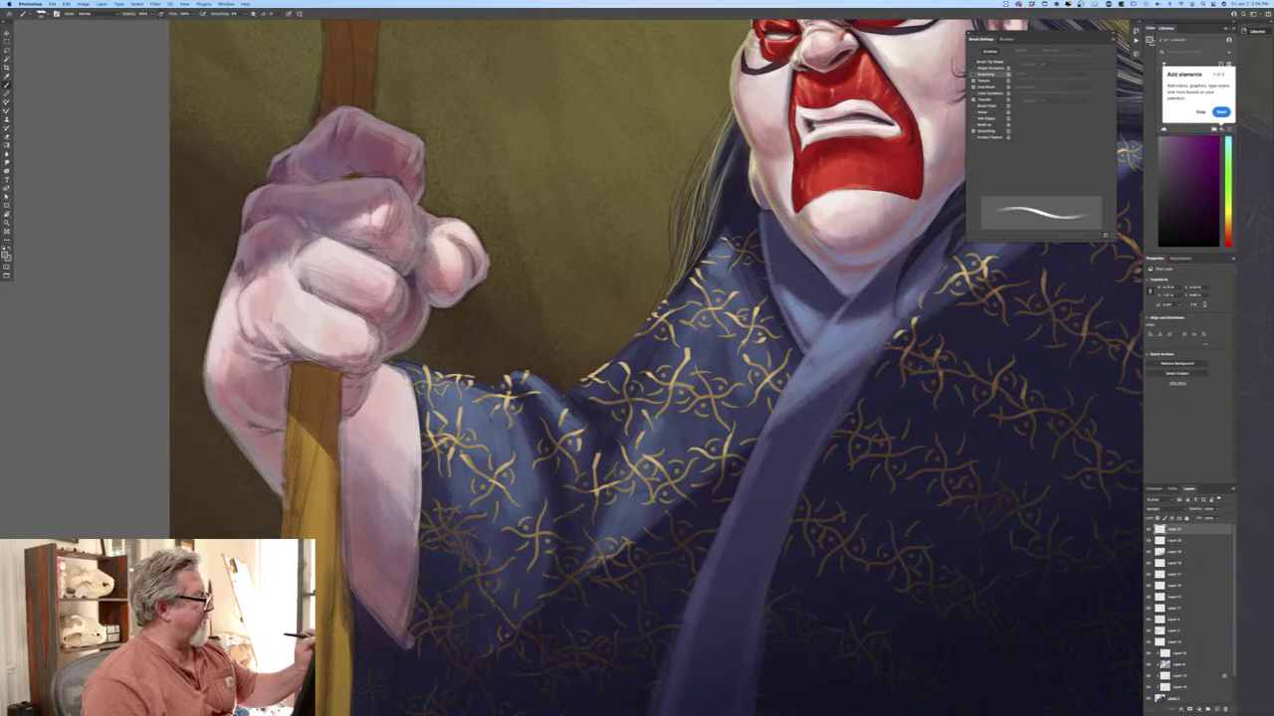
pyautogui.moveTo(362, 248); pyautogui.dragTo(371, 251)
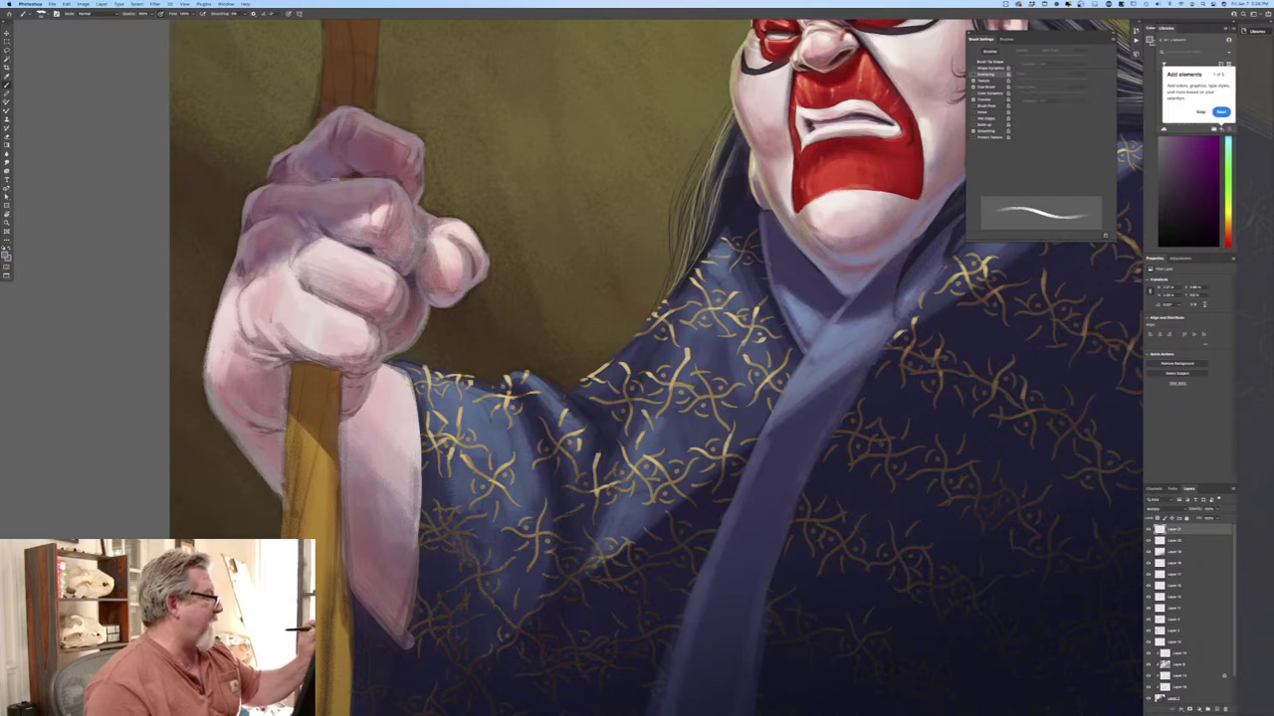
pyautogui.moveTo(335, 170)
pyautogui.mouseDown()
pyautogui.moveTo(310, 171)
pyautogui.moveTo(375, 172)
pyautogui.mouseUp()
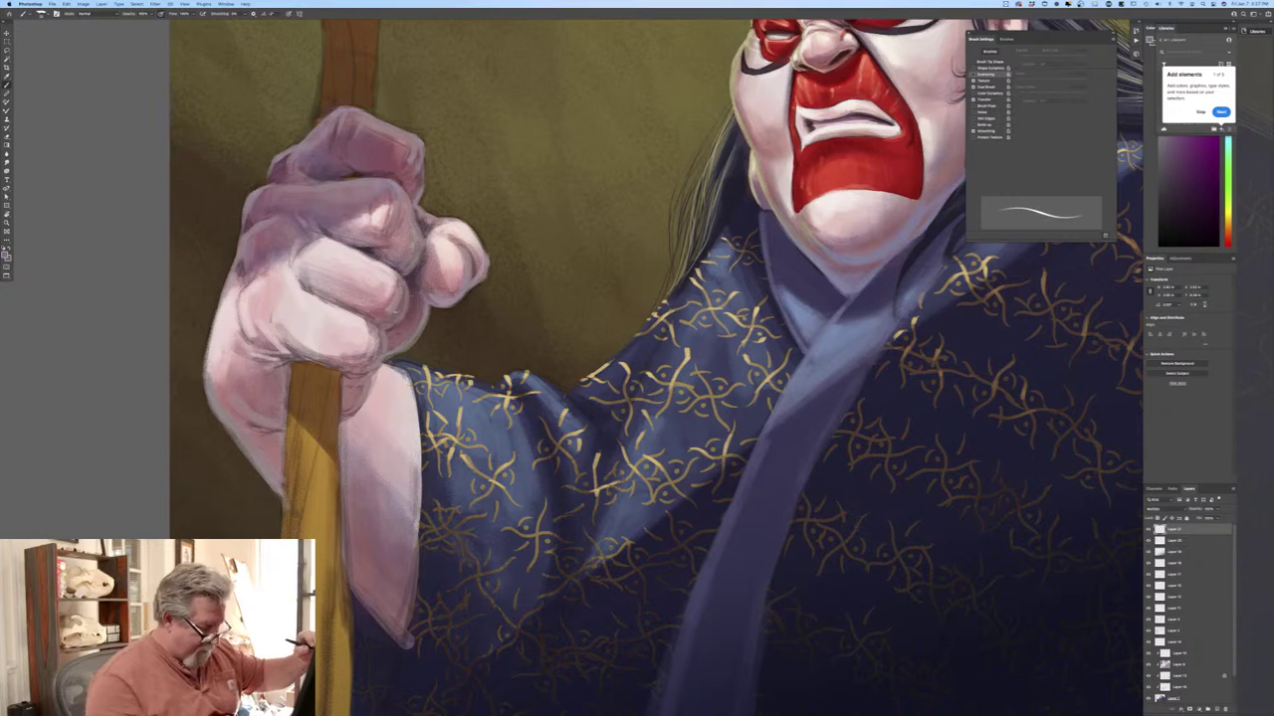
# Enlarge the brush and deepen the purple shadows on the palm and wrist beside the staff.
pyautogui.press(']')
pyautogui.press(']')
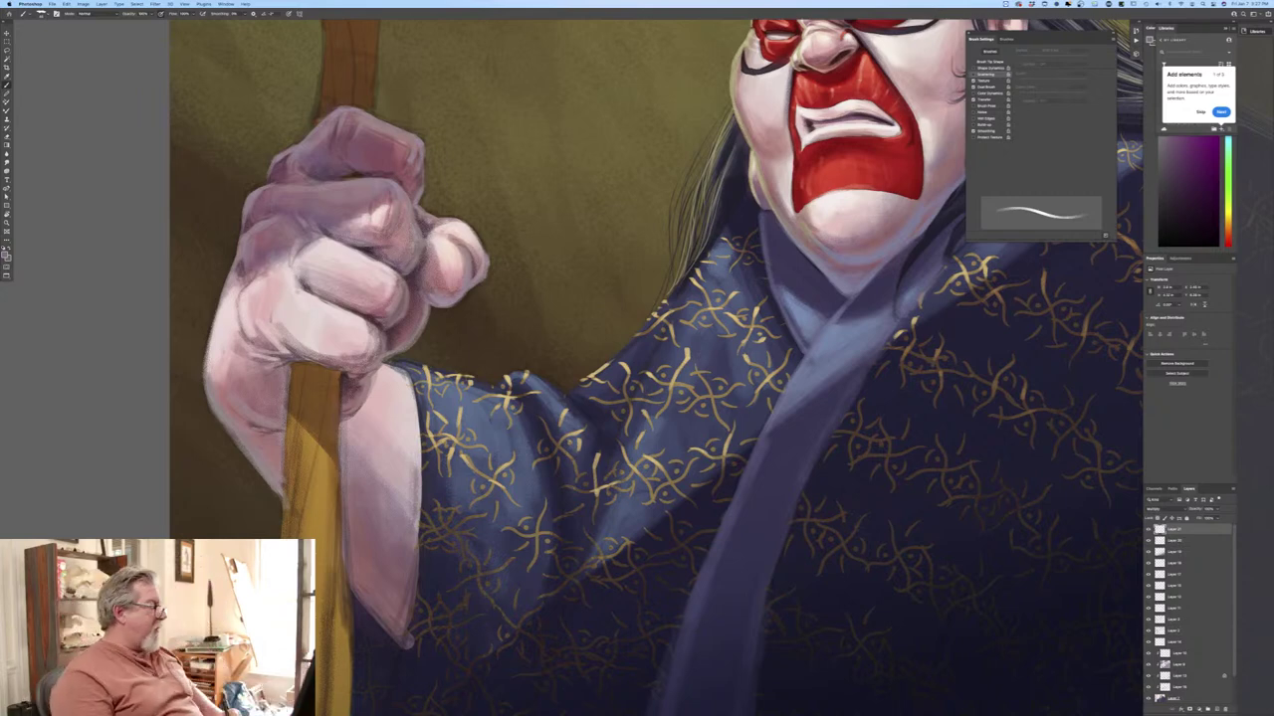
pyautogui.moveTo(290, 369)
pyautogui.mouseDown()
pyautogui.moveTo(284, 404)
pyautogui.moveTo(276, 375)
pyautogui.mouseUp()
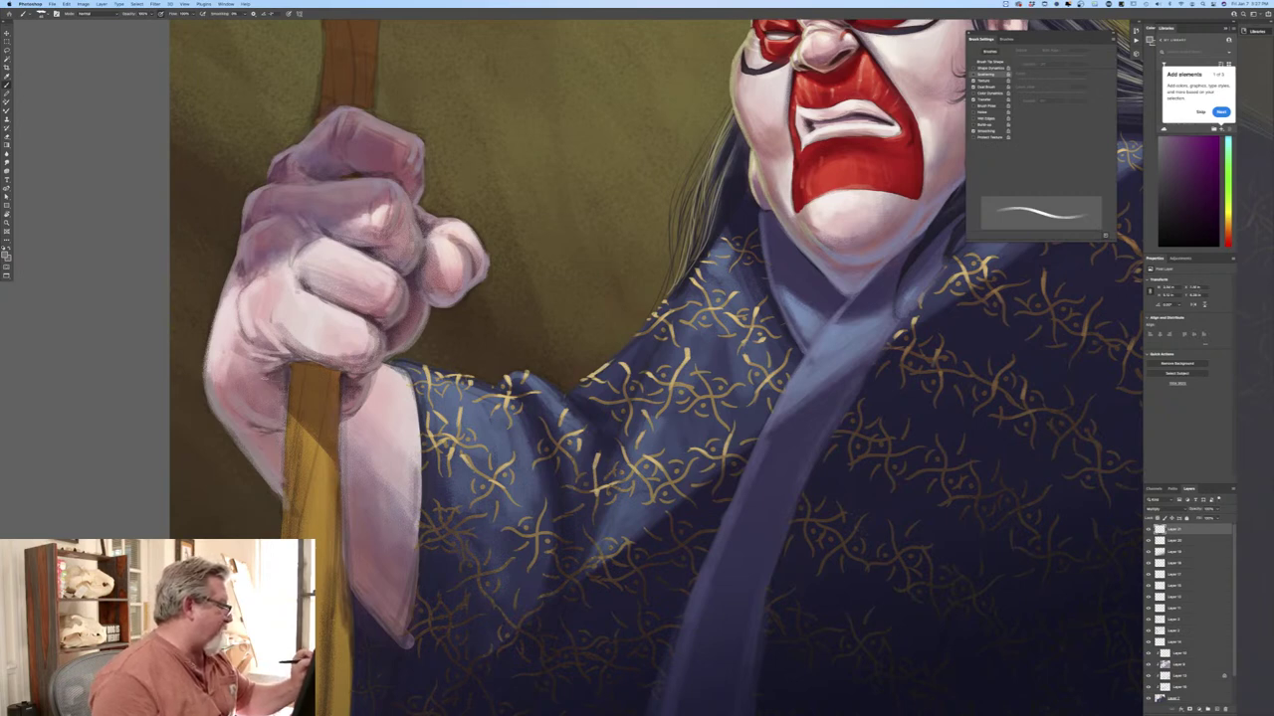
pyautogui.moveTo(282, 361); pyautogui.dragTo(258, 367)
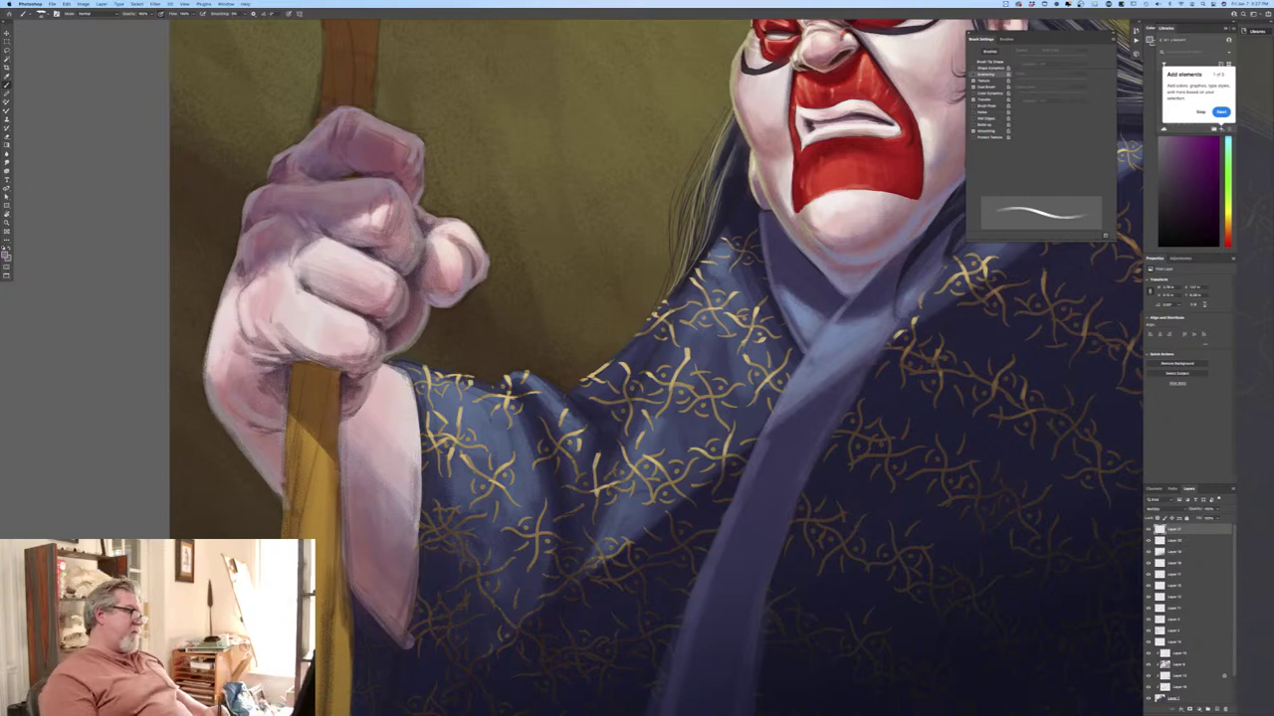
pyautogui.press(']')
pyautogui.press(']')
pyautogui.press(']')
pyautogui.moveTo(282, 432)
pyautogui.mouseDown()
pyautogui.moveTo(249, 431)
pyautogui.moveTo(285, 475)
pyautogui.mouseUp()
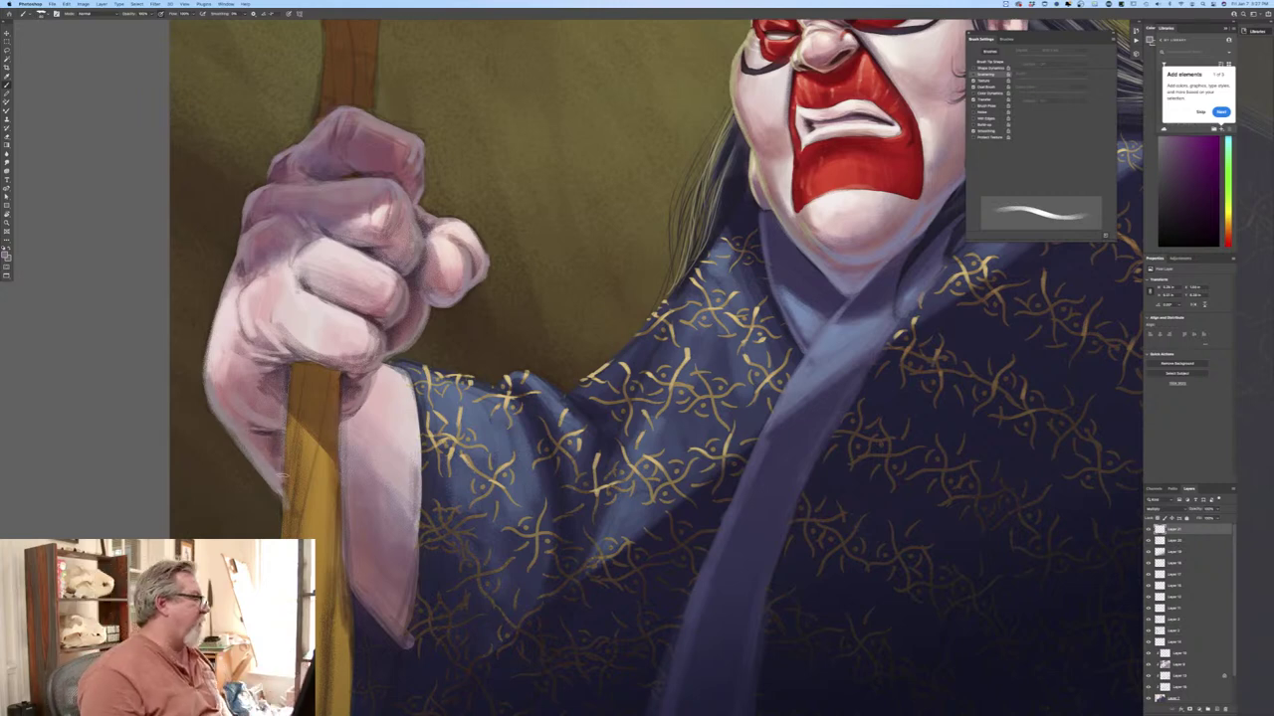
# Sample the pale pink of the lower knuckles, switch to the layer below and lighten the back of the hand.
pyautogui.click(5, 255)
pyautogui.click(311, 312)
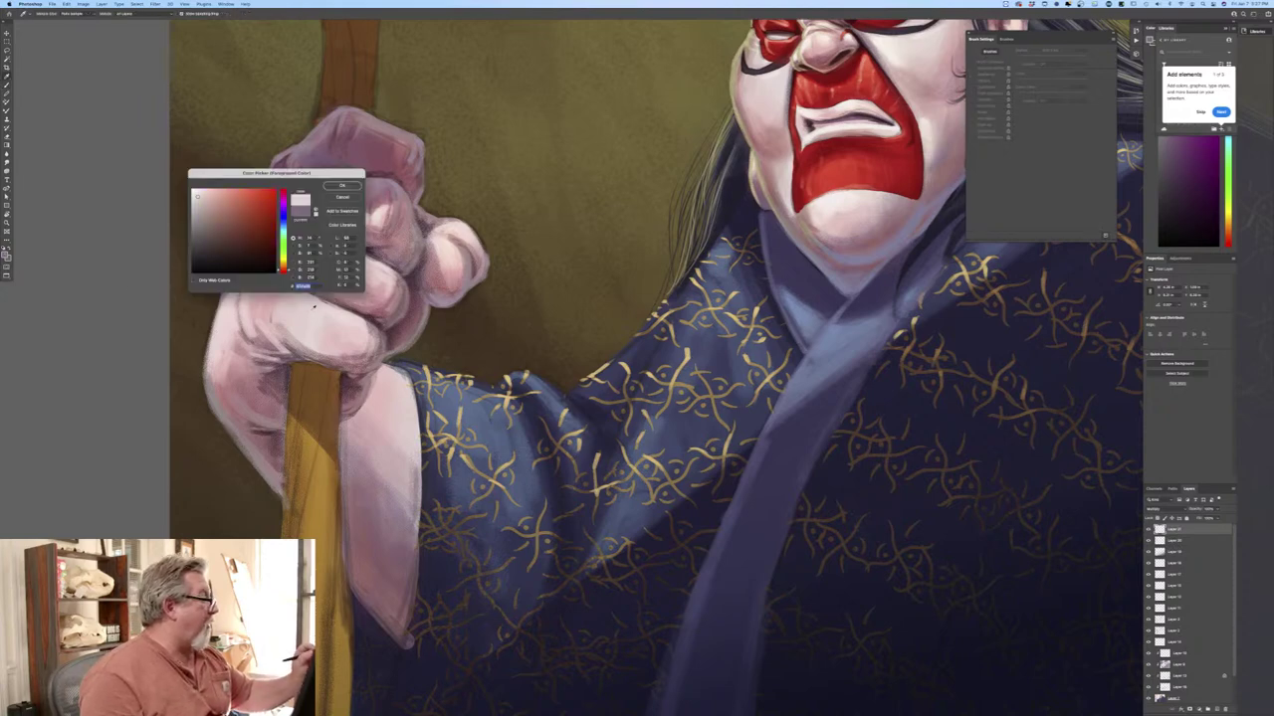
pyautogui.click(343, 186)
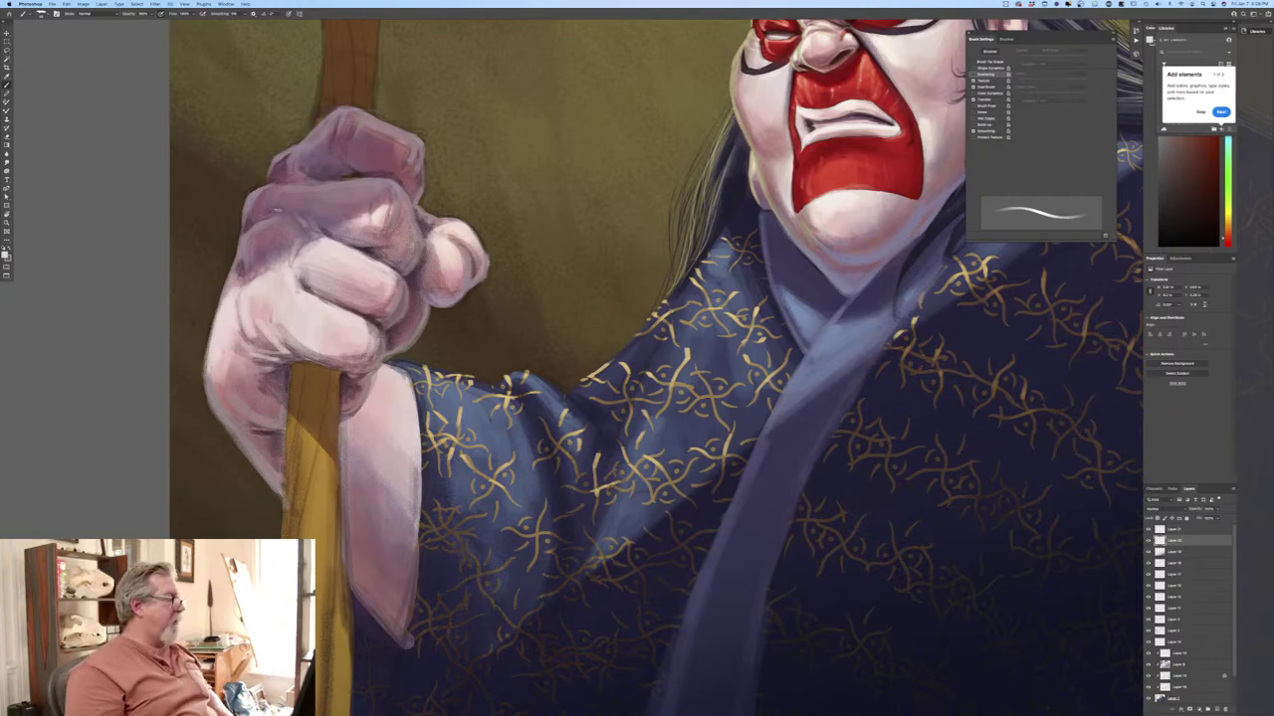
pyautogui.press('super+0')
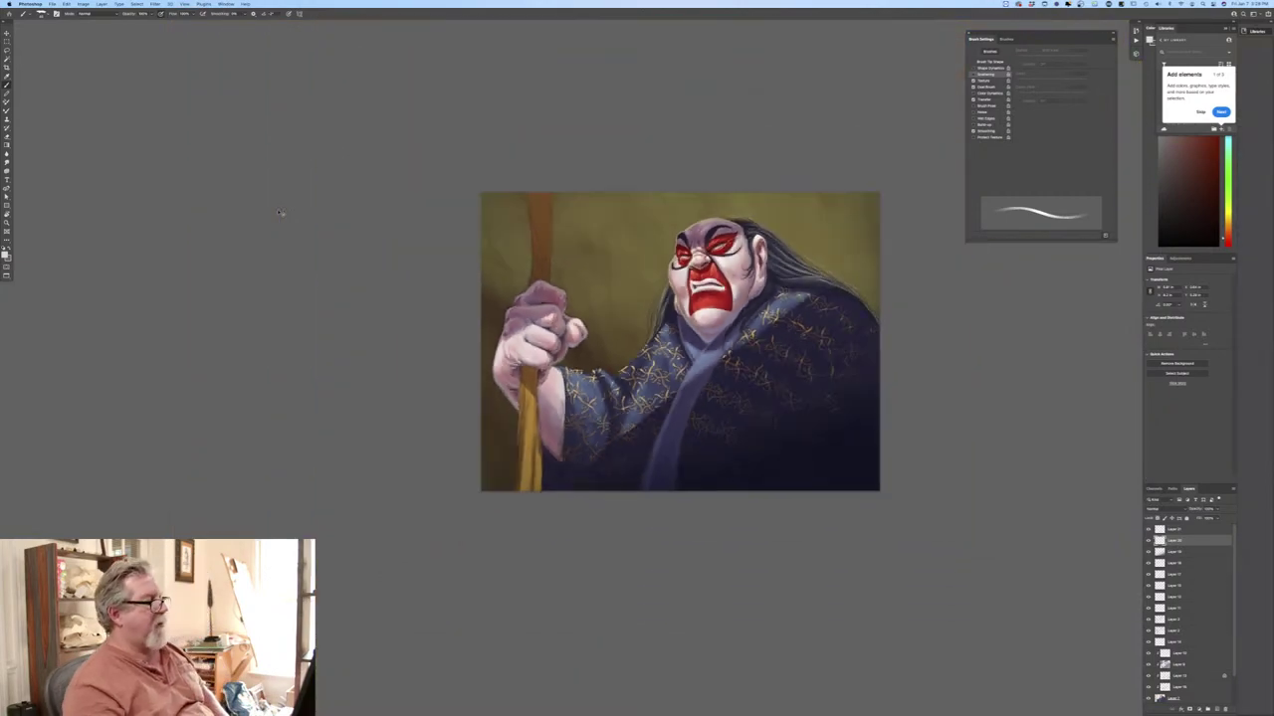
pyautogui.press('super+plus')
pyautogui.press('super+plus')
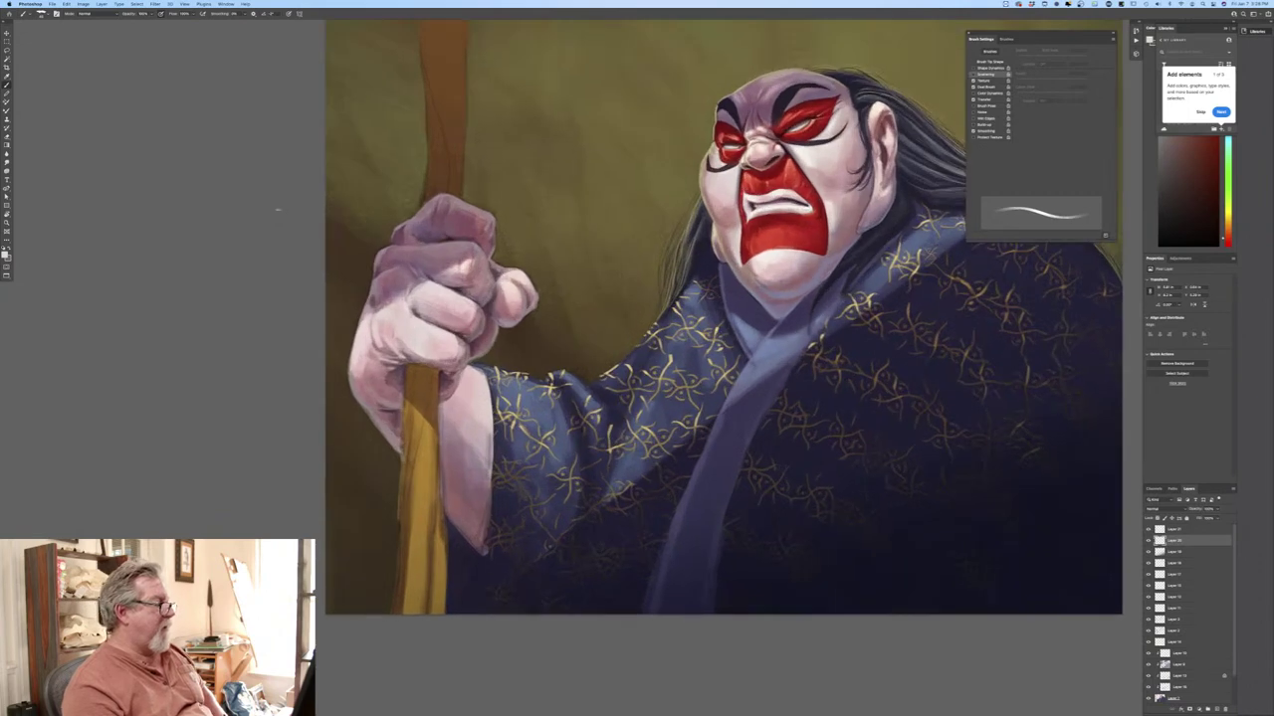
# Mix a lighter, near-white pink from the thumb's colour and paint highlights on the knuckles and forearm.
pyautogui.click(6, 254)
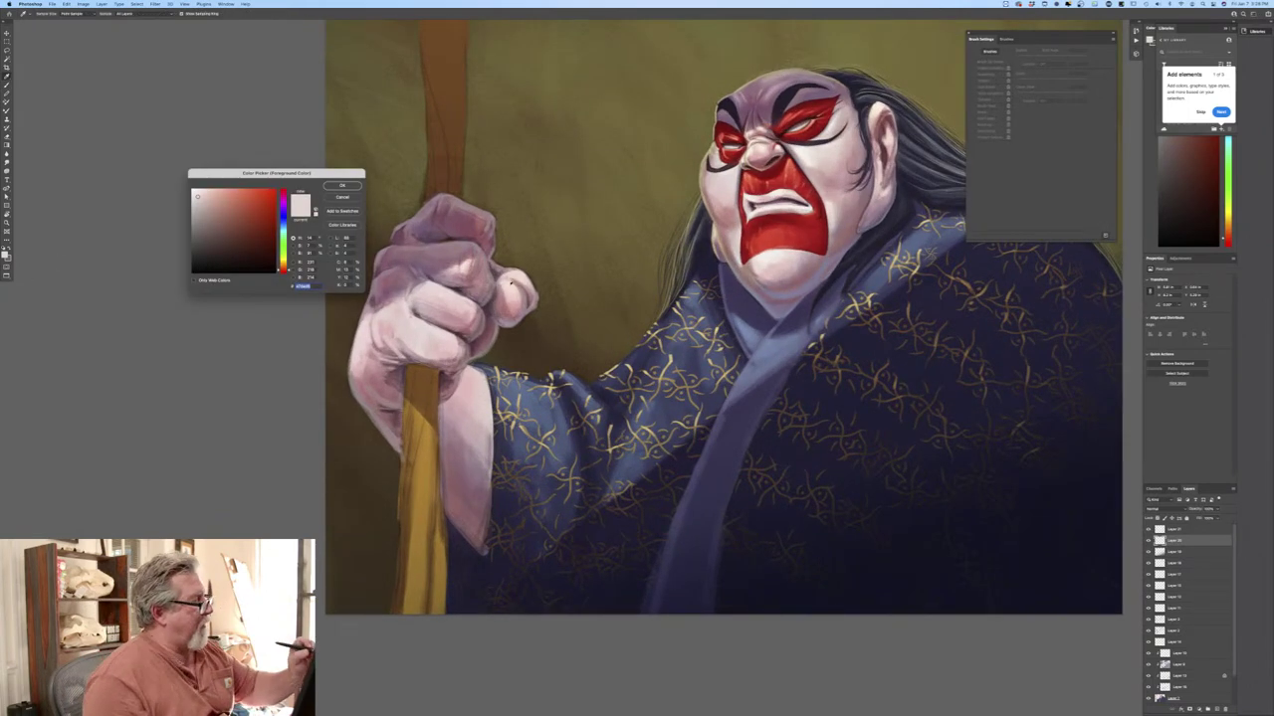
pyautogui.click(499, 286)
pyautogui.click(197, 190)
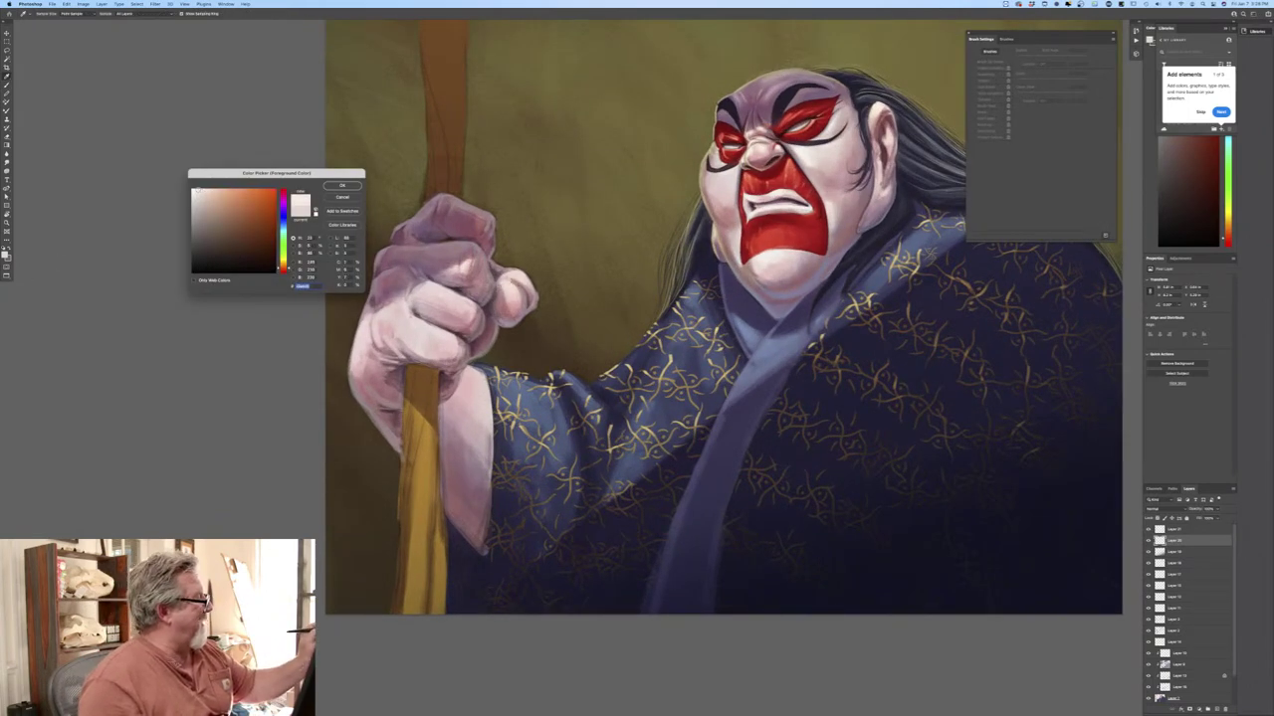
pyautogui.click(332, 186)
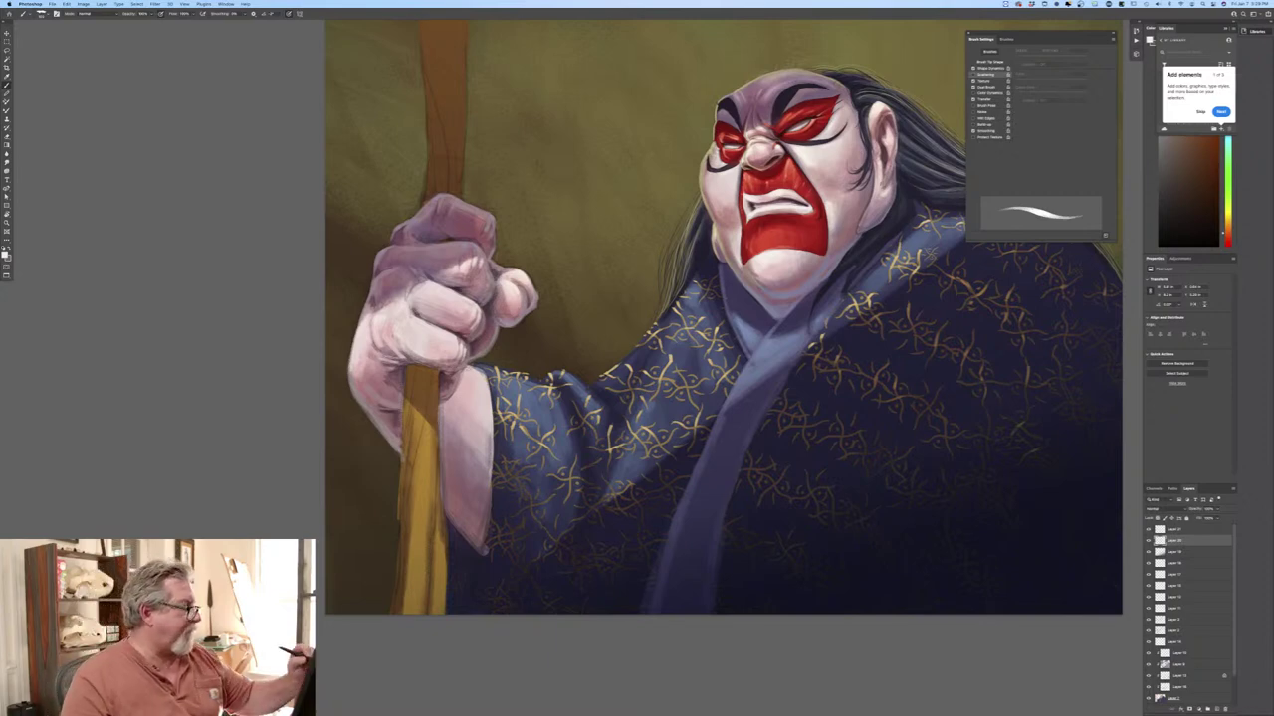
pyautogui.click(288, 13)
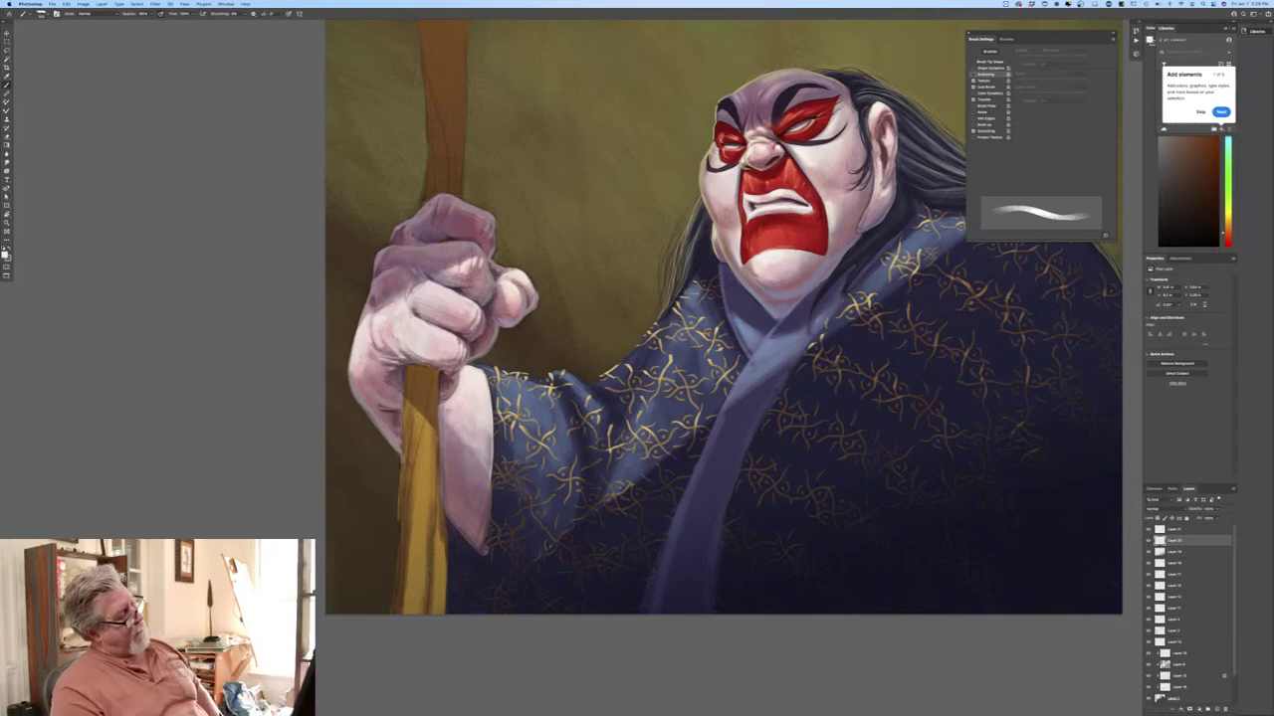
pyautogui.press('super+minus')
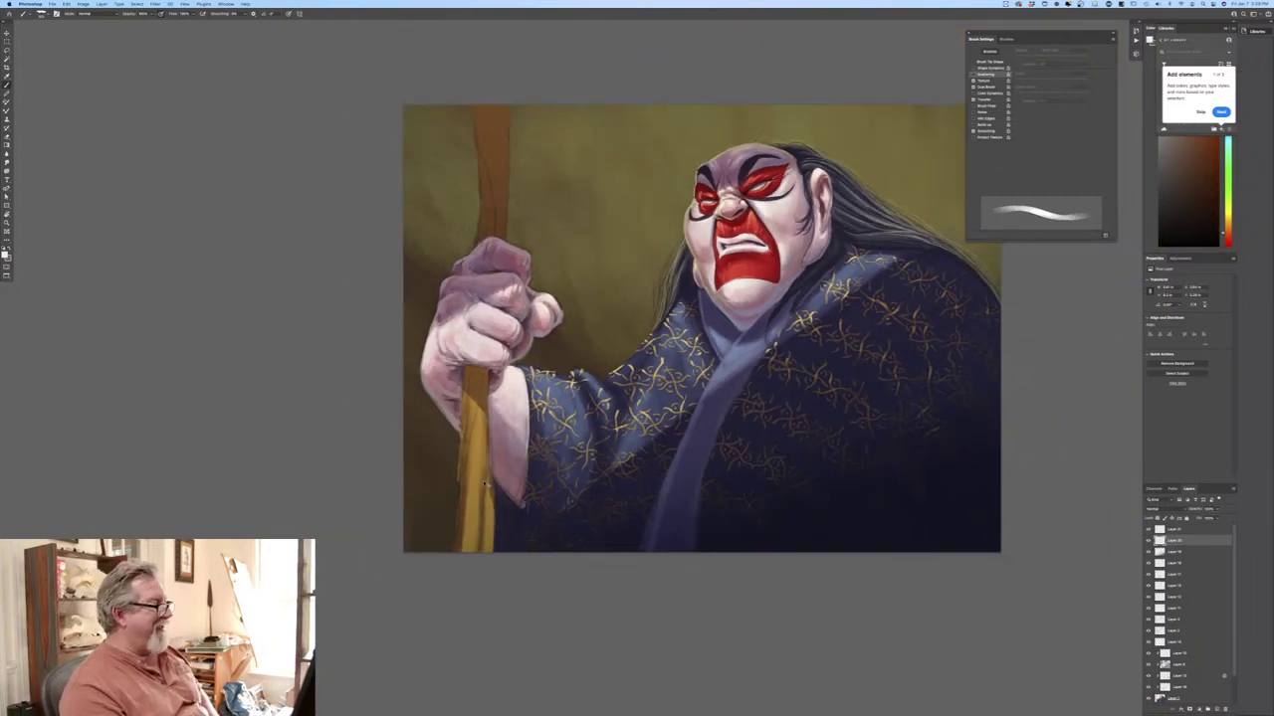
pyautogui.press('super+plus')
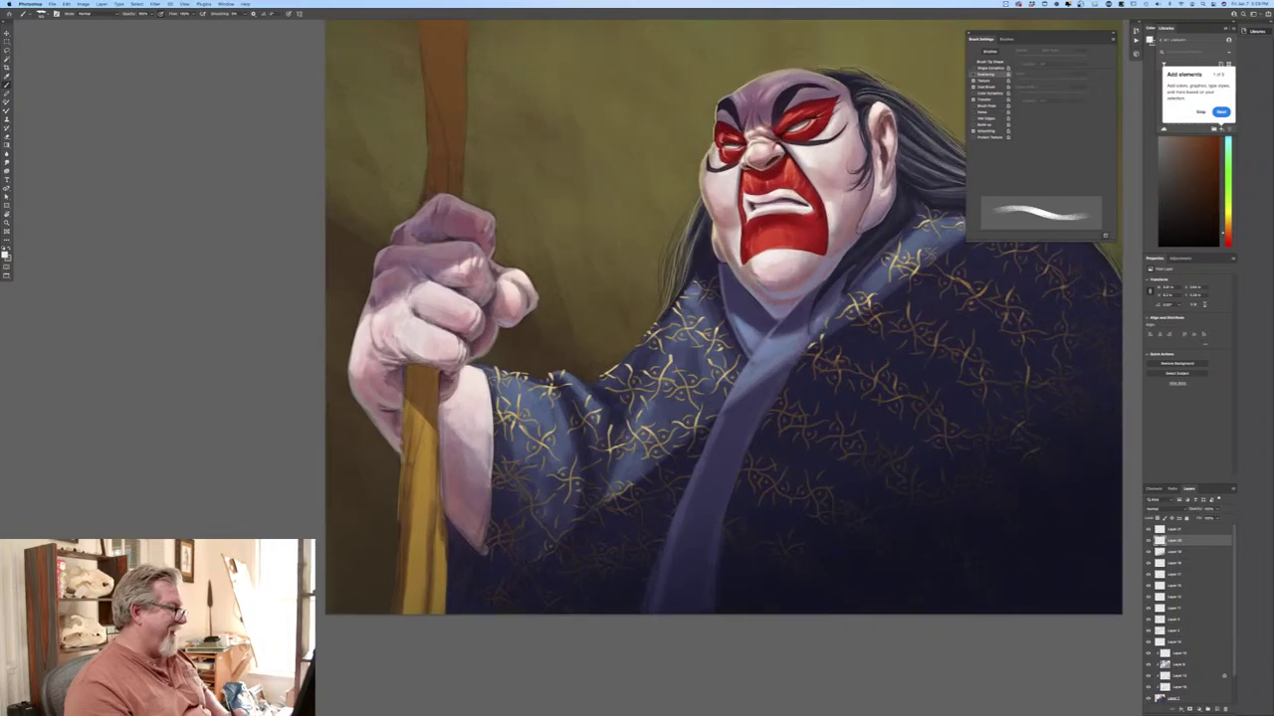
# Sample a mid-tone from the back of the hand, adjust it to a dusty pink and blend it around the lowest finger near the staff.
pyautogui.click(6, 255)
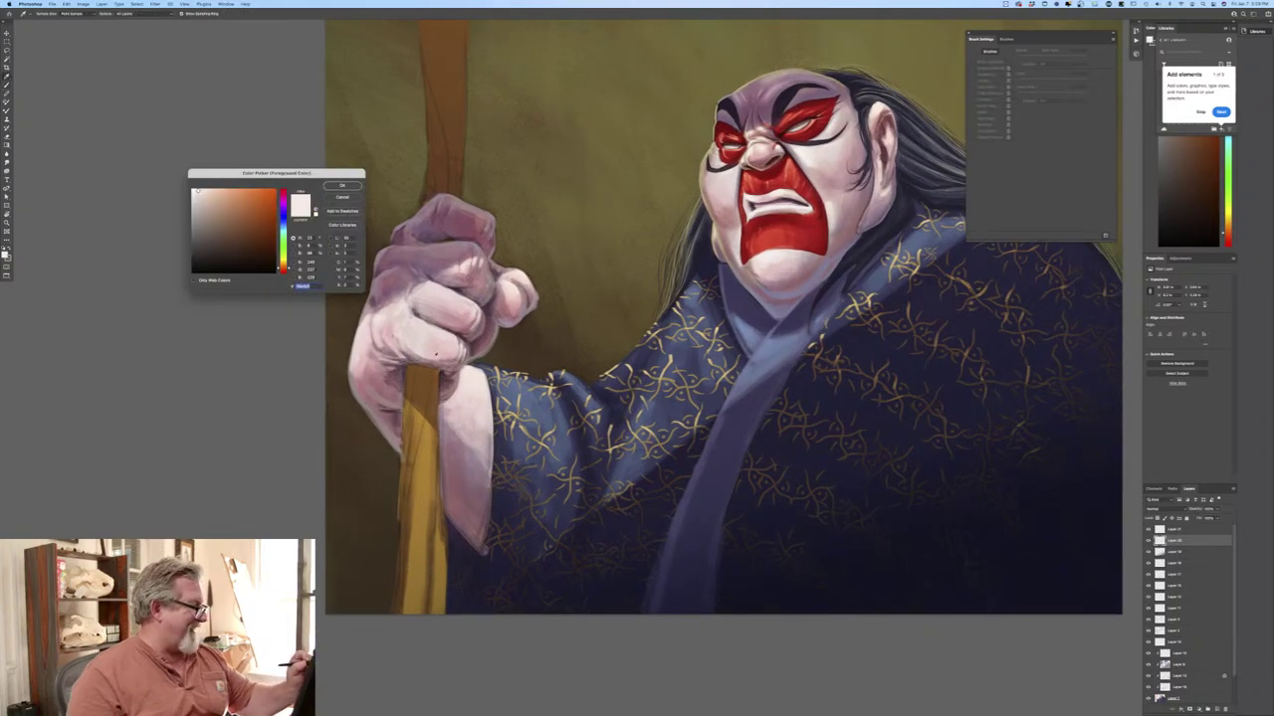
pyautogui.click(407, 334)
pyautogui.click(210, 210)
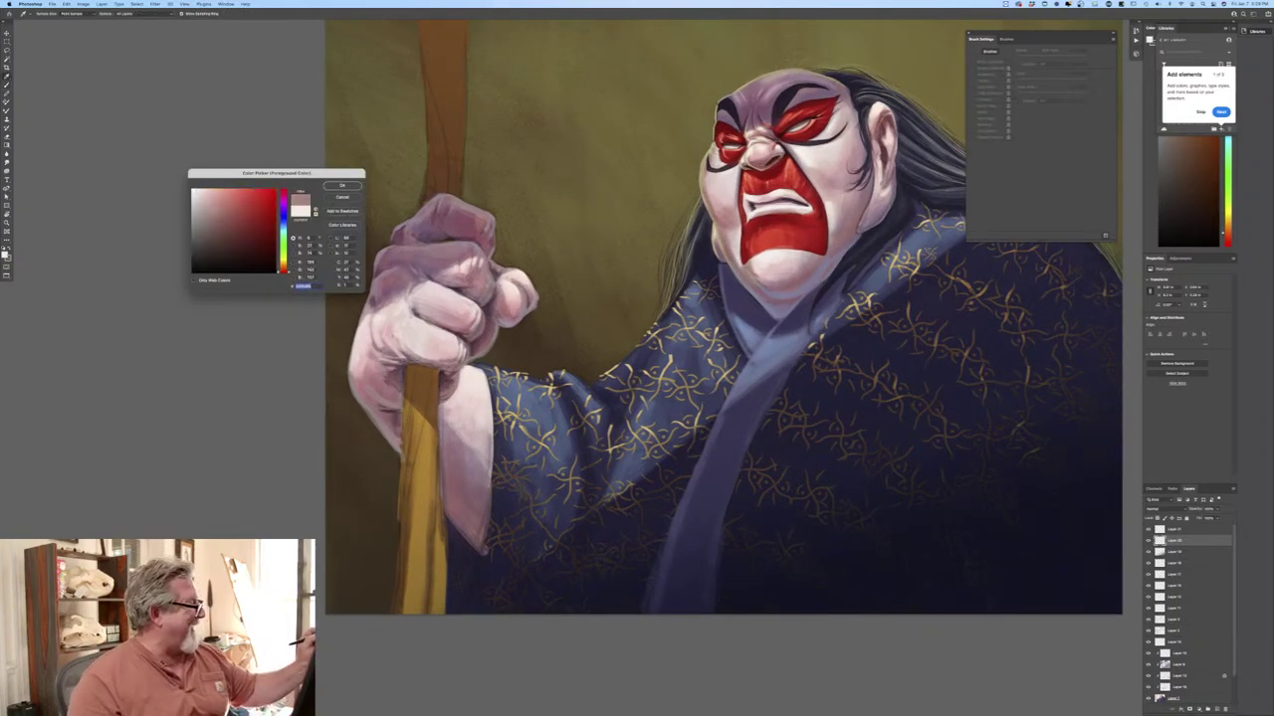
pyautogui.click(342, 185)
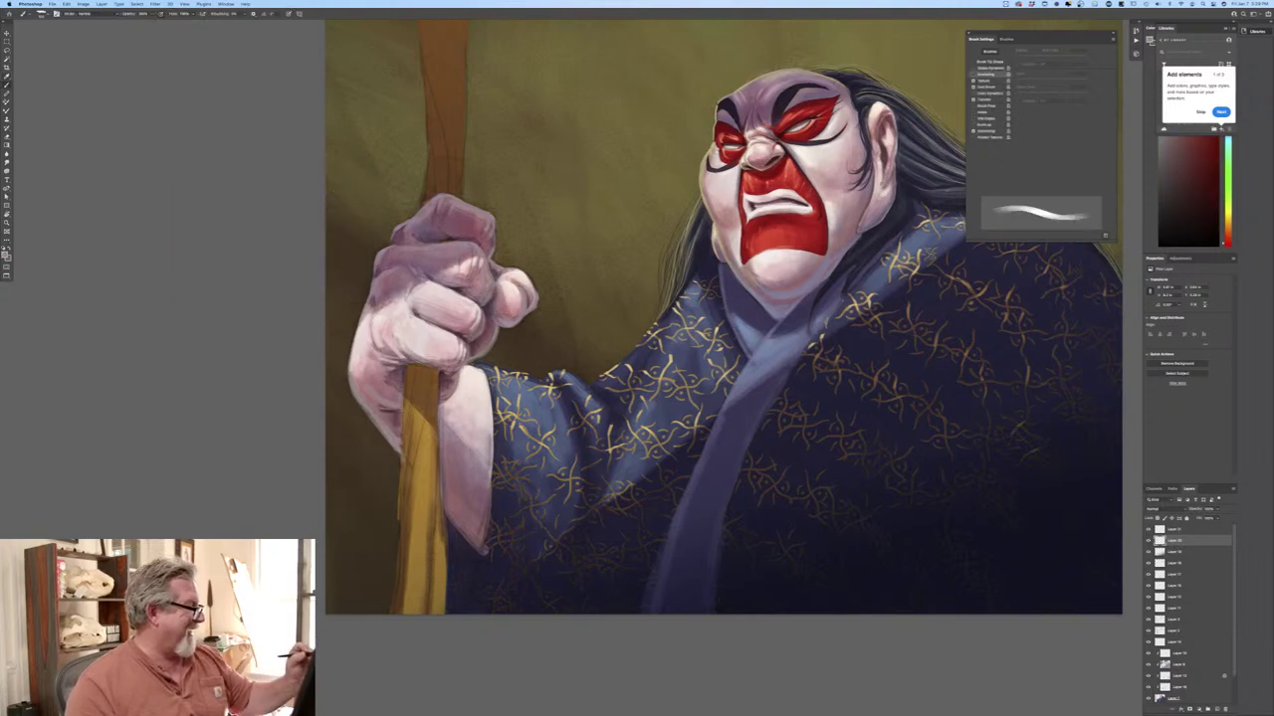
pyautogui.moveTo(412, 351)
pyautogui.mouseDown()
pyautogui.moveTo(445, 369)
pyautogui.moveTo(413, 363)
pyautogui.moveTo(445, 385)
pyautogui.moveTo(440, 400)
pyautogui.mouseUp()
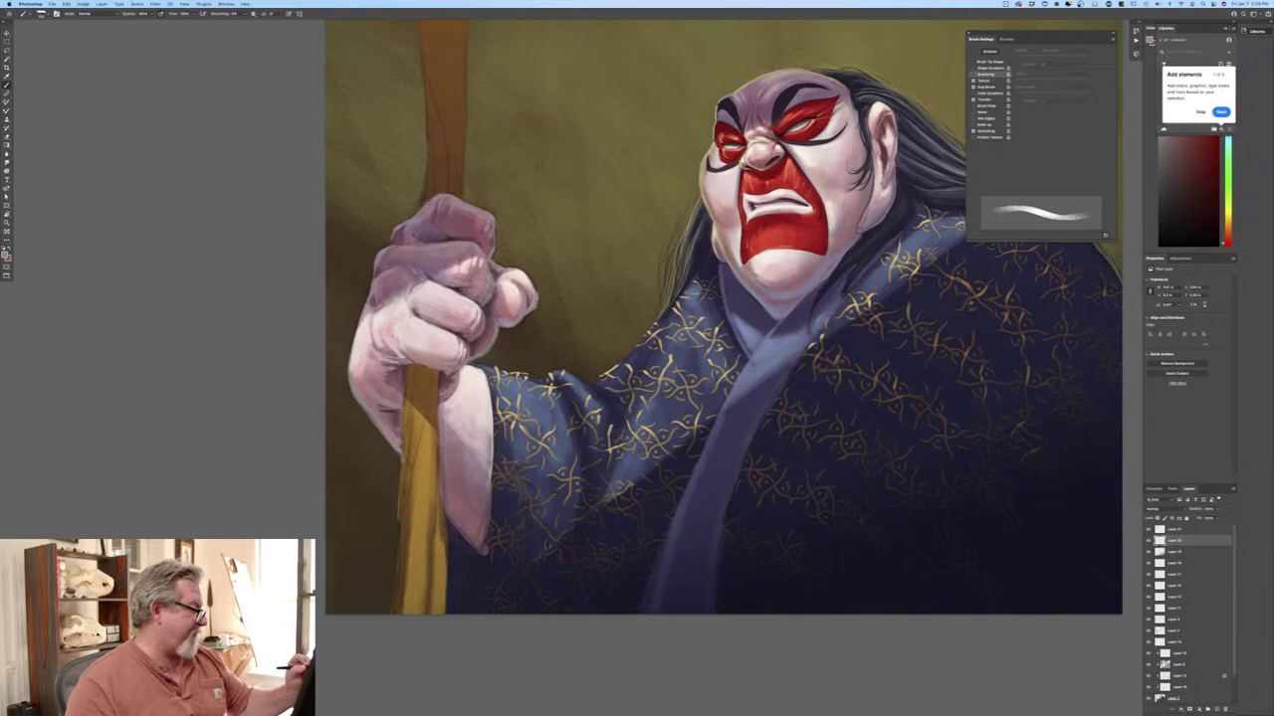
# Add a new layer above the others and paint reflected colour along the hand's lower edges, shifting the dusty pink to a warm yellow-orange.
pyautogui.click(1175, 530)
pyautogui.click(1215, 709)
pyautogui.moveTo(450, 380)
pyautogui.mouseDown()
pyautogui.moveTo(441, 395)
pyautogui.moveTo(399, 391)
pyautogui.mouseUp()
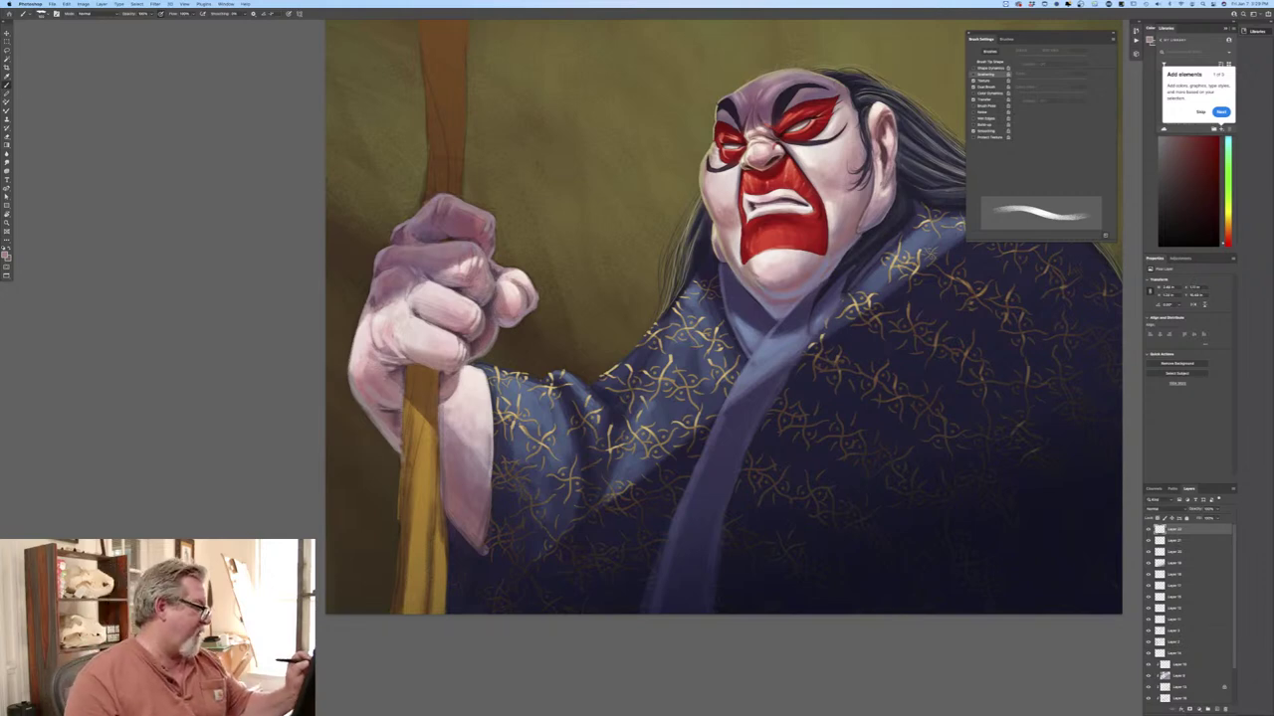
pyautogui.click(7, 254)
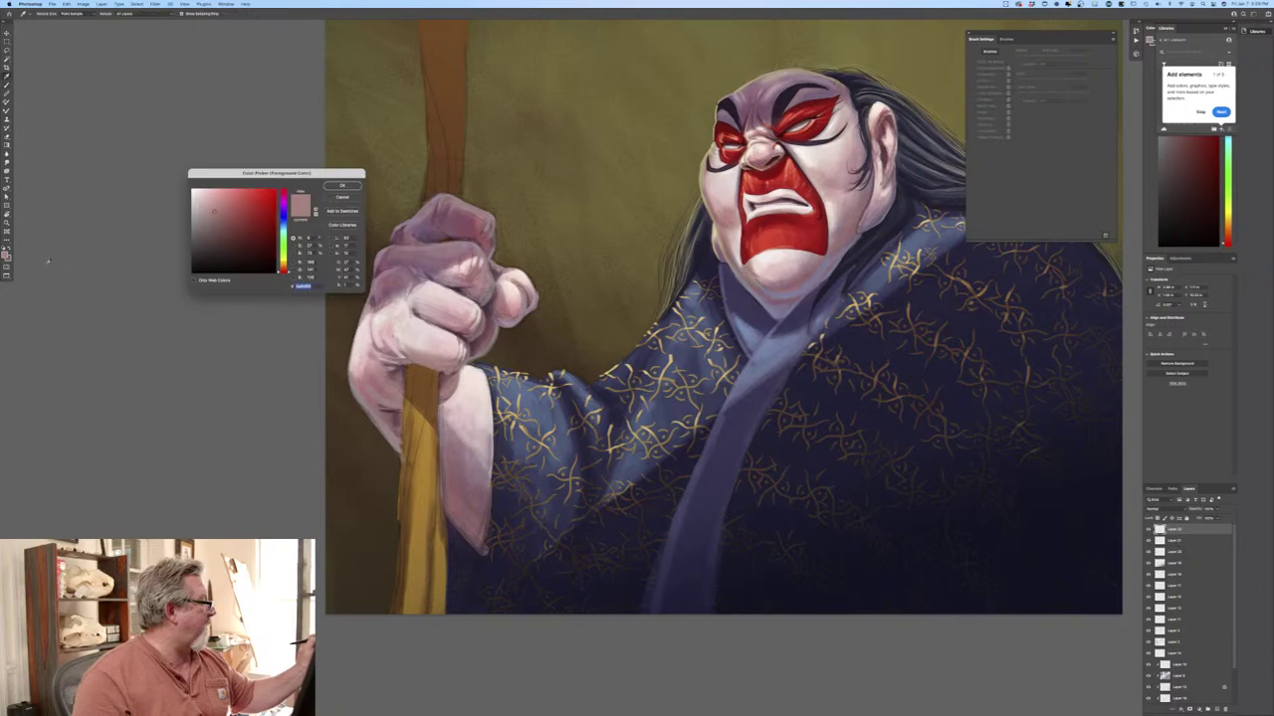
pyautogui.moveTo(283, 271); pyautogui.dragTo(283, 264)
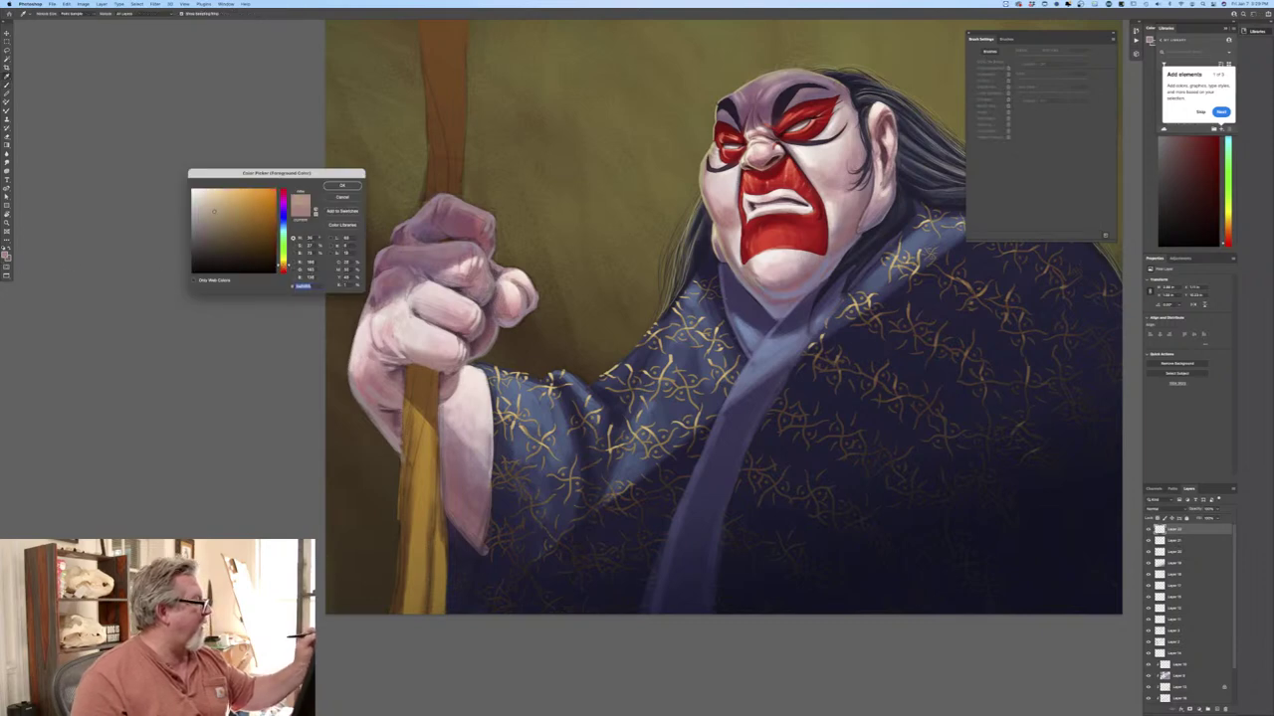
pyautogui.click(343, 185)
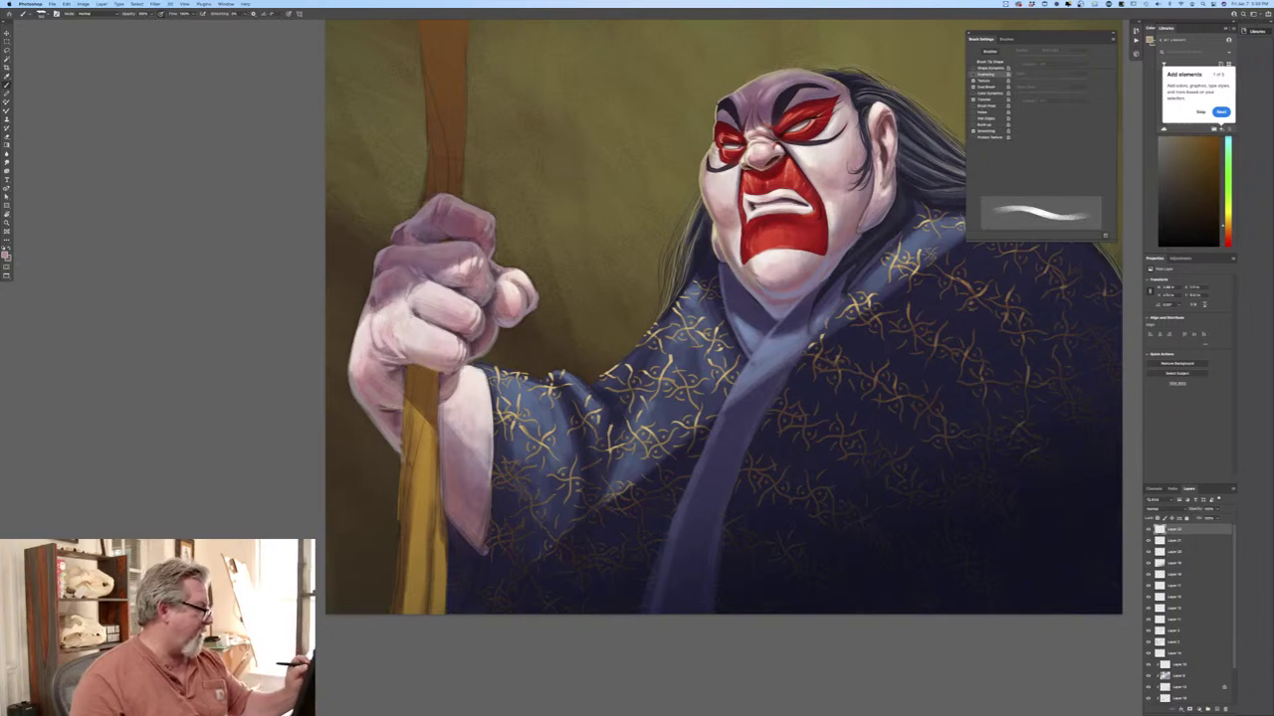
pyautogui.press('x')
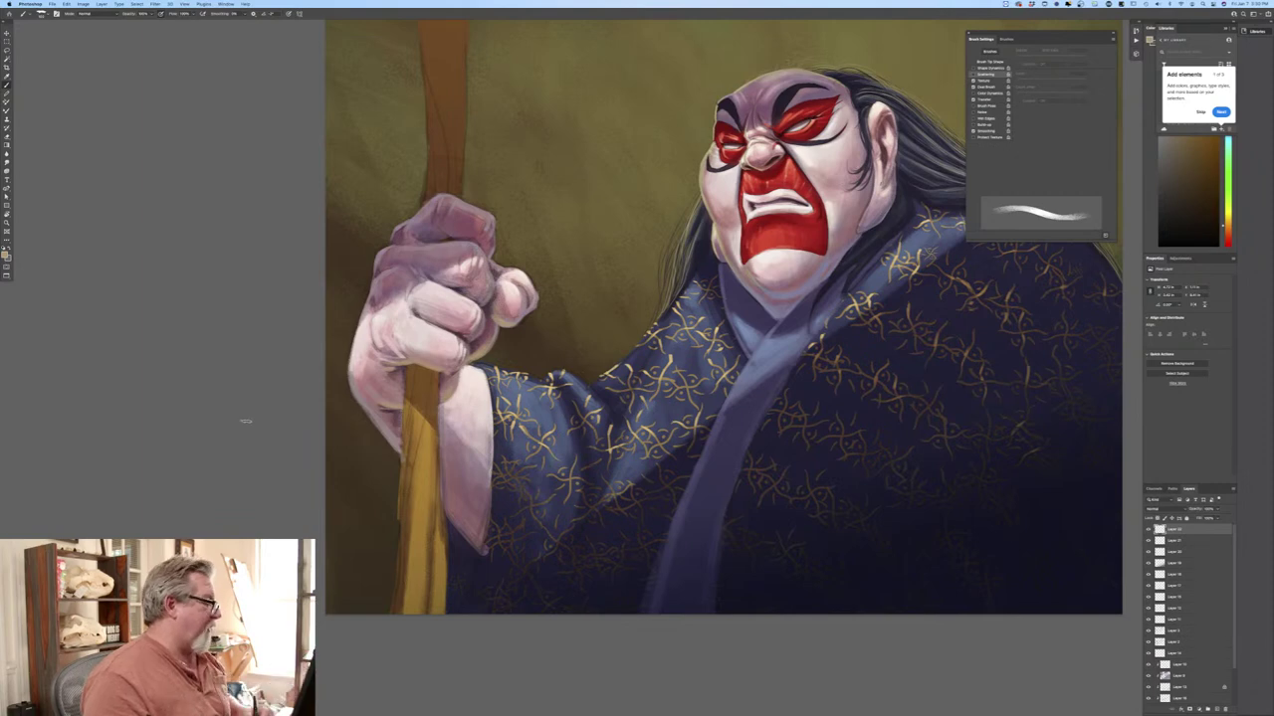
# Sample the staff's golden ochre and paint long highlight strokes down the lit part of the staff below the hand.
pyautogui.click(5, 256)
pyautogui.click(421, 483)
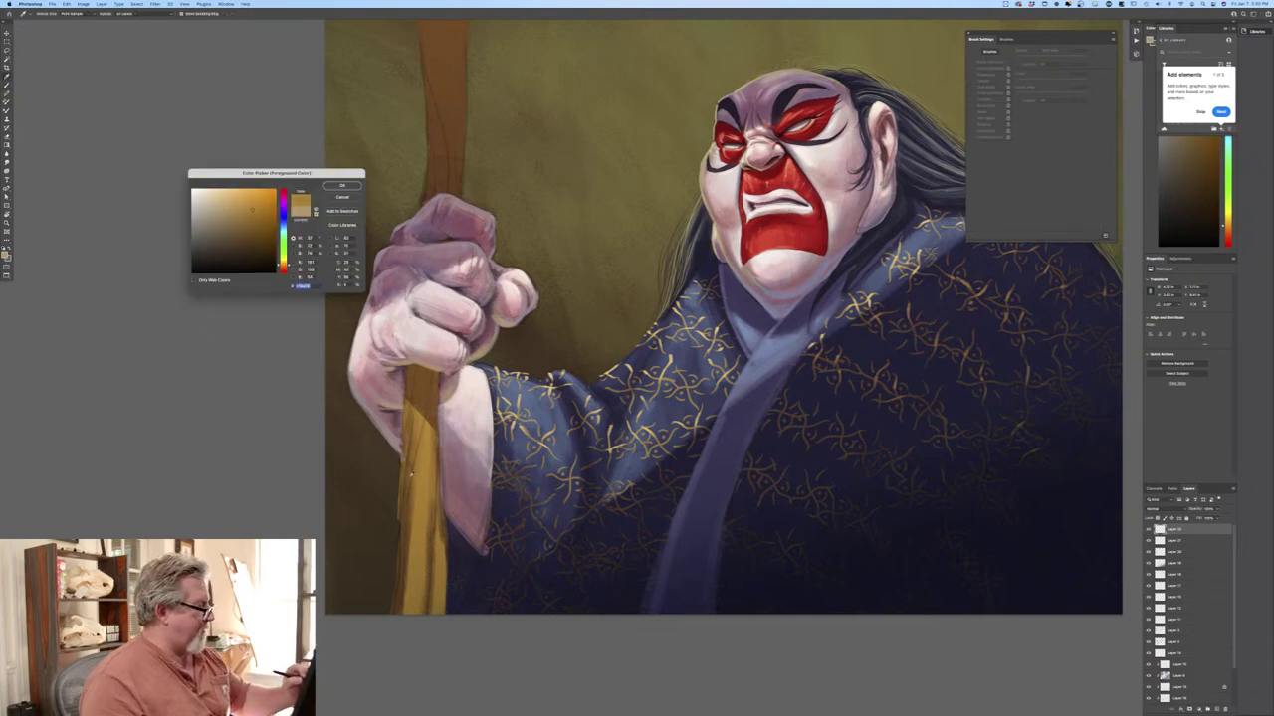
pyautogui.click(341, 185)
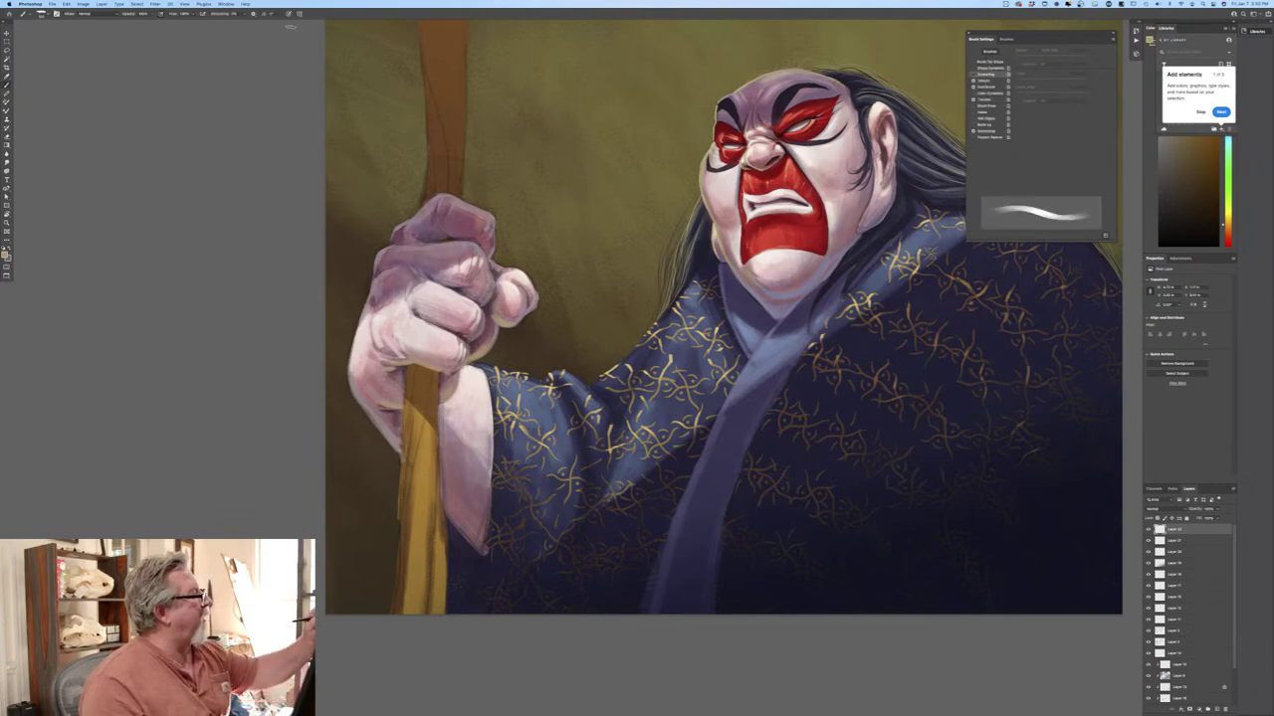
pyautogui.moveTo(426, 425); pyautogui.dragTo(412, 498)
pyautogui.moveTo(412, 500); pyautogui.dragTo(403, 616)
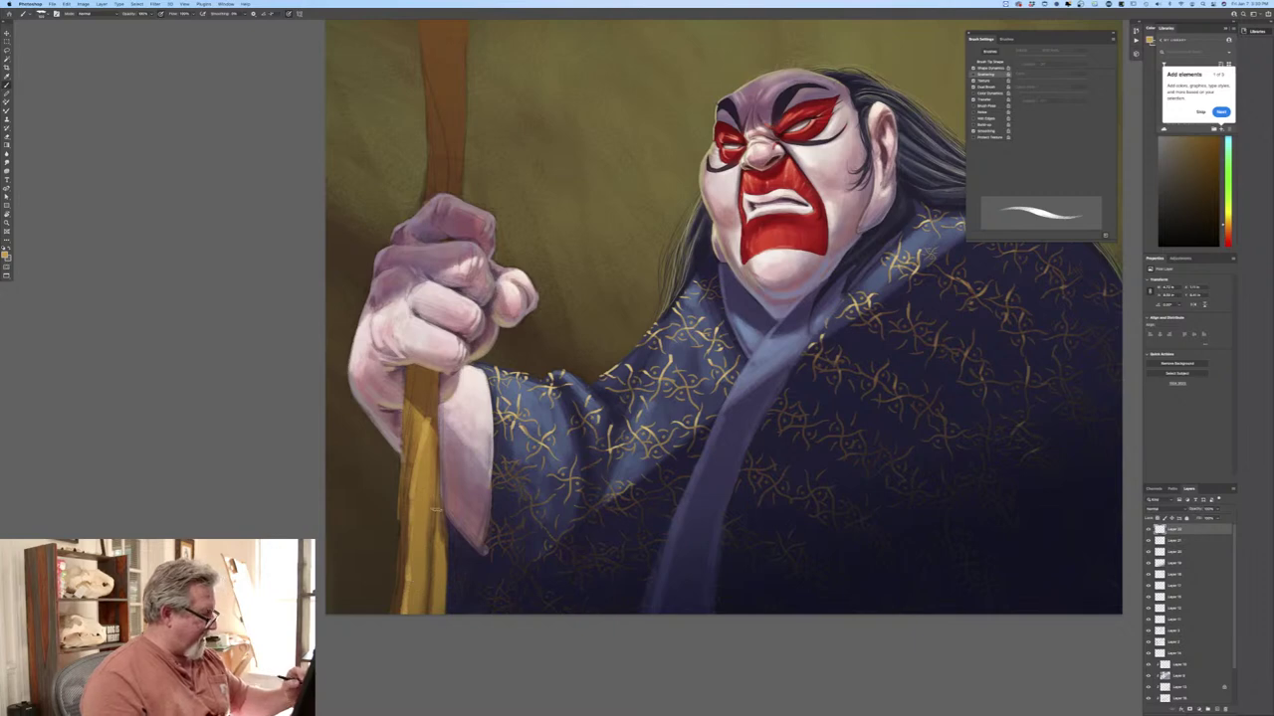
pyautogui.moveTo(435, 499); pyautogui.dragTo(431, 613)
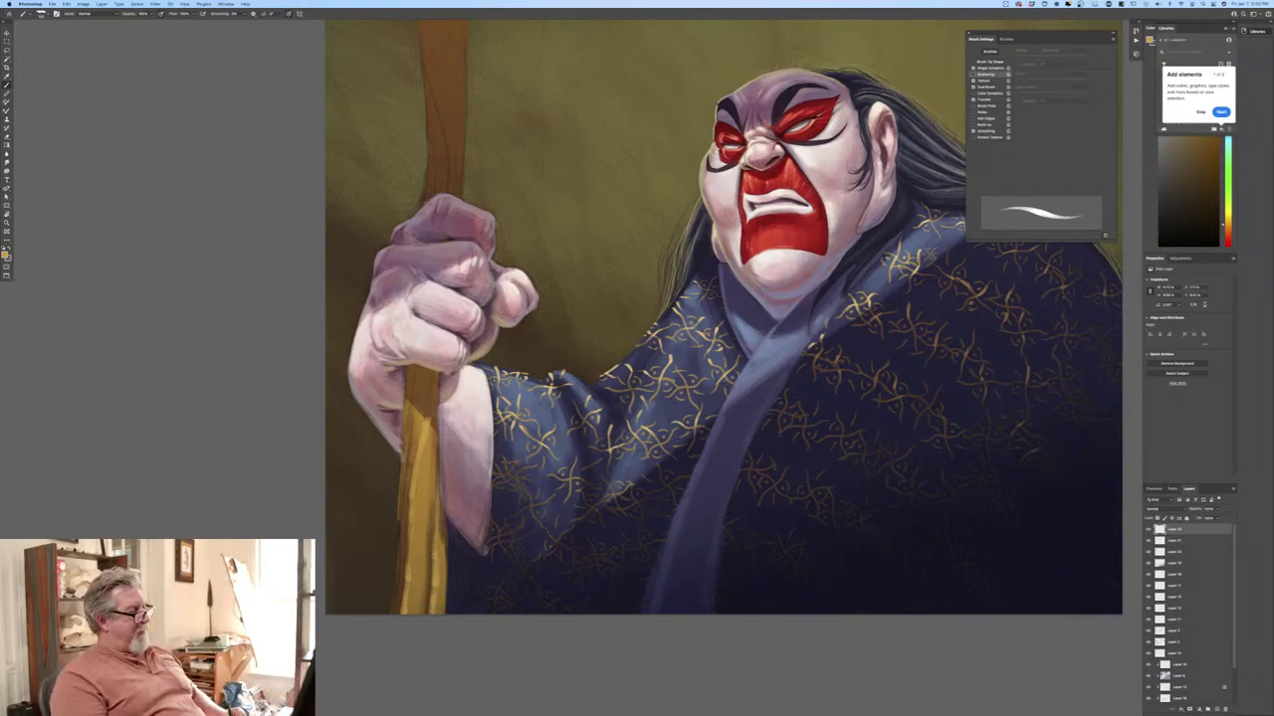
# Mix an orange-brown from the staff's ochre and paint it down the left edge of the staff below the hand.
pyautogui.click(5, 256)
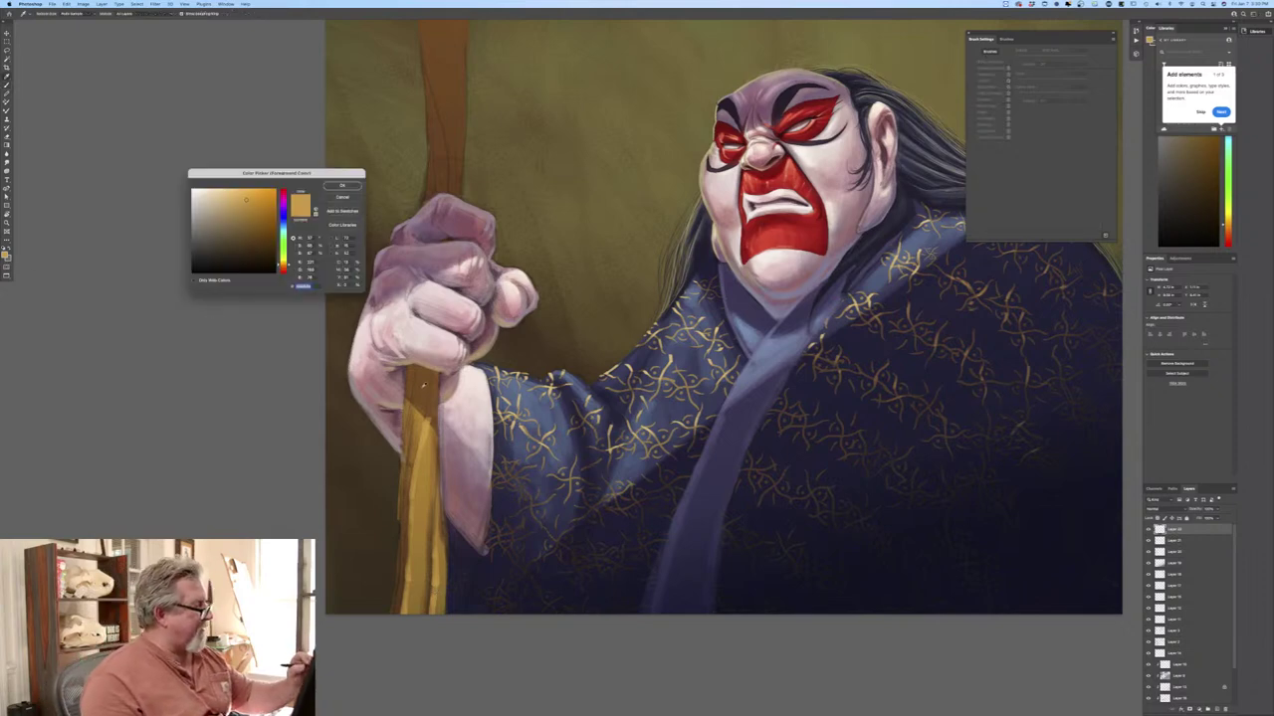
pyautogui.click(284, 267)
pyautogui.click(252, 216)
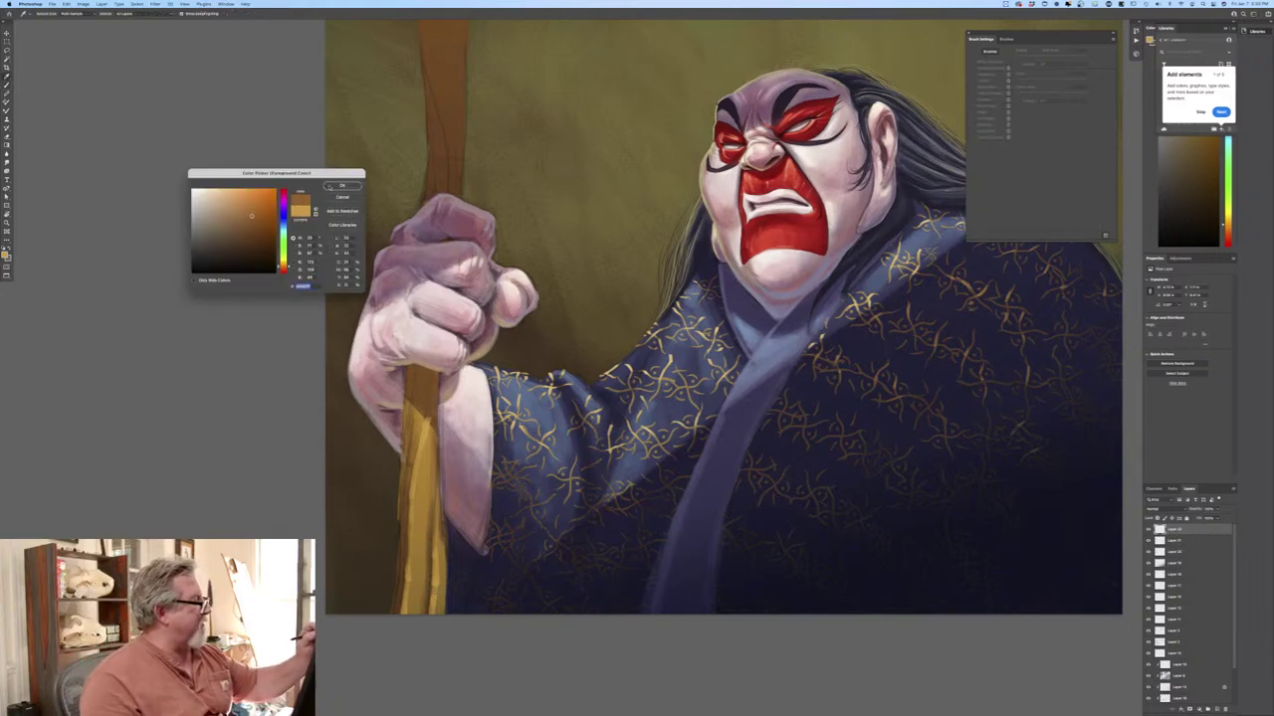
pyautogui.click(328, 187)
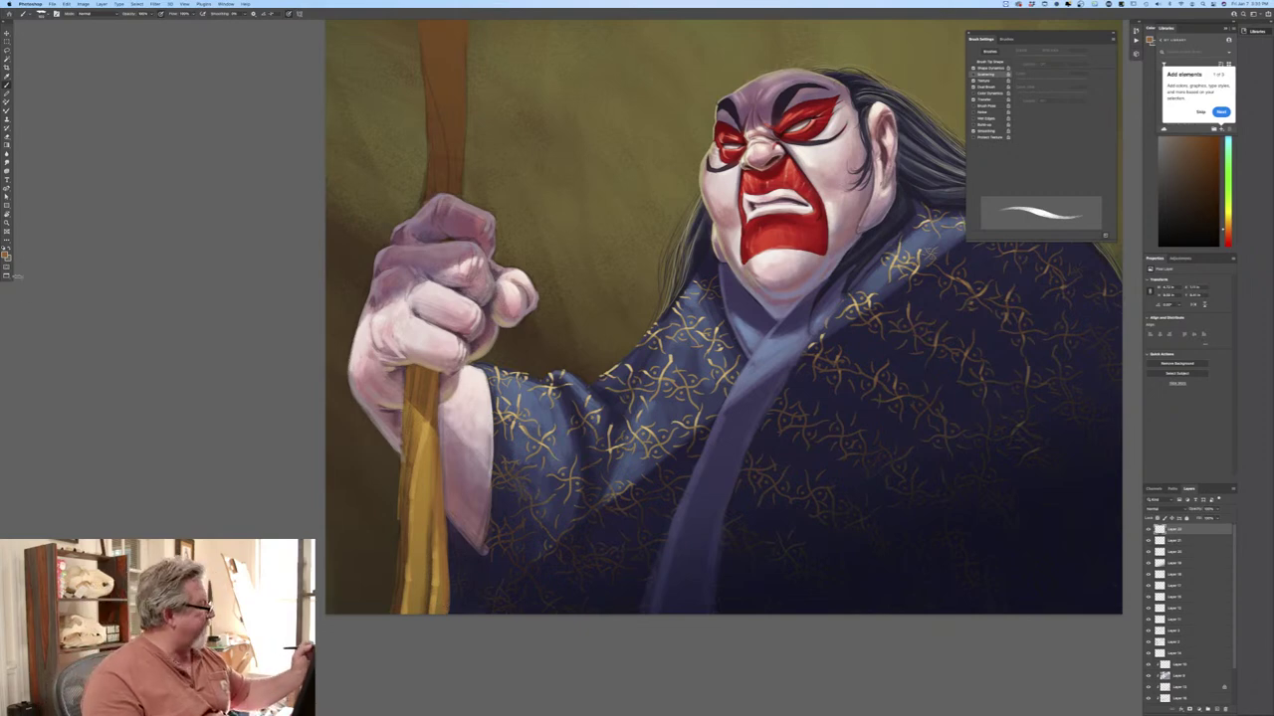
pyautogui.click(7, 255)
pyautogui.click(341, 185)
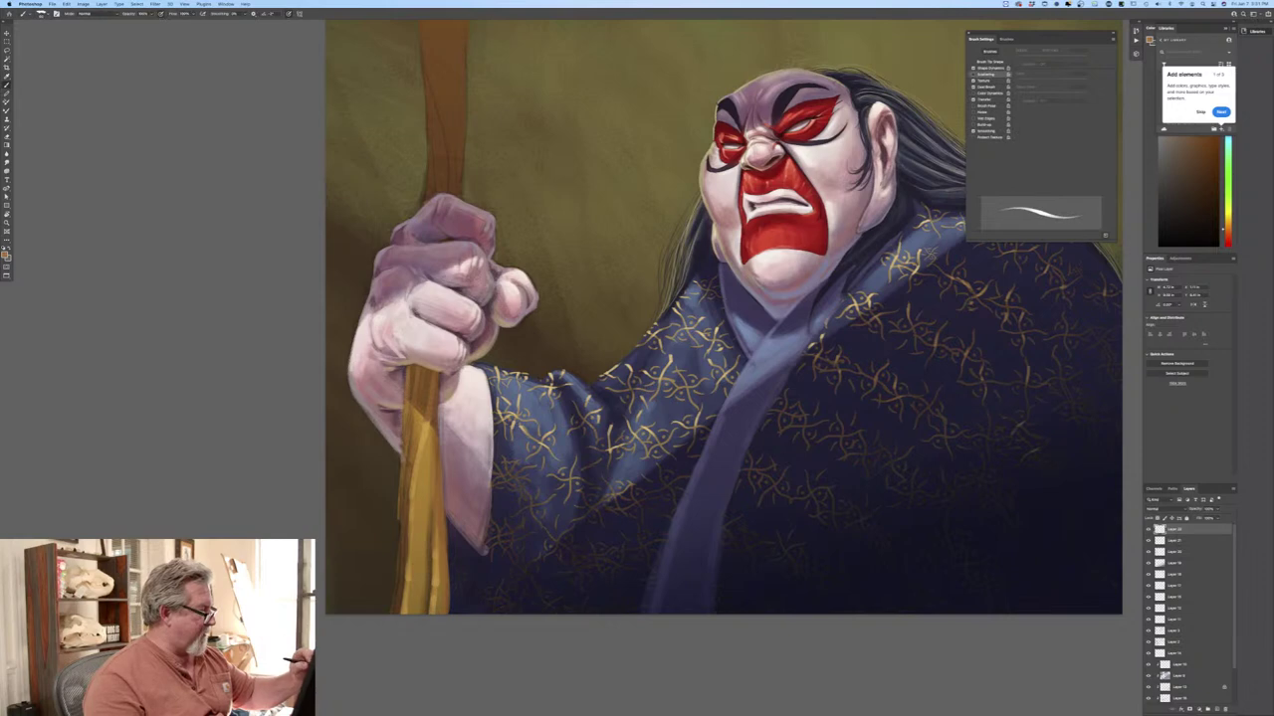
pyautogui.moveTo(401, 465); pyautogui.dragTo(398, 547)
pyautogui.moveTo(403, 491); pyautogui.dragTo(392, 619)
pyautogui.moveTo(397, 575); pyautogui.dragTo(397, 603)
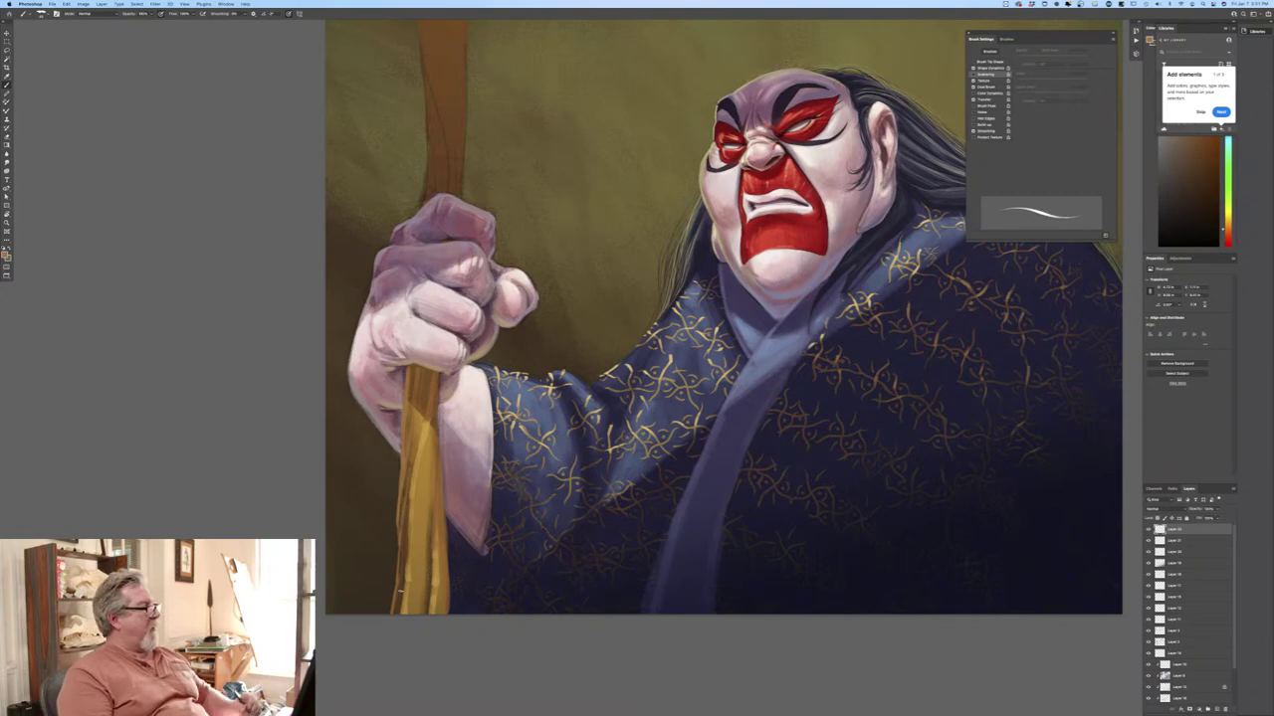
# Adjust the brown and paint lighter edge and wood-grain lines on the shadowed part of the staff above the hand.
pyautogui.click(5, 255)
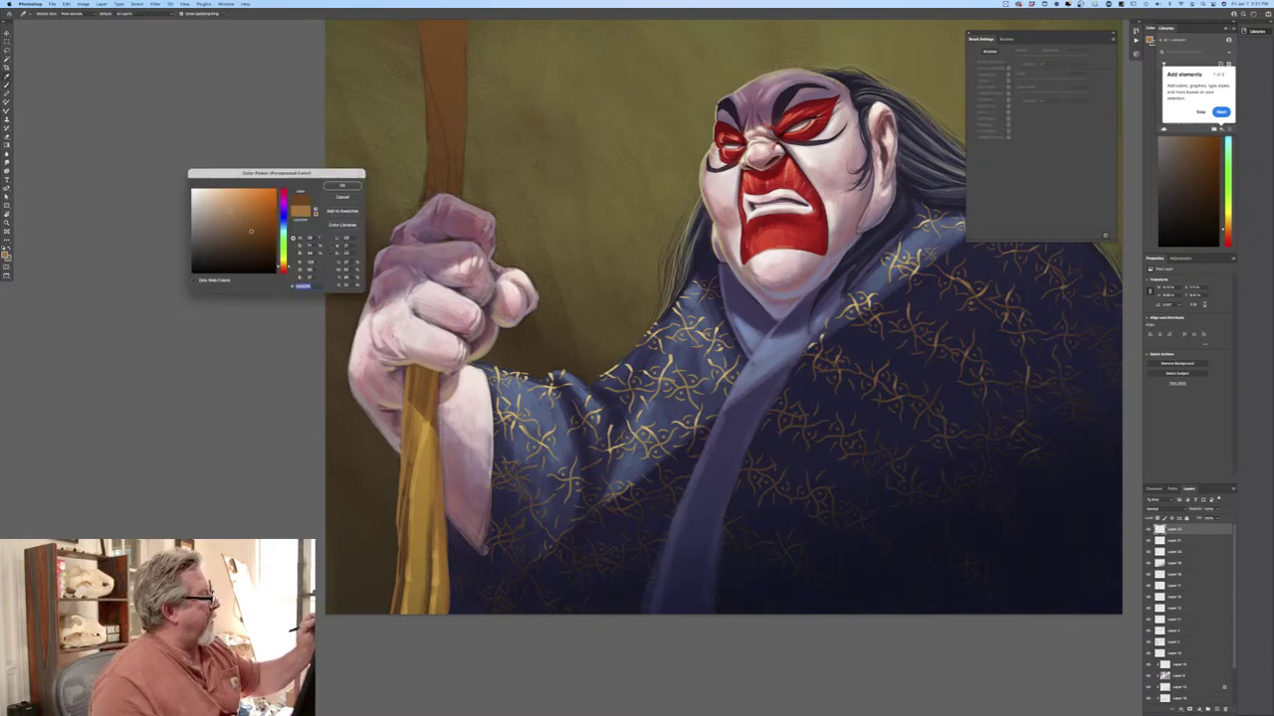
pyautogui.click(342, 185)
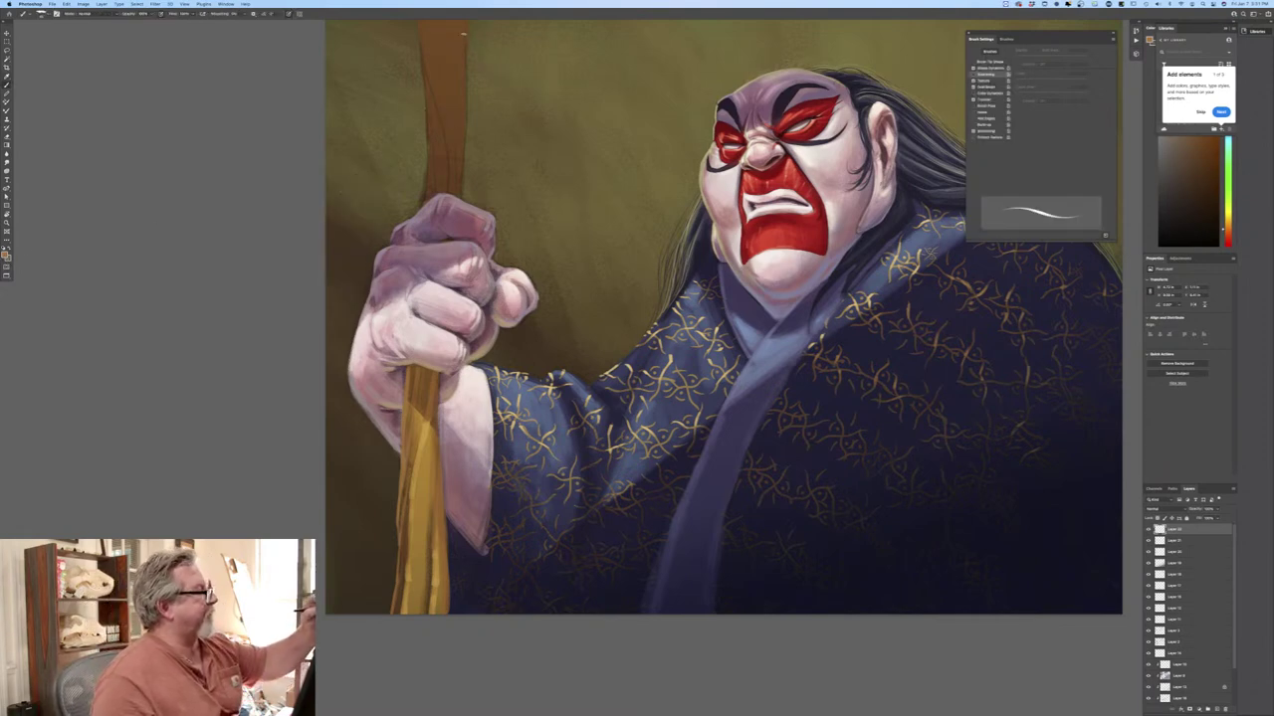
pyautogui.moveTo(226, 291); pyautogui.dragTo(222, 375)
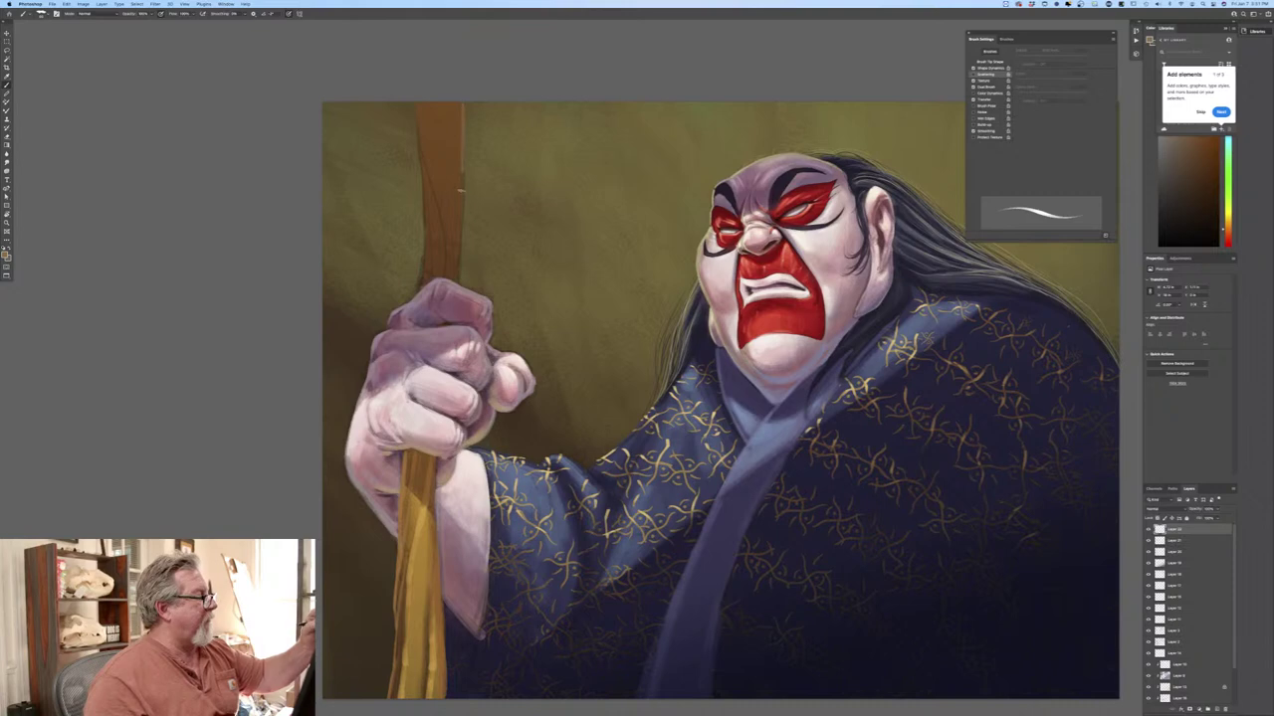
pyautogui.moveTo(463, 178); pyautogui.dragTo(459, 279)
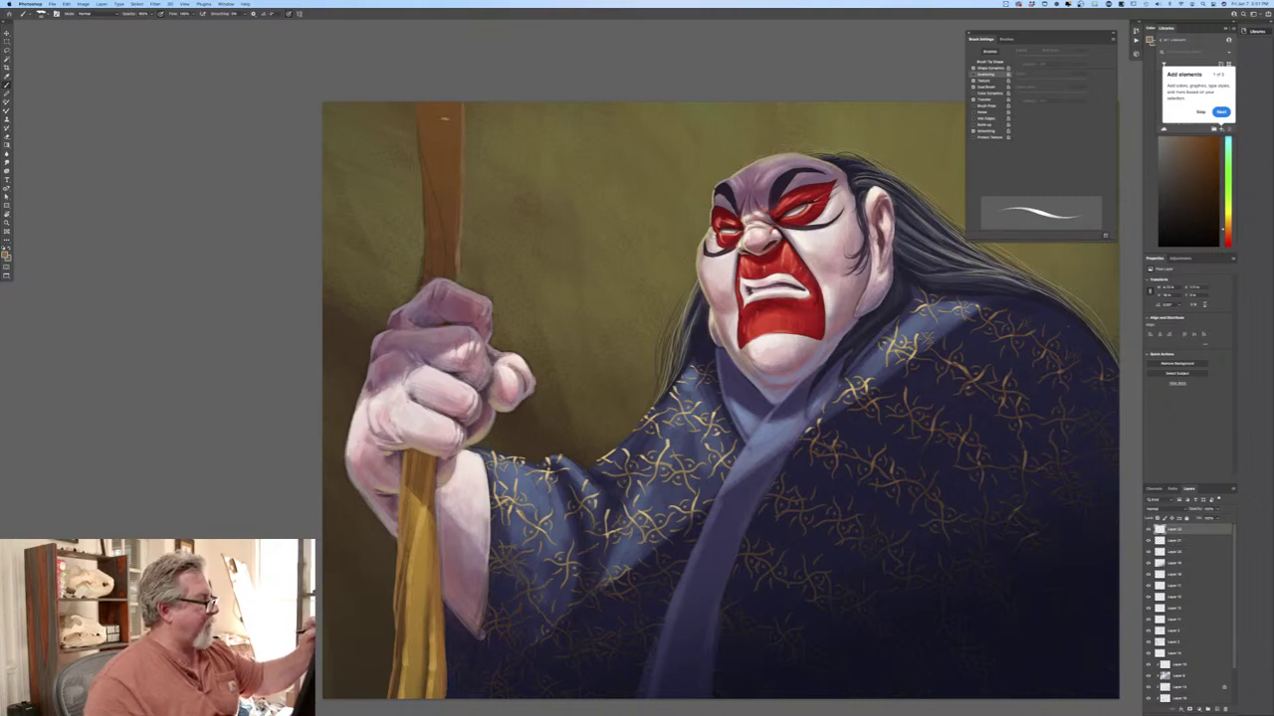
pyautogui.keyDown('alt'); pyautogui.click(420, 146); pyautogui.keyUp('alt')
pyautogui.moveTo(415, 103); pyautogui.dragTo(439, 207)
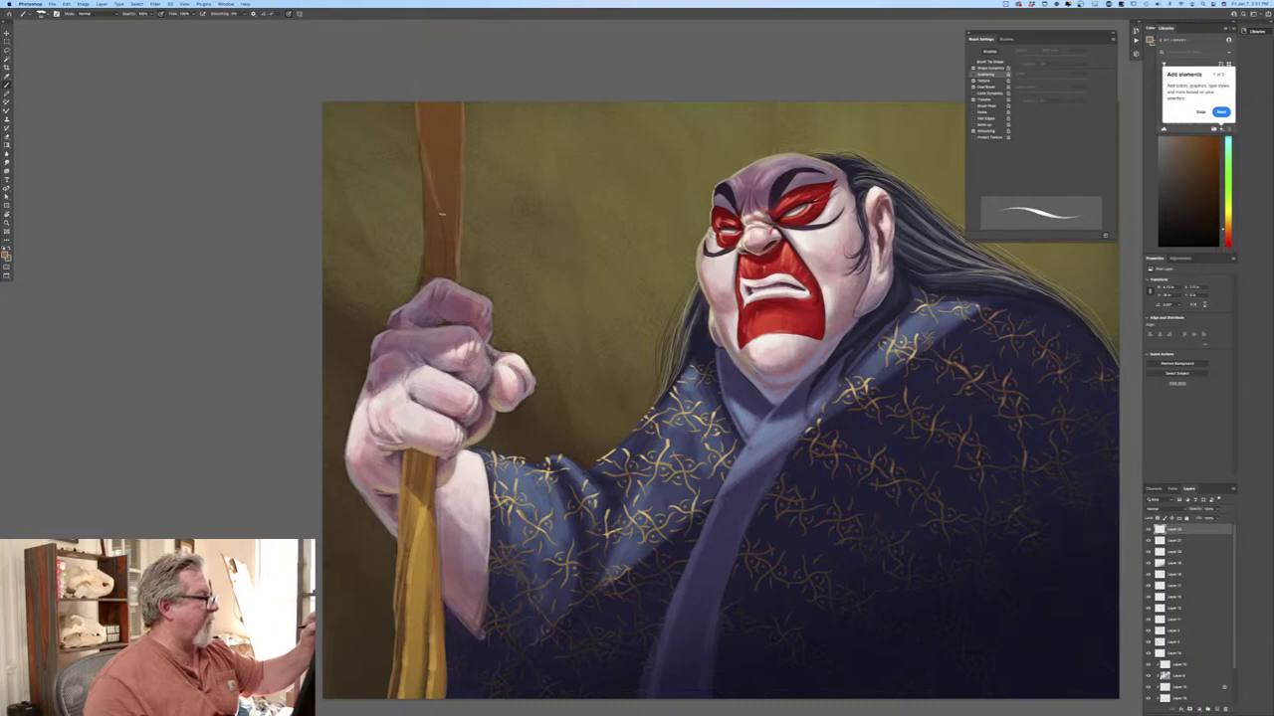
pyautogui.moveTo(455, 109); pyautogui.dragTo(458, 144)
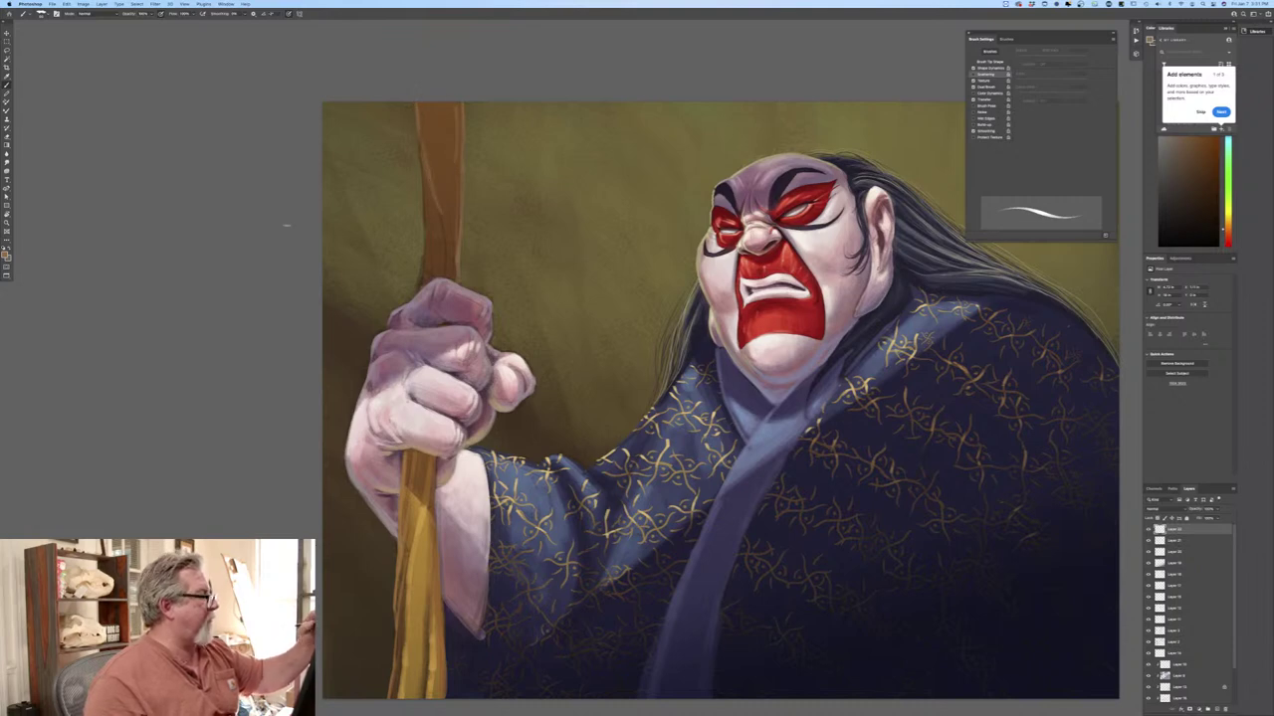
# Sample the olive background, lighten it and paint reflected rim light down the right edge of the staff above the hand.
pyautogui.click(5, 256)
pyautogui.click(509, 281)
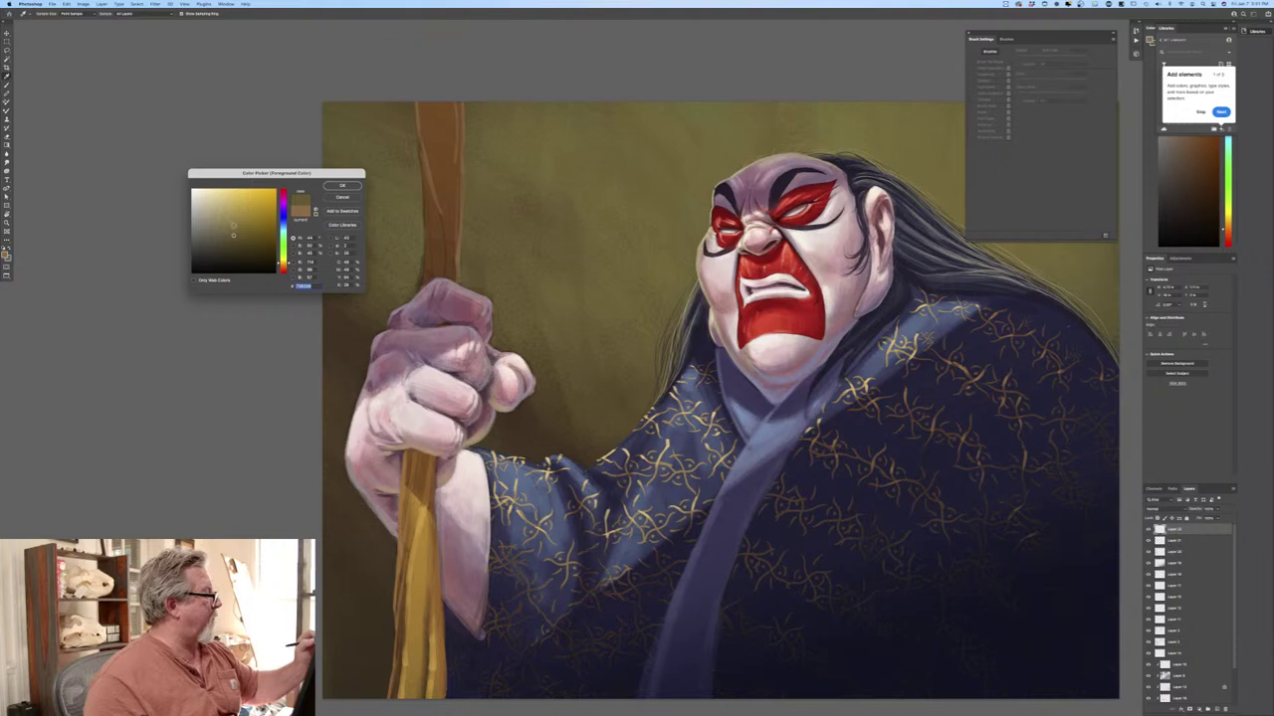
pyautogui.click(230, 222)
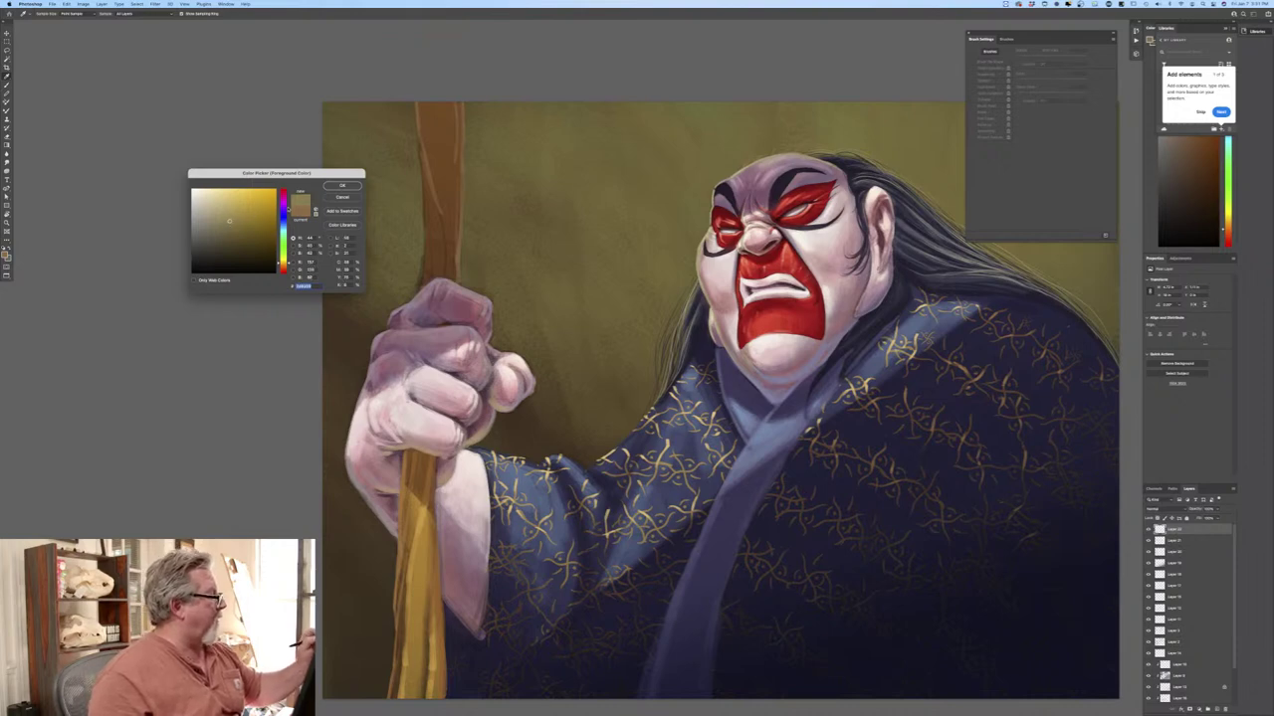
pyautogui.press('Return')
pyautogui.moveTo(461, 104); pyautogui.dragTo(456, 285)
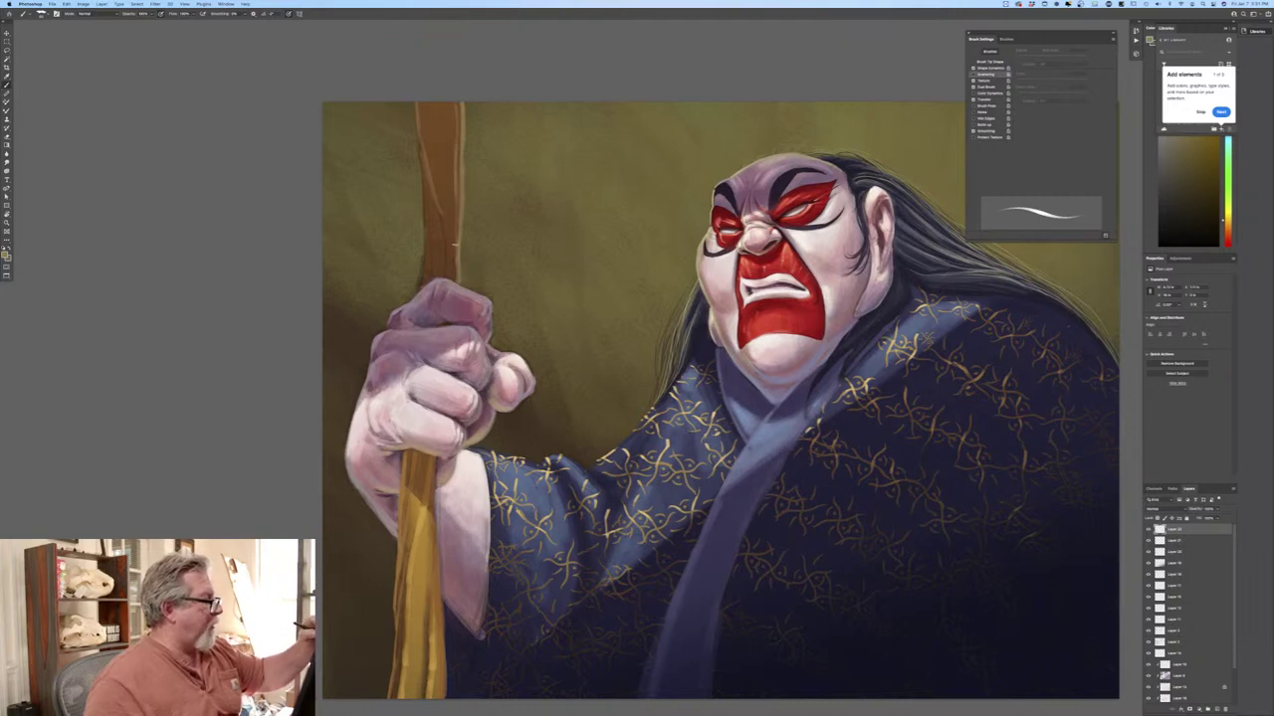
pyautogui.moveTo(457, 104); pyautogui.dragTo(459, 141)
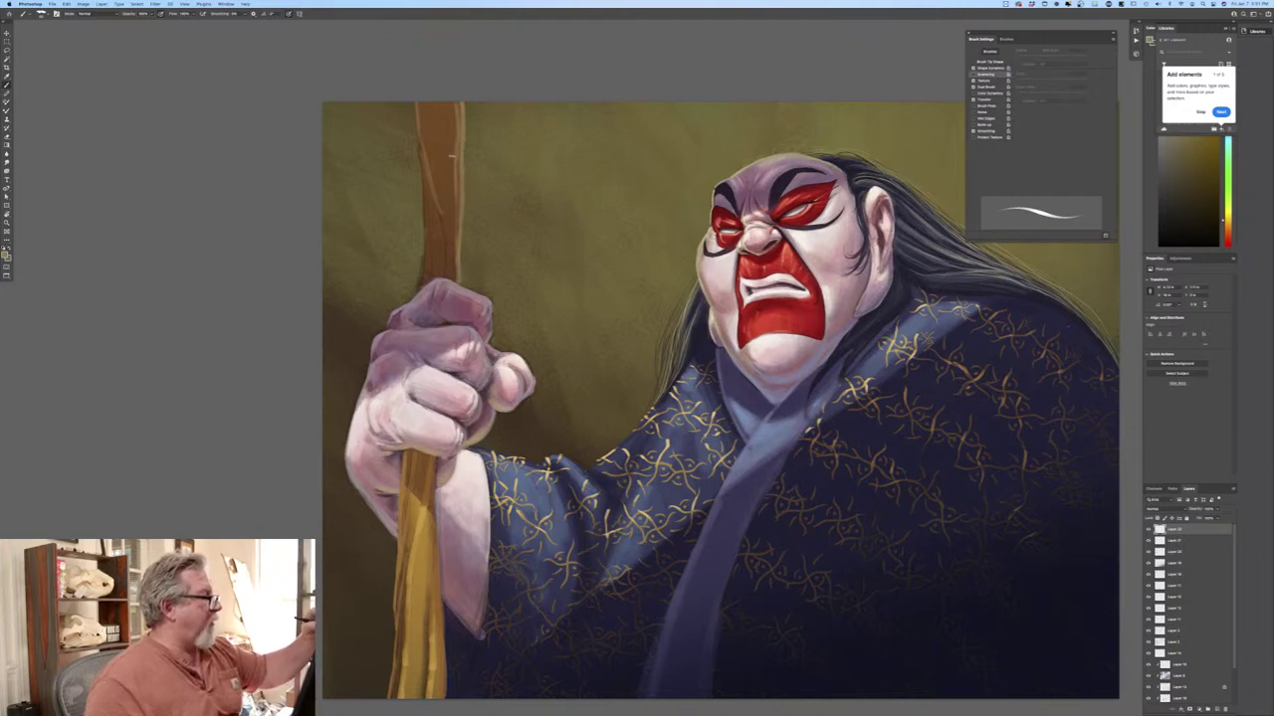
pyautogui.moveTo(441, 213); pyautogui.dragTo(446, 253)
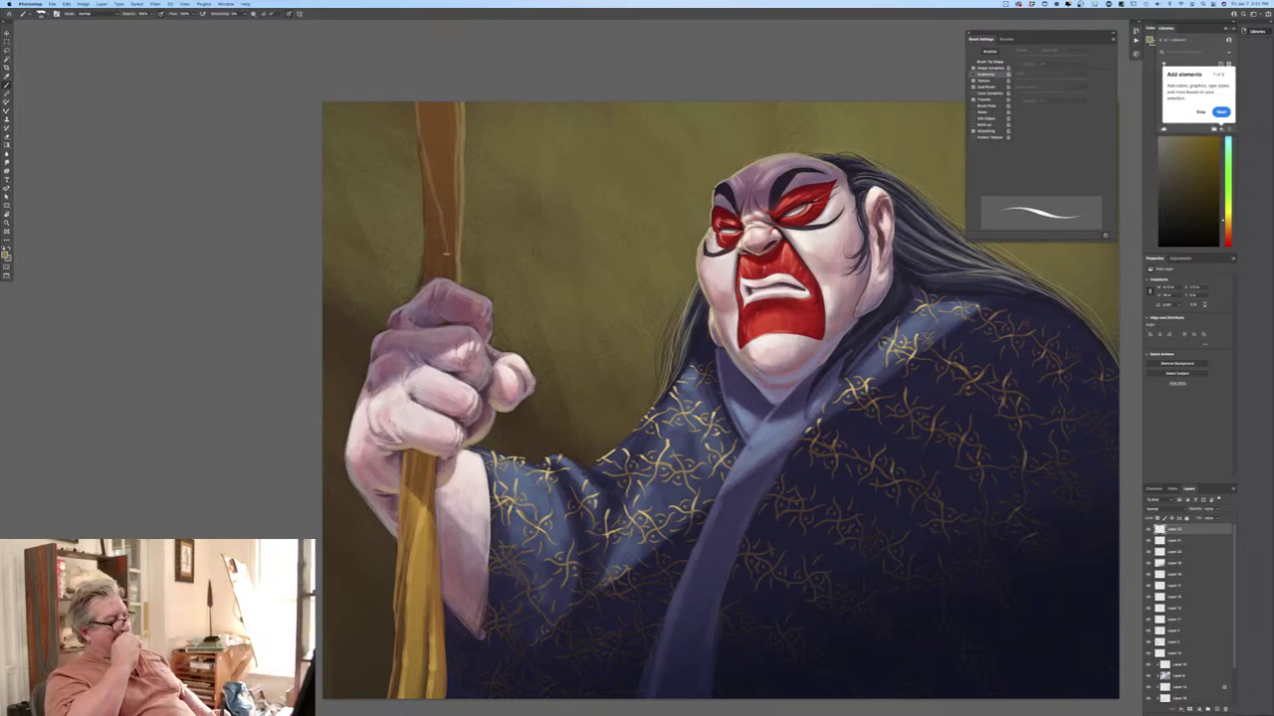
# Mix a warm orange-brown and paint long wood-grain strokes down the left side of the staff above the hand.
pyautogui.click(5, 256)
pyautogui.click(284, 266)
pyautogui.click(251, 220)
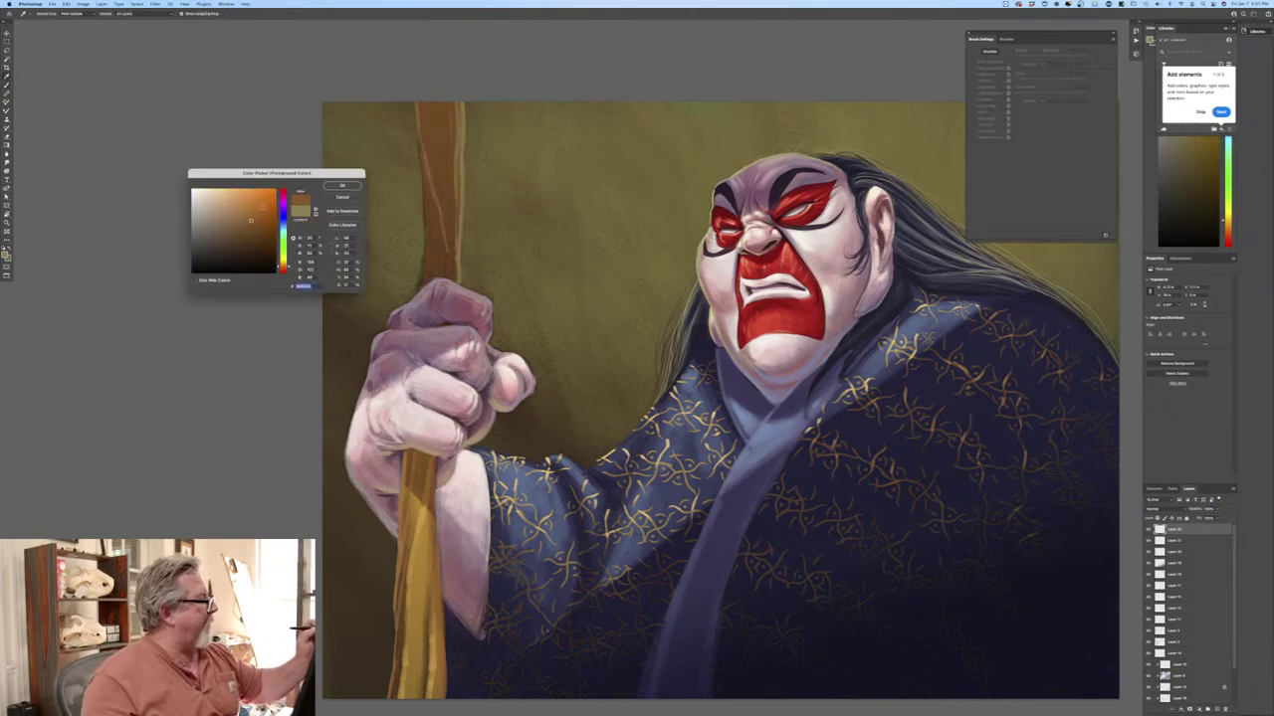
pyautogui.click(341, 185)
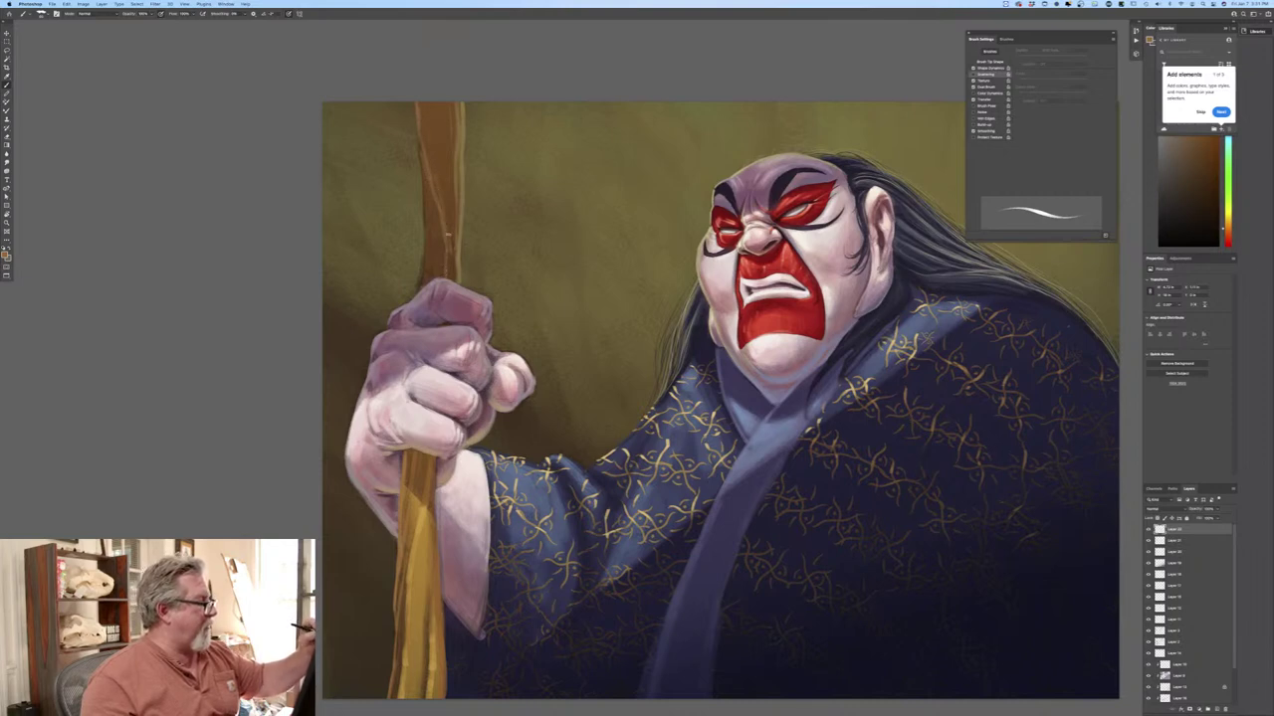
pyautogui.moveTo(418, 139); pyautogui.dragTo(419, 294)
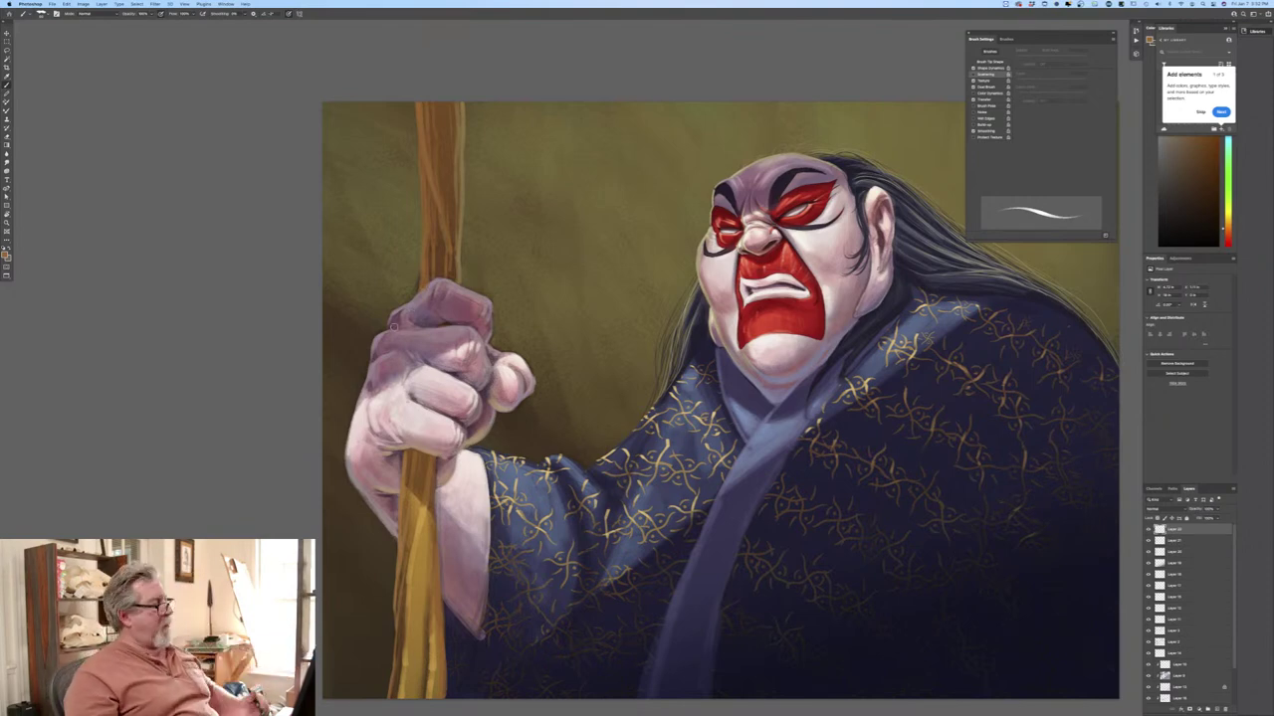
# Lighten the brown to a soft tan and paint thin highlights along the grain of the staff just above the hand.
pyautogui.click(5, 255)
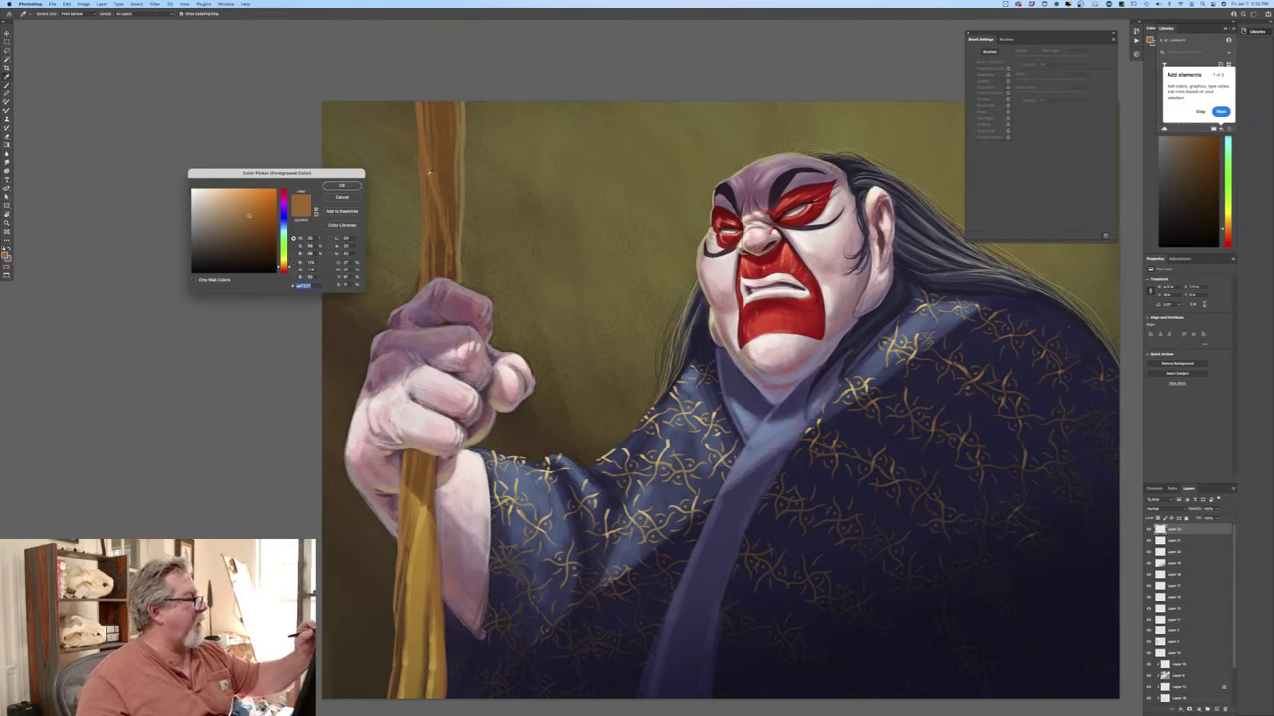
pyautogui.click(229, 206)
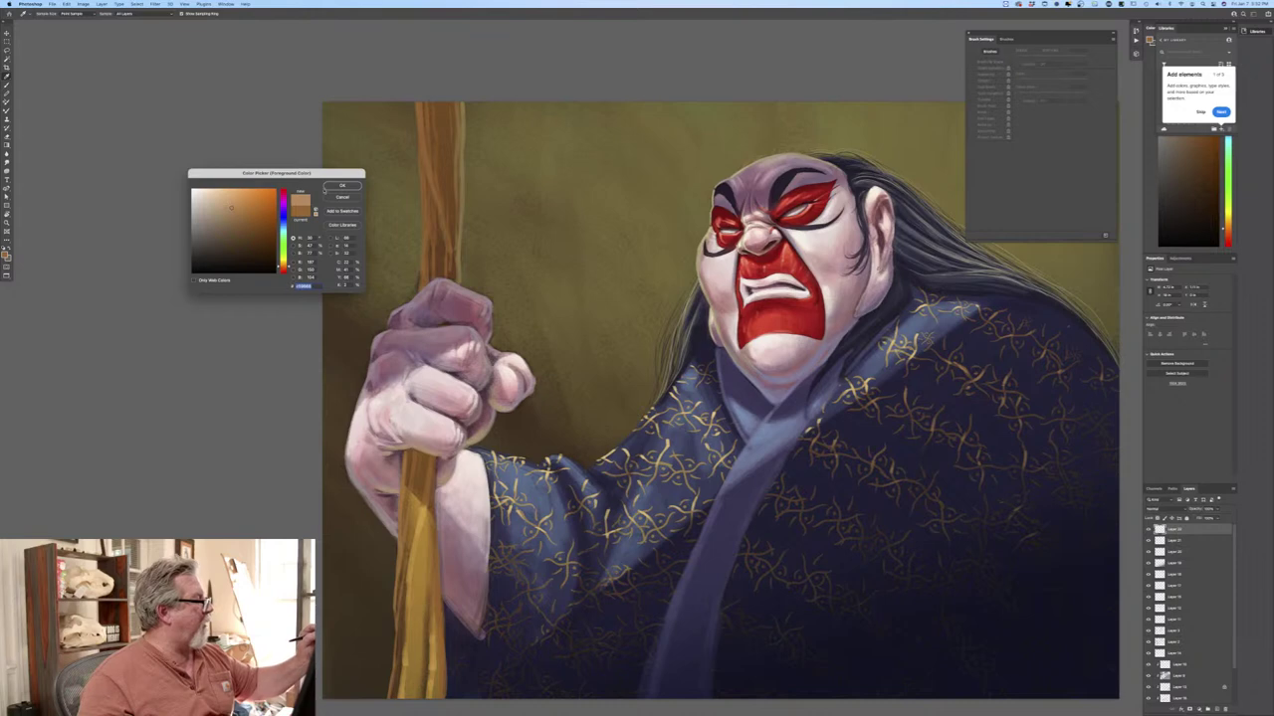
pyautogui.click(342, 186)
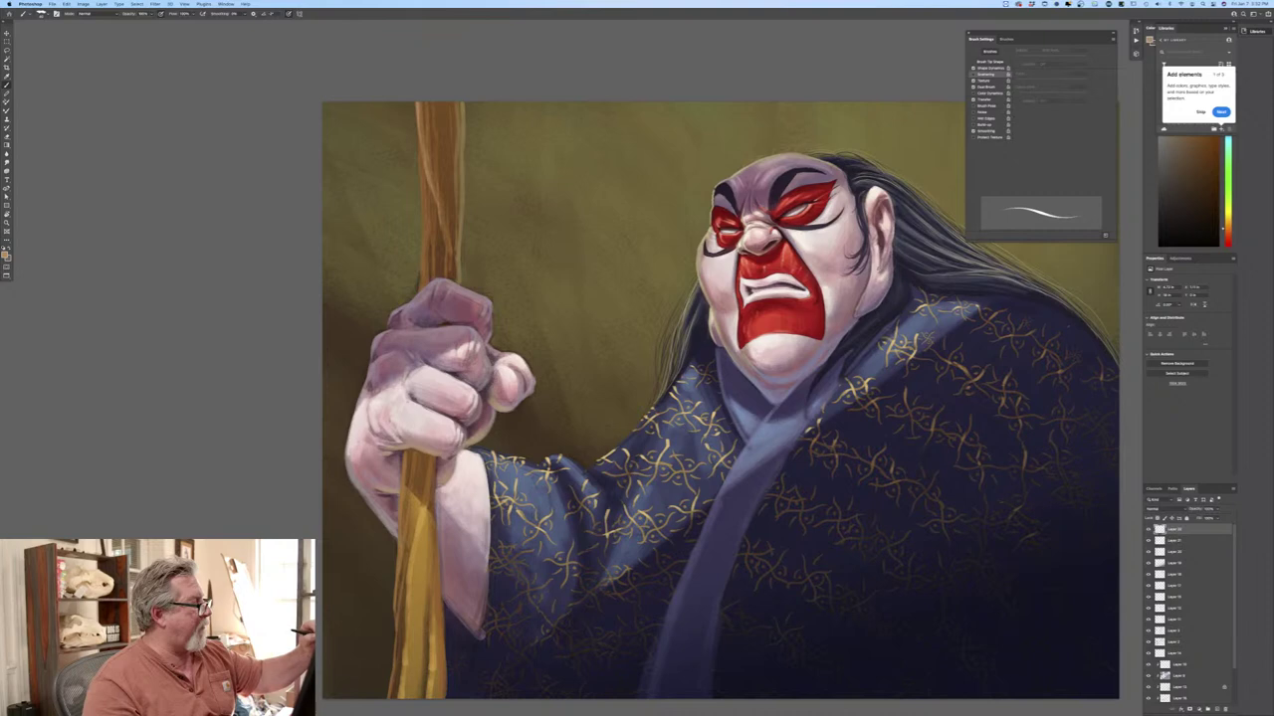
pyautogui.moveTo(444, 236)
pyautogui.mouseDown()
pyautogui.moveTo(449, 256)
pyautogui.moveTo(435, 258)
pyautogui.mouseUp()
pyautogui.moveTo(421, 198); pyautogui.dragTo(422, 286)
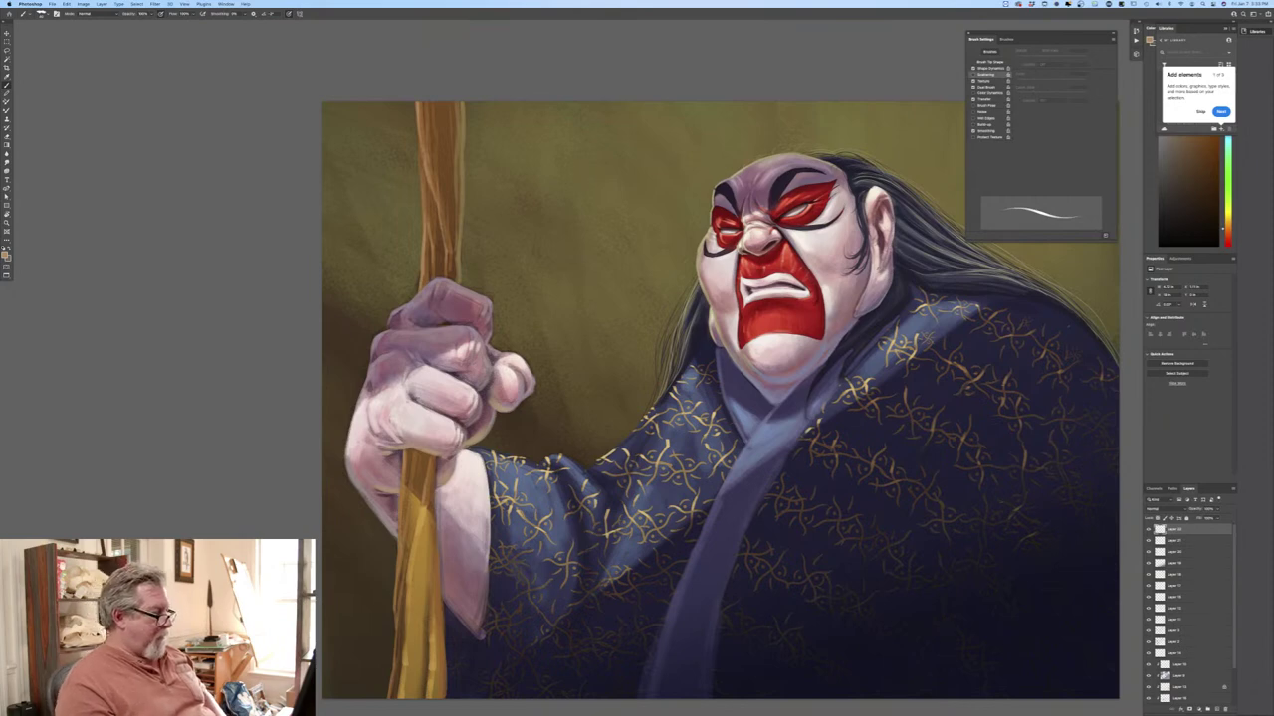
# Sample the dark blue of the sleeve beside the forearm and shift it to a muted greyish blue.
pyautogui.click(6, 255)
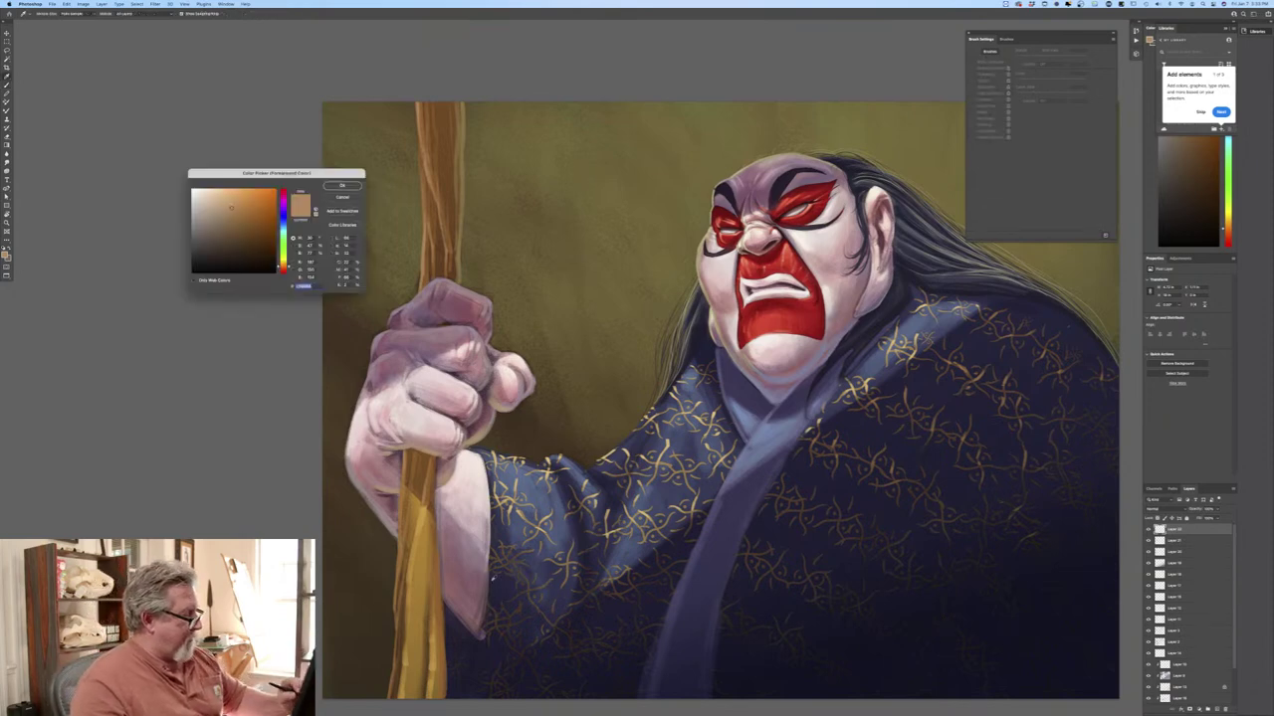
pyautogui.click(490, 573)
pyautogui.click(214, 239)
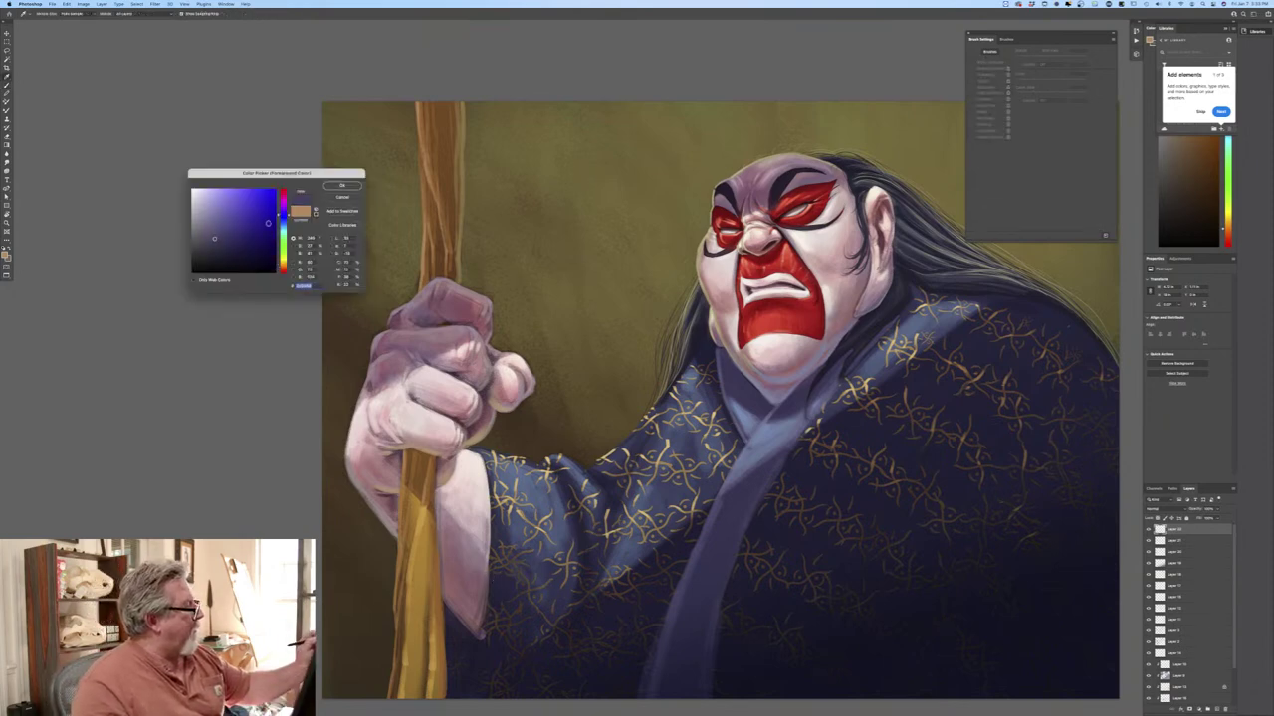
# Set the foreground colour to a dark blue for the robe, and sample a muted pinkish red from the forearm's shadow.
pyautogui.click(341, 185)
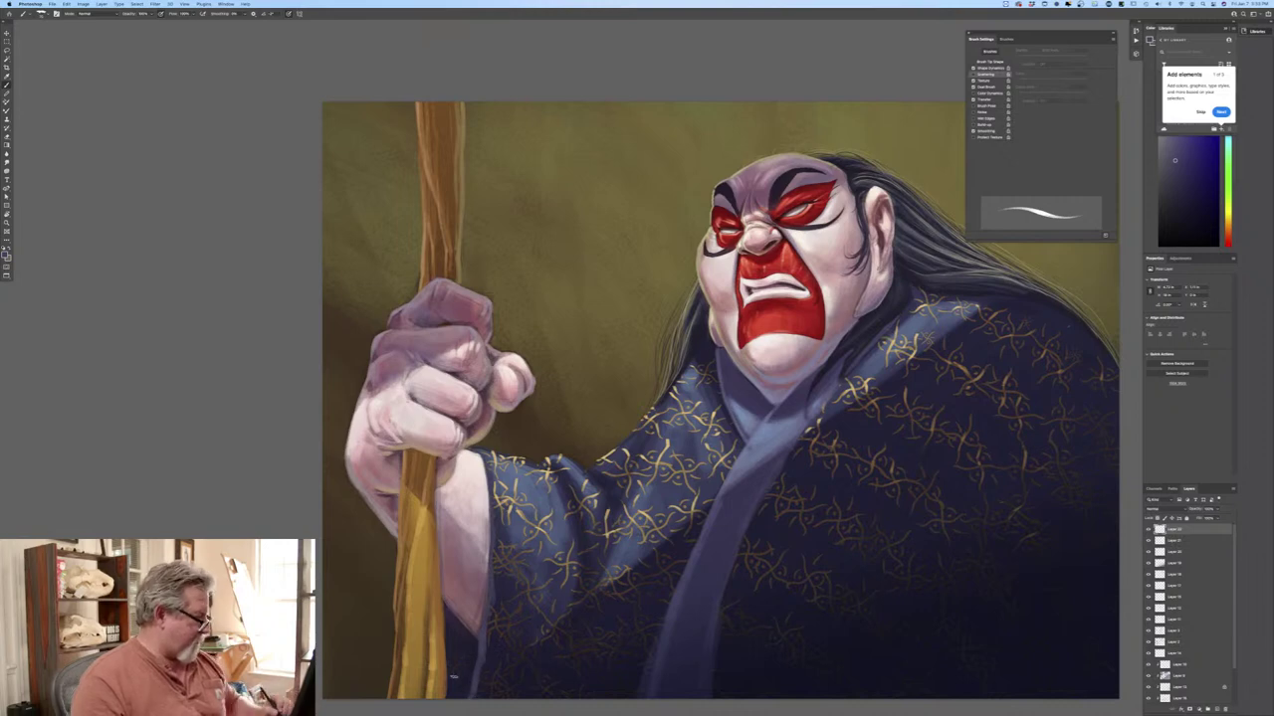
pyautogui.click(6, 252)
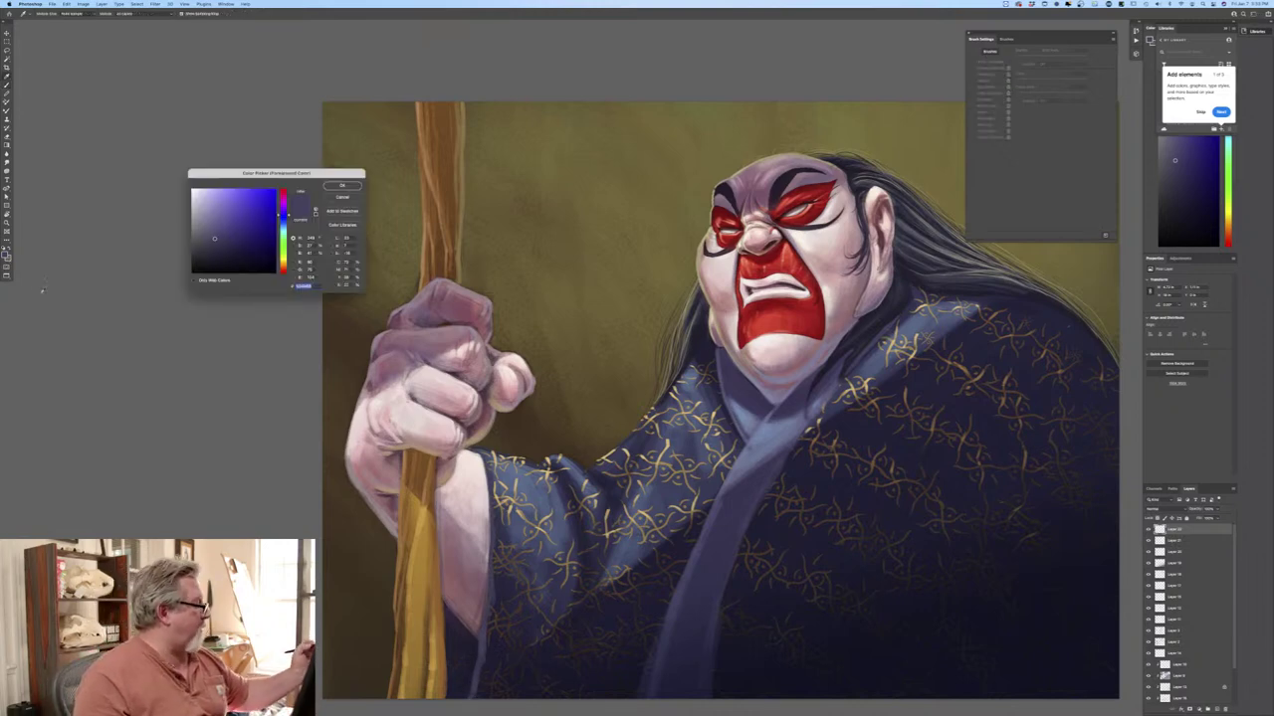
pyautogui.click(462, 600)
pyautogui.click(342, 186)
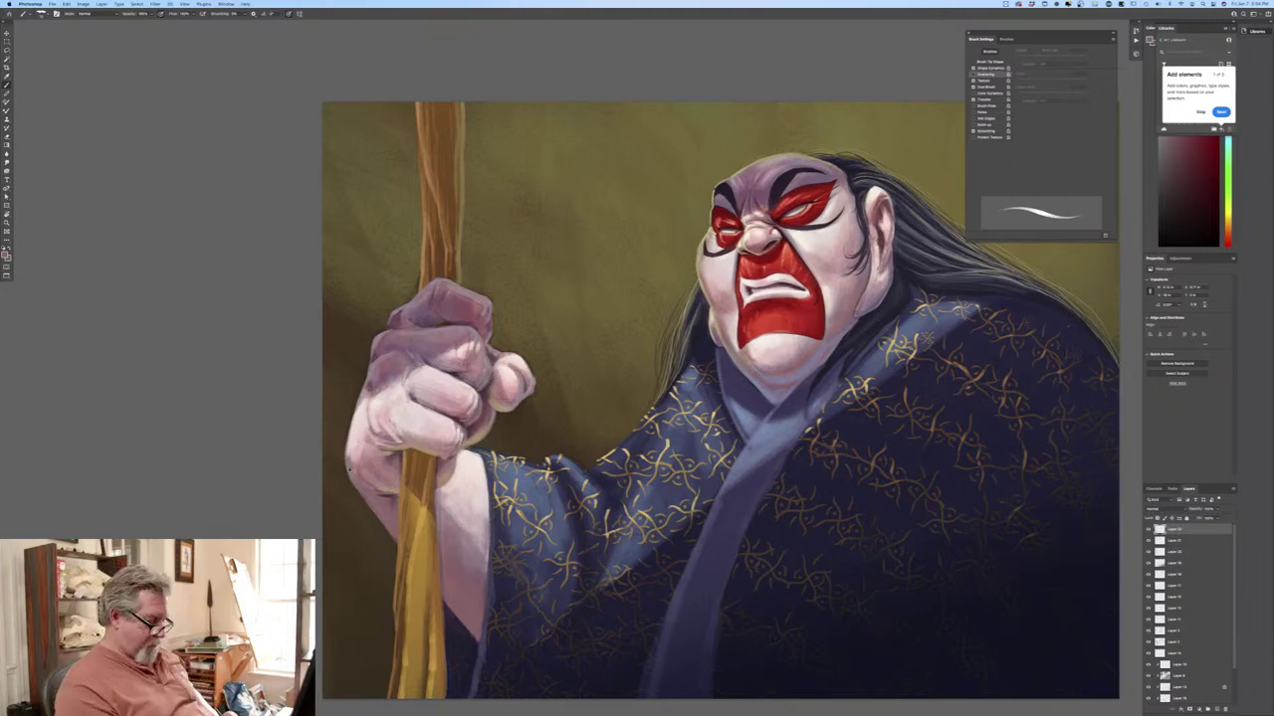
# Flip the canvas horizontally to check the painting mirrored.
pyautogui.press('super+minus')
pyautogui.press('super+minus')
pyautogui.press('super+minus')
pyautogui.press('super+equal')
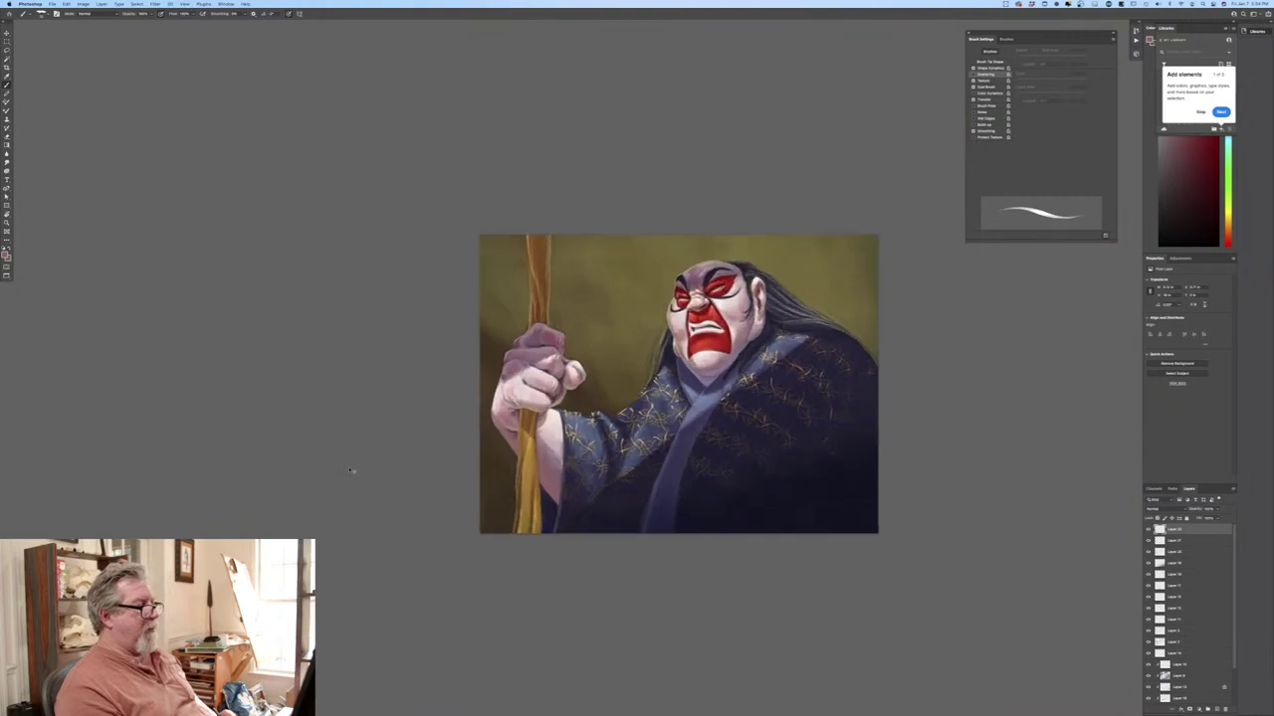
pyautogui.press('super+equal')
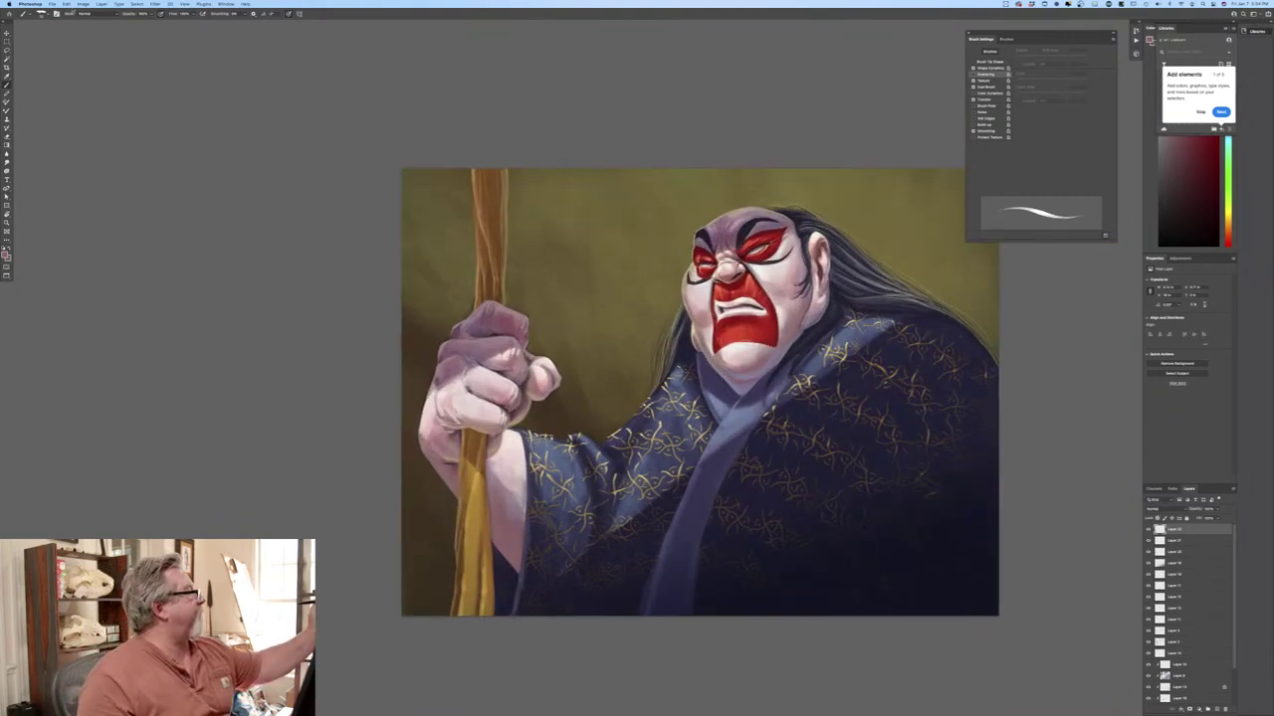
pyautogui.click(84, 4)
pyautogui.moveTo(100, 65)
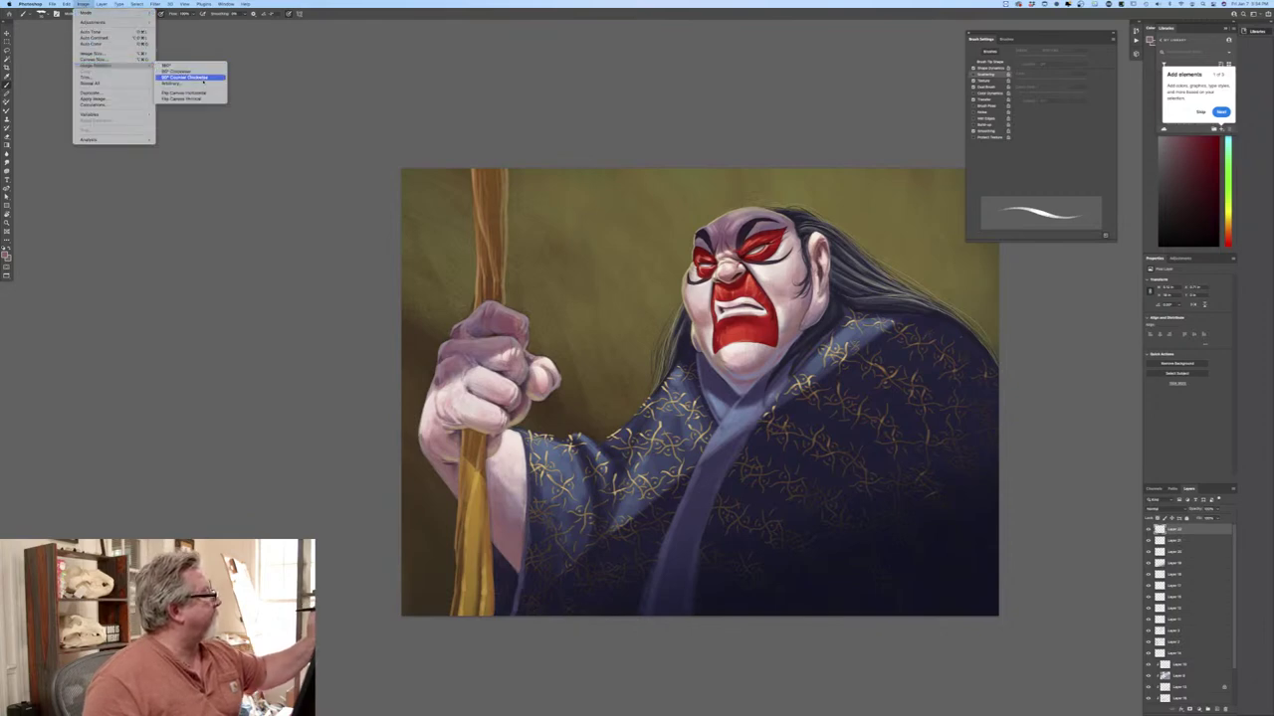
pyautogui.click(197, 95)
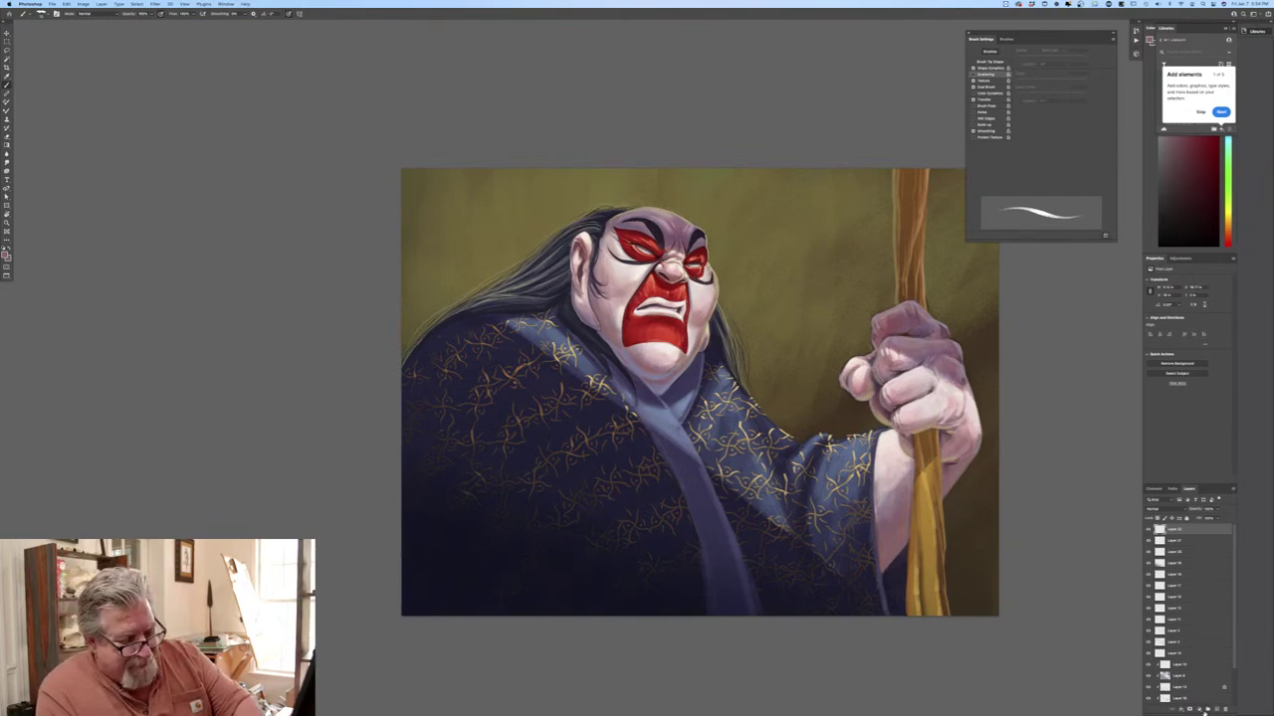
# Group all the figure's painting layers, from the top layer down to the one just above Layer 1.
pyautogui.click(1215, 709)
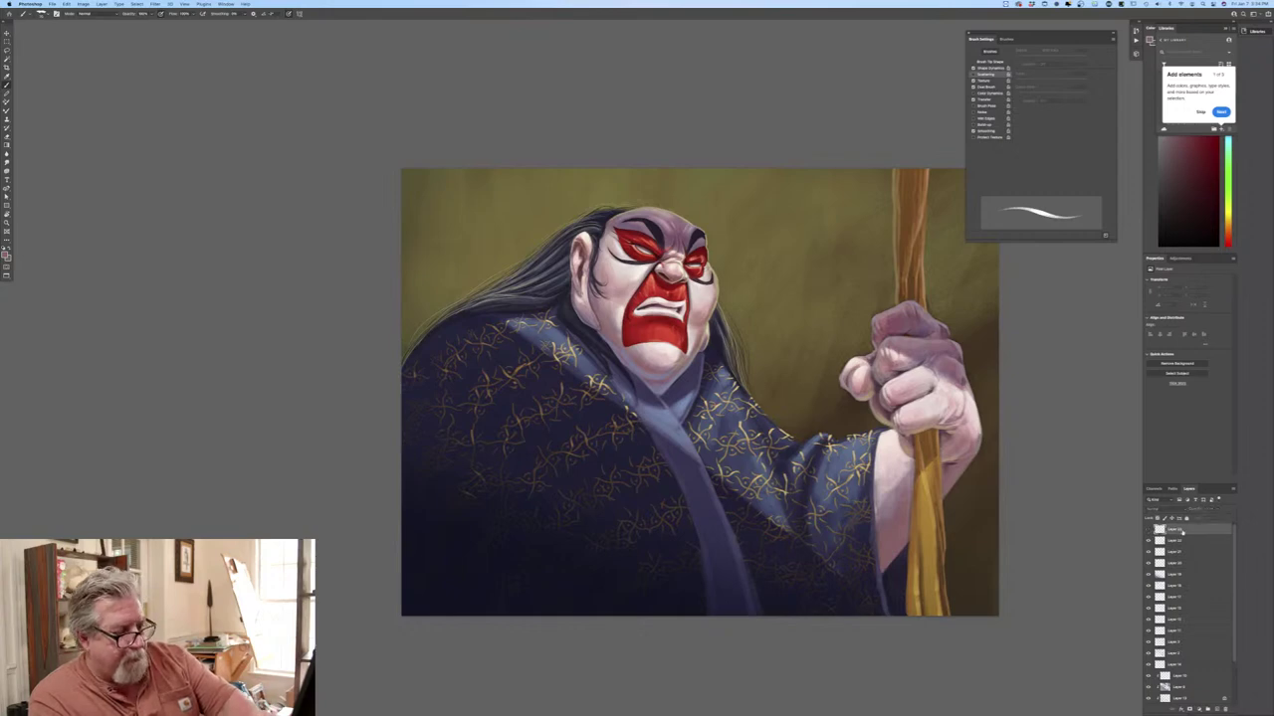
pyautogui.moveTo(1223, 697); pyautogui.dragTo(1225, 708)
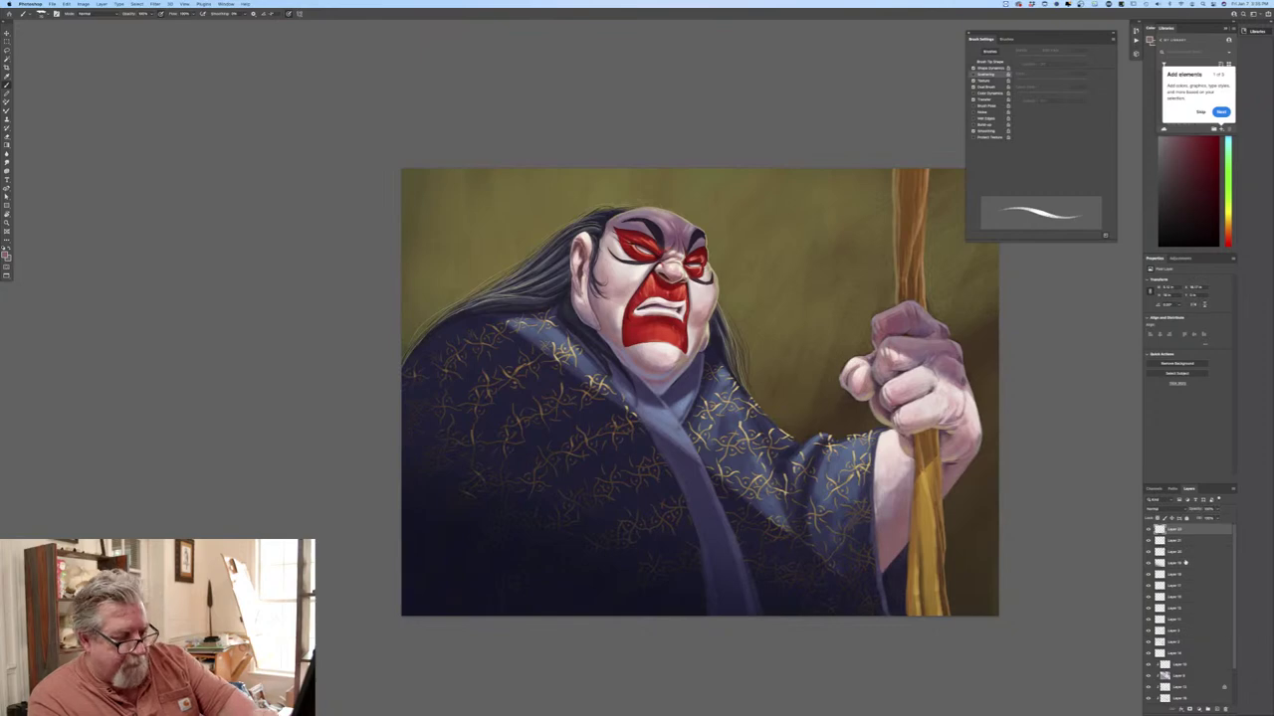
pyautogui.moveTo(1234, 664); pyautogui.dragTo(1234, 705)
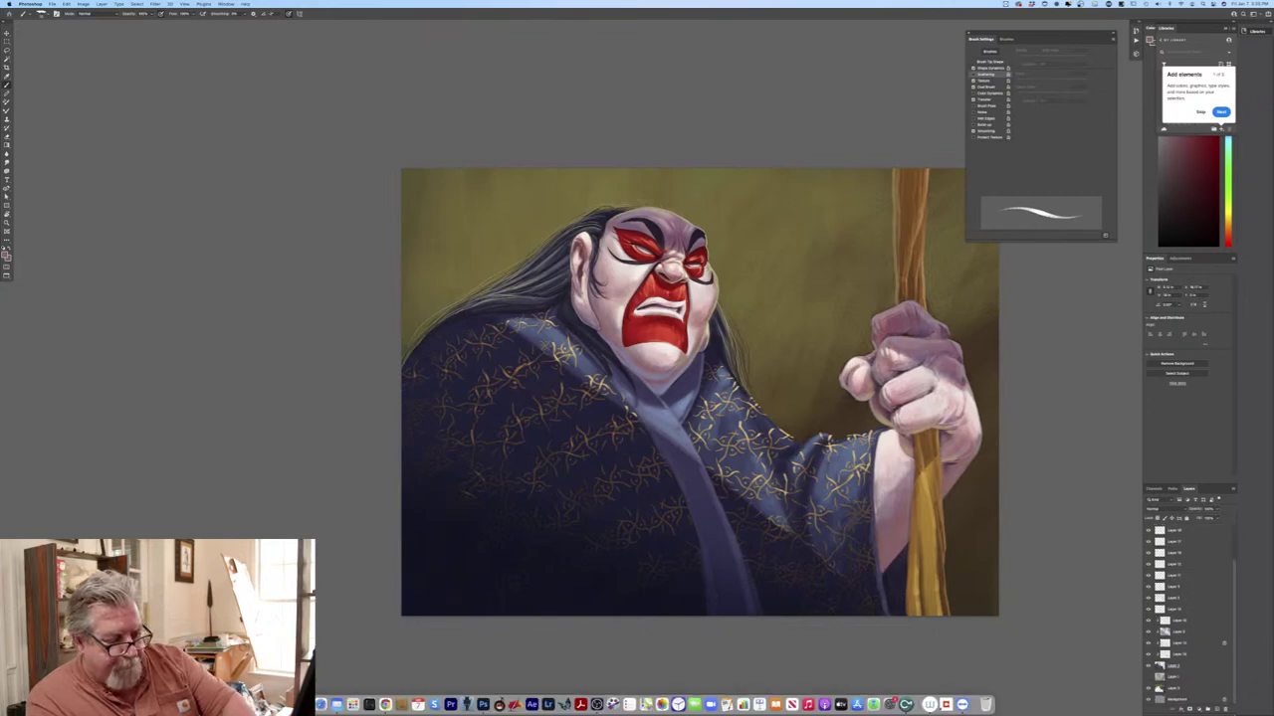
pyautogui.keyDown('shift'); pyautogui.click(1190, 669); pyautogui.keyUp('shift')
pyautogui.click(1207, 708)
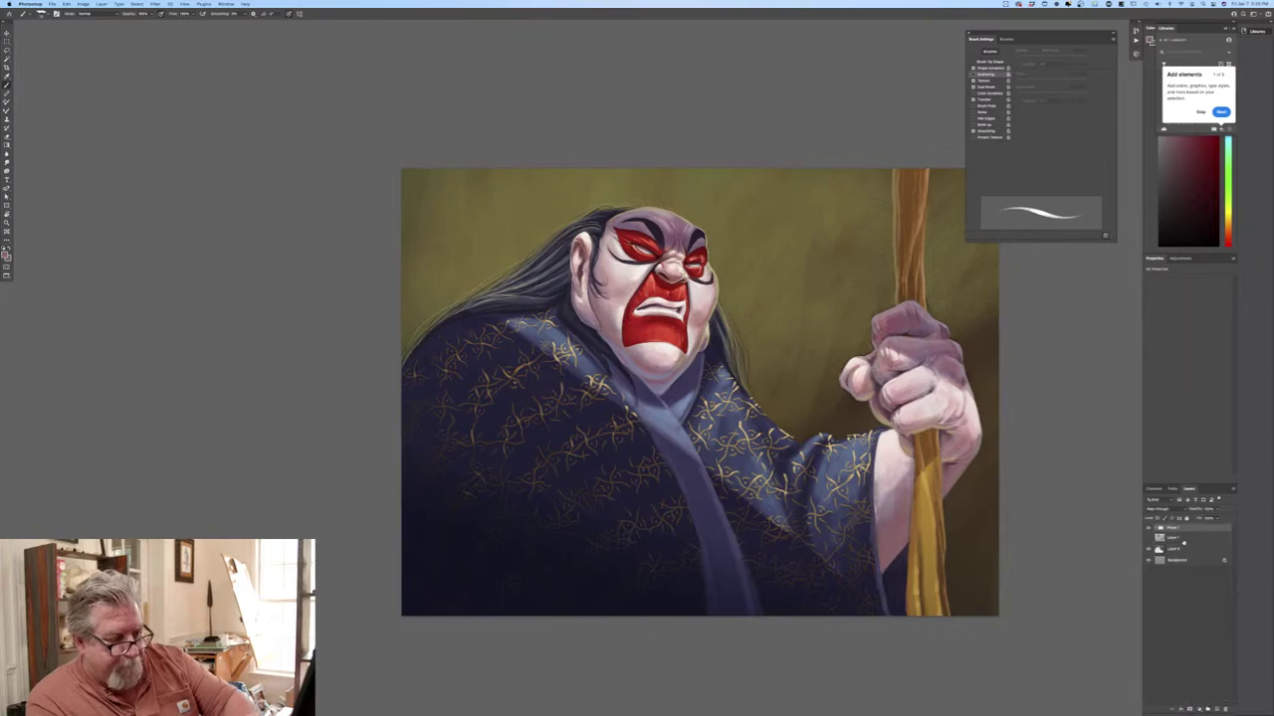
# Duplicate the figure's layer group and merge the copy into a single layer.
pyautogui.moveTo(1182, 529); pyautogui.dragTo(1216, 709)
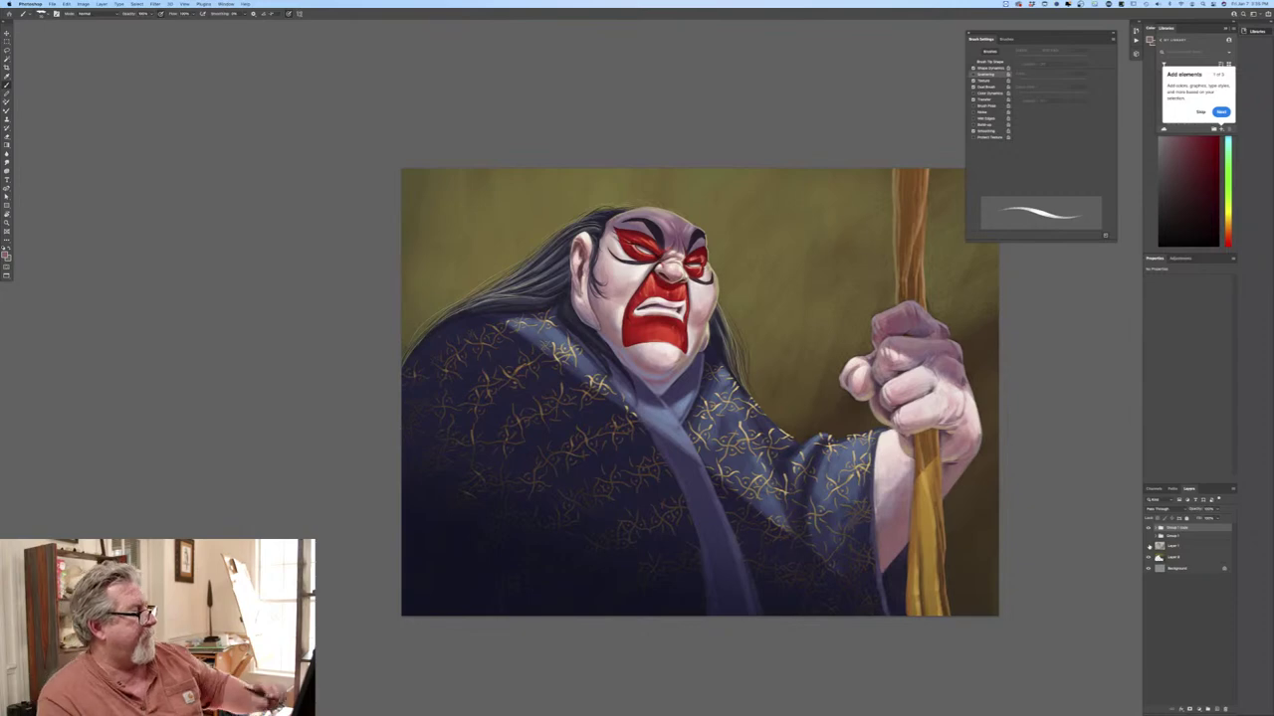
pyautogui.click(100, 4)
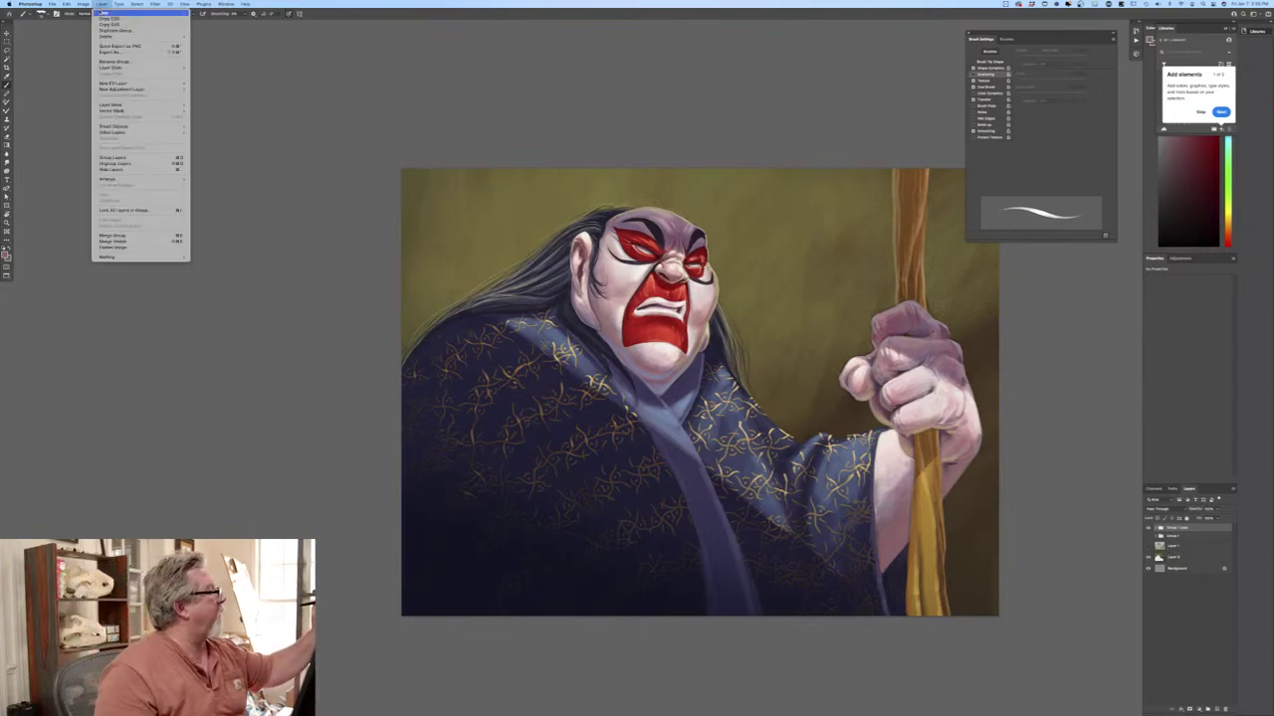
pyautogui.click(116, 237)
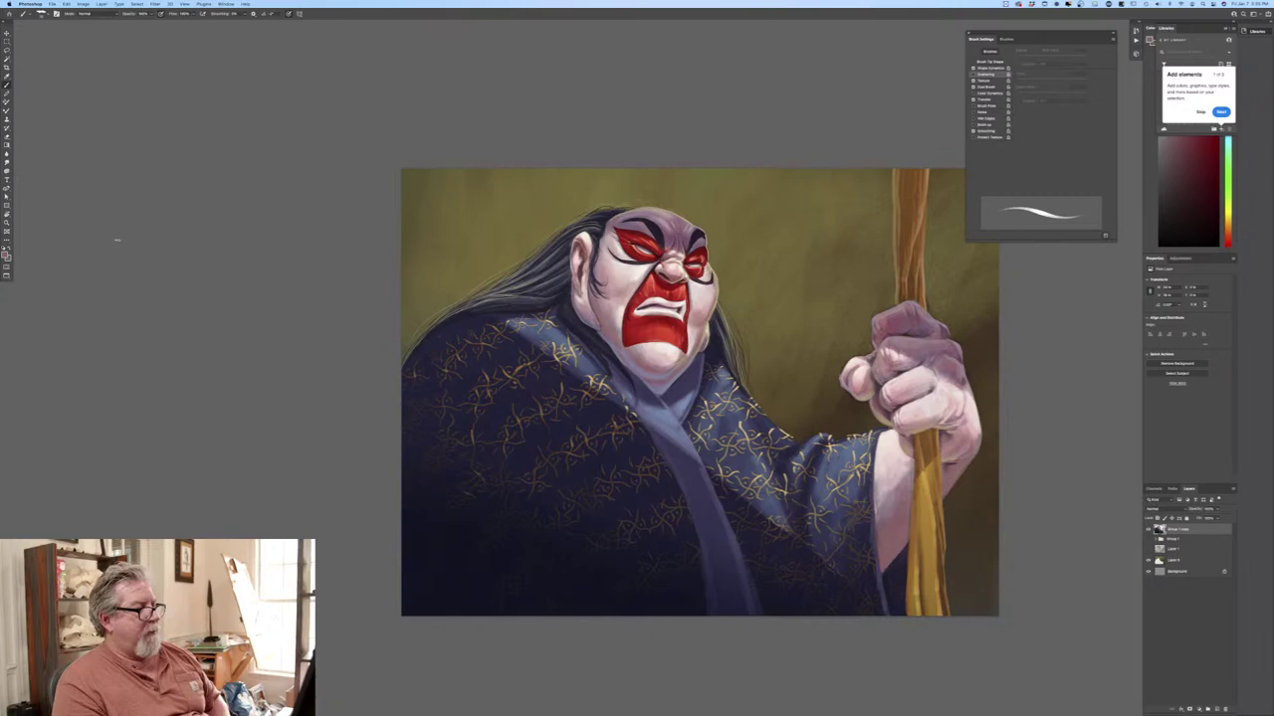
# Flip the canvas horizontally back to its original orientation.
pyautogui.click(82, 4)
pyautogui.moveTo(98, 66)
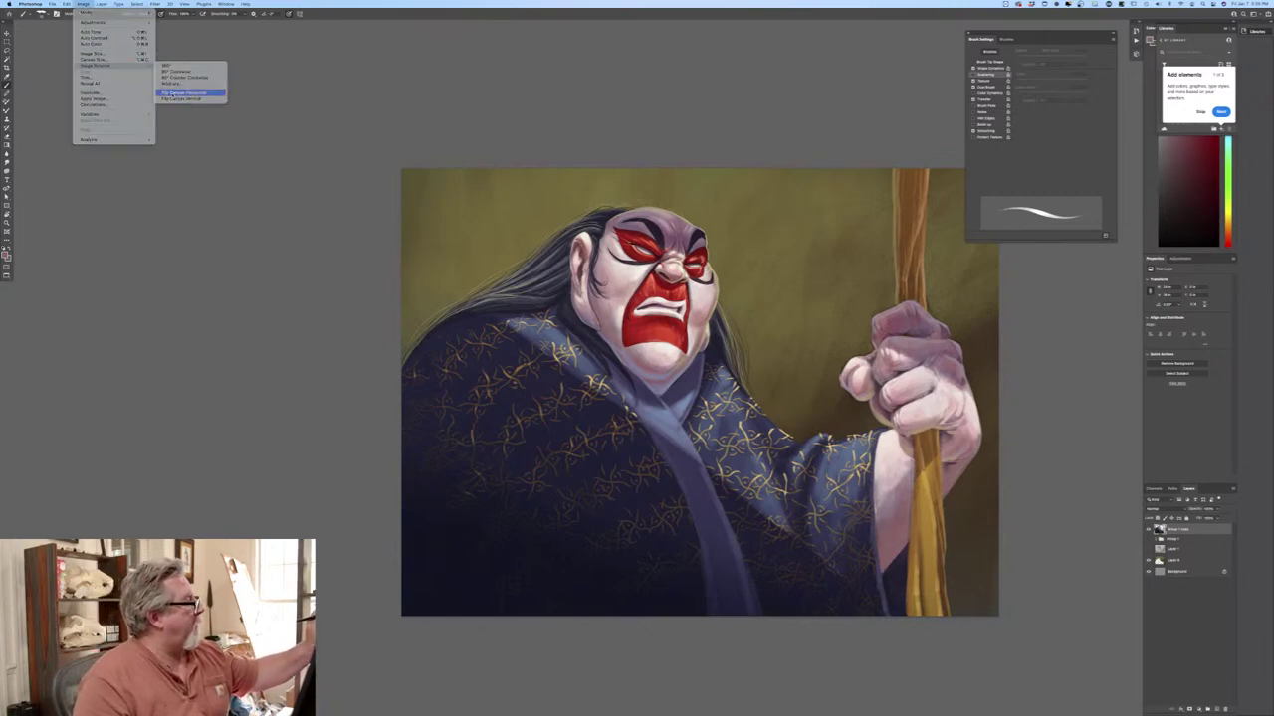
pyautogui.click(172, 92)
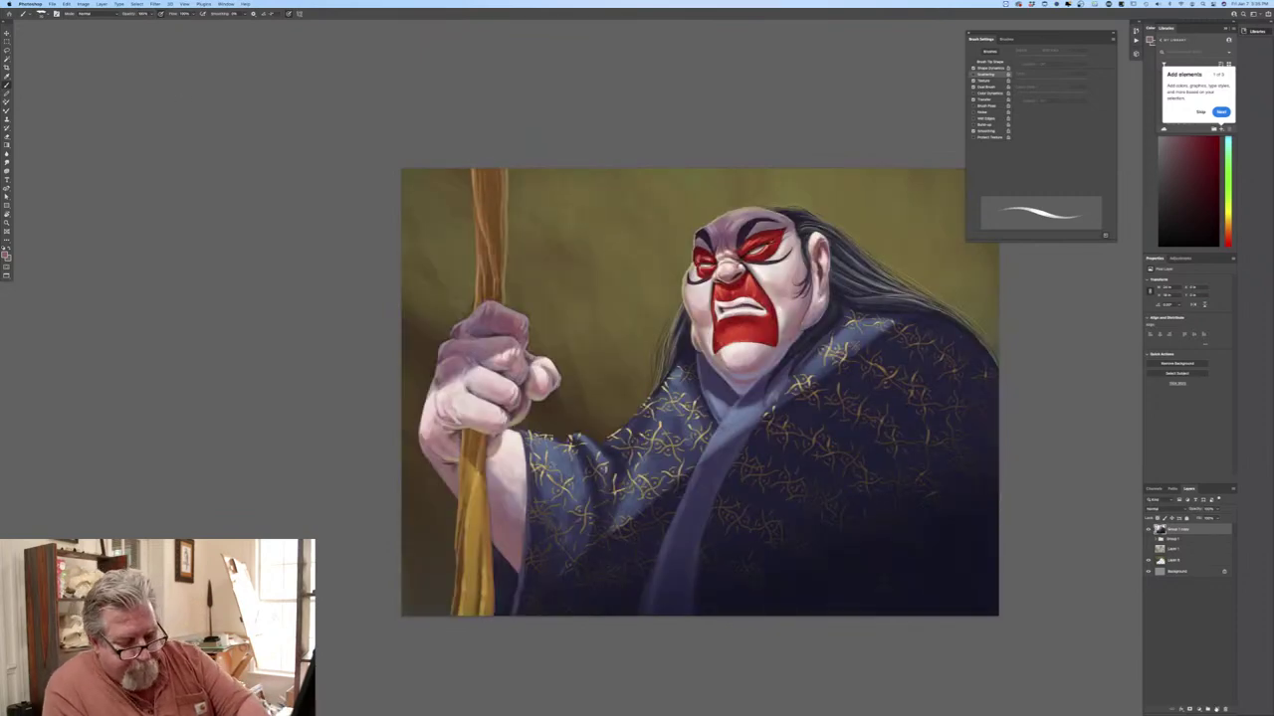
# Add a new layer above the merged figure, clip it to that layer and set its blending mode to Multiply.
pyautogui.click(1213, 706)
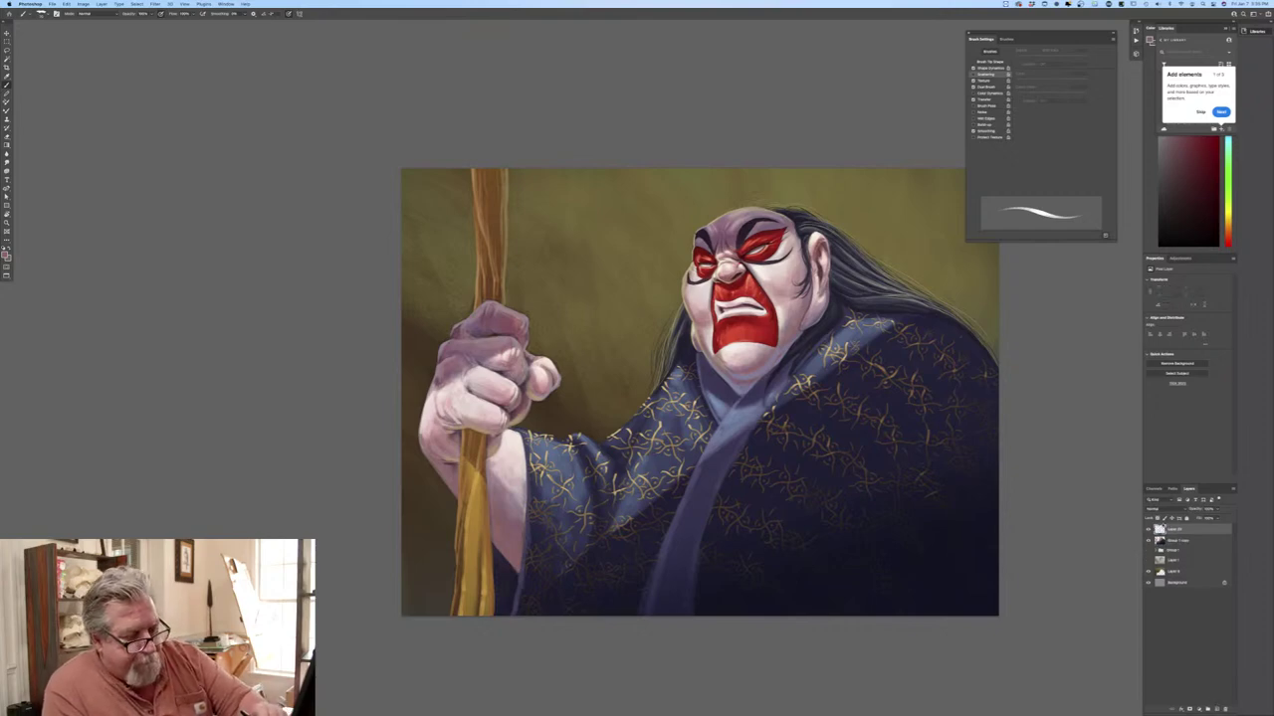
pyautogui.rightClick(1172, 531)
pyautogui.click(1184, 530)
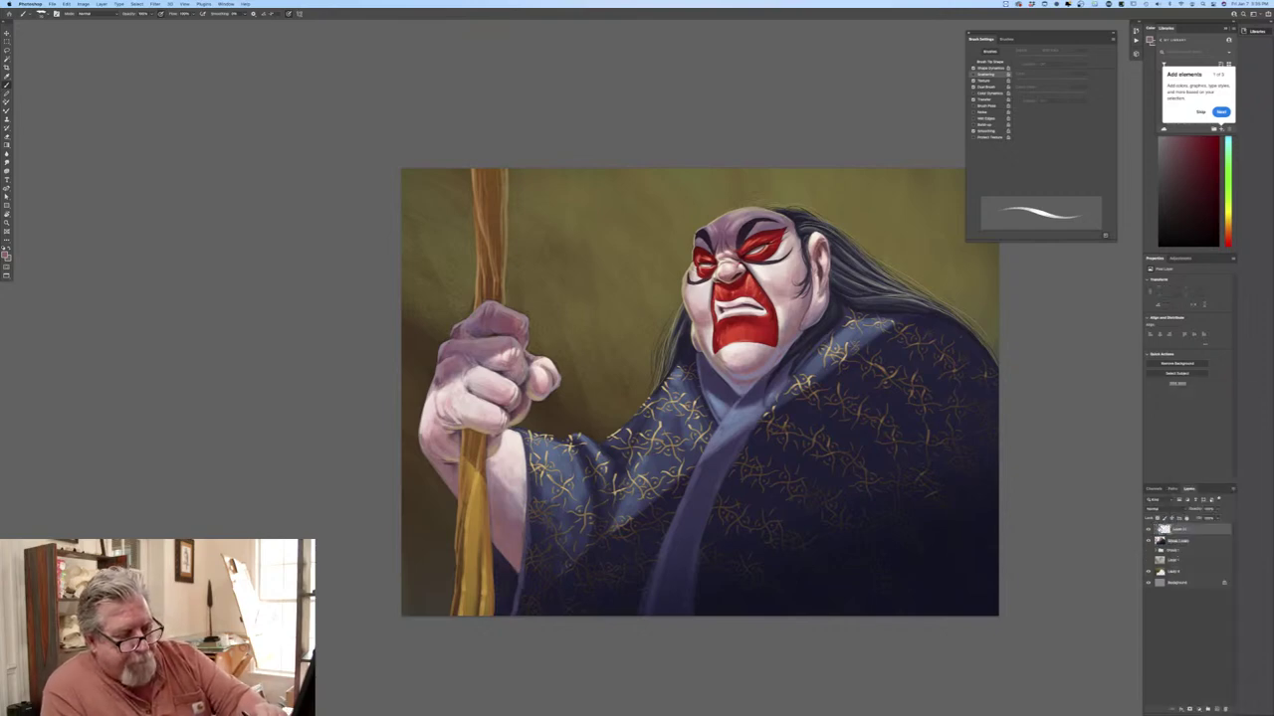
pyautogui.click(1148, 511)
pyautogui.click(1154, 531)
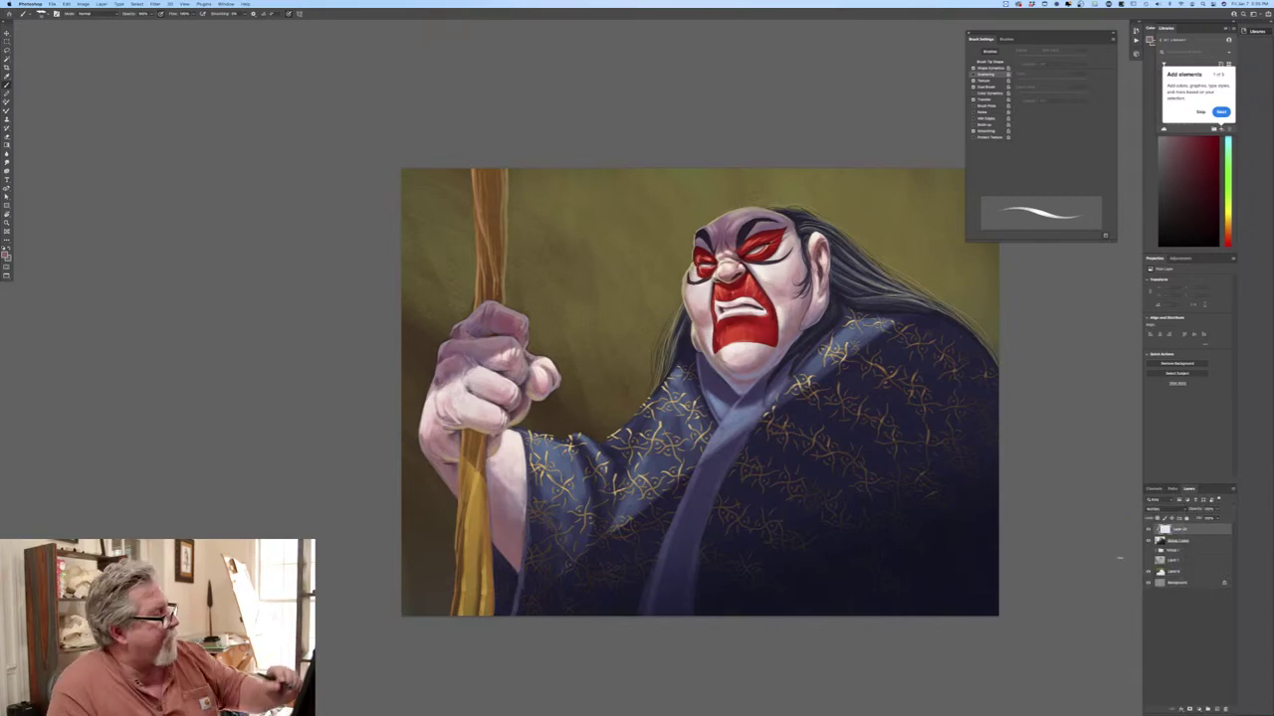
# Choose a textured brush preset for shading and set the foreground colour to a muted pinkish red.
pyautogui.click(45, 14)
pyautogui.click(60, 202)
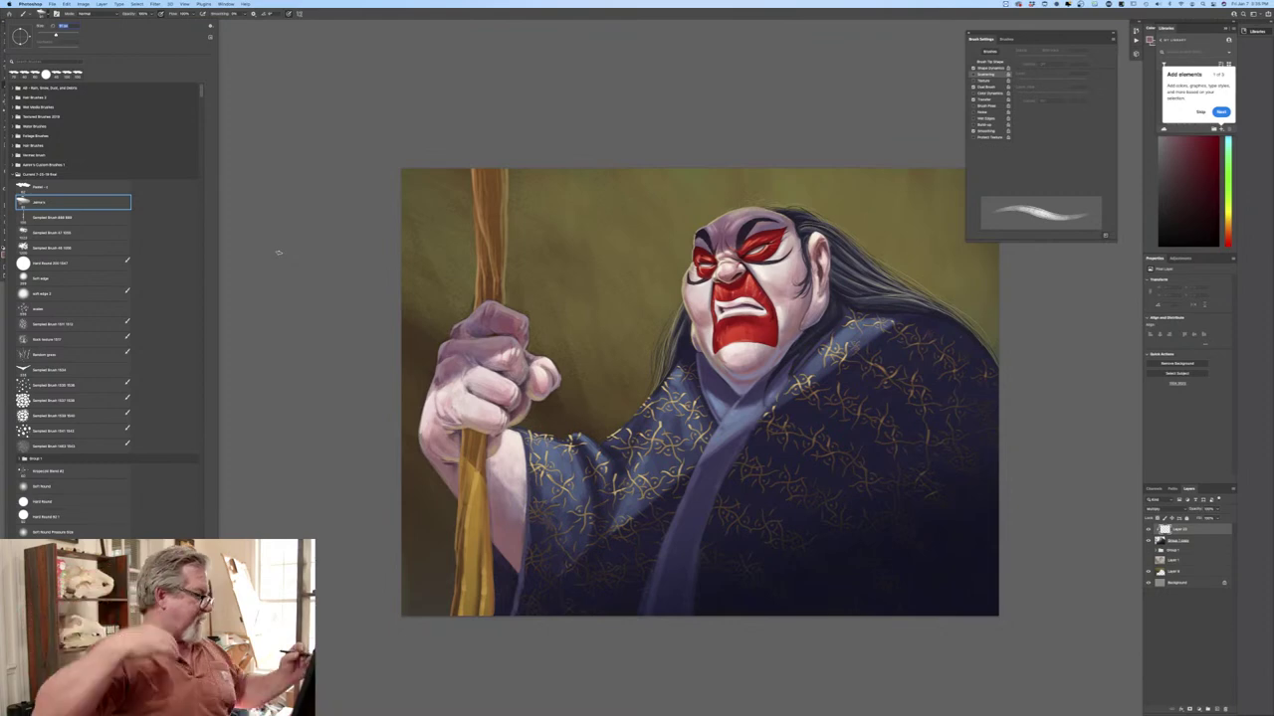
pyautogui.click(286, 25)
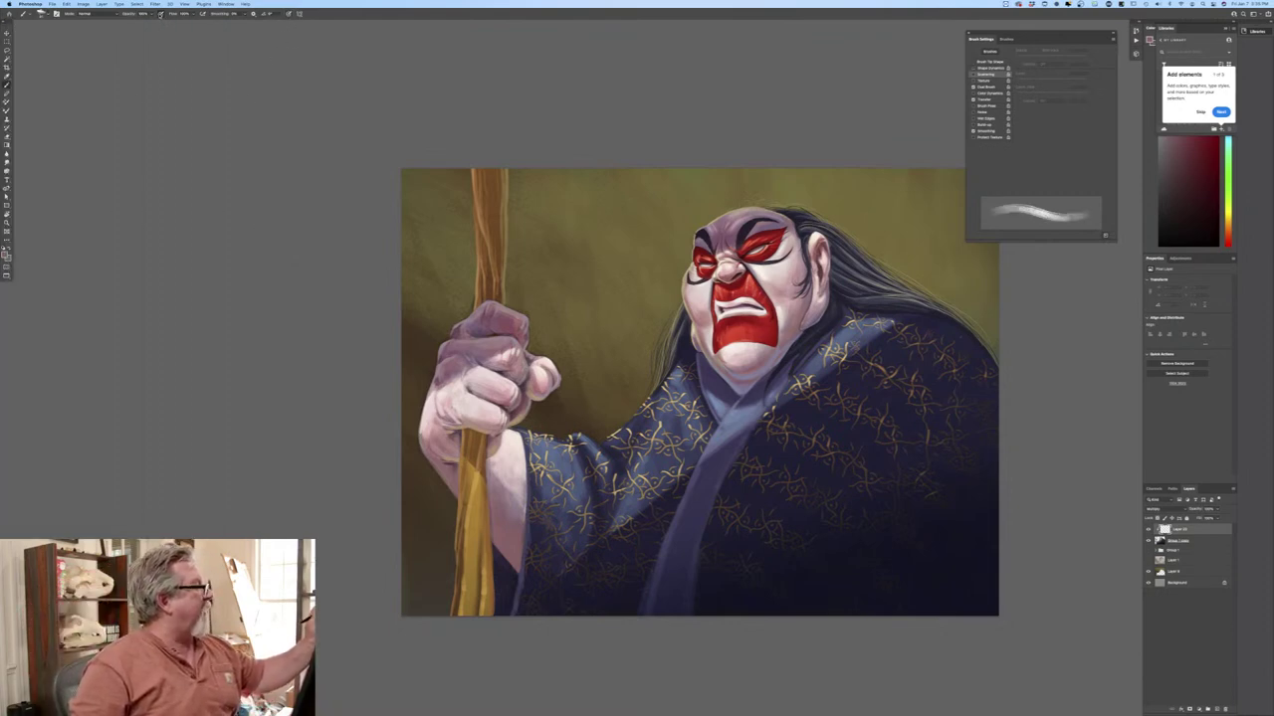
pyautogui.click(6, 255)
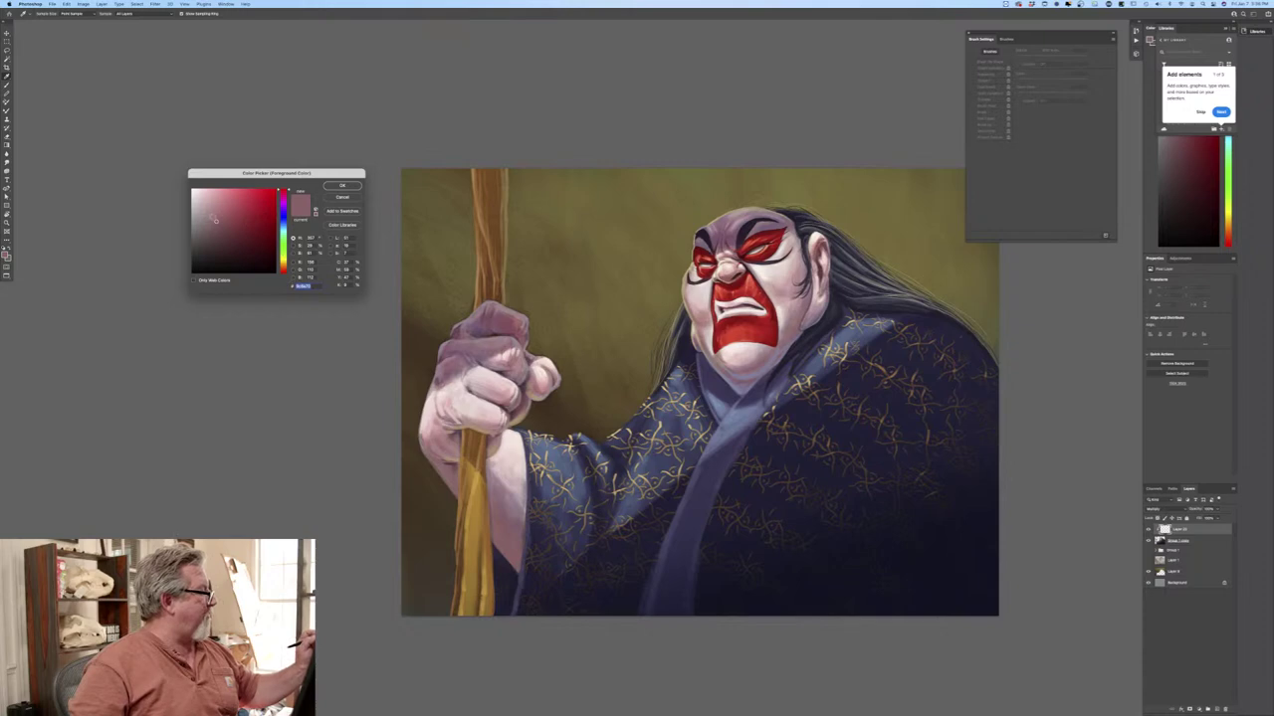
pyautogui.click(216, 215)
pyautogui.press('Return')
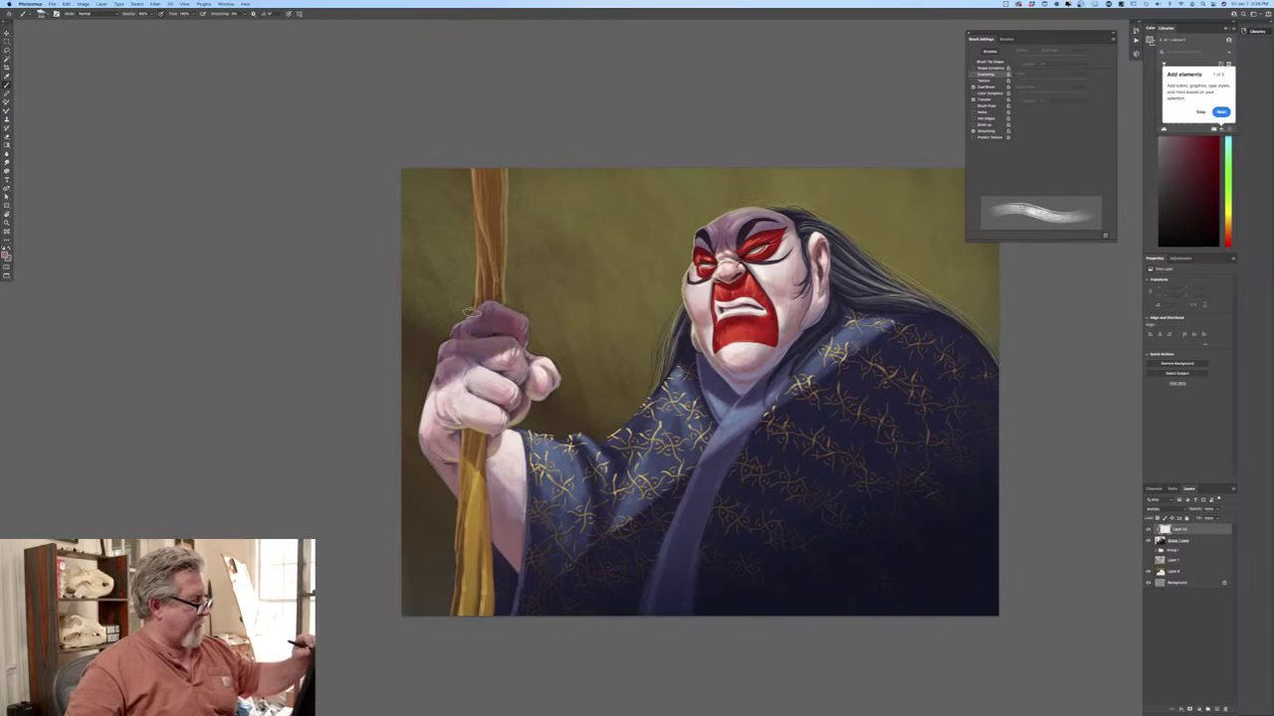
# Paint shadows over the top of the fist, the upper staff, the forearm and the staff just below the hand.
pyautogui.moveTo(441, 356)
pyautogui.mouseDown()
pyautogui.moveTo(464, 363)
pyautogui.moveTo(422, 391)
pyautogui.mouseUp()
pyautogui.moveTo(480, 351)
pyautogui.mouseDown()
pyautogui.moveTo(519, 337)
pyautogui.moveTo(505, 302)
pyautogui.mouseUp()
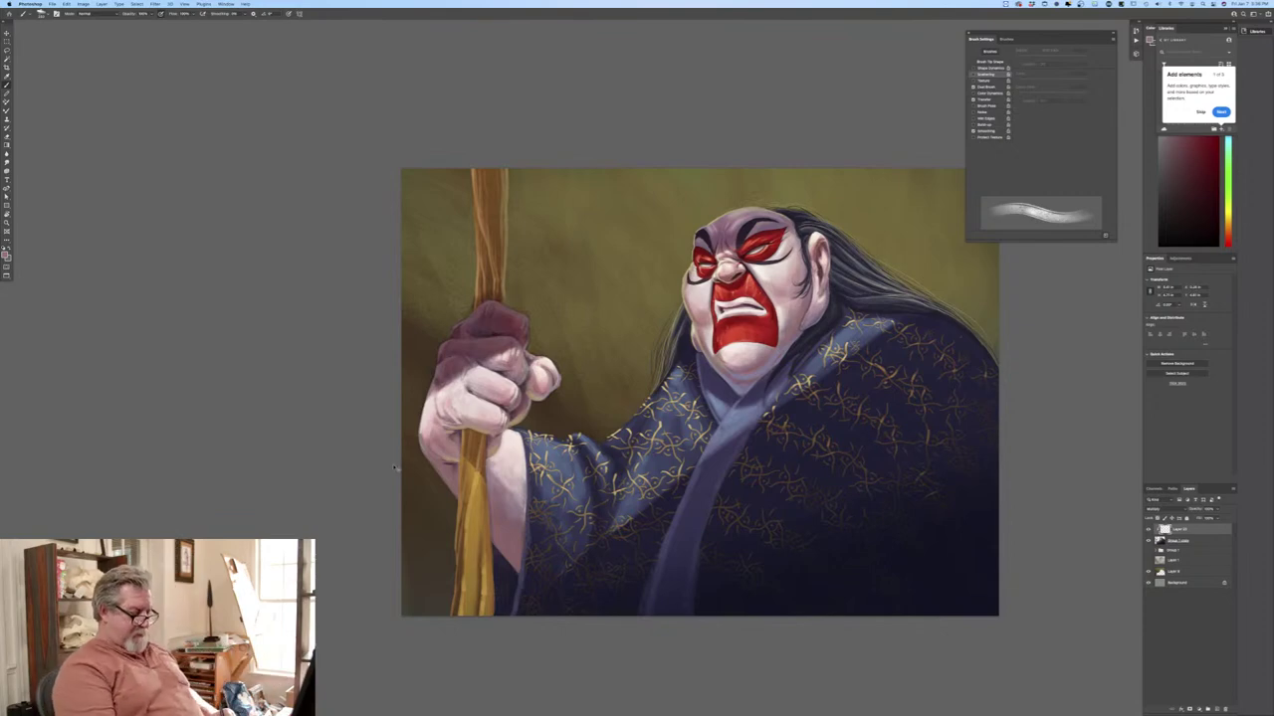
pyautogui.press('super+equal')
pyautogui.moveTo(463, 243)
pyautogui.mouseDown()
pyautogui.moveTo(446, 245)
pyautogui.moveTo(429, 179)
pyautogui.moveTo(426, 110)
pyautogui.moveTo(443, 149)
pyautogui.moveTo(452, 97)
pyautogui.moveTo(449, 218)
pyautogui.moveTo(424, 127)
pyautogui.moveTo(441, 248)
pyautogui.mouseUp()
pyautogui.moveTo(411, 302)
pyautogui.mouseDown()
pyautogui.moveTo(457, 328)
pyautogui.moveTo(494, 317)
pyautogui.moveTo(420, 307)
pyautogui.moveTo(355, 404)
pyautogui.moveTo(345, 464)
pyautogui.moveTo(404, 557)
pyautogui.moveTo(409, 531)
pyautogui.mouseUp()
pyautogui.moveTo(402, 460)
pyautogui.mouseDown()
pyautogui.moveTo(439, 461)
pyautogui.moveTo(460, 612)
pyautogui.mouseUp()
pyautogui.moveTo(457, 543); pyautogui.dragTo(468, 627)
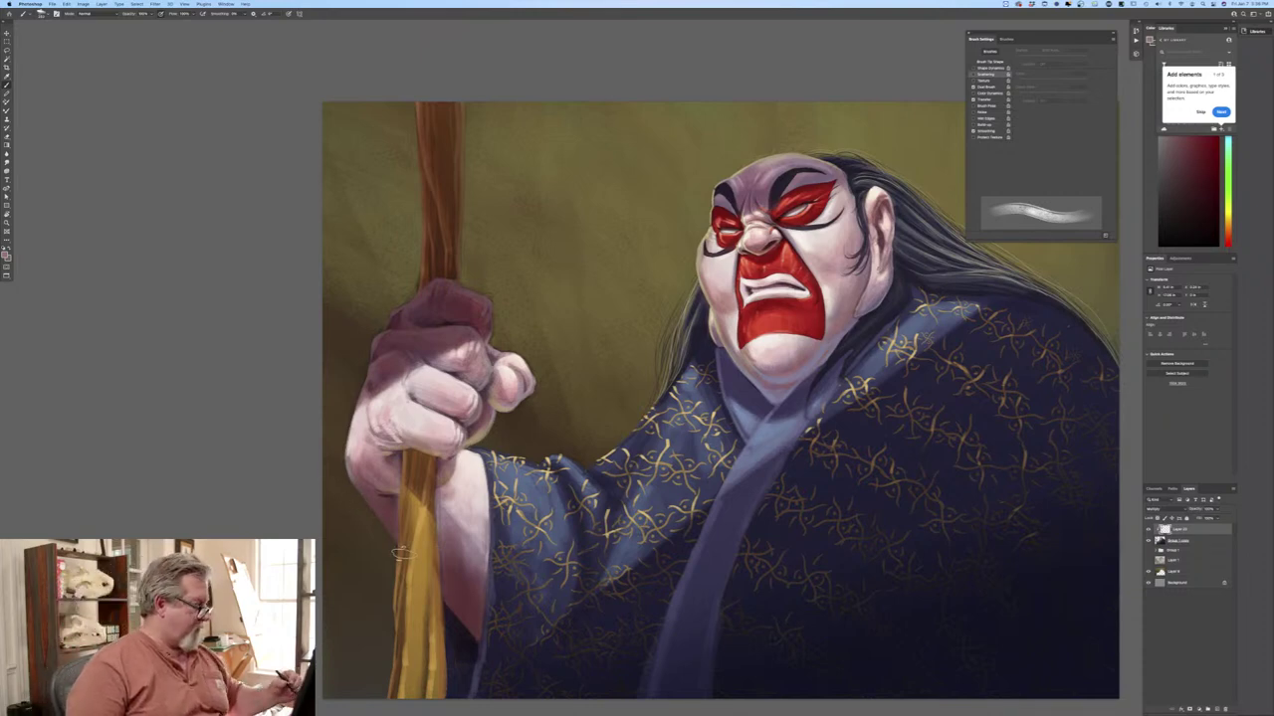
pyautogui.moveTo(425, 458)
pyautogui.mouseDown()
pyautogui.moveTo(423, 488)
pyautogui.moveTo(435, 483)
pyautogui.moveTo(454, 539)
pyautogui.mouseUp()
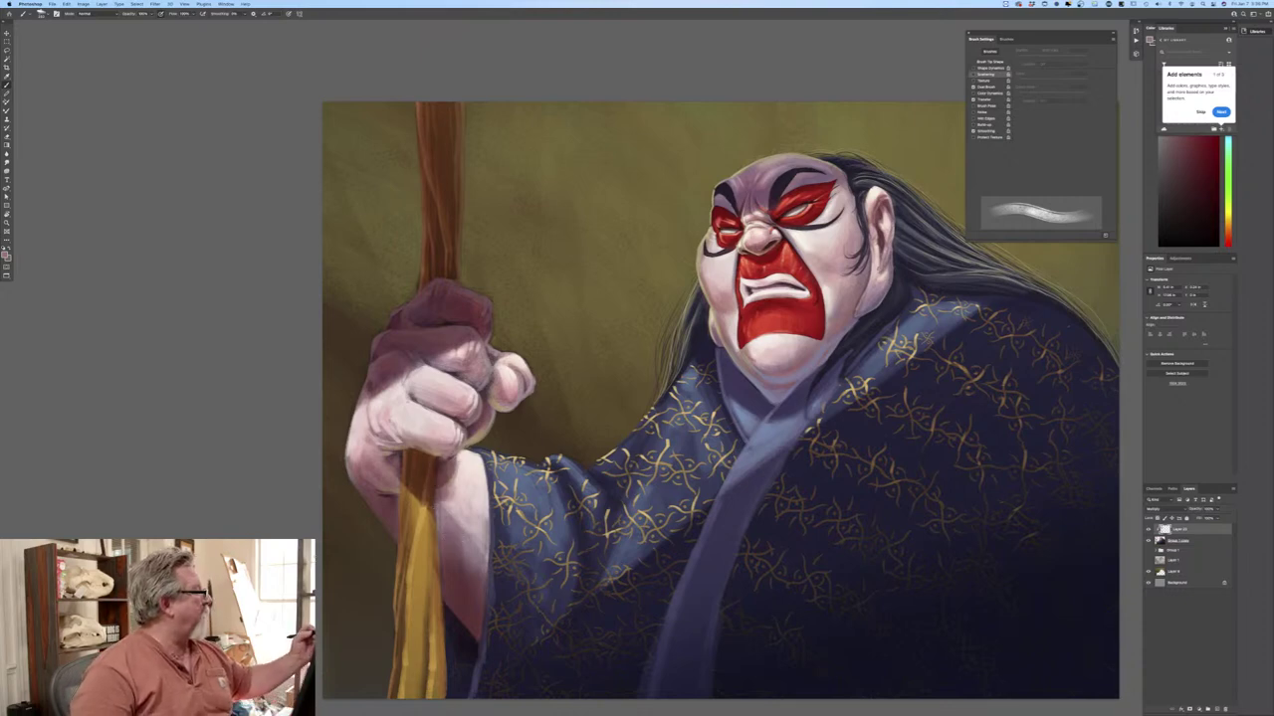
# Make the Eraser vary opacity instead of size with pen pressure, and soften the shadow around the wrist and staff.
pyautogui.click(7, 137)
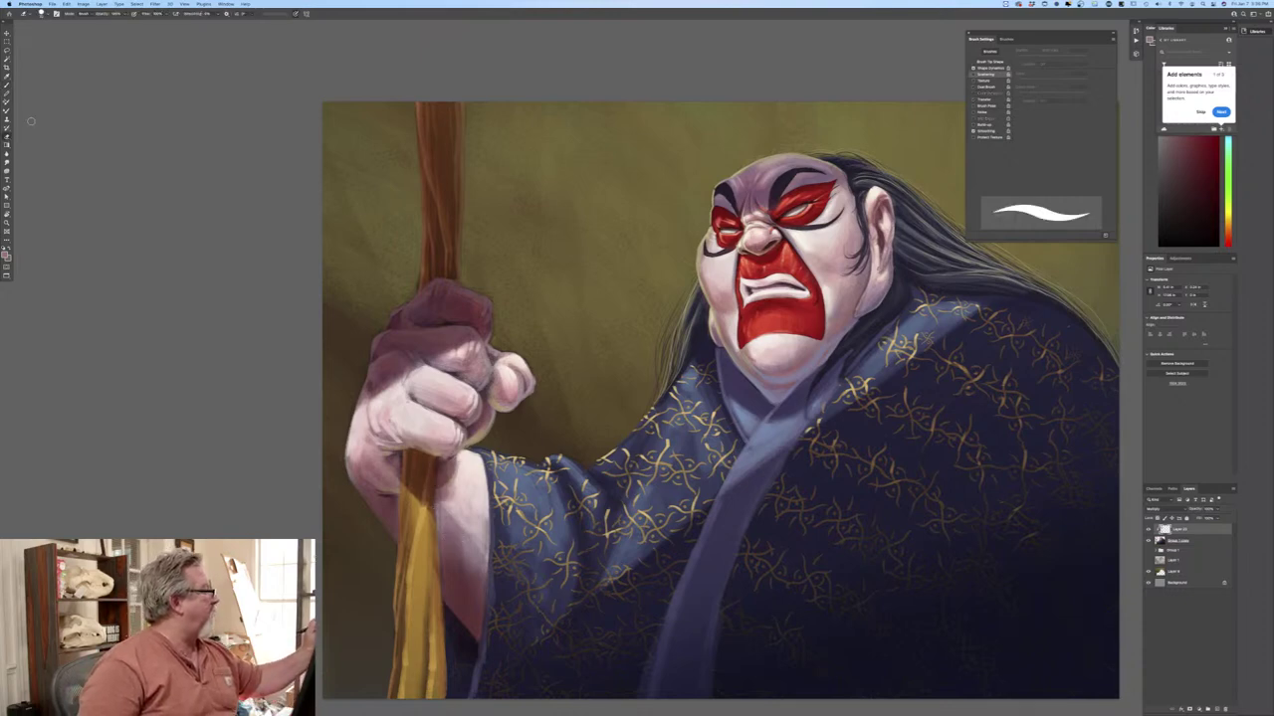
pyautogui.click(295, 14)
pyautogui.click(134, 14)
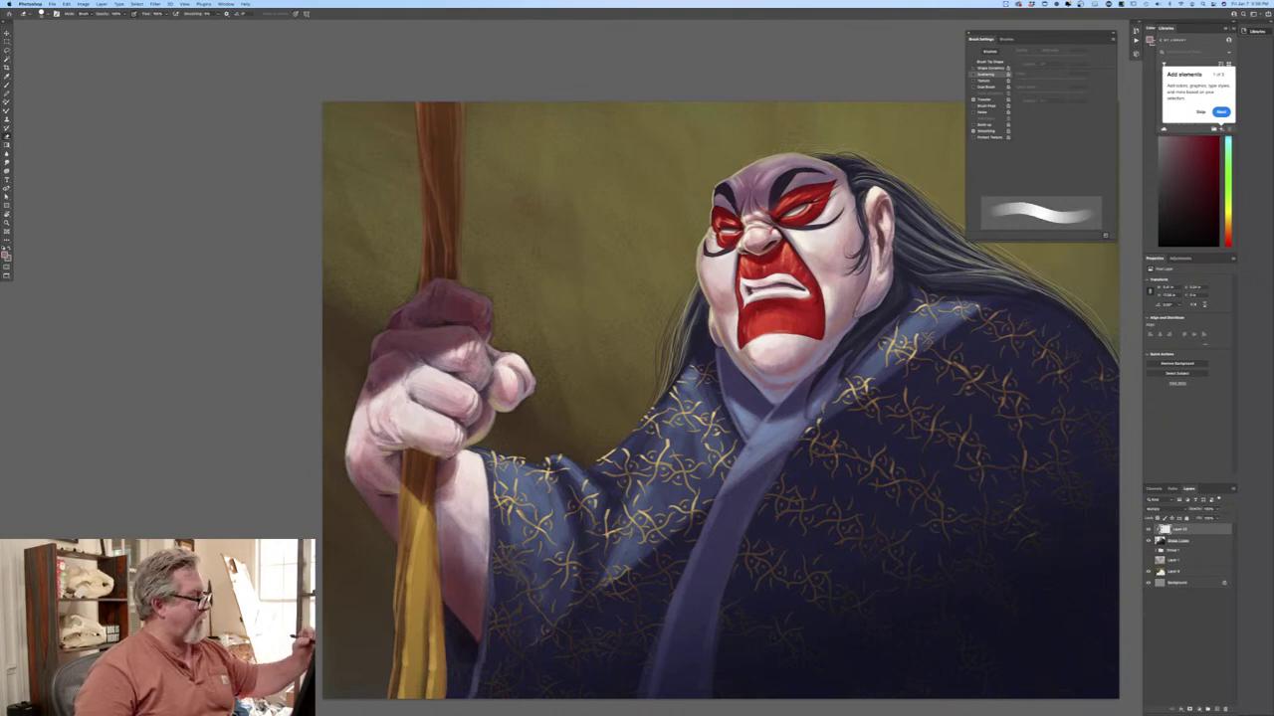
pyautogui.moveTo(460, 464); pyautogui.dragTo(441, 491)
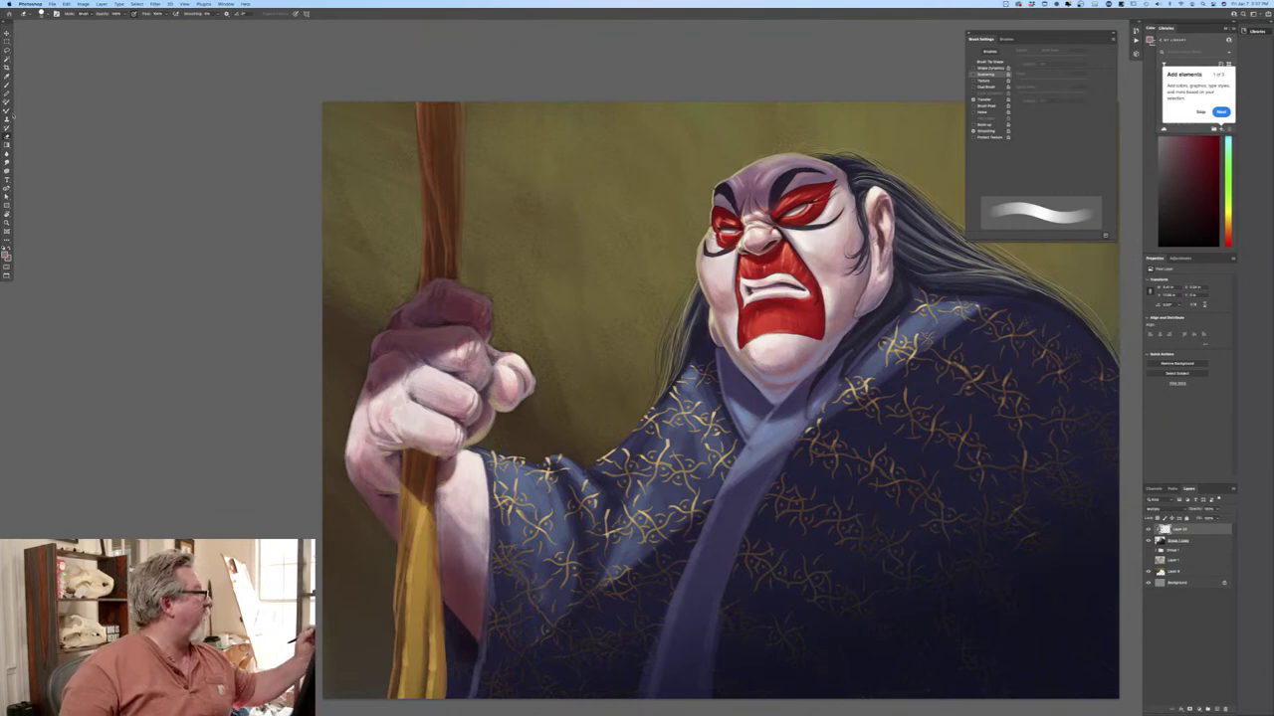
# Brush more shadow onto the fingers, thumb and lower edge of the hand, and deepen the sleeve's folds.
pyautogui.click(7, 85)
pyautogui.moveTo(436, 410)
pyautogui.mouseDown()
pyautogui.moveTo(479, 424)
pyautogui.moveTo(484, 401)
pyautogui.mouseUp()
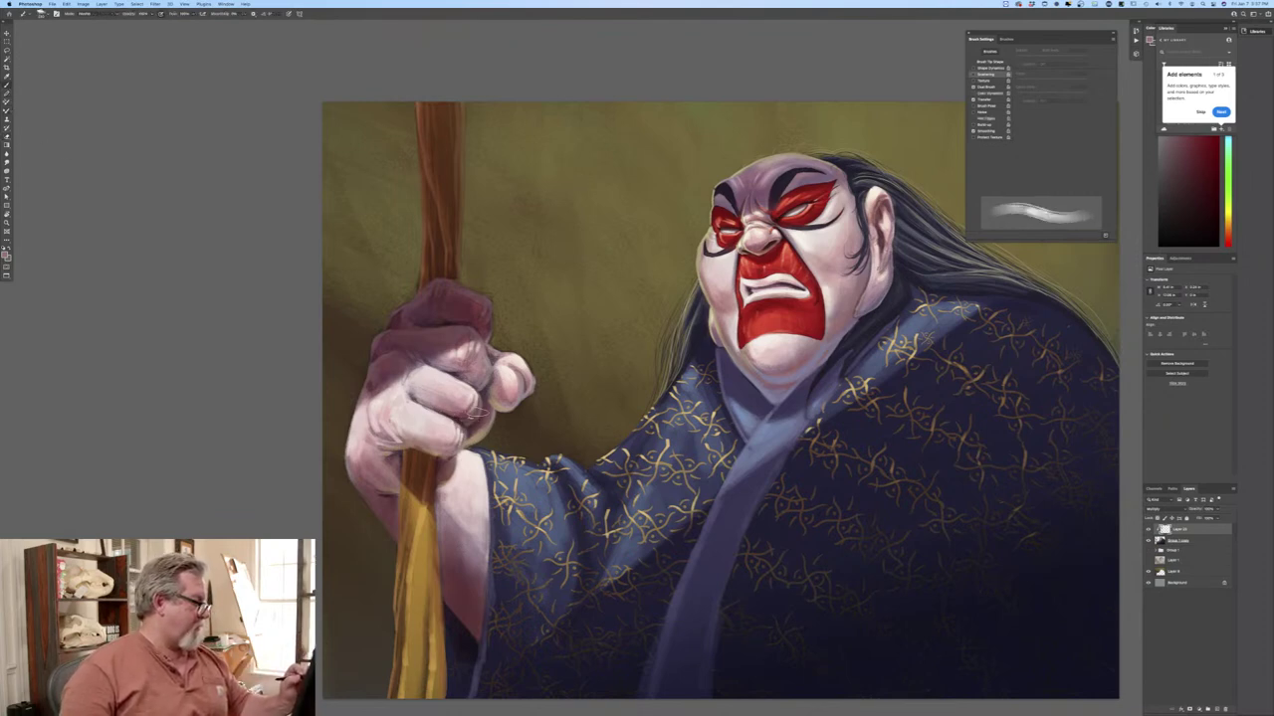
pyautogui.moveTo(464, 356)
pyautogui.mouseDown()
pyautogui.moveTo(486, 382)
pyautogui.moveTo(461, 369)
pyautogui.moveTo(495, 403)
pyautogui.mouseUp()
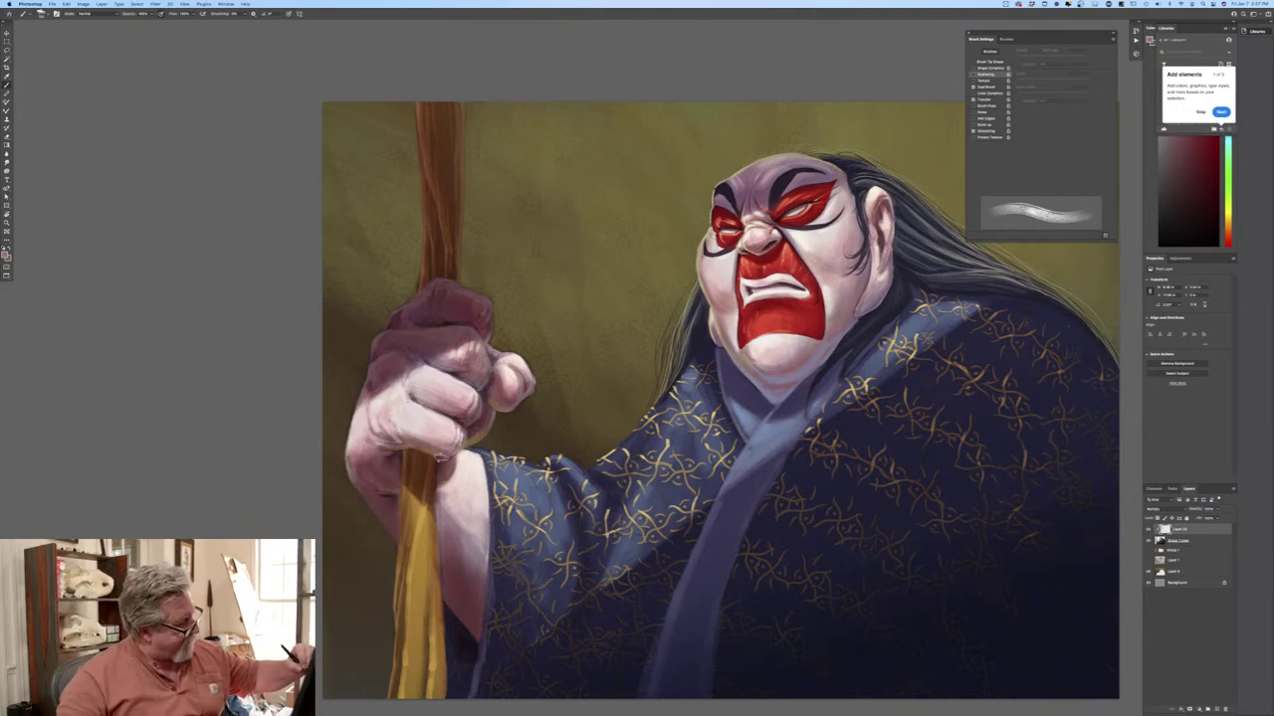
pyautogui.moveTo(400, 488); pyautogui.dragTo(402, 553)
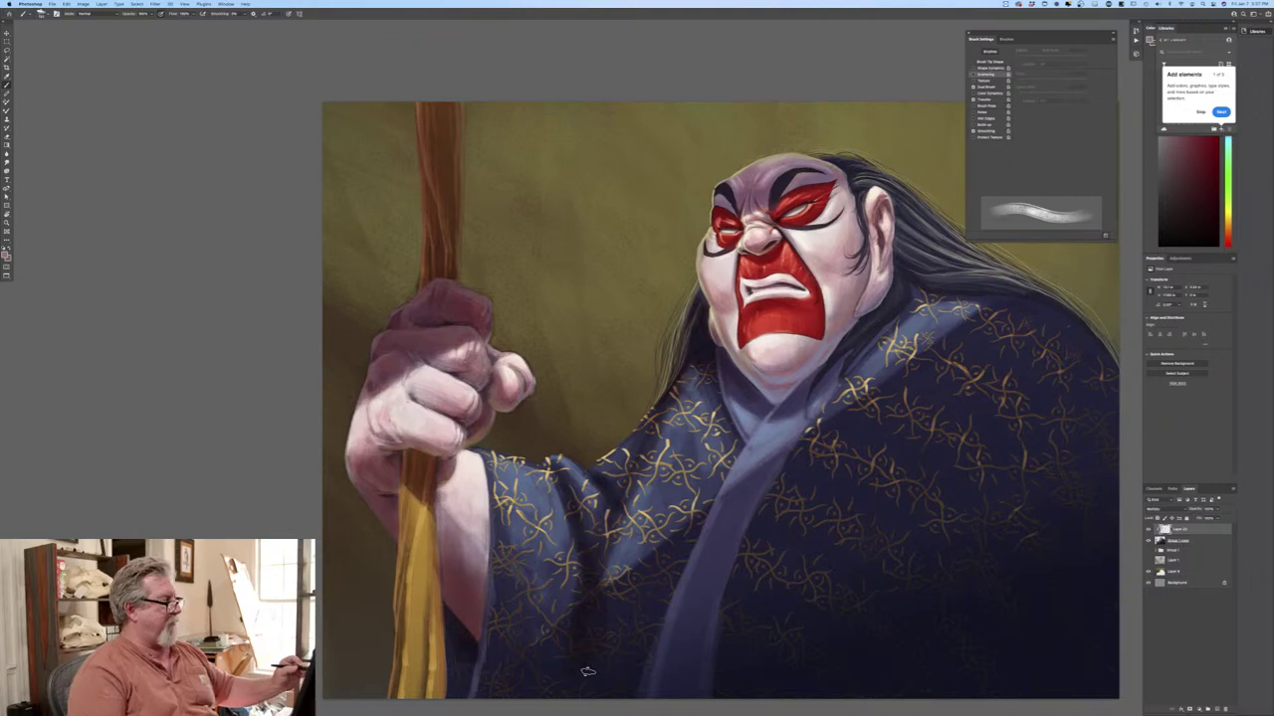
# Shade the forehead and the long hair behind the head with the shadow brush.
pyautogui.moveTo(140, 439); pyautogui.dragTo(124, 354)
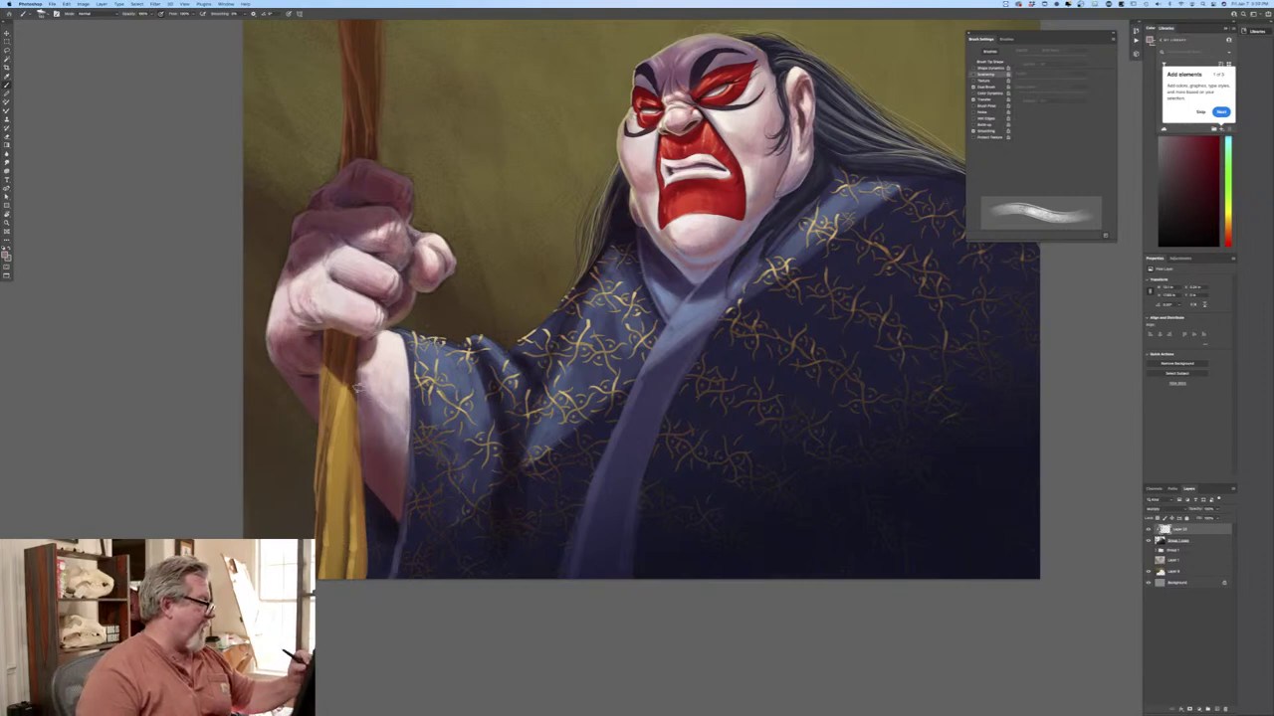
pyautogui.moveTo(224, 389); pyautogui.dragTo(91, 556)
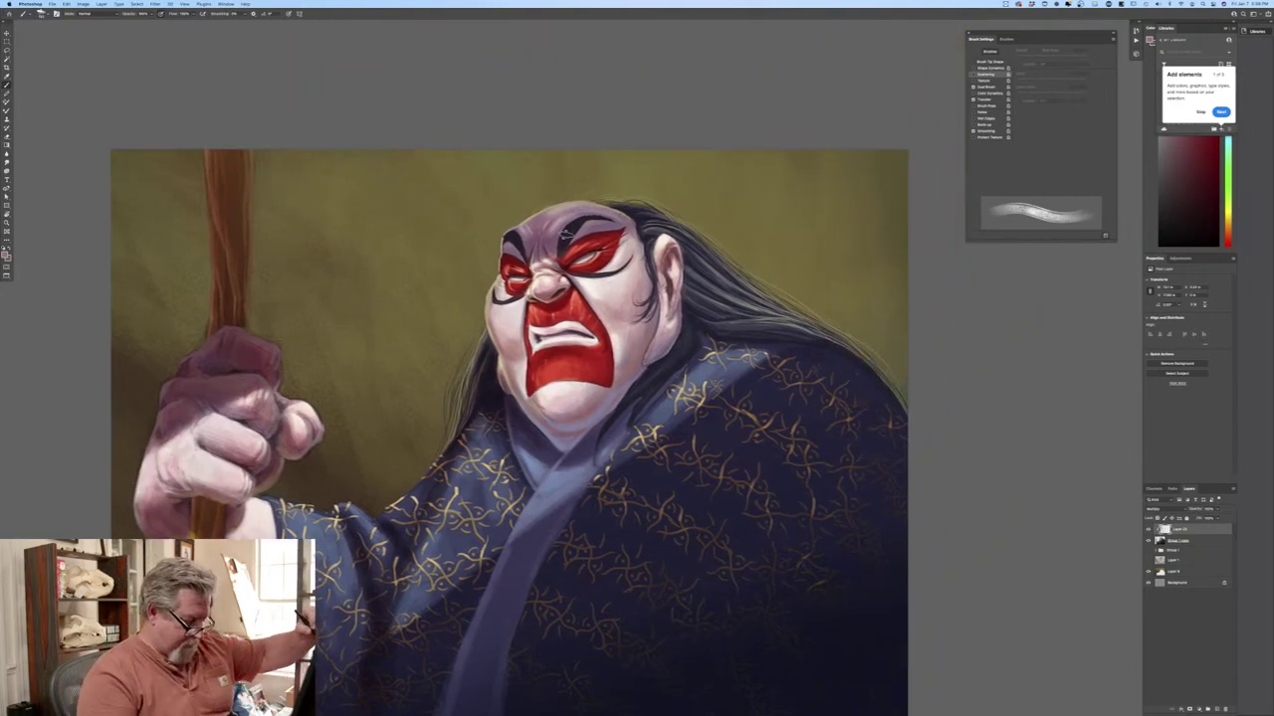
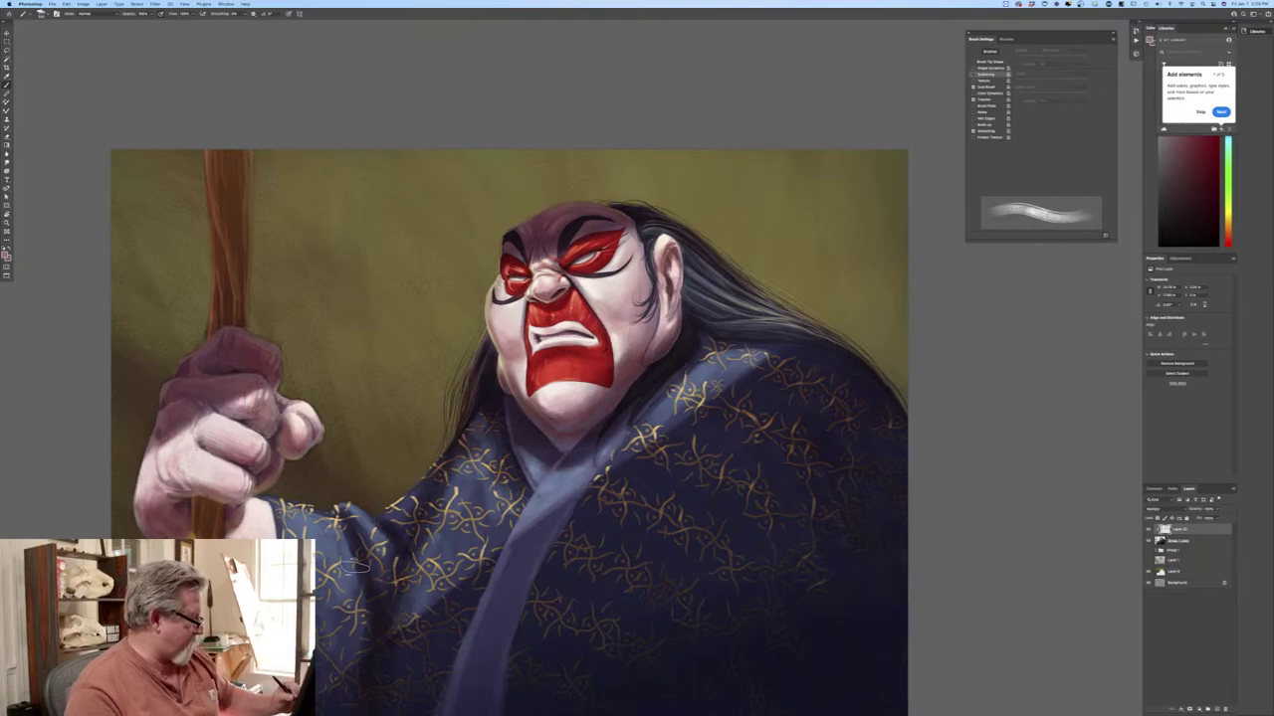
pyautogui.moveTo(333, 712)
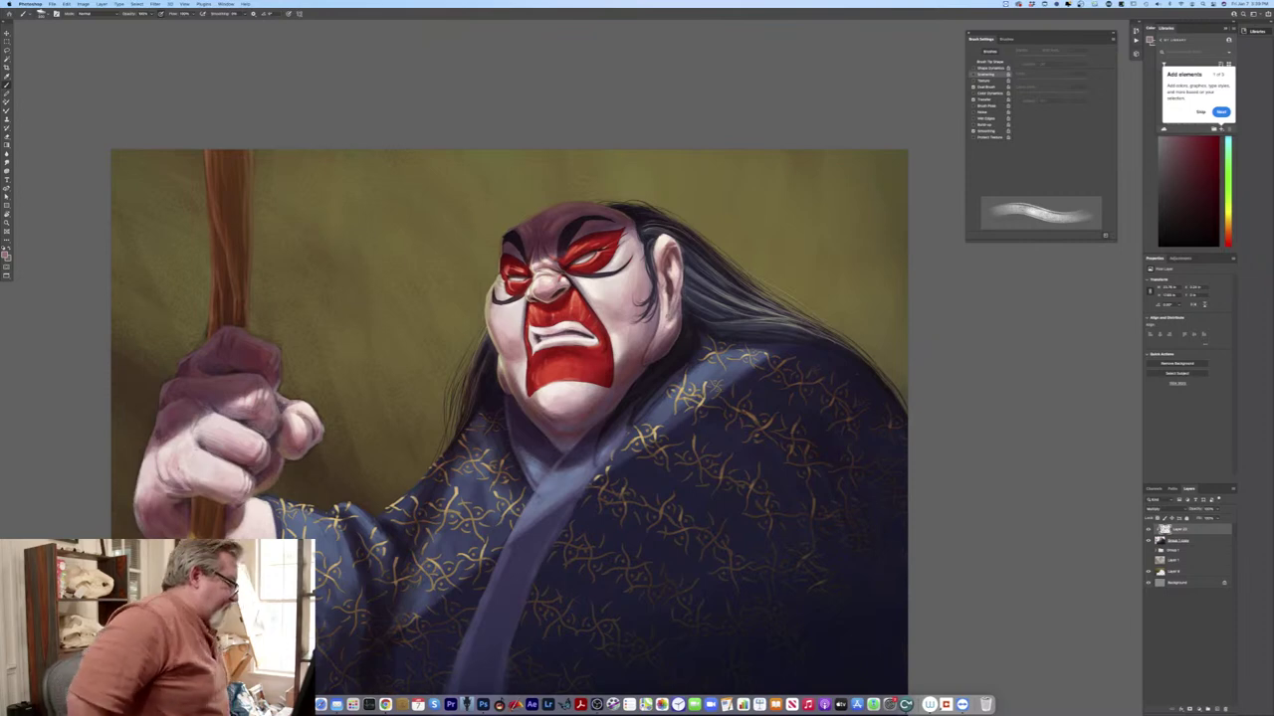
pyautogui.press('super+minus')
pyautogui.press('super+minus')
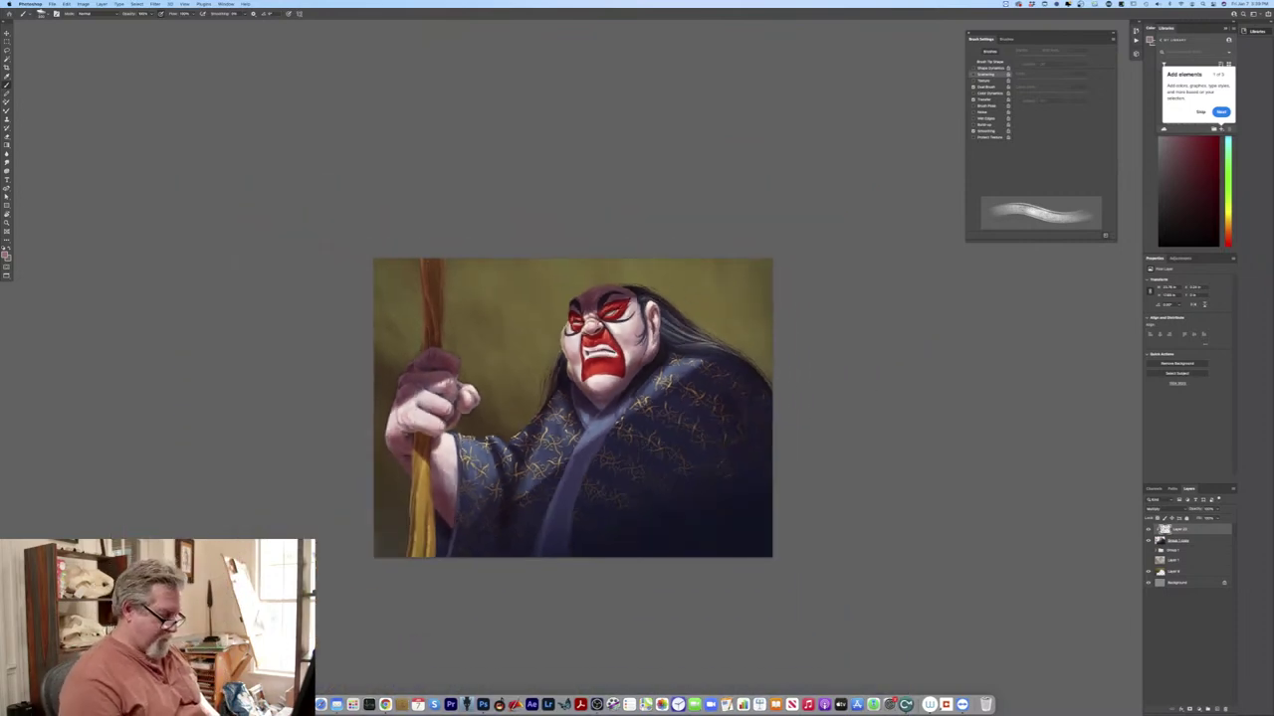
# Shade the outer edges of the red eye makeup, the ear and the cheek below it with a smaller shadow brush.
pyautogui.press('super+plus')
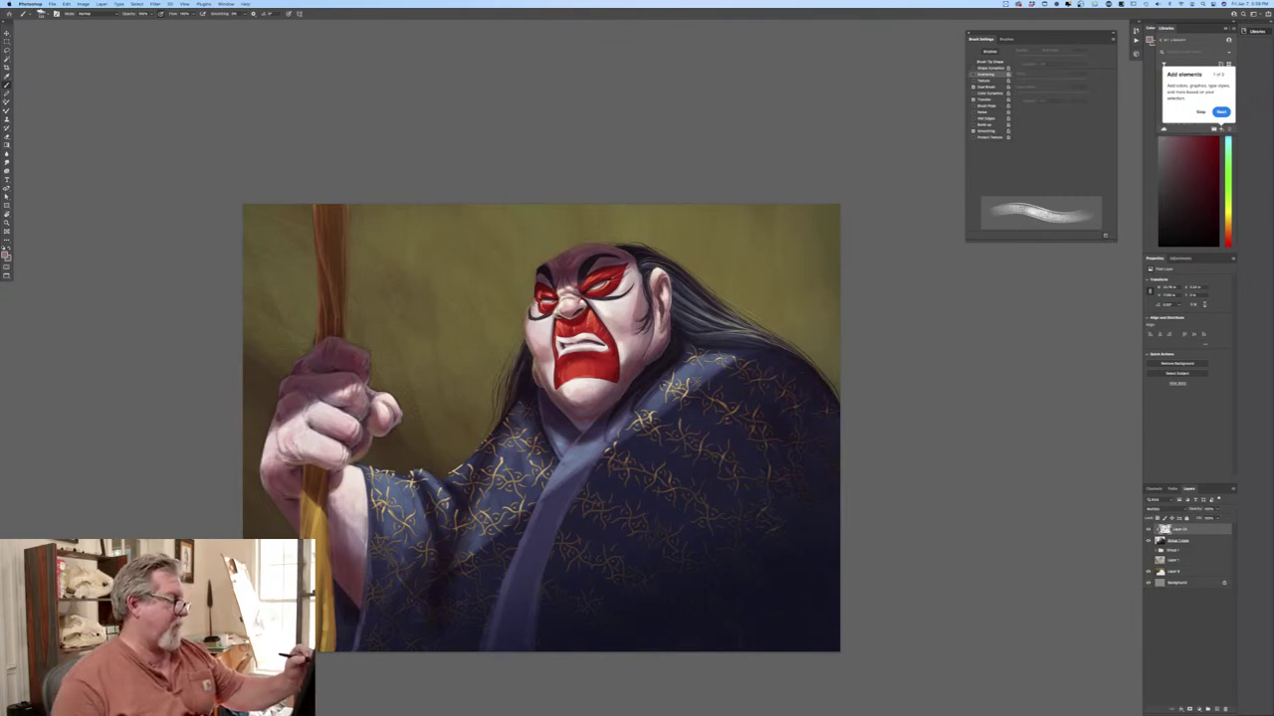
pyautogui.press('super+plus')
pyautogui.press('super+plus')
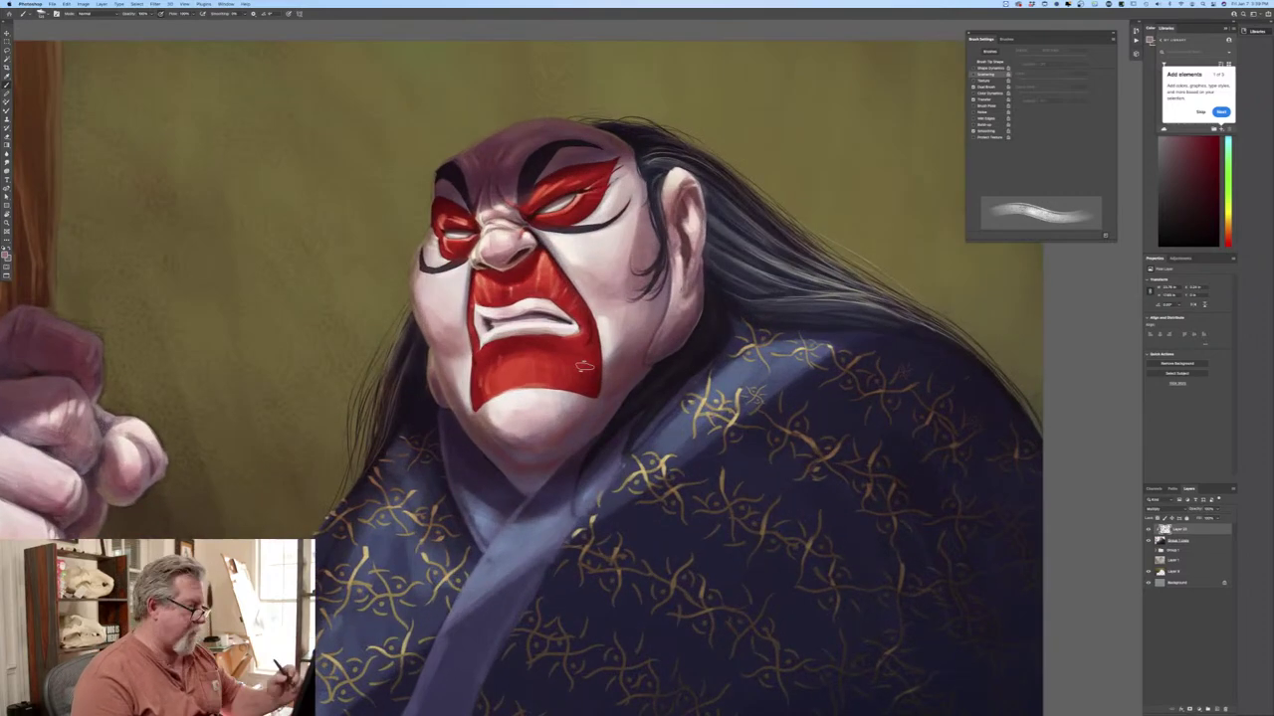
pyautogui.press('[')
pyautogui.press('[')
pyautogui.press('[')
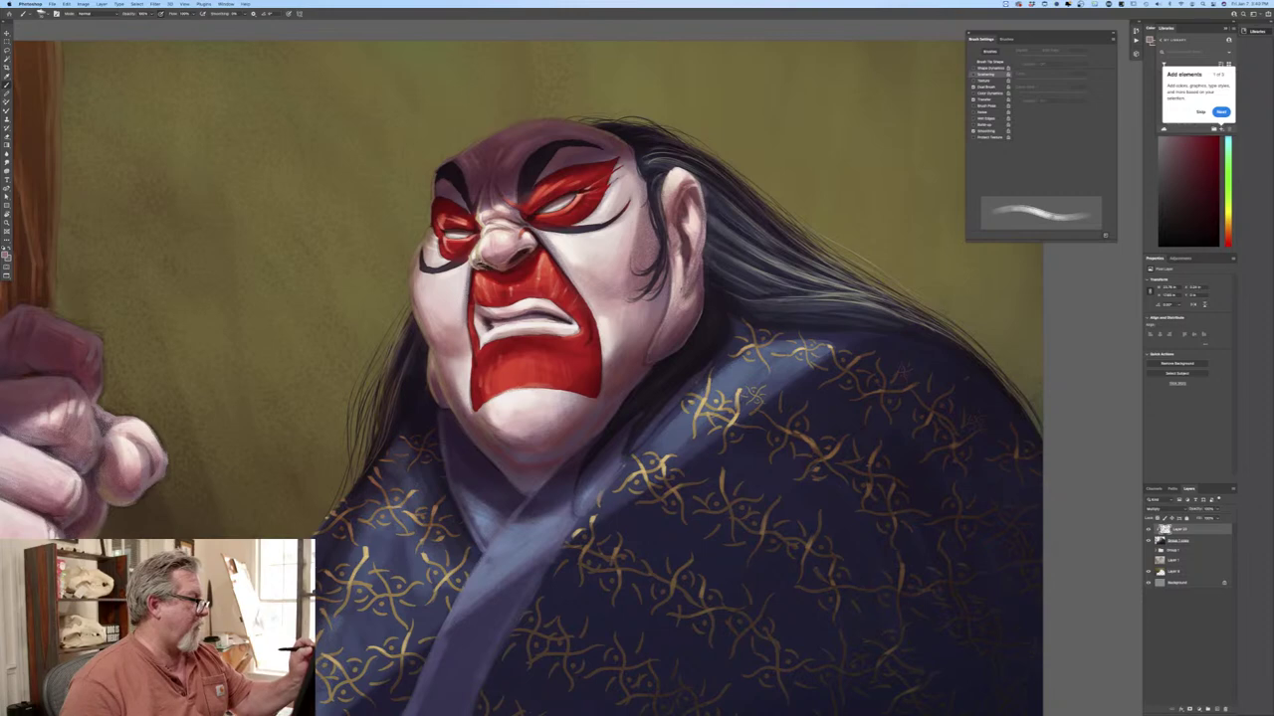
pyautogui.moveTo(514, 255); pyautogui.dragTo(481, 257)
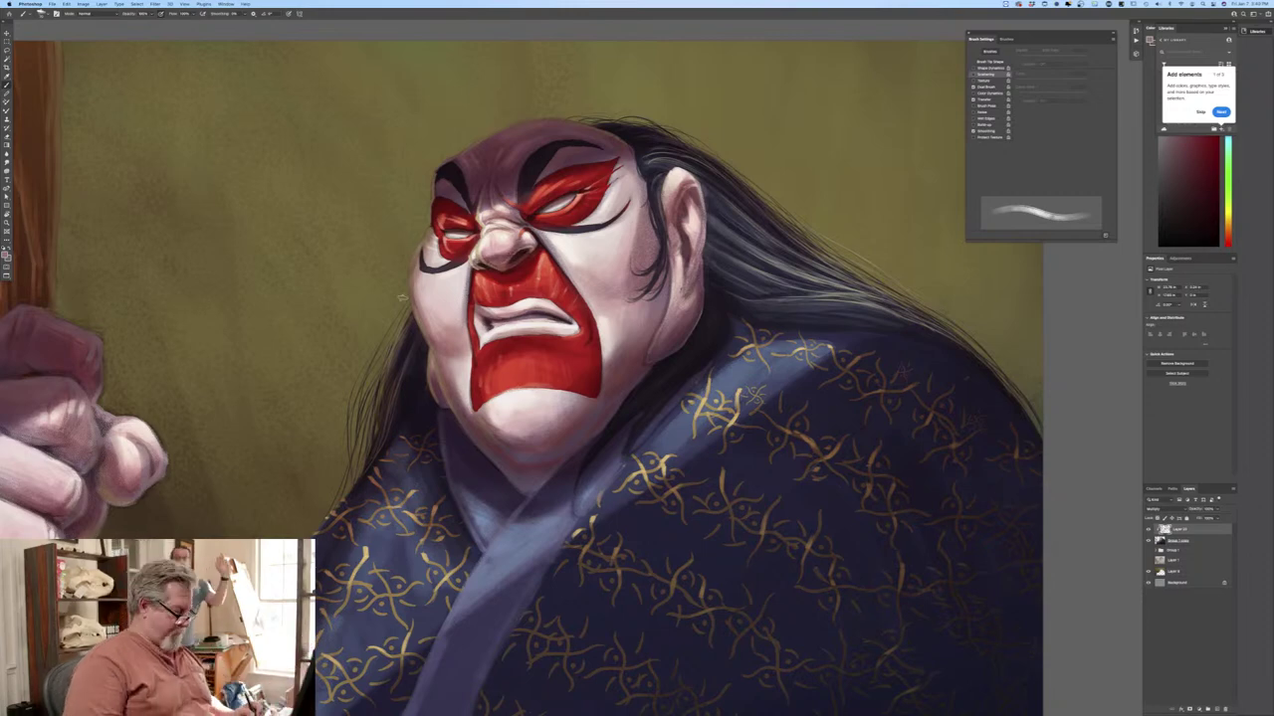
pyautogui.press('super+z')
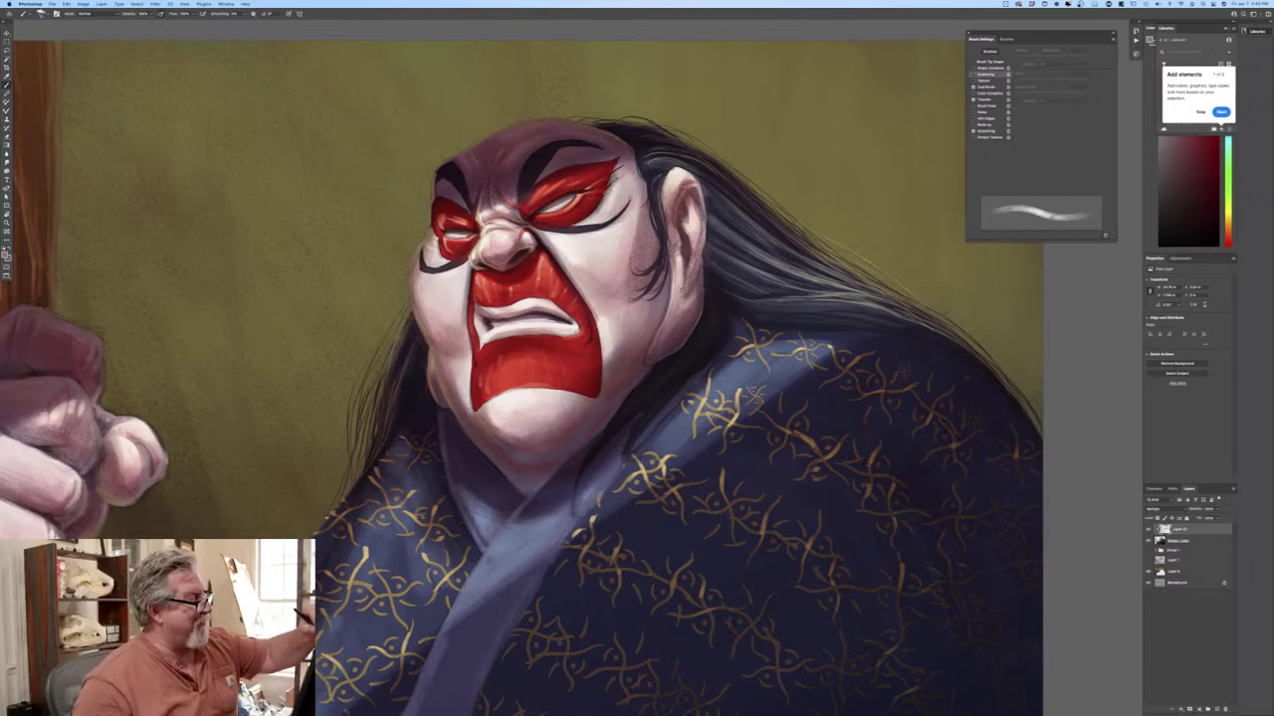
pyautogui.moveTo(595, 205)
pyautogui.mouseDown()
pyautogui.moveTo(587, 217)
pyautogui.moveTo(589, 203)
pyautogui.mouseUp()
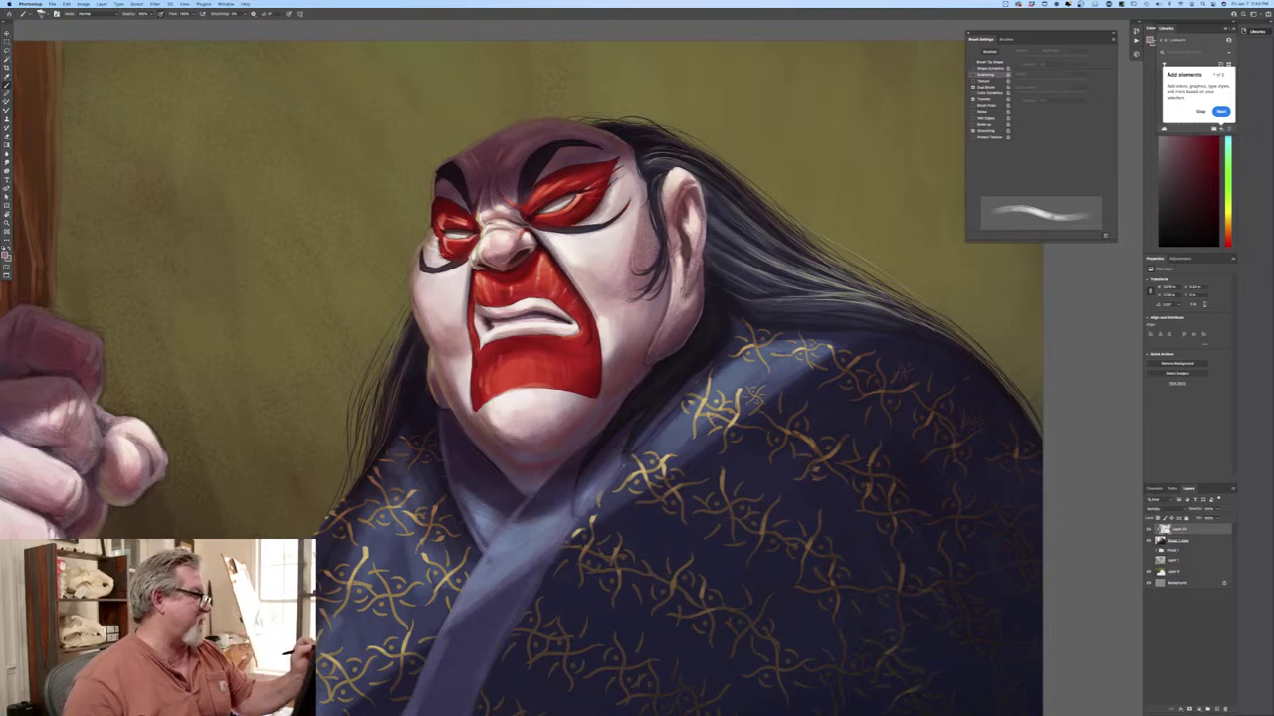
pyautogui.moveTo(439, 234); pyautogui.dragTo(447, 258)
pyautogui.moveTo(684, 199); pyautogui.dragTo(676, 219)
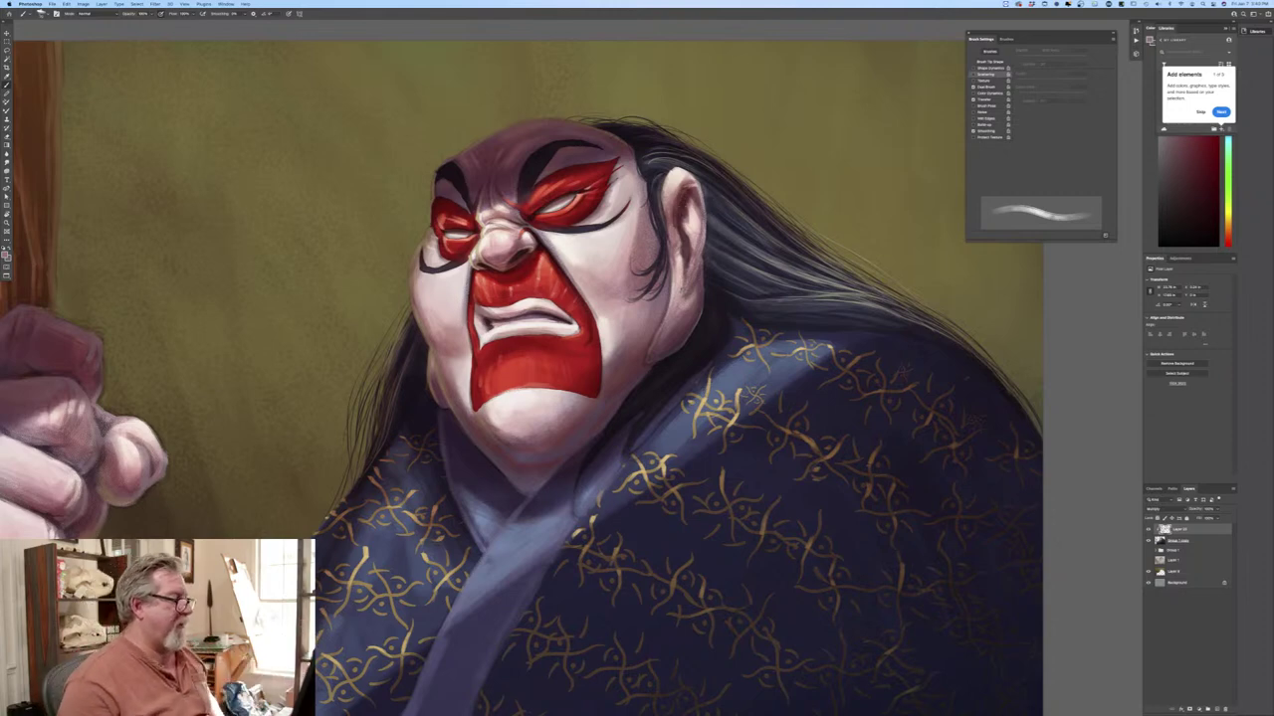
pyautogui.moveTo(661, 291)
pyautogui.mouseDown()
pyautogui.moveTo(651, 335)
pyautogui.moveTo(655, 318)
pyautogui.mouseUp()
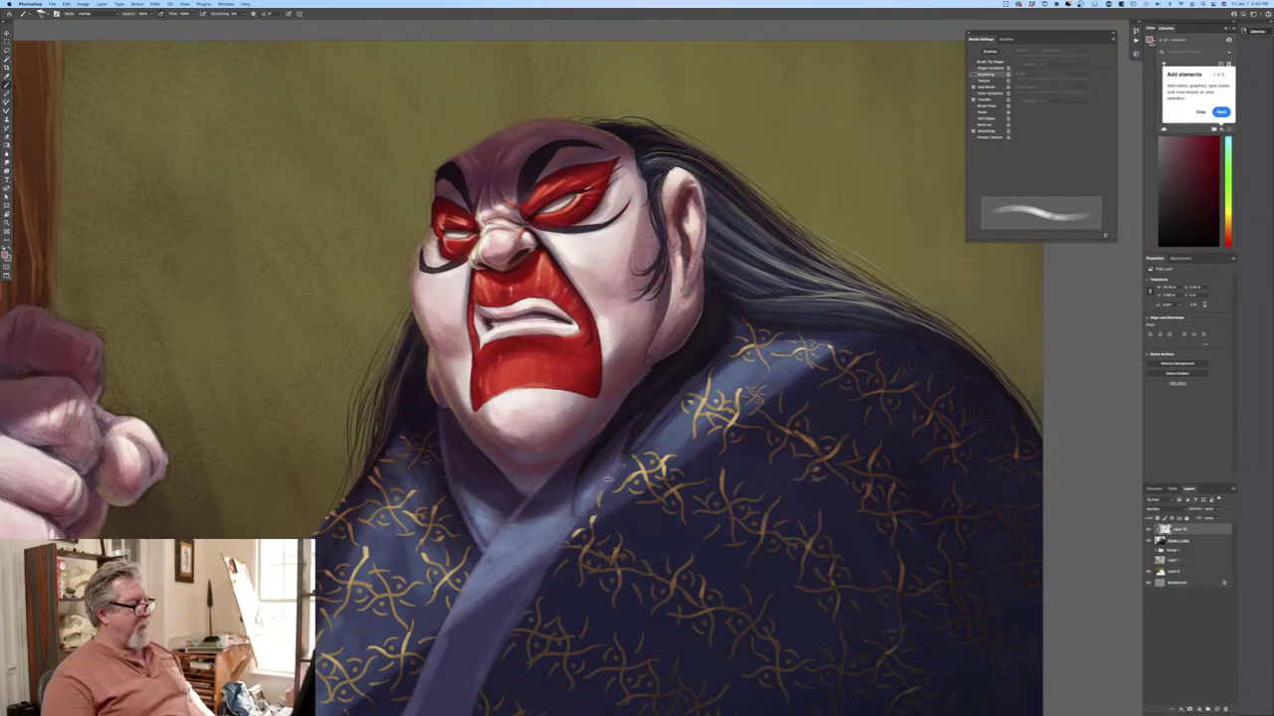
# Add a new layer above the shadow layer and set the brush colour to a muted mauve based on the jaw's shading.
pyautogui.click(1216, 709)
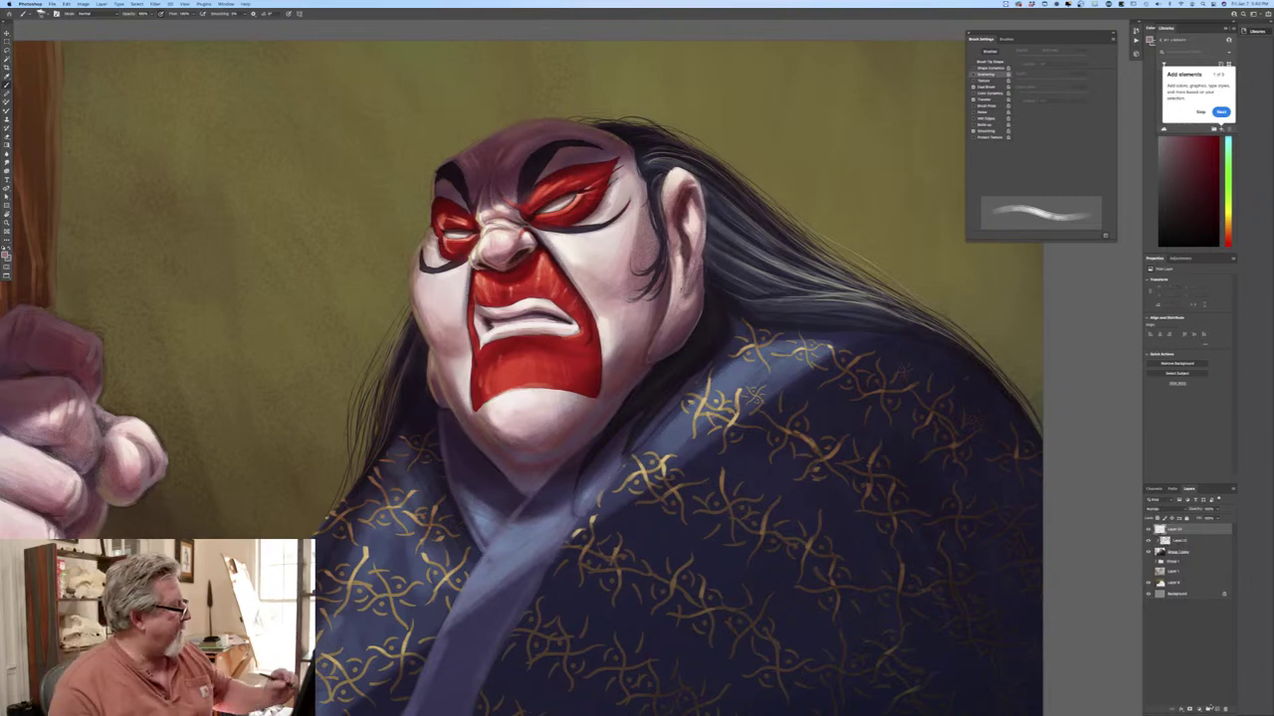
pyautogui.click(5, 256)
pyautogui.click(575, 432)
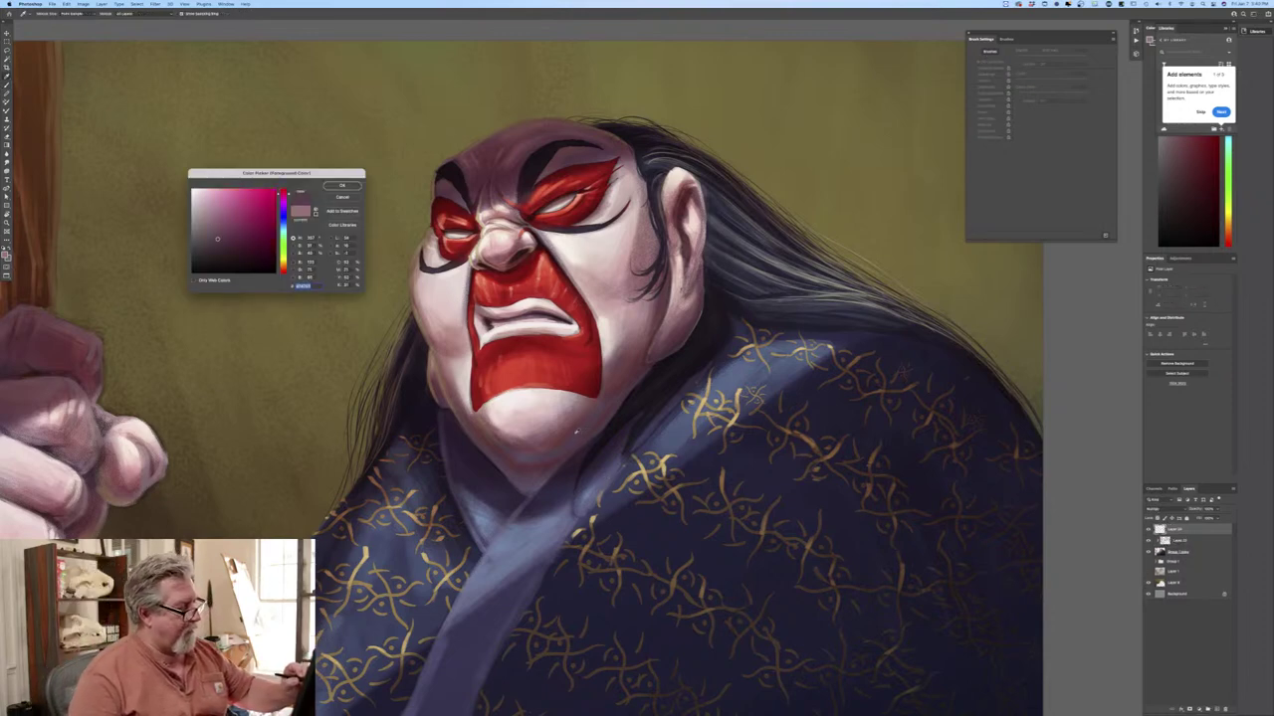
pyautogui.click(210, 228)
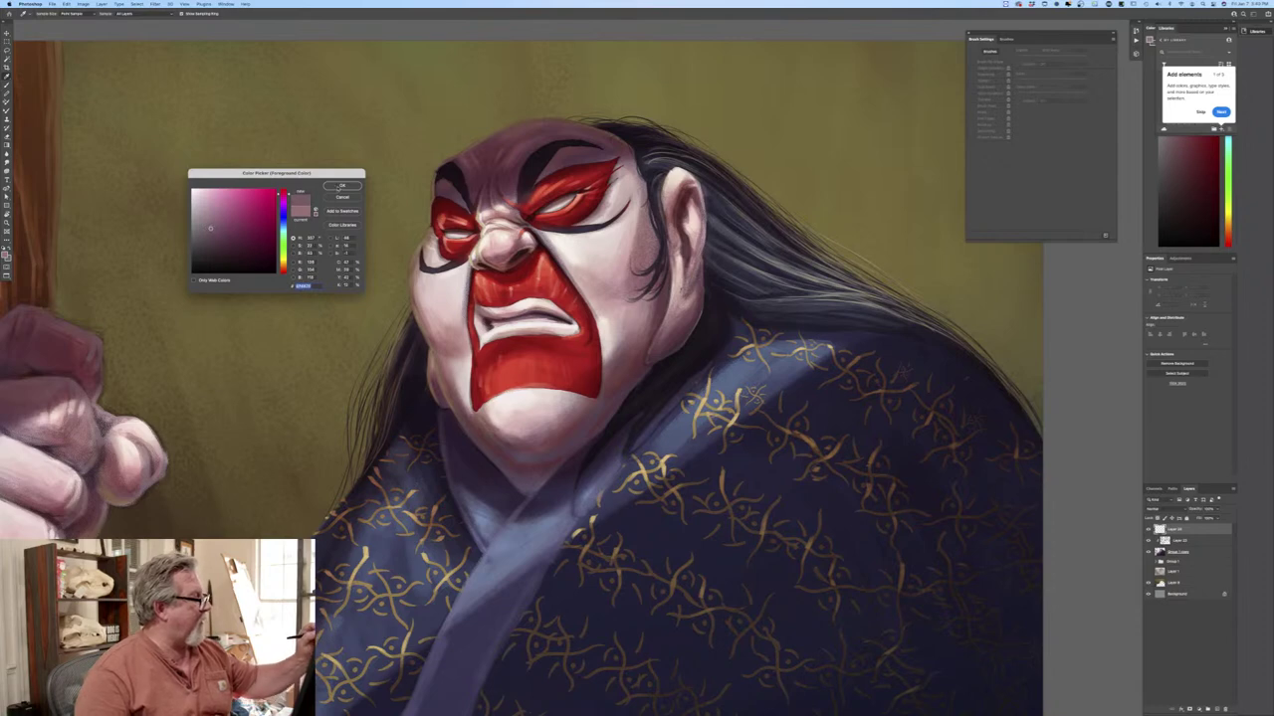
pyautogui.click(340, 187)
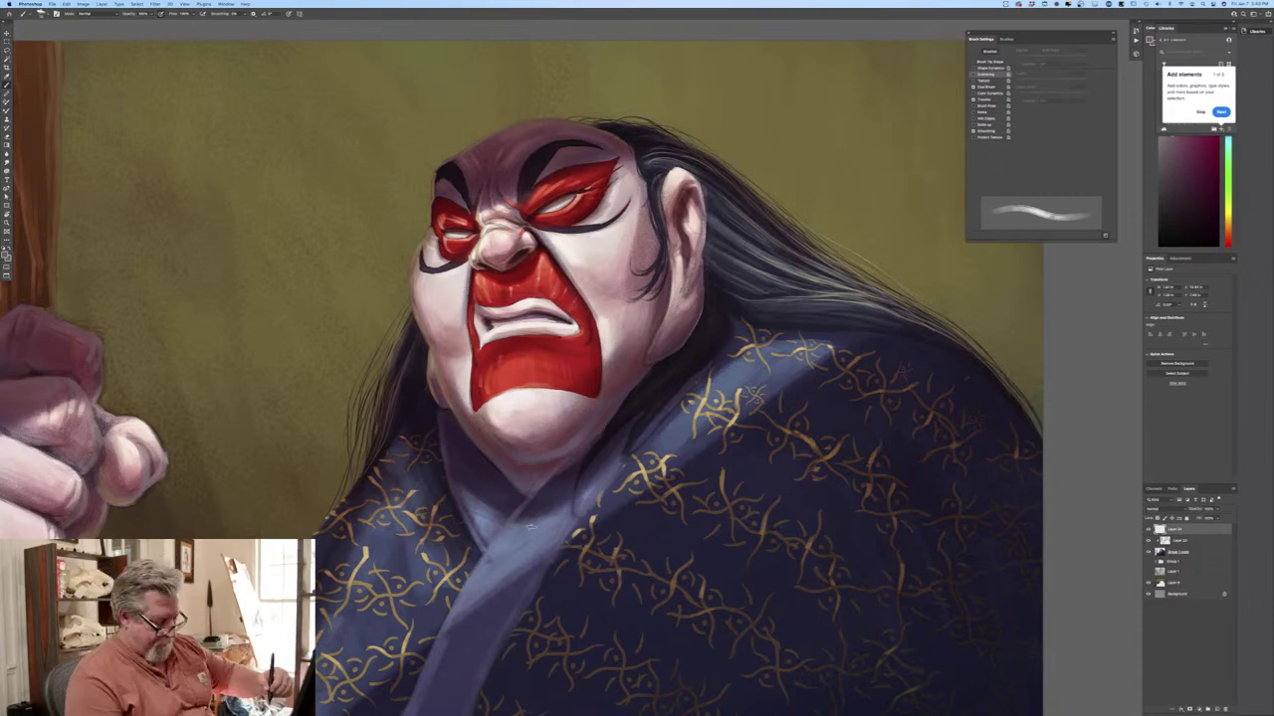
# Reduce the brush, make pen pressure control its size, and refine the cheek's outer contour with the background olive.
pyautogui.press('[')
pyautogui.press('[')
pyautogui.click(289, 14)
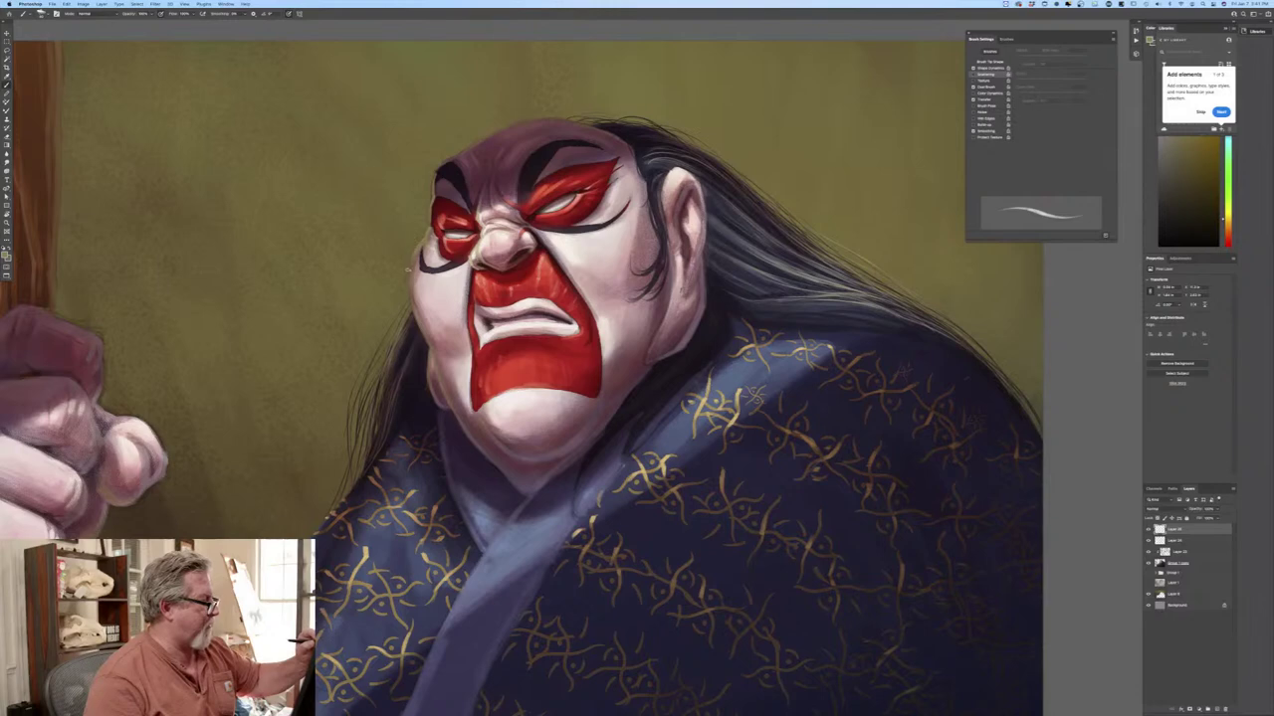
pyautogui.moveTo(409, 283); pyautogui.dragTo(418, 324)
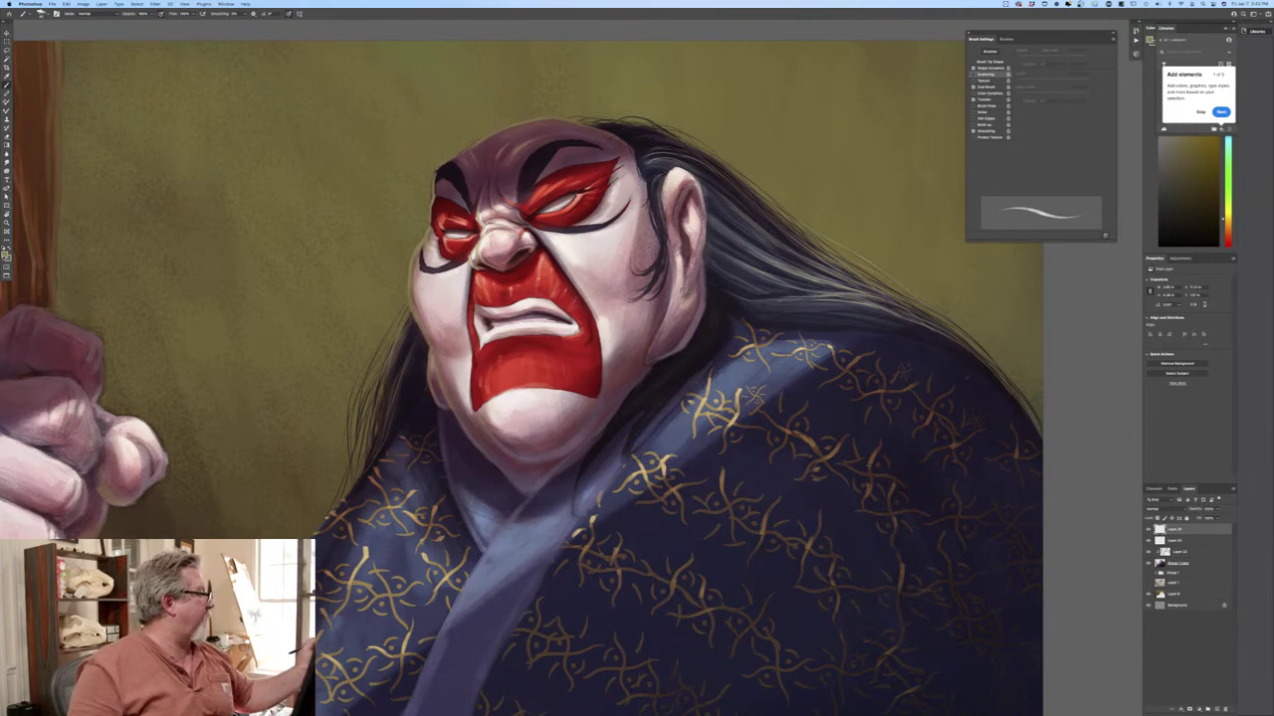
# Sample the near-white highlight at the nose bridge and brush fine highlights onto the nose.
pyautogui.click(5, 255)
pyautogui.click(486, 239)
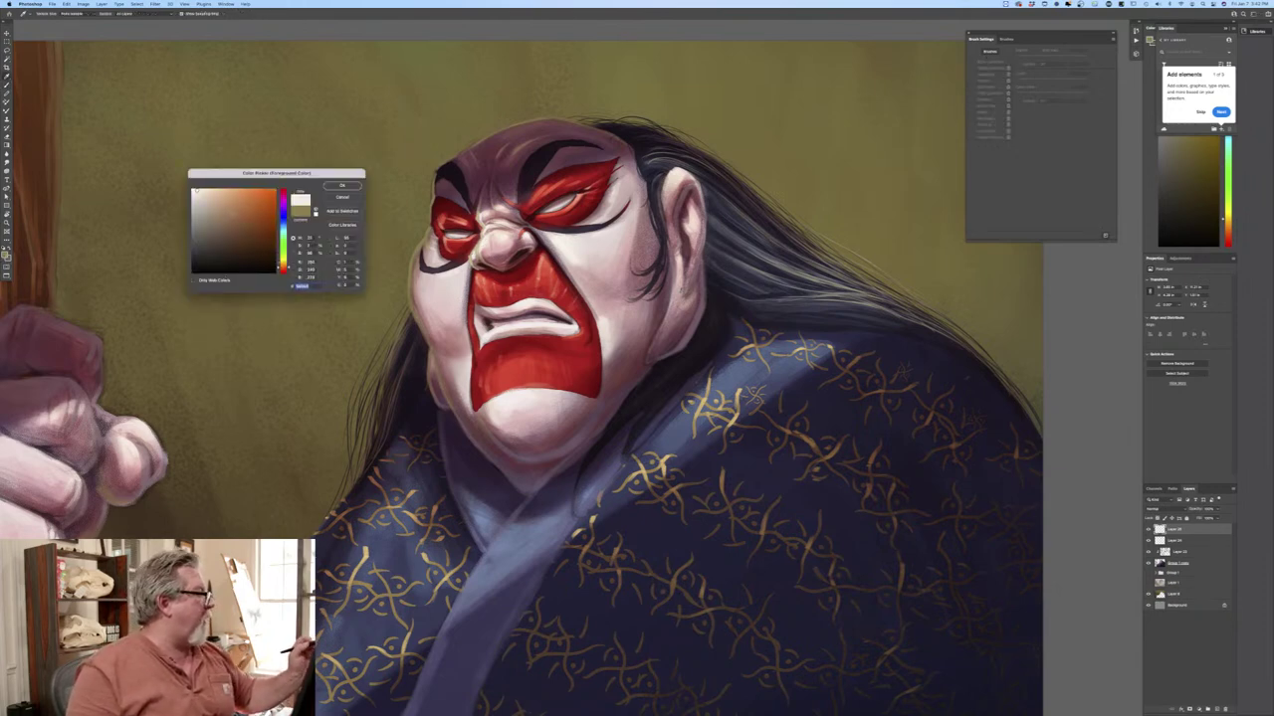
pyautogui.press('Return')
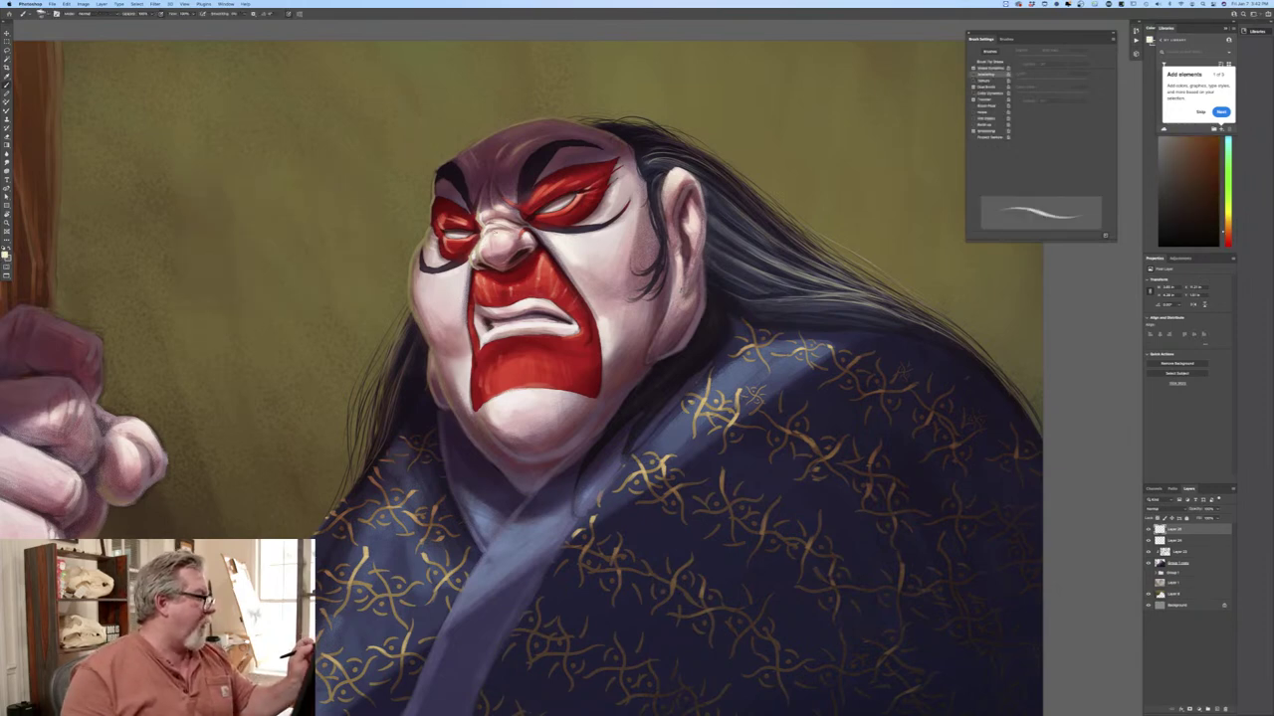
pyautogui.moveTo(501, 234); pyautogui.dragTo(484, 240)
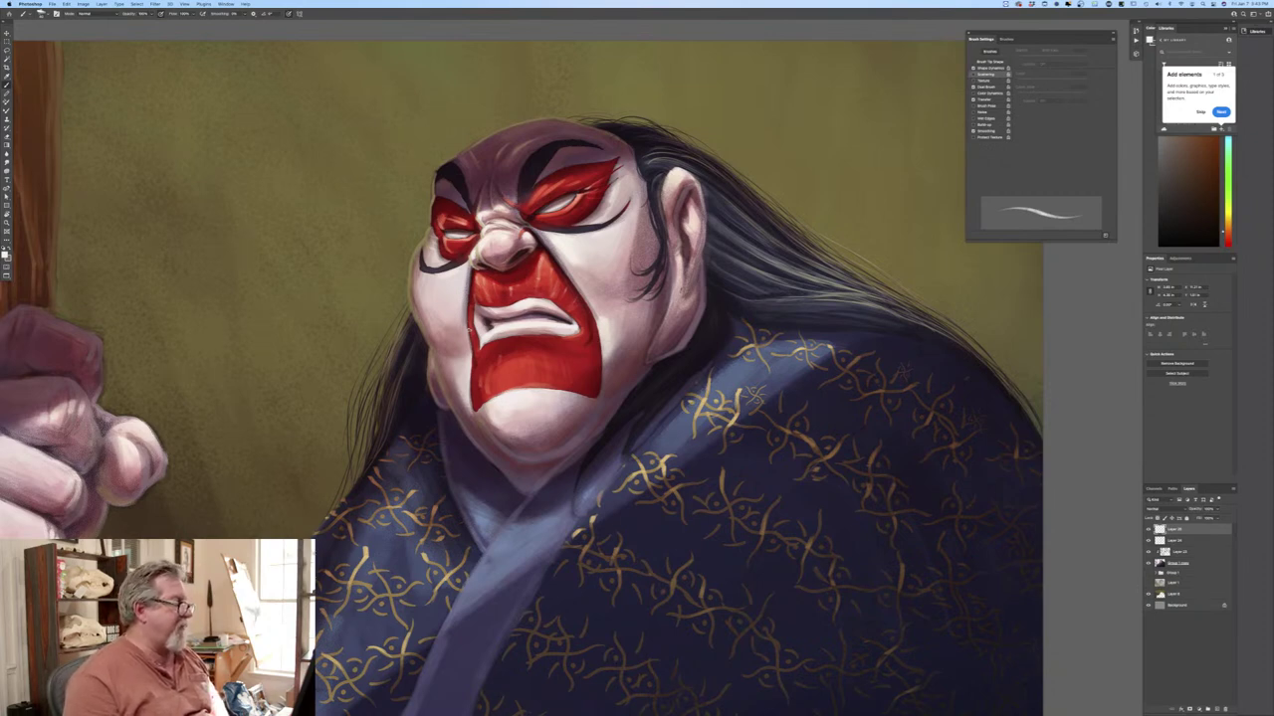
# Sample a light red from the makeup below the lip and brush highlights across the chin's red area.
pyautogui.click(5, 256)
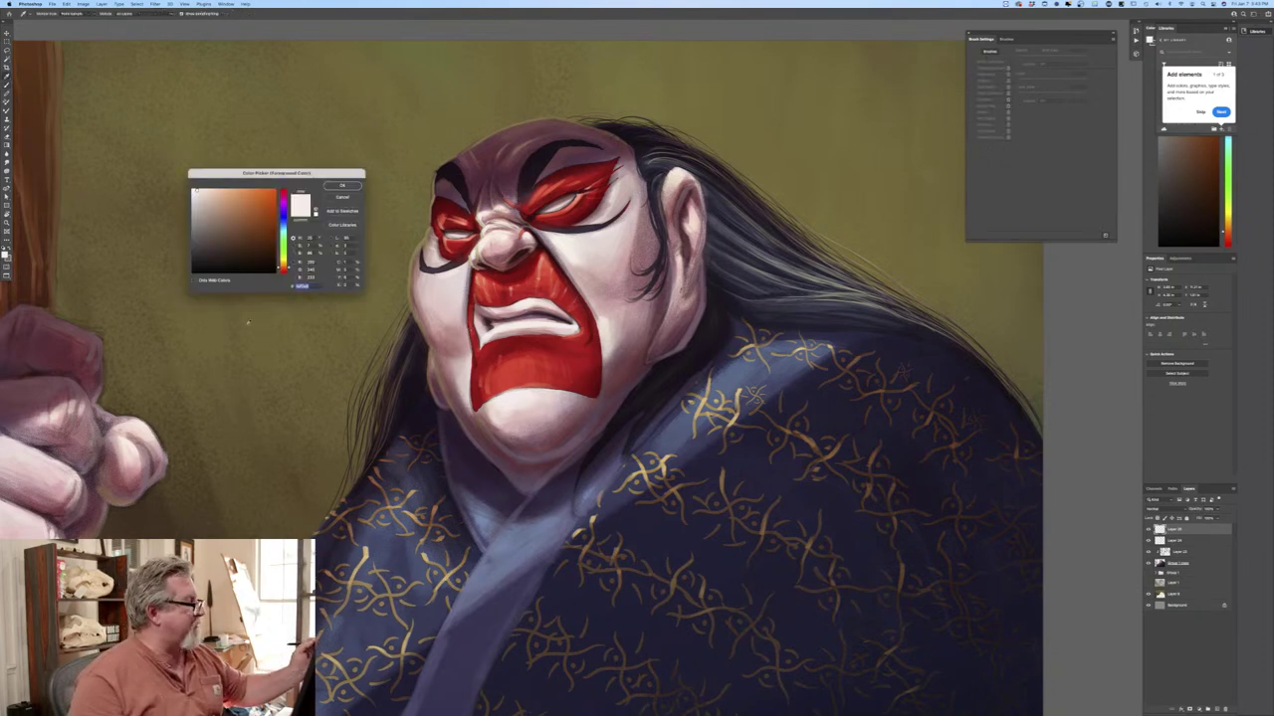
pyautogui.click(501, 375)
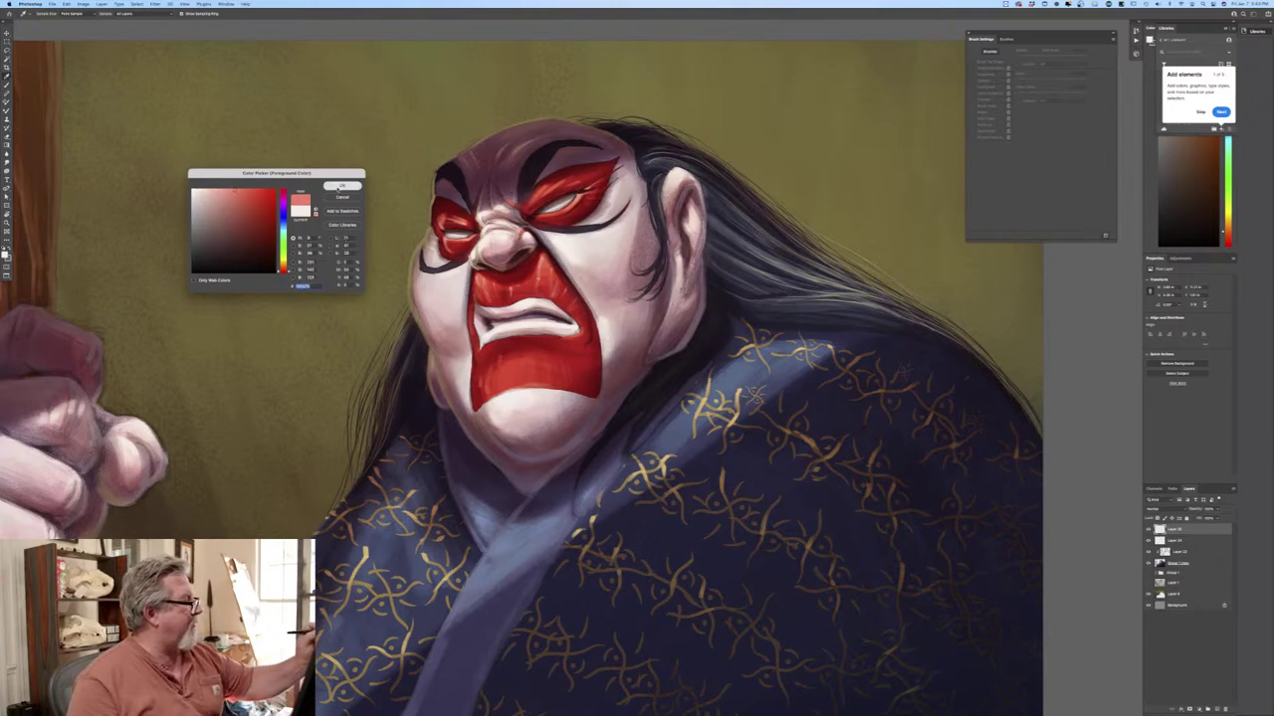
pyautogui.press('Return')
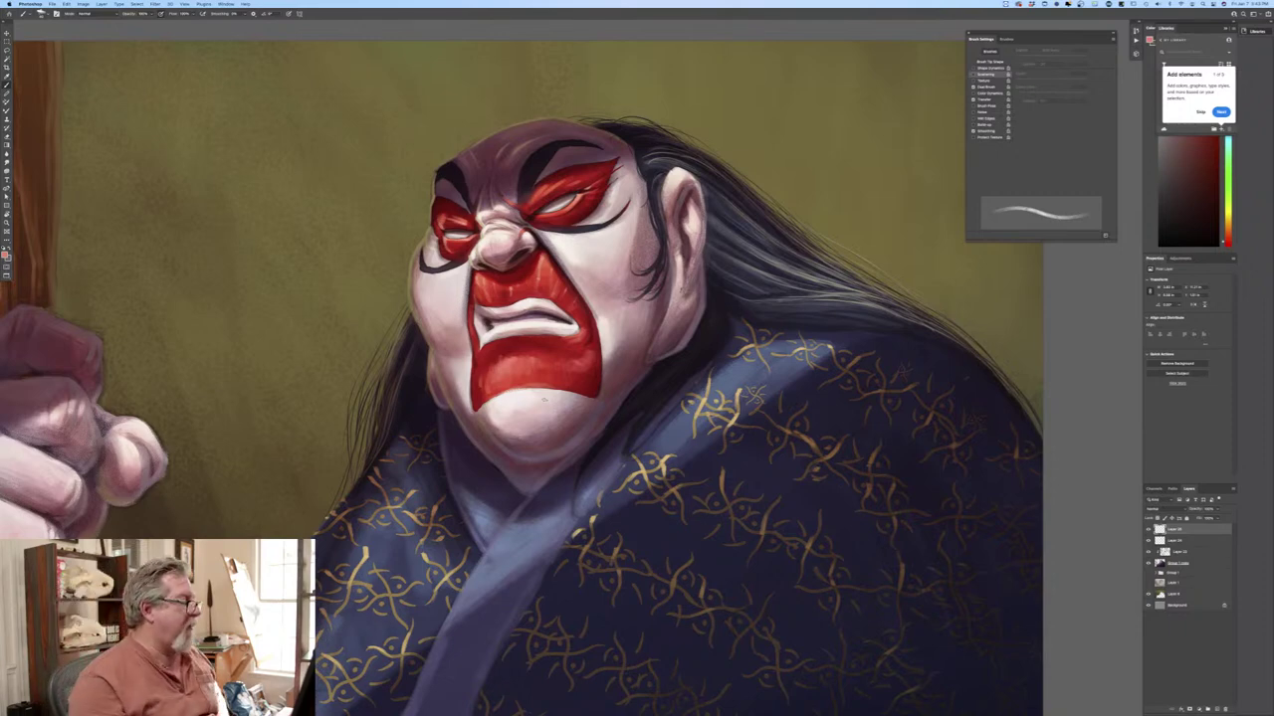
# Choose a deeper red, make pen pressure control the brush size, and draw fine creases in the chin's red makeup.
pyautogui.click(5, 256)
pyautogui.click(269, 219)
pyautogui.click(344, 186)
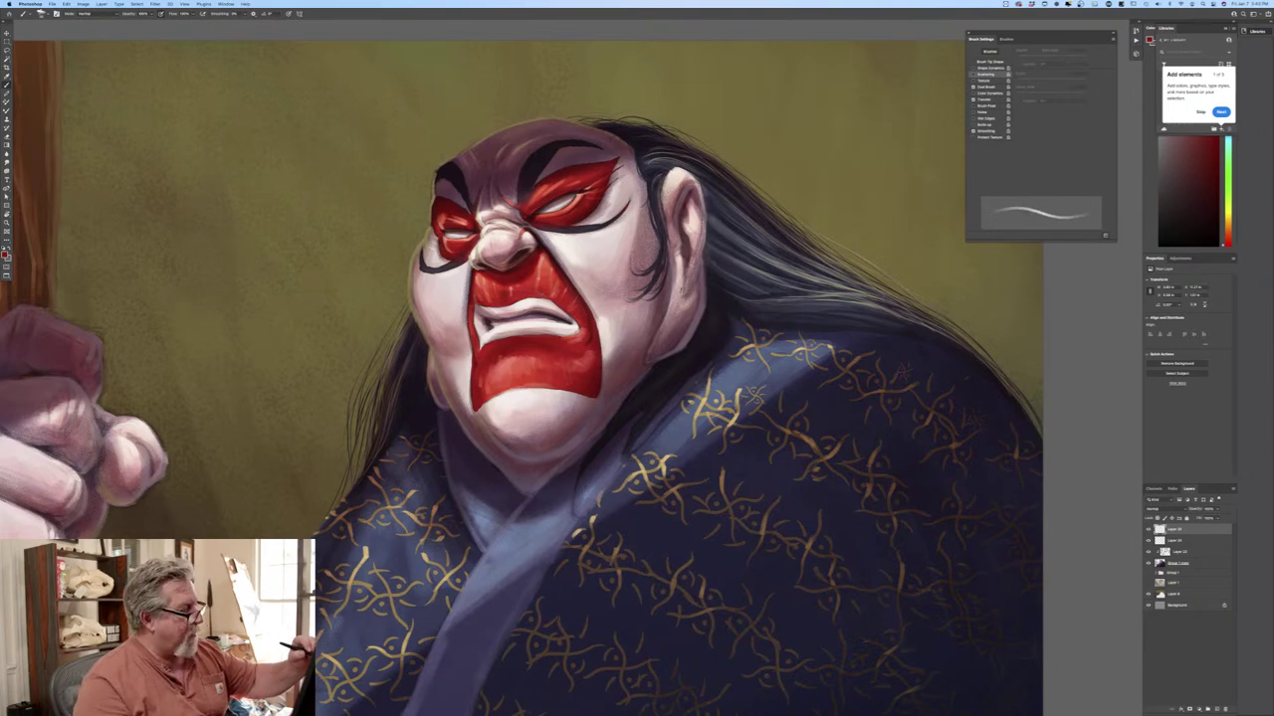
pyautogui.click(288, 14)
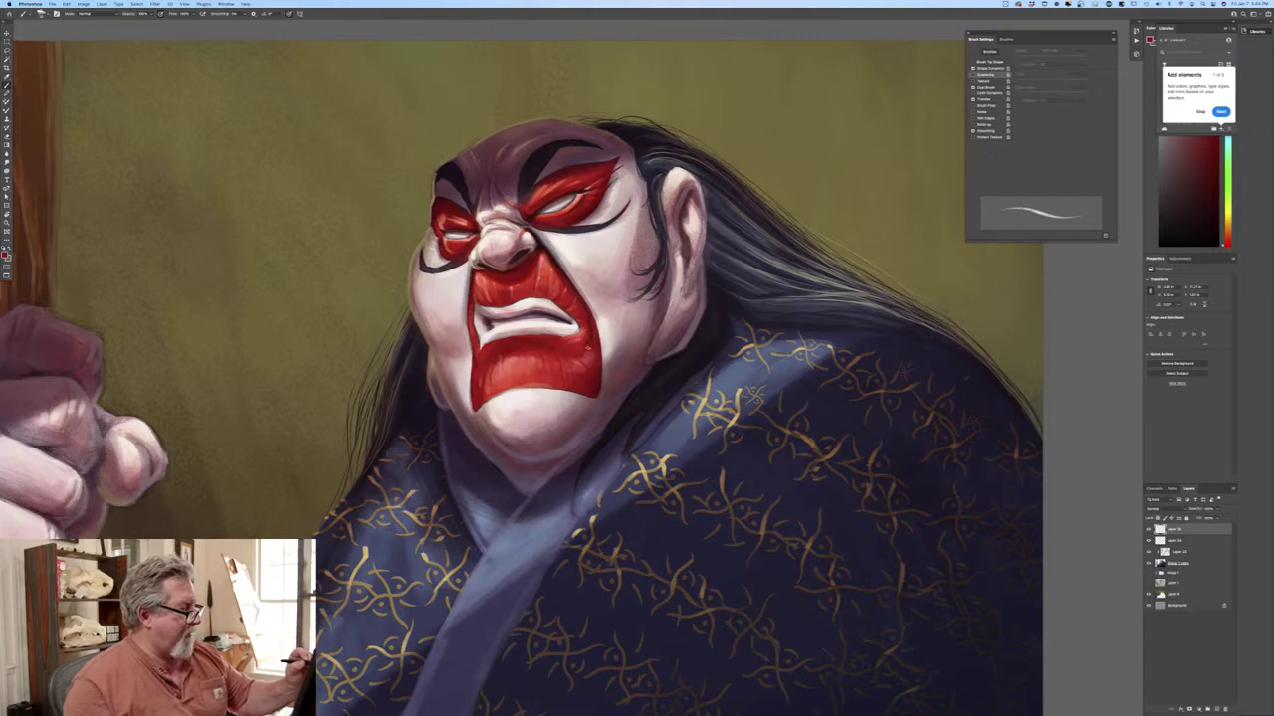
# Sample a medium red from the chin makeup and blend the strokes there with it.
pyautogui.click(5, 255)
pyautogui.click(574, 358)
pyautogui.click(343, 188)
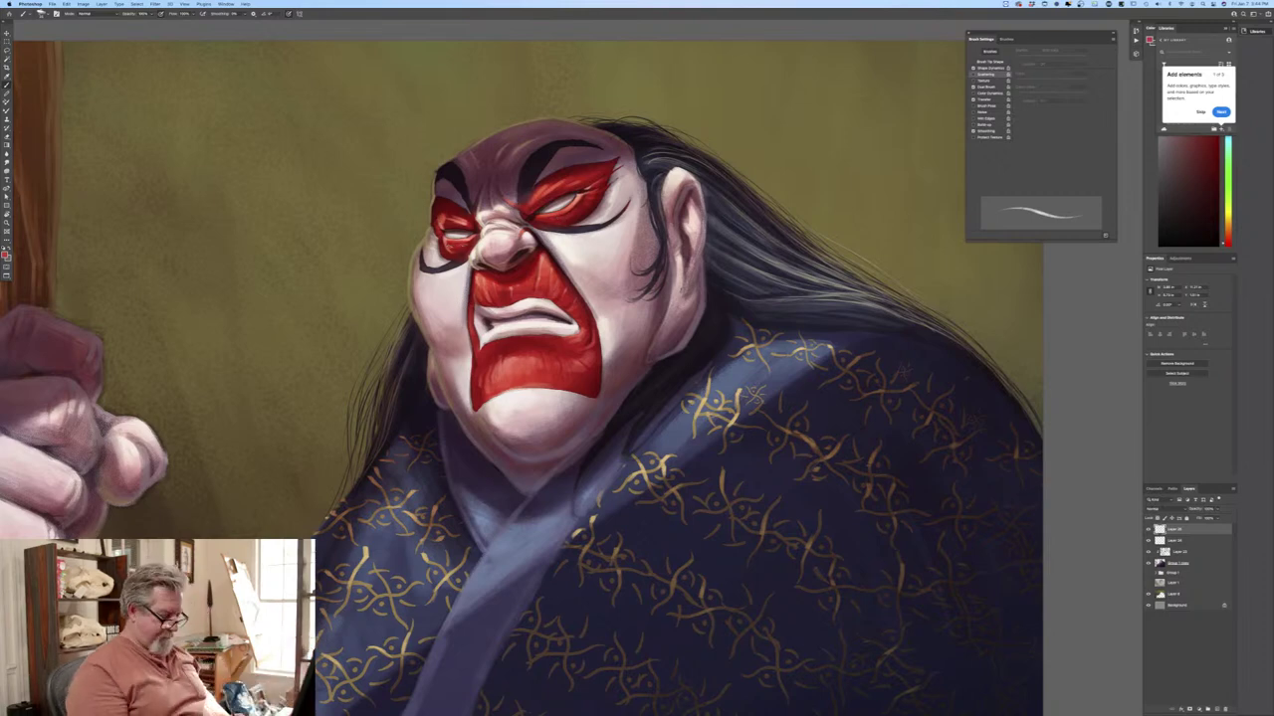
pyautogui.press('super+minus')
pyautogui.press('super+minus')
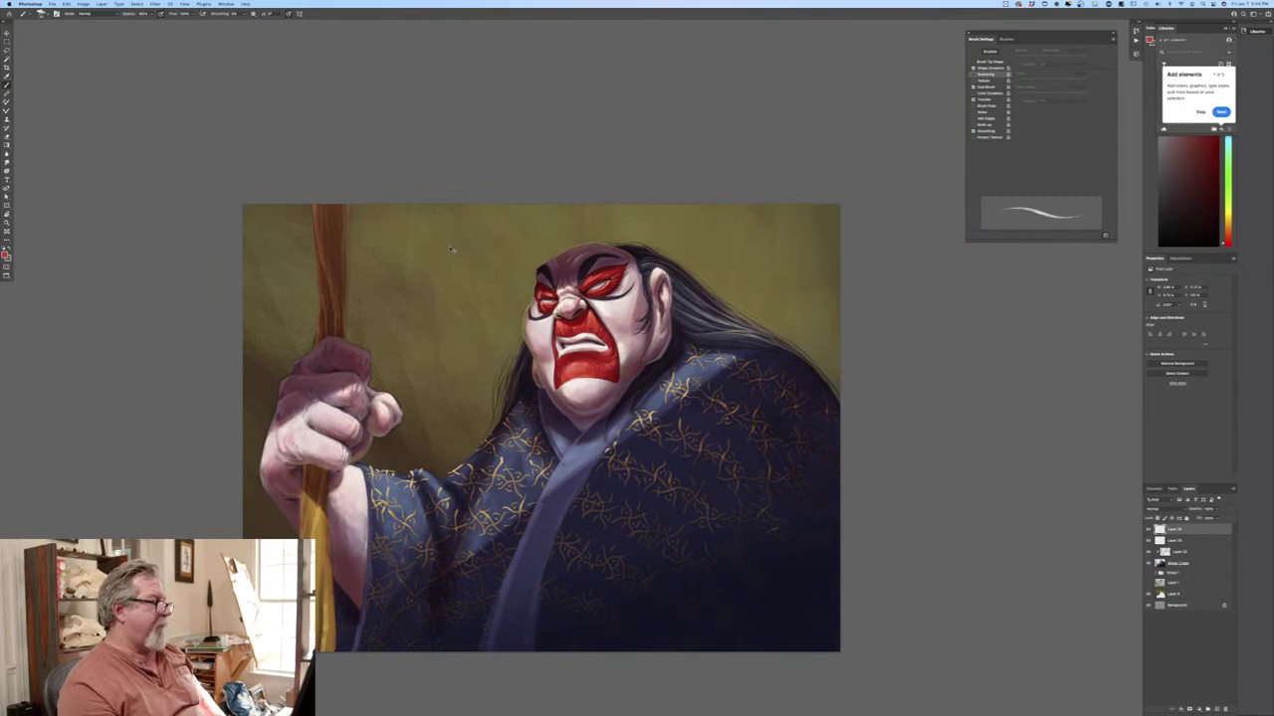
pyautogui.press('super+plus')
pyautogui.press('super+plus')
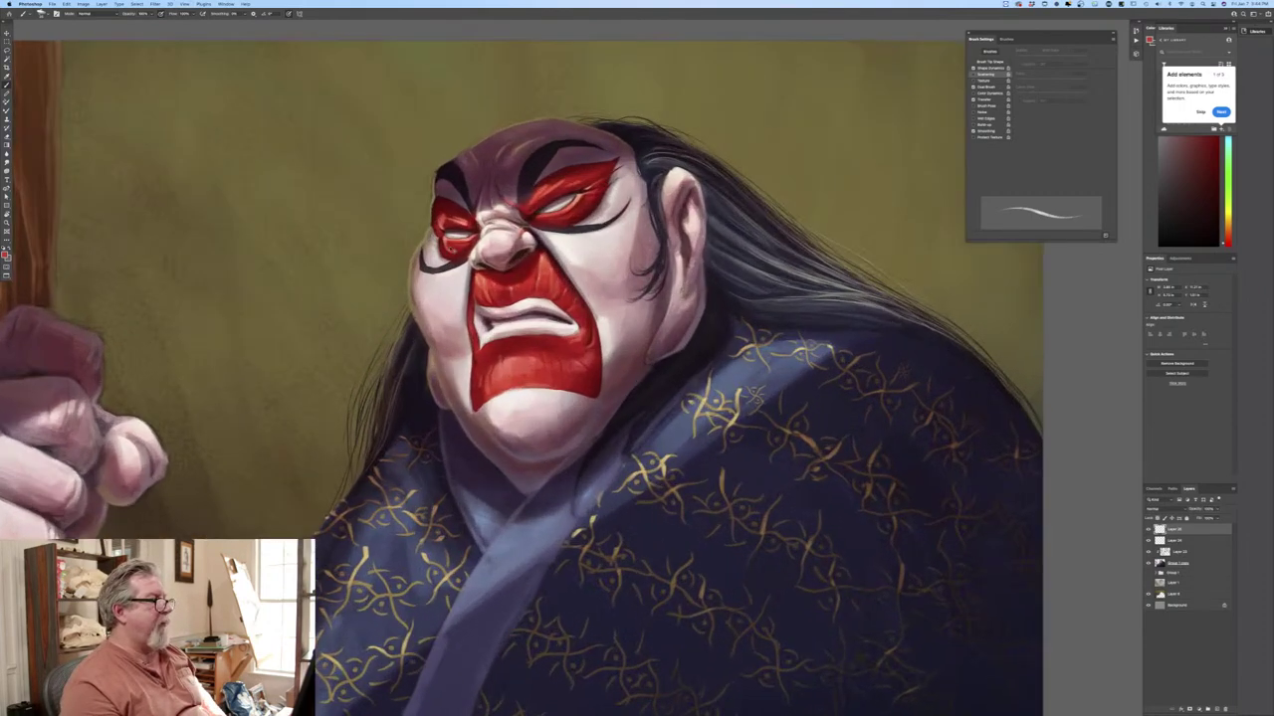
pyautogui.click(7, 255)
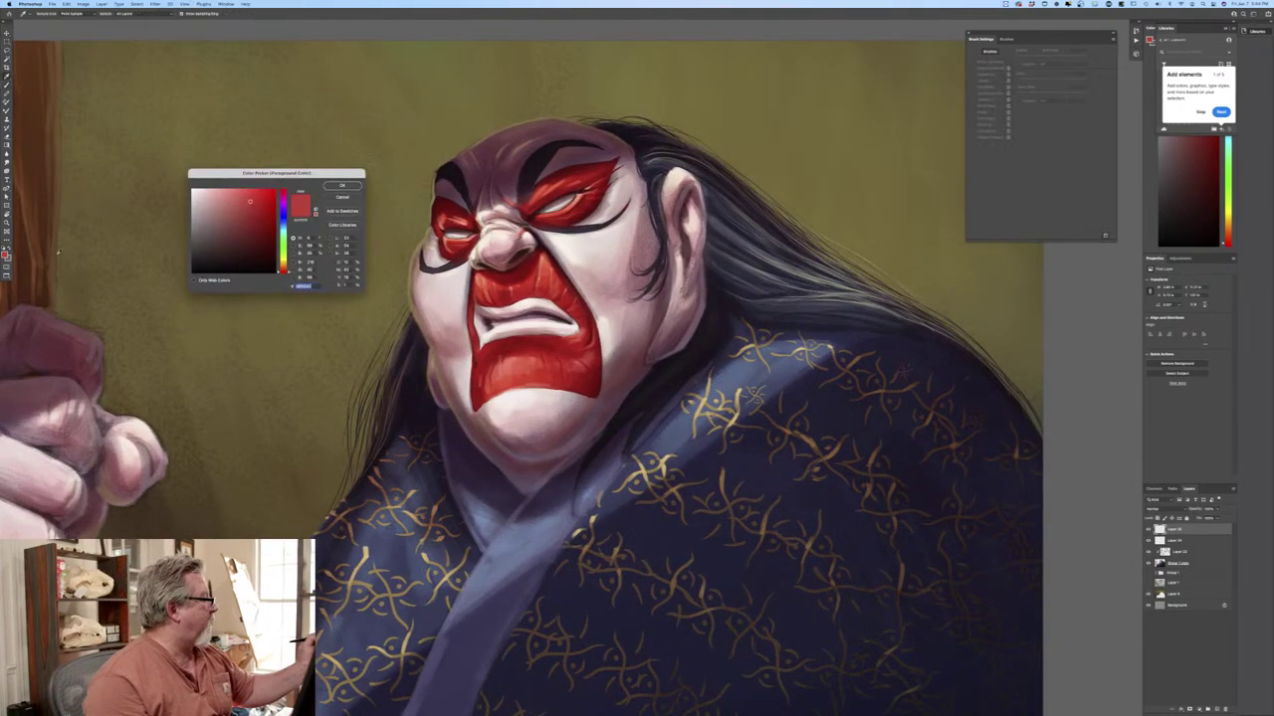
pyautogui.click(242, 197)
pyautogui.click(340, 186)
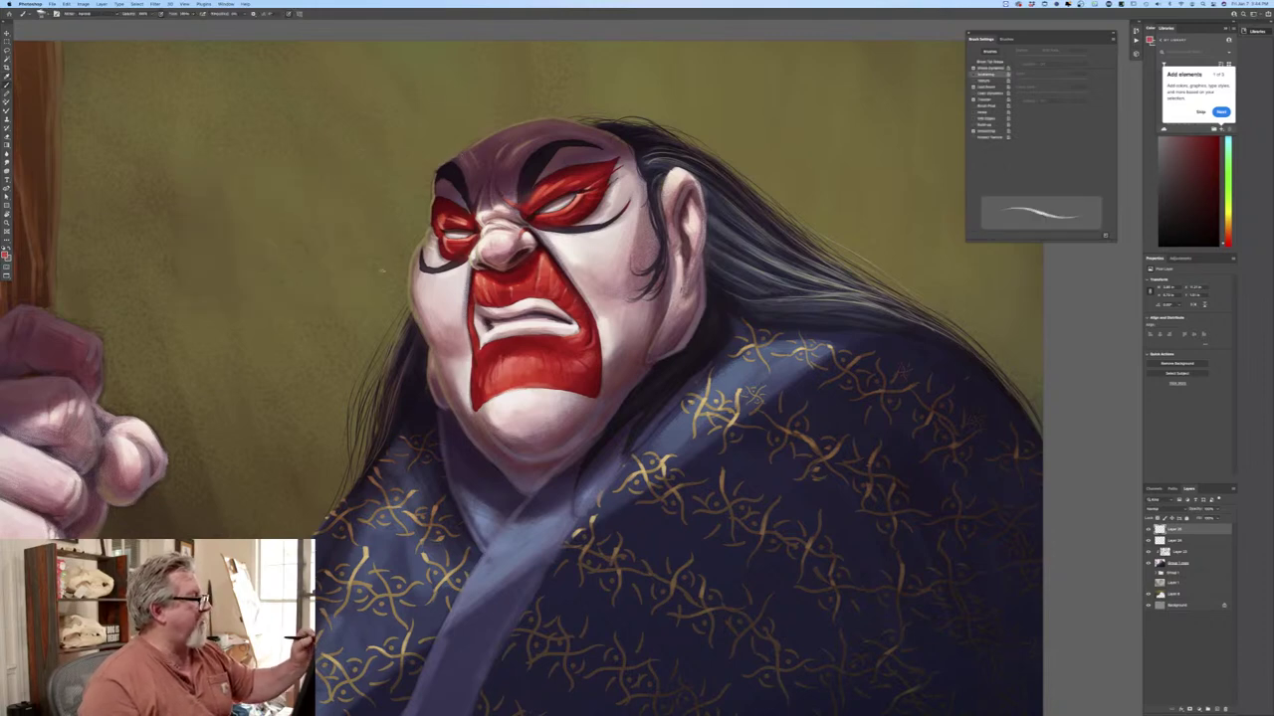
# Sample the olive of the background and clean up the outline of the forehead and brow with it.
pyautogui.click(6, 256)
pyautogui.click(377, 233)
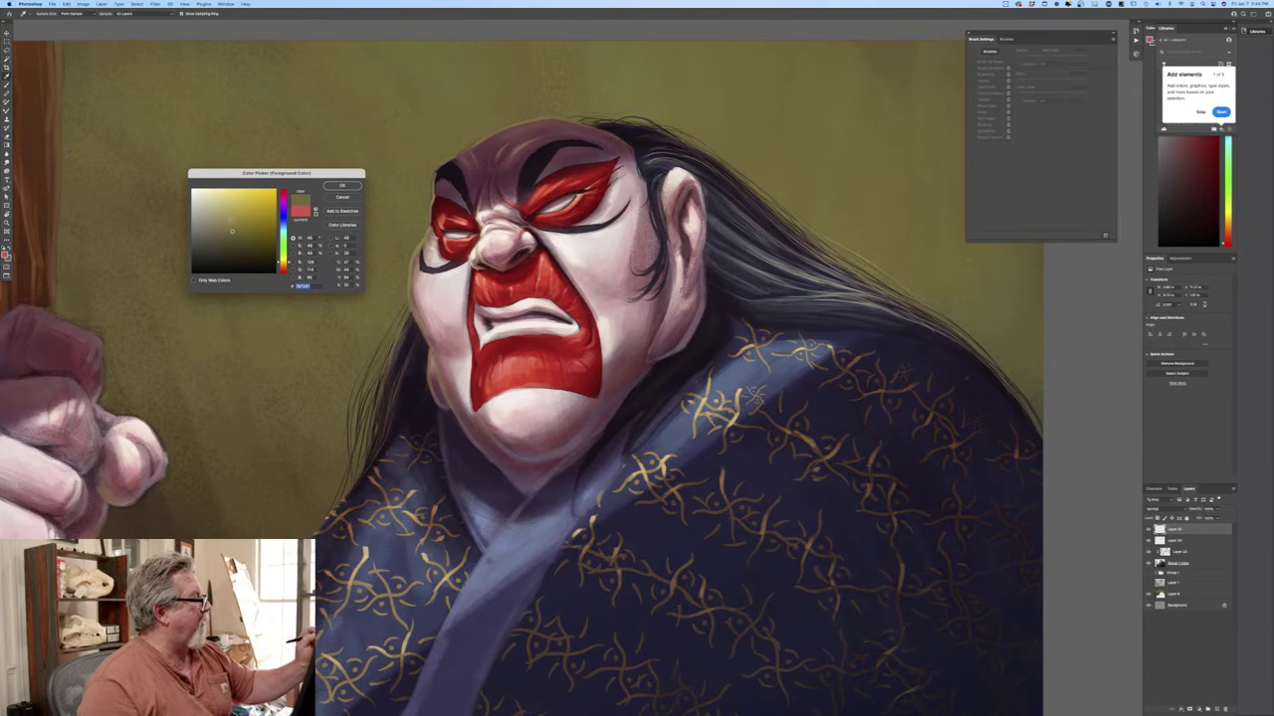
pyautogui.click(338, 187)
pyautogui.keyDown('alt'); pyautogui.click(464, 152); pyautogui.keyUp('alt')
pyautogui.click(464, 151)
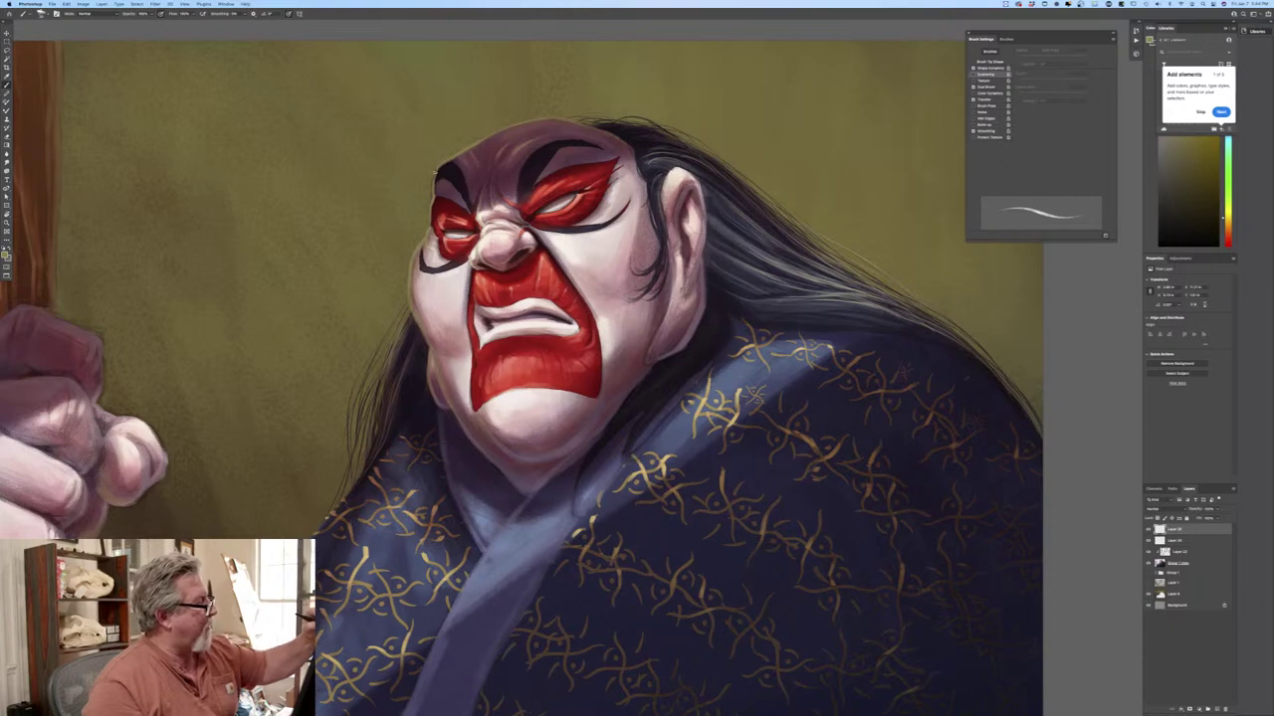
pyautogui.moveTo(432, 181); pyautogui.dragTo(431, 206)
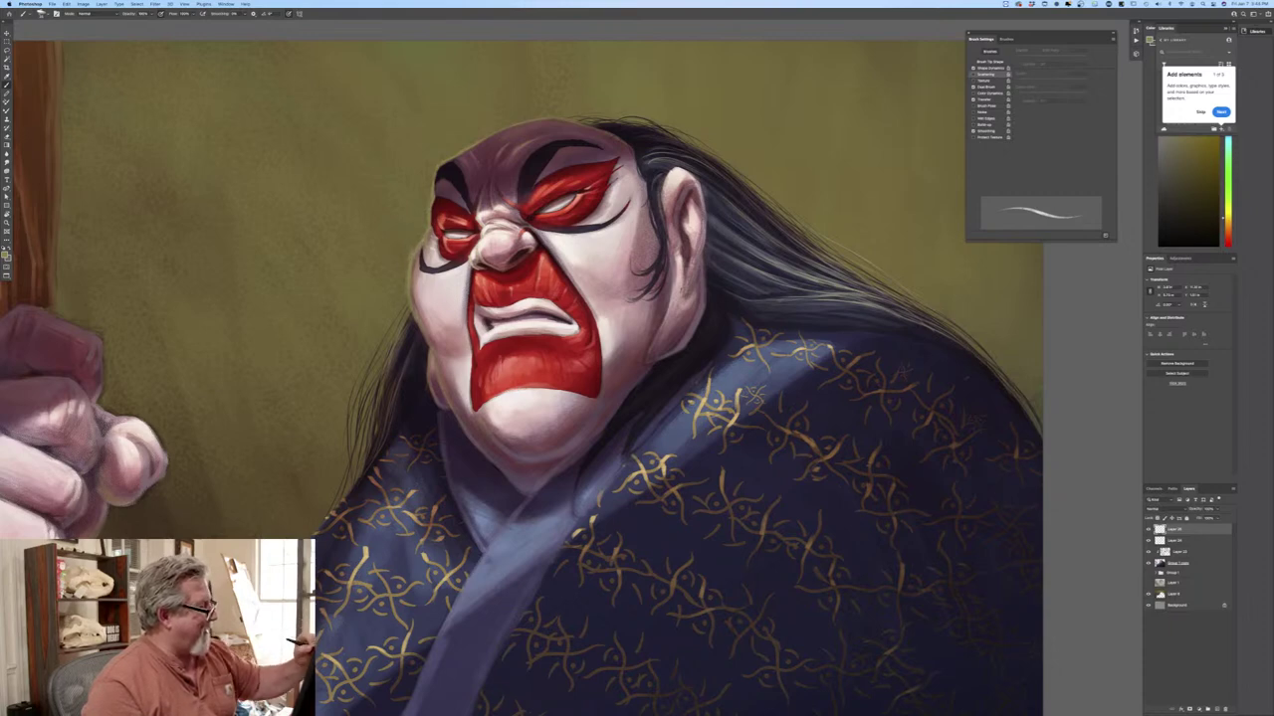
# Paint thin olive strokes along the loose hair beside the cheek and shoulder and along the top of the long hair.
pyautogui.moveTo(404, 312); pyautogui.dragTo(375, 357)
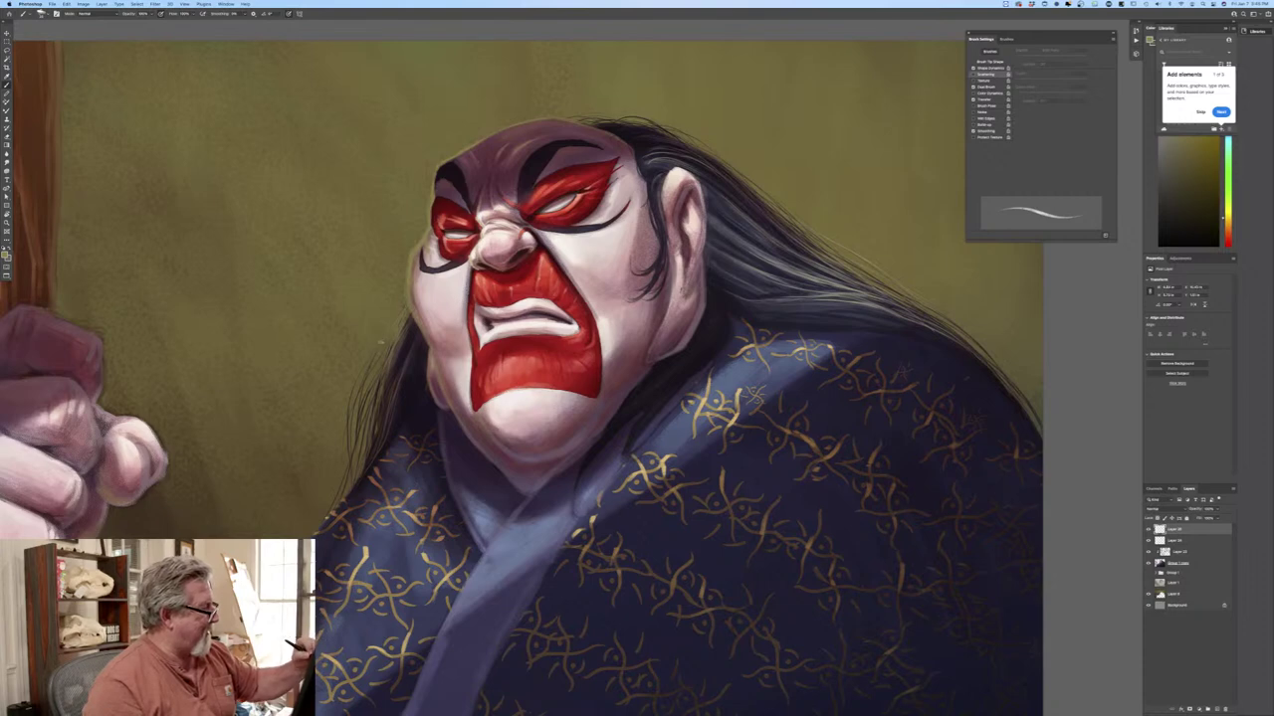
pyautogui.moveTo(367, 412); pyautogui.dragTo(347, 497)
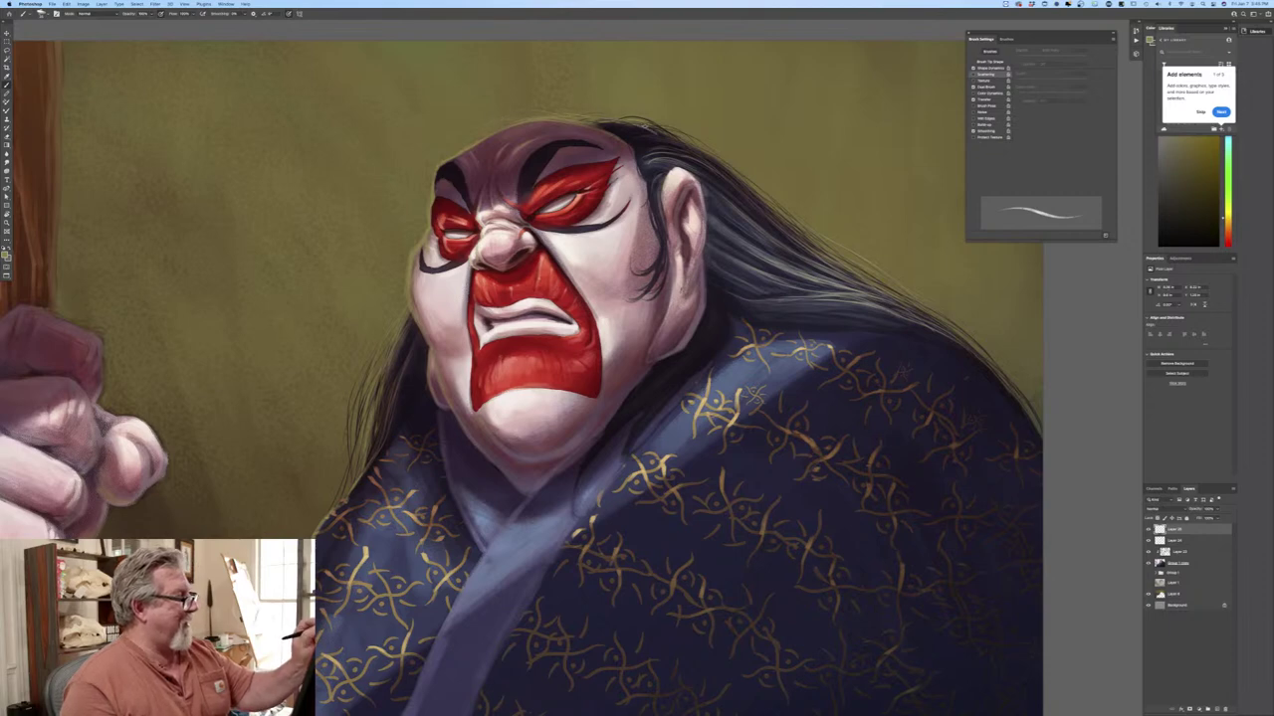
pyautogui.moveTo(667, 131); pyautogui.dragTo(734, 177)
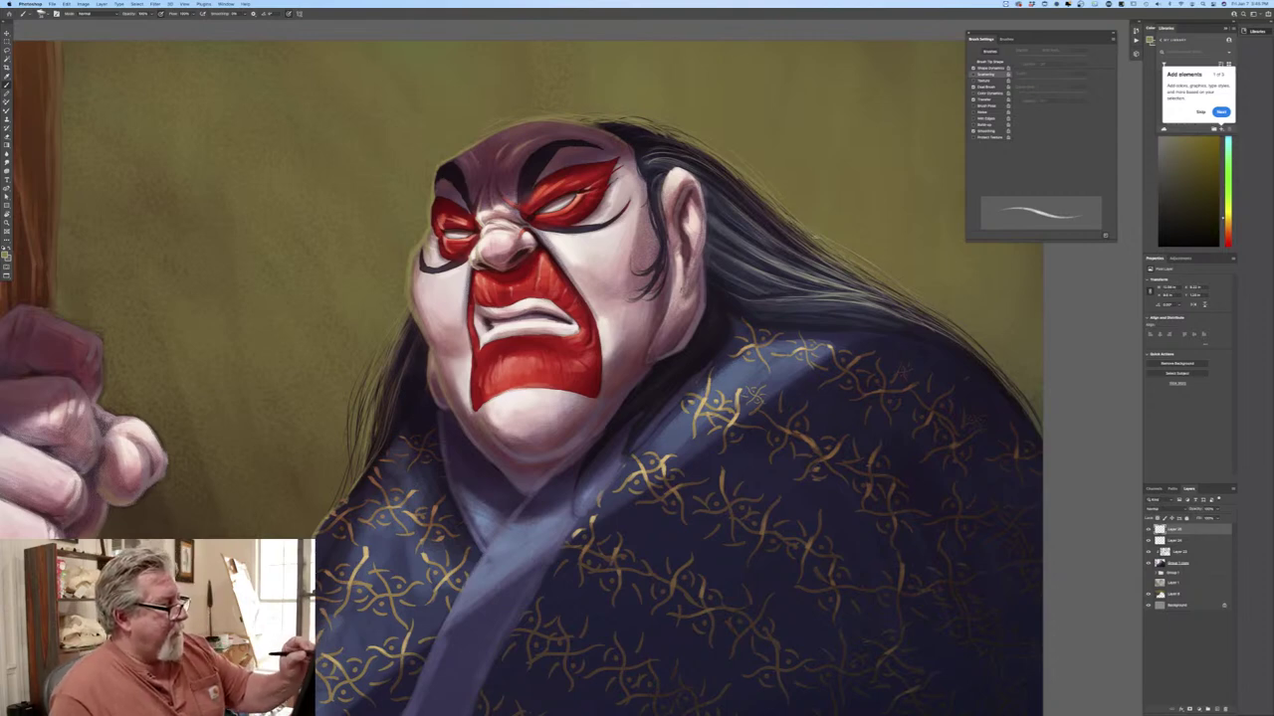
# Add thin olive strokes along the long hair's outer edge over the shoulder and through the loose hair beside the cheek.
pyautogui.moveTo(938, 312); pyautogui.dragTo(1017, 392)
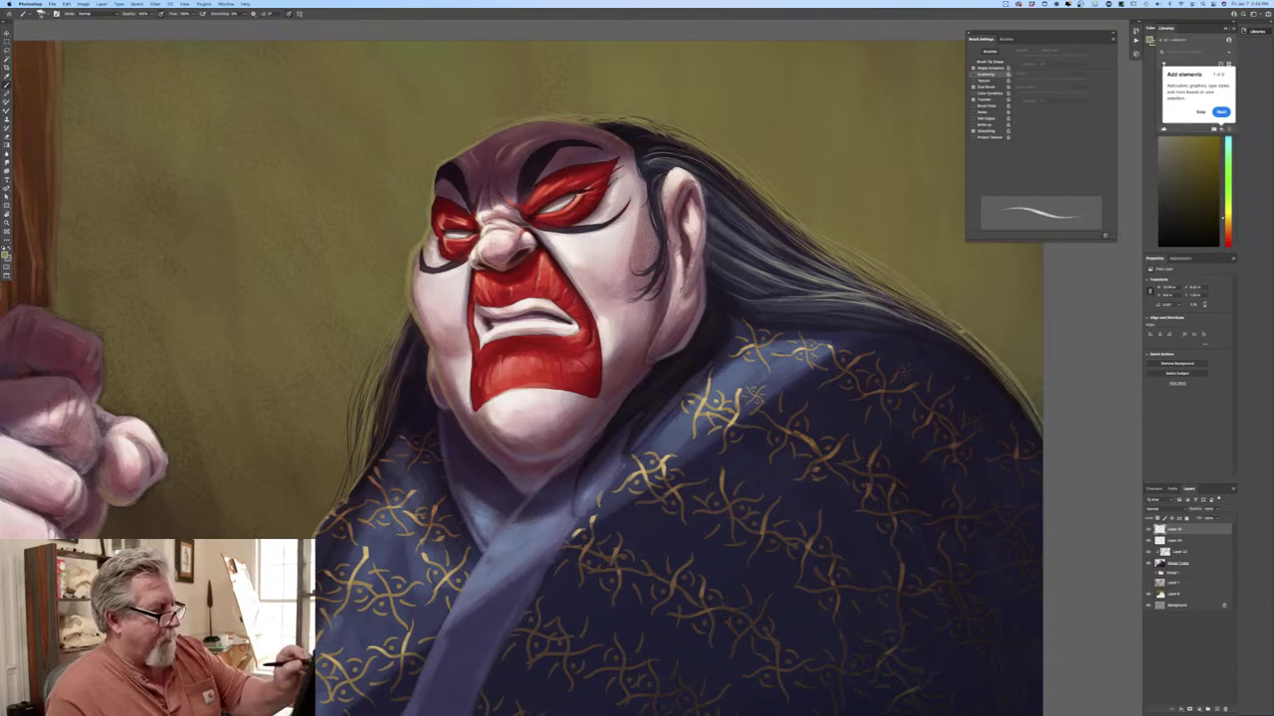
pyautogui.moveTo(737, 184); pyautogui.dragTo(819, 260)
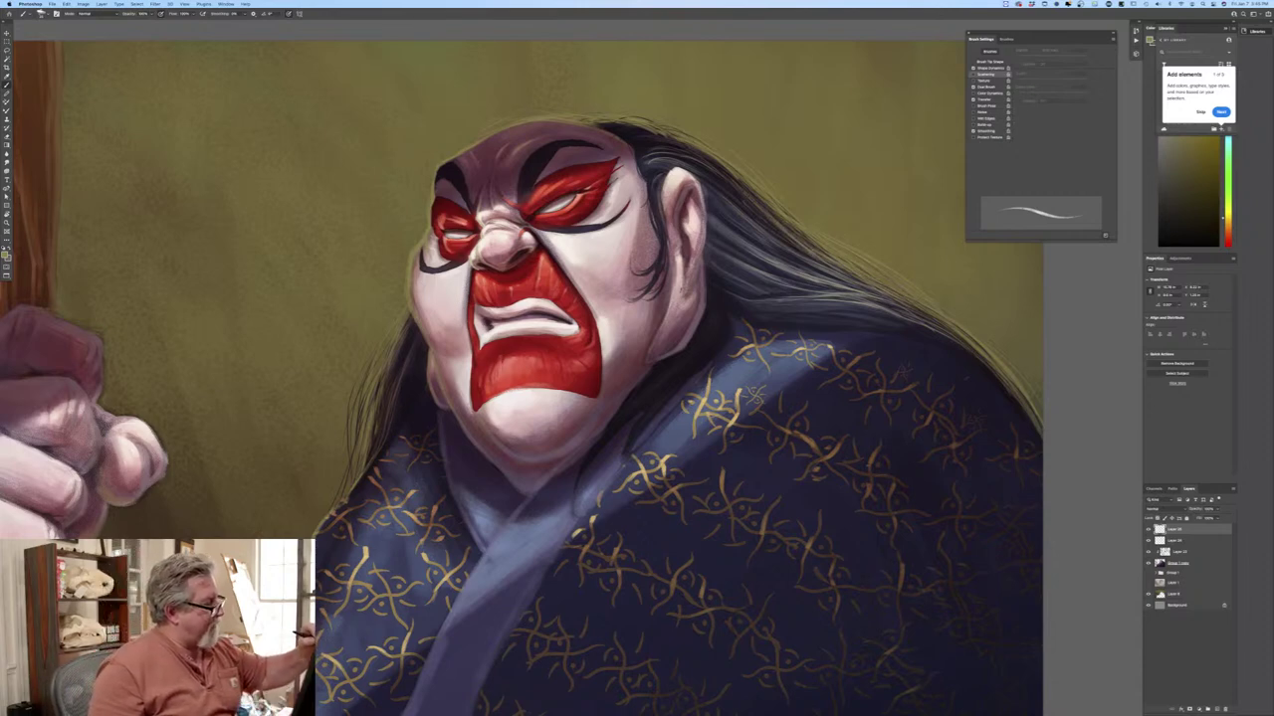
pyautogui.moveTo(407, 319); pyautogui.dragTo(379, 400)
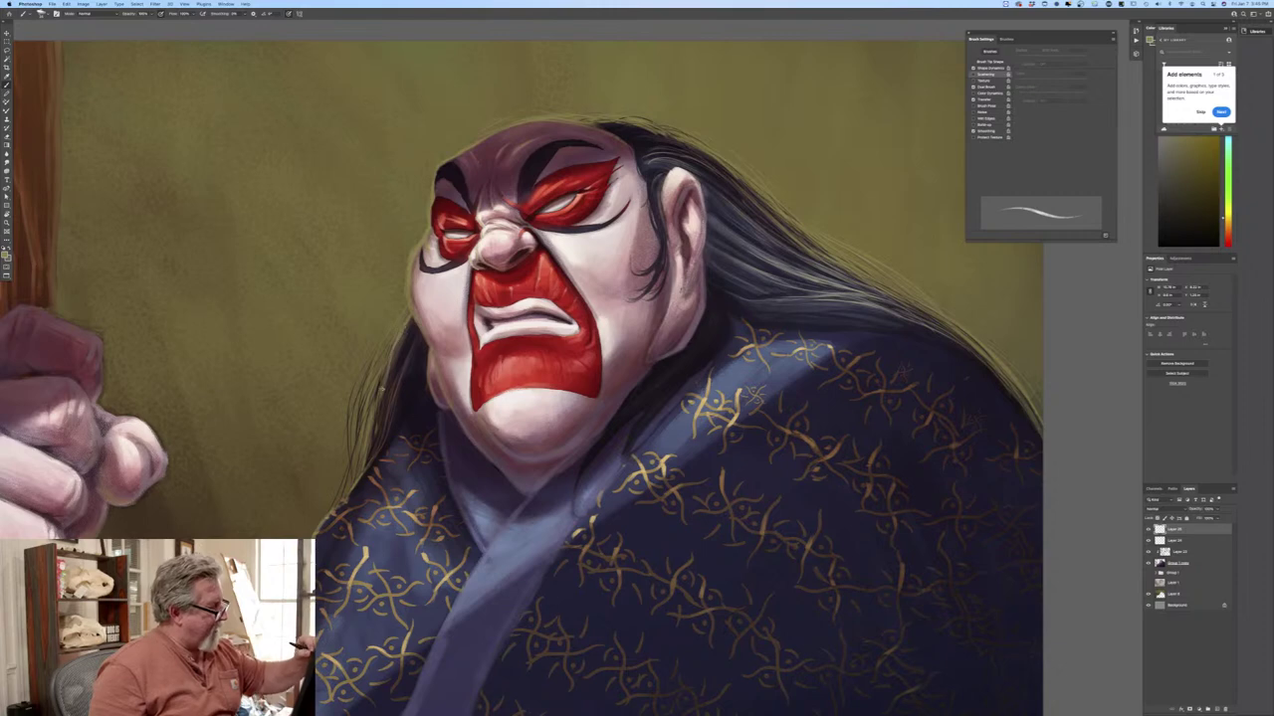
pyautogui.moveTo(417, 334); pyautogui.dragTo(384, 417)
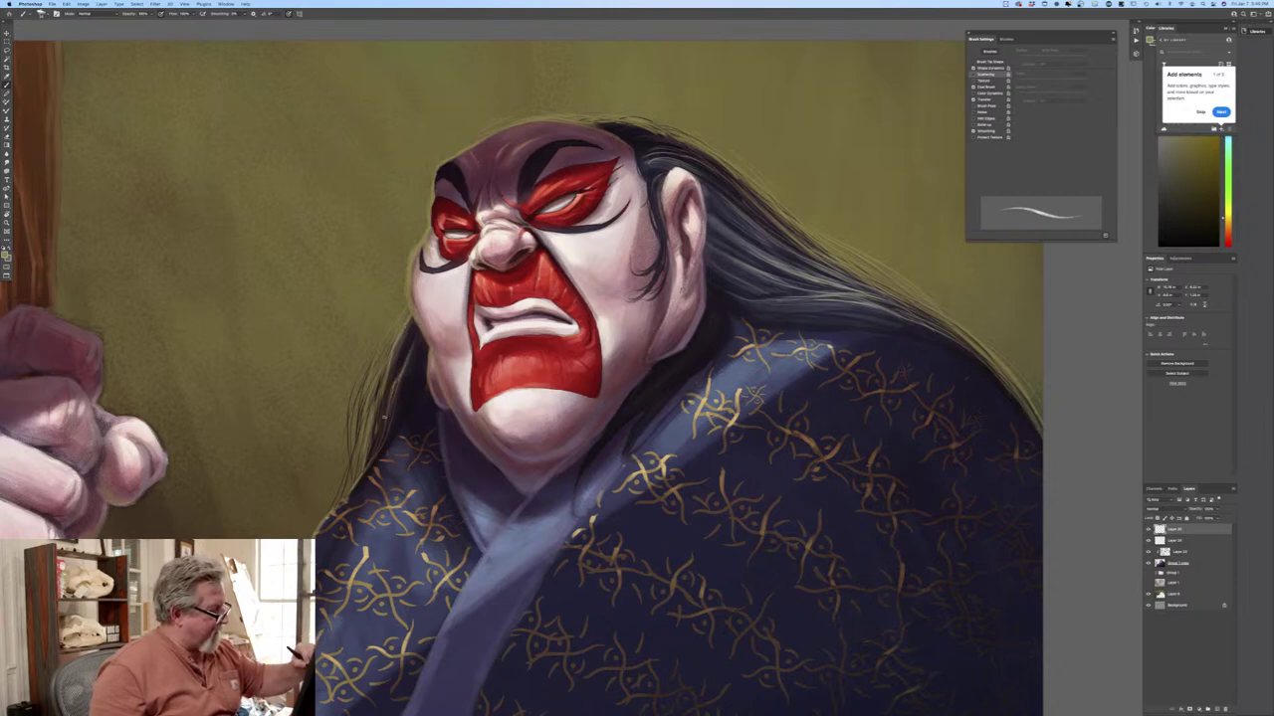
pyautogui.moveTo(405, 325); pyautogui.dragTo(375, 394)
pyautogui.moveTo(378, 347); pyautogui.dragTo(347, 478)
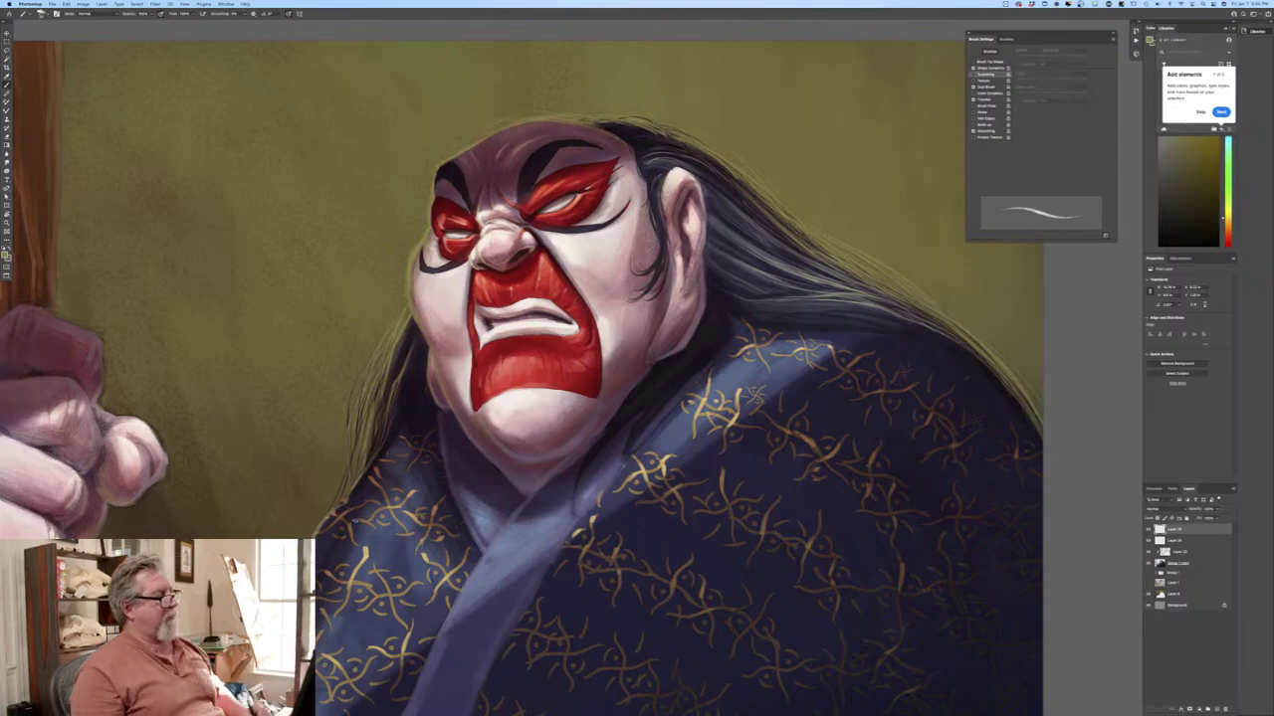
# Choose a lighter yellow-olive and brush bright rim strands along the top edge of the long hair.
pyautogui.click(7, 254)
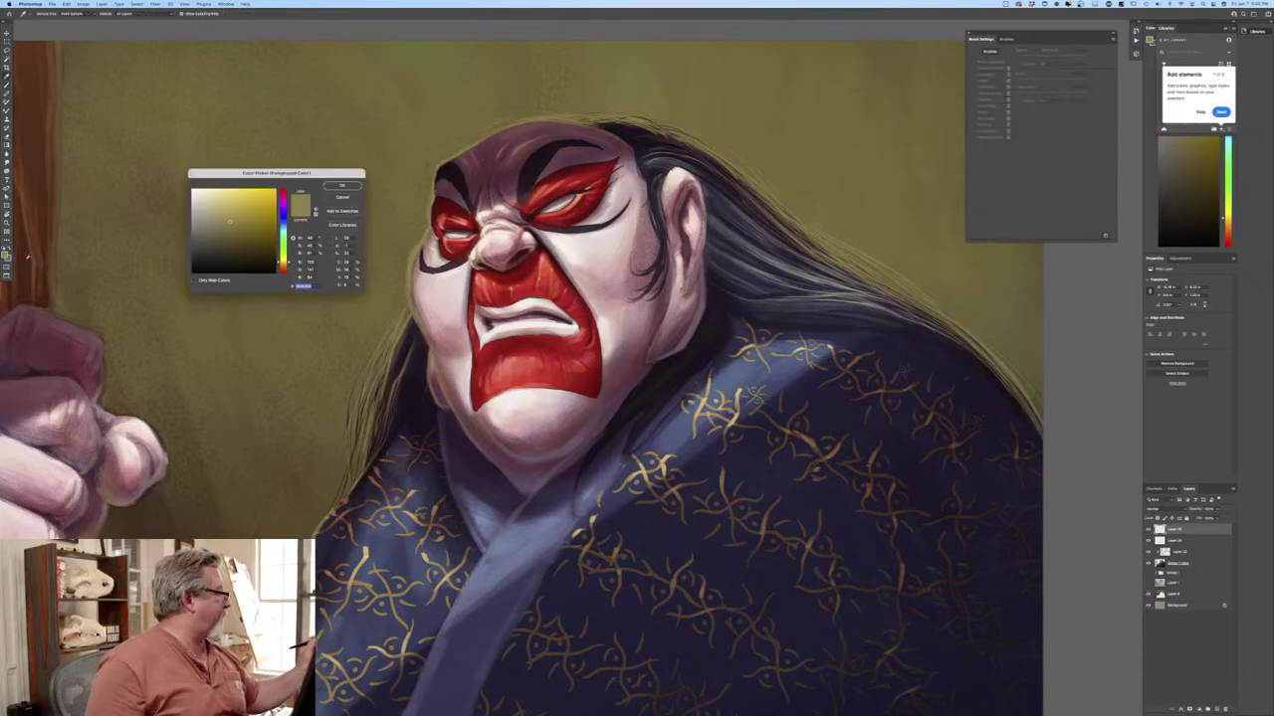
pyautogui.click(342, 185)
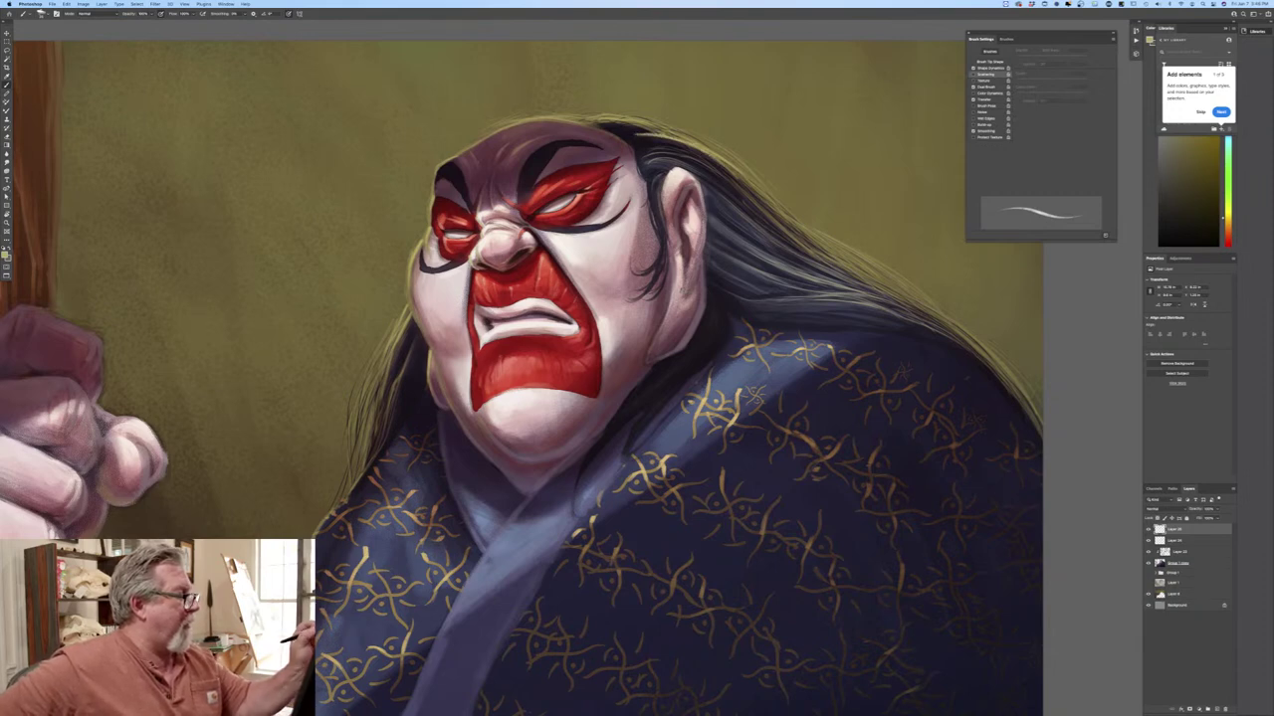
pyautogui.moveTo(718, 162); pyautogui.dragTo(797, 236)
pyautogui.moveTo(762, 195); pyautogui.dragTo(838, 251)
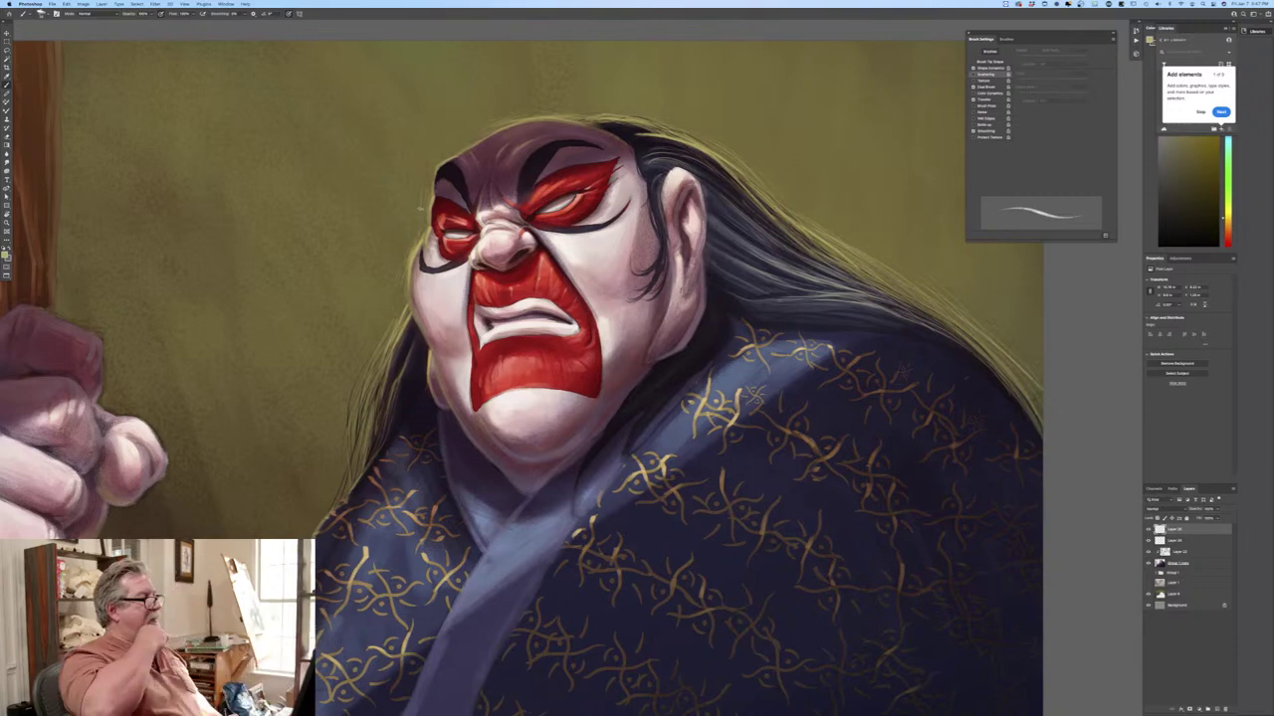
# Adjust the olive paint colour and draw a thin rim along the upper finger of the fist holding the staff.
pyautogui.moveTo(421, 209); pyautogui.dragTo(626, 205)
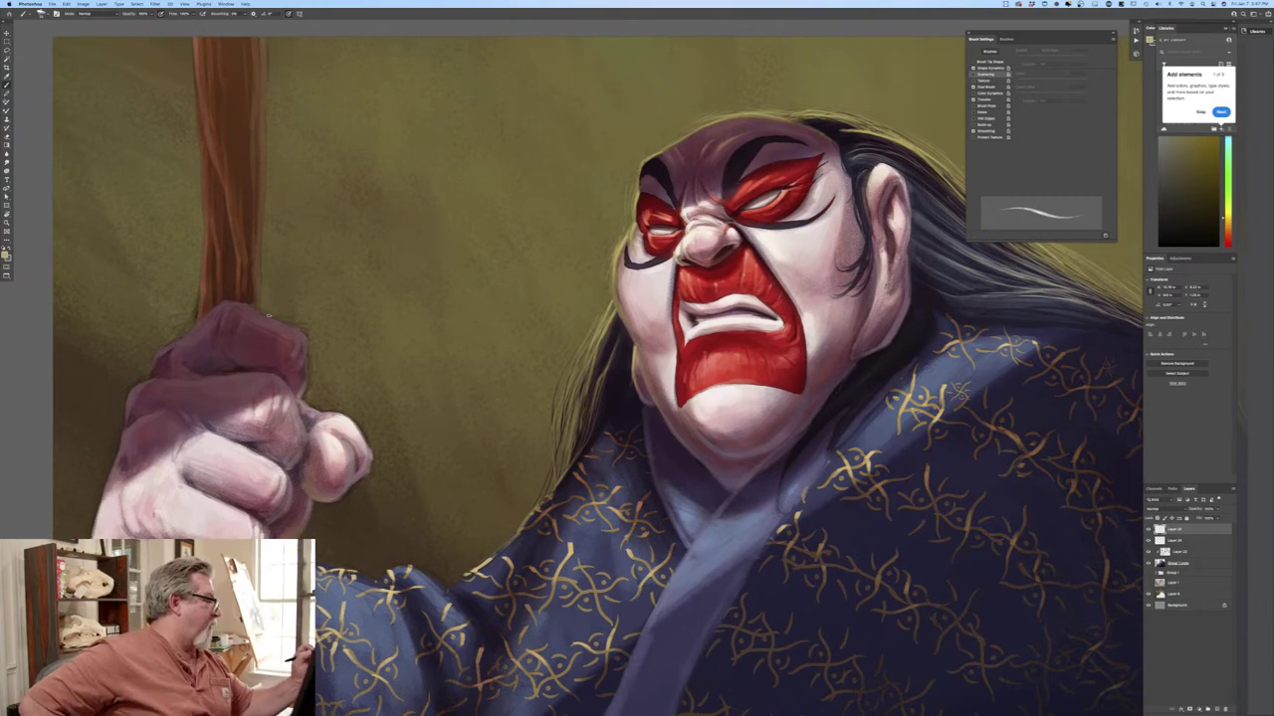
pyautogui.click(5, 256)
pyautogui.click(235, 221)
pyautogui.click(345, 188)
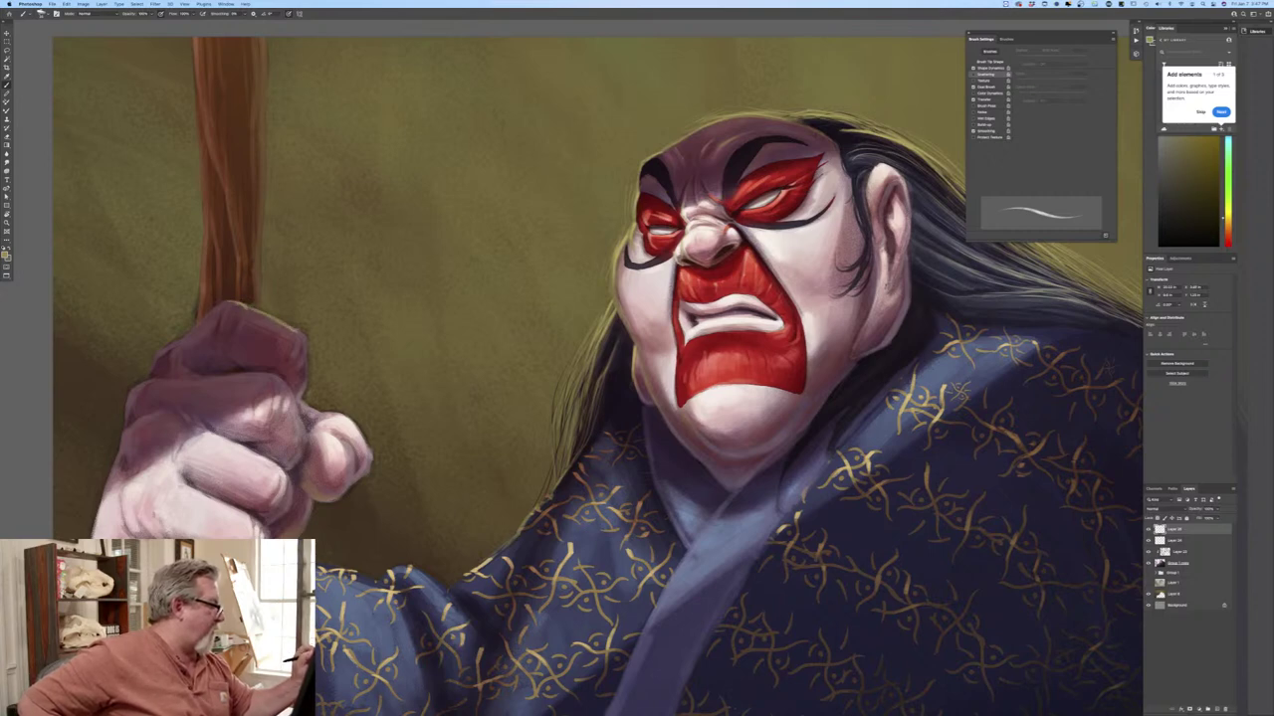
pyautogui.moveTo(300, 329); pyautogui.dragTo(307, 382)
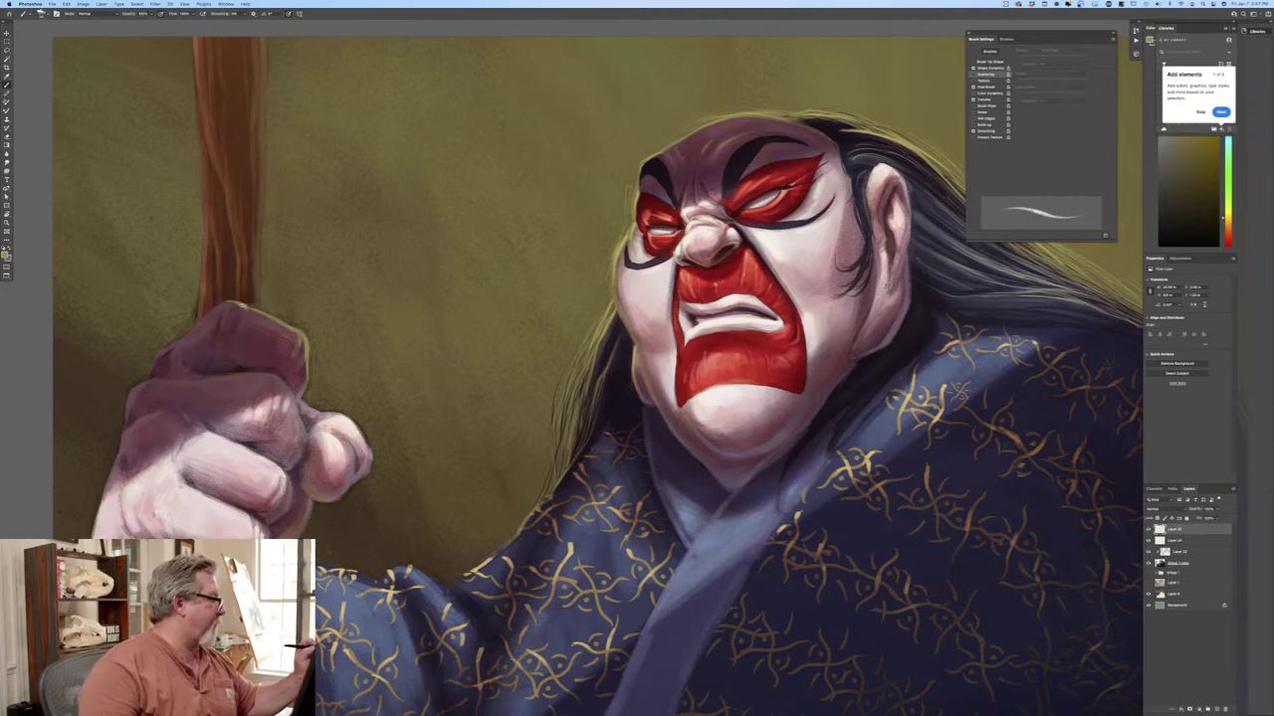
pyautogui.moveTo(239, 304); pyautogui.dragTo(271, 315)
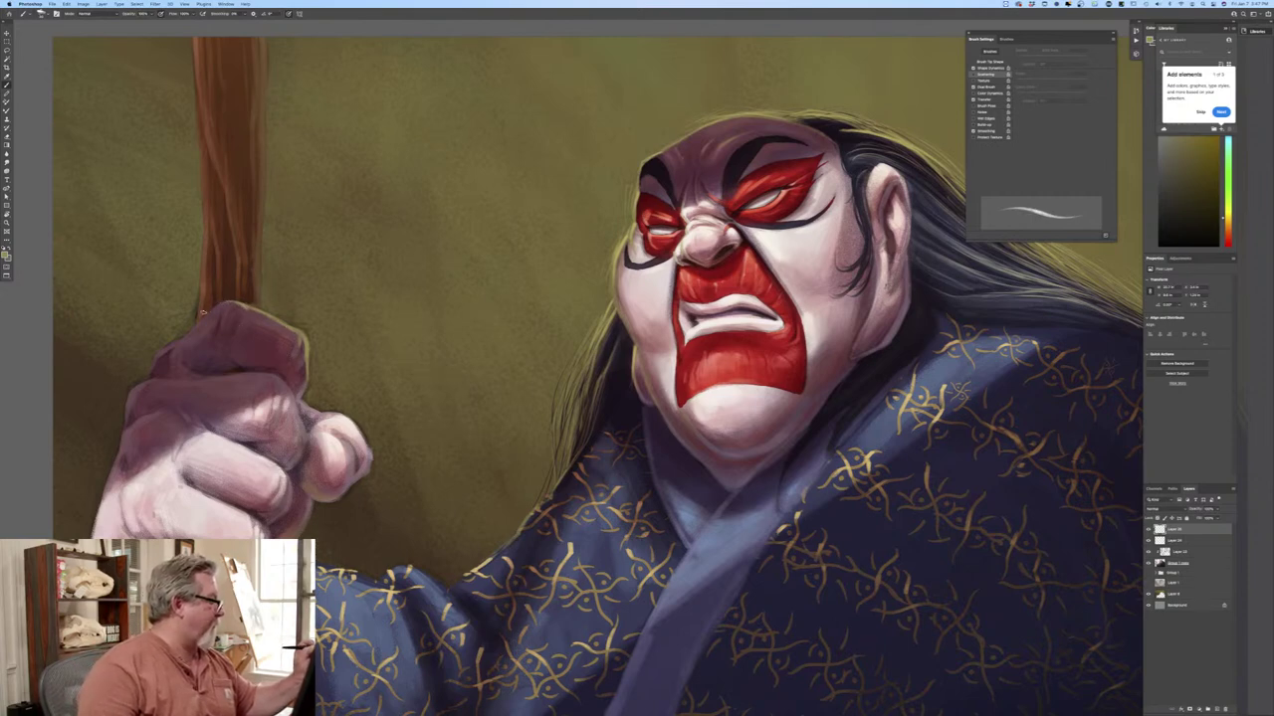
# Continue the olive rim around the fist's middle and lower knuckles and along the back of the hand.
pyautogui.moveTo(275, 378); pyautogui.dragTo(289, 388)
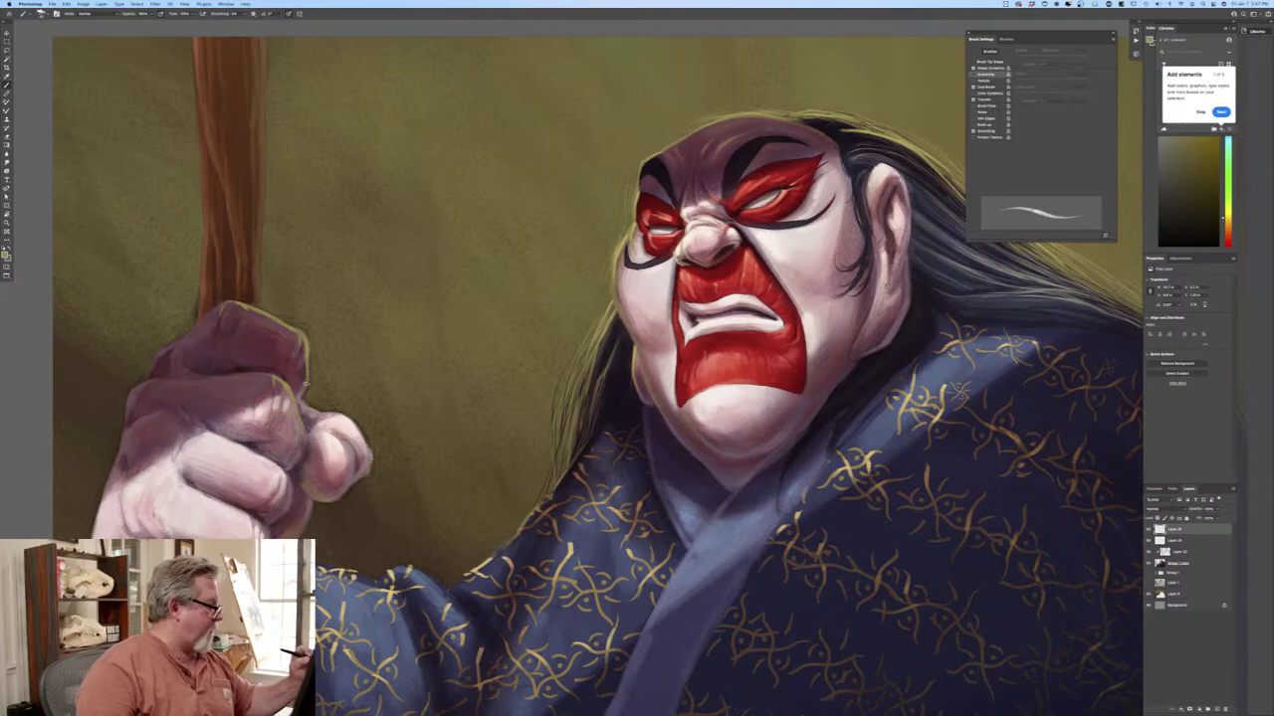
pyautogui.moveTo(302, 430); pyautogui.dragTo(301, 446)
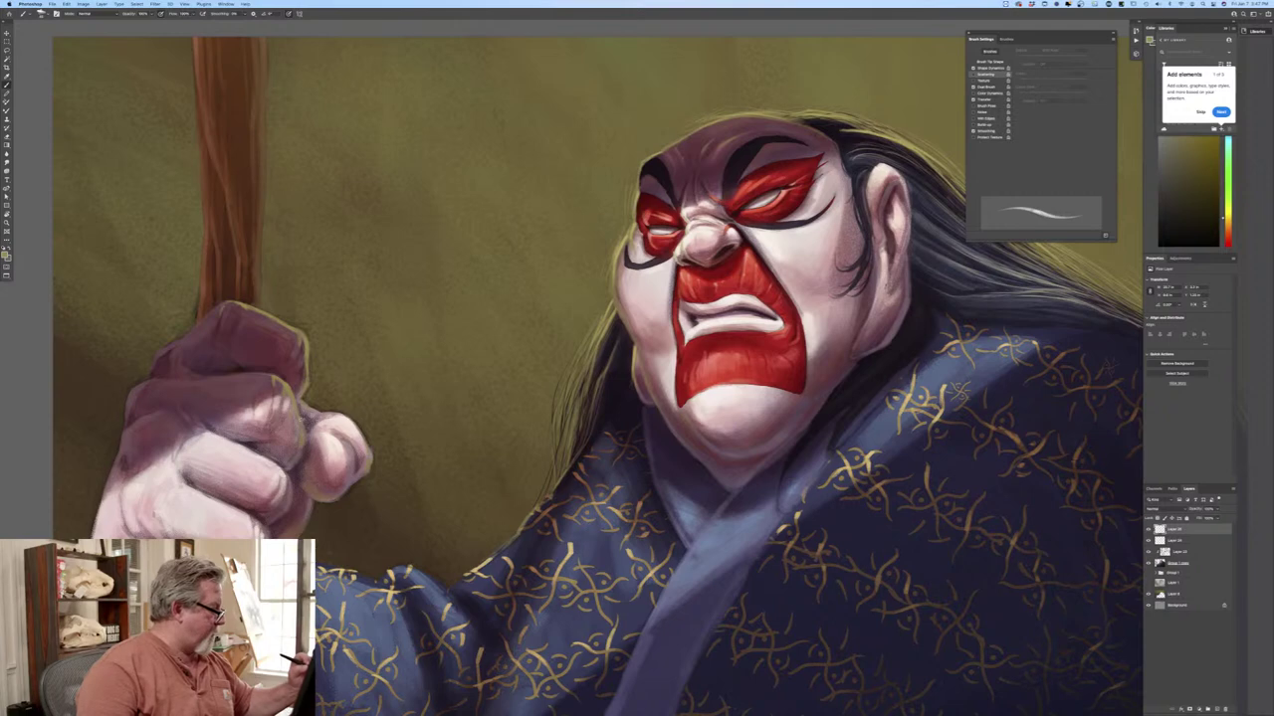
pyautogui.moveTo(311, 500); pyautogui.dragTo(303, 528)
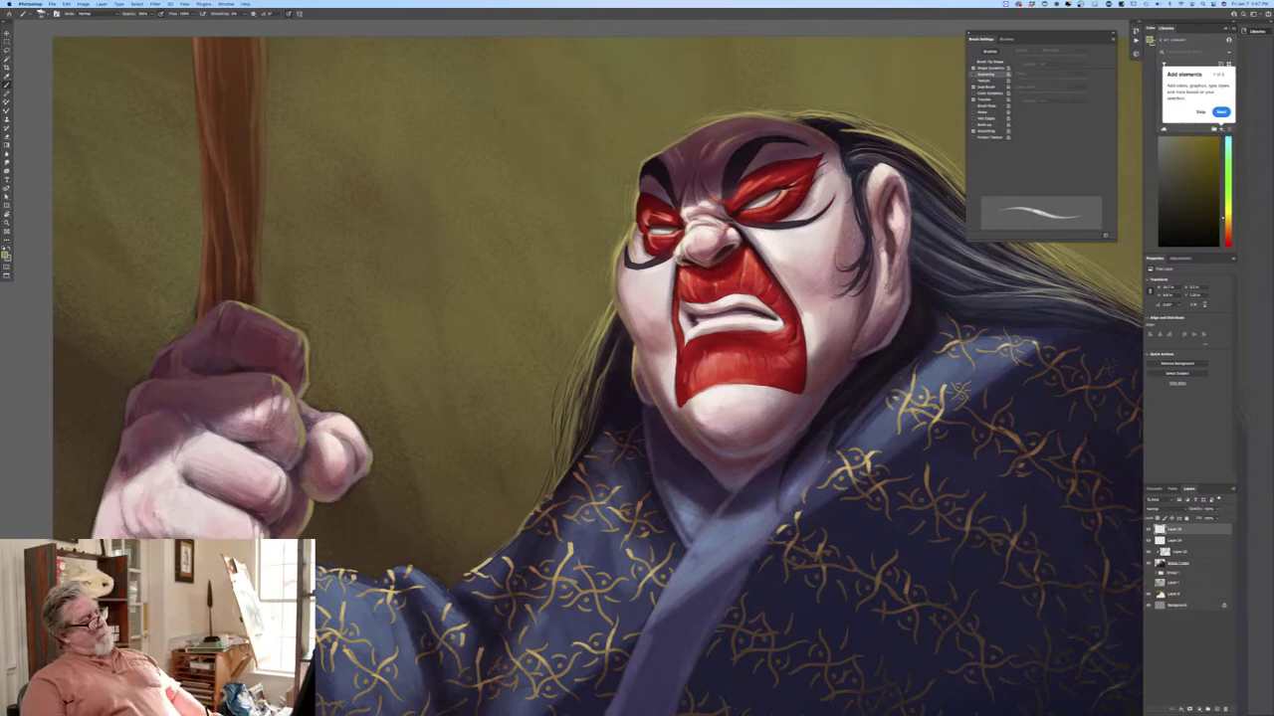
pyautogui.moveTo(219, 308); pyautogui.dragTo(162, 349)
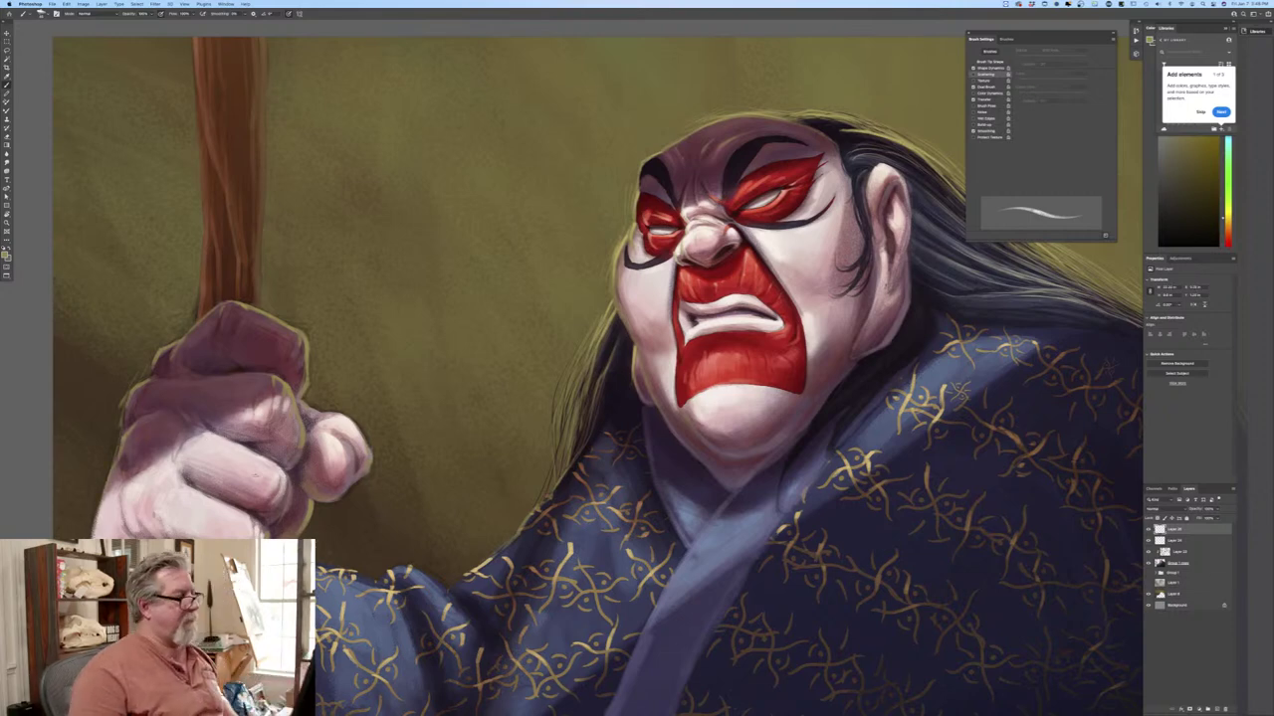
# Choose a lighter yellow-olive and brighten the rim along the lower fingers of the fist.
pyautogui.press('super+0')
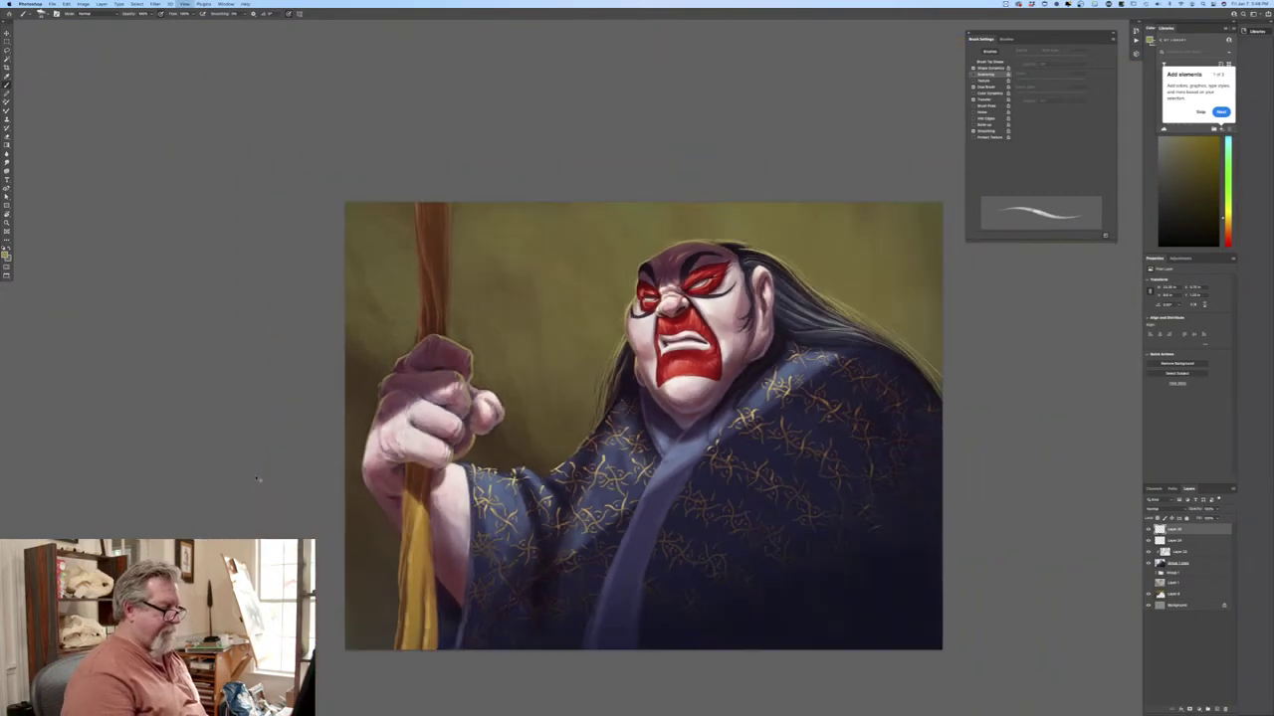
pyautogui.press('super+equal')
pyautogui.press('super+equal')
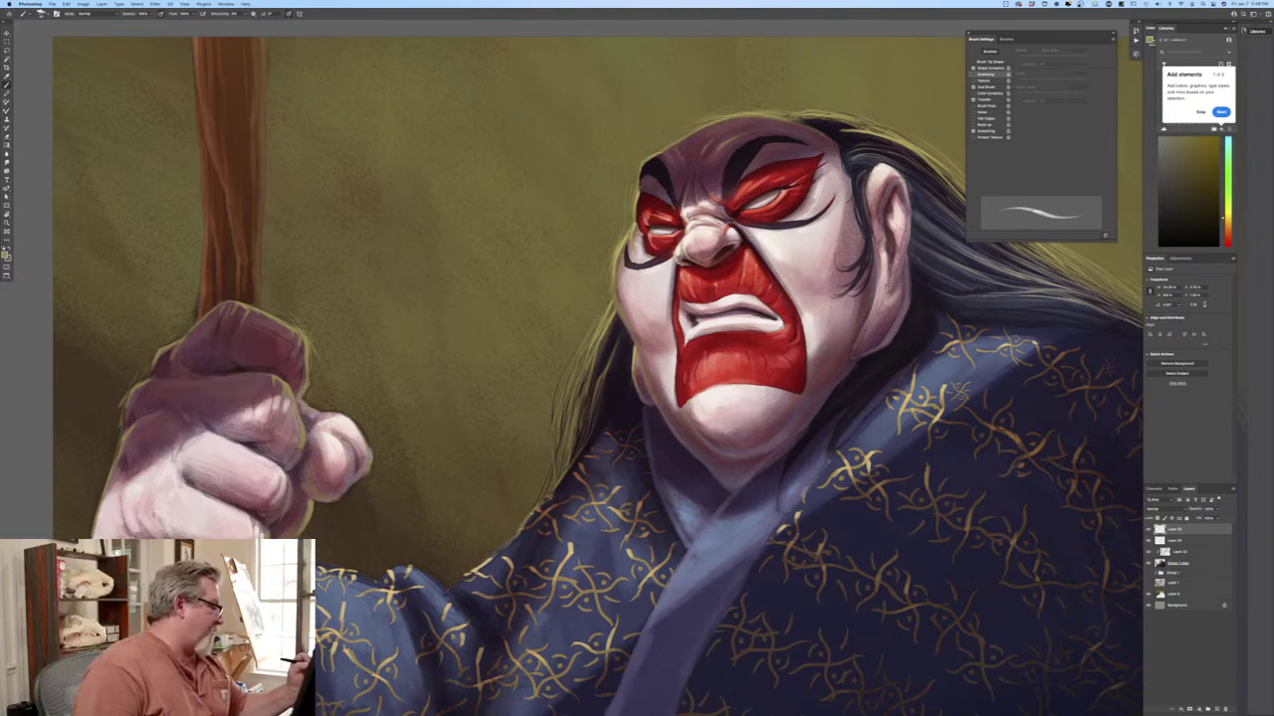
pyautogui.press('super+minus')
pyautogui.press('super+minus')
pyautogui.press('super+minus')
pyautogui.press('super+minus')
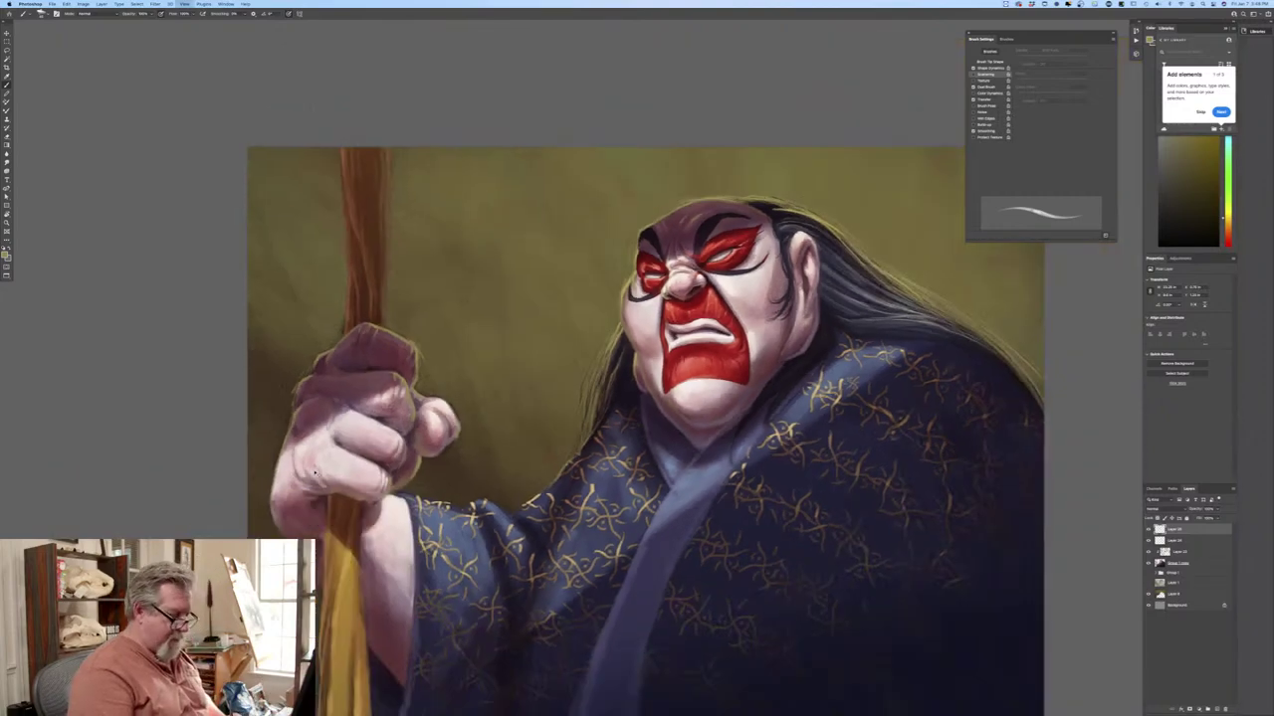
pyautogui.press('super+plus')
pyautogui.press('super+plus')
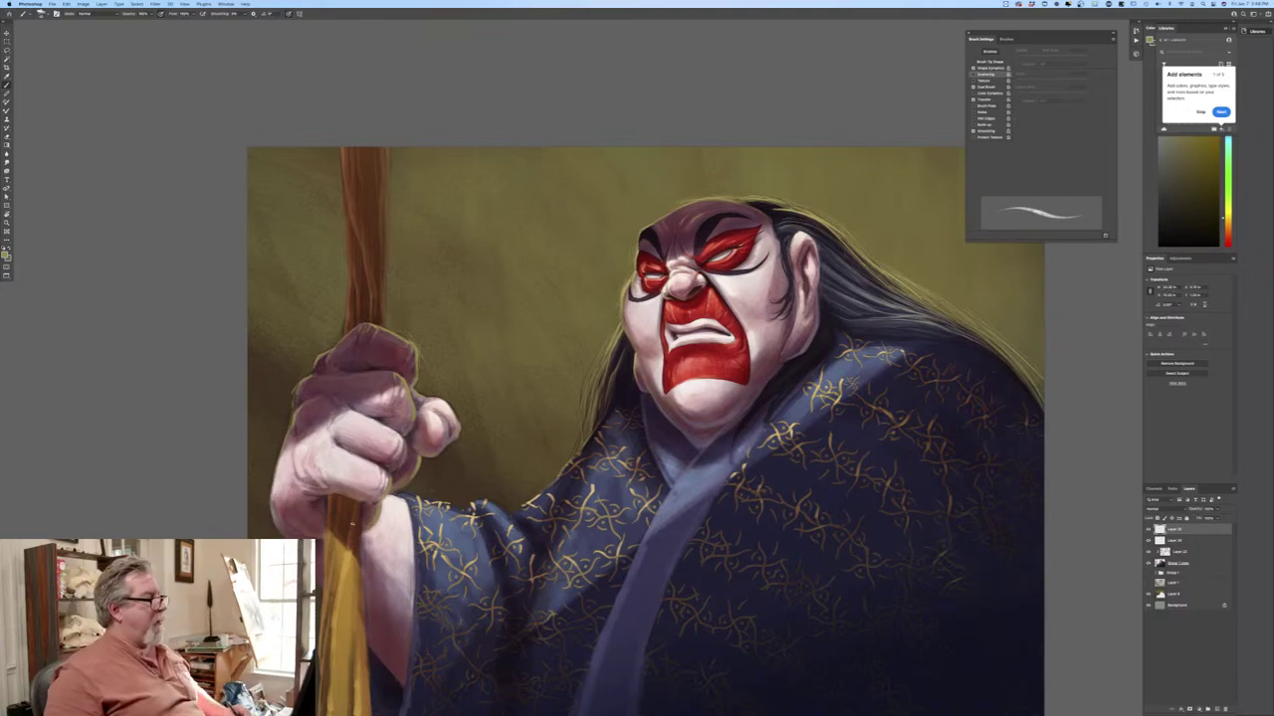
pyautogui.click(7, 254)
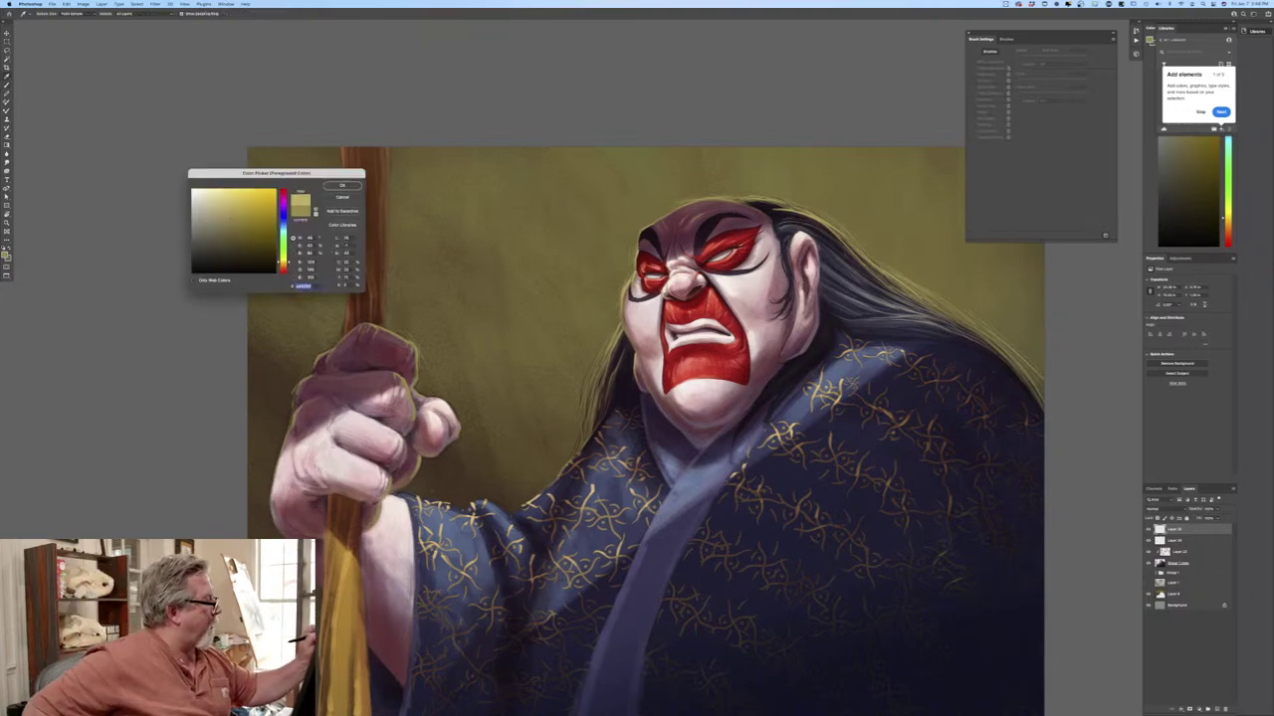
pyautogui.press('Return')
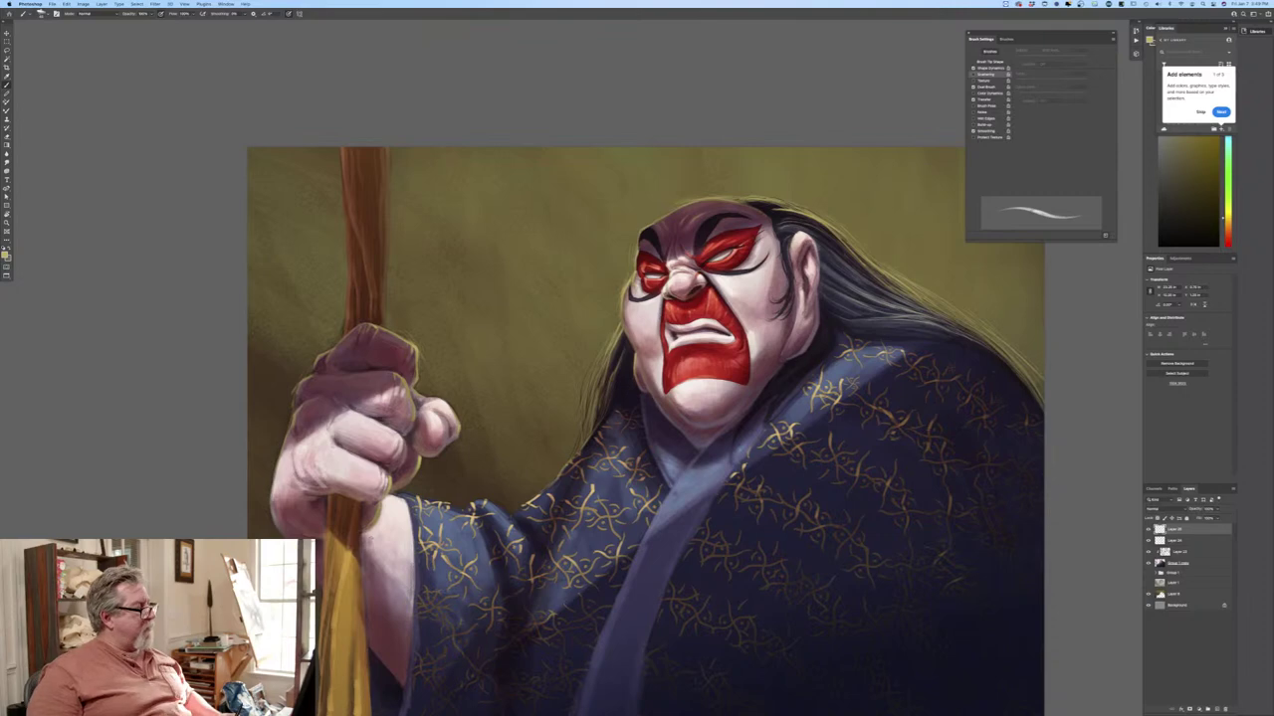
# Sample a muted rose from the fist's knuckles and fine-tune its shade as the painting colour.
pyautogui.click(5, 255)
pyautogui.click(386, 384)
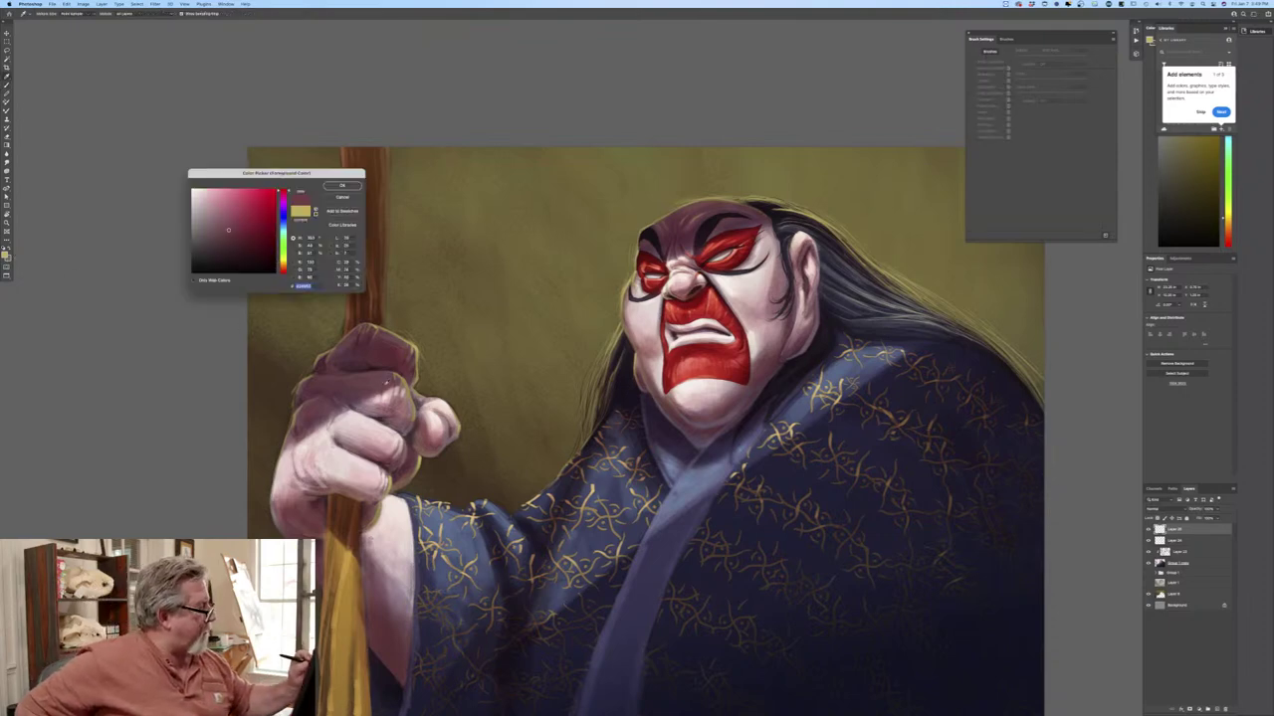
pyautogui.click(230, 227)
pyautogui.click(342, 185)
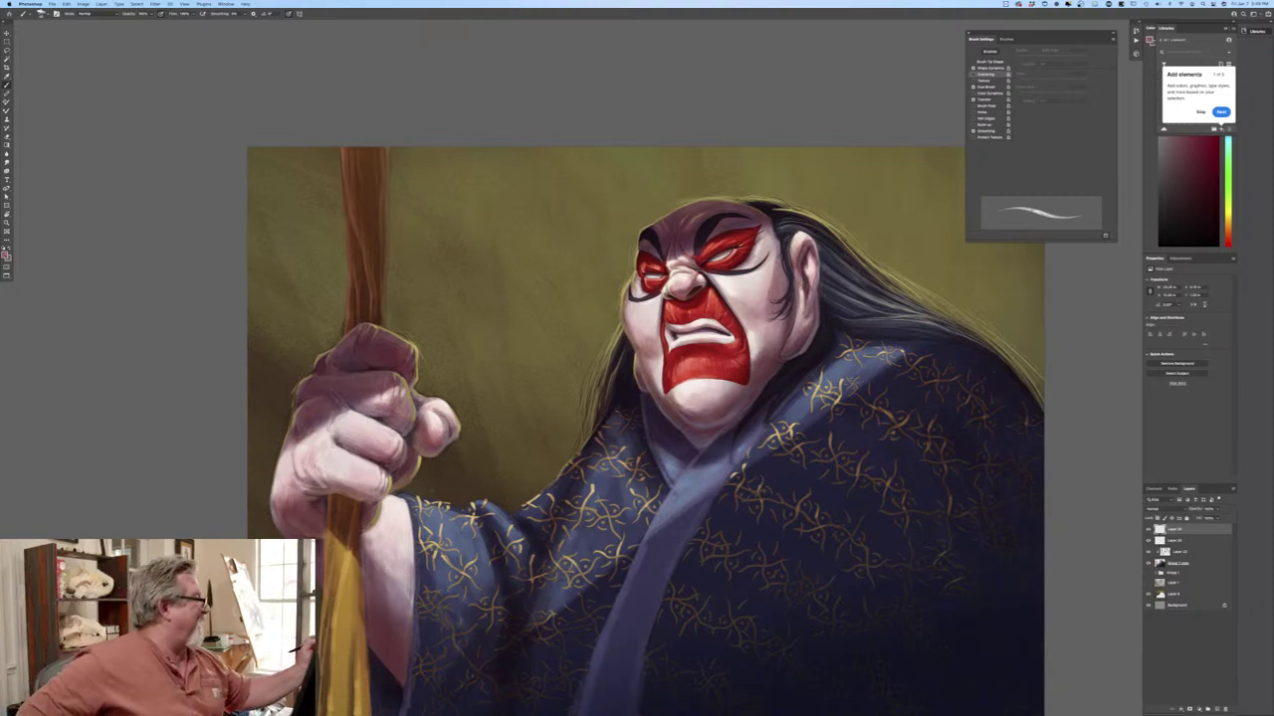
# Sample the pale pink highlight of the extended fingertip as the painting colour.
pyautogui.click(4, 256)
pyautogui.click(433, 421)
pyautogui.click(341, 186)
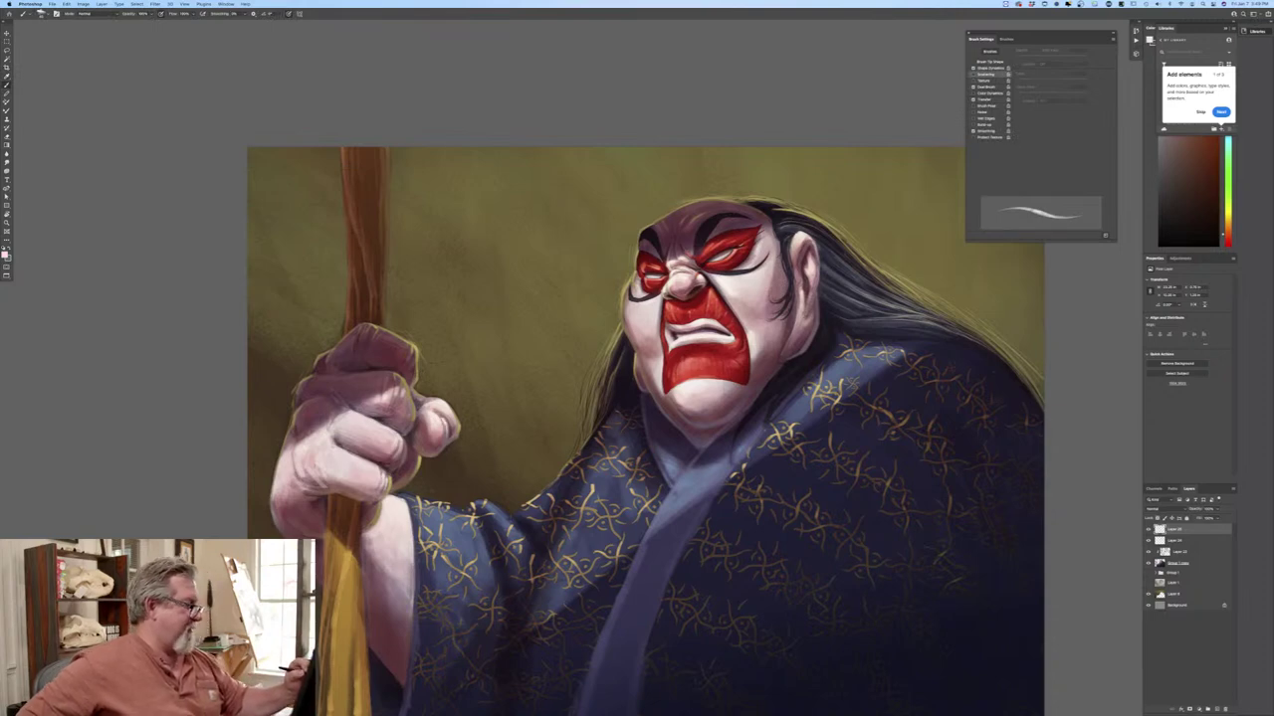
pyautogui.press('x')
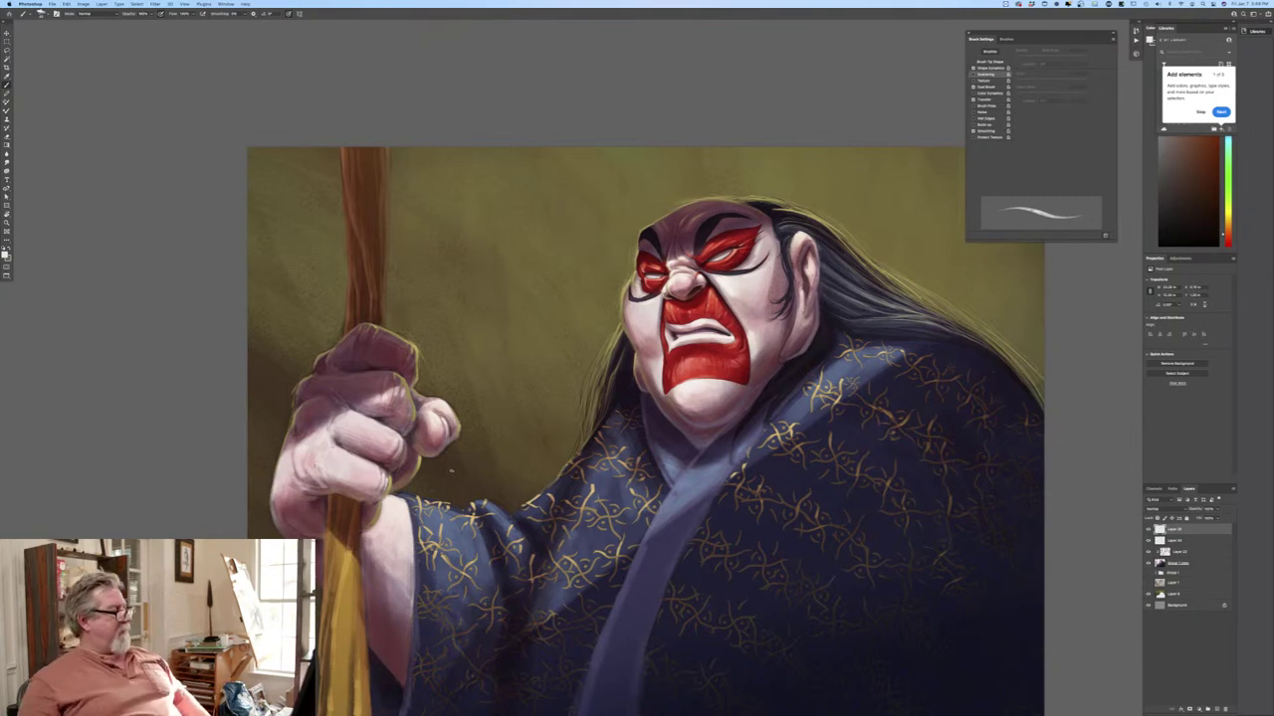
# Sample the soft greyish pink of the cheek near the ear as the painting colour and turn off the brush's Shape Dynamics.
pyautogui.press('super+minus')
pyautogui.press('super+minus')
pyautogui.press('super+minus')
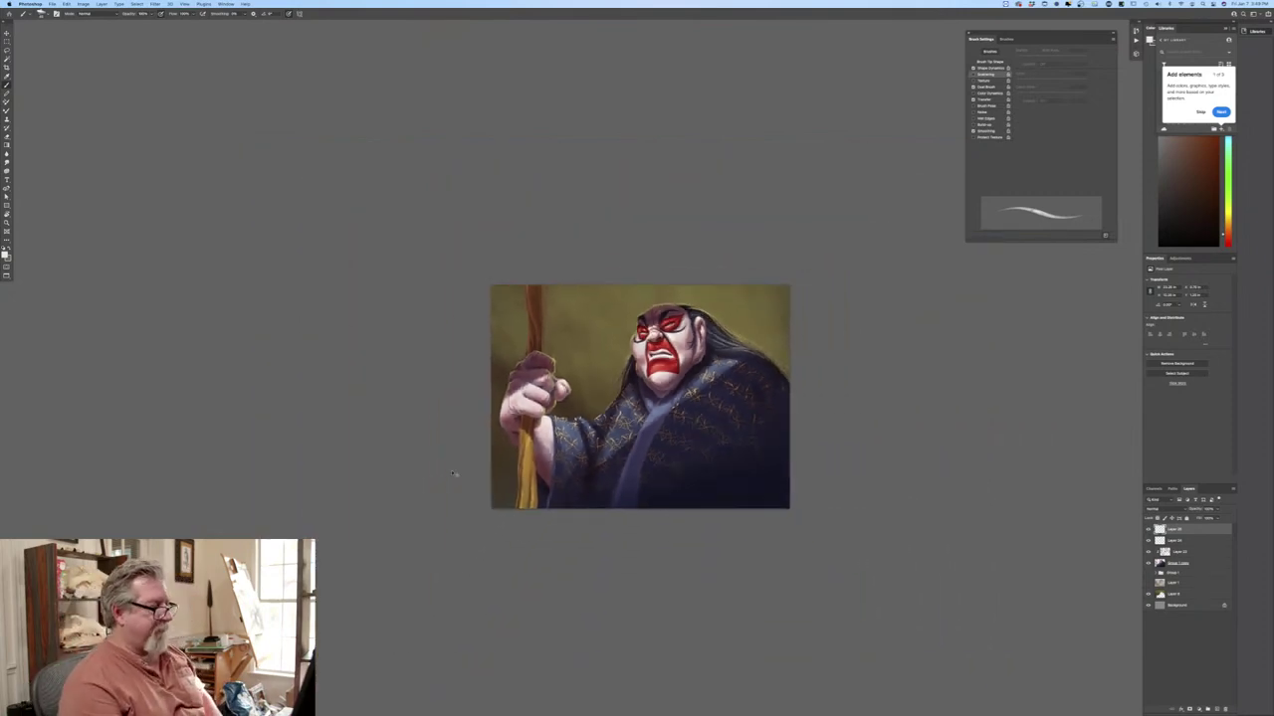
pyautogui.press('super+equal')
pyautogui.press('super+equal')
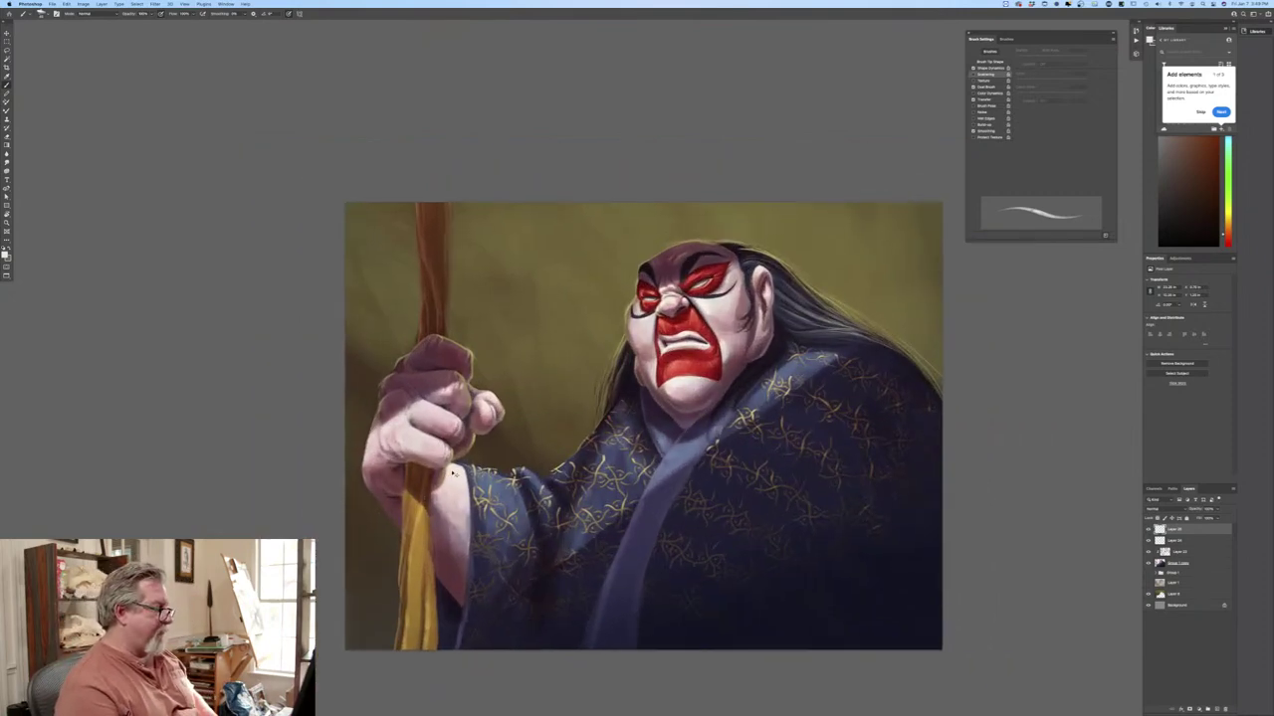
pyautogui.press('super+equal')
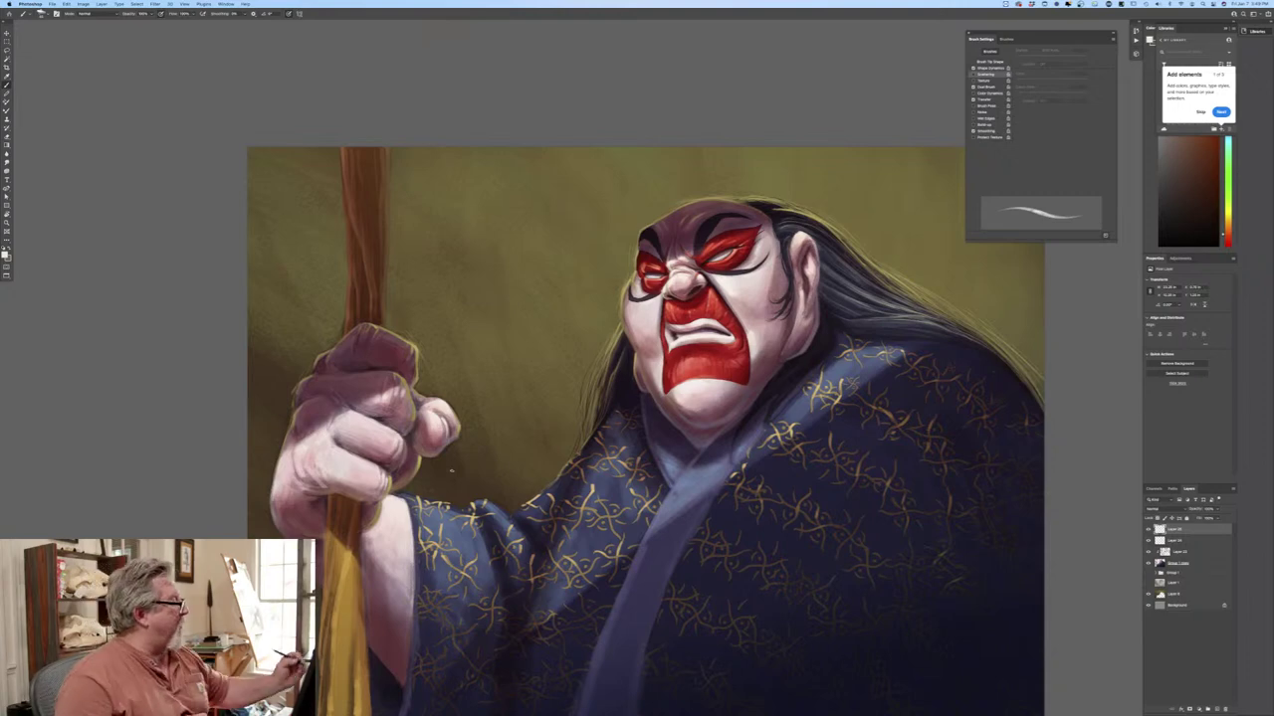
pyautogui.click(5, 255)
pyautogui.click(768, 267)
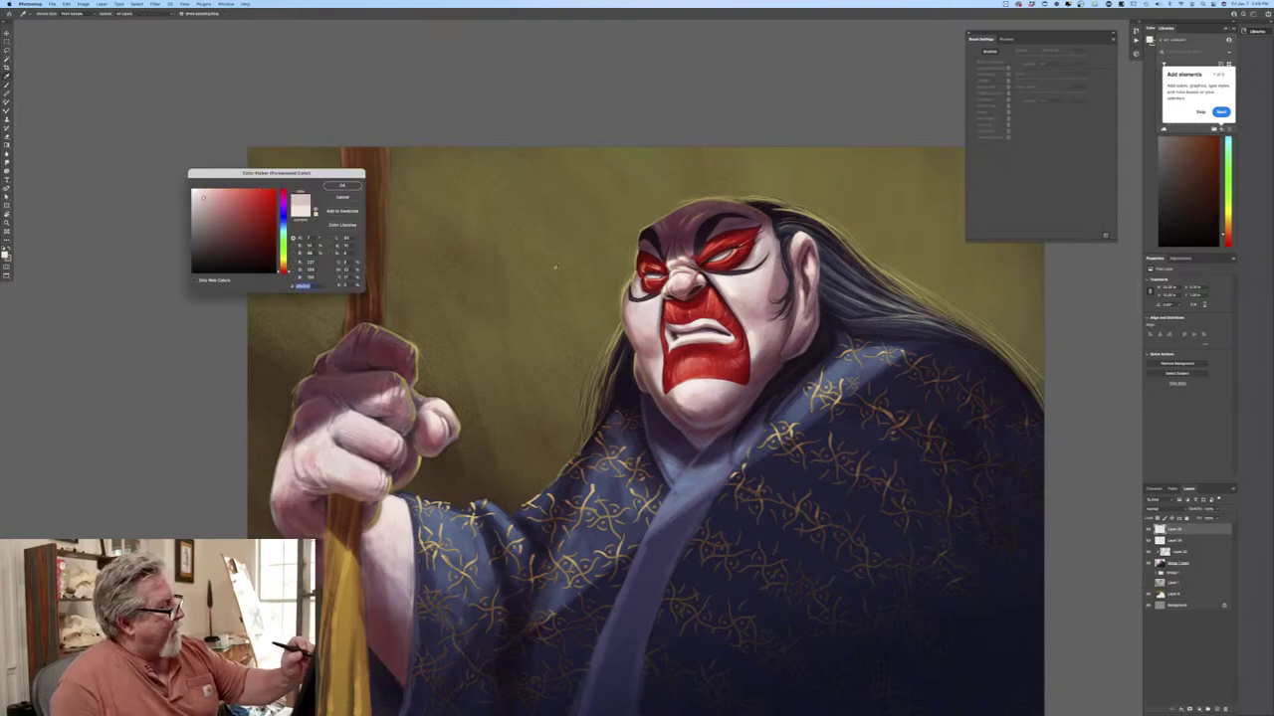
pyautogui.click(342, 186)
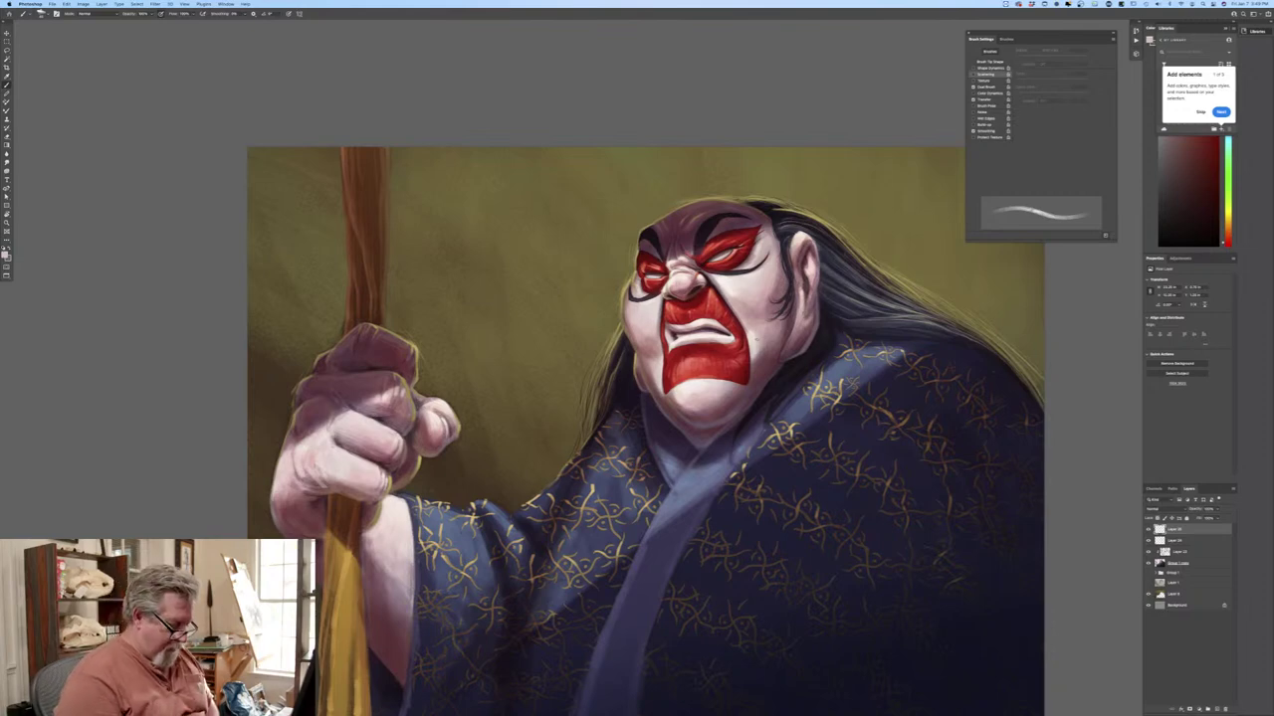
# Sample the gold of the lower staff and brighten it to a light yellow-orange as the painting colour.
pyautogui.press('super+minus')
pyautogui.press('super+minus')
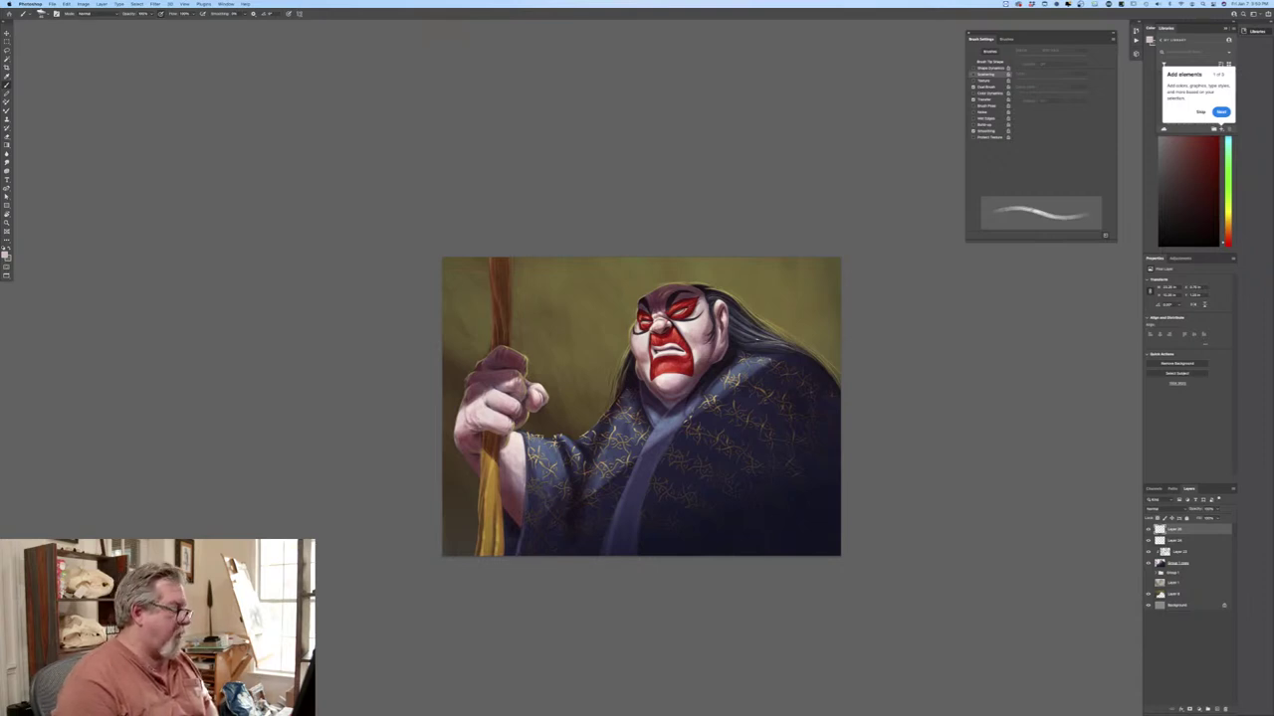
pyautogui.click(5, 256)
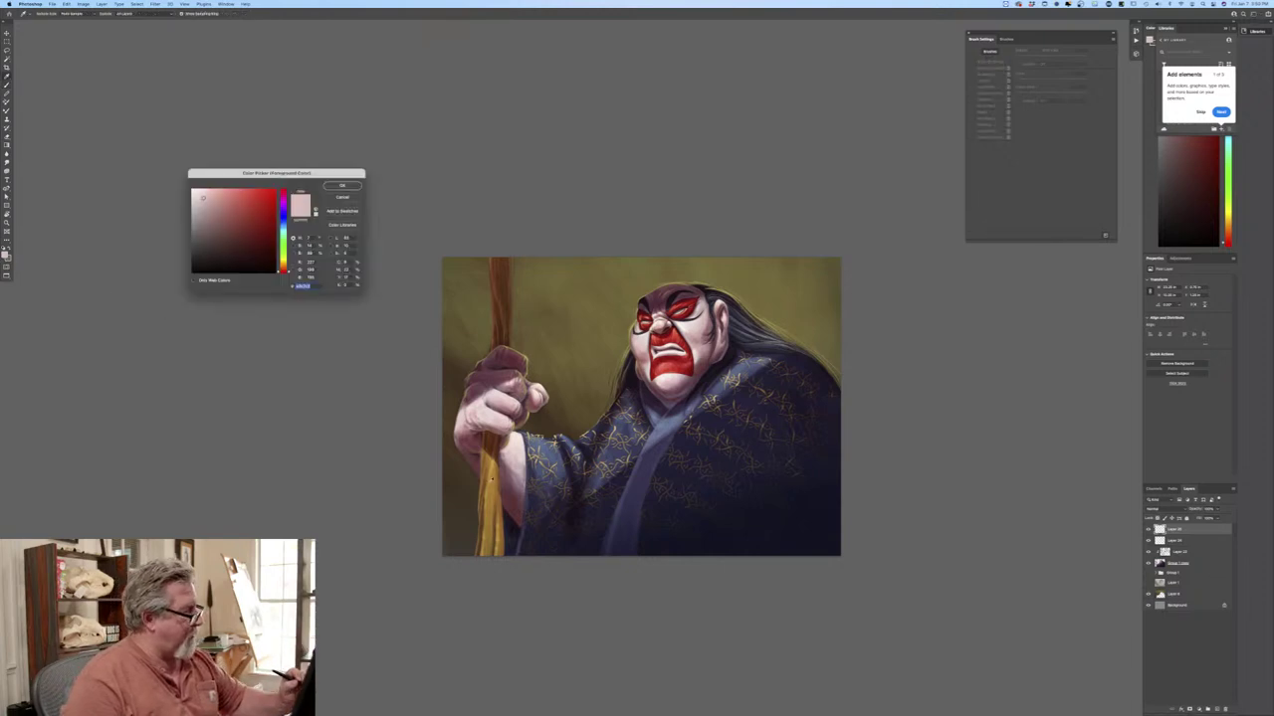
pyautogui.click(492, 470)
pyautogui.click(236, 191)
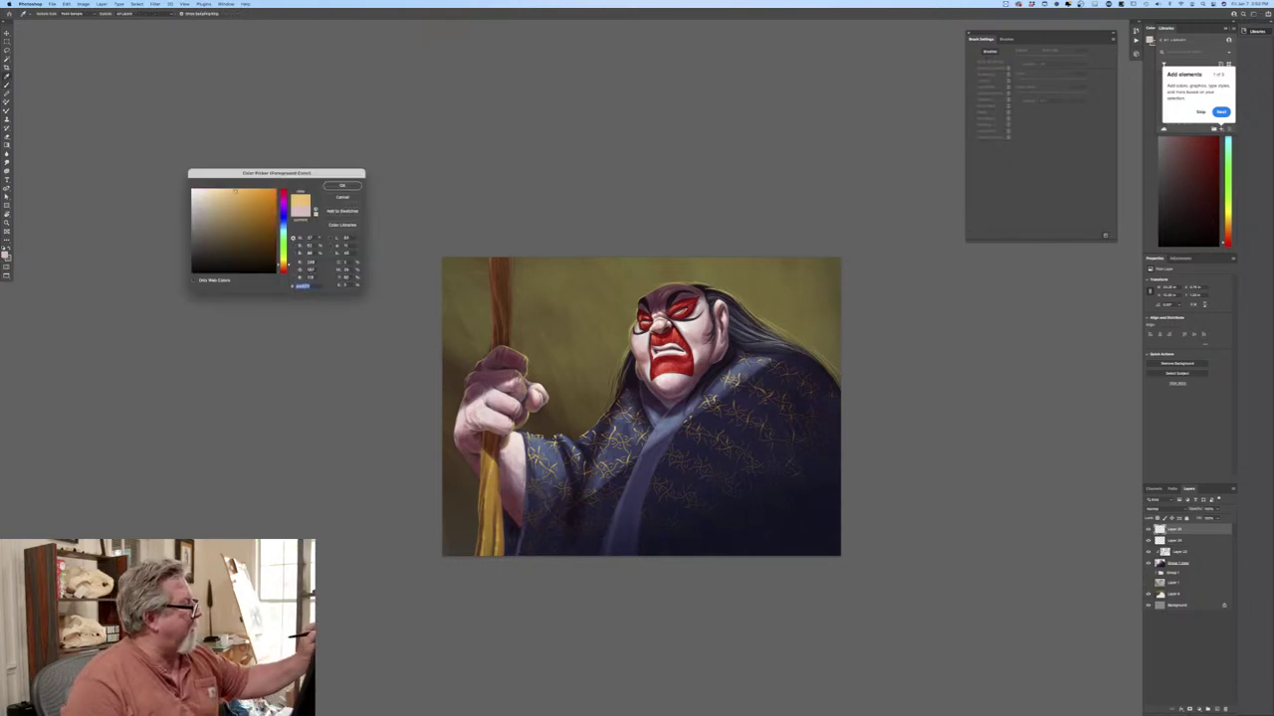
pyautogui.click(338, 185)
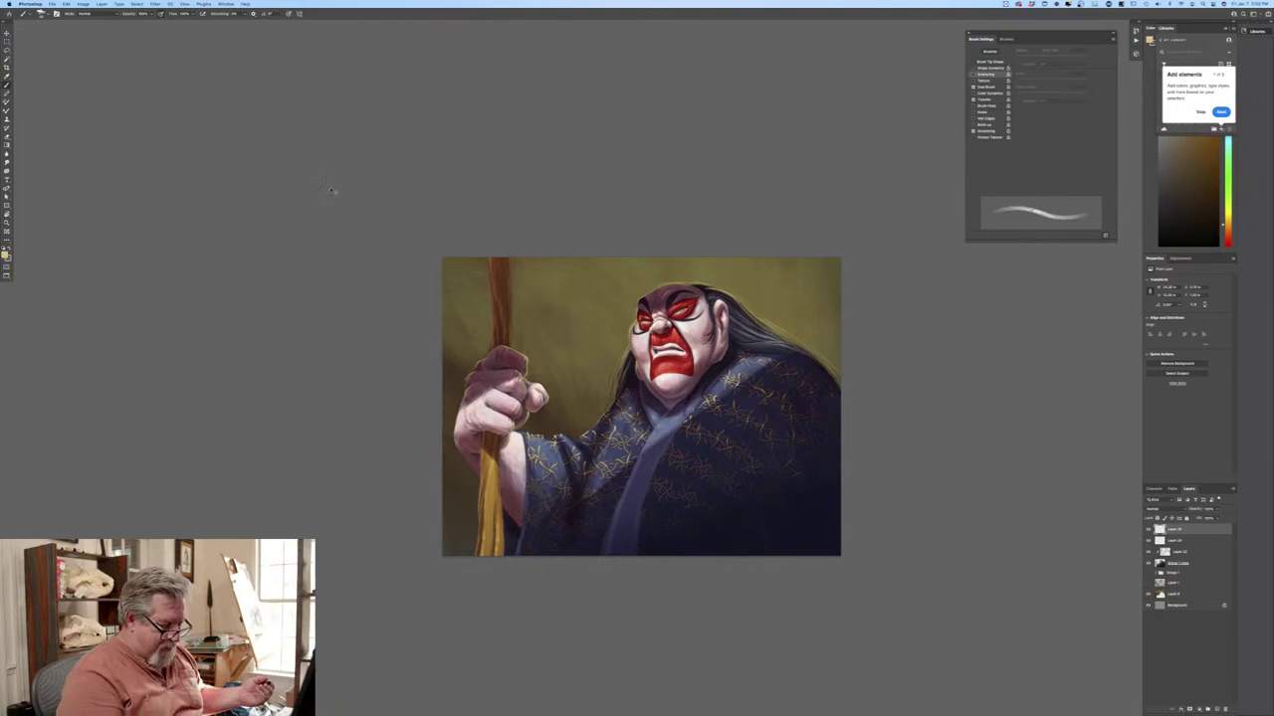
# Add a new layer and paint light yellow-orange highlight strokes along the folds of the golden lower staff.
pyautogui.press('super+equal')
pyautogui.click(1207, 709)
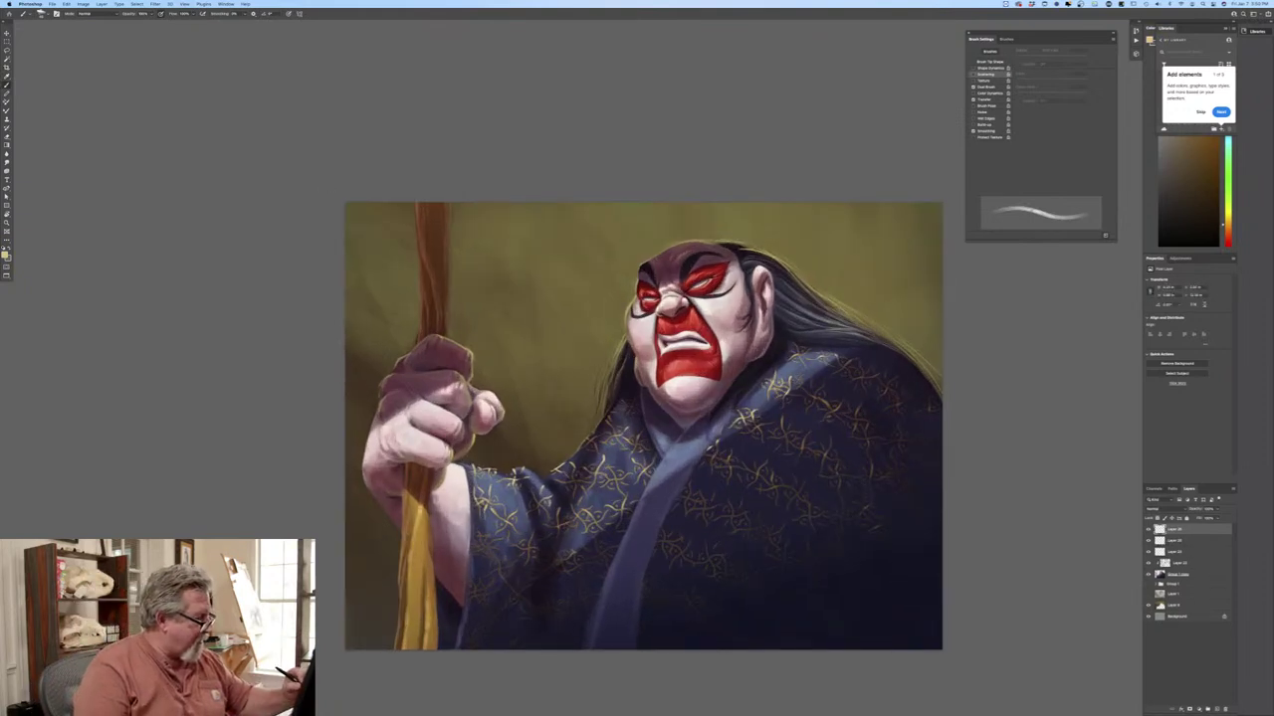
pyautogui.moveTo(423, 508); pyautogui.dragTo(418, 566)
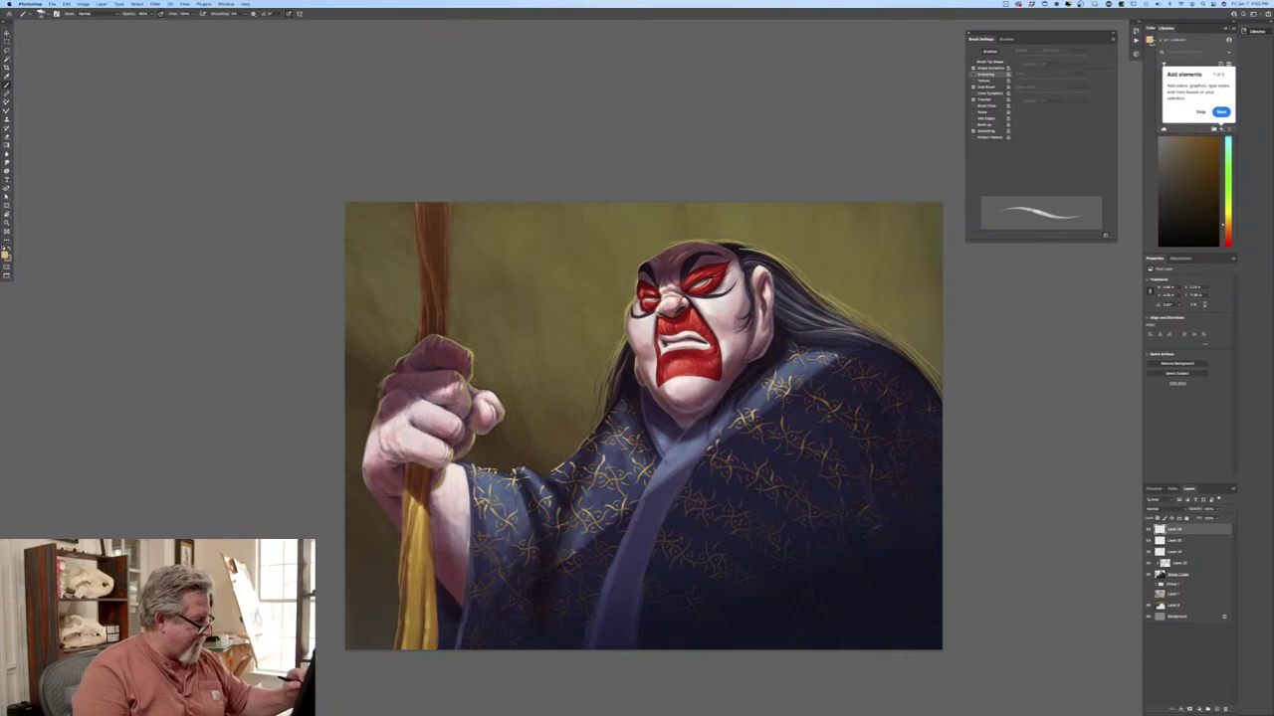
pyautogui.moveTo(412, 591); pyautogui.dragTo(406, 648)
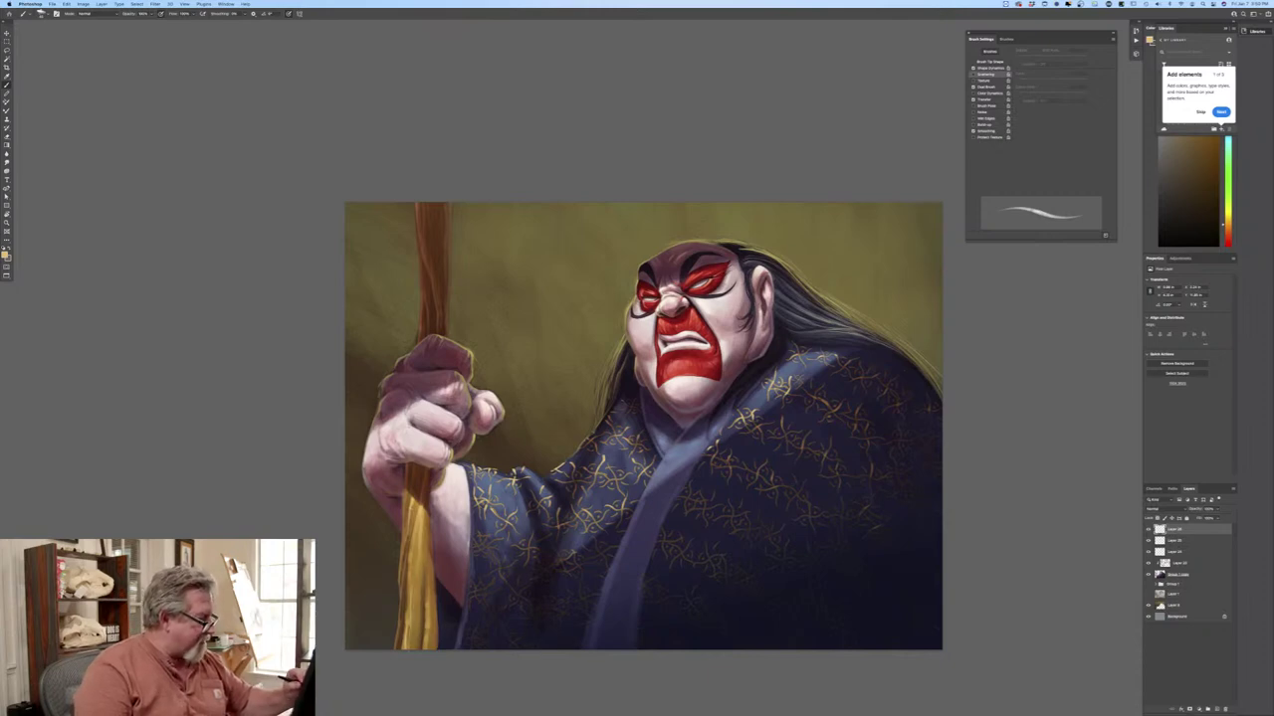
pyautogui.moveTo(405, 493); pyautogui.dragTo(403, 516)
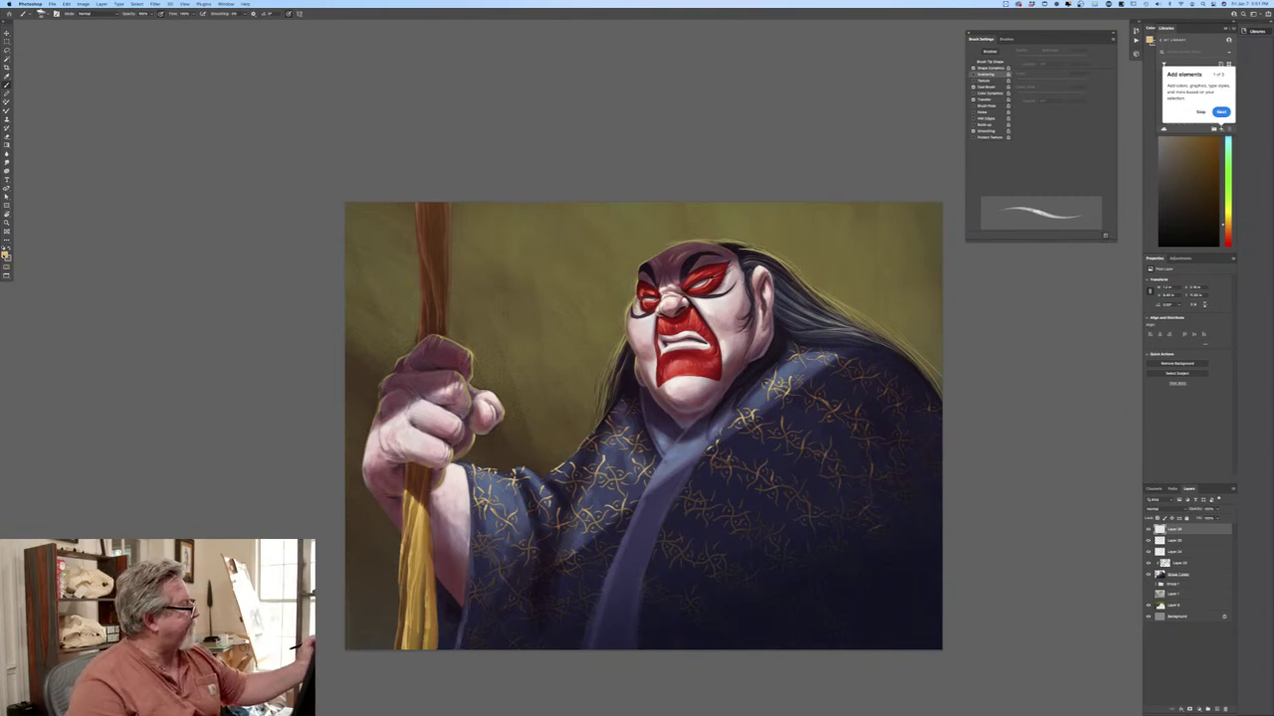
# Sample the blue of the robe's collar, shift it to a lighter cyan-leaning blue and enlarge the brush for the collar highlights.
pyautogui.click(6, 255)
pyautogui.click(676, 455)
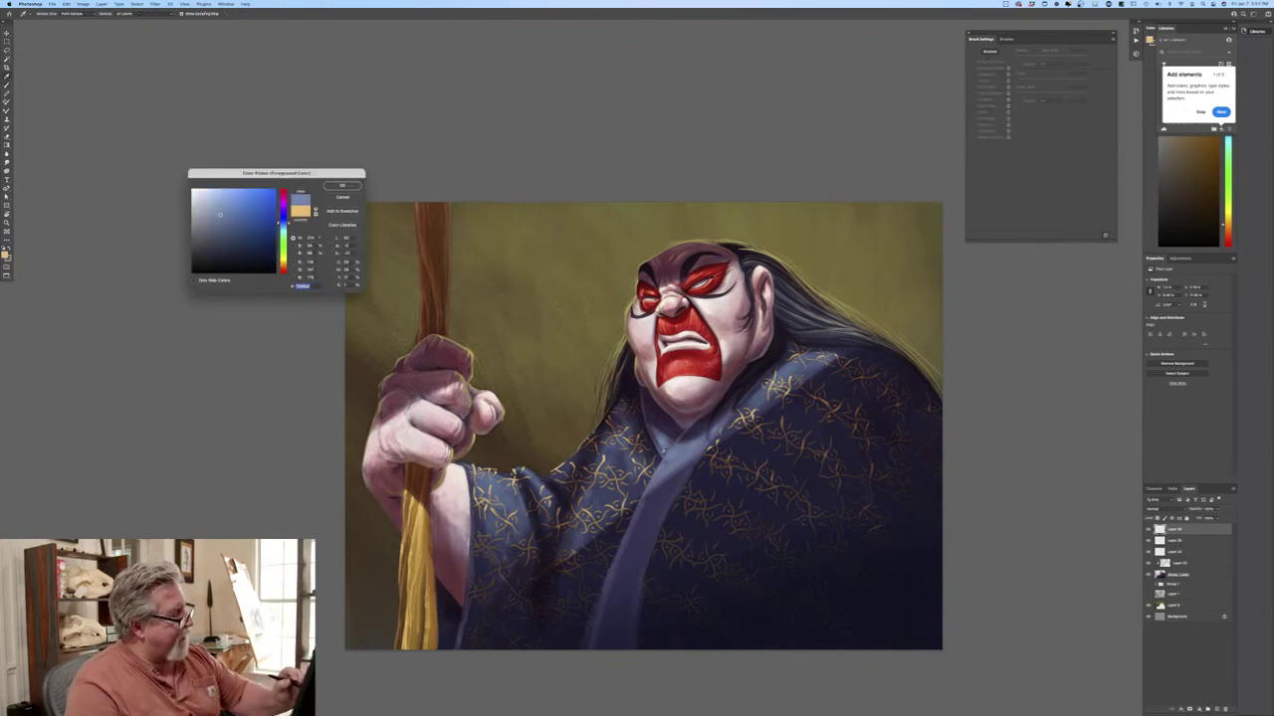
pyautogui.moveTo(283, 224); pyautogui.dragTo(283, 227)
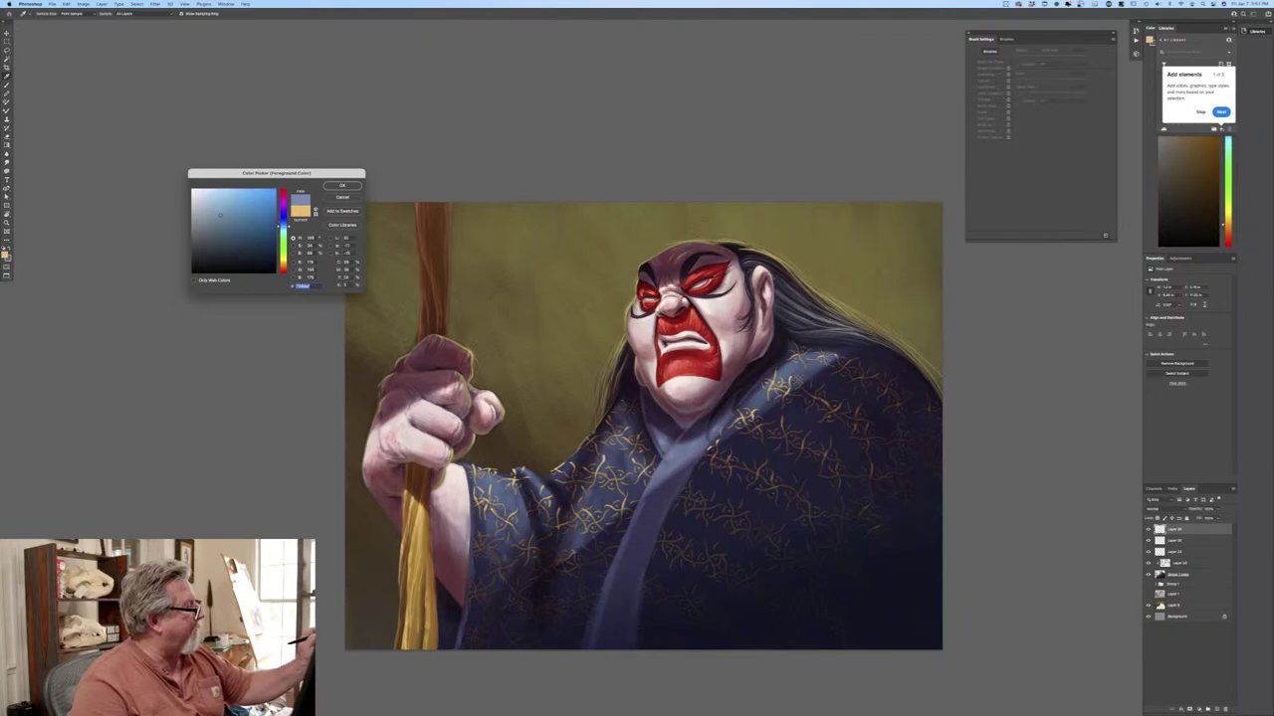
pyautogui.click(329, 185)
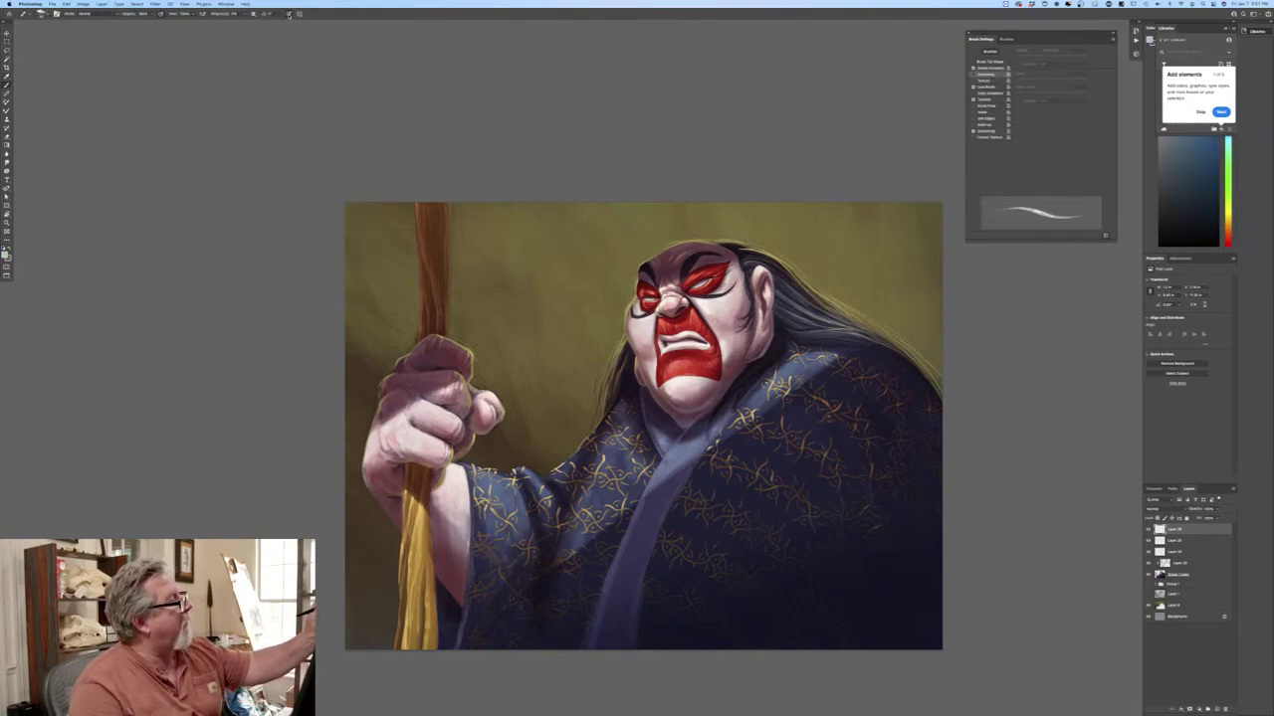
pyautogui.press(']')
pyautogui.press(']')
pyautogui.press(']')
pyautogui.press(']')
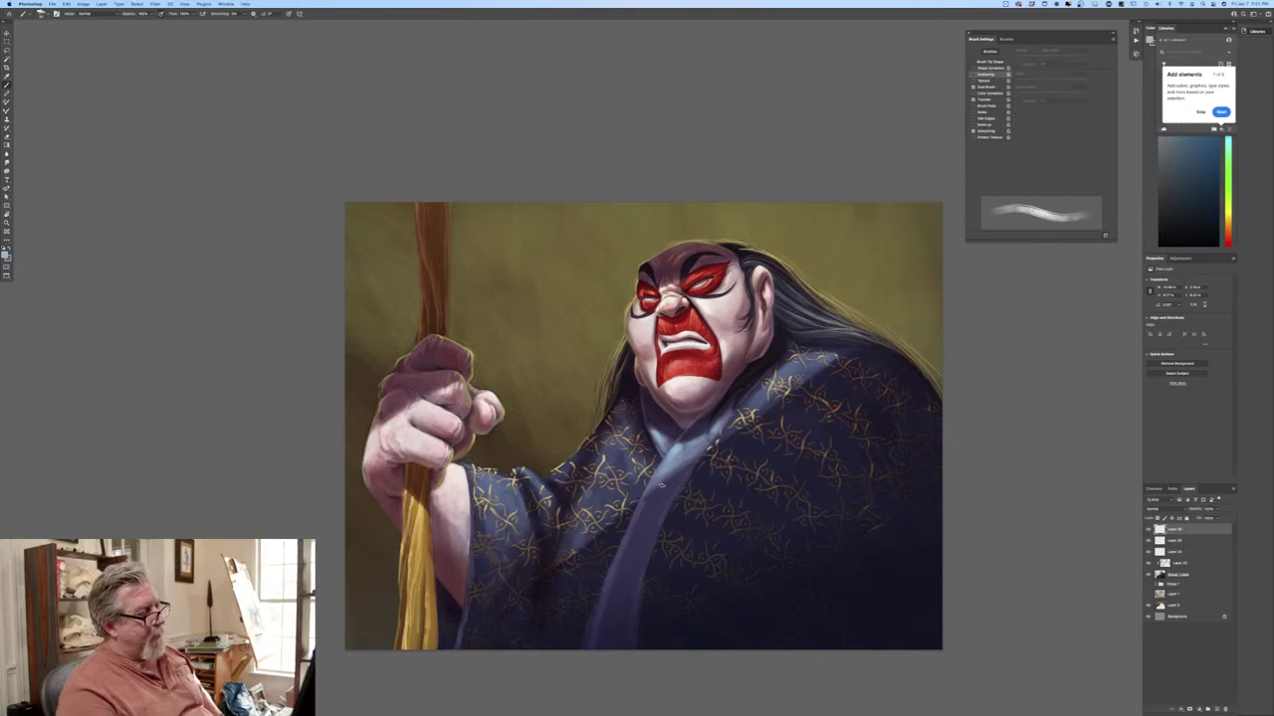
# Set the painting colour to a pale yellow-green and switch to a hard round brush with pressure-controlled size.
pyautogui.click(5, 255)
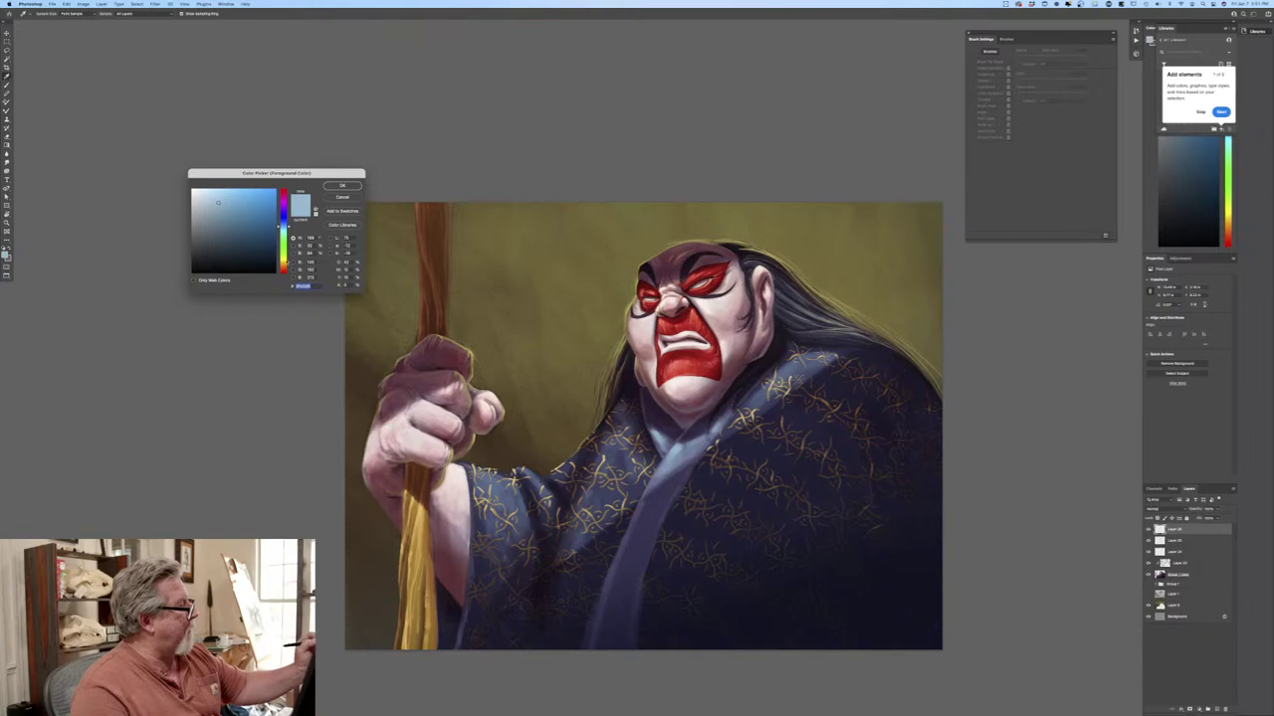
pyautogui.click(284, 260)
pyautogui.click(220, 194)
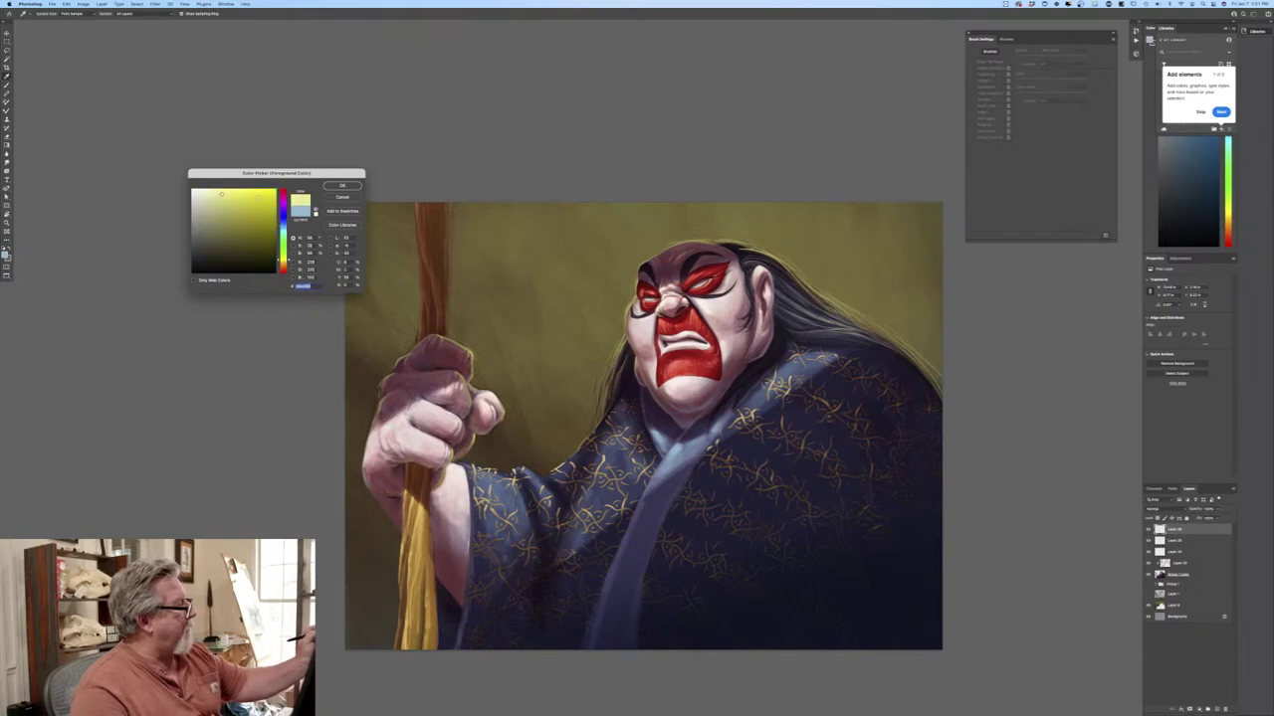
pyautogui.press('Return')
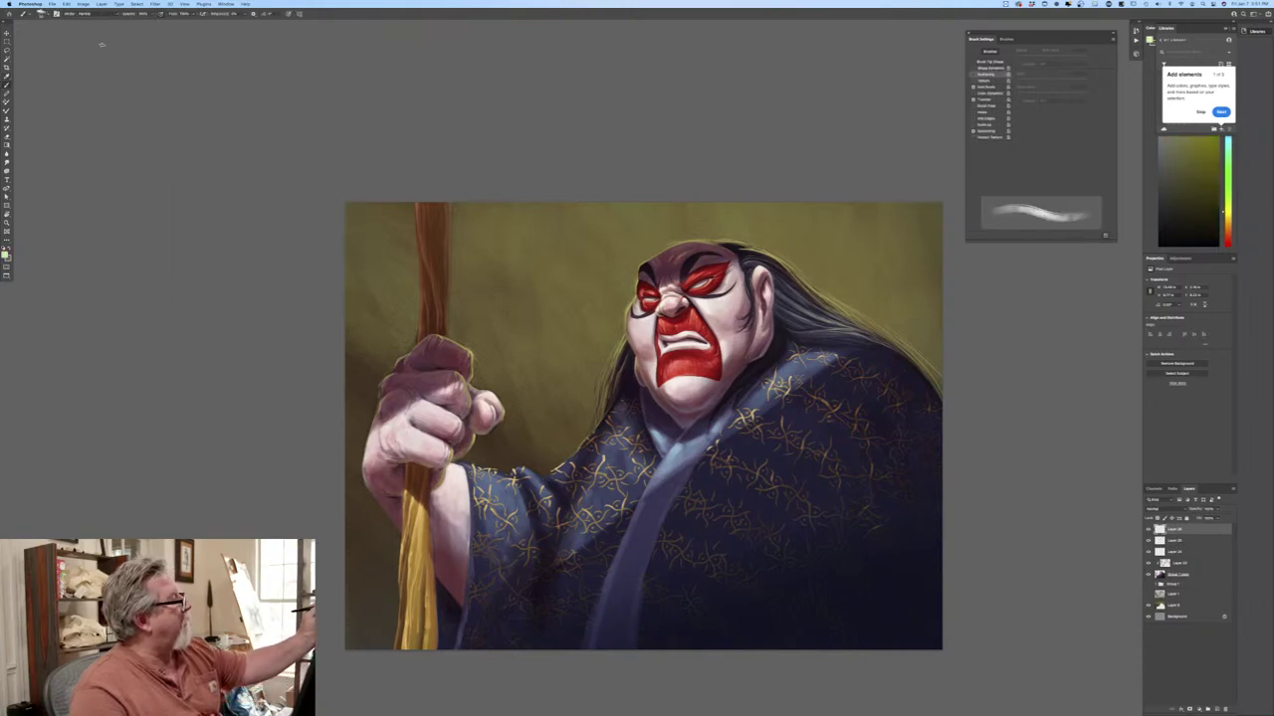
pyautogui.click(43, 13)
pyautogui.doubleClick(38, 265)
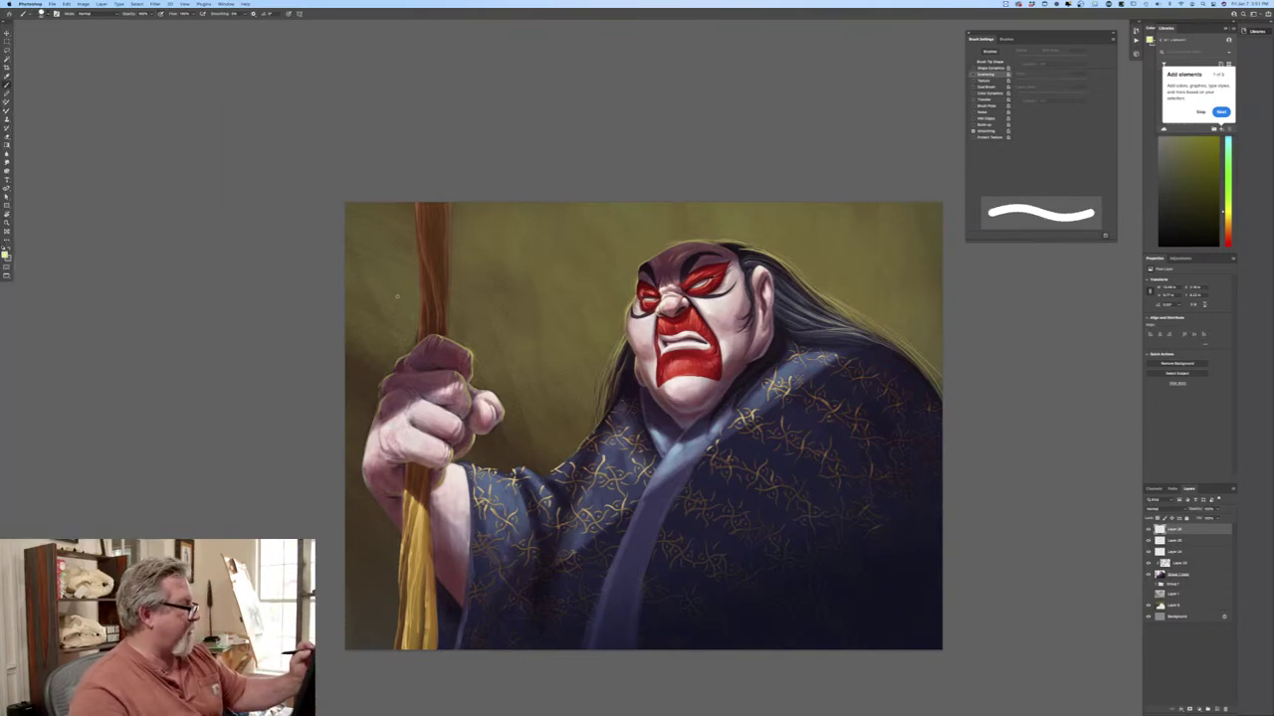
pyautogui.click(287, 13)
pyautogui.hscroll(5, 255, 340)
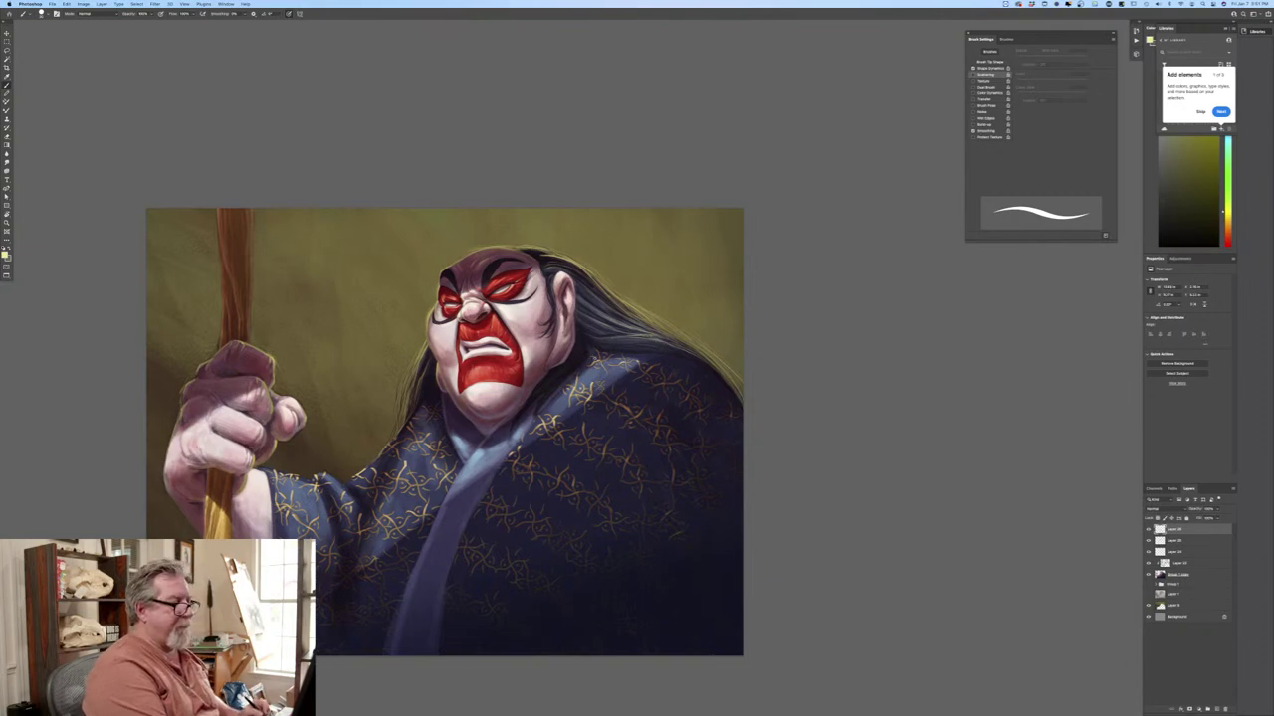
# Add a new layer and paint thin pale yellow-green rim-light strands along the hair on both sides of the head.
pyautogui.click(1208, 708)
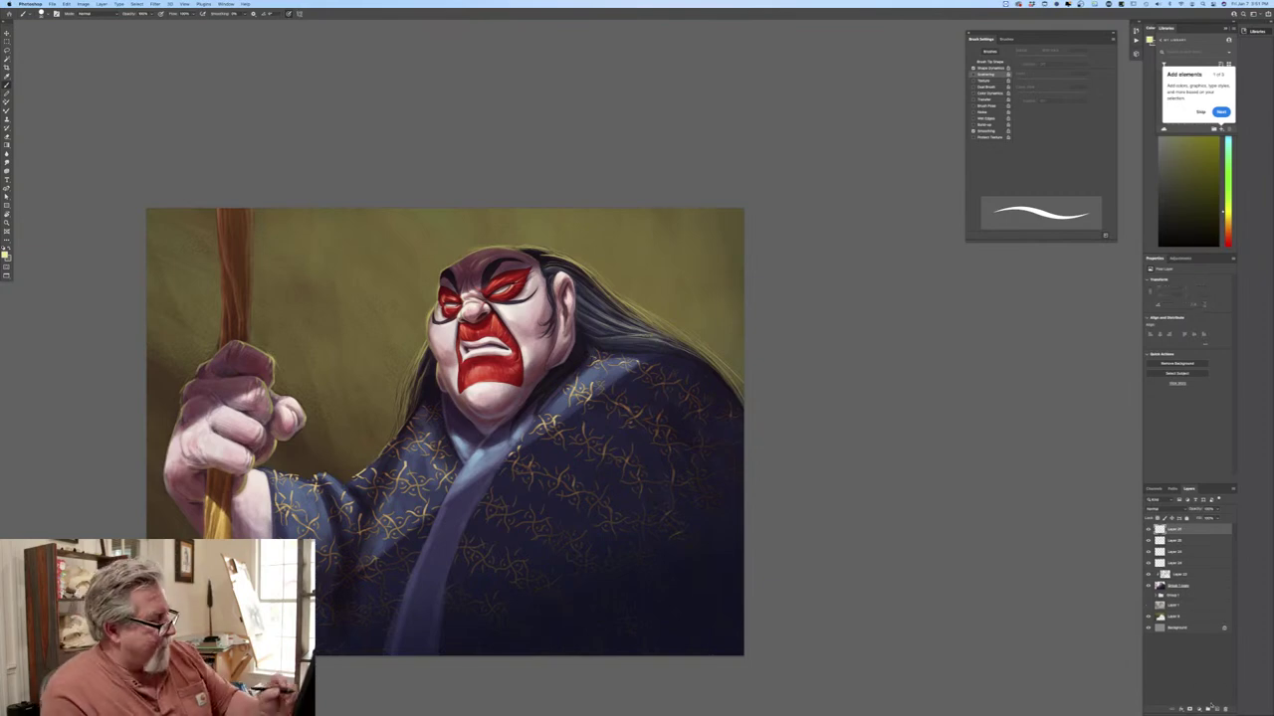
pyautogui.press('super+plus')
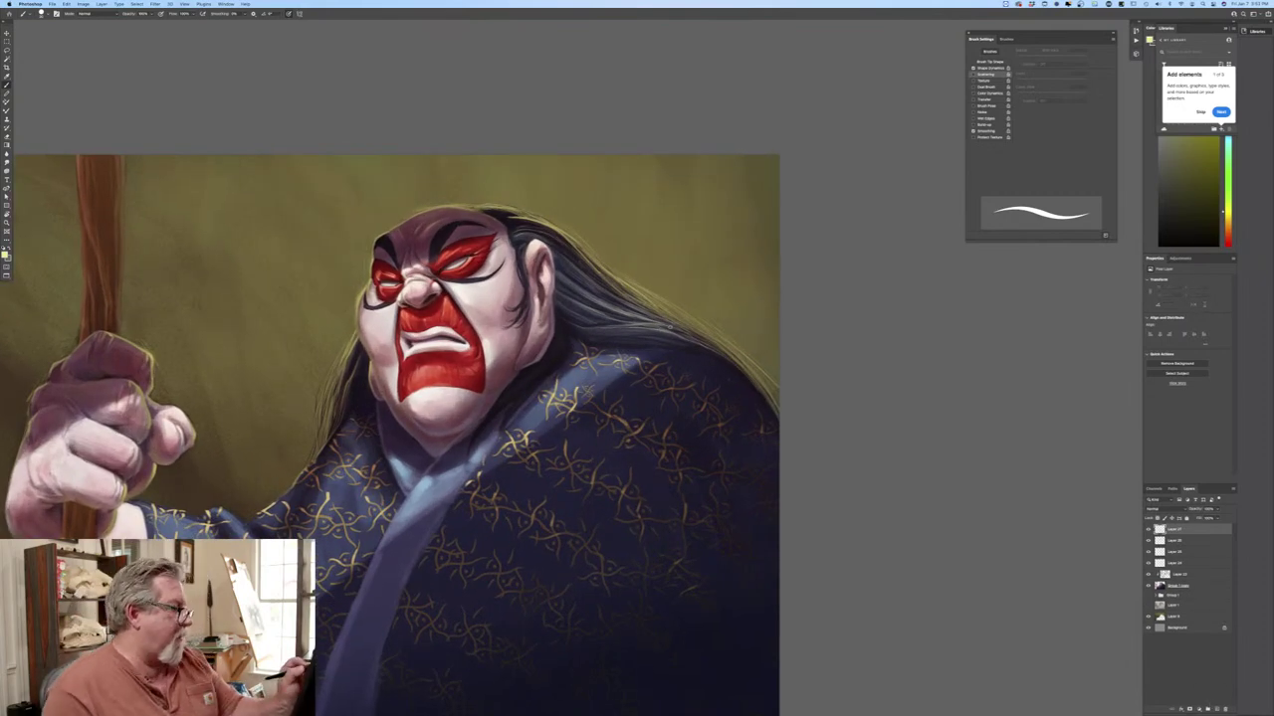
pyautogui.moveTo(654, 322)
pyautogui.mouseDown()
pyautogui.moveTo(691, 335)
pyautogui.moveTo(664, 326)
pyautogui.mouseUp()
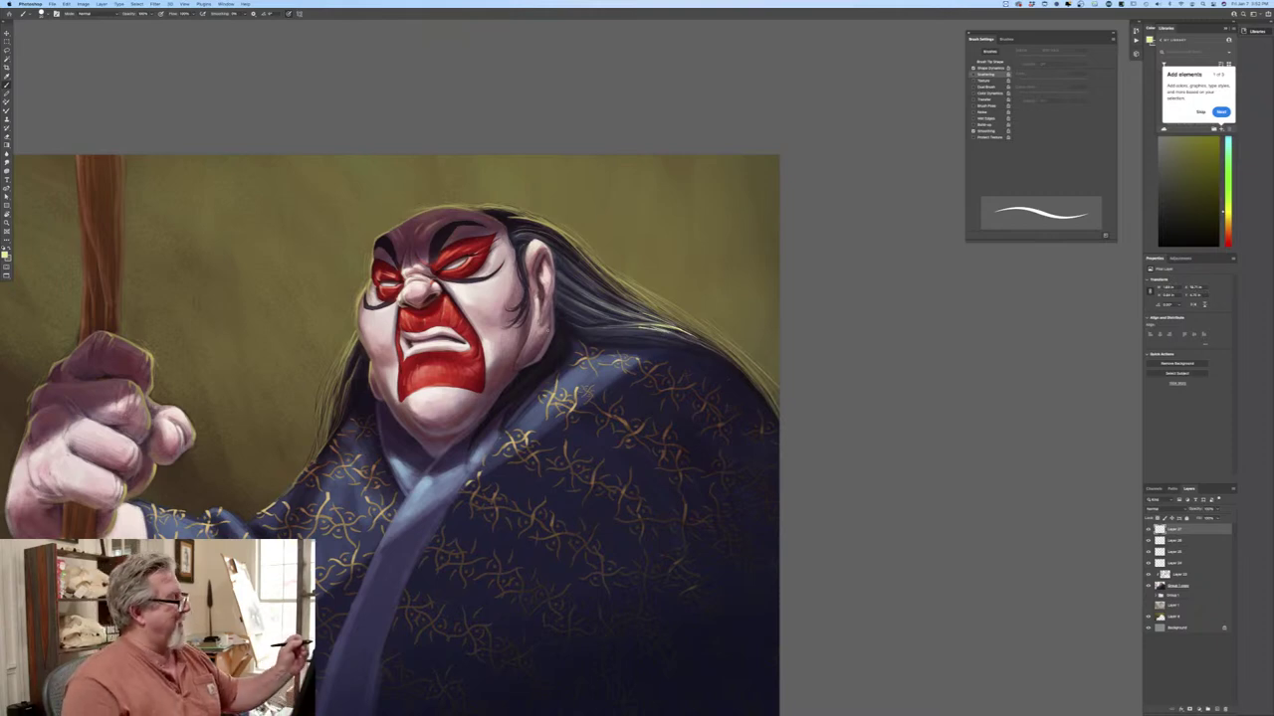
pyautogui.press('super+z')
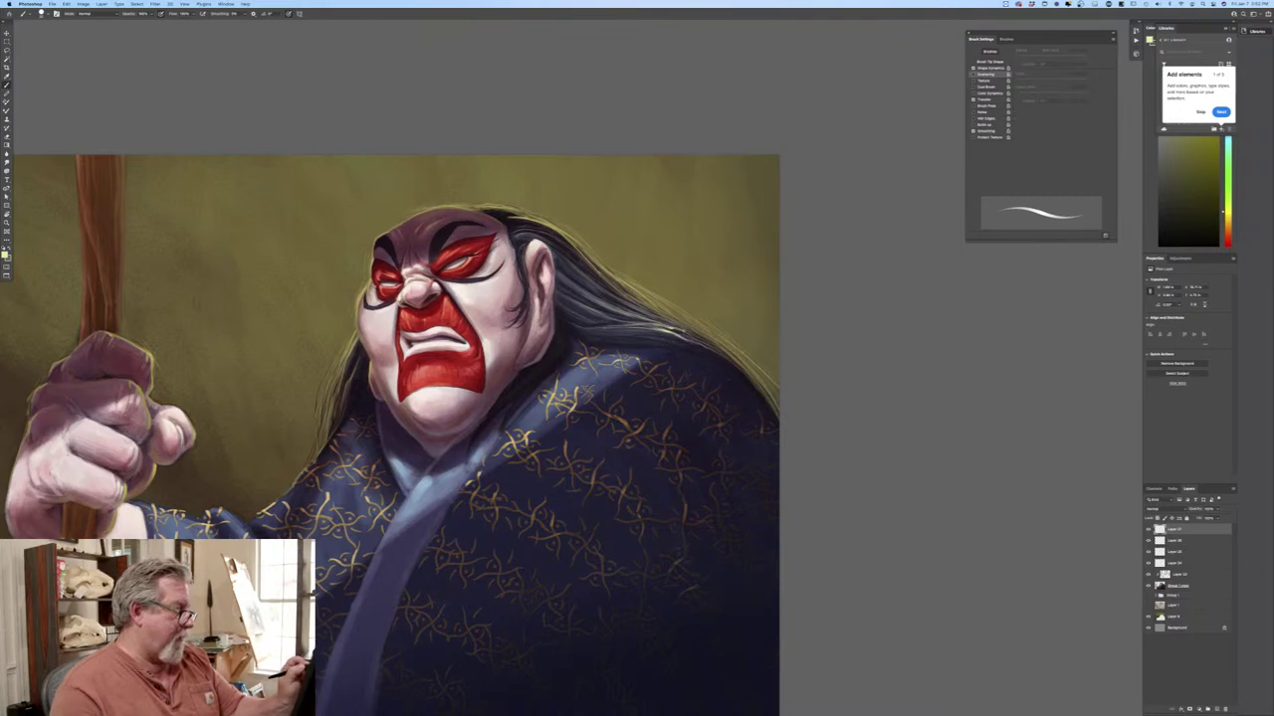
pyautogui.moveTo(659, 321)
pyautogui.mouseDown()
pyautogui.moveTo(687, 331)
pyautogui.moveTo(674, 323)
pyautogui.mouseUp()
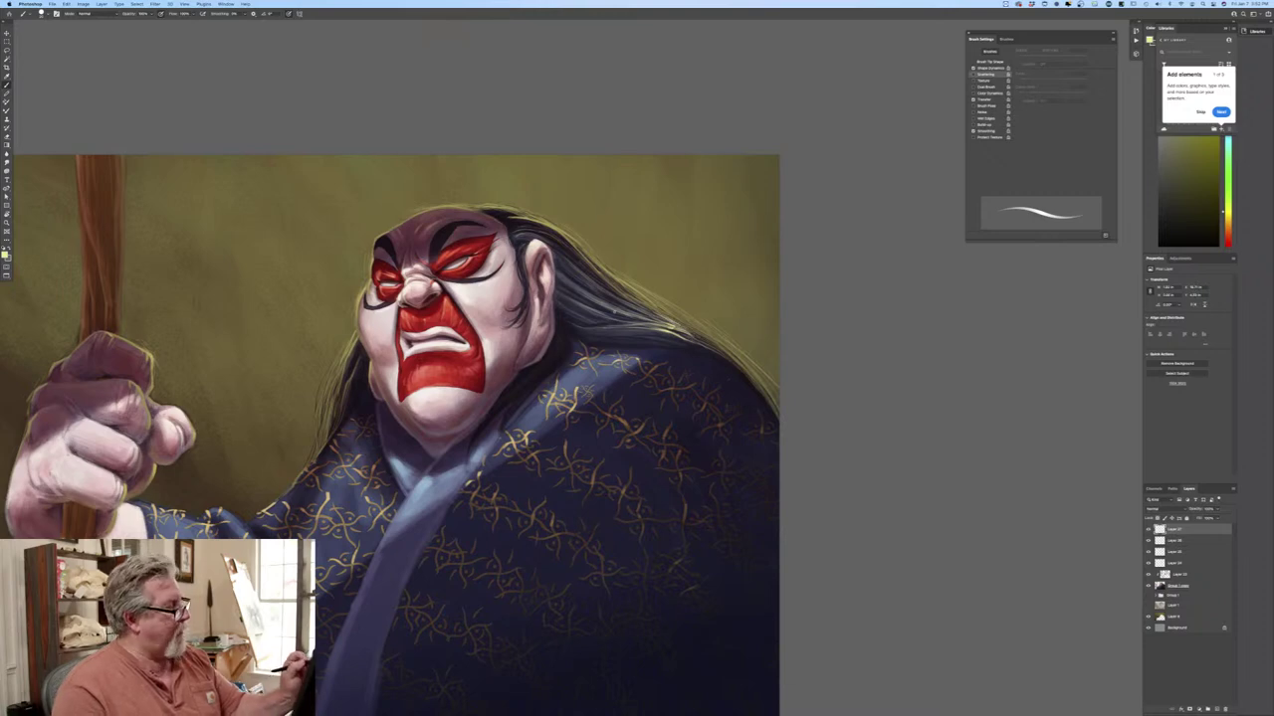
pyautogui.moveTo(555, 231); pyautogui.dragTo(573, 244)
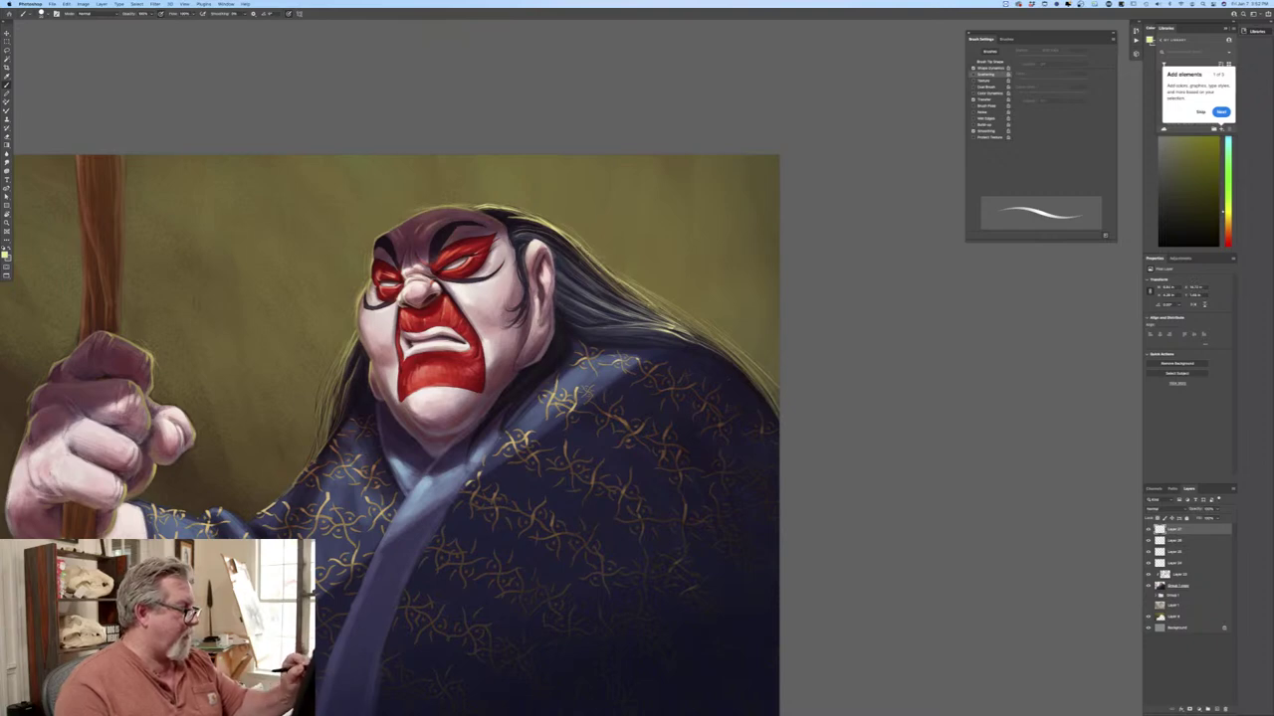
pyautogui.moveTo(671, 325); pyautogui.dragTo(749, 369)
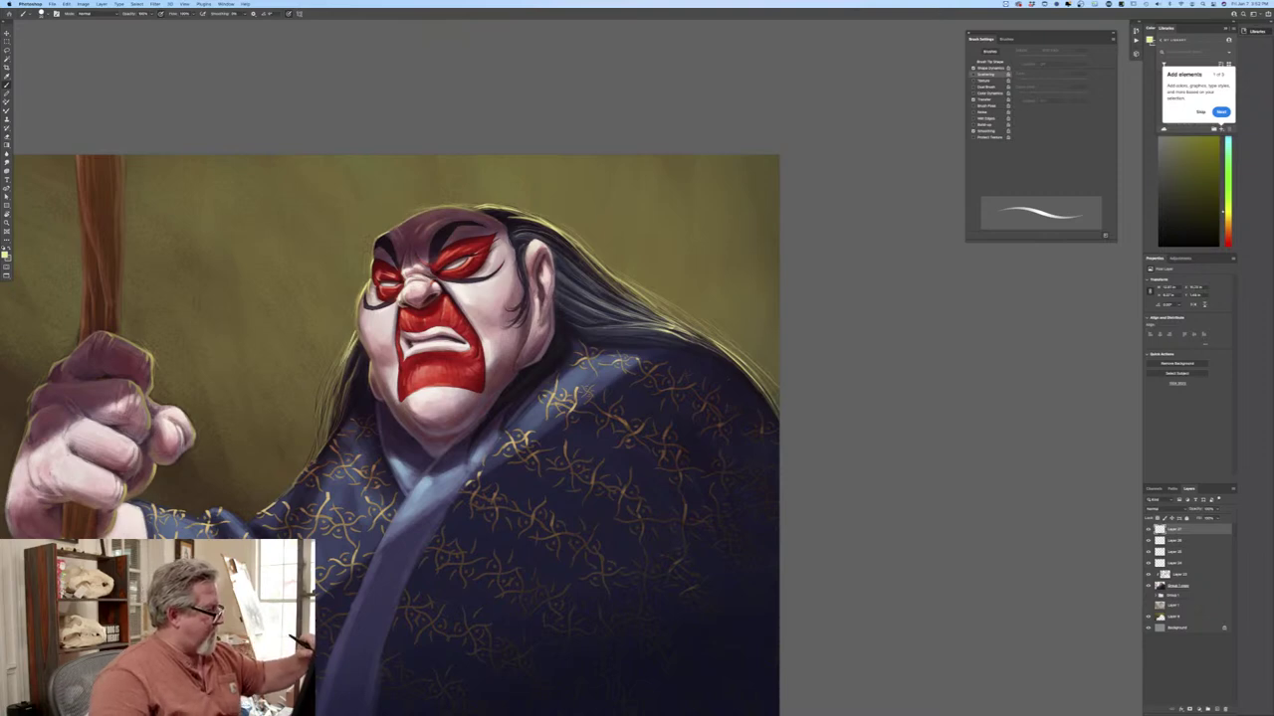
pyautogui.moveTo(344, 357); pyautogui.dragTo(314, 446)
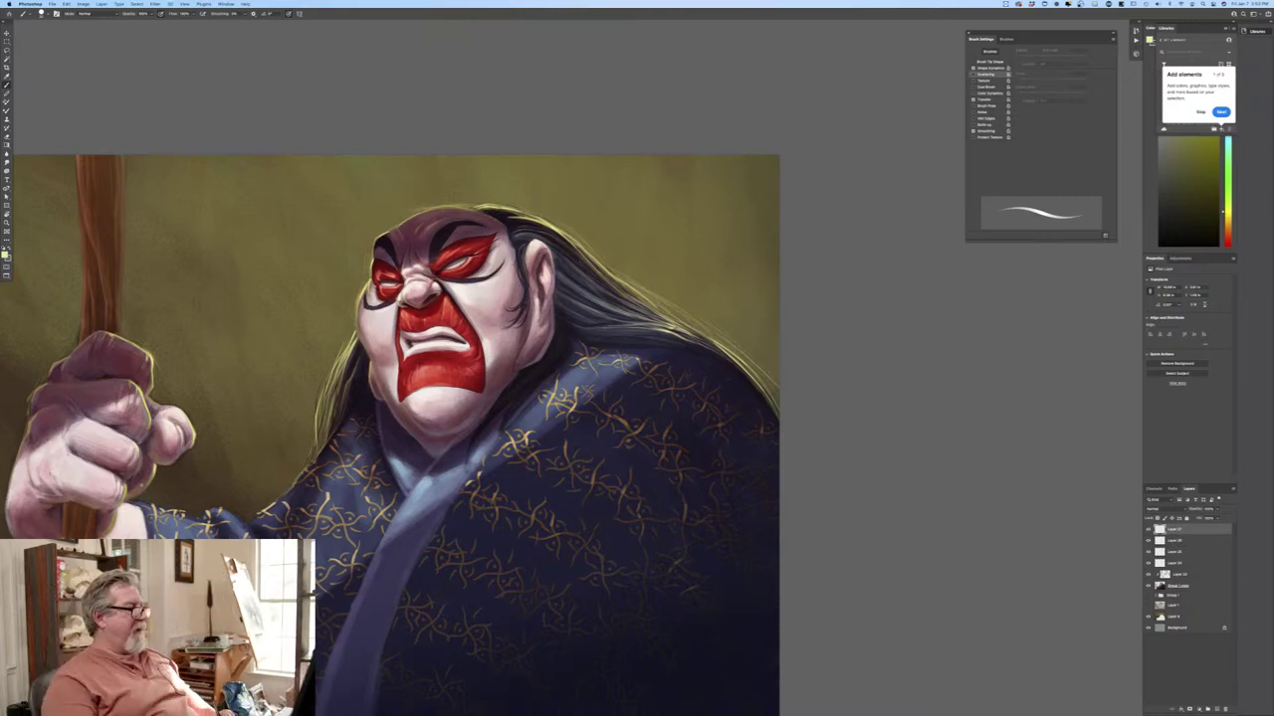
# Examine the whole painting at different zoom levels and in full-screen mode.
pyautogui.press('super+minus')
pyautogui.press('super+minus')
pyautogui.press('super+plus')
pyautogui.press('super+plus')
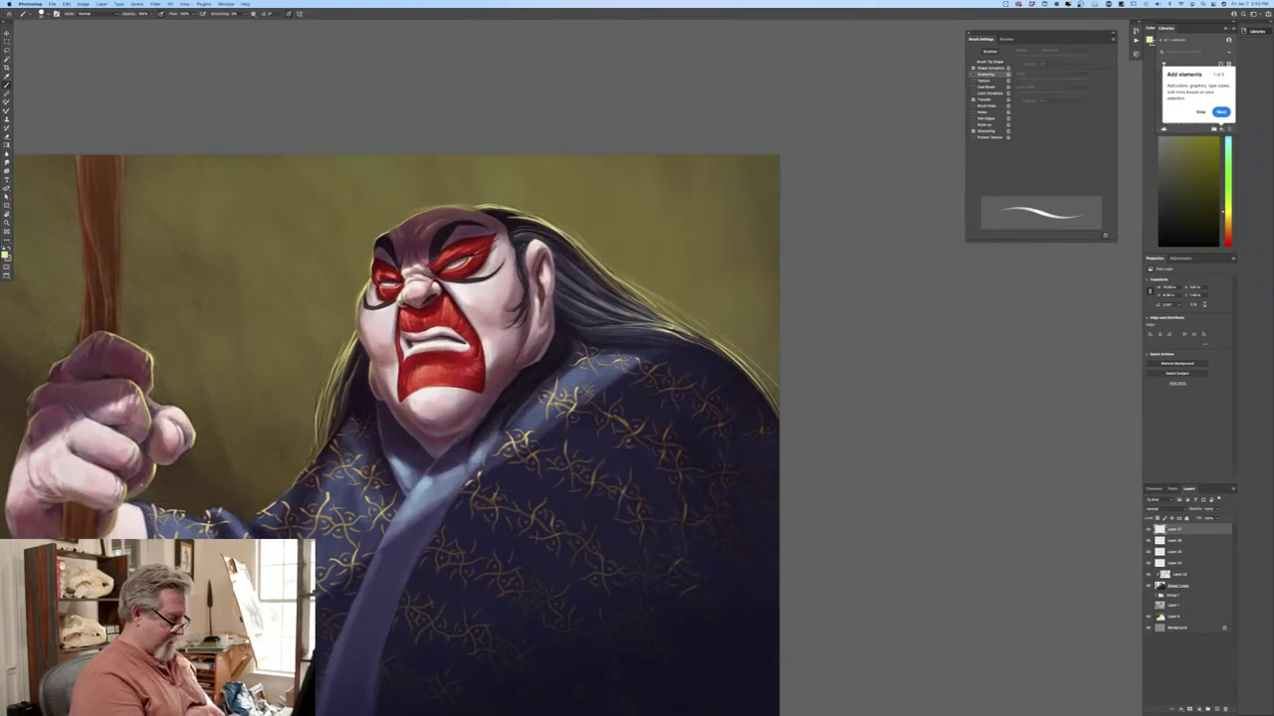
pyautogui.press('f')
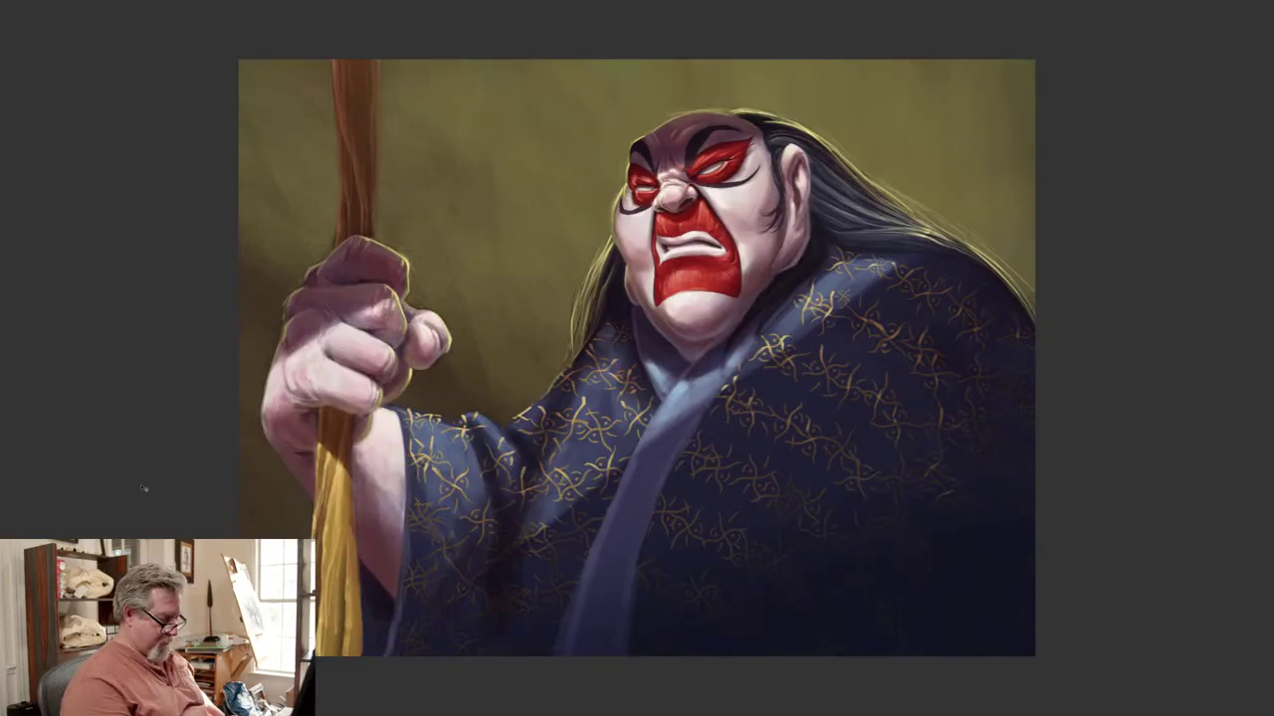
pyautogui.hotkey('ctrl', '0')
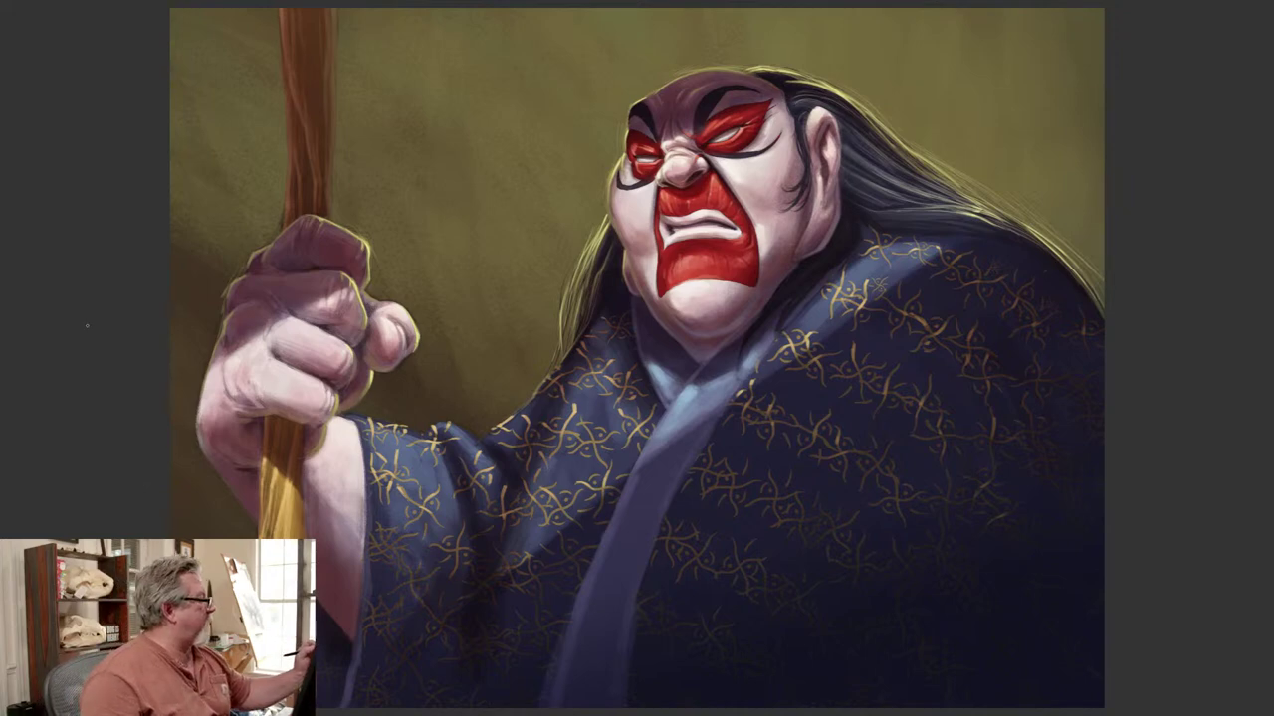
pyautogui.press('Tab')
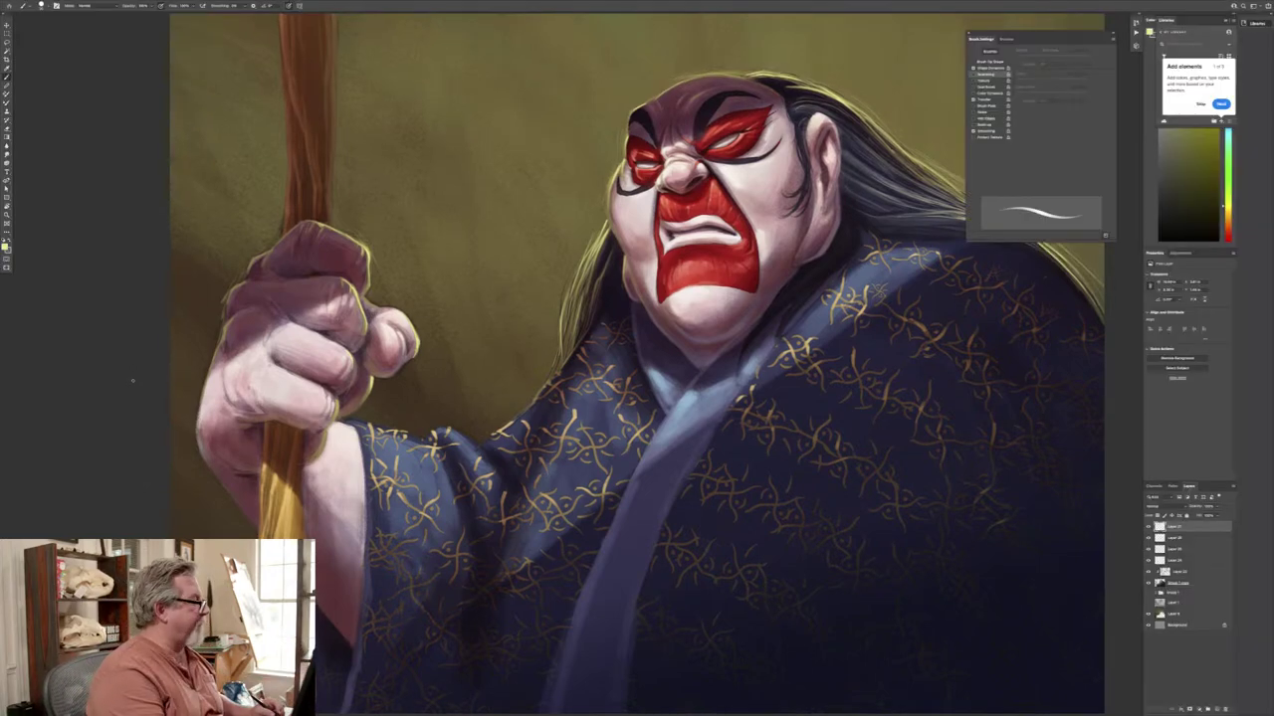
# Sample the fist's knuckle highlight and set a warm near-white as the painting colour.
pyautogui.click(6, 245)
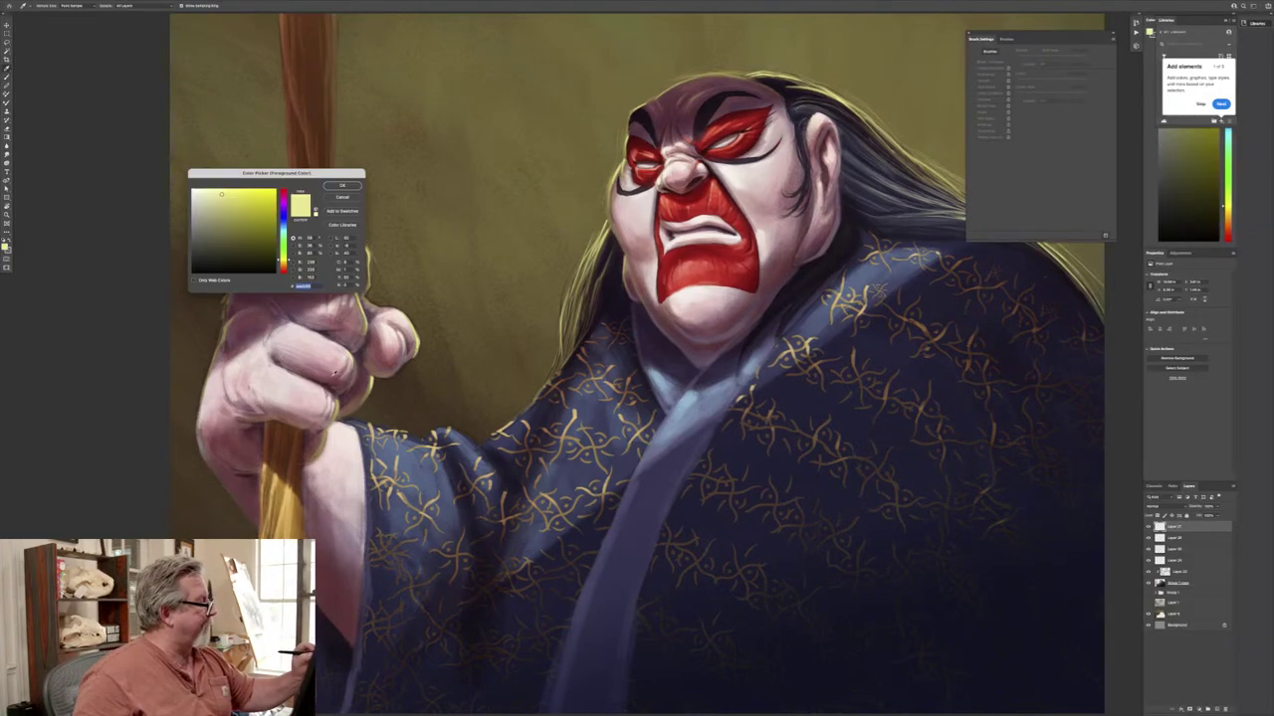
pyautogui.moveTo(277, 173); pyautogui.dragTo(126, 112)
pyautogui.click(331, 306)
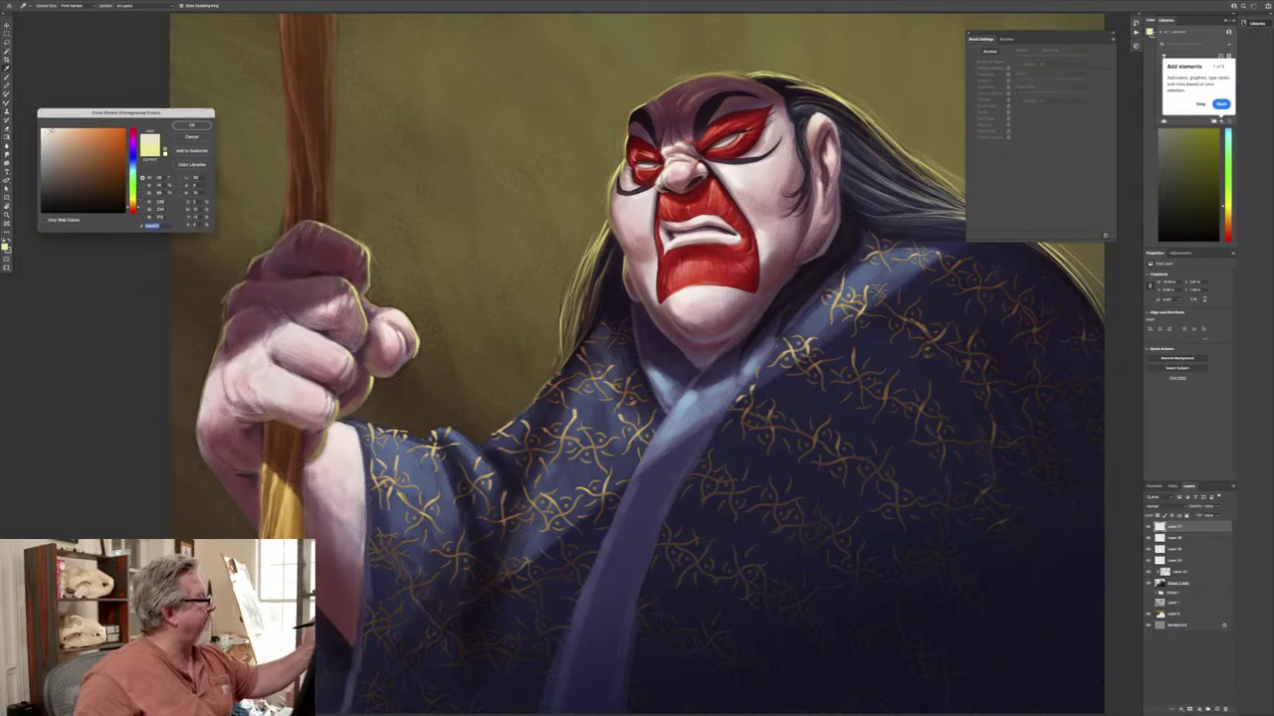
pyautogui.click(191, 126)
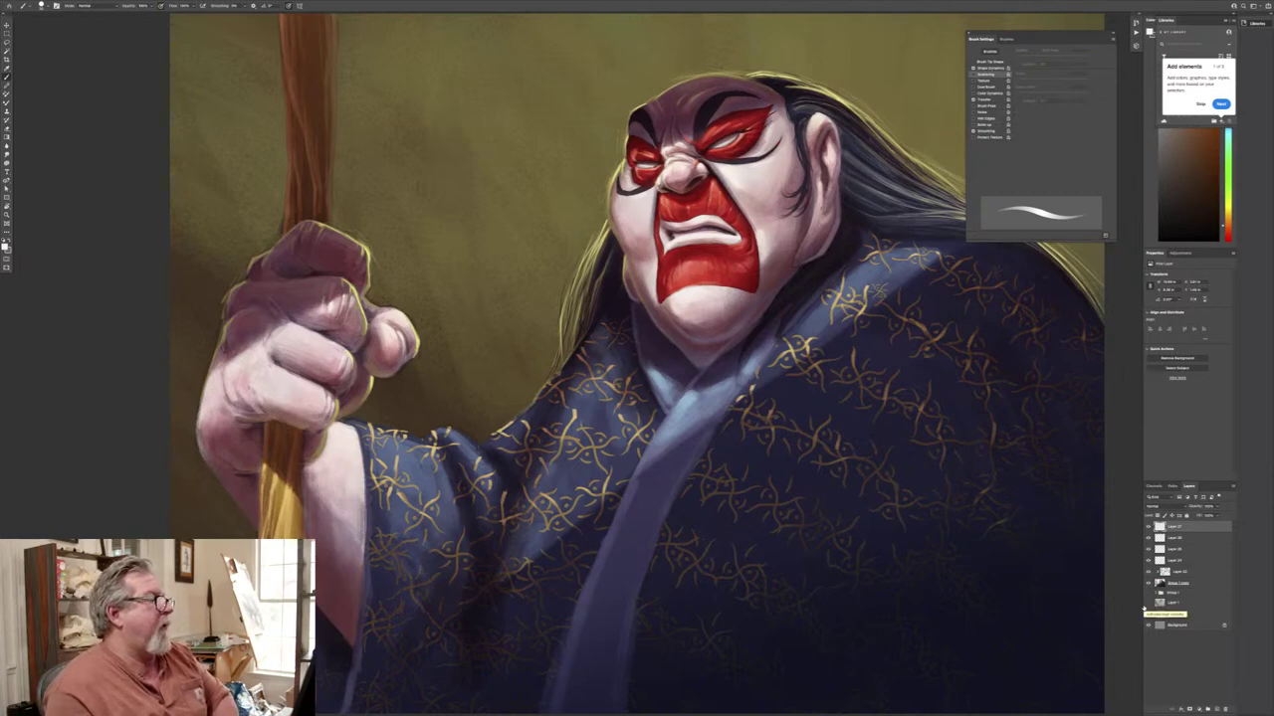
# Sample the yellow-olive rim light on the fist's edge as the painting colour.
pyautogui.click(7, 245)
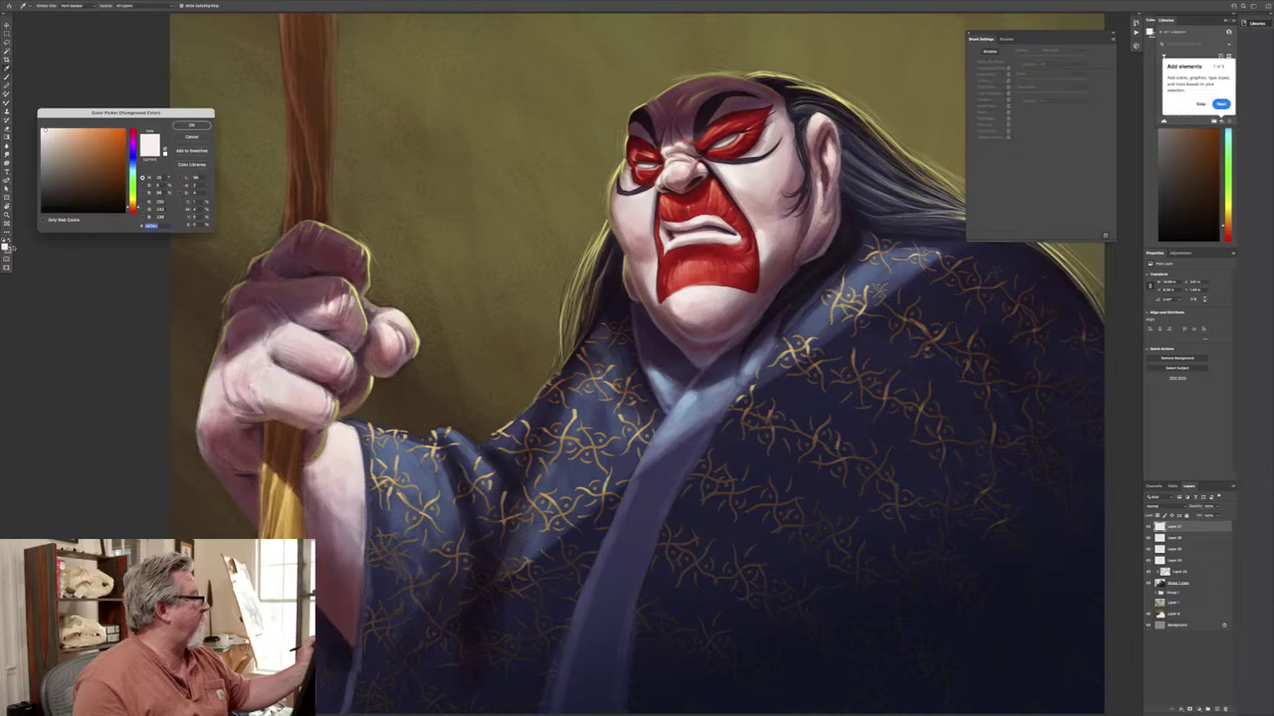
pyautogui.click(76, 174)
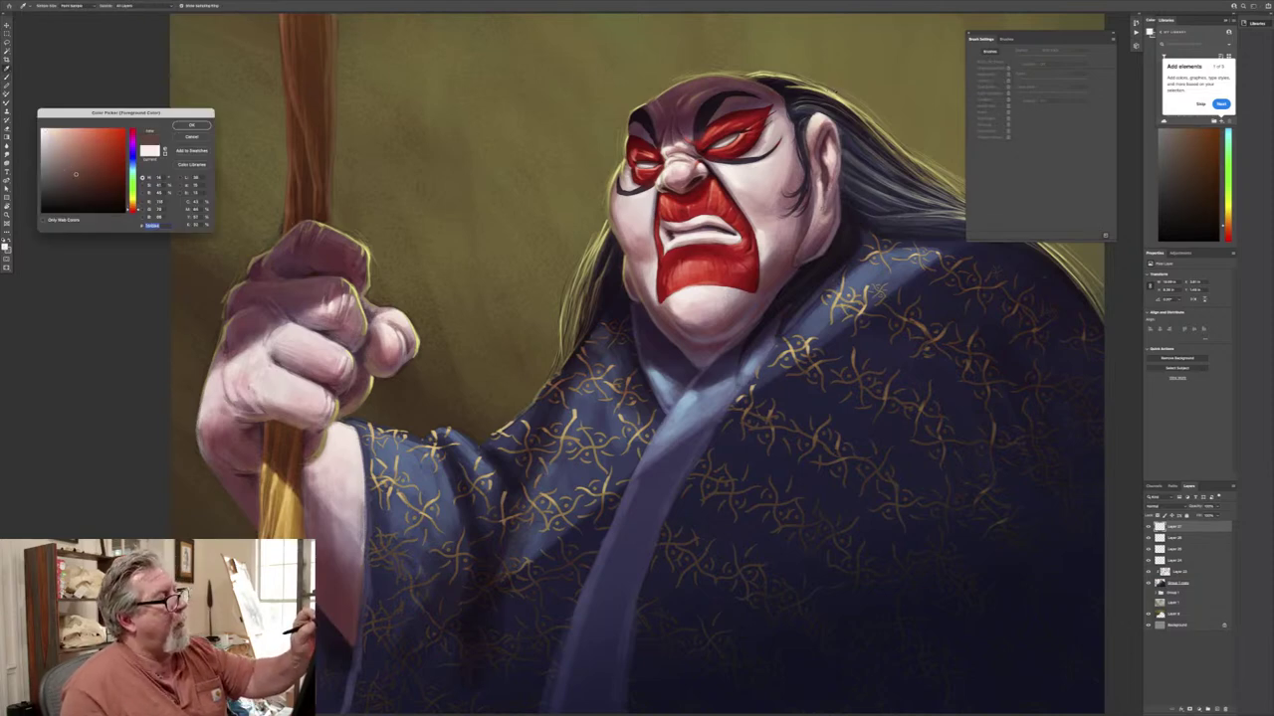
pyautogui.click(369, 261)
pyautogui.click(192, 125)
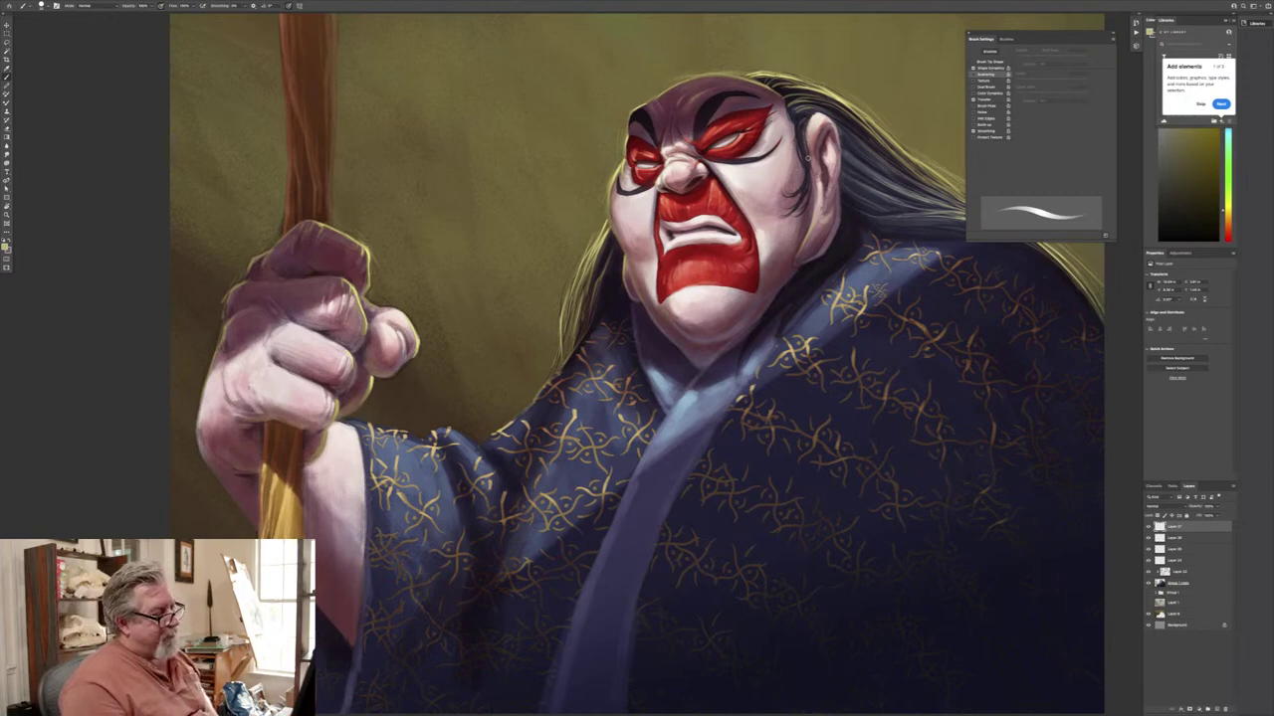
# Sample the light greyish blue of the robe's collar as the painting colour and check the whole painting.
pyautogui.click(5, 247)
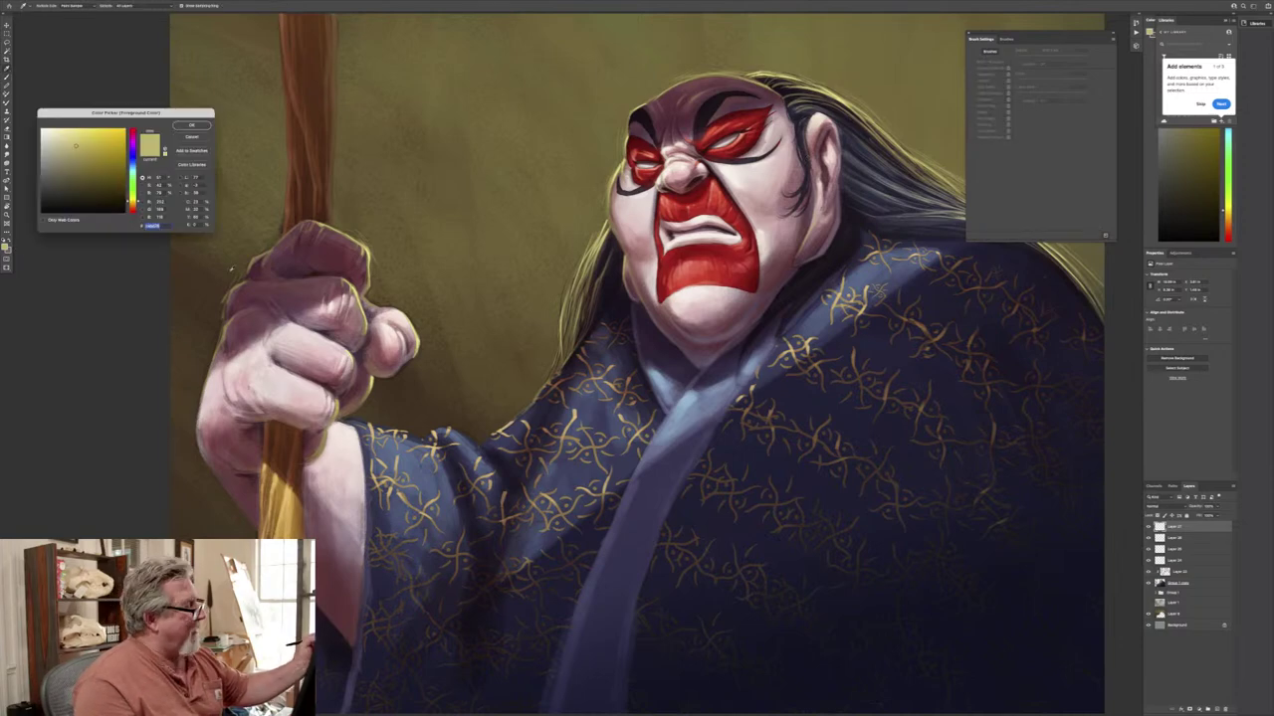
pyautogui.click(729, 371)
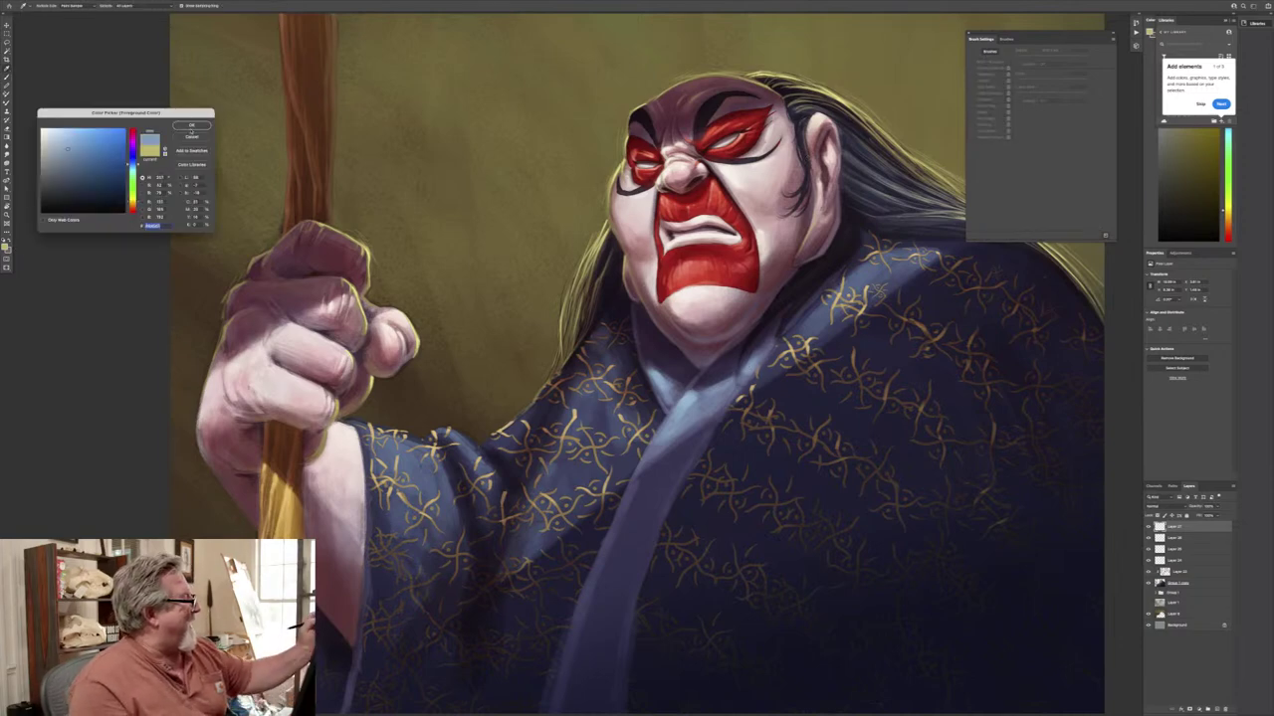
pyautogui.click(191, 126)
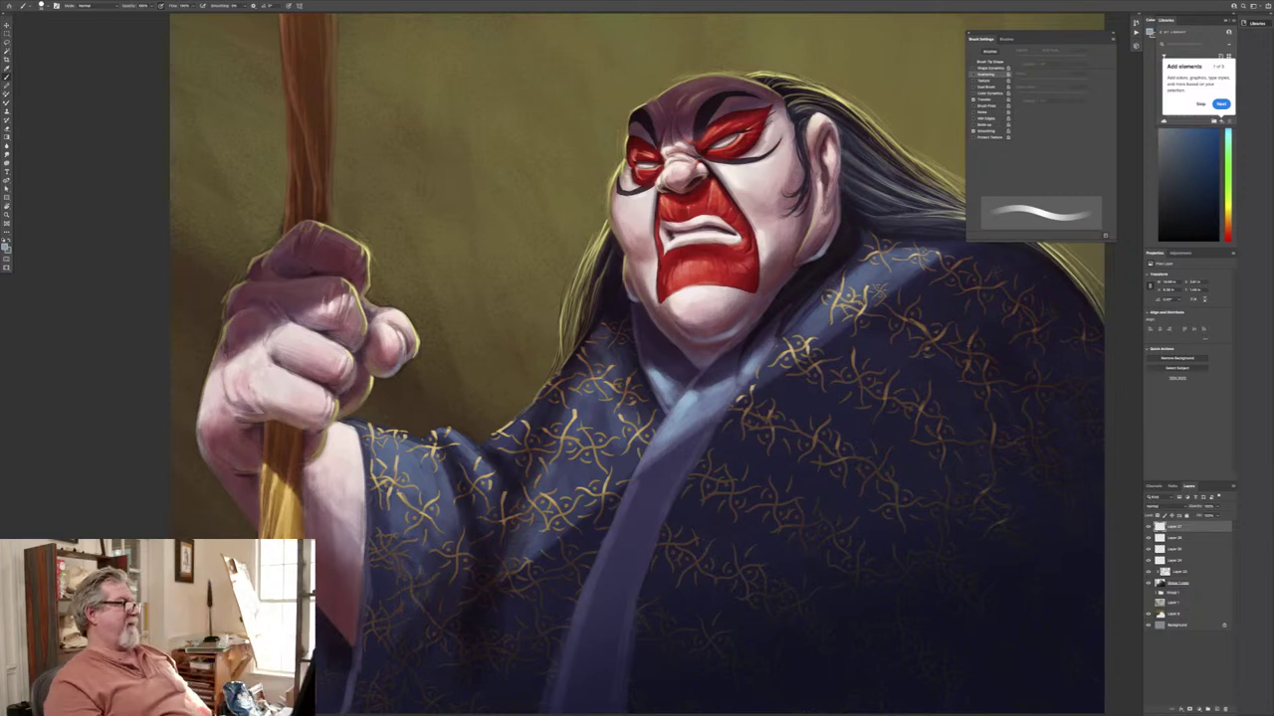
pyautogui.press('super+minus')
pyautogui.press('super+minus')
pyautogui.press('super+minus')
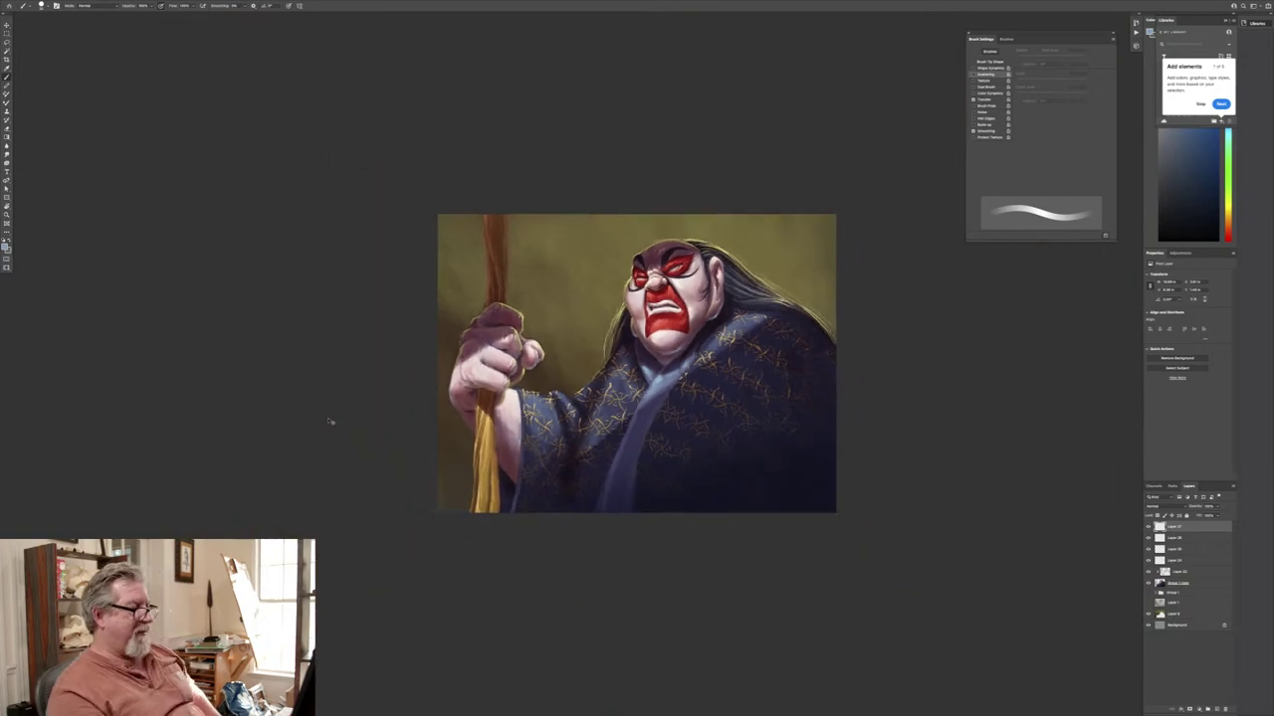
# Group the figure's paint layers, from the topmost down to the merged figure layer, and duplicate the group.
pyautogui.hotkey('ctrl', '+')
pyautogui.hotkey('ctrl', '+')
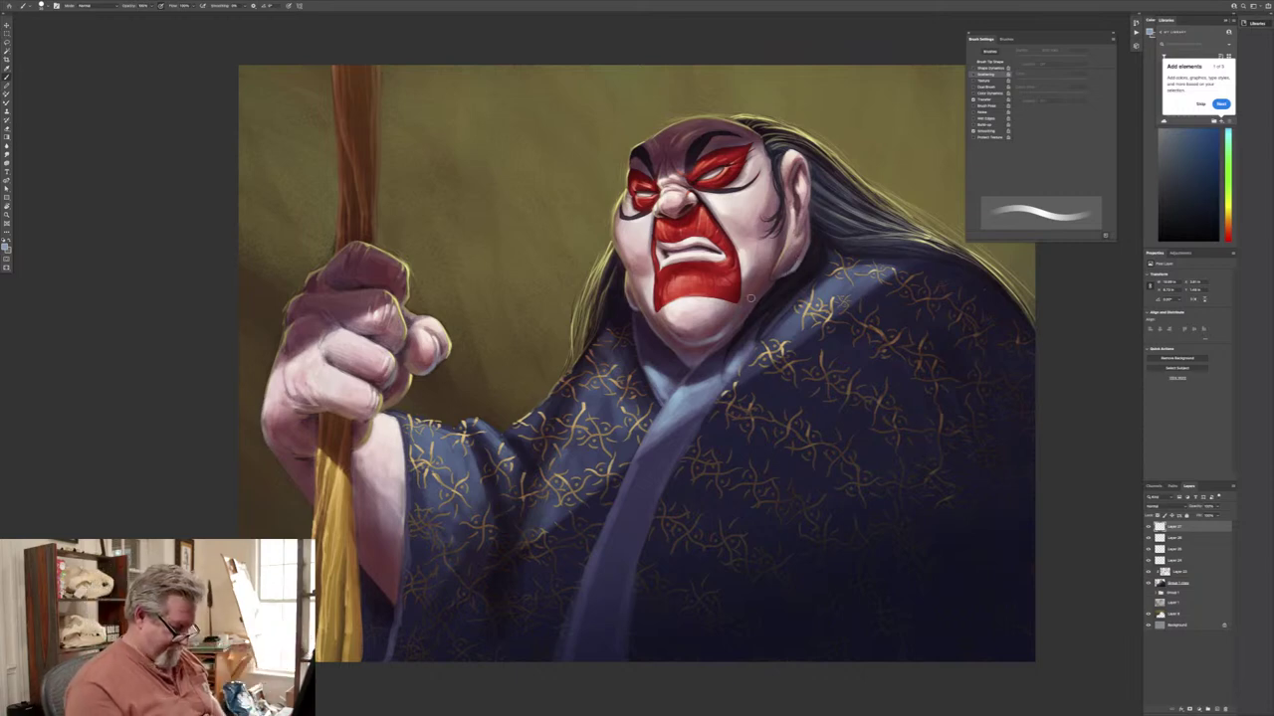
pyautogui.keyDown('shift'); pyautogui.click(1188, 585); pyautogui.keyUp('shift')
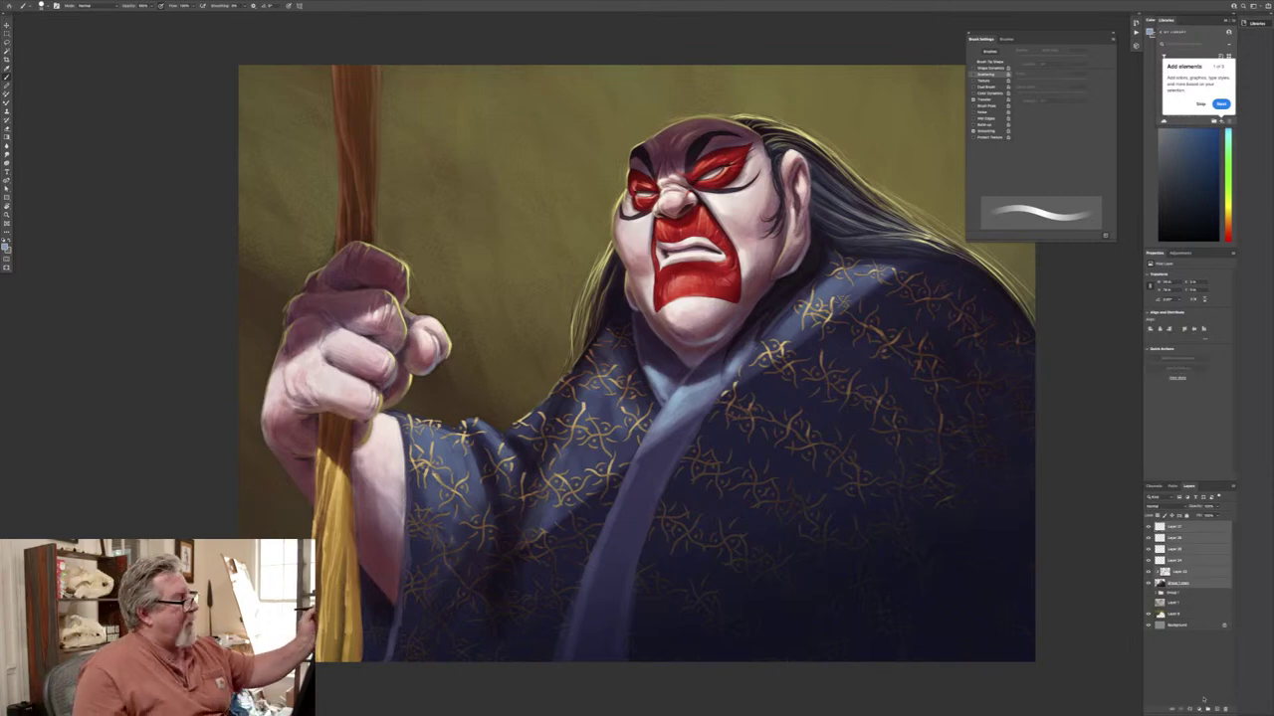
pyautogui.click(1207, 709)
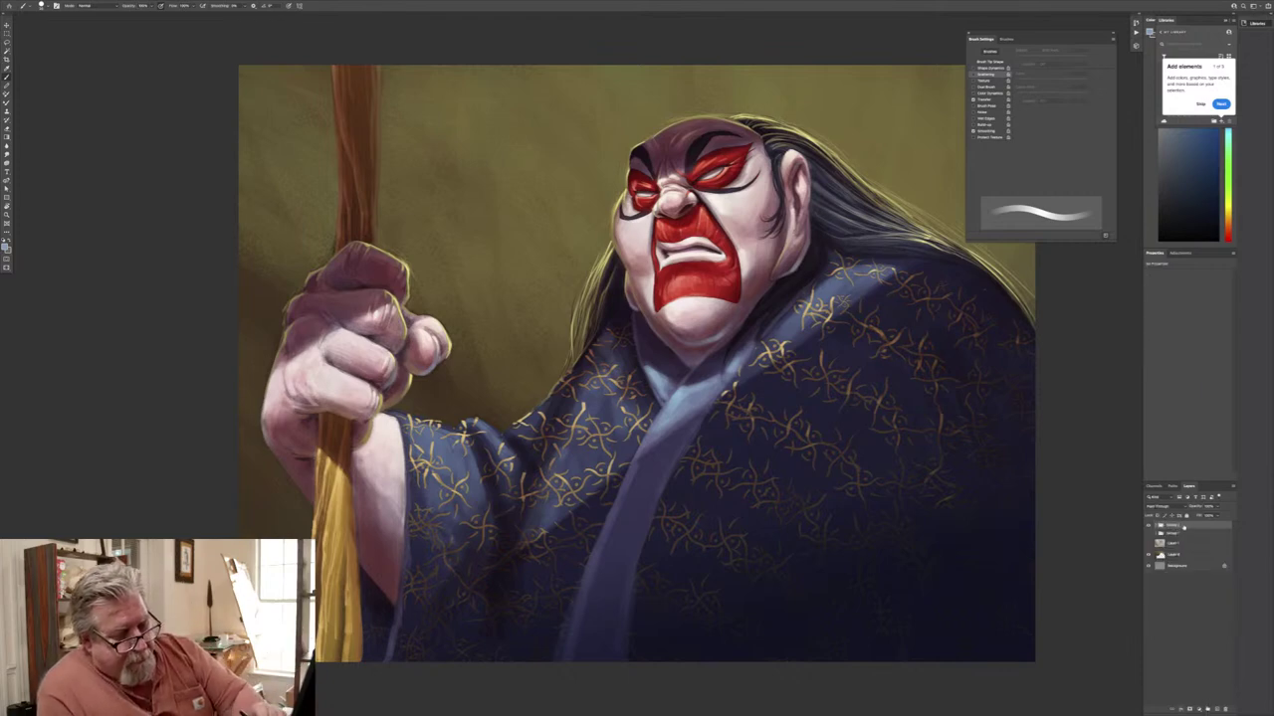
pyautogui.click(1215, 708)
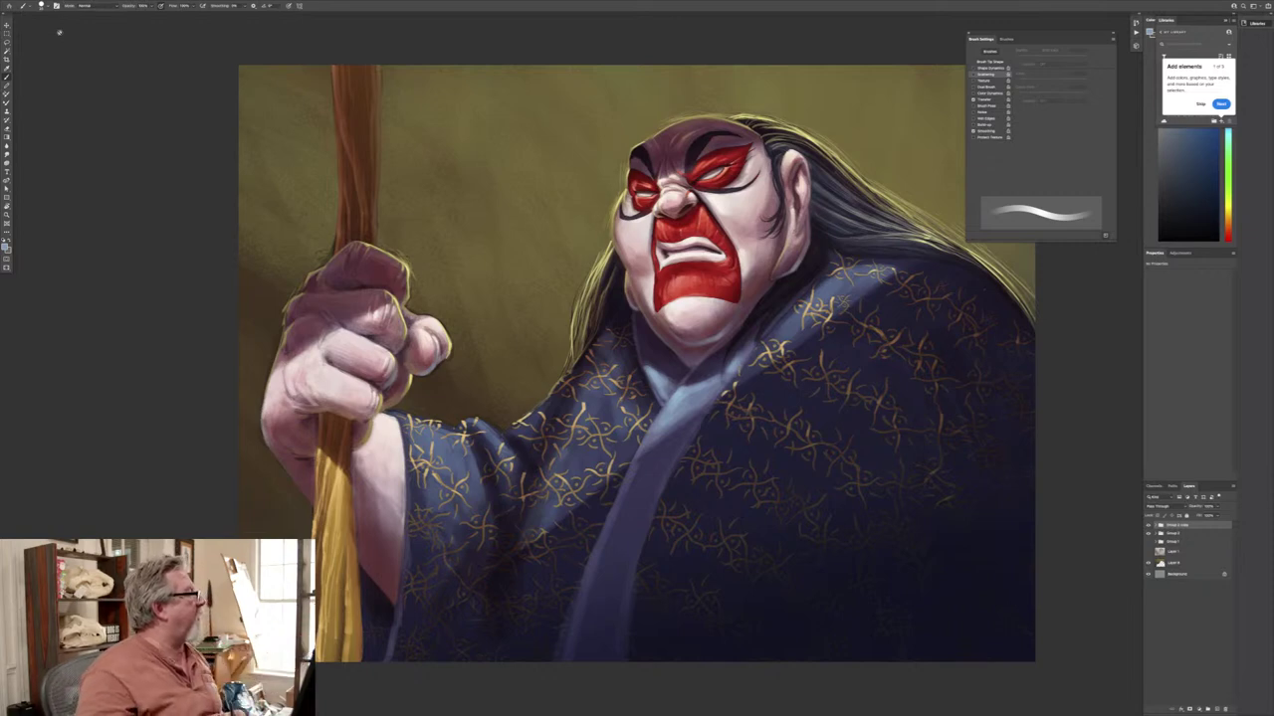
# Merge the duplicated figure group into a single layer.
pyautogui.scroll(3, 60, 32)
pyautogui.hscroll(-2, 60, 32)
pyautogui.hscroll(3, 46, 28)
pyautogui.scroll(-1, 45, 28)
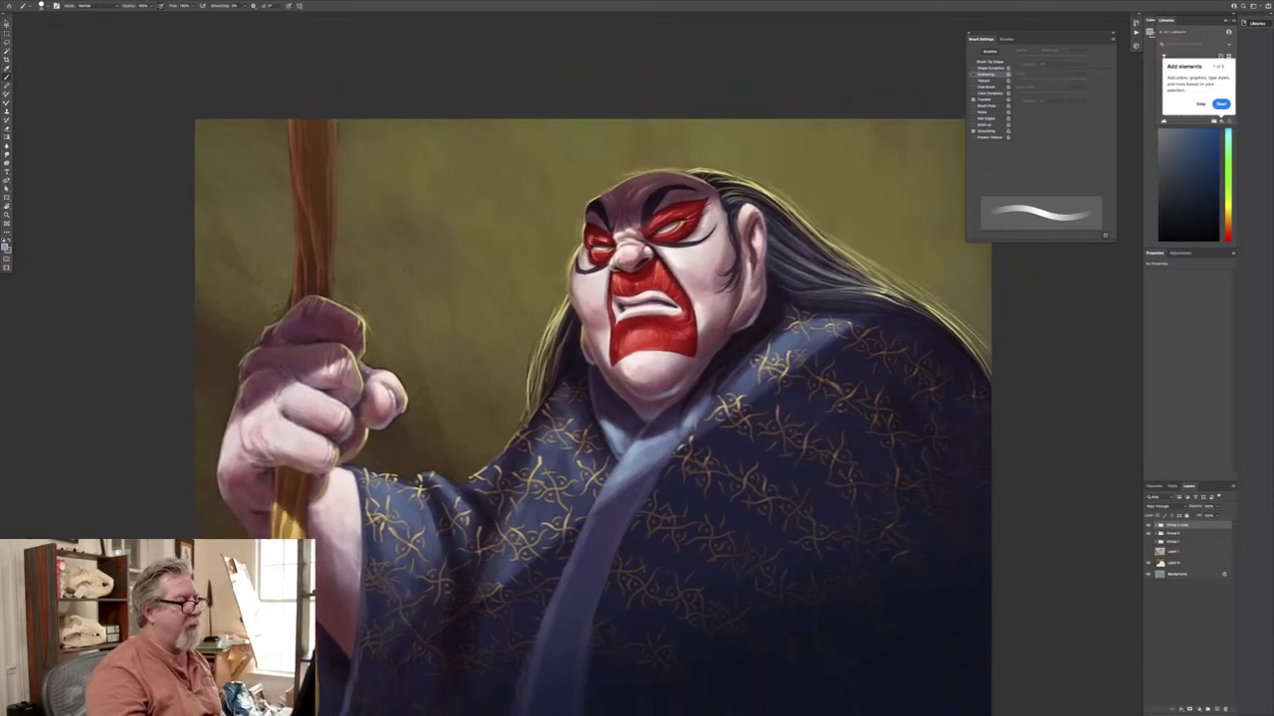
pyautogui.scroll(-3, 593, 398)
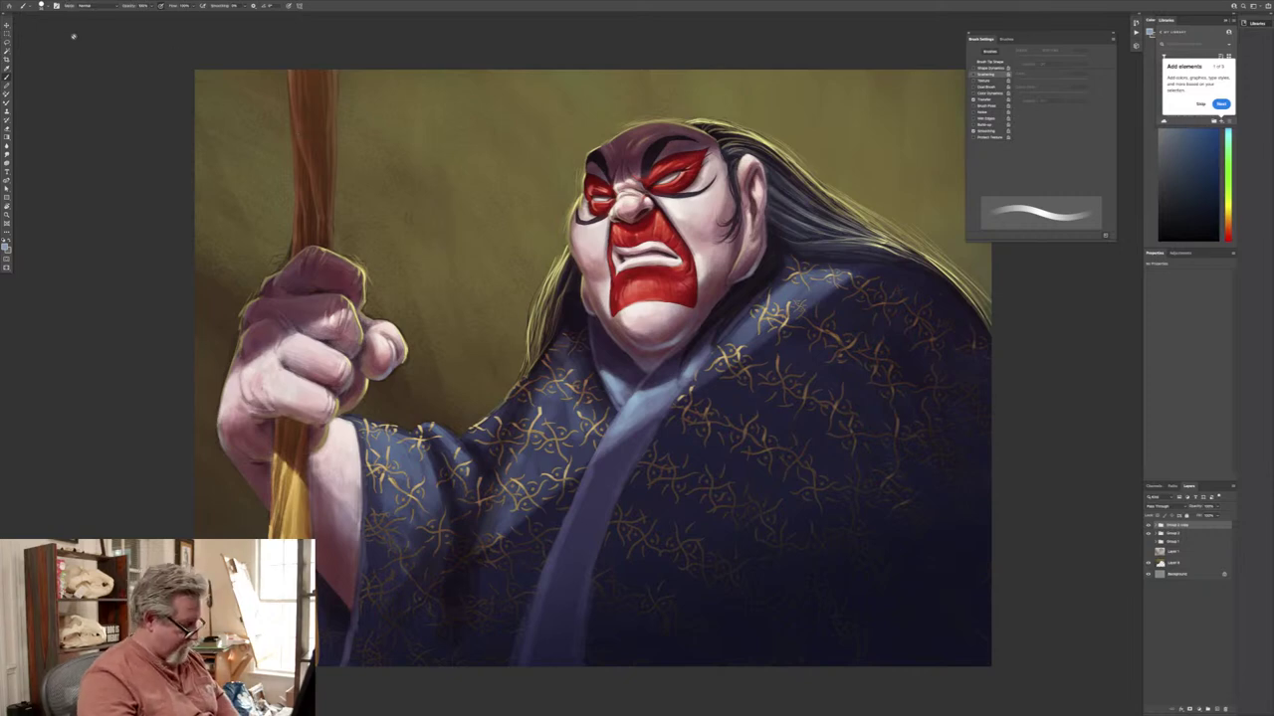
pyautogui.press('f')
pyautogui.press('f')
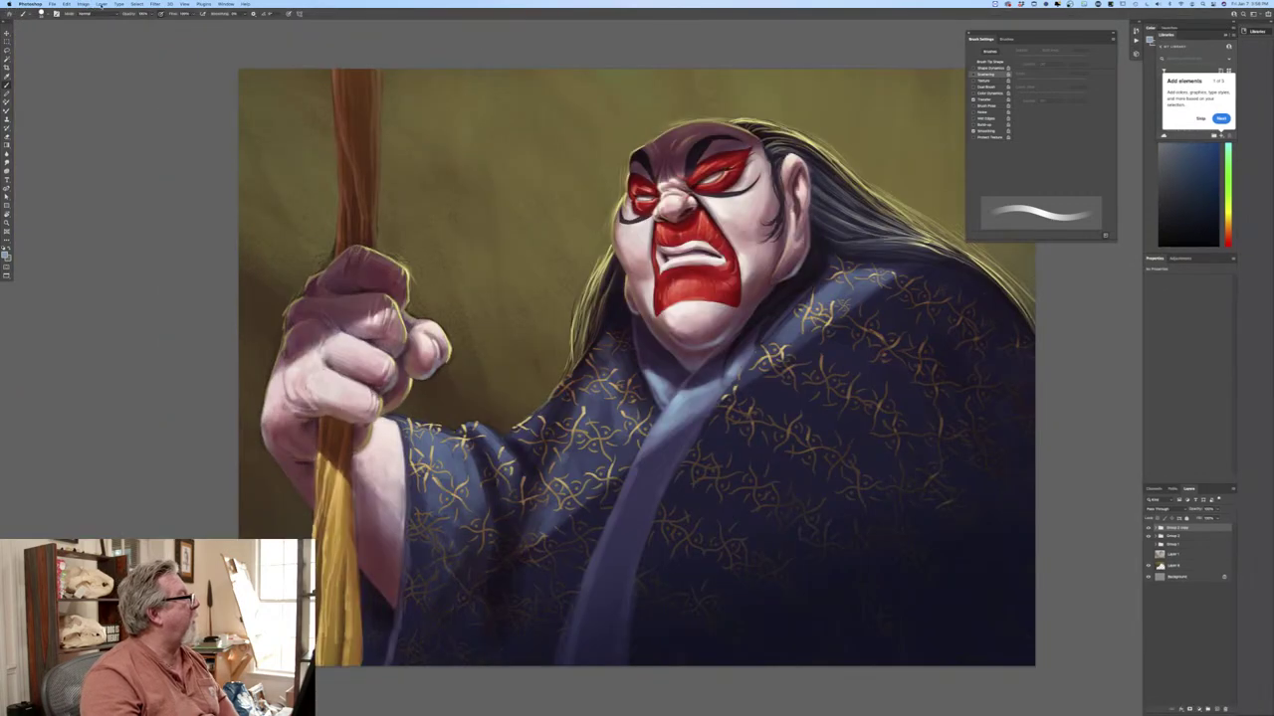
pyautogui.click(101, 4)
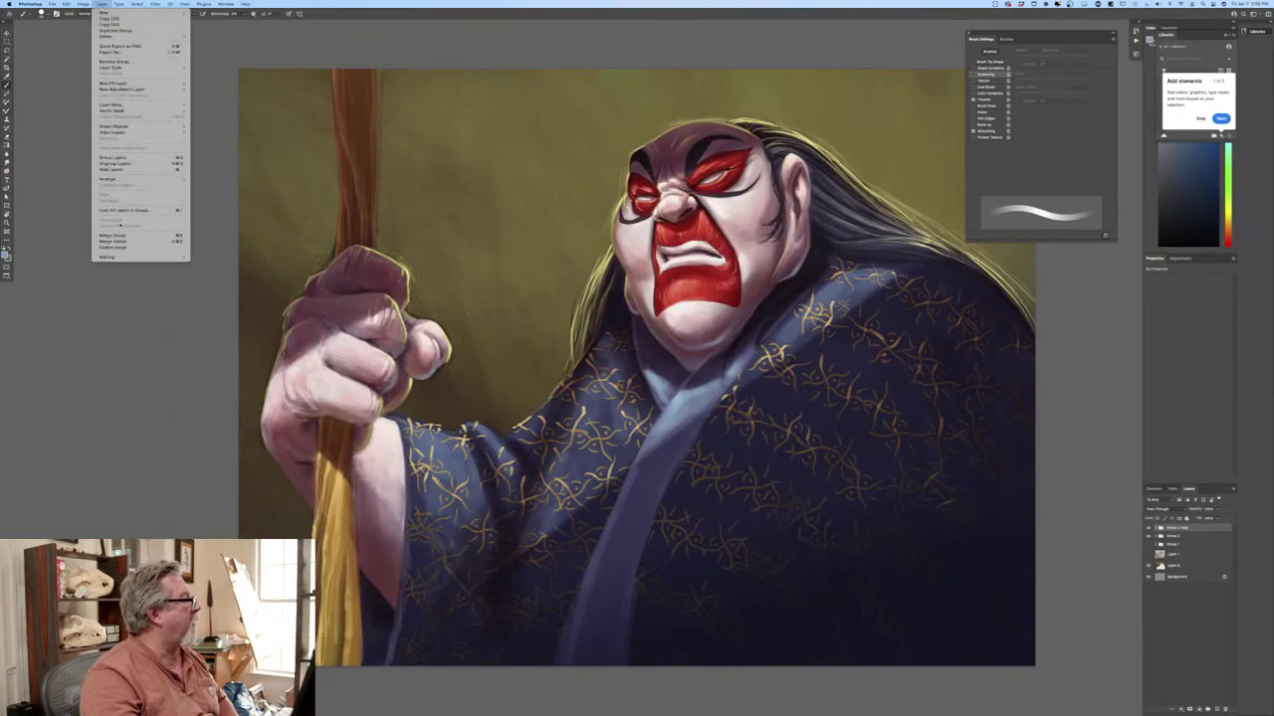
pyautogui.click(117, 235)
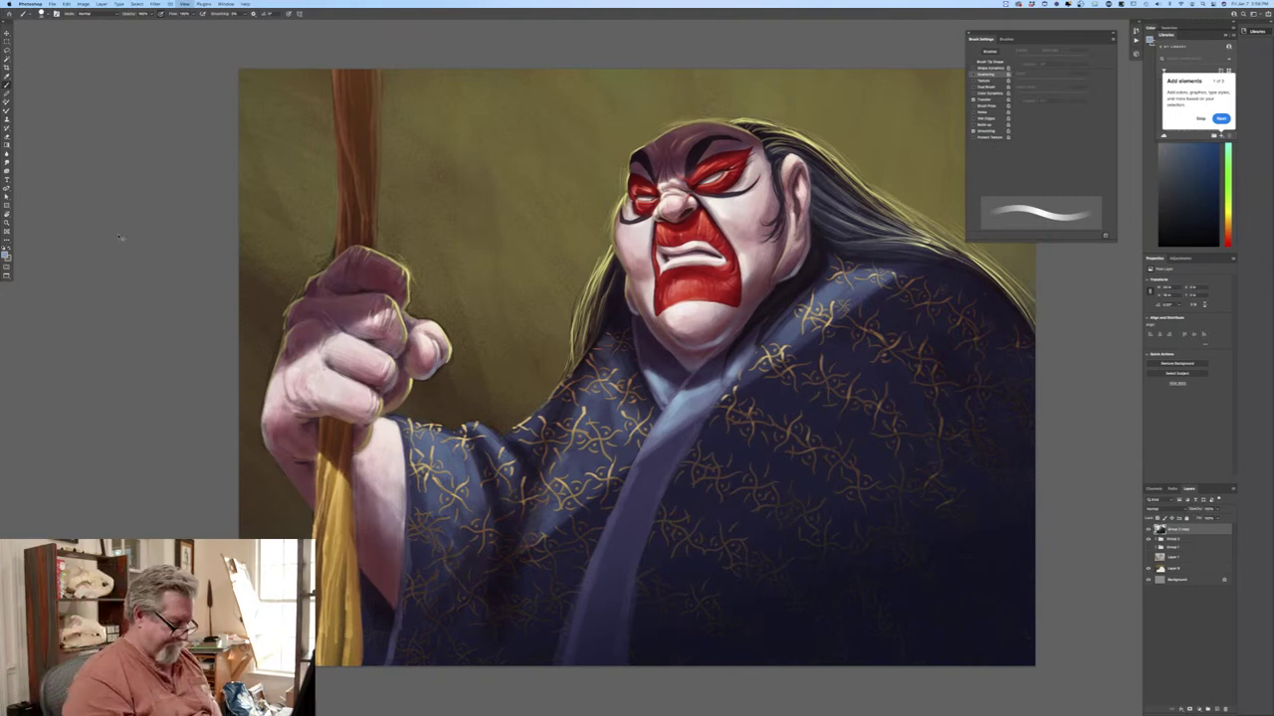
# Duplicate the merged figure layer and prepare the Smudge tool with a smaller tip on the copy.
pyautogui.press('super+minus')
pyautogui.press('super+minus')
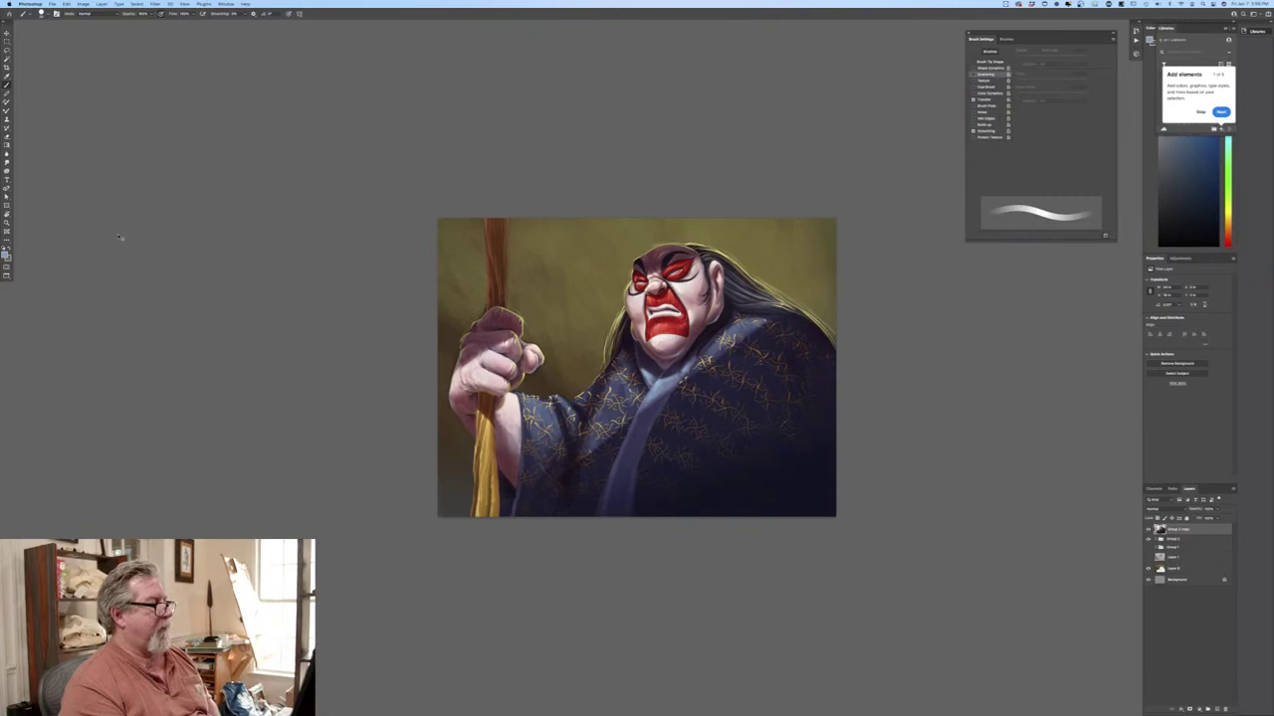
pyautogui.press('super+plus')
pyautogui.press('super+plus')
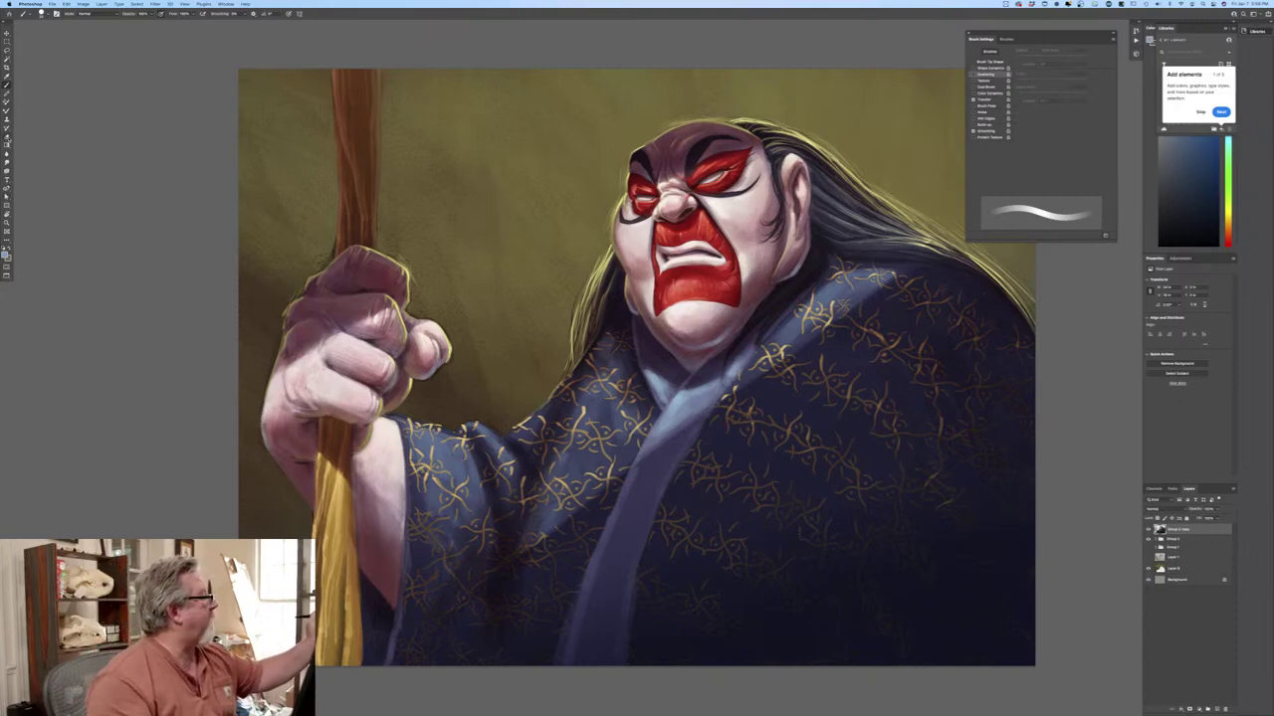
pyautogui.click(7, 162)
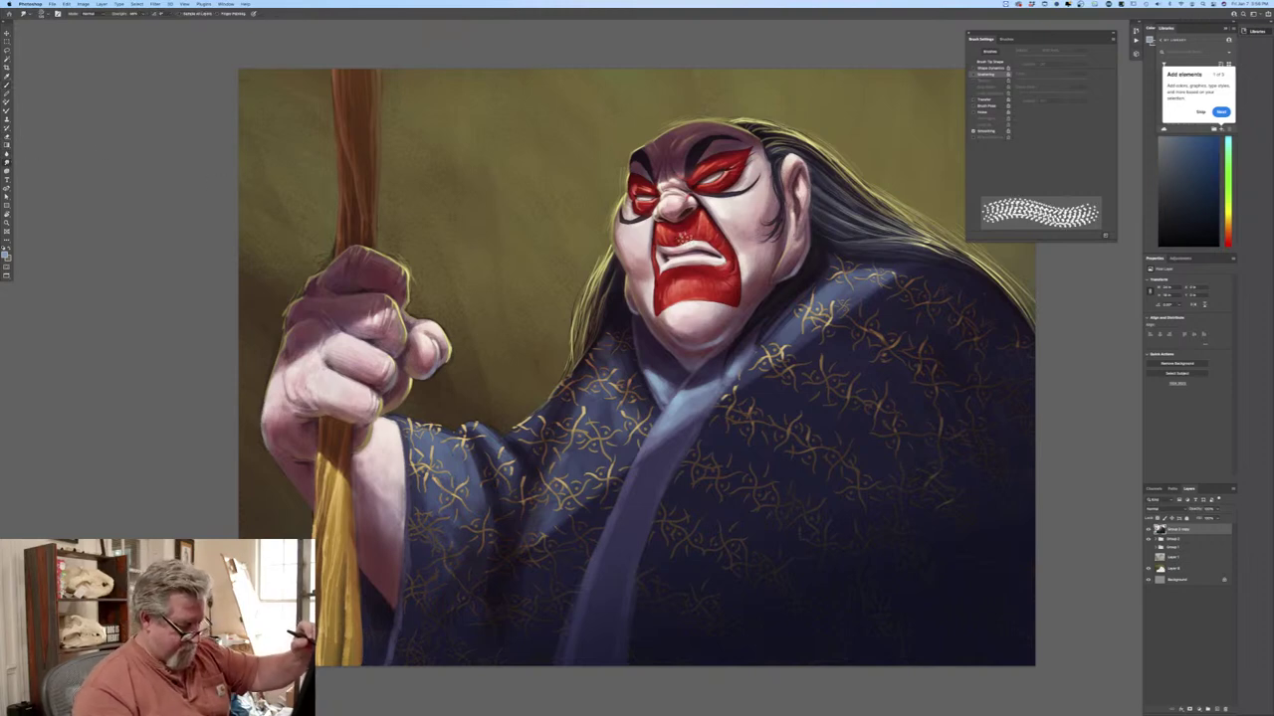
pyautogui.click(1216, 707)
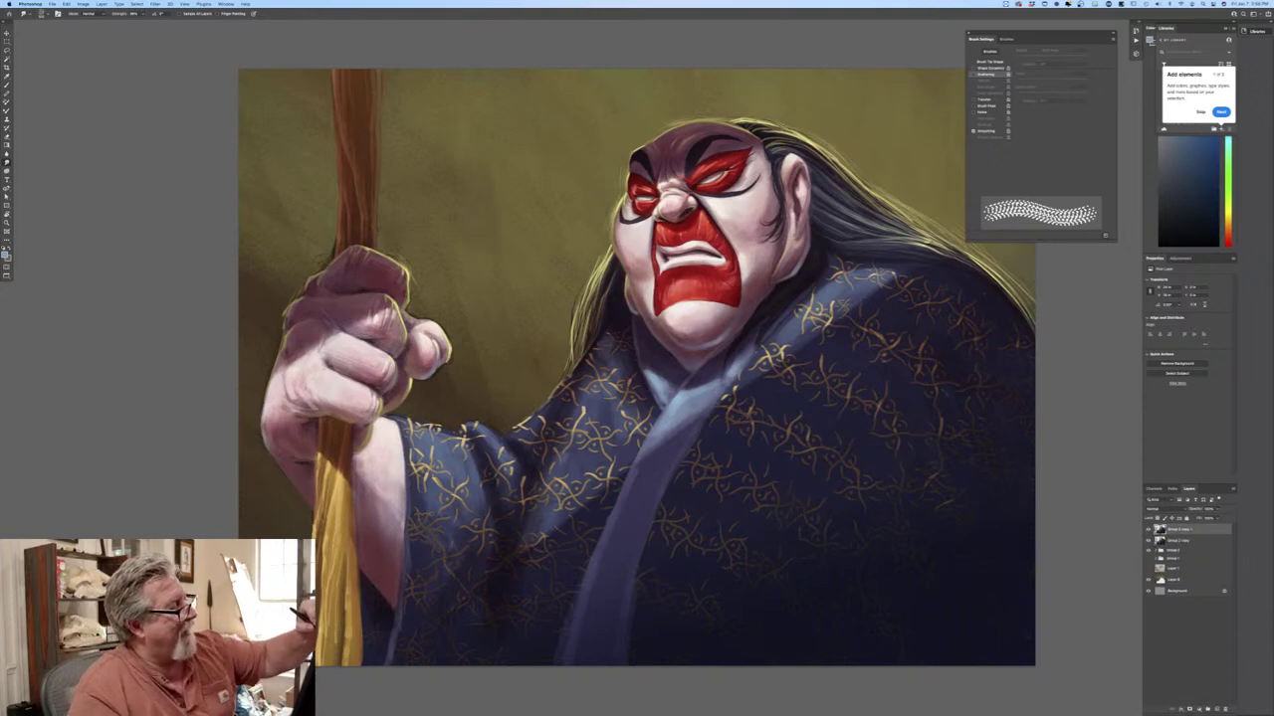
pyautogui.press('[')
pyautogui.press('[')
pyautogui.press('[')
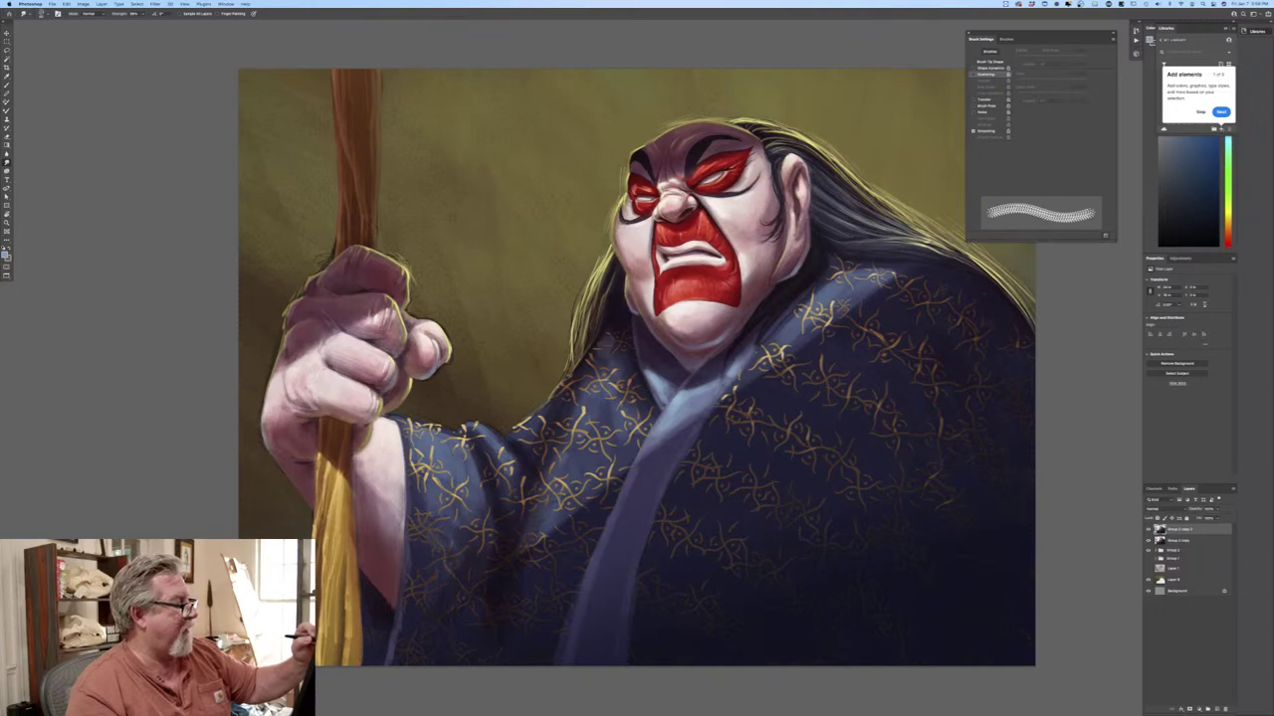
pyautogui.press('super+plus')
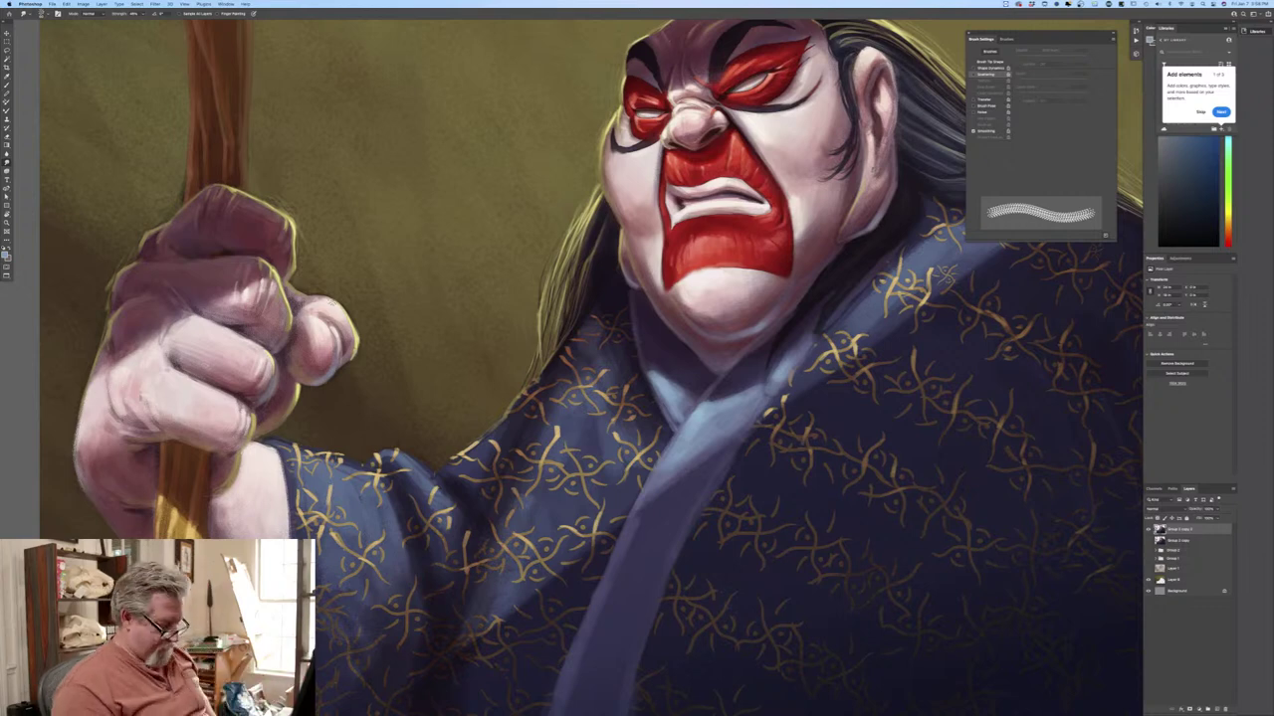
# Add a new layer directly above the painted background and set a golden yellow, based on the background's olive, as the foreground colour.
pyautogui.press('super+0')
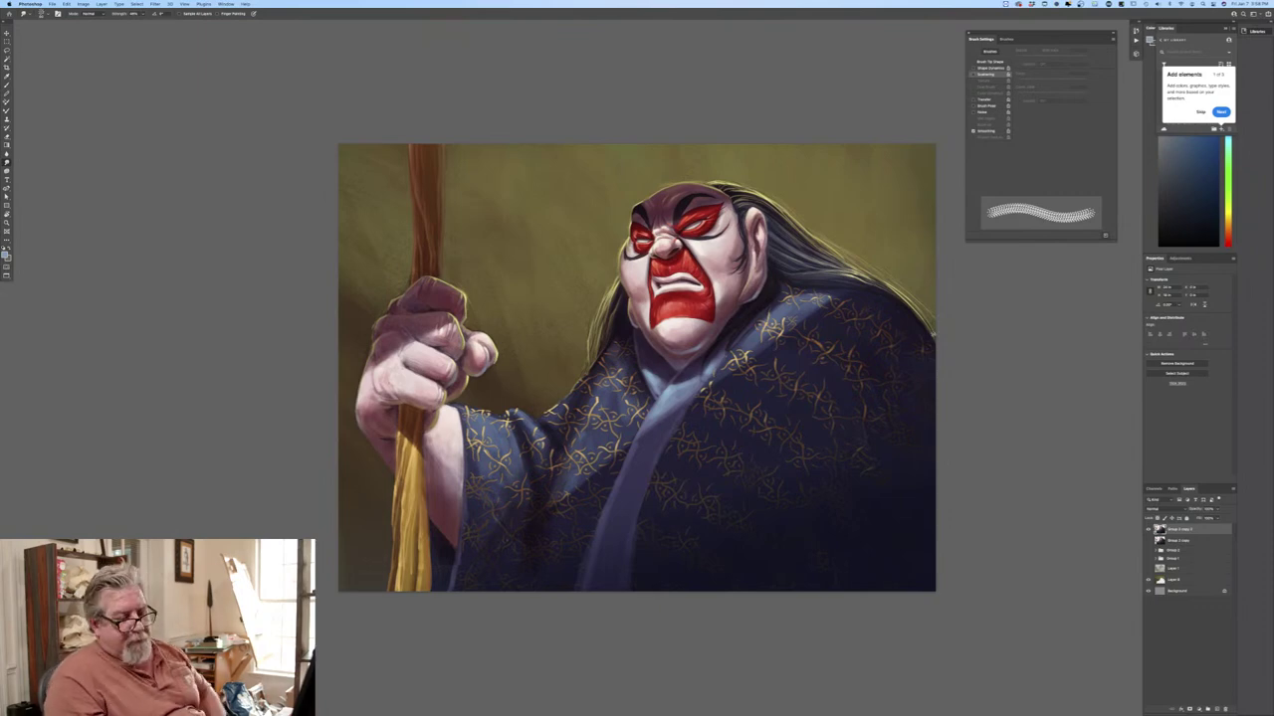
pyautogui.click(1179, 579)
pyautogui.click(1214, 709)
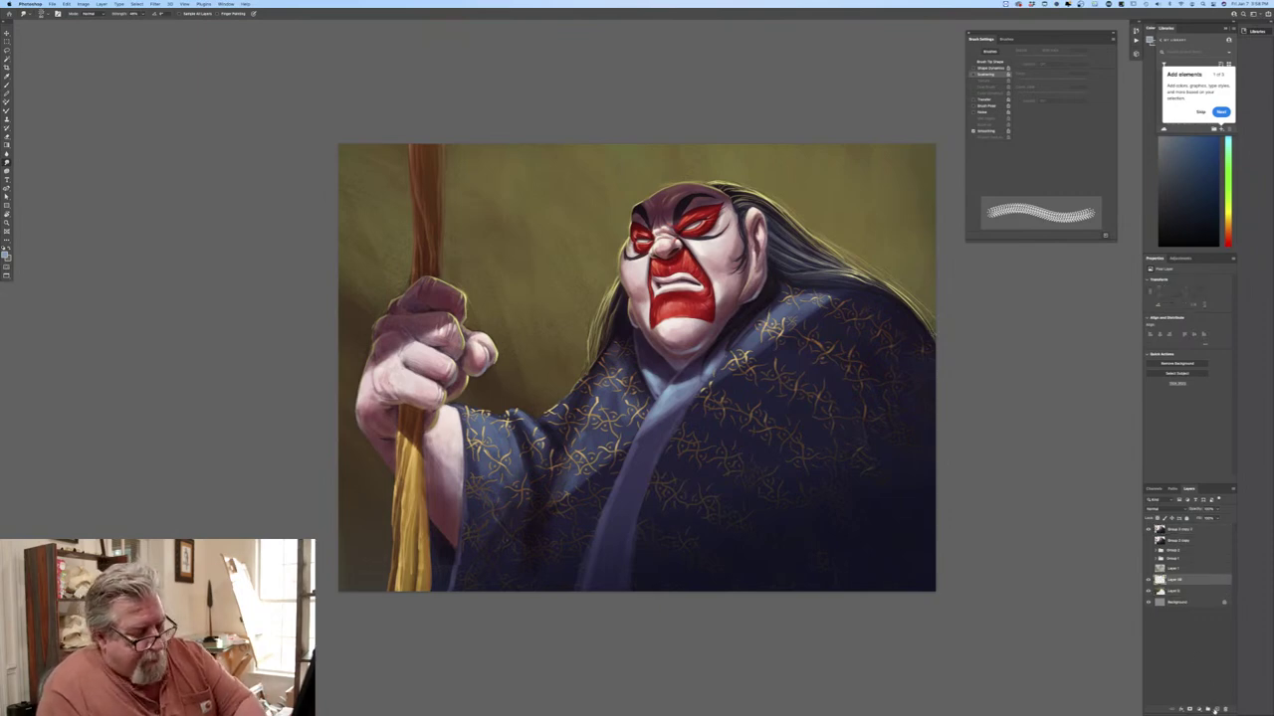
pyautogui.click(6, 254)
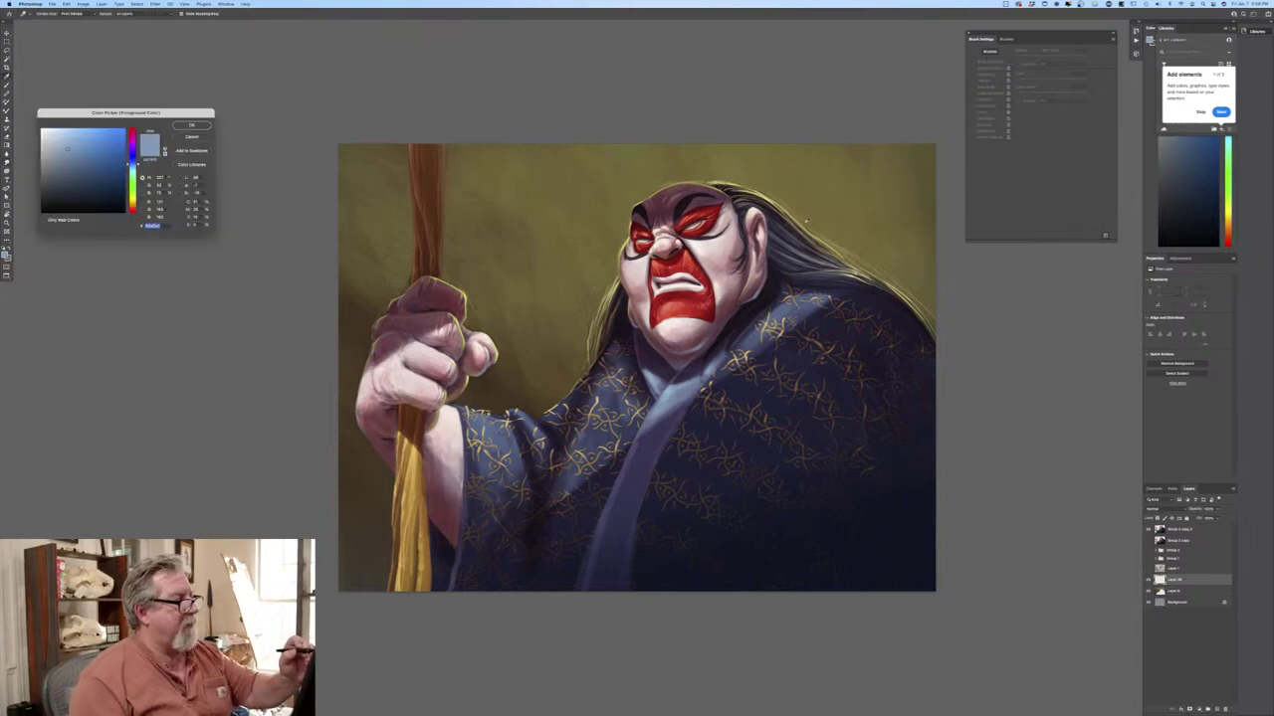
pyautogui.click(806, 213)
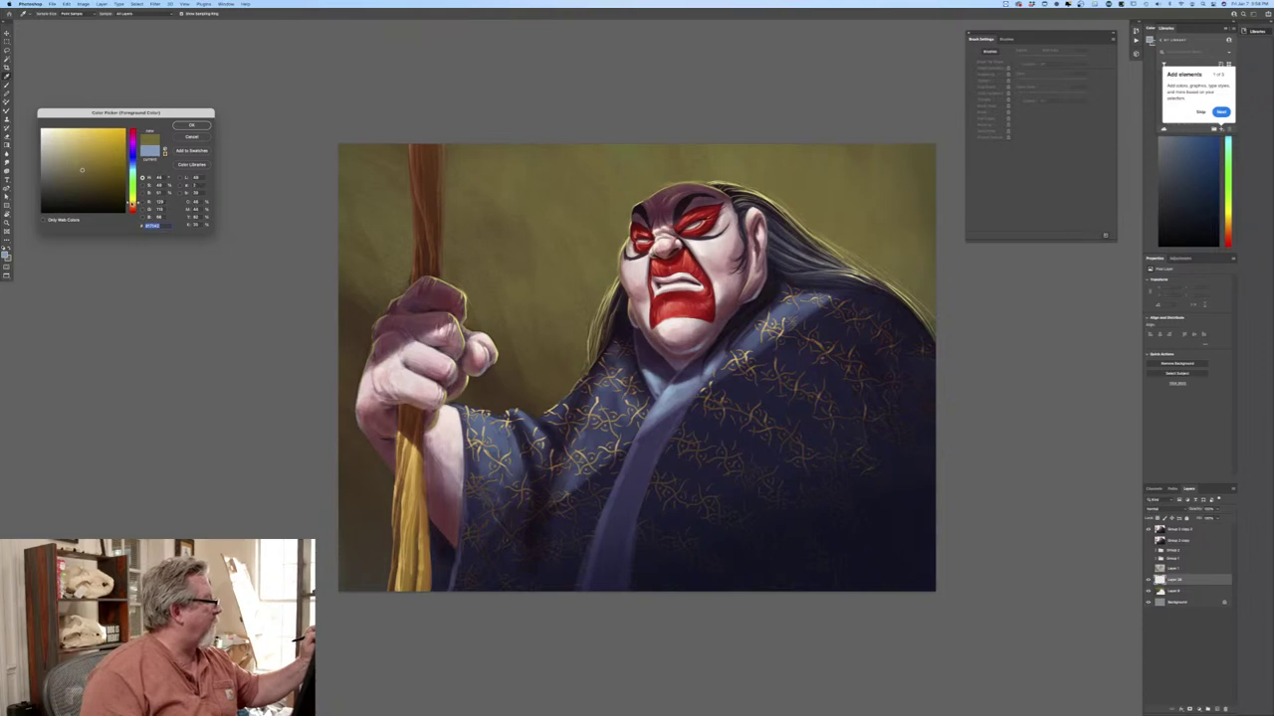
pyautogui.click(100, 151)
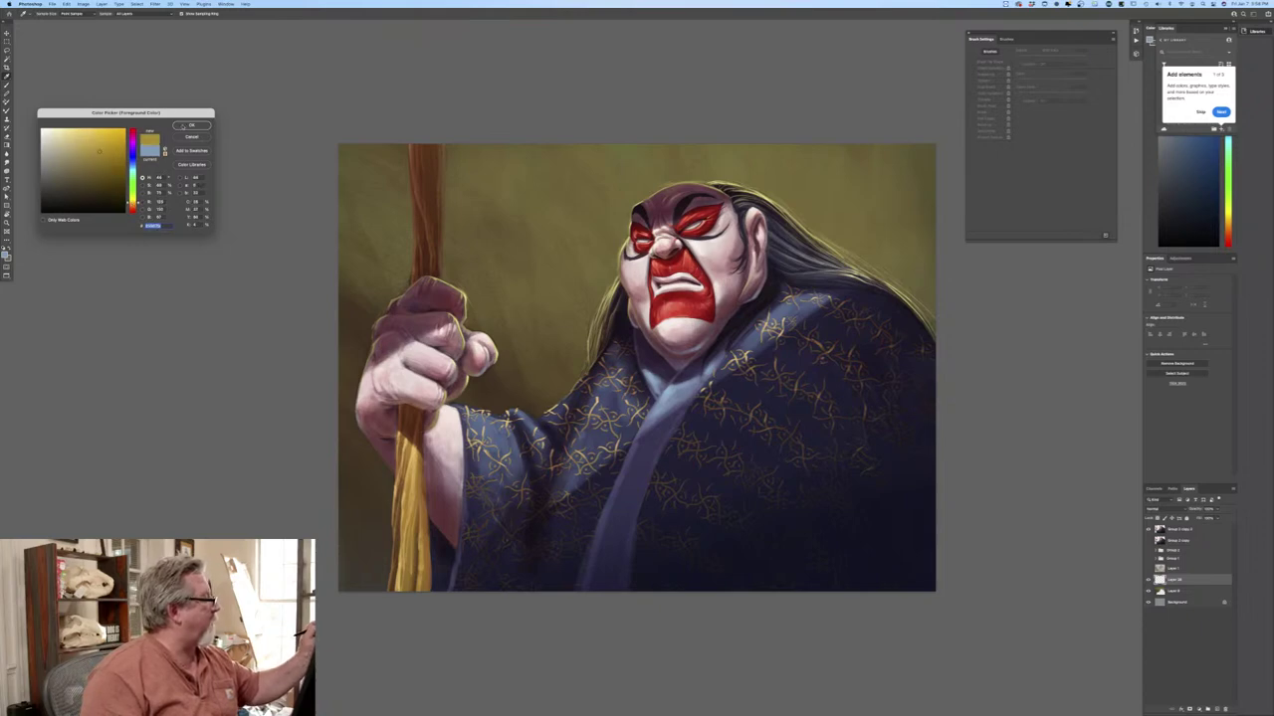
pyautogui.click(191, 125)
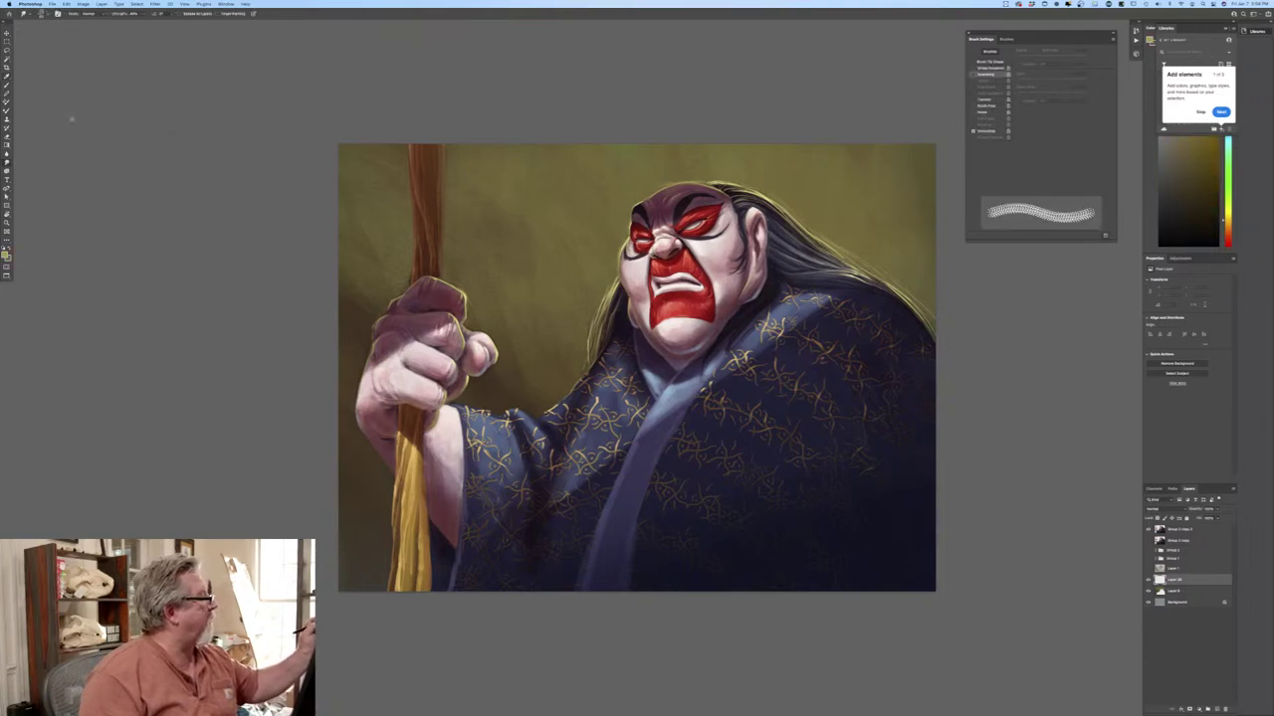
# Use the Gradient tool to build a golden glow in the background around the head, hair and shoulders.
pyautogui.click(7, 146)
pyautogui.click(26, 145)
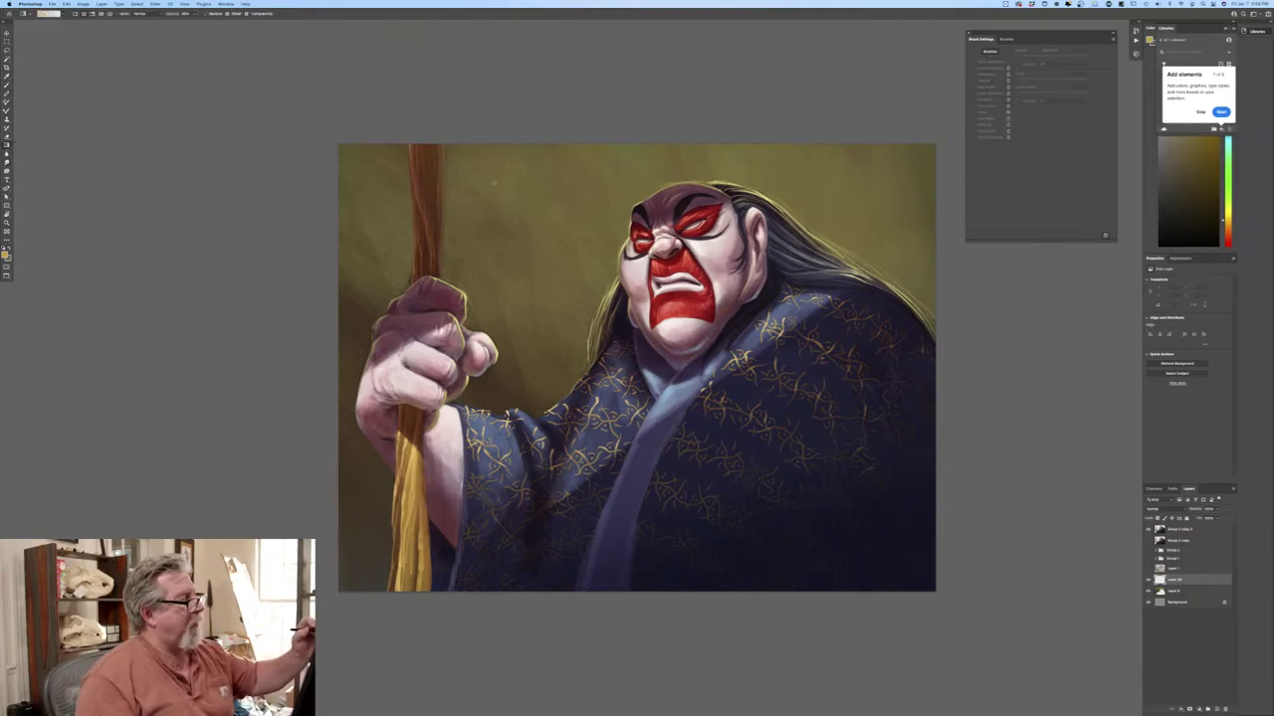
pyautogui.moveTo(668, 246); pyautogui.dragTo(526, 212)
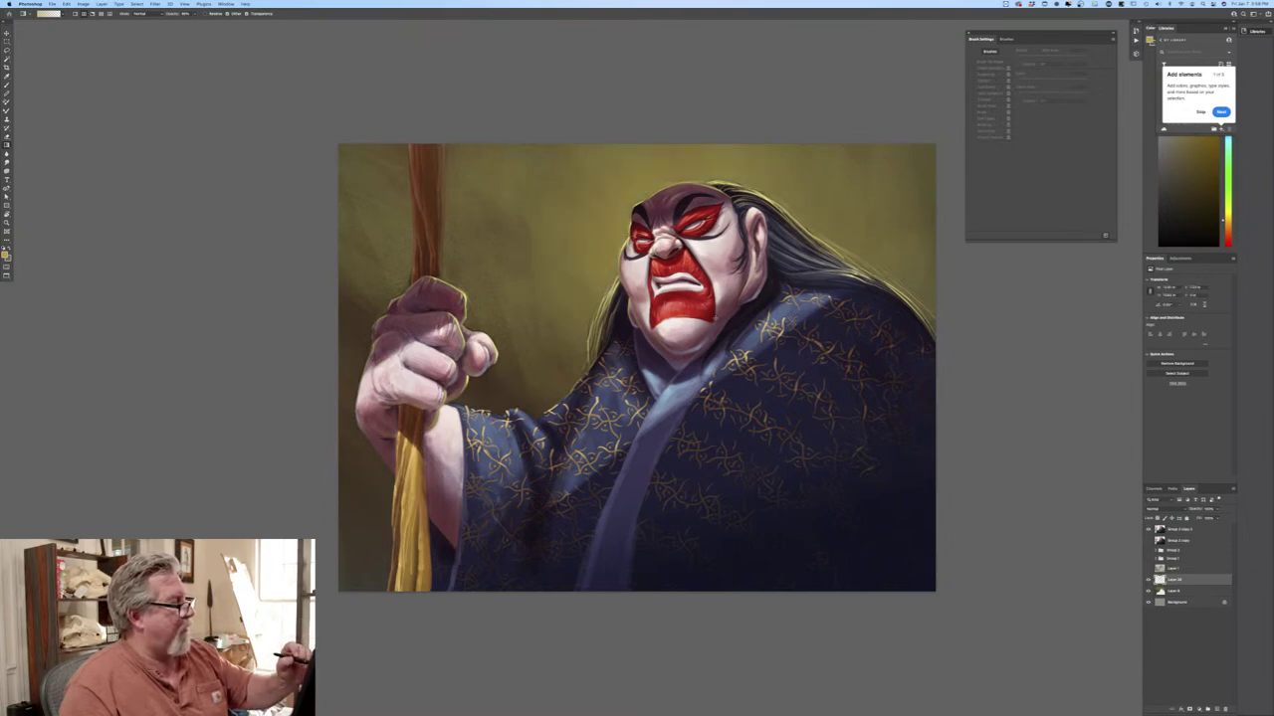
pyautogui.moveTo(767, 235); pyautogui.dragTo(820, 167)
pyautogui.moveTo(803, 285); pyautogui.dragTo(902, 239)
pyautogui.moveTo(839, 320); pyautogui.dragTo(911, 317)
pyautogui.moveTo(631, 318); pyautogui.dragTo(495, 258)
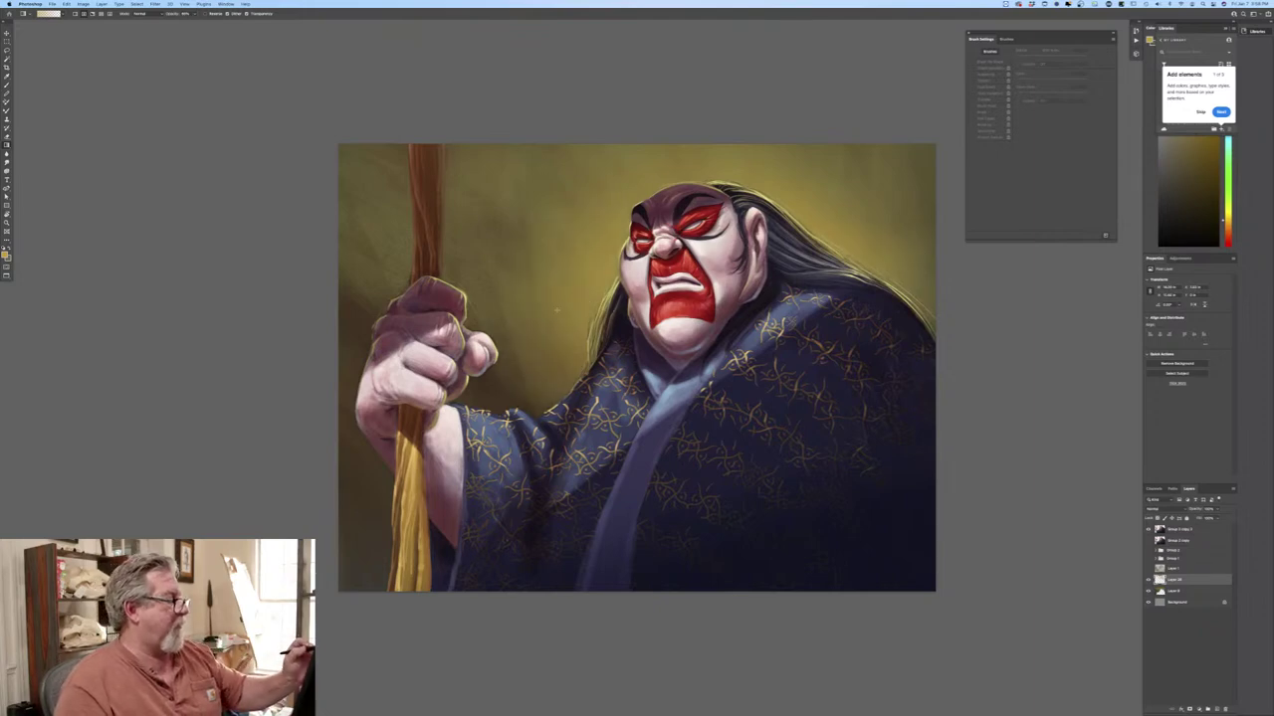
# Extend the golden gradient glow beside the sleeve, above the head and into the upper-right corner of the background.
pyautogui.moveTo(605, 389); pyautogui.dragTo(512, 375)
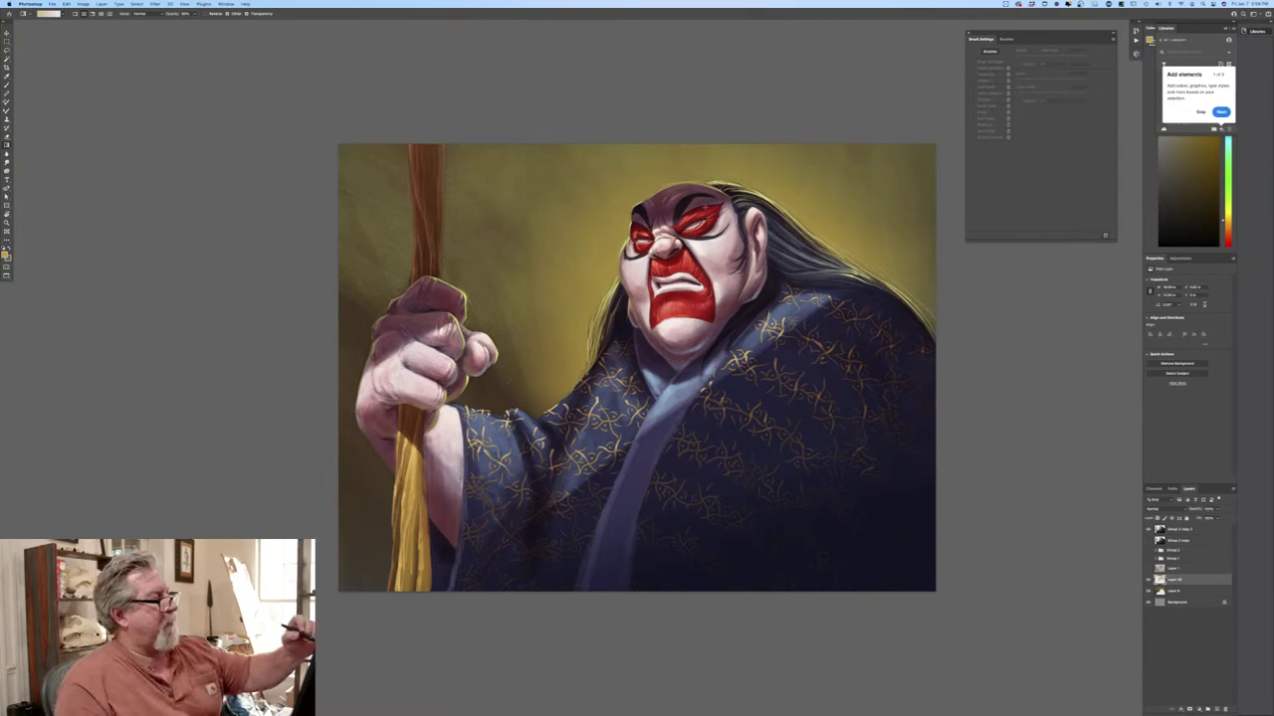
pyautogui.moveTo(760, 211); pyautogui.dragTo(788, 83)
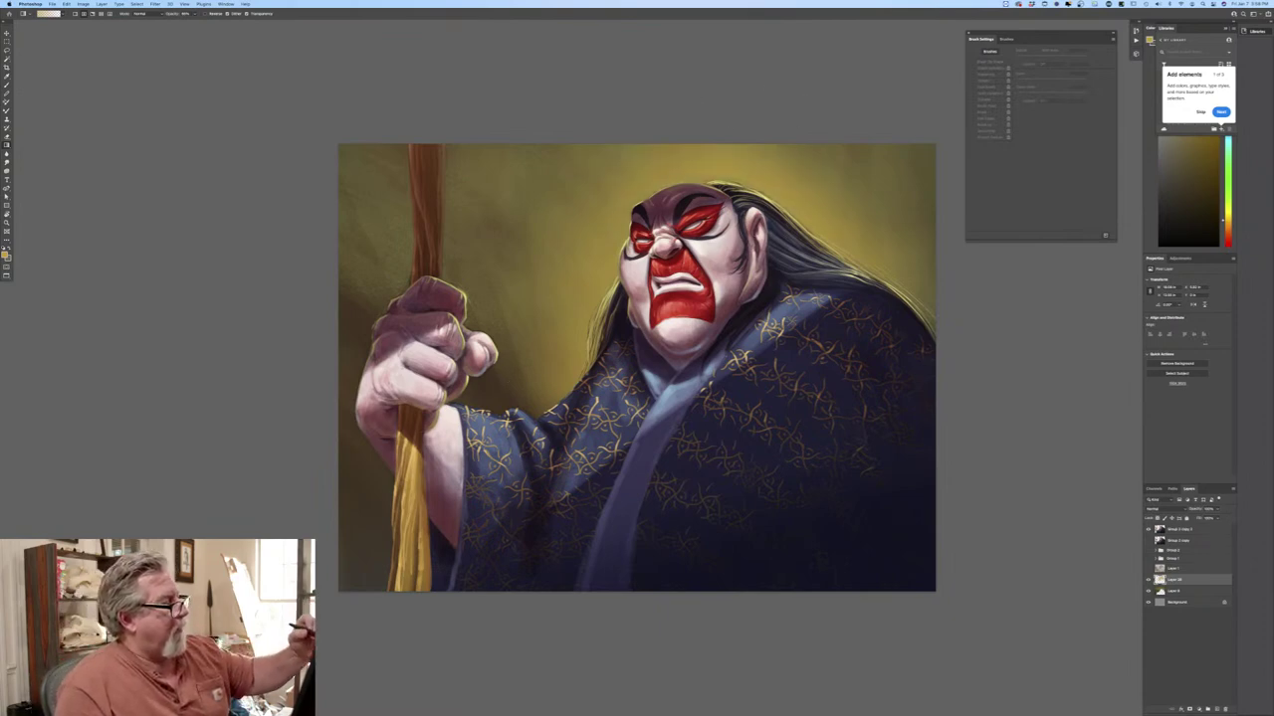
pyautogui.moveTo(665, 221); pyautogui.dragTo(583, 131)
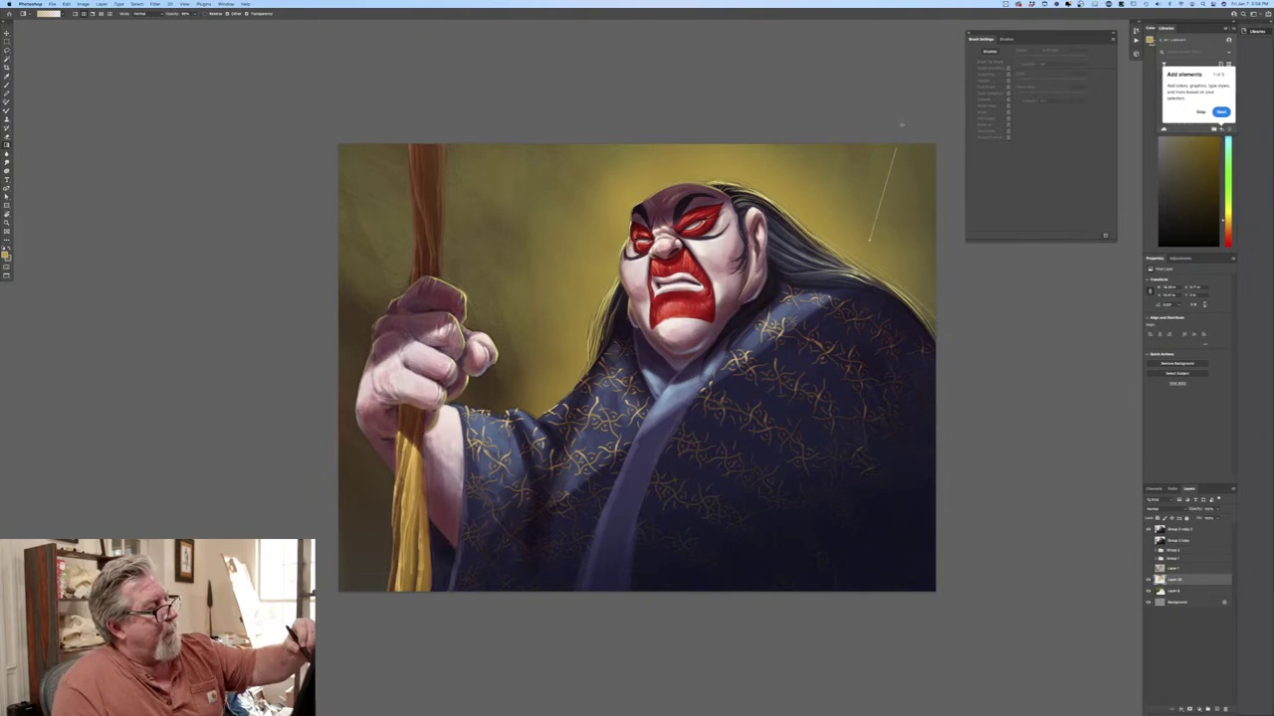
pyautogui.moveTo(880, 204); pyautogui.dragTo(899, 123)
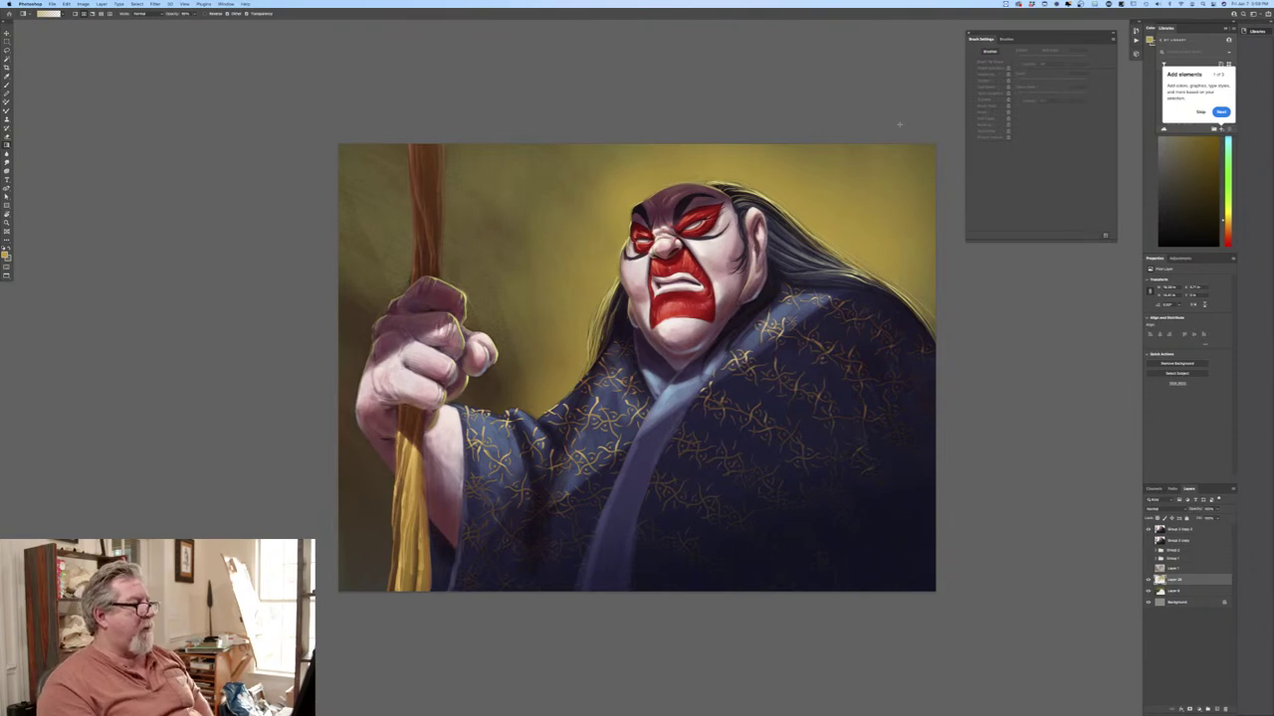
# Add gradient light to the lower-left background behind the forearm and staff, and undo the last gradient.
pyautogui.moveTo(520, 460); pyautogui.dragTo(470, 376)
pyautogui.moveTo(453, 576); pyautogui.dragTo(376, 517)
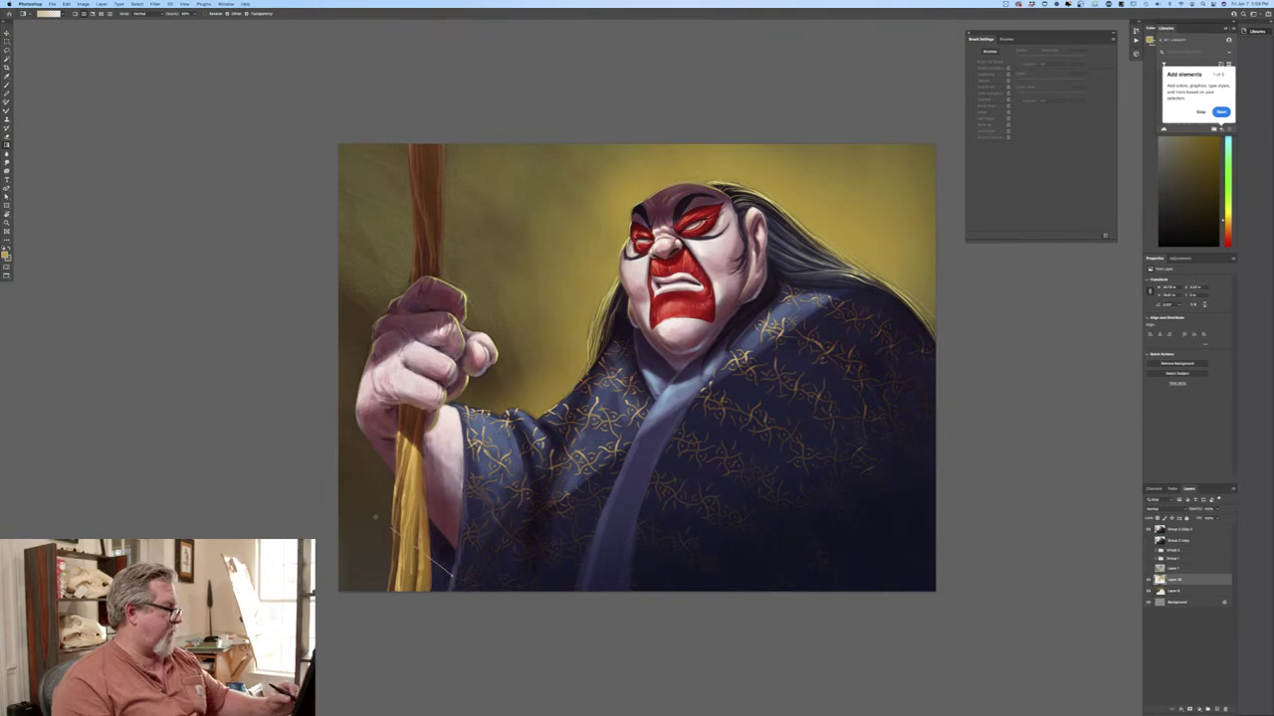
pyautogui.hotkey('ctrl', 'z')
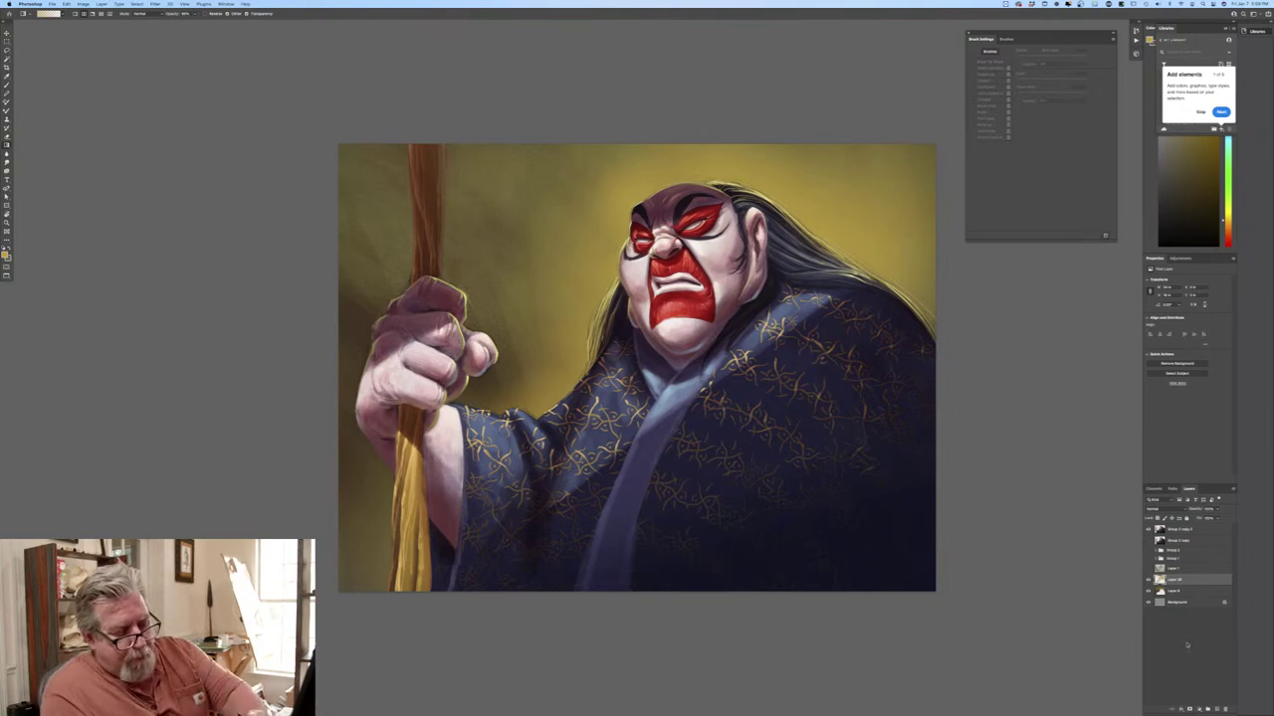
# Add a new layer above the golden glow layer and find a scattered speckle brush in the brush library.
pyautogui.click(1212, 708)
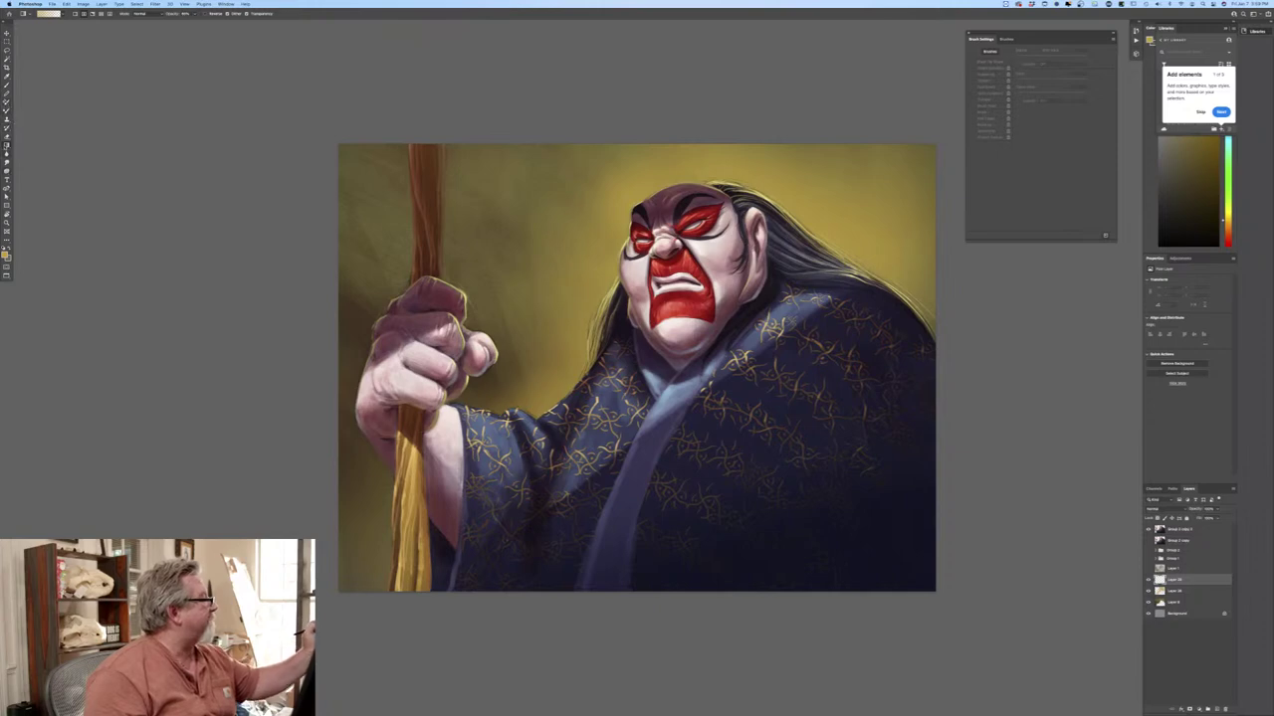
pyautogui.press('b')
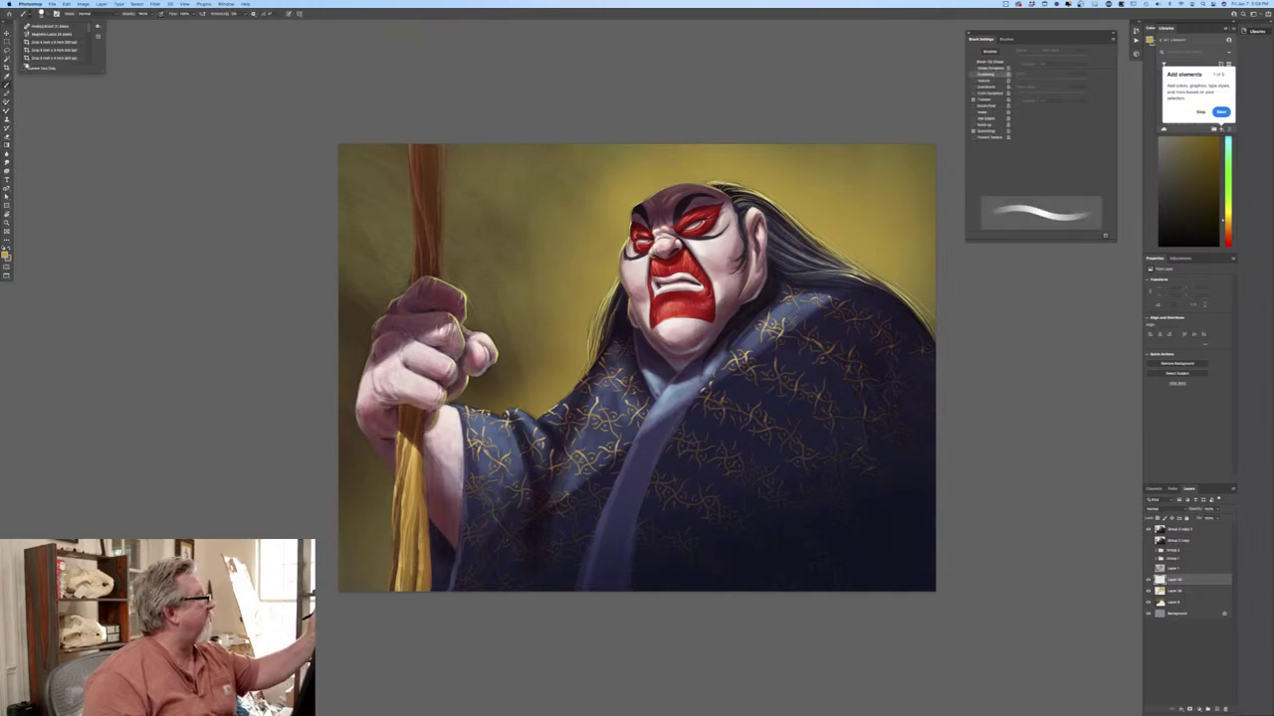
pyautogui.click(42, 13)
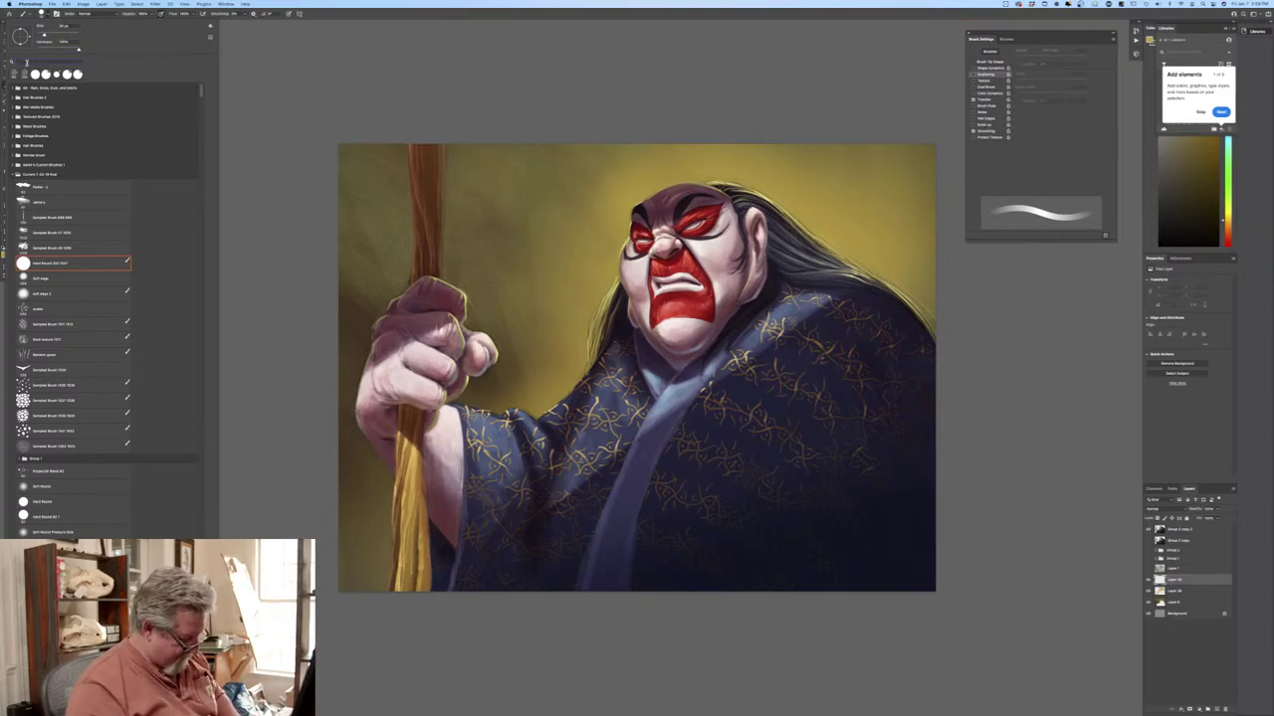
pyautogui.write('c')
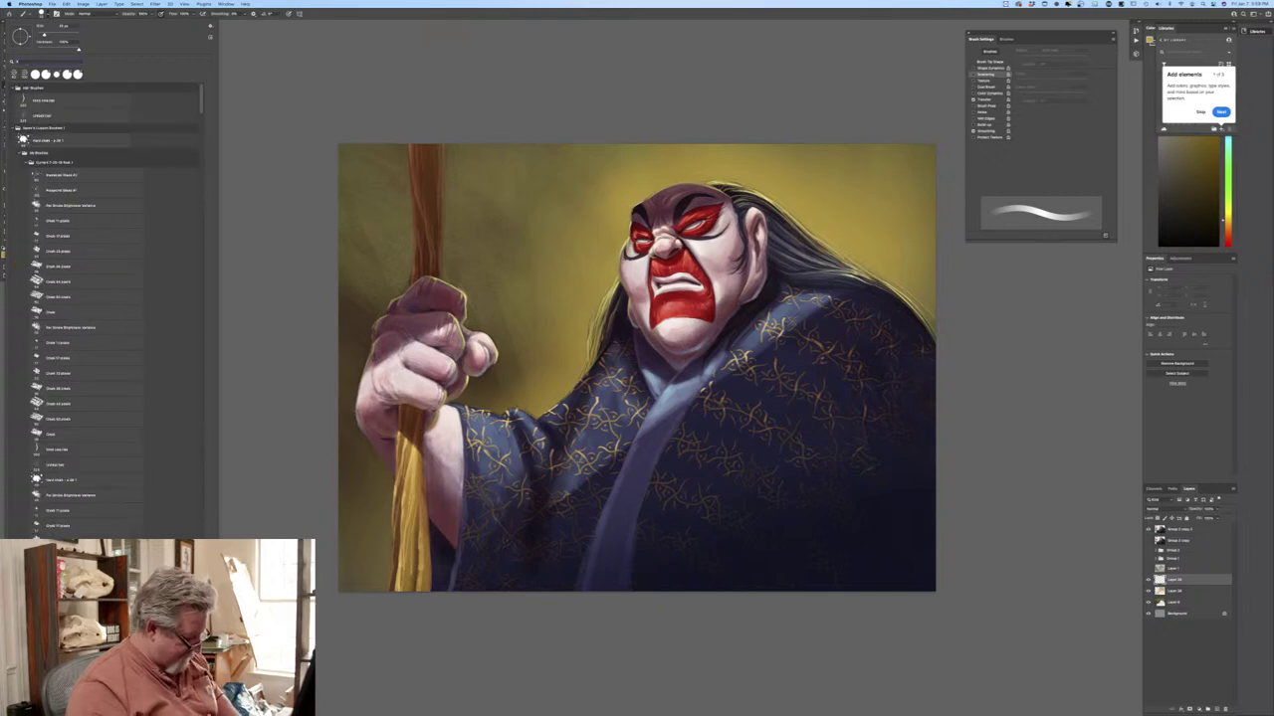
pyautogui.write('ray')
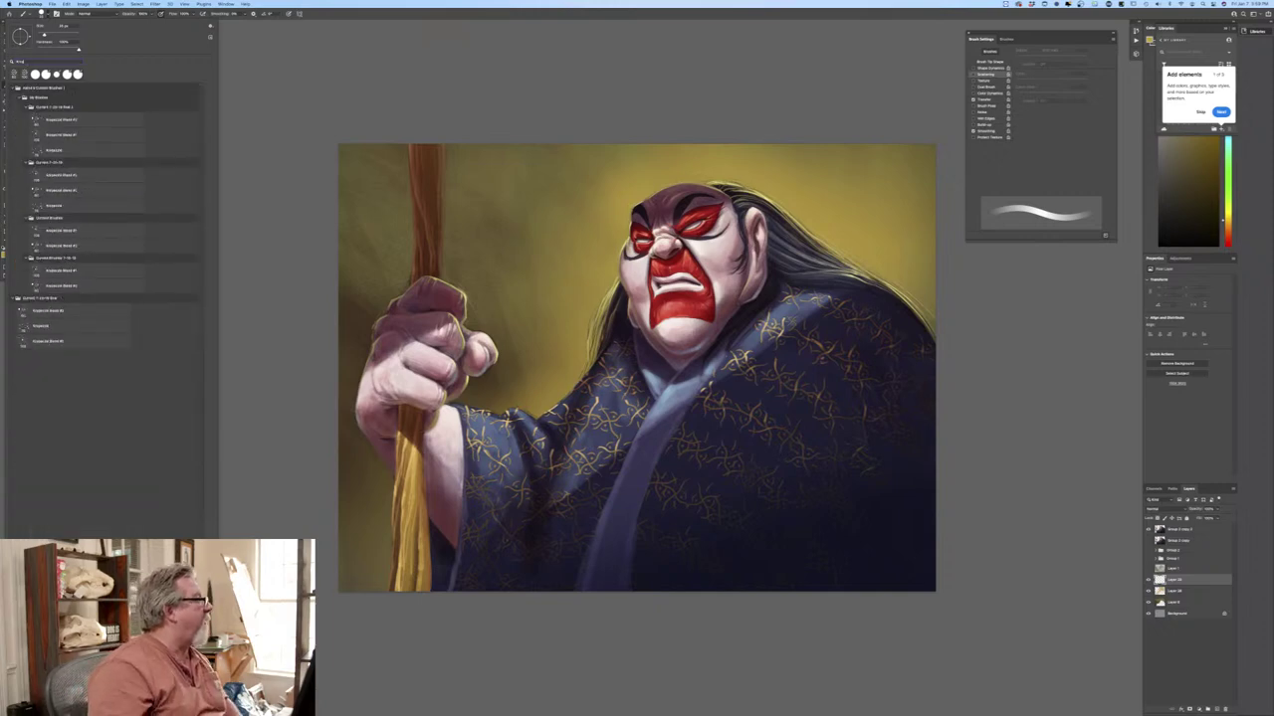
pyautogui.click(58, 136)
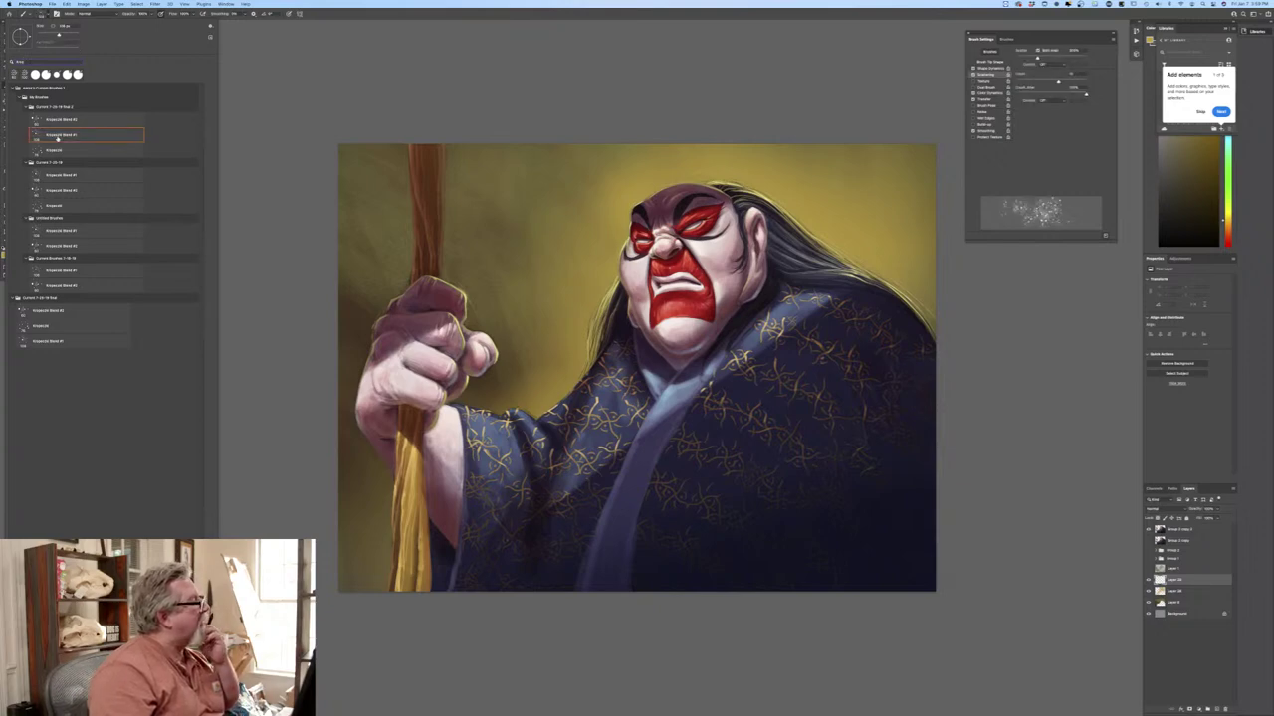
# Paint golden specks over the background between the staff and head, around the hair and beside the forearm.
pyautogui.click(410, 315)
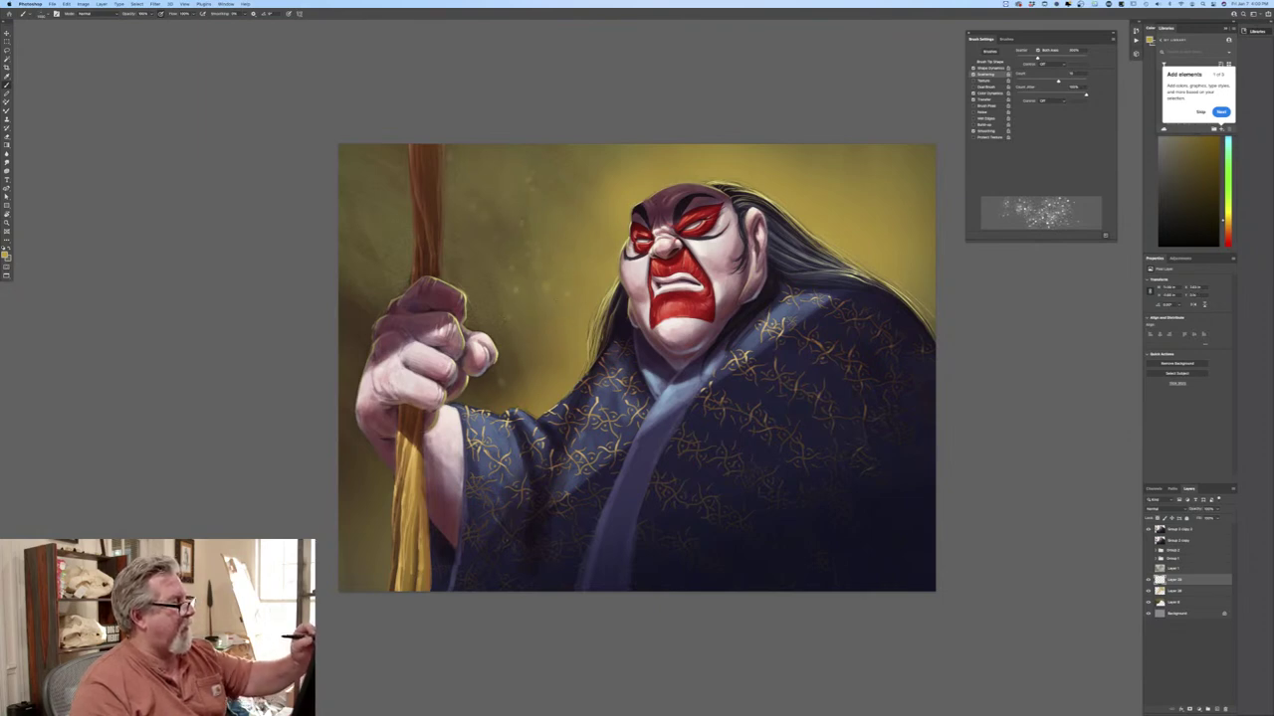
pyautogui.moveTo(500, 379); pyautogui.dragTo(541, 189)
pyautogui.moveTo(350, 446); pyautogui.dragTo(383, 502)
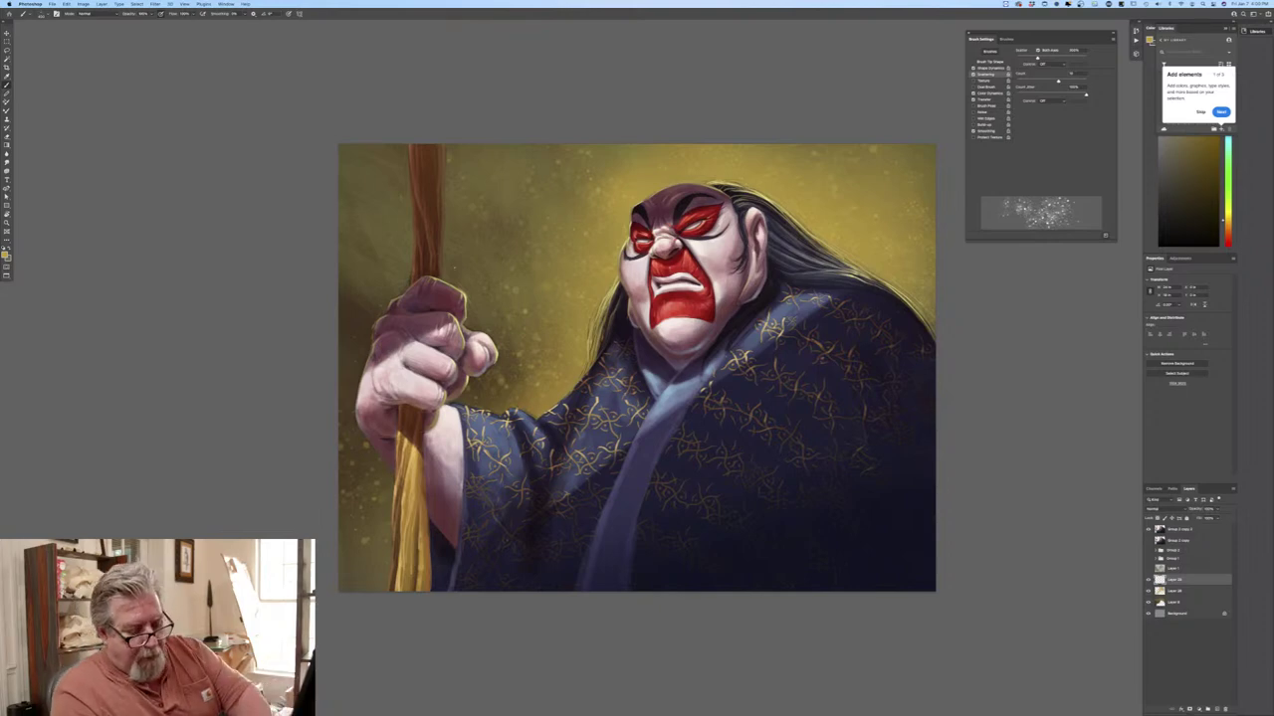
# Add another layer above the specks and paint pale yellow specks around the head, hair and sleeve.
pyautogui.click(1213, 709)
pyautogui.click(6, 254)
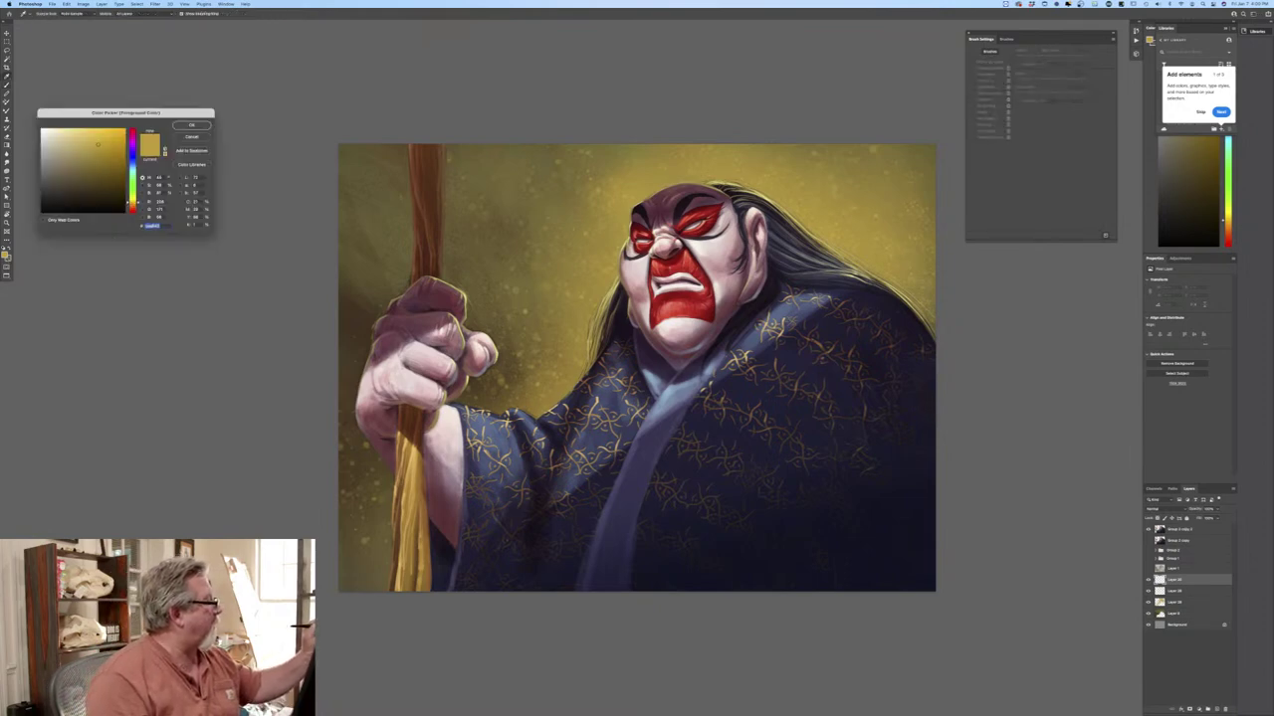
pyautogui.click(70, 132)
pyautogui.click(187, 124)
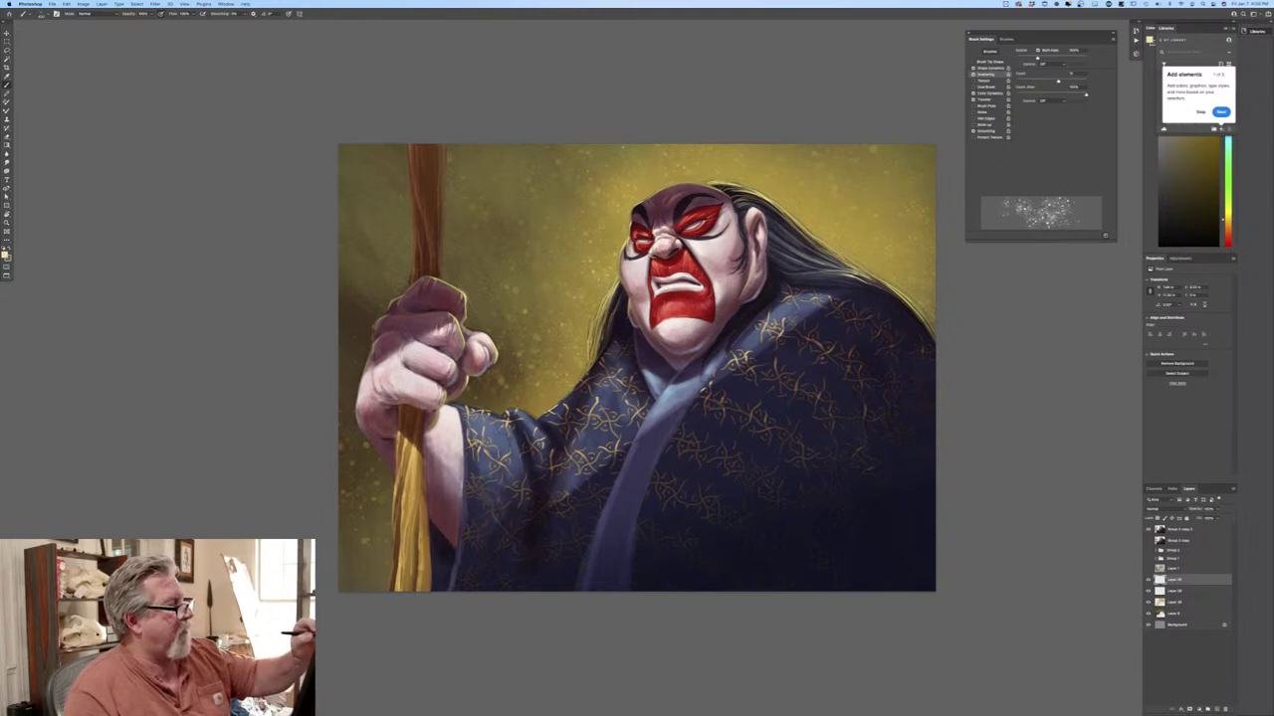
pyautogui.click(826, 231)
pyautogui.click(852, 253)
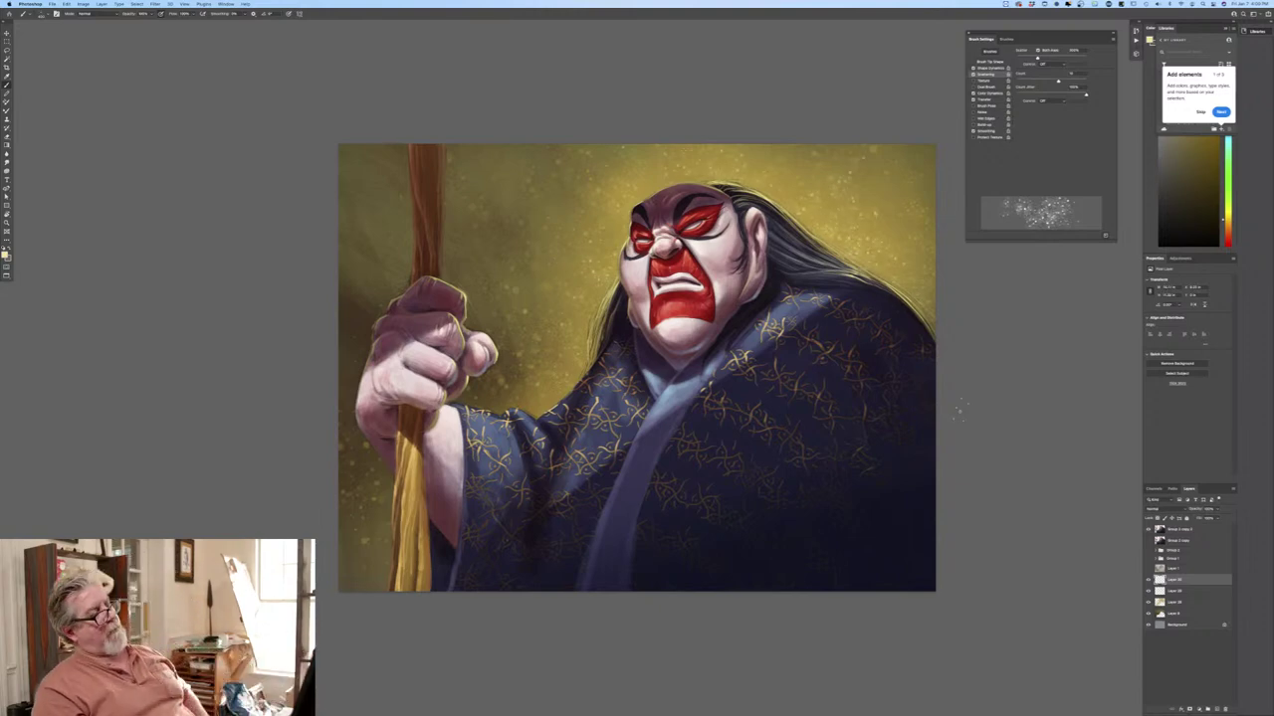
pyautogui.click(581, 352)
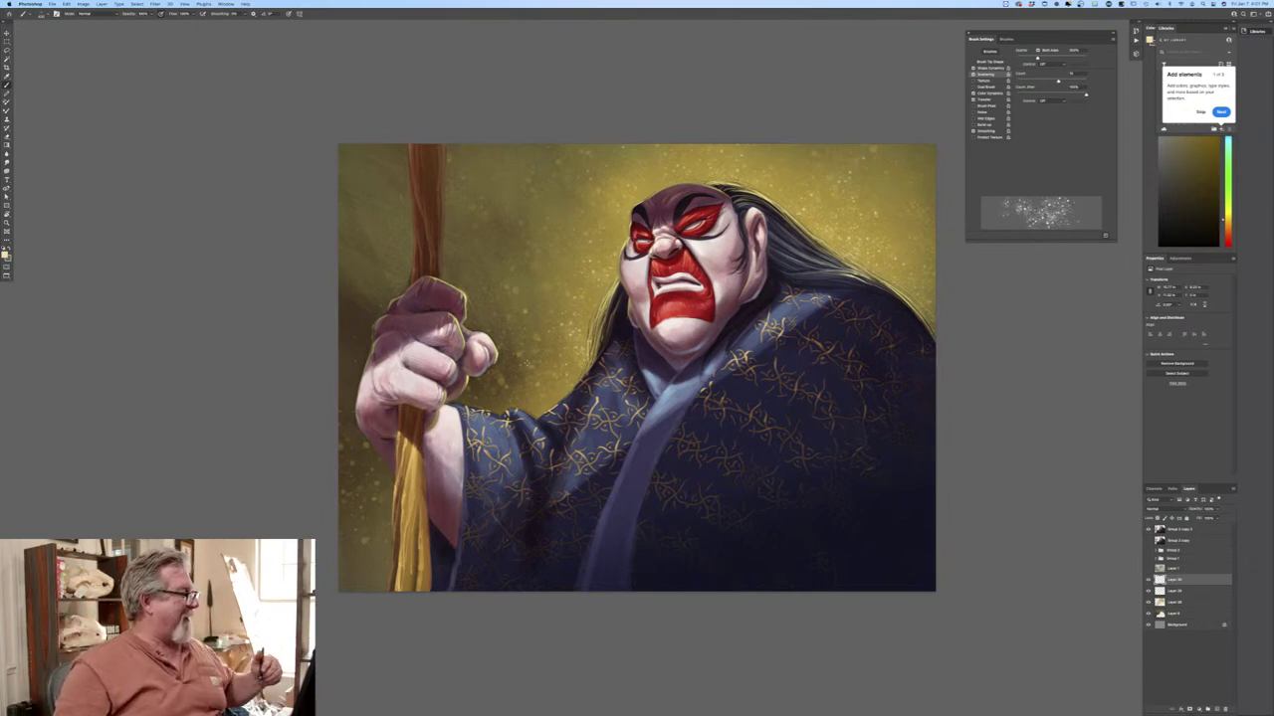
# Set the foreground colour to a golden olive sampled from the background and add a new layer above the figure.
pyautogui.click(5, 254)
pyautogui.click(565, 310)
pyautogui.click(203, 128)
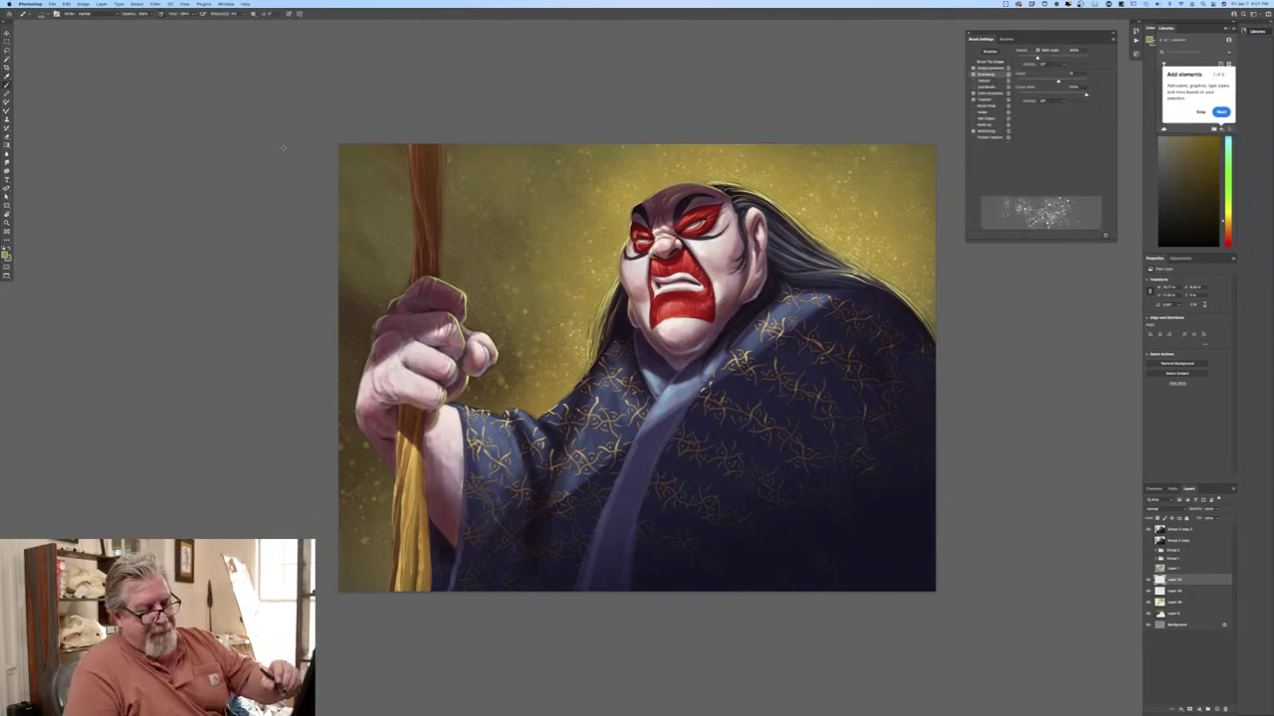
pyautogui.click(1177, 530)
pyautogui.click(1210, 709)
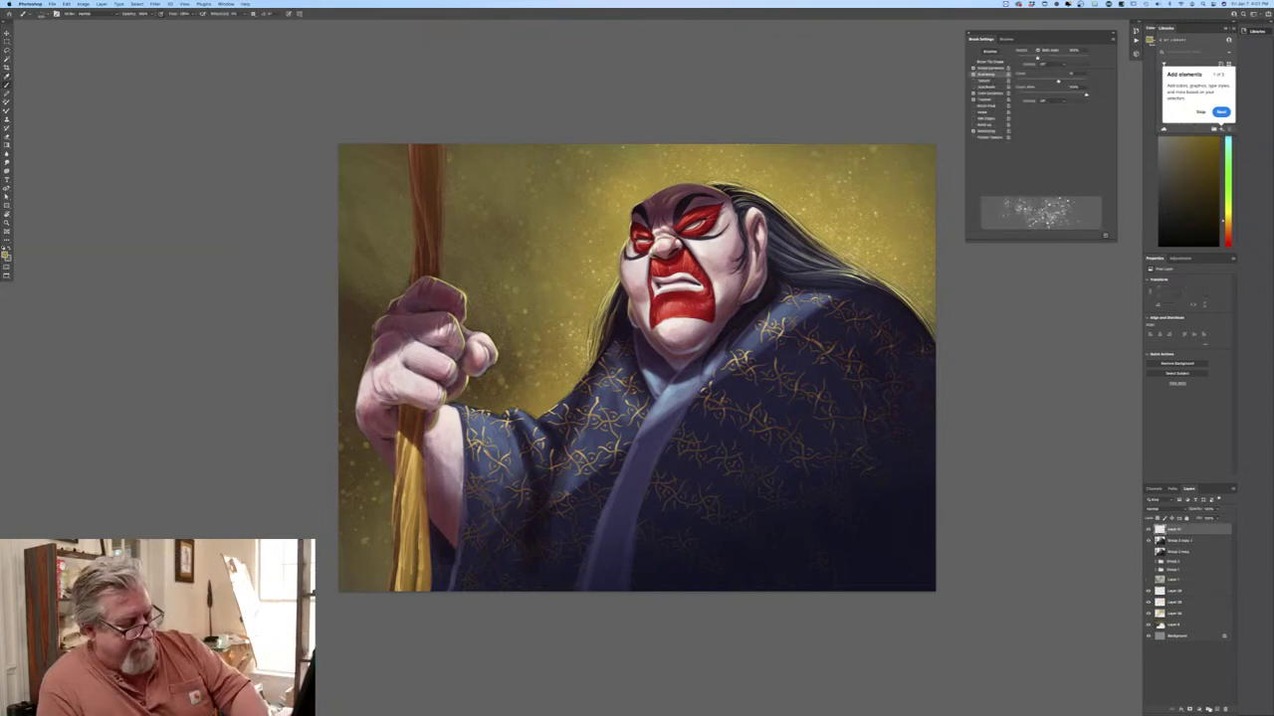
# Choose a textured tapered brush from the brush presets and switch its pressure-controlled size setting.
pyautogui.click(40, 16)
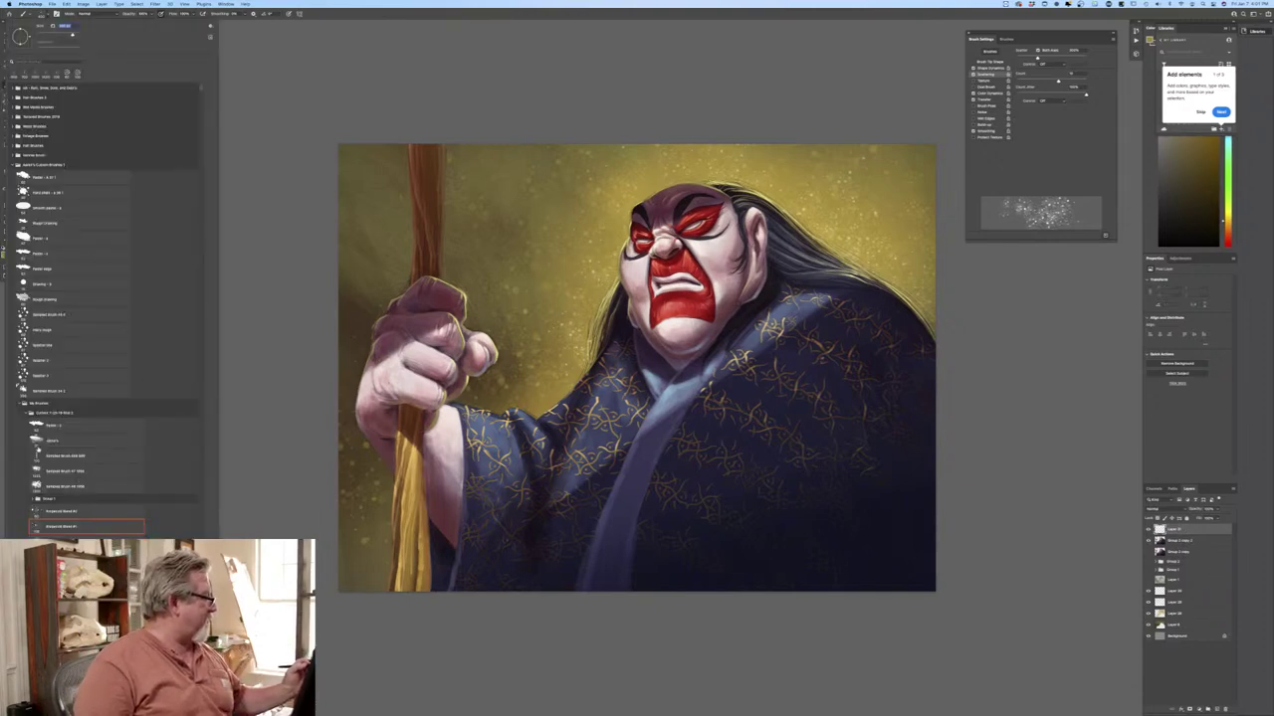
pyautogui.click(42, 428)
pyautogui.click(282, 179)
pyautogui.click(290, 14)
# Paint golden rim light and wood-grain highlights along the background-facing edge of the staff above the fist.
pyautogui.moveTo(443, 146); pyautogui.dragTo(443, 182)
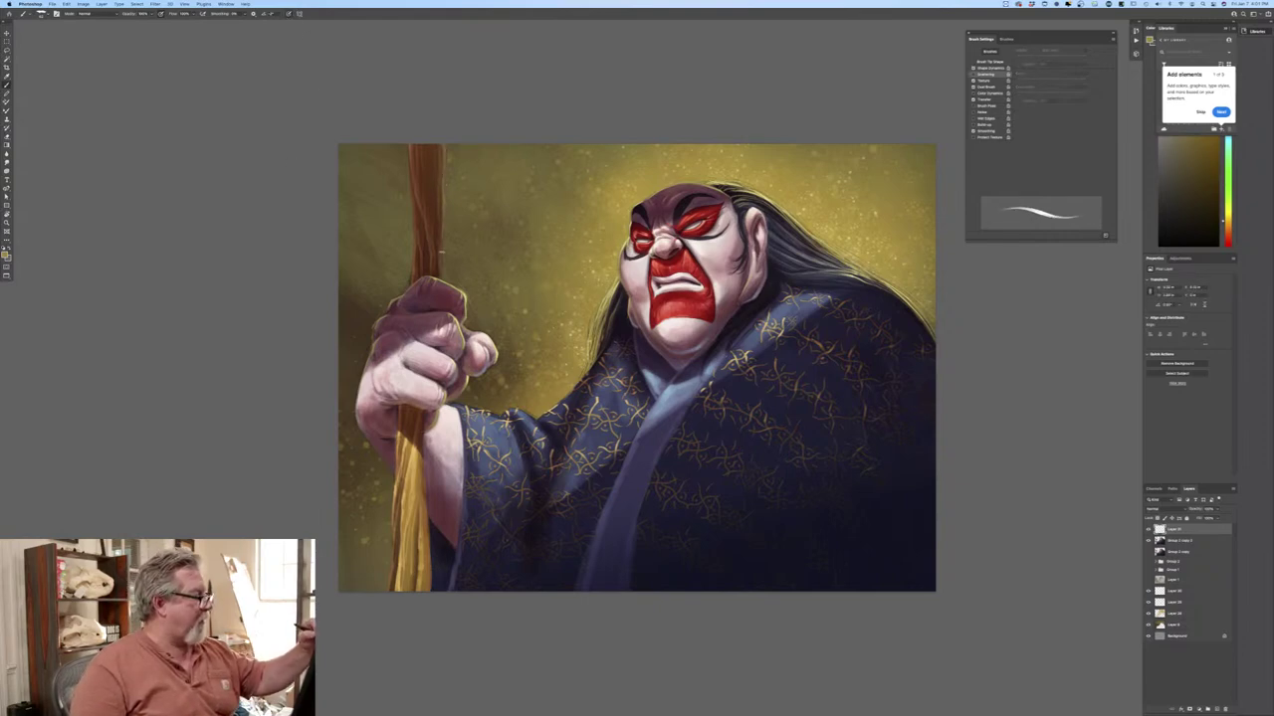
pyautogui.moveTo(443, 219); pyautogui.dragTo(442, 267)
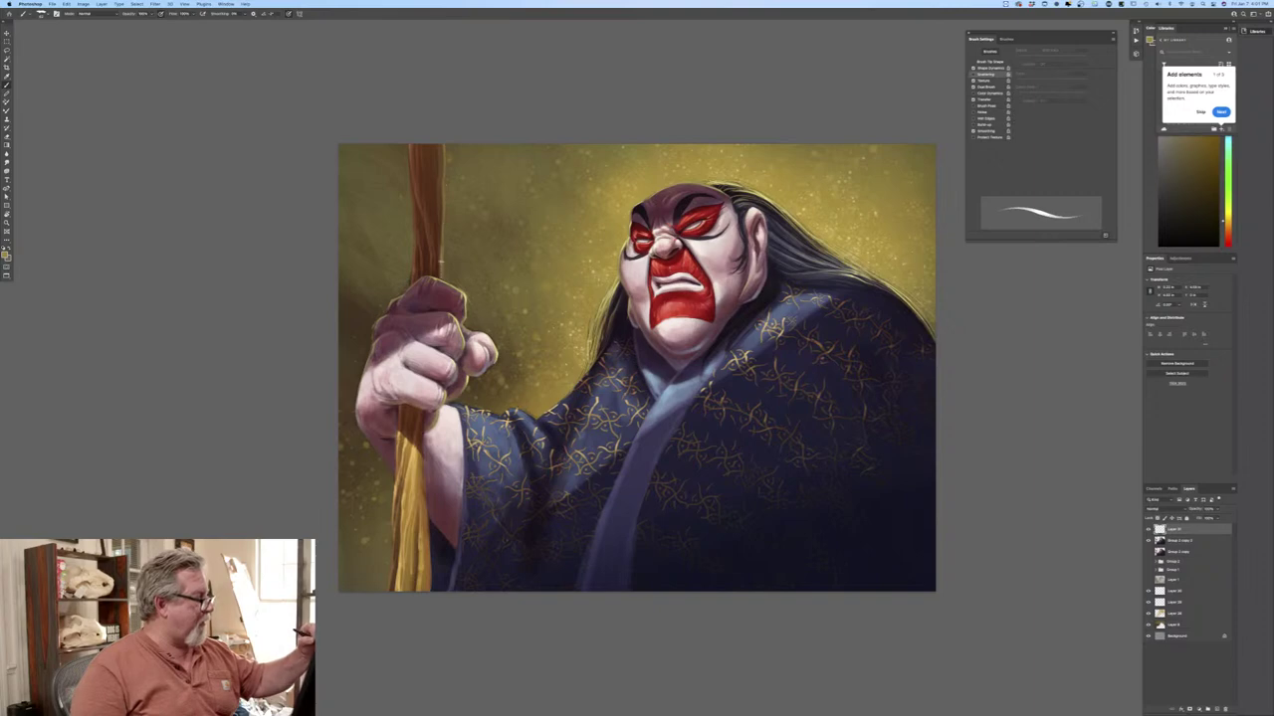
pyautogui.moveTo(437, 199); pyautogui.dragTo(440, 241)
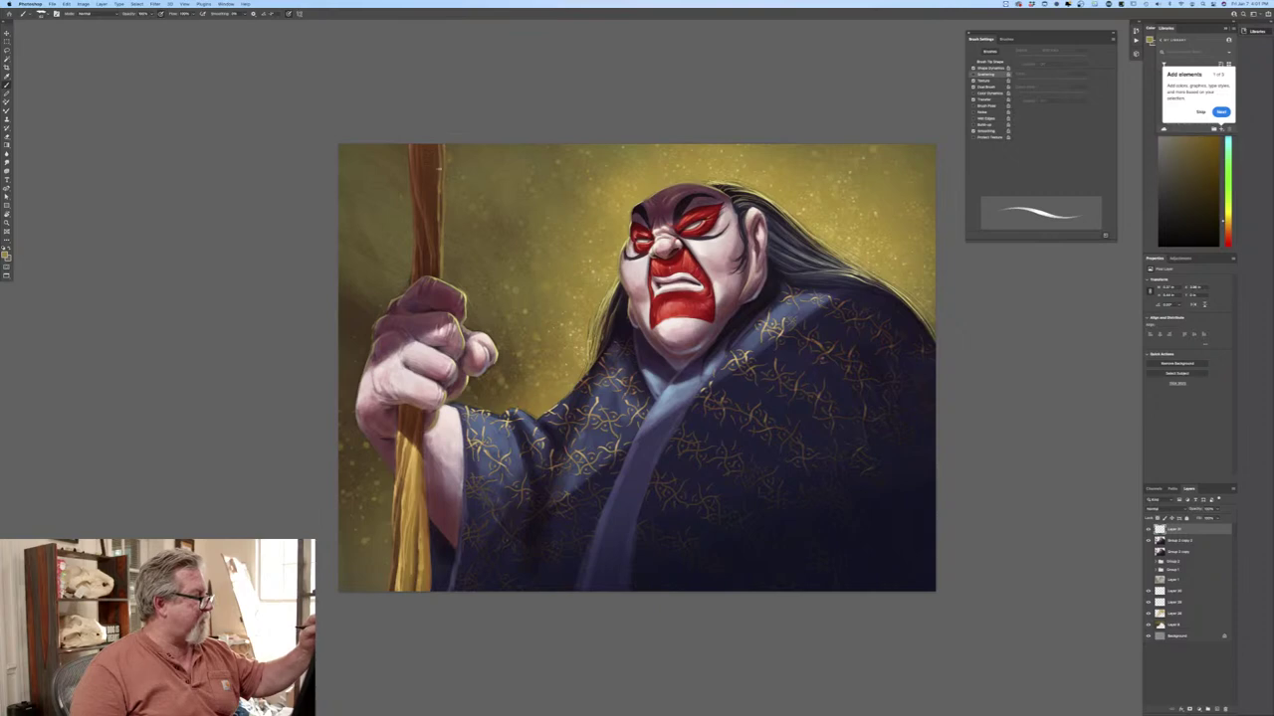
pyautogui.moveTo(437, 229); pyautogui.dragTo(435, 248)
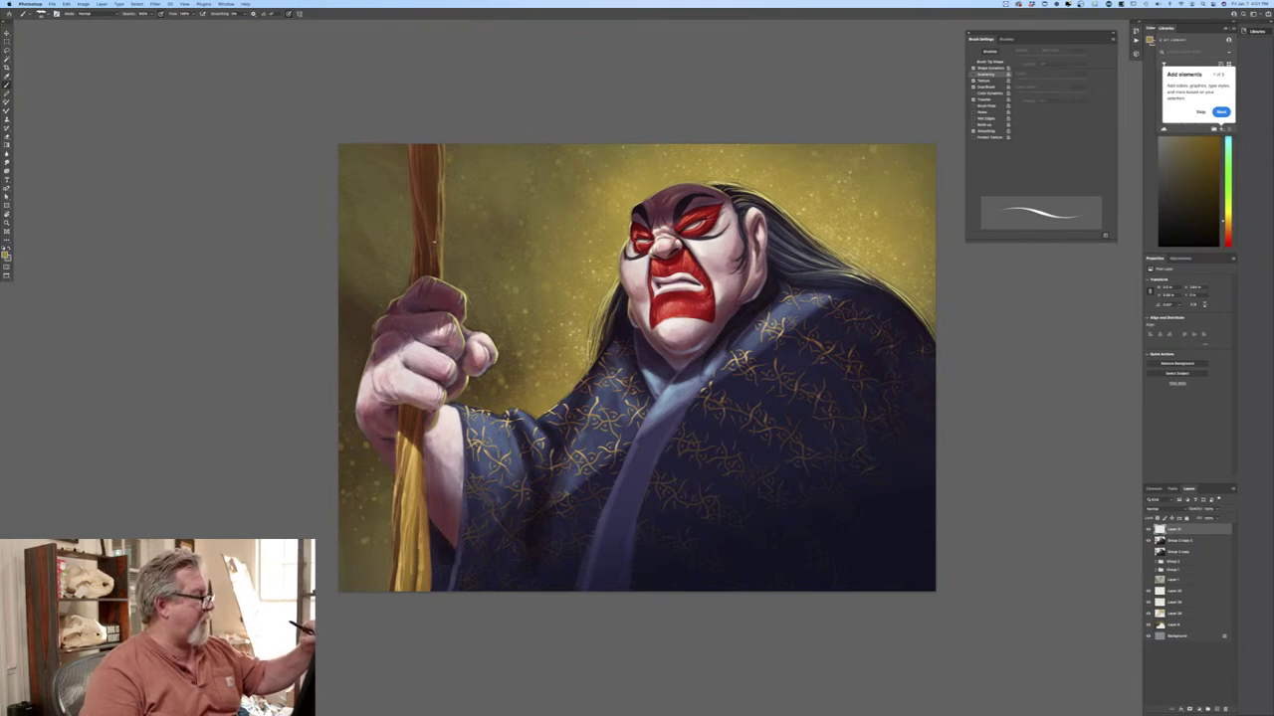
pyautogui.moveTo(435, 214); pyautogui.dragTo(434, 239)
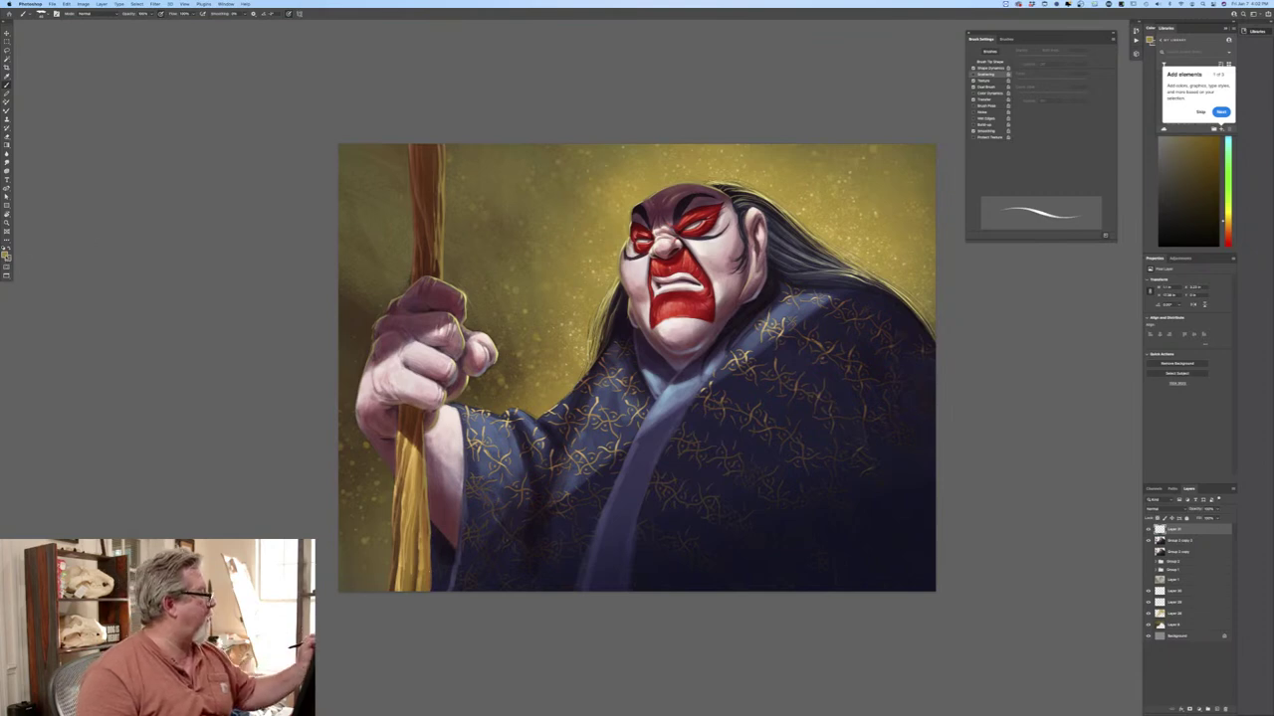
# Choose a brighter gold and strengthen the highlights along the staff above and below the fist.
pyautogui.click(5, 256)
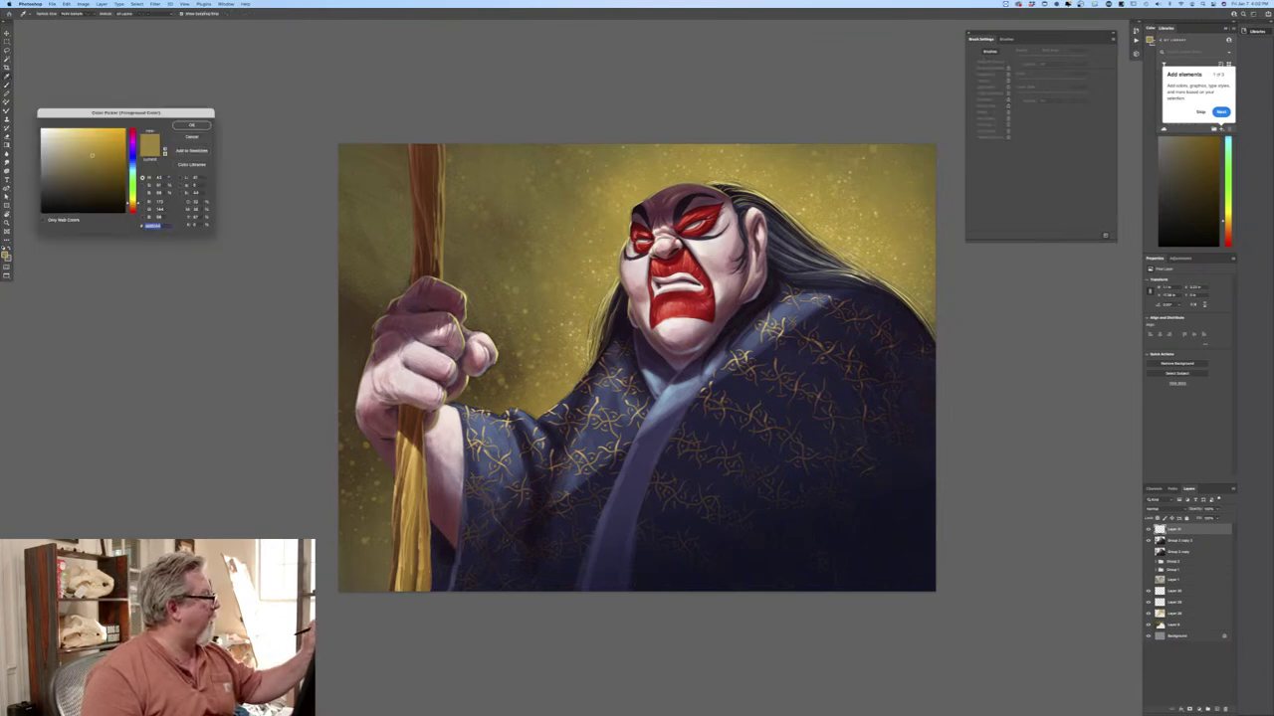
pyautogui.press('Return')
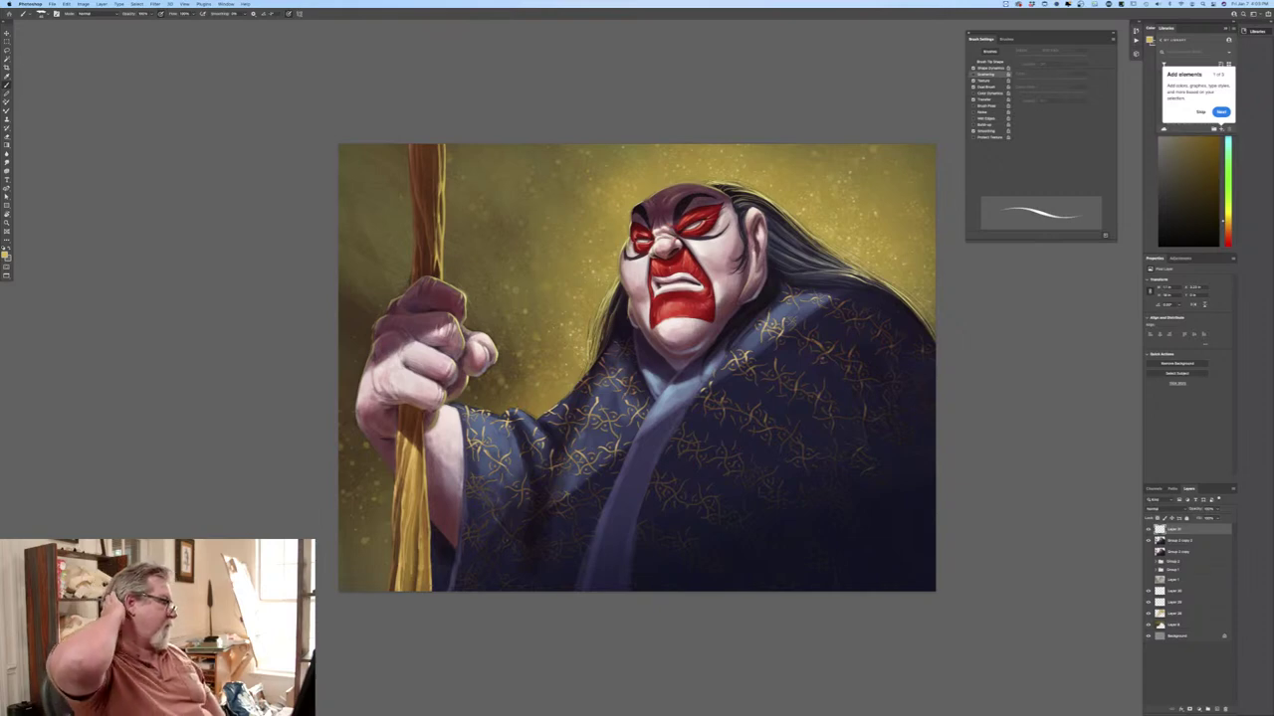
pyautogui.click(5, 253)
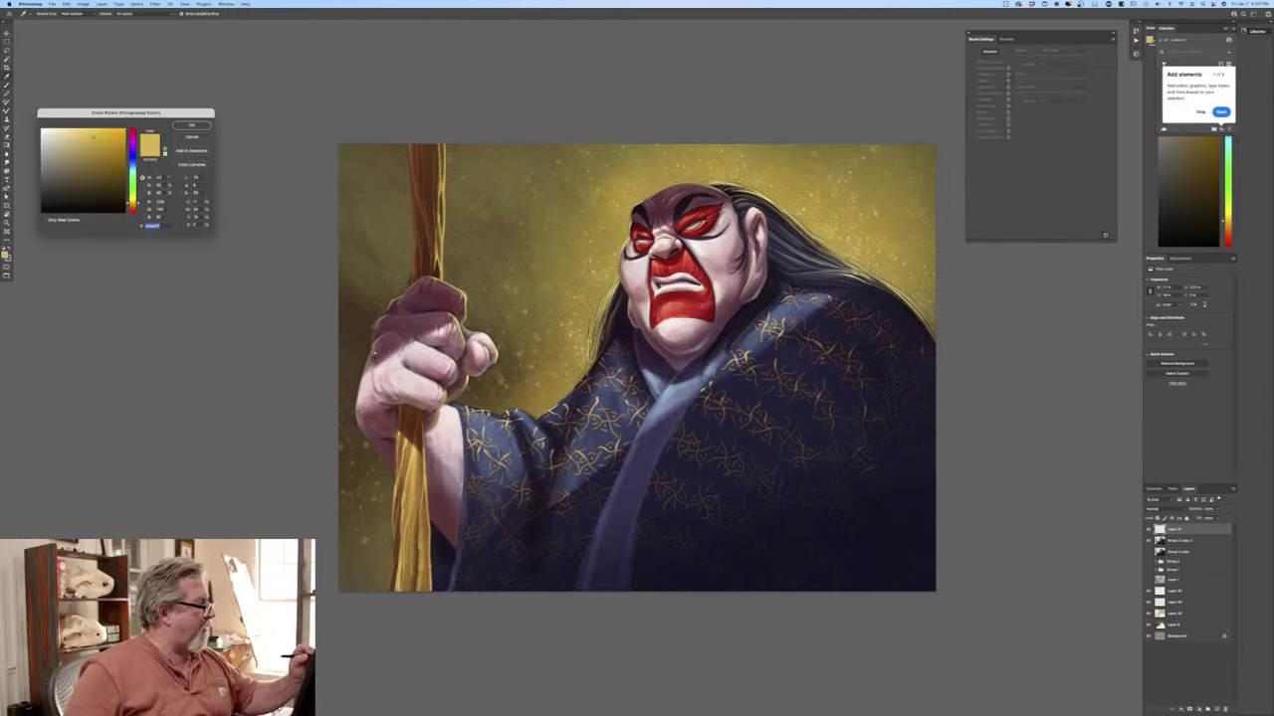
pyautogui.press('Return')
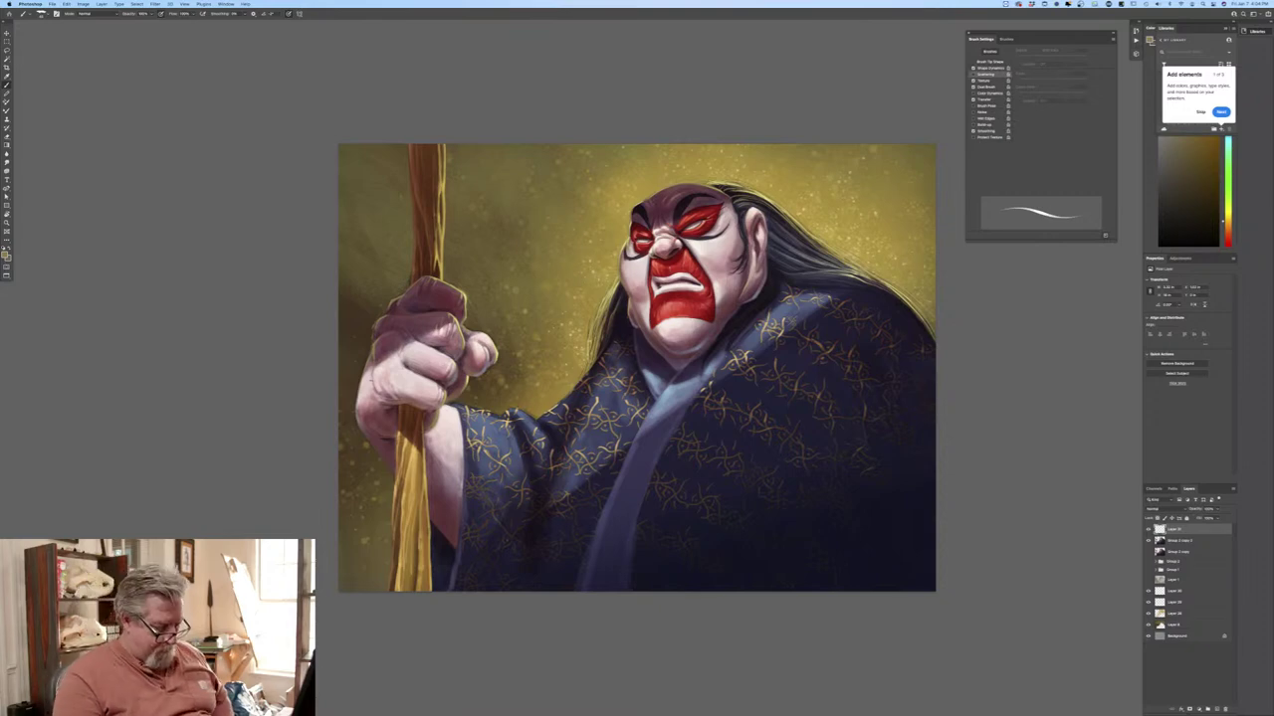
# Close the floating brush settings and soften the sleeve edge on the figure layer with the Smudge tool.
pyautogui.press('super+minus')
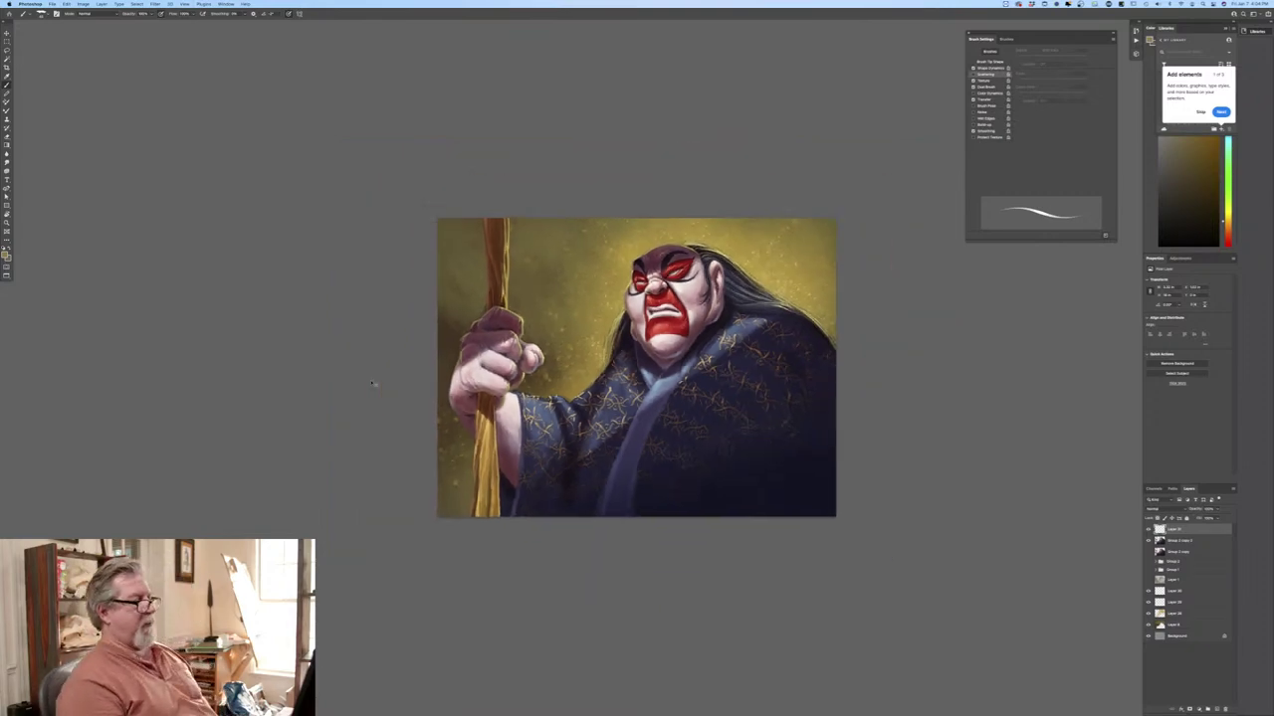
pyautogui.press('super+equal')
pyautogui.press('super+equal')
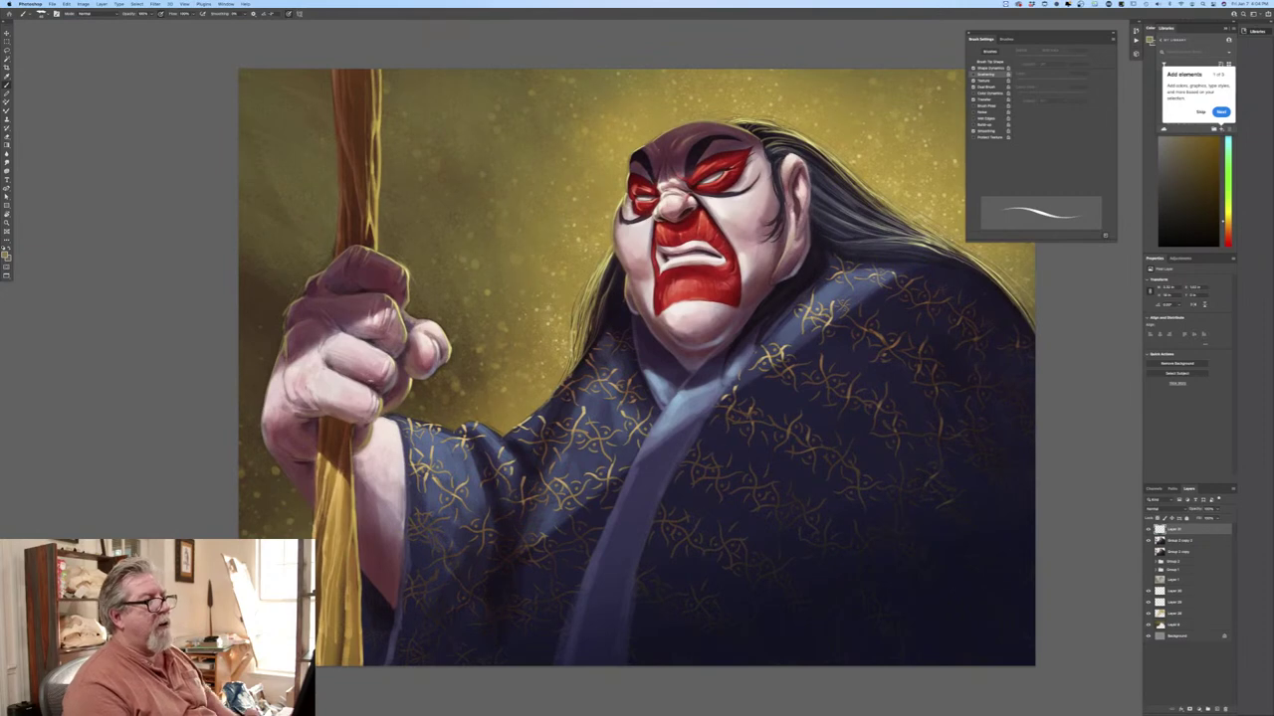
pyautogui.click(964, 33)
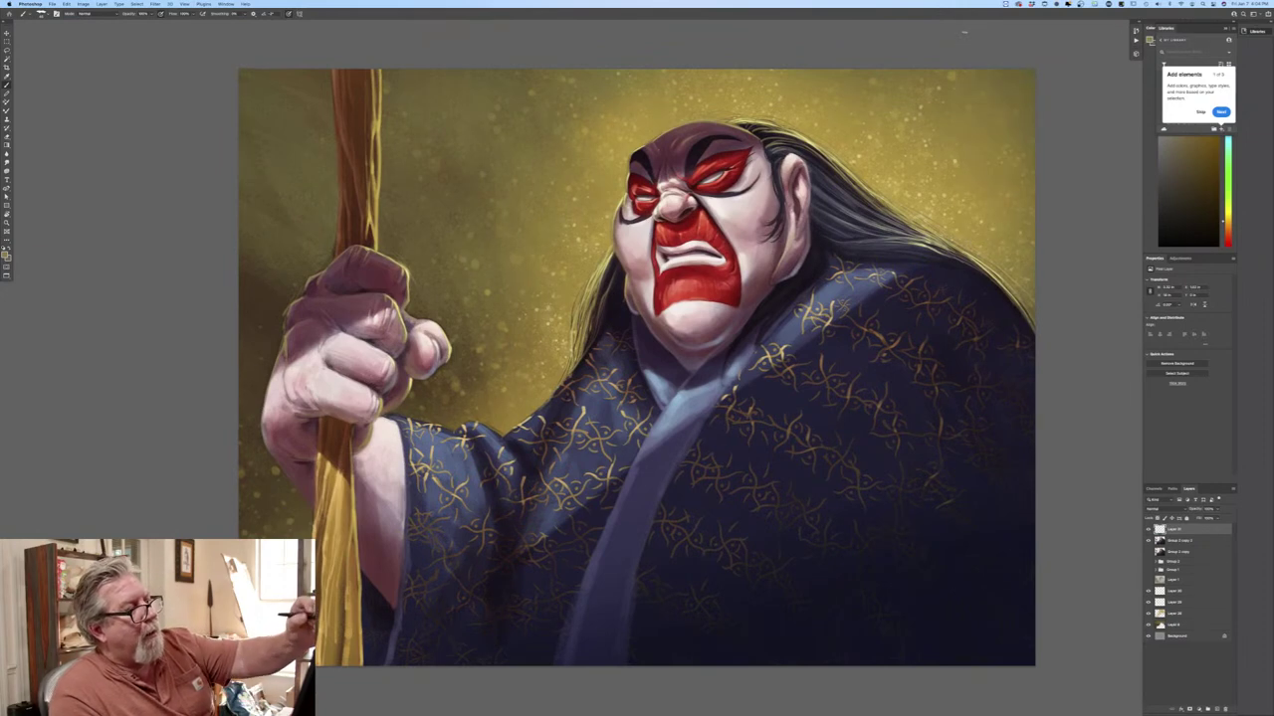
pyautogui.moveTo(687, 349); pyautogui.dragTo(659, 358)
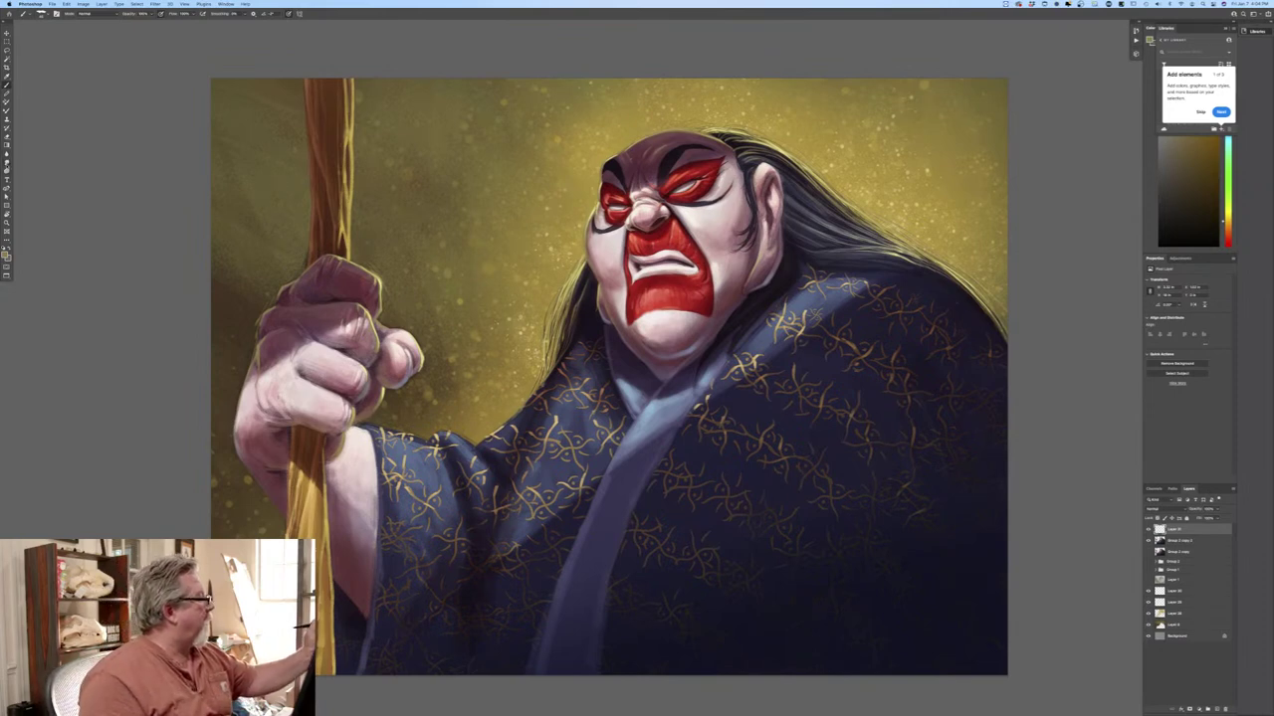
pyautogui.click(7, 162)
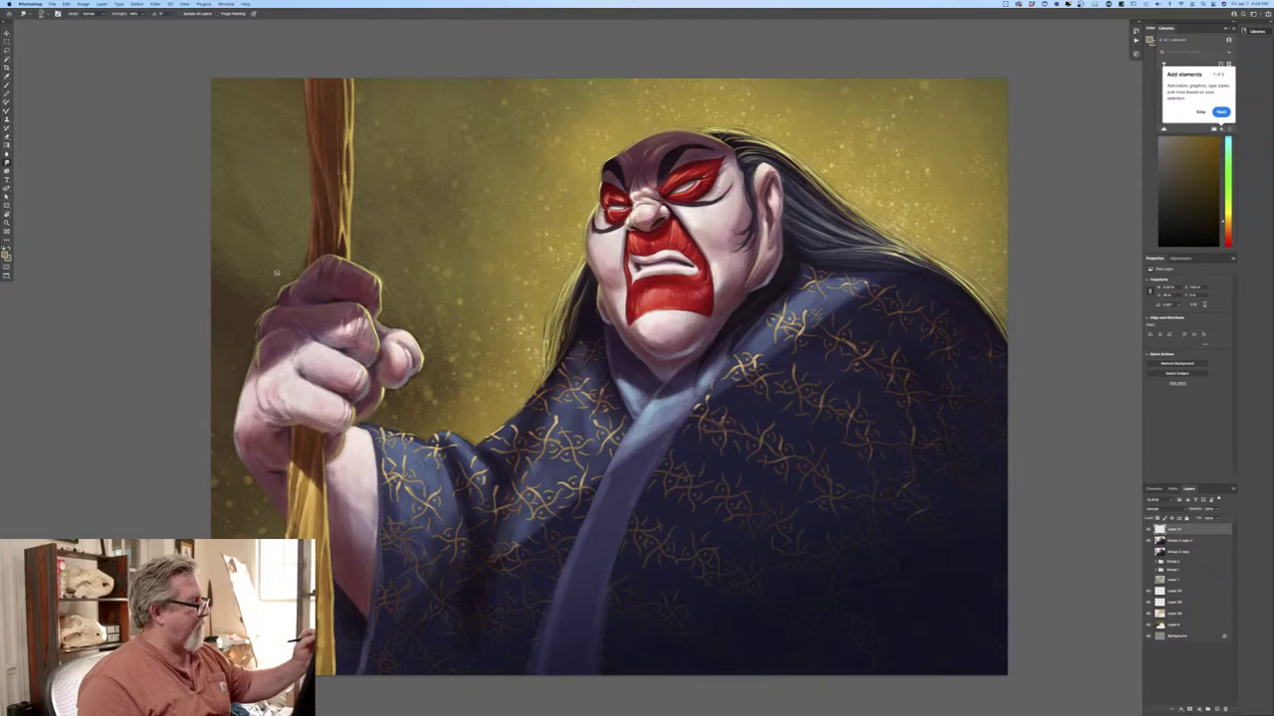
pyautogui.click(1179, 540)
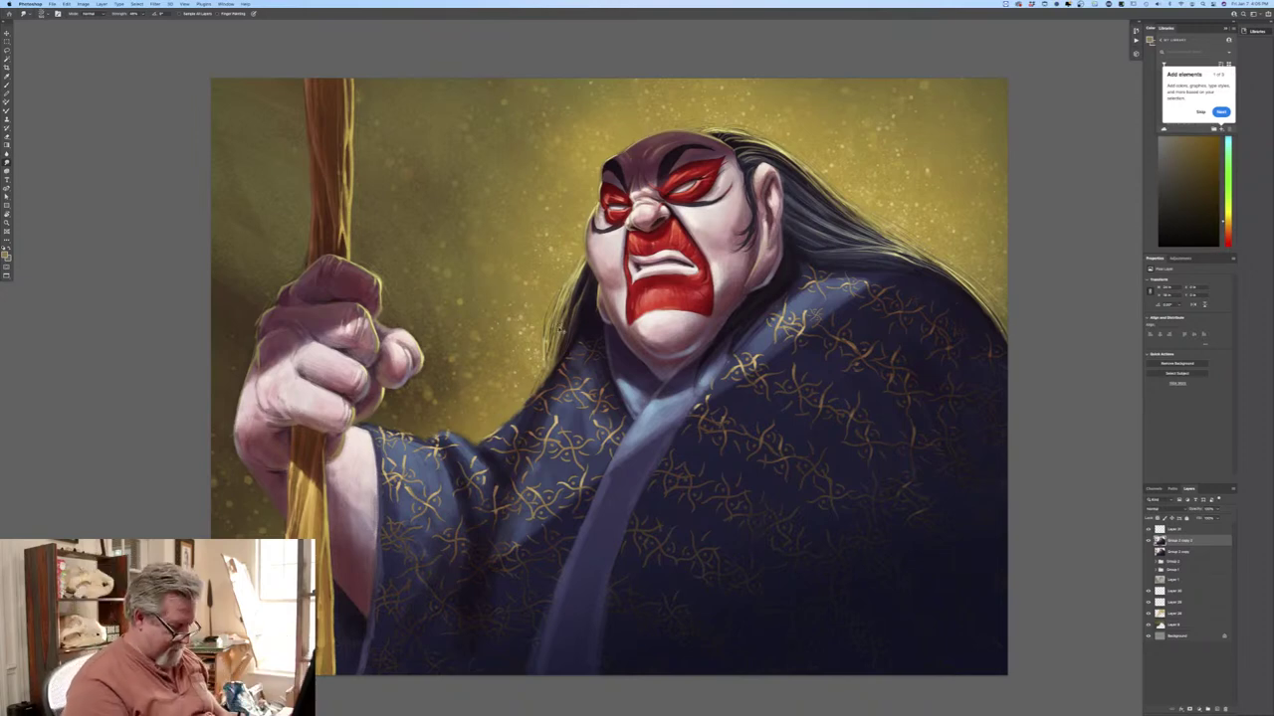
# Duplicate the Background layer and group the copy together with all the layers above it.
pyautogui.press('super+minus')
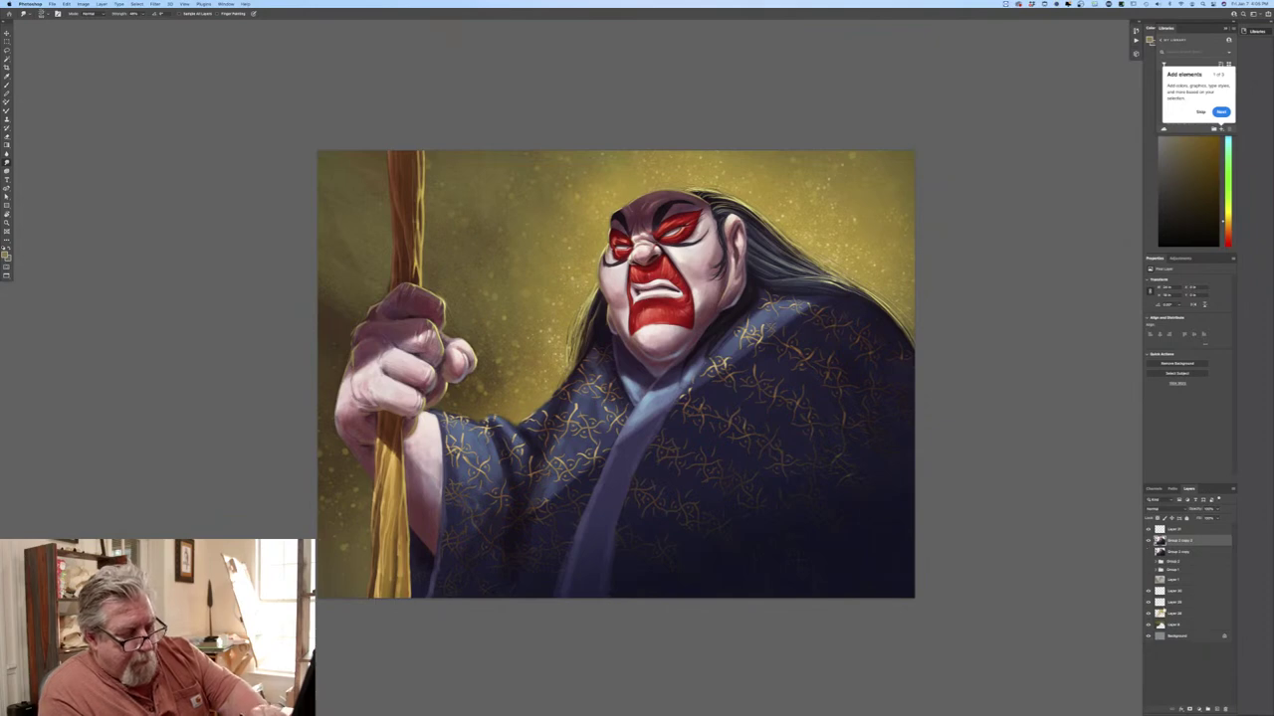
pyautogui.moveTo(1198, 640); pyautogui.dragTo(1215, 709)
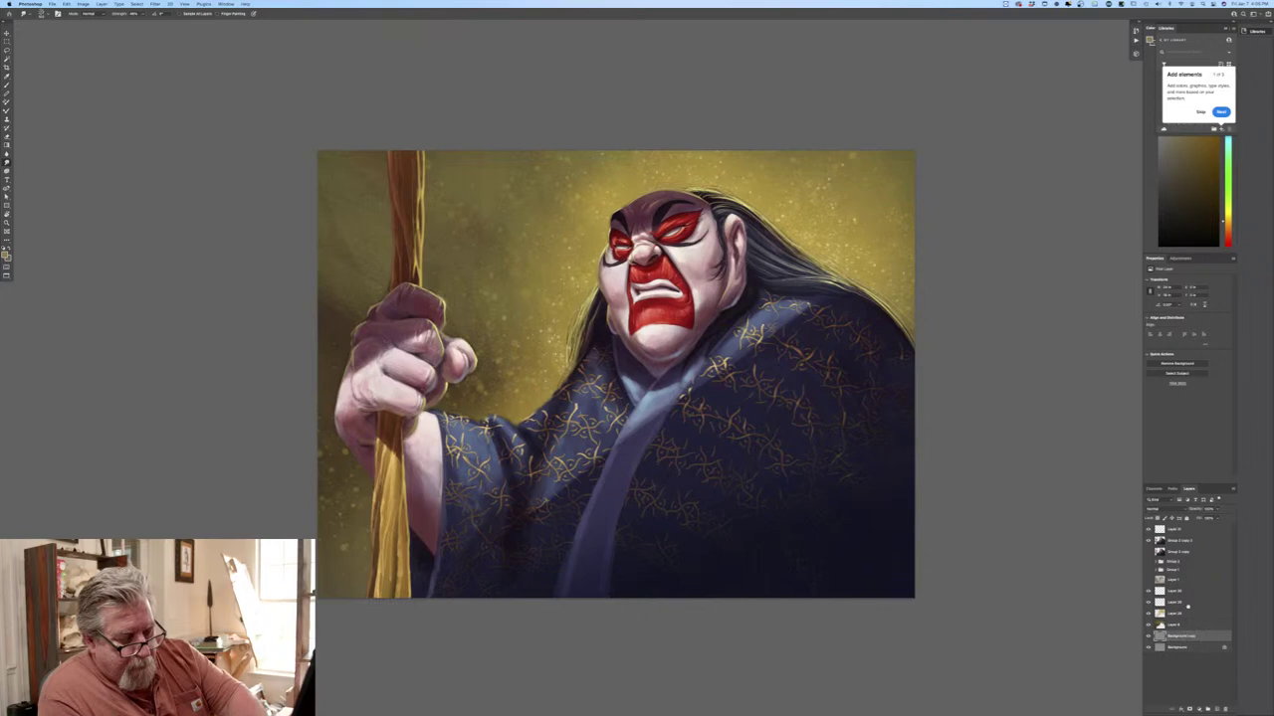
pyautogui.keyDown('shift'); pyautogui.click(1178, 530); pyautogui.keyUp('shift')
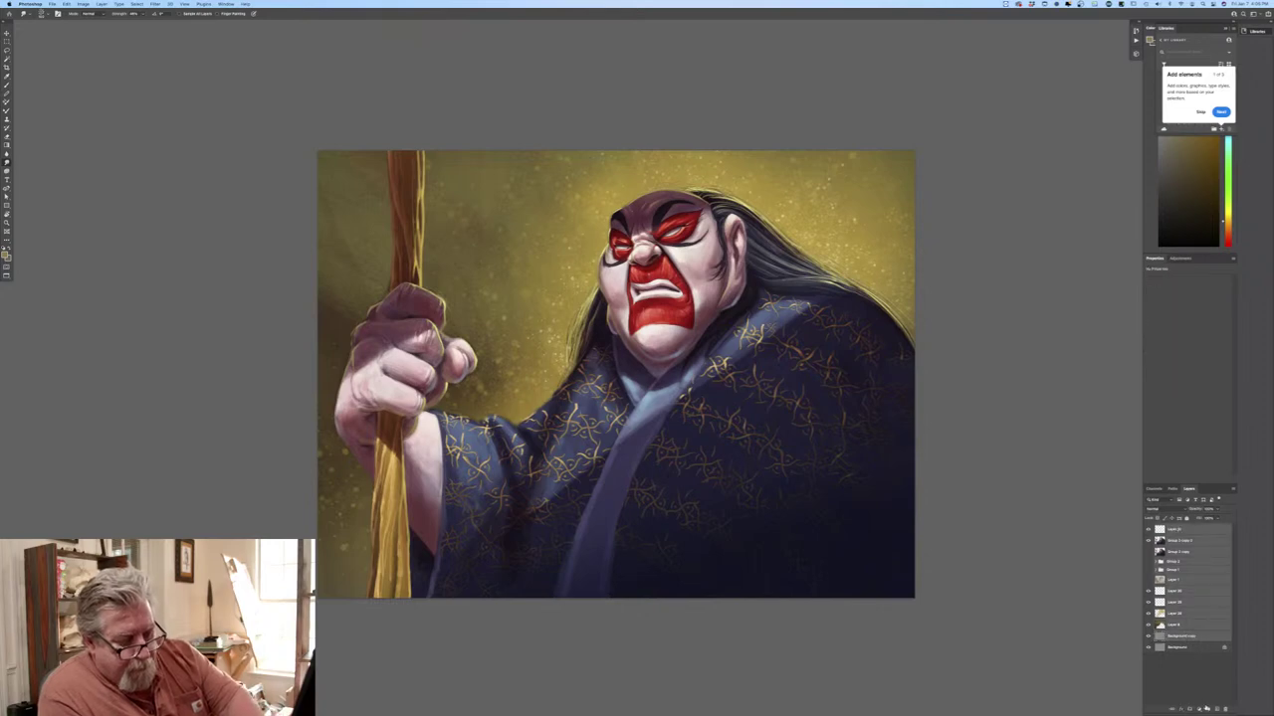
pyautogui.click(1206, 707)
# Duplicate the group of painting layers, hide the original group, and merge the copy into a single layer.
pyautogui.moveTo(1182, 530); pyautogui.dragTo(1216, 708)
pyautogui.click(1149, 537)
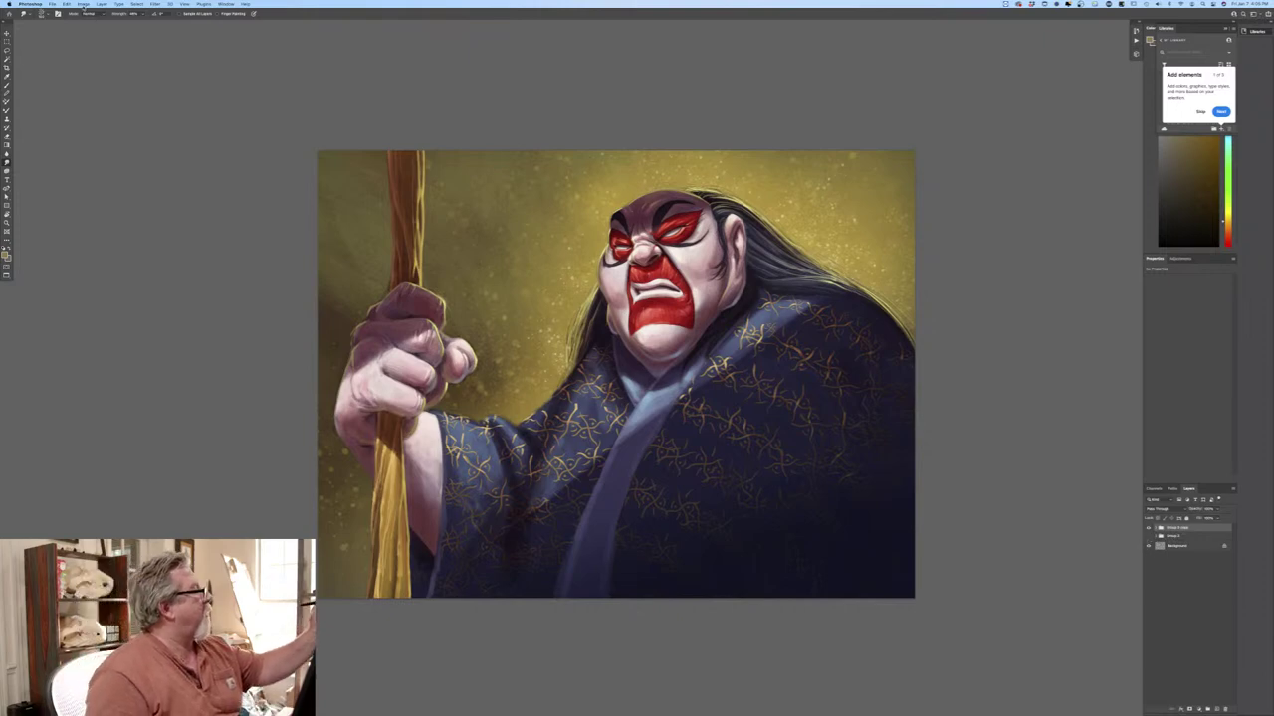
pyautogui.click(102, 4)
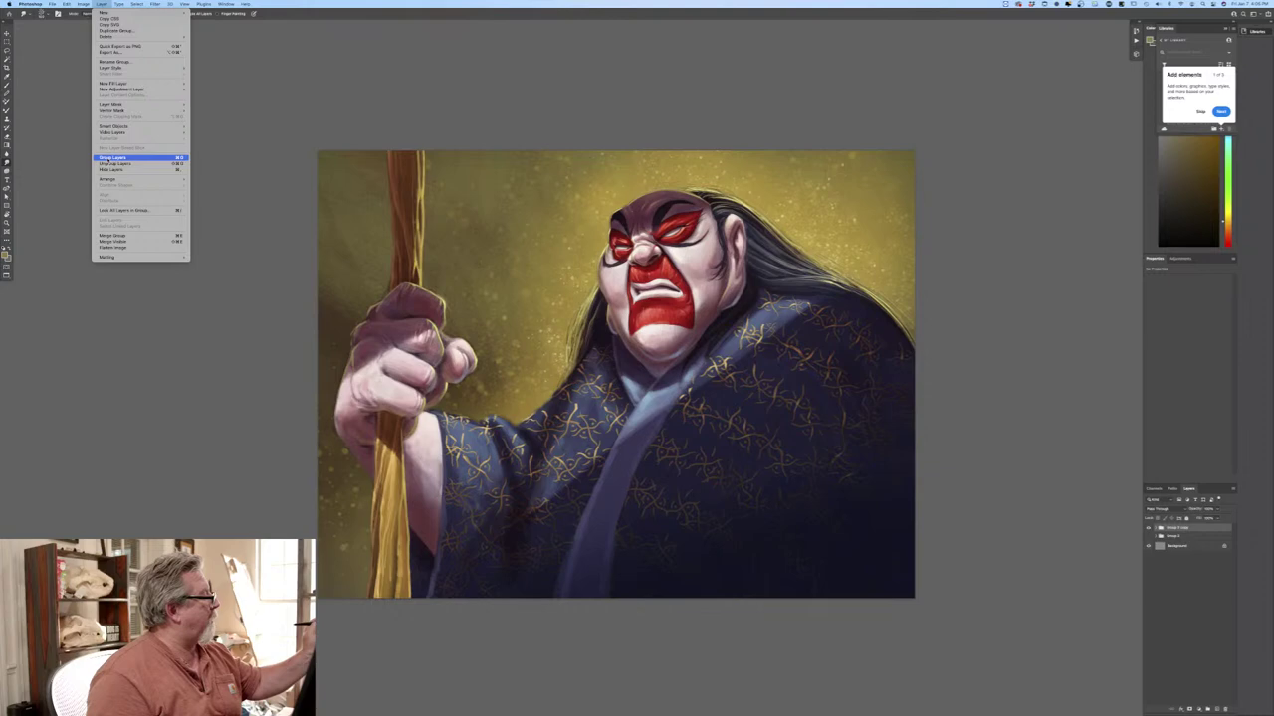
pyautogui.click(164, 236)
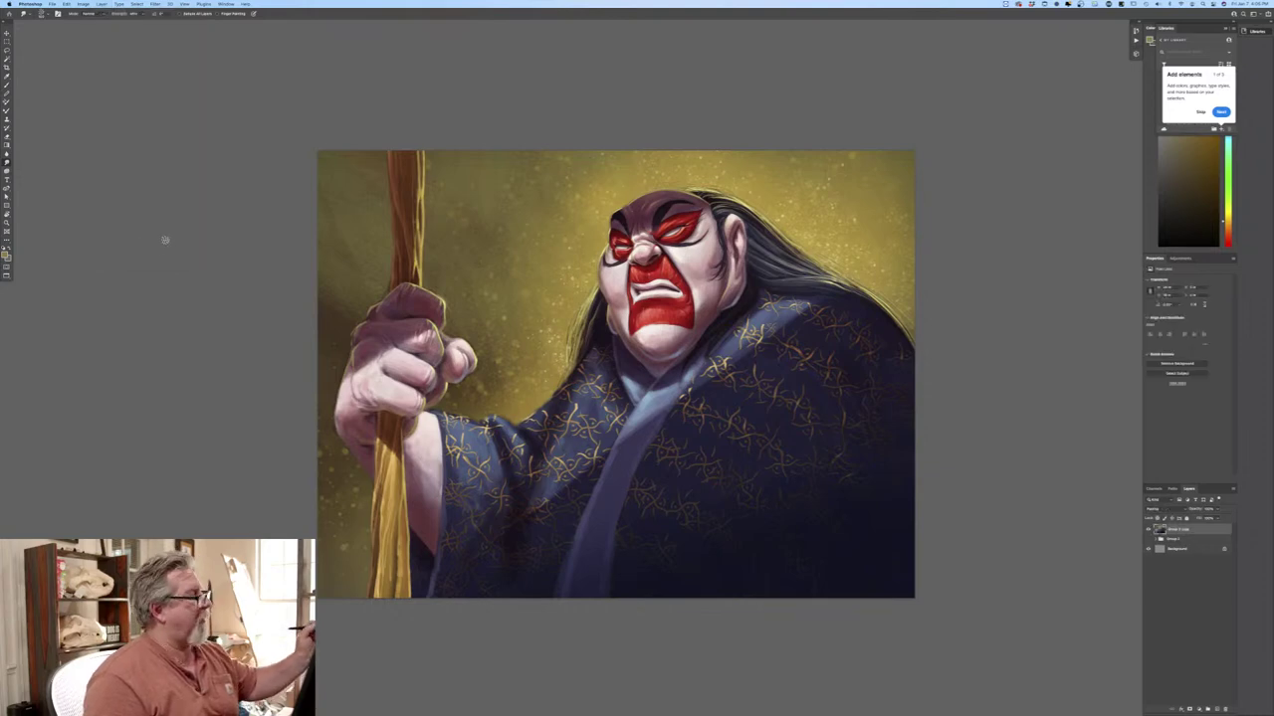
# Increase the merged painting layer's saturation slightly with a Hue/Saturation adjustment.
pyautogui.click(83, 4)
pyautogui.moveTo(99, 21)
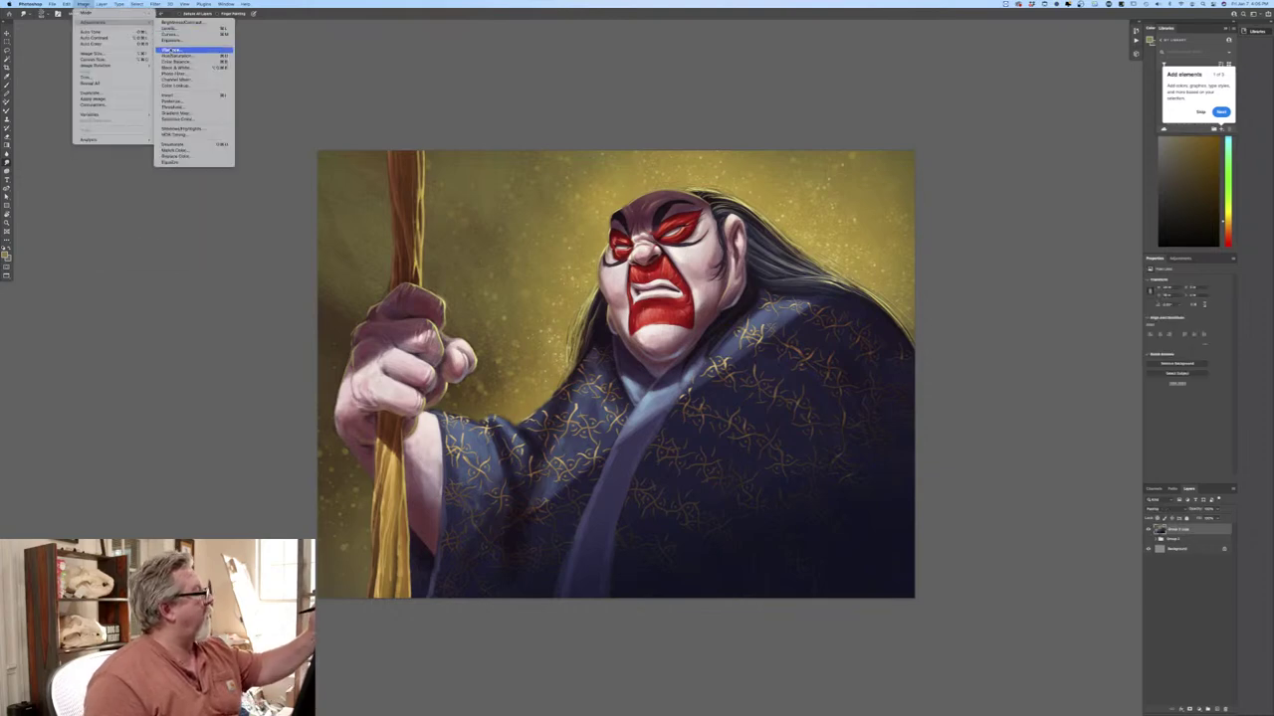
pyautogui.click(168, 56)
pyautogui.moveTo(202, 356); pyautogui.dragTo(205, 353)
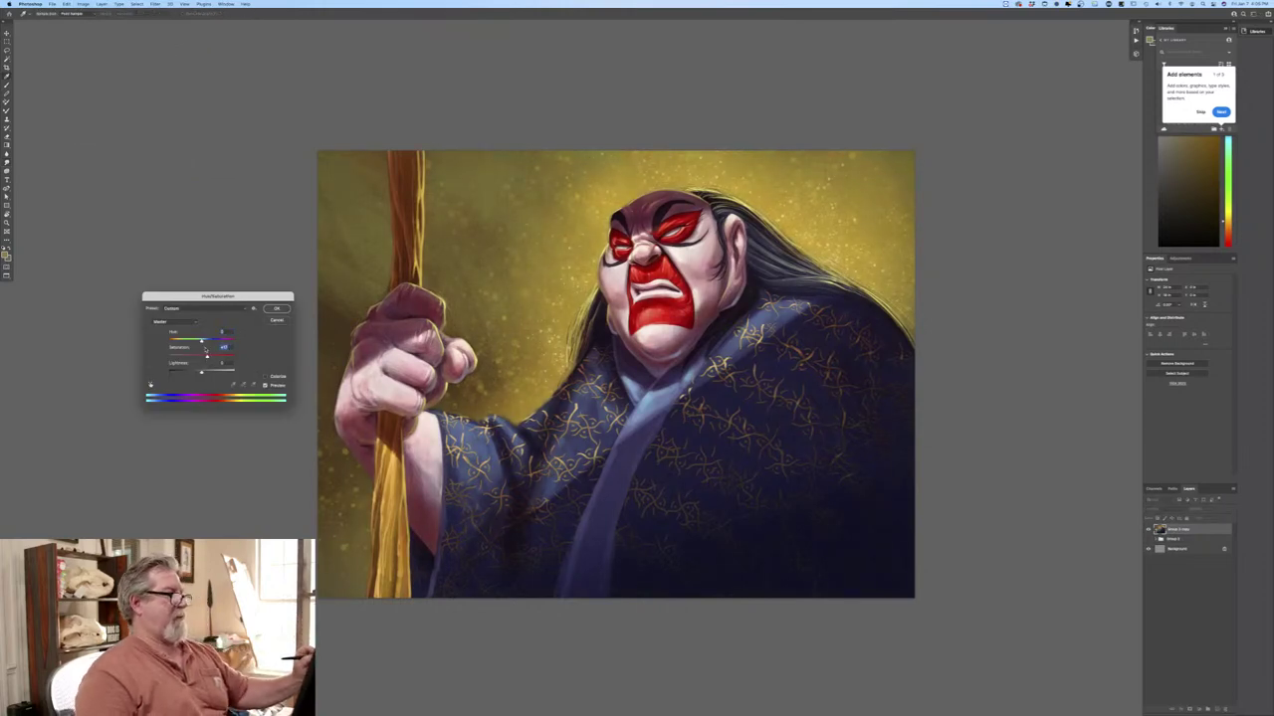
pyautogui.click(274, 308)
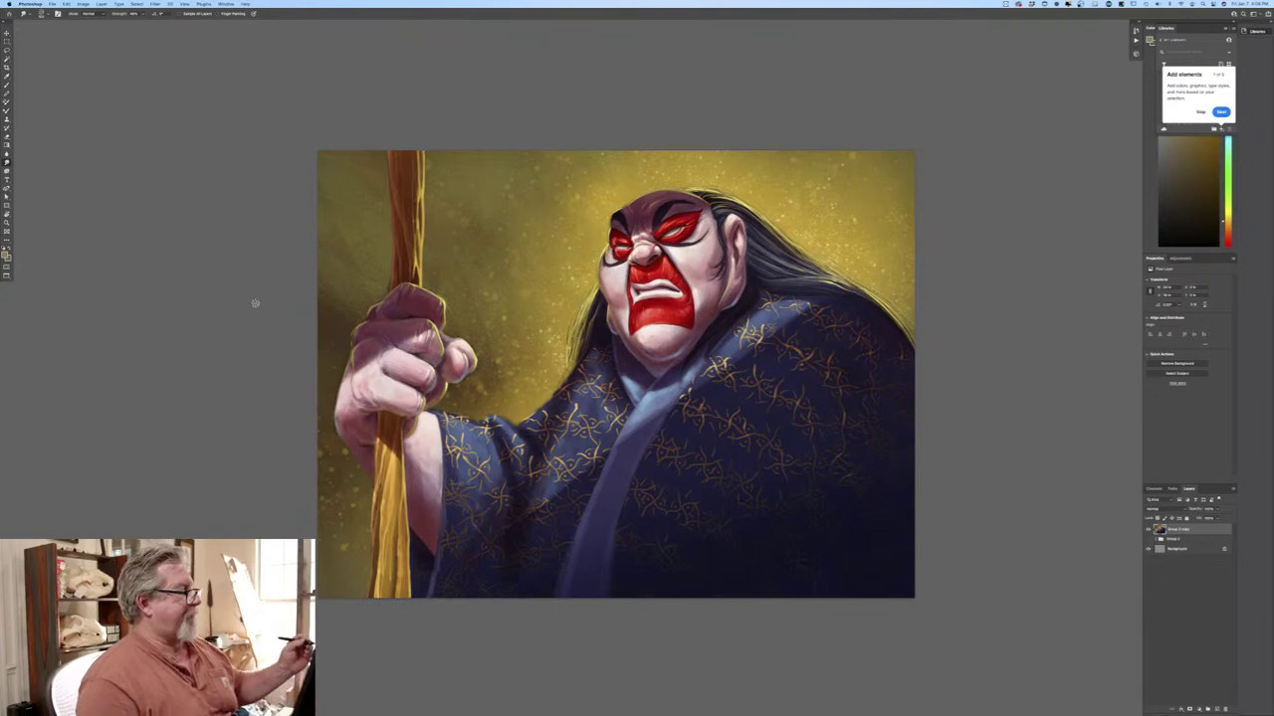
# Choose a pale cream foreground color and set up the Brush tool with the Soft Round Pressure Opacity preset.
pyautogui.click(5, 256)
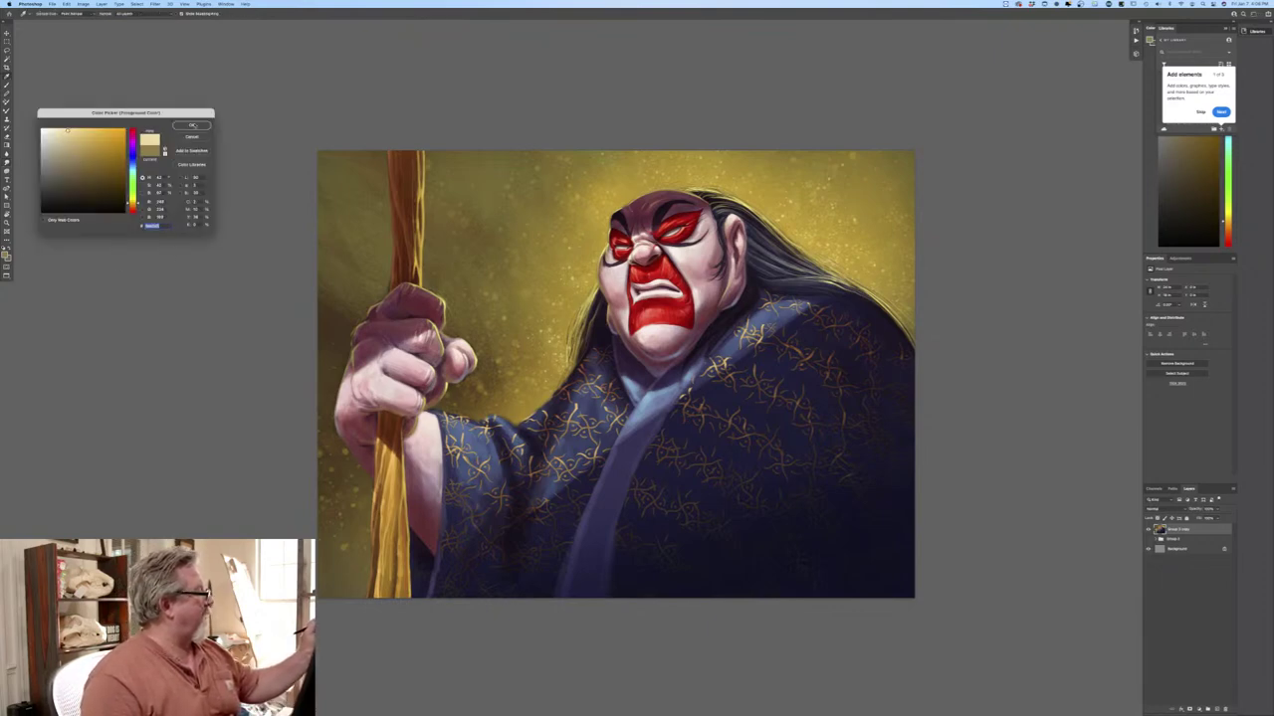
pyautogui.click(192, 126)
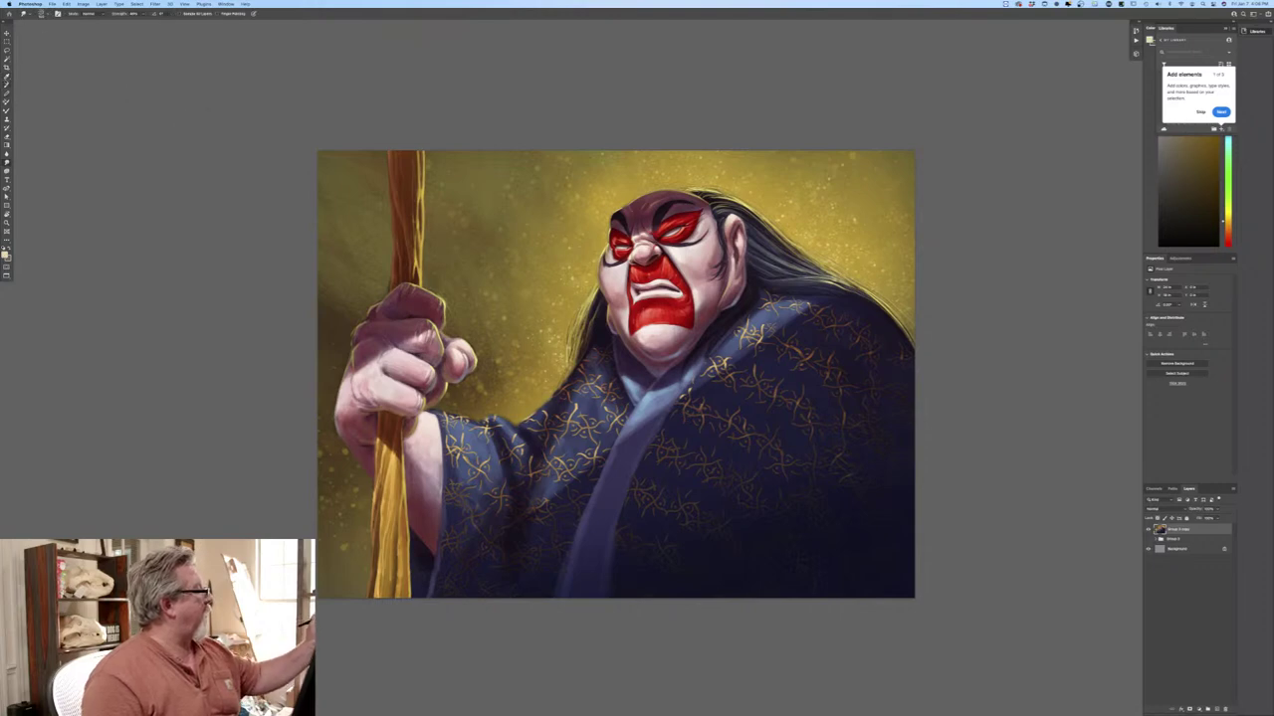
pyautogui.click(23, 13)
pyautogui.click(54, 191)
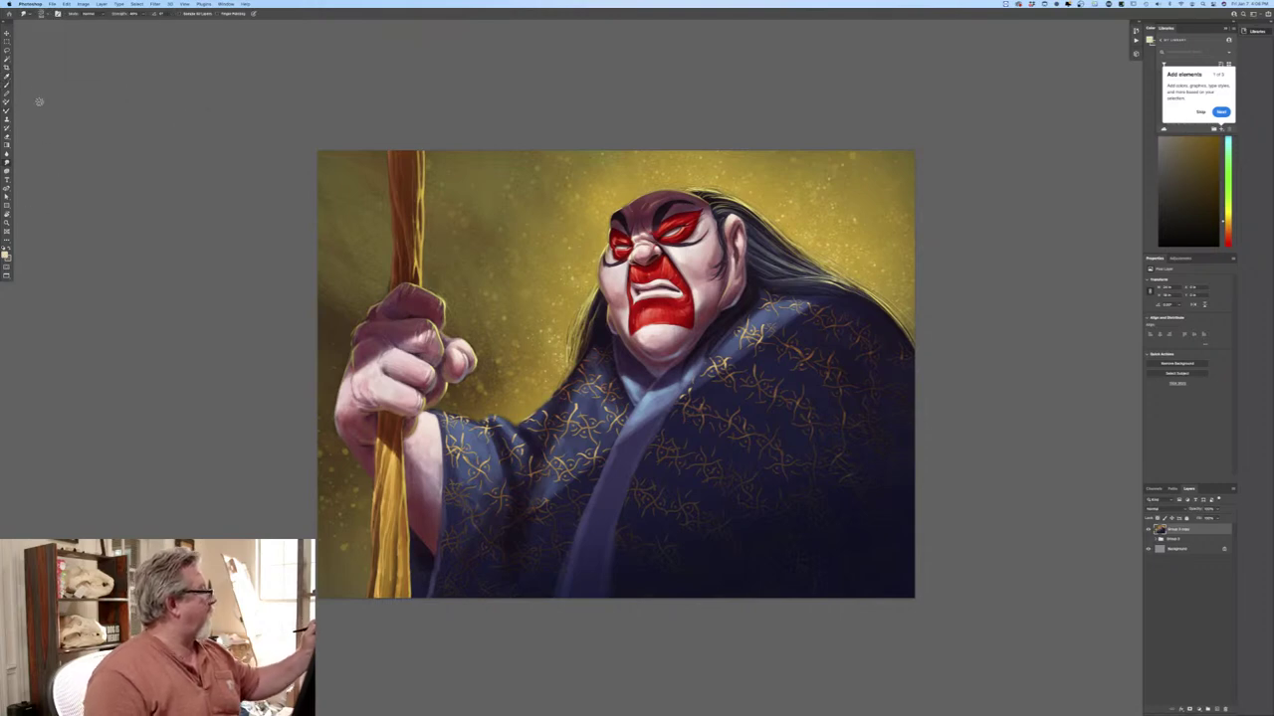
pyautogui.click(6, 102)
pyautogui.click(23, 13)
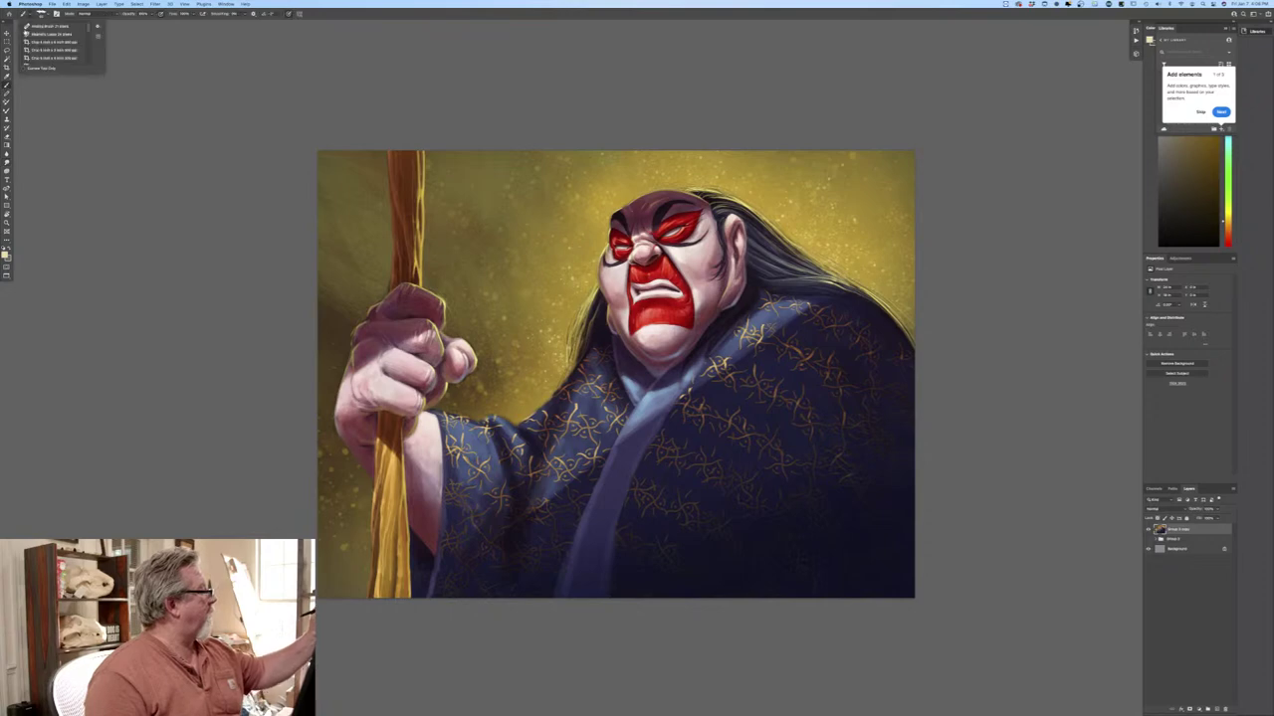
pyautogui.click(47, 141)
pyautogui.click(42, 14)
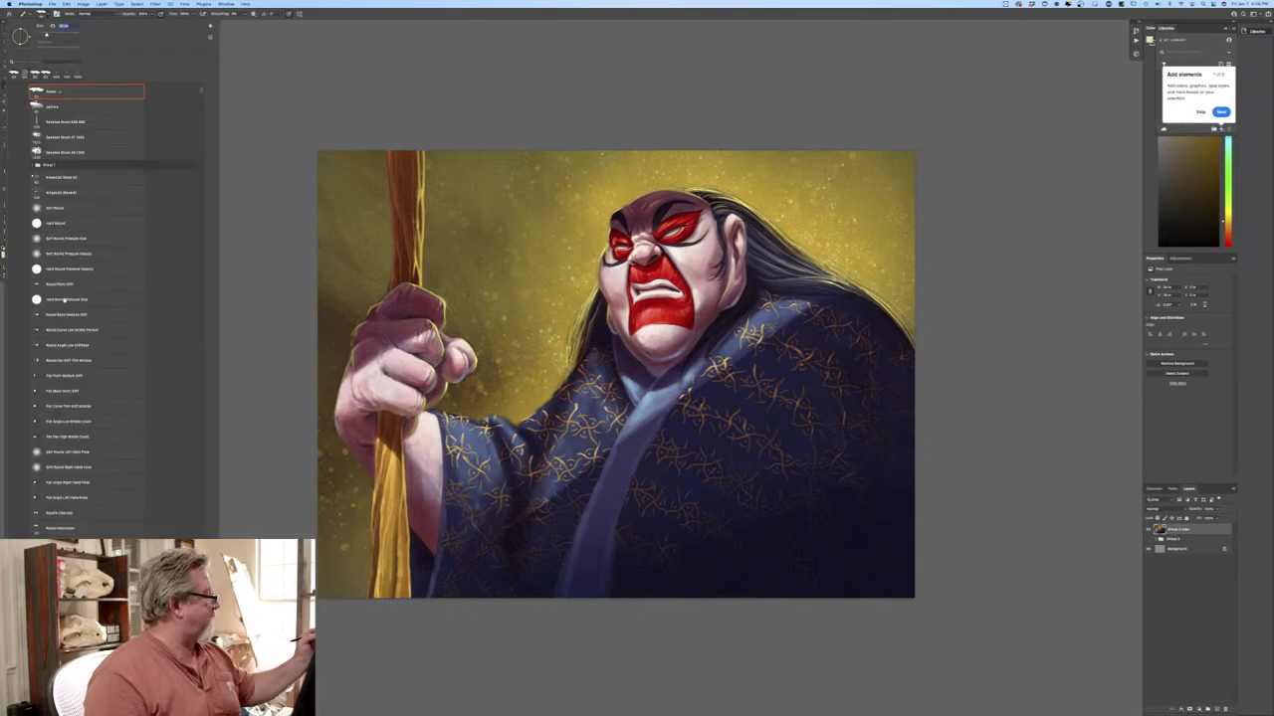
pyautogui.click(49, 254)
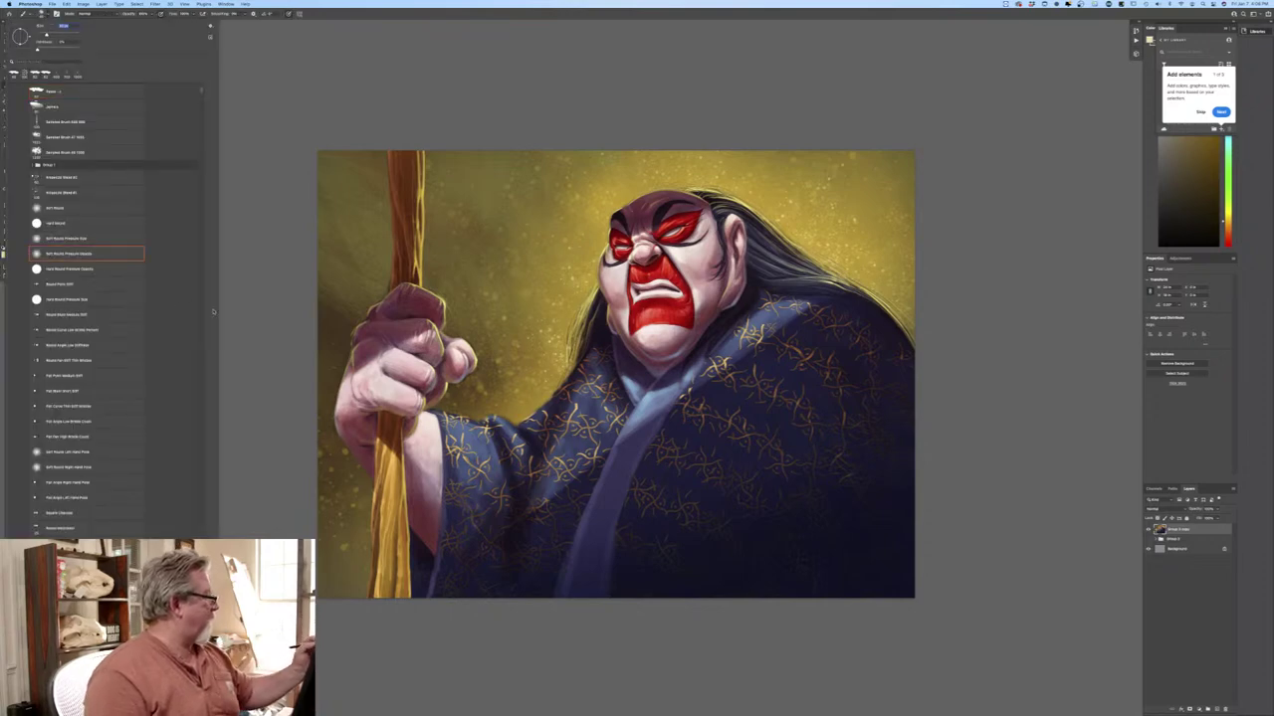
pyautogui.click(232, 314)
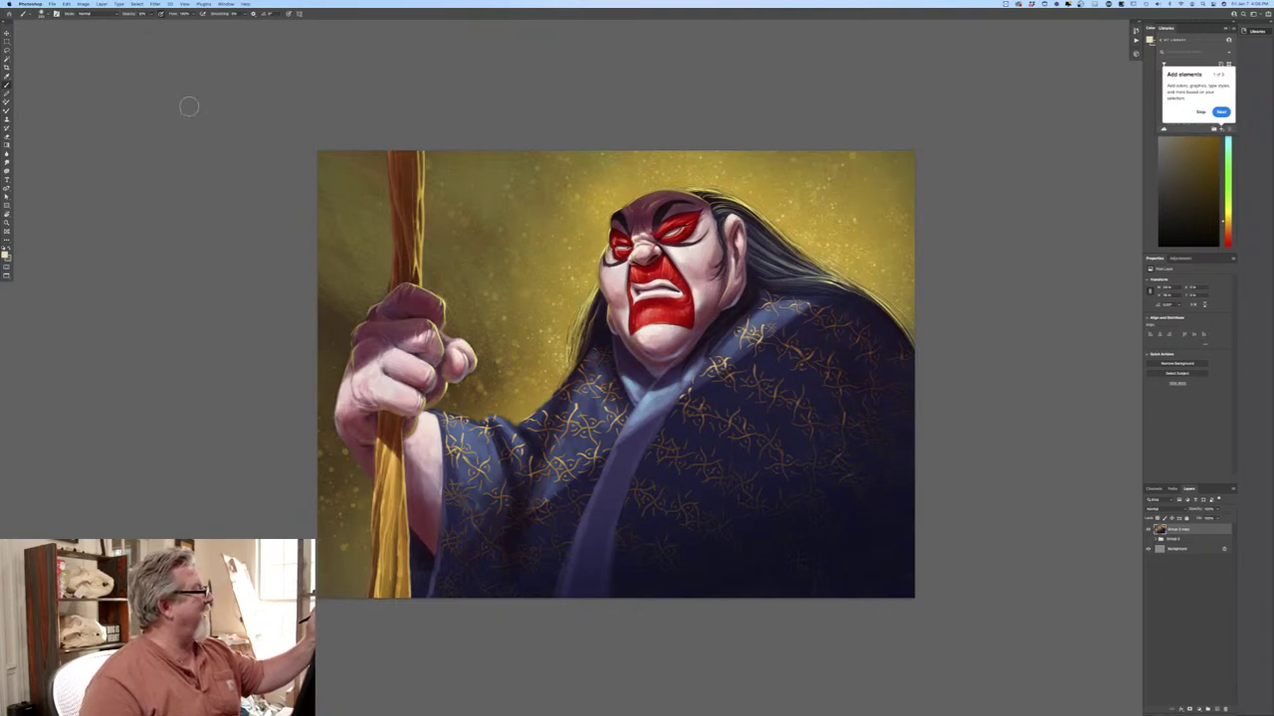
# Set the brush to Color Dodge and paint glowing light around the head, hair, hand, staff edge and sleeve pattern.
pyautogui.click(87, 13)
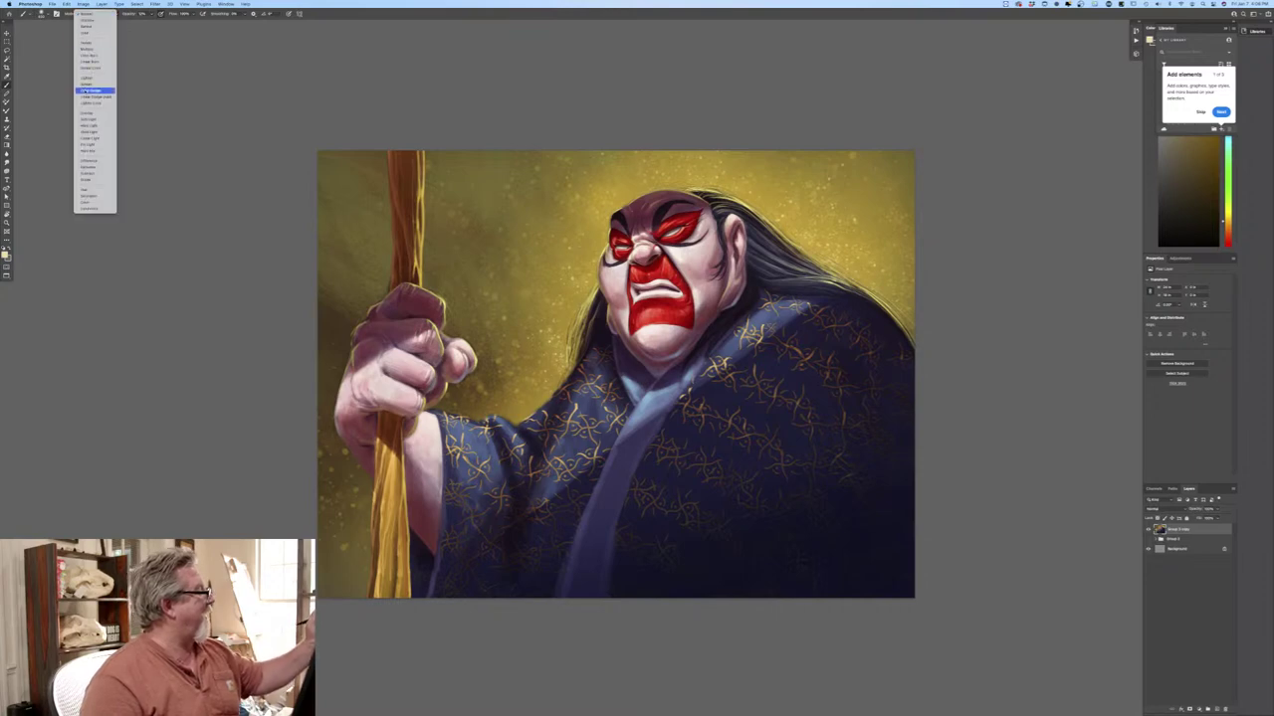
pyautogui.click(88, 91)
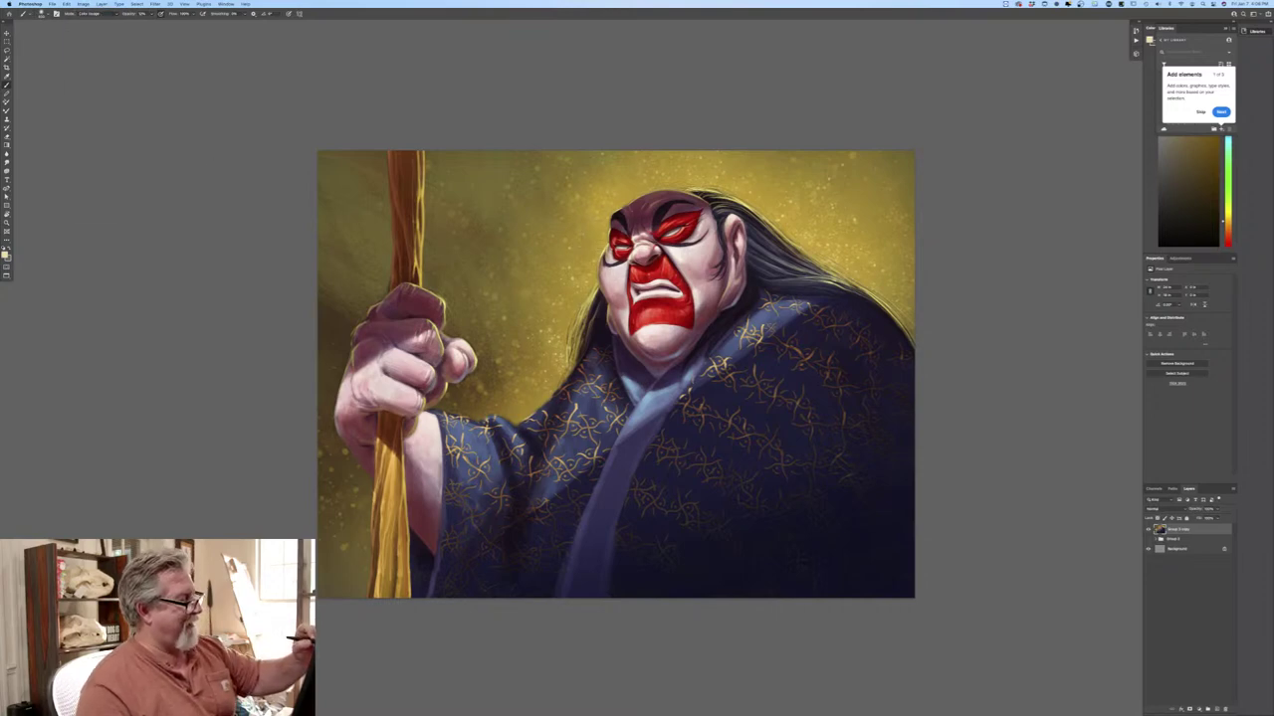
pyautogui.moveTo(595, 256)
pyautogui.mouseDown()
pyautogui.moveTo(602, 237)
pyautogui.moveTo(589, 302)
pyautogui.moveTo(603, 271)
pyautogui.mouseUp()
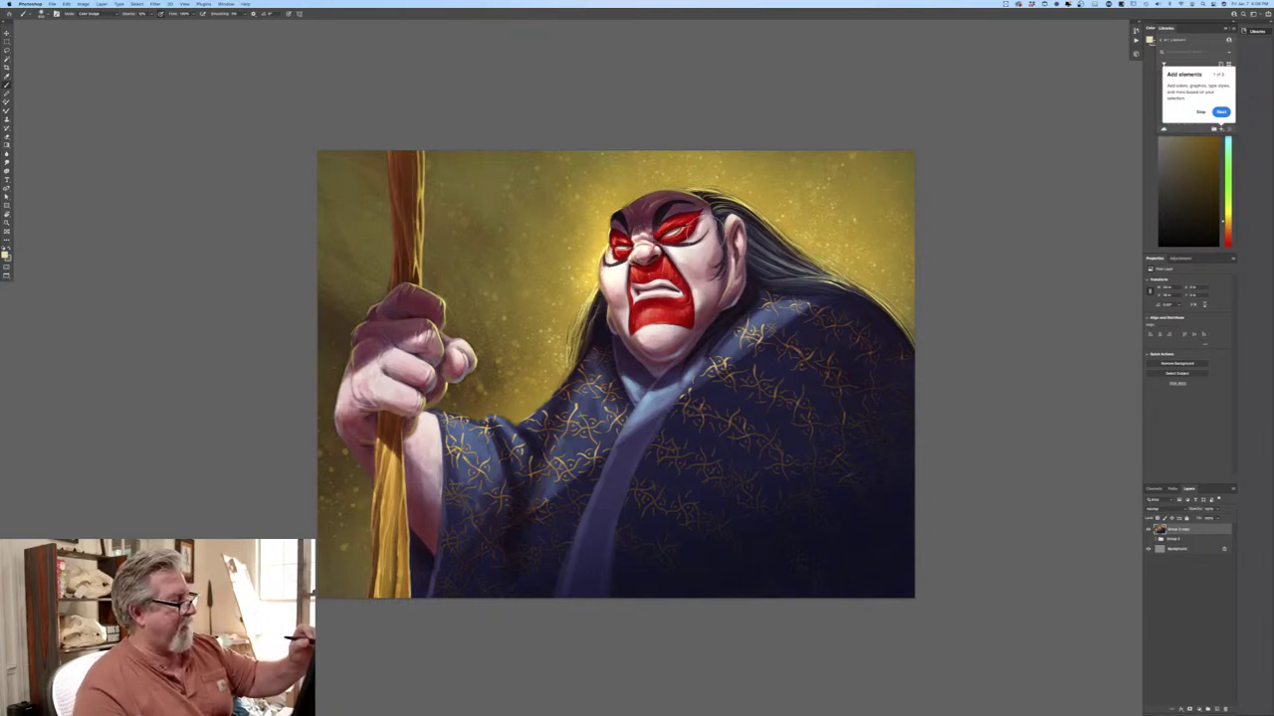
pyautogui.moveTo(732, 201); pyautogui.dragTo(710, 193)
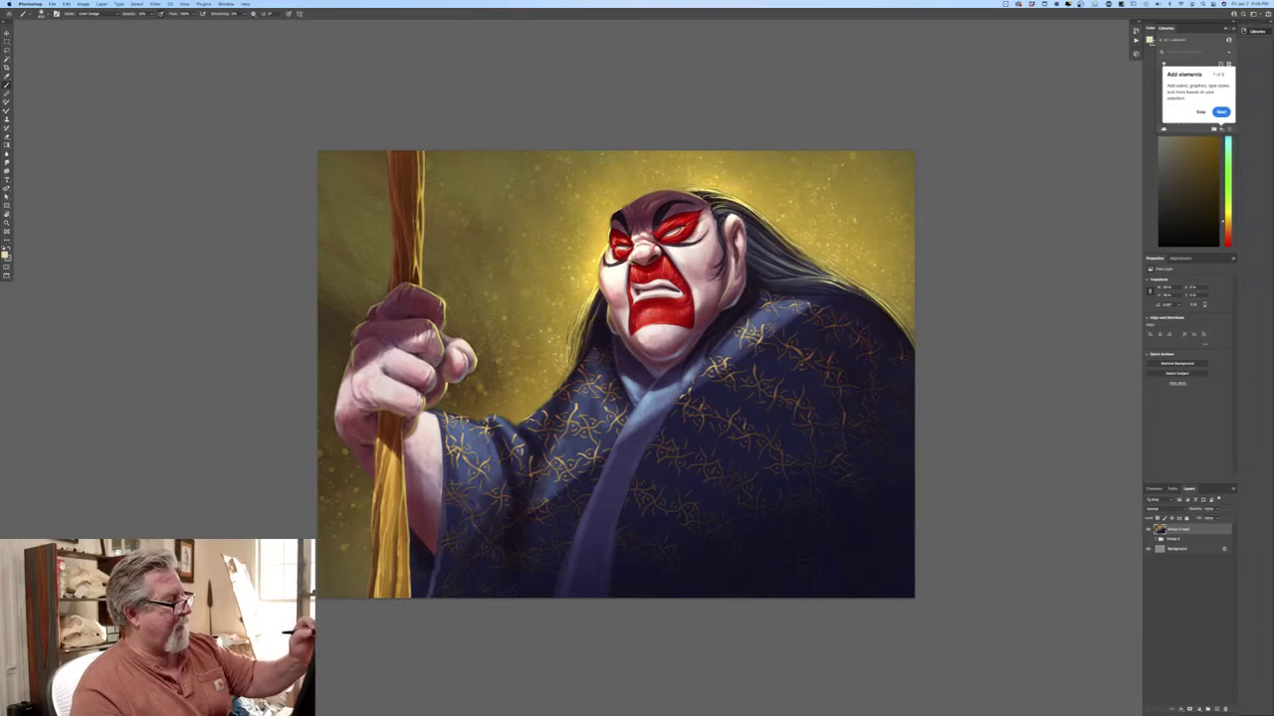
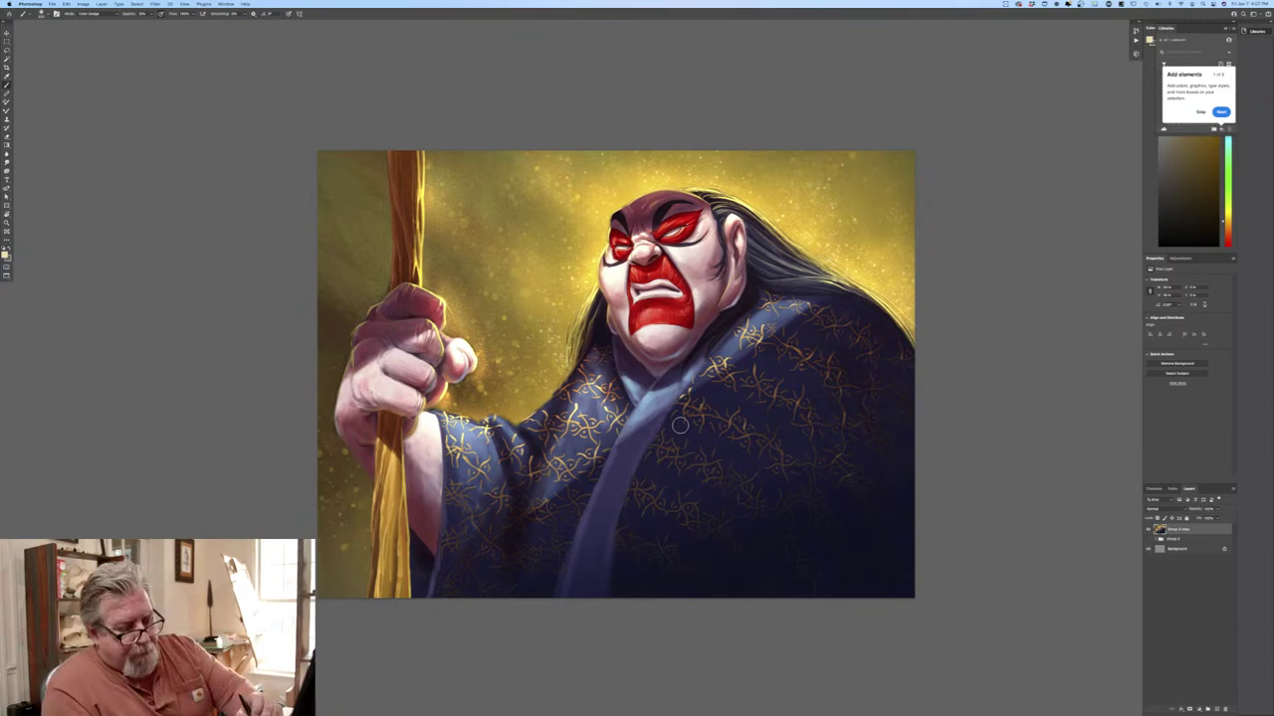
# Duplicate the merged painting layer twice, hide the topmost copy, and select the copy beneath it.
pyautogui.click(1216, 698)
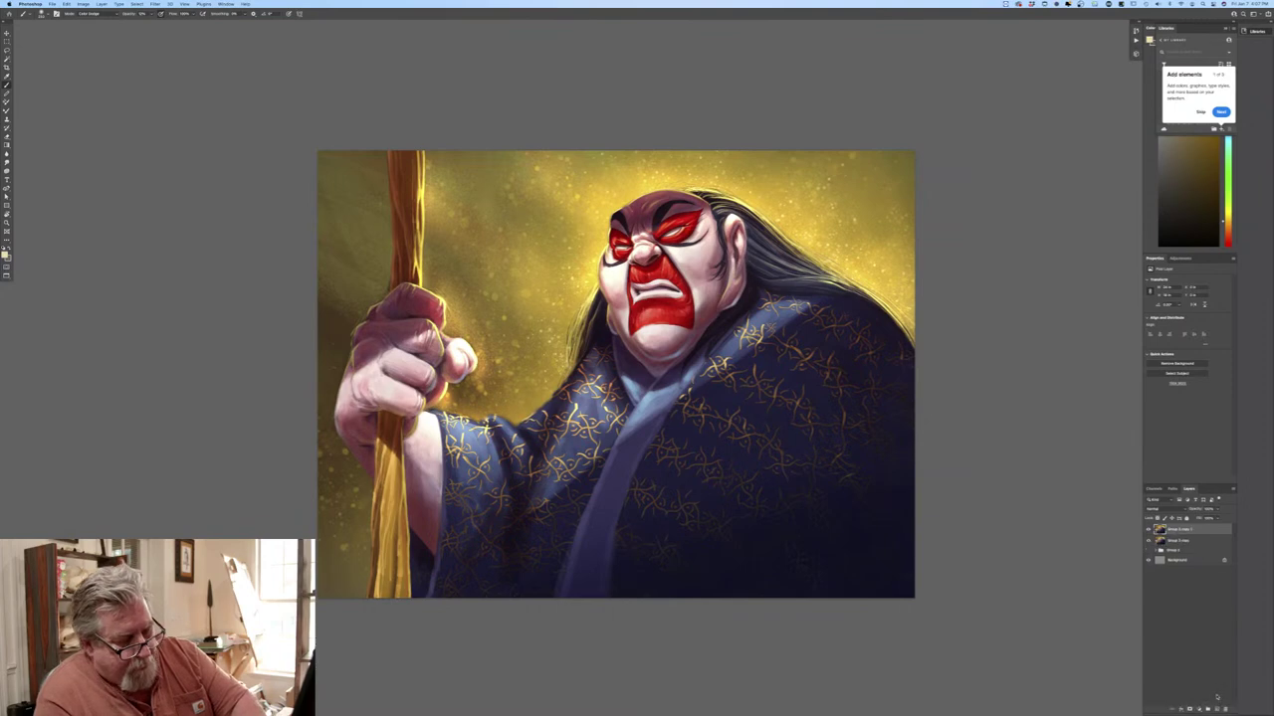
pyautogui.moveTo(1186, 531); pyautogui.dragTo(1212, 708)
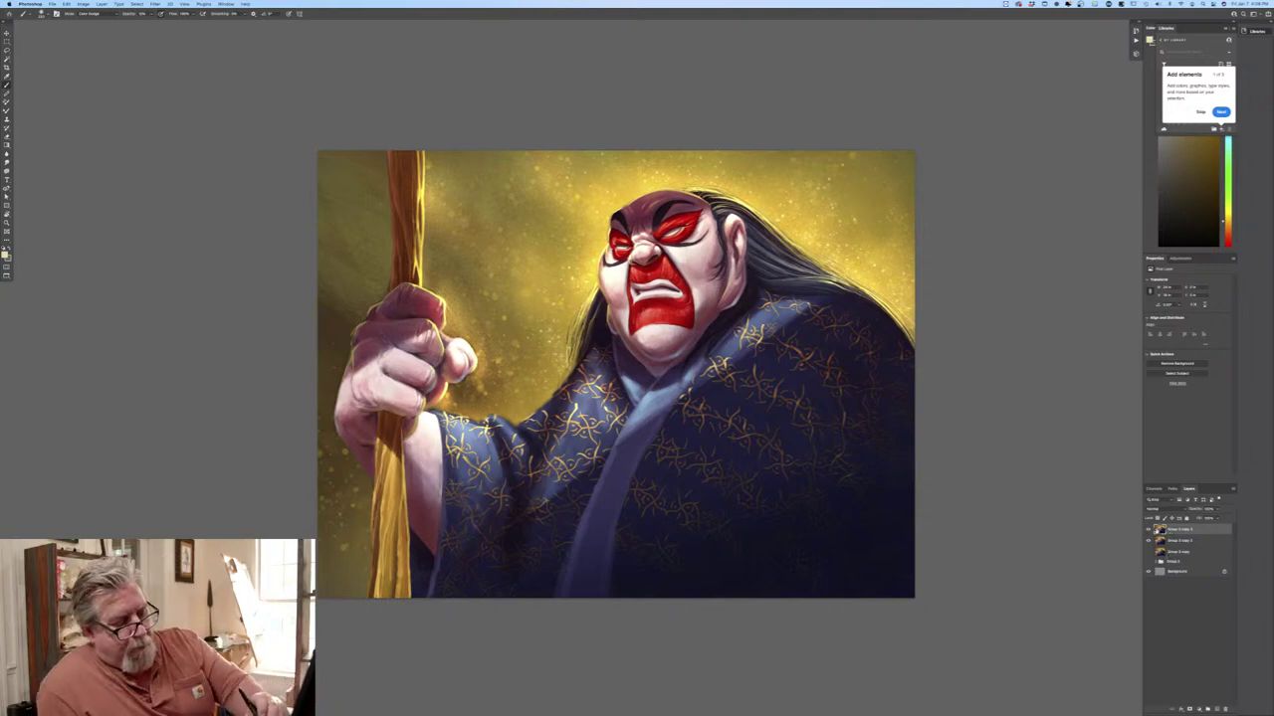
pyautogui.click(1148, 529)
pyautogui.click(1166, 542)
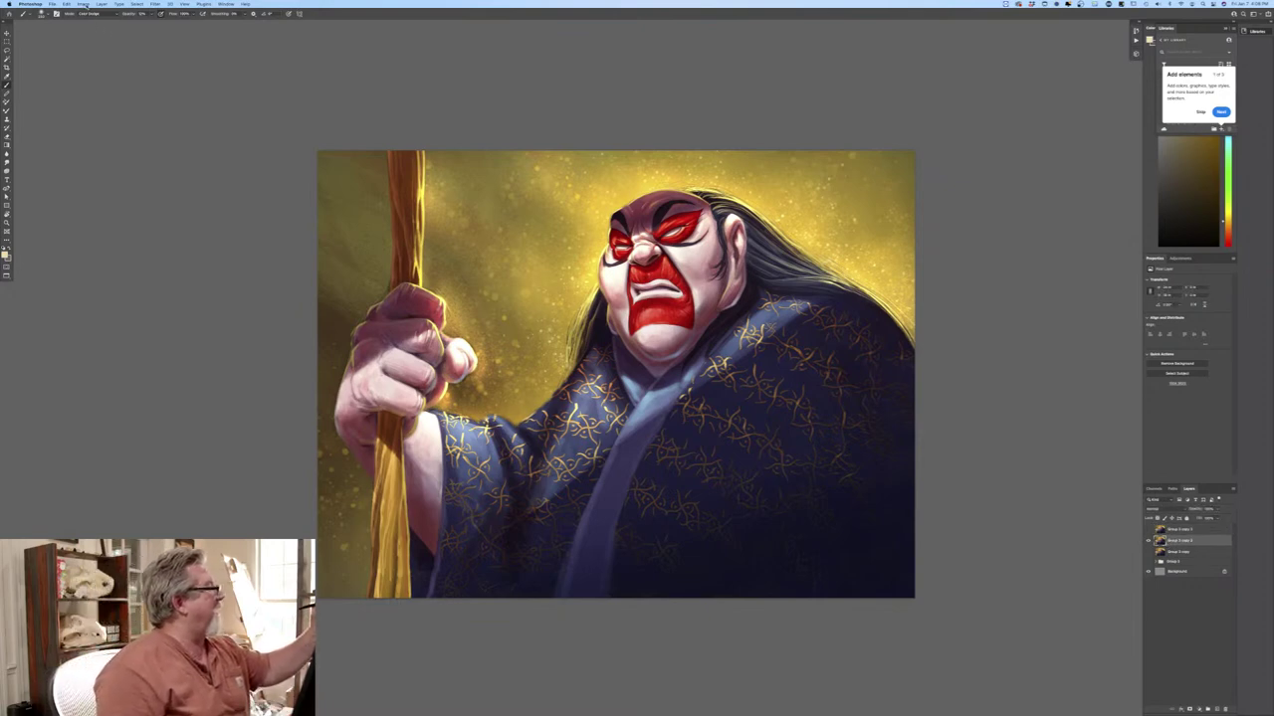
# Apply a Gaussian Blur with a radius of about 10 pixels to the middle copy of the painting.
pyautogui.click(154, 4)
pyautogui.moveTo(157, 90)
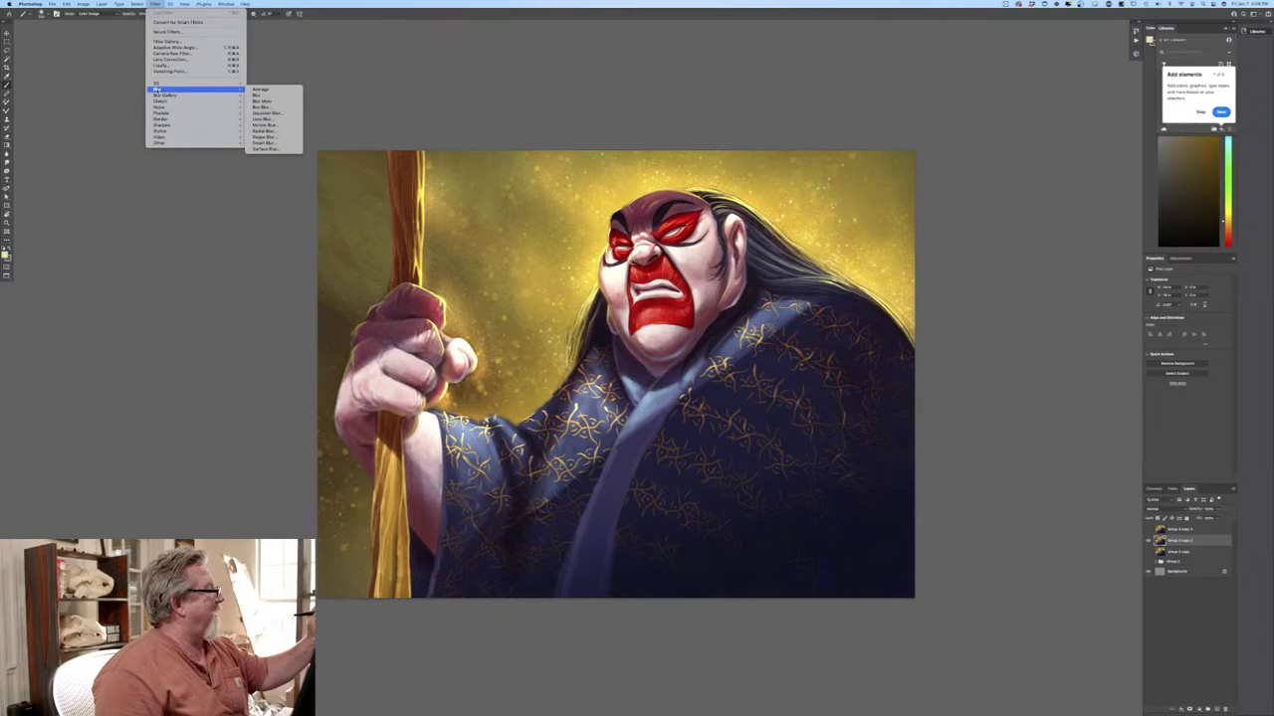
pyautogui.click(266, 112)
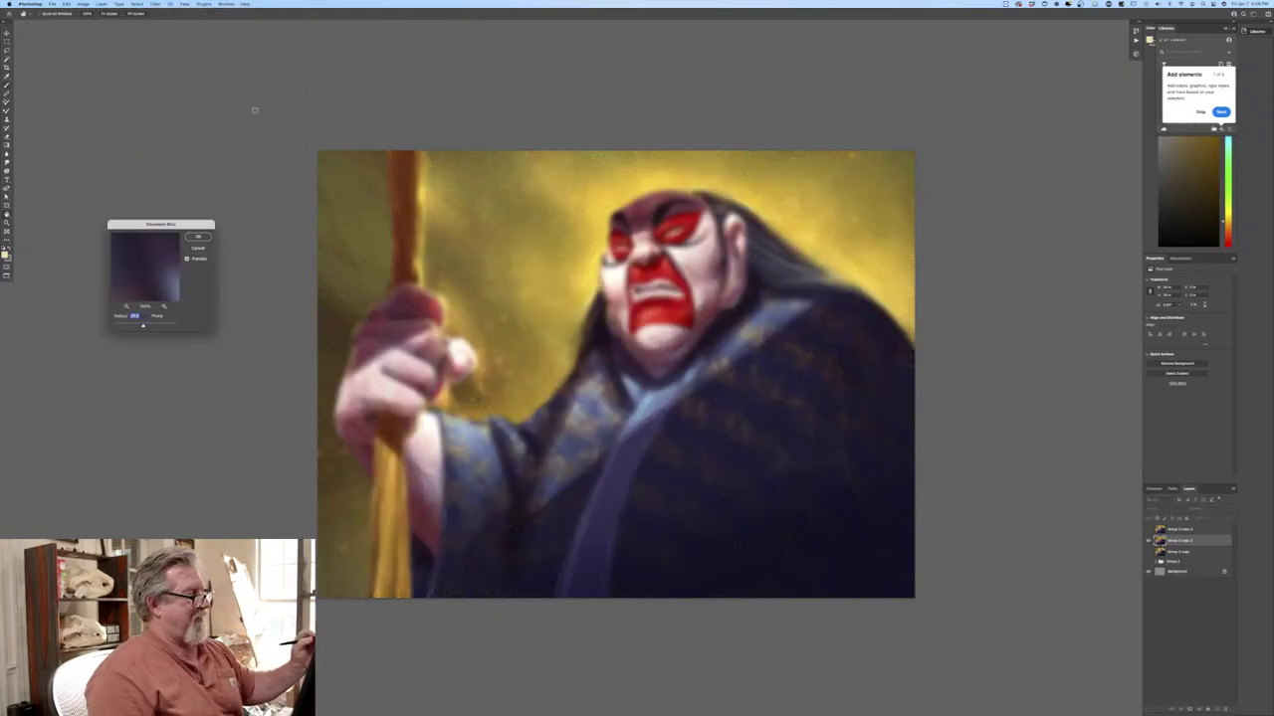
pyautogui.moveTo(142, 327); pyautogui.dragTo(141, 329)
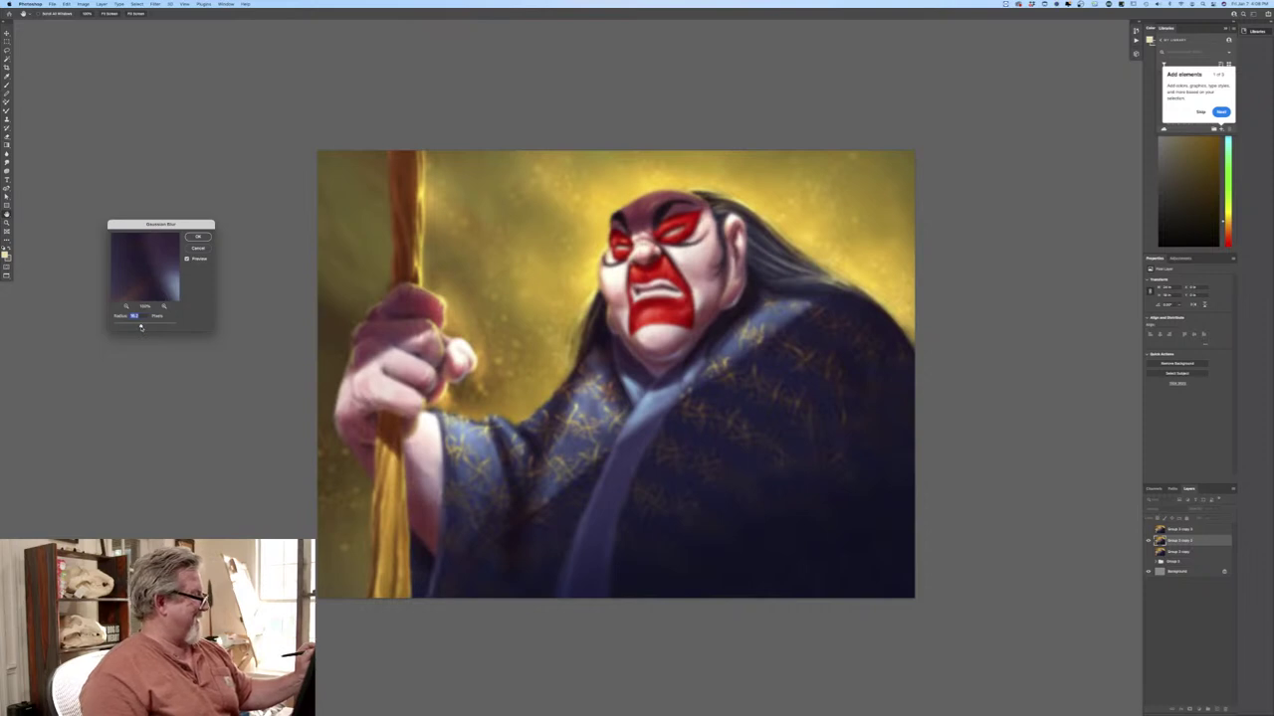
pyautogui.click(198, 236)
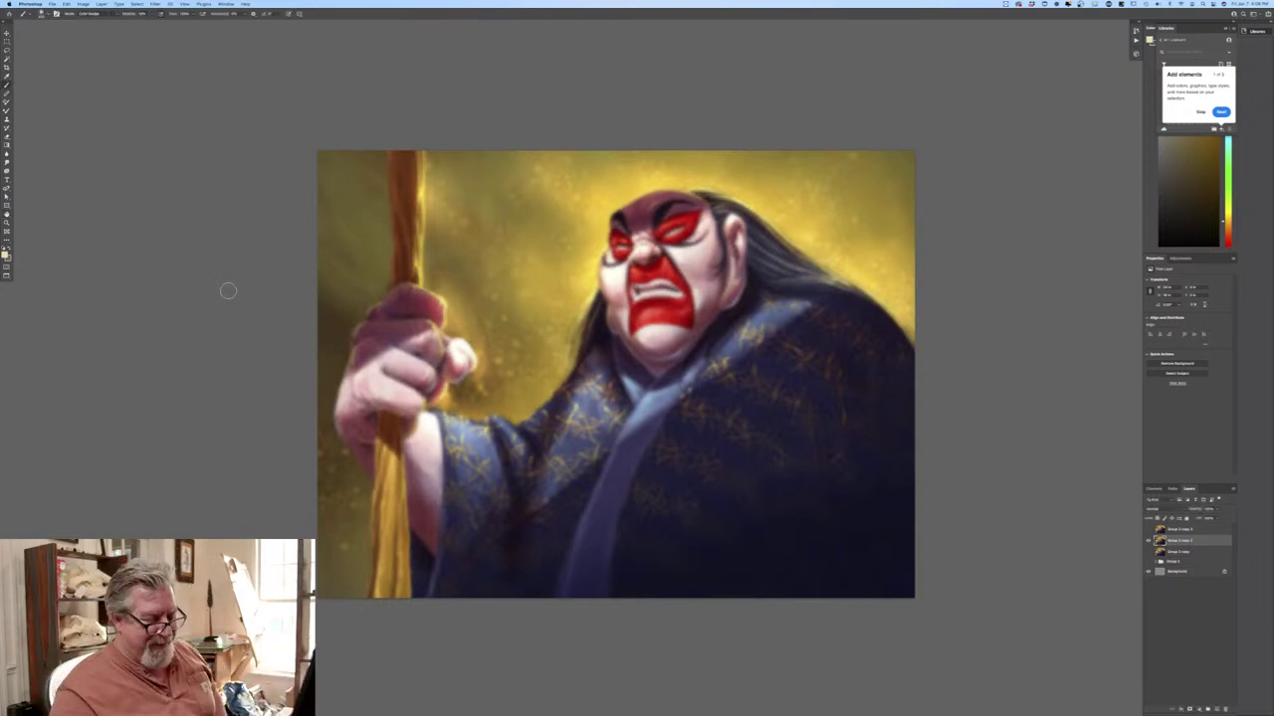
# Show the sharp top copy and lower its opacity so the blurred copy blends through.
pyautogui.press('super+plus')
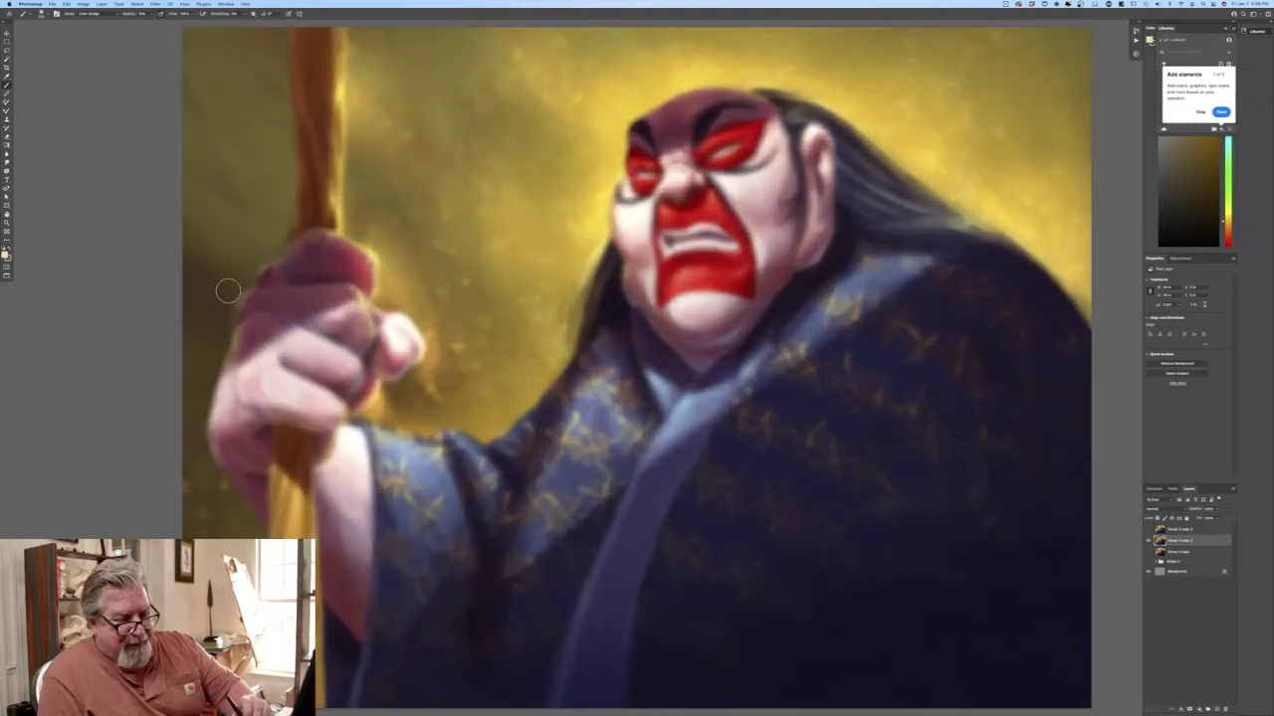
pyautogui.click(1149, 530)
pyautogui.click(1190, 529)
pyautogui.click(1216, 510)
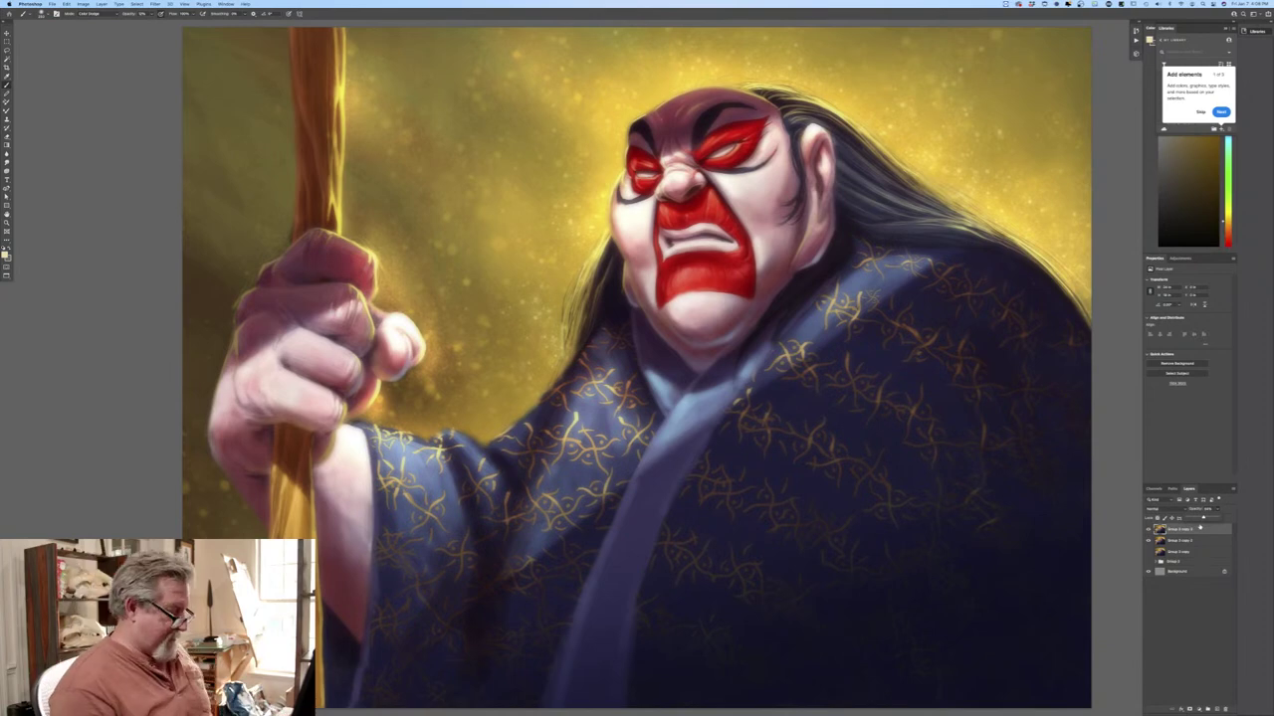
# Merge the sharp top copy with the blurred copy beneath it into one layer.
pyautogui.press('super+minus')
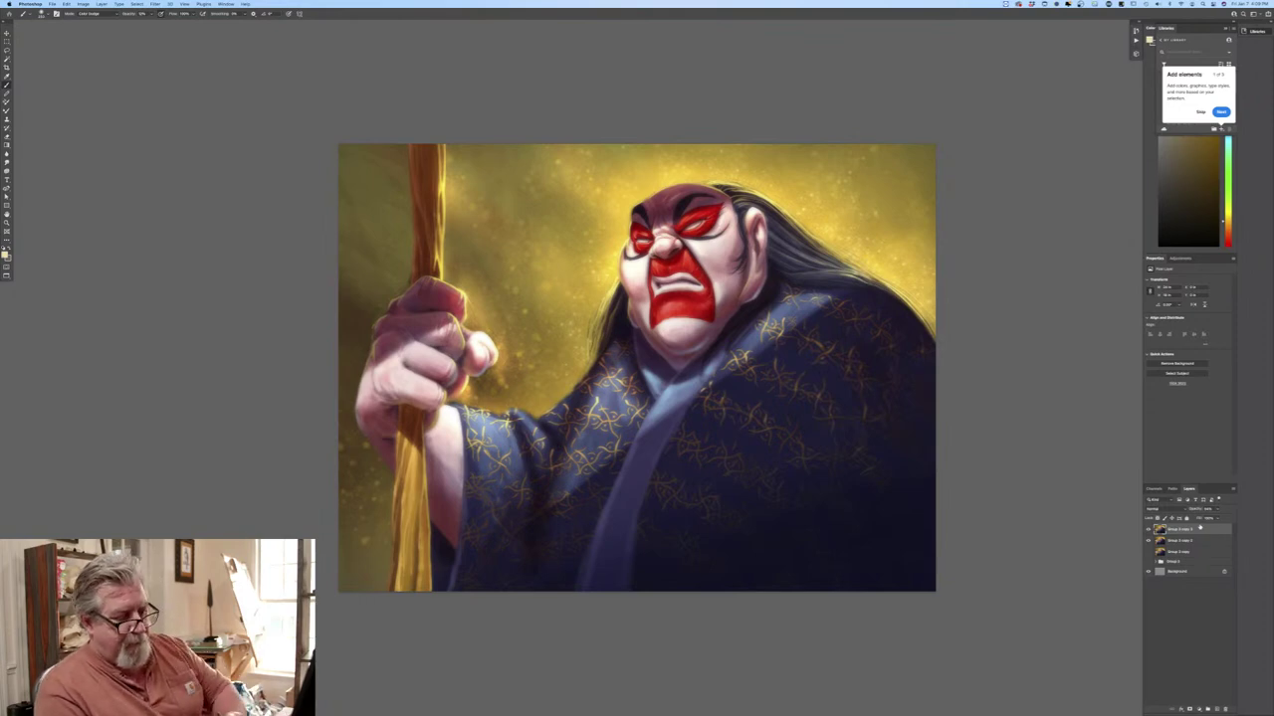
pyautogui.keyDown('shift'); pyautogui.click(1177, 542); pyautogui.keyUp('shift')
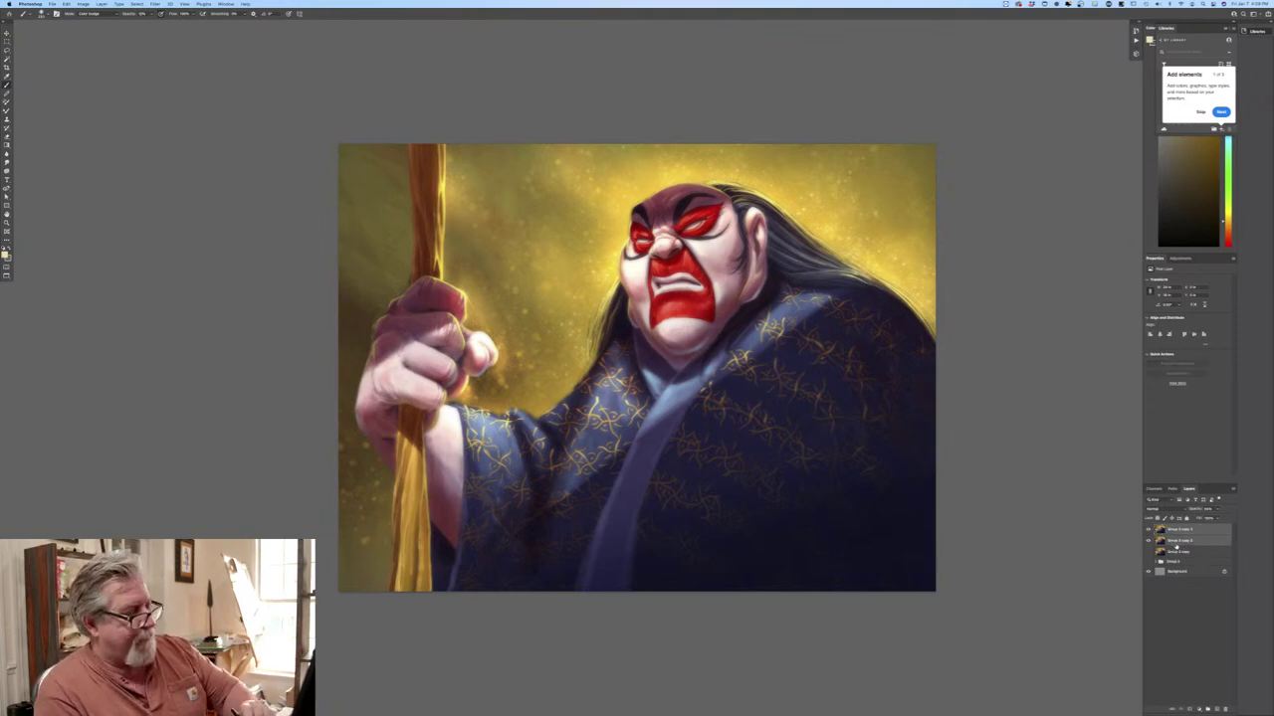
pyautogui.click(101, 4)
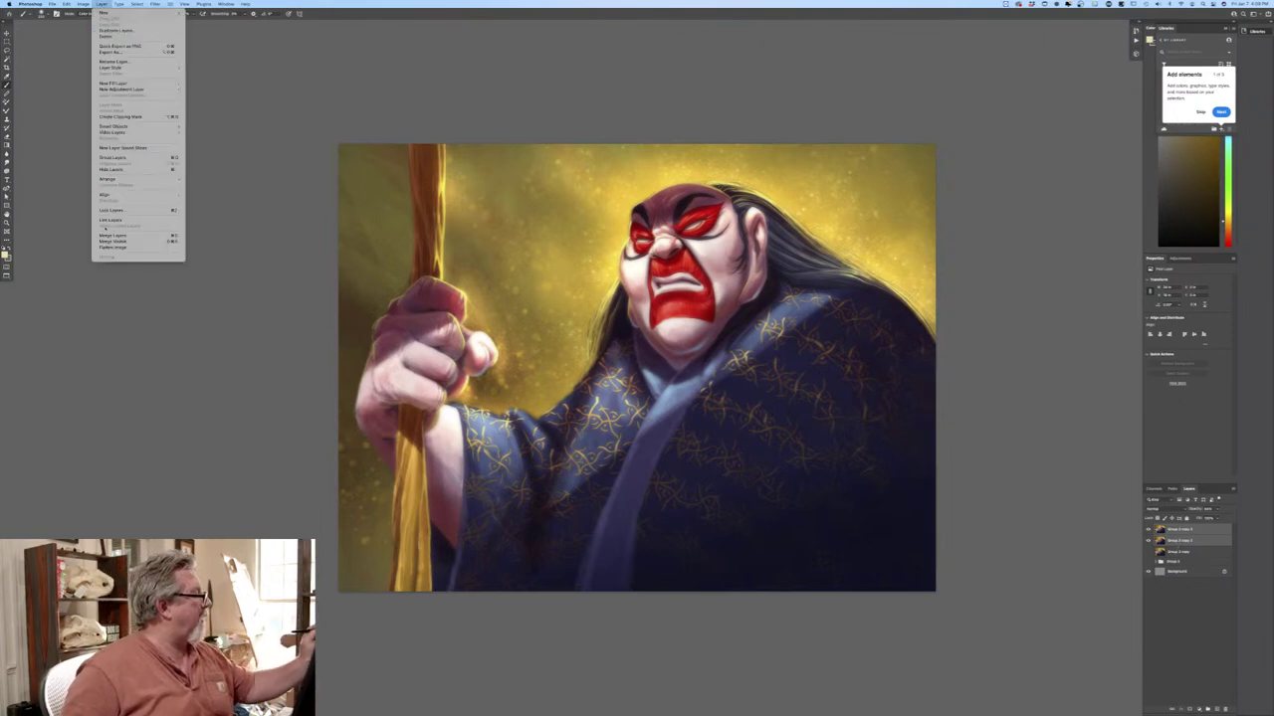
pyautogui.click(109, 234)
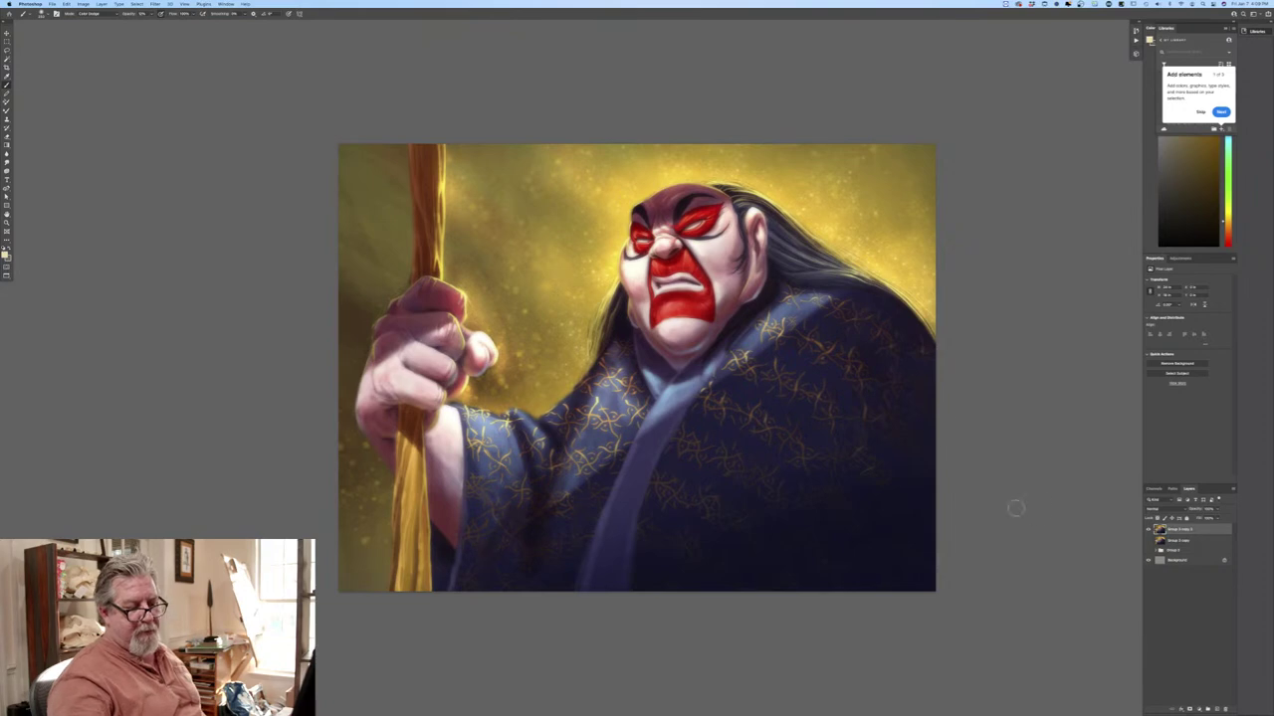
# Compare the merged soft-glow layer with the sharp painting by toggling its visibility, and delete the soft-glow layer.
pyautogui.click(1146, 541)
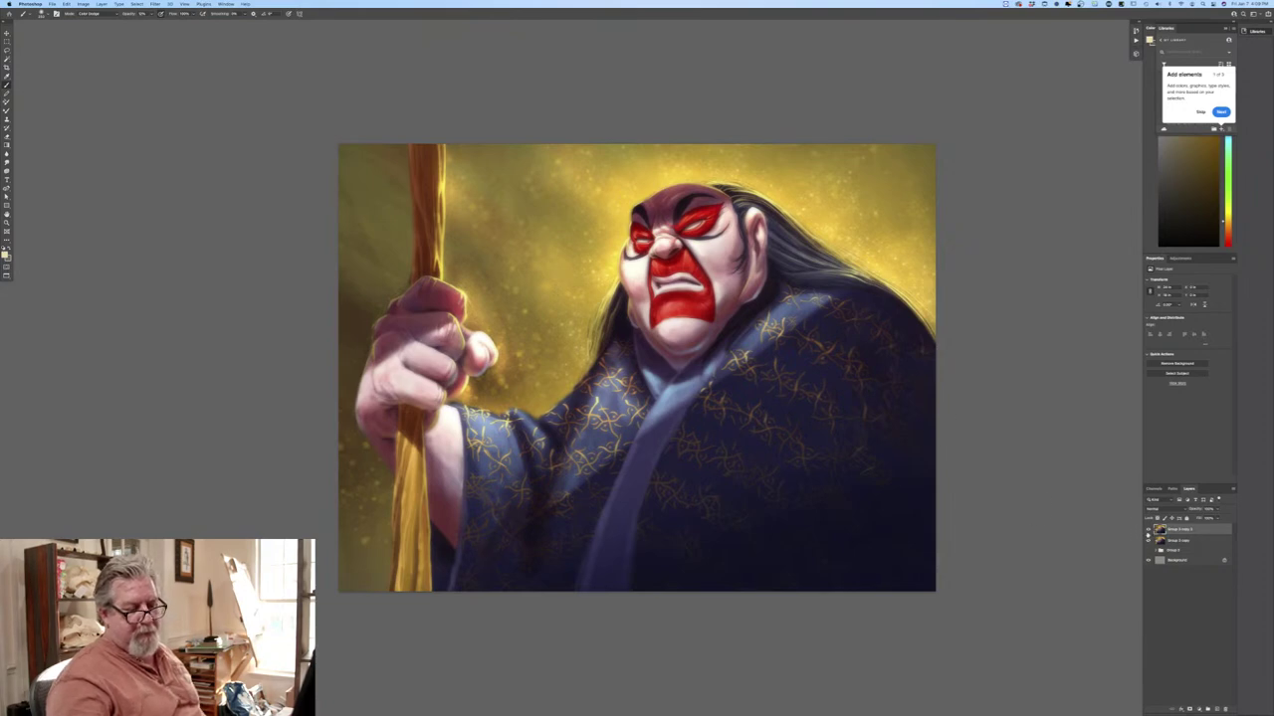
pyautogui.click(1149, 531)
pyautogui.click(1149, 530)
pyautogui.click(1149, 530)
pyautogui.click(1149, 530)
pyautogui.click(1149, 531)
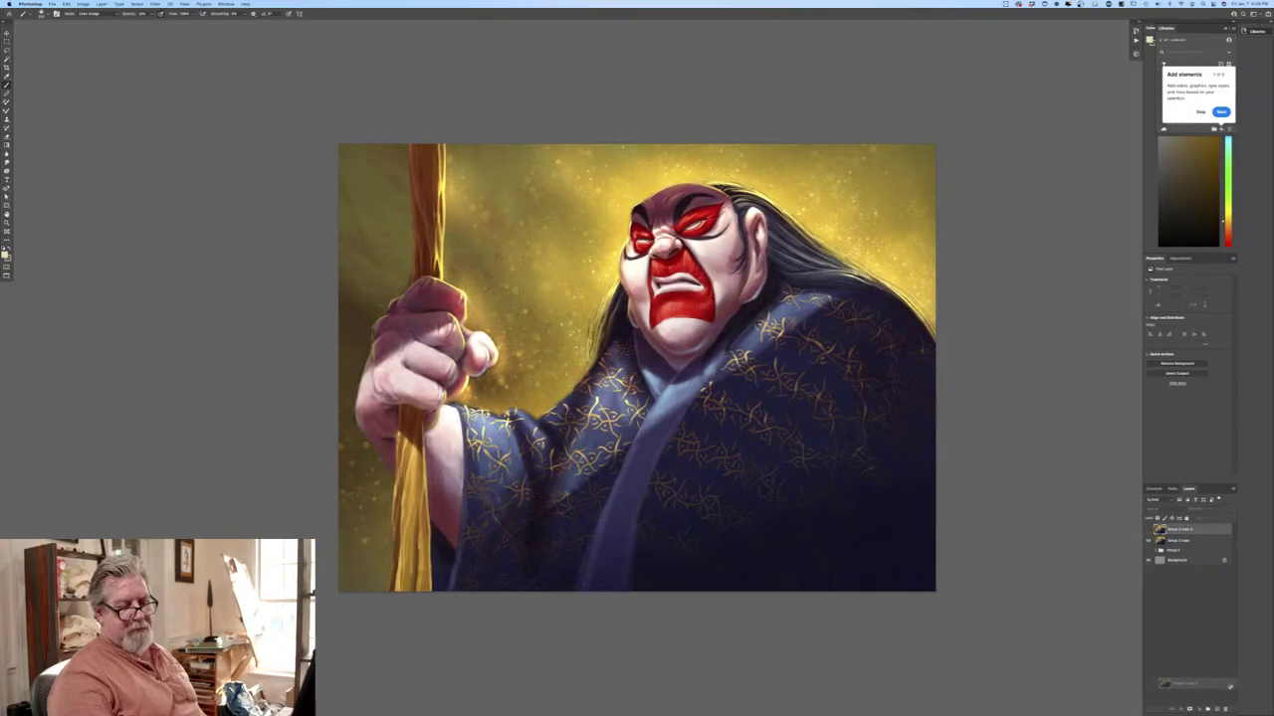
pyautogui.click(1224, 708)
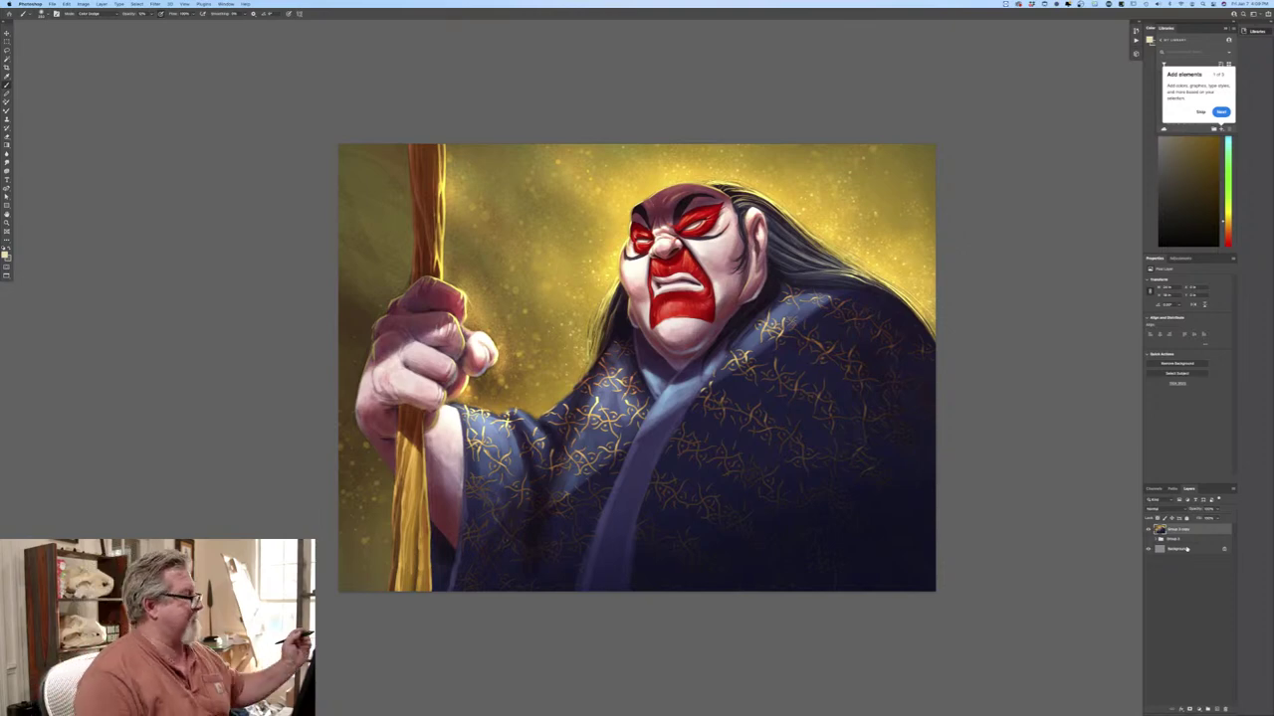
# Activate the Smudge tool and look through its brush presets for a blending brush, collapsing the custom brush folder.
pyautogui.click(7, 162)
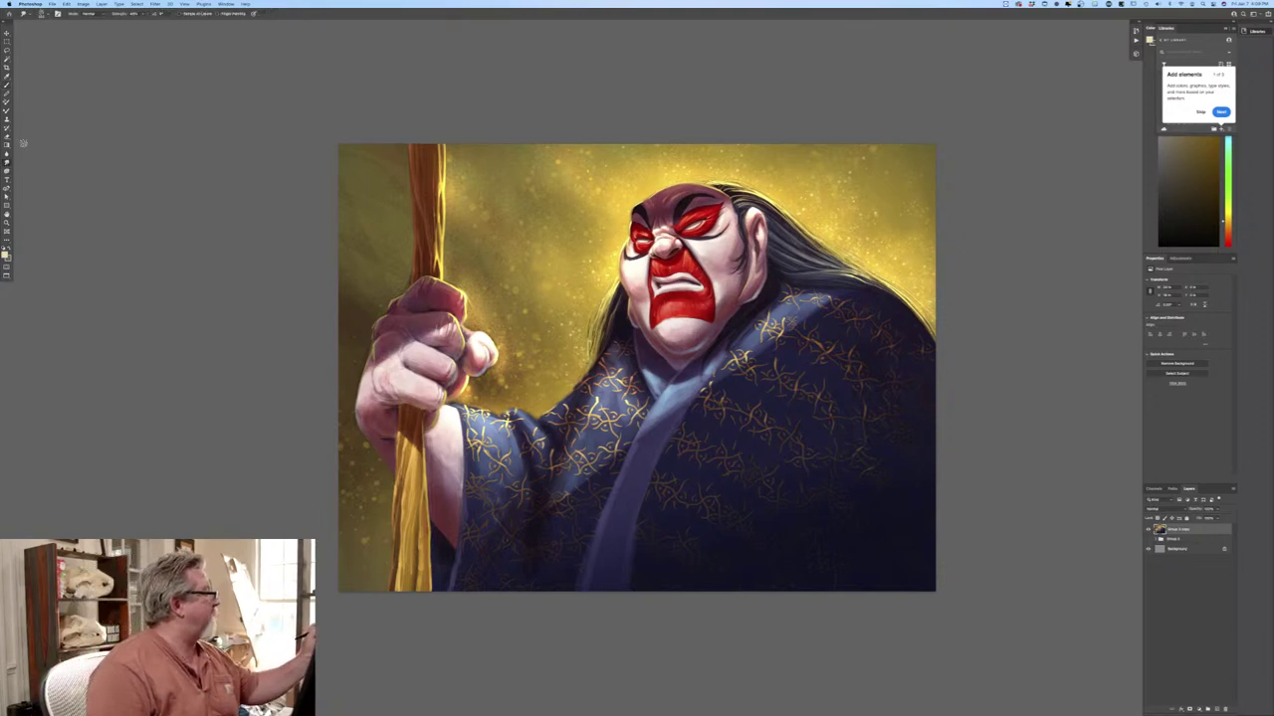
pyautogui.click(43, 14)
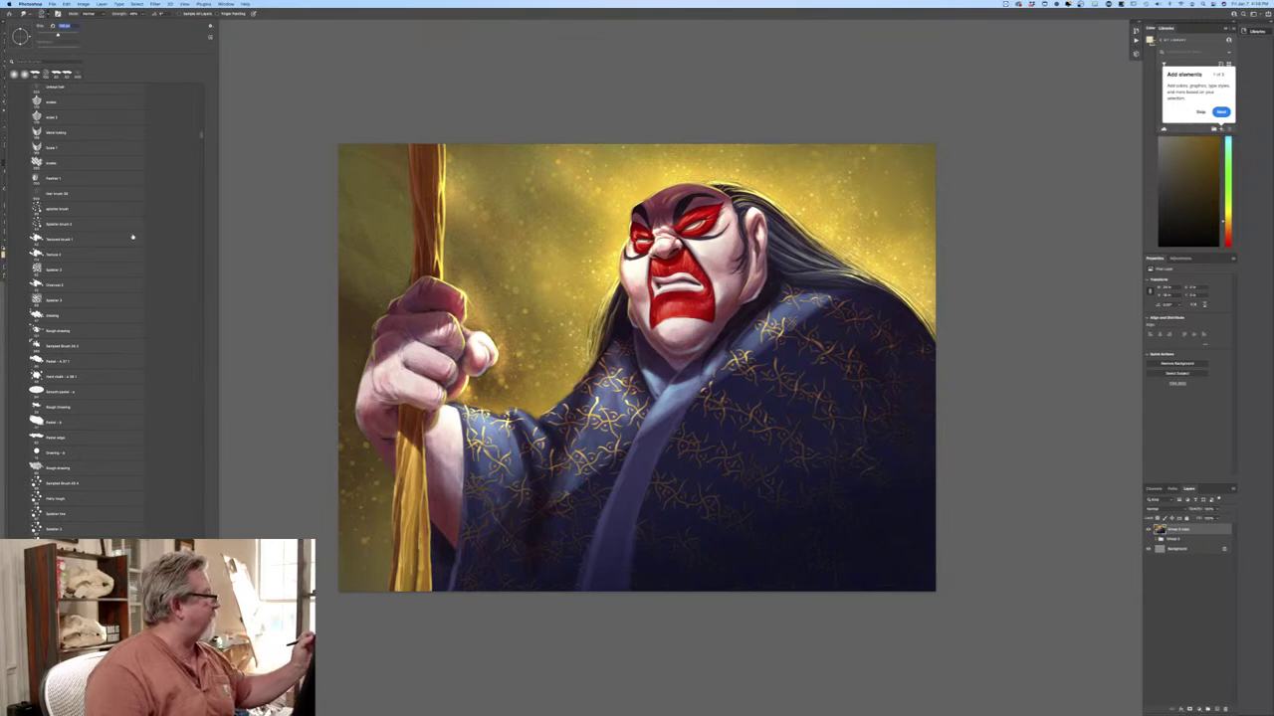
pyautogui.moveTo(201, 136); pyautogui.dragTo(184, 50)
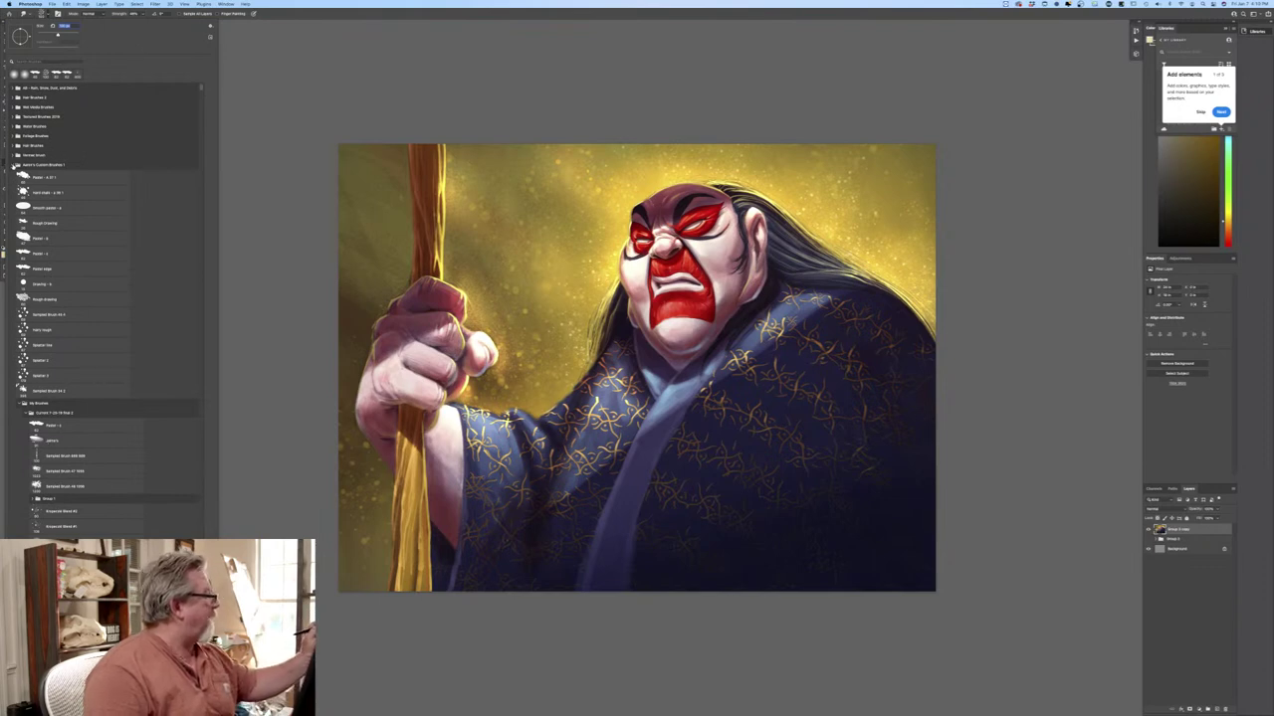
pyautogui.click(15, 165)
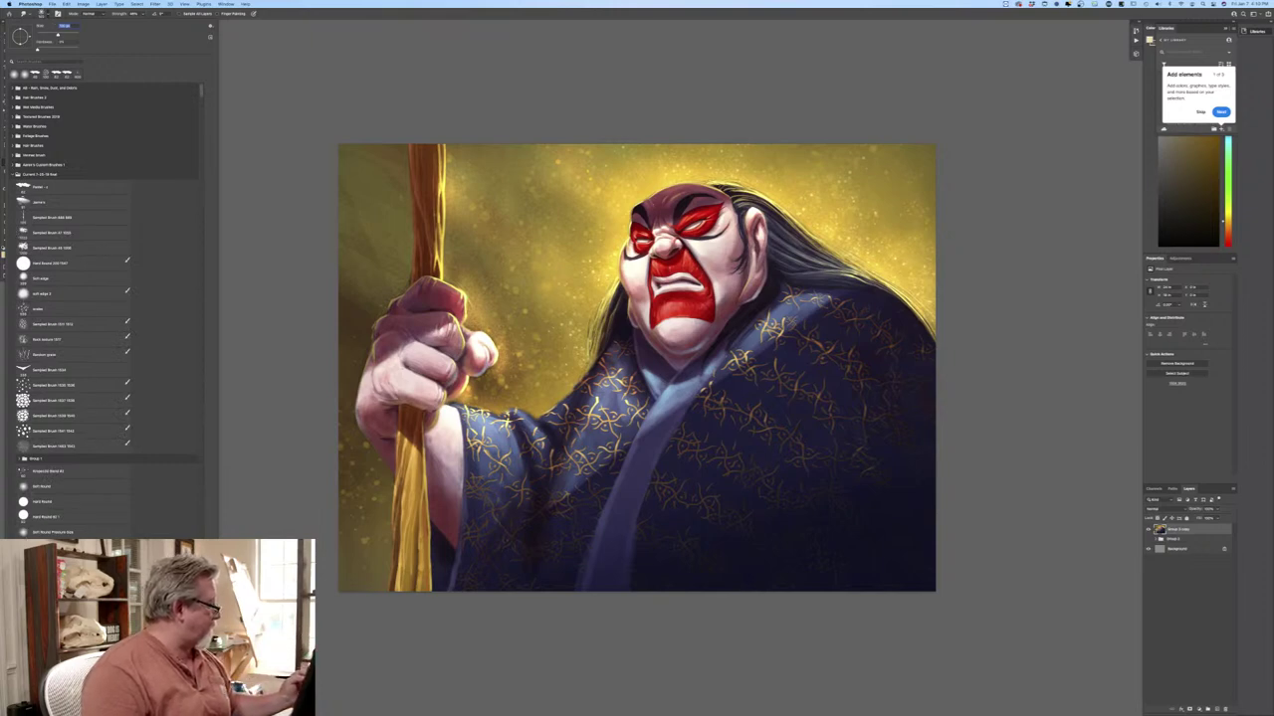
pyautogui.press('Escape')
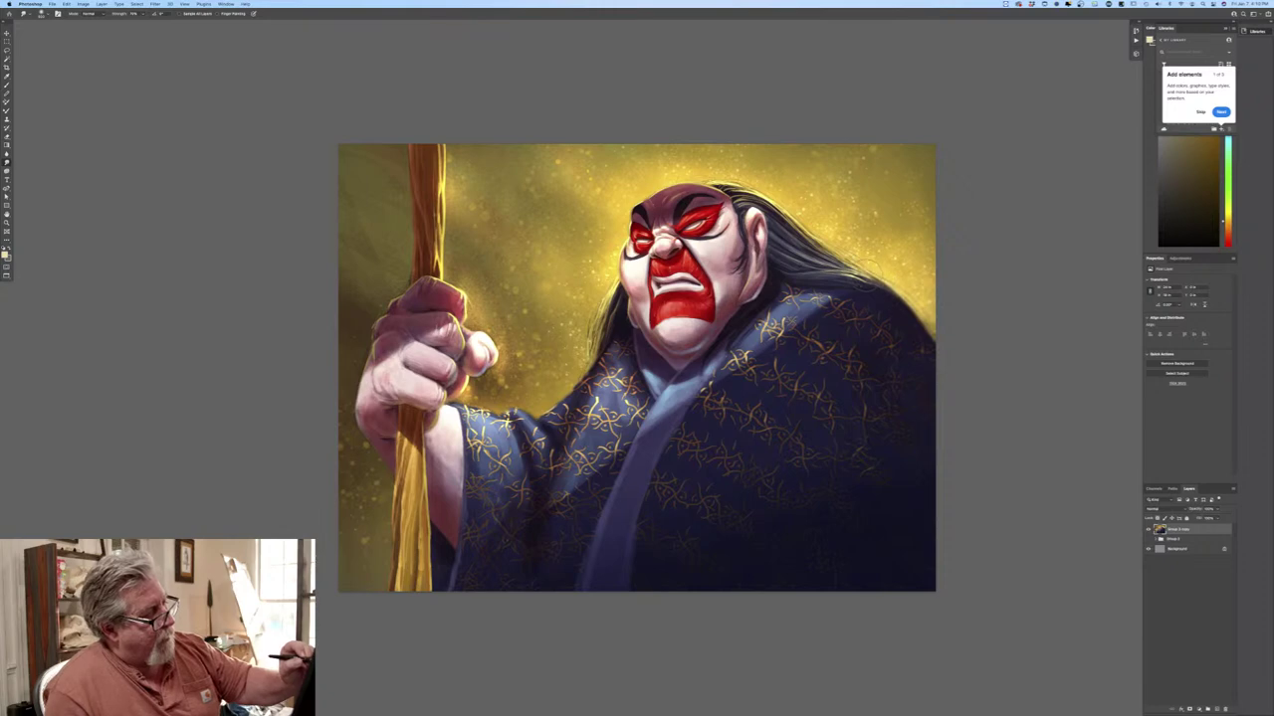
# Smudge the paint on the fingertip of the hand gripping the staff to soften it, and review the whole painting.
pyautogui.press('super+equal')
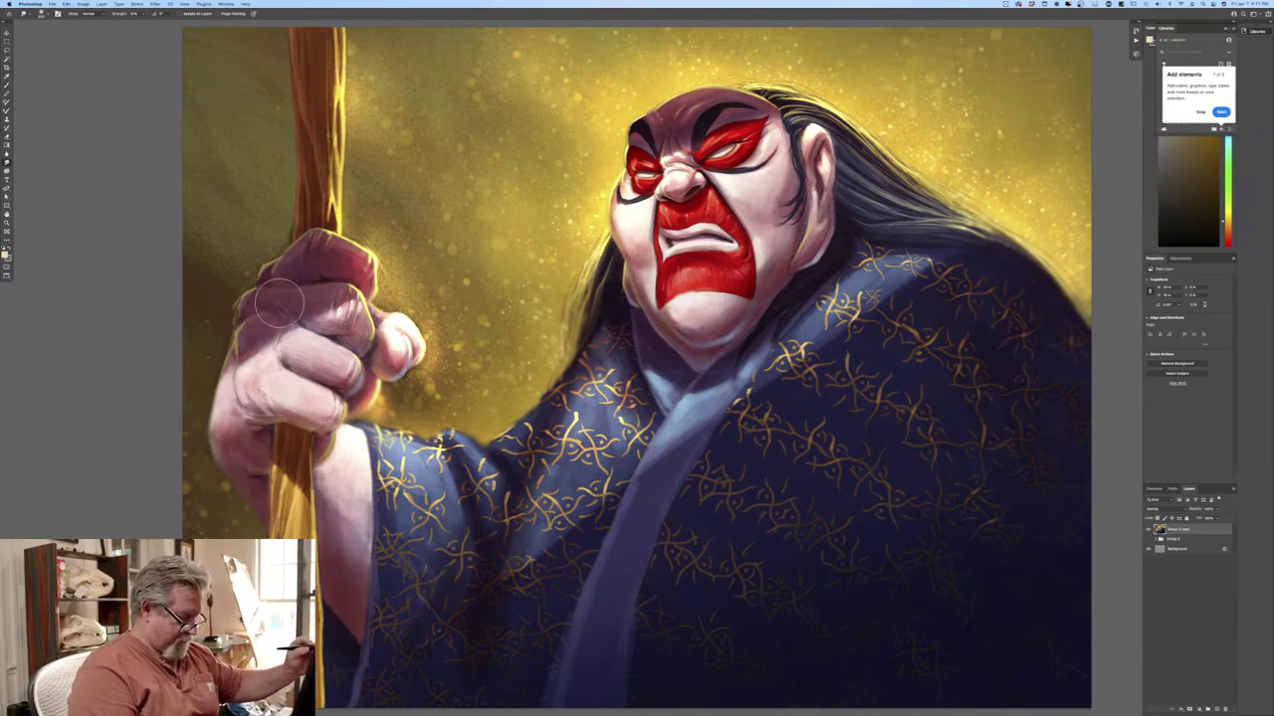
pyautogui.scroll(2, 221, 292)
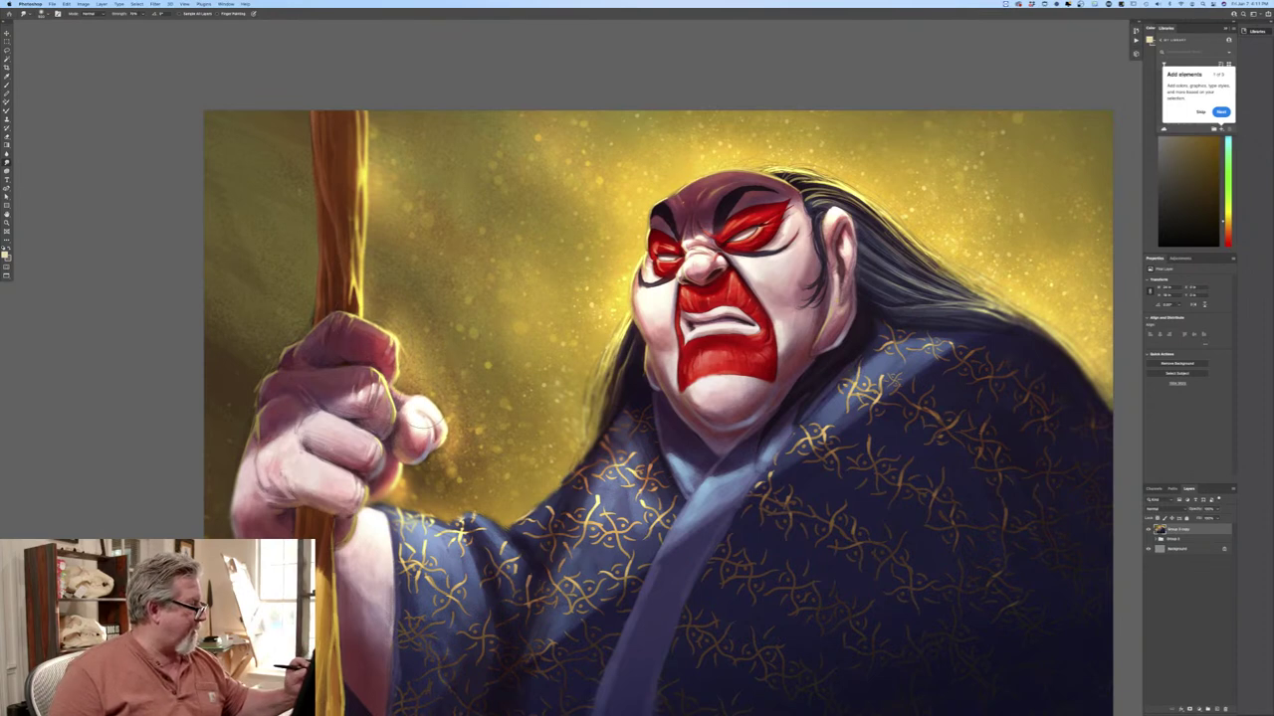
pyautogui.moveTo(424, 410); pyautogui.dragTo(416, 412)
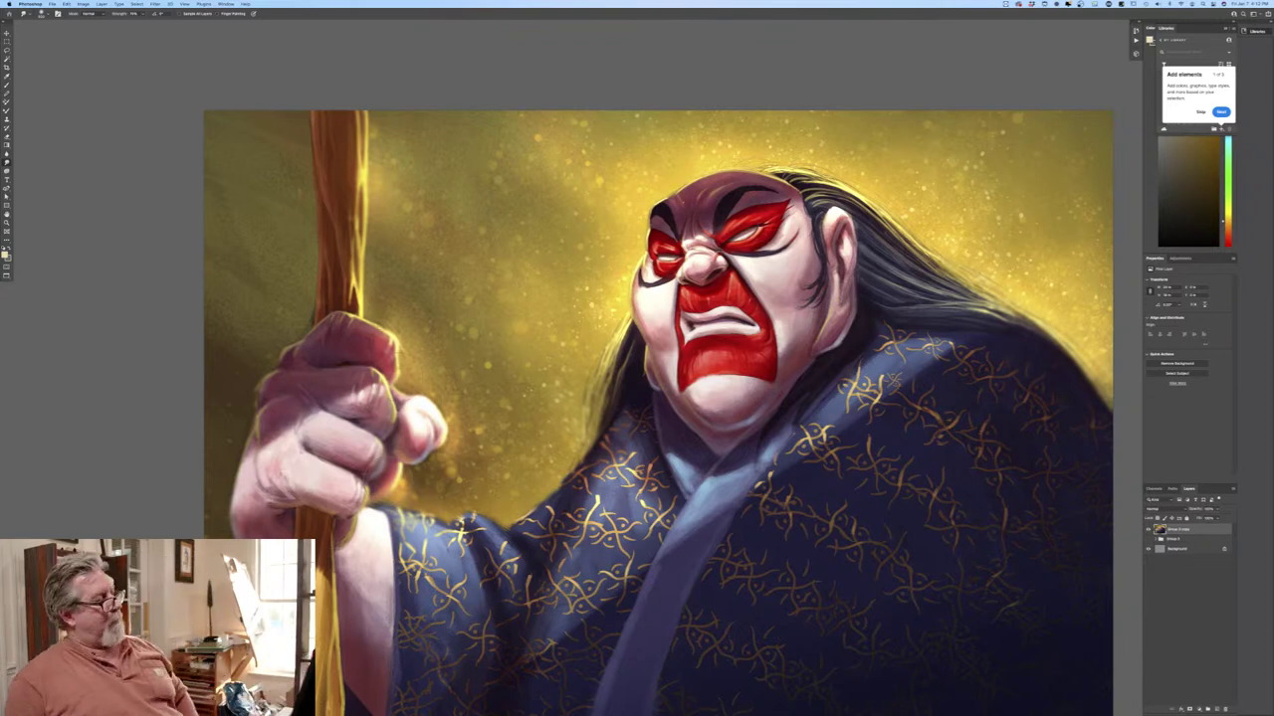
pyautogui.press('super+minus')
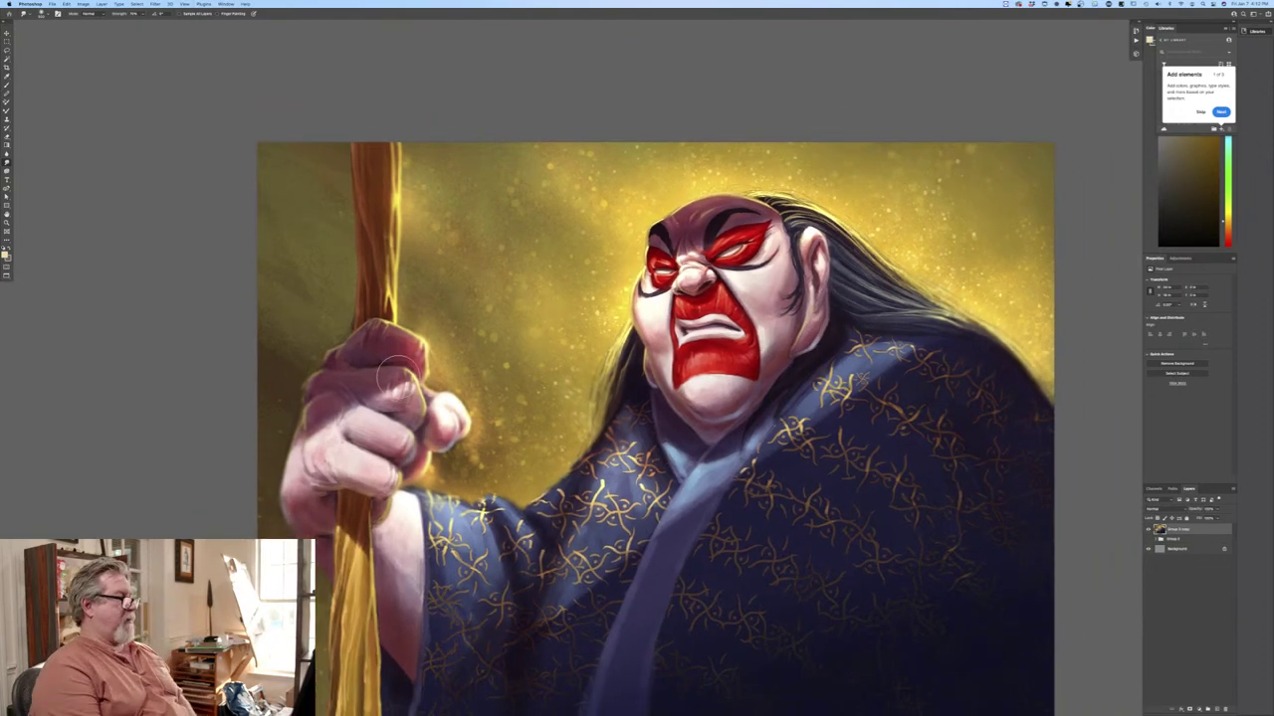
pyautogui.scroll(-2, 398, 376)
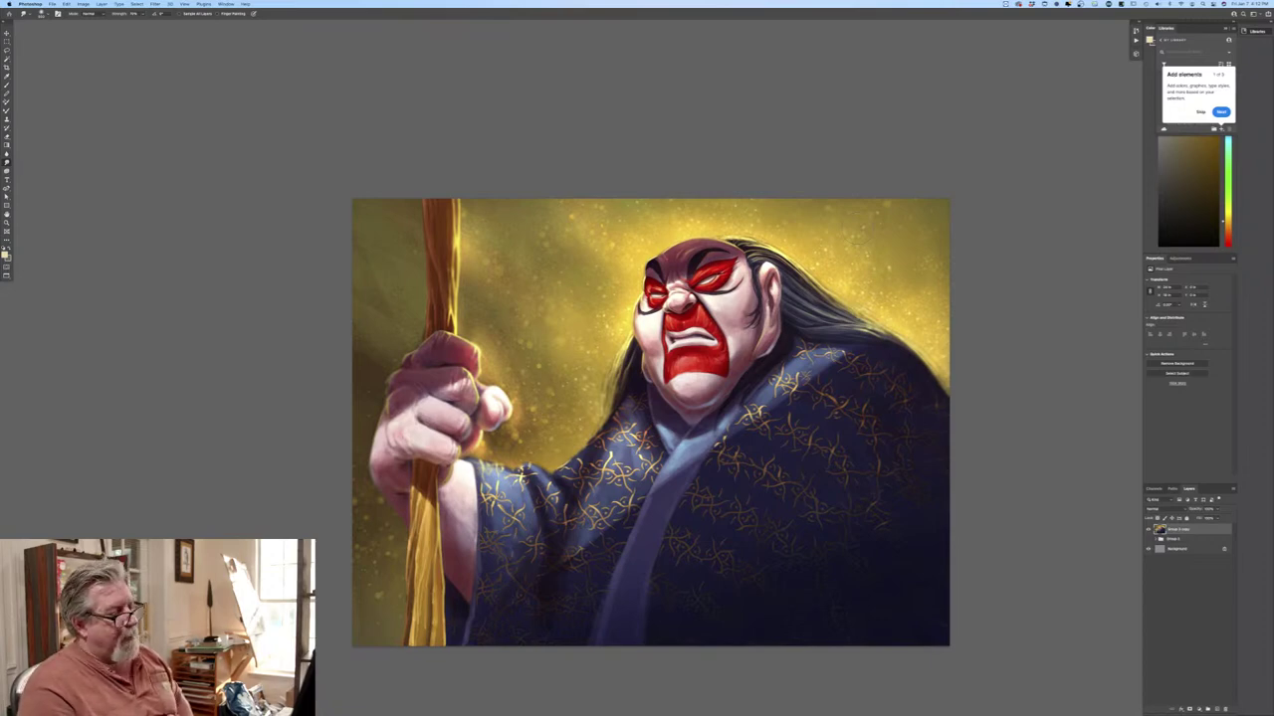
# Choose a pale yellow foreground color and activate the Brush tool in Color Dodge mode.
pyautogui.click(7, 255)
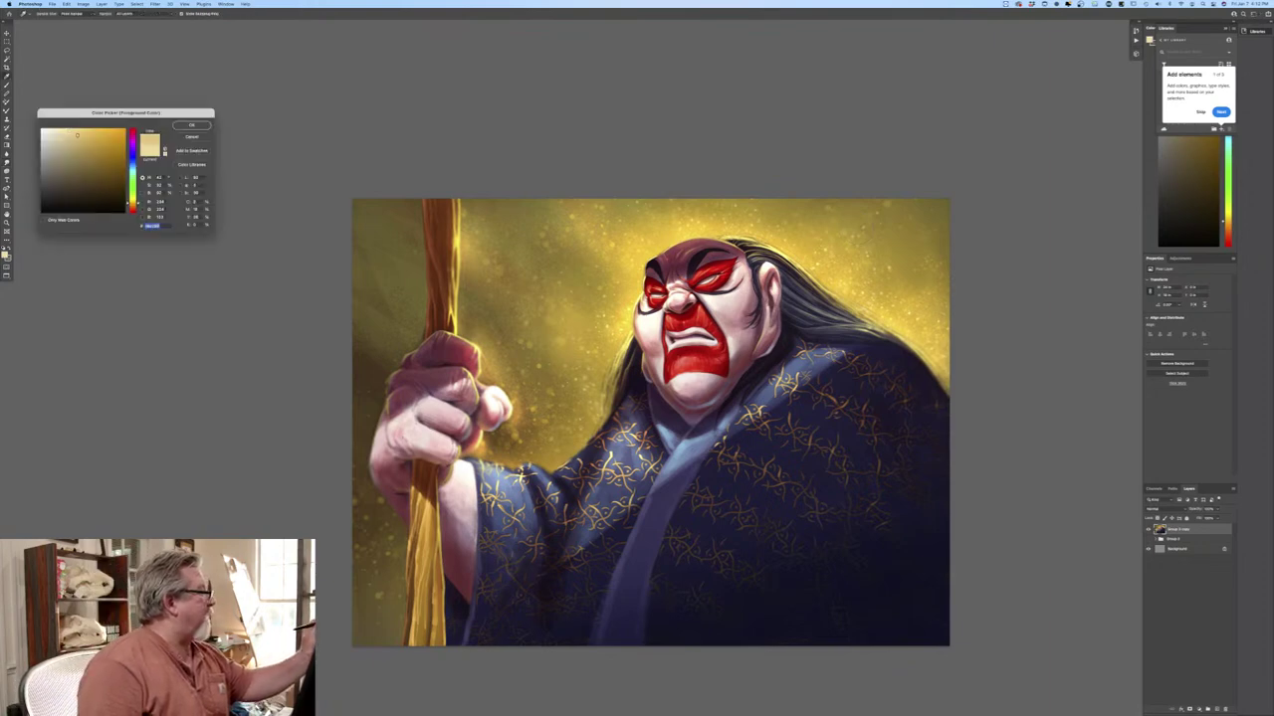
pyautogui.click(180, 127)
pyautogui.click(7, 86)
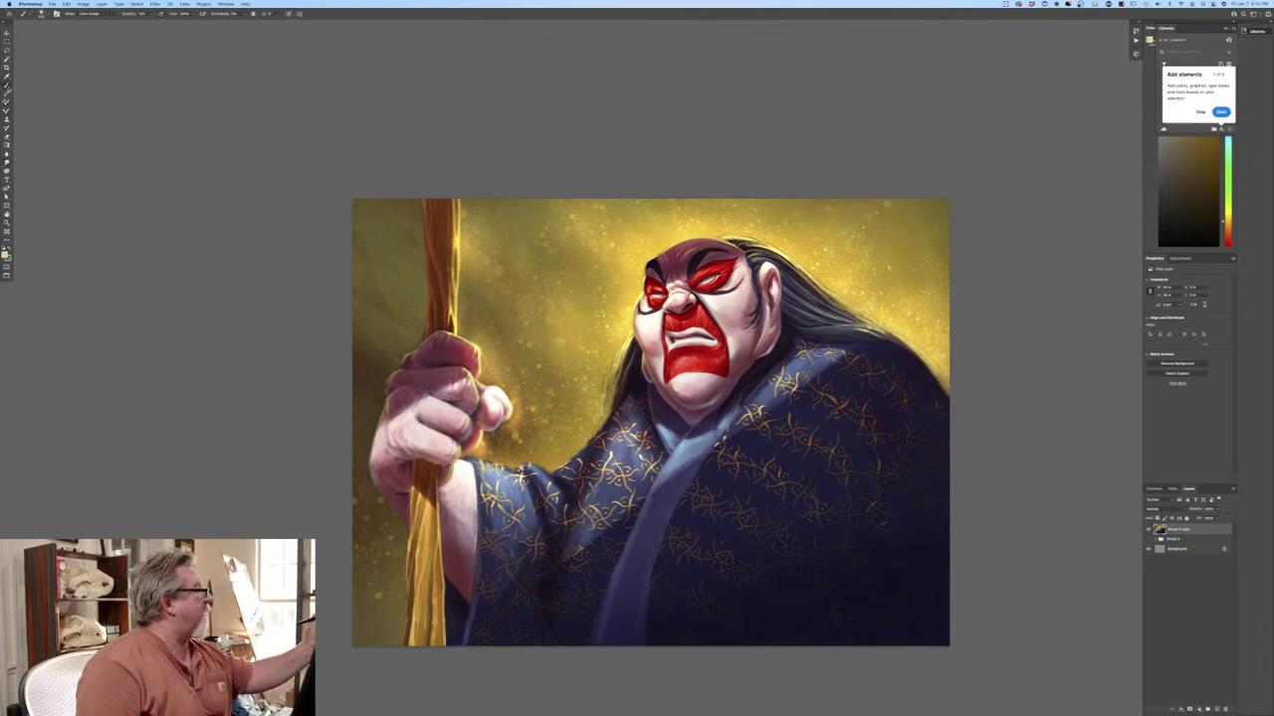
pyautogui.click(107, 14)
pyautogui.click(103, 15)
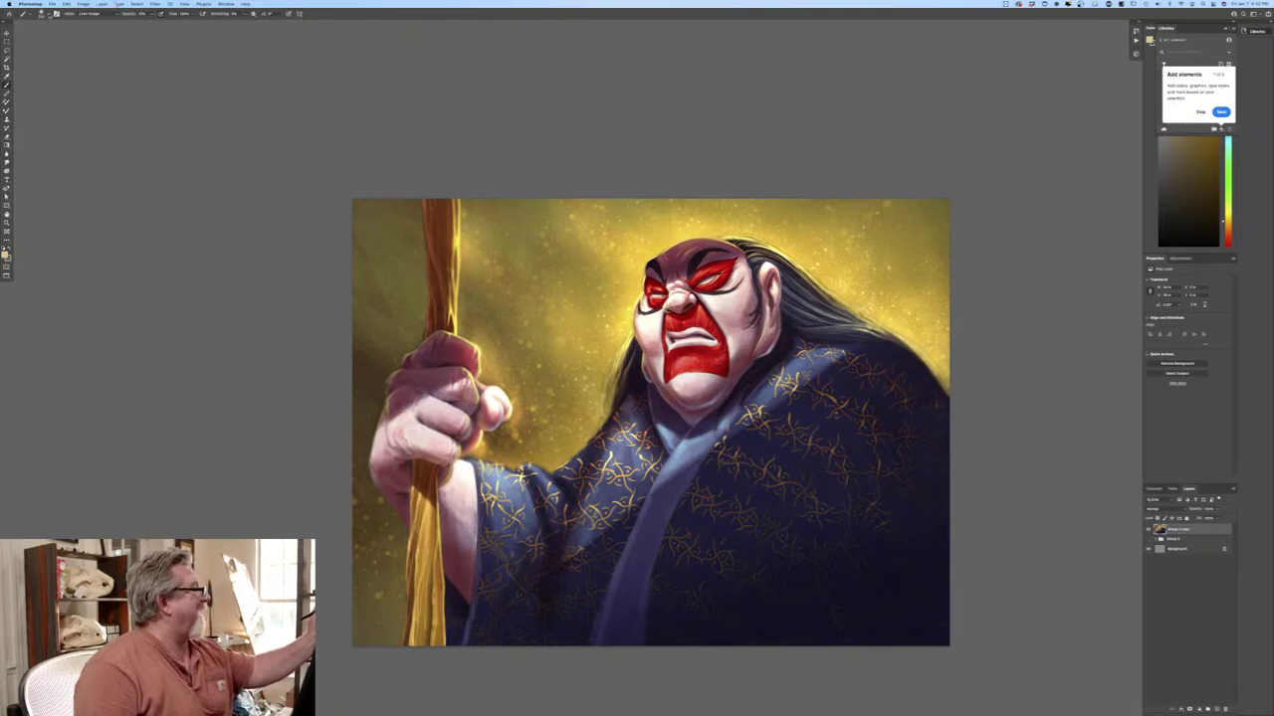
# Search the brush presets for "krop" and choose the second speckle blend brush in the first result folder.
pyautogui.click(46, 14)
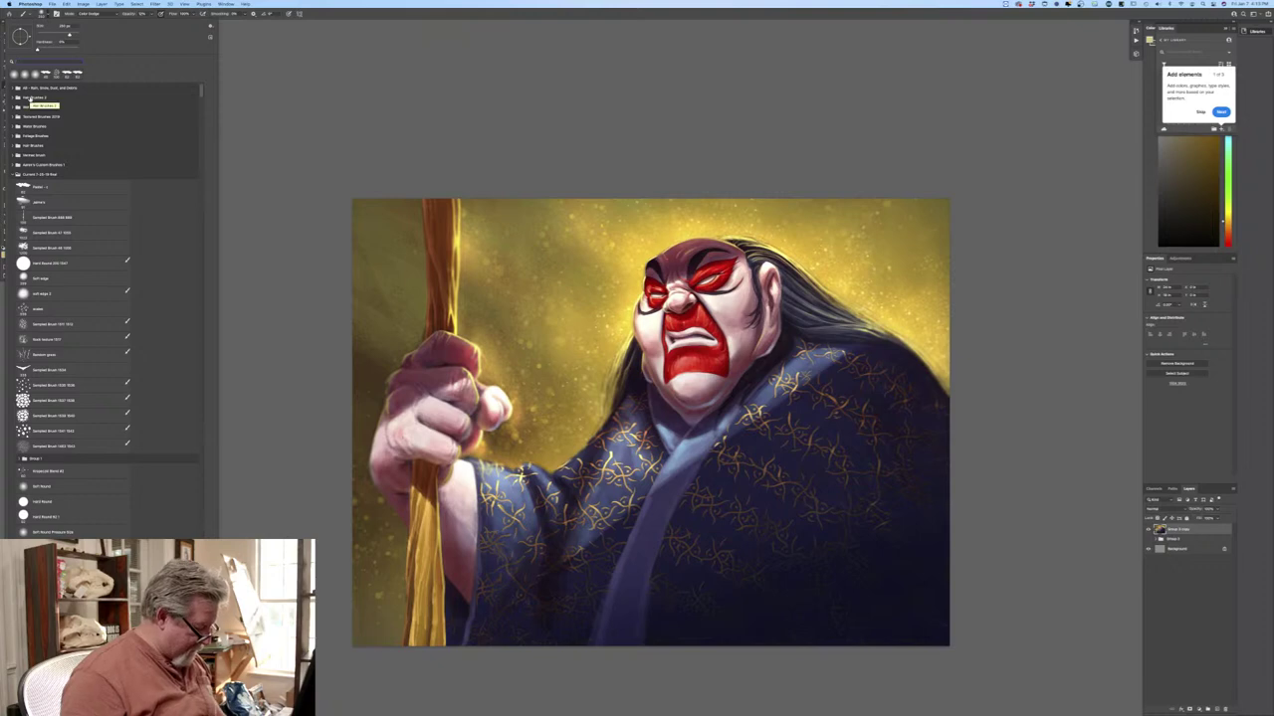
pyautogui.write('krop')
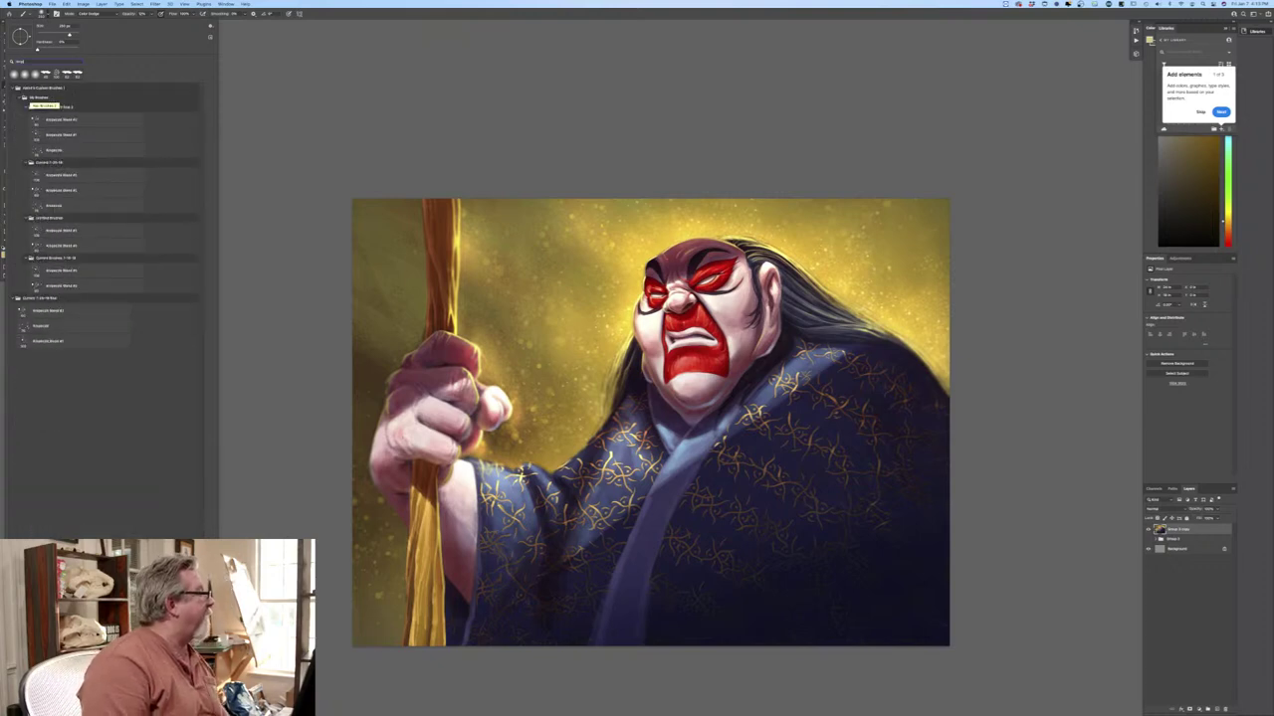
pyautogui.click(76, 139)
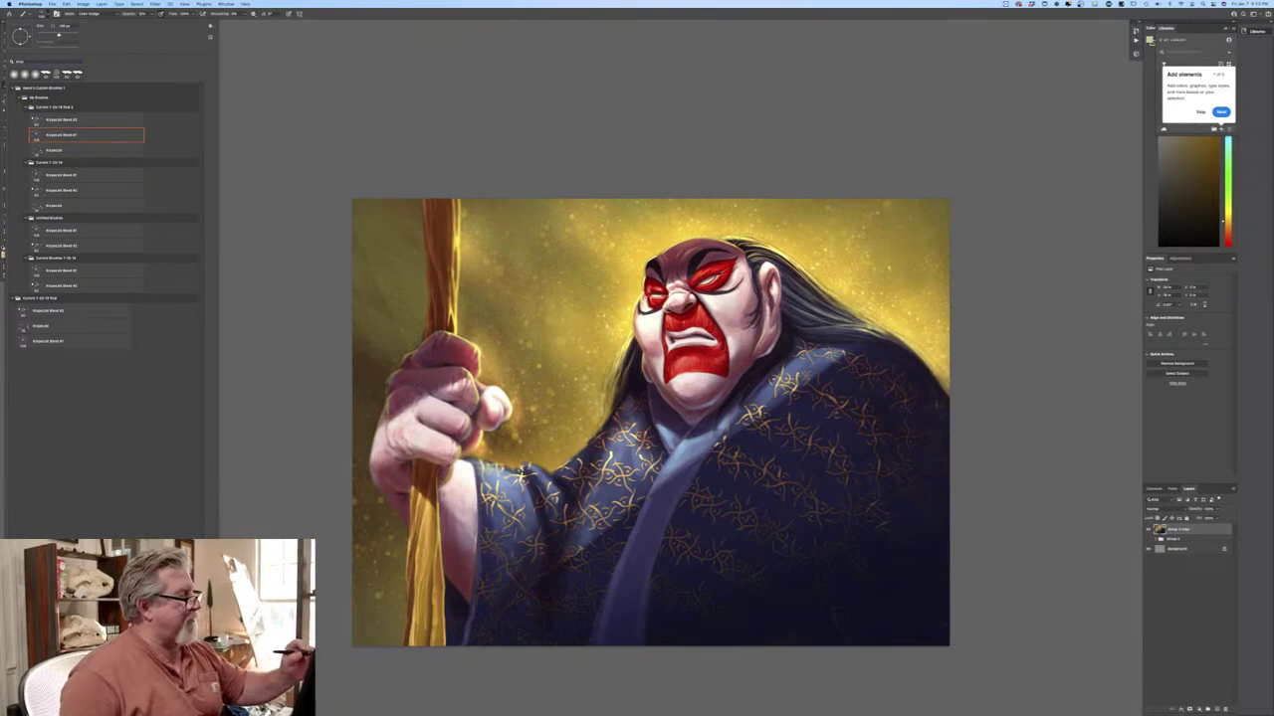
pyautogui.press('Return')
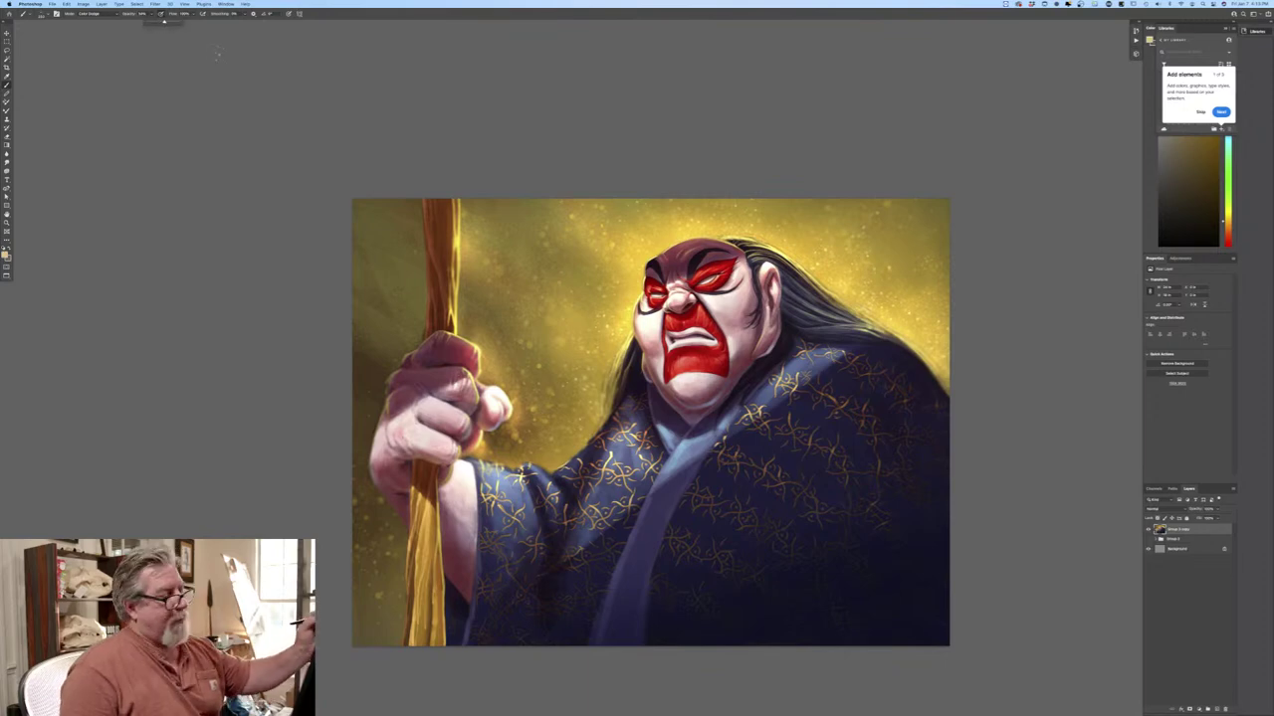
# Try scattering glowing speckles over the background, staff and robe on a duplicate of the painting, and delete that duplicate layer.
pyautogui.click(1215, 706)
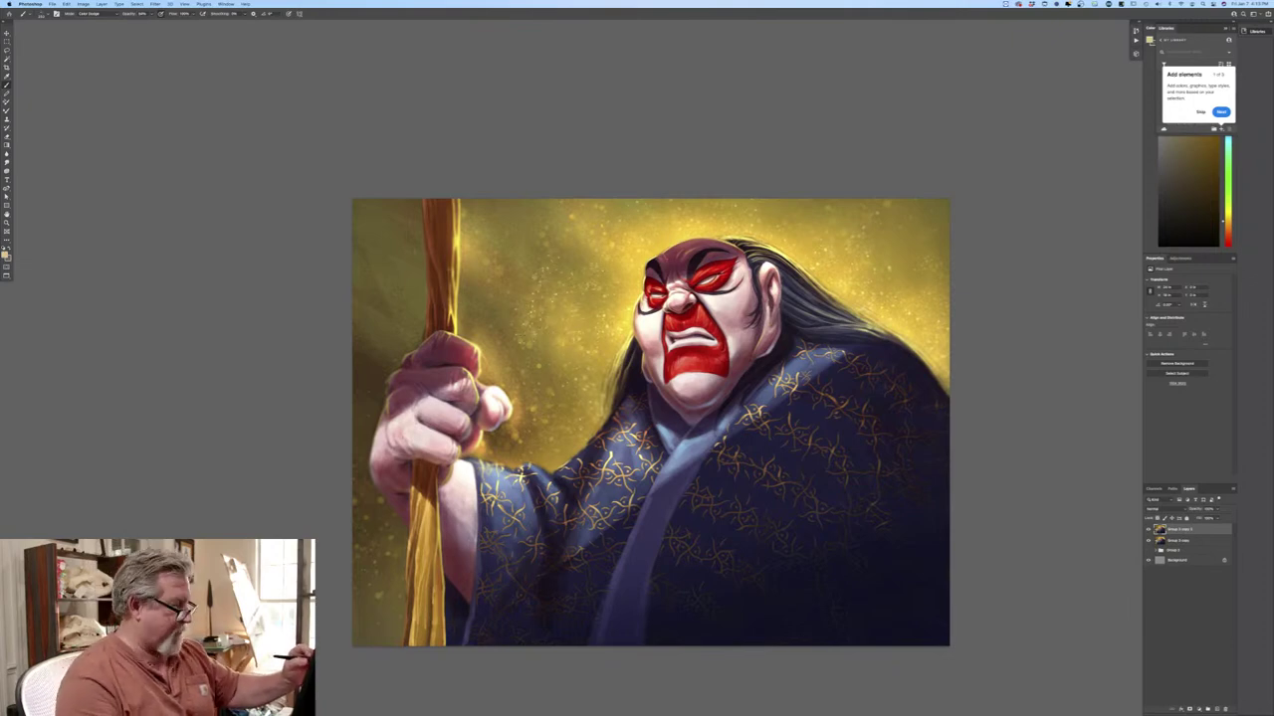
pyautogui.moveTo(576, 217); pyautogui.dragTo(532, 260)
pyautogui.moveTo(553, 394); pyautogui.dragTo(543, 411)
pyautogui.moveTo(490, 311); pyautogui.dragTo(487, 384)
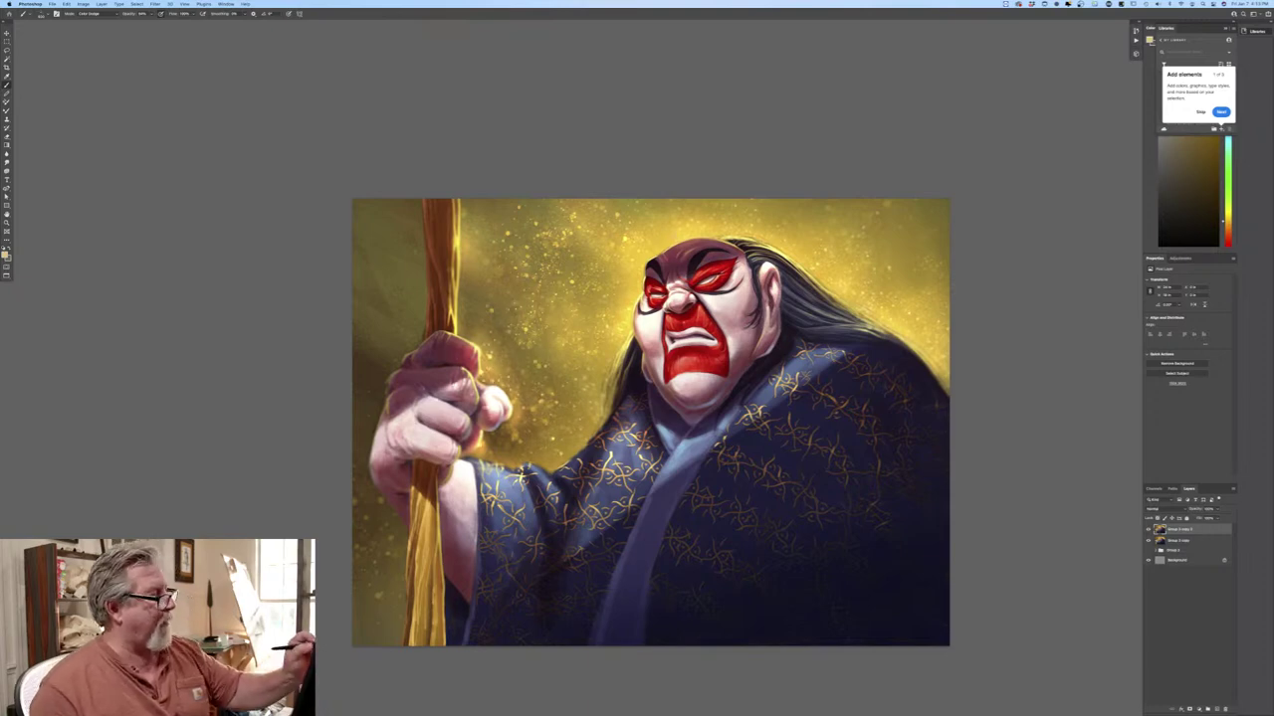
pyautogui.moveTo(796, 224); pyautogui.dragTo(860, 274)
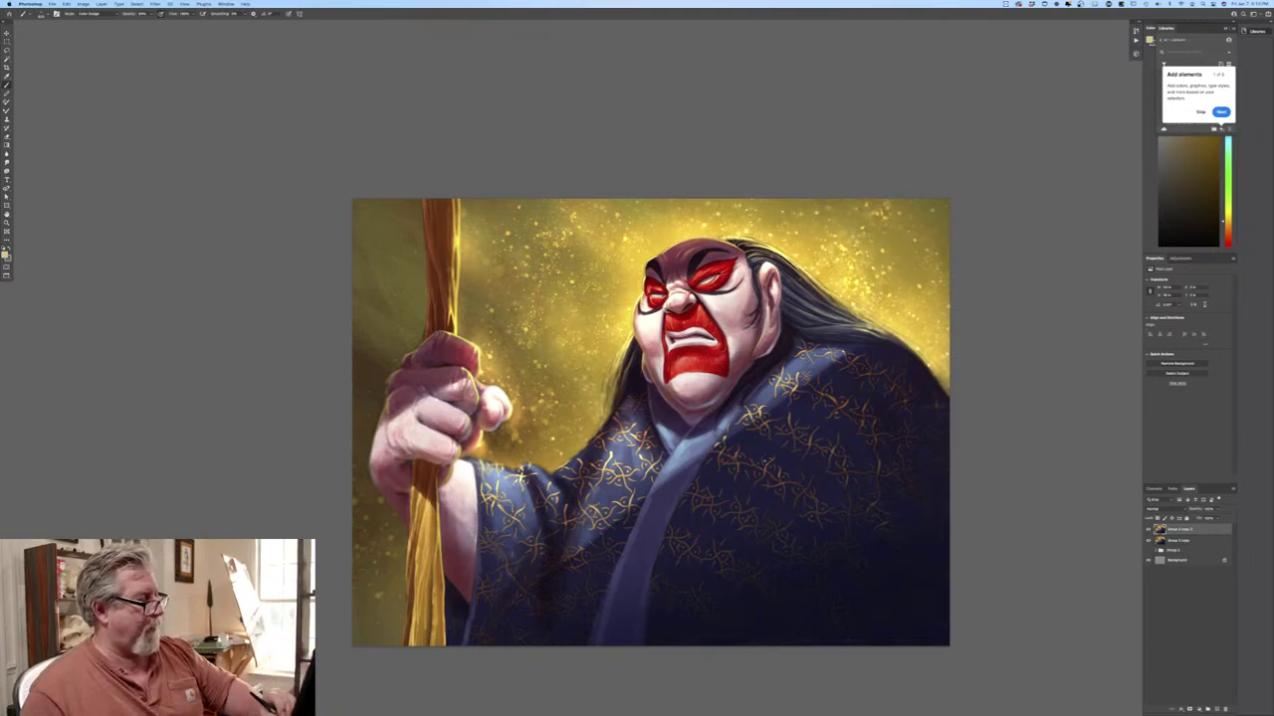
pyautogui.moveTo(575, 448); pyautogui.dragTo(561, 458)
pyautogui.moveTo(368, 467); pyautogui.dragTo(448, 632)
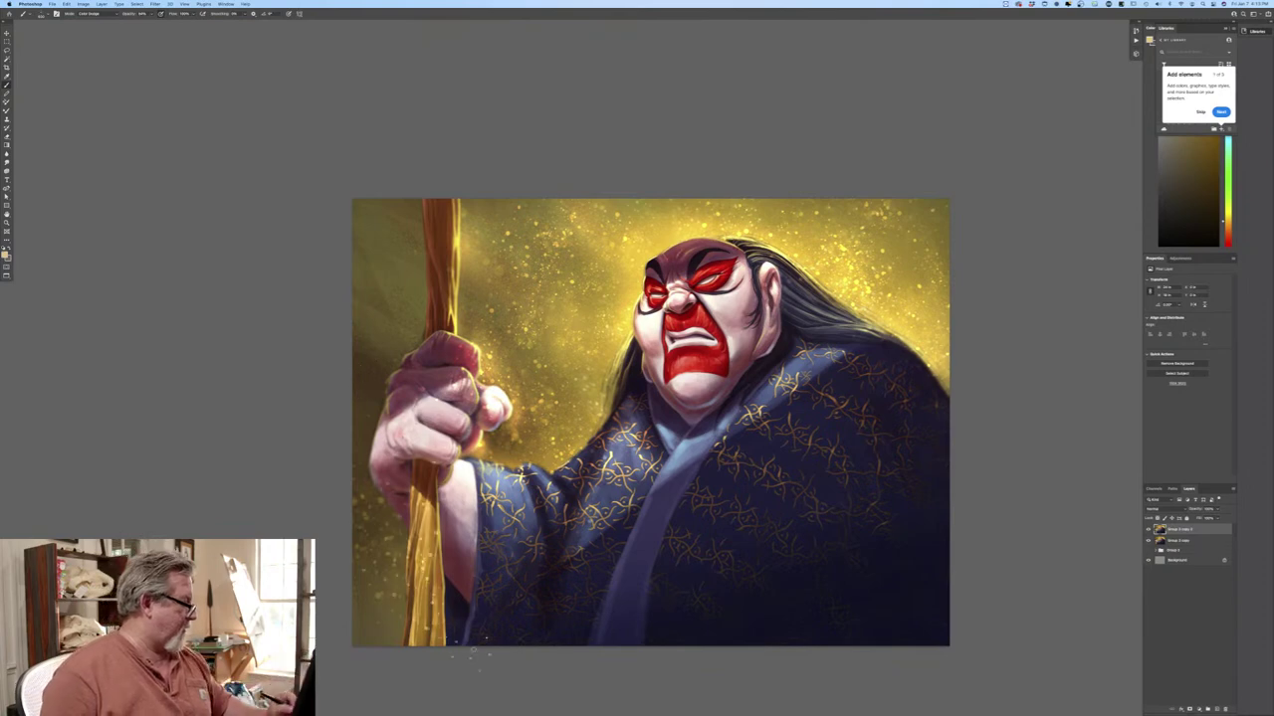
pyautogui.moveTo(362, 337); pyautogui.dragTo(375, 352)
pyautogui.moveTo(420, 270); pyautogui.dragTo(408, 303)
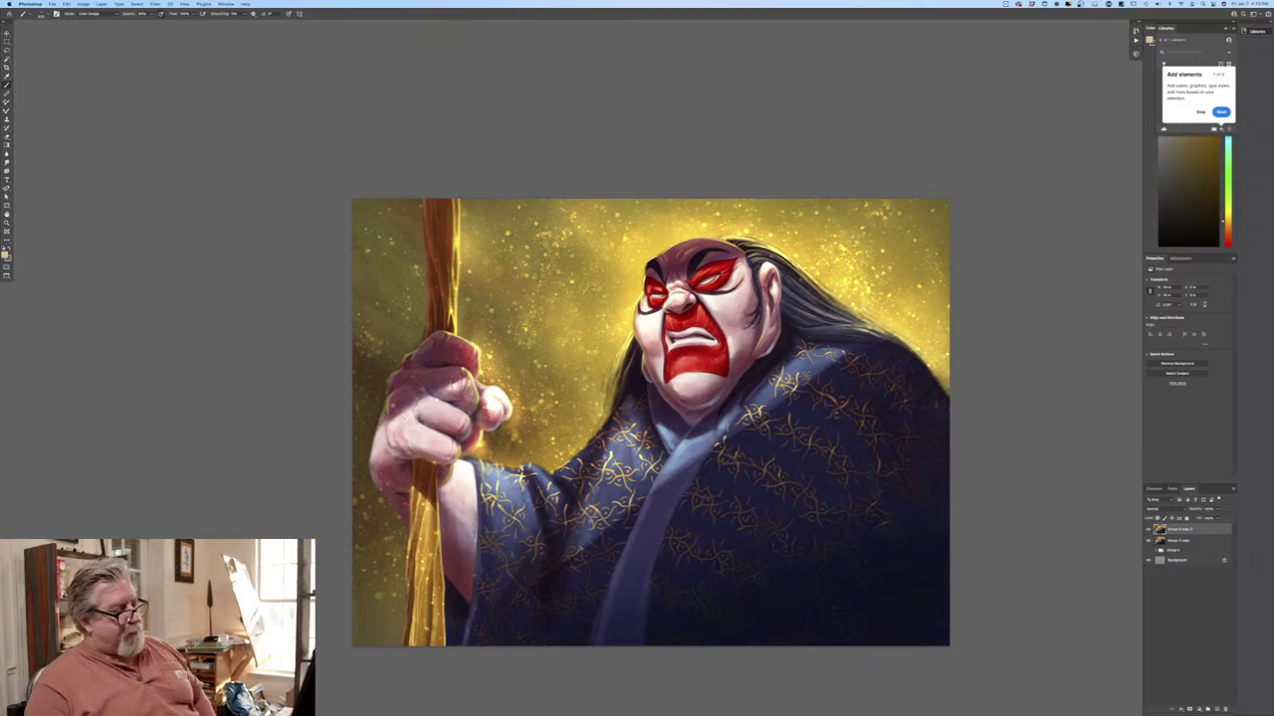
pyautogui.moveTo(1196, 531); pyautogui.dragTo(1225, 709)
# Add a new layer and scatter pale yellow speckles on it across the robe, hair, hand and staff.
pyautogui.click(1216, 709)
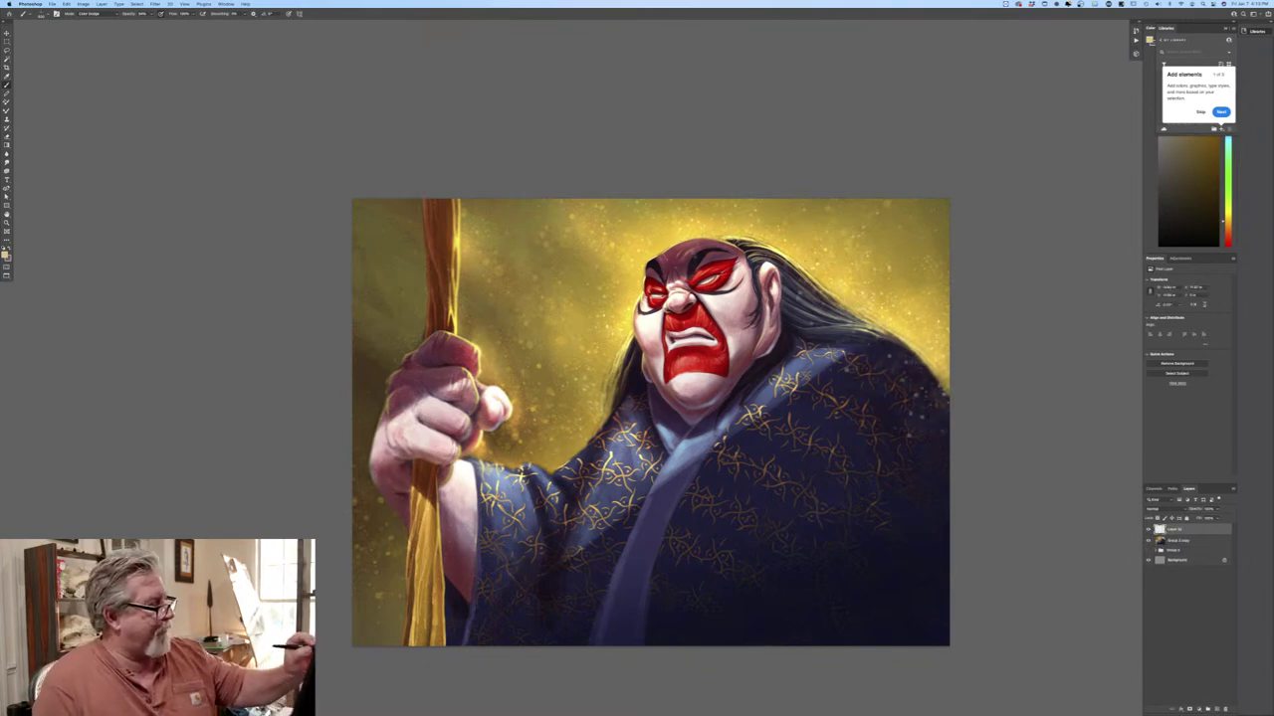
pyautogui.moveTo(639, 382); pyautogui.dragTo(618, 391)
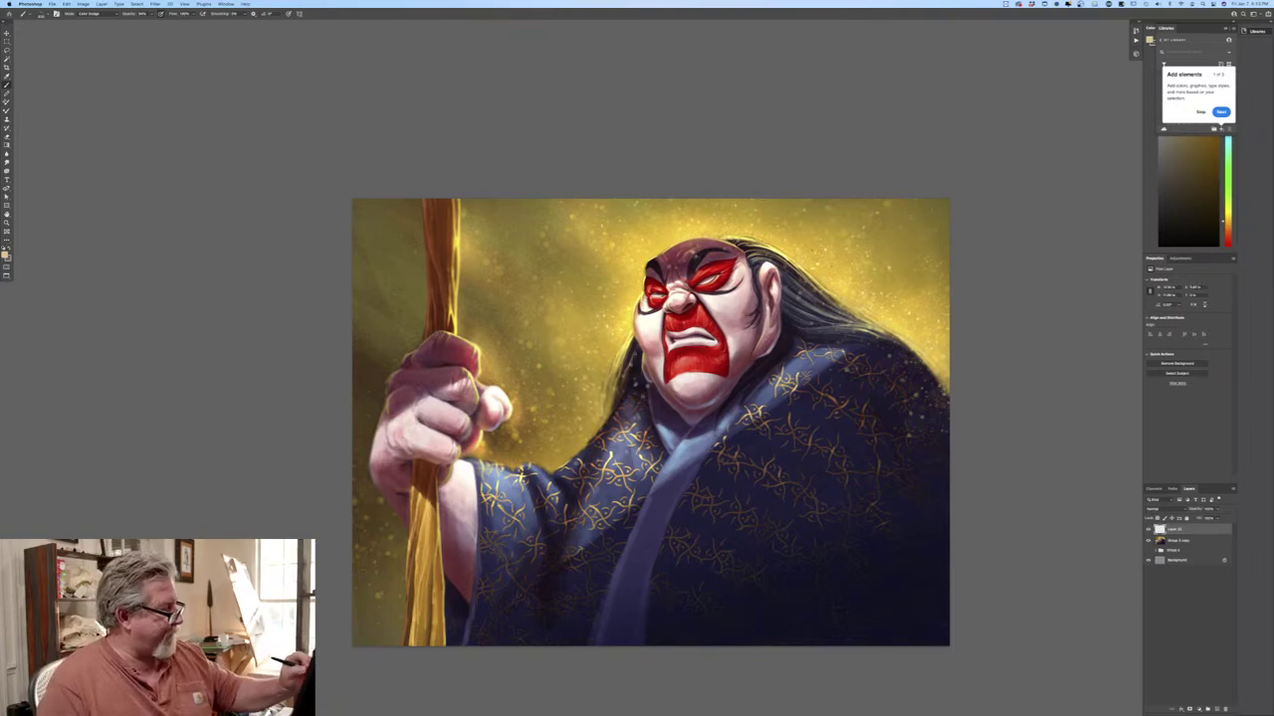
pyautogui.moveTo(438, 320); pyautogui.dragTo(415, 327)
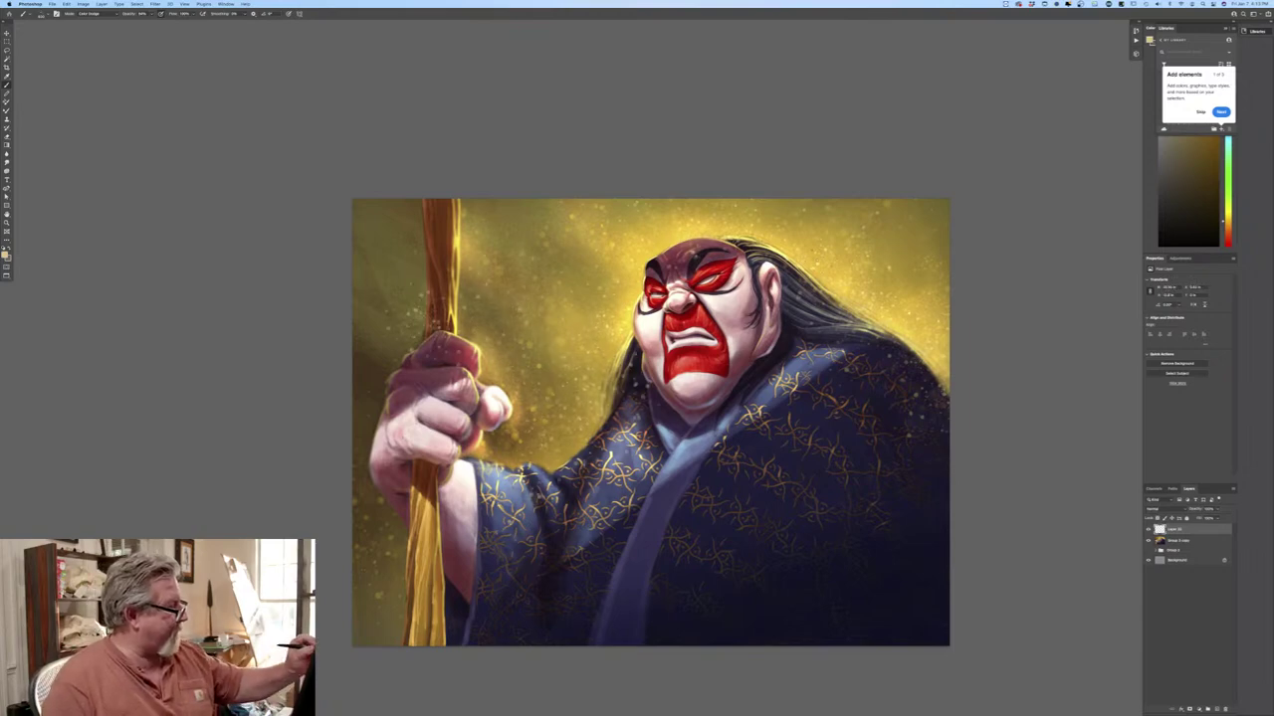
pyautogui.moveTo(378, 482)
pyautogui.mouseDown()
pyautogui.moveTo(394, 537)
pyautogui.moveTo(463, 637)
pyautogui.mouseUp()
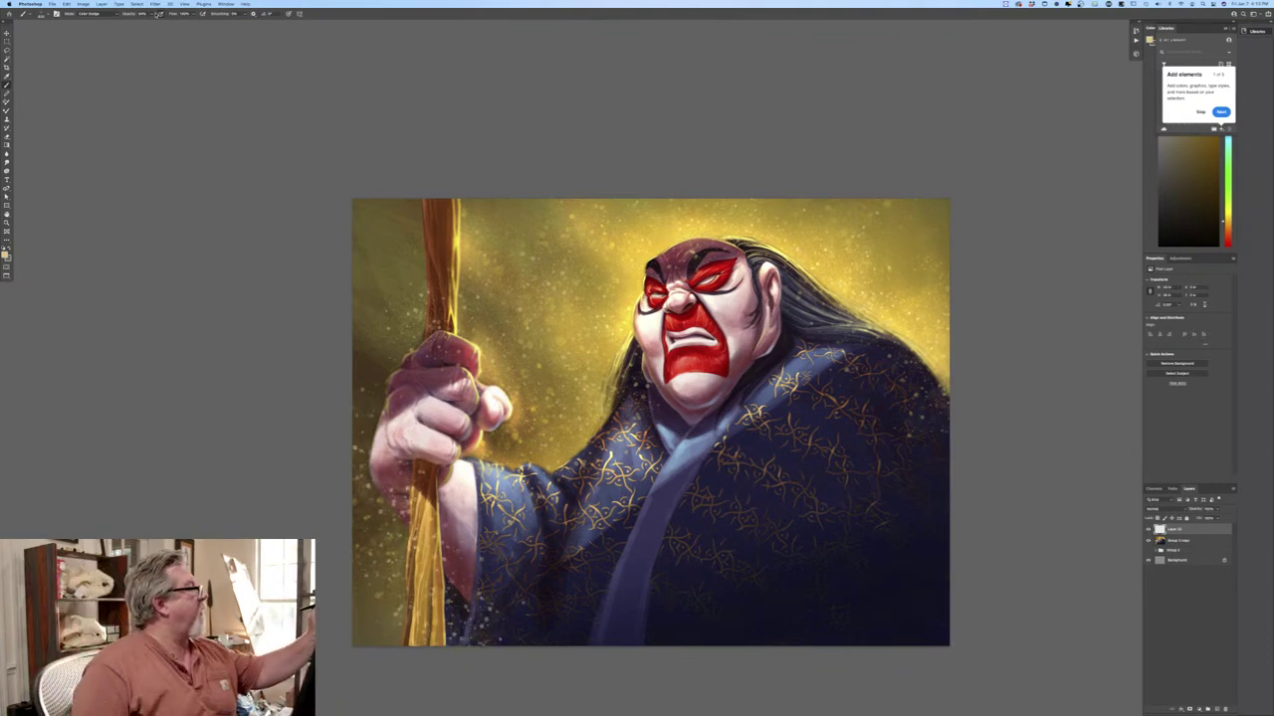
# Apply a Radial Blur to the speckle layer with the Zoom method and Good quality.
pyautogui.click(155, 4)
pyautogui.moveTo(199, 90)
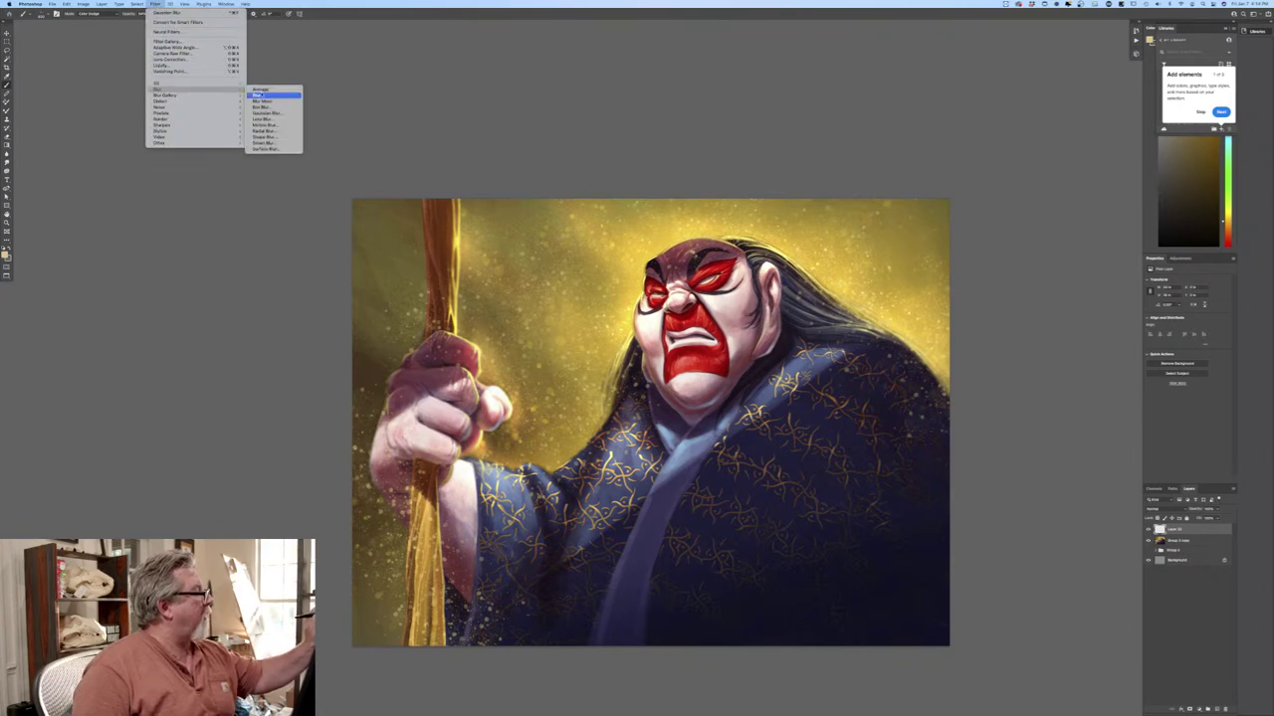
pyautogui.click(264, 131)
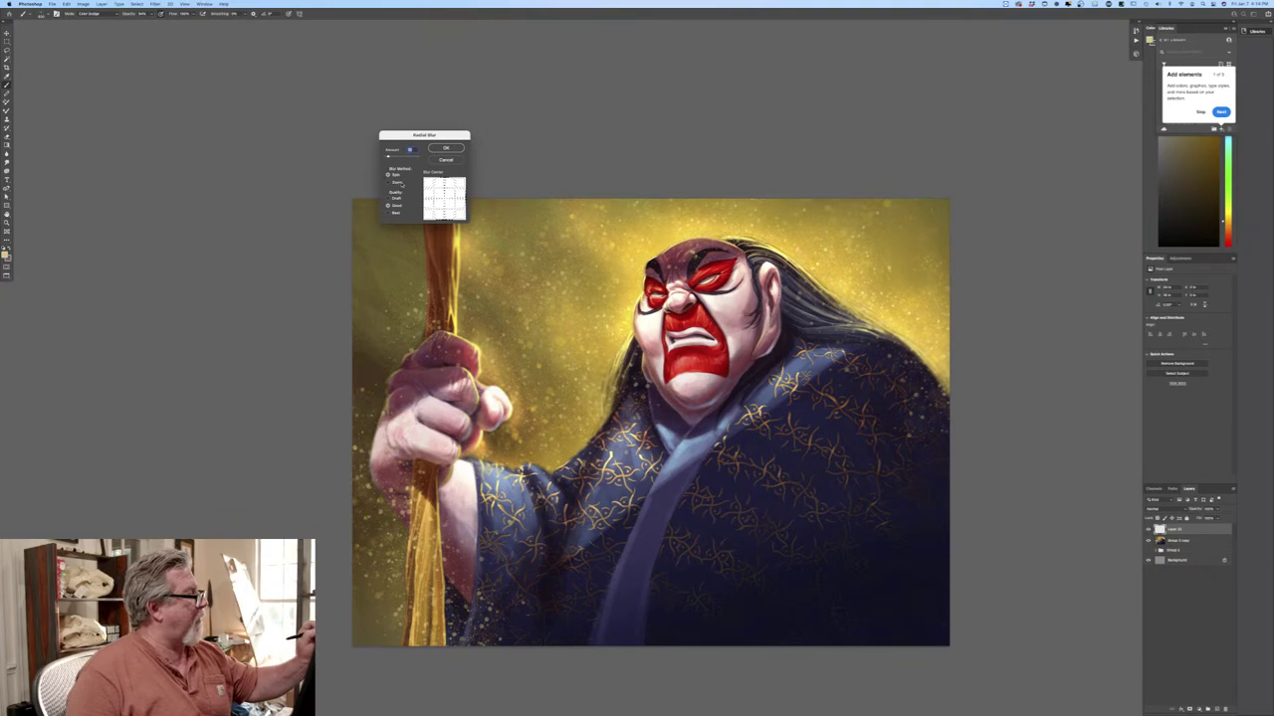
pyautogui.click(388, 183)
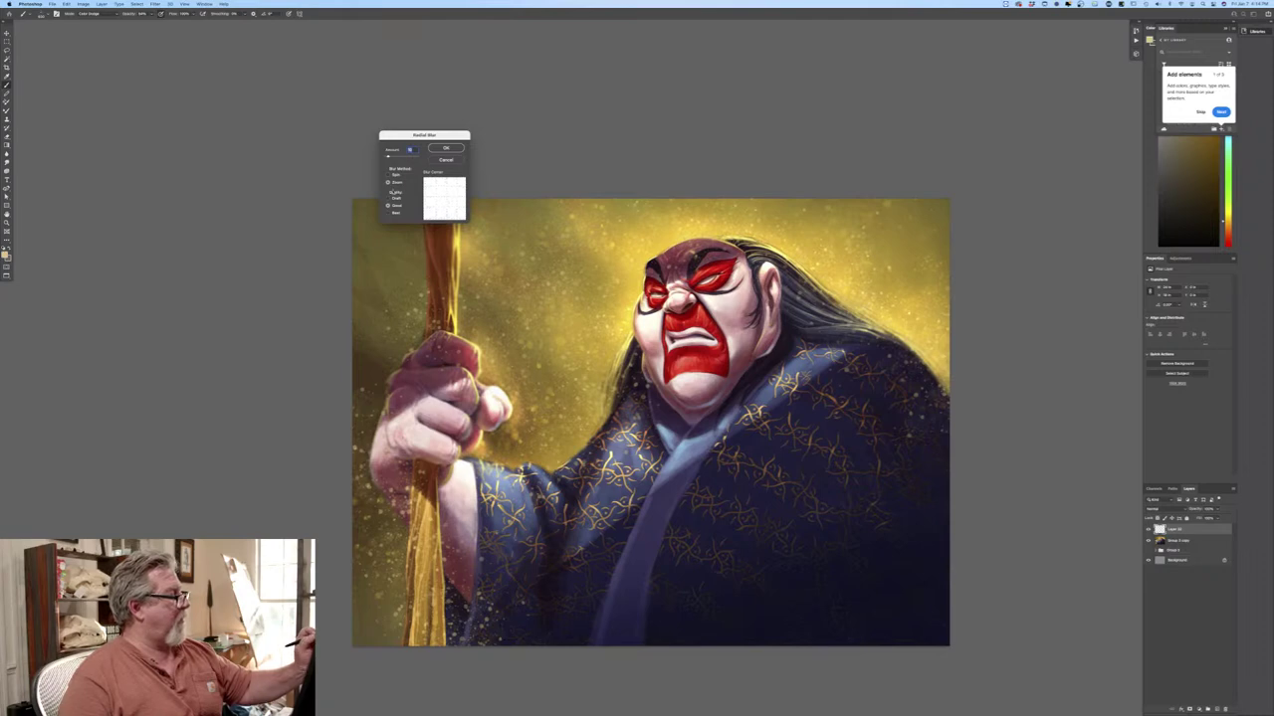
pyautogui.click(444, 149)
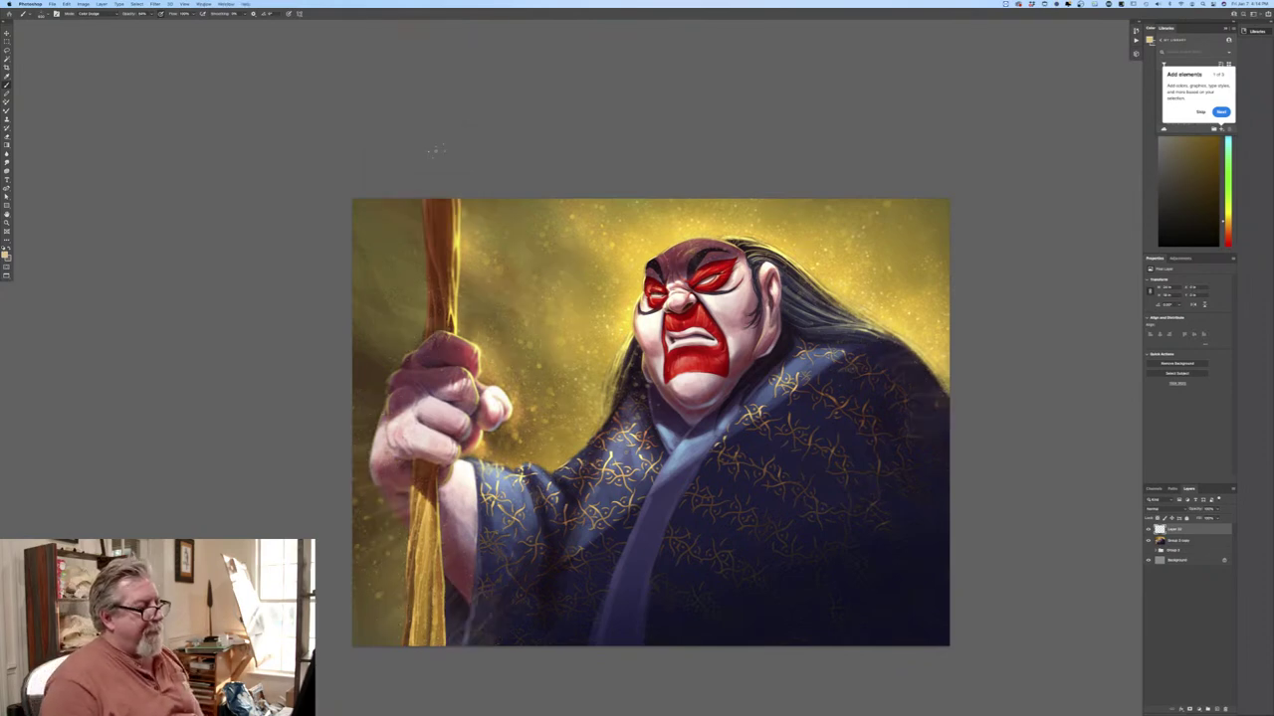
# Duplicate the blurred speckle layer to strengthen the streaks, and merge the two speckle layers into one.
pyautogui.moveTo(1189, 531); pyautogui.dragTo(1215, 708)
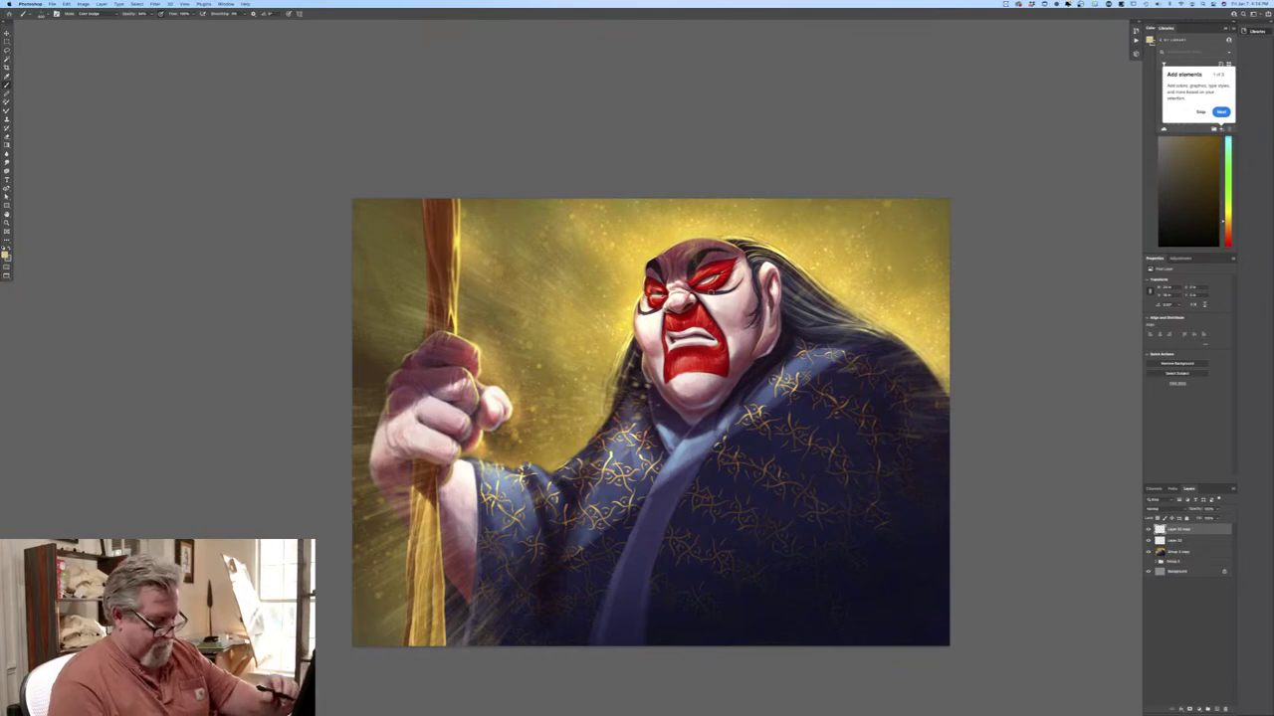
pyautogui.keyDown('shift'); pyautogui.click(1174, 539); pyautogui.keyUp('shift')
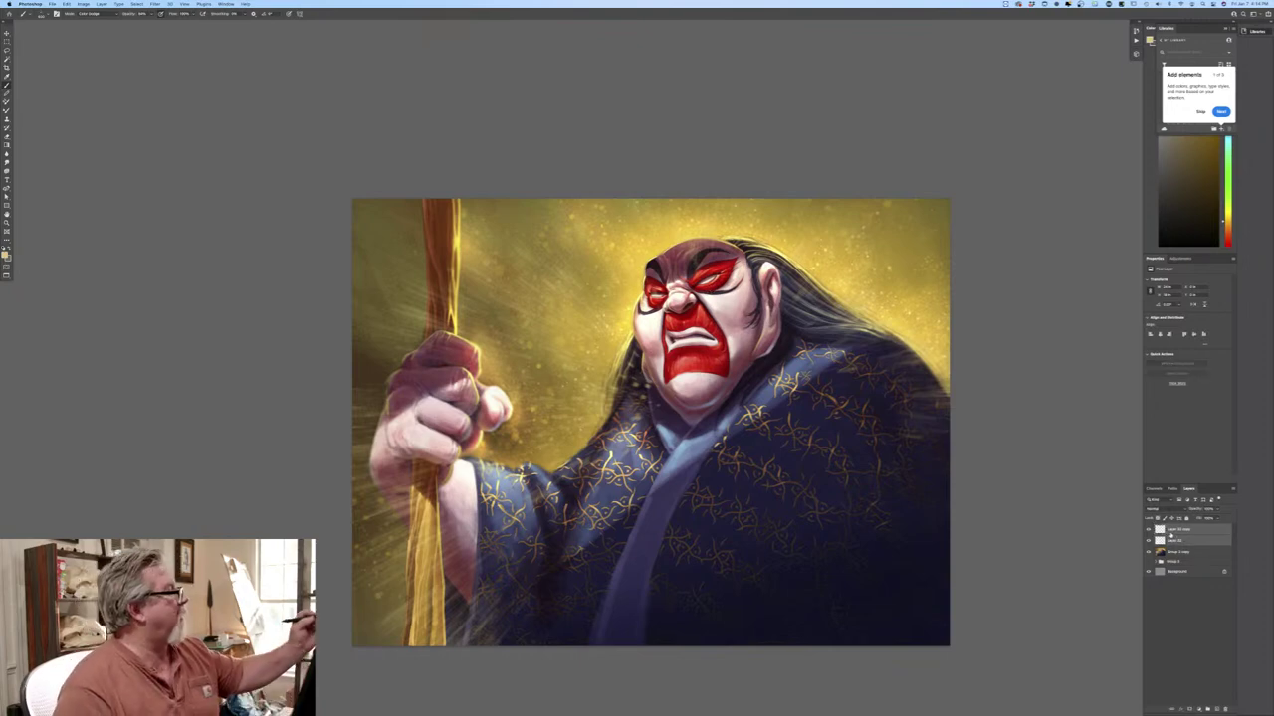
pyautogui.click(102, 4)
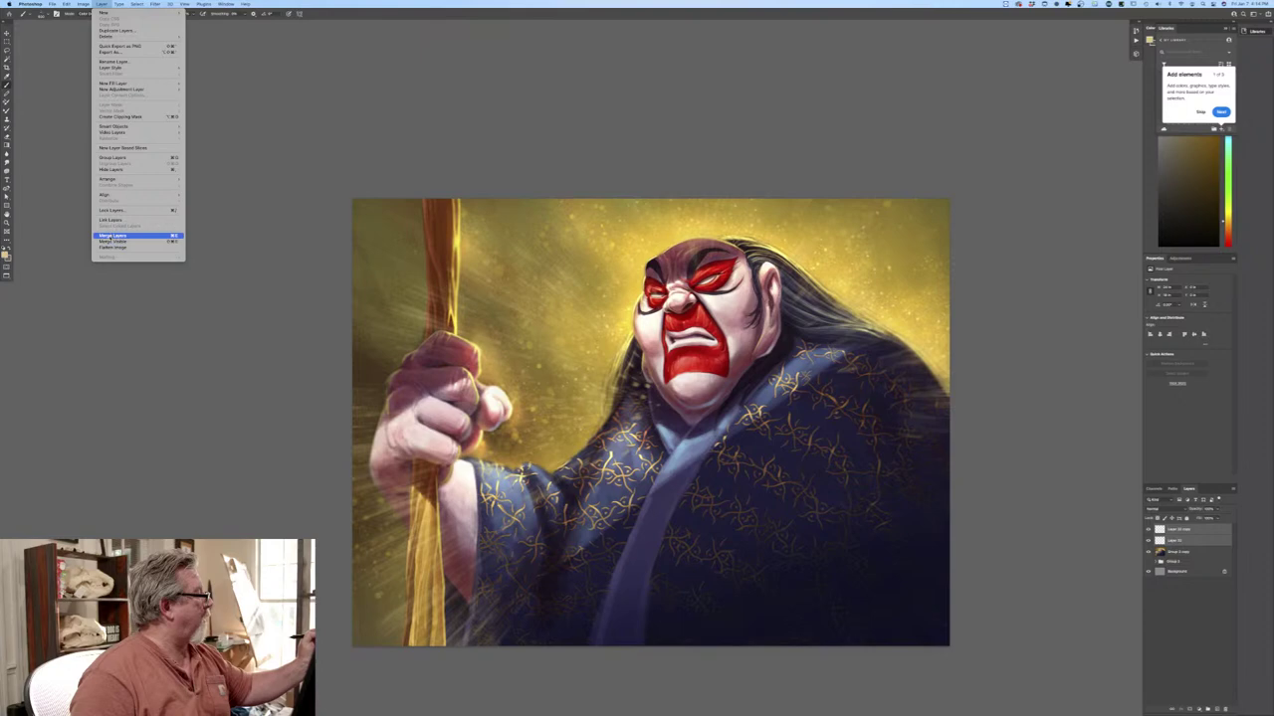
pyautogui.click(153, 232)
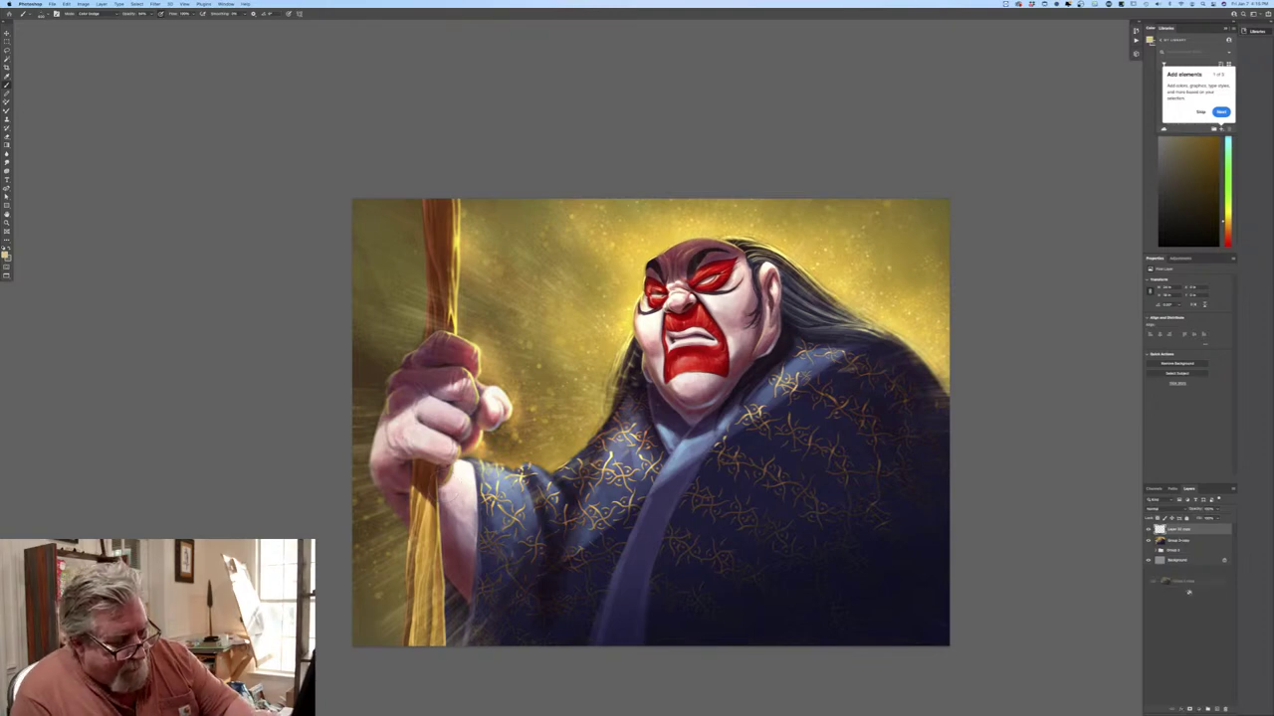
# Try a Radial Blur with the Zoom method on a duplicate of the painting layer, compare it on and off, and delete that duplicate.
pyautogui.click(1214, 708)
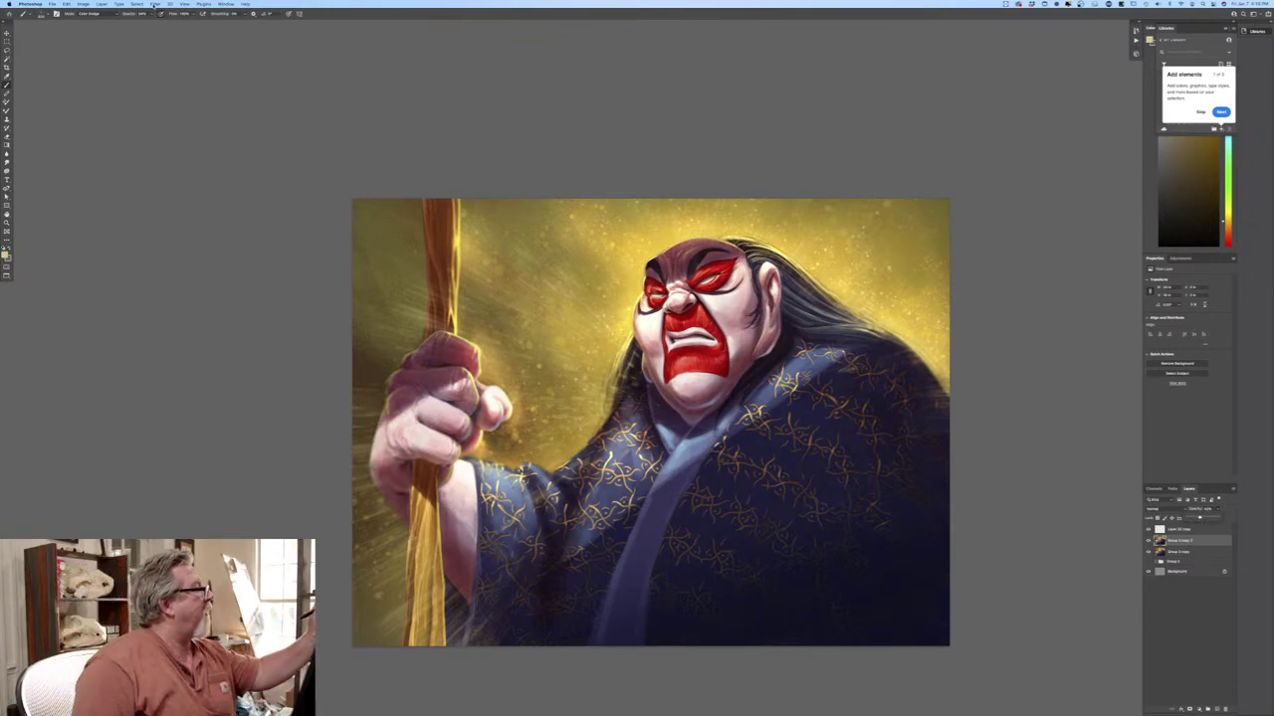
pyautogui.click(154, 5)
pyautogui.moveTo(158, 114)
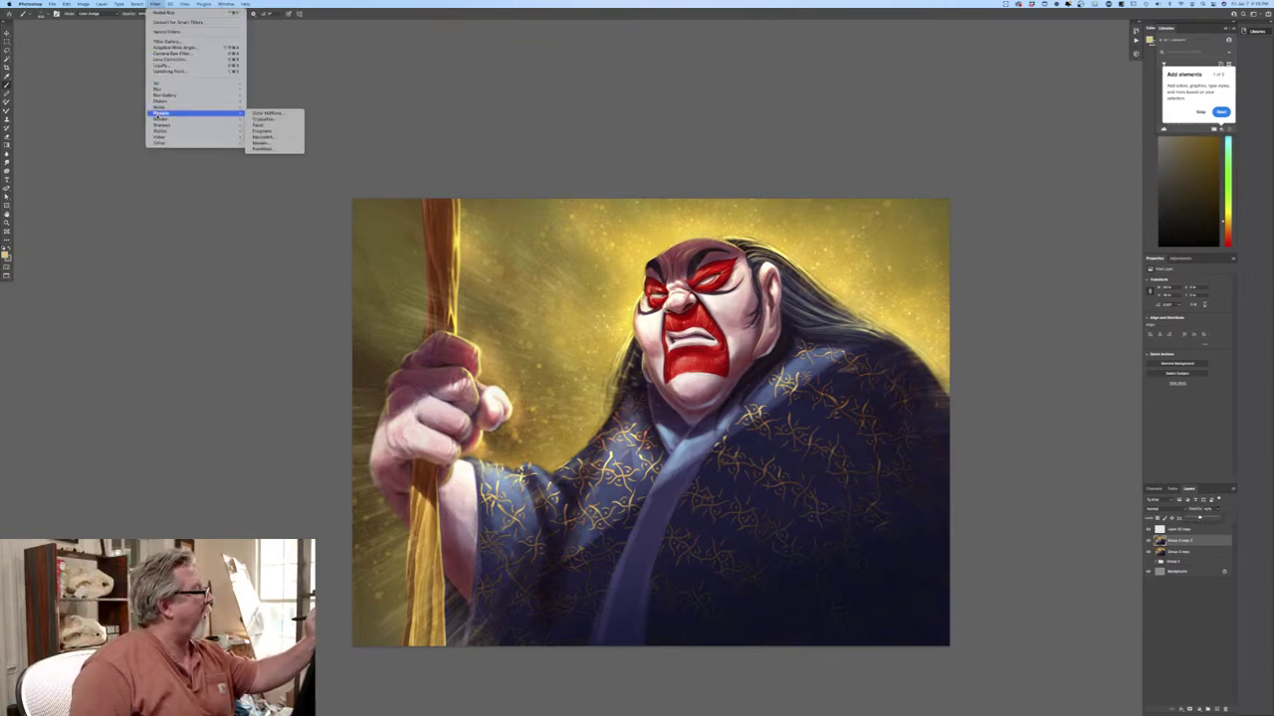
pyautogui.moveTo(159, 89)
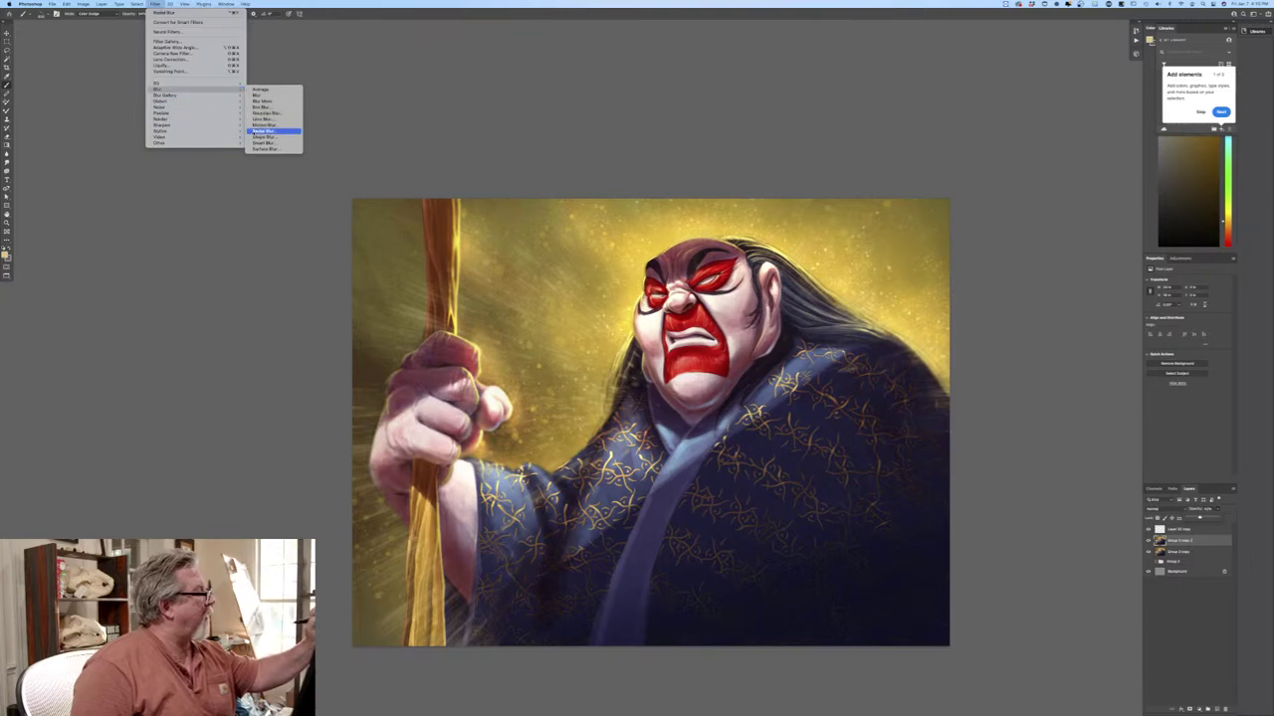
pyautogui.click(264, 130)
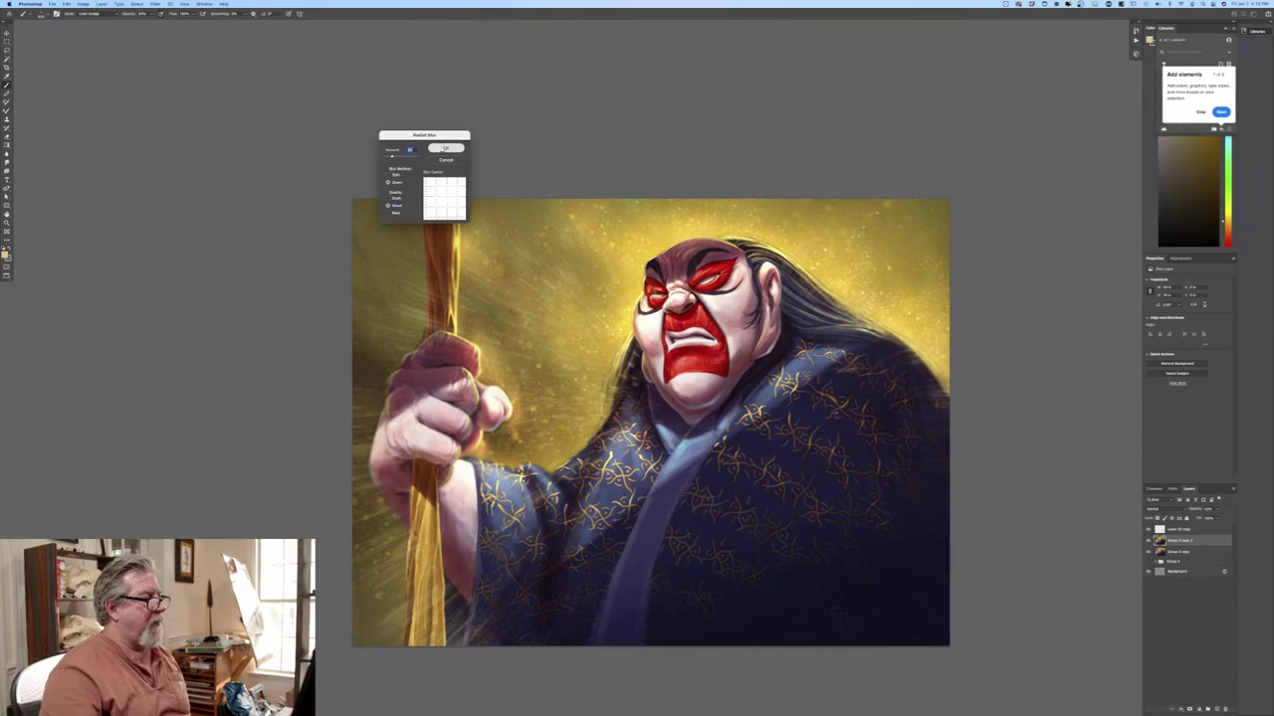
pyautogui.click(444, 148)
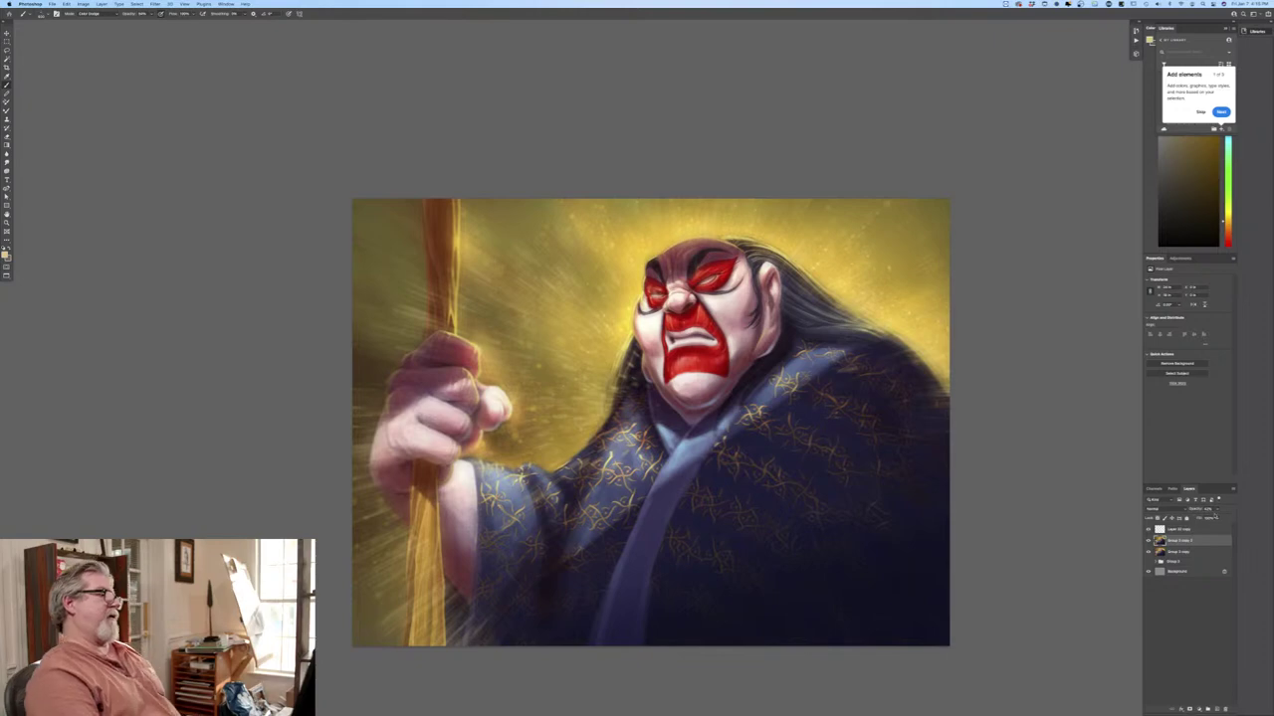
pyautogui.click(1149, 541)
pyautogui.click(1149, 541)
pyautogui.click(1149, 541)
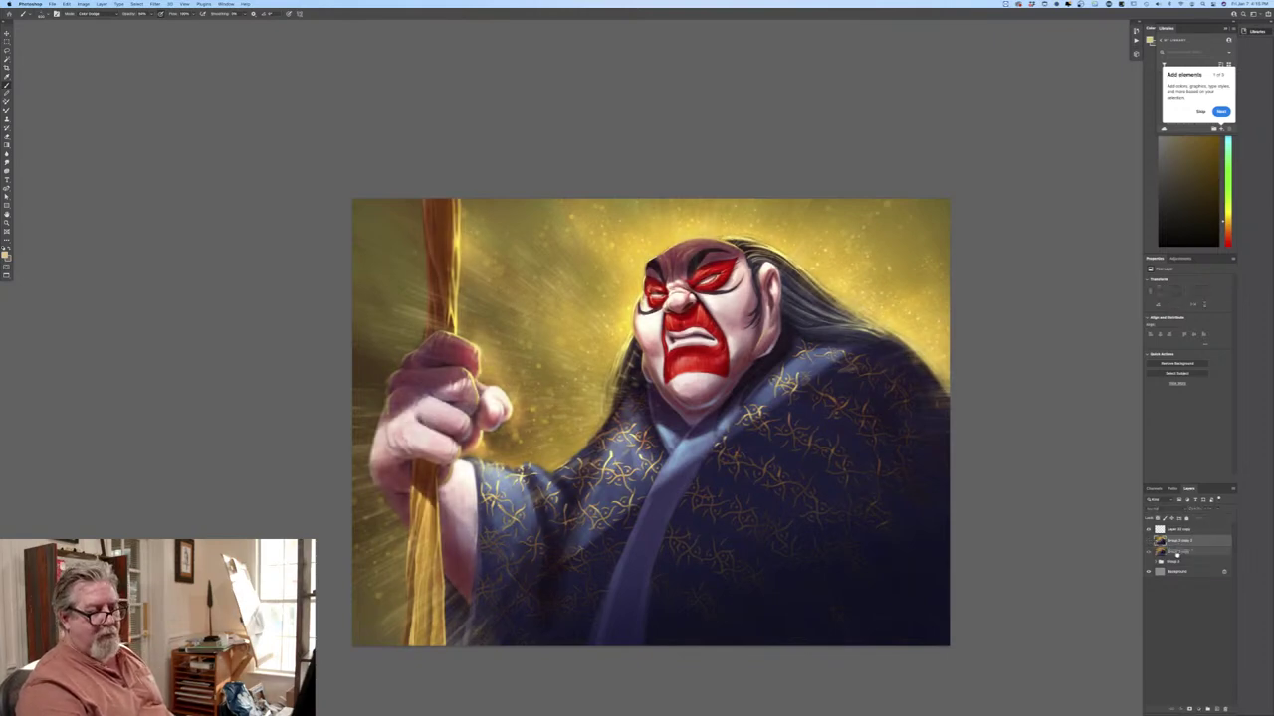
pyautogui.click(1225, 710)
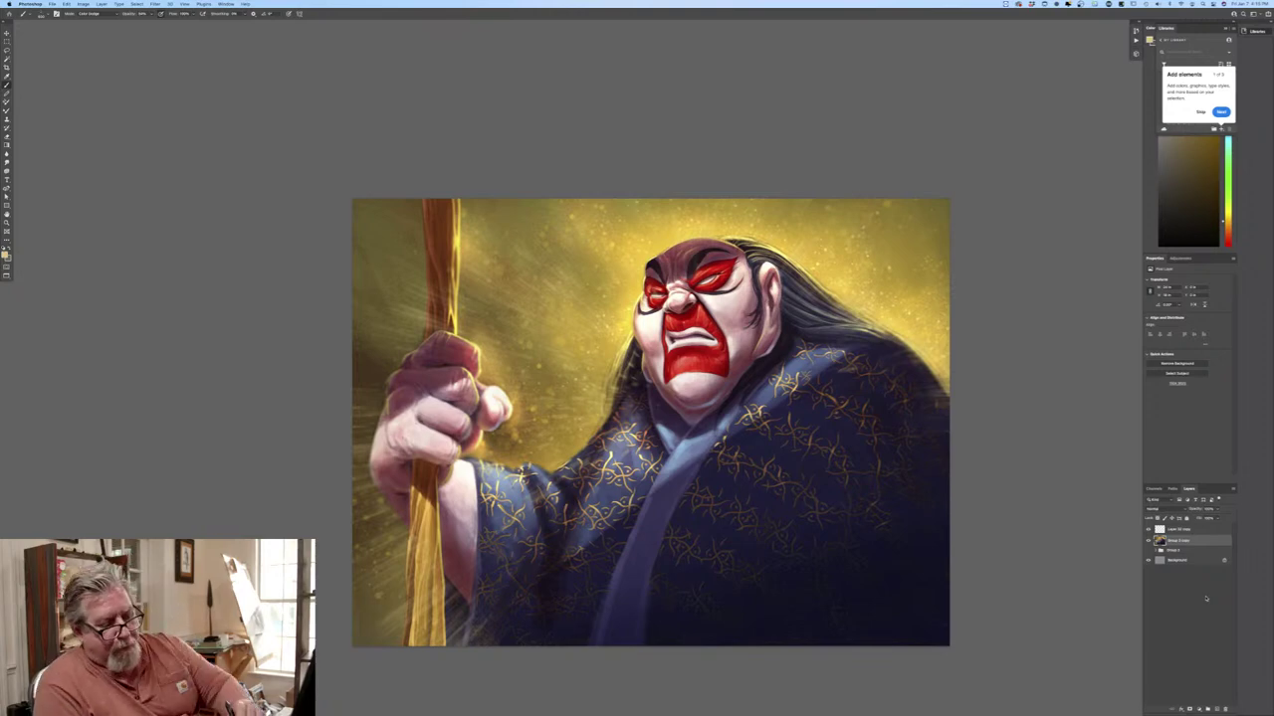
# Try dabbing glowing speckles over the robe's blue collar on a new duplicate of the painting, using a lighter pale yellow.
pyautogui.moveTo(1179, 542); pyautogui.dragTo(1216, 709)
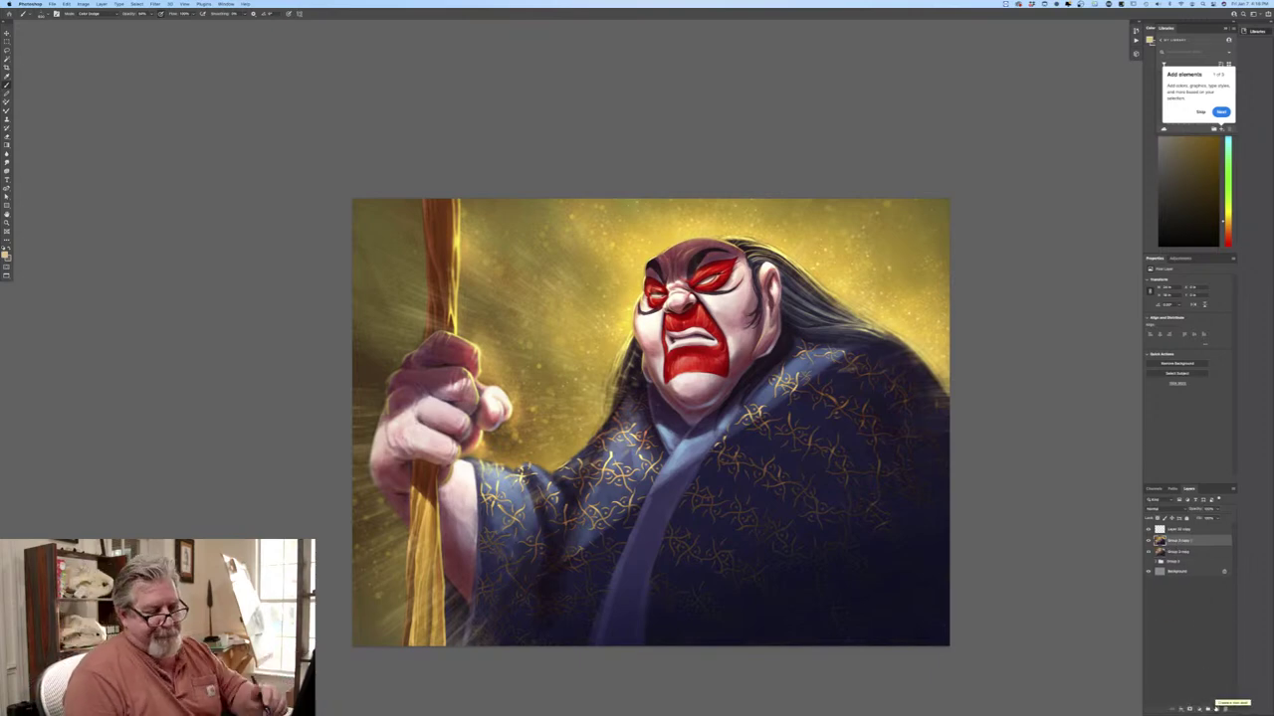
pyautogui.click(5, 254)
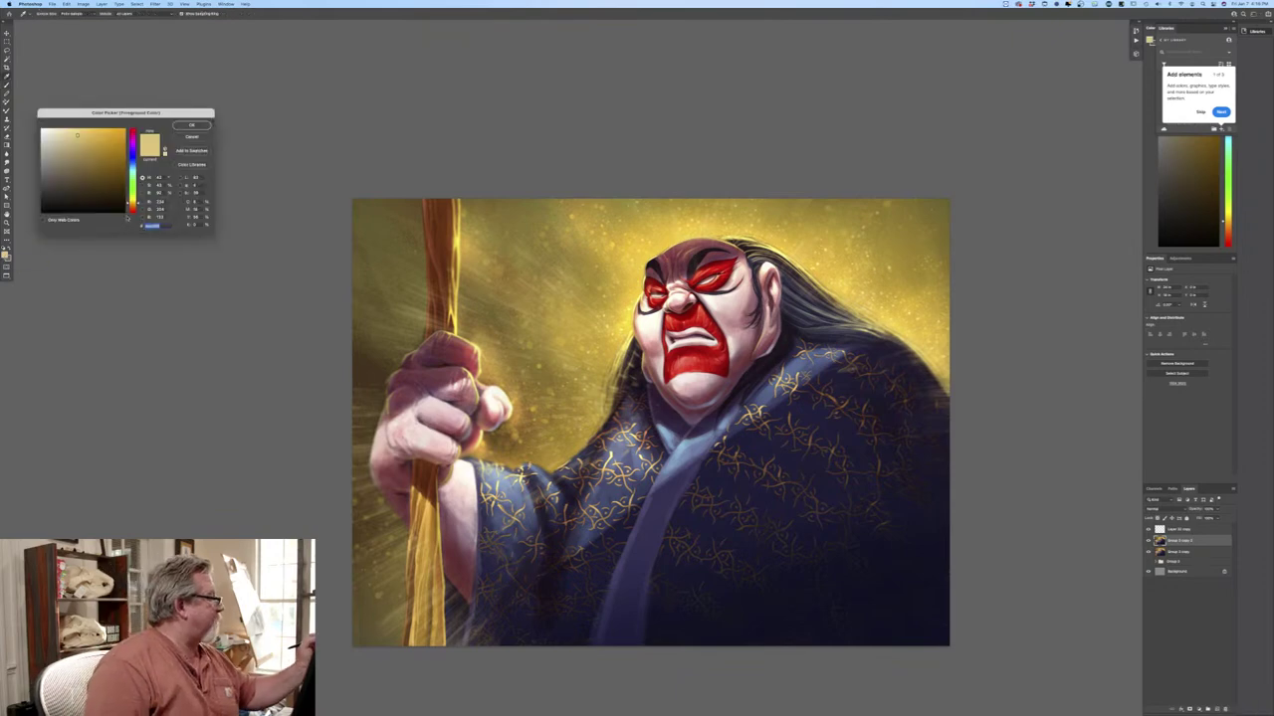
pyautogui.press('Return')
pyautogui.press('b')
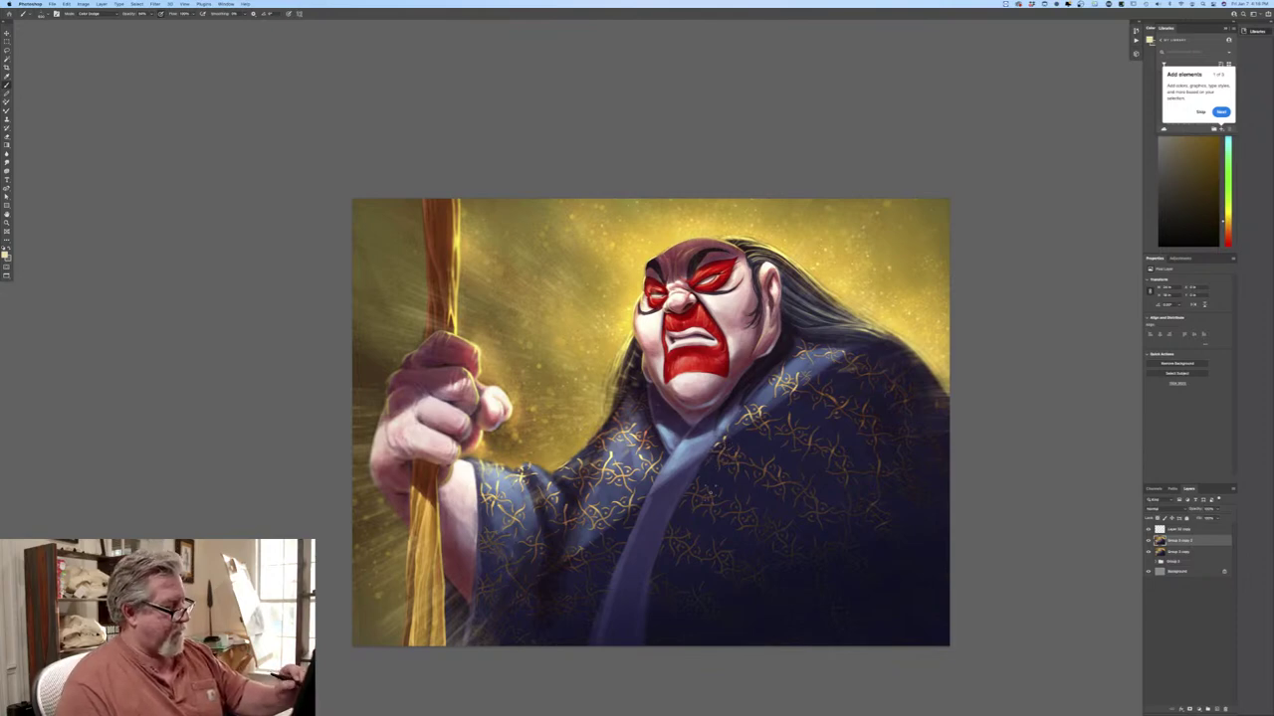
pyautogui.moveTo(688, 449); pyautogui.dragTo(675, 462)
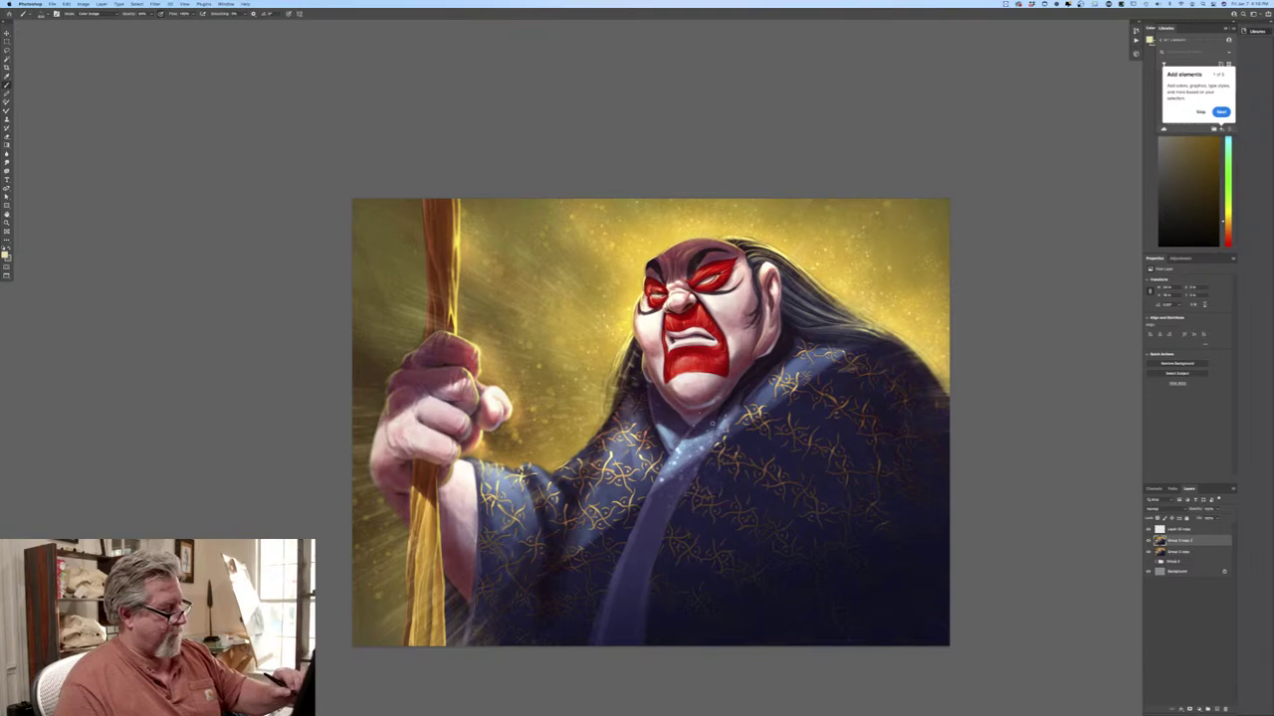
pyautogui.moveTo(688, 460); pyautogui.dragTo(673, 461)
pyautogui.moveTo(746, 416); pyautogui.dragTo(670, 472)
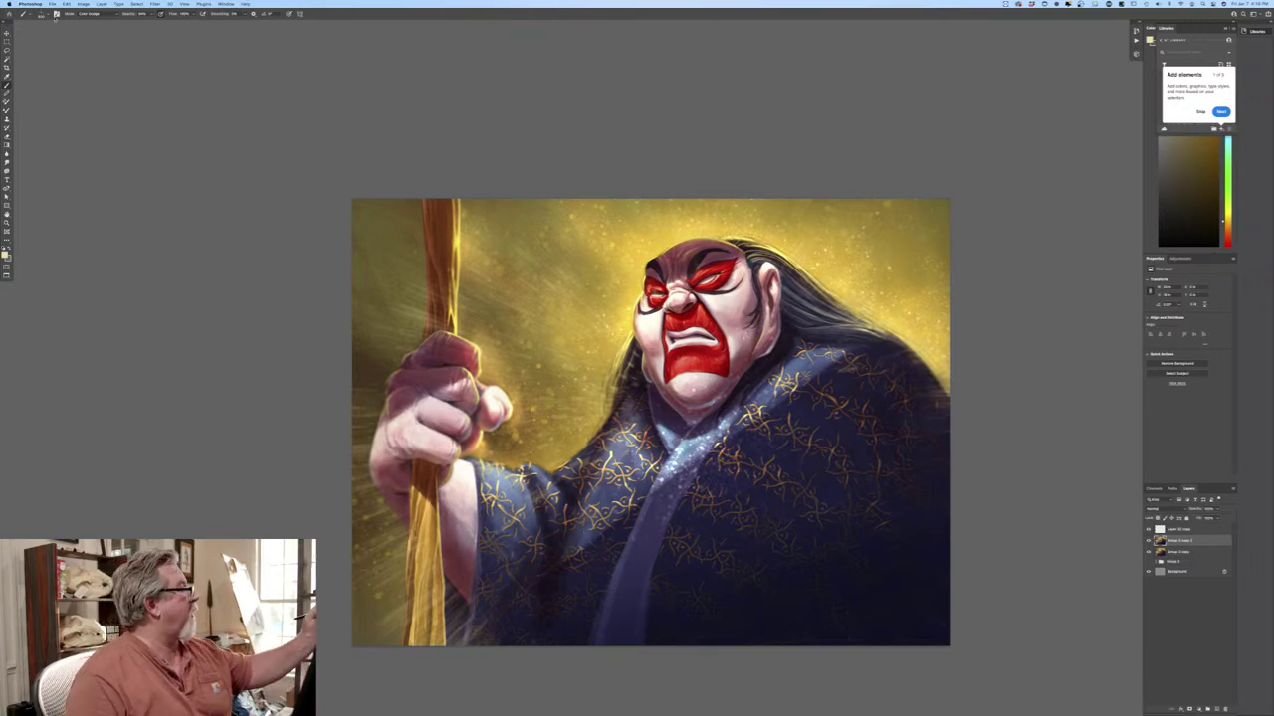
# Try brushing a strong soft round glow over the collar and chest, and delete the duplicate painting layer.
pyautogui.click(42, 13)
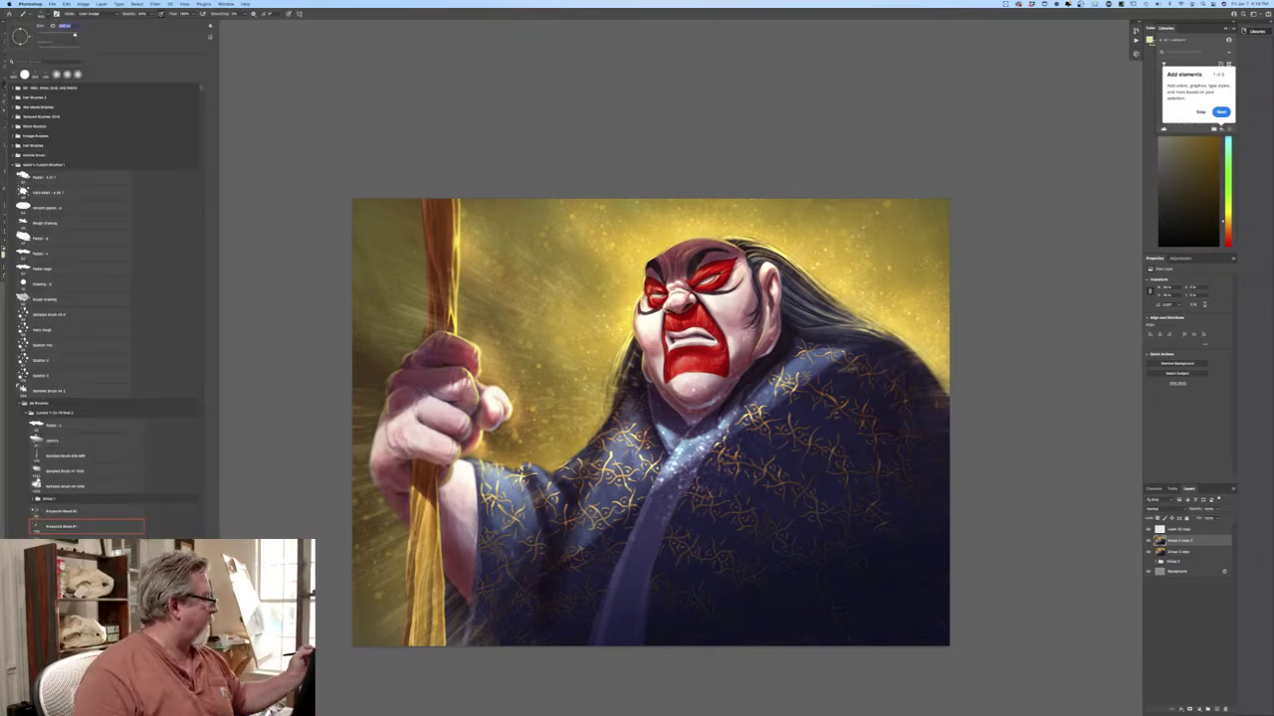
pyautogui.click(68, 75)
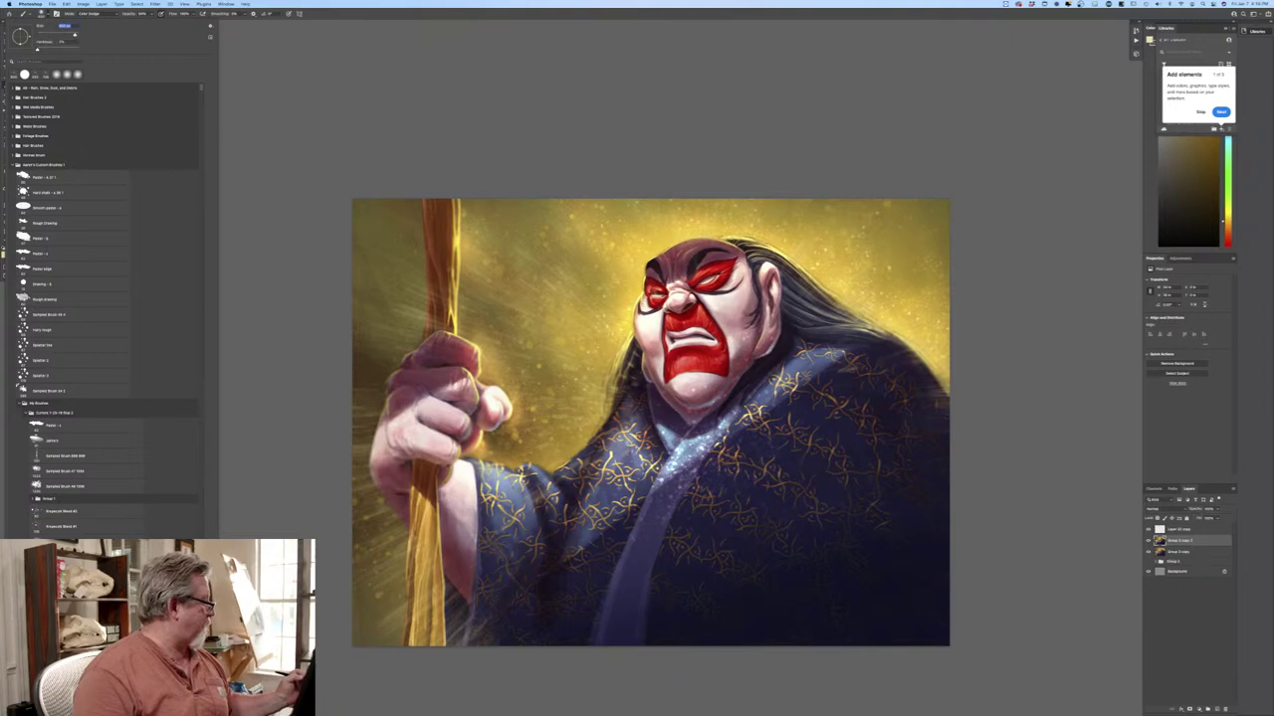
pyautogui.press('Return')
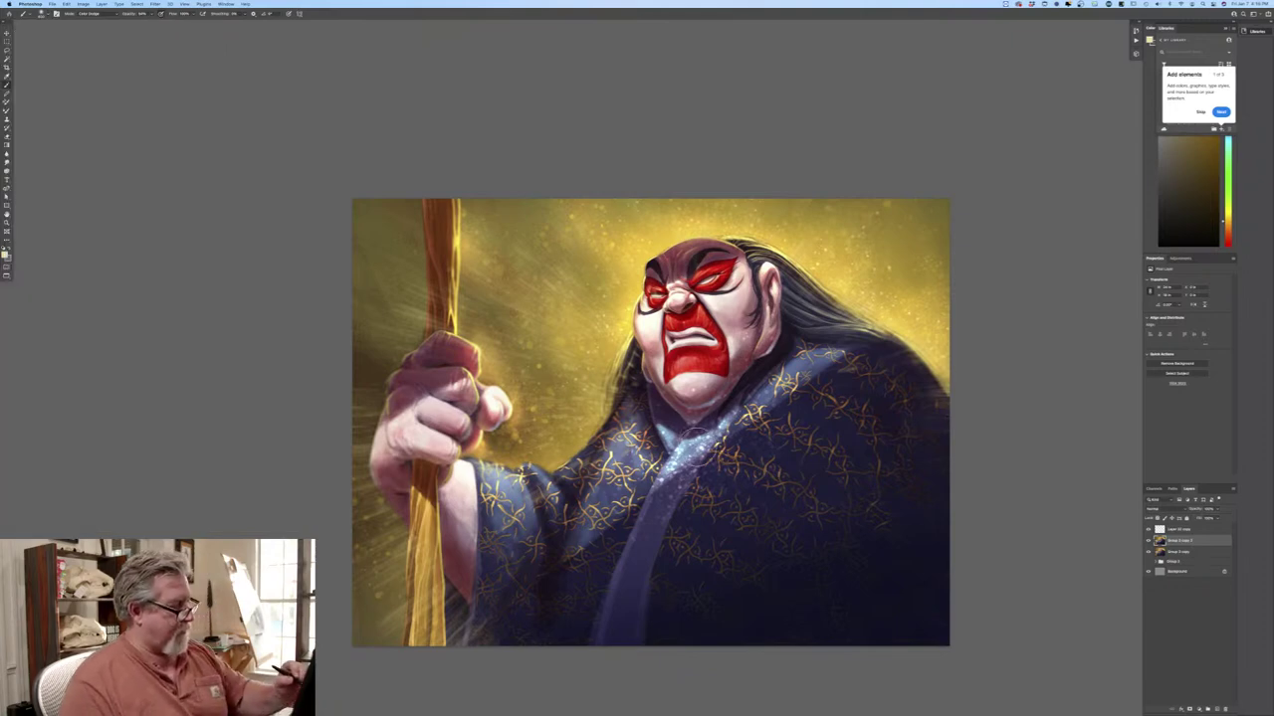
pyautogui.moveTo(729, 467)
pyautogui.mouseDown()
pyautogui.moveTo(701, 468)
pyautogui.moveTo(677, 508)
pyautogui.moveTo(647, 518)
pyautogui.moveTo(692, 460)
pyautogui.moveTo(727, 448)
pyautogui.moveTo(711, 427)
pyautogui.moveTo(686, 438)
pyautogui.moveTo(695, 418)
pyautogui.moveTo(731, 438)
pyautogui.moveTo(736, 468)
pyautogui.moveTo(691, 497)
pyautogui.moveTo(711, 443)
pyautogui.moveTo(657, 498)
pyautogui.moveTo(746, 438)
pyautogui.moveTo(776, 438)
pyautogui.moveTo(647, 522)
pyautogui.mouseUp()
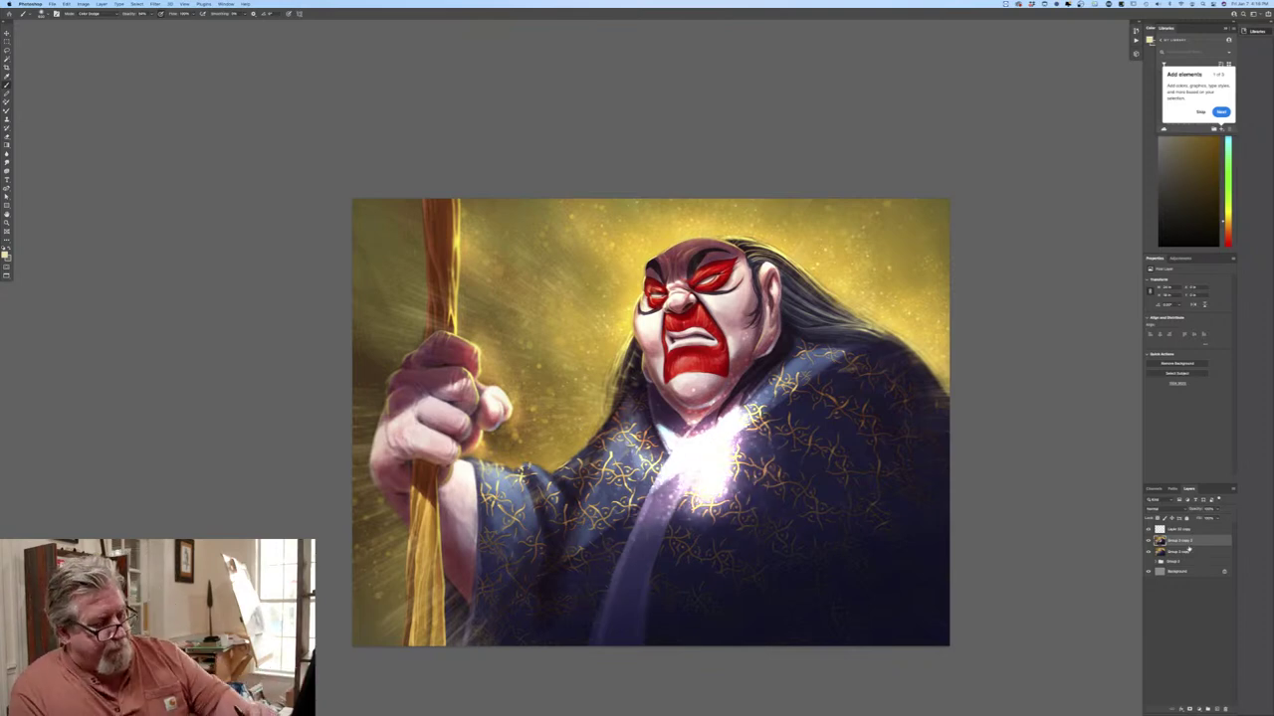
pyautogui.moveTo(1179, 542)
pyautogui.mouseDown()
pyautogui.moveTo(1199, 703)
pyautogui.moveTo(1223, 710)
pyautogui.mouseUp()
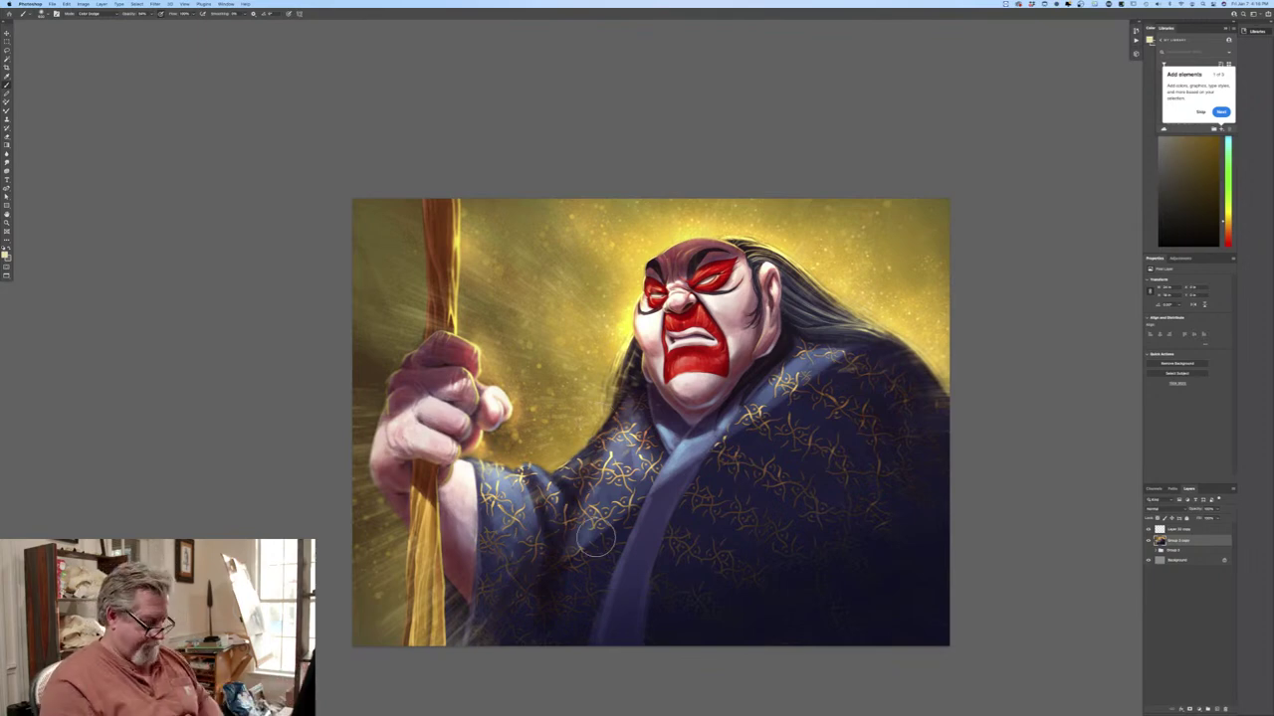
# Merge a duplicate of the painting with the speckle layer above it and brush a soft glow over the background above the sleeve.
pyautogui.keyDown('shift'); pyautogui.click(1169, 532); pyautogui.keyUp('shift')
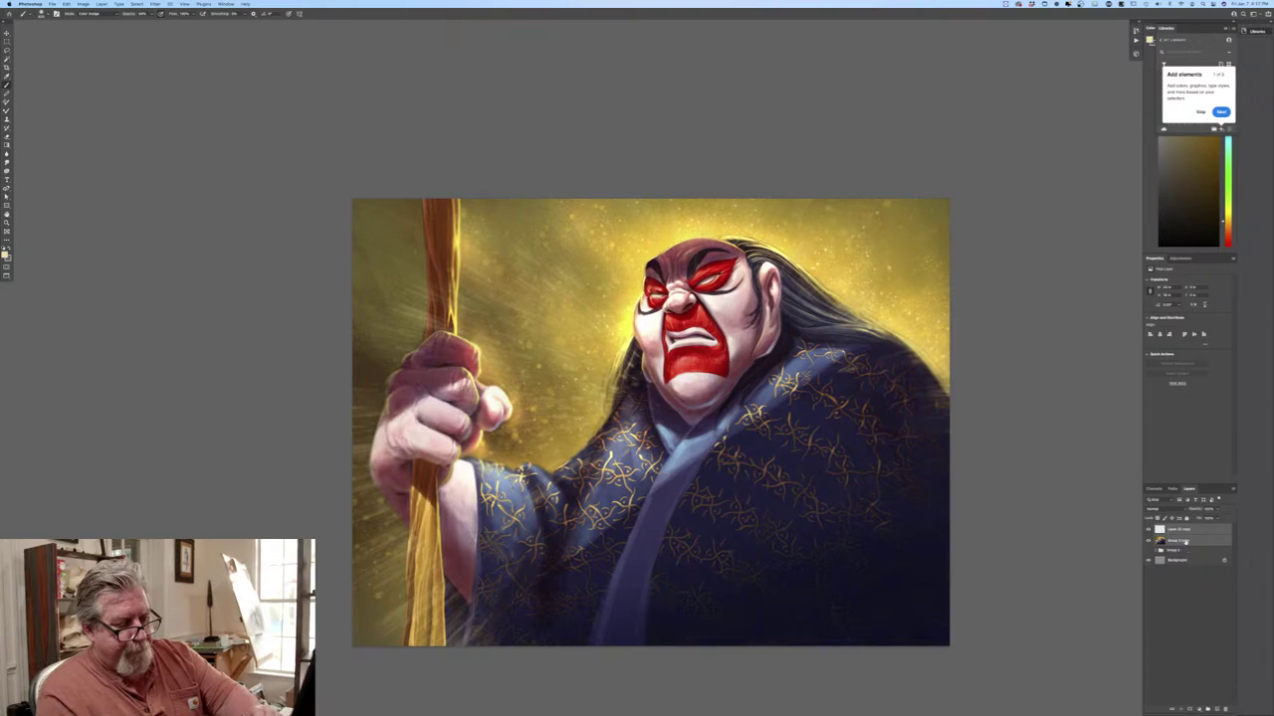
pyautogui.click(1203, 546)
pyautogui.moveTo(1204, 546); pyautogui.dragTo(1216, 710)
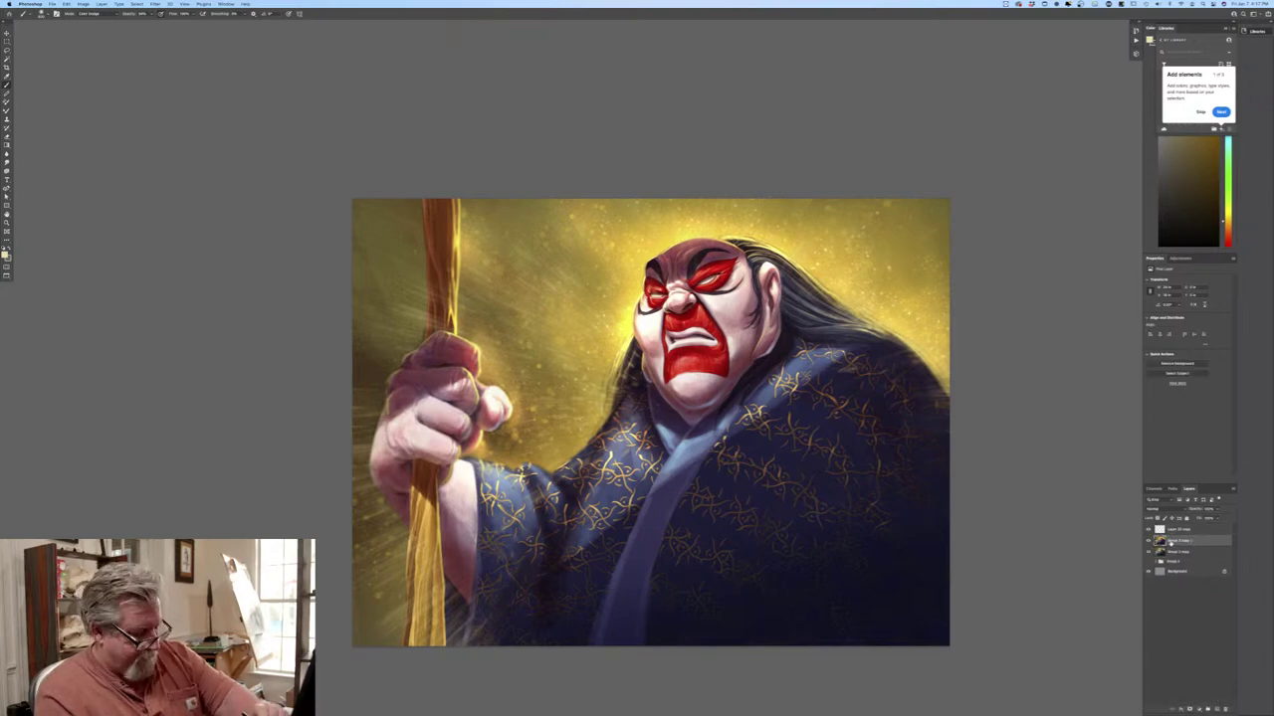
pyautogui.click(1166, 531)
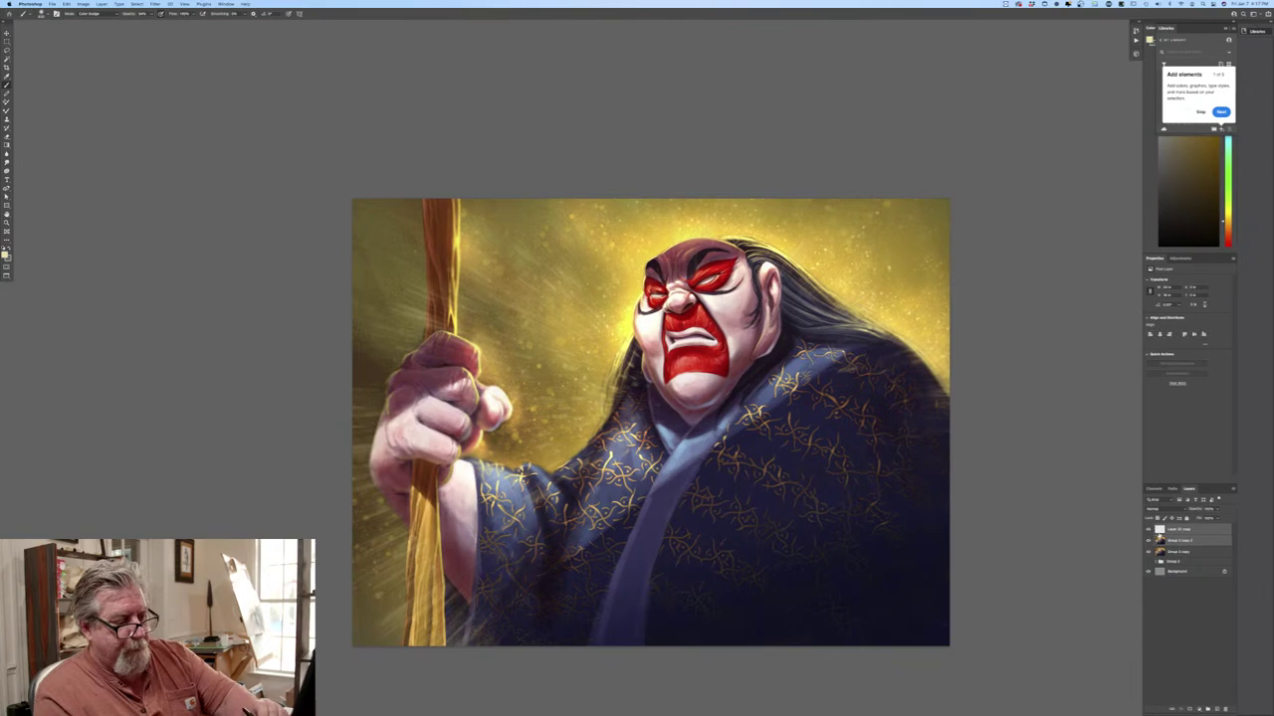
pyautogui.click(99, 13)
pyautogui.click(124, 230)
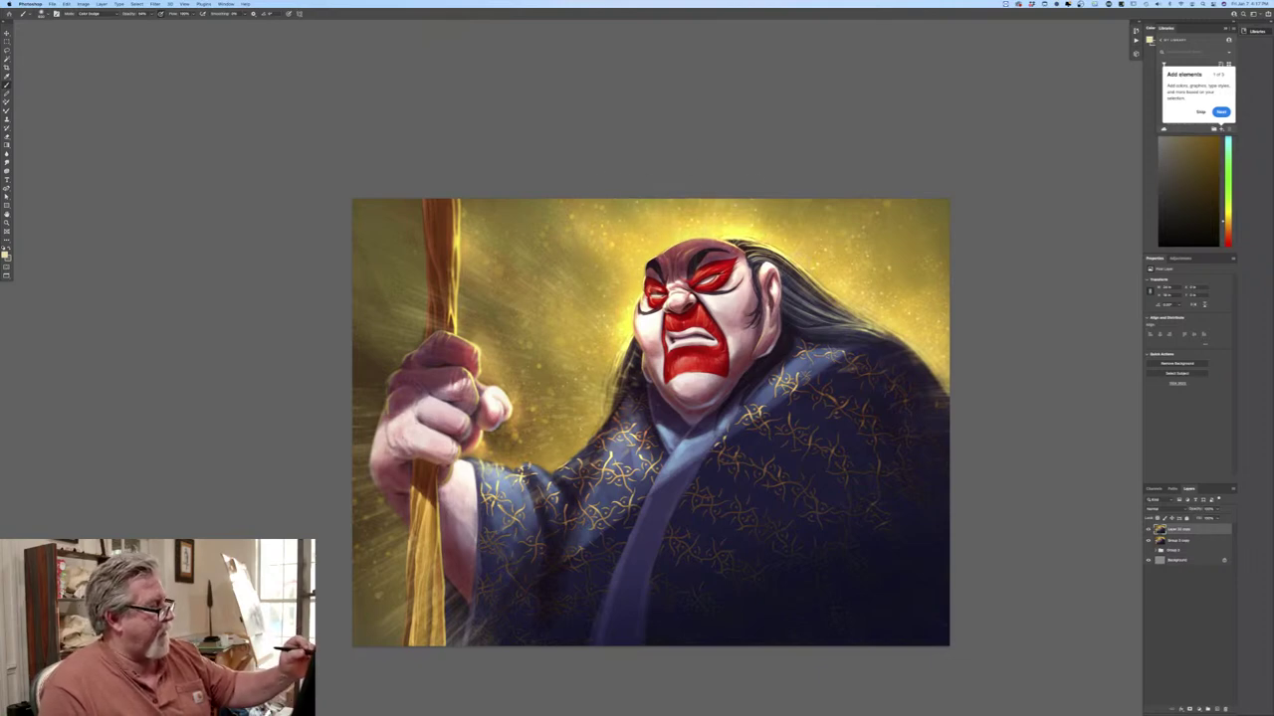
pyautogui.moveTo(589, 386)
pyautogui.mouseDown()
pyautogui.moveTo(589, 422)
pyautogui.moveTo(617, 456)
pyautogui.moveTo(565, 456)
pyautogui.mouseUp()
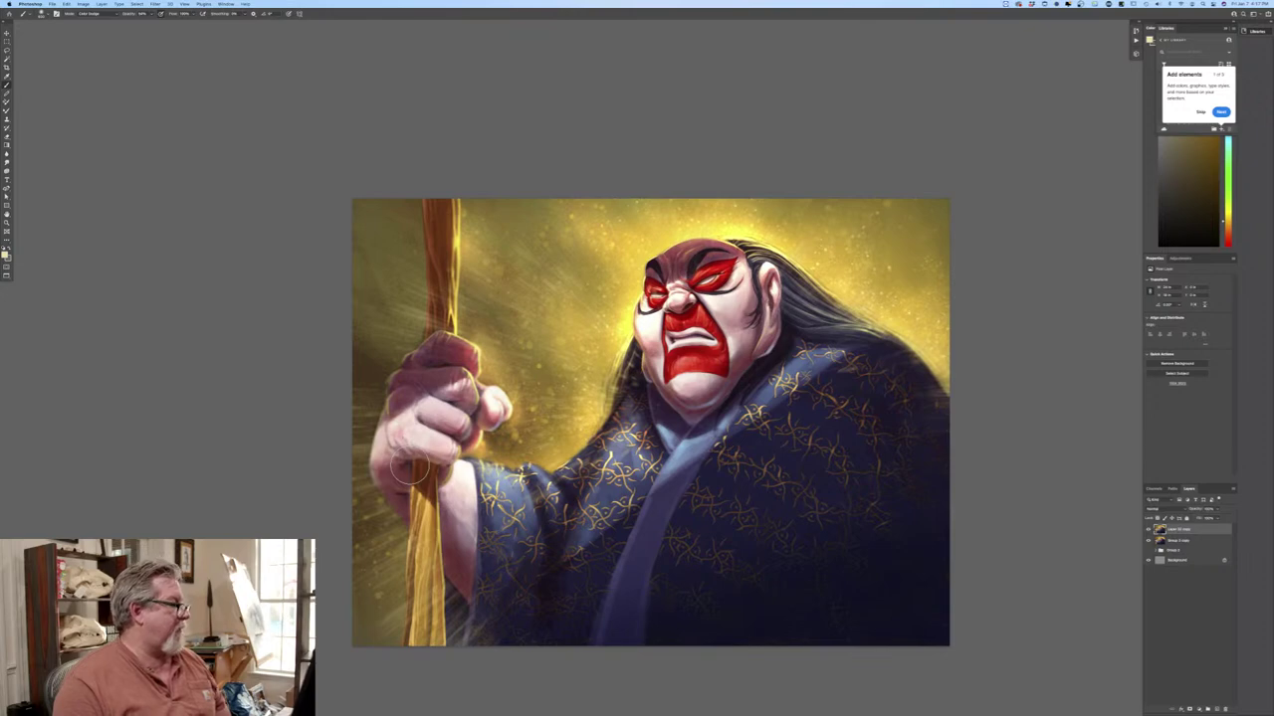
# Flip the canvas horizontally to check the composition and the face up close, and flip it back.
pyautogui.click(84, 4)
pyautogui.moveTo(91, 65)
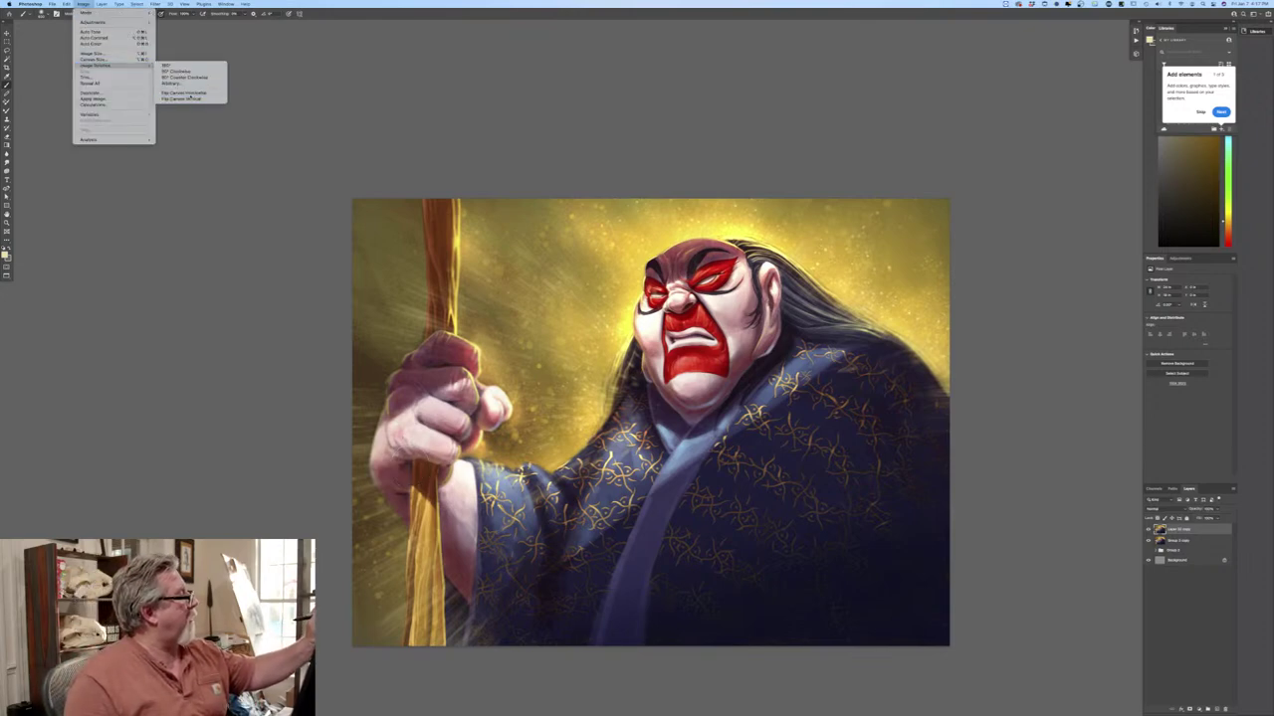
pyautogui.click(188, 91)
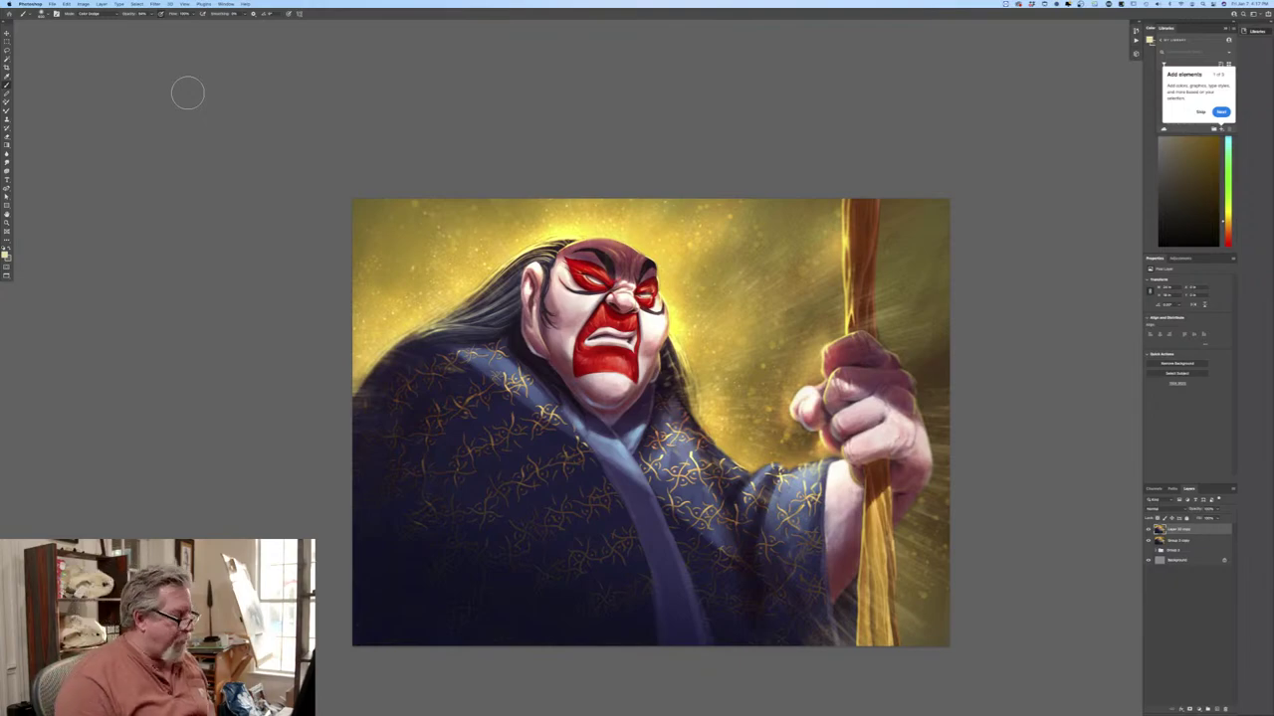
pyautogui.press('super+plus')
pyautogui.press('super+plus')
pyautogui.press('super+plus')
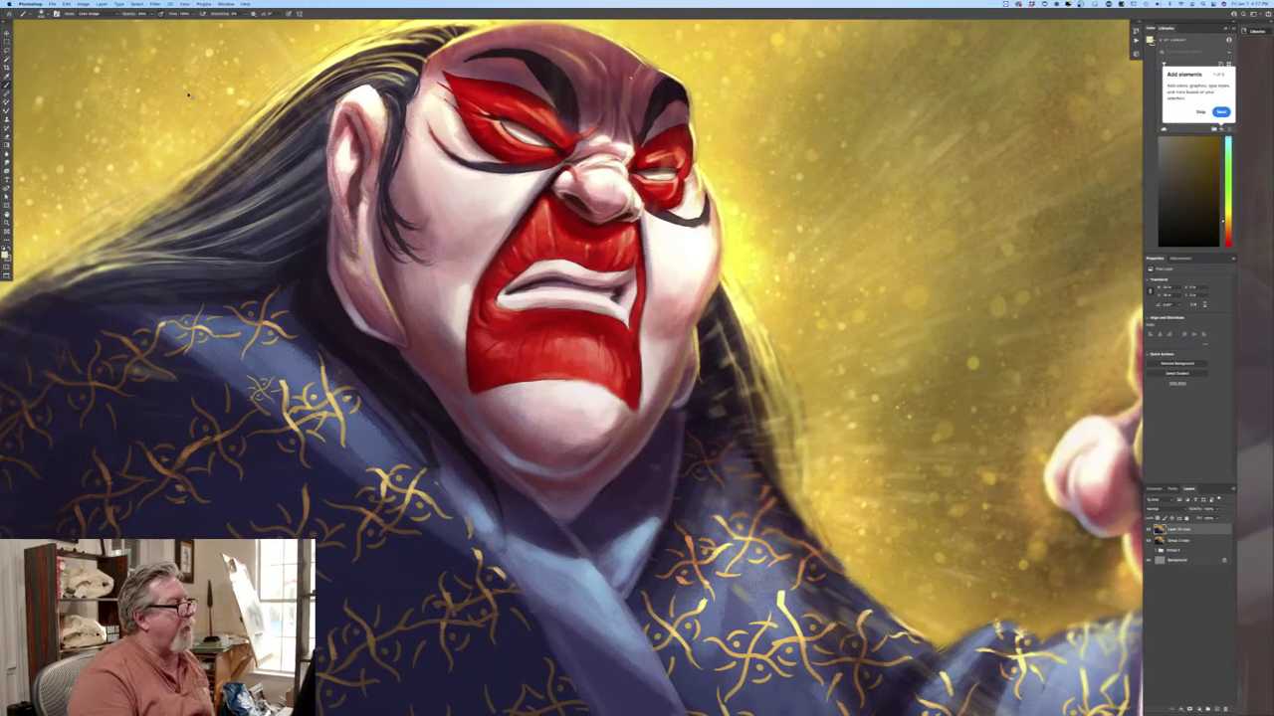
pyautogui.press('super+minus')
pyautogui.press('super+minus')
pyautogui.press('super+minus')
pyautogui.press('super+minus')
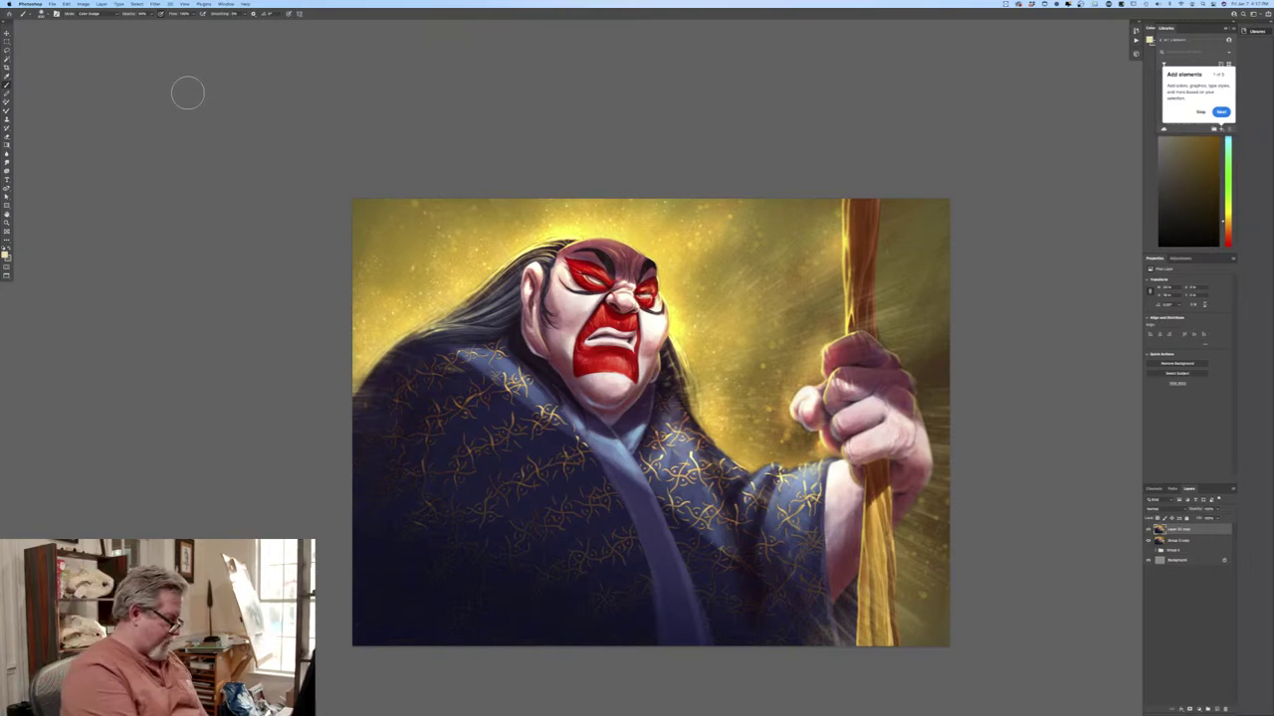
pyautogui.press('super+shift+h')
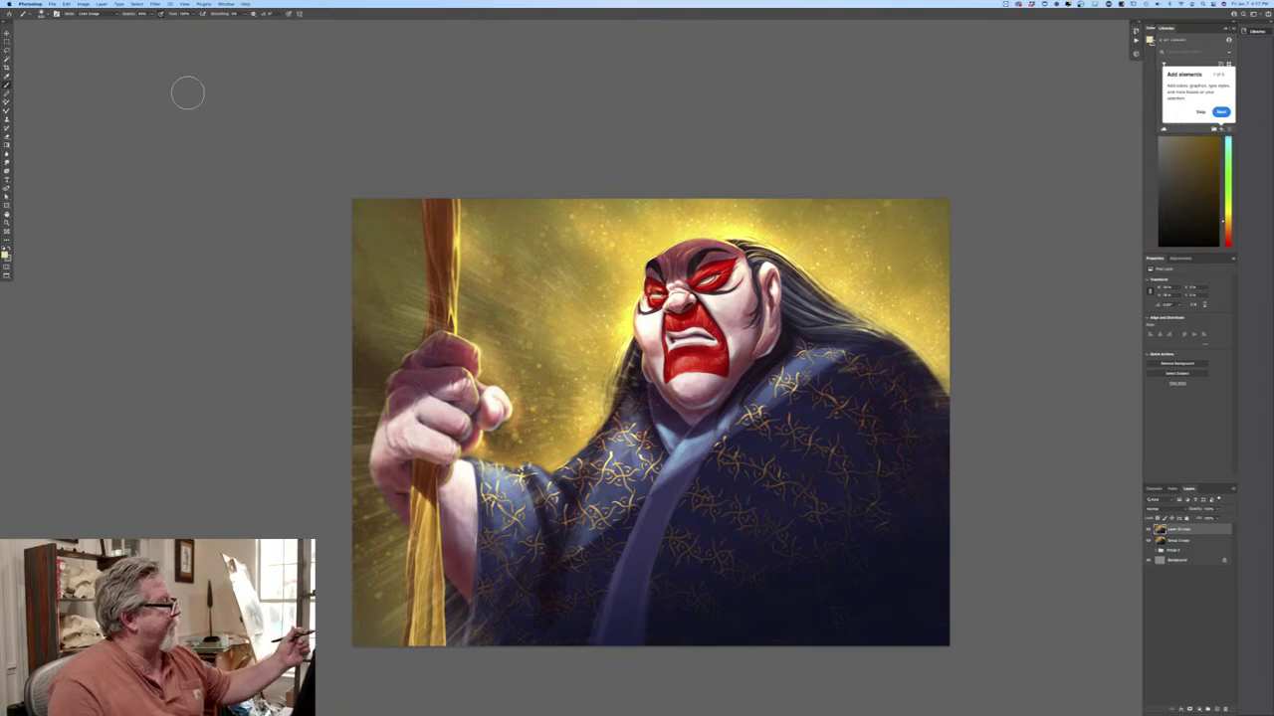
# Sample the dark navy of the lower robe as the foreground color and add a new layer above the painting.
pyautogui.click(5, 256)
pyautogui.click(866, 605)
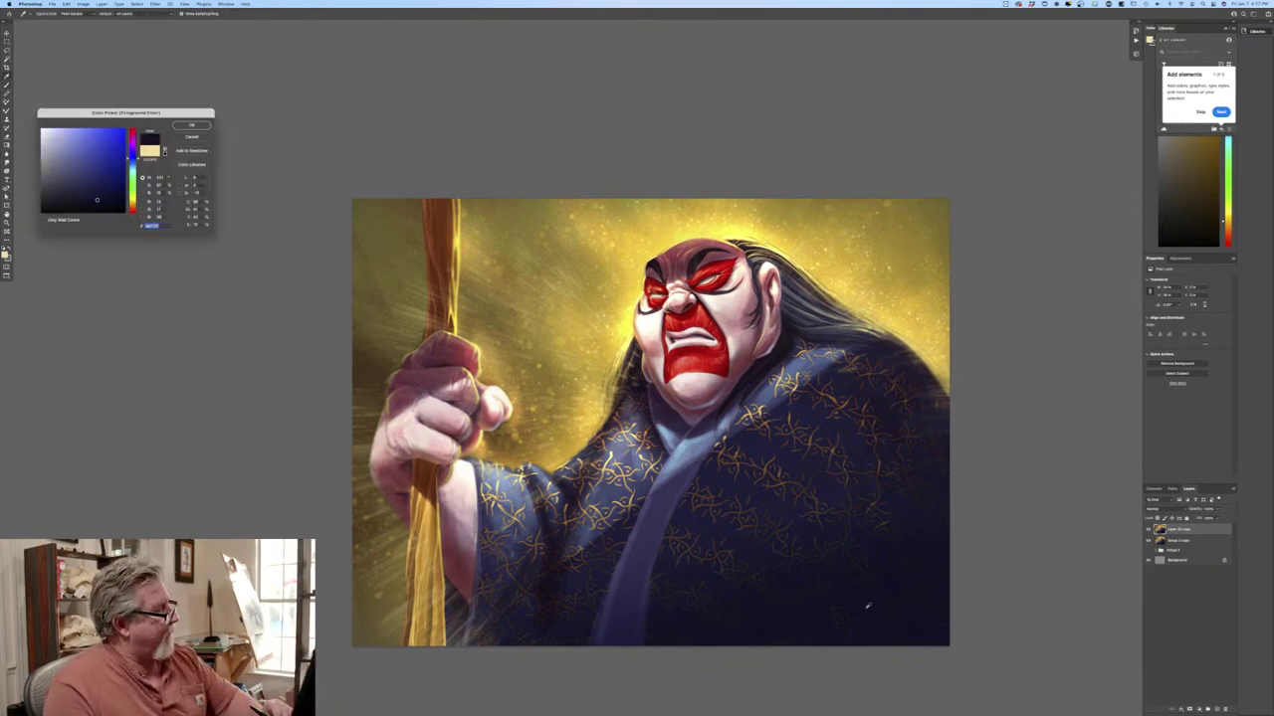
pyautogui.press('Return')
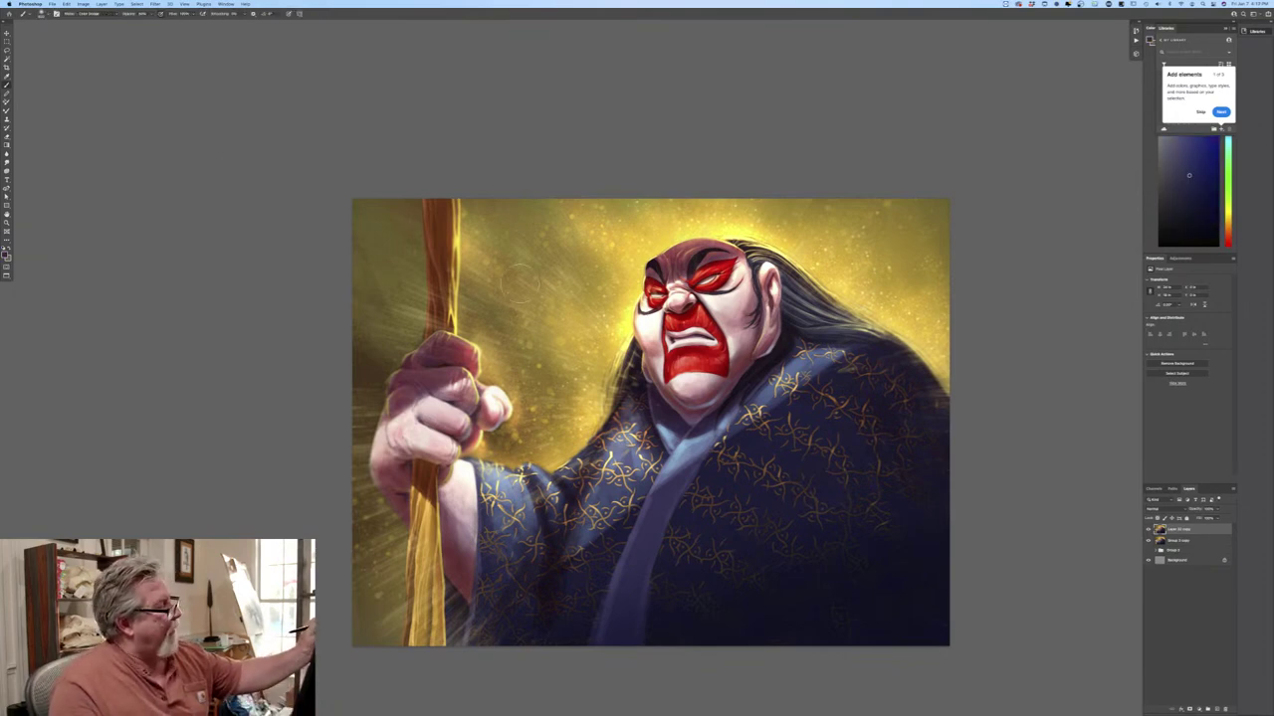
pyautogui.press('super+shift+alt+n')
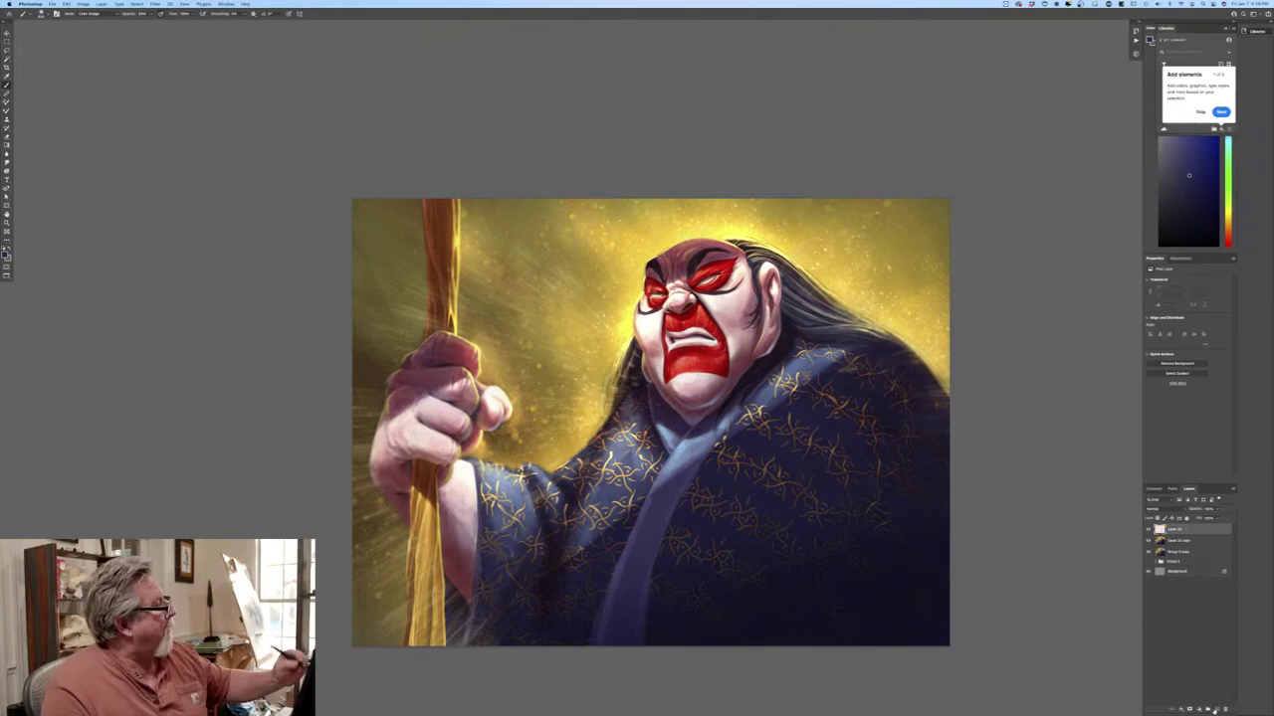
# Set the brush to Normal mode at full opacity and choose the pastel brush preset from the My Brushes group.
pyautogui.click(90, 13)
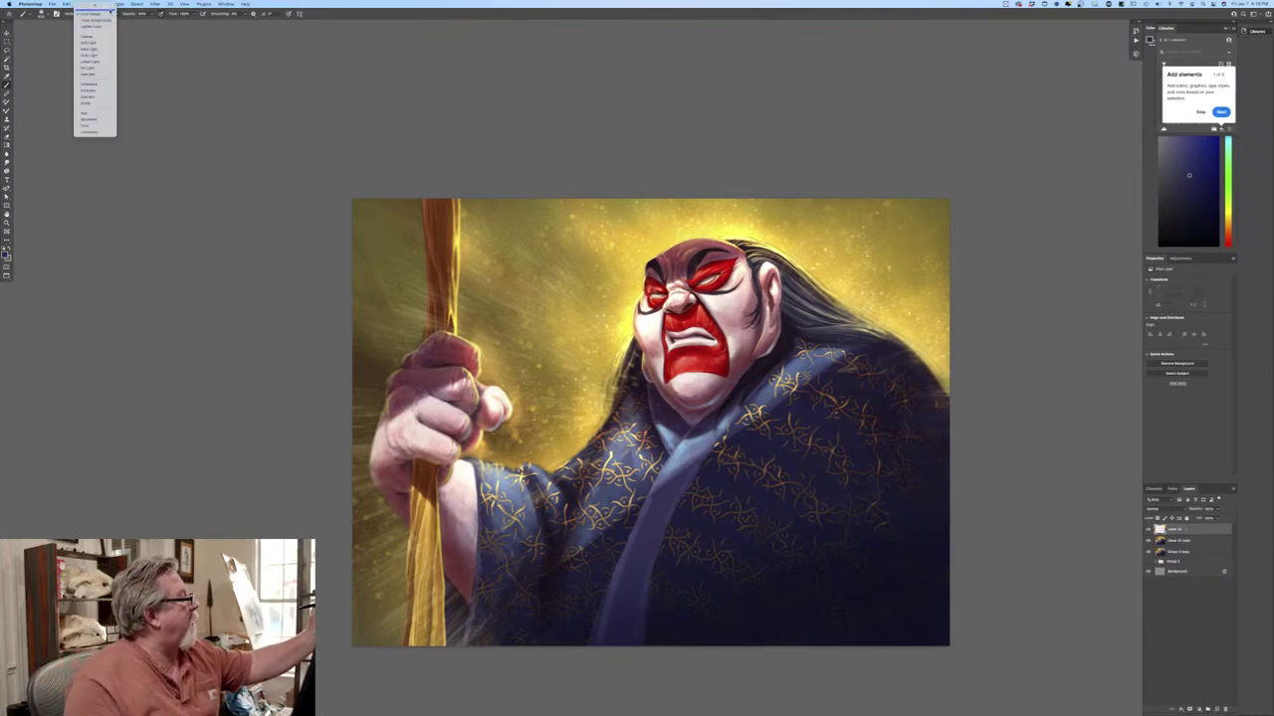
pyautogui.click(90, 12)
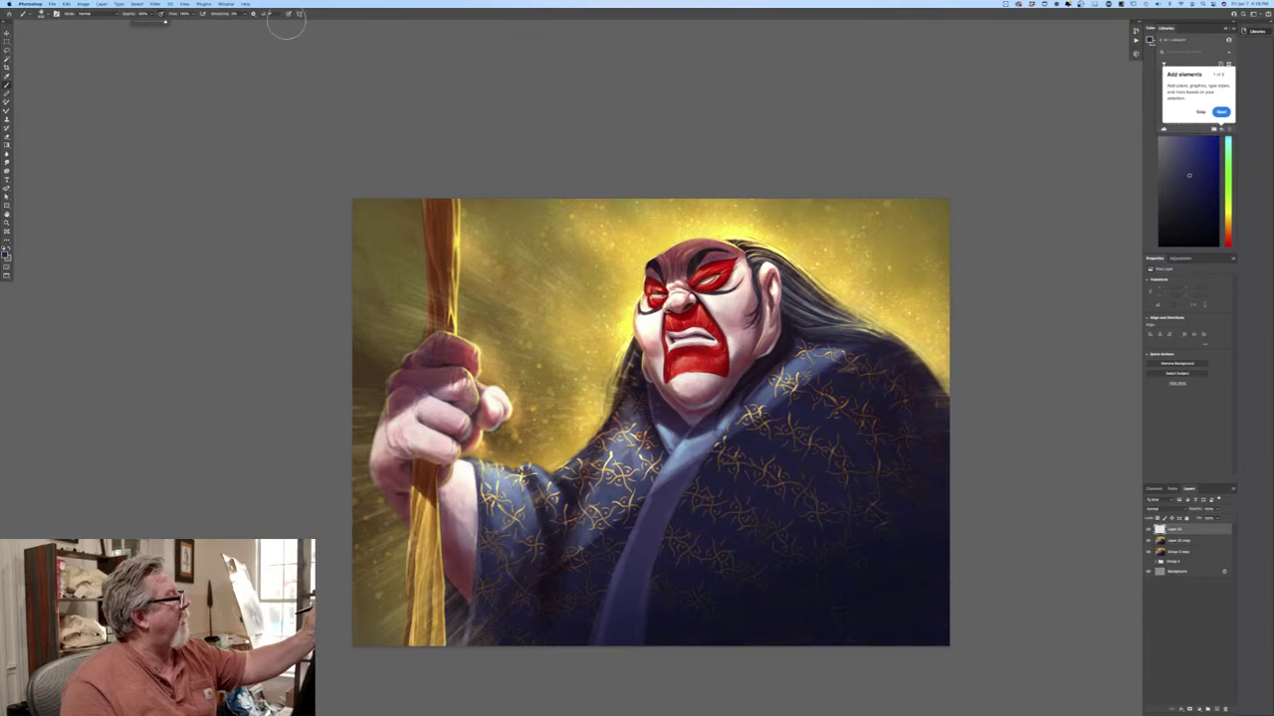
pyautogui.click(41, 14)
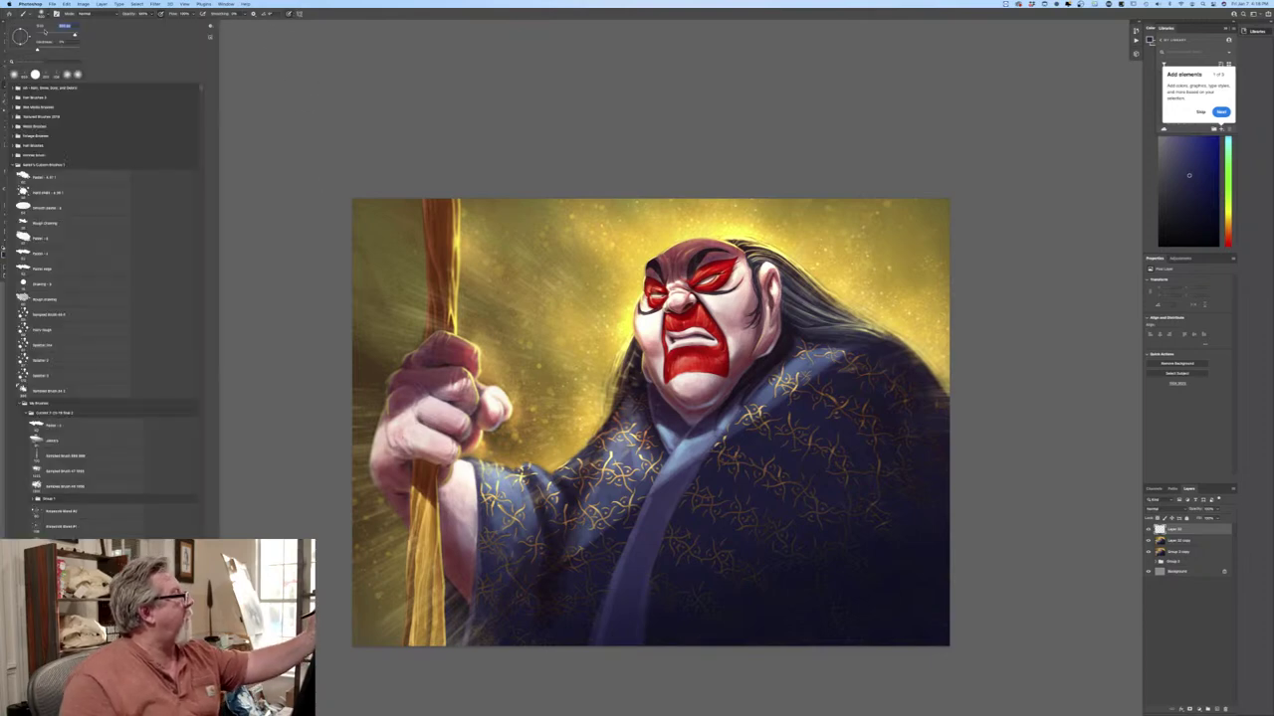
pyautogui.click(41, 184)
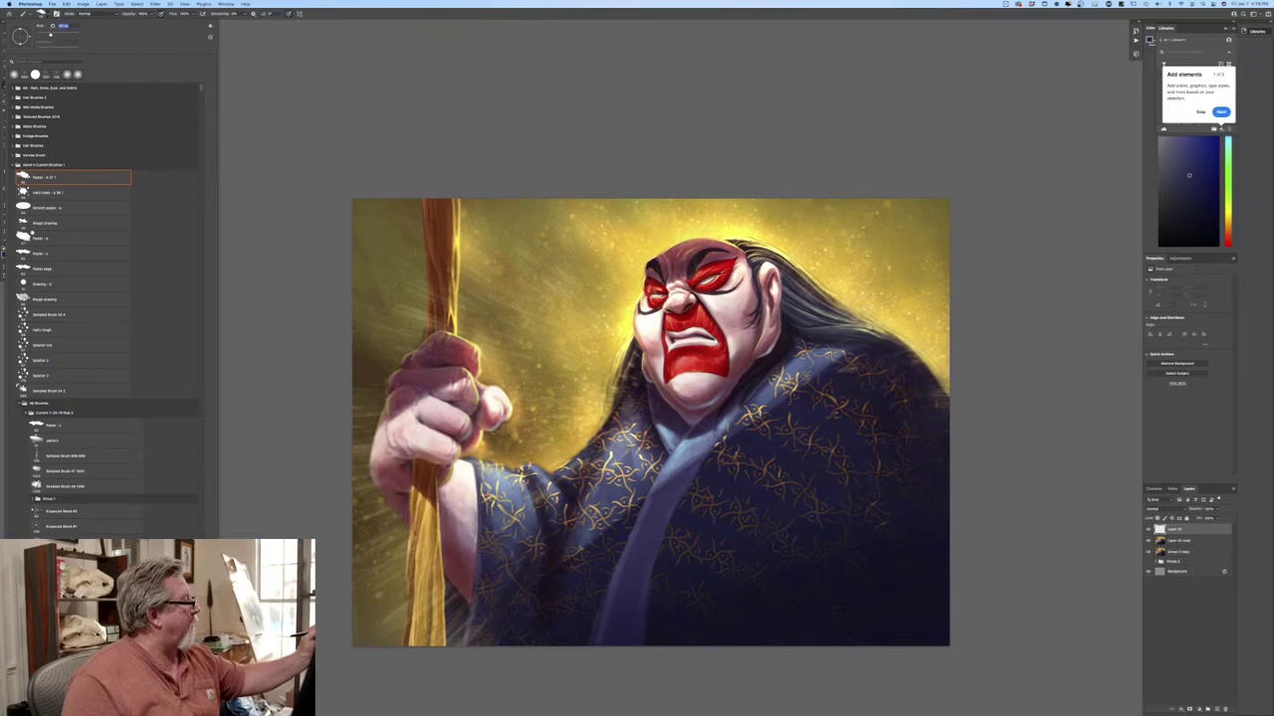
pyautogui.click(65, 430)
pyautogui.click(276, 489)
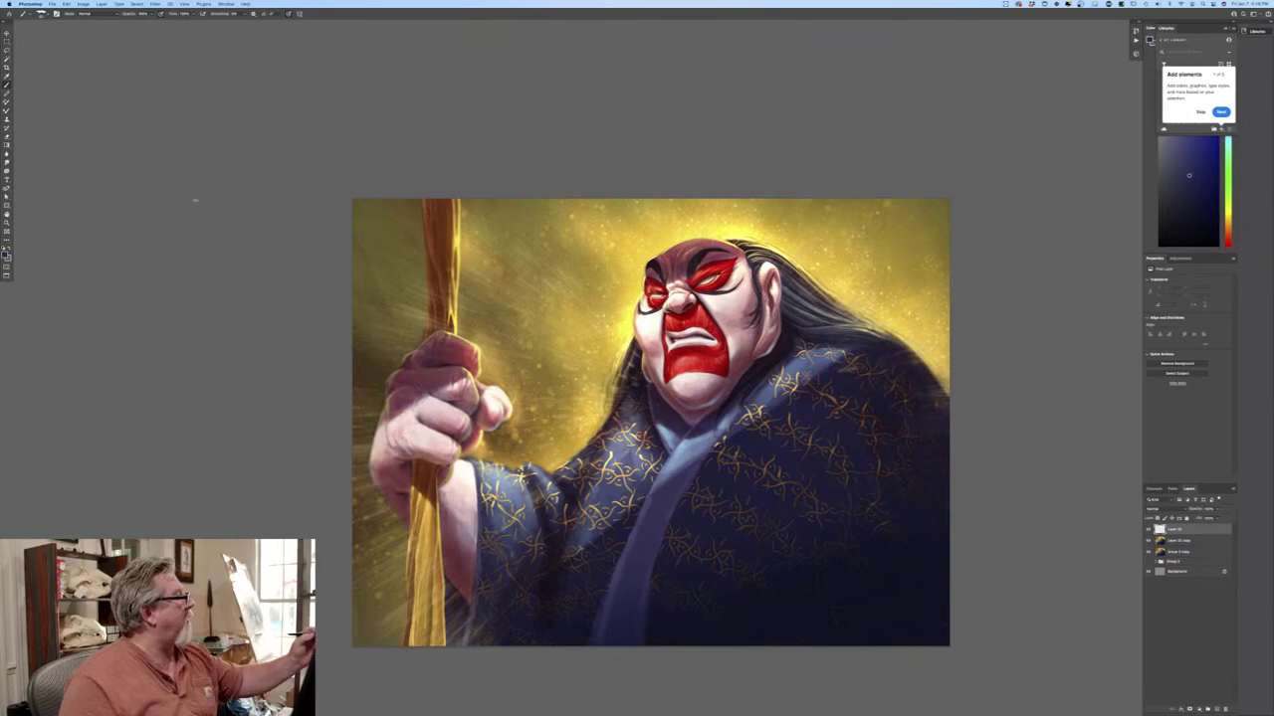
# Sign the painting with the artist's signature in muted blue on the dark robe near the lower right corner.
pyautogui.press('super+equal')
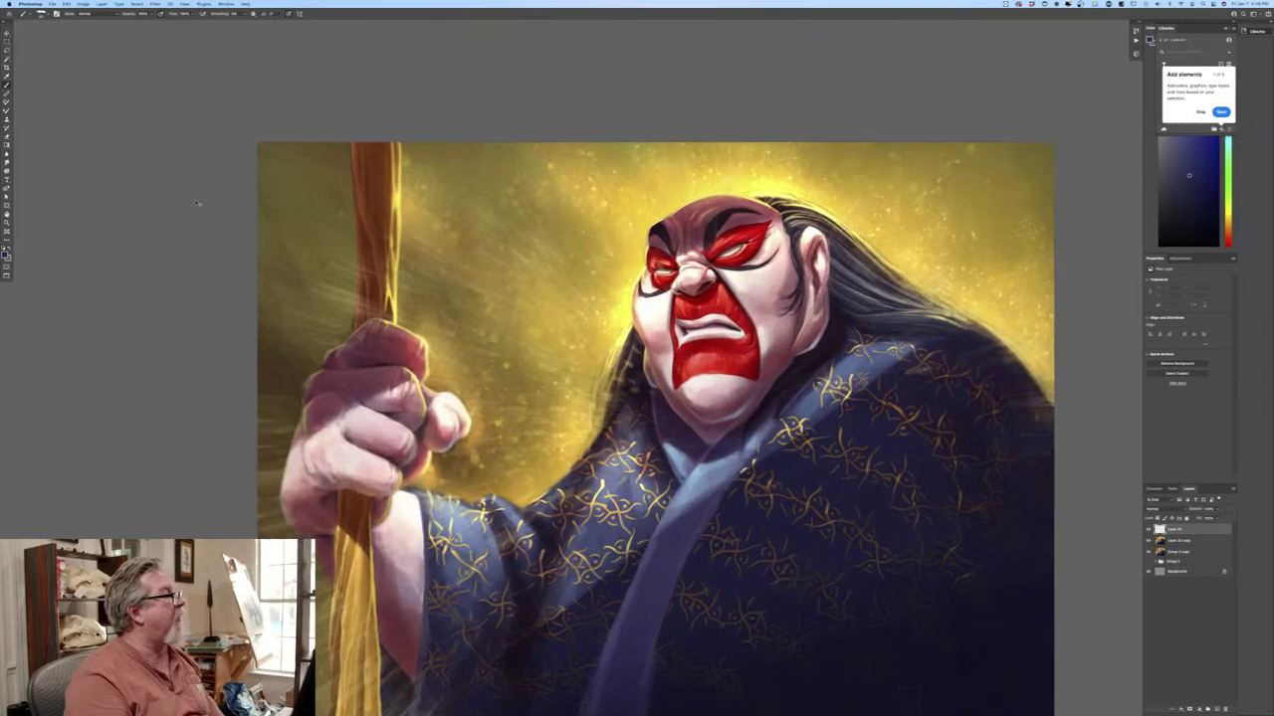
pyautogui.moveTo(600, 711)
pyautogui.mouseDown()
pyautogui.moveTo(521, 522)
pyautogui.moveTo(356, 312)
pyautogui.moveTo(342, 314)
pyautogui.mouseUp()
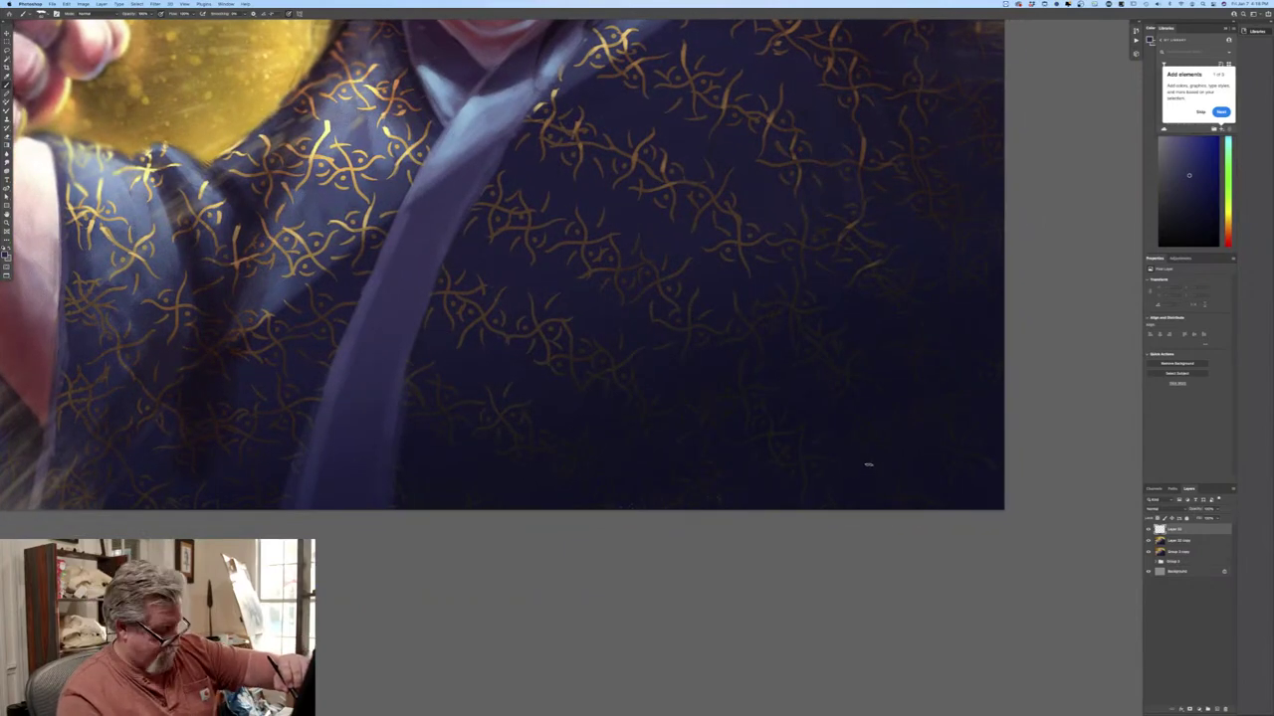
pyautogui.moveTo(845, 495)
pyautogui.mouseDown()
pyautogui.moveTo(917, 477)
pyautogui.moveTo(908, 488)
pyautogui.moveTo(957, 474)
pyautogui.mouseUp()
# Examine the signature up close and at full-painting size to judge its legibility and placement against the dark robe.
pyautogui.press('super+minus')
pyautogui.press('super+minus')
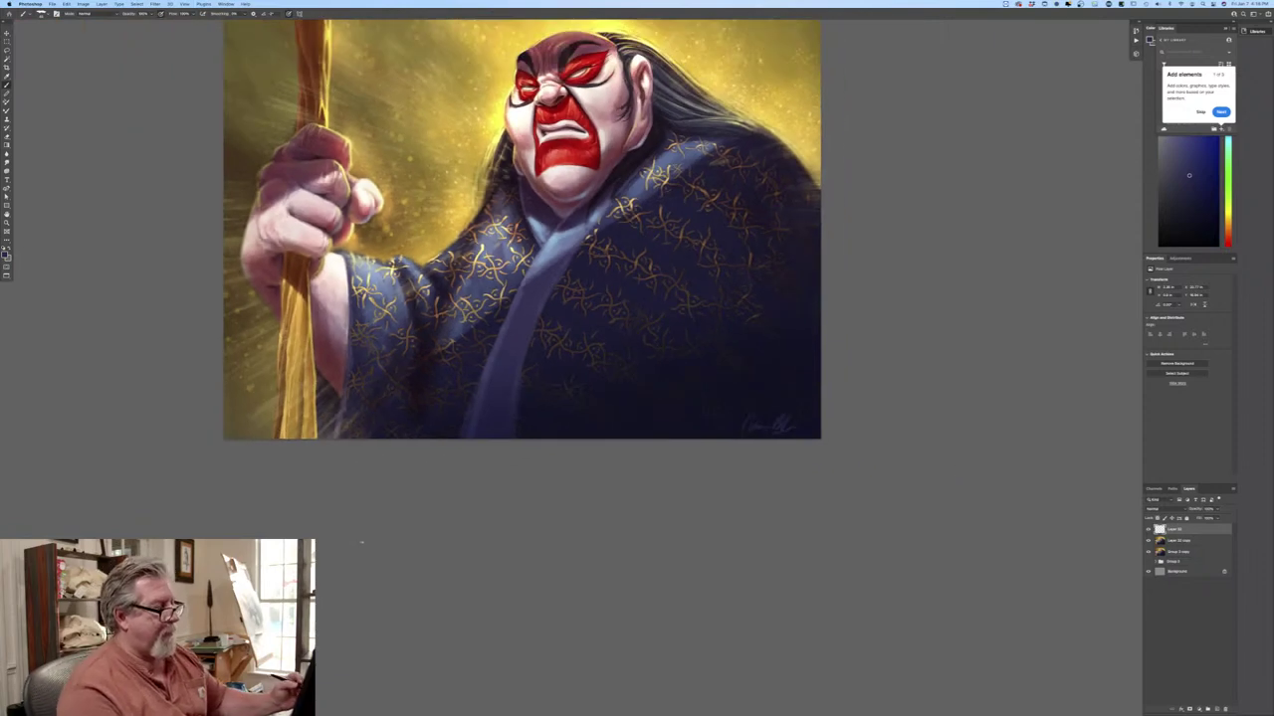
pyautogui.press('super+equal')
pyautogui.press('super+equal')
pyautogui.press('super+equal')
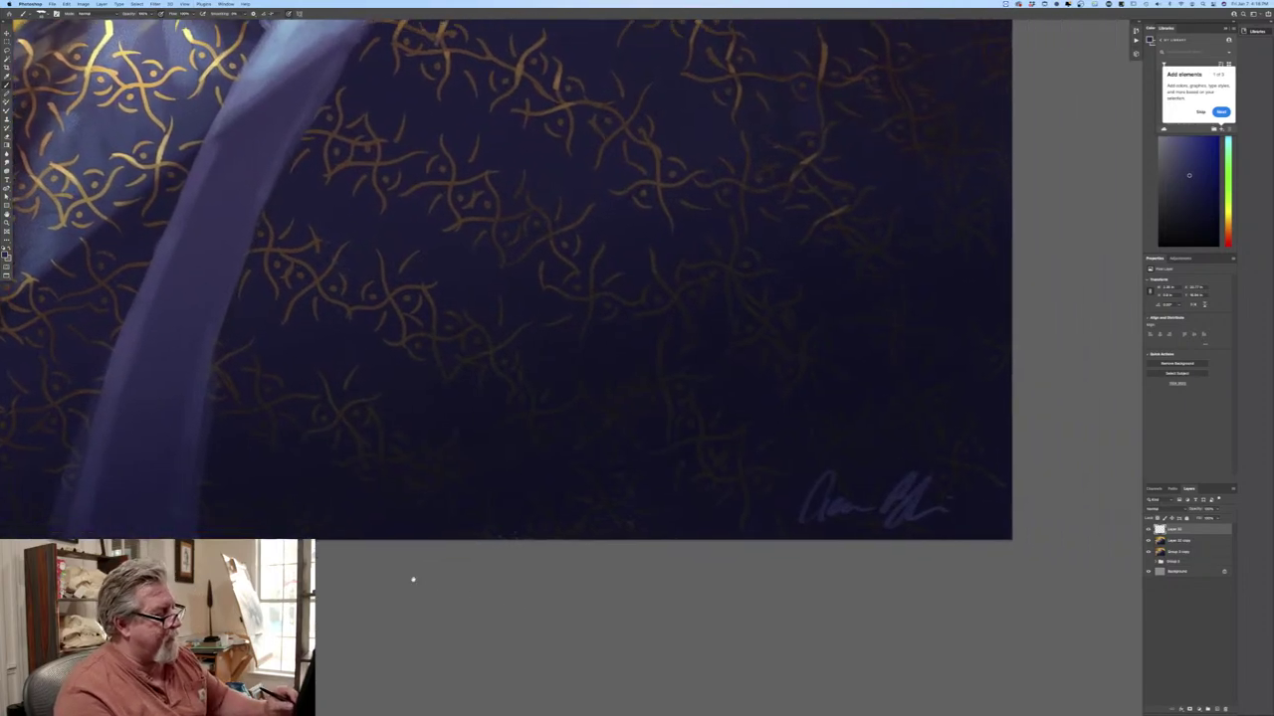
pyautogui.moveTo(413, 579); pyautogui.dragTo(401, 568)
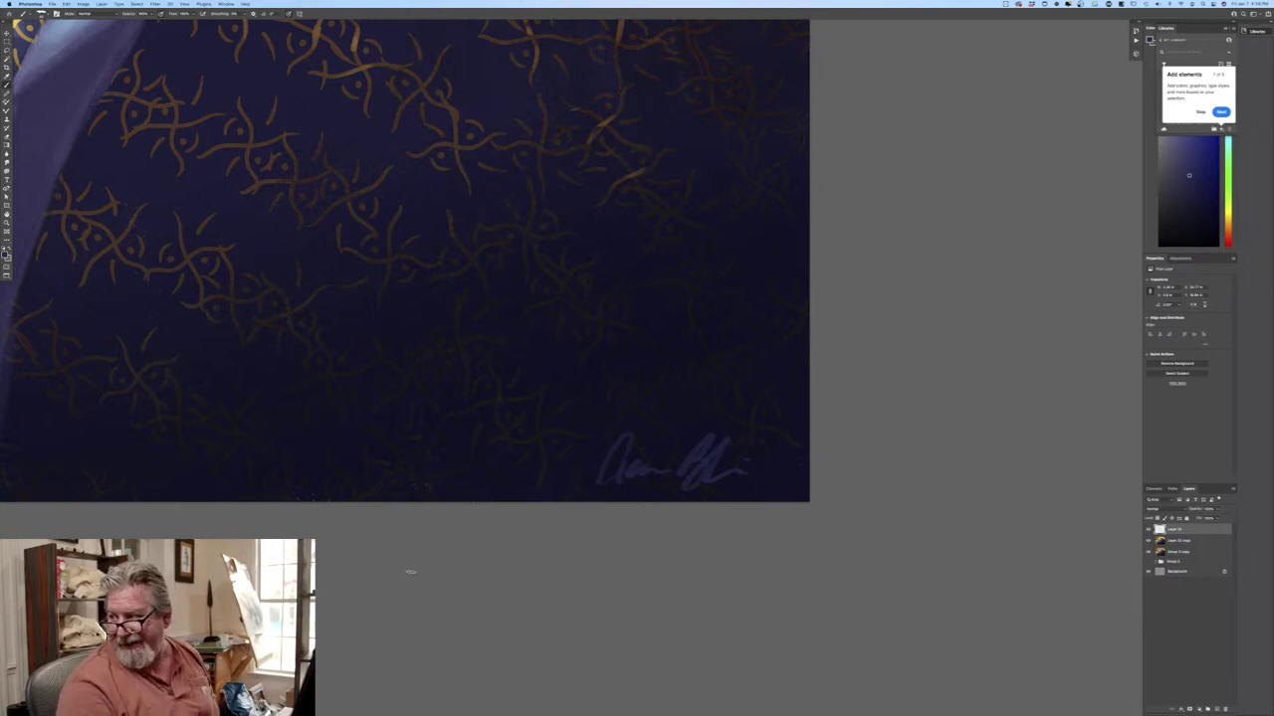
pyautogui.press('super+equal')
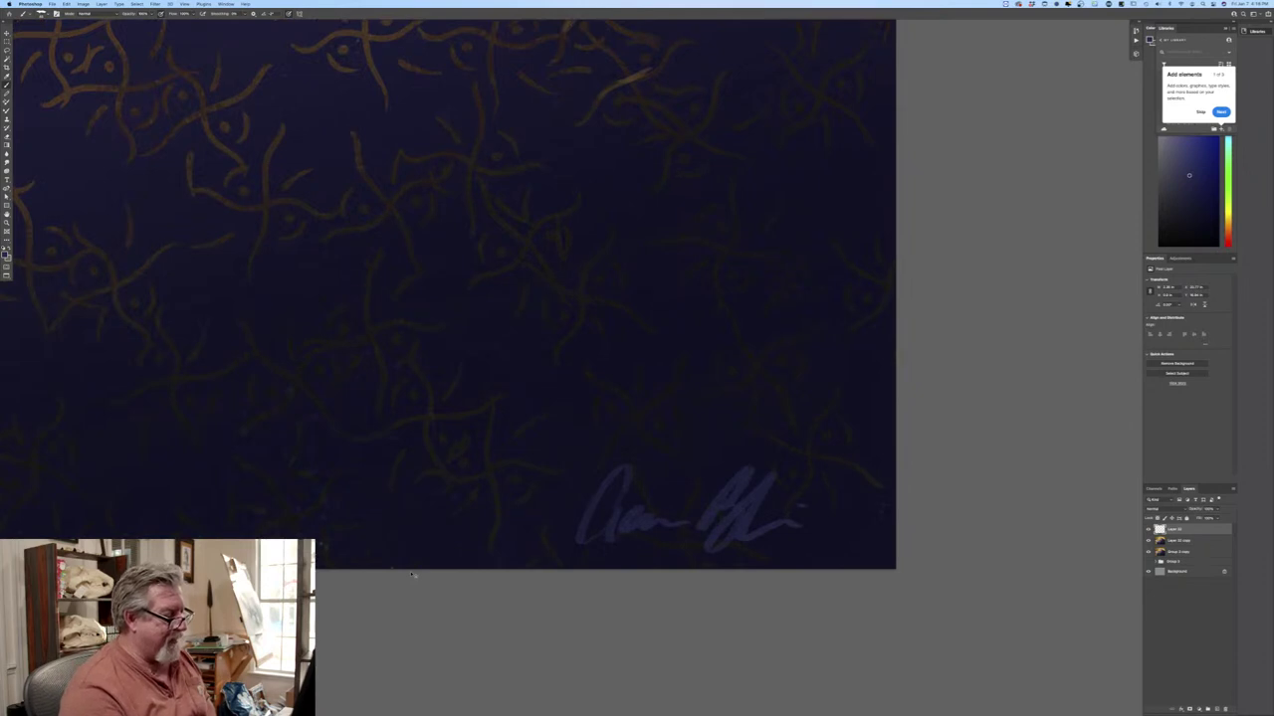
pyautogui.press('super+minus')
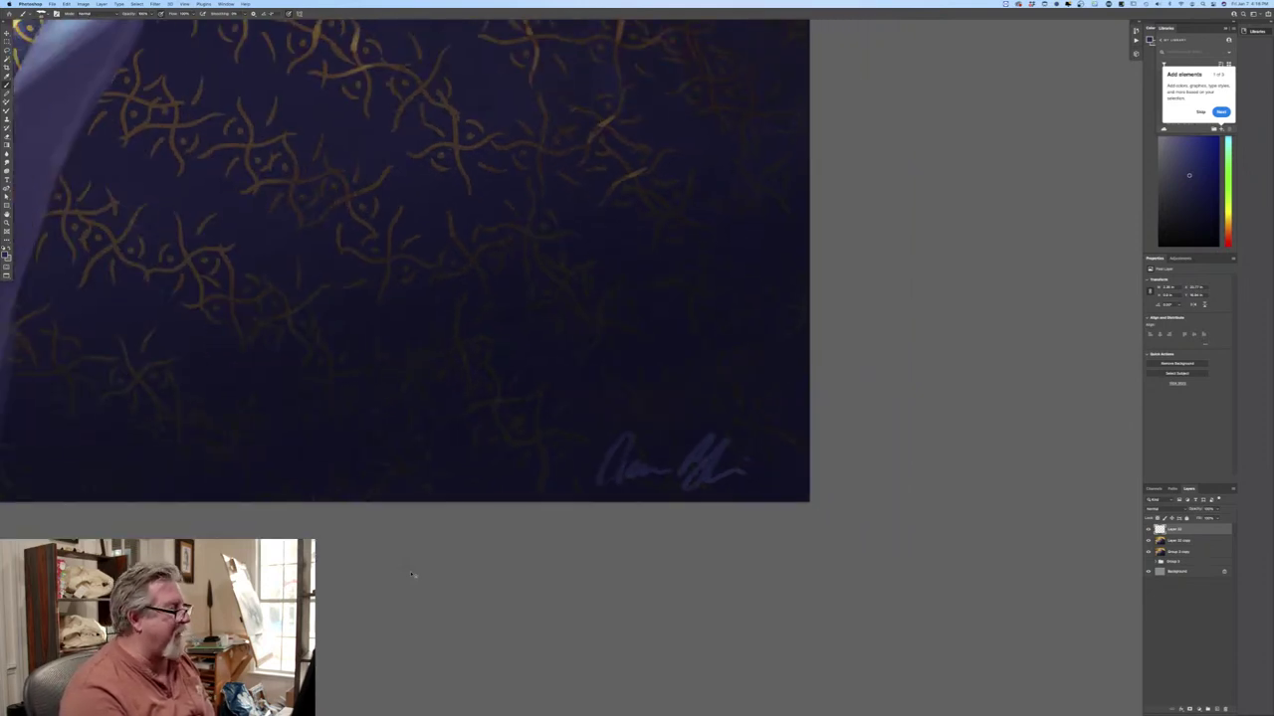
pyautogui.press('super+equal')
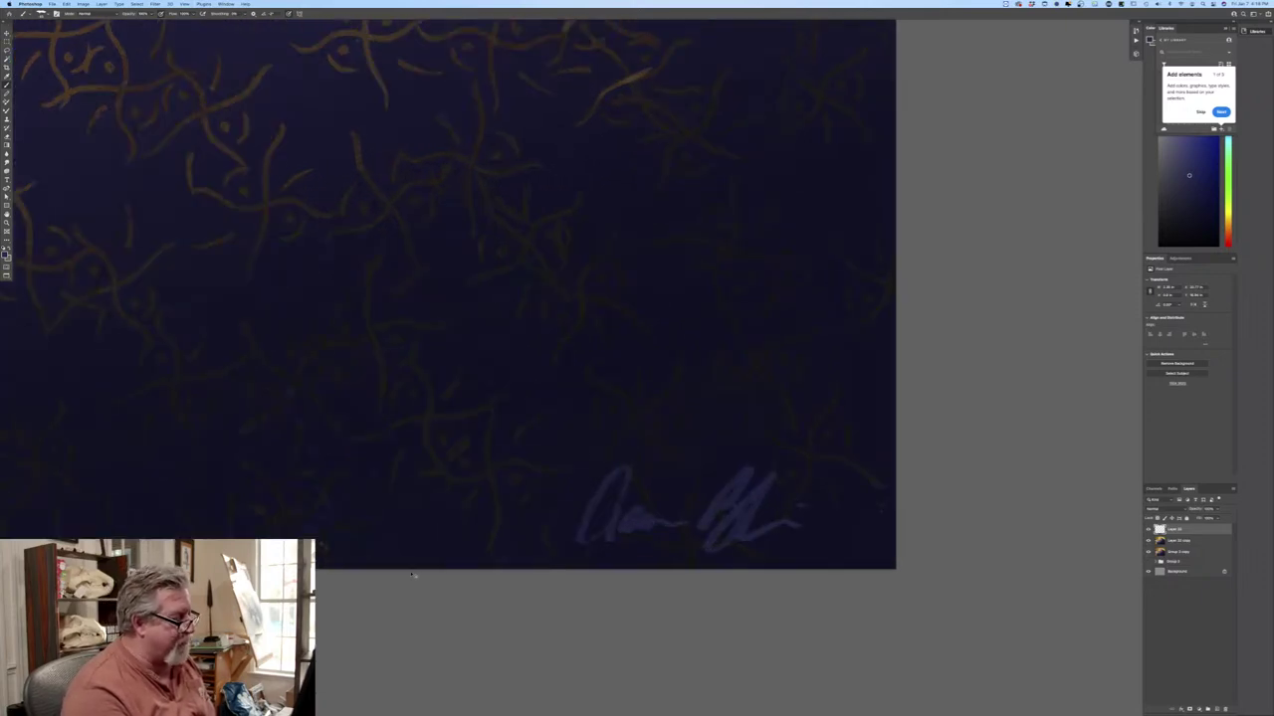
pyautogui.press('super+minus')
pyautogui.press('super+minus')
pyautogui.press('super+minus')
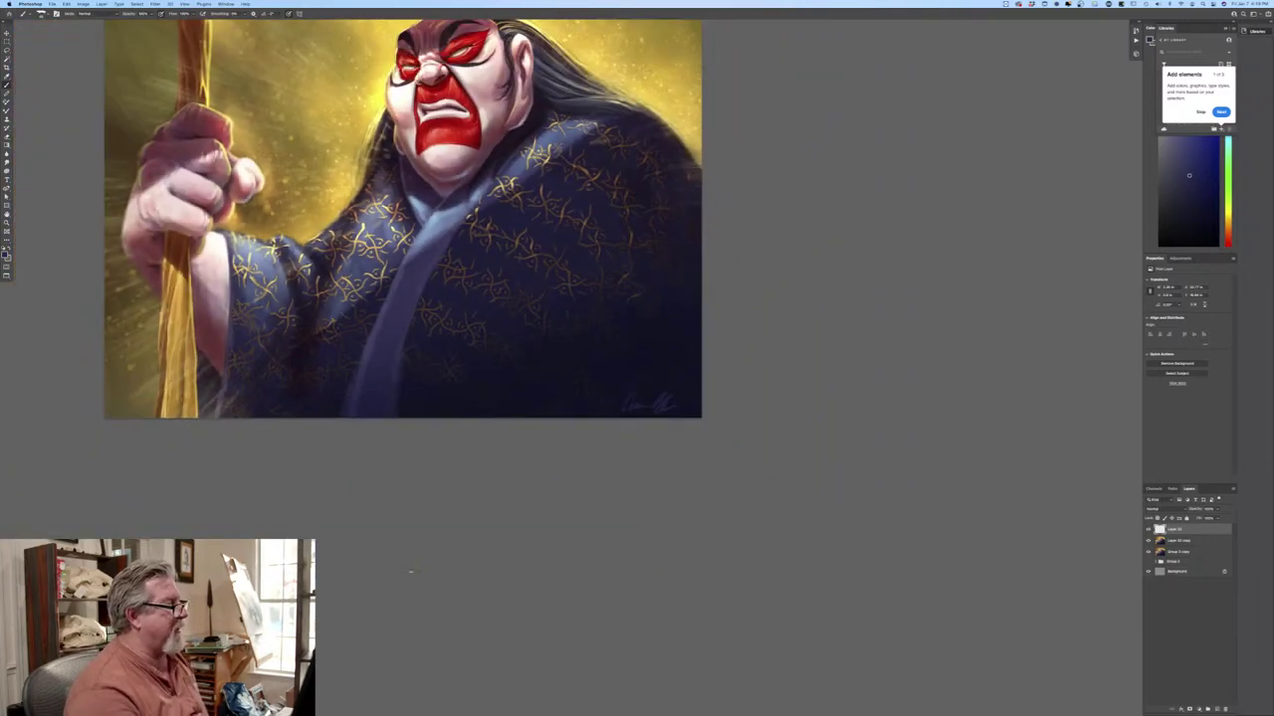
pyautogui.moveTo(410, 572); pyautogui.dragTo(619, 632)
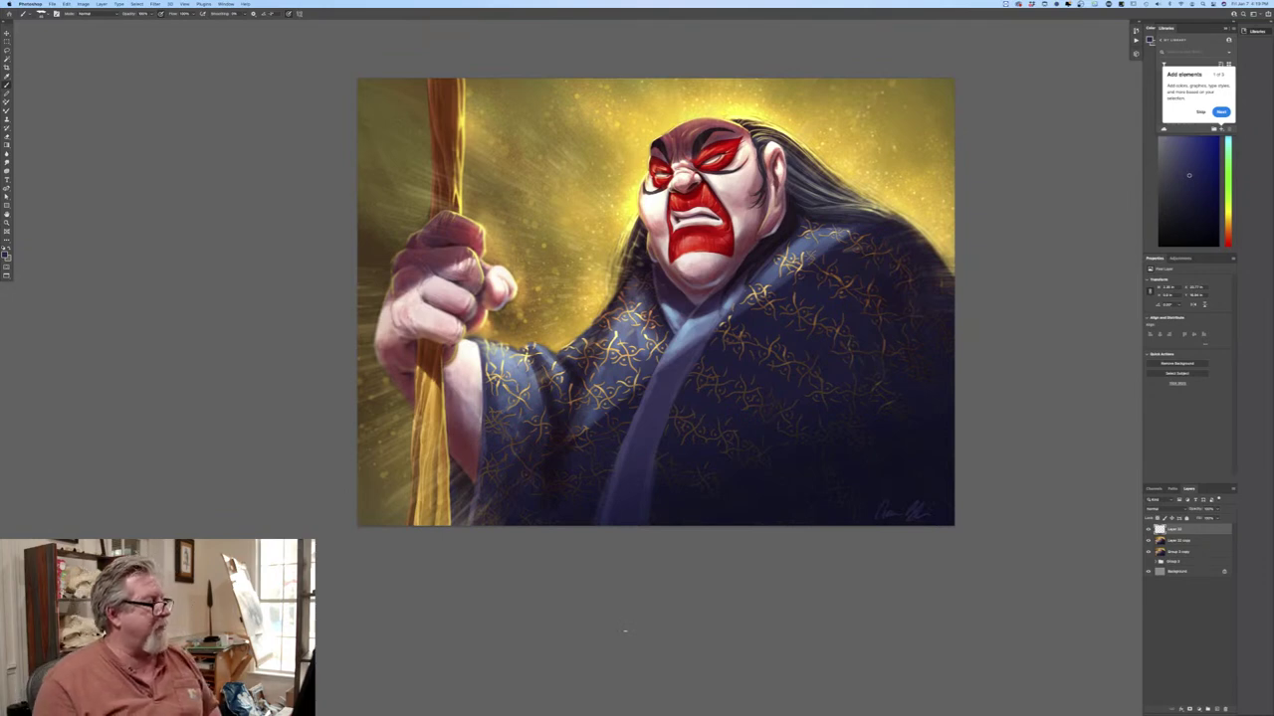
# Set the foreground color to a pale tan and add a new layer above the signature layer.
pyautogui.click(5, 253)
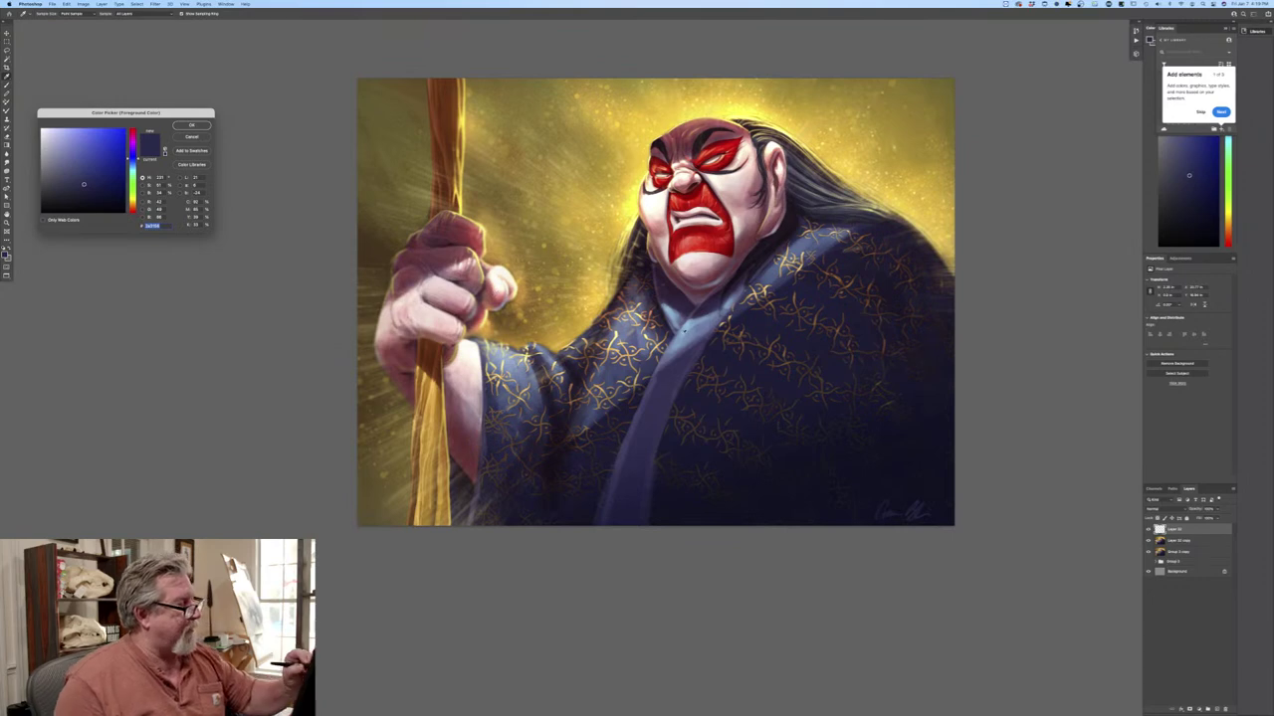
pyautogui.click(71, 142)
pyautogui.click(132, 200)
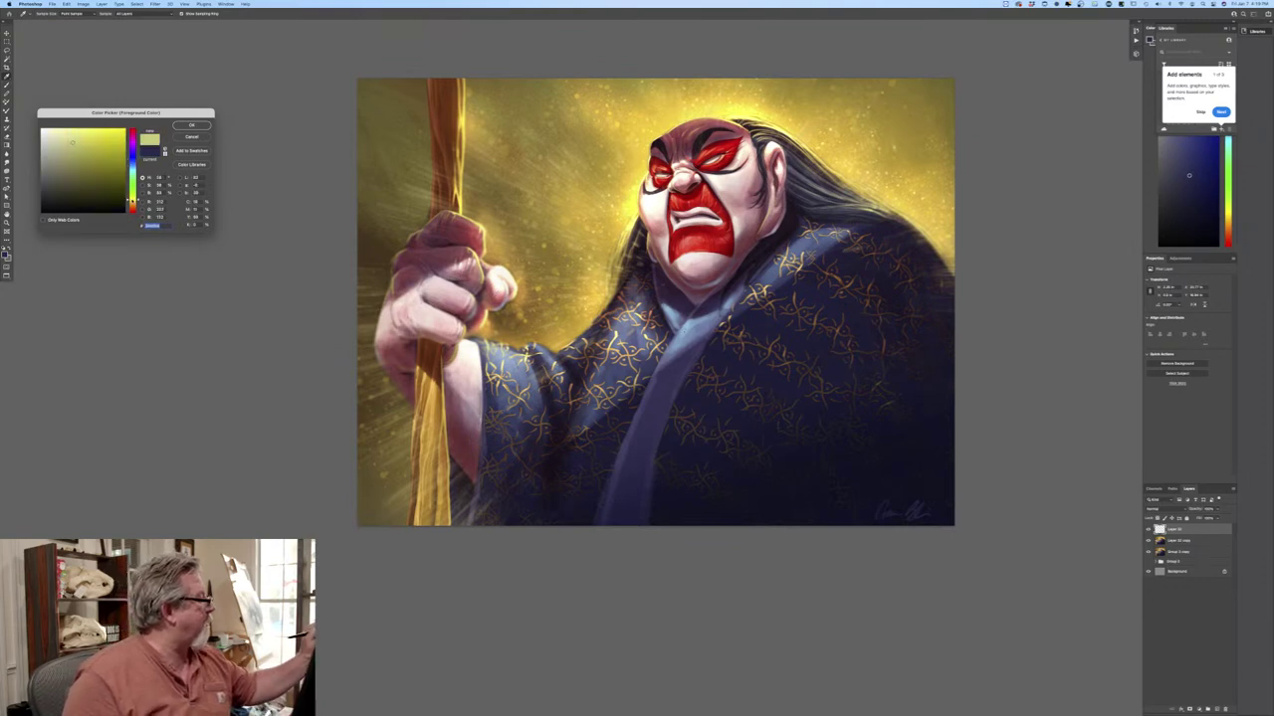
pyautogui.click(131, 206)
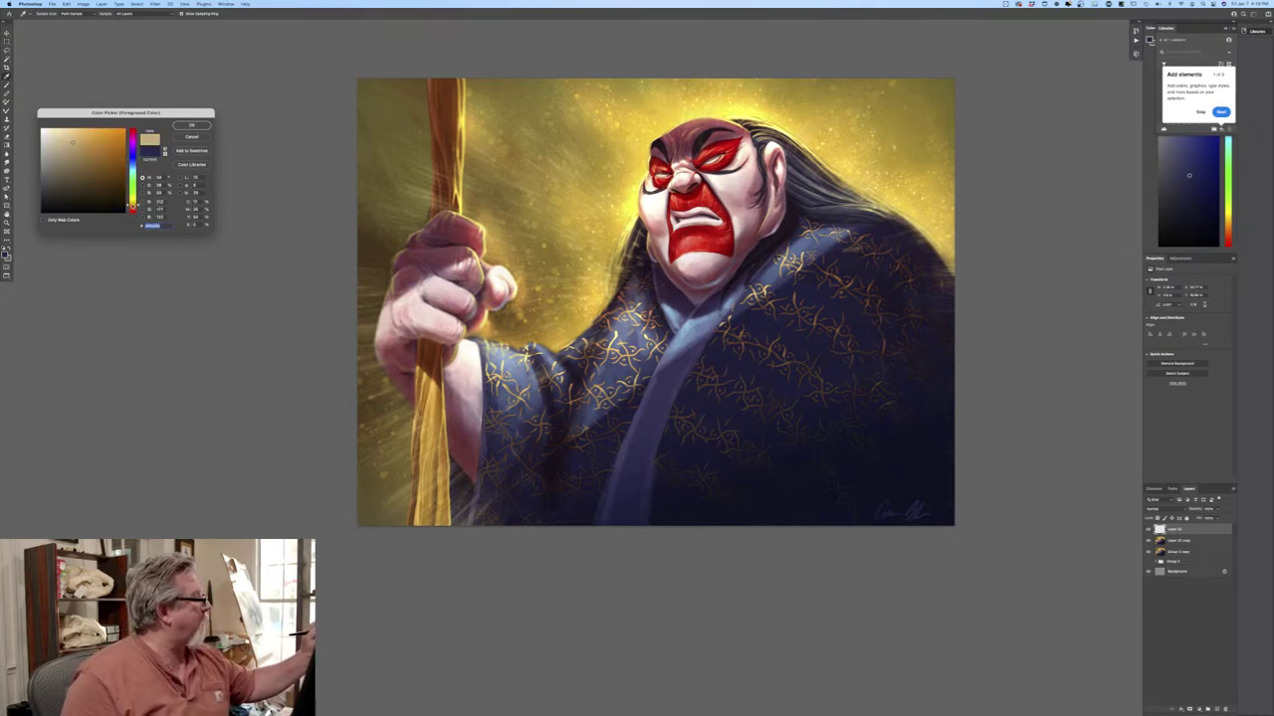
pyautogui.click(191, 126)
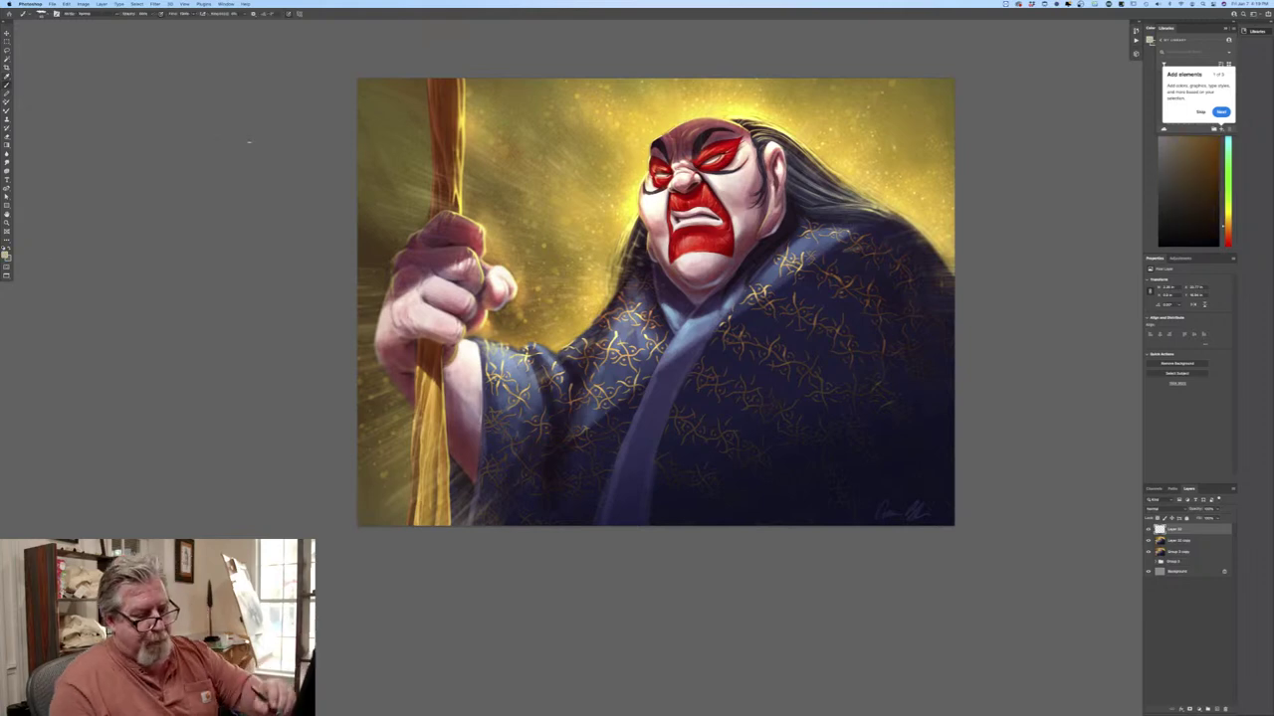
pyautogui.click(1214, 707)
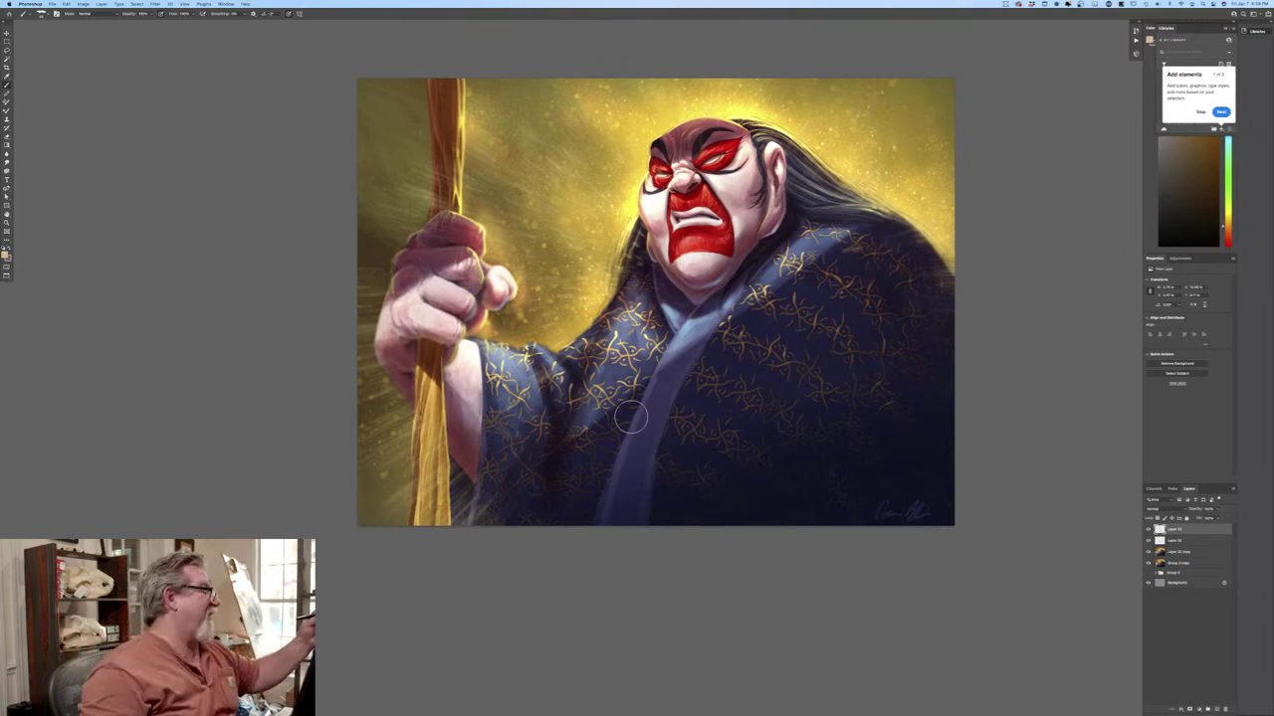
pyautogui.click(53, 4)
pyautogui.click(61, 83)
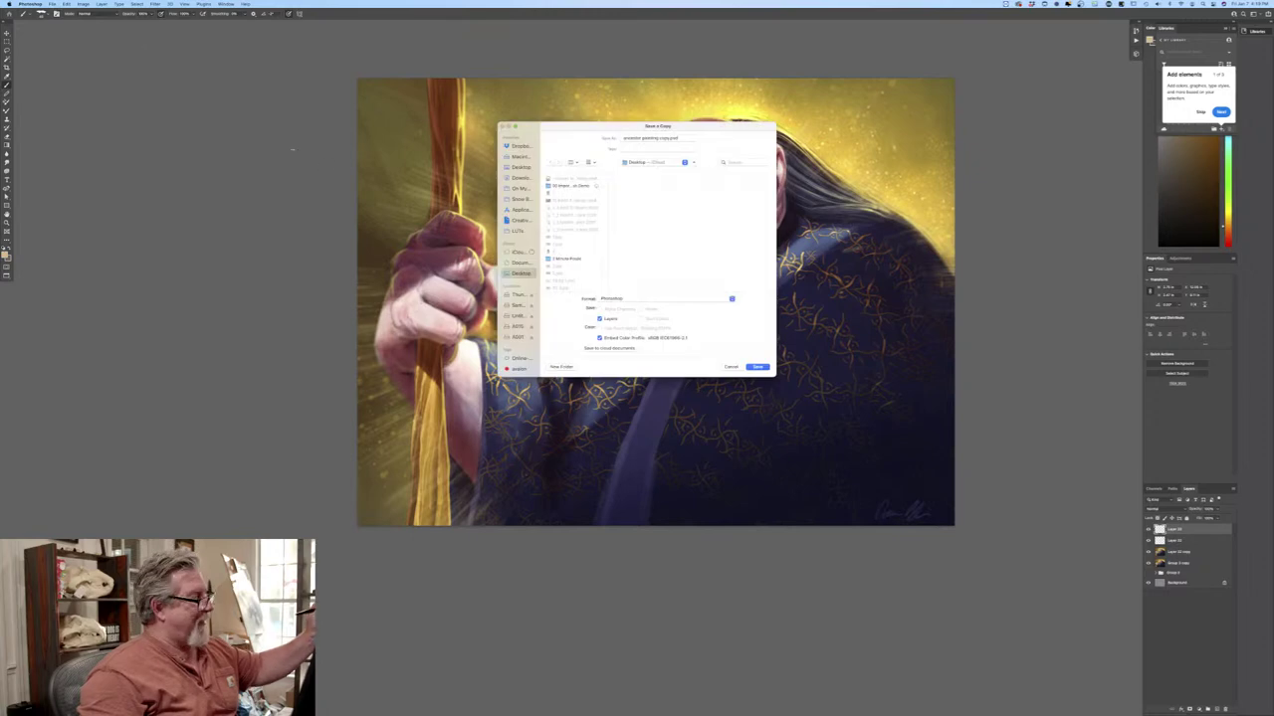
pyautogui.click(757, 367)
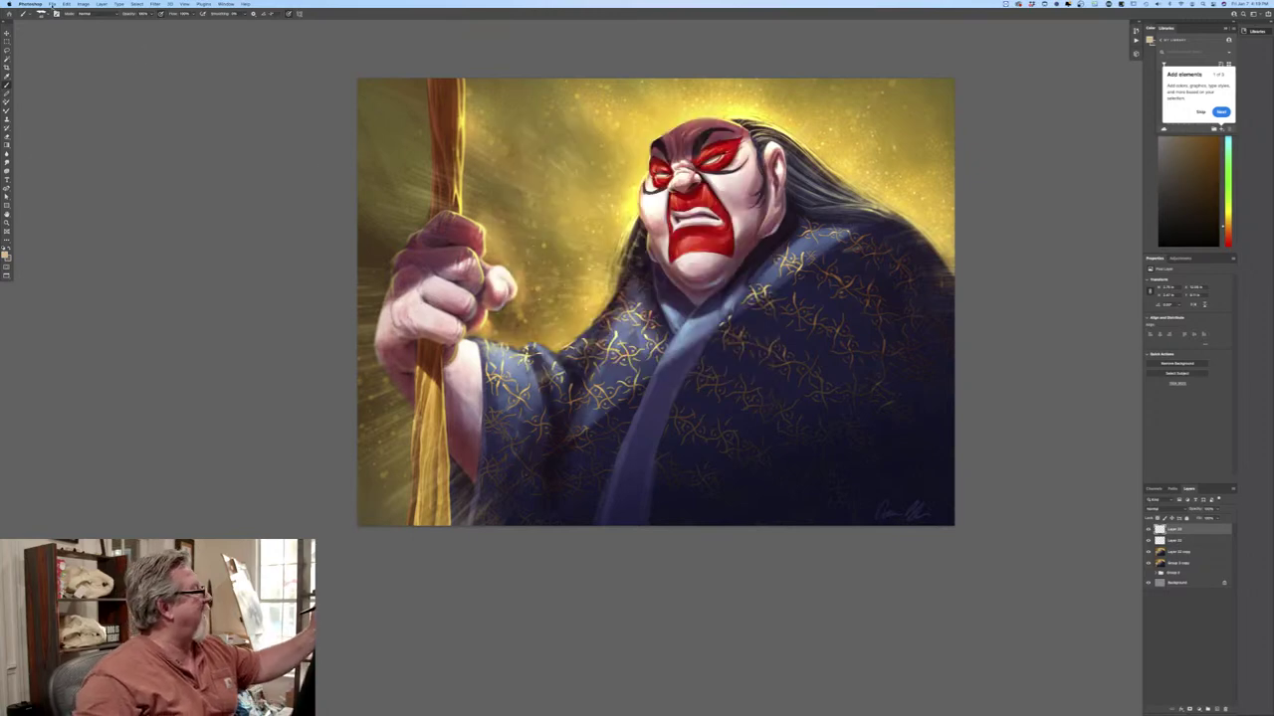
# Save the painting in Photoshop format to the Live Stream Images folder in Dropbox, with Maximize Compatibility enabled.
pyautogui.click(52, 4)
pyautogui.click(57, 77)
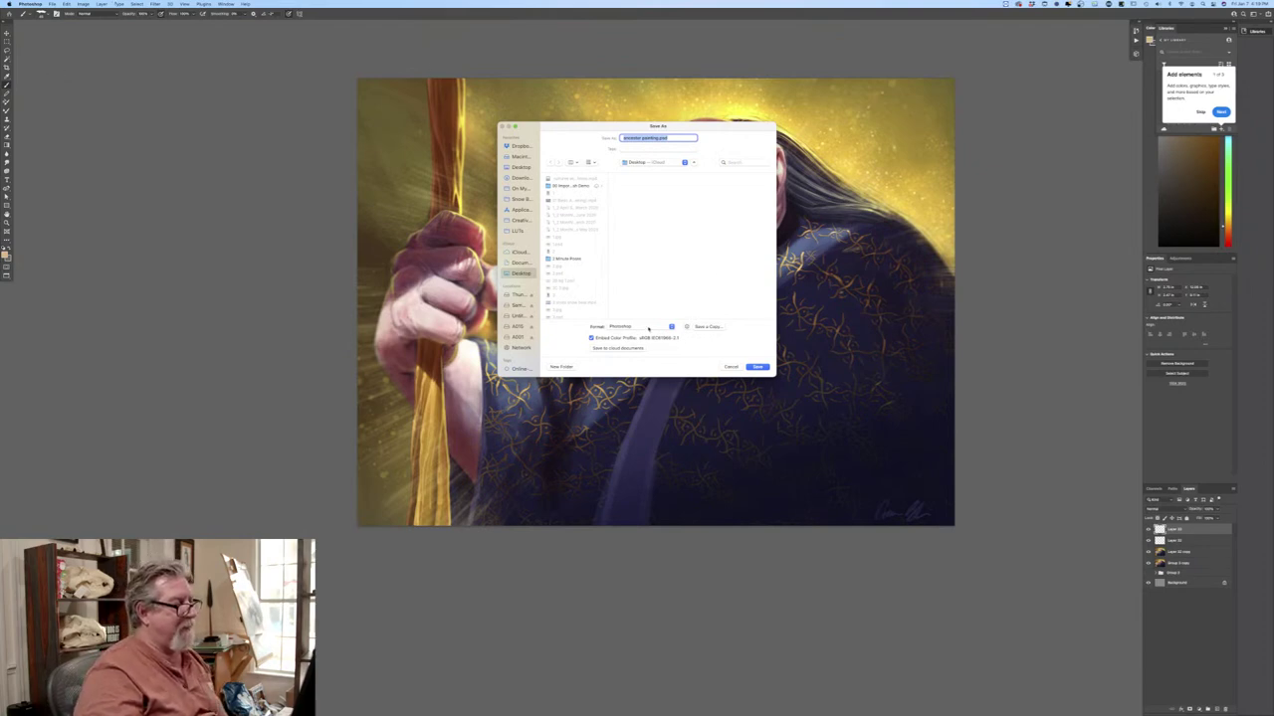
pyautogui.click(660, 162)
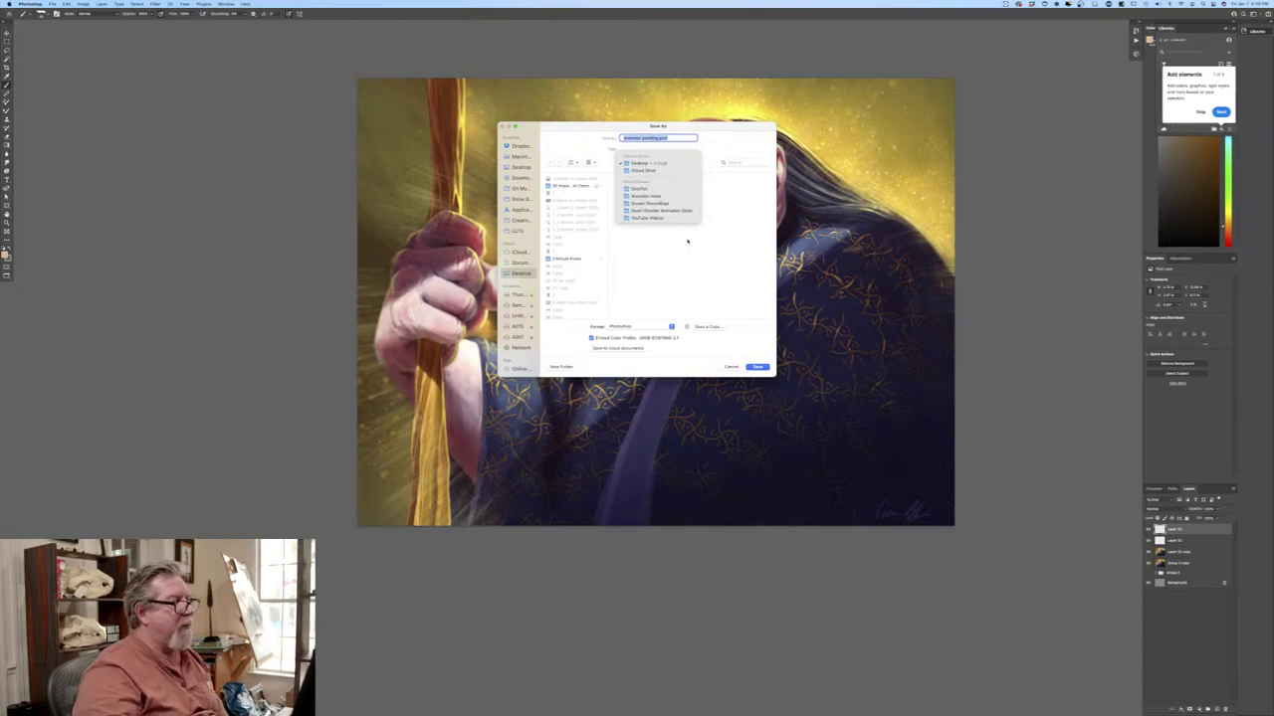
pyautogui.click(601, 209)
pyautogui.click(520, 146)
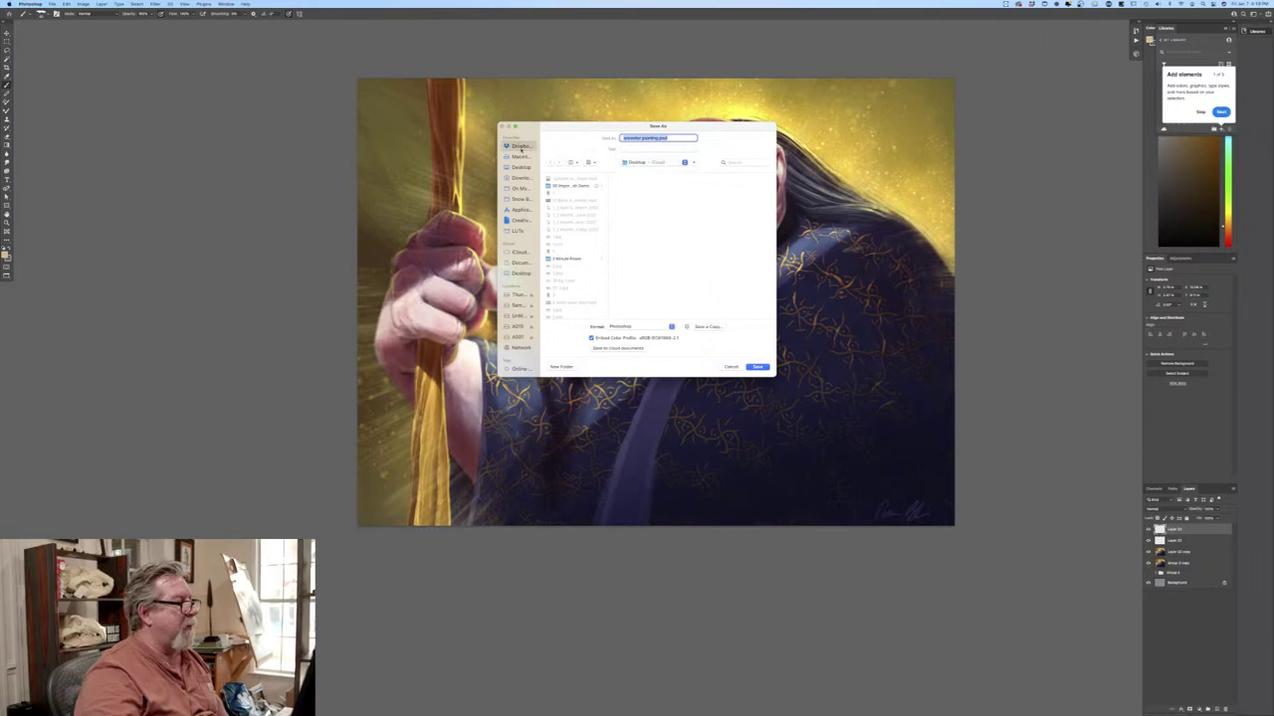
pyautogui.click(575, 193)
pyautogui.scroll(-10, 648, 217)
pyautogui.scroll(-10, 647, 227)
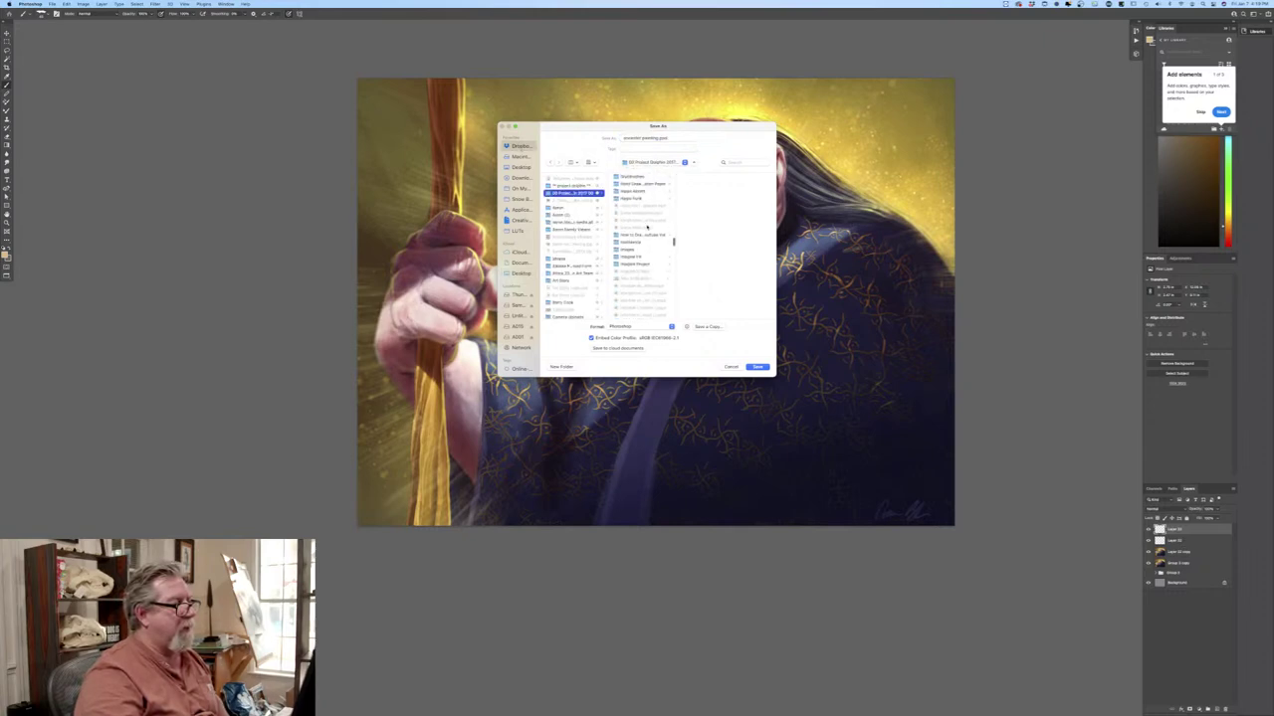
pyautogui.scroll(1, 647, 228)
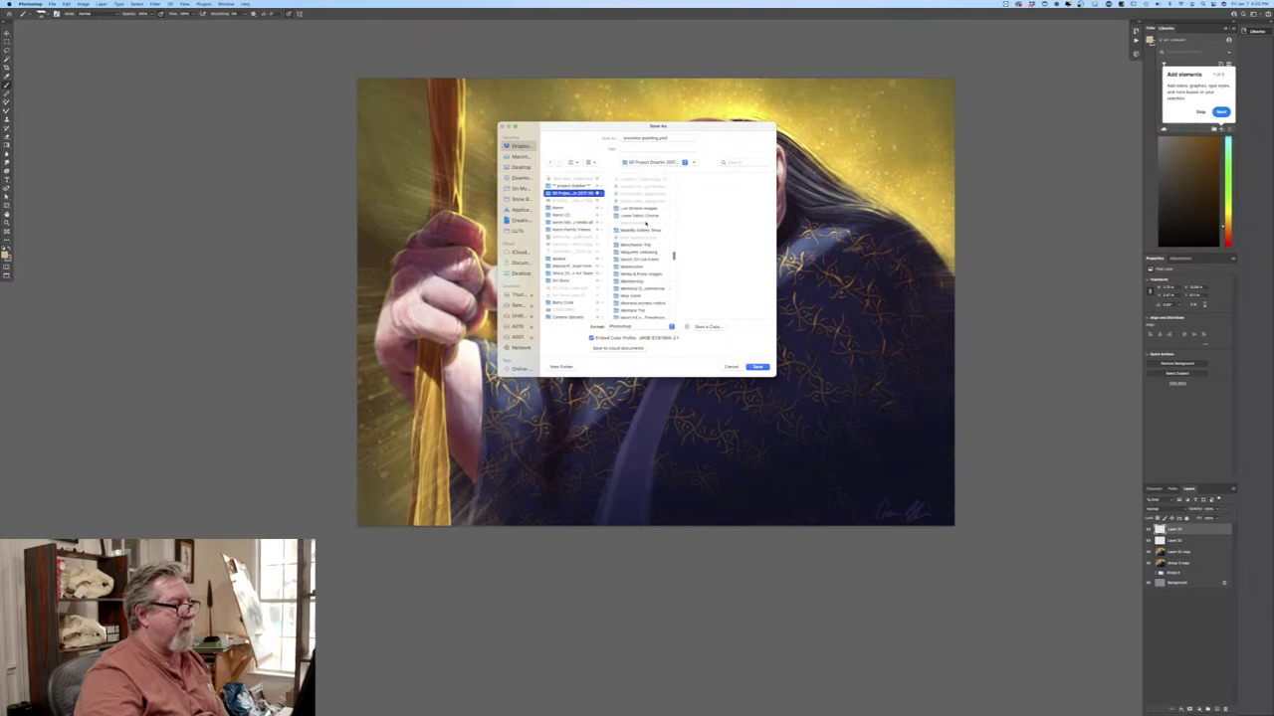
pyautogui.click(649, 209)
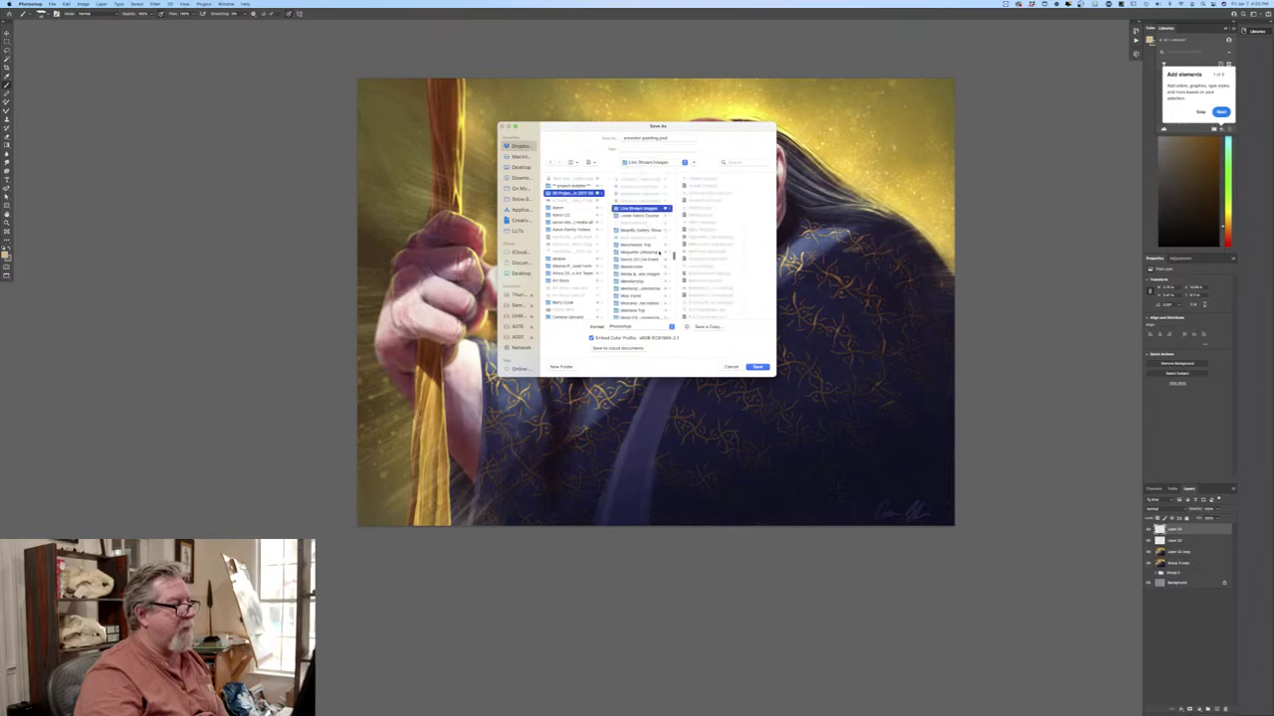
pyautogui.click(758, 367)
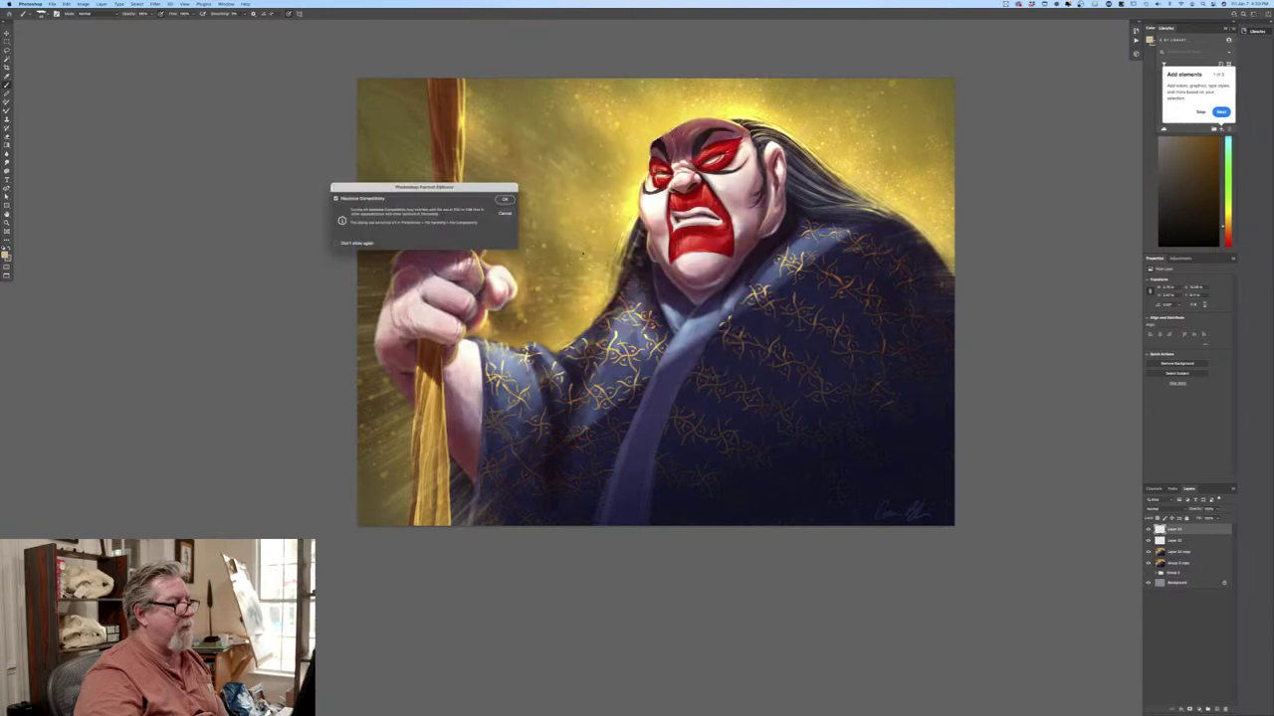
pyautogui.click(505, 199)
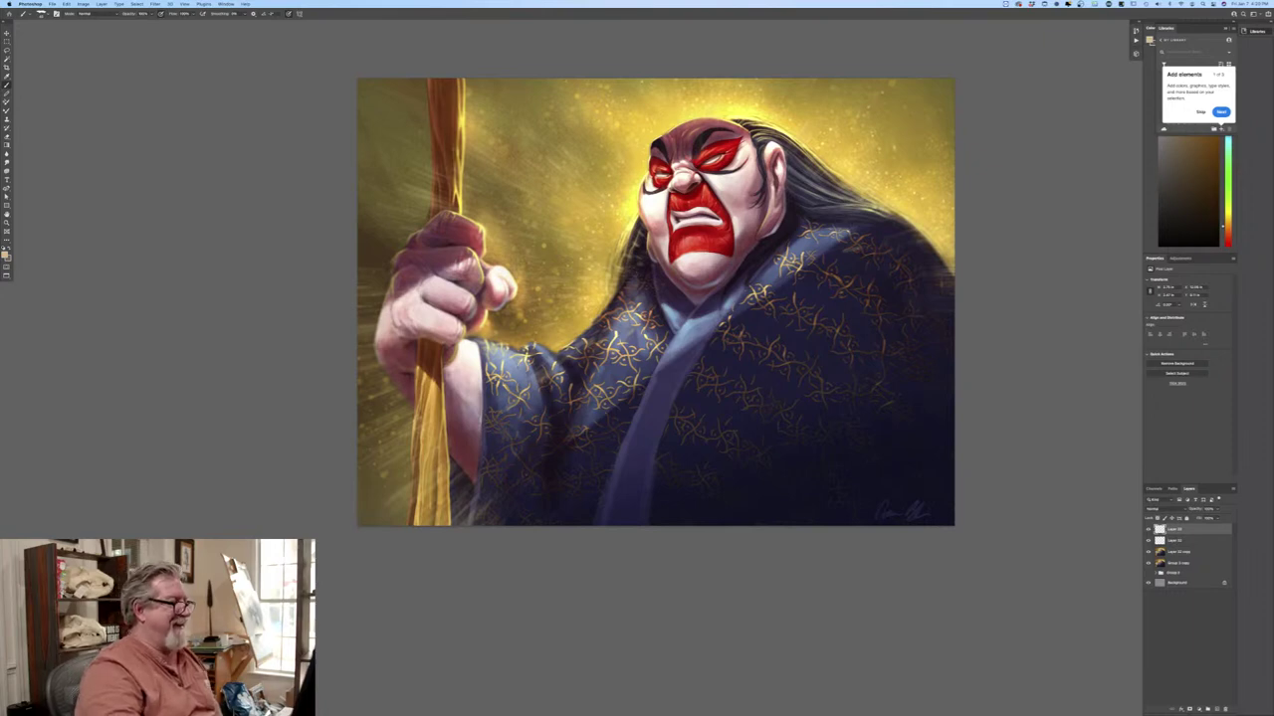
# Try to save a copy of the painting.
pyautogui.click(50, 5)
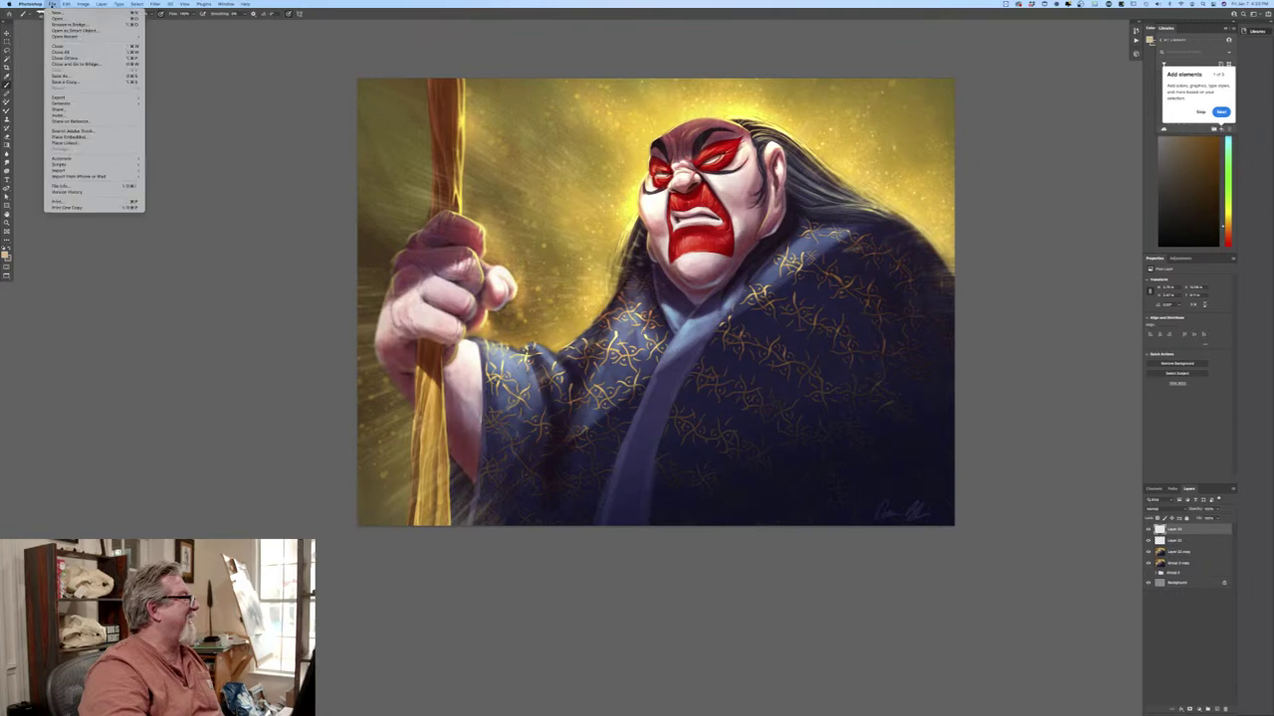
pyautogui.click(69, 82)
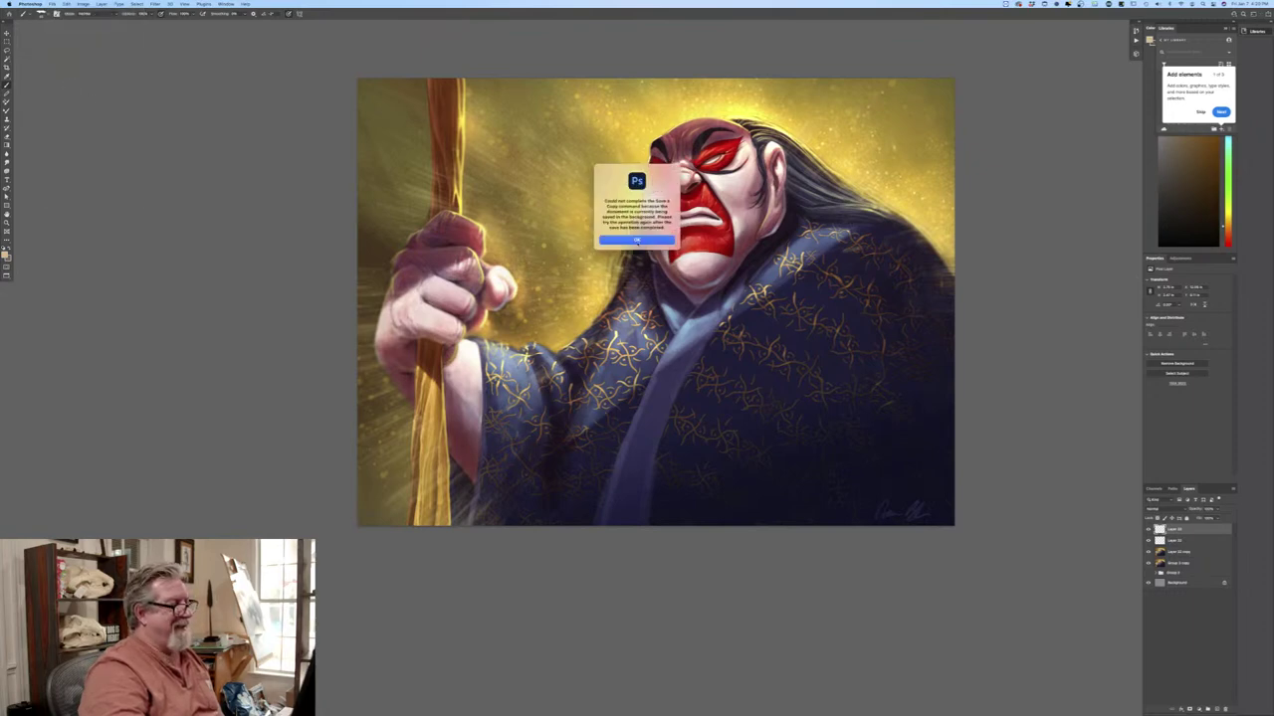
pyautogui.click(637, 239)
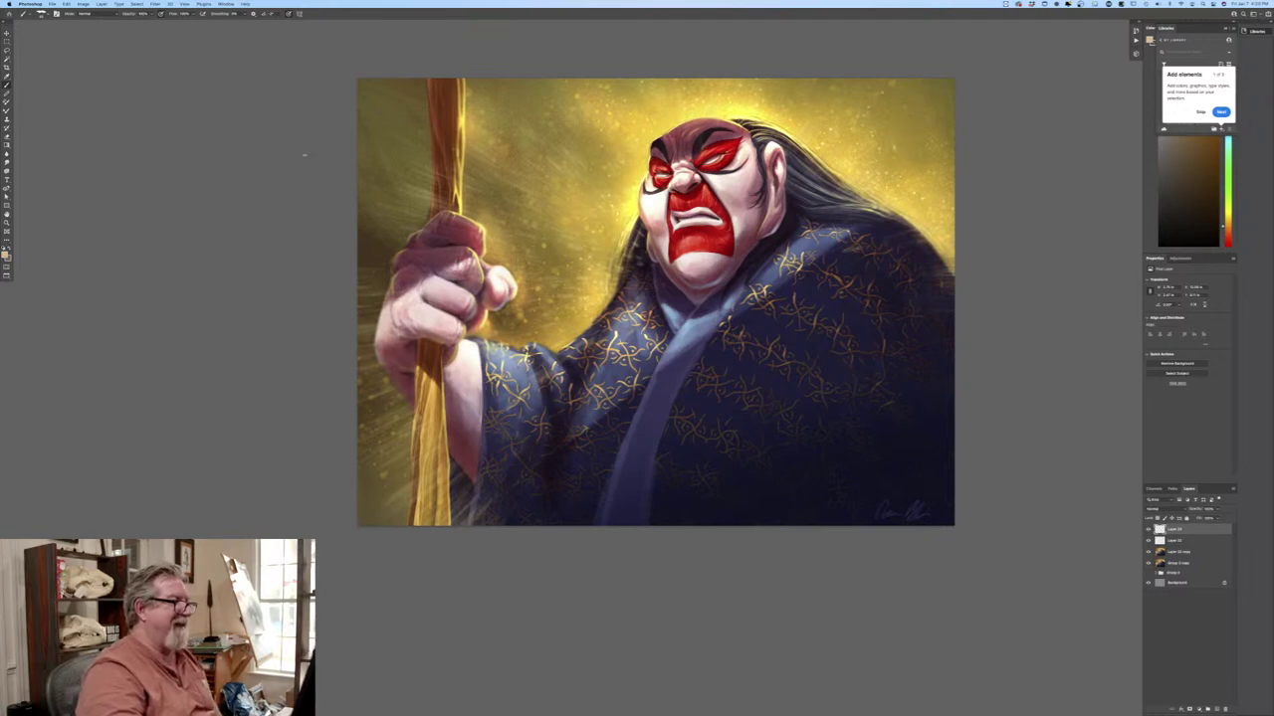
# Save a JPEG copy of the painting at Maximum quality with the Baseline ("Standard") option in the Live Stream Images folder.
pyautogui.click(51, 3)
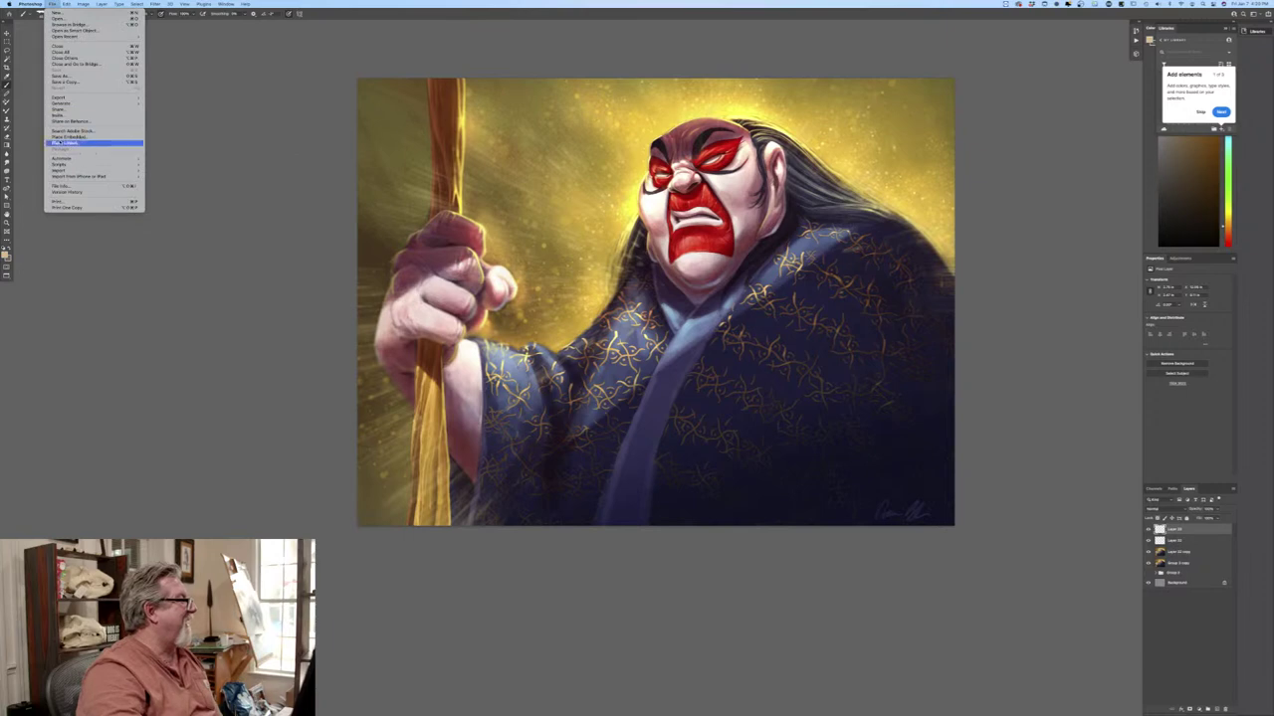
pyautogui.click(66, 81)
pyautogui.click(637, 299)
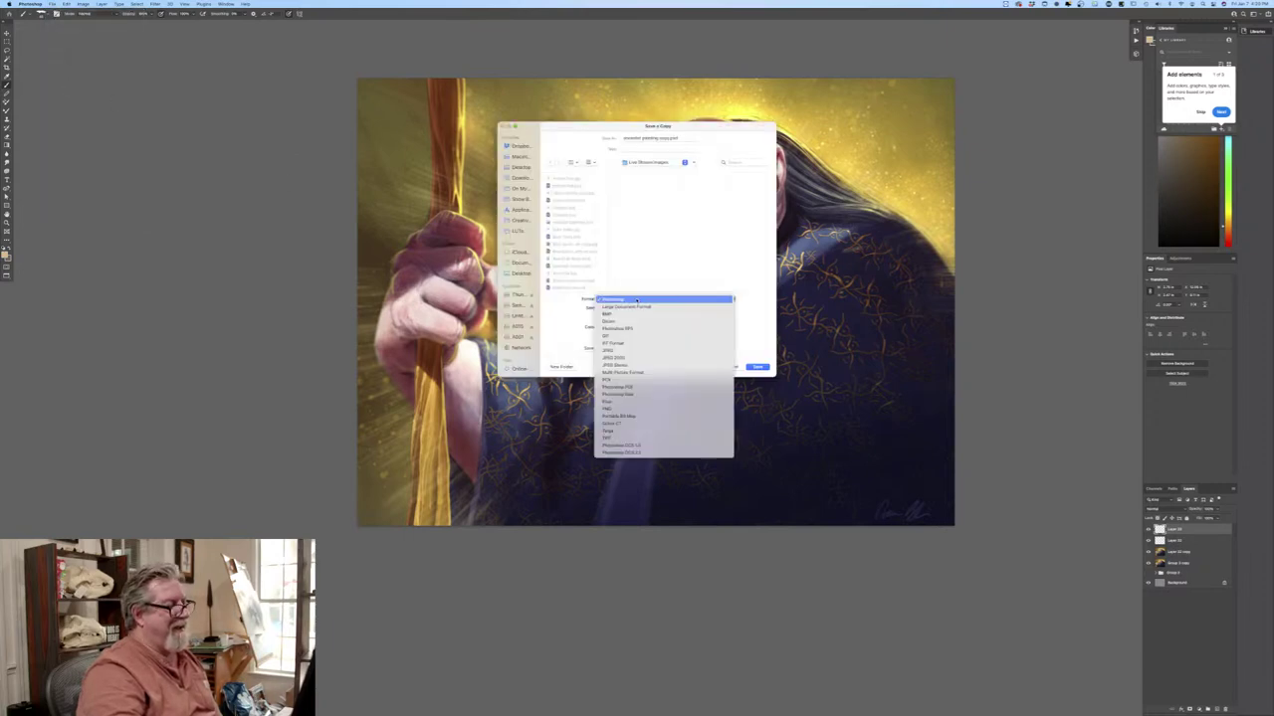
pyautogui.click(622, 349)
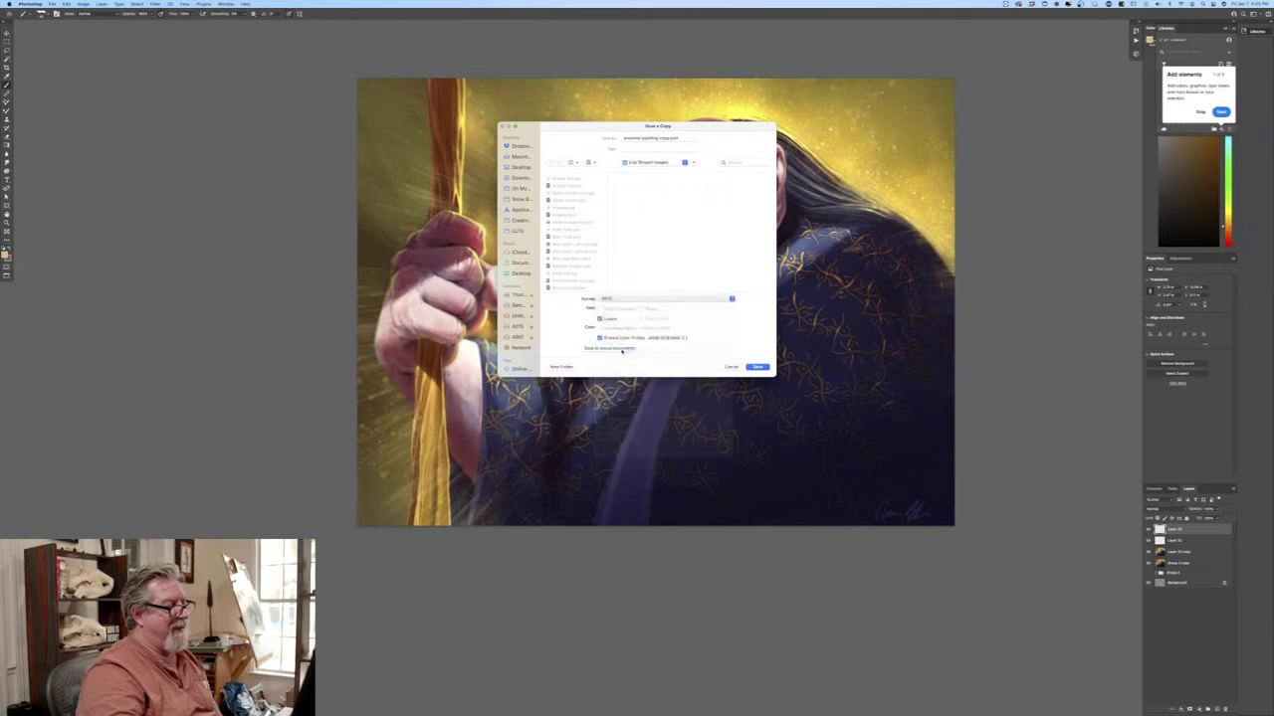
pyautogui.click(756, 367)
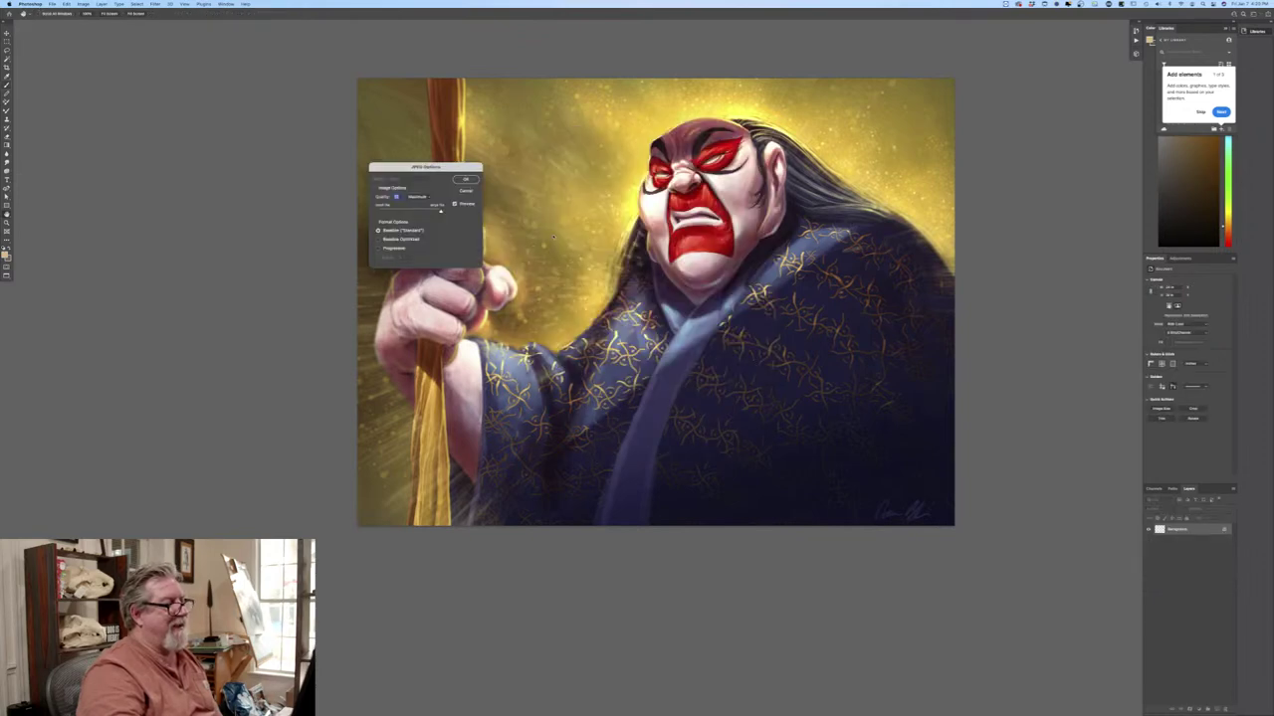
pyautogui.press('Return')
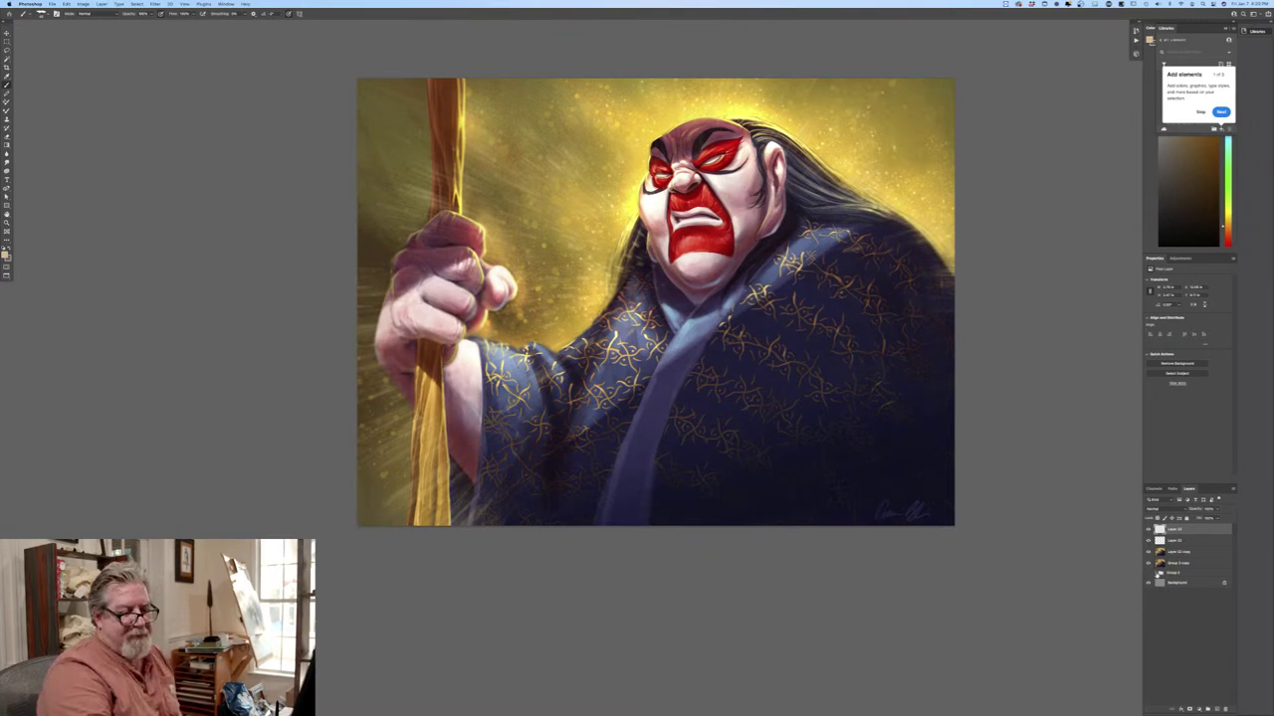
# Expand the layer group directly above the Background layer and look through the layers inside it.
pyautogui.click(1154, 574)
pyautogui.scroll(-1, 1168, 620)
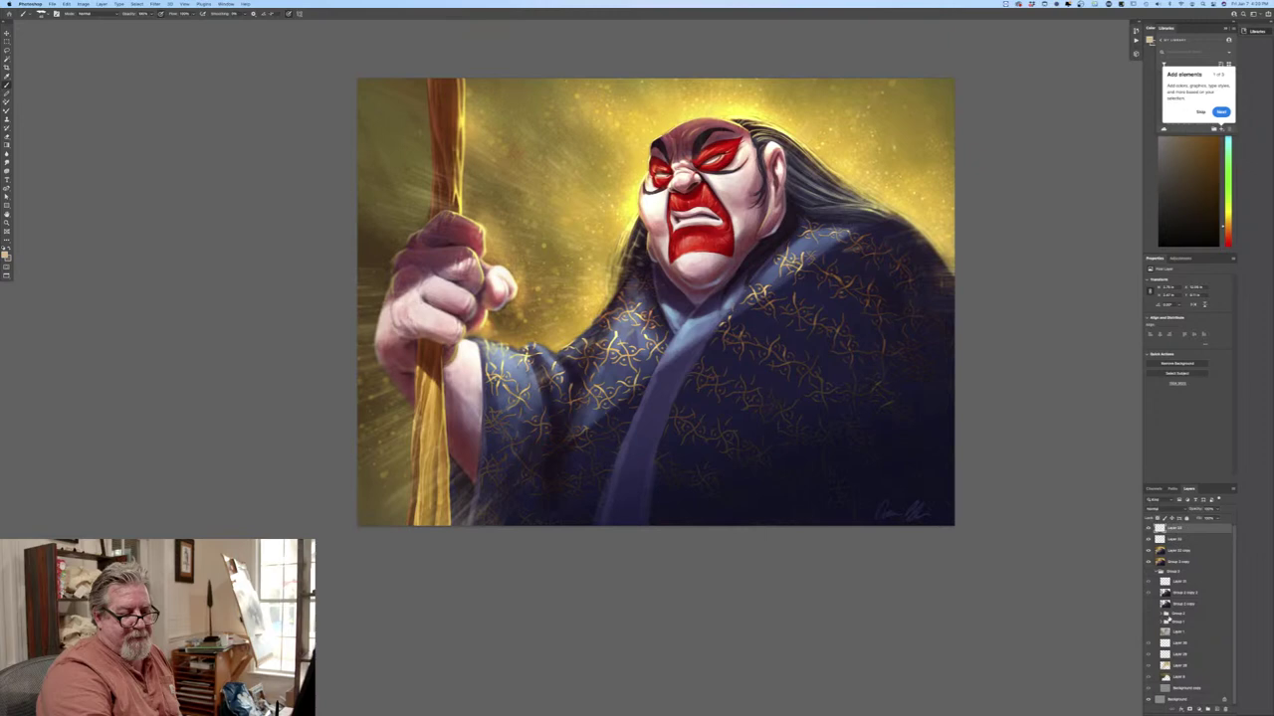
pyautogui.scroll(1, 1165, 616)
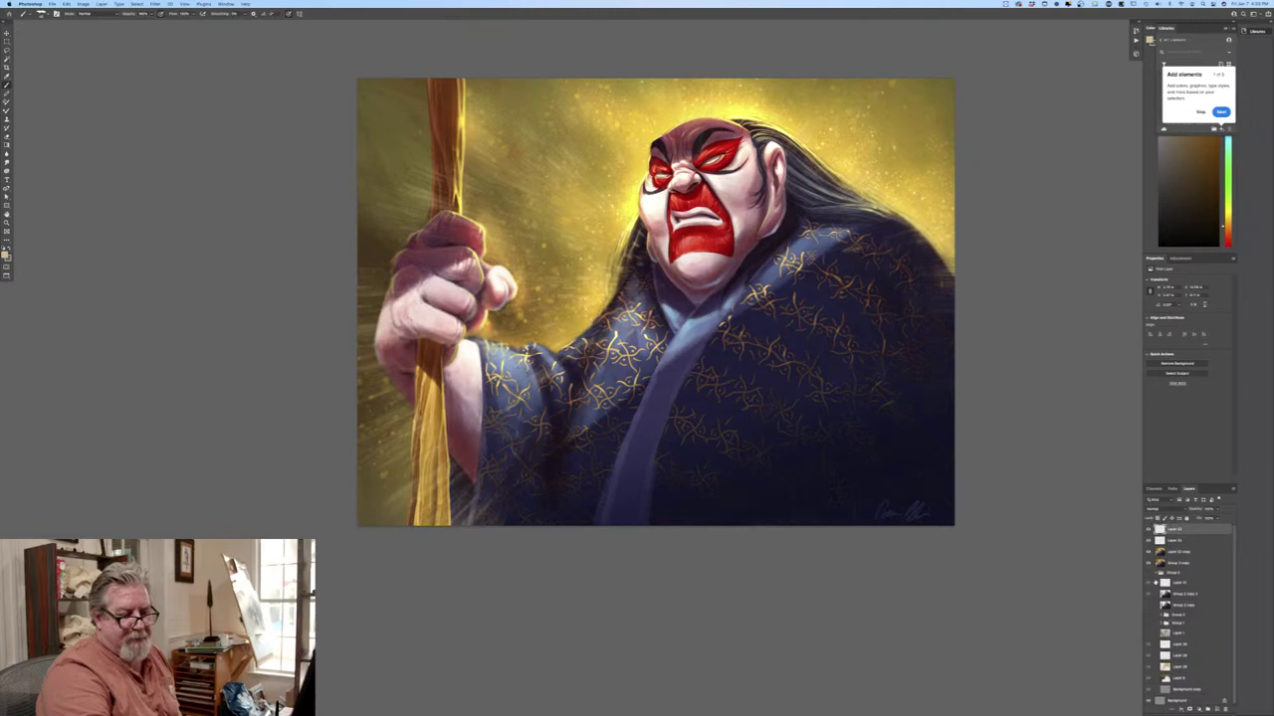
# Hide the finished painting's layers and show the scanned pencil sketch layer inside the group.
pyautogui.scroll(-1, 1180, 643)
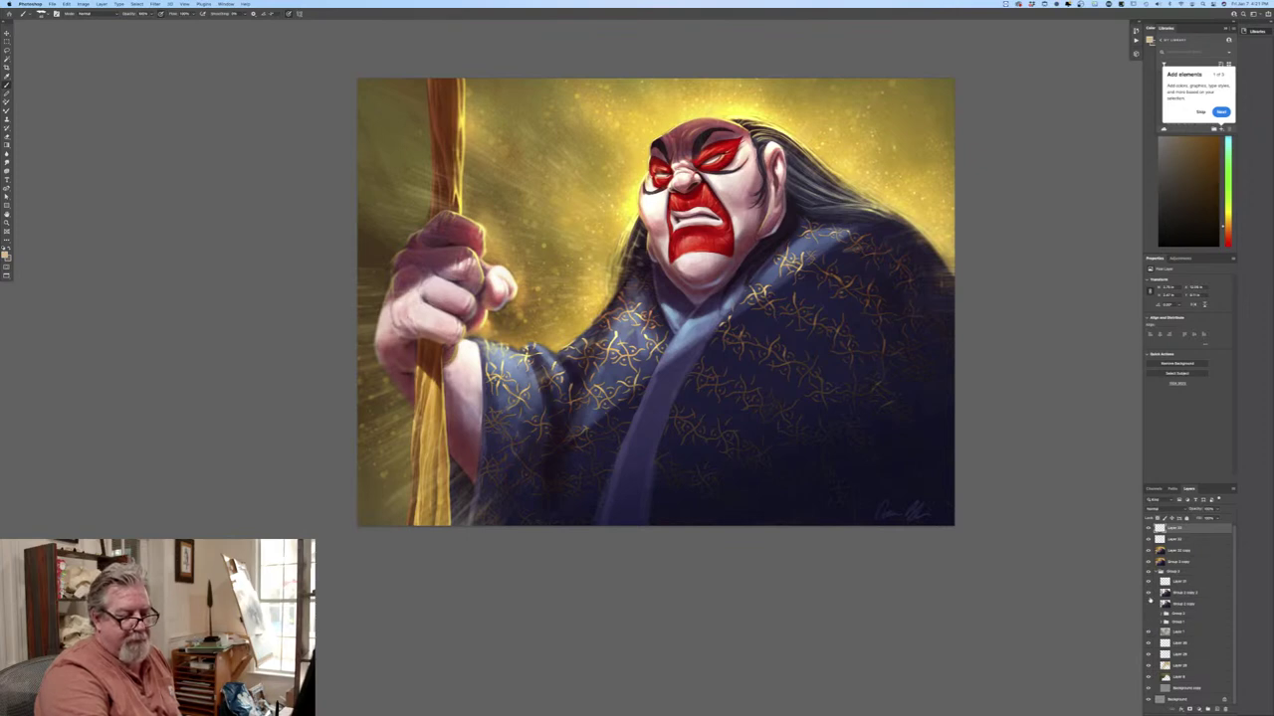
pyautogui.moveTo(1149, 594); pyautogui.dragTo(1150, 529)
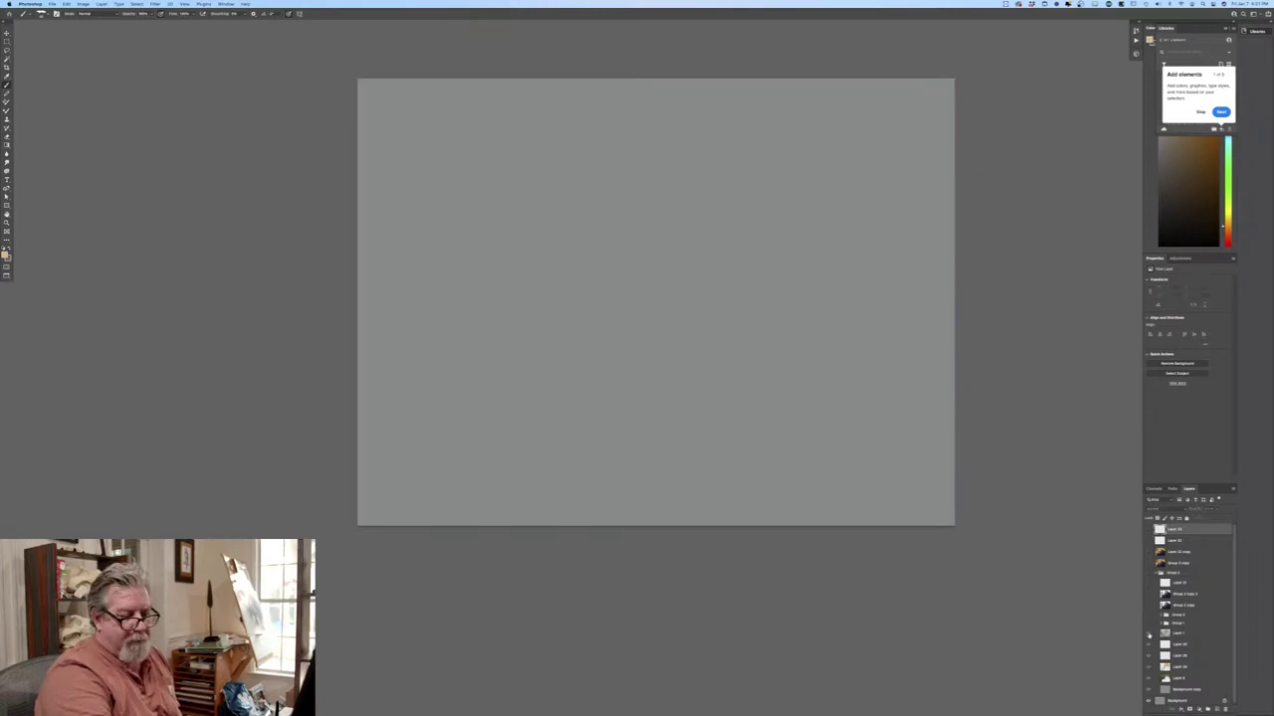
pyautogui.click(1147, 634)
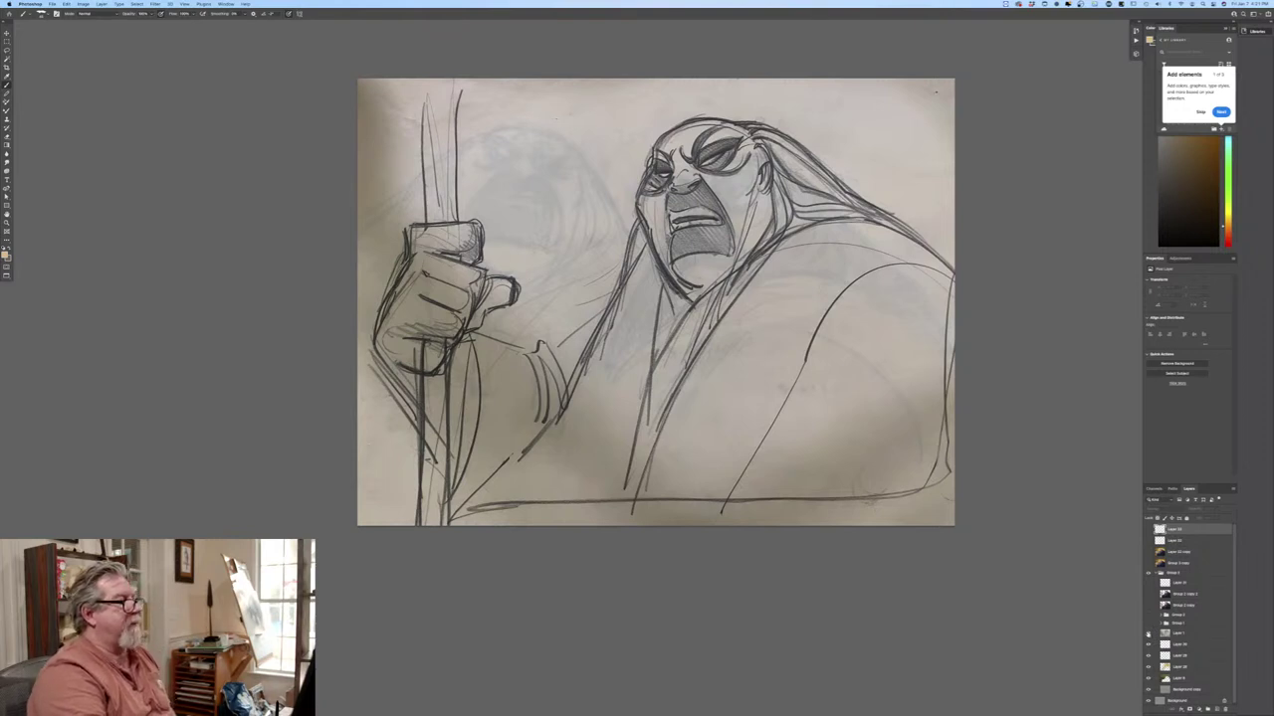
# Show the top three painting layers again and merge them into a single layer.
pyautogui.click(1147, 528)
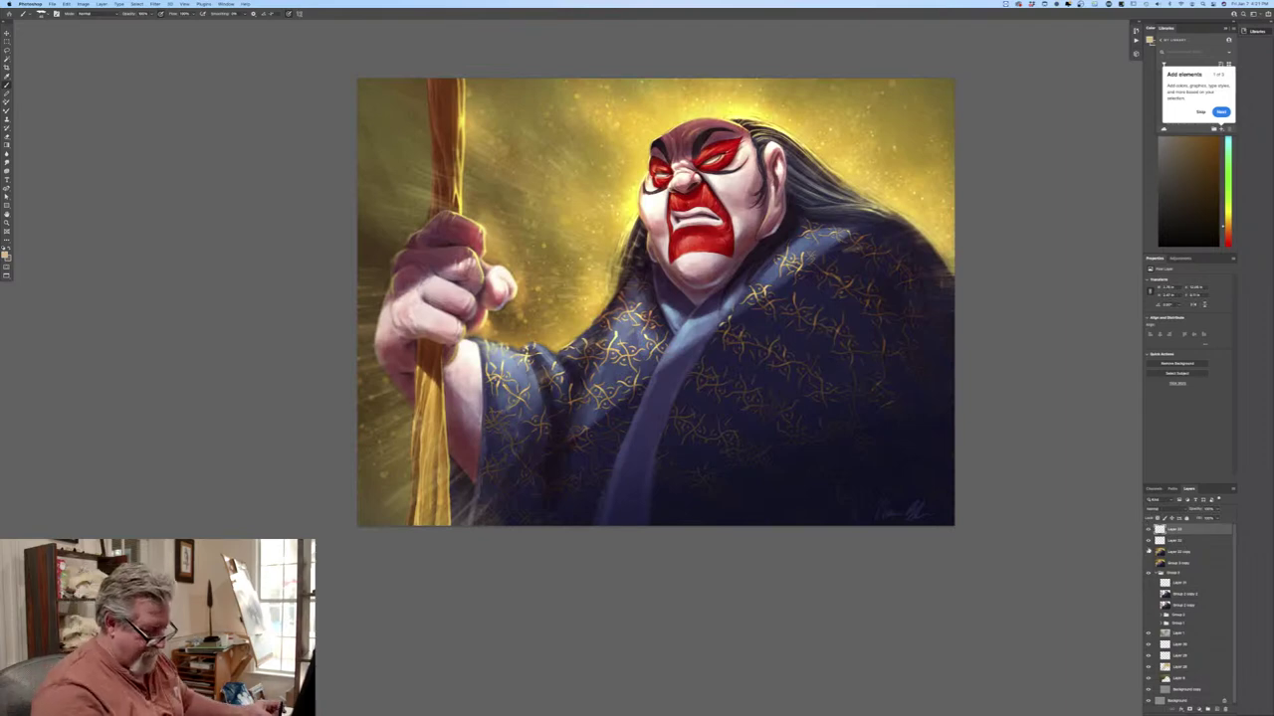
pyautogui.keyDown('shift'); pyautogui.click(1172, 552); pyautogui.keyUp('shift')
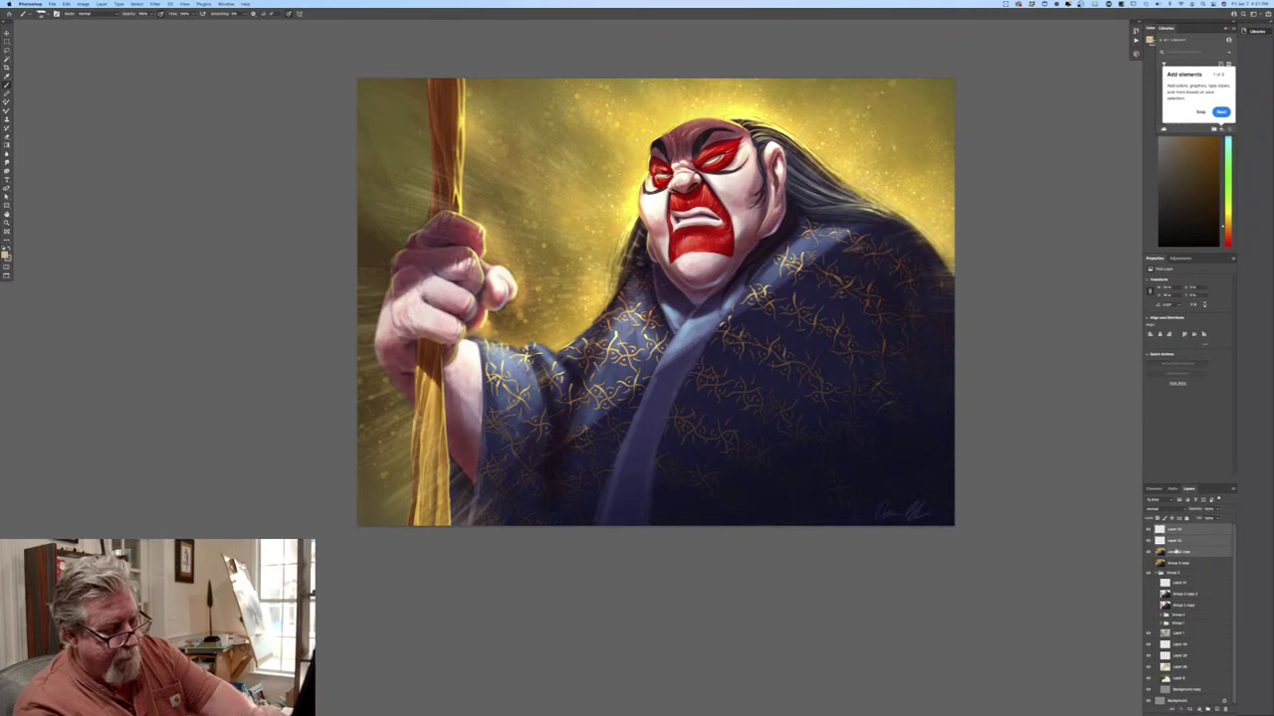
pyautogui.click(101, 4)
pyautogui.click(114, 236)
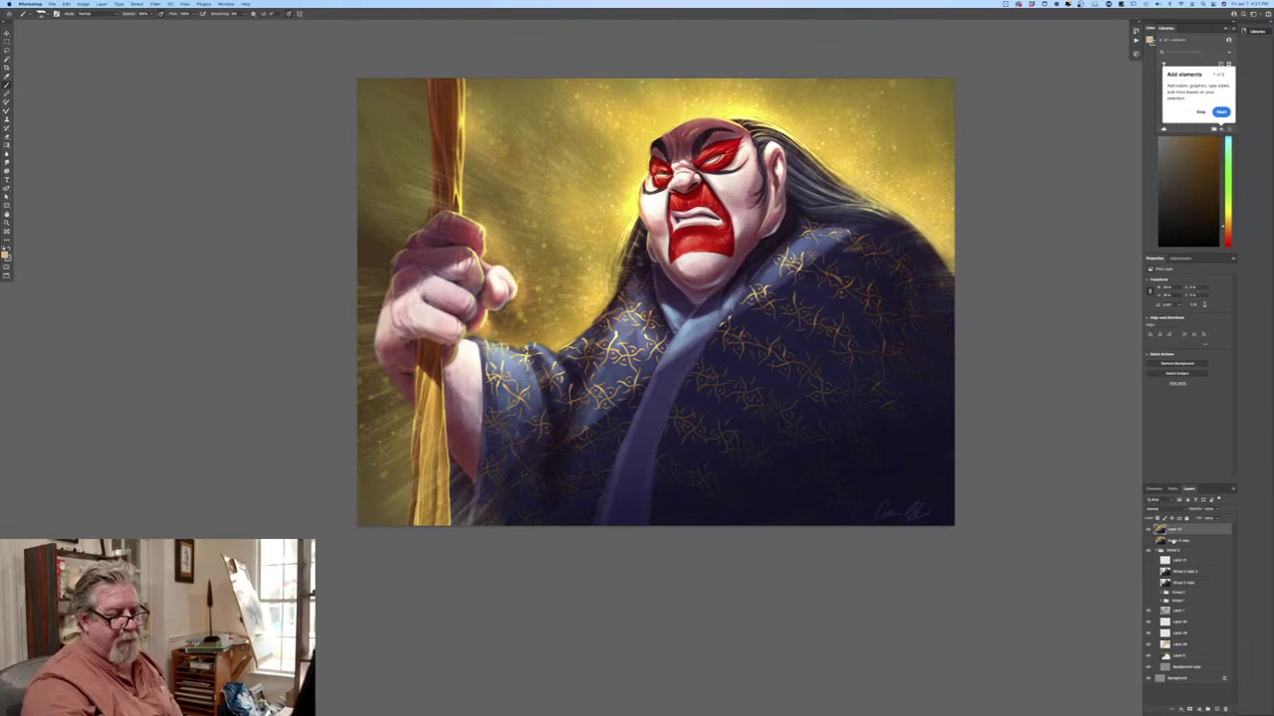
# Compare the finished painting with the original pencil sketch by repeatedly switching the merged layer's visibility, leaving the painting shown.
pyautogui.click(1150, 530)
pyautogui.click(1149, 530)
pyautogui.click(1149, 530)
pyautogui.click(1149, 530)
pyautogui.click(1149, 530)
pyautogui.click(1149, 530)
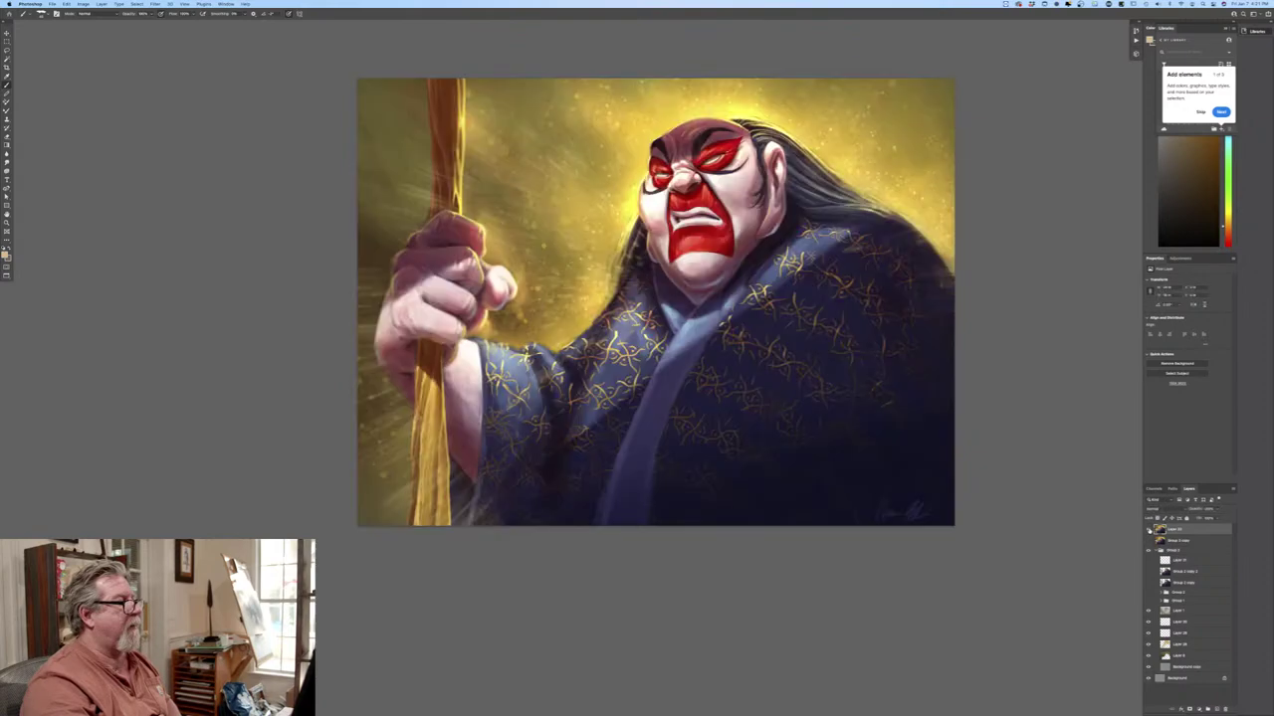
pyautogui.click(1149, 530)
pyautogui.click(1149, 531)
pyautogui.click(1150, 530)
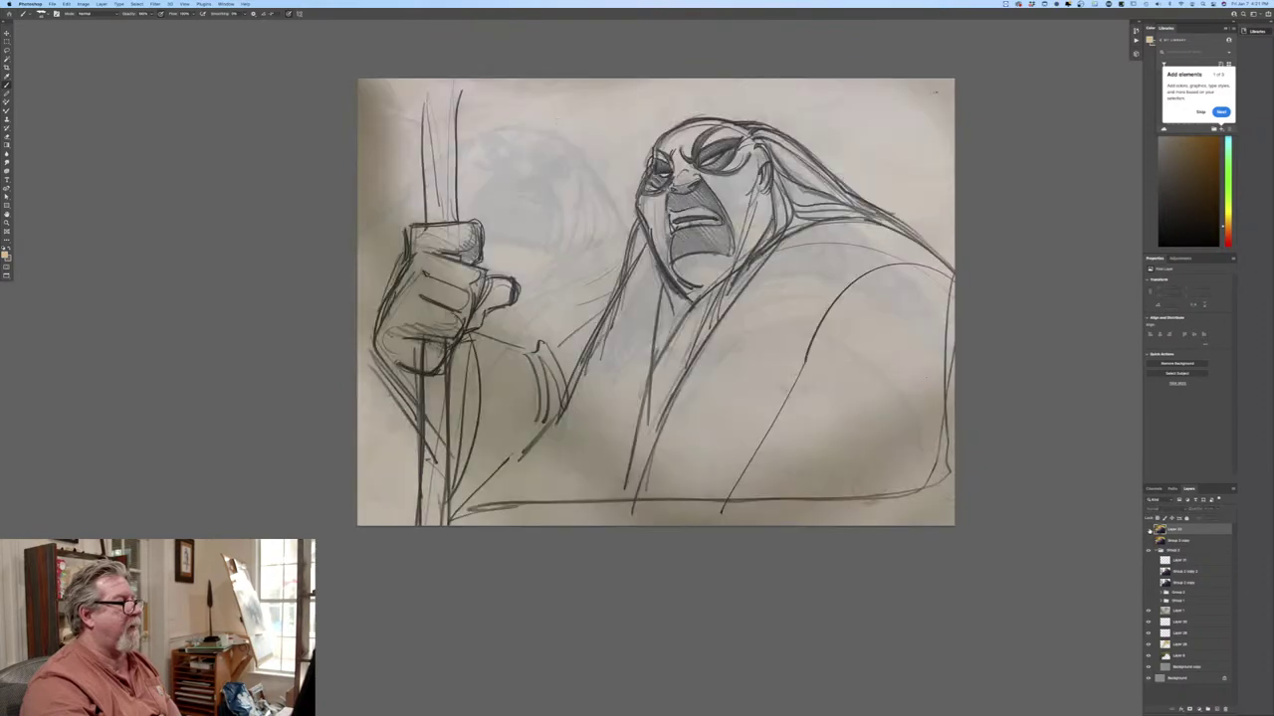
pyautogui.click(1149, 530)
pyautogui.click(1149, 531)
pyautogui.click(1149, 530)
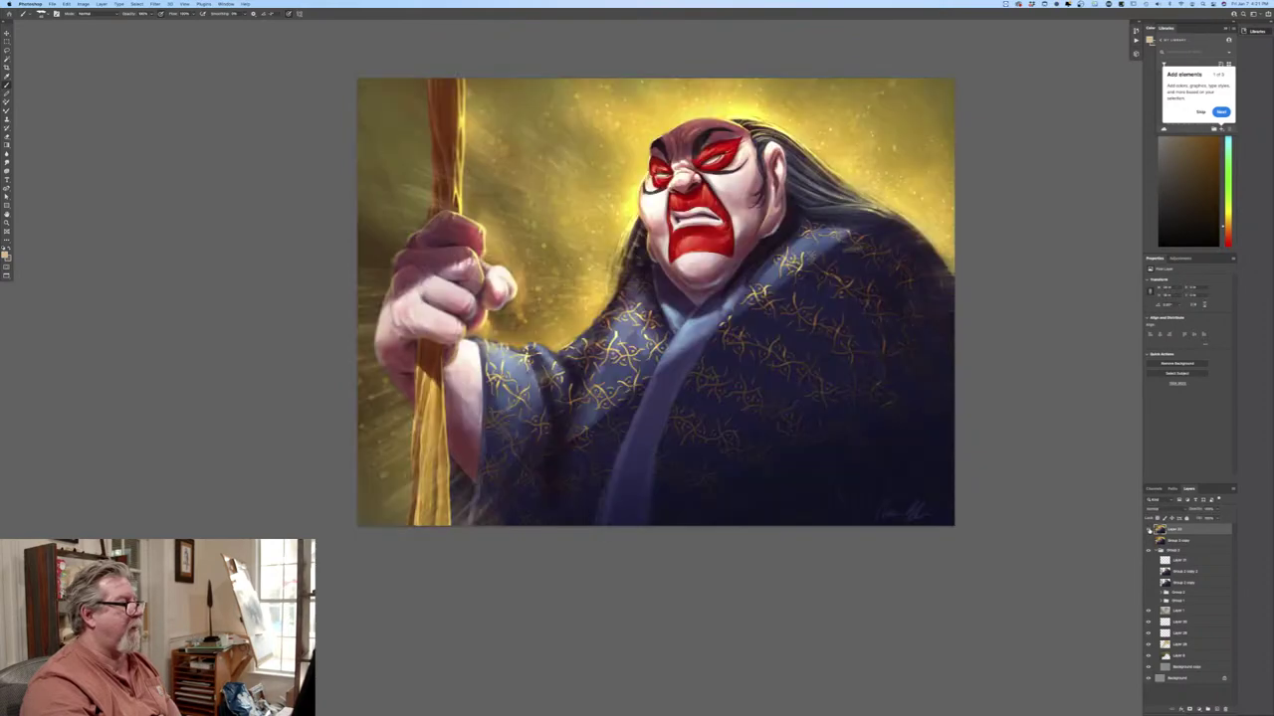
pyautogui.click(1150, 530)
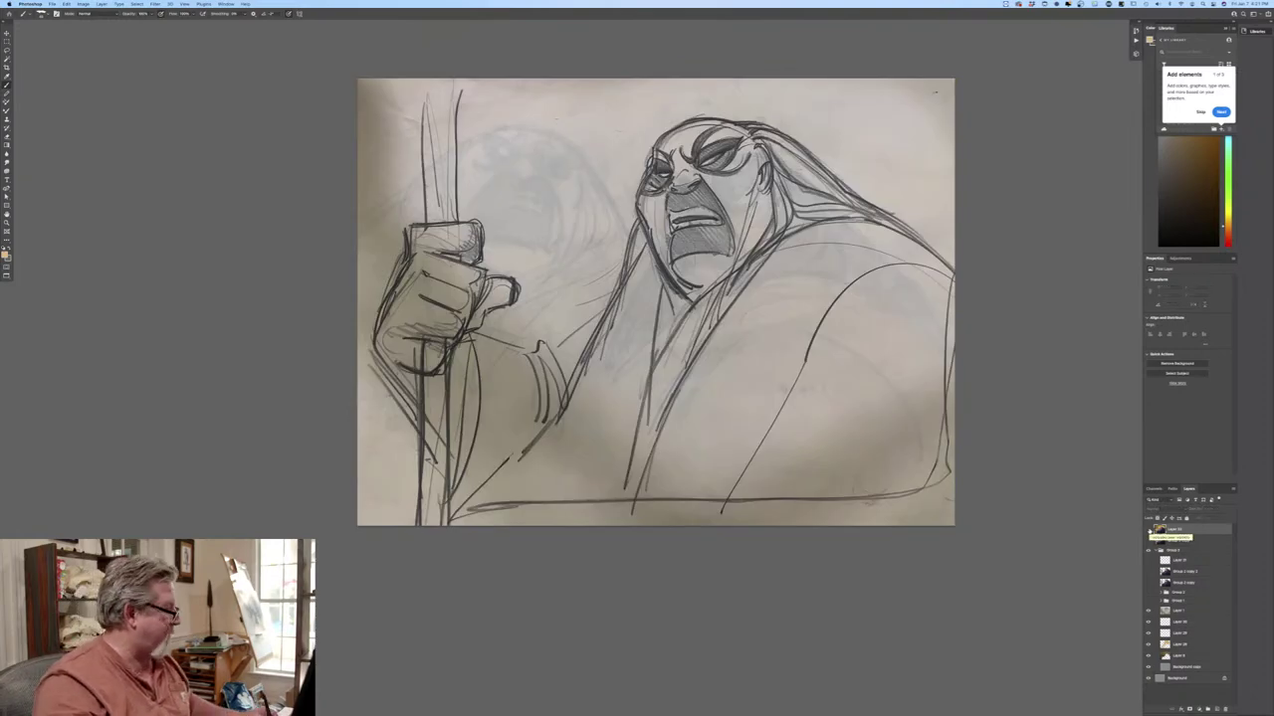
pyautogui.click(1149, 531)
pyautogui.click(1149, 531)
pyautogui.click(1149, 530)
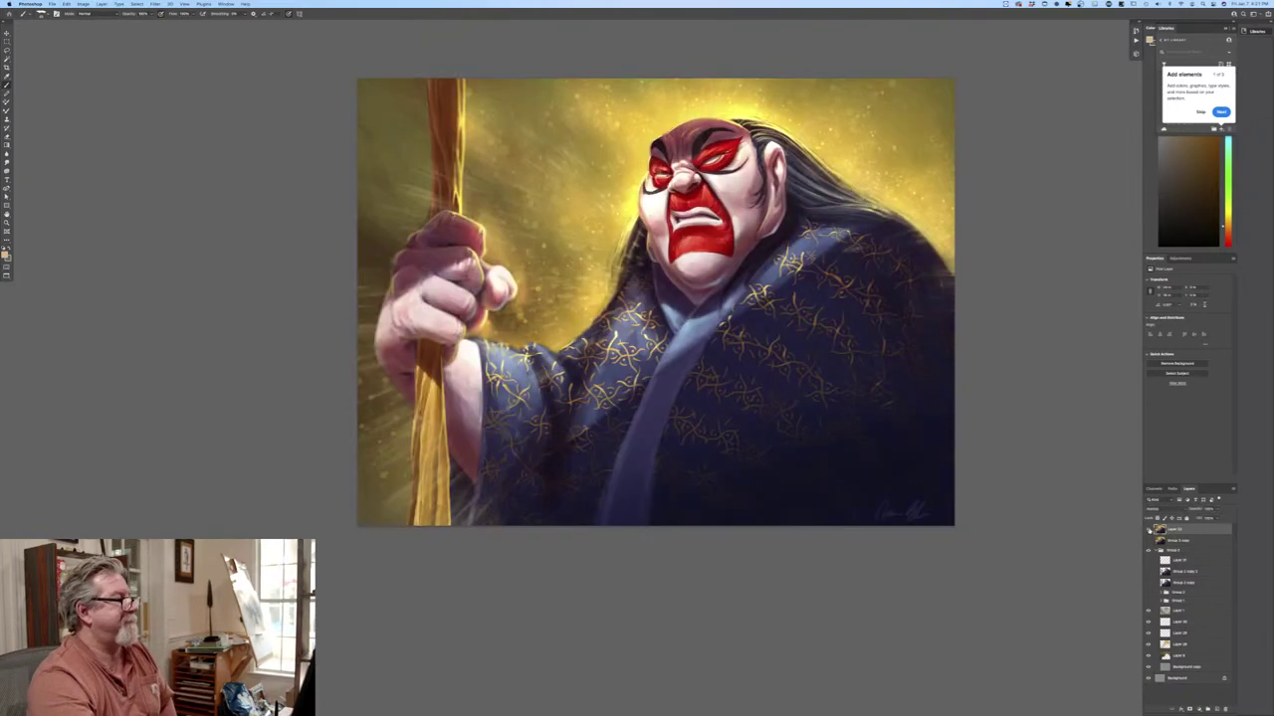
pyautogui.click(1149, 531)
pyautogui.click(1149, 530)
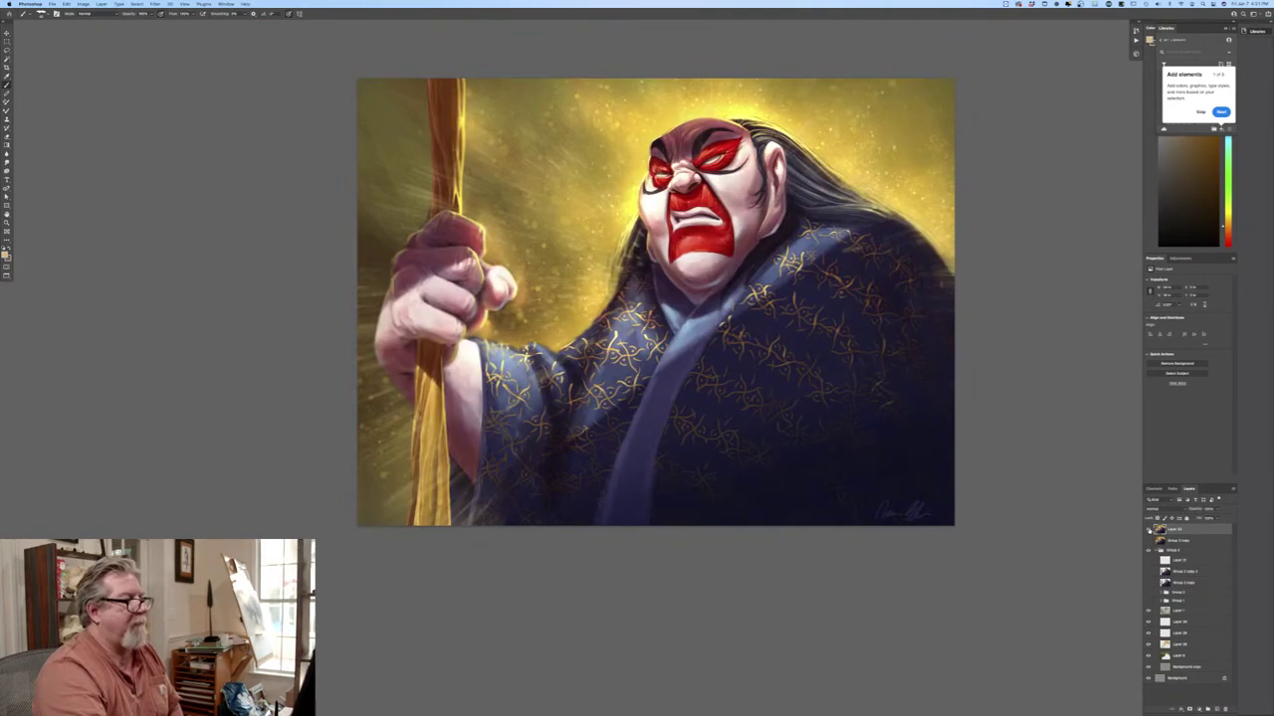
pyautogui.click(1149, 531)
pyautogui.click(1149, 531)
pyautogui.click(1150, 531)
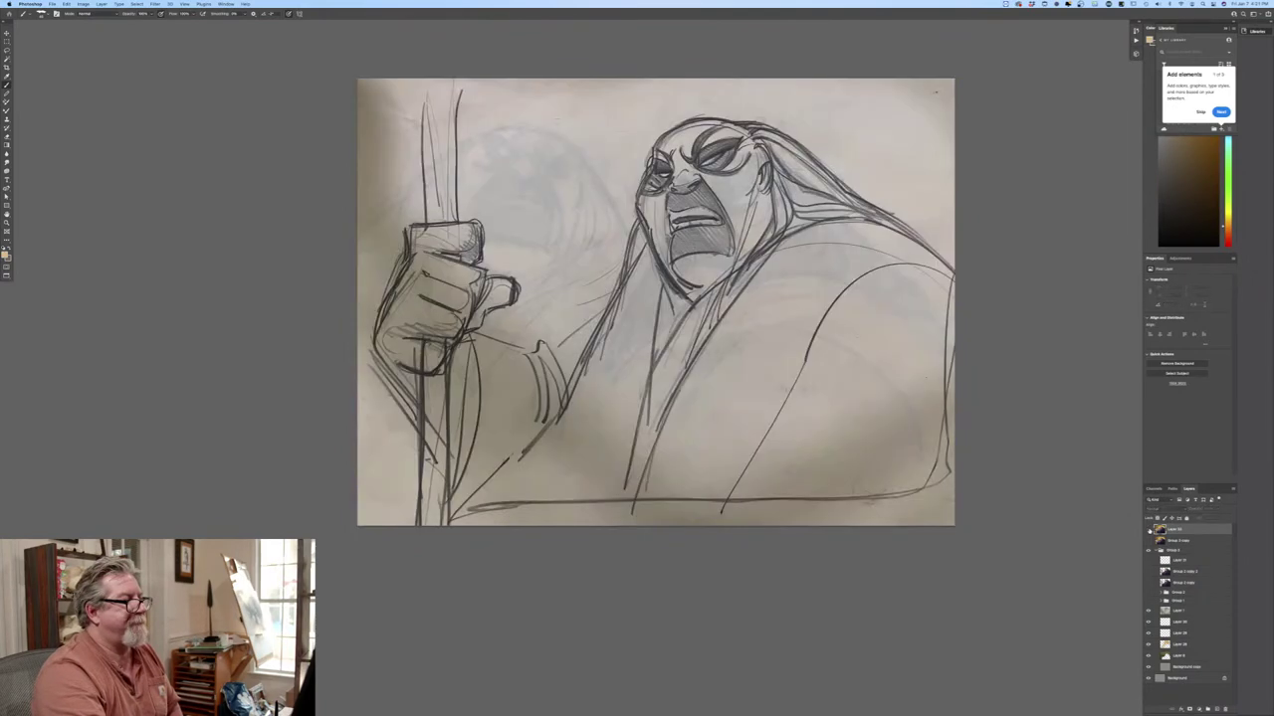
pyautogui.click(1150, 531)
pyautogui.click(1149, 531)
pyautogui.click(1149, 530)
pyautogui.click(1149, 530)
pyautogui.click(1149, 530)
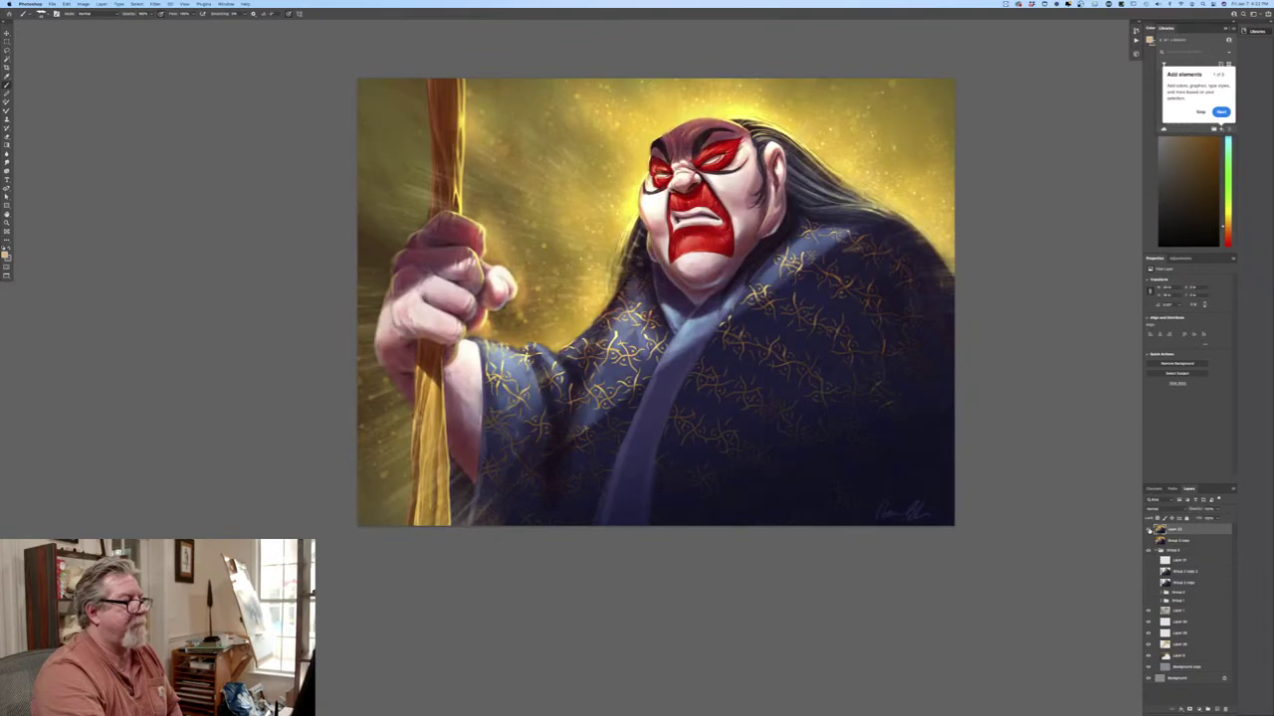
pyautogui.click(1149, 531)
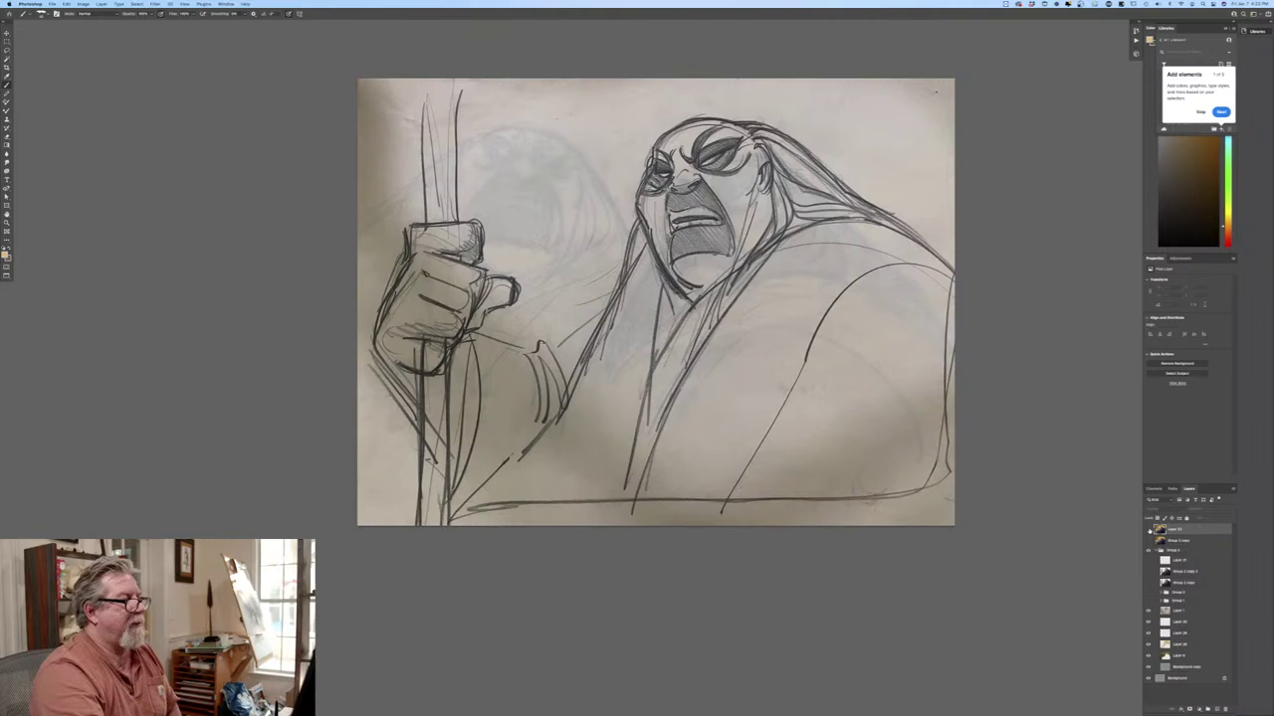
pyautogui.click(1150, 531)
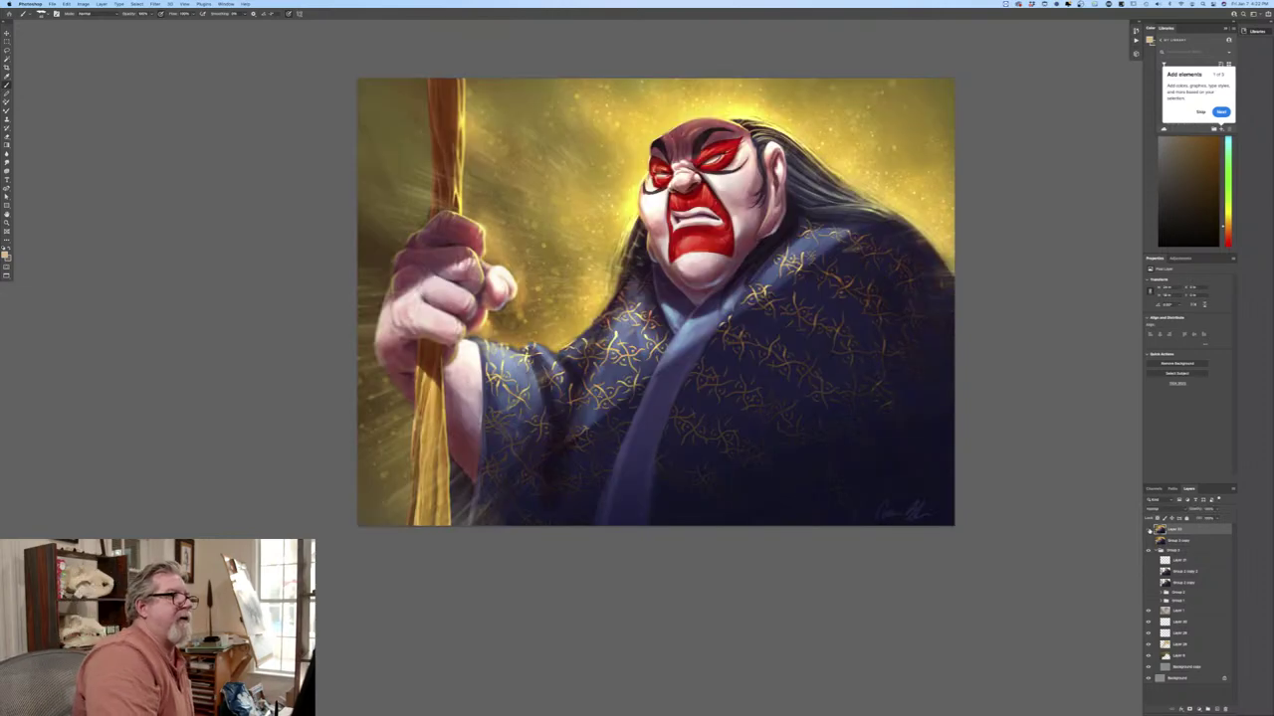
pyautogui.click(1149, 530)
pyautogui.click(1149, 530)
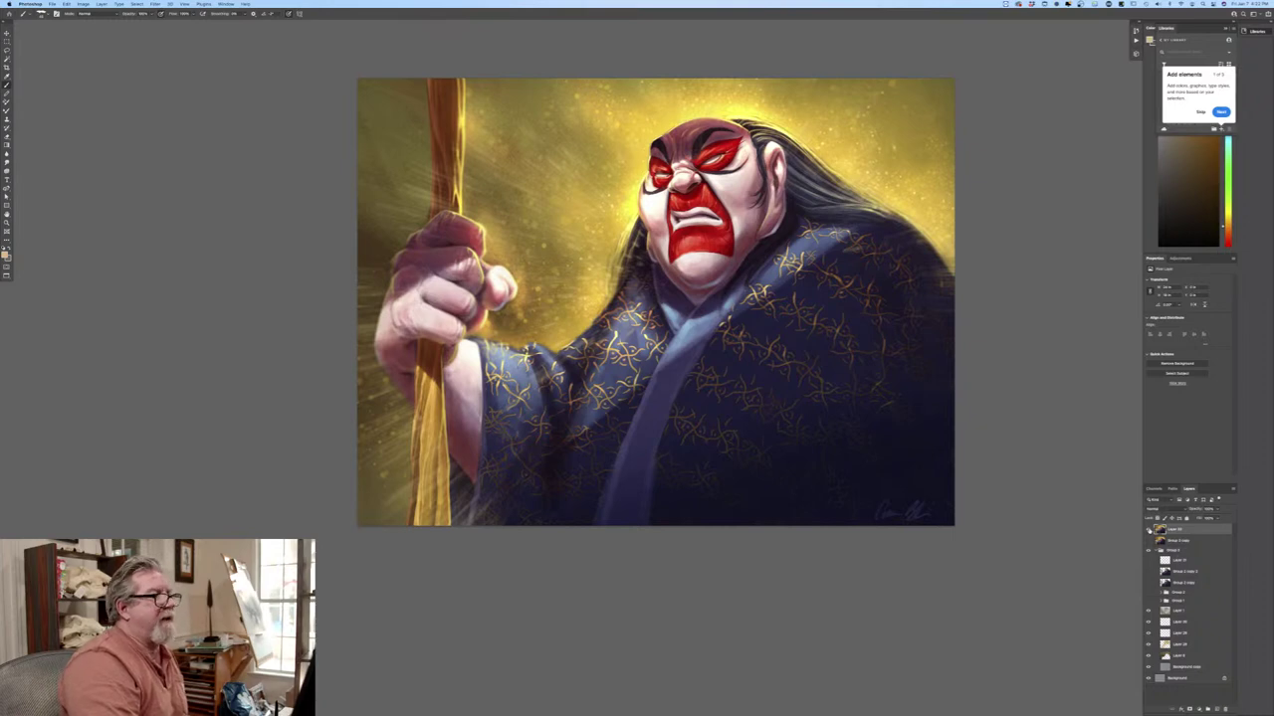
pyautogui.click(1149, 530)
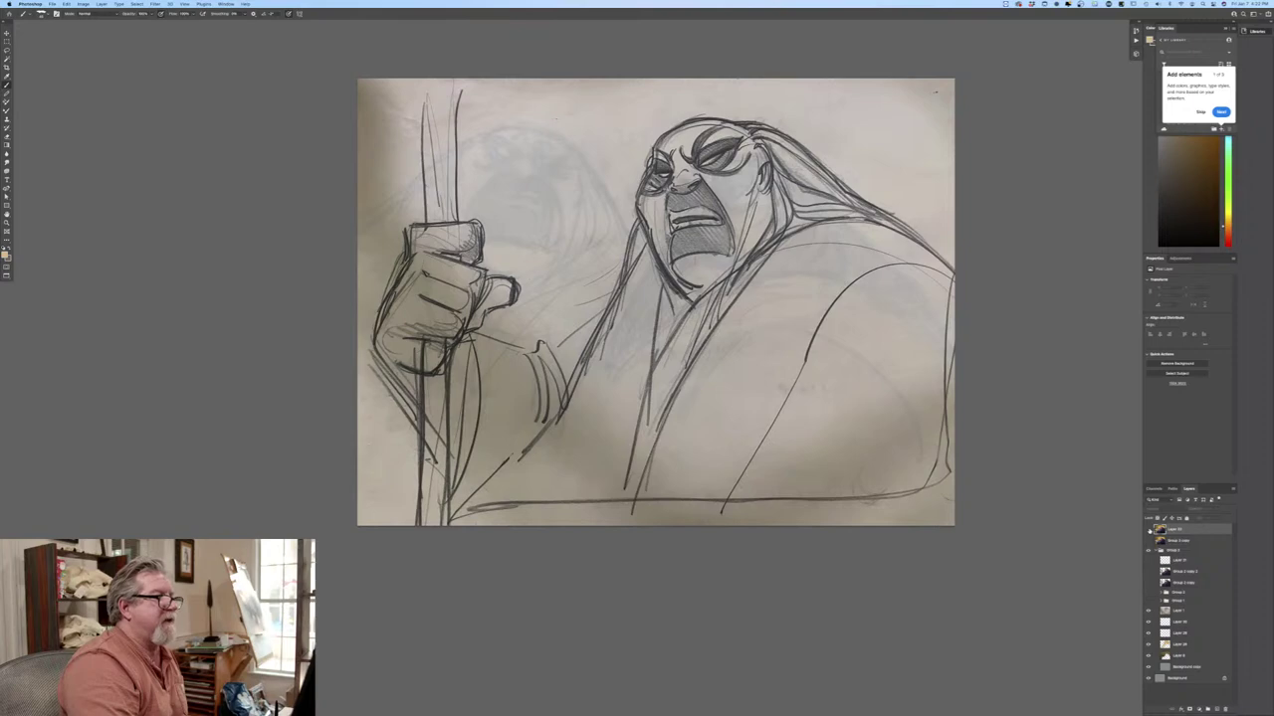
pyautogui.click(1149, 530)
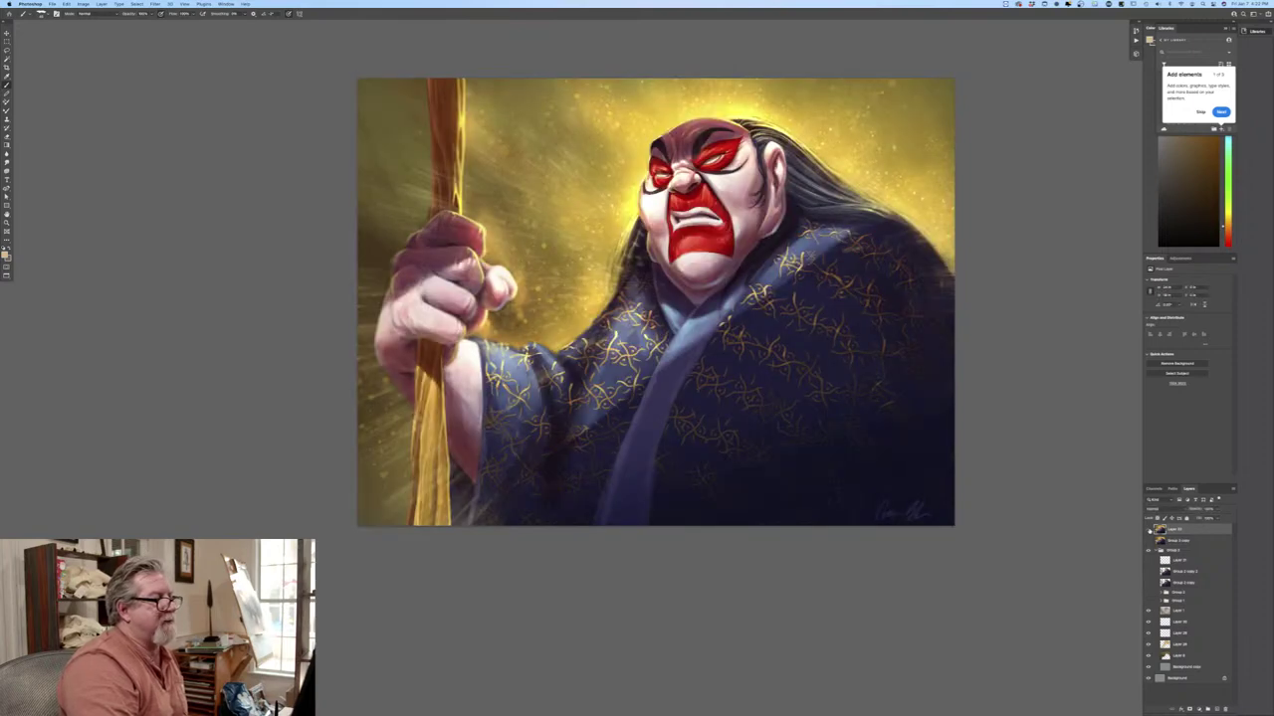
pyautogui.click(1150, 530)
pyautogui.click(1149, 530)
pyautogui.click(1149, 531)
pyautogui.click(1150, 530)
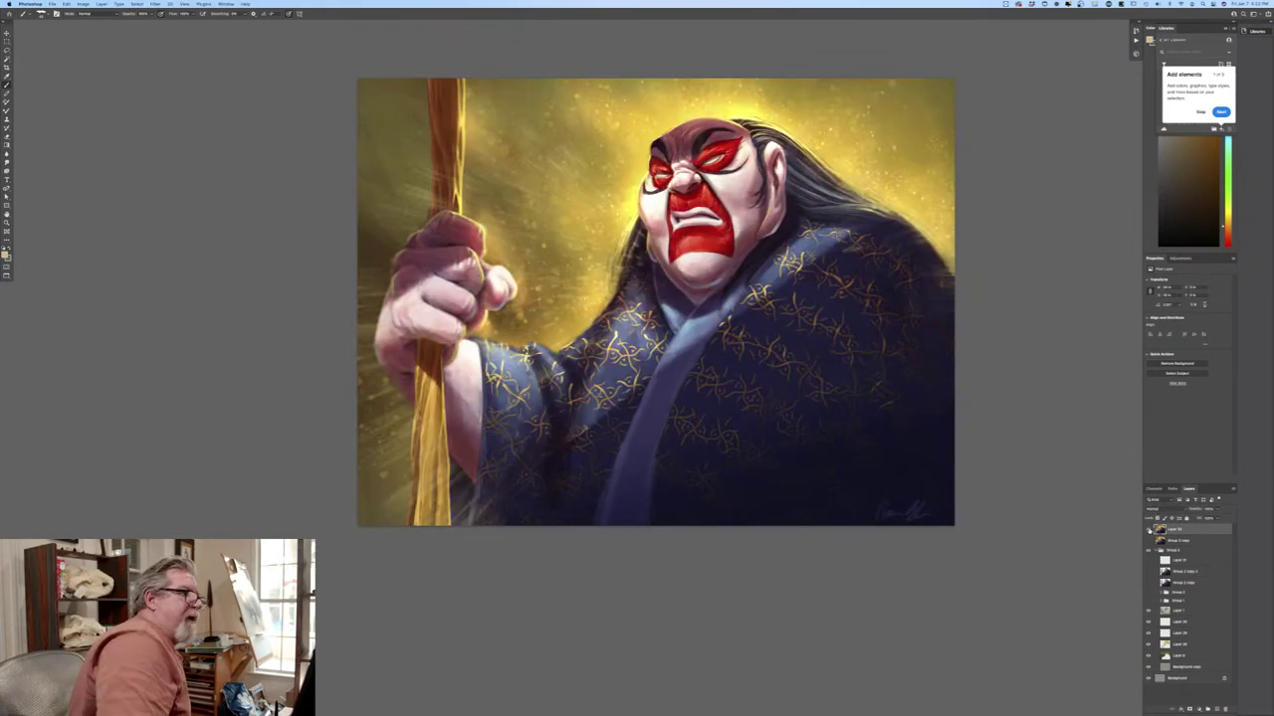
pyautogui.click(1149, 530)
pyautogui.click(1149, 530)
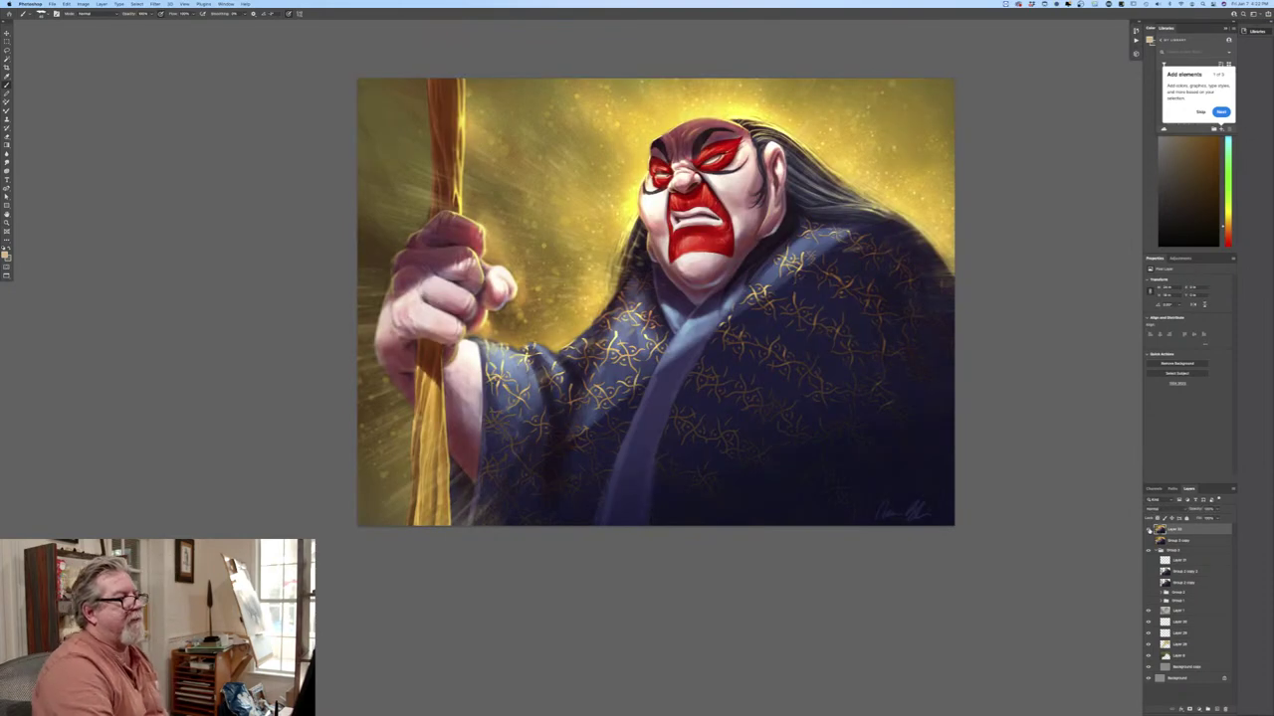
pyautogui.click(1150, 530)
pyautogui.click(1150, 530)
pyautogui.click(1149, 530)
pyautogui.click(1149, 530)
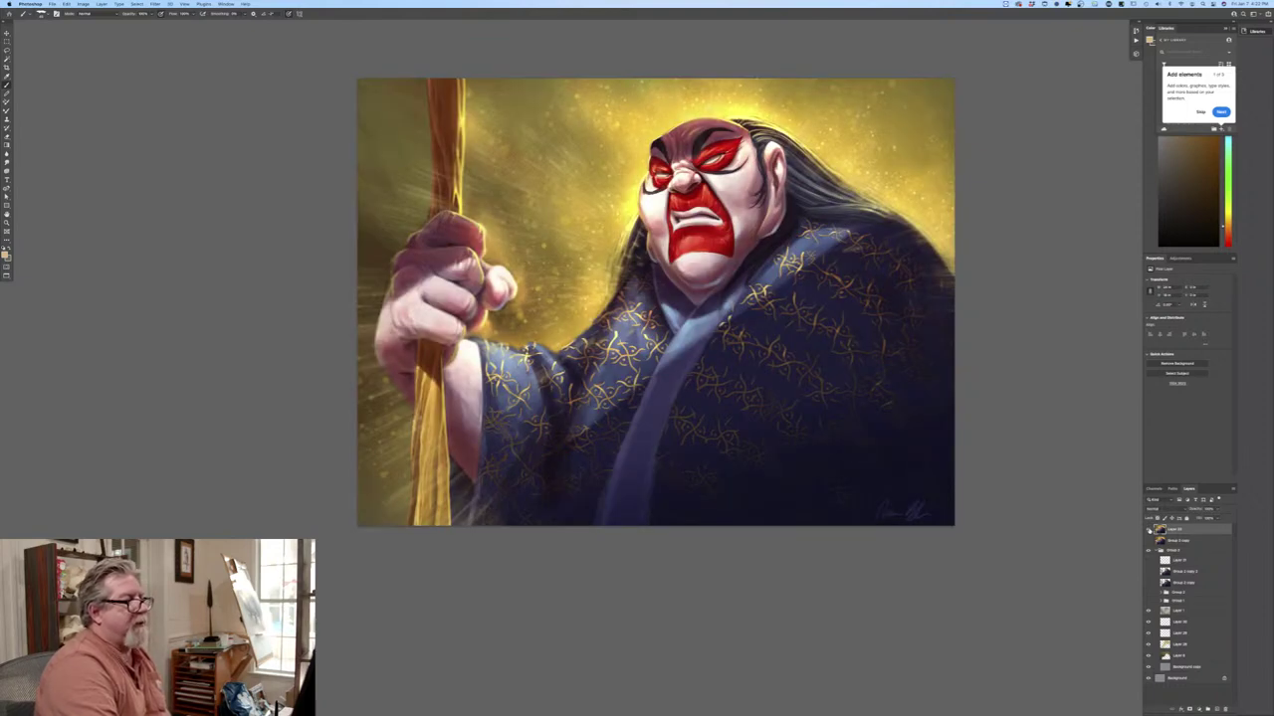
pyautogui.click(1149, 530)
pyautogui.click(1149, 530)
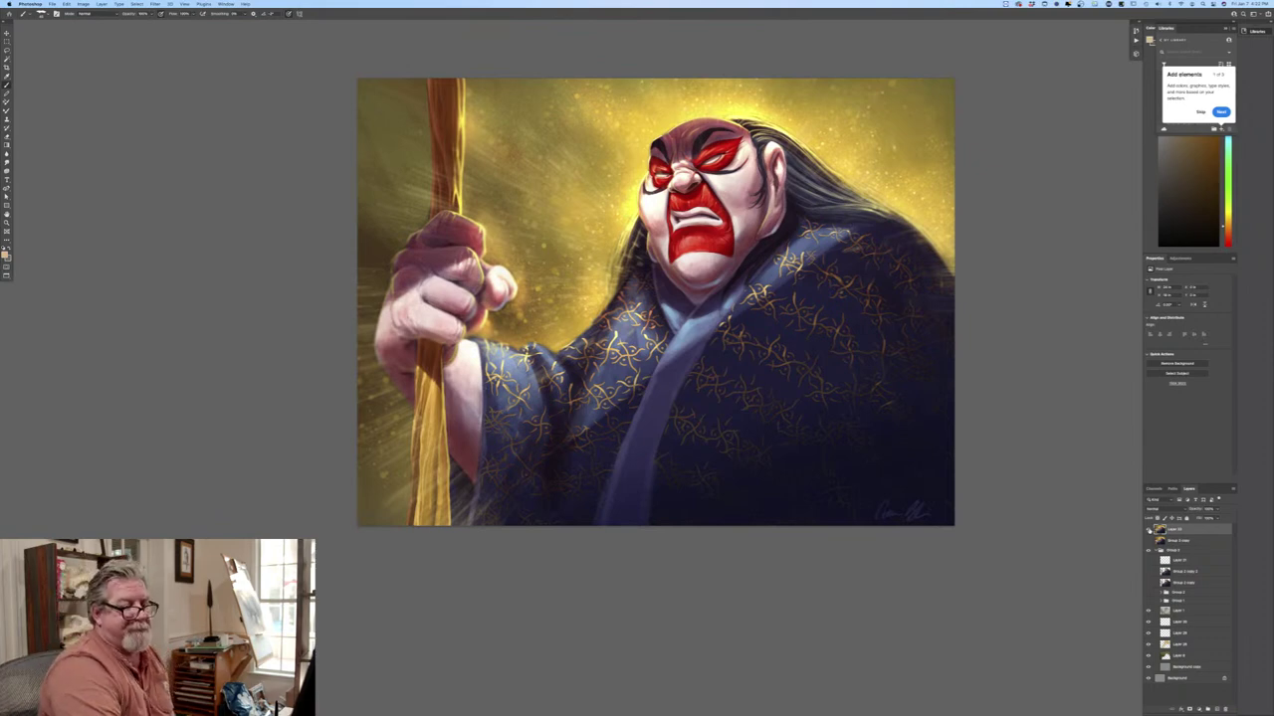
pyautogui.click(1149, 530)
pyautogui.click(1149, 531)
pyautogui.click(1149, 531)
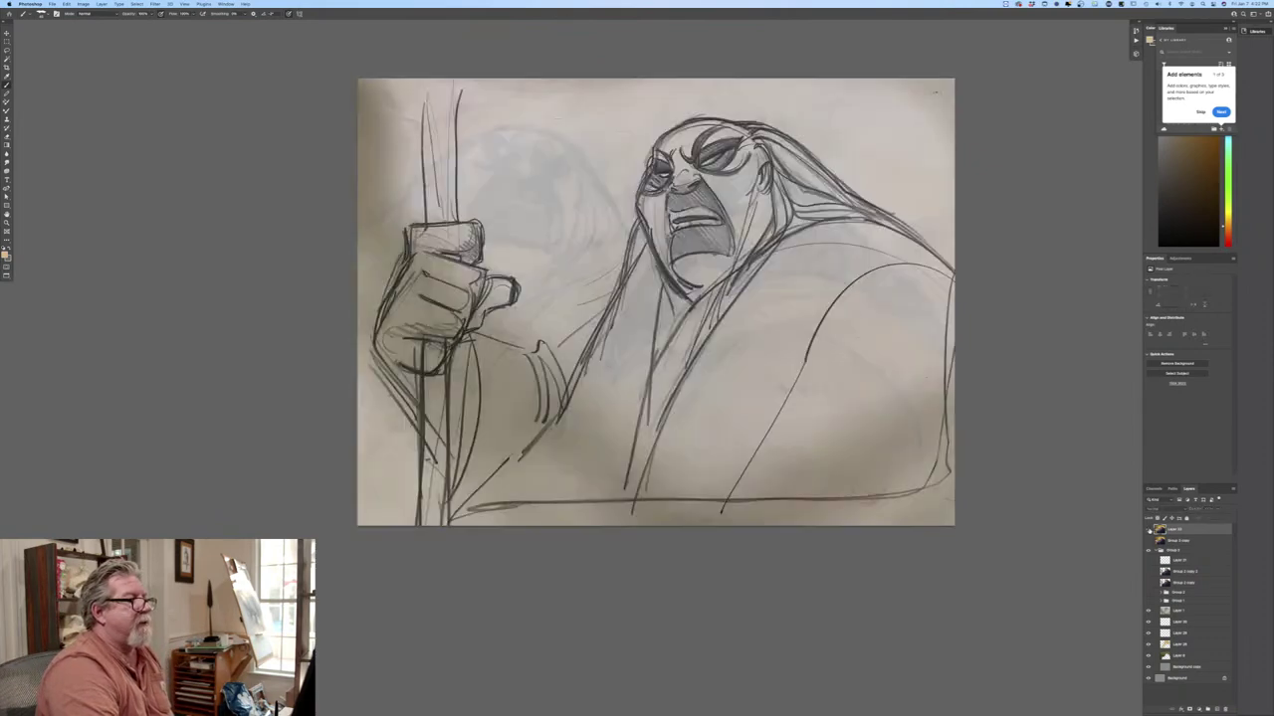
pyautogui.click(1149, 531)
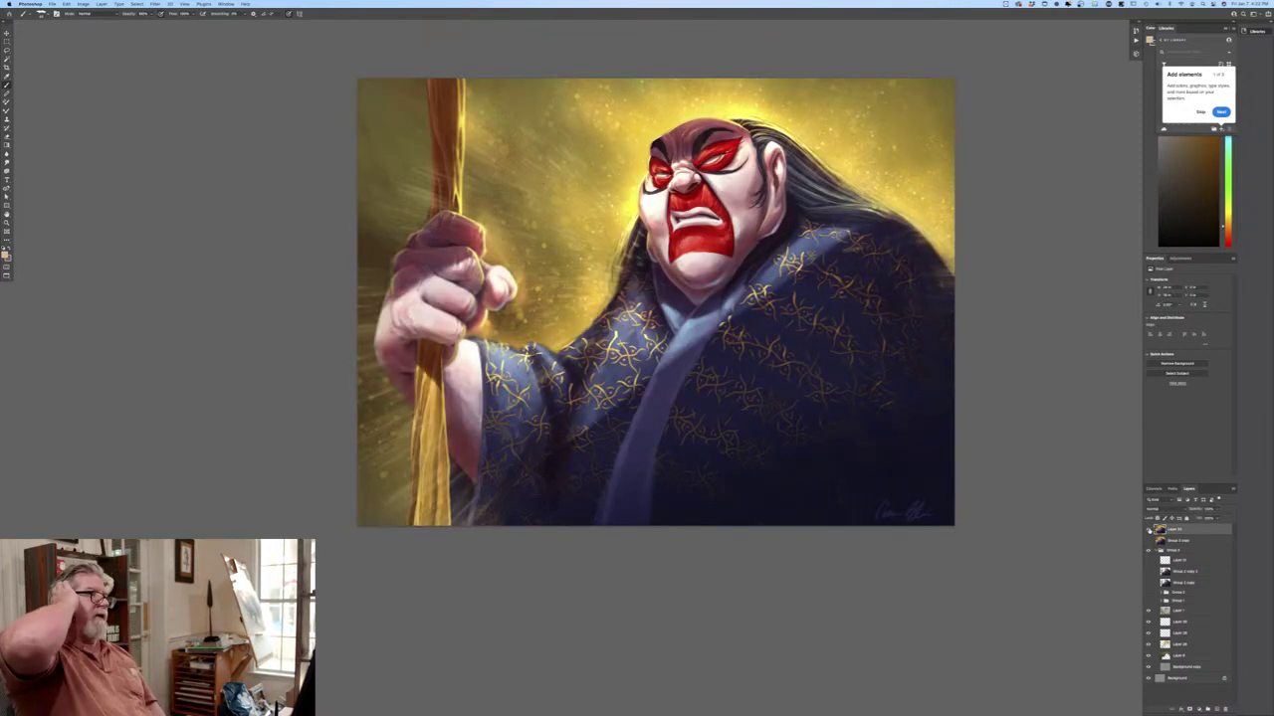
# View the finished painting in full-screen mode, fitted to the screen.
pyautogui.press('f')
pyautogui.press('f')
pyautogui.hotkey('ctrl', '0')
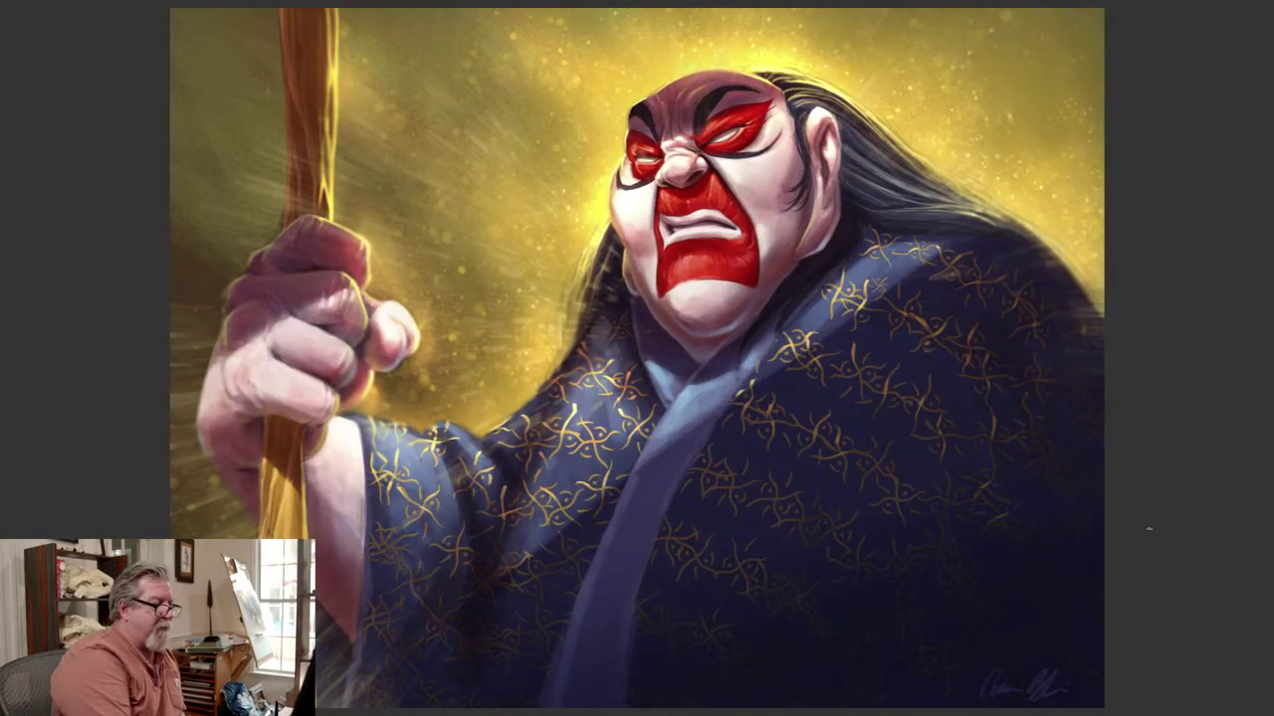